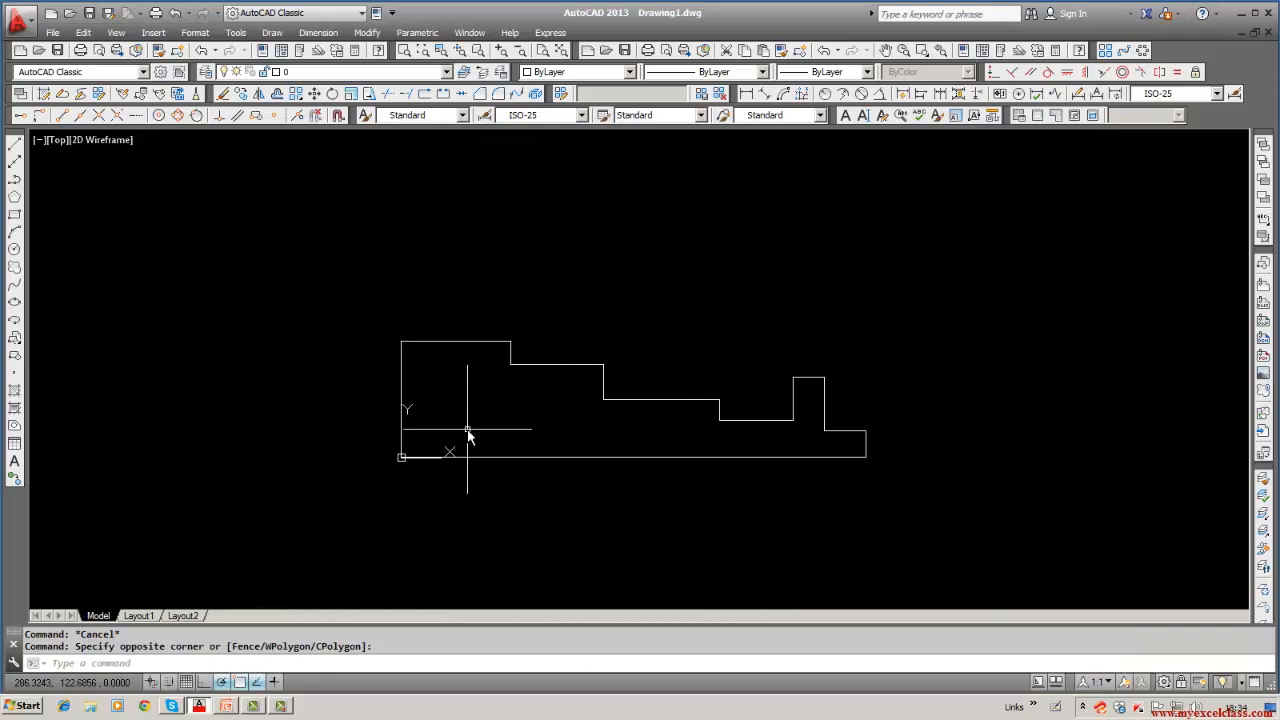
Step: Add a horizontal dimension above the profile's upper-left top edge using DIM with the HOR option, keeping the default text
{"action": "middle_click_drag", "start_coordinate": [466, 432], "coordinate": [466, 390]}
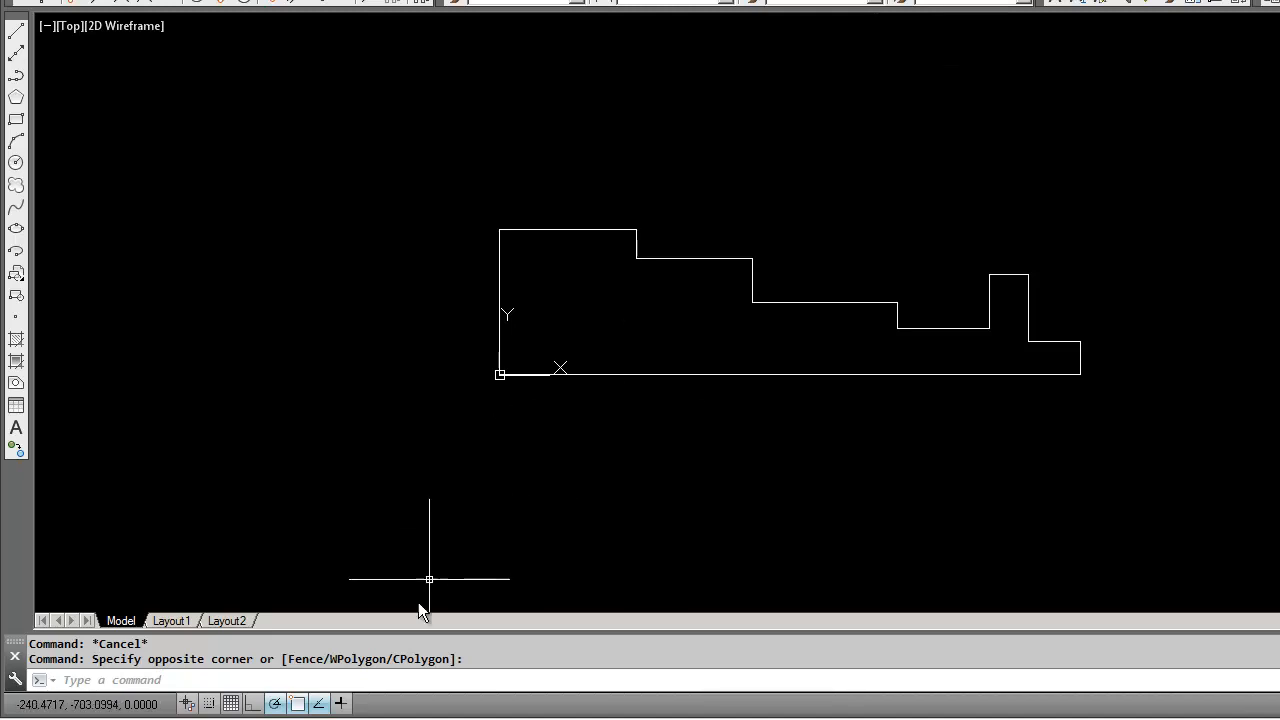
{"action": "left_click", "coordinate": [383, 681]}
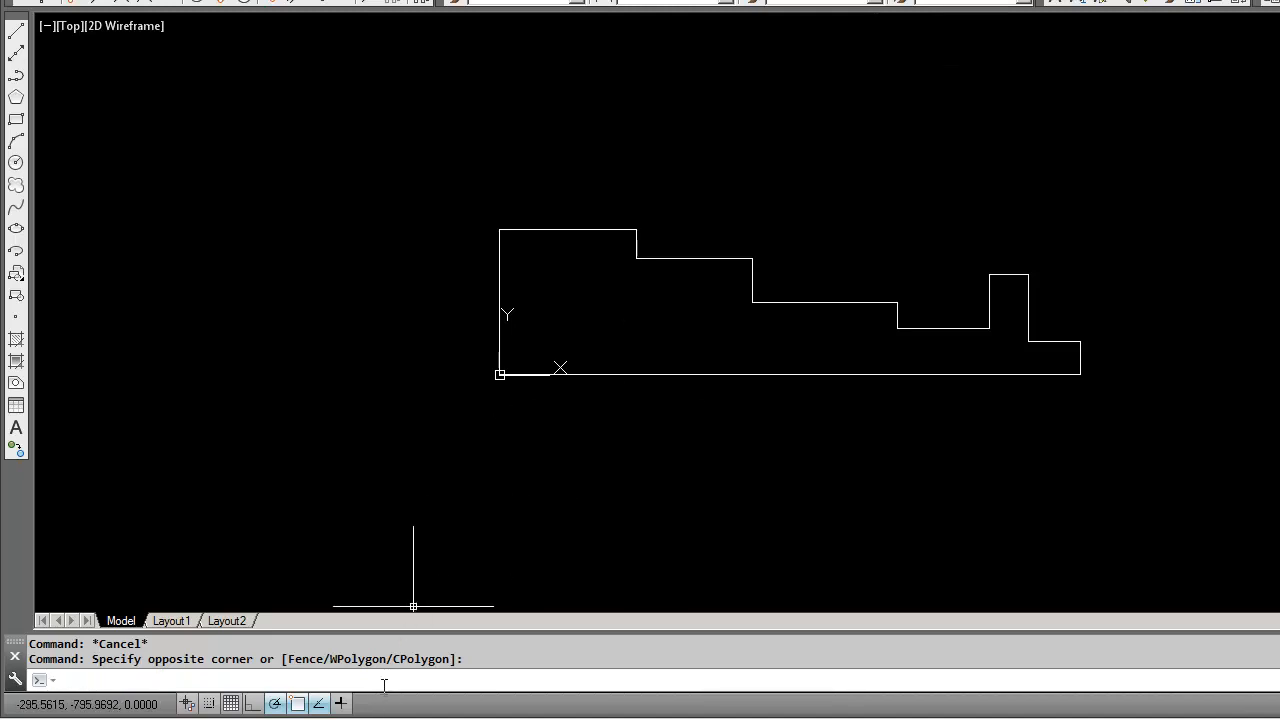
{"action": "type", "text": "dim"}
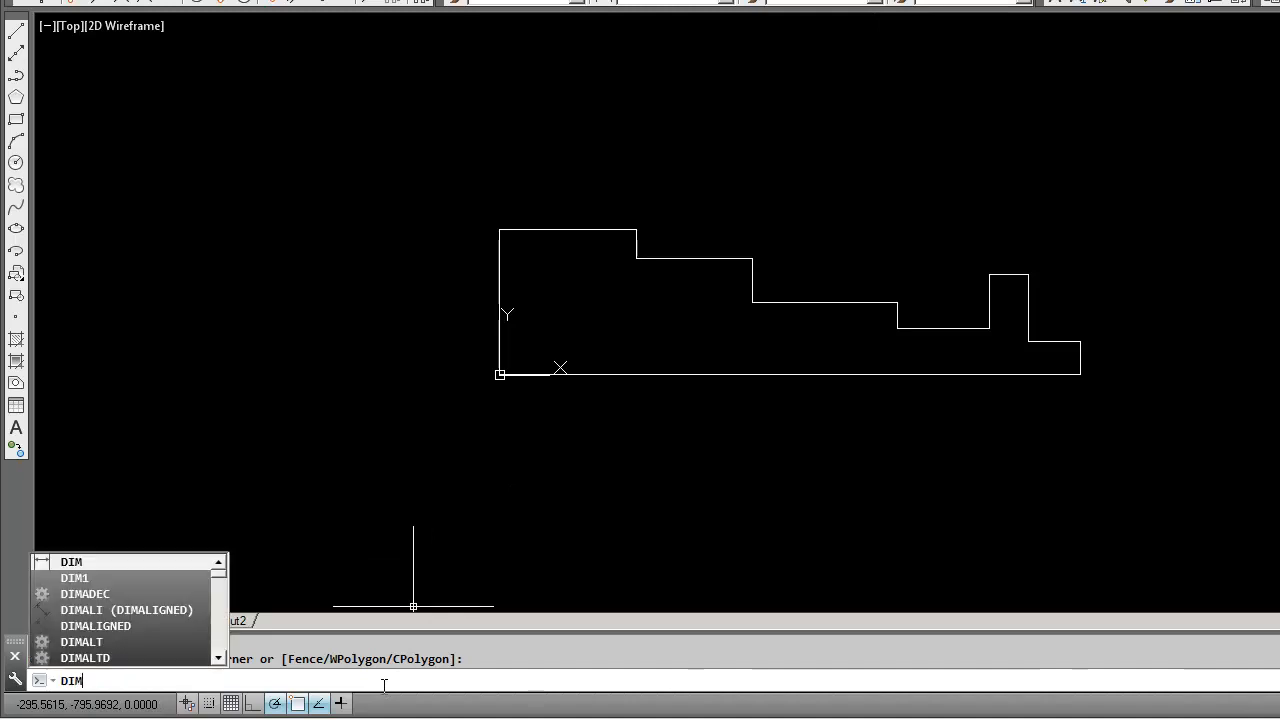
{"action": "key", "text": "Return"}
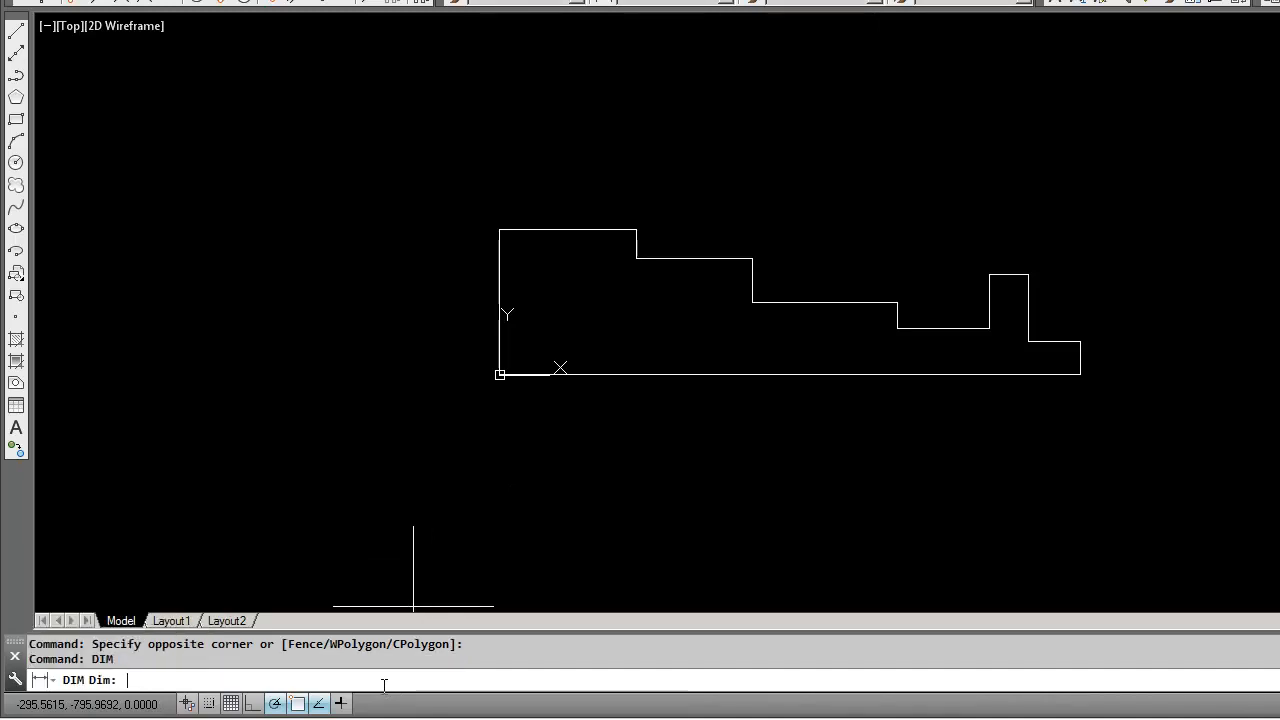
{"action": "type", "text": "hor"}
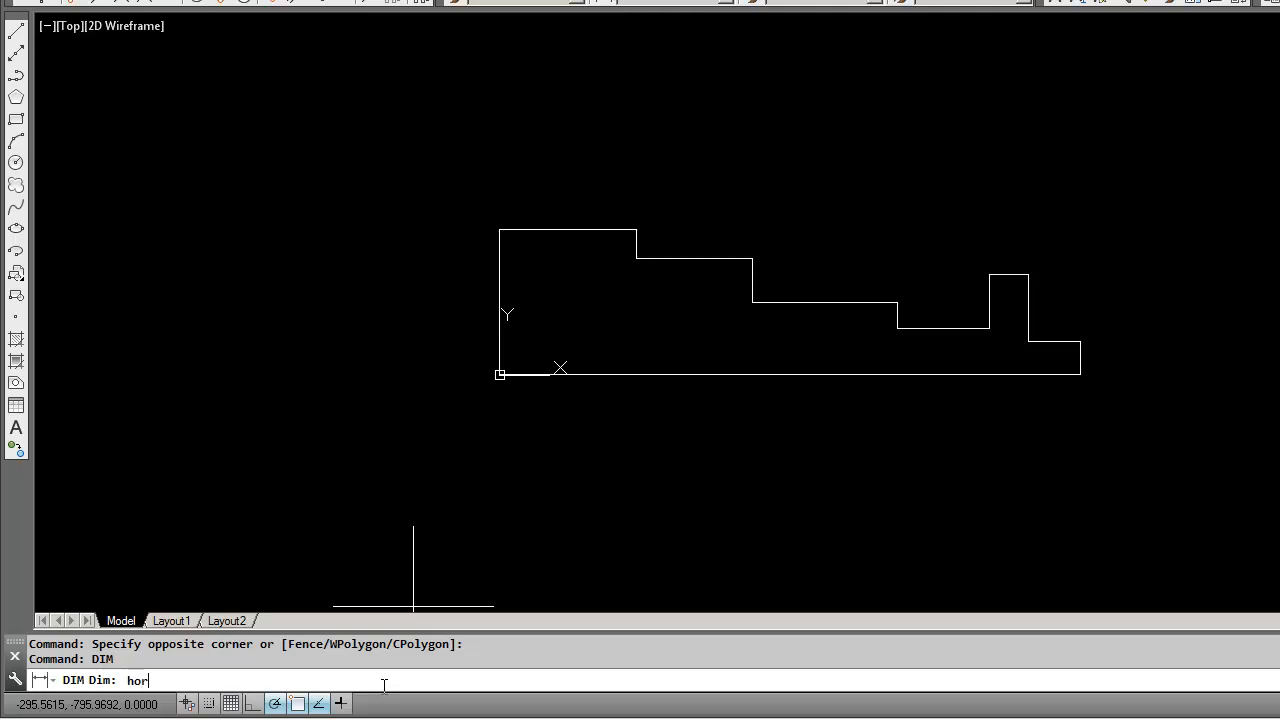
{"action": "key", "text": "Return"}
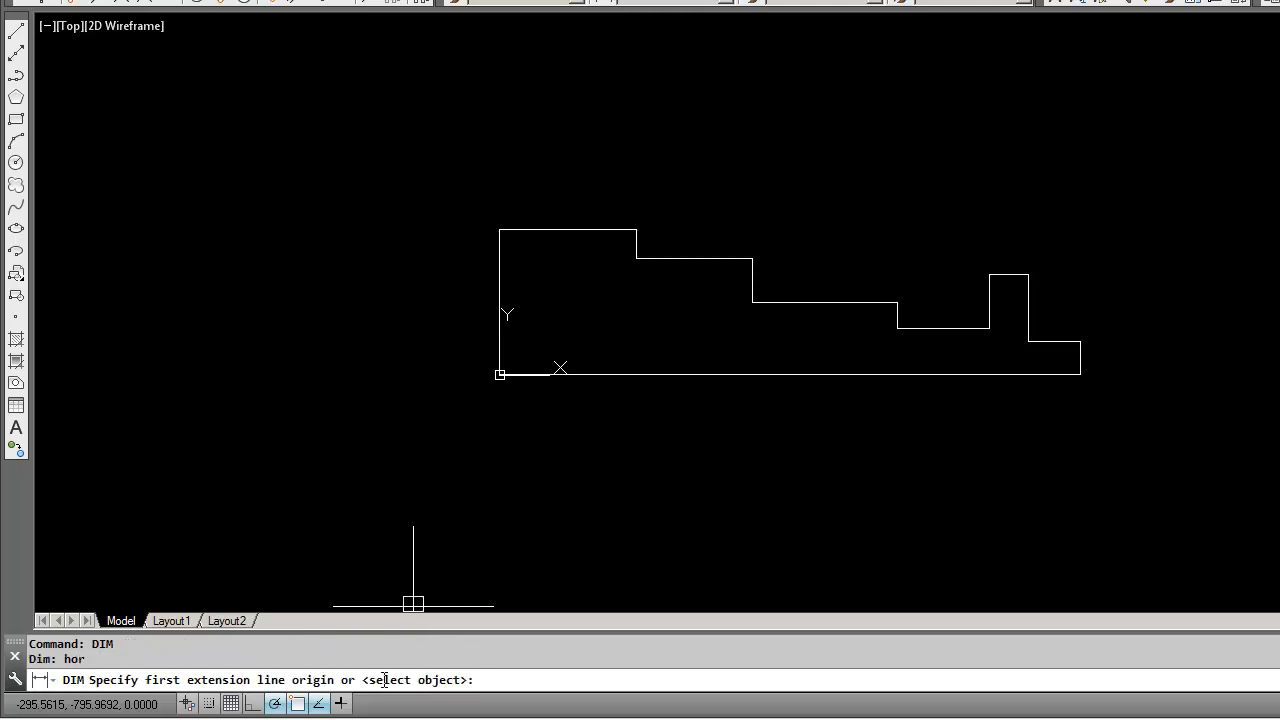
{"action": "left_click", "coordinate": [501, 230]}
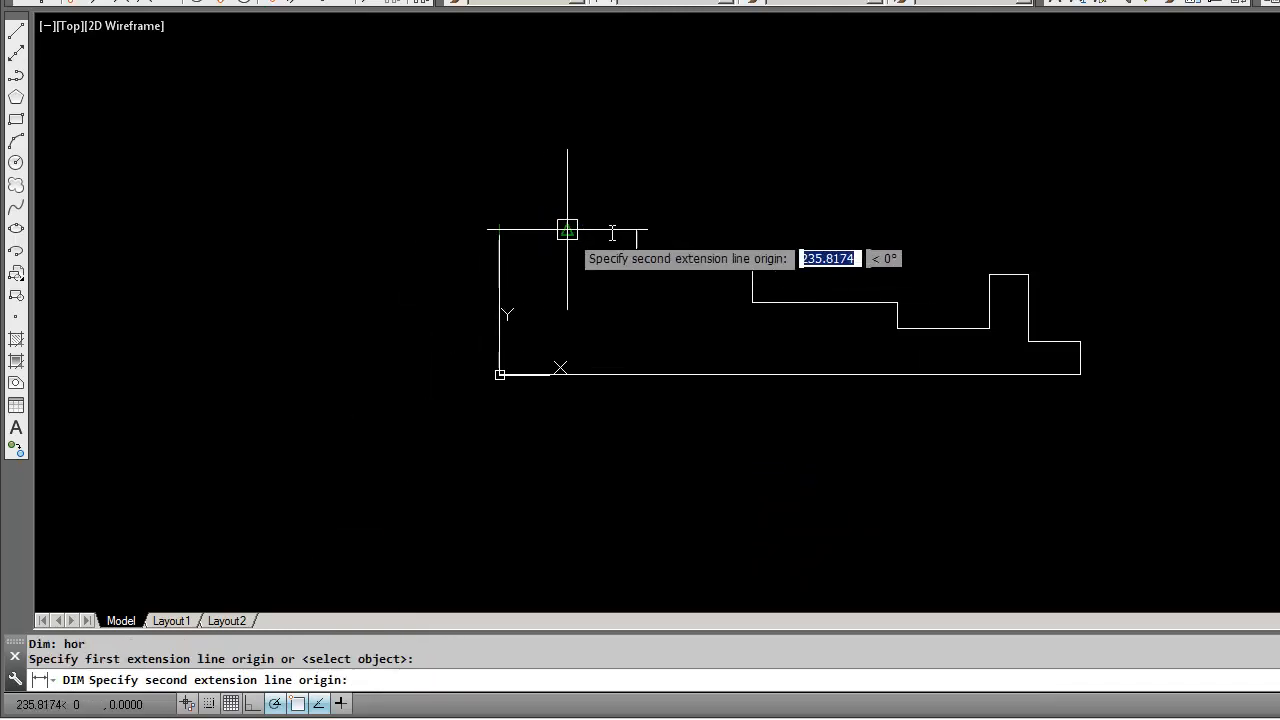
{"action": "left_click", "coordinate": [636, 230]}
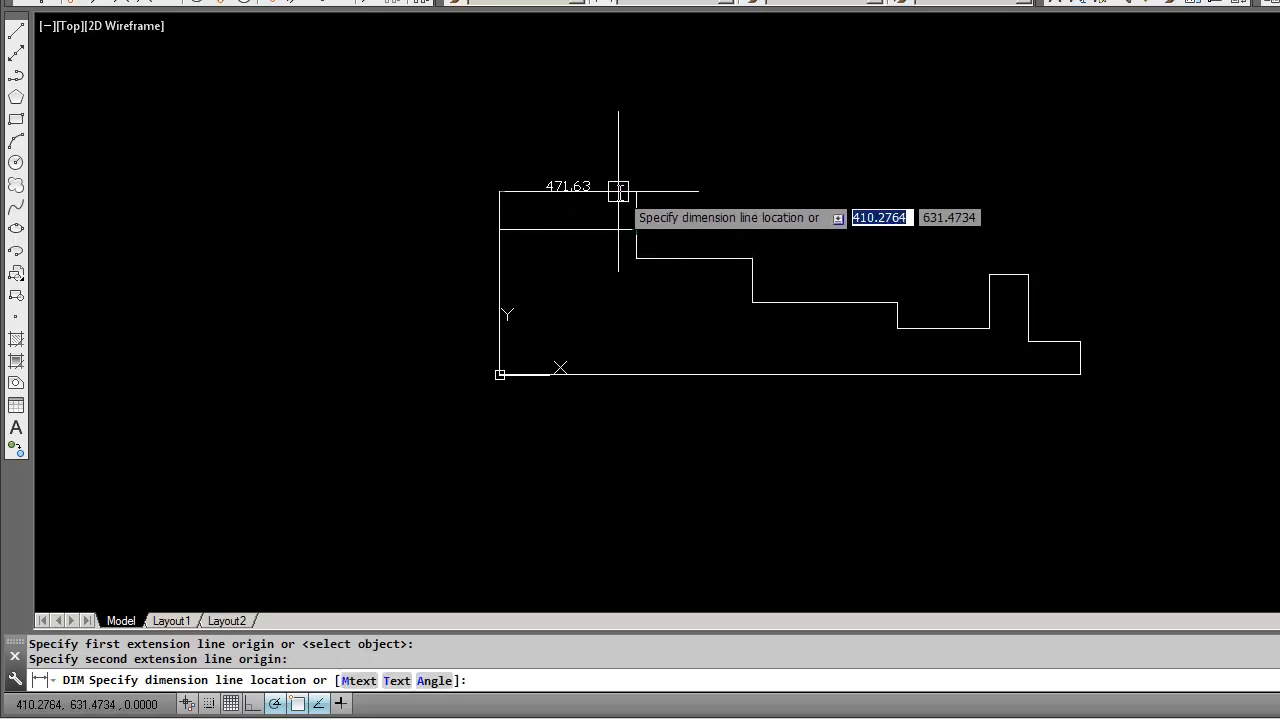
{"action": "left_click", "coordinate": [619, 191]}
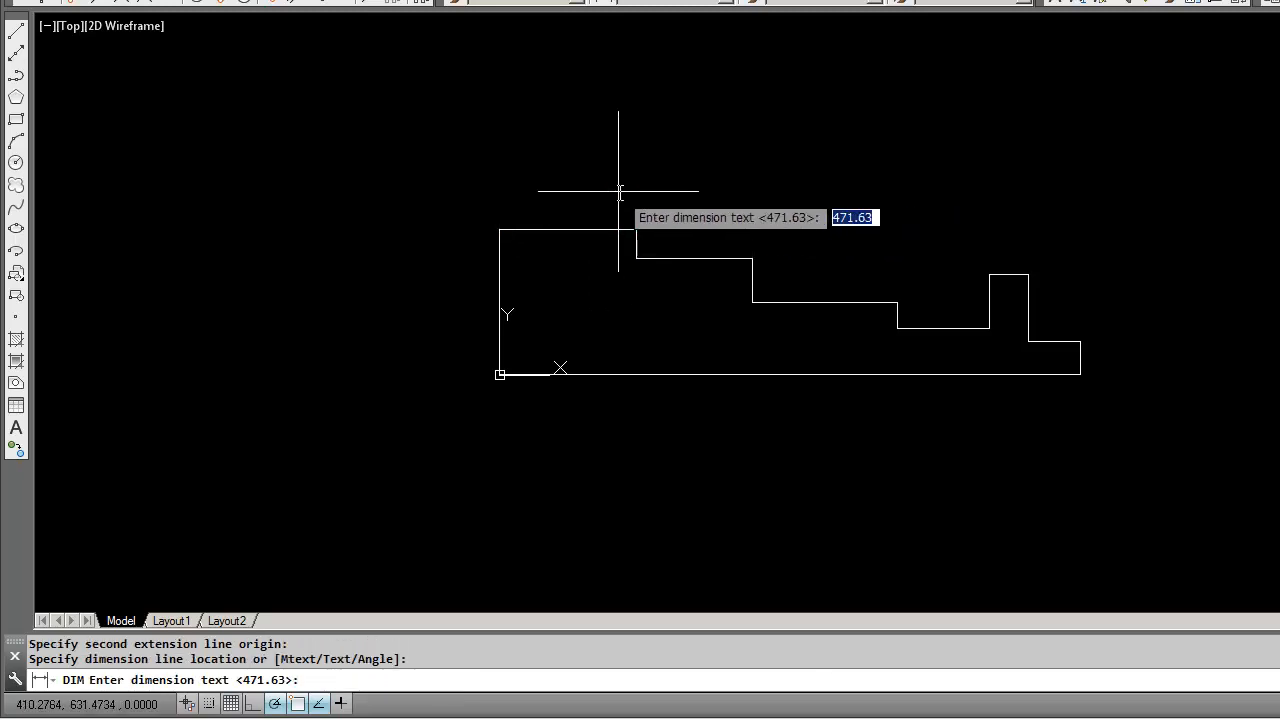
{"action": "key", "text": "Return"}
{"action": "key", "text": "Escape"}
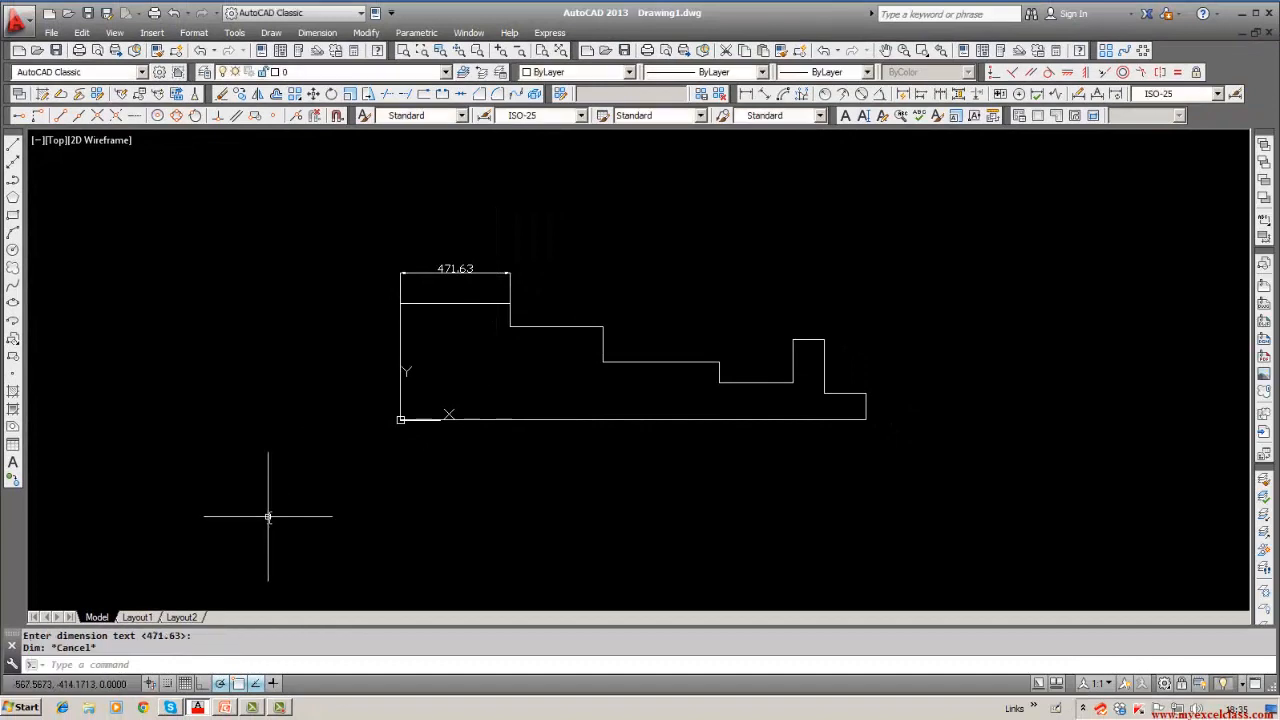
Step: Add a vertical dimension beside the profile's tall left edge using DIM with the VER option, keeping the default text
{"action": "type", "text": "dim"}
{"action": "key", "text": "Return"}
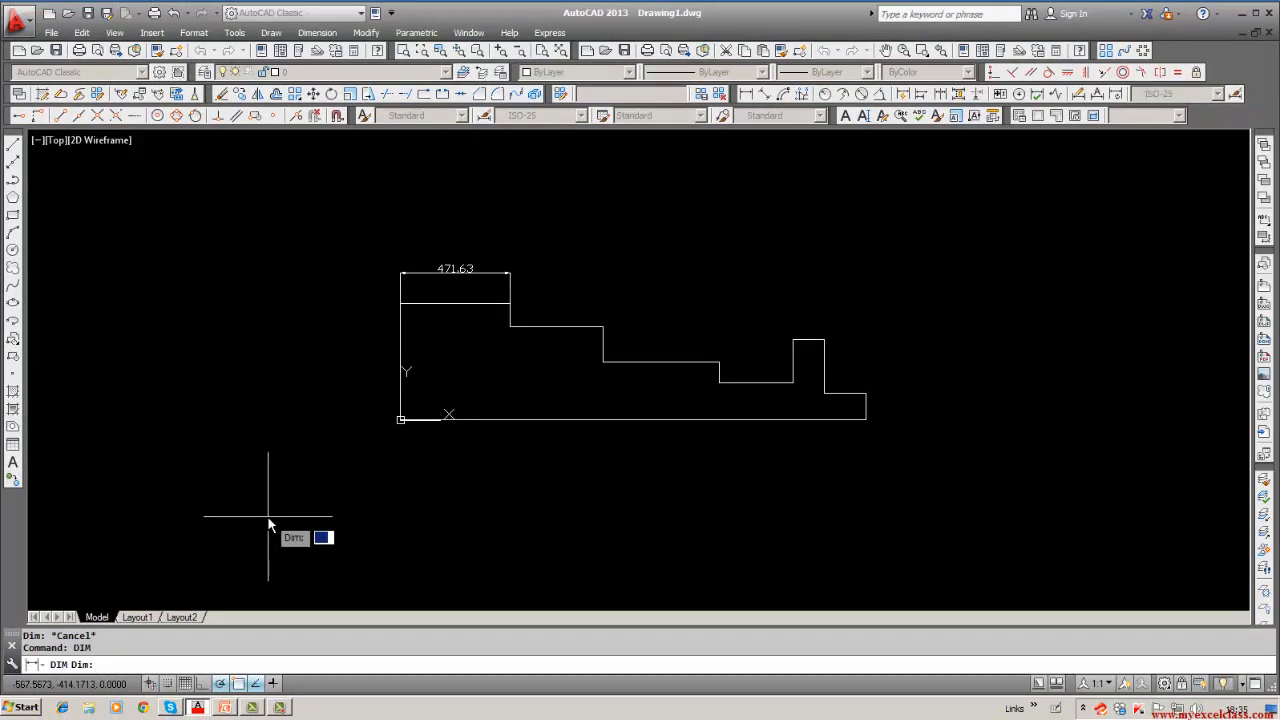
{"action": "type", "text": "ver"}
{"action": "key", "text": "Return"}
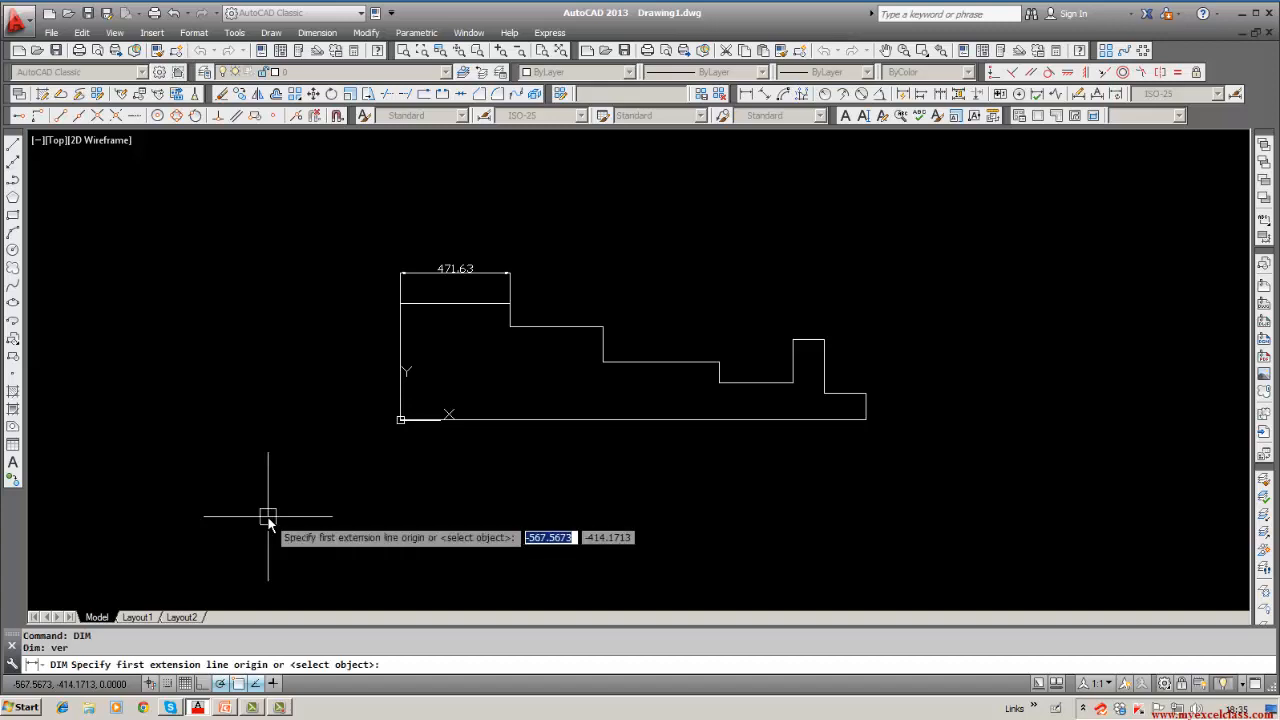
{"action": "left_click", "coordinate": [400, 419]}
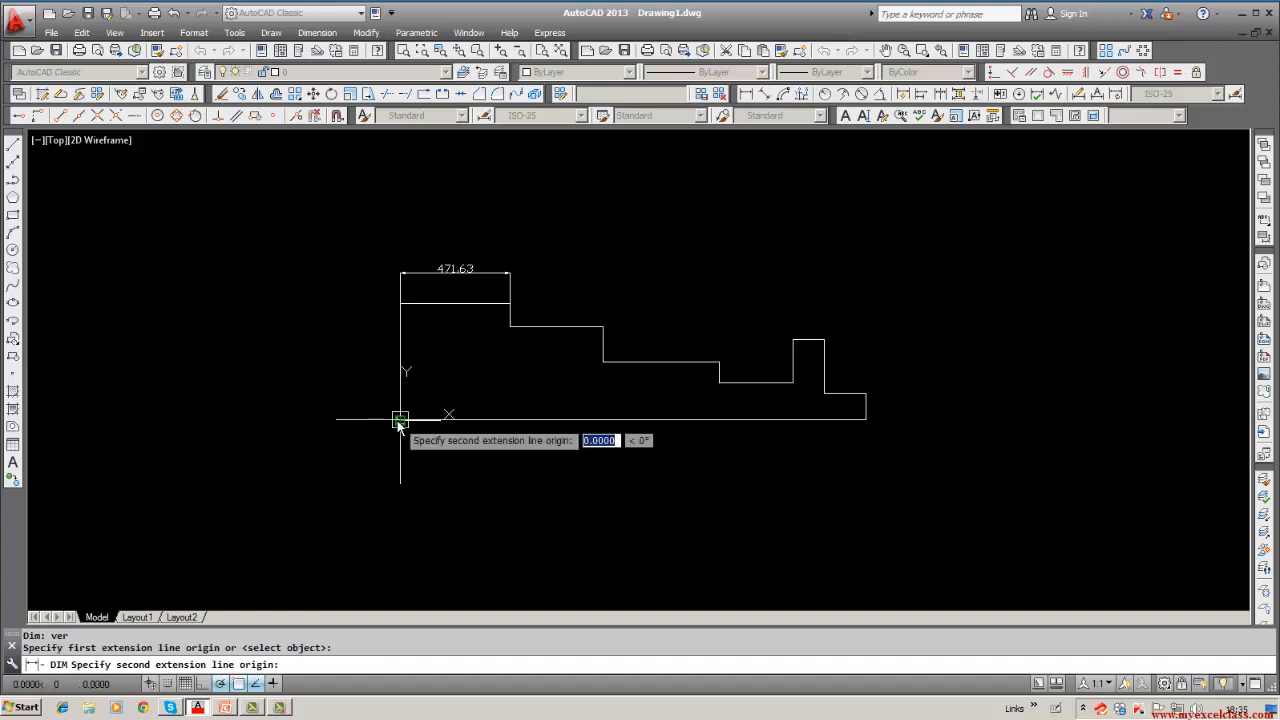
{"action": "left_click", "coordinate": [398, 303]}
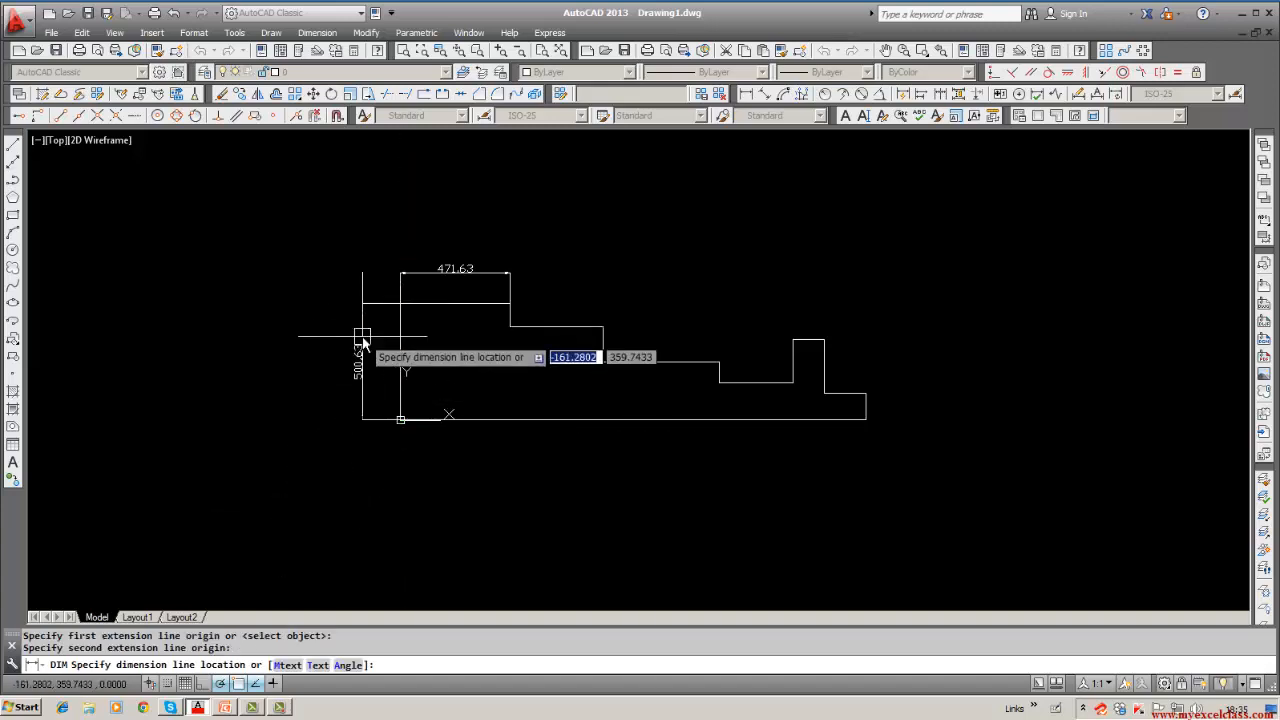
{"action": "left_click", "coordinate": [337, 383]}
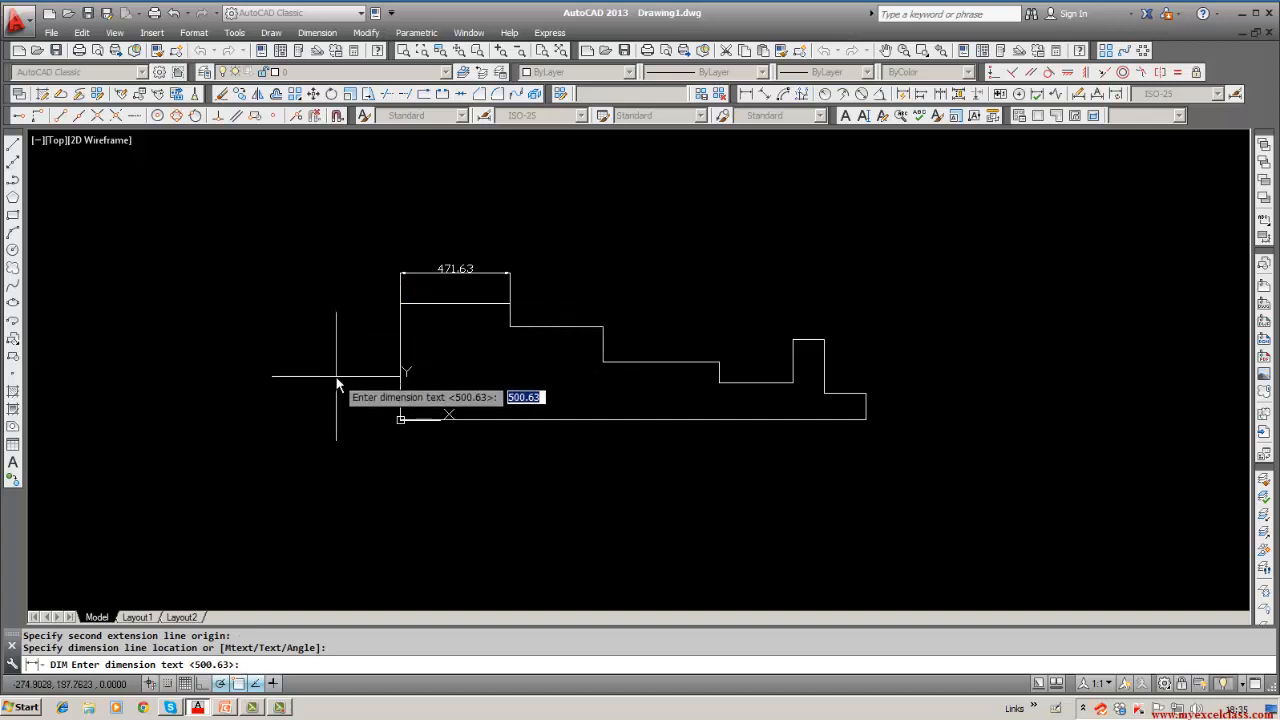
{"action": "key", "text": "Return"}
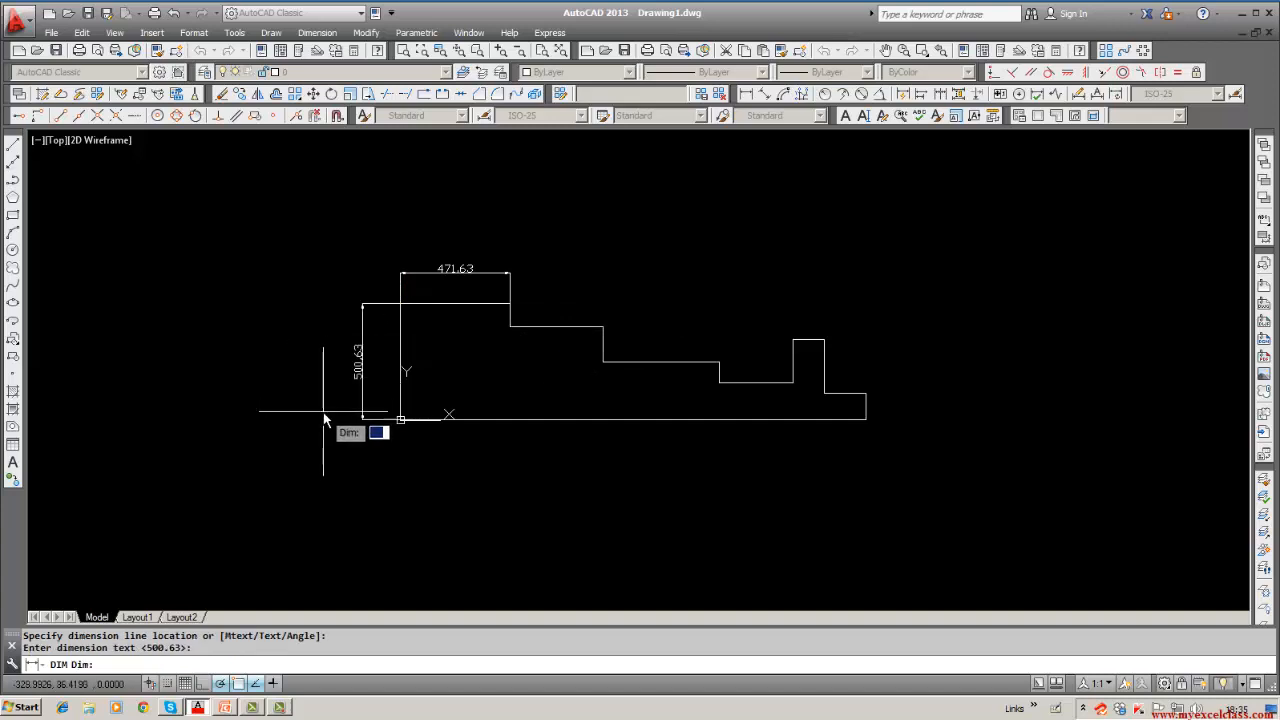
{"action": "key", "text": "Escape"}
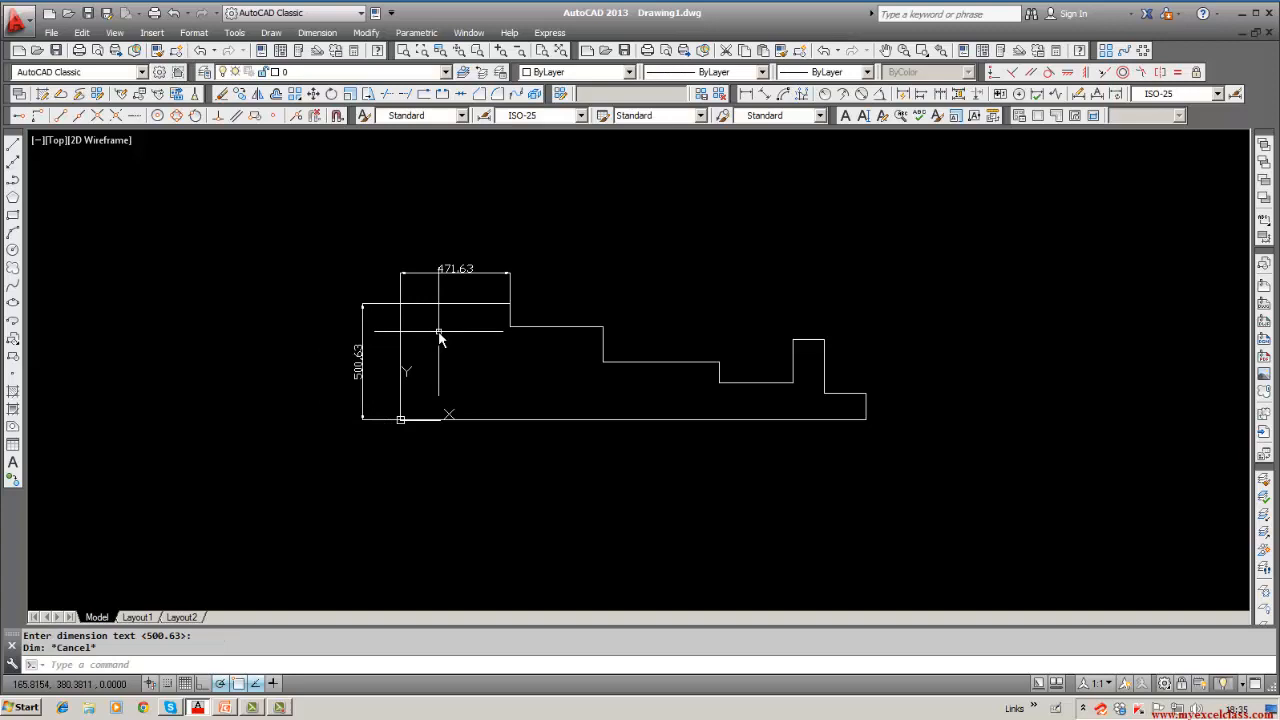
Step: Replace the horizontal dimension's text above the top edge with 470
{"action": "double_click", "coordinate": [453, 272]}
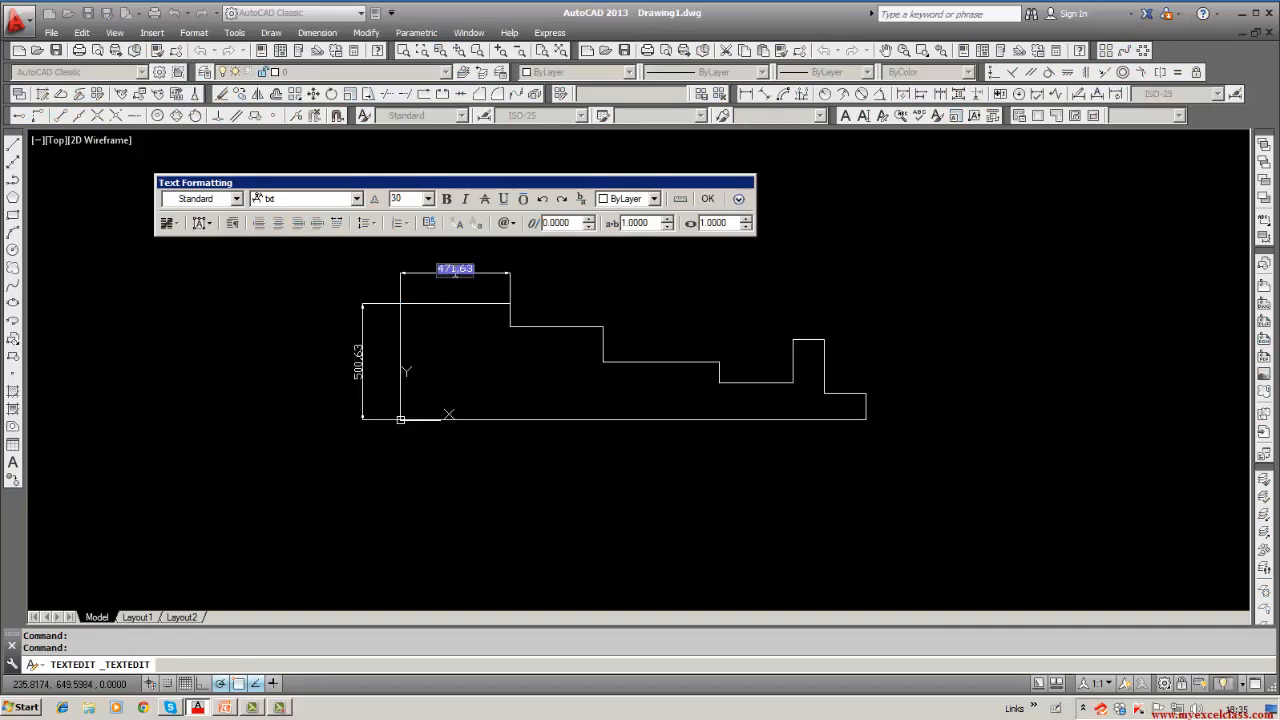
{"action": "key", "text": "Delete"}
{"action": "type", "text": "400"}
{"action": "left_click", "coordinate": [708, 199]}
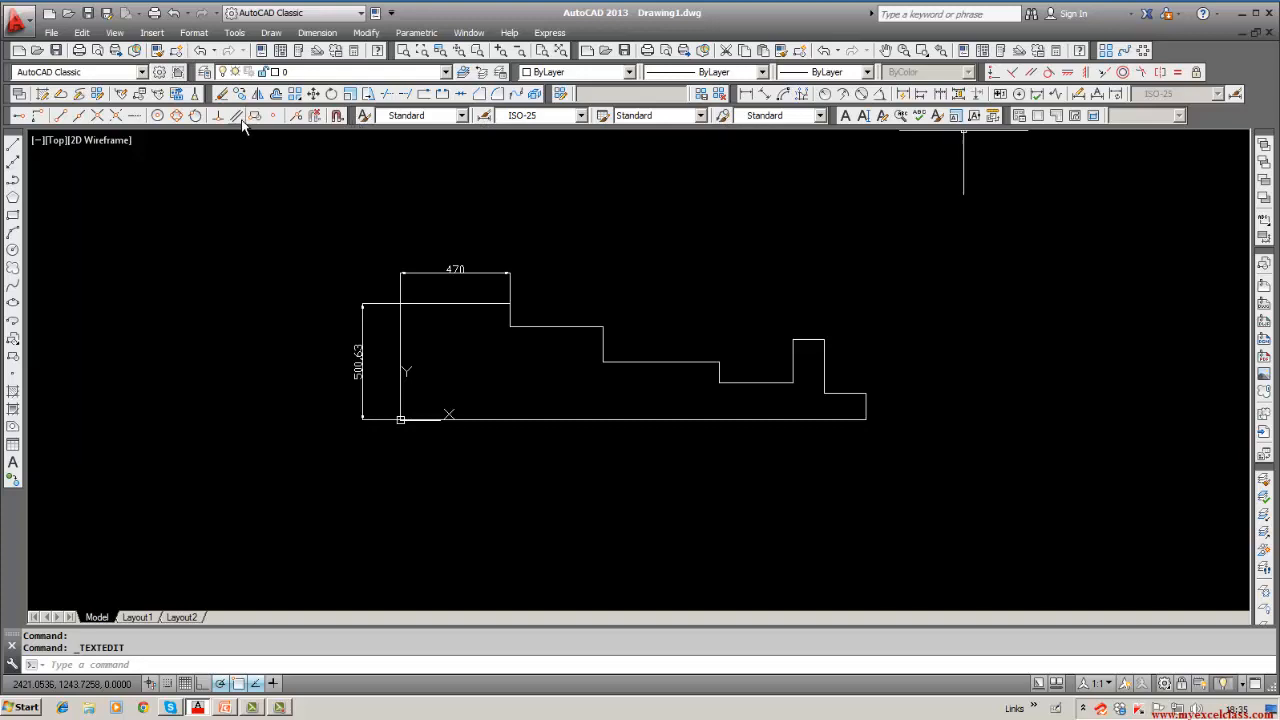
Step: Open the horizontal and vertical dimension texts directly for editing, closing each without a change
{"action": "left_click", "coordinate": [464, 274]}
{"action": "double_click", "coordinate": [464, 274]}
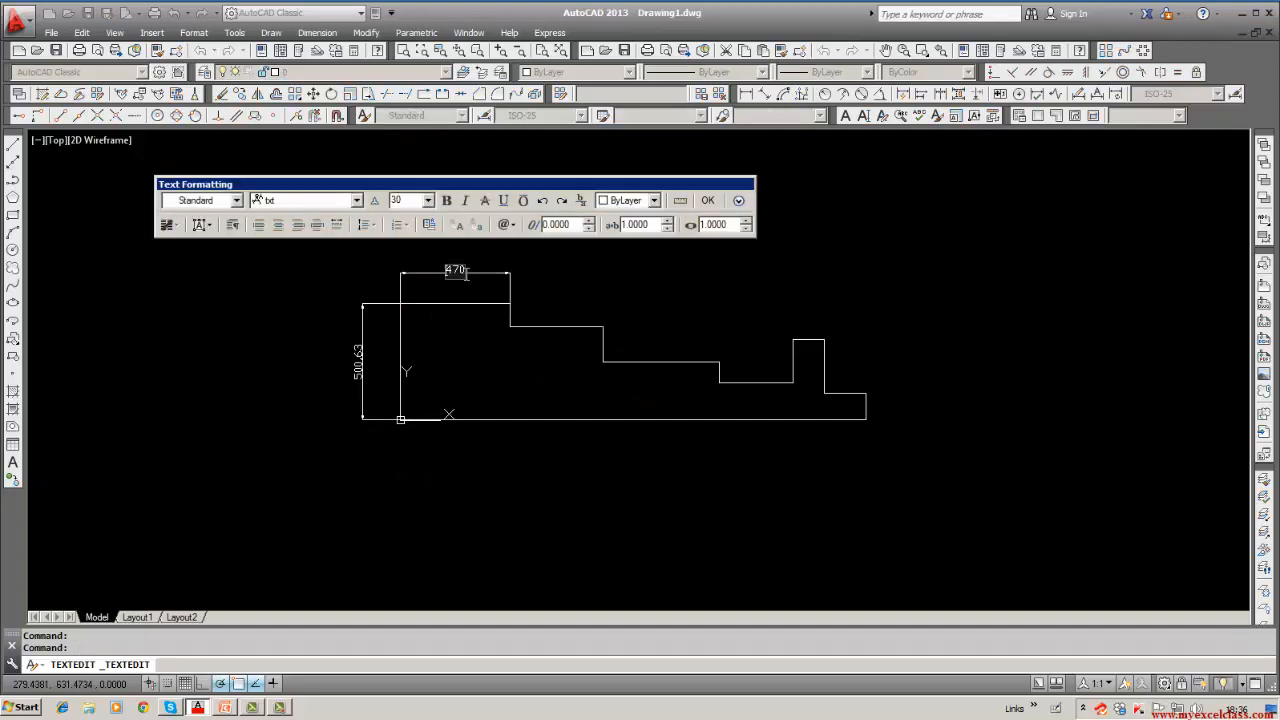
{"action": "left_click", "coordinate": [707, 200]}
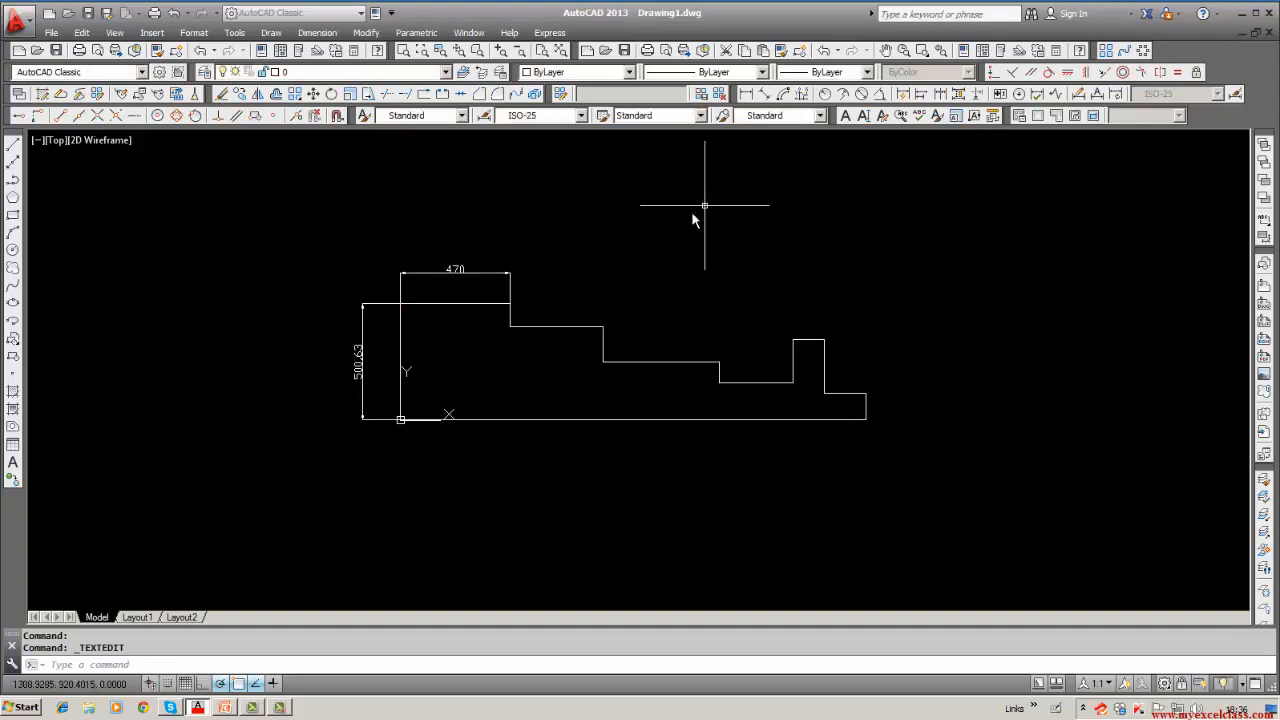
{"action": "double_click", "coordinate": [358, 360]}
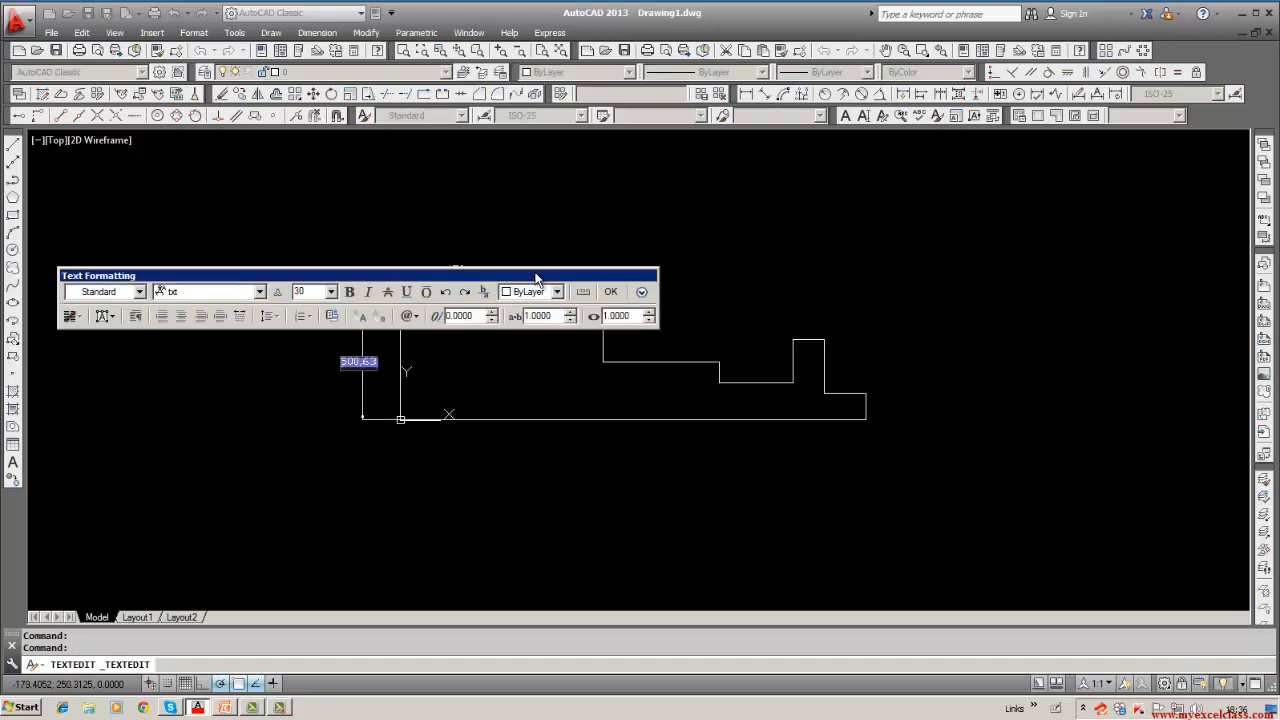
{"action": "left_click", "coordinate": [607, 256]}
{"action": "key", "text": "Escape"}
{"action": "key", "text": "Escape"}
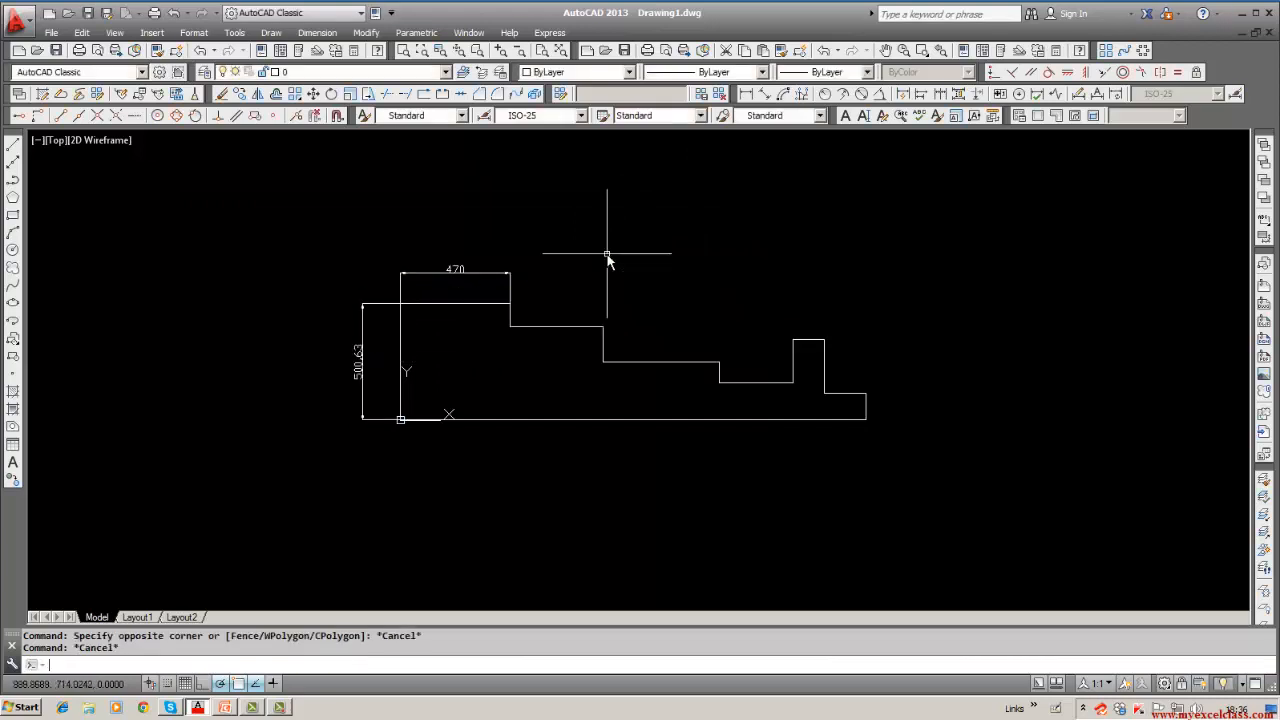
Step: Run the DDEDIT command and open the horizontal and vertical dimension texts, closing each without a change and ending the command
{"action": "type", "text": "DDA"}
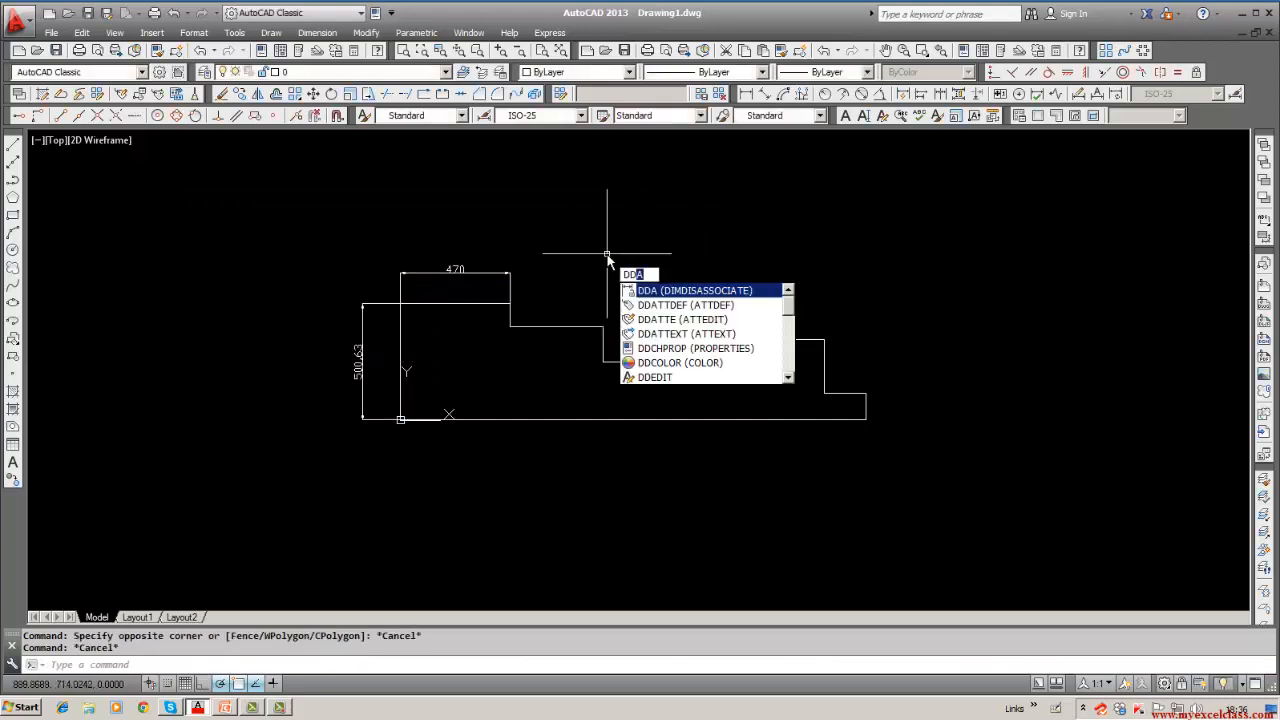
{"action": "type", "text": "dit"}
{"action": "key", "text": "Return"}
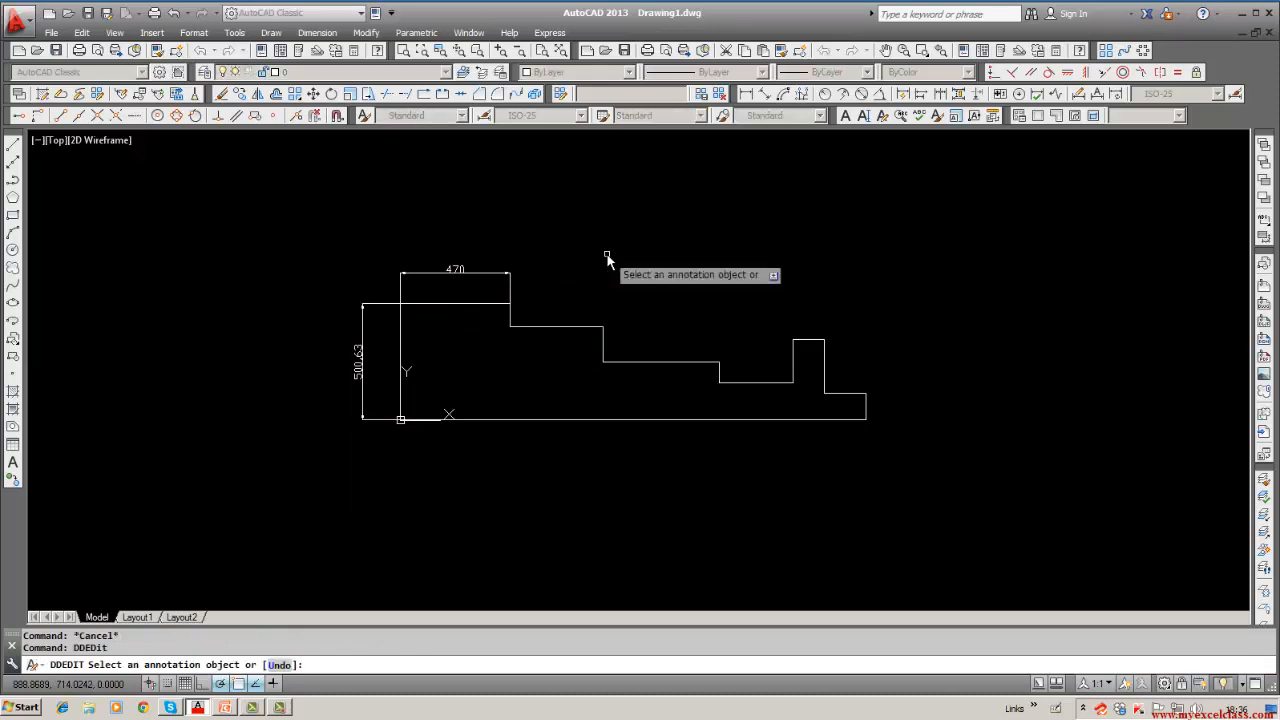
{"action": "left_click", "coordinate": [466, 272]}
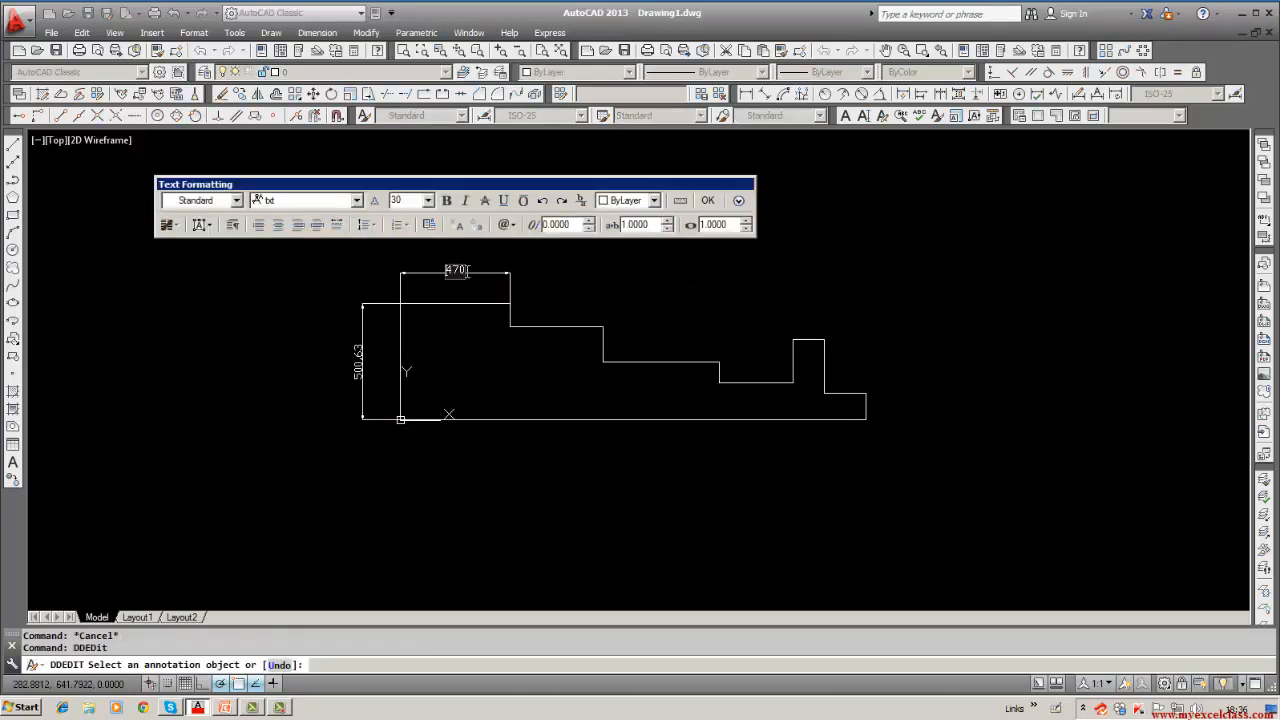
{"action": "left_click", "coordinate": [707, 200]}
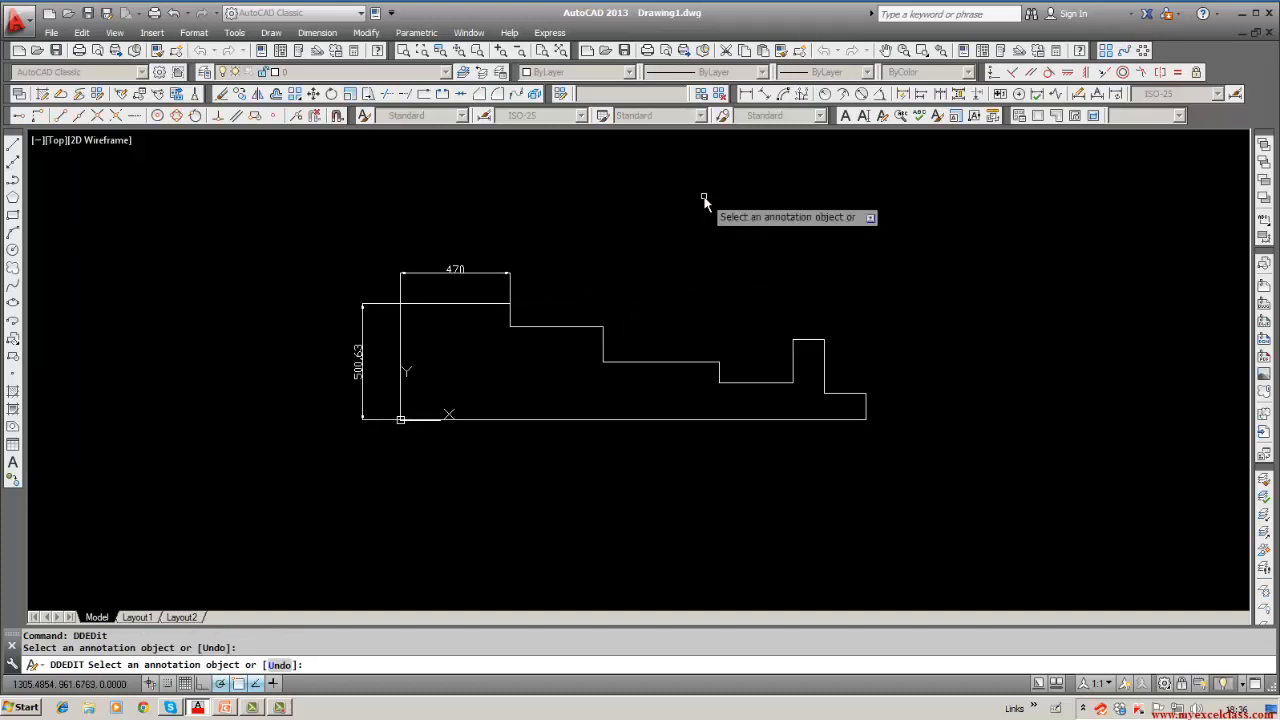
{"action": "left_click", "coordinate": [357, 366]}
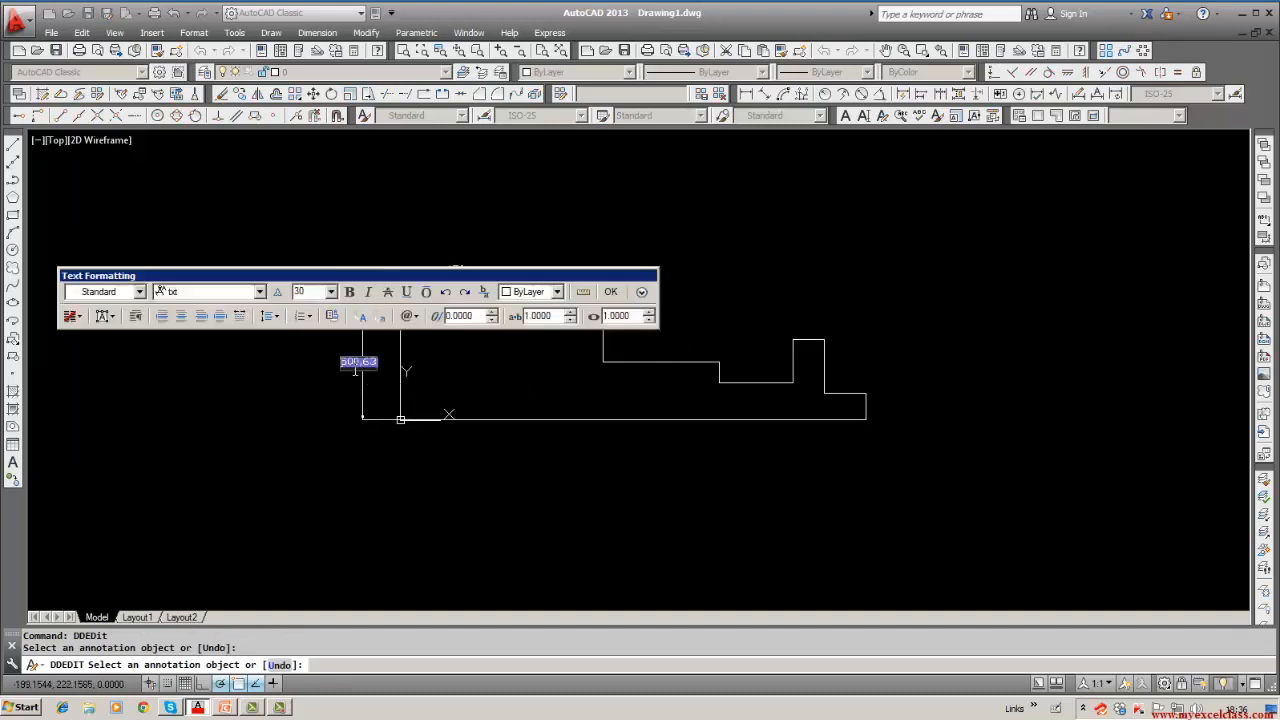
{"action": "left_click", "coordinate": [613, 288]}
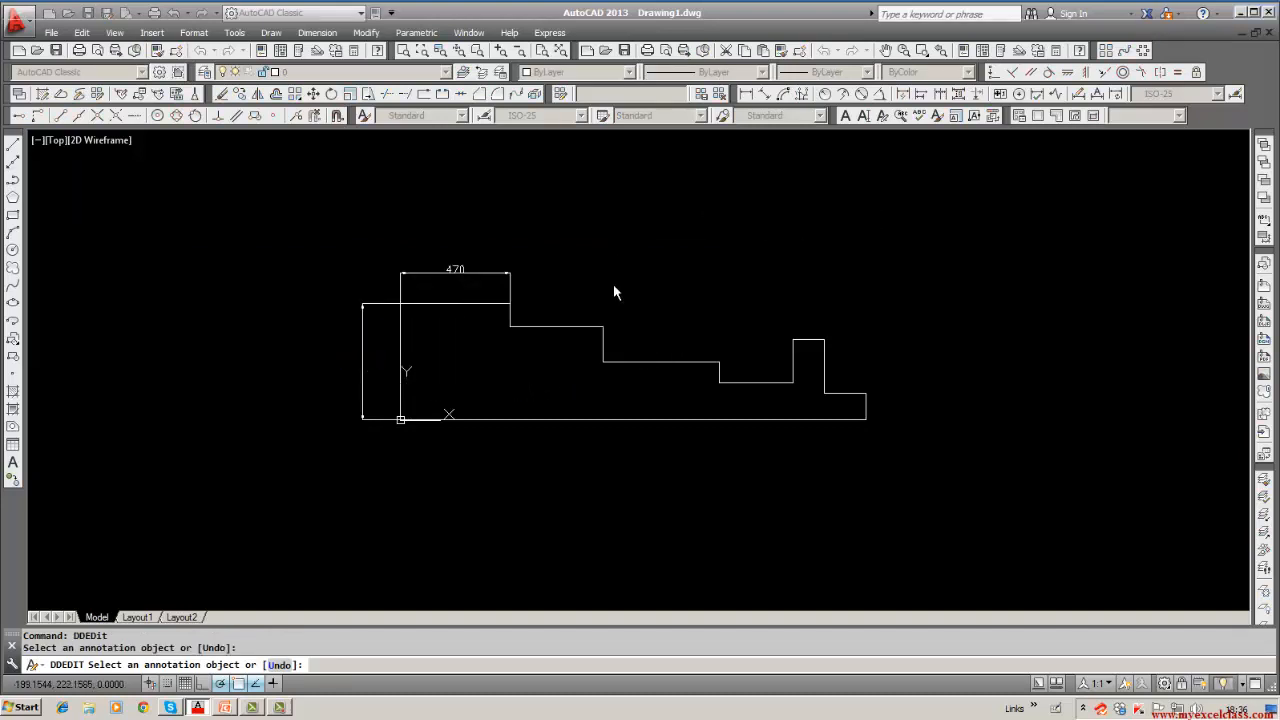
{"action": "key", "text": "Escape"}
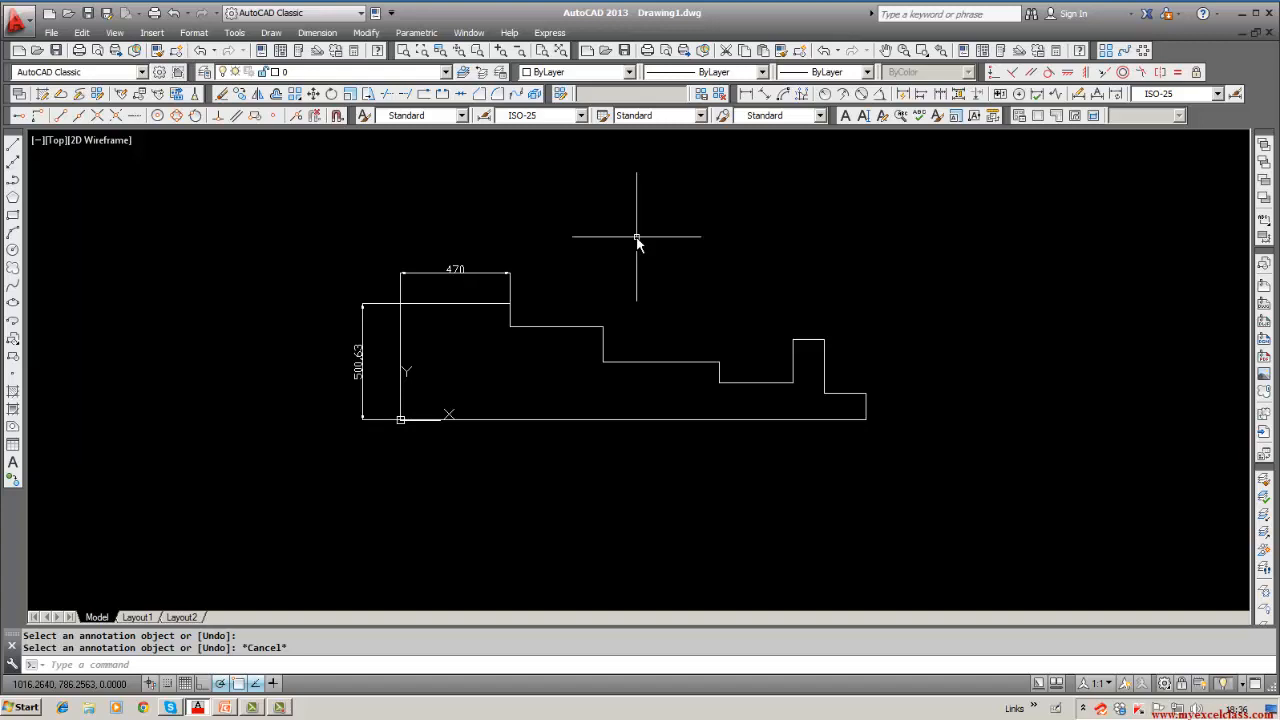
Step: Use the Edit text tool to open the horizontal dimension's text and the vertical dimension's text, leaving both unedited
{"action": "left_click", "coordinate": [882, 116]}
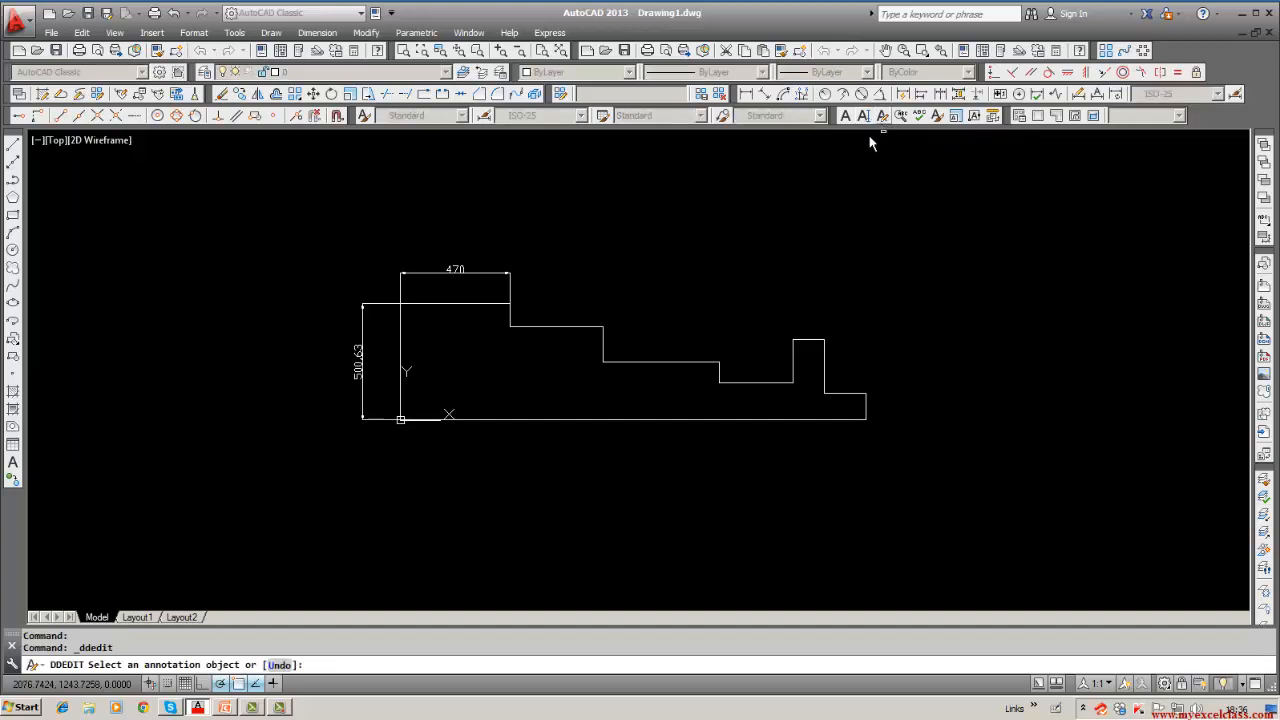
{"action": "left_click", "coordinate": [472, 272]}
{"action": "left_click", "coordinate": [707, 200]}
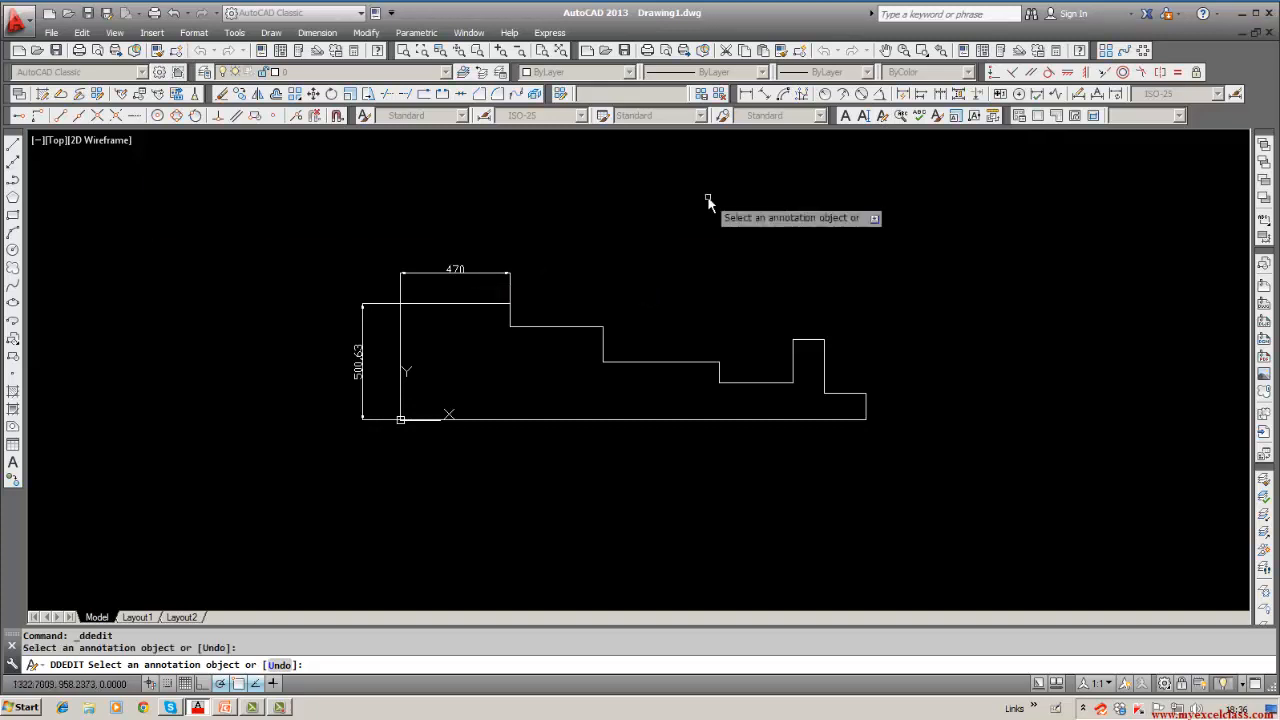
{"action": "left_click", "coordinate": [884, 116]}
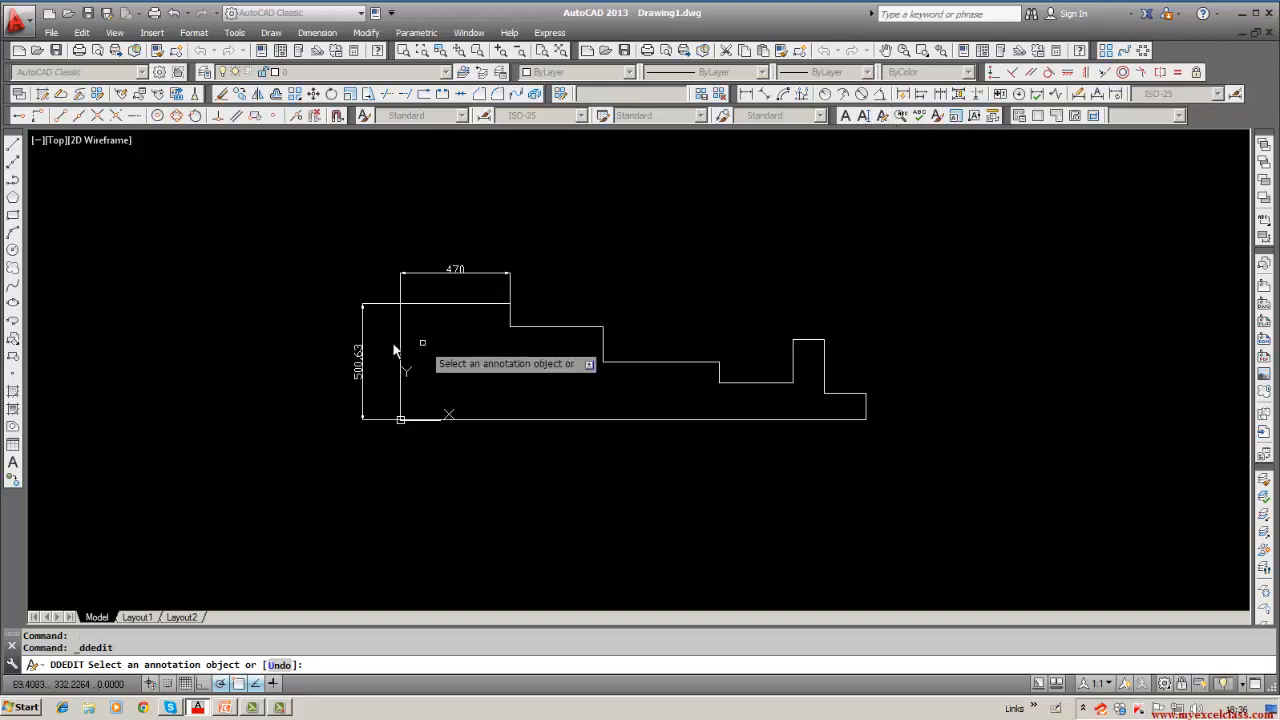
{"action": "left_click", "coordinate": [362, 350]}
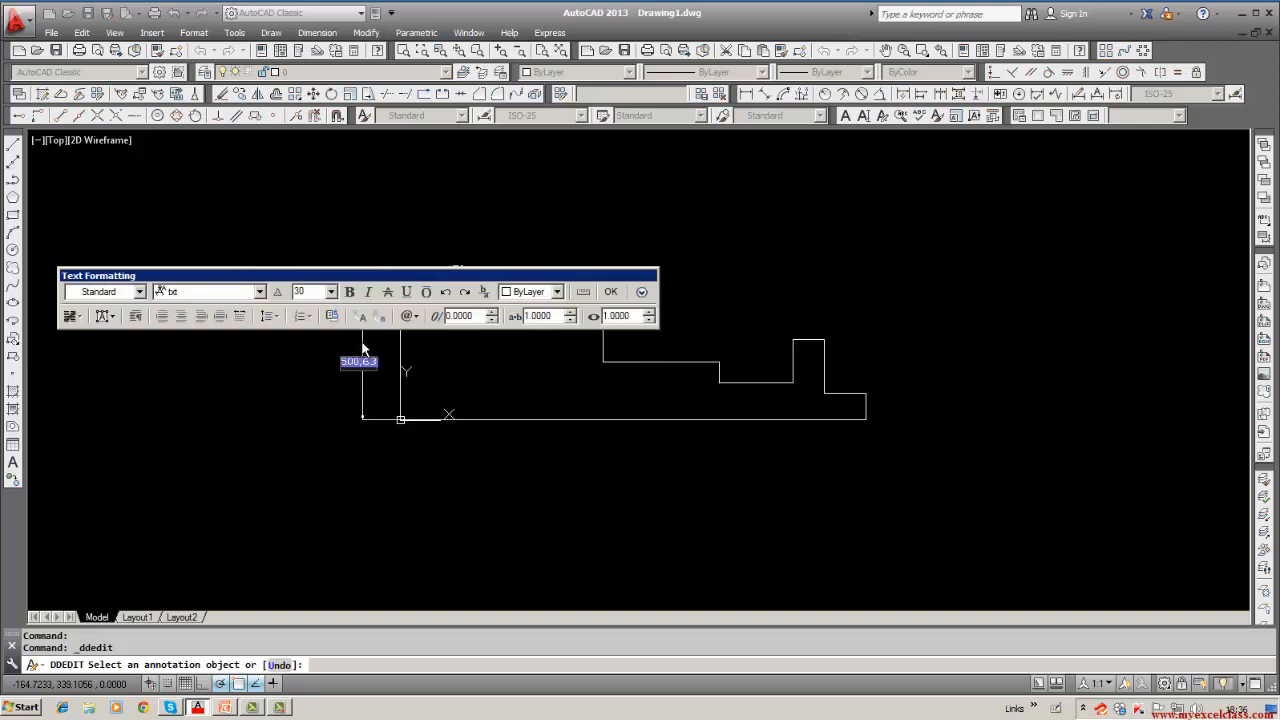
{"action": "left_click", "coordinate": [619, 293]}
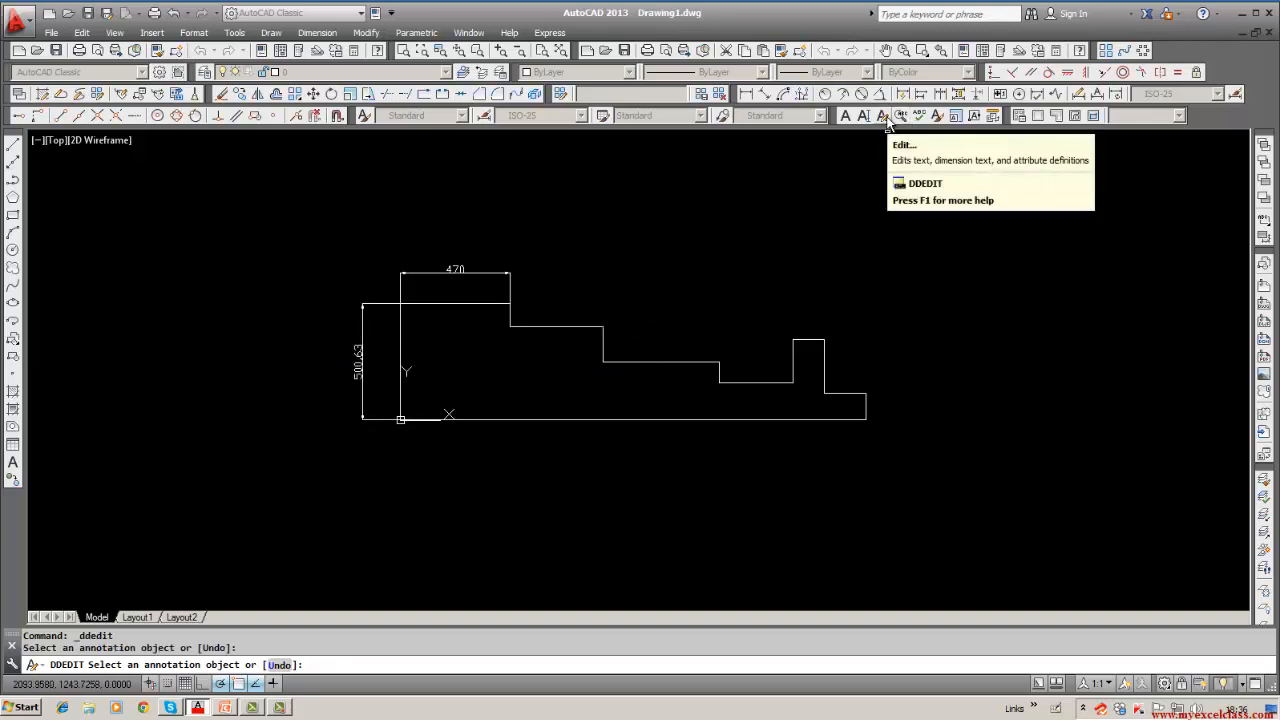
Step: Open the horizontal dimension's text through the running DDEDIT command, close it unedited and end the command
{"action": "left_click", "coordinate": [317, 32]}
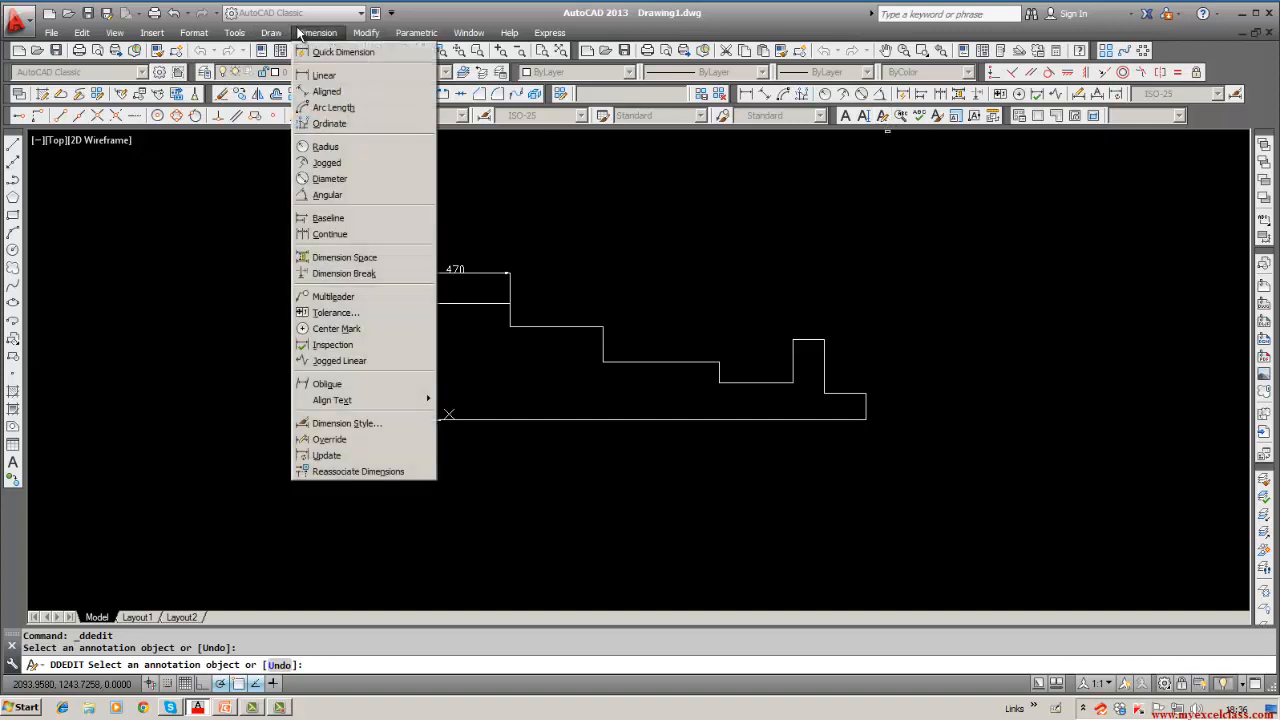
{"action": "left_click", "coordinate": [263, 218]}
{"action": "left_click", "coordinate": [237, 254]}
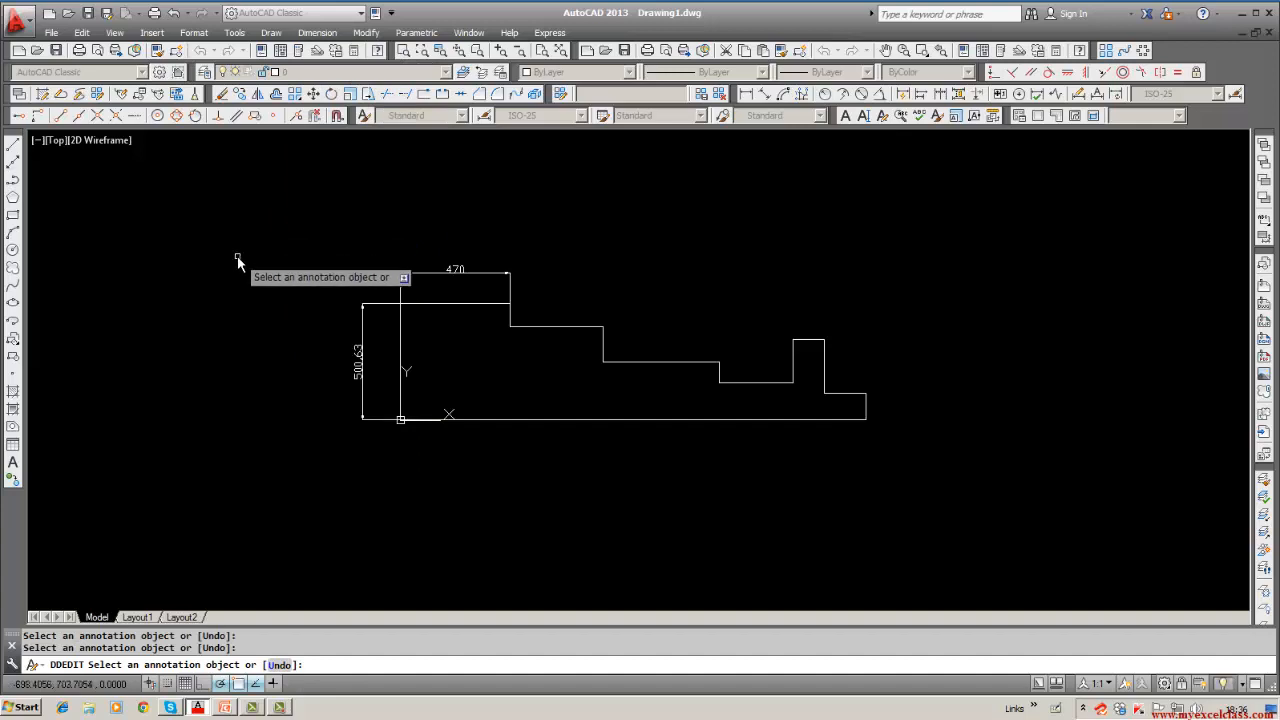
{"action": "left_click", "coordinate": [444, 279]}
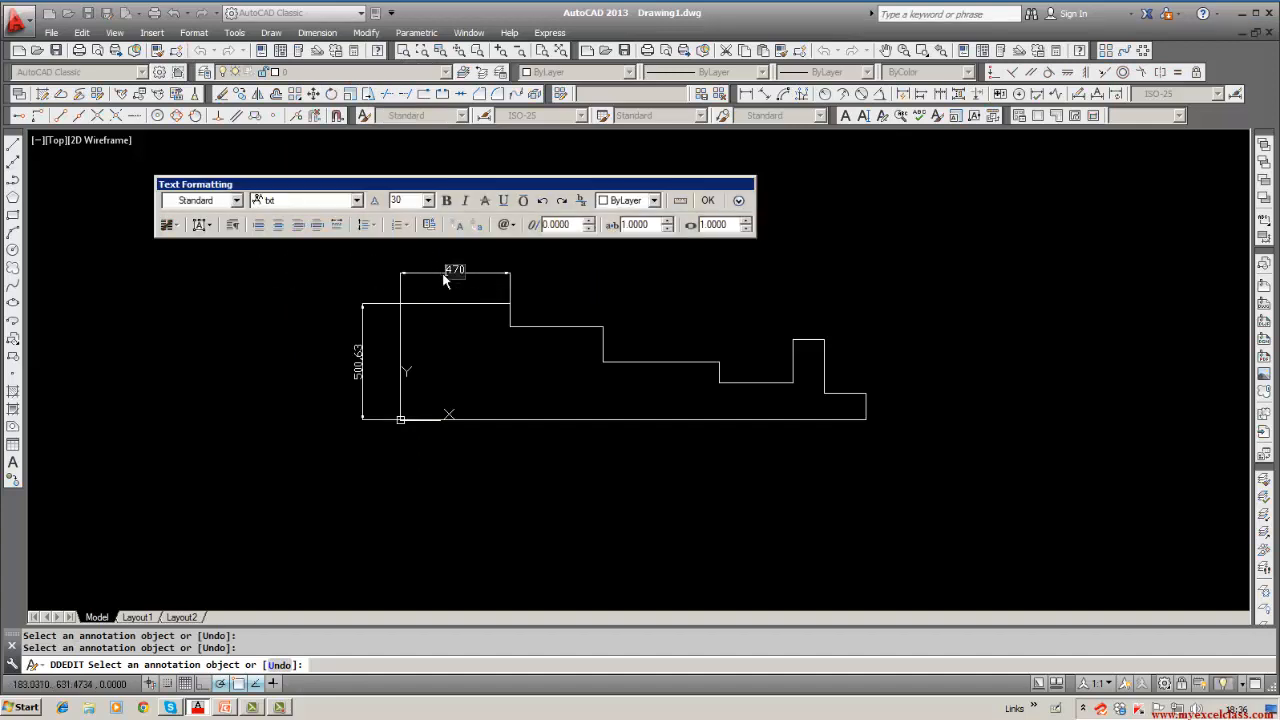
{"action": "left_click", "coordinate": [678, 283]}
{"action": "key", "text": "Escape"}
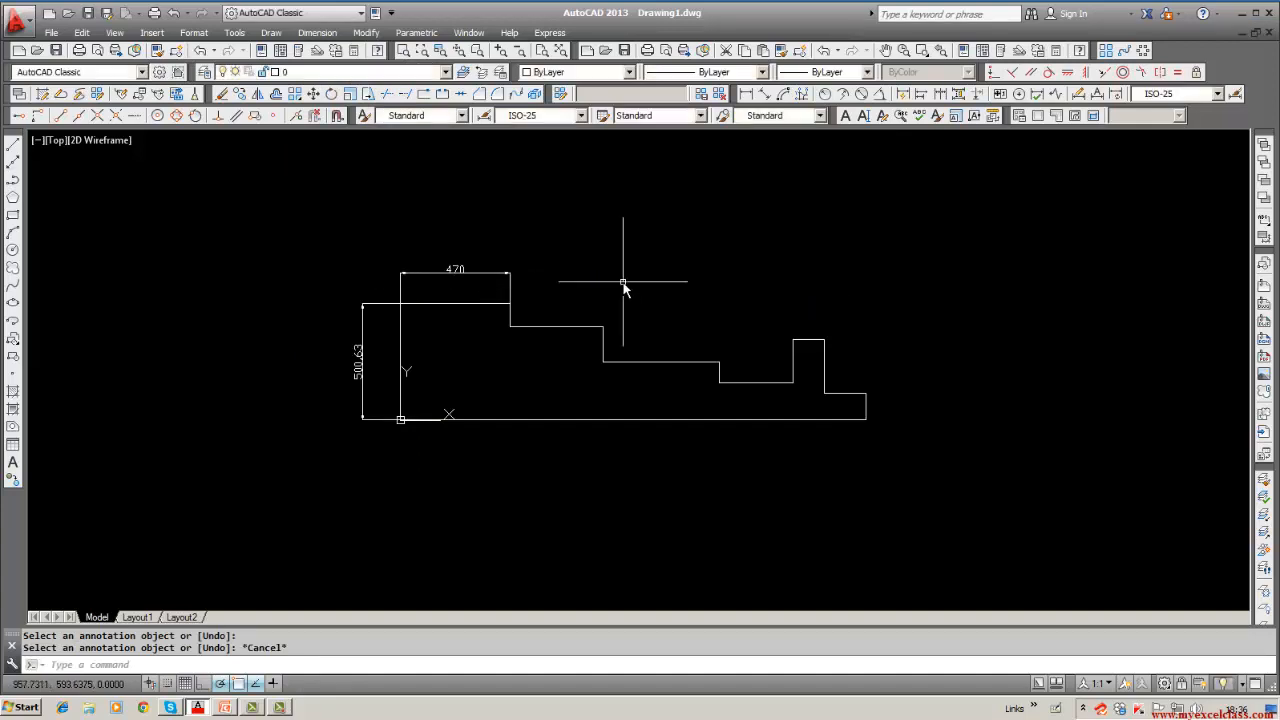
Step: Open the horizontal dimension's text directly for editing and close it without a change
{"action": "double_click", "coordinate": [454, 271]}
{"action": "double_click", "coordinate": [707, 201]}
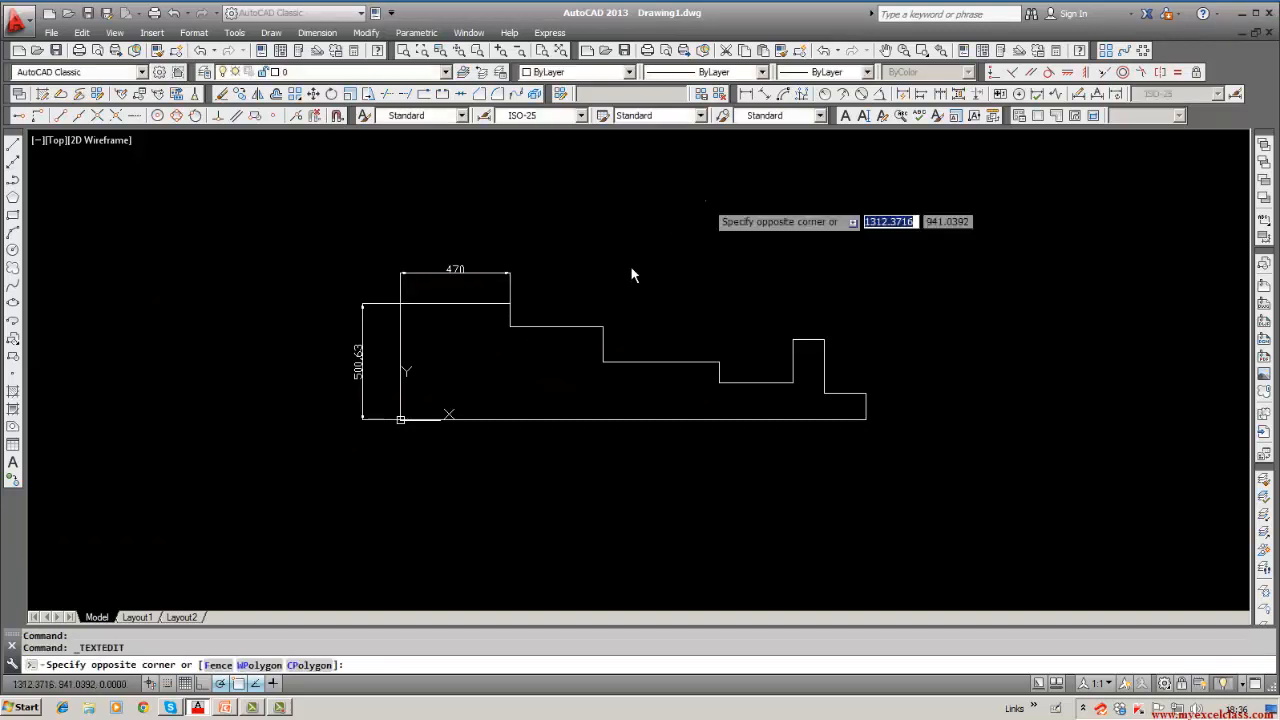
{"action": "key", "text": "Escape"}
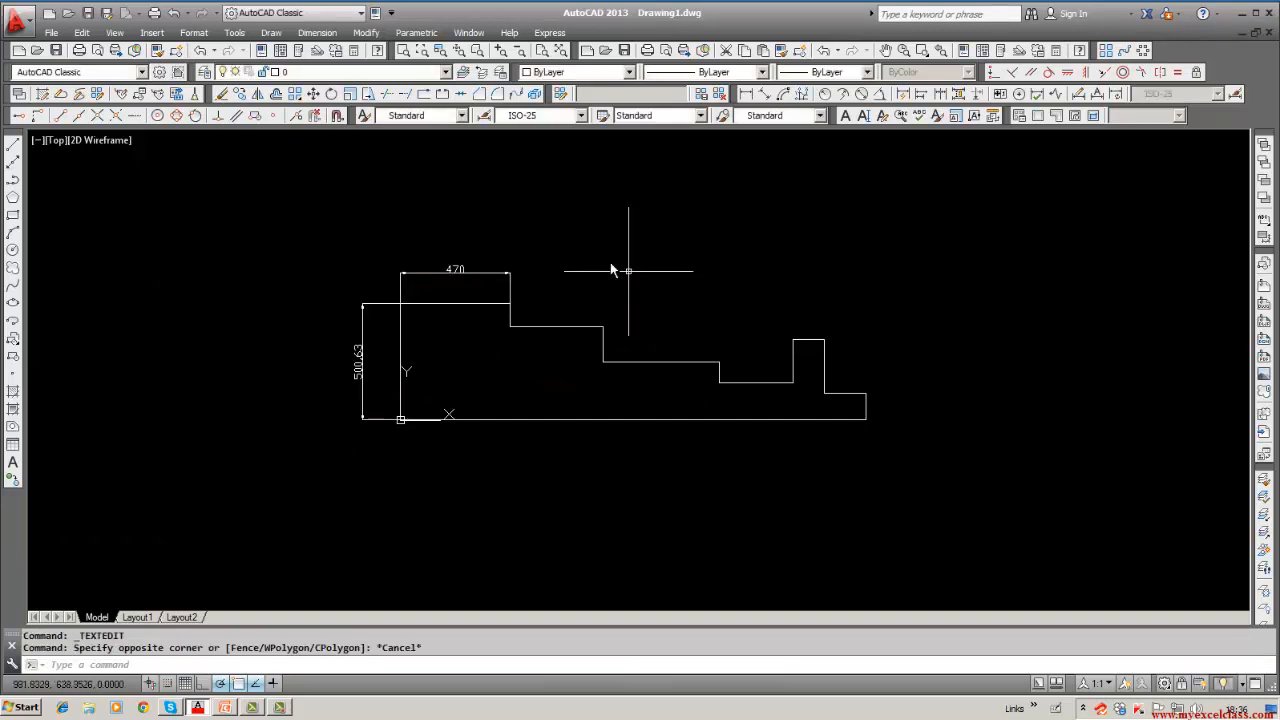
Step: Run the LAYER command and create two new layers in the Layer Properties Manager
{"action": "left_click", "coordinate": [445, 72]}
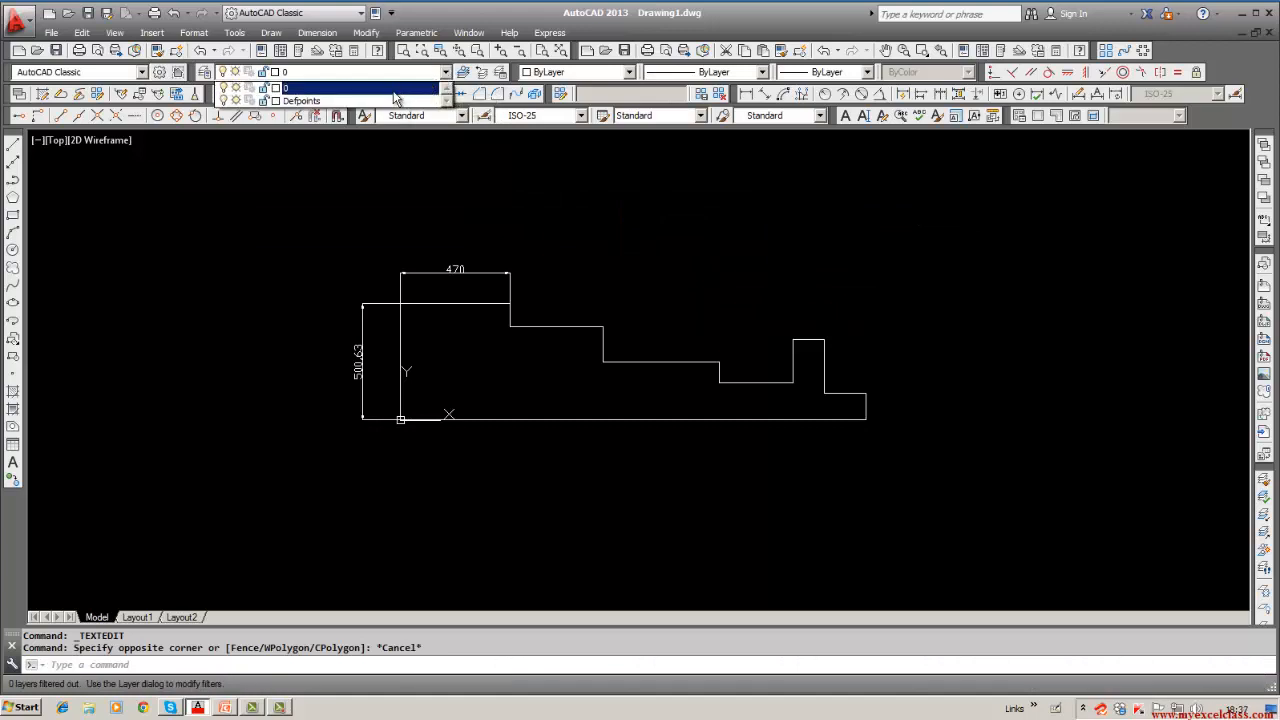
{"action": "left_click", "coordinate": [393, 92]}
{"action": "key", "text": "Escape"}
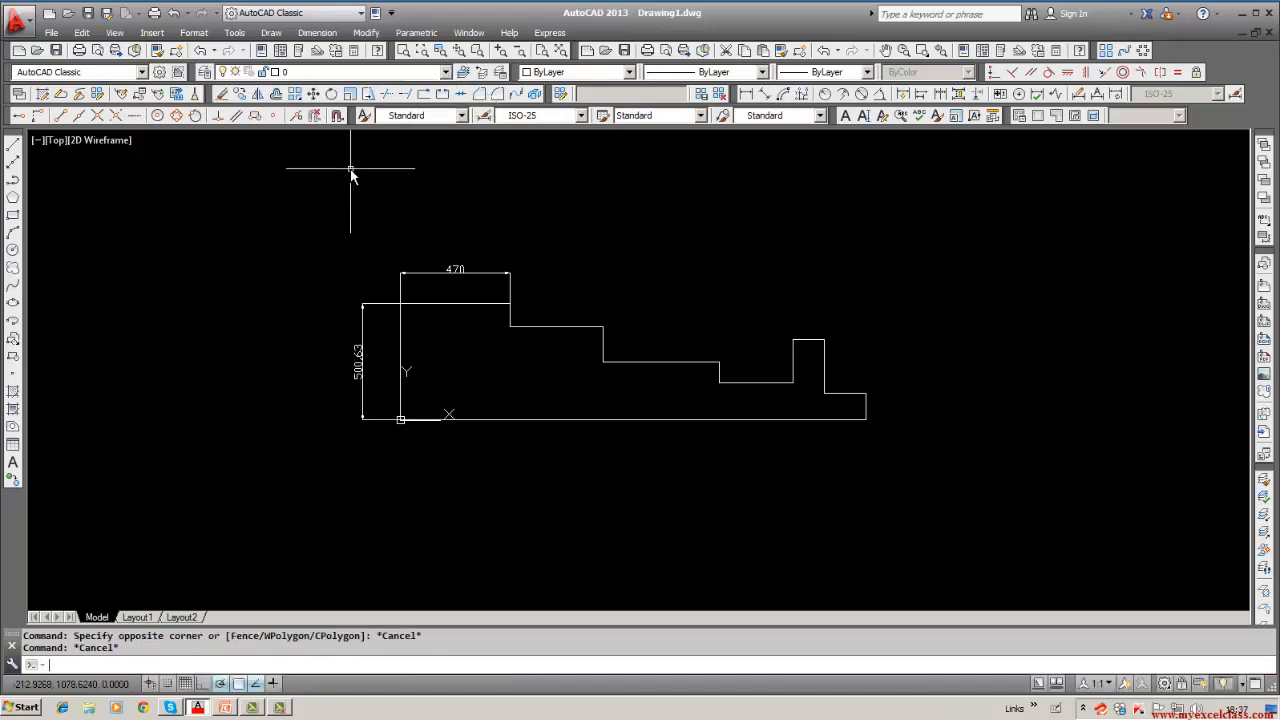
{"action": "type", "text": "LAYER"}
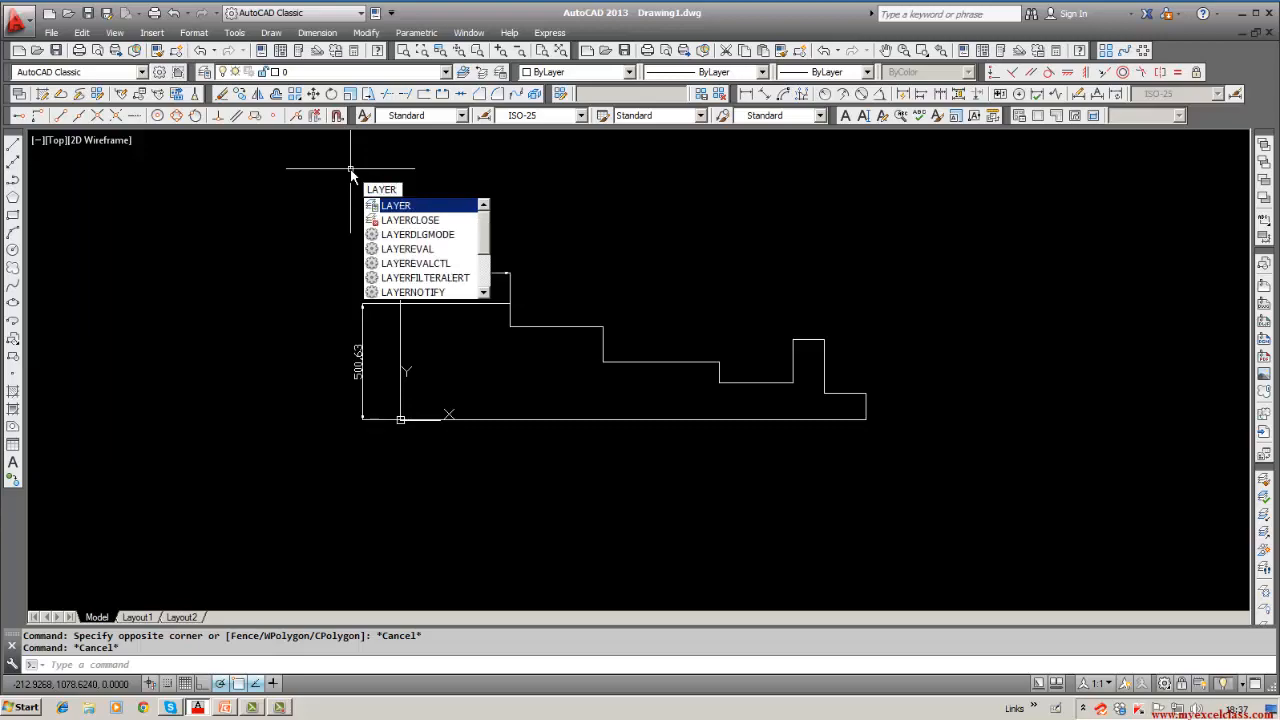
{"action": "key", "text": "Return"}
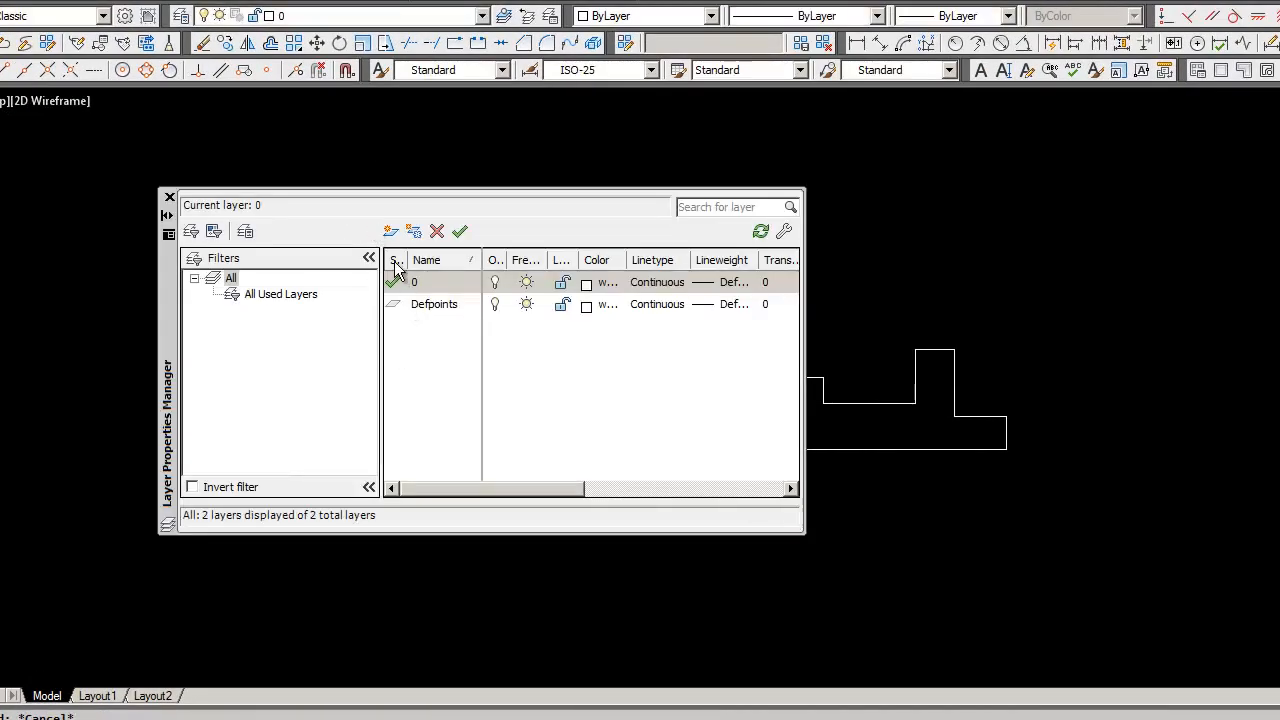
{"action": "left_click", "coordinate": [390, 232]}
{"action": "left_click", "coordinate": [390, 232]}
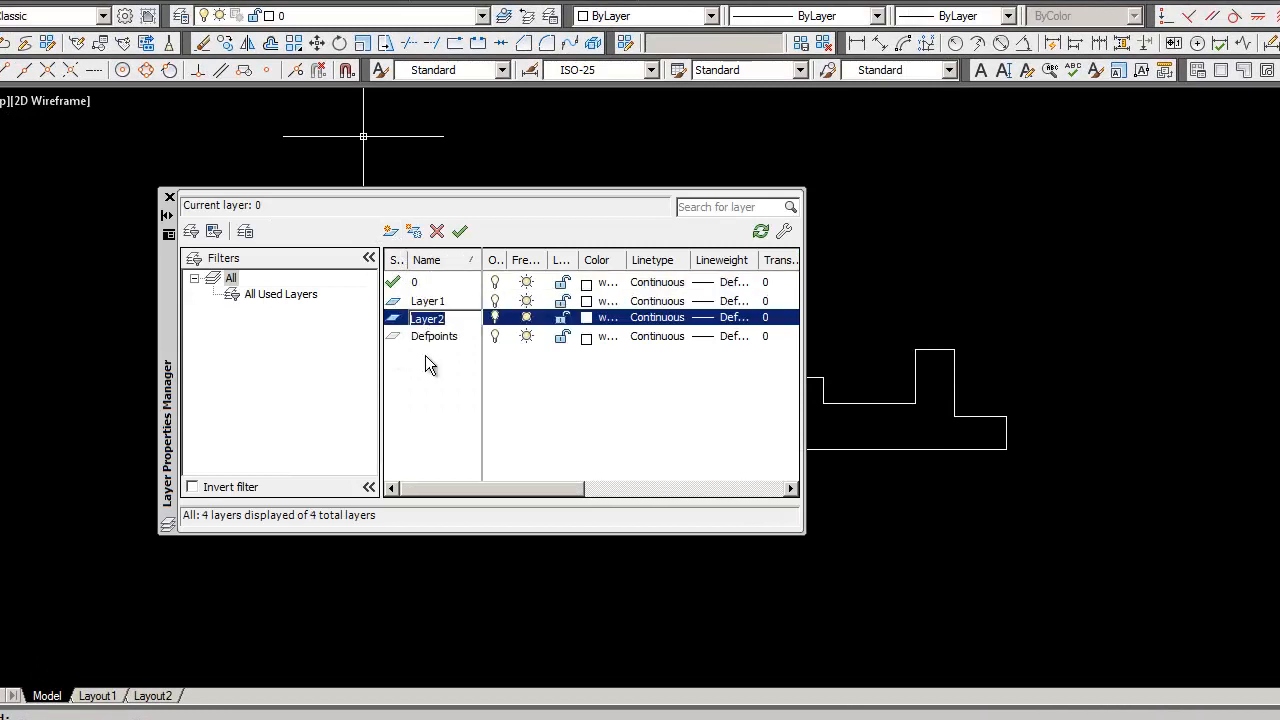
Step: Make Layer1 the current layer and rename it DIM
{"action": "left_click", "coordinate": [448, 304]}
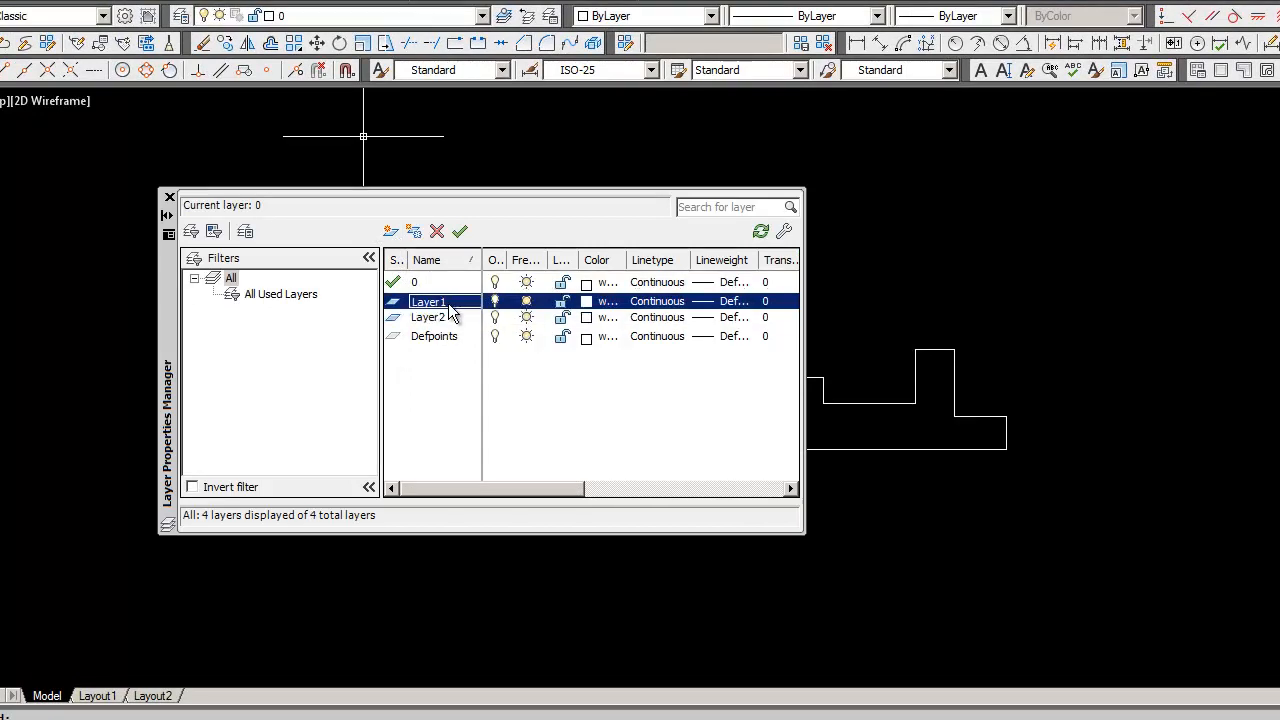
{"action": "double_click", "coordinate": [448, 306]}
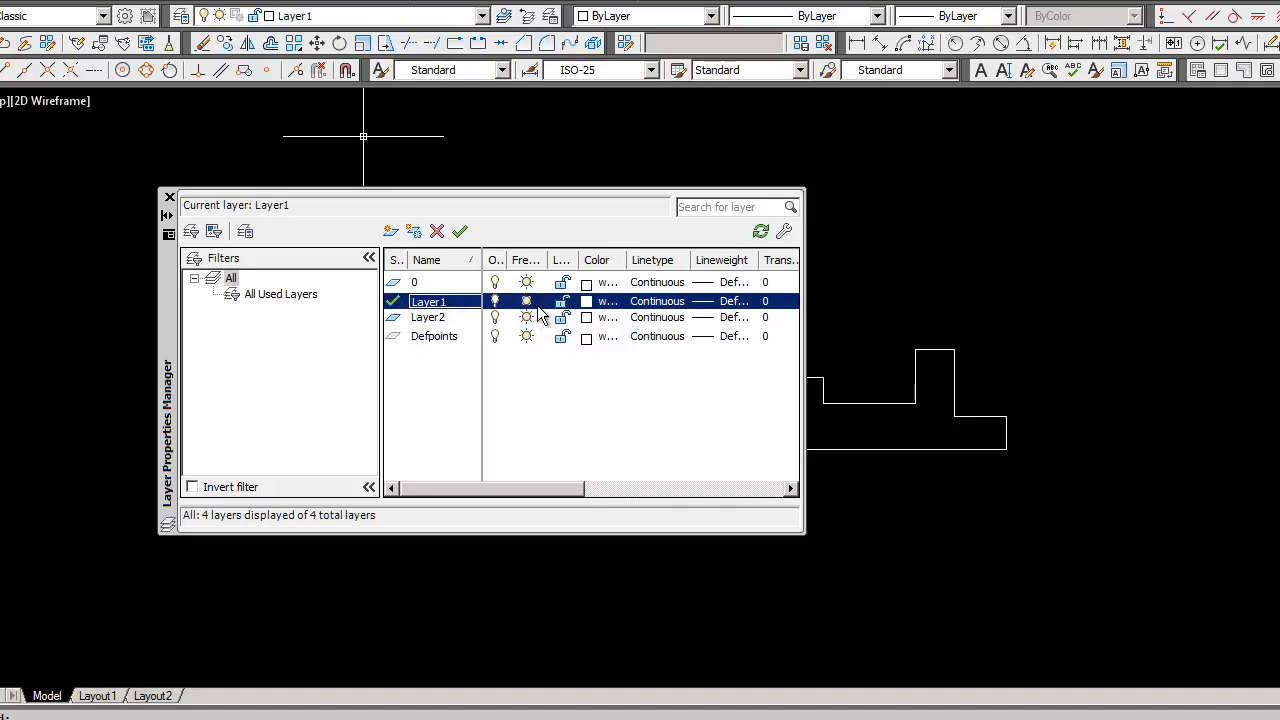
{"action": "left_click", "coordinate": [455, 299]}
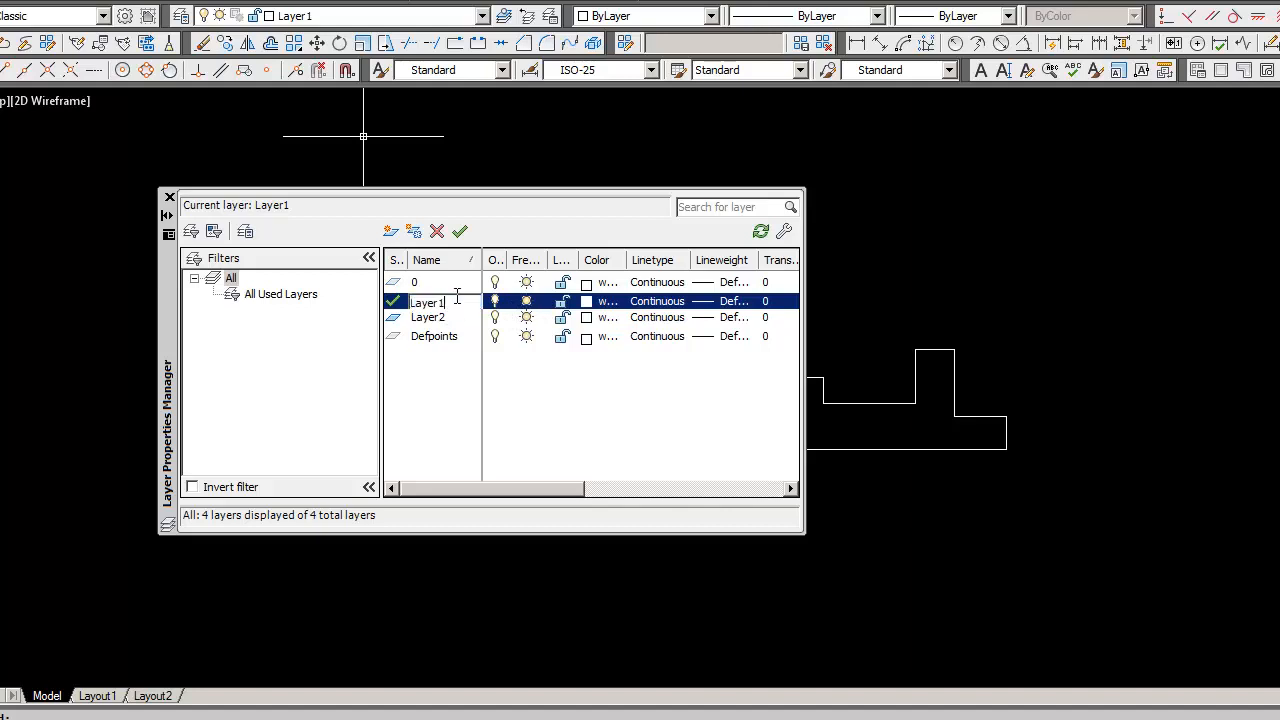
{"action": "key", "text": "BackSpace"}
{"action": "type", "text": "DIM"}
{"action": "key", "text": "Return"}
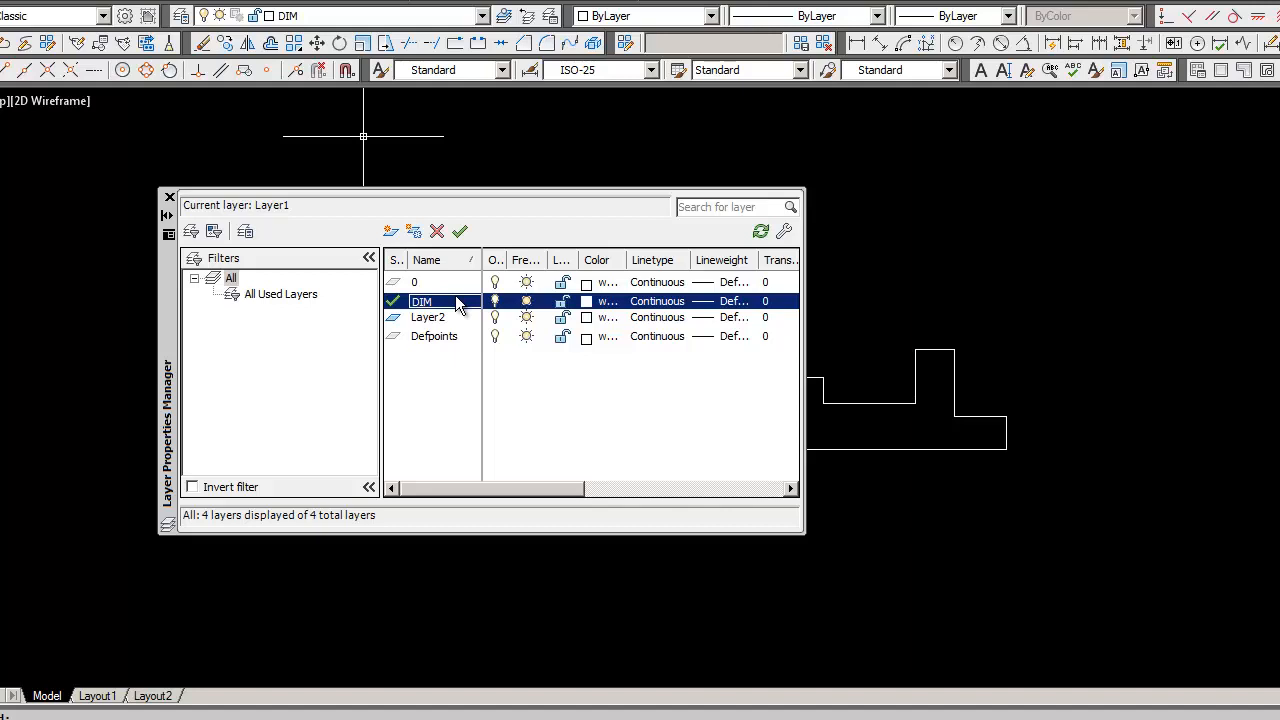
Step: Set the DIM layer's color to cyan
{"action": "left_click", "coordinate": [587, 302]}
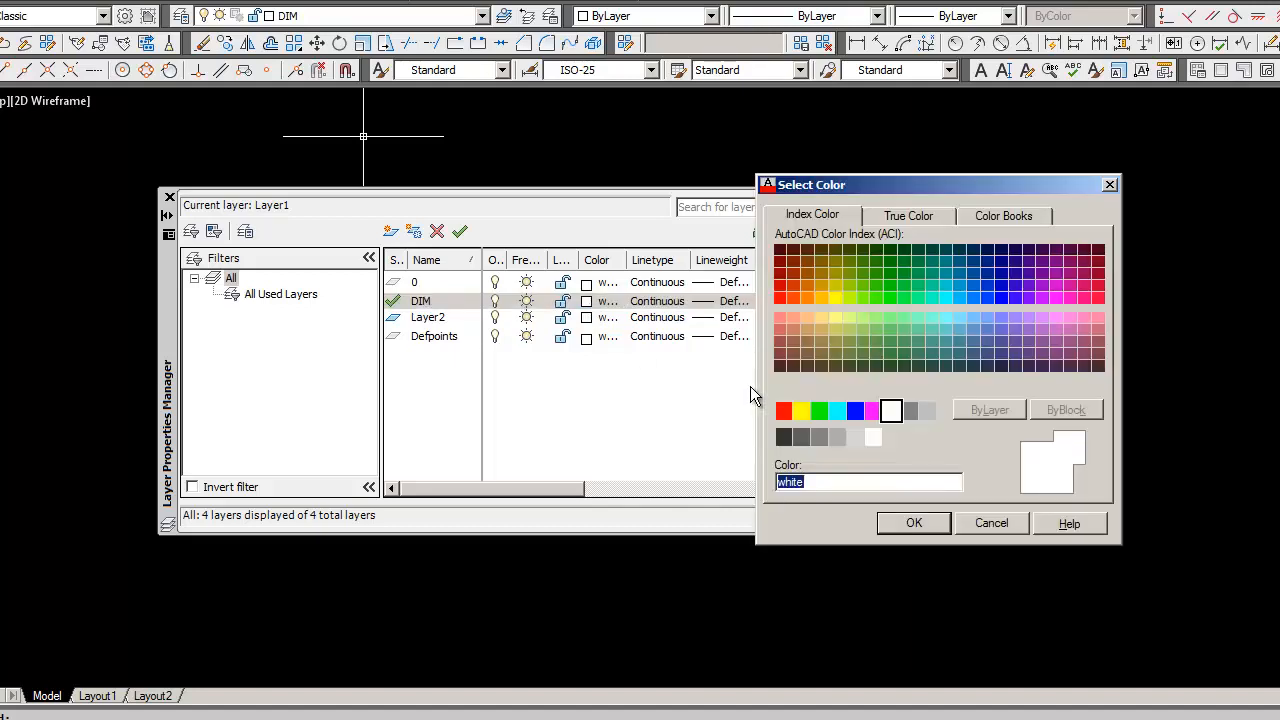
{"action": "left_click", "coordinate": [838, 411]}
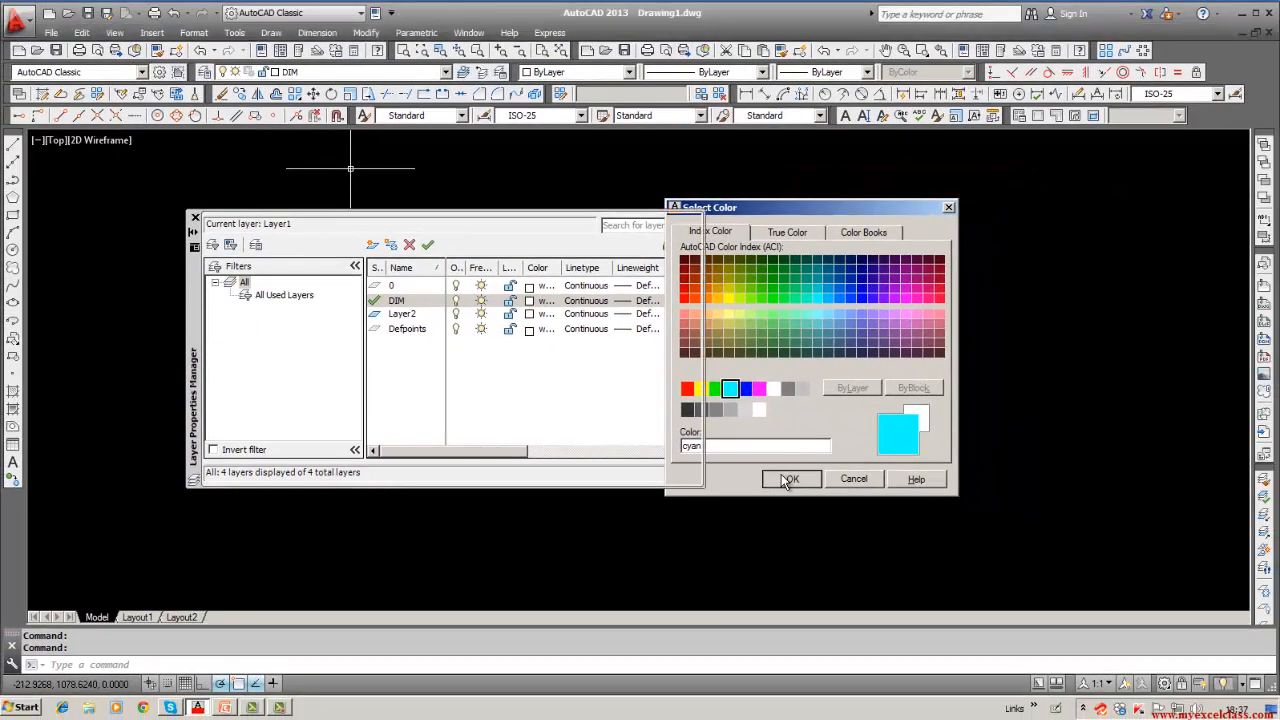
{"action": "left_click", "coordinate": [836, 498]}
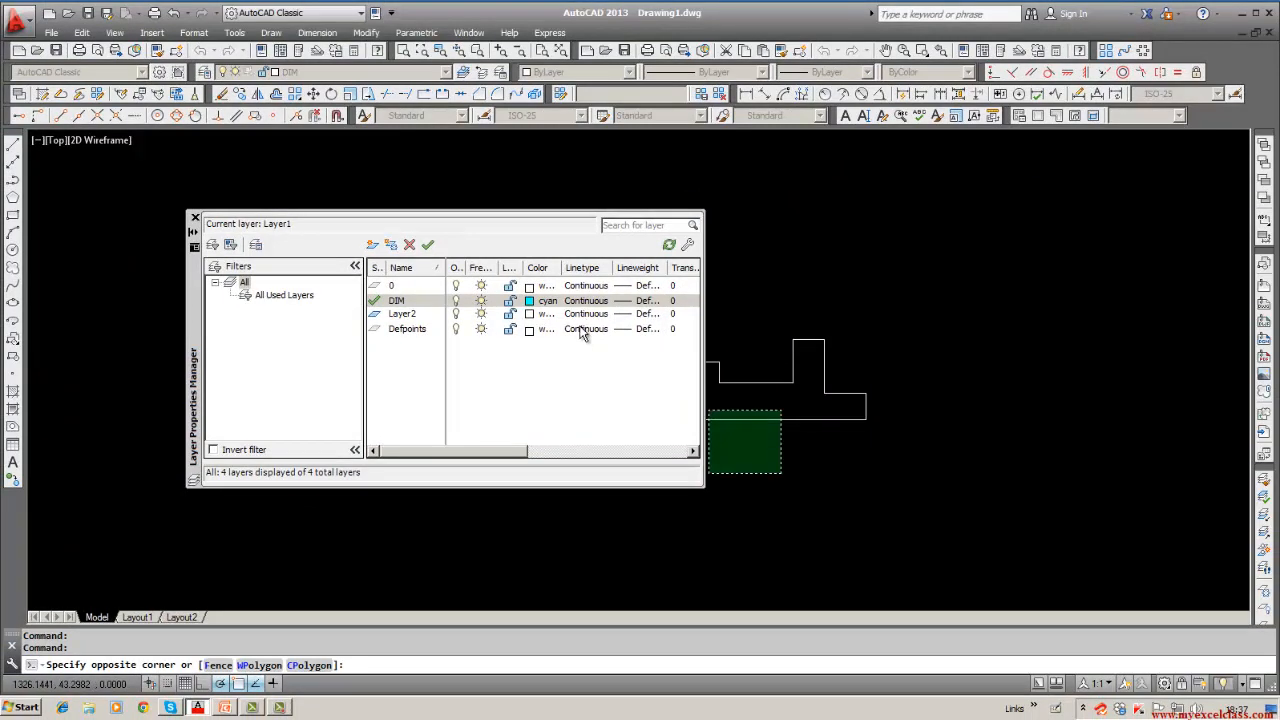
Step: Try to change the DIM layer's lineweight and clear the accidental object selection in the drawing
{"action": "left_click", "coordinate": [645, 303]}
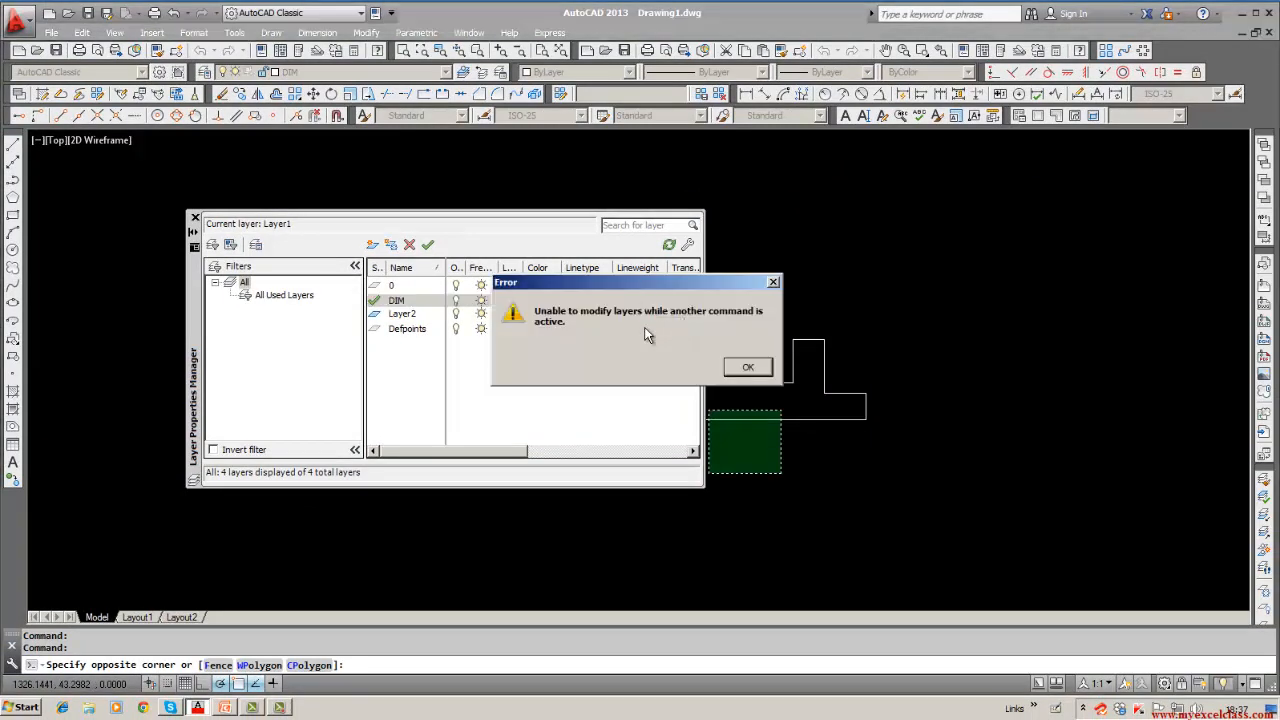
{"action": "left_click", "coordinate": [748, 367]}
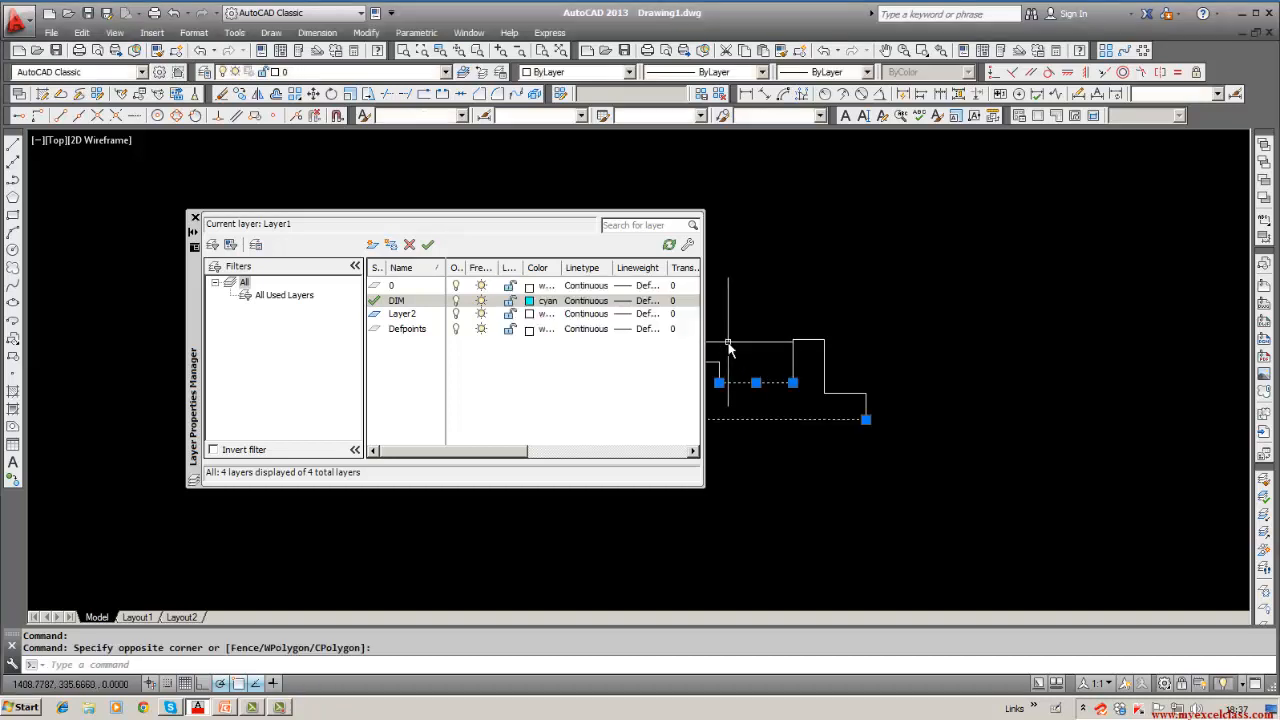
{"action": "key", "text": "Escape"}
{"action": "key", "text": "Escape"}
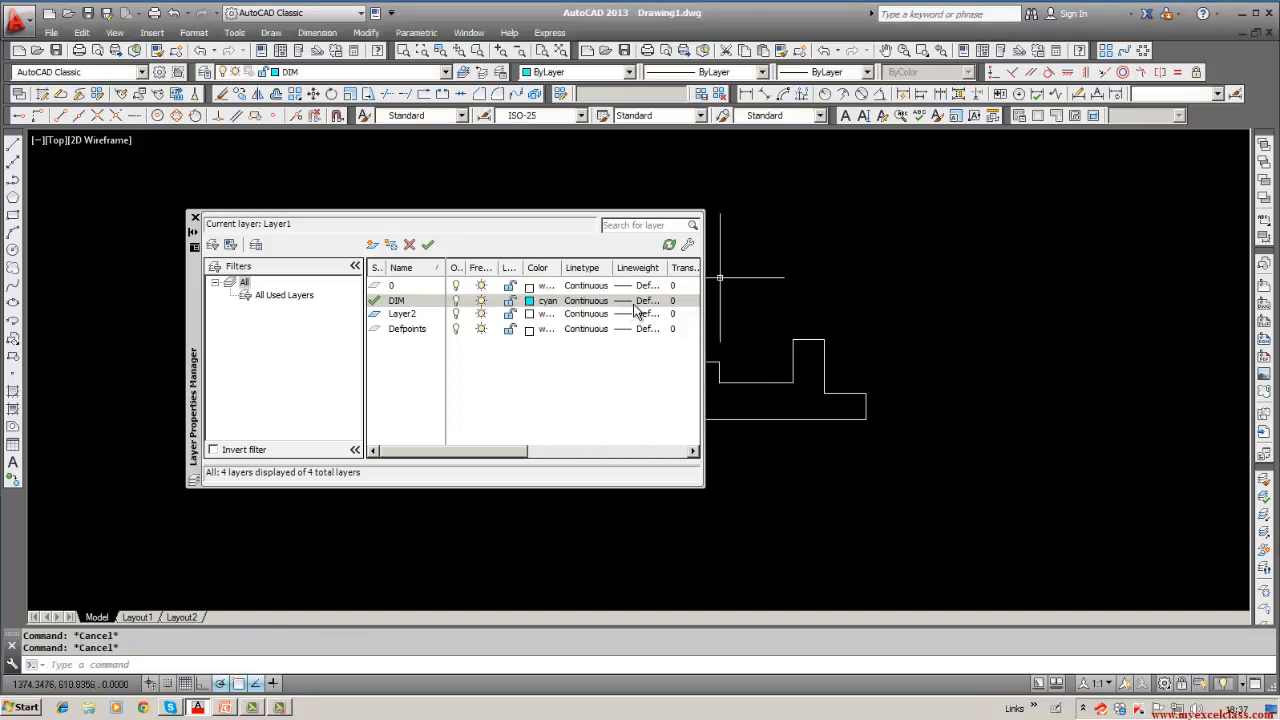
Step: Set the Defpoints layer's lineweight to 0.00 mm and reselect Continuous as its linetype
{"action": "left_click", "coordinate": [644, 300]}
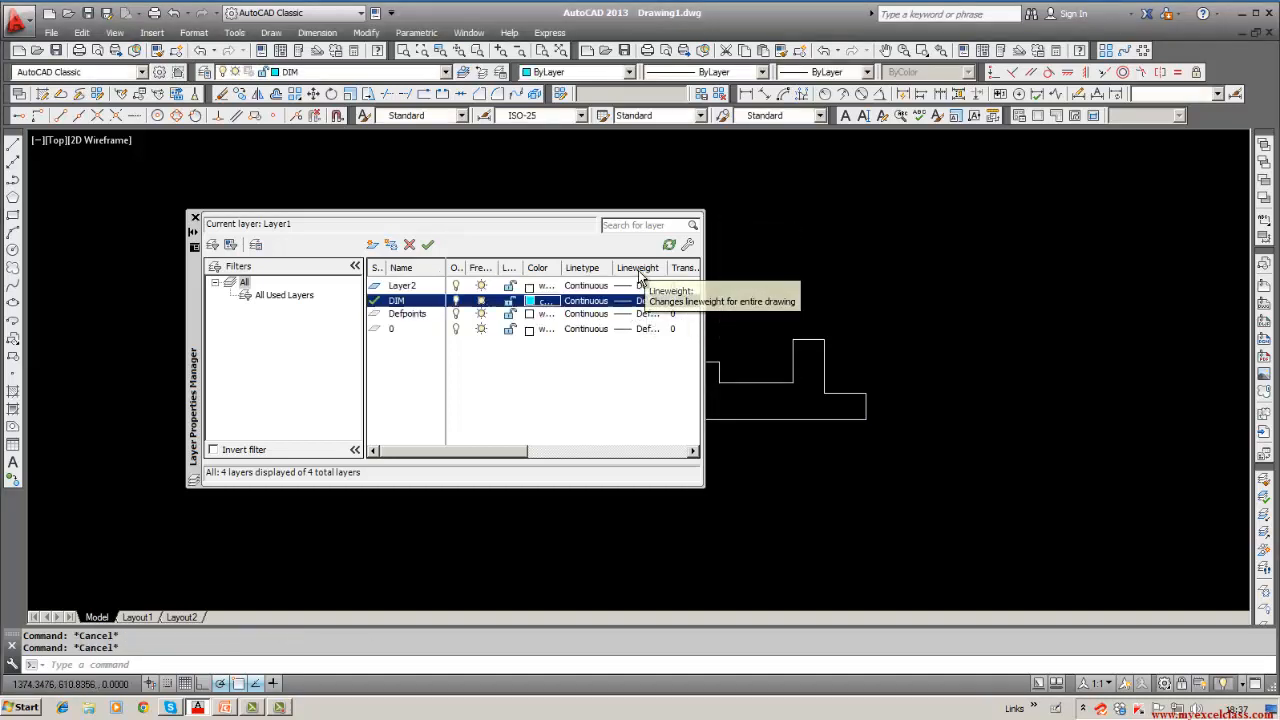
{"action": "left_click", "coordinate": [642, 299]}
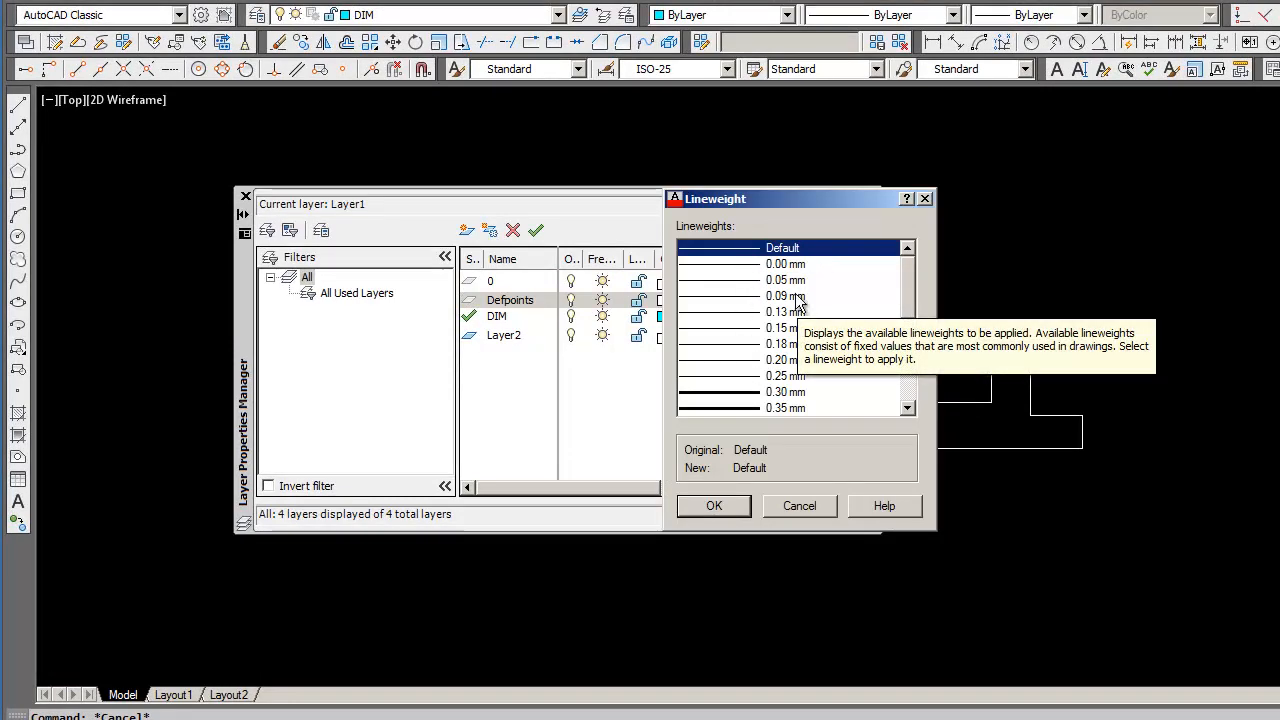
{"action": "left_click", "coordinate": [743, 263]}
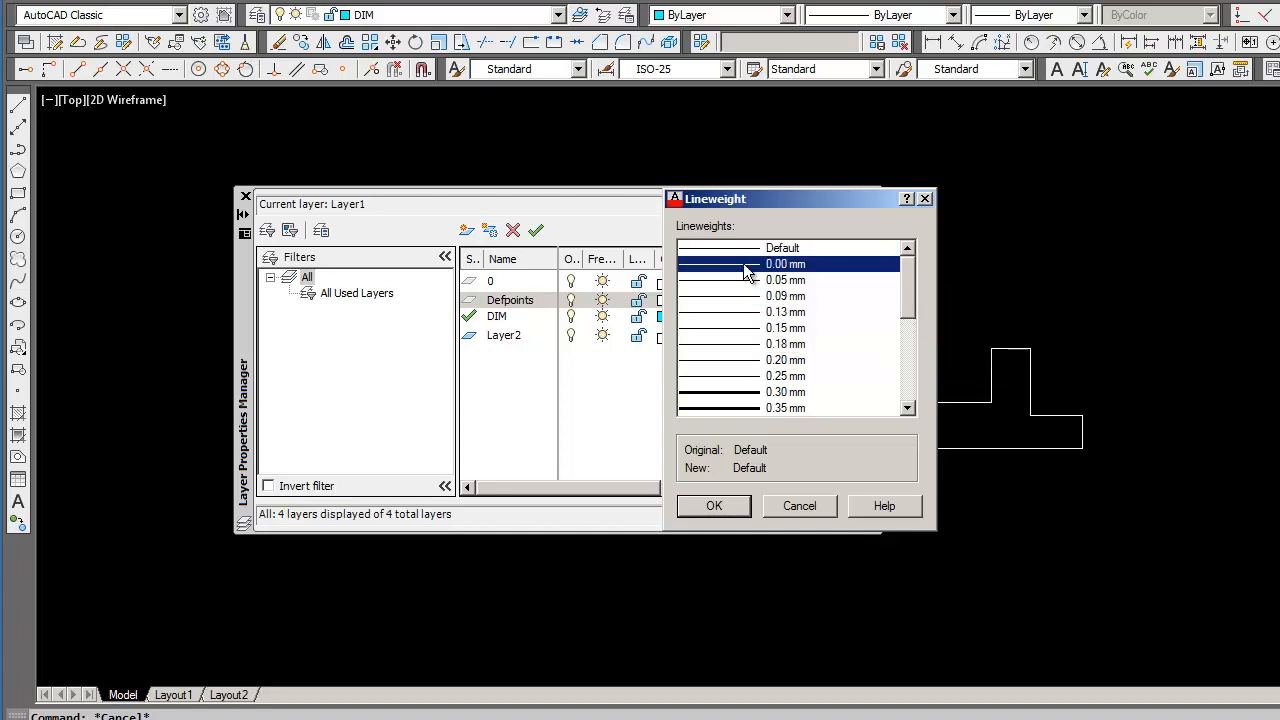
{"action": "left_click", "coordinate": [713, 505]}
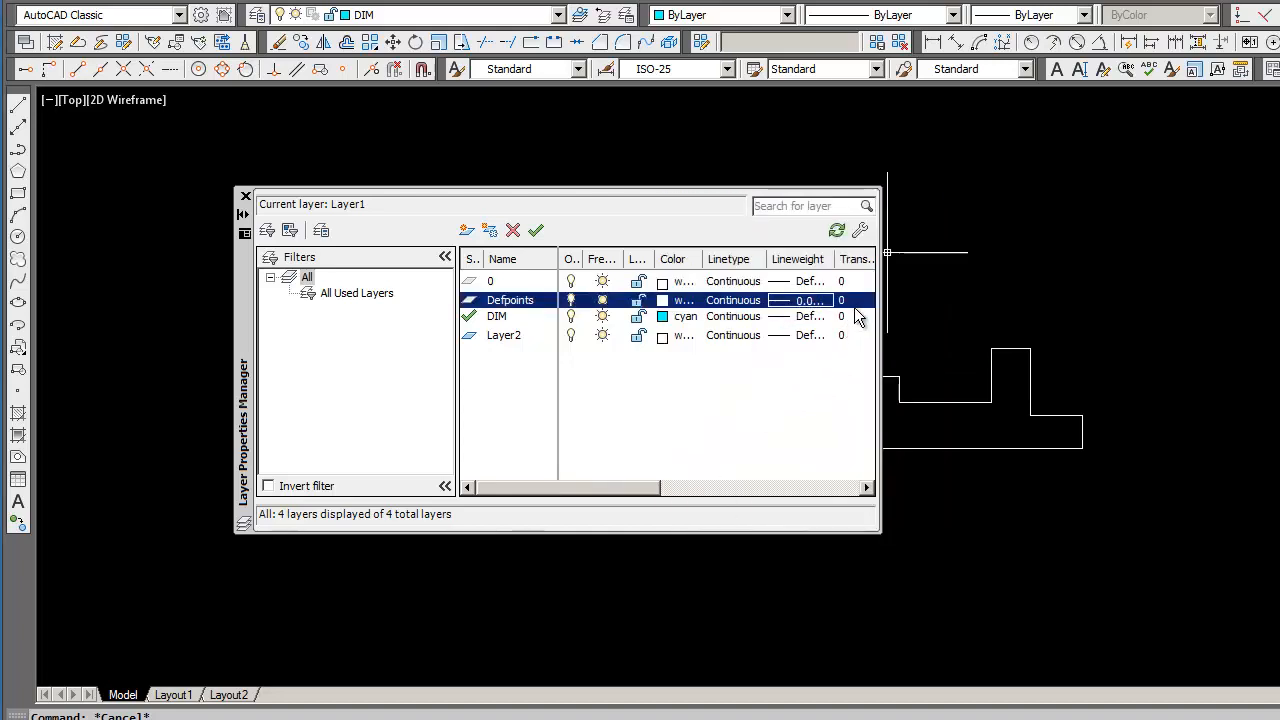
{"action": "left_click", "coordinate": [745, 303]}
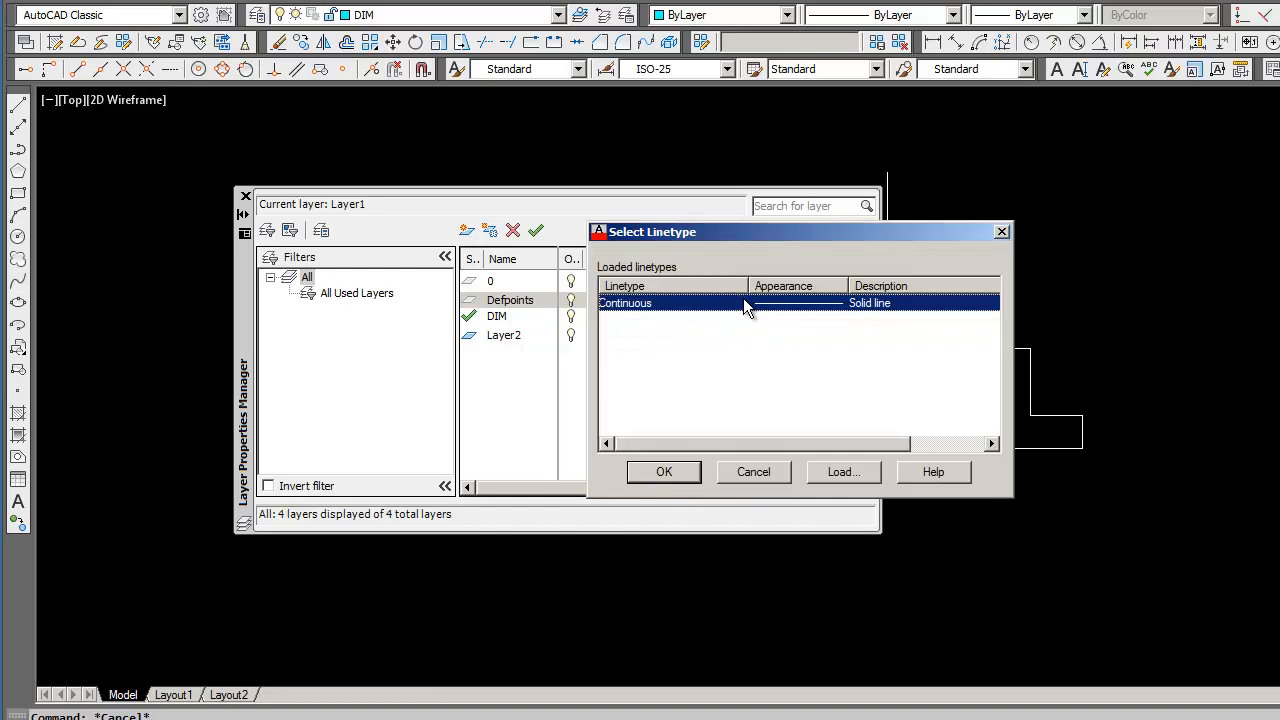
{"action": "left_click", "coordinate": [664, 472]}
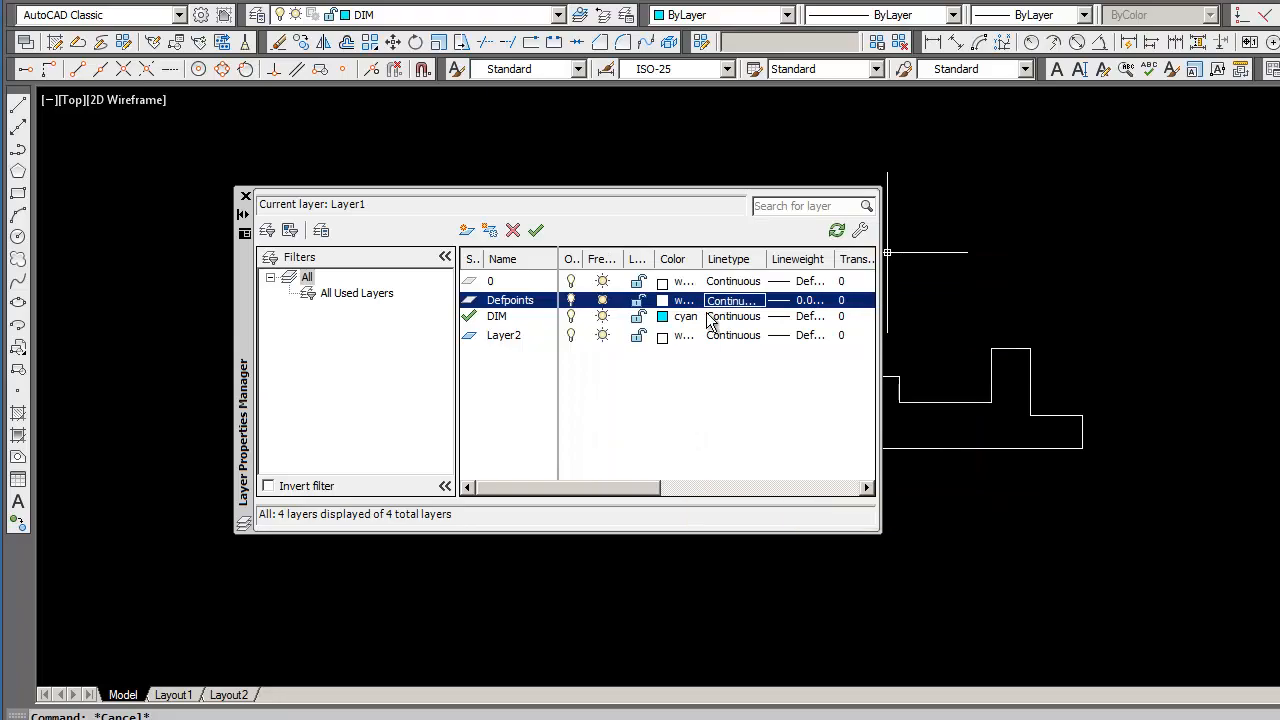
Step: Set the DIM layer's lineweight to 0.00 mm and close the Layer Properties Manager
{"action": "left_click", "coordinate": [498, 316]}
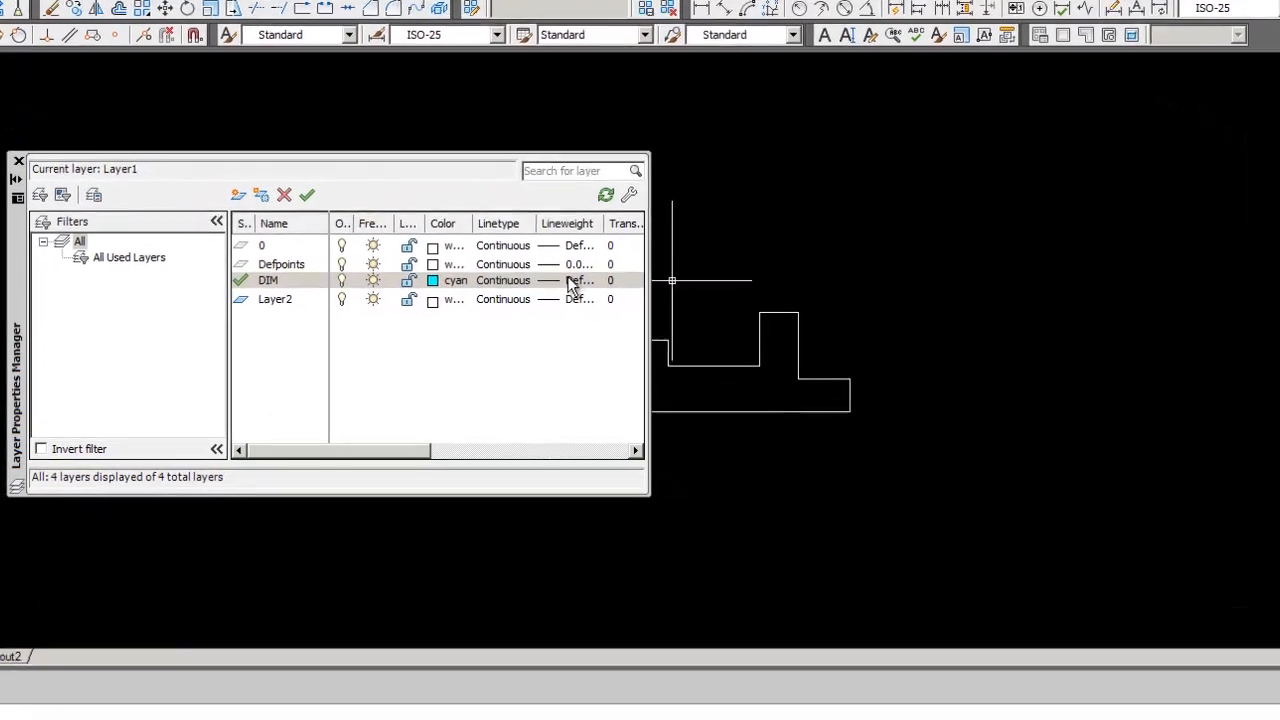
{"action": "left_click", "coordinate": [568, 279]}
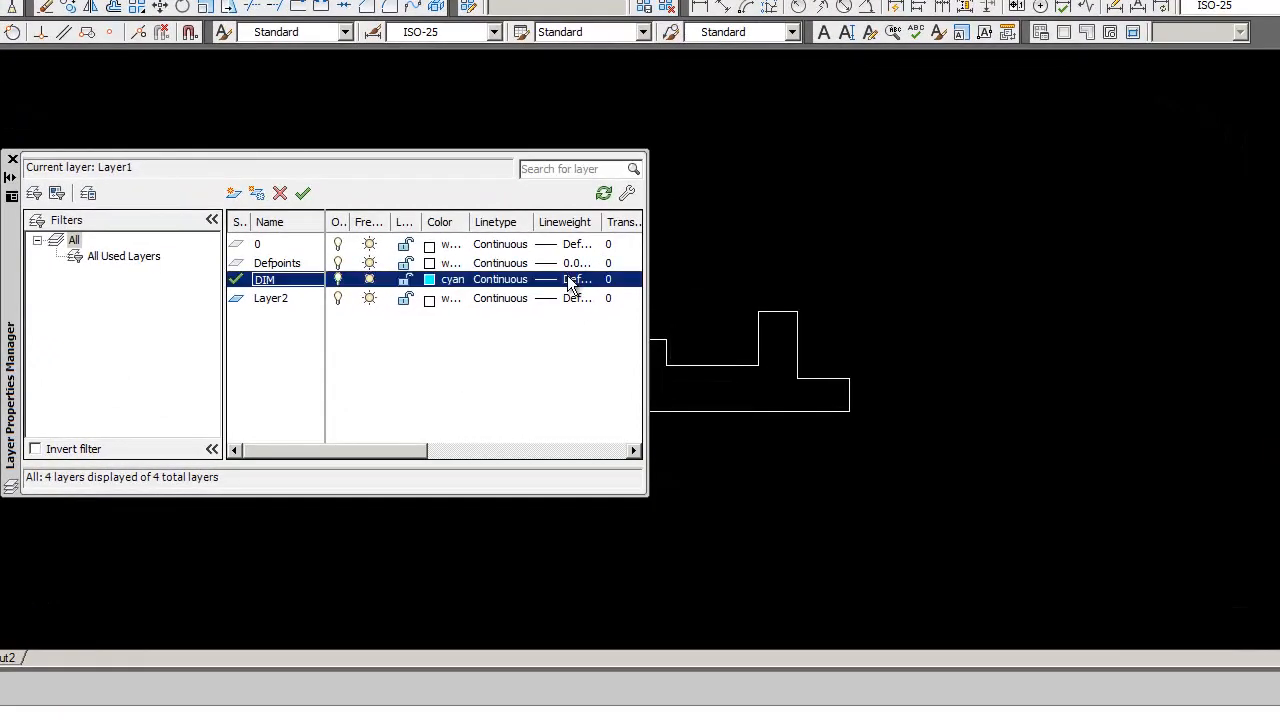
{"action": "double_click", "coordinate": [536, 231]}
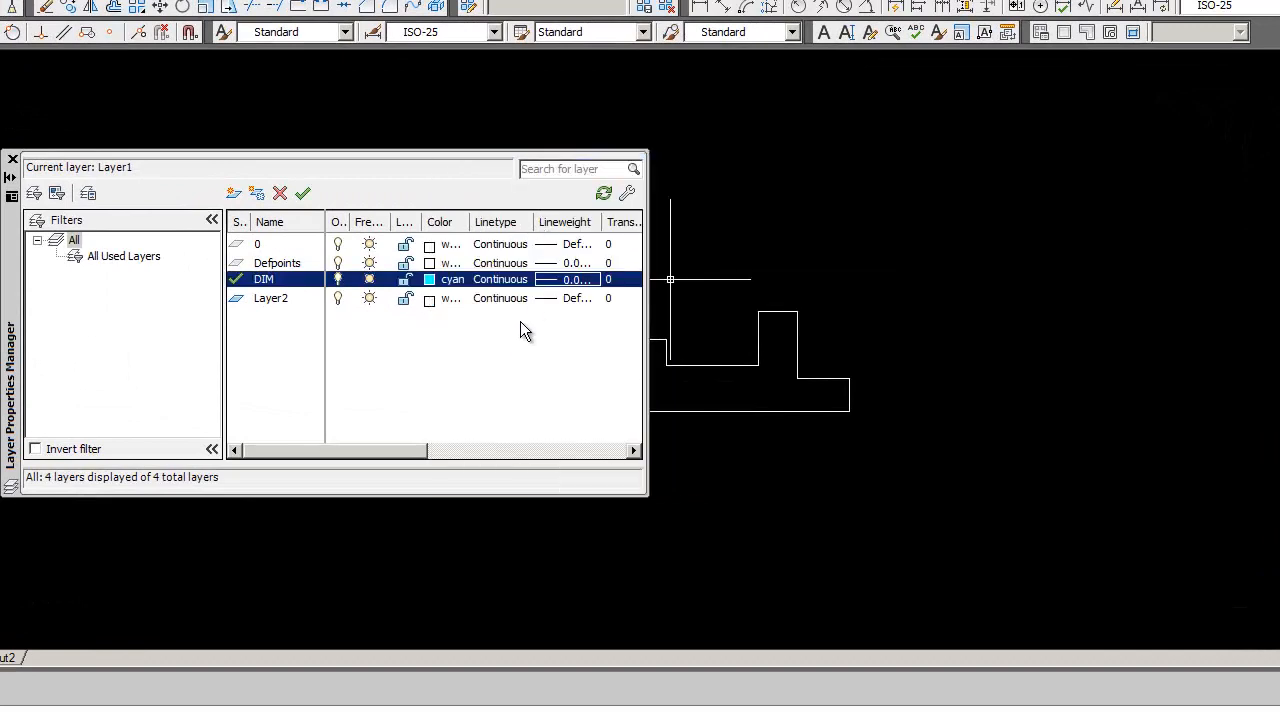
{"action": "left_click", "coordinate": [12, 159]}
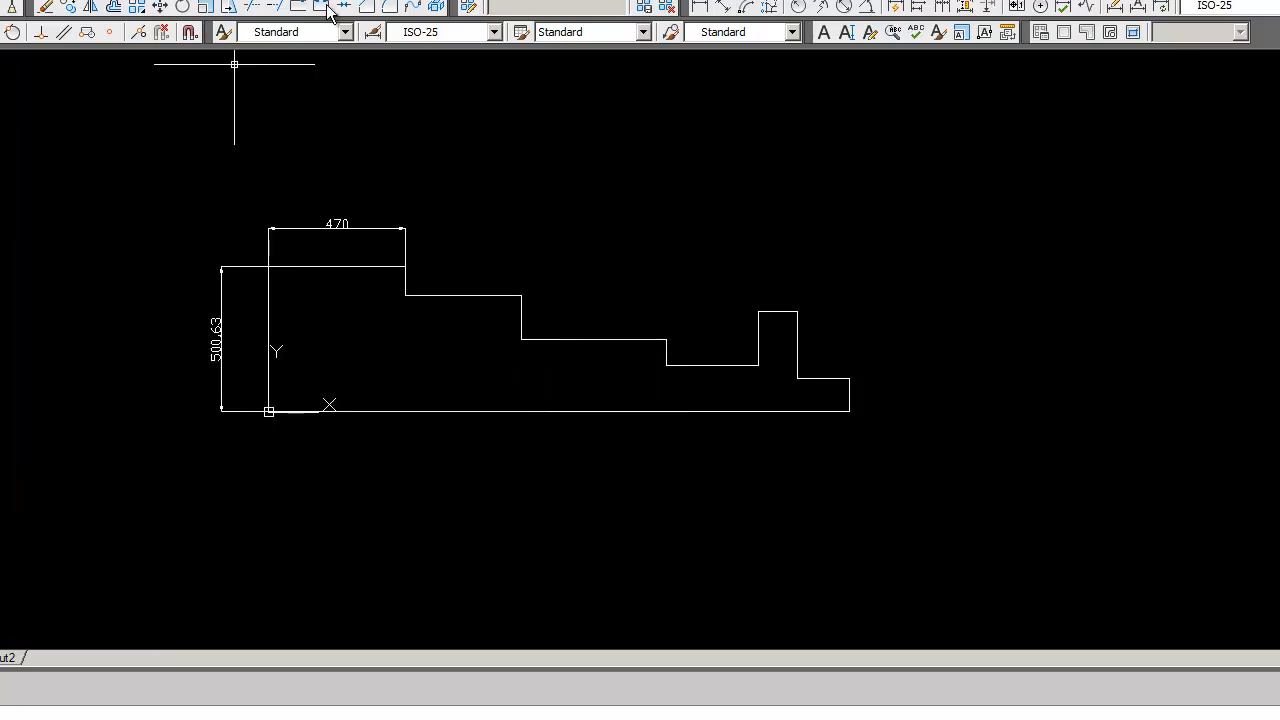
Step: Move the horizontal and vertical dimensions to the DIM layer and clear the selection
{"action": "left_click", "coordinate": [317, 231]}
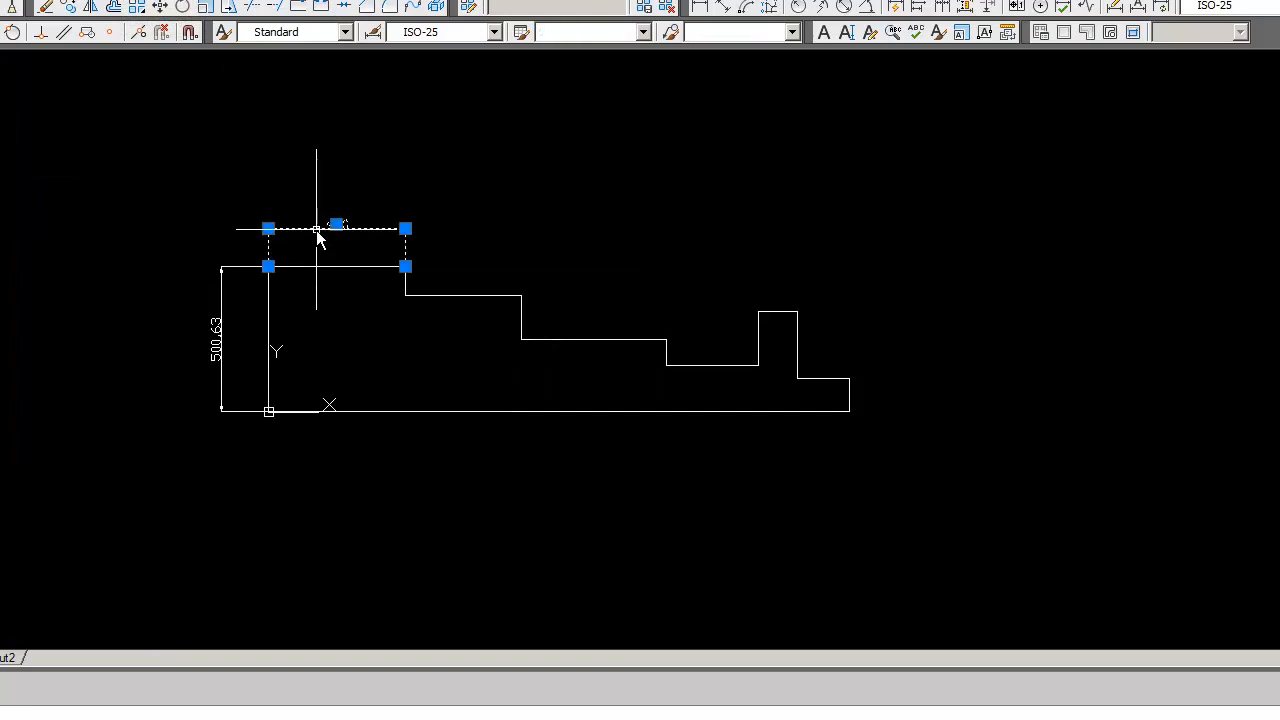
{"action": "left_click", "coordinate": [222, 335]}
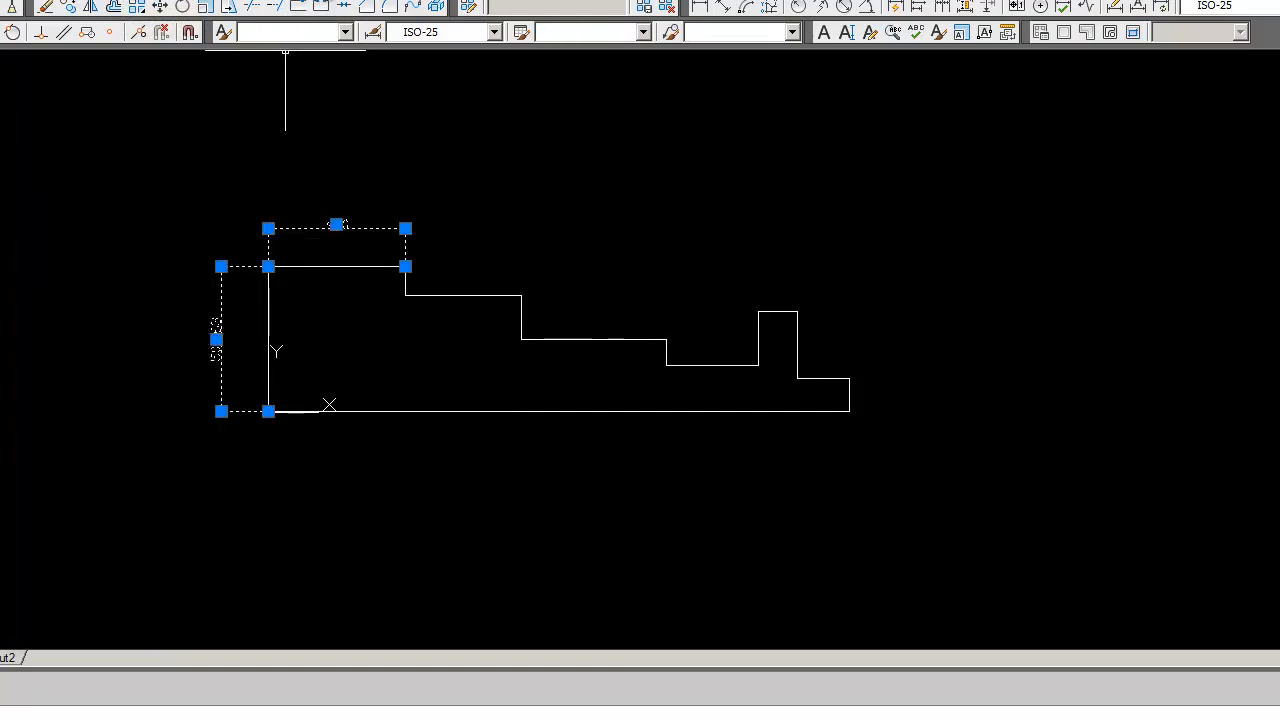
{"action": "left_click", "coordinate": [250, 3]}
{"action": "left_click", "coordinate": [246, 37]}
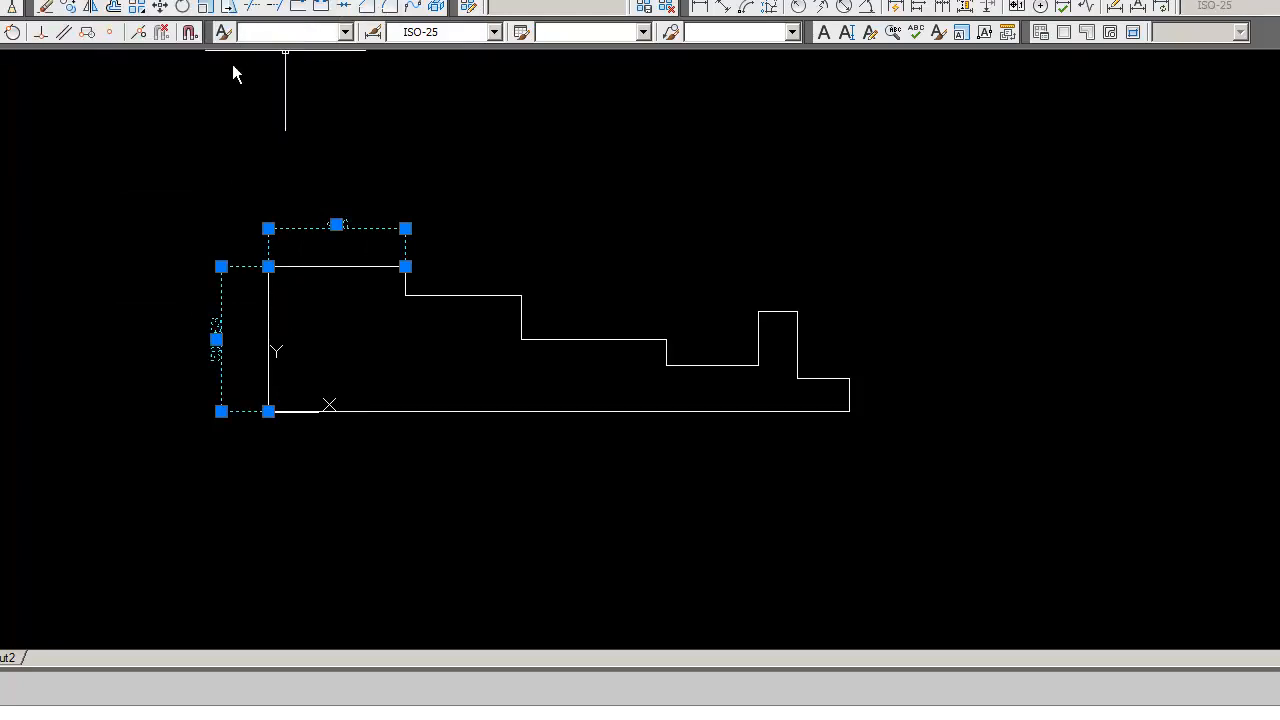
{"action": "key", "text": "Escape"}
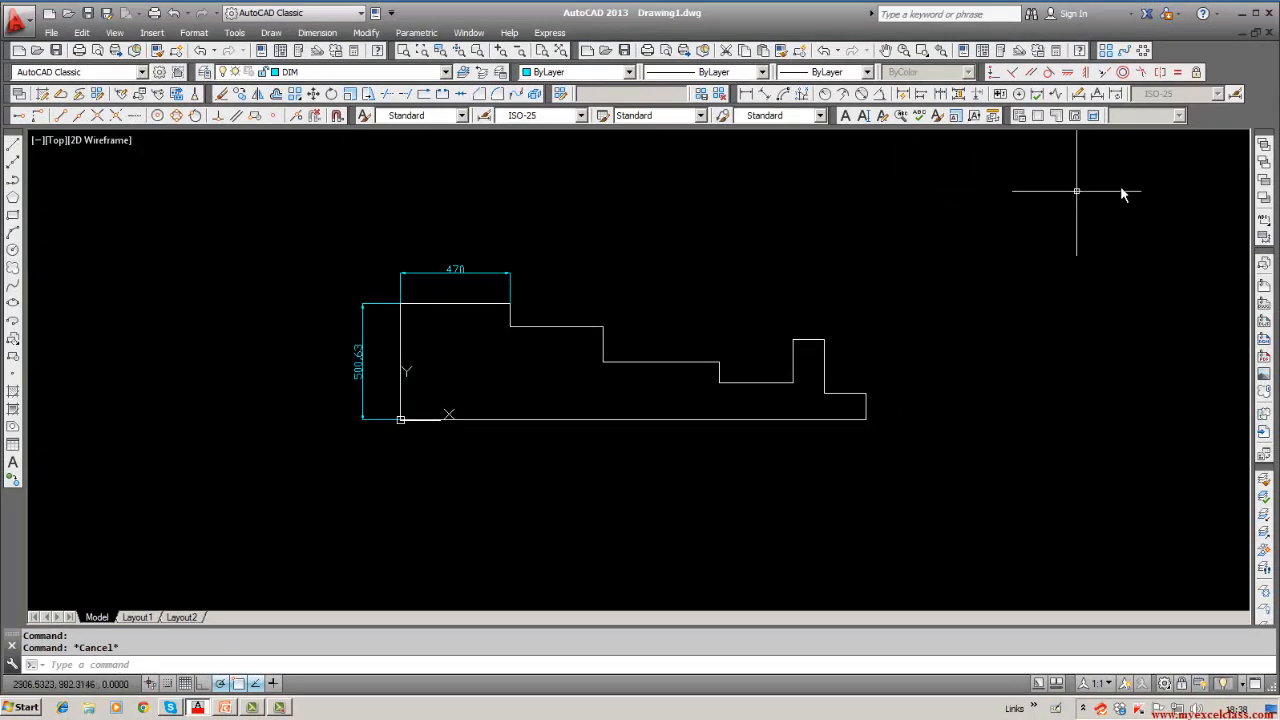
Step: Open the ISO-25 dimension style for modification and review its line, arrow and text settings
{"action": "left_click", "coordinate": [1235, 94]}
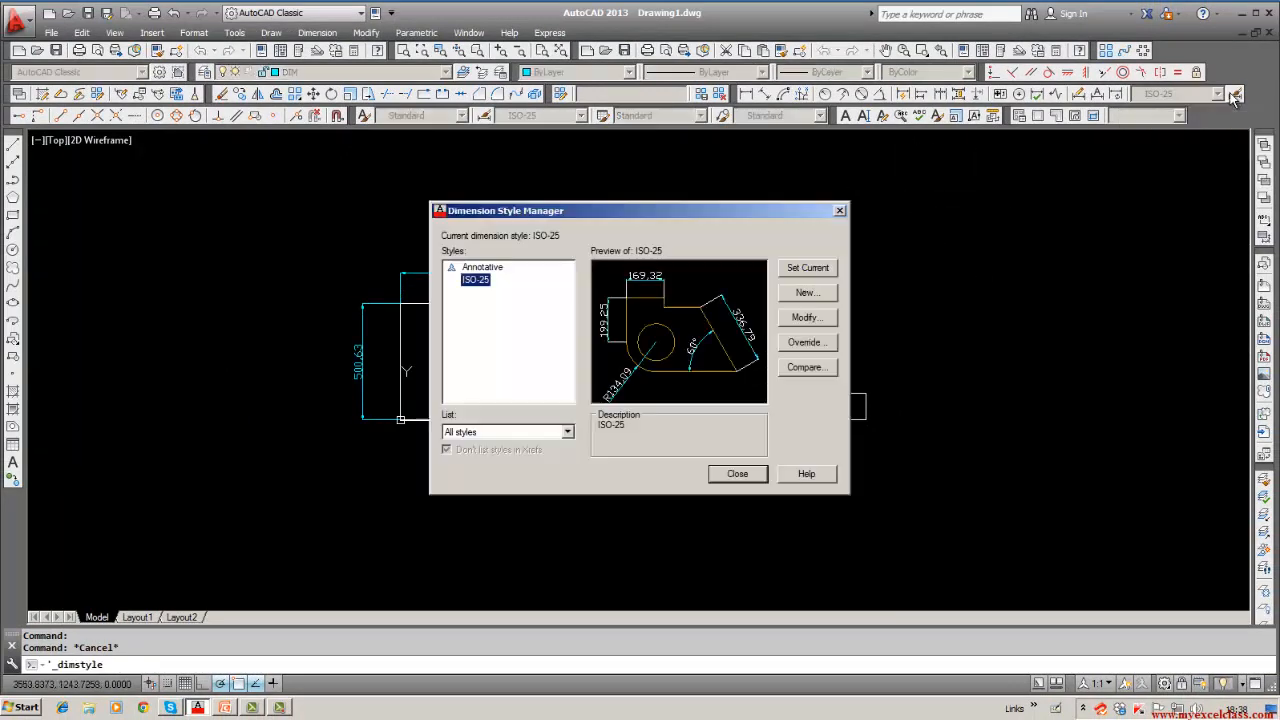
{"action": "left_click", "coordinate": [805, 318]}
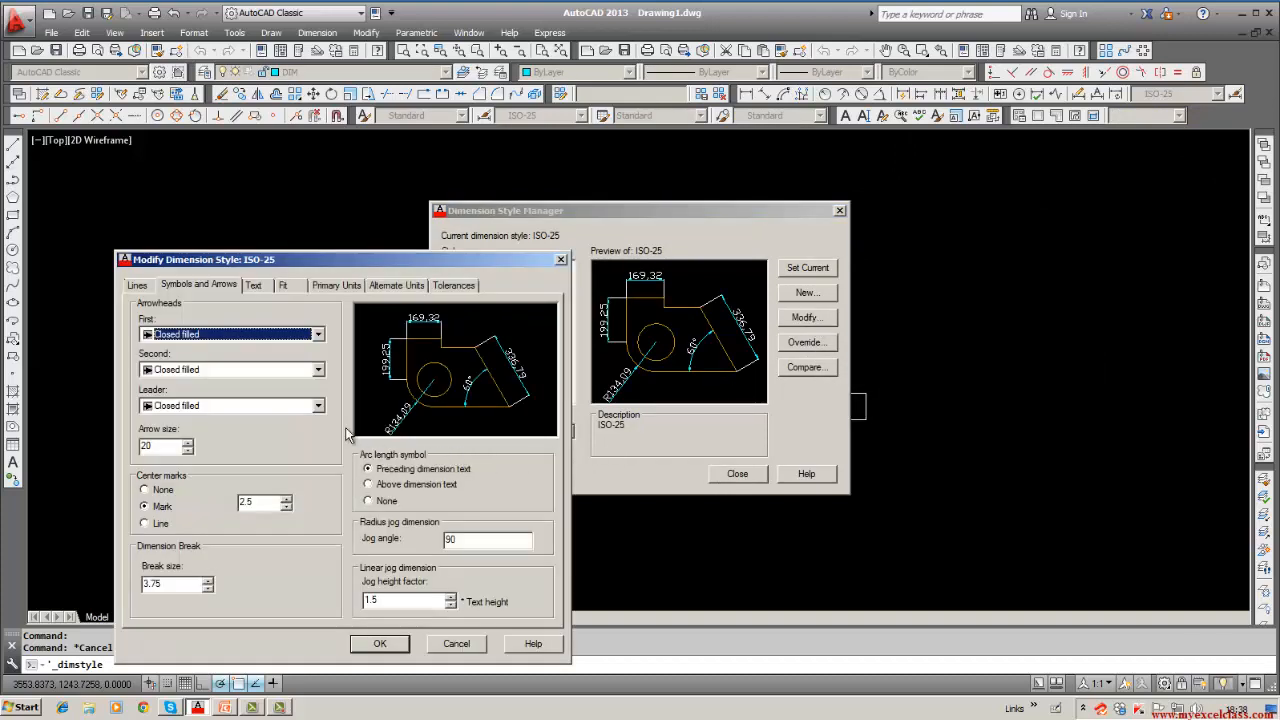
{"action": "left_click", "coordinate": [253, 286]}
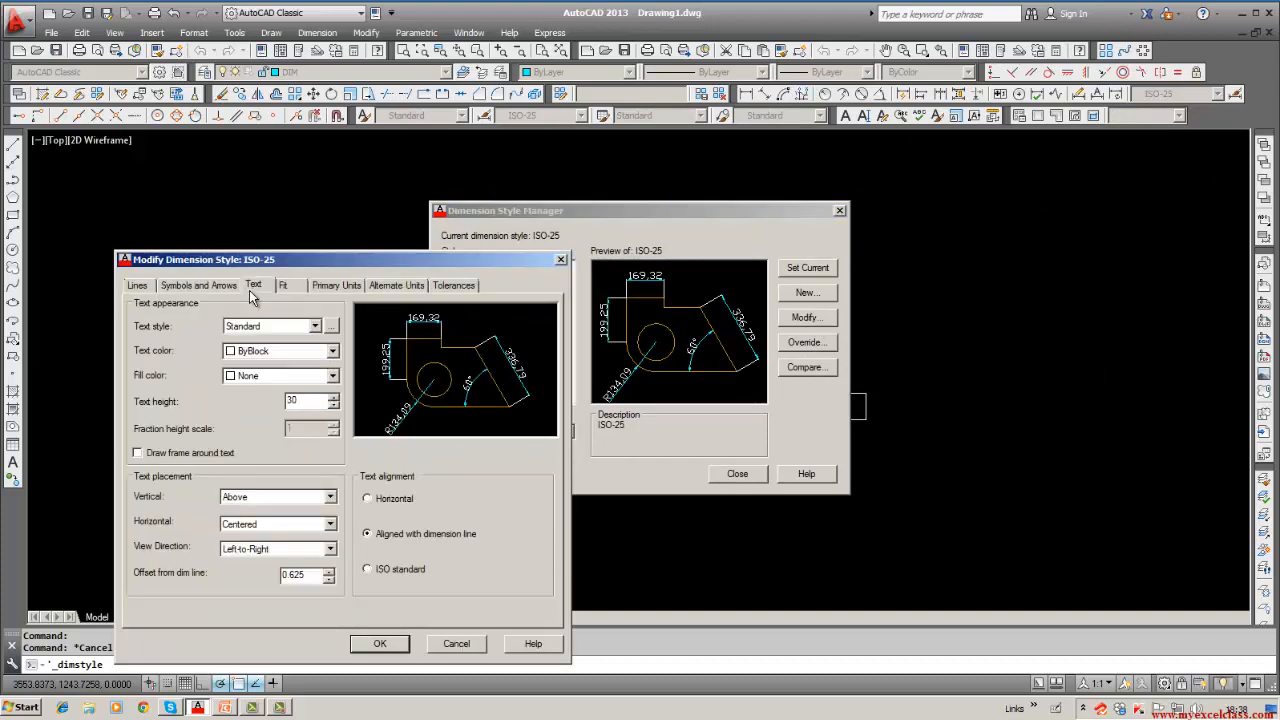
{"action": "left_click", "coordinate": [198, 290]}
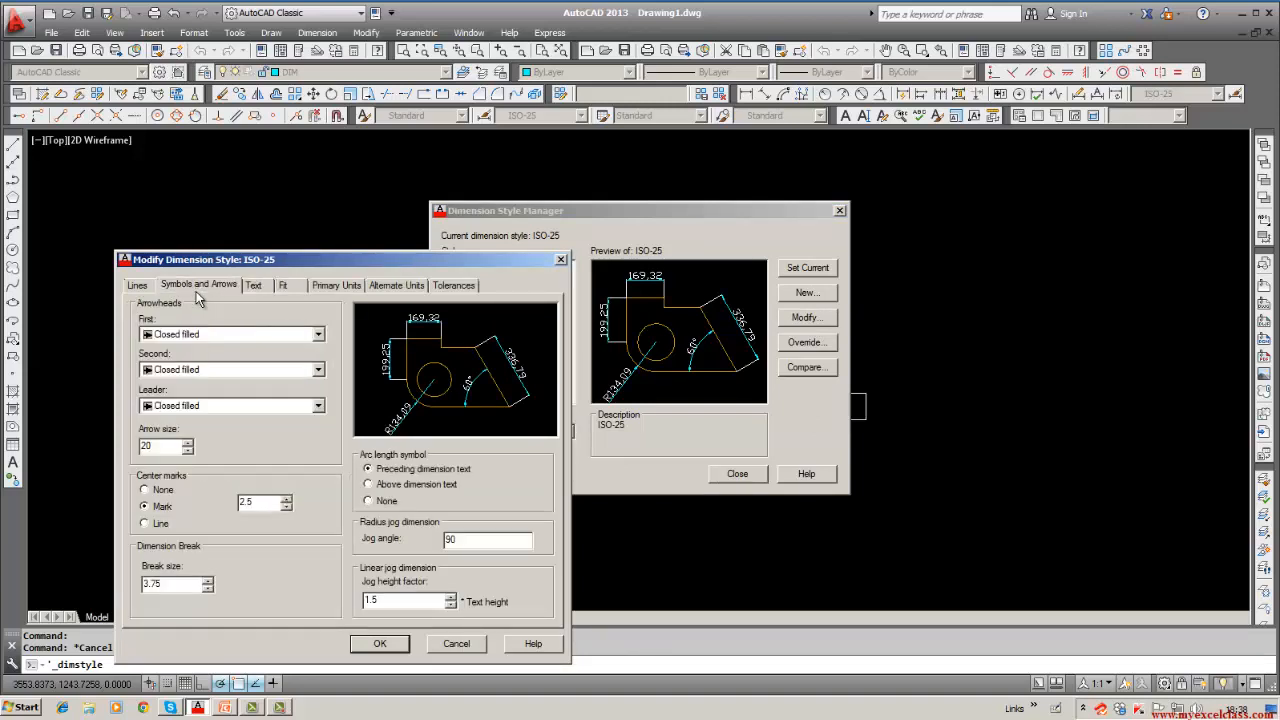
{"action": "left_click", "coordinate": [140, 292]}
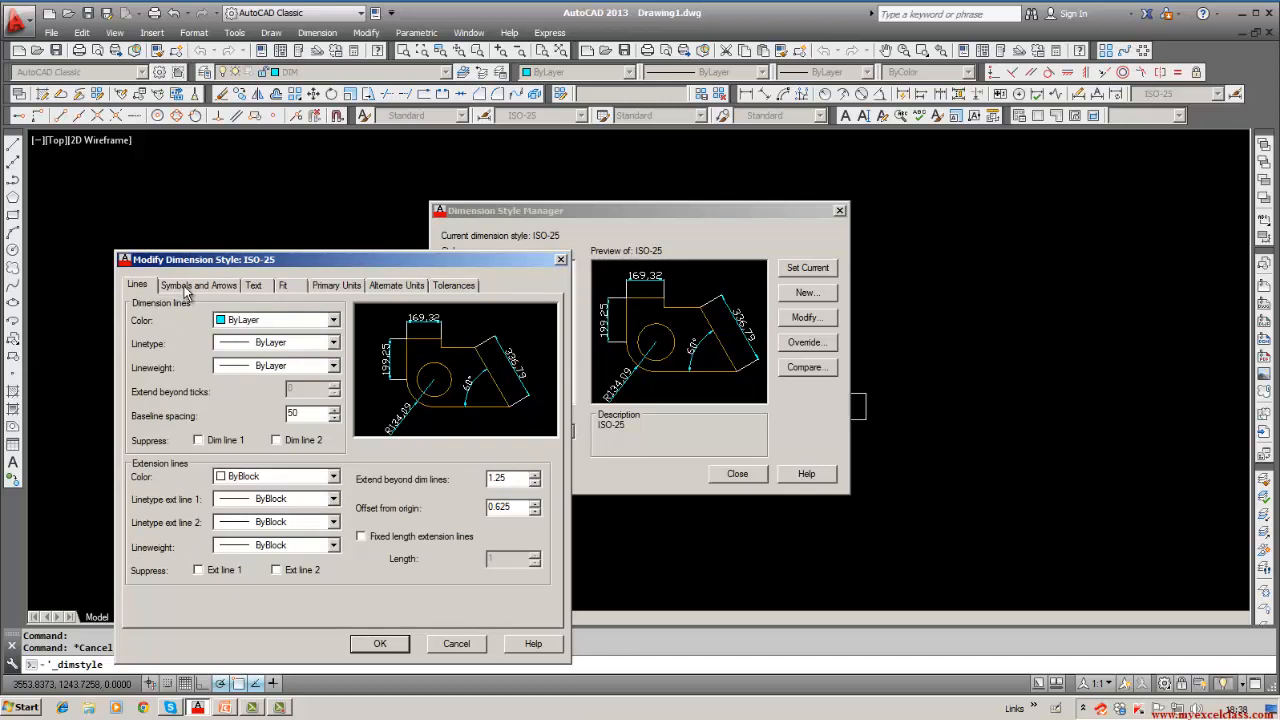
{"action": "left_click", "coordinate": [185, 287]}
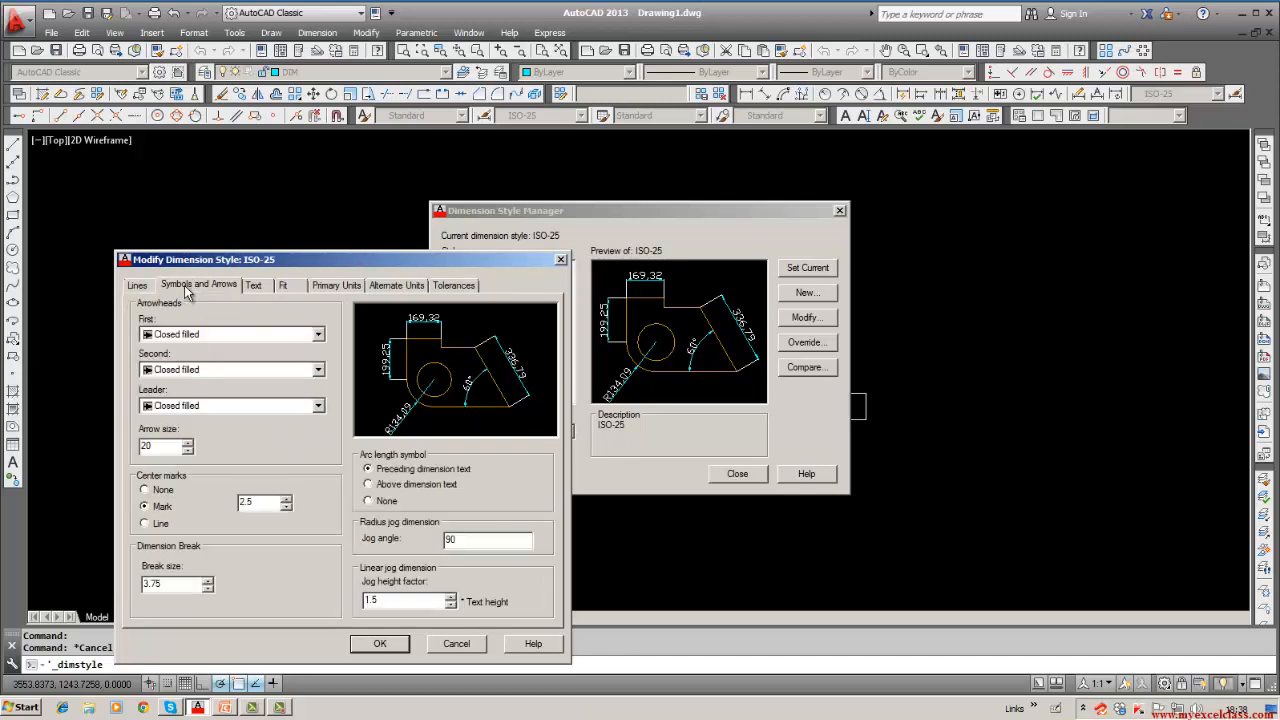
{"action": "left_click", "coordinate": [255, 286]}
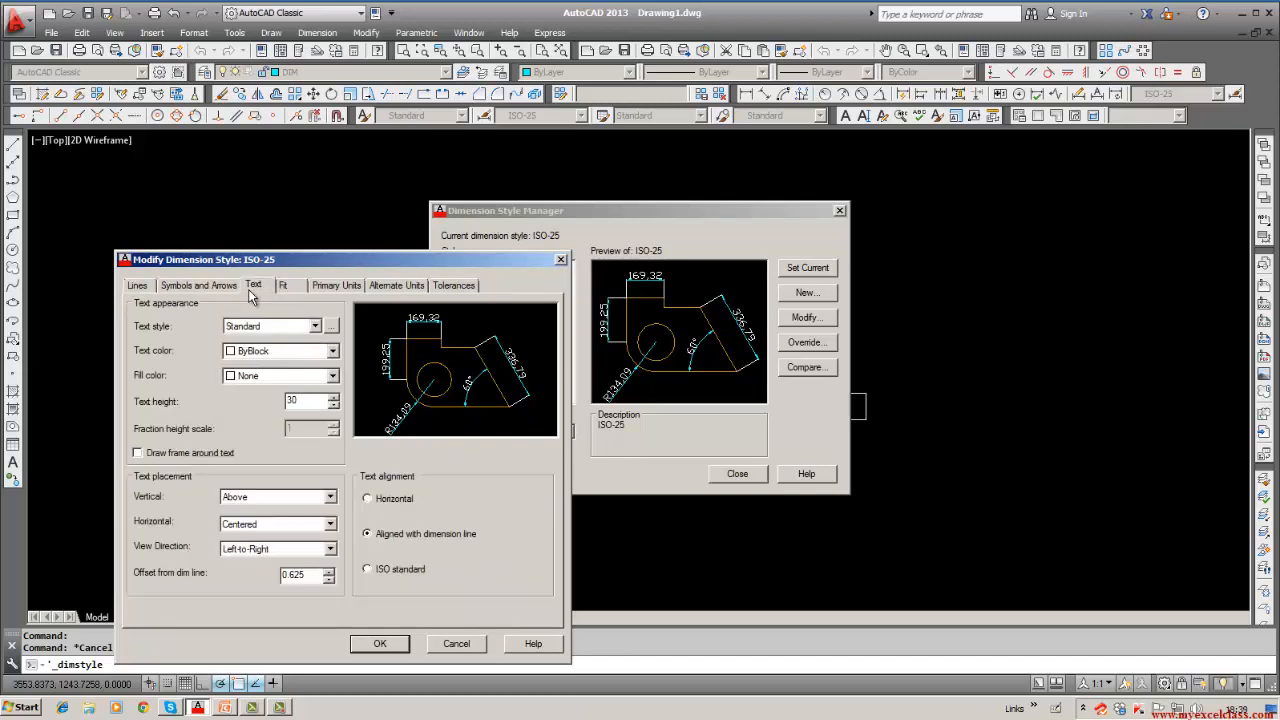
{"action": "left_click", "coordinate": [218, 288]}
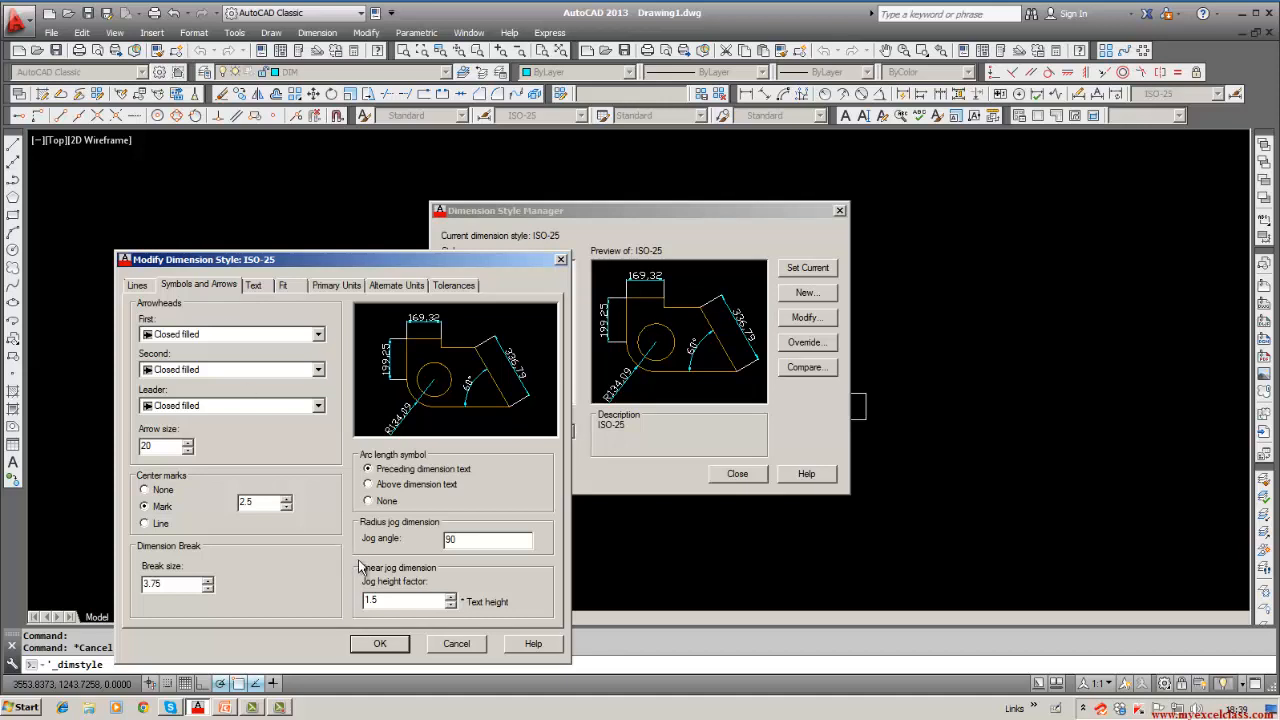
Step: Set the extension lines' offset from origin to 1 in the ISO-25 style and apply the style changes
{"action": "left_click", "coordinate": [138, 286]}
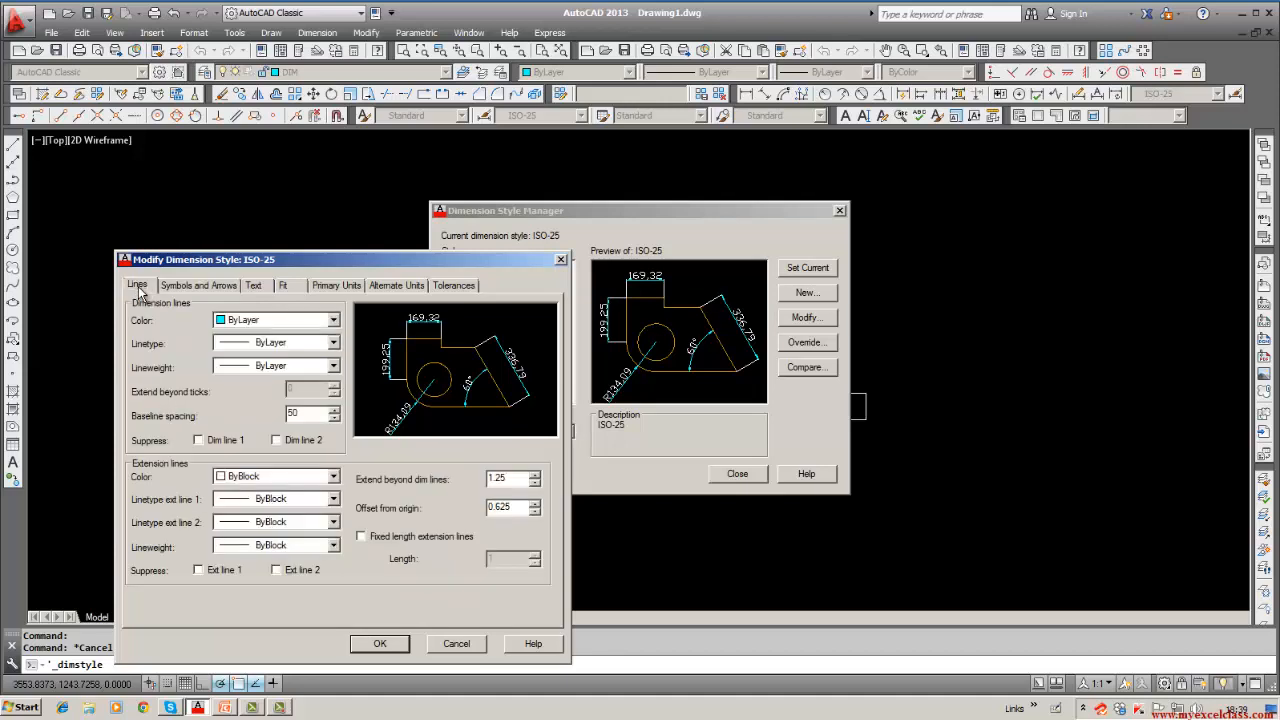
{"action": "left_click", "coordinate": [518, 508]}
{"action": "key", "text": "BackSpace"}
{"action": "key", "text": "BackSpace"}
{"action": "key", "text": "BackSpace"}
{"action": "key", "text": "BackSpace"}
{"action": "key", "text": "BackSpace"}
{"action": "type", "text": "1"}
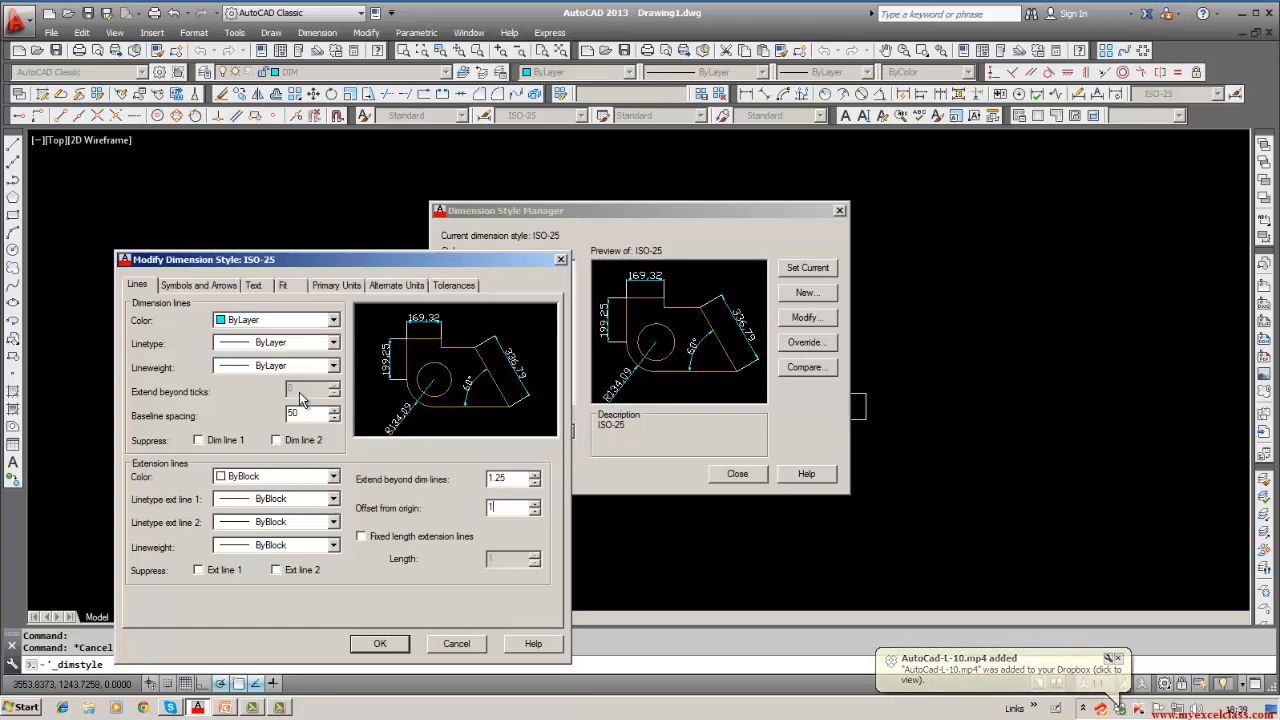
{"action": "left_click", "coordinate": [255, 286]}
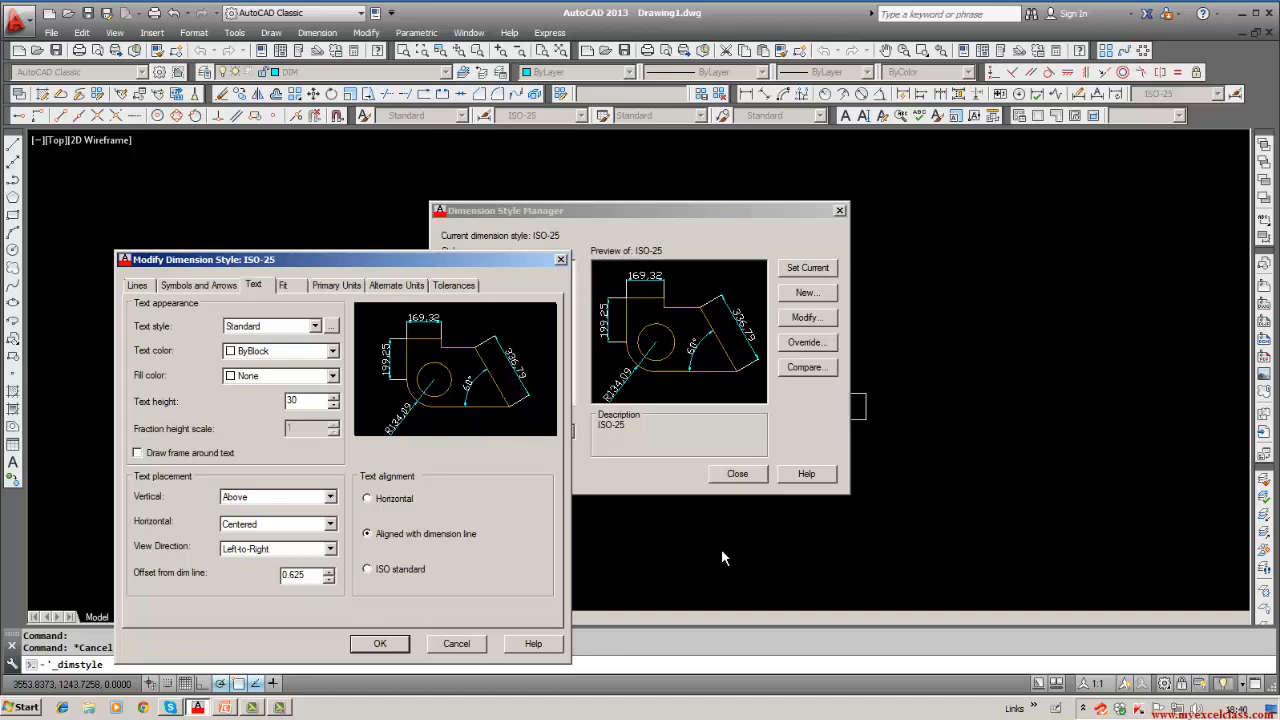
{"action": "left_click", "coordinate": [380, 644]}
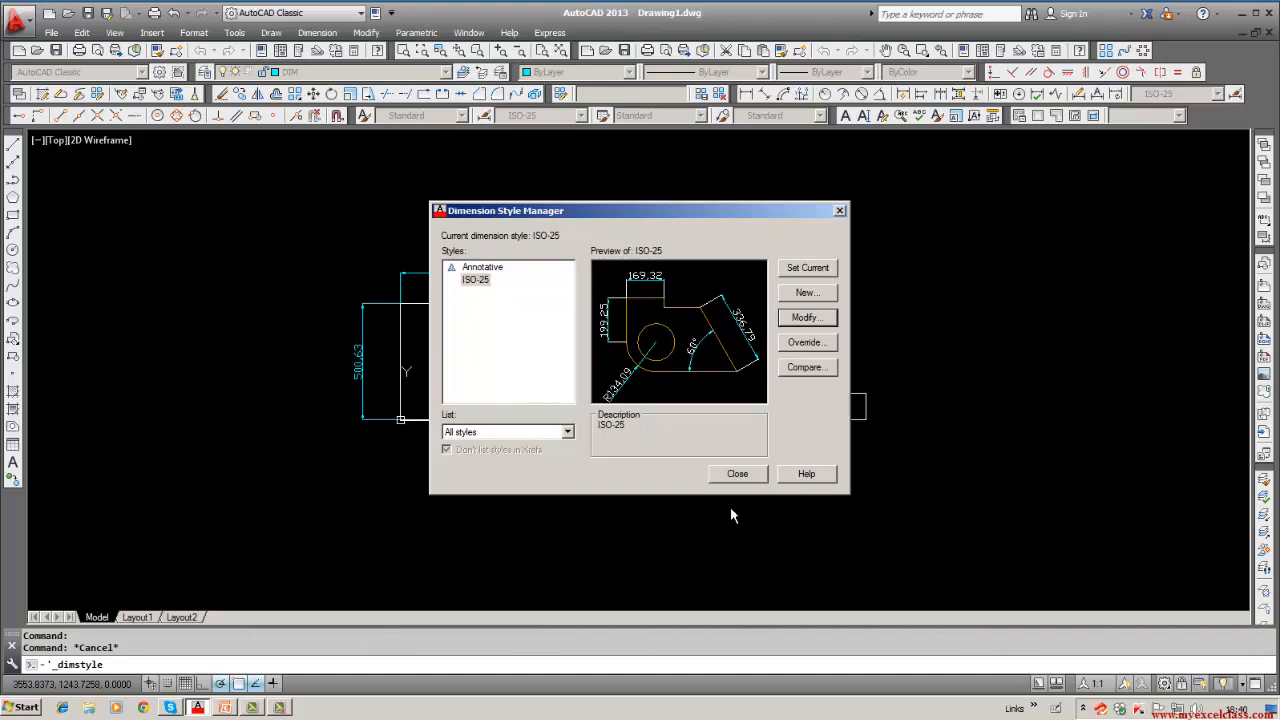
Step: Make ISO-25 the current dimension style and set its vertical text placement to Centered
{"action": "left_click", "coordinate": [800, 274]}
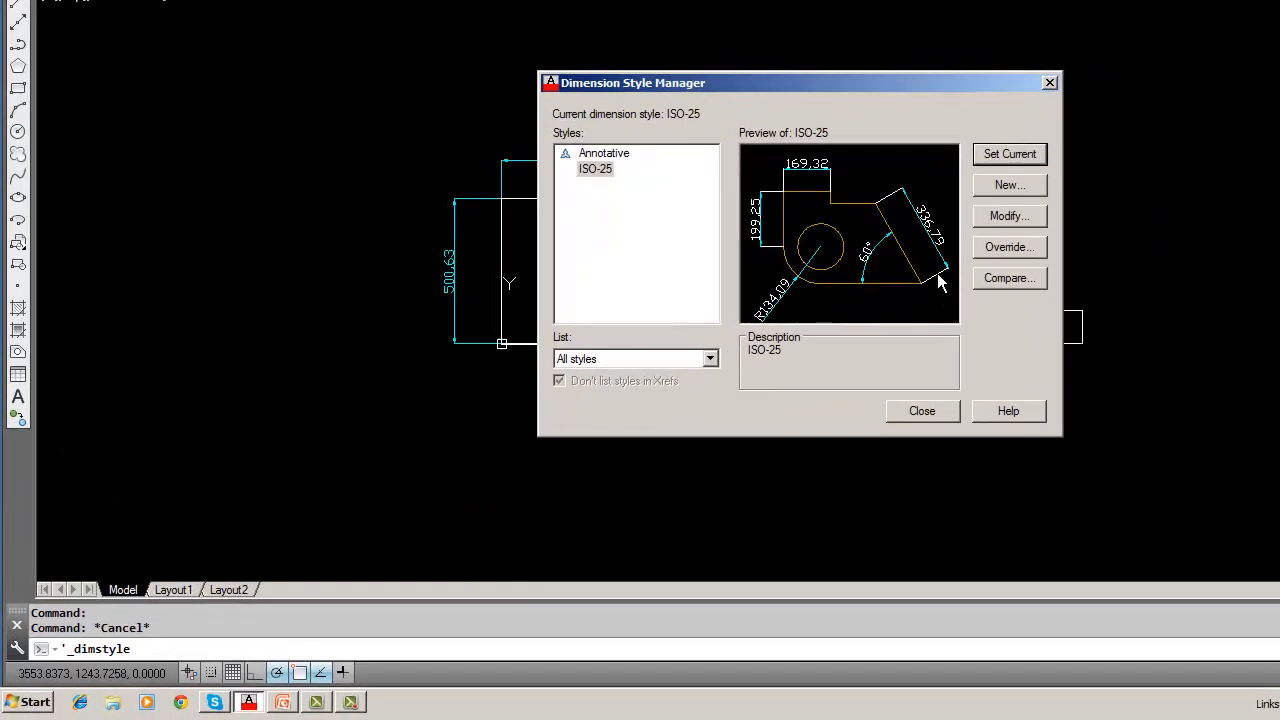
{"action": "left_click", "coordinate": [788, 319]}
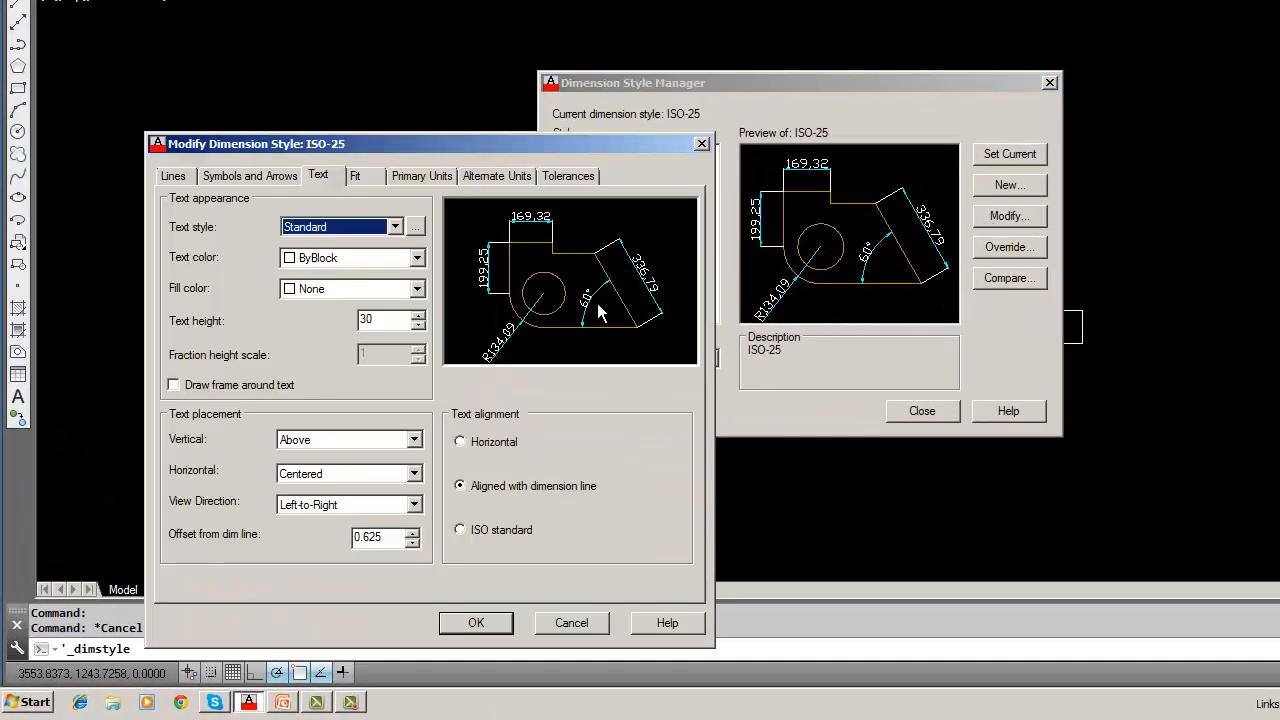
{"action": "left_click", "coordinate": [414, 440]}
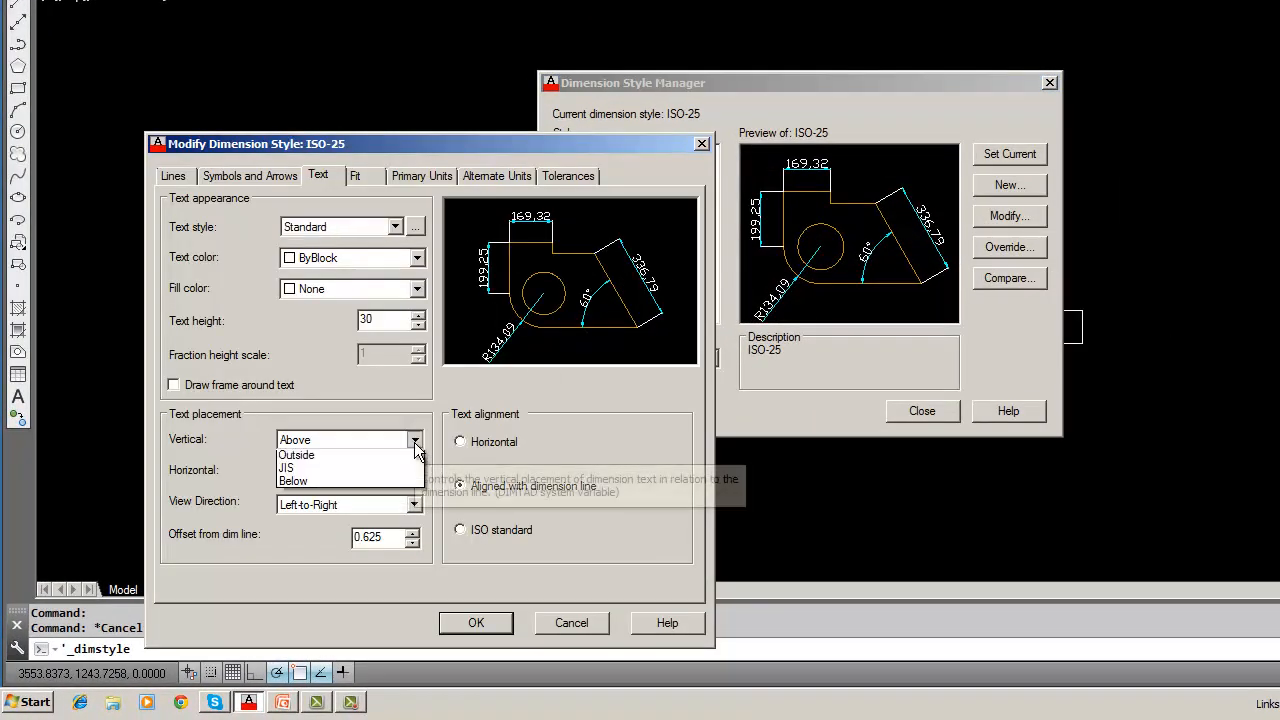
{"action": "left_click", "coordinate": [384, 461]}
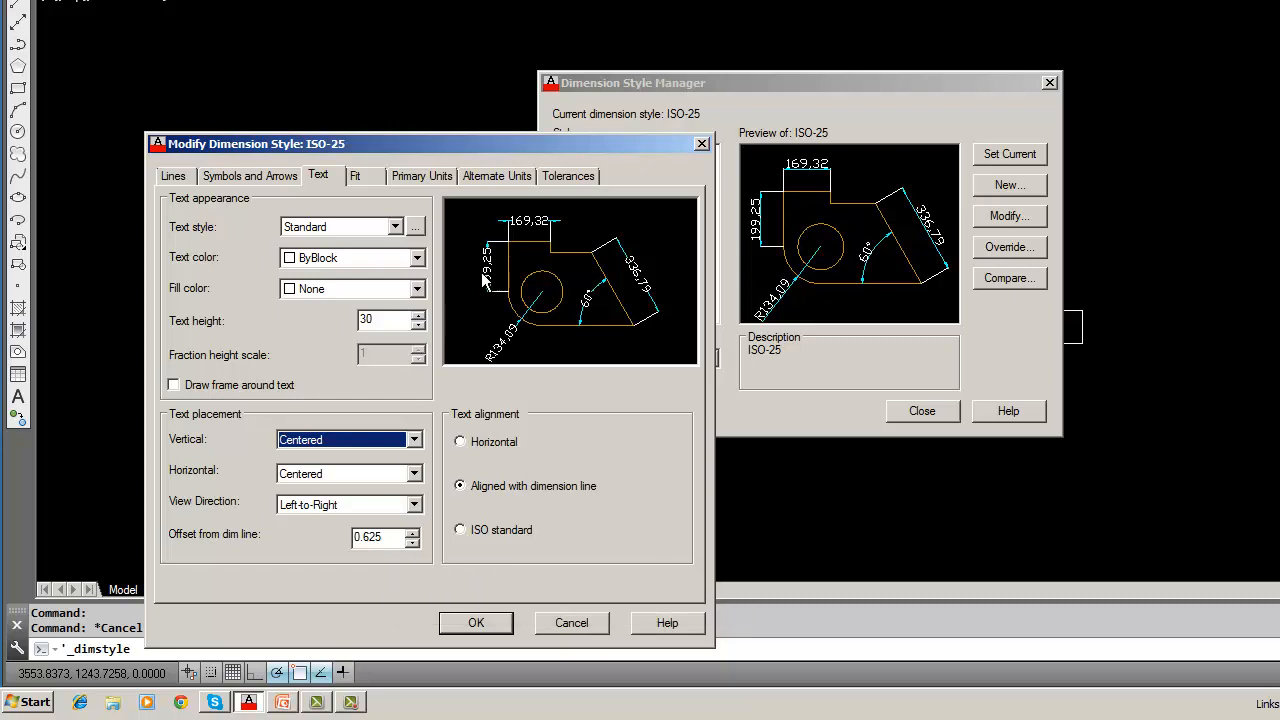
Step: Try a text offset of 10 from the dimension line in the ISO-25 style
{"action": "left_click", "coordinate": [391, 539]}
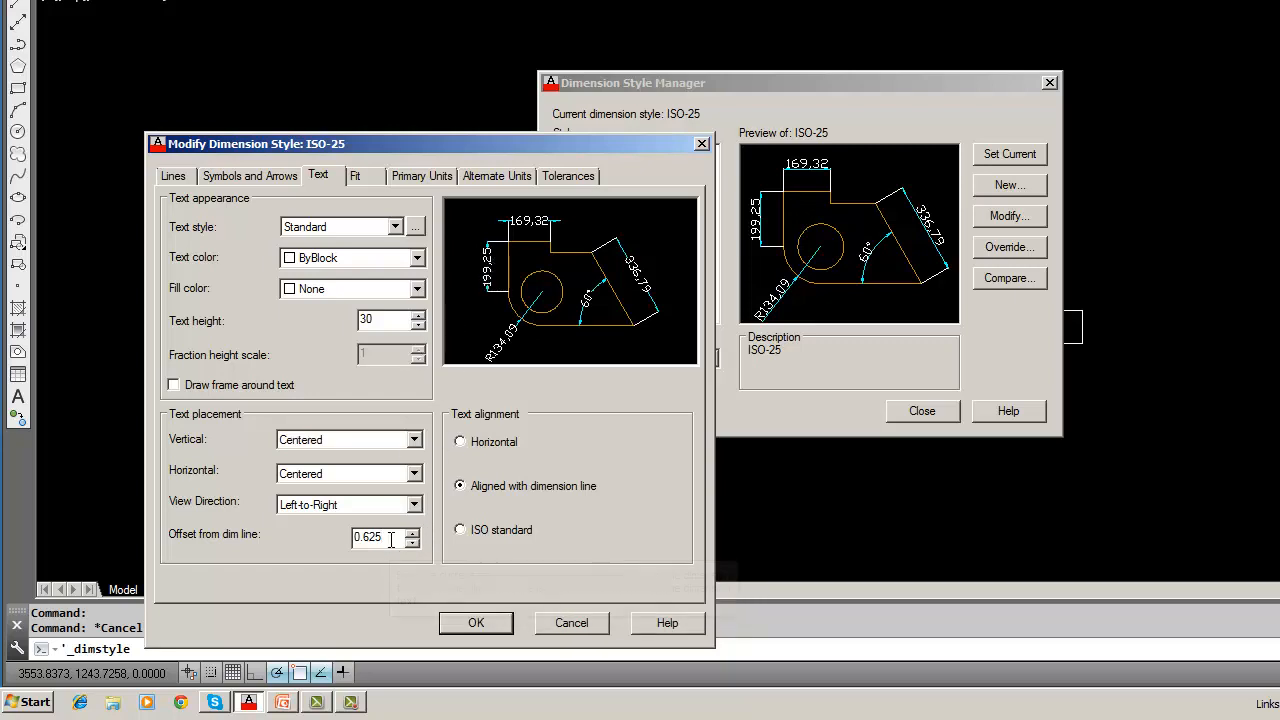
{"action": "key", "text": "BackSpace"}
{"action": "key", "text": "BackSpace"}
{"action": "key", "text": "BackSpace"}
{"action": "key", "text": "BackSpace"}
{"action": "key", "text": "BackSpace"}
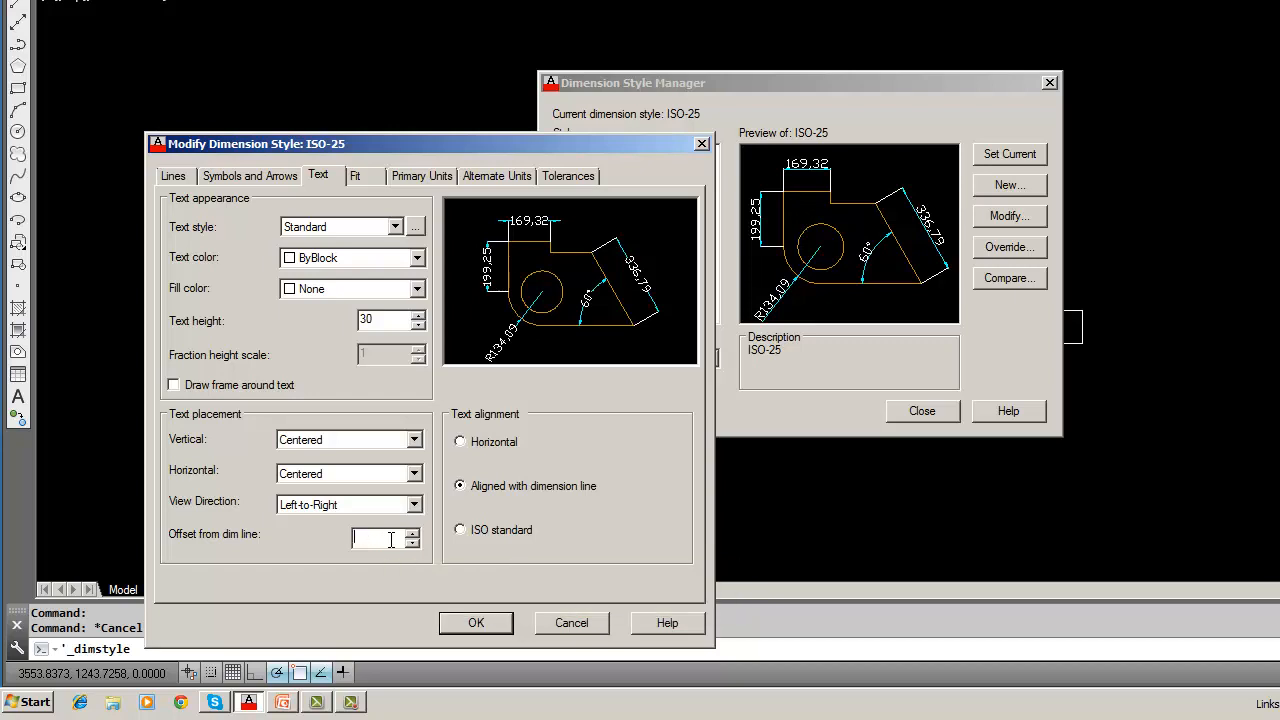
{"action": "type", "text": "1"}
{"action": "type", "text": "0"}
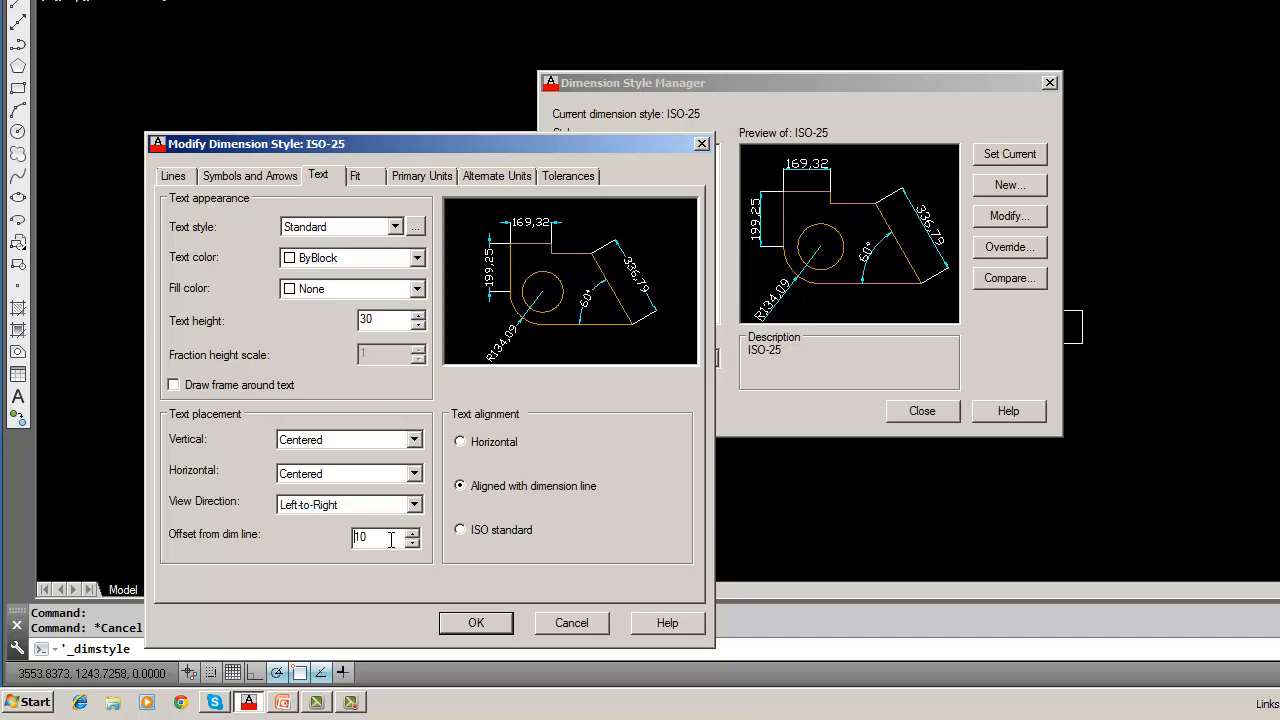
Step: Set the text offset from the dimension line to 1 in the ISO-25 style
{"action": "double_click", "coordinate": [390, 539]}
{"action": "key", "text": "BackSpace"}
{"action": "type", "text": "2"}
{"action": "key", "text": "BackSpace"}
{"action": "type", "text": "1"}
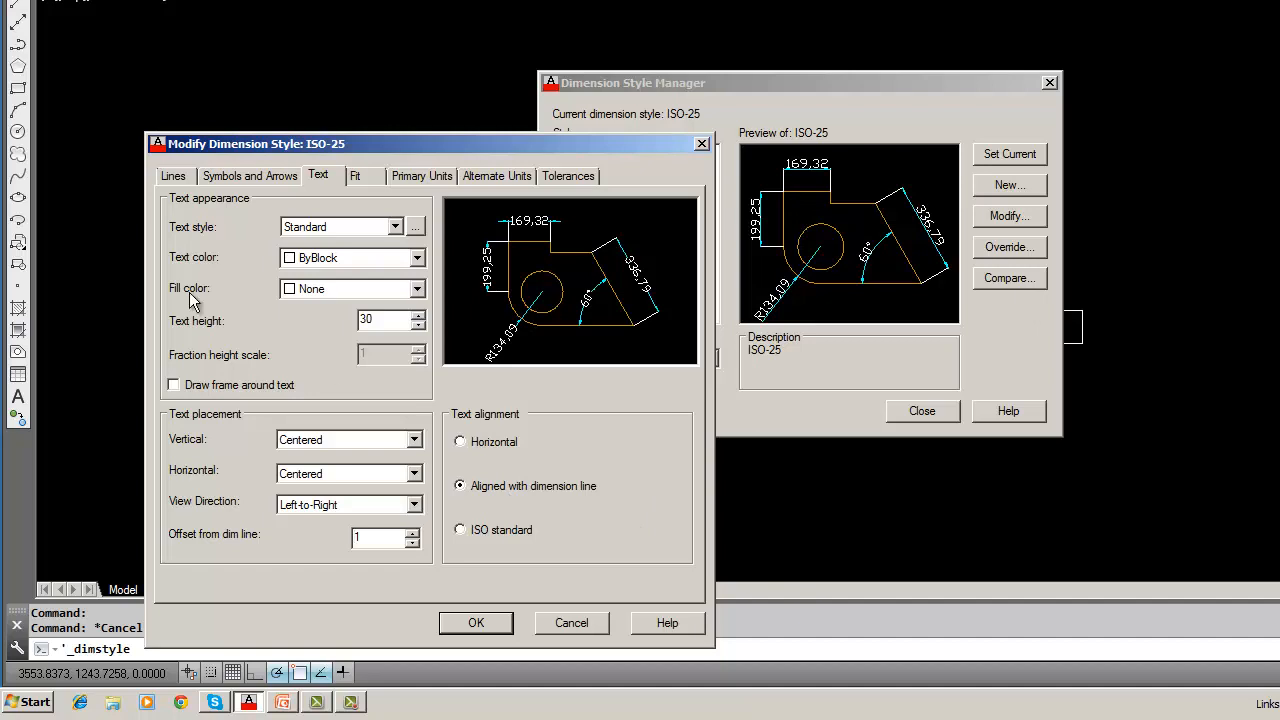
Step: Keep Standard as the dimension text style and set the dimension text color to ByLayer
{"action": "left_click", "coordinate": [215, 178]}
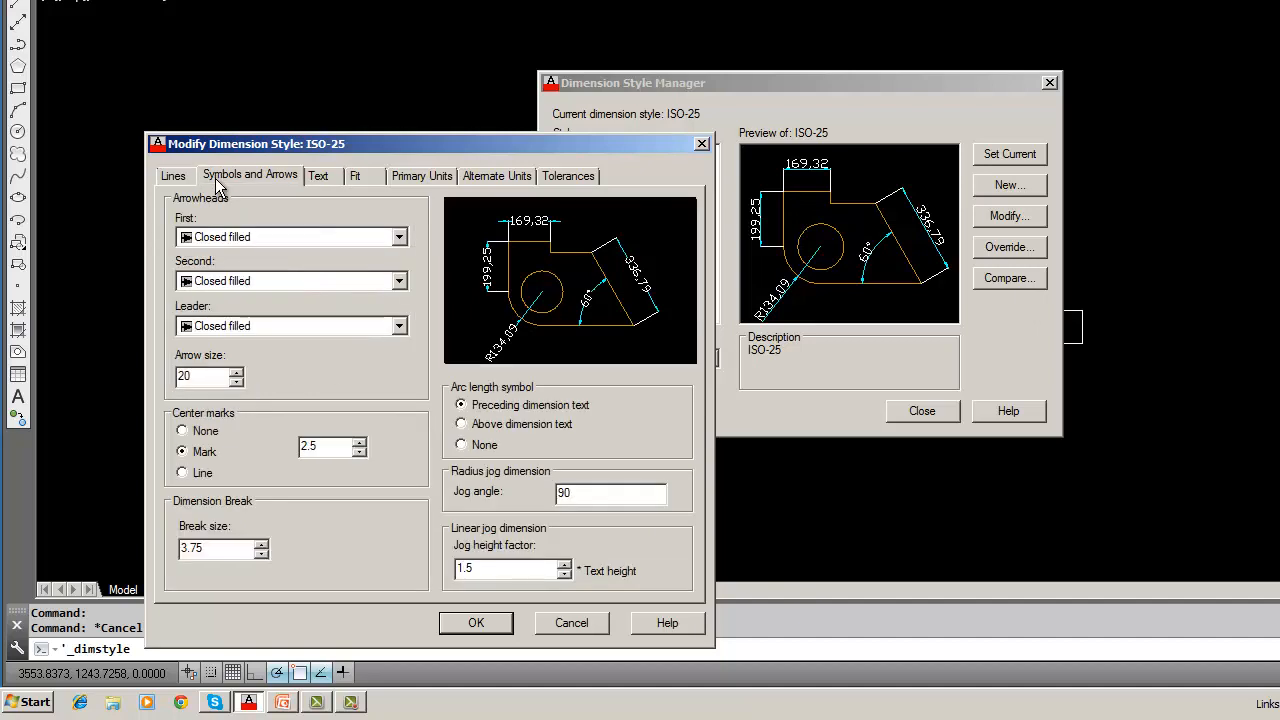
{"action": "left_click", "coordinate": [192, 175]}
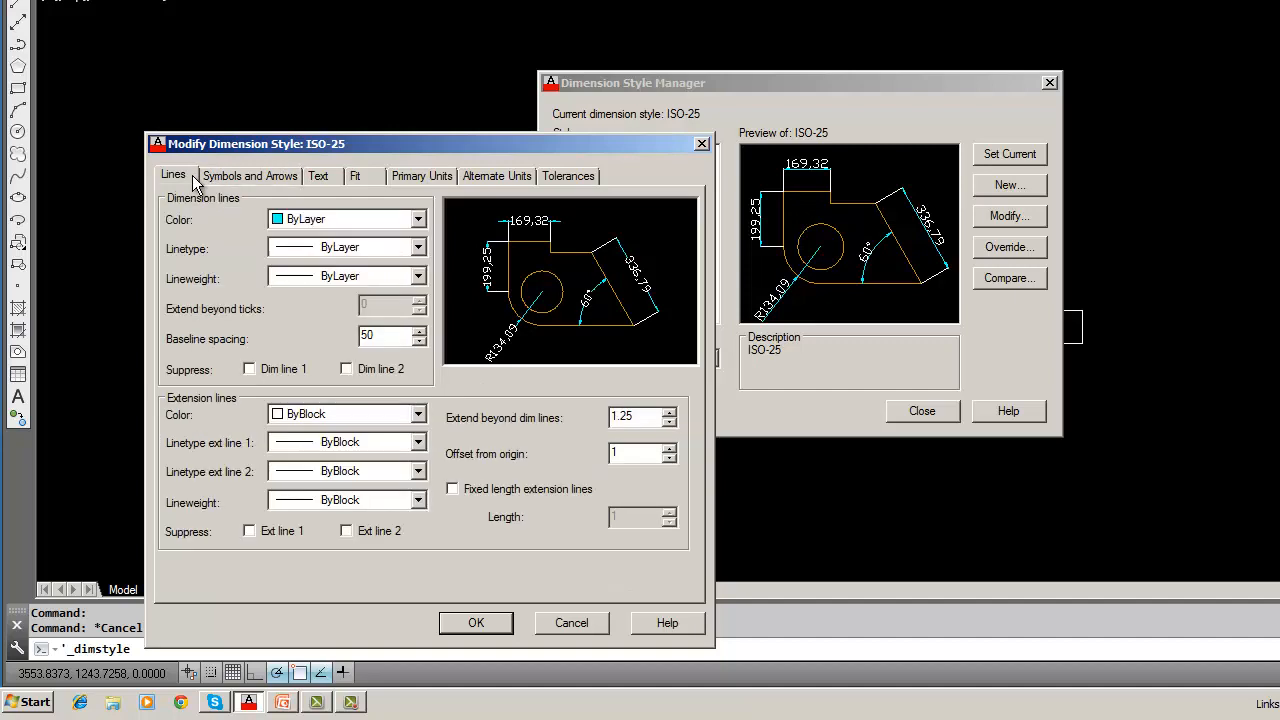
{"action": "left_click", "coordinate": [264, 174]}
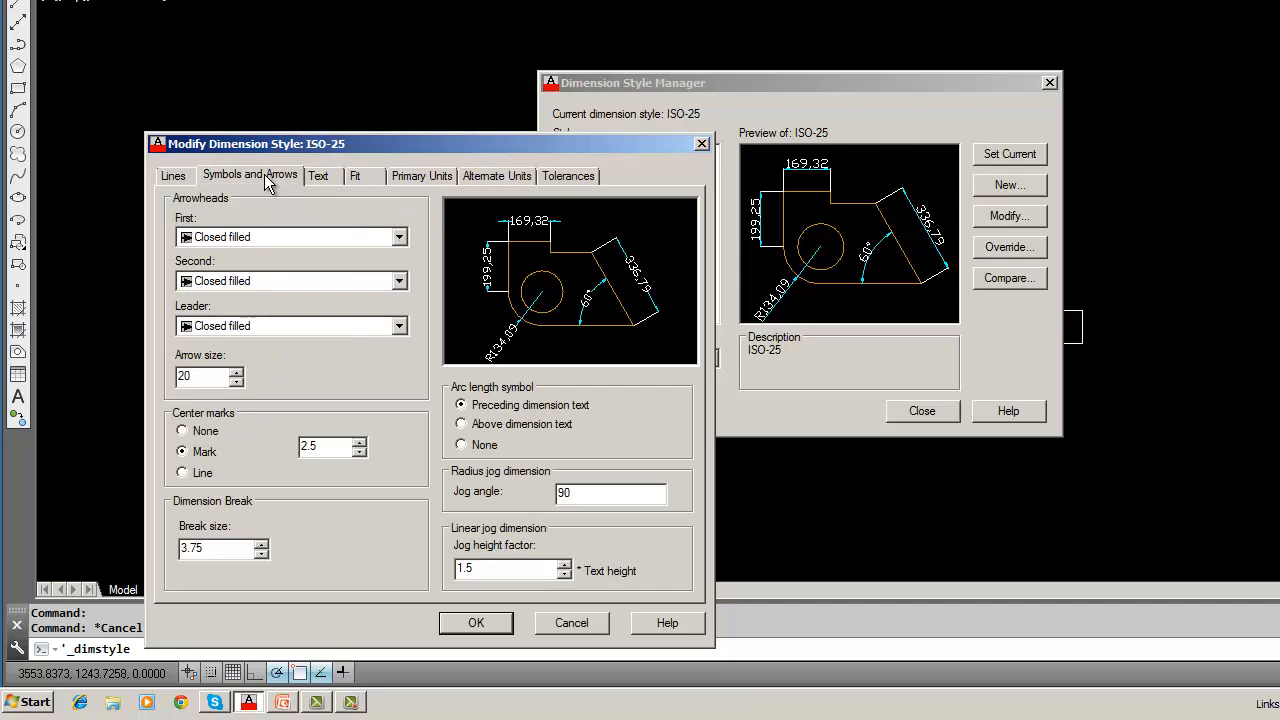
{"action": "left_click", "coordinate": [318, 176]}
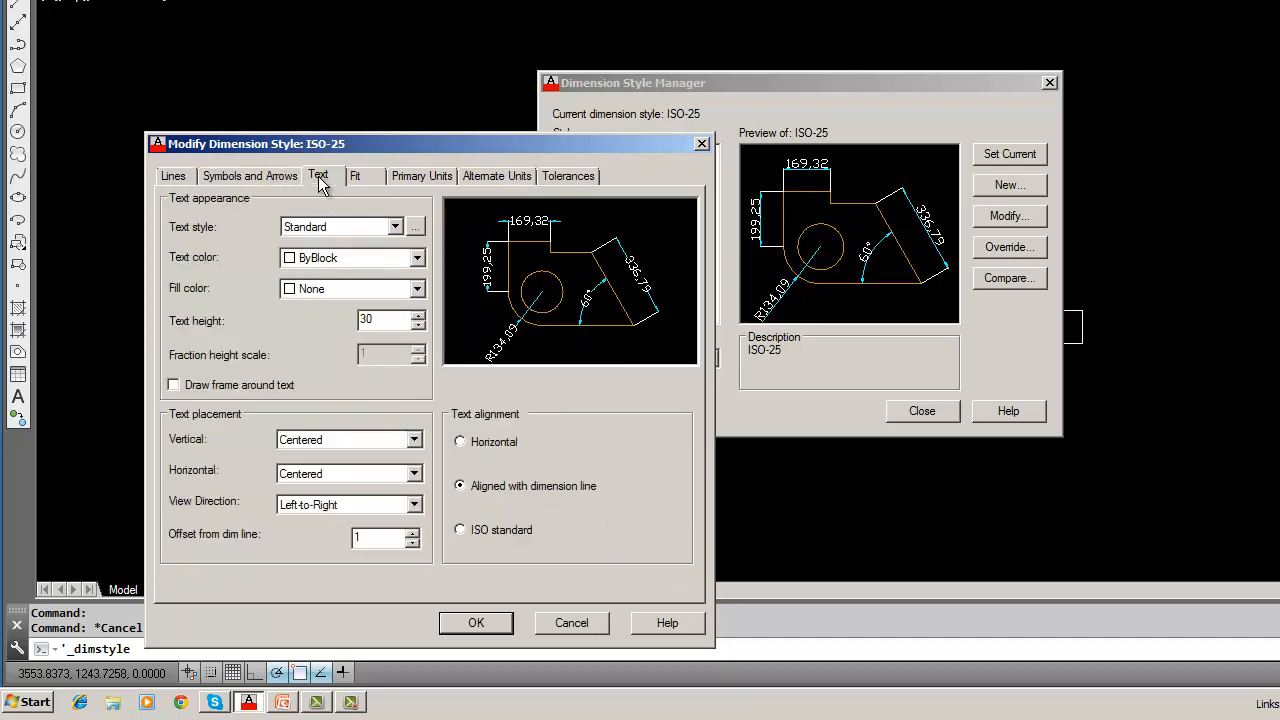
{"action": "left_click", "coordinate": [395, 228]}
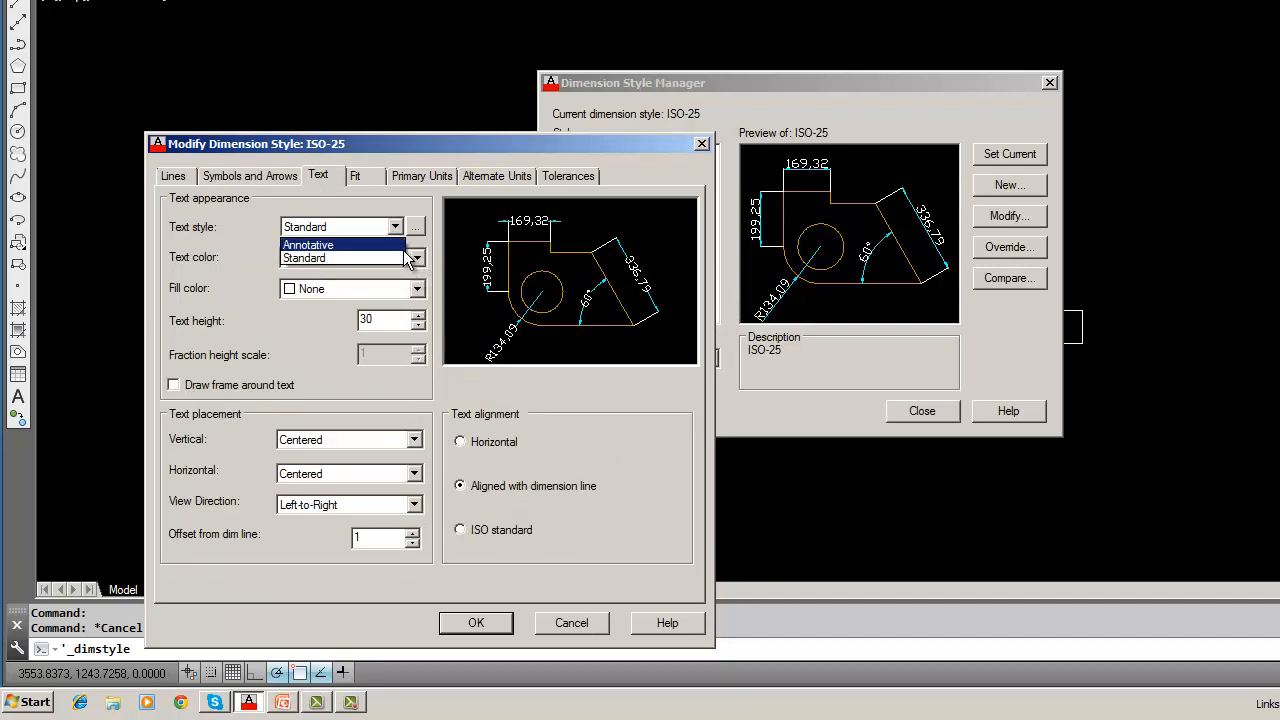
{"action": "left_click", "coordinate": [403, 259]}
{"action": "left_click", "coordinate": [416, 262]}
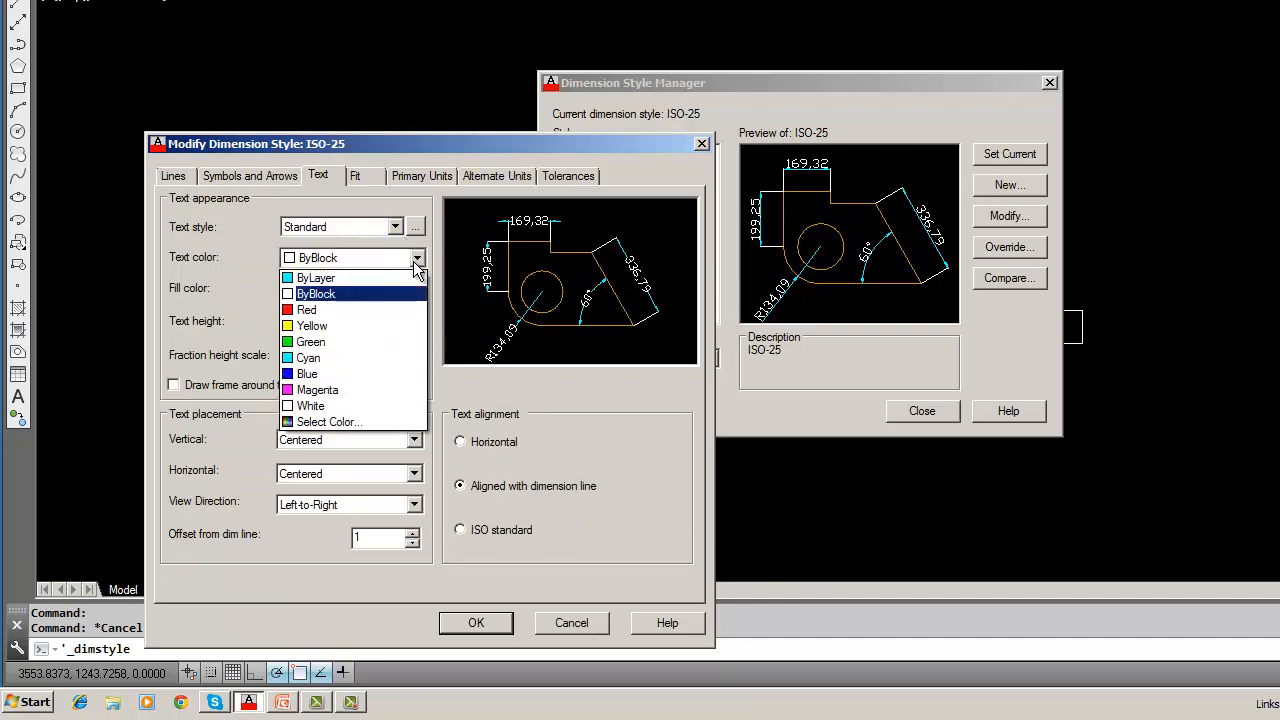
{"action": "left_click", "coordinate": [396, 278]}
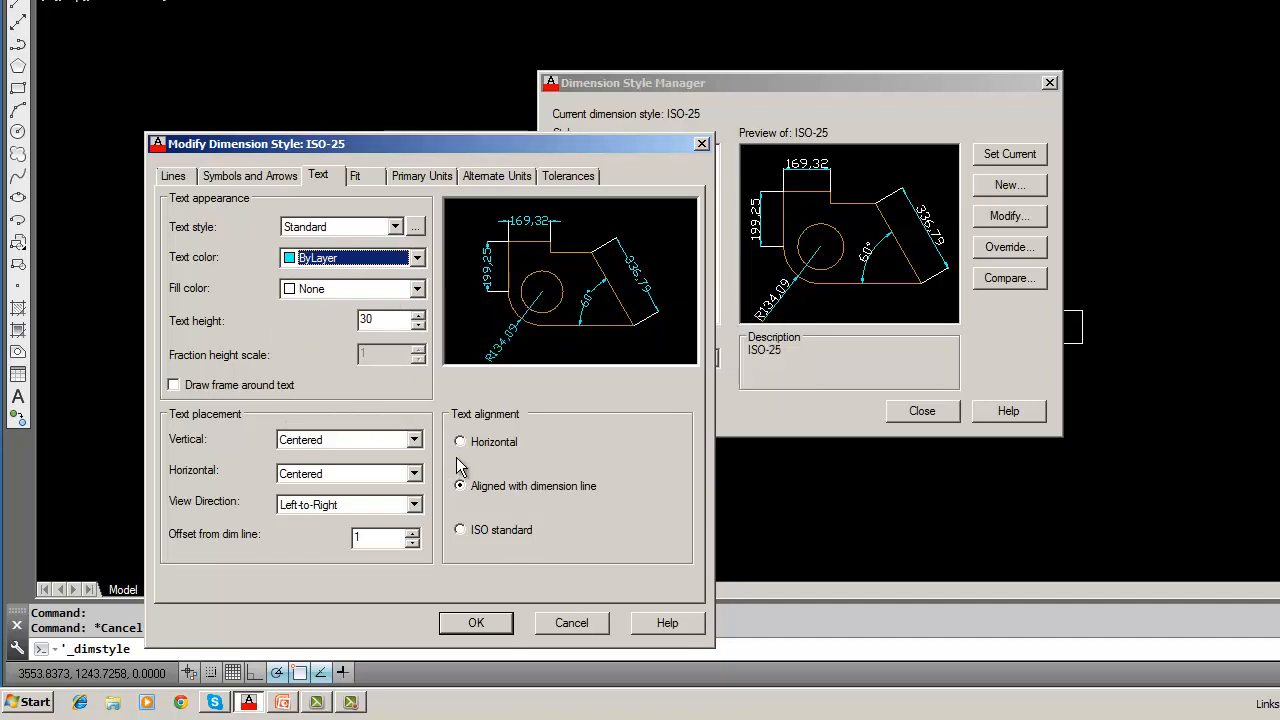
Step: Compare the Arrows and Text fit options in the style preview and reselect Either text or arrows (best fit)
{"action": "left_click", "coordinate": [365, 178]}
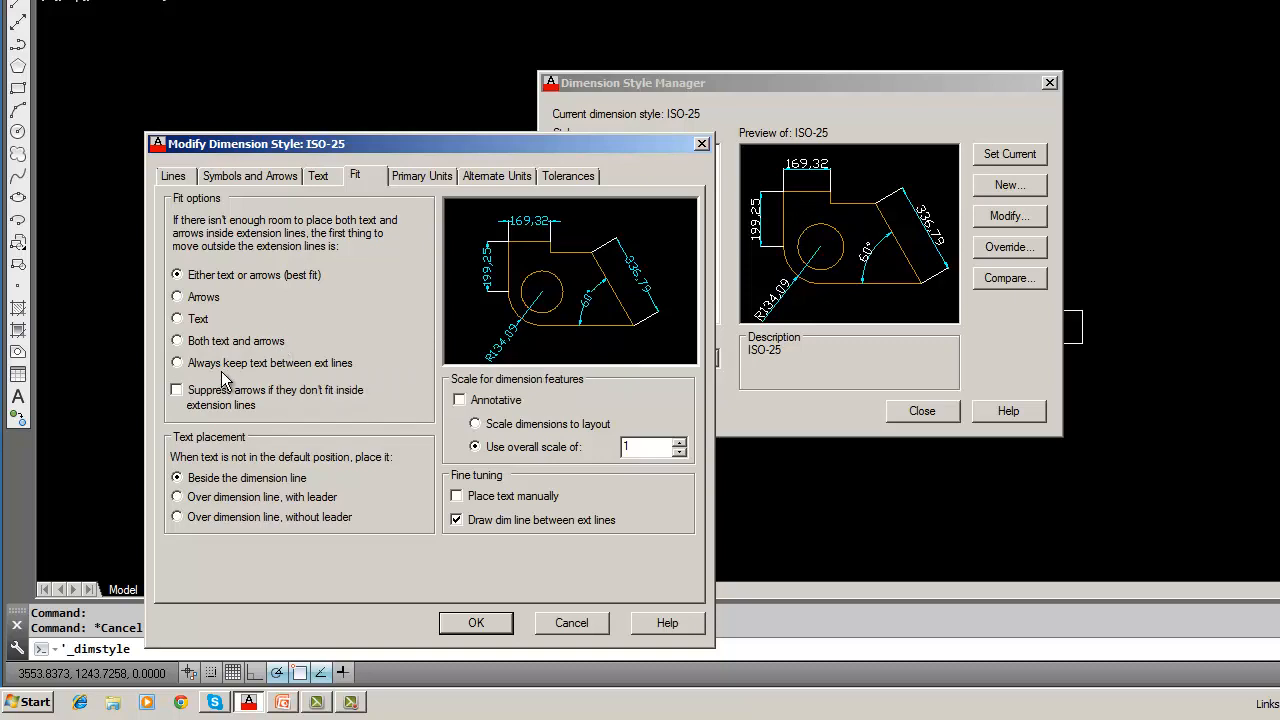
{"action": "left_click", "coordinate": [177, 297]}
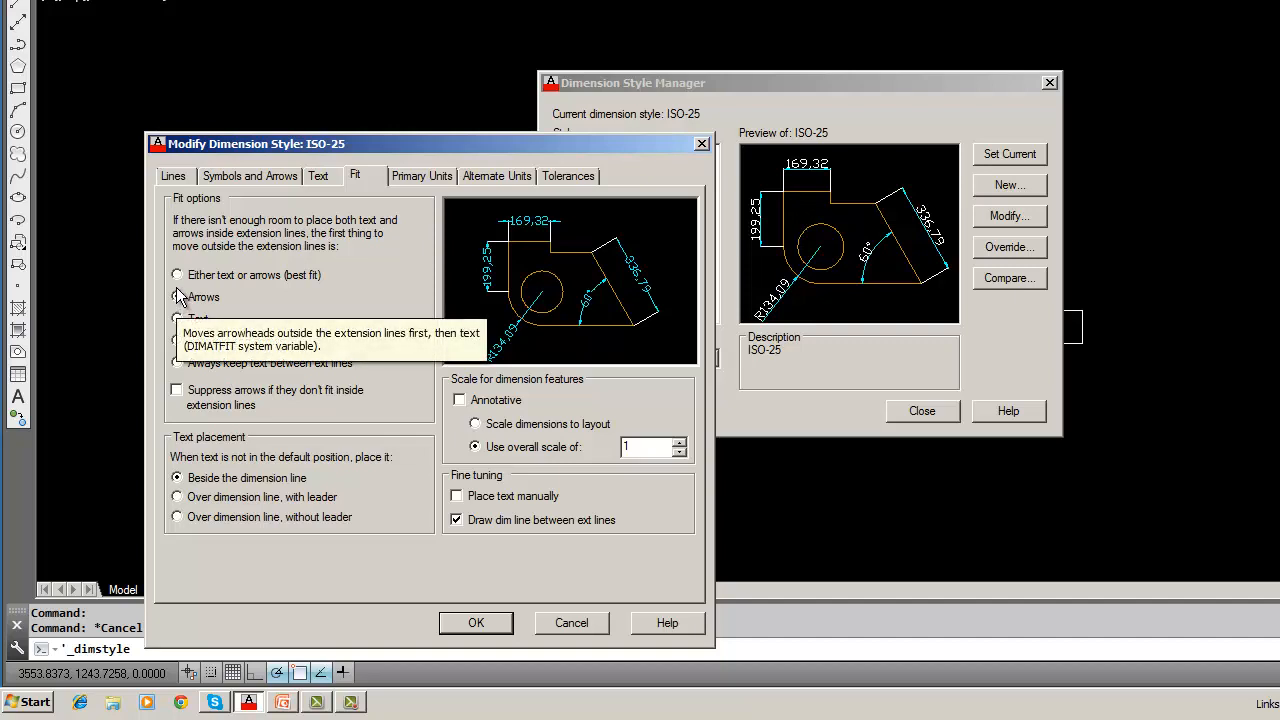
{"action": "left_click", "coordinate": [177, 275]}
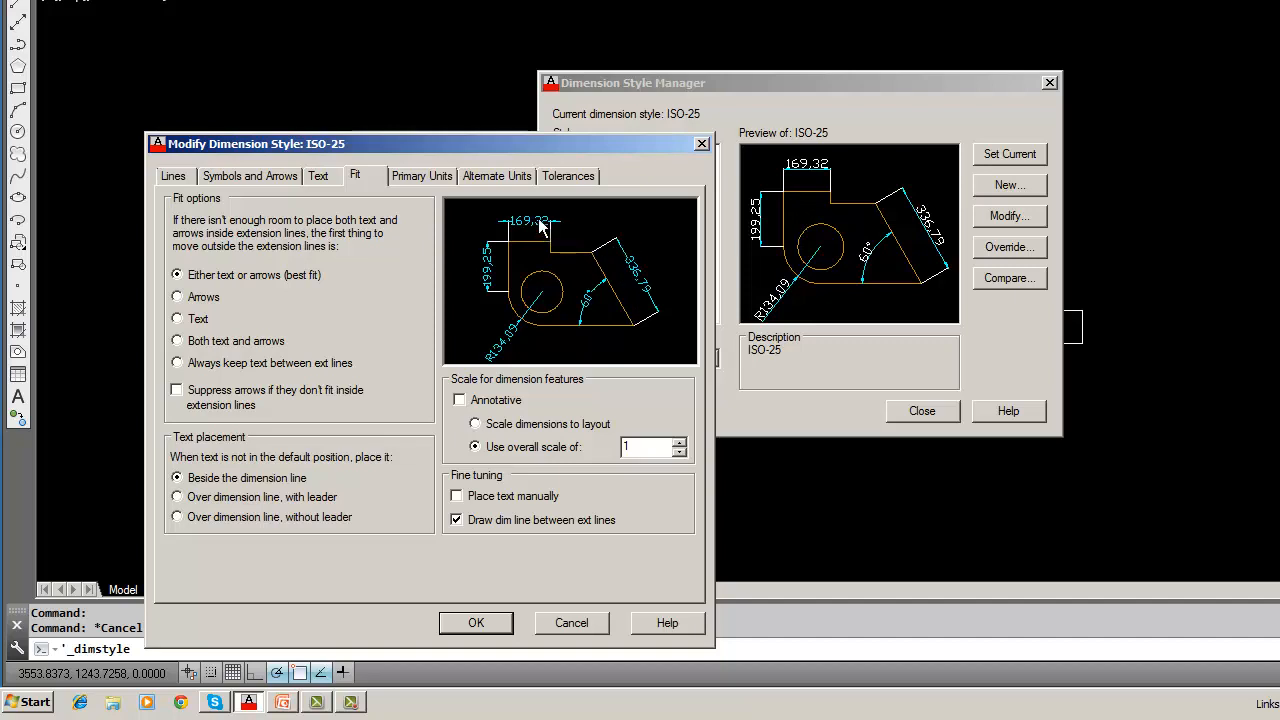
{"action": "left_click", "coordinate": [183, 299]}
{"action": "left_click", "coordinate": [179, 276]}
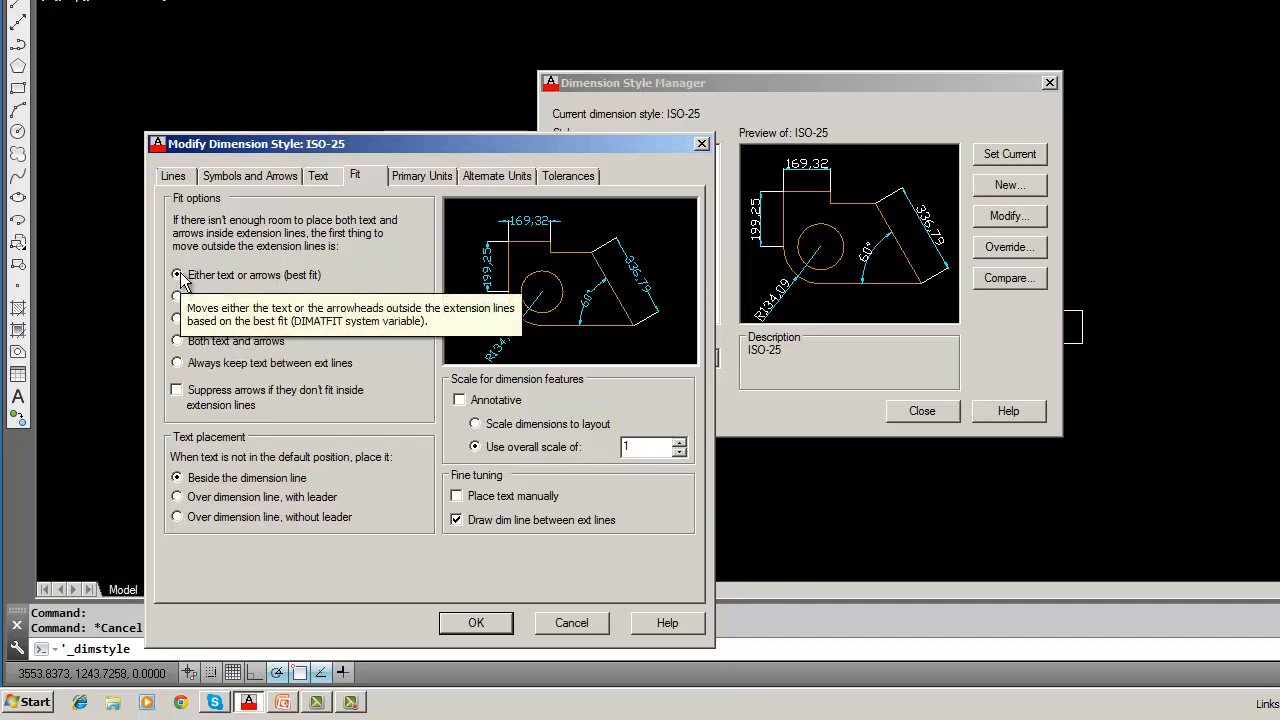
{"action": "left_click", "coordinate": [186, 306]}
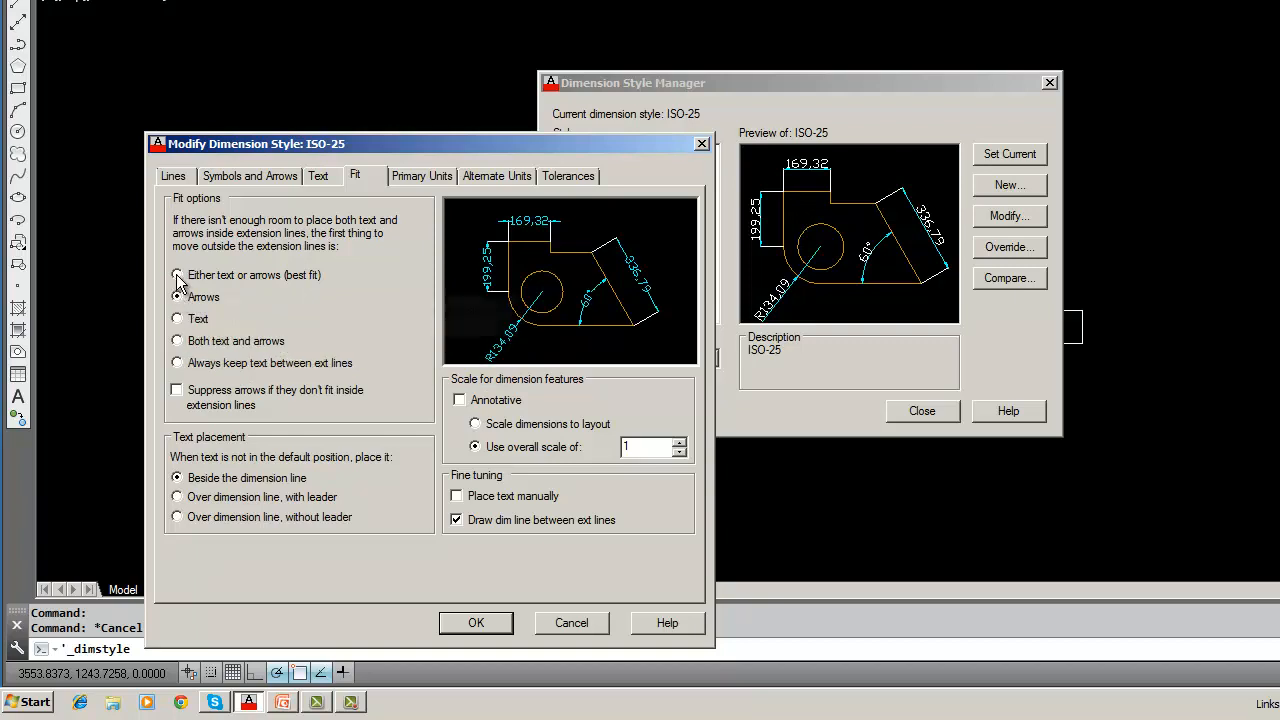
{"action": "left_click", "coordinate": [177, 274]}
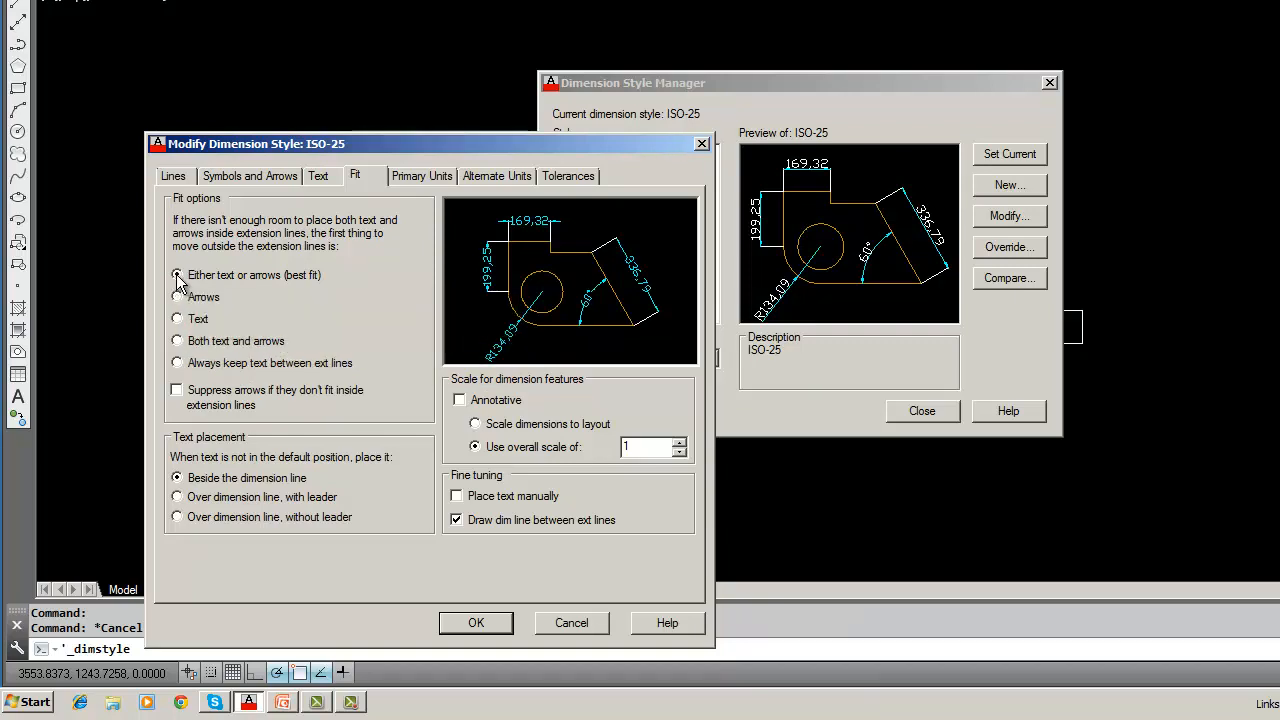
{"action": "left_click", "coordinate": [177, 319]}
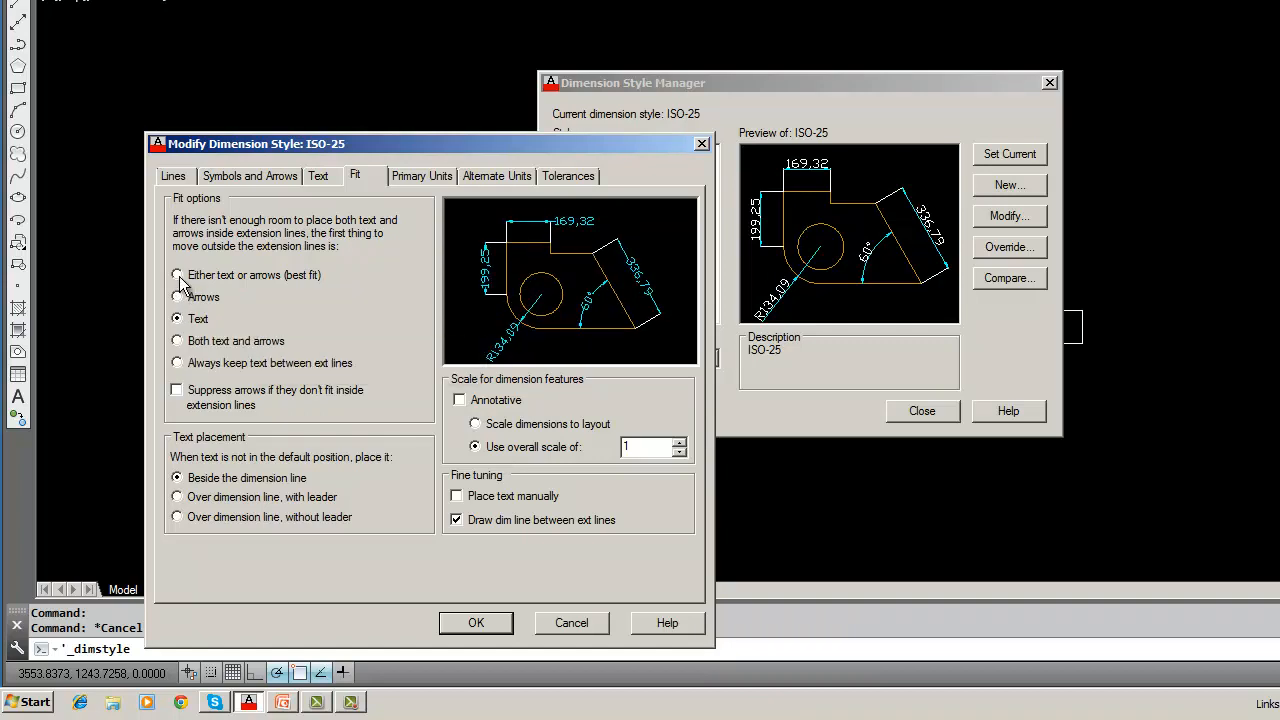
{"action": "left_click", "coordinate": [177, 275]}
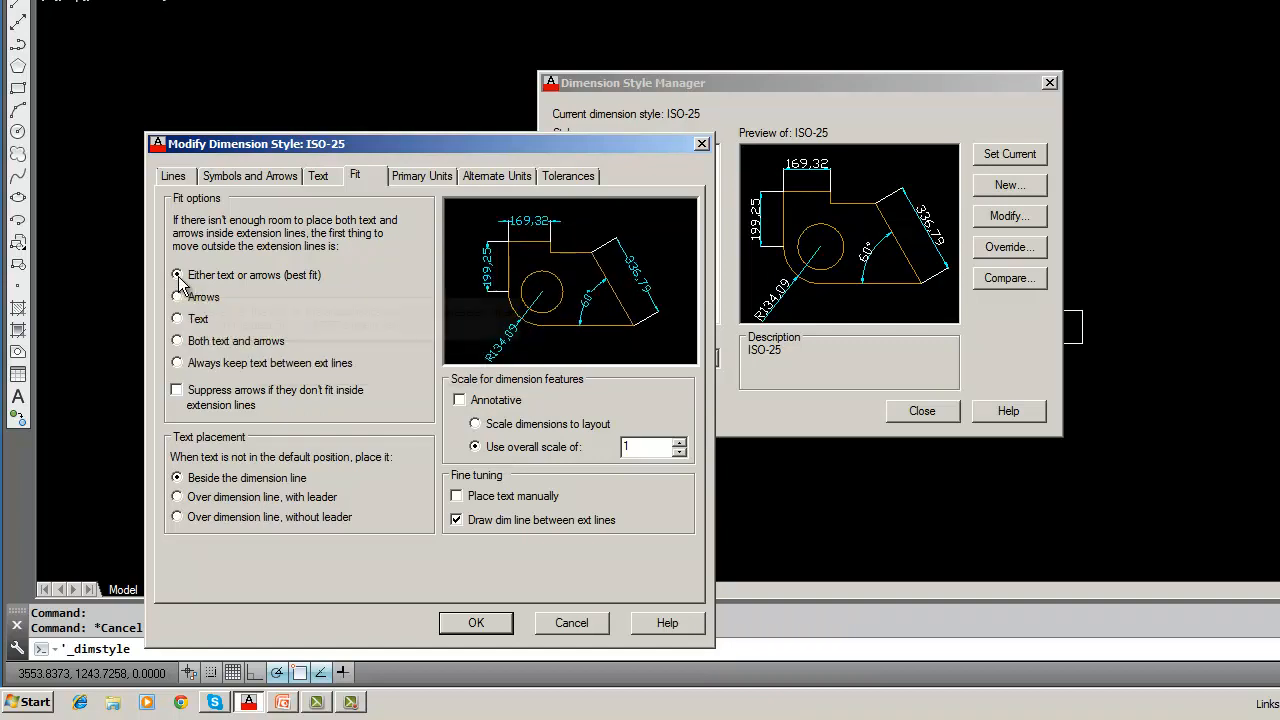
Step: Compare the Both text and arrows, Text, and Arrows fit options in the ISO-25 style preview
{"action": "left_click", "coordinate": [177, 341]}
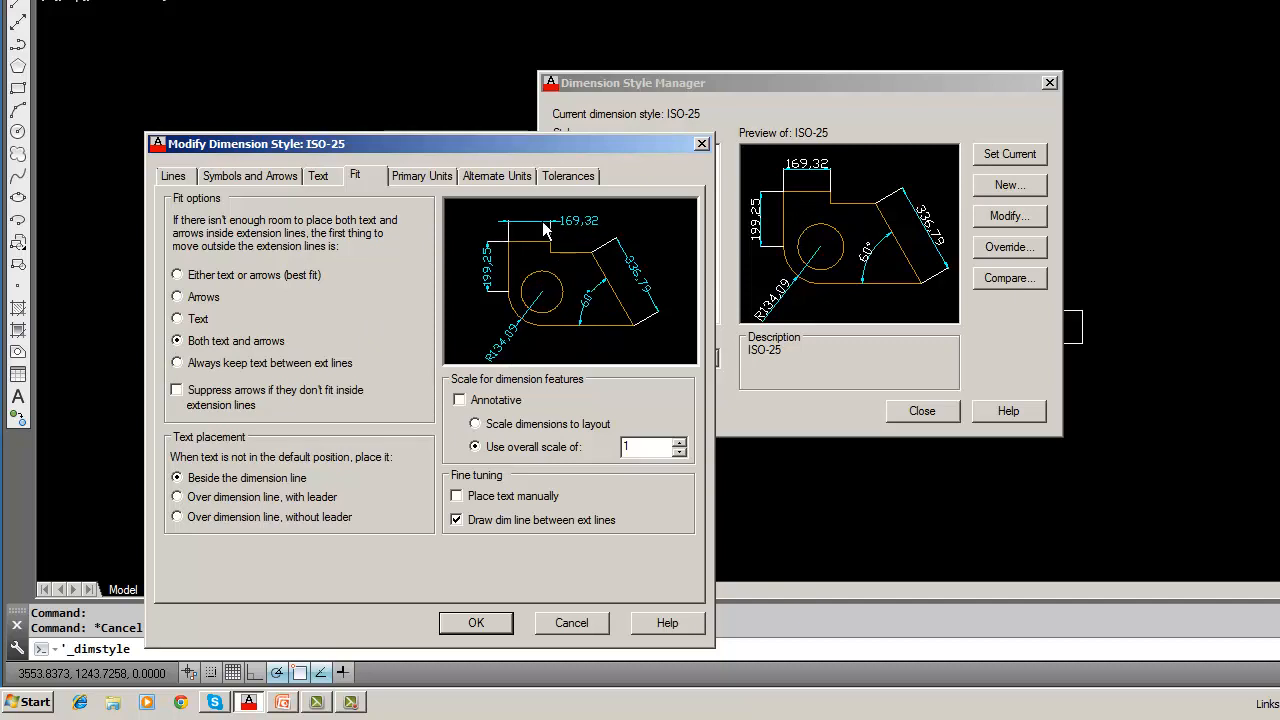
{"action": "left_click", "coordinate": [179, 320]}
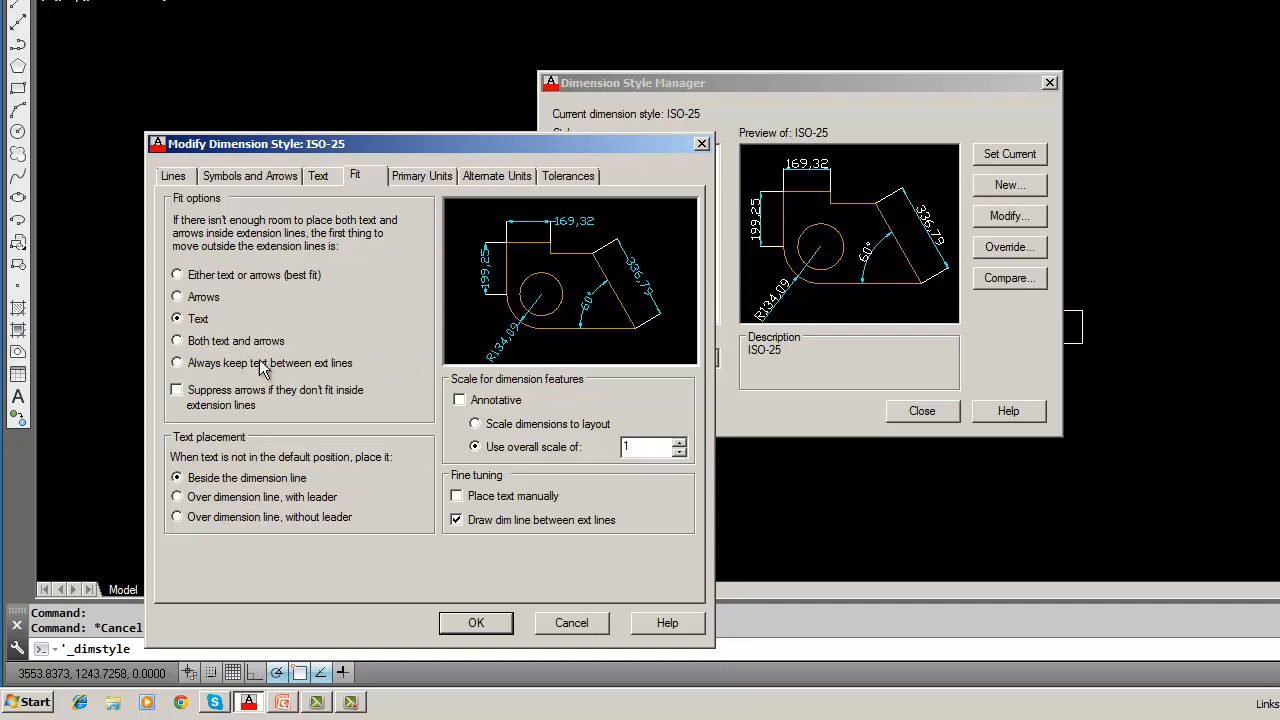
{"action": "left_click", "coordinate": [178, 341]}
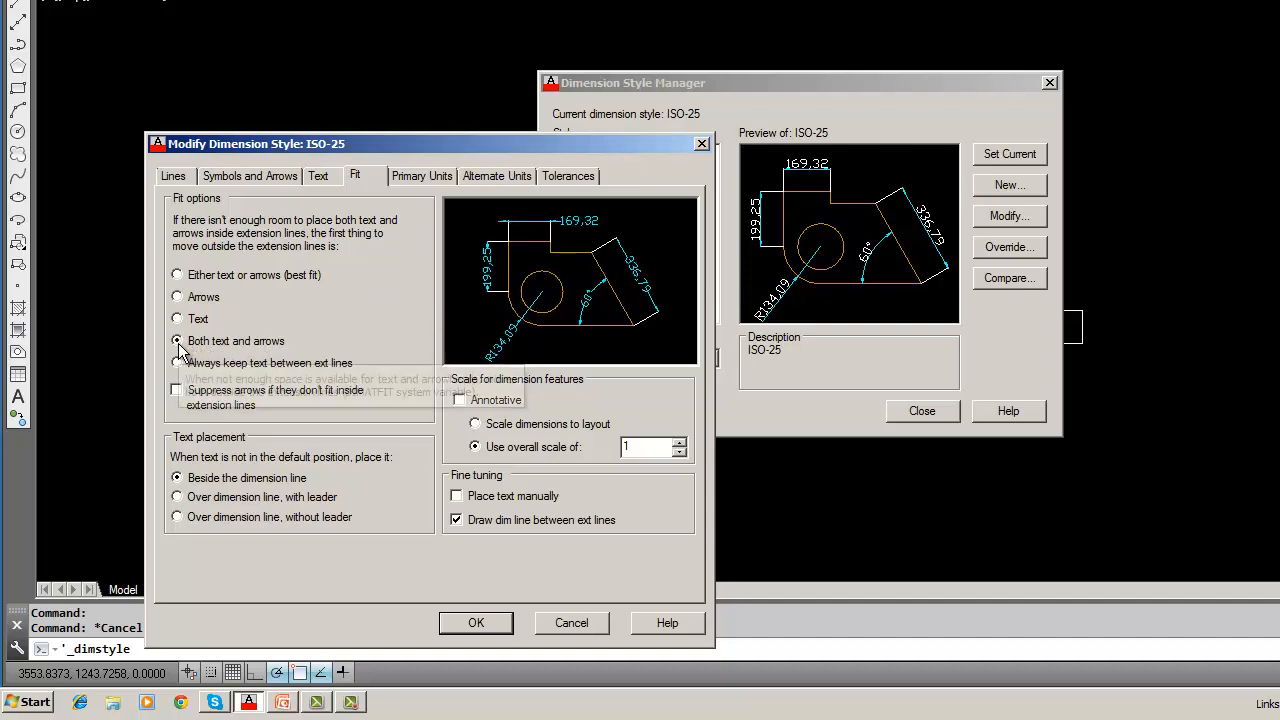
{"action": "left_click", "coordinate": [178, 320]}
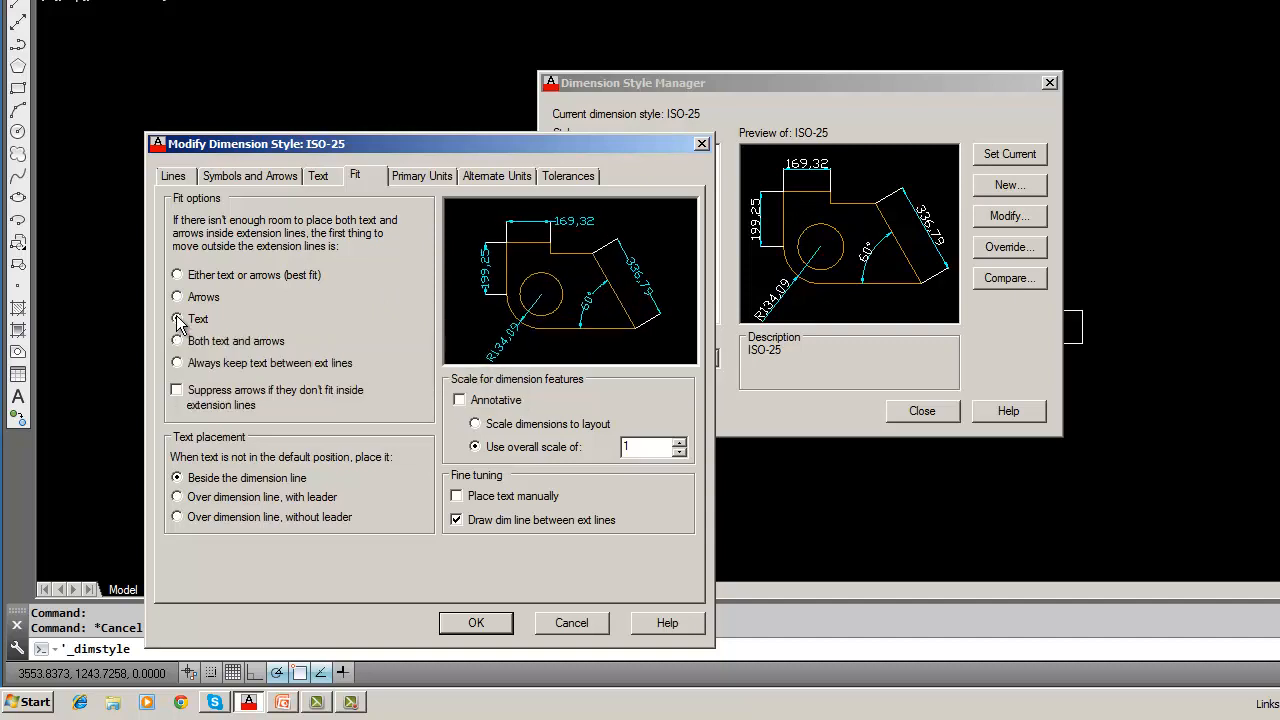
{"action": "left_click", "coordinate": [178, 297]}
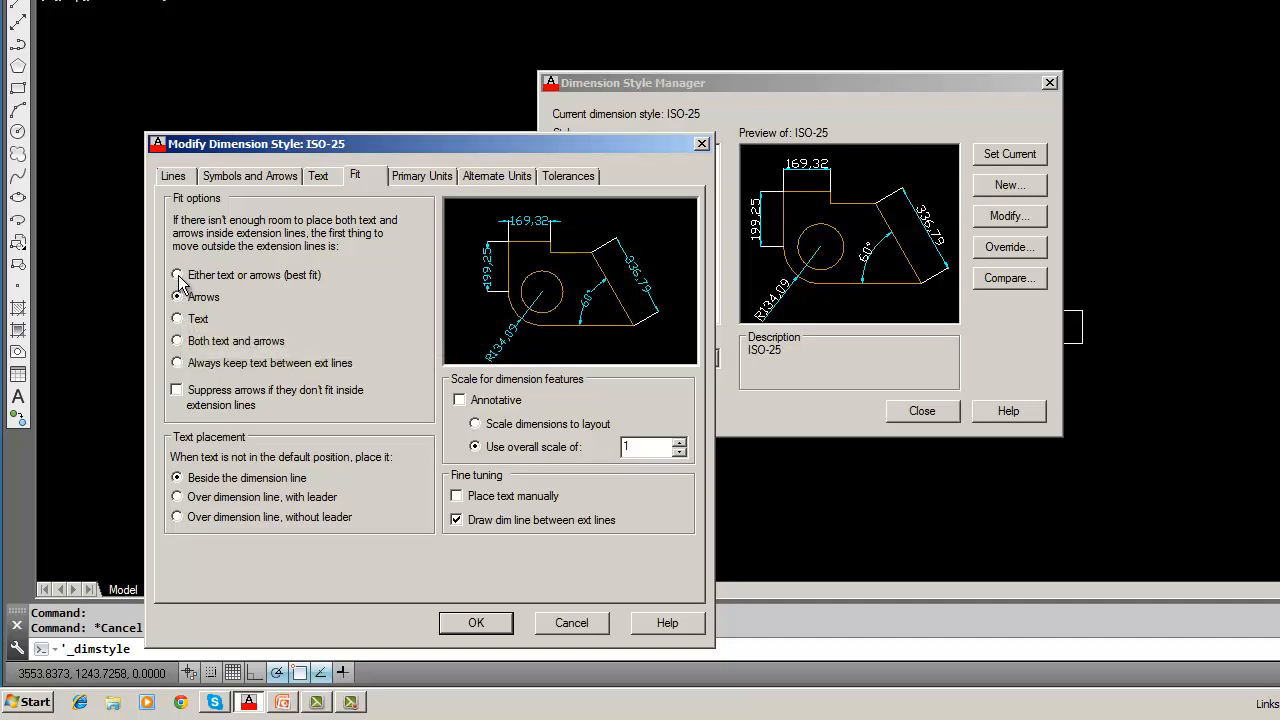
Step: Choose Either text or arrows (best fit), save the ISO-25 style changes and close the Dimension Style Manager
{"action": "left_click", "coordinate": [178, 275]}
{"action": "left_click", "coordinate": [476, 622]}
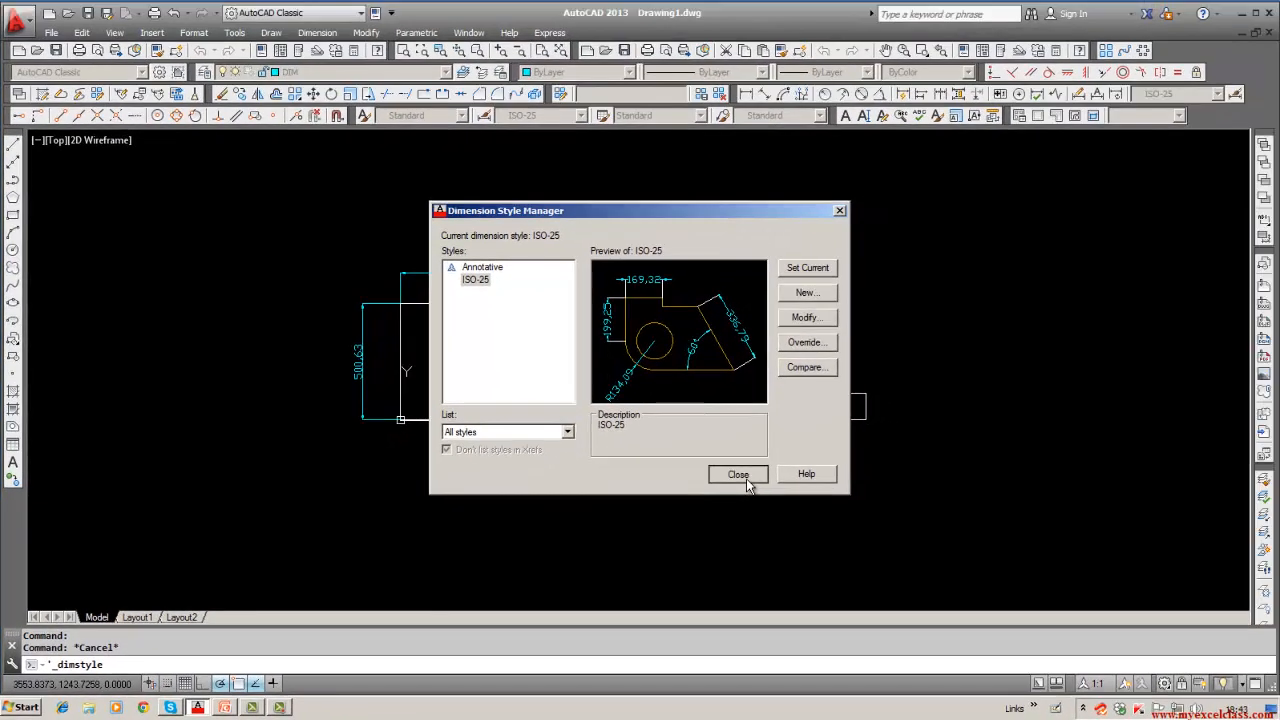
{"action": "left_click", "coordinate": [872, 438]}
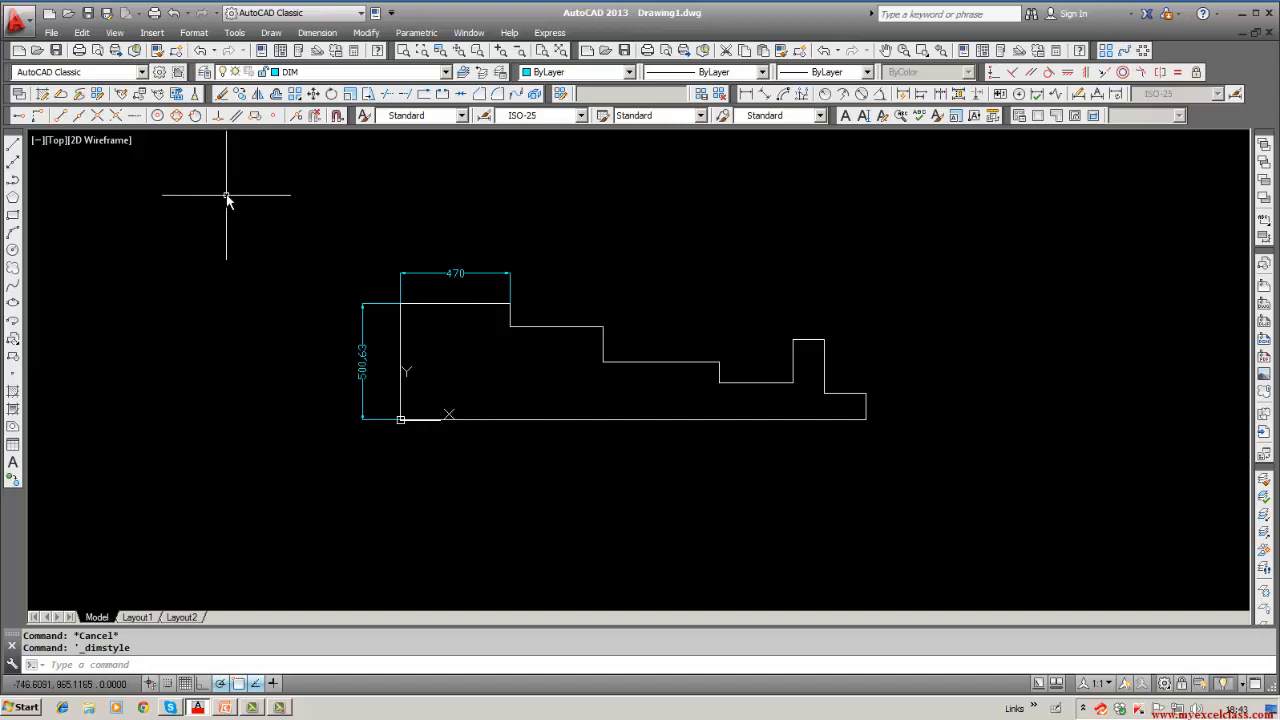
Step: Erase the horizontal and vertical dimensions above and beside the profile's upper-left block
{"action": "left_click", "coordinate": [224, 94]}
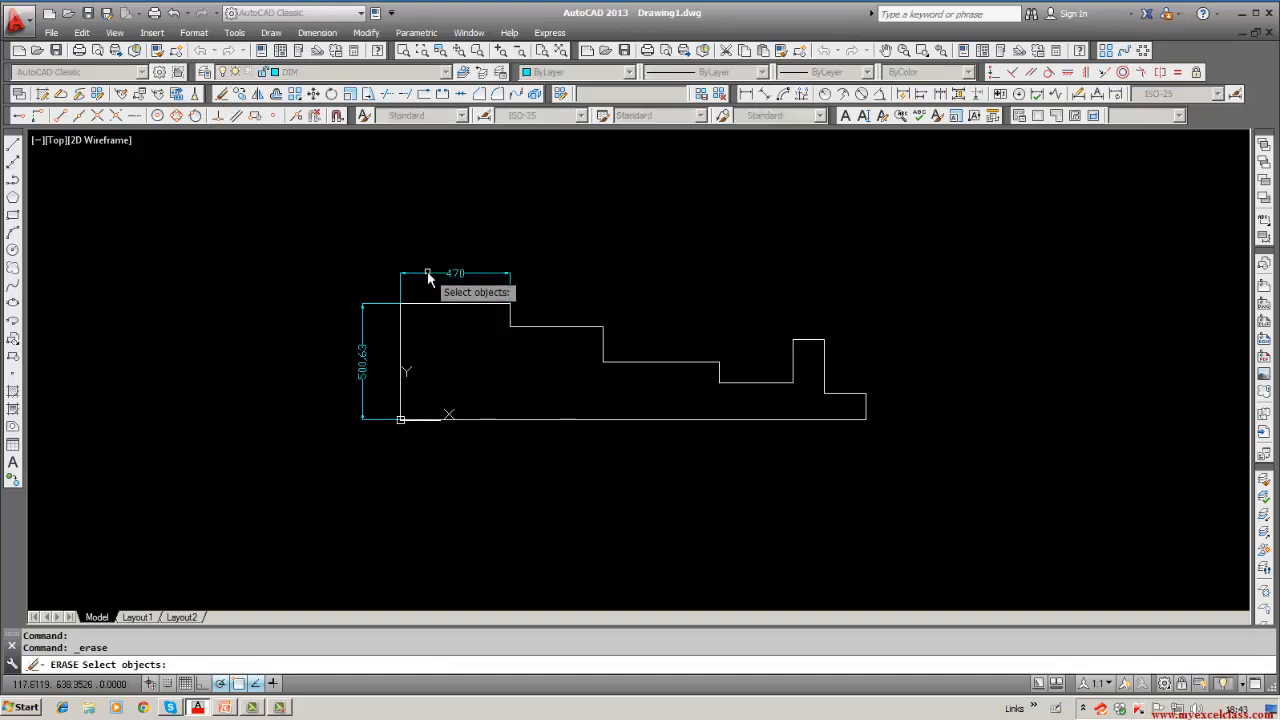
{"action": "left_click", "coordinate": [427, 271]}
{"action": "left_click", "coordinate": [363, 345]}
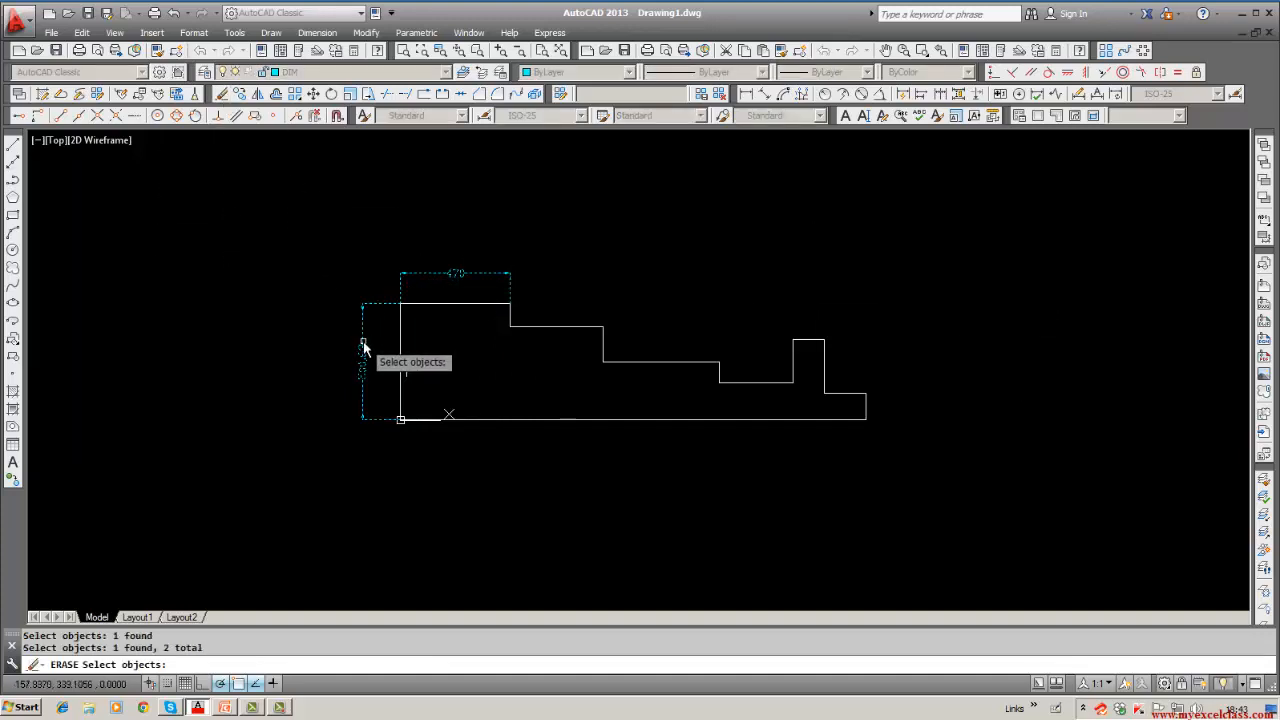
{"action": "key", "text": "Return"}
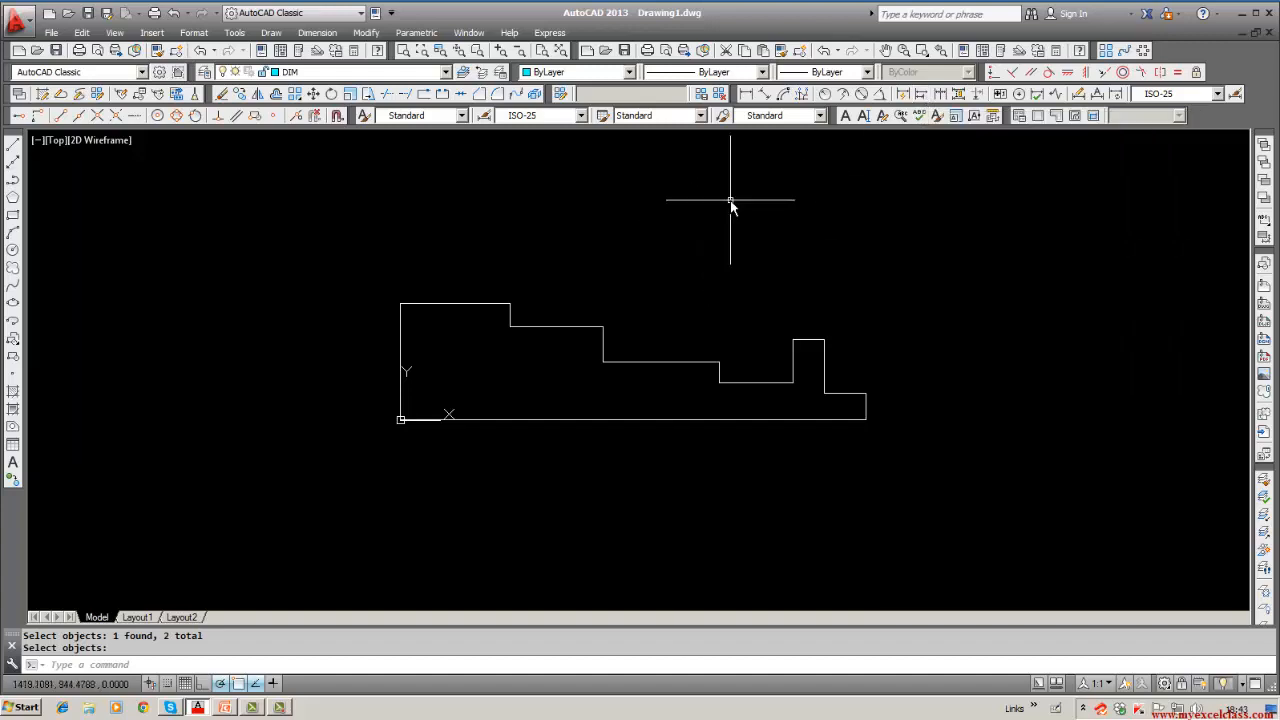
Step: Add a linear dimension above the profile's top-left horizontal edge
{"action": "left_click", "coordinate": [746, 94]}
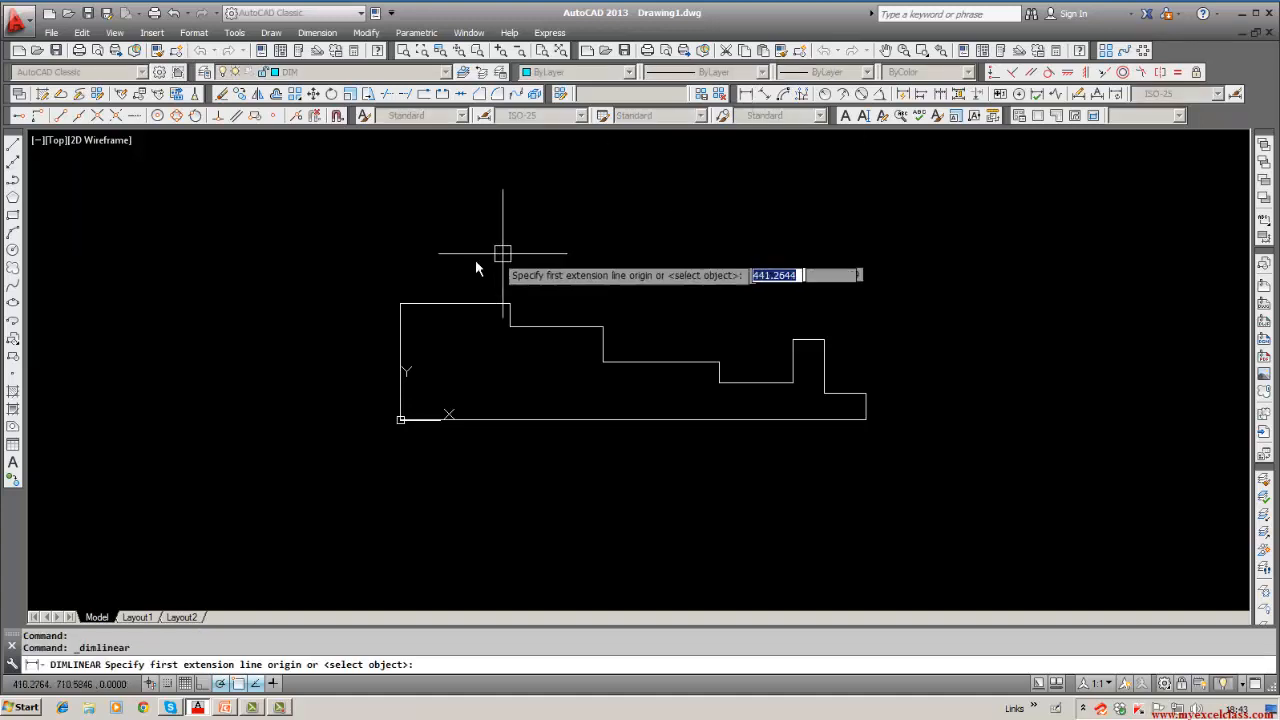
{"action": "left_click", "coordinate": [400, 303]}
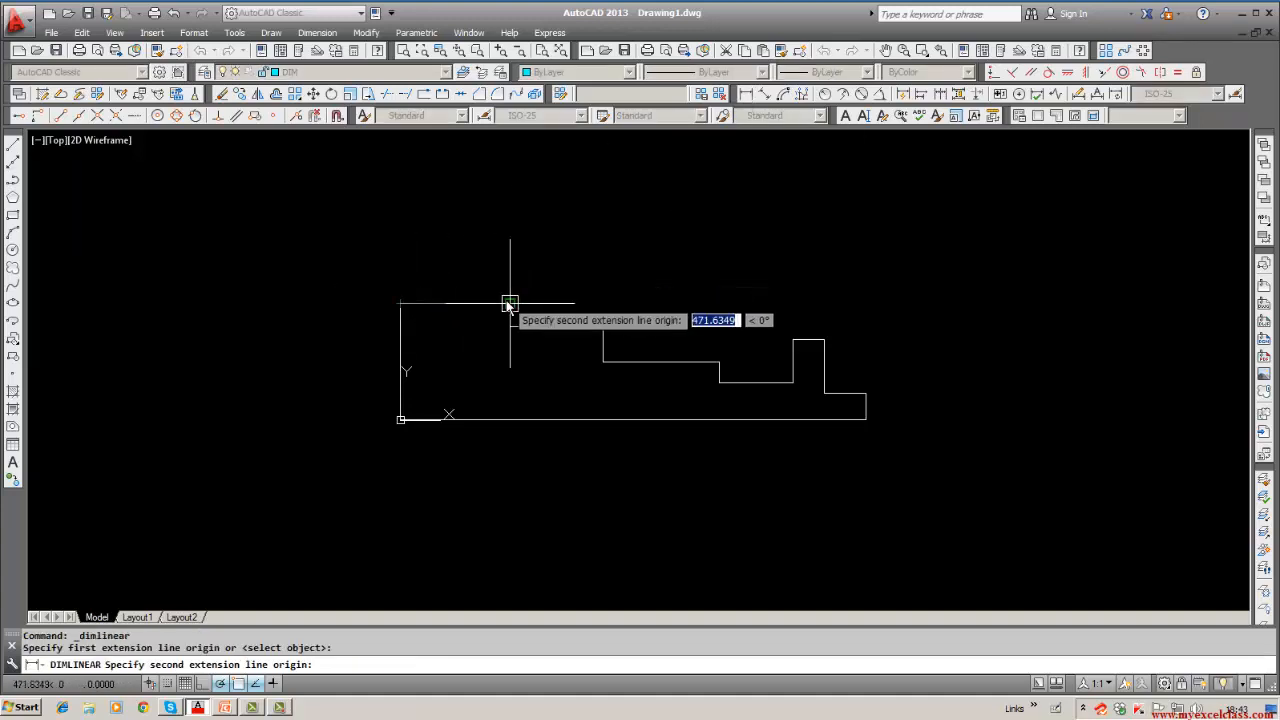
{"action": "left_click", "coordinate": [510, 303]}
{"action": "left_click", "coordinate": [488, 276]}
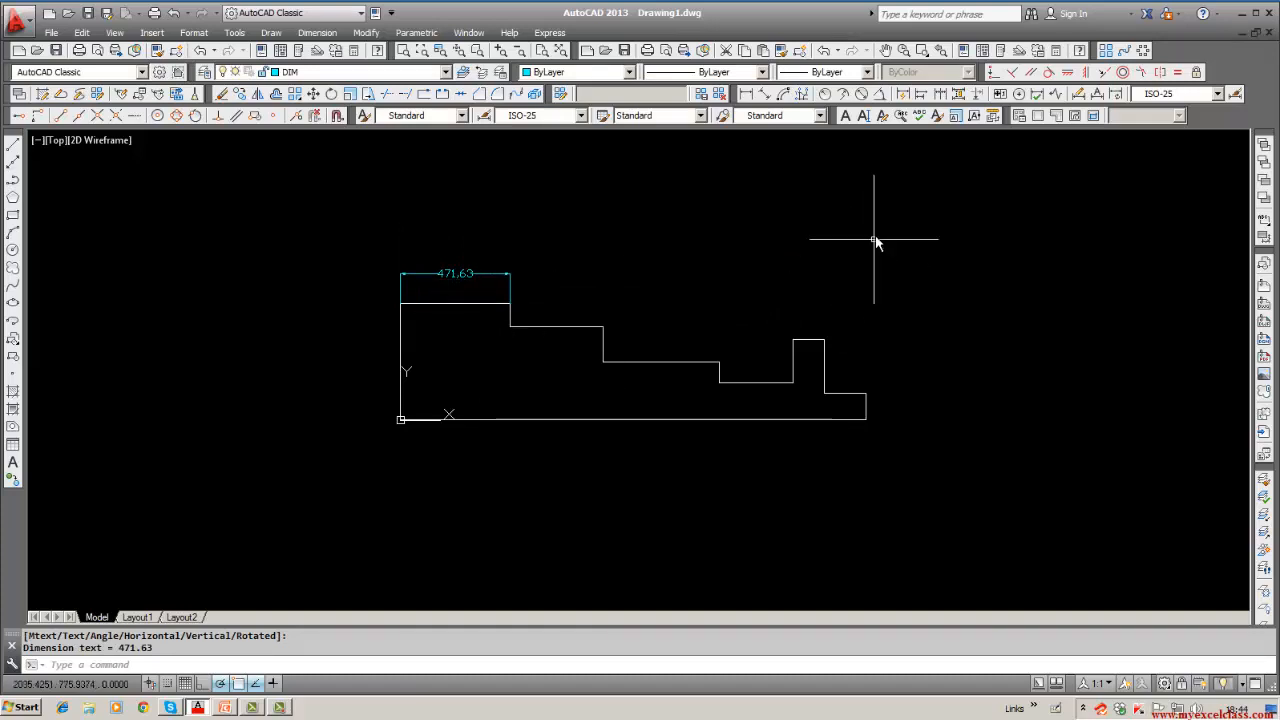
Step: Stack horizontal baseline dimensions from the profile's left edge to each following step corner and the far right end
{"action": "left_click", "coordinate": [920, 93]}
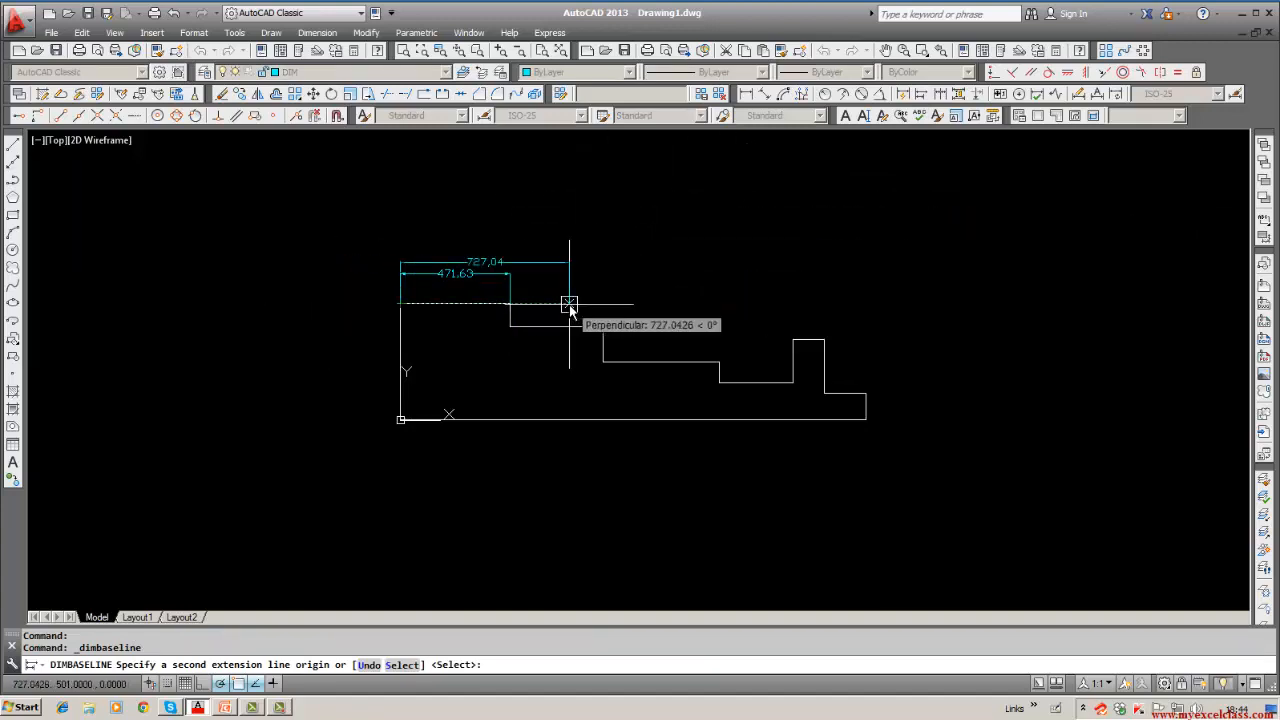
{"action": "left_click", "coordinate": [604, 330]}
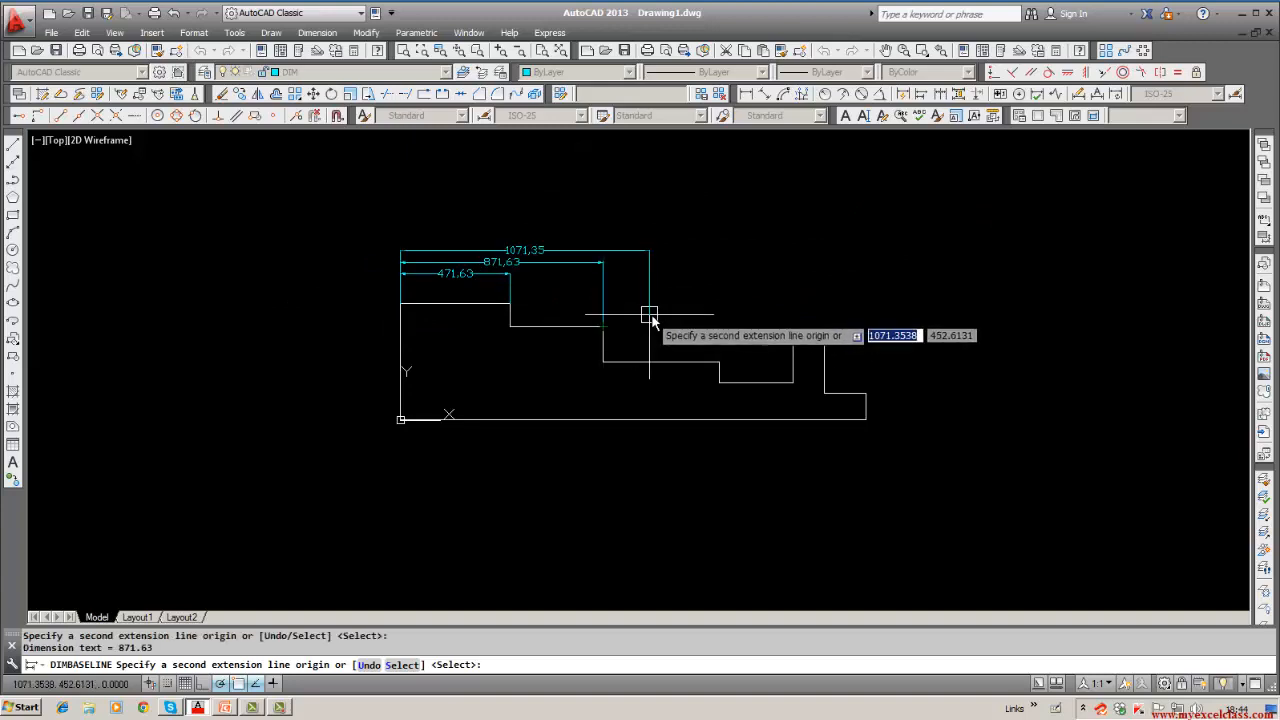
{"action": "left_click", "coordinate": [718, 362]}
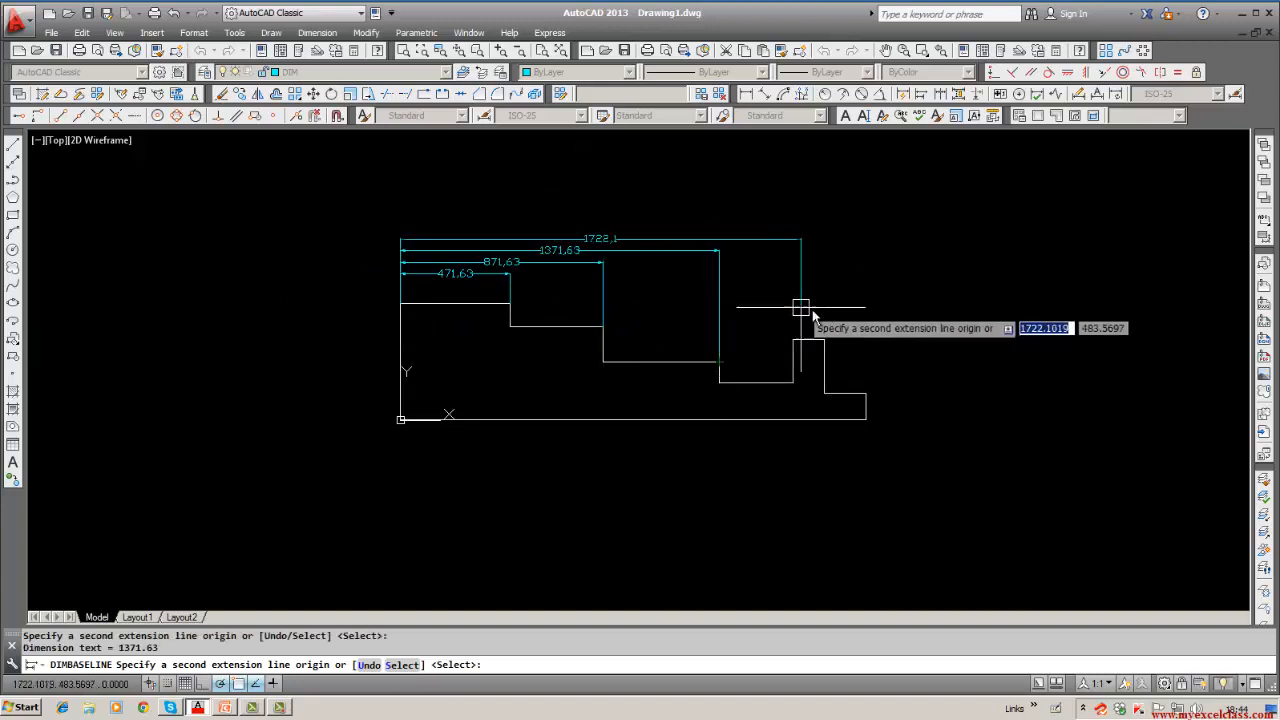
{"action": "left_click", "coordinate": [793, 340]}
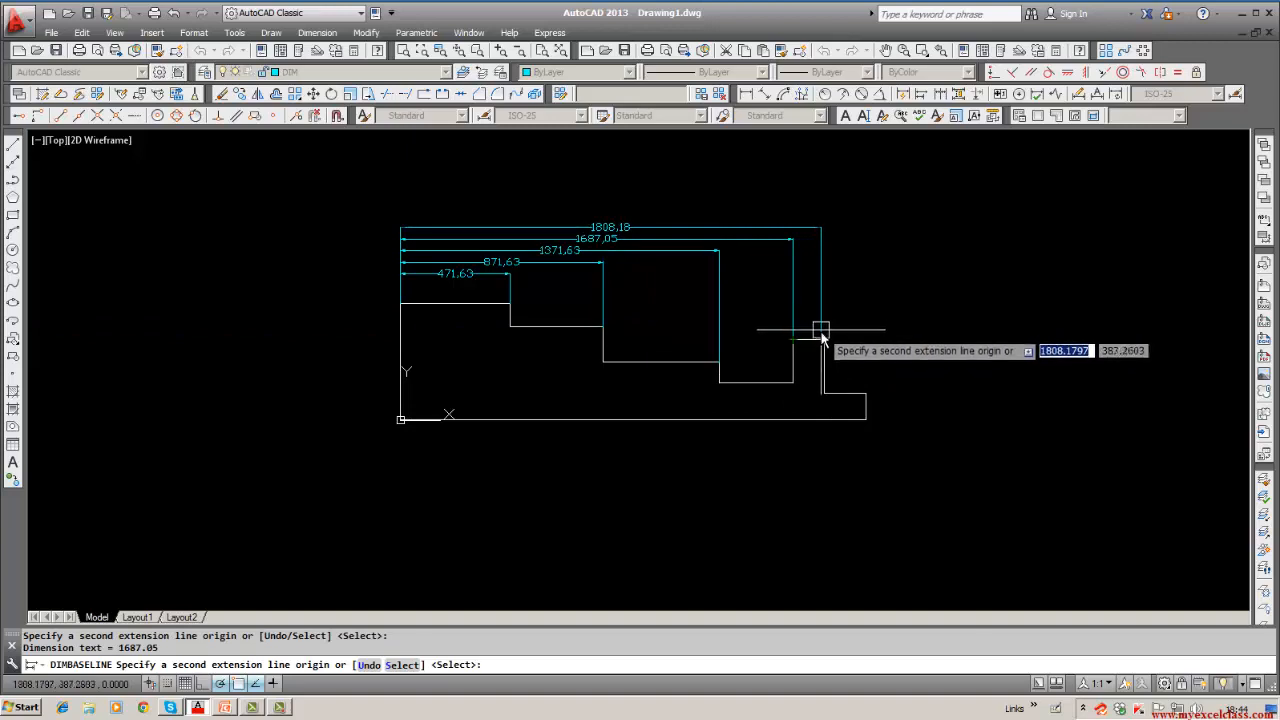
{"action": "left_click", "coordinate": [824, 340]}
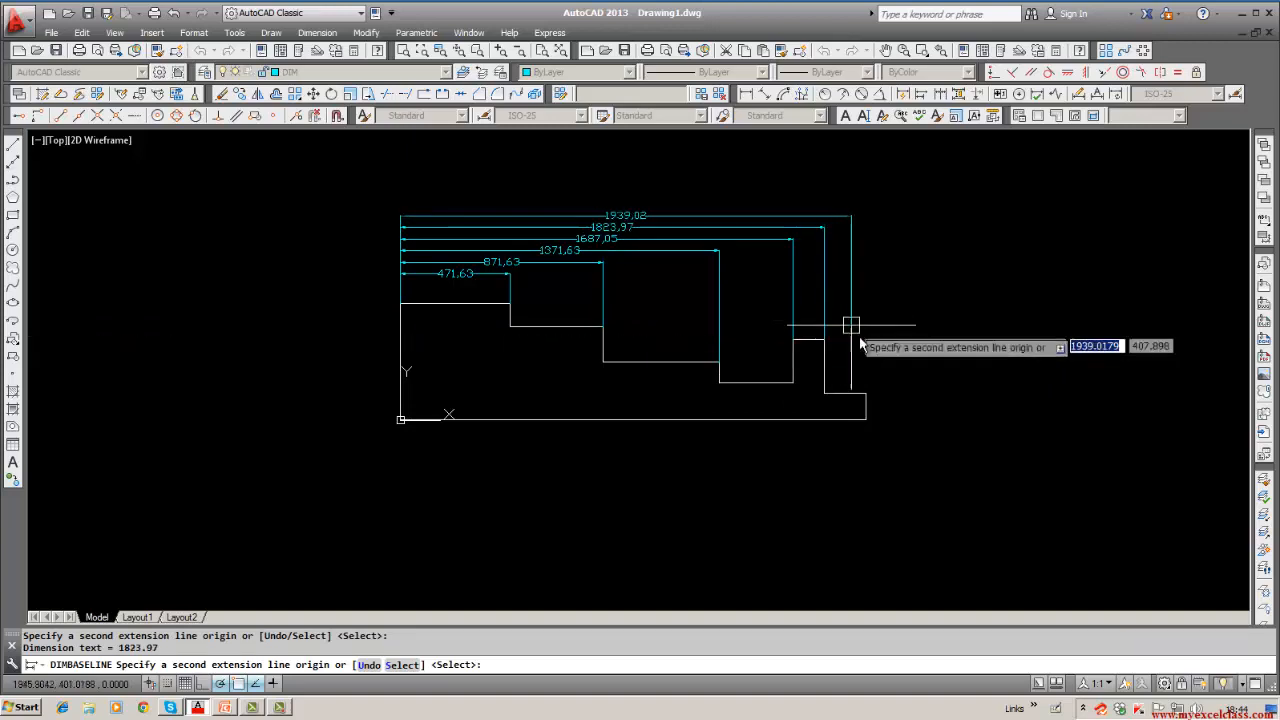
{"action": "left_click", "coordinate": [865, 393]}
{"action": "key", "text": "Return"}
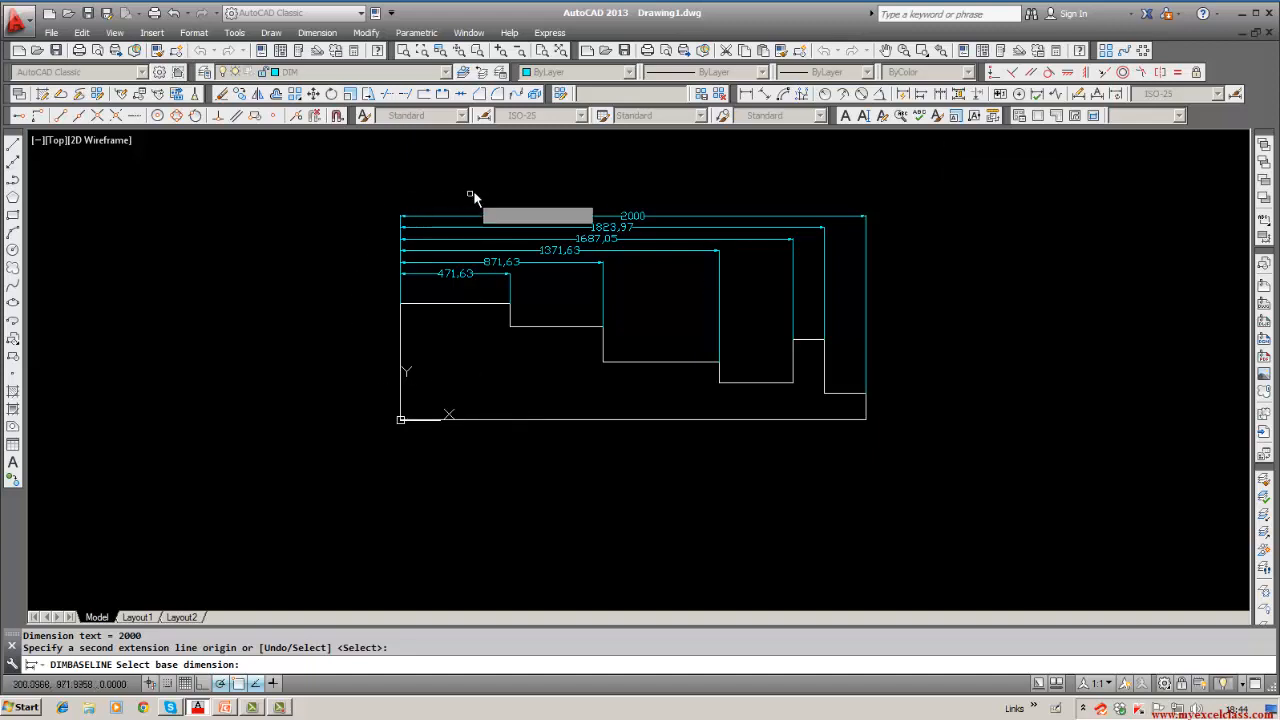
Step: Add a vertical linear dimension to the left of the profile's full-height left edge
{"action": "left_click", "coordinate": [745, 93]}
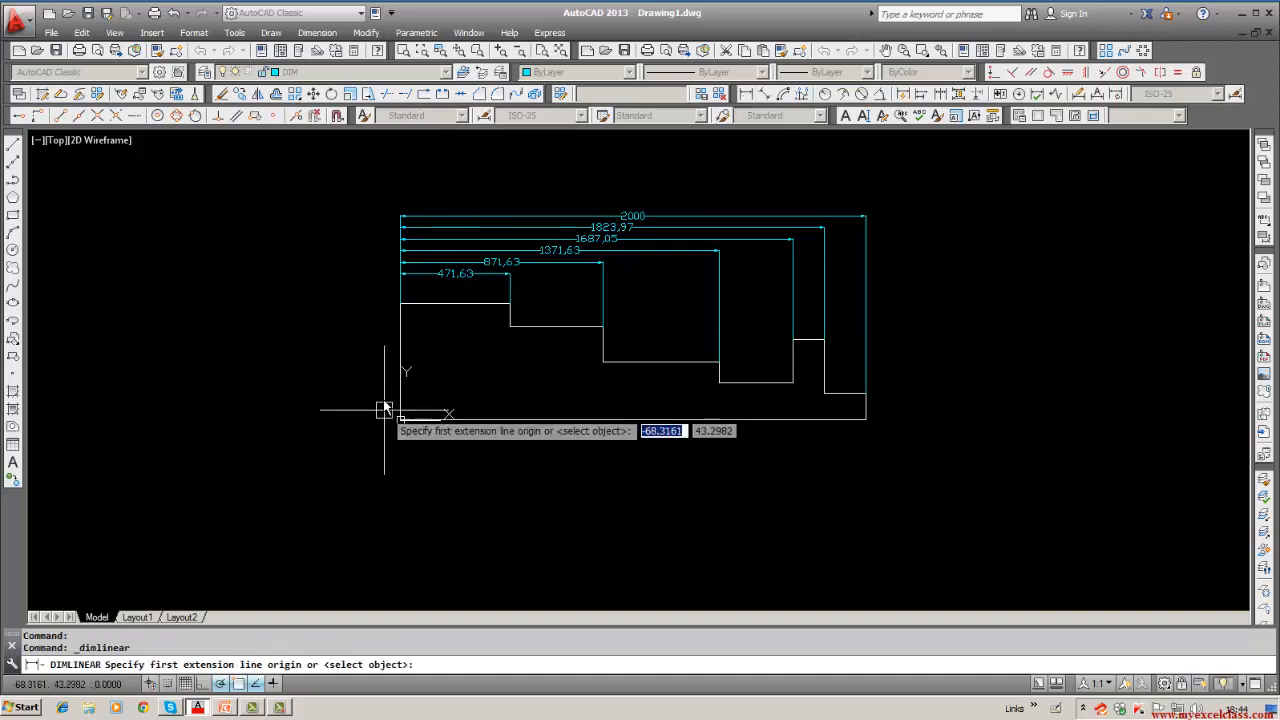
{"action": "left_click", "coordinate": [400, 303]}
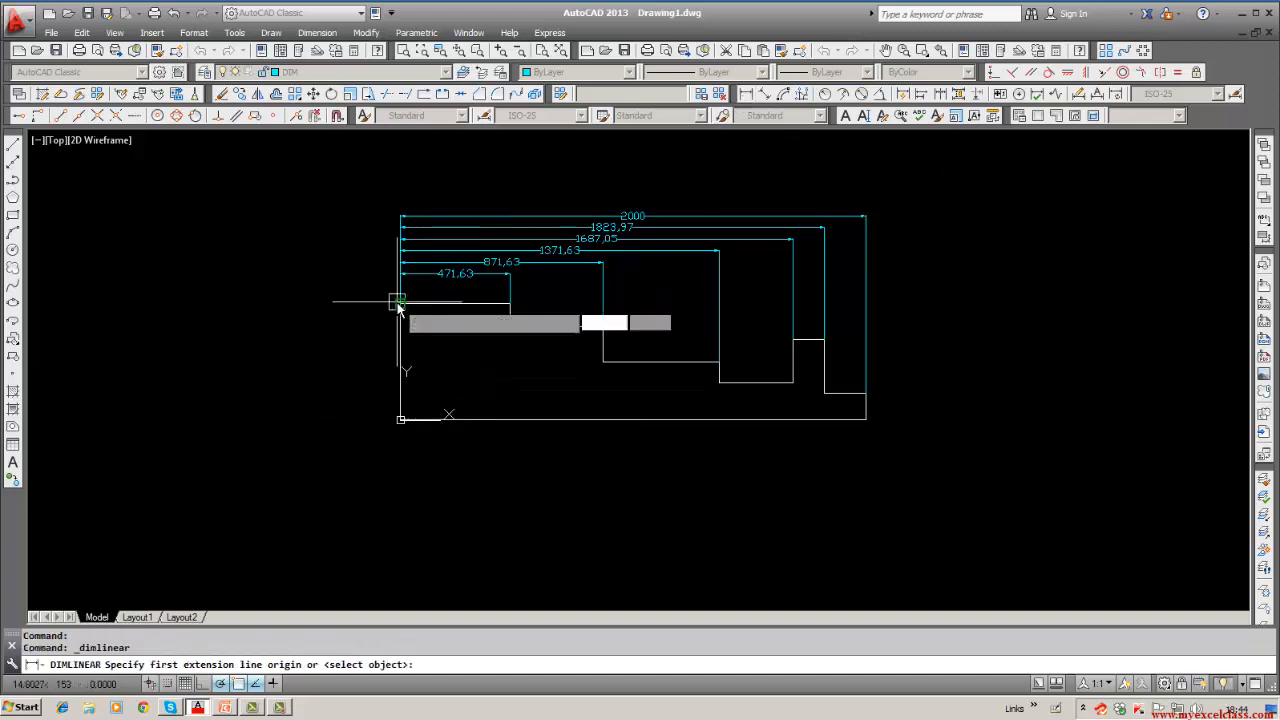
{"action": "left_click", "coordinate": [400, 420]}
{"action": "left_click", "coordinate": [353, 418]}
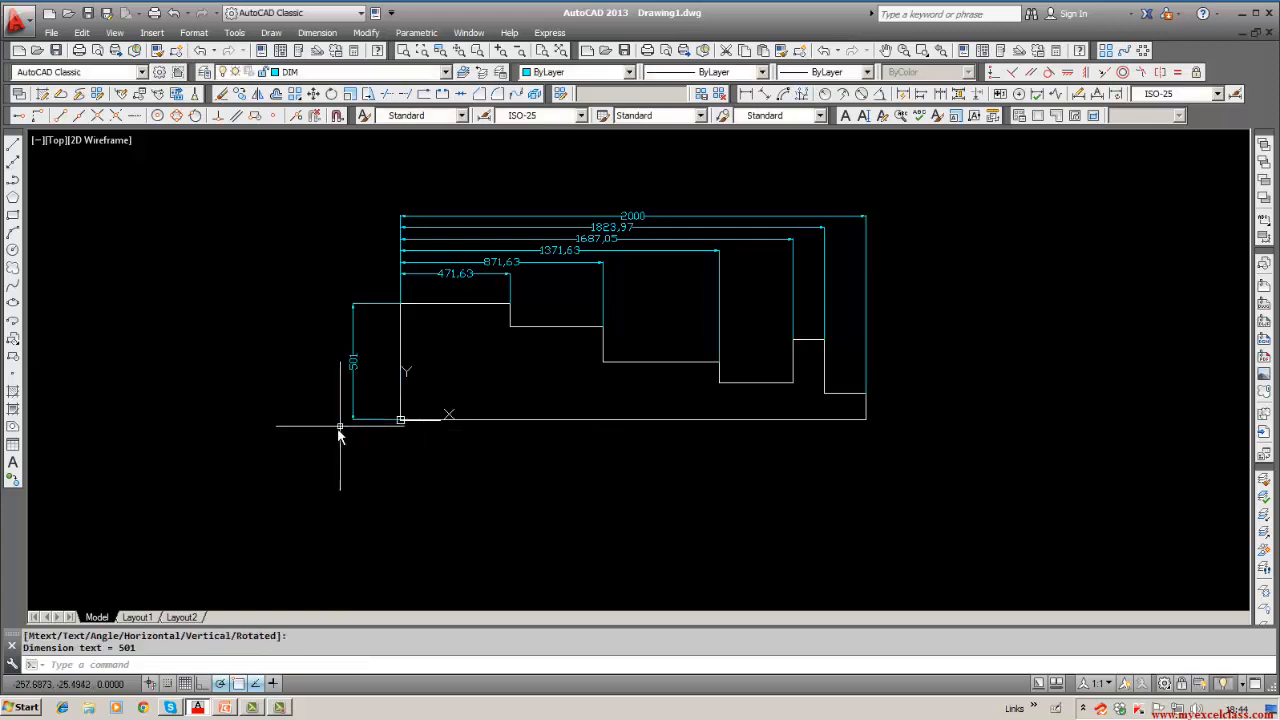
Step: Stack vertical baseline dimensions from the profile's top edge down to its lower step levels and its bottom-left corner
{"action": "left_click", "coordinate": [918, 95]}
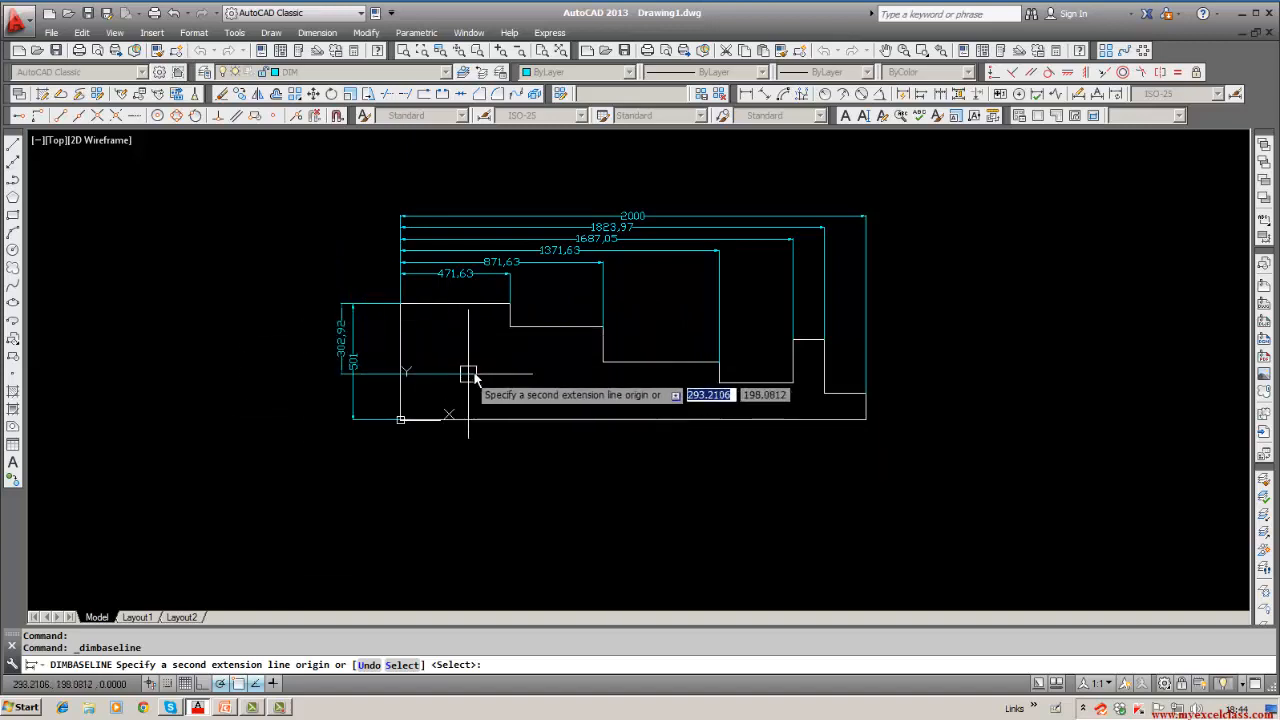
{"action": "left_click", "coordinate": [510, 327]}
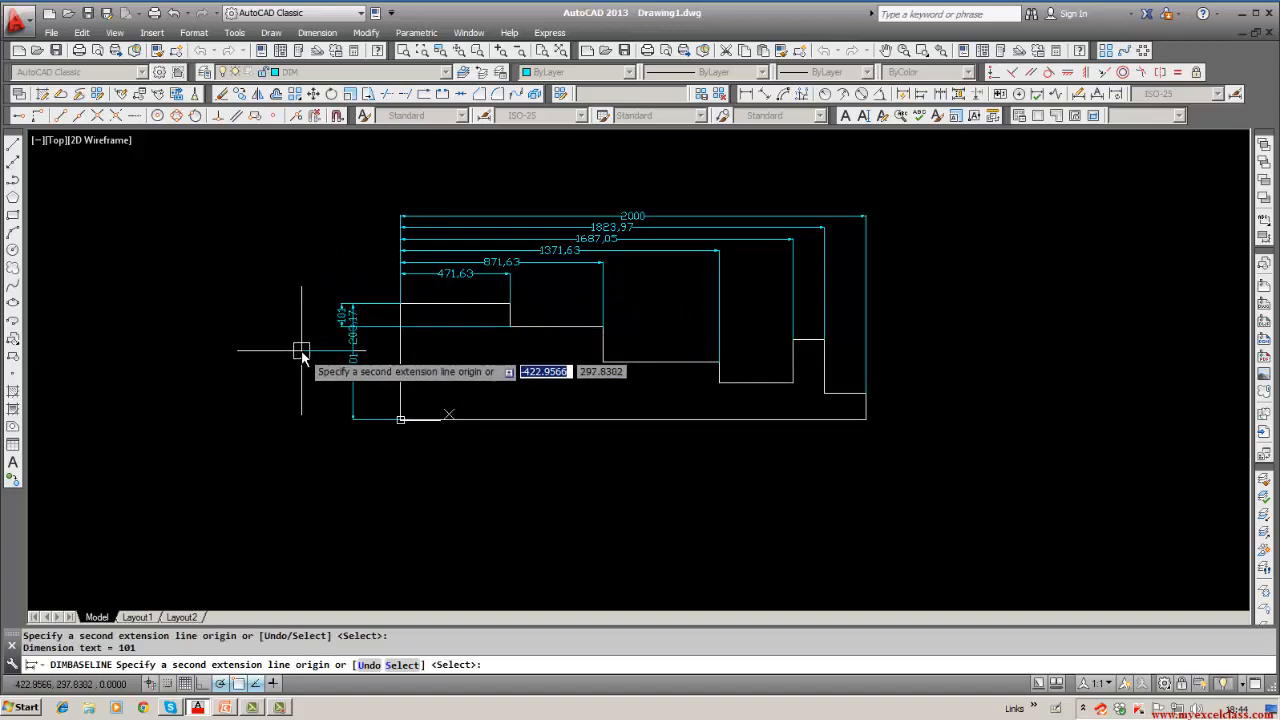
{"action": "left_click", "coordinate": [599, 363]}
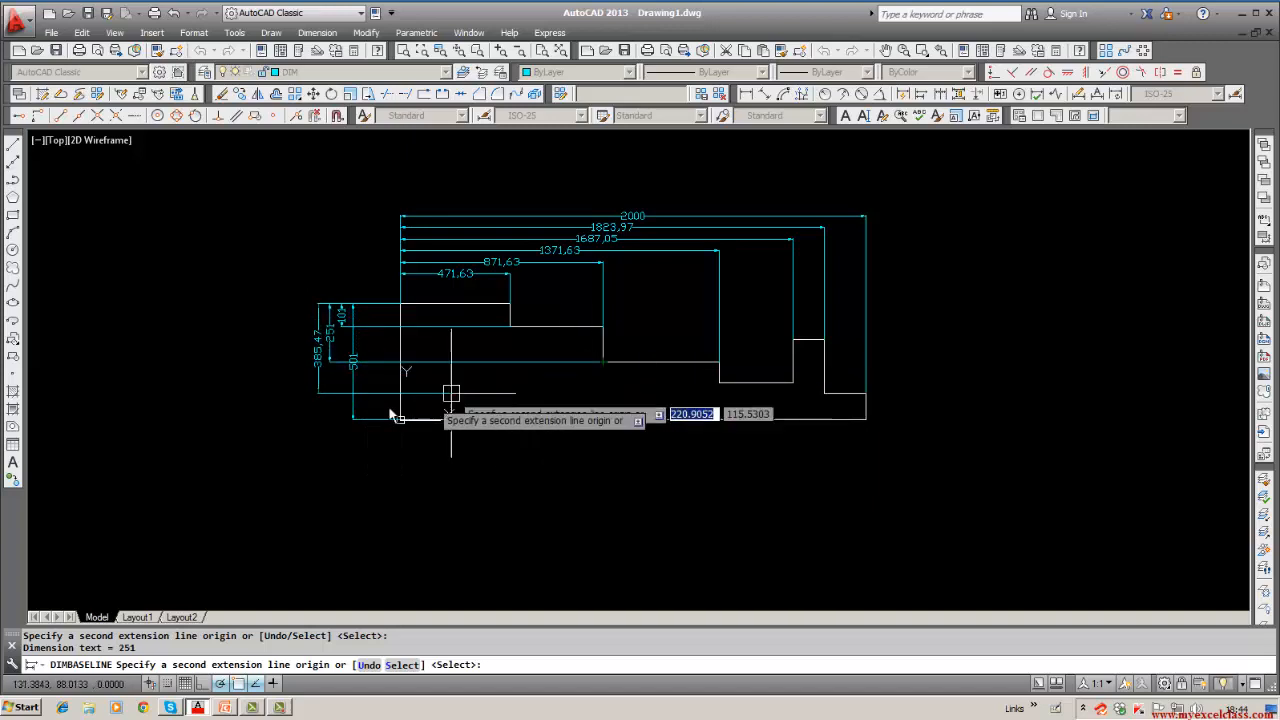
{"action": "left_click", "coordinate": [712, 385]}
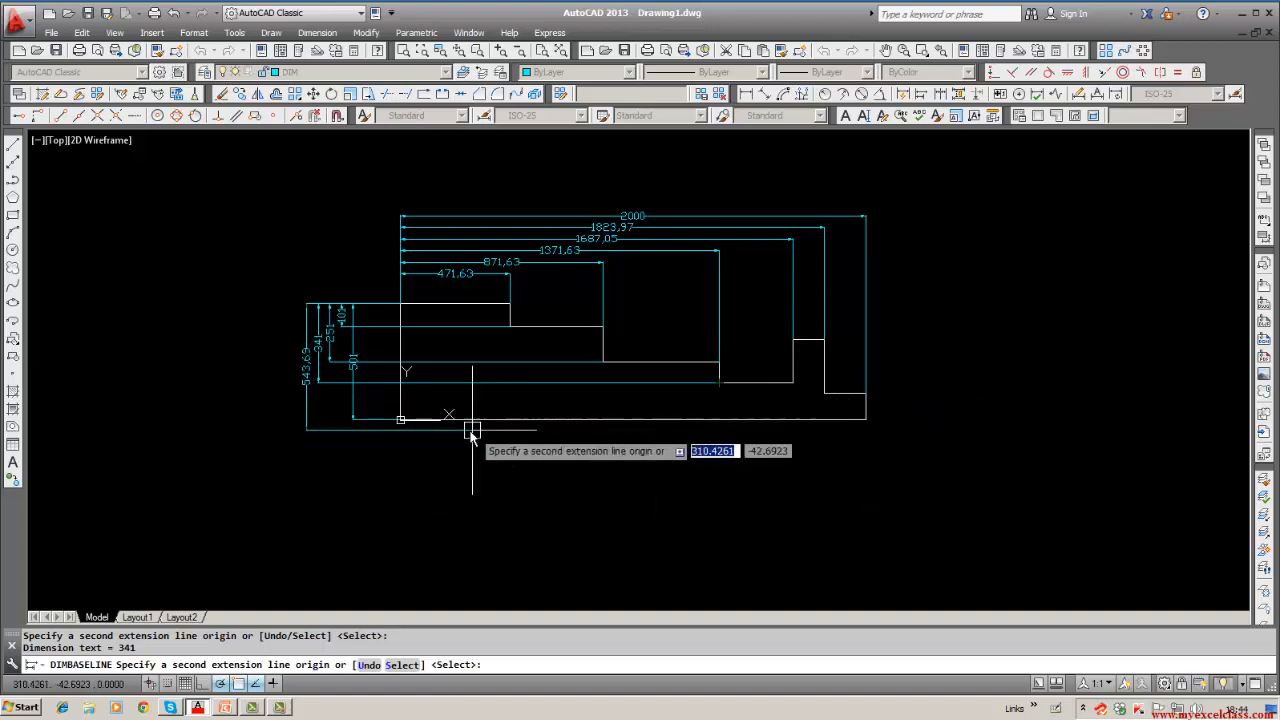
{"action": "left_click", "coordinate": [398, 421]}
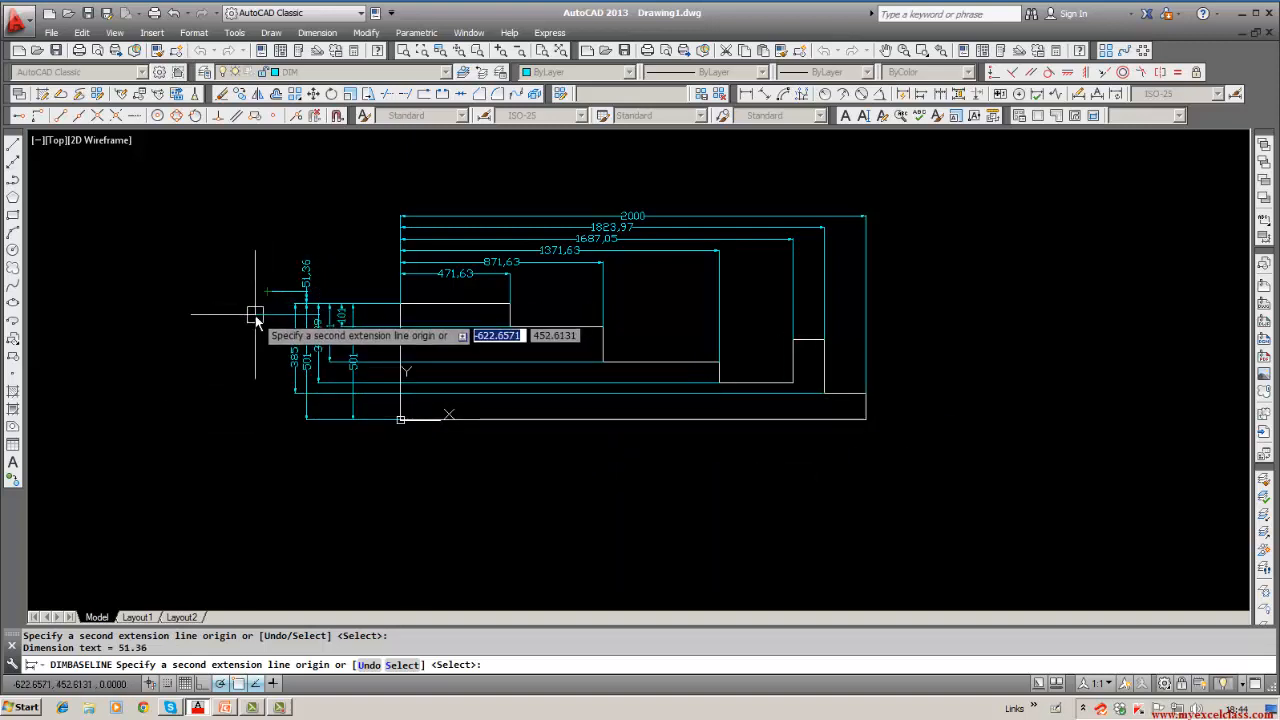
{"action": "key", "text": "Return"}
Step: Erase the stray 51,36 vertical dimension above the profile's top-left corner
{"action": "scroll", "coordinate": [316, 358], "scroll_direction": "up", "scroll_amount": 1}
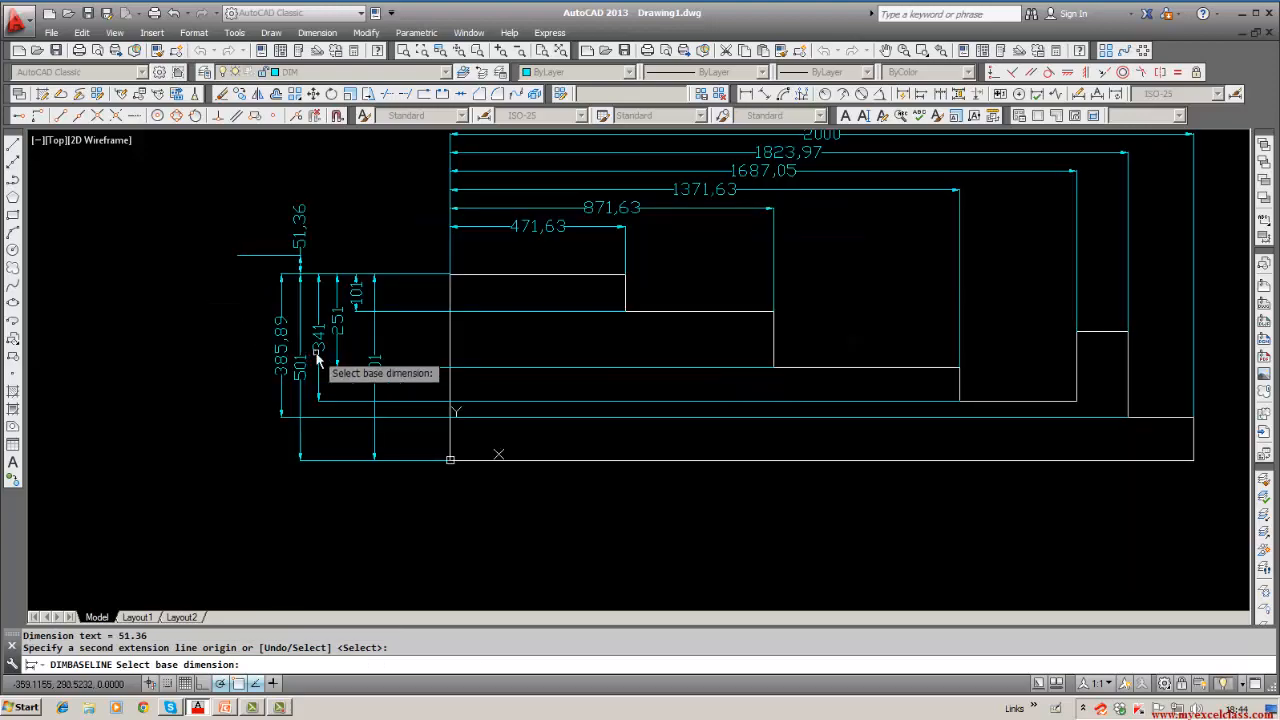
{"action": "left_click", "coordinate": [221, 94]}
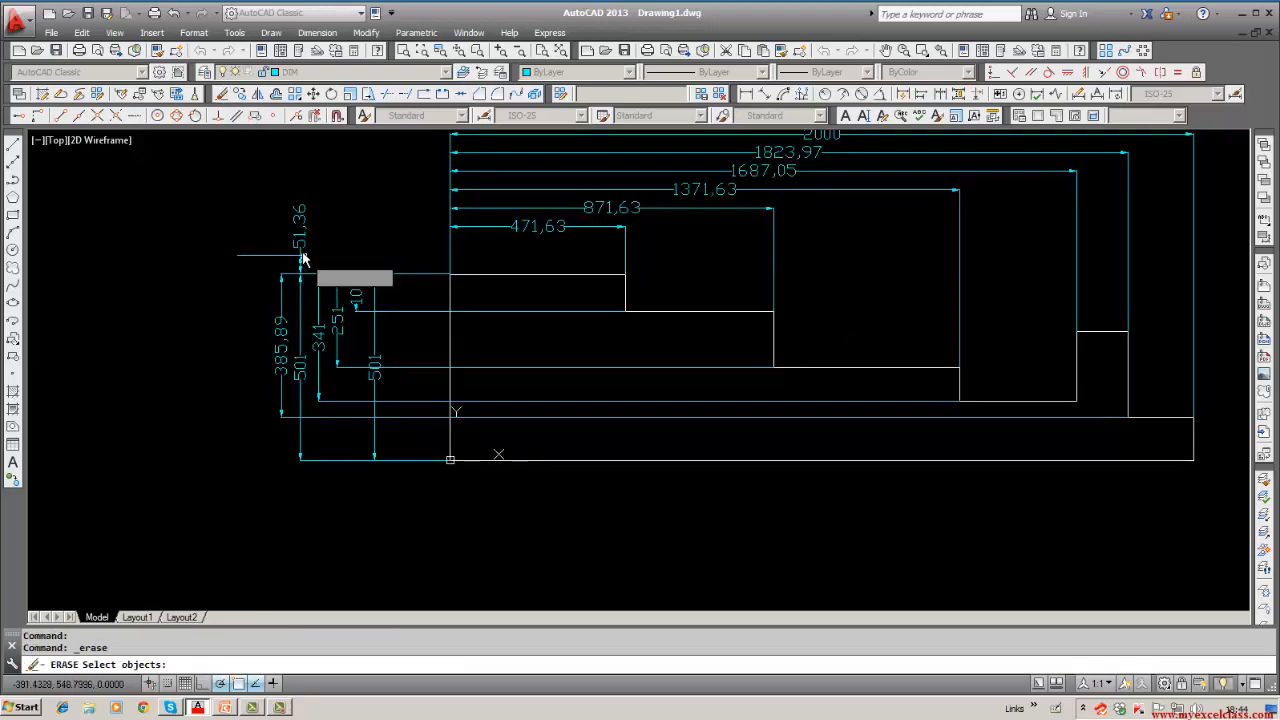
{"action": "left_click", "coordinate": [300, 247]}
{"action": "left_click", "coordinate": [185, 210]}
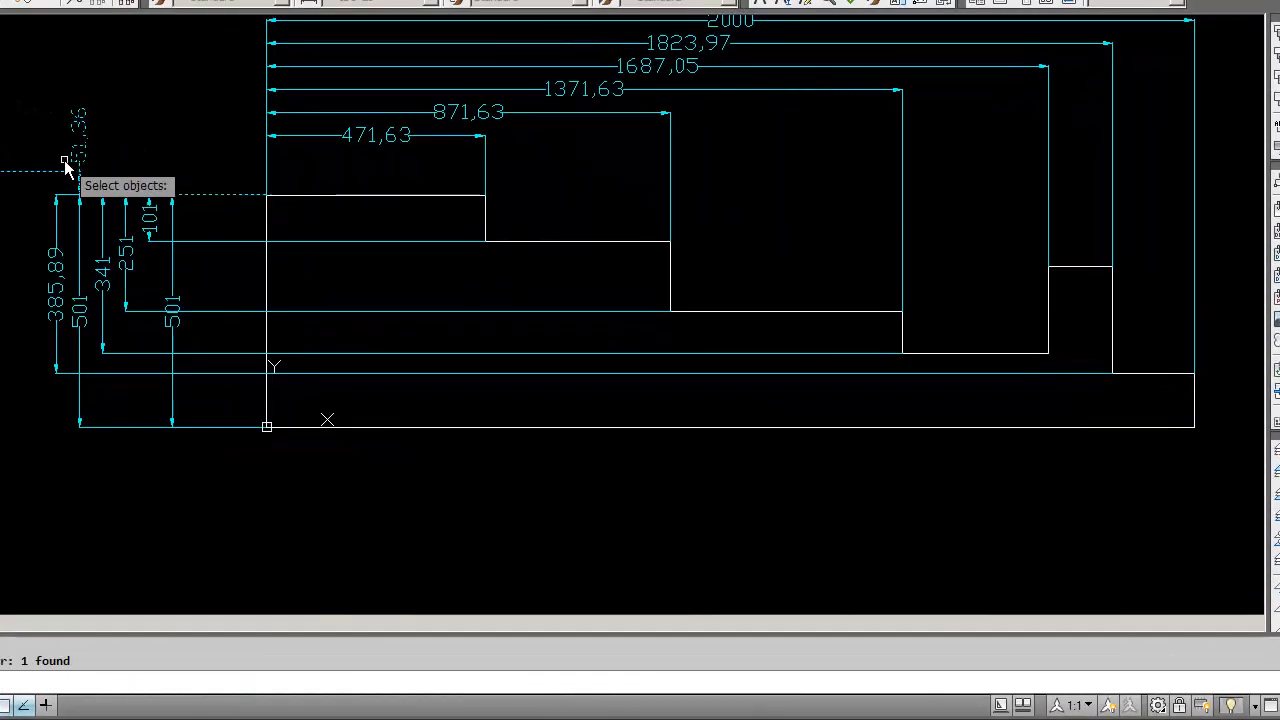
{"action": "key", "text": "Return"}
Step: Examine the horizontal and vertical baseline dimensions and their extension lines across the stepped profile
{"action": "scroll", "coordinate": [13, 345], "scroll_direction": "down", "scroll_amount": 2}
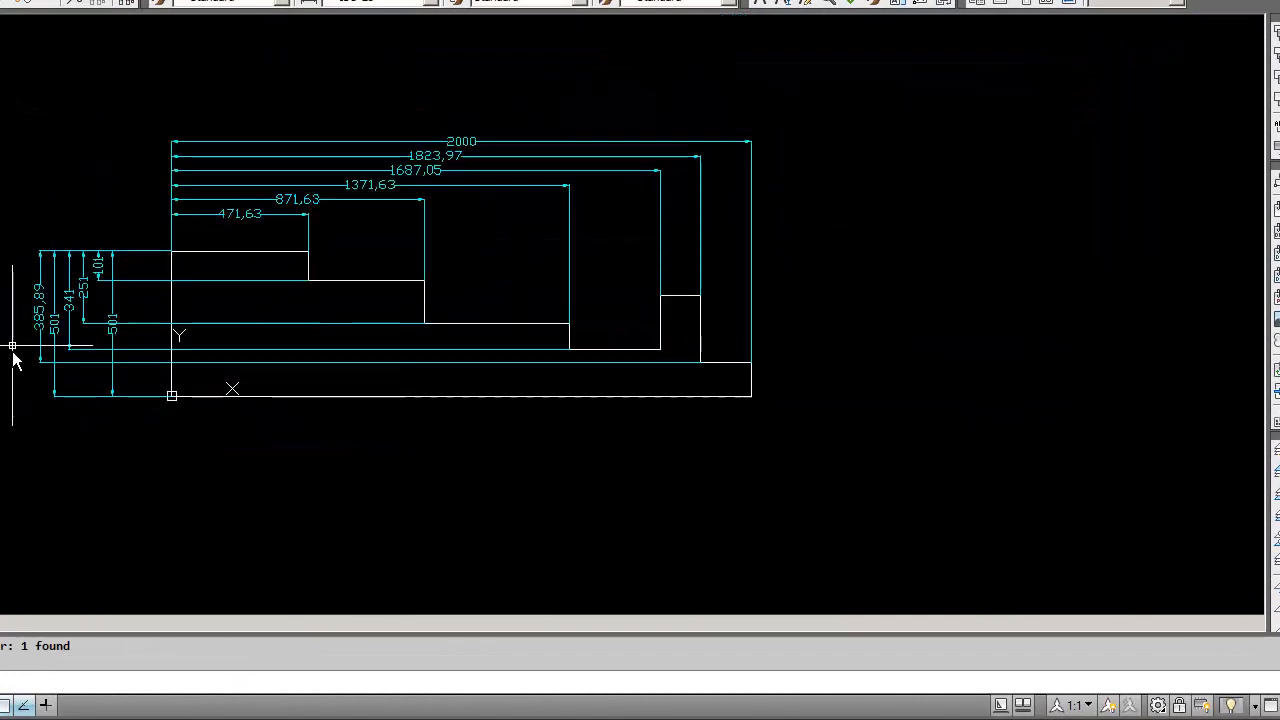
{"action": "middle_click_drag", "start_coordinate": [13, 375], "coordinate": [34, 400]}
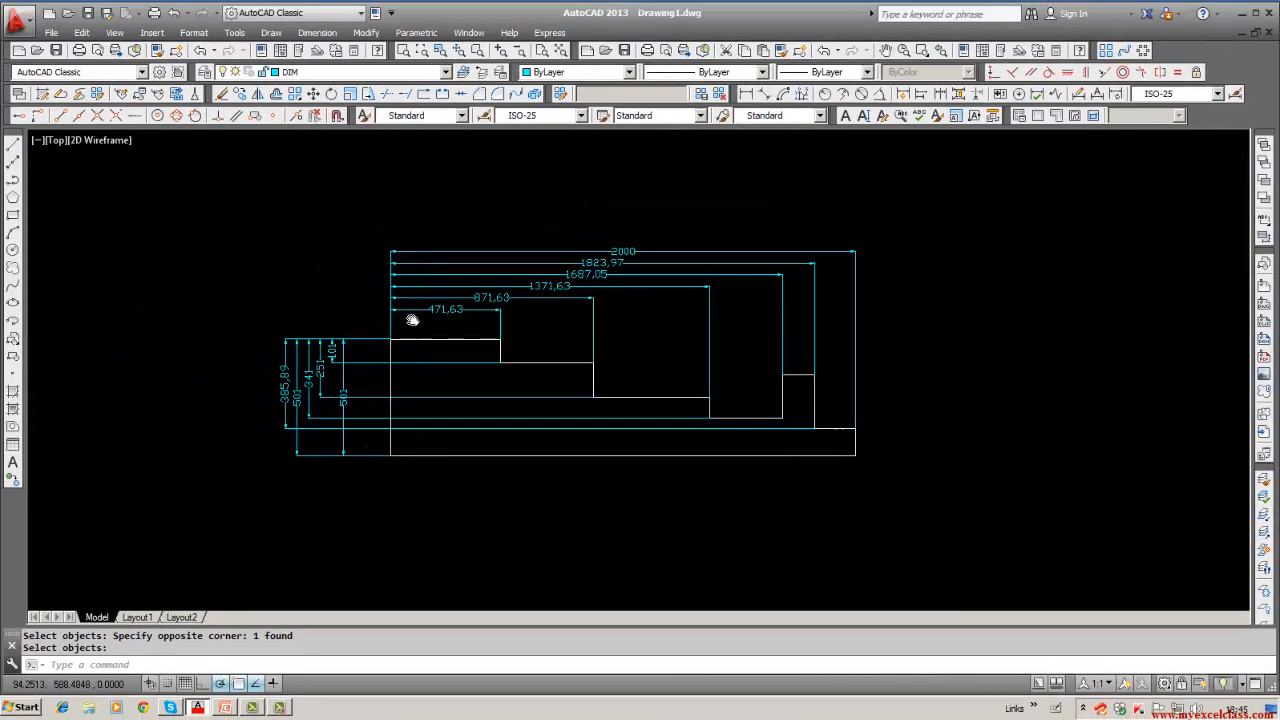
{"action": "scroll", "coordinate": [218, 246], "scroll_direction": "up", "scroll_amount": 4}
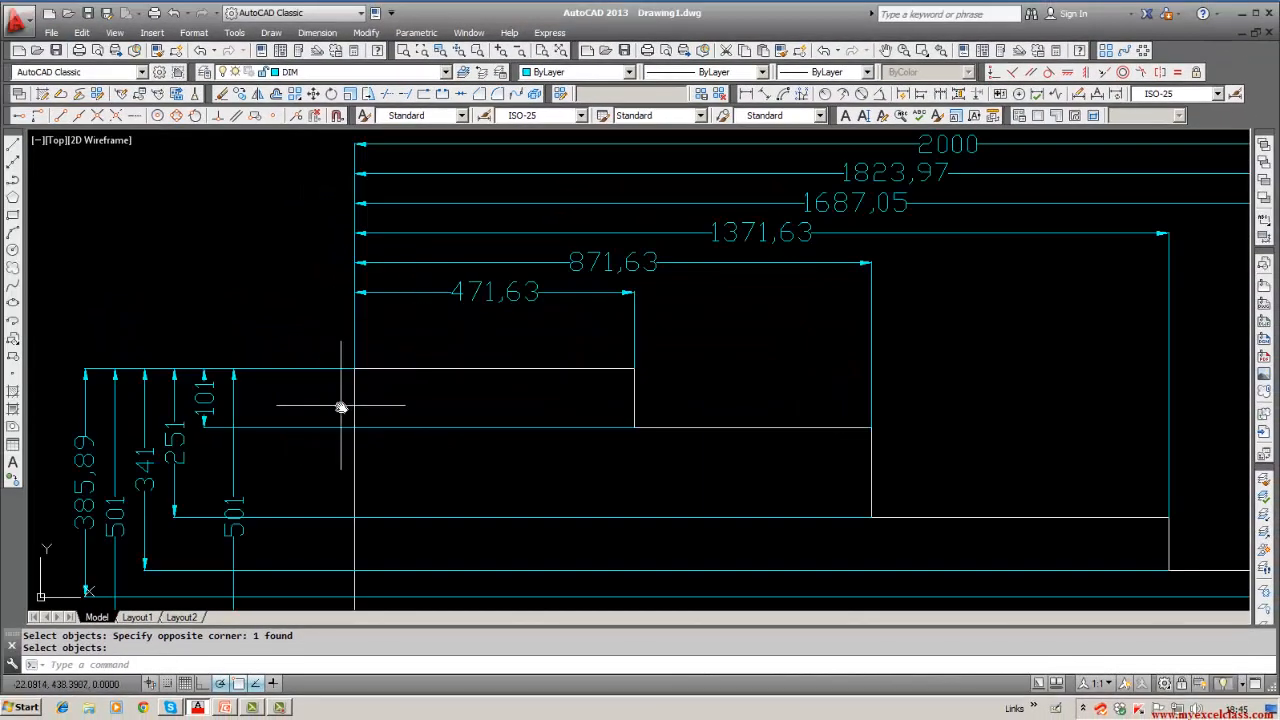
{"action": "mouse_move", "coordinate": [393, 298]}
{"action": "middle_mouse_down"}
{"action": "mouse_move", "coordinate": [414, 242]}
{"action": "mouse_move", "coordinate": [322, 378]}
{"action": "middle_mouse_up"}
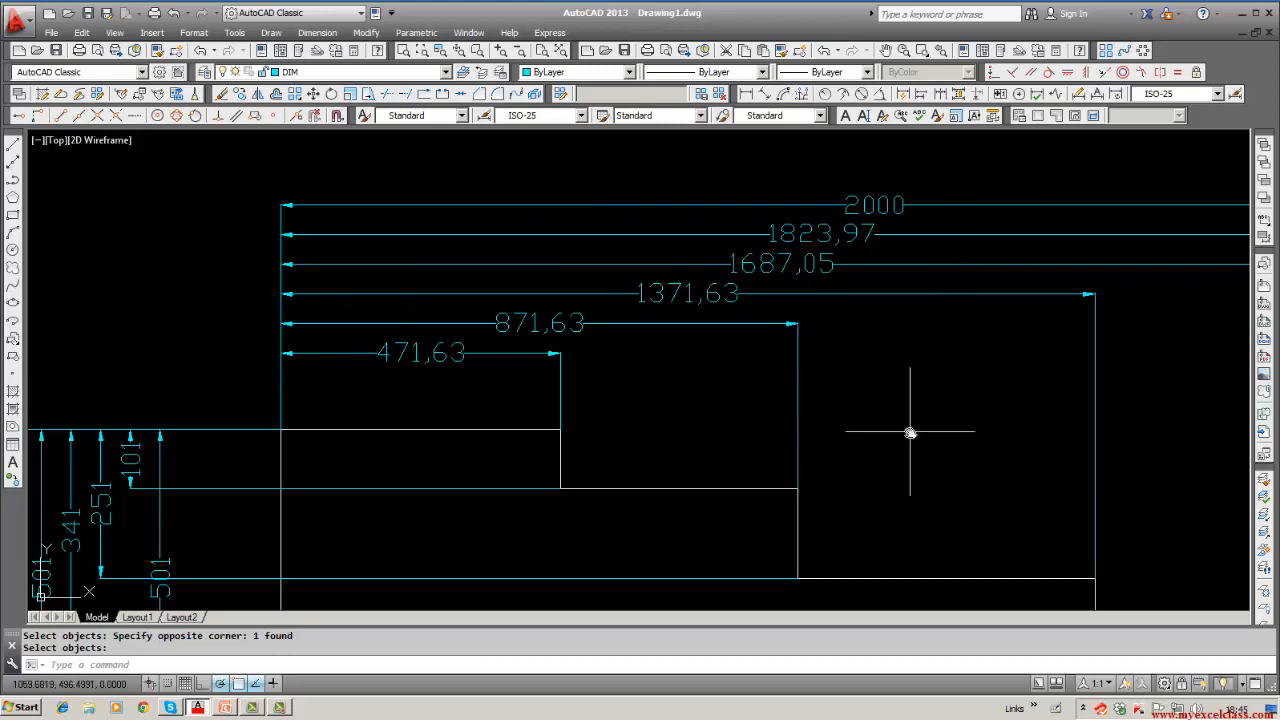
{"action": "scroll", "coordinate": [734, 480], "scroll_direction": "down", "scroll_amount": 3}
{"action": "scroll", "coordinate": [703, 380], "scroll_direction": "up", "scroll_amount": 1}
{"action": "scroll", "coordinate": [679, 466], "scroll_direction": "up", "scroll_amount": 5}
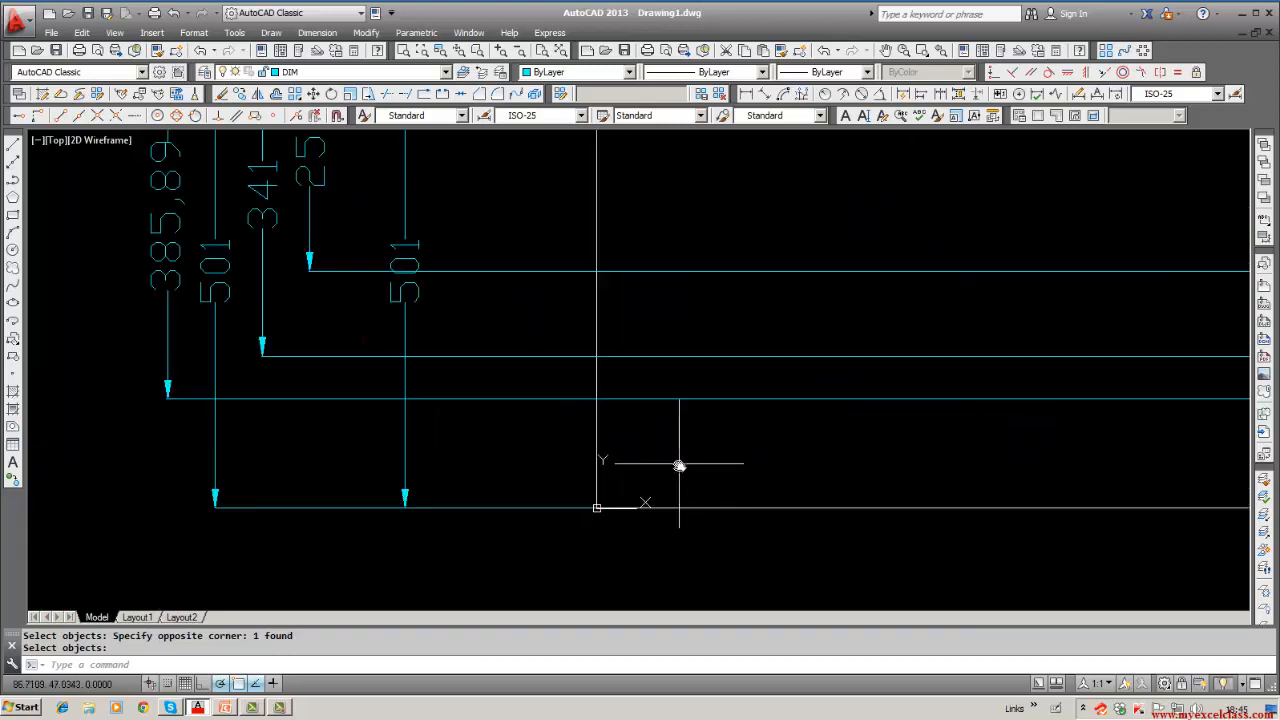
Step: Lock layer 0, which holds the stepped profile, while keeping DIM as the current layer
{"action": "scroll", "coordinate": [662, 479], "scroll_direction": "down", "scroll_amount": 3}
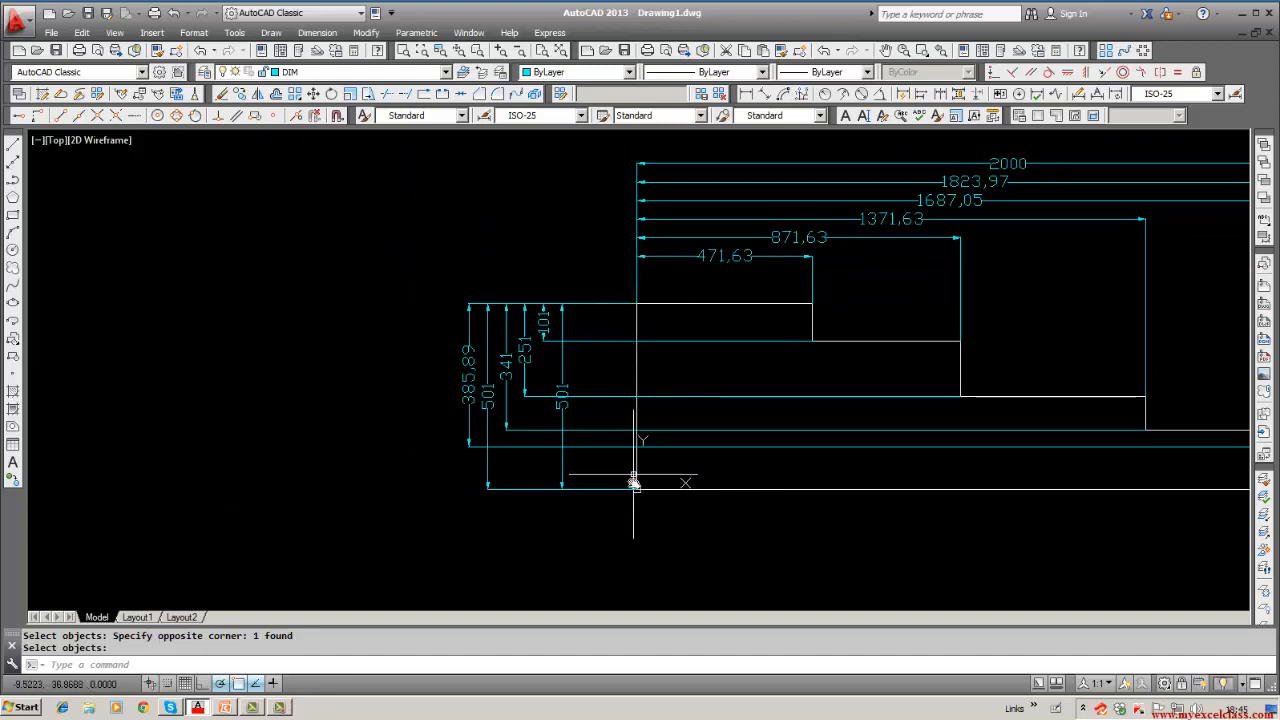
{"action": "middle_click_drag", "start_coordinate": [696, 519], "coordinate": [531, 529]}
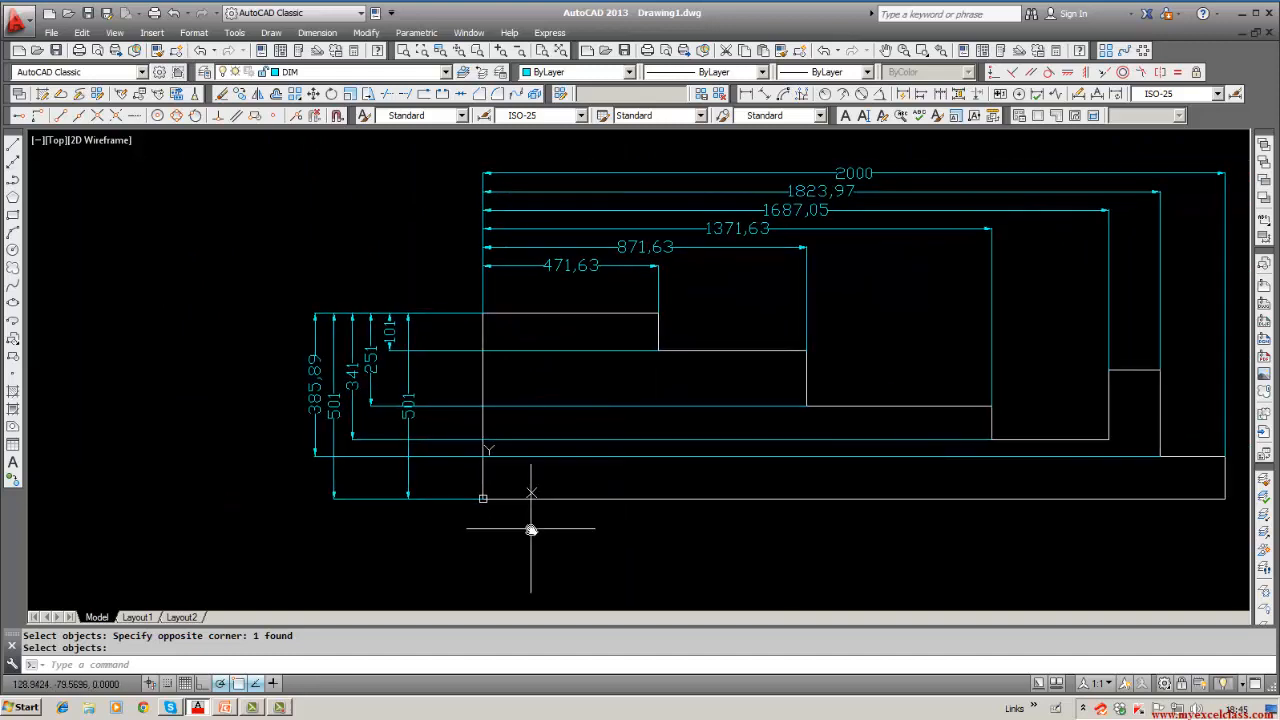
{"action": "scroll", "coordinate": [534, 534], "scroll_direction": "down", "scroll_amount": 2}
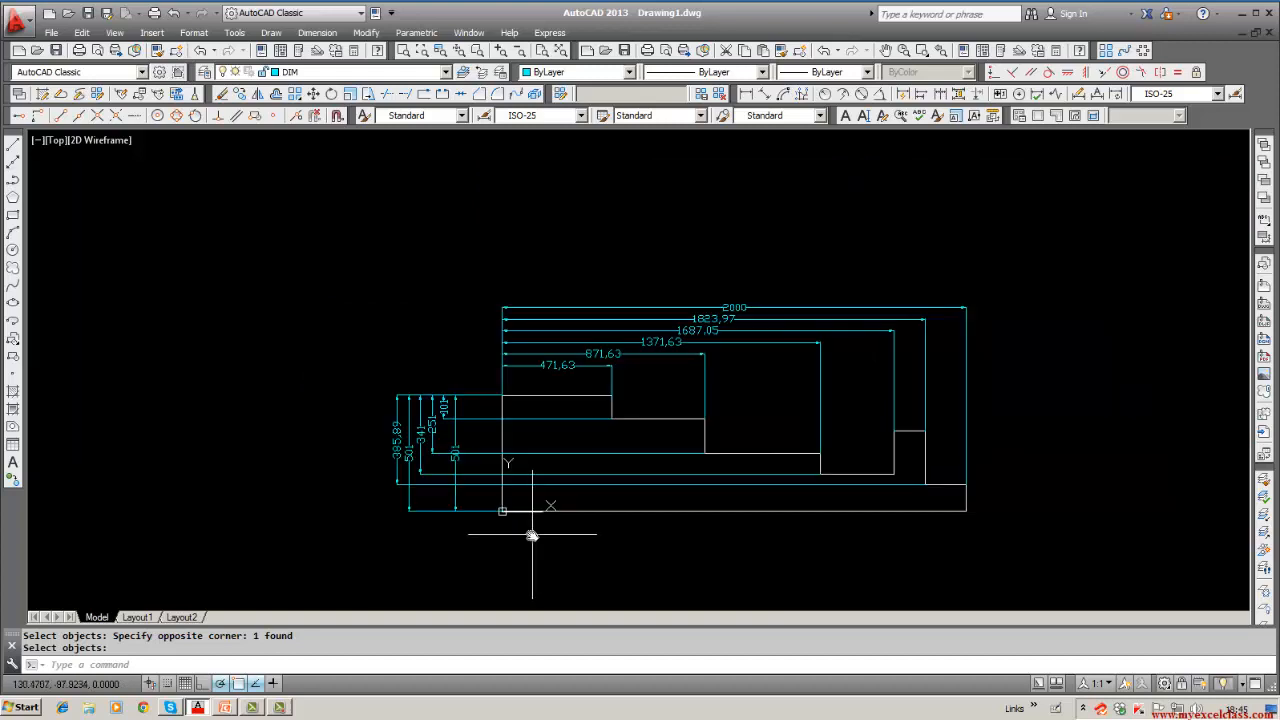
{"action": "left_click", "coordinate": [446, 73]}
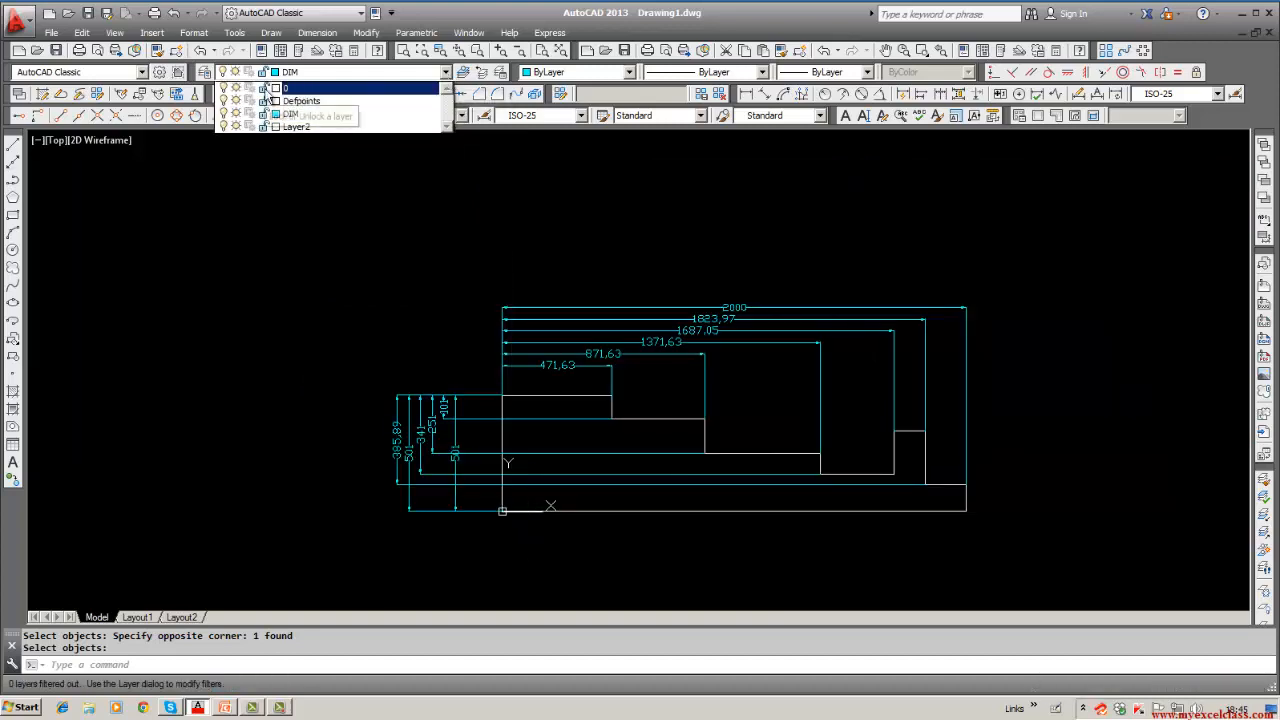
{"action": "left_click", "coordinate": [265, 88]}
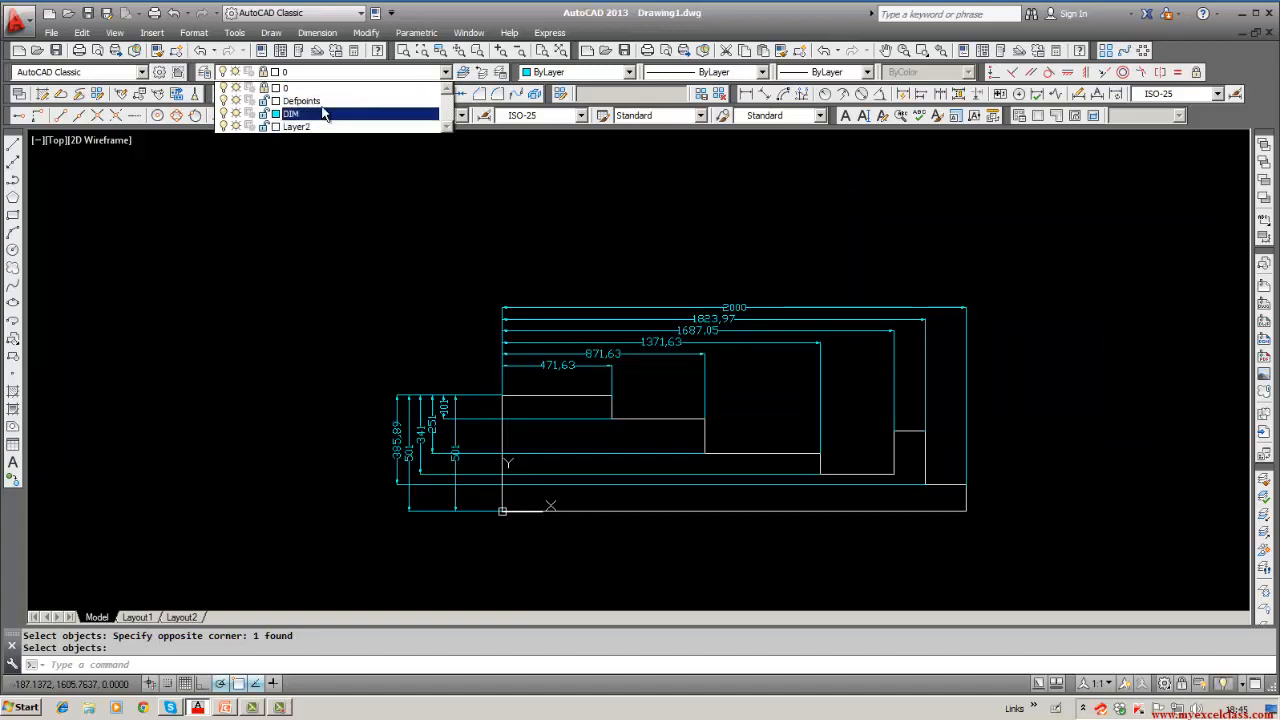
{"action": "left_click", "coordinate": [317, 256]}
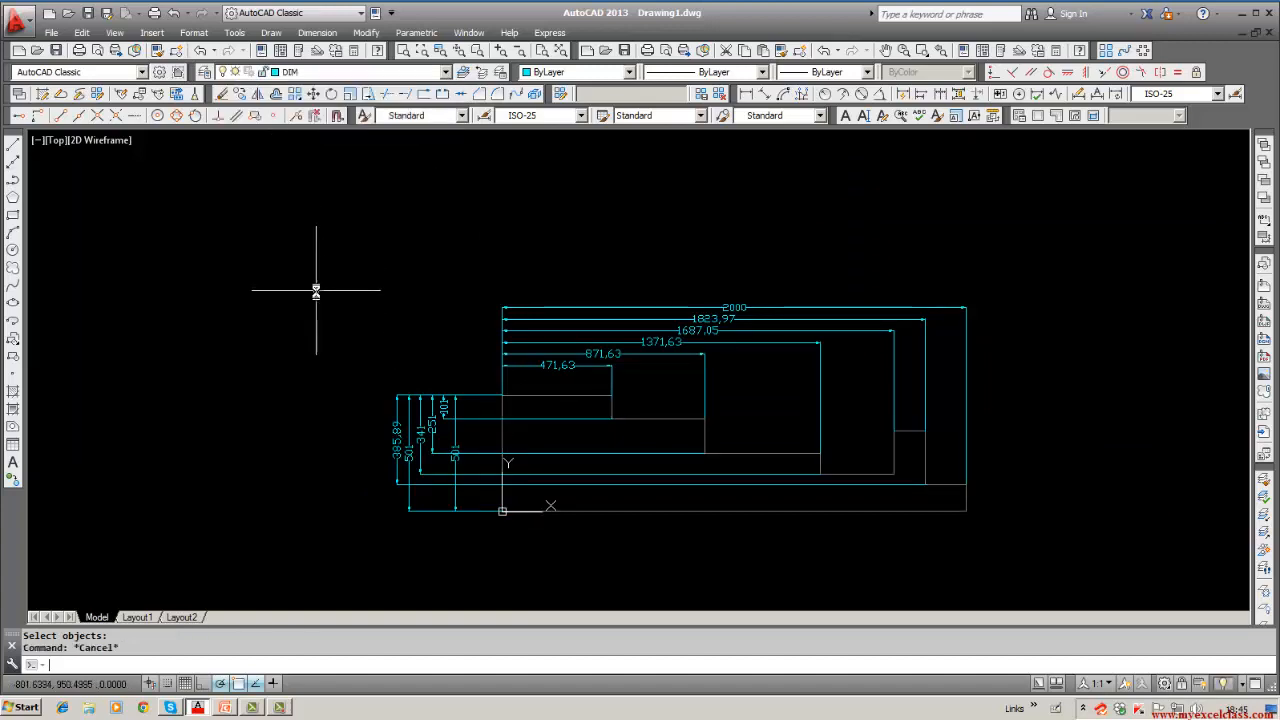
Step: Erase all horizontal and vertical dimensions around the profile using a window selection over the whole drawing
{"action": "left_click", "coordinate": [224, 96]}
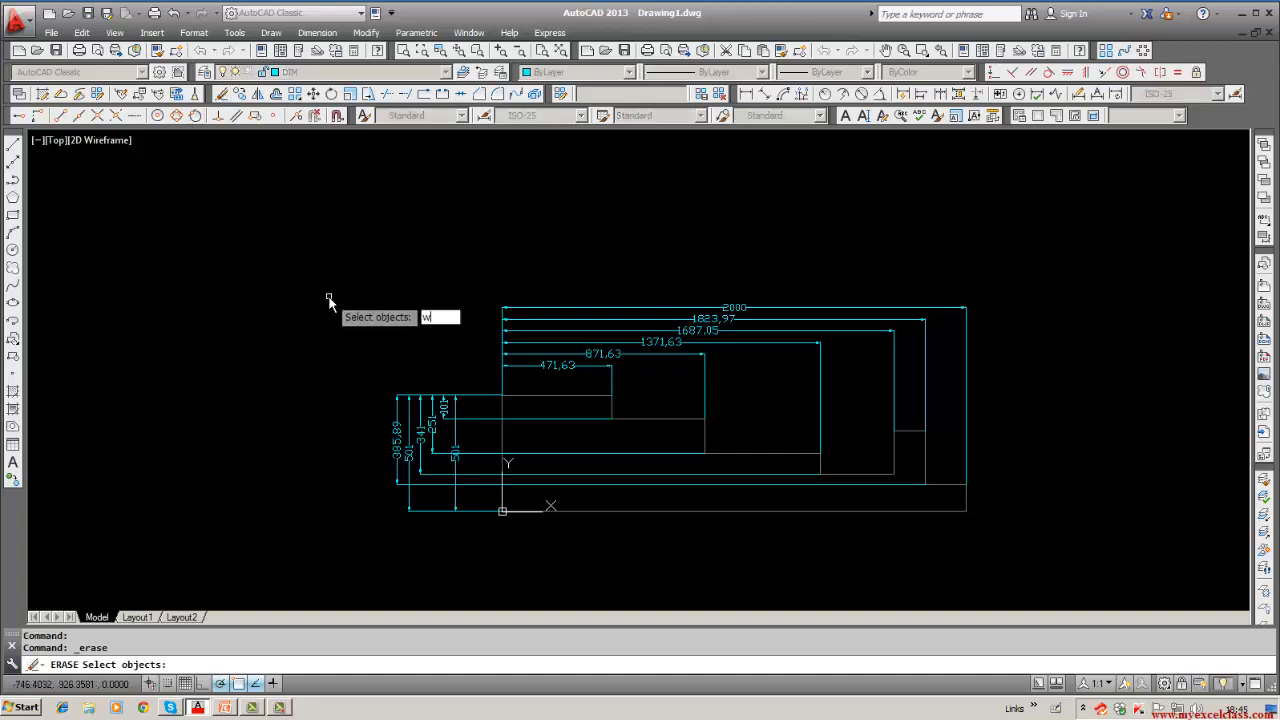
{"action": "type", "text": "w"}
{"action": "key", "text": "Return"}
{"action": "left_click", "coordinate": [329, 266]}
{"action": "left_click", "coordinate": [1014, 586]}
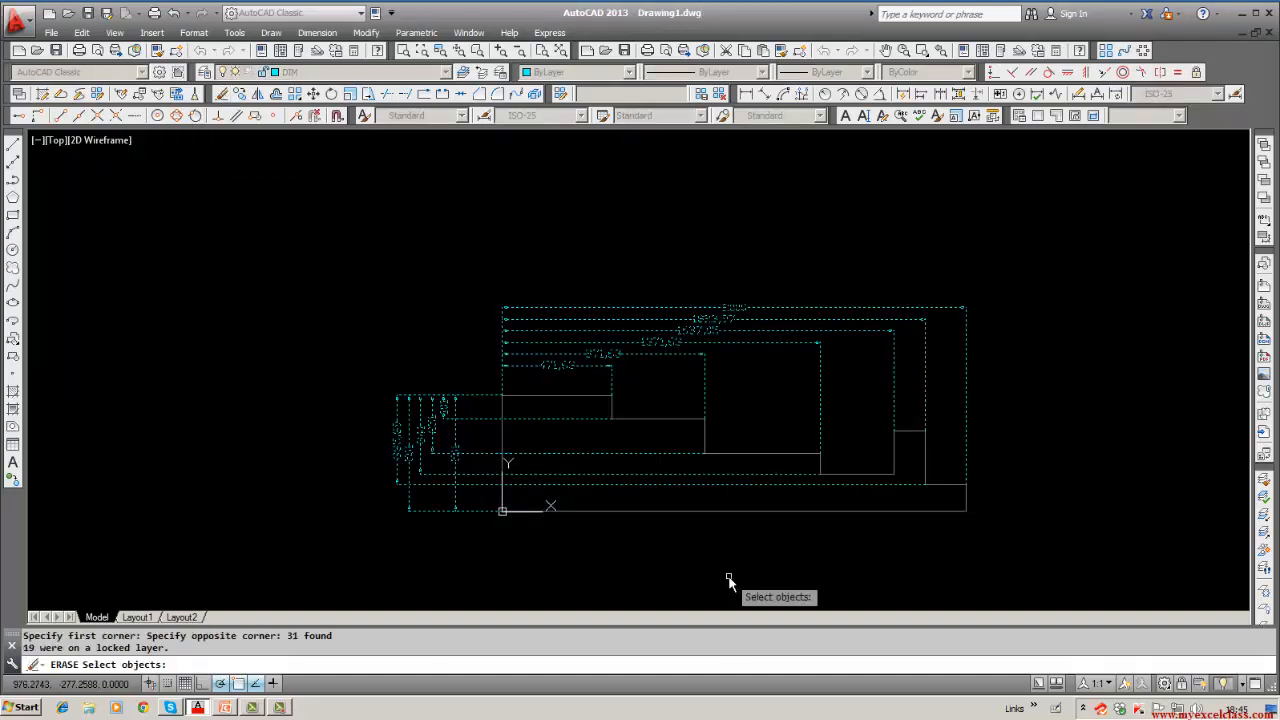
{"action": "key", "text": "Return"}
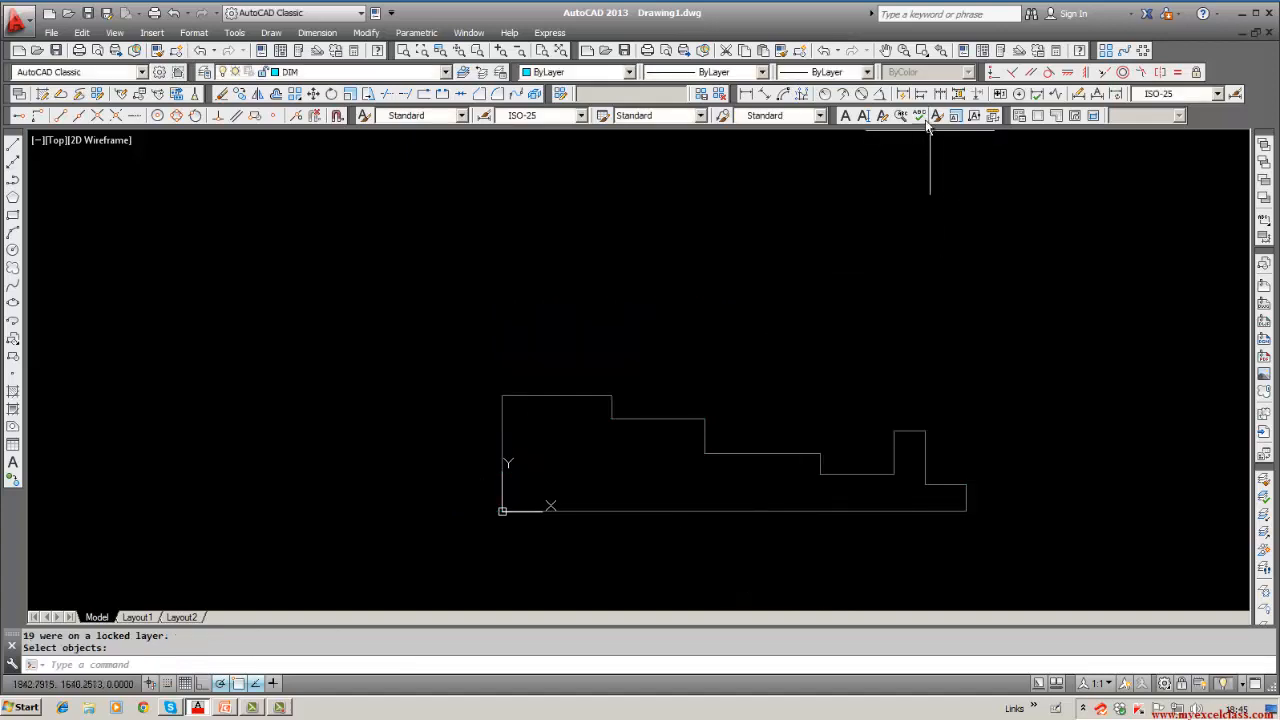
Step: Add a vertical linear dimension left of the profile, measuring from its bottom-left corner up to its top-left corner
{"action": "left_click", "coordinate": [903, 95]}
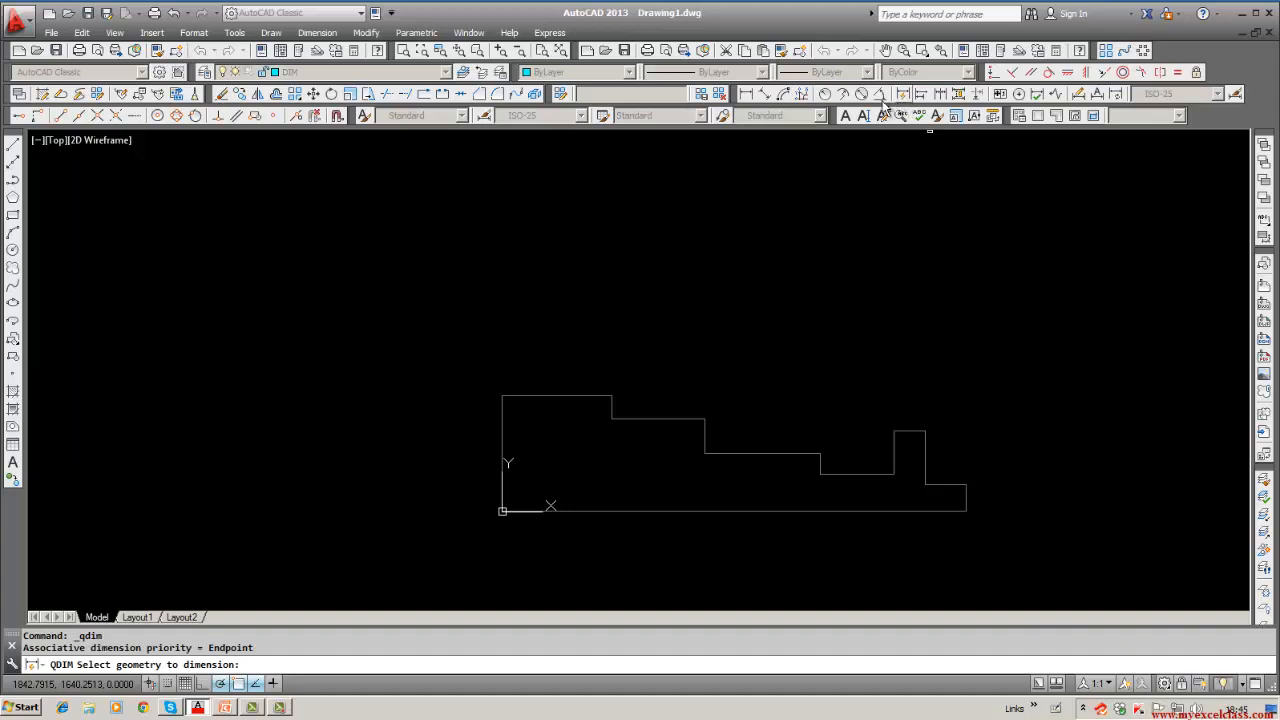
{"action": "left_click", "coordinate": [746, 93]}
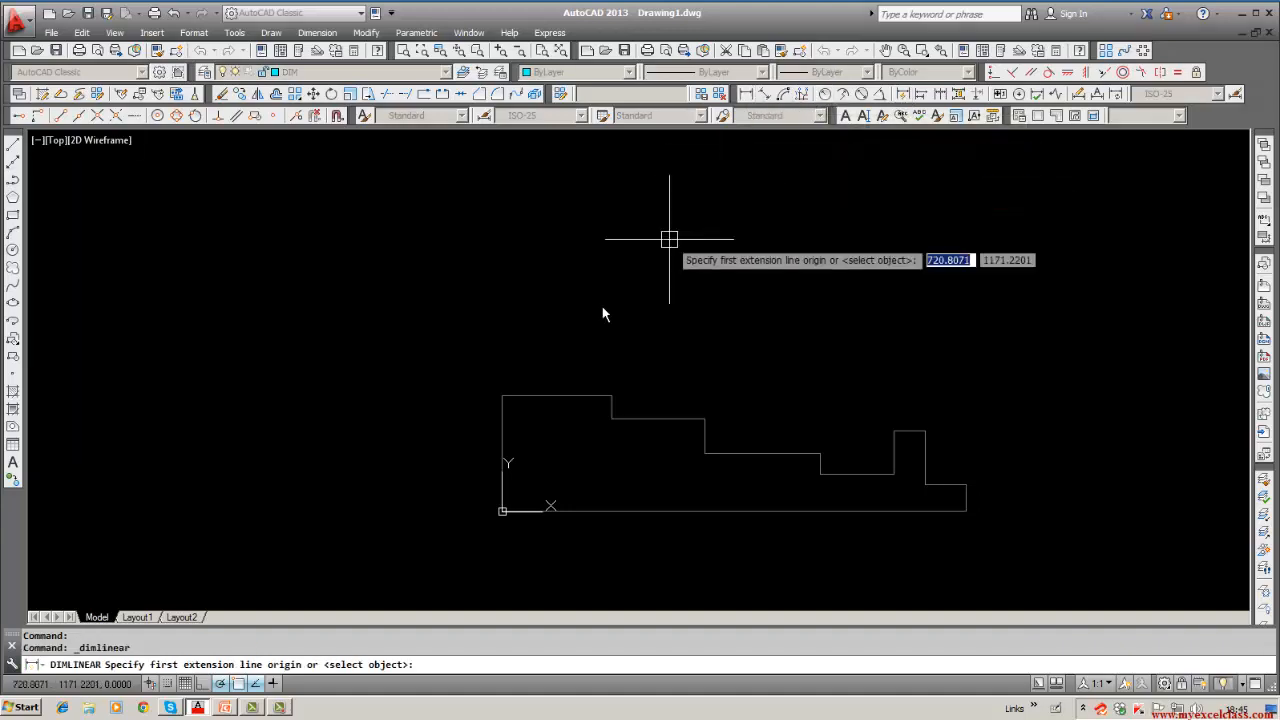
{"action": "left_click", "coordinate": [502, 512]}
{"action": "left_click", "coordinate": [502, 397]}
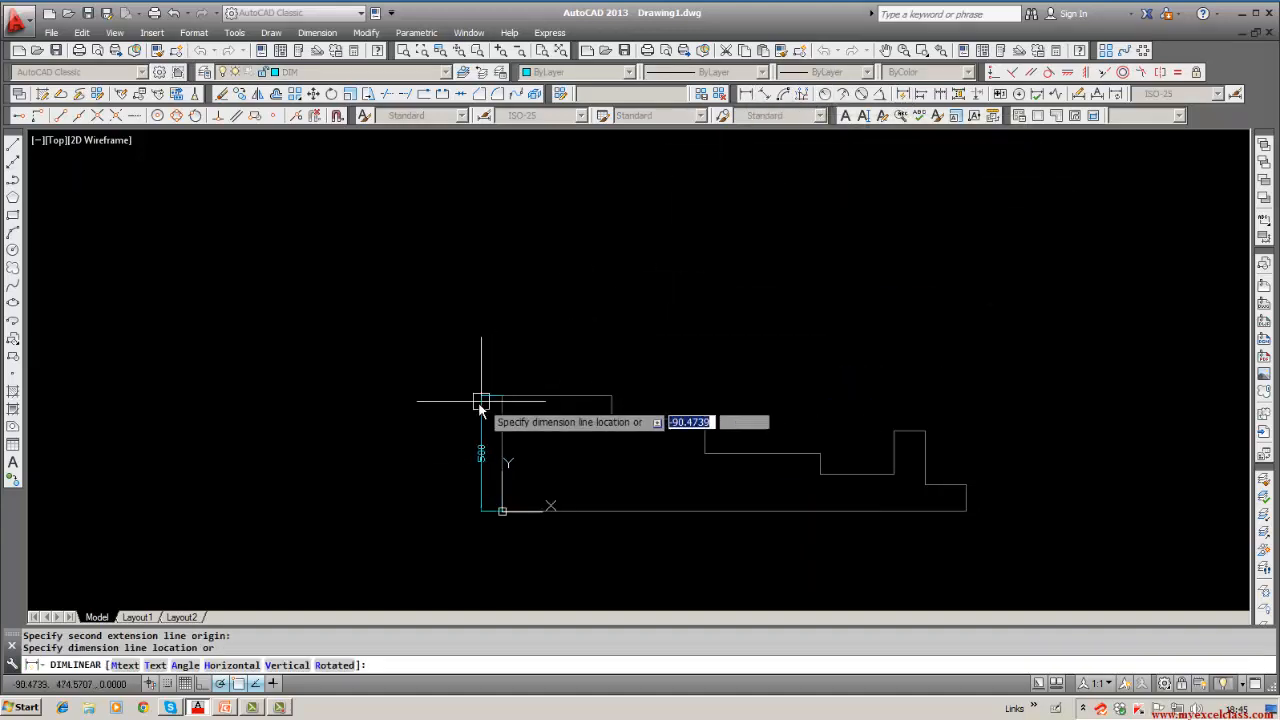
{"action": "left_click", "coordinate": [446, 416]}
{"action": "middle_click_drag", "start_coordinate": [484, 524], "coordinate": [482, 446]}
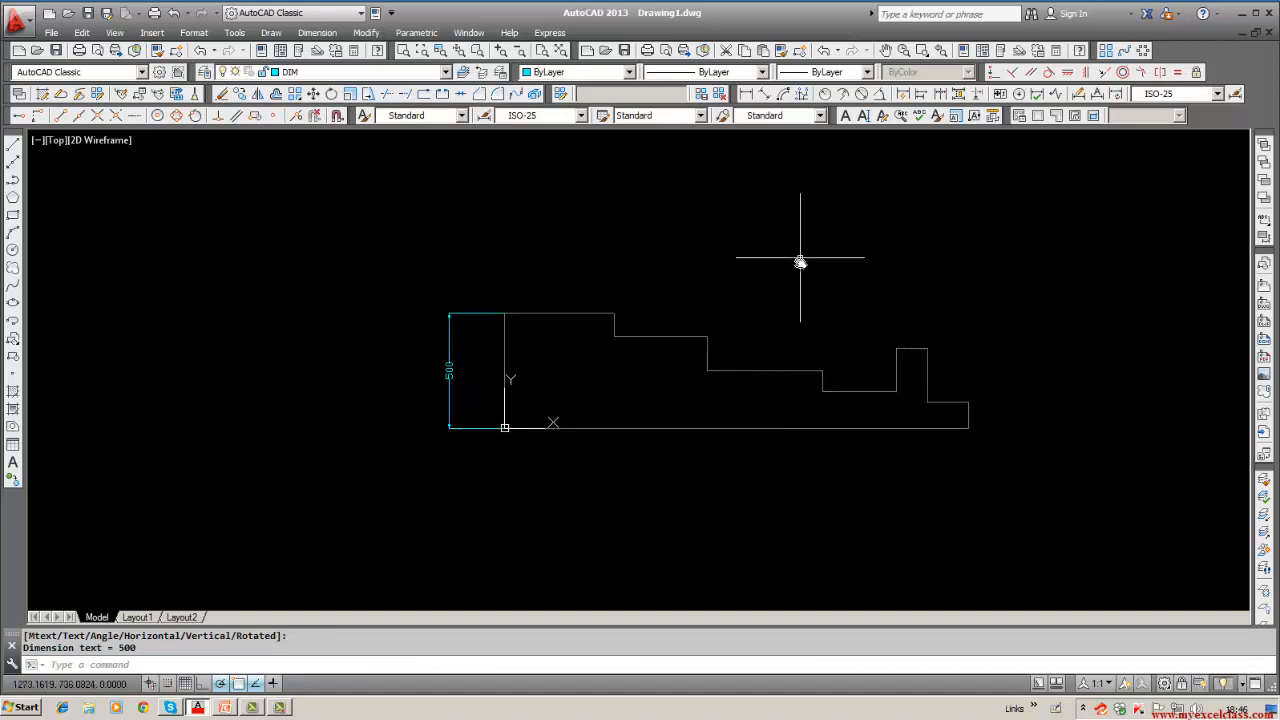
Step: Stack vertical baseline dimensions from the bottom-left corner to the step corners, the raised block's top and the inner corner of the lowest ledge
{"action": "left_click", "coordinate": [919, 94]}
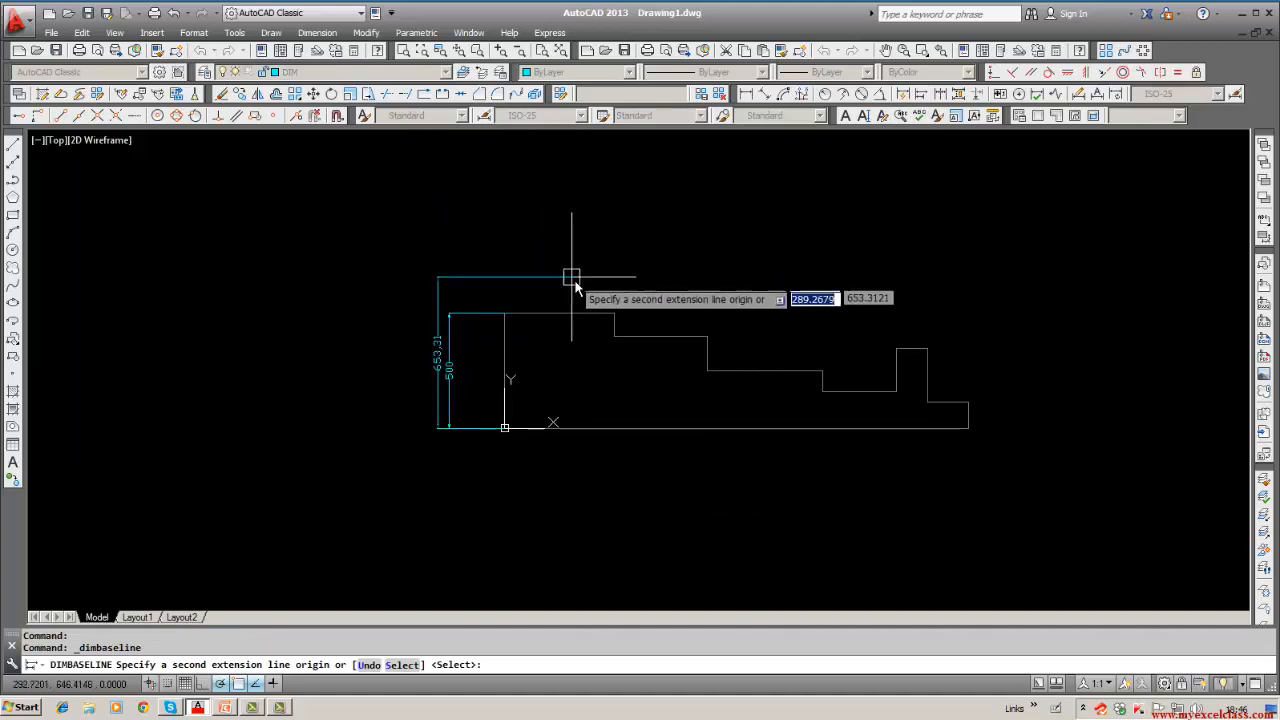
{"action": "left_click", "coordinate": [614, 340]}
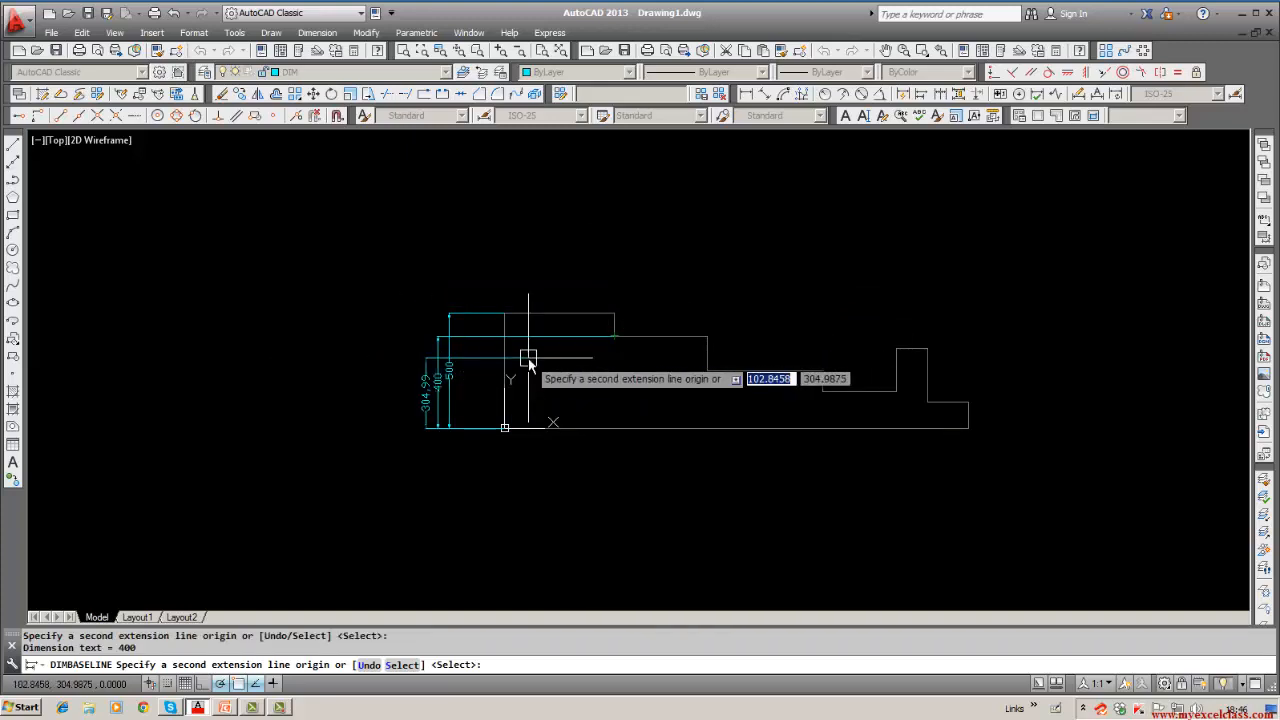
{"action": "left_click", "coordinate": [922, 97]}
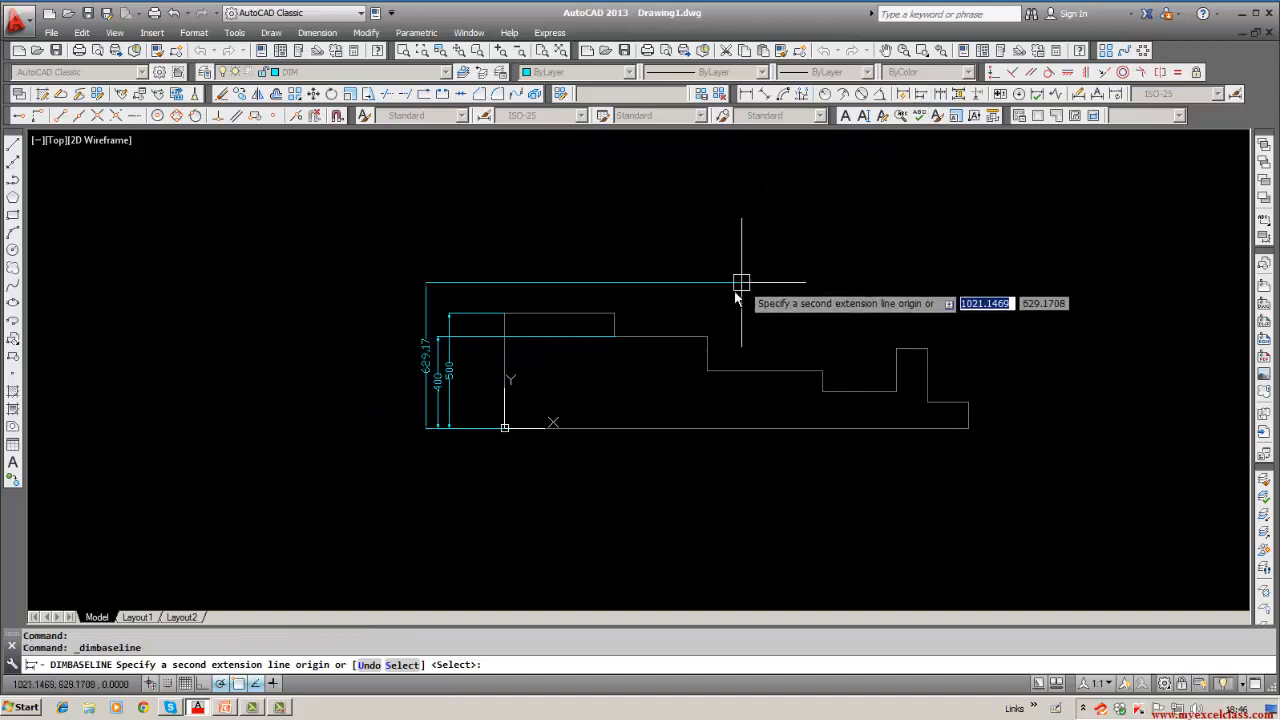
{"action": "left_click", "coordinate": [709, 338]}
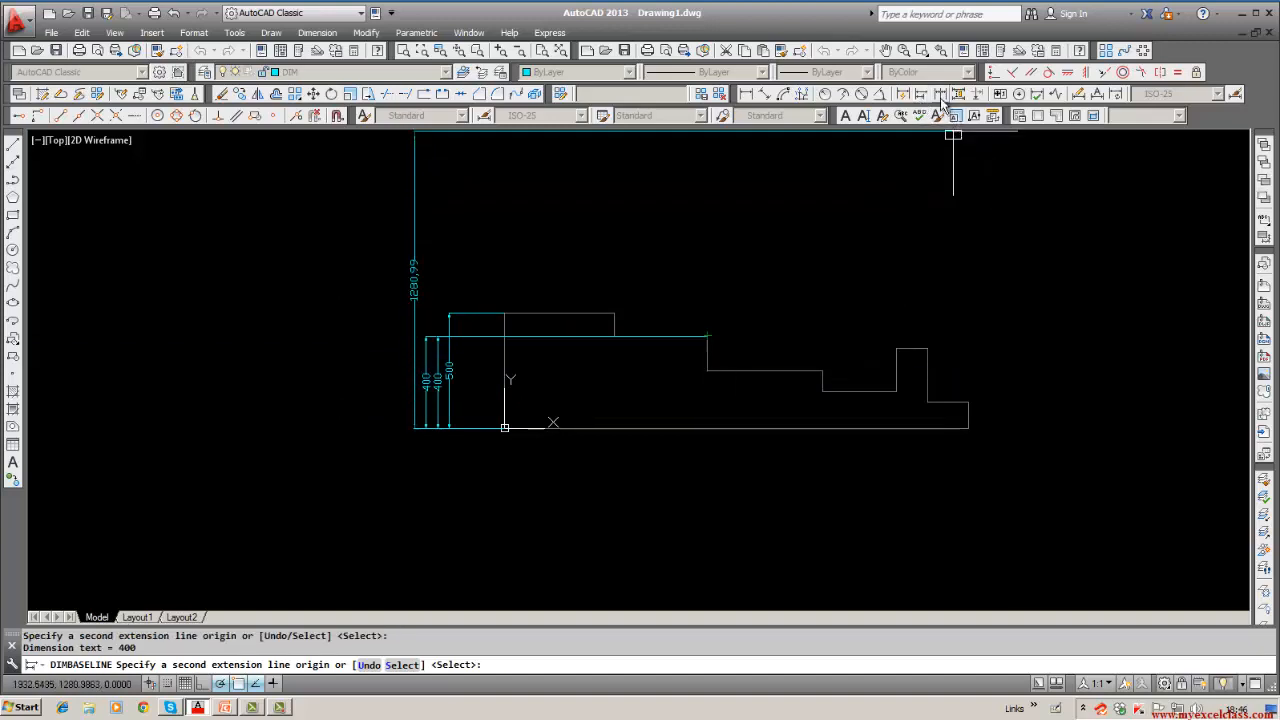
{"action": "left_click", "coordinate": [822, 371]}
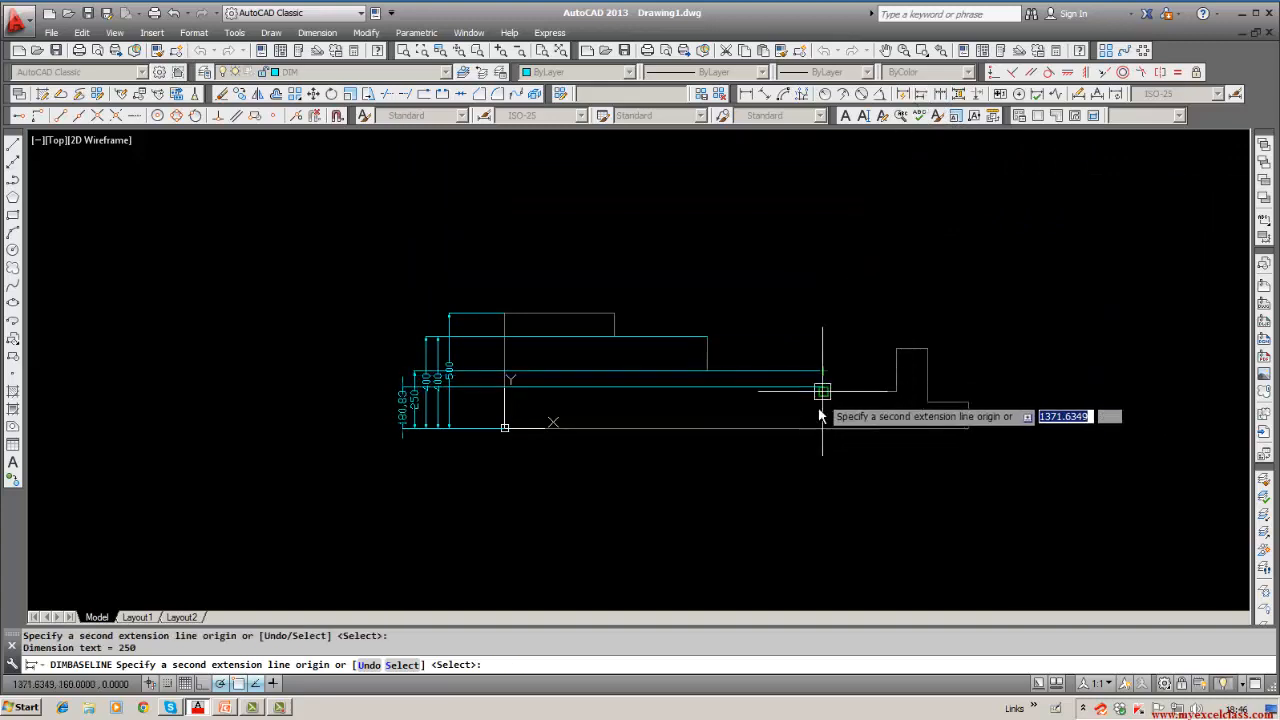
{"action": "left_click", "coordinate": [896, 348]}
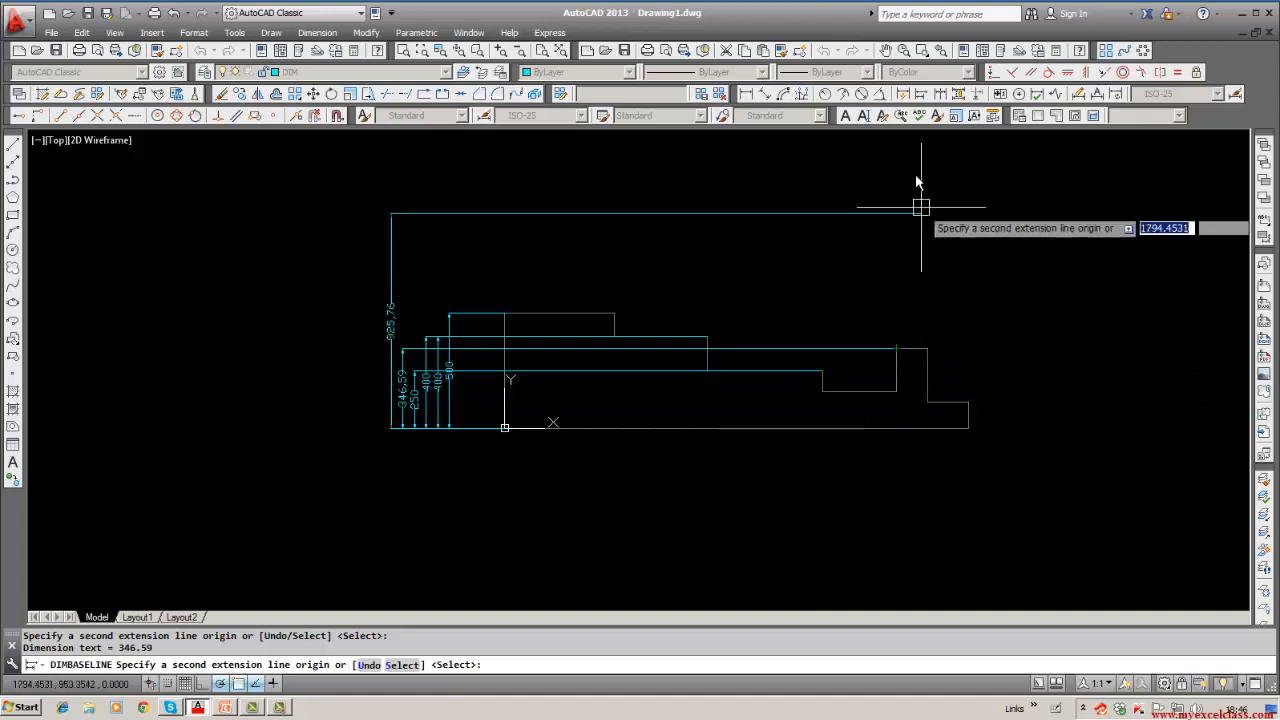
{"action": "left_click", "coordinate": [927, 402]}
Step: Add another vertical baseline dimension from the profile's bottom edge to the outer top corner of the lowest ledge
{"action": "left_click", "coordinate": [921, 93]}
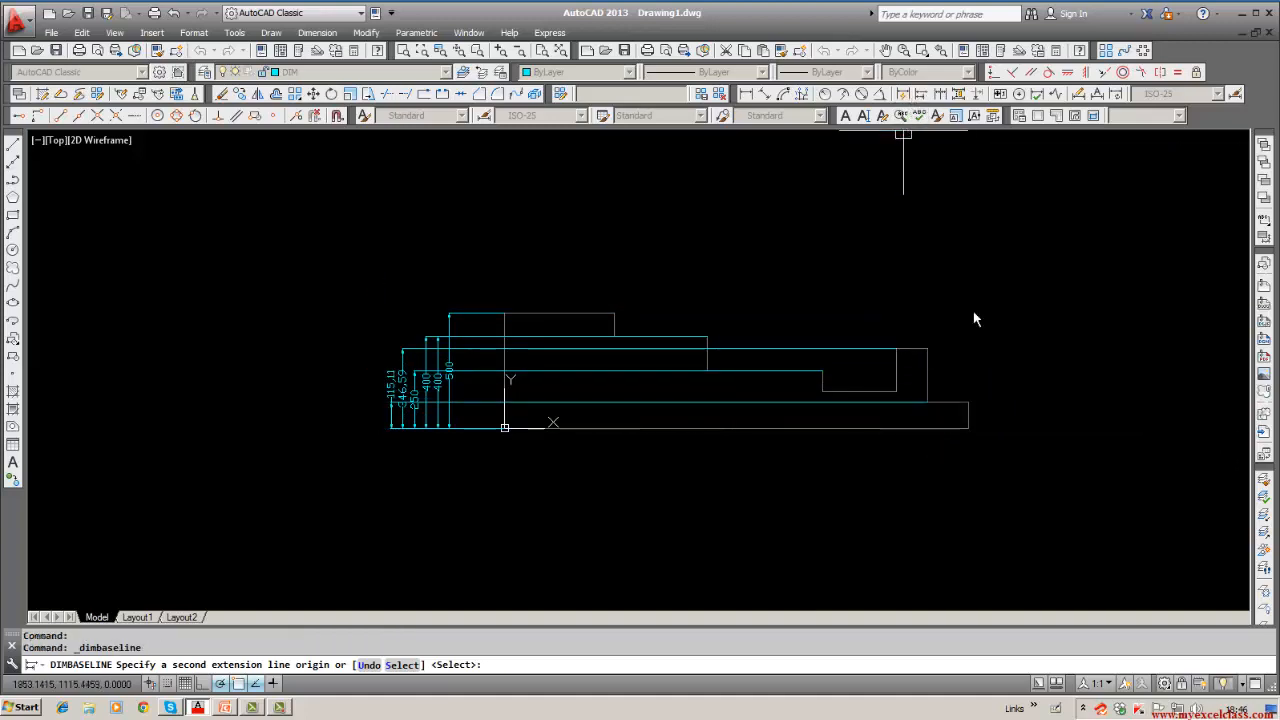
{"action": "left_click", "coordinate": [969, 403]}
{"action": "key", "text": "Return"}
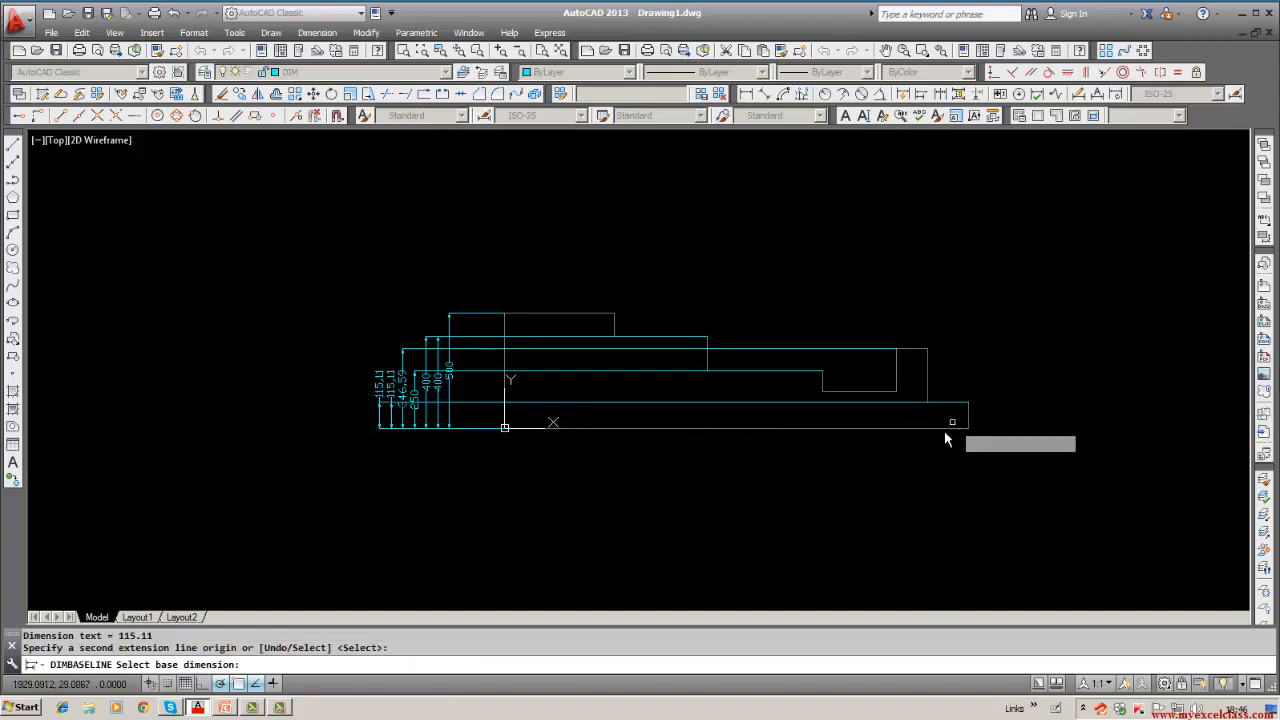
{"action": "left_click", "coordinate": [922, 94]}
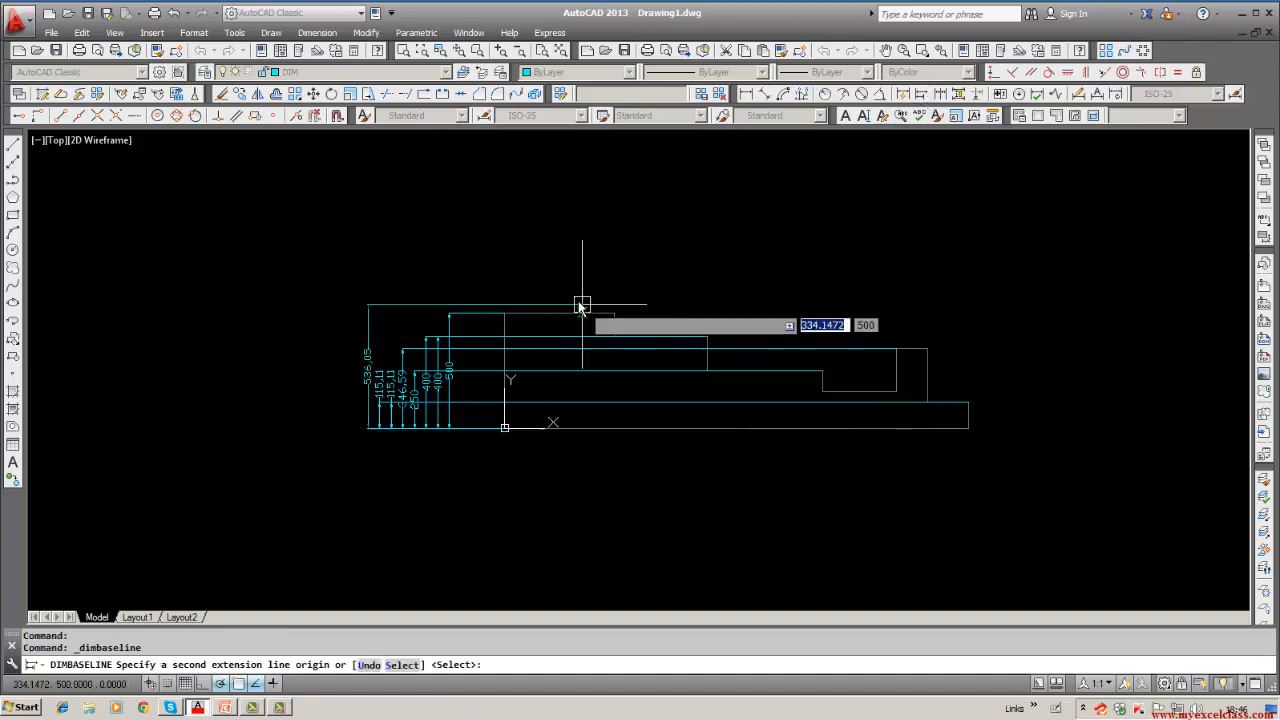
{"action": "key", "text": "Escape"}
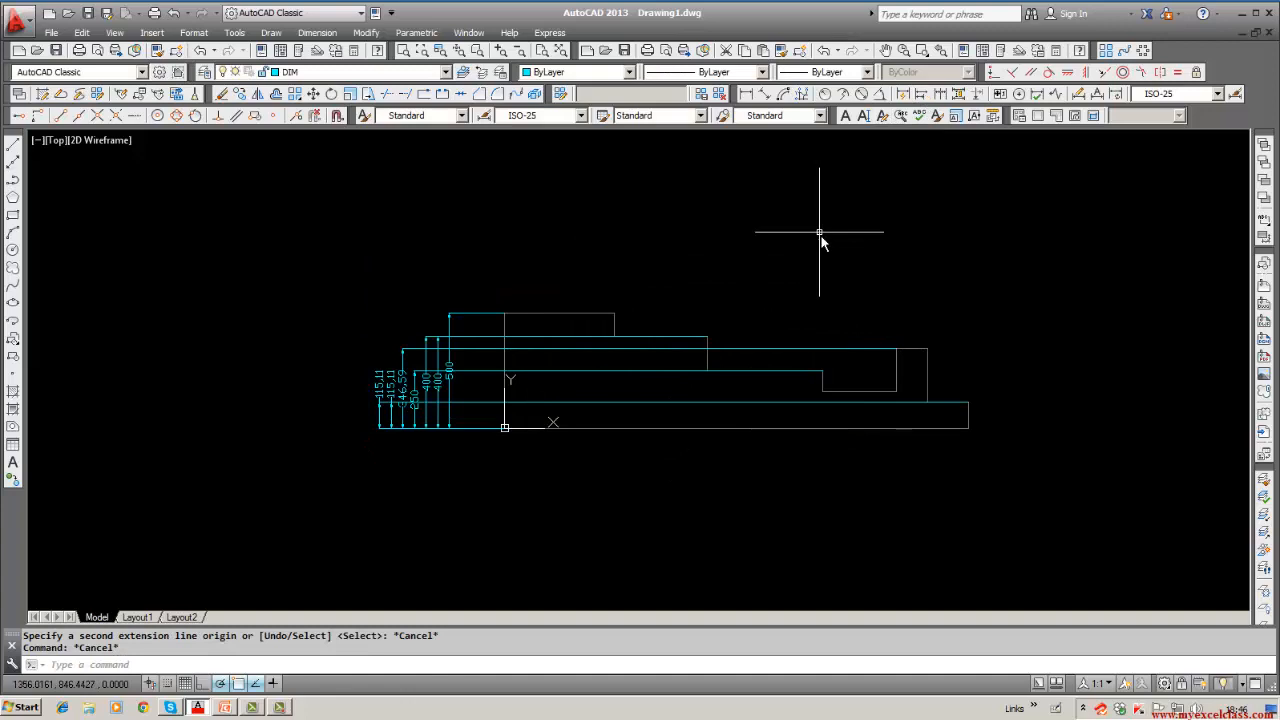
Step: Add a vertical baseline dimension from the bottom edge to the right end of the profile's highest edge
{"action": "left_click", "coordinate": [921, 96]}
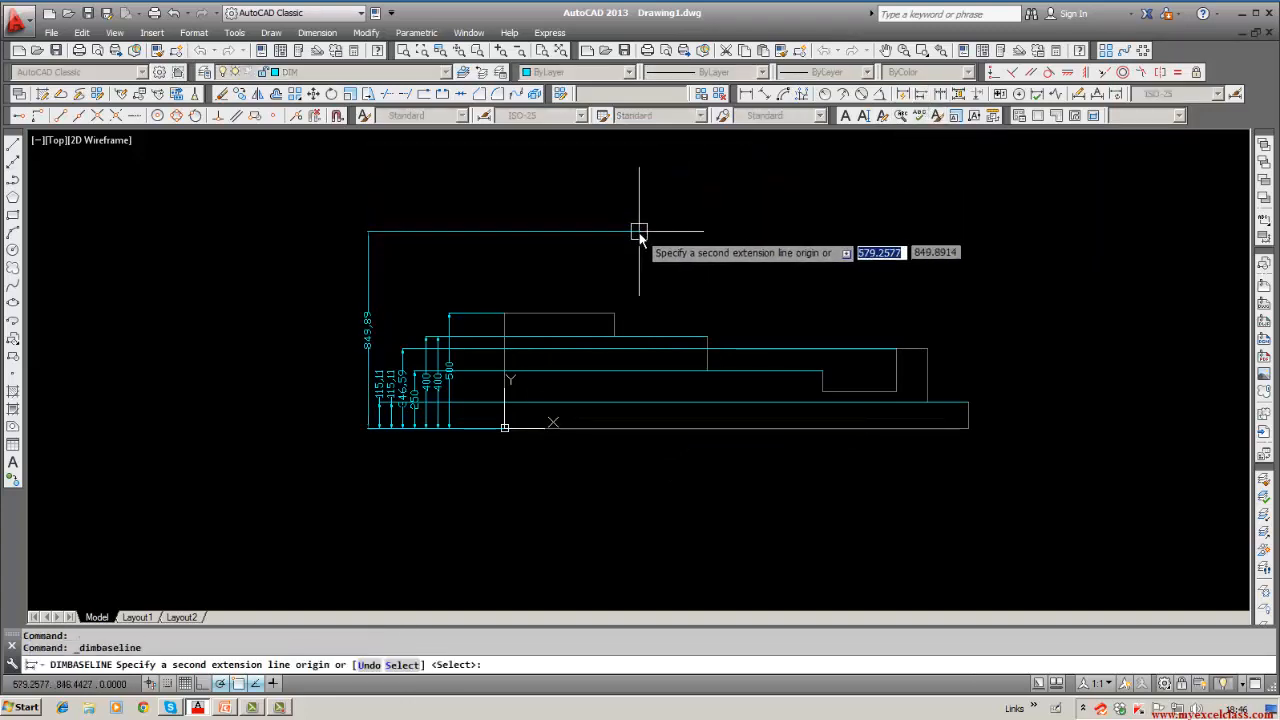
{"action": "left_click", "coordinate": [614, 316]}
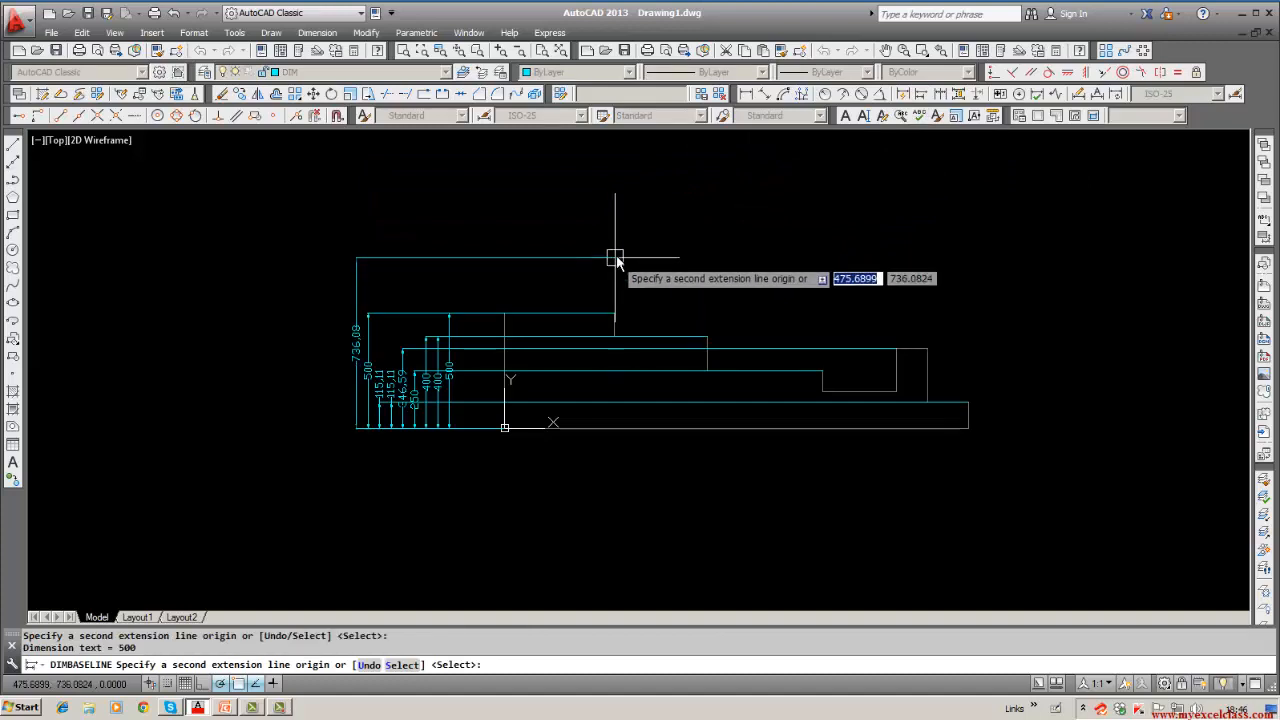
{"action": "key", "text": "Escape"}
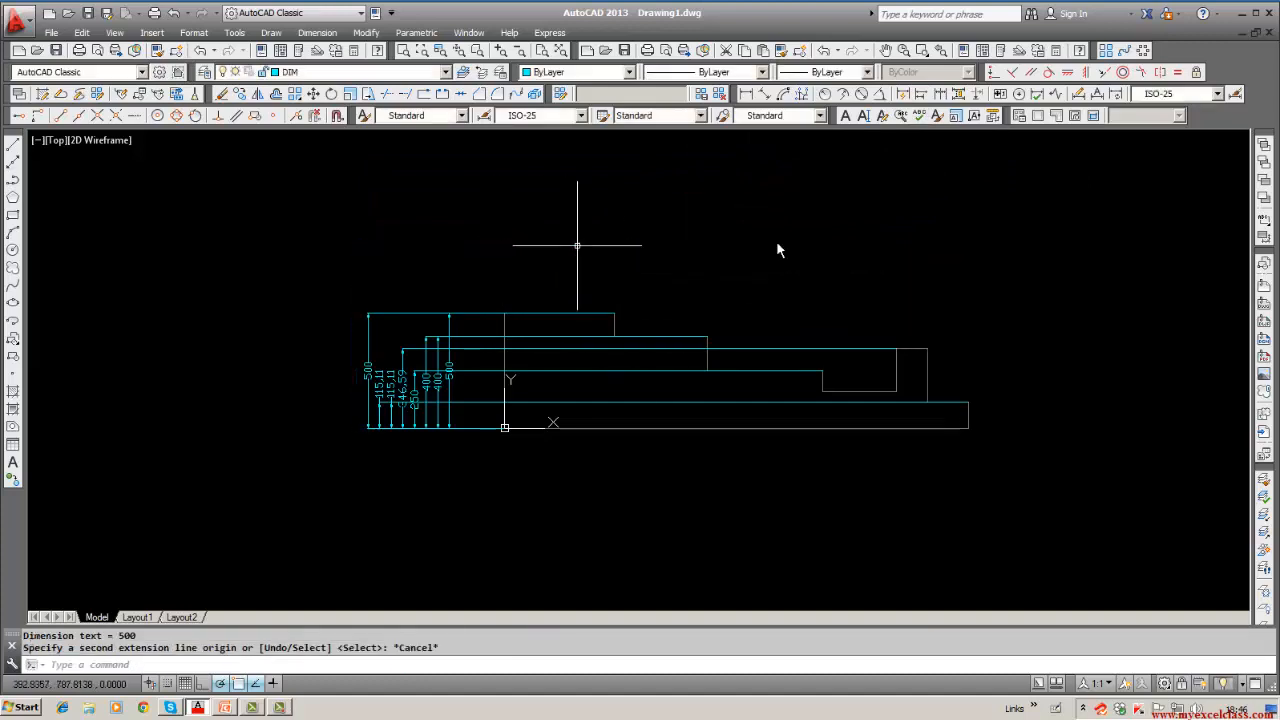
{"action": "left_click", "coordinate": [921, 95]}
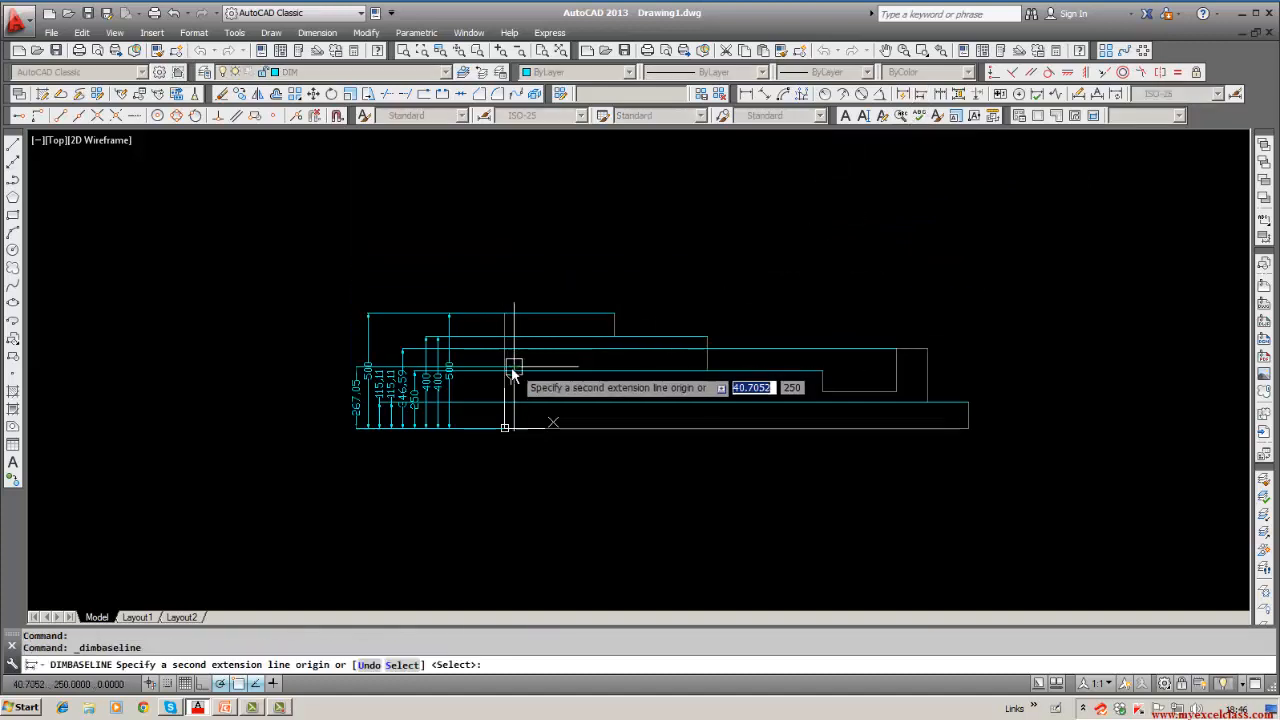
{"action": "key", "text": "Escape"}
{"action": "key", "text": "Escape"}
{"action": "key", "text": "Escape"}
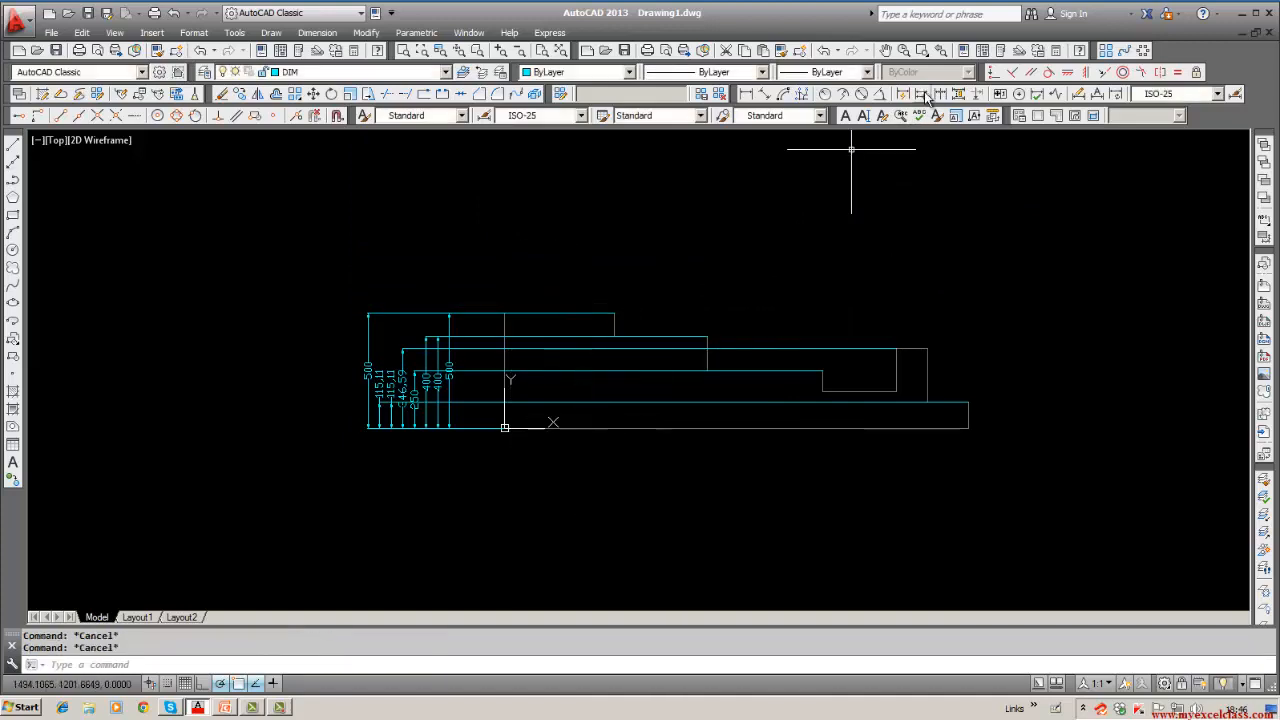
Step: Add a vertical baseline dimension from the bottom-left origin to the profile's bottom-right corner and end the baseline command
{"action": "left_click", "coordinate": [922, 96]}
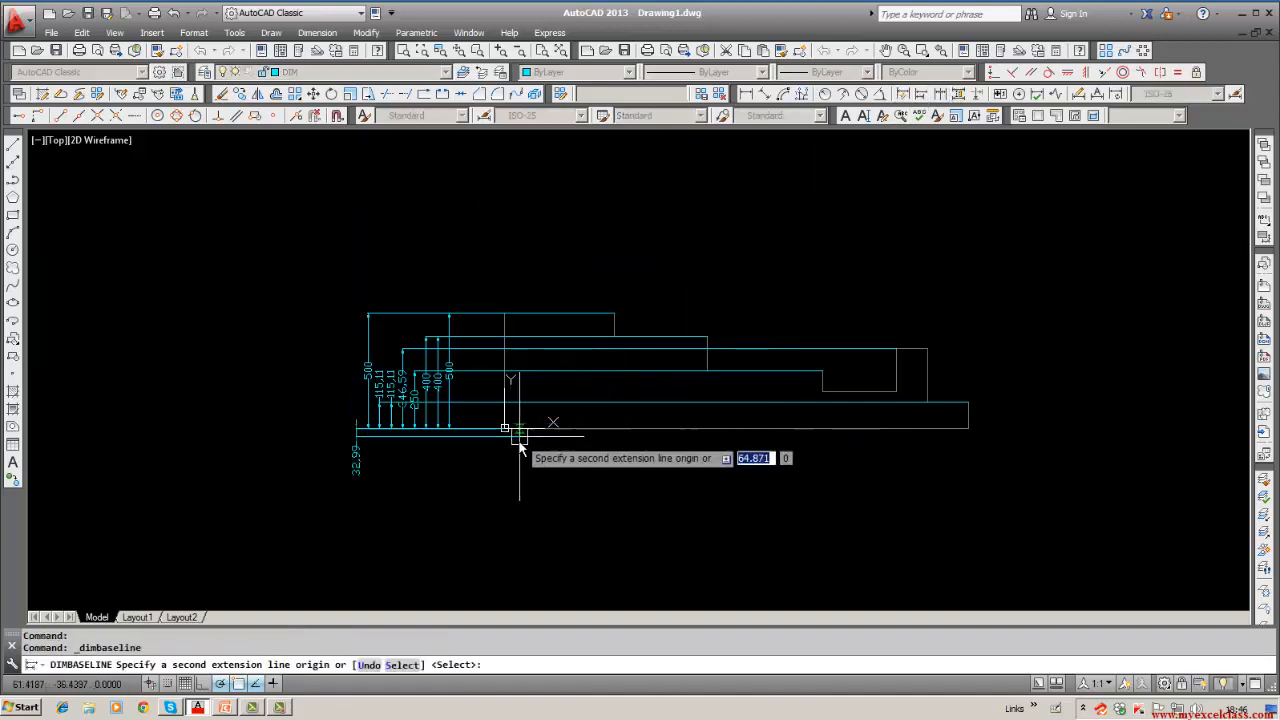
{"action": "left_click", "coordinate": [968, 428]}
{"action": "key", "text": "Escape"}
{"action": "key", "text": "Escape"}
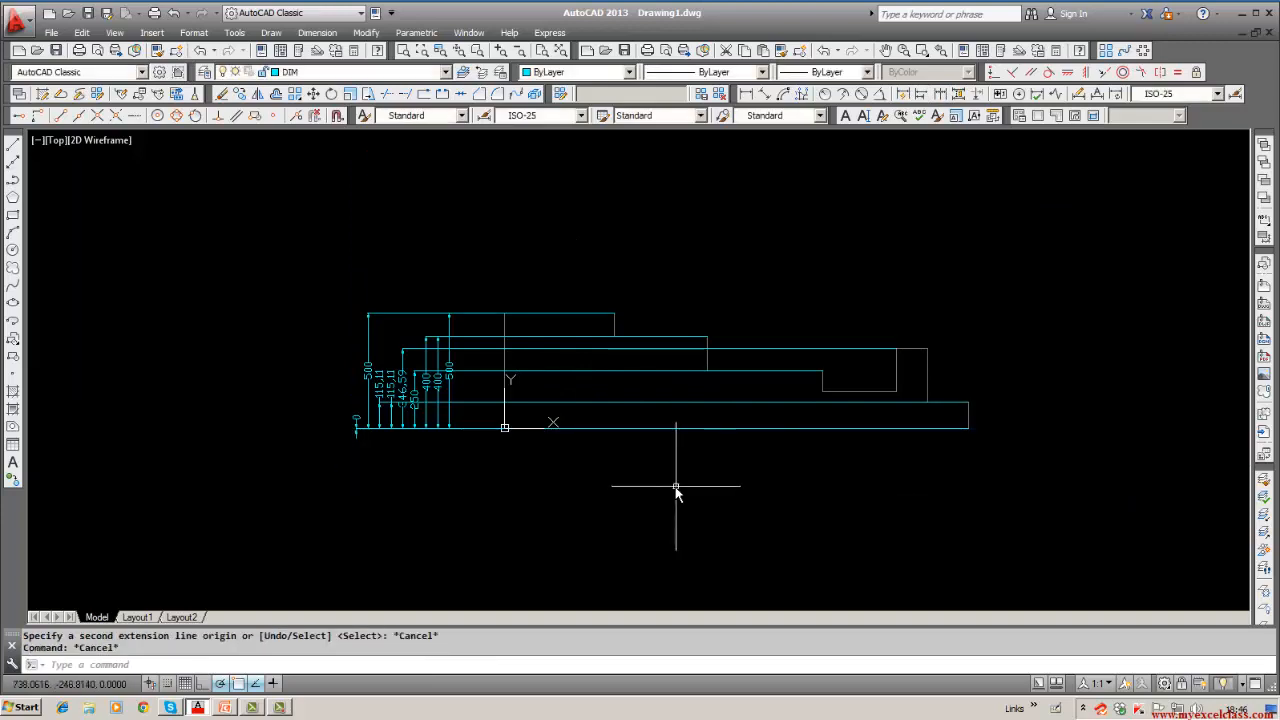
{"action": "middle_click_drag", "start_coordinate": [674, 486], "coordinate": [663, 420]}
{"action": "key", "text": "Escape"}
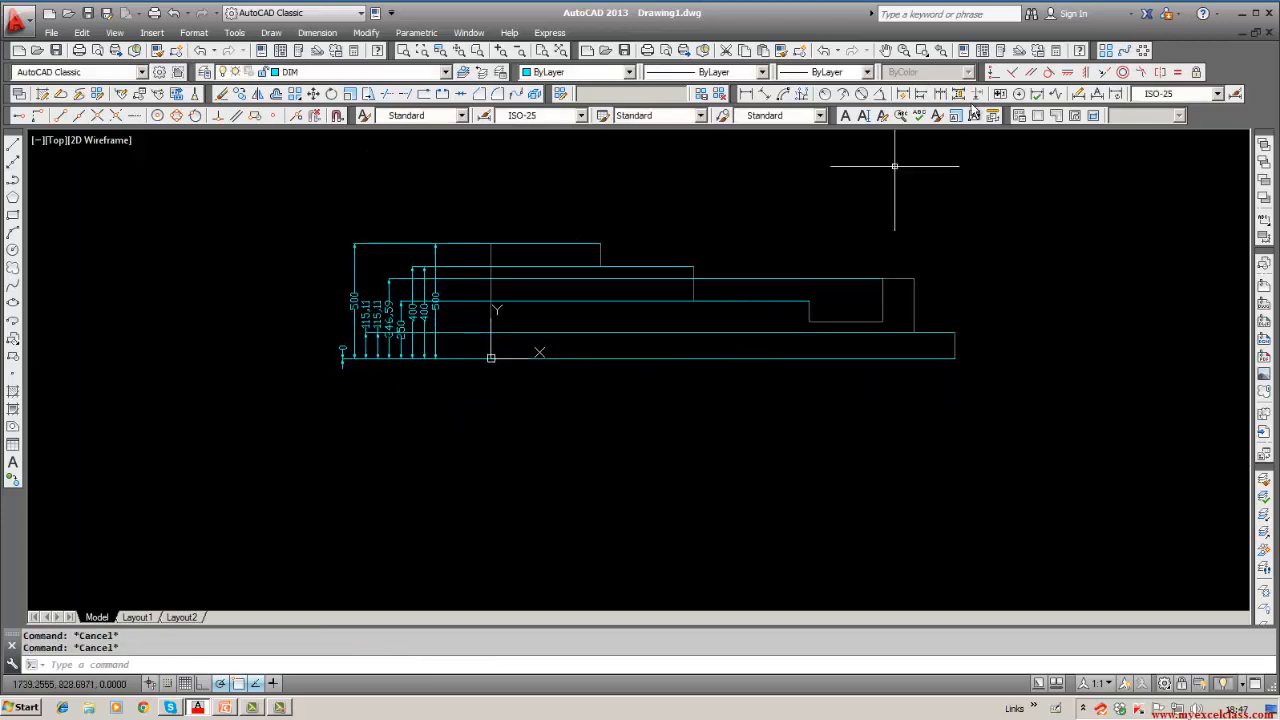
{"action": "left_click", "coordinate": [921, 94]}
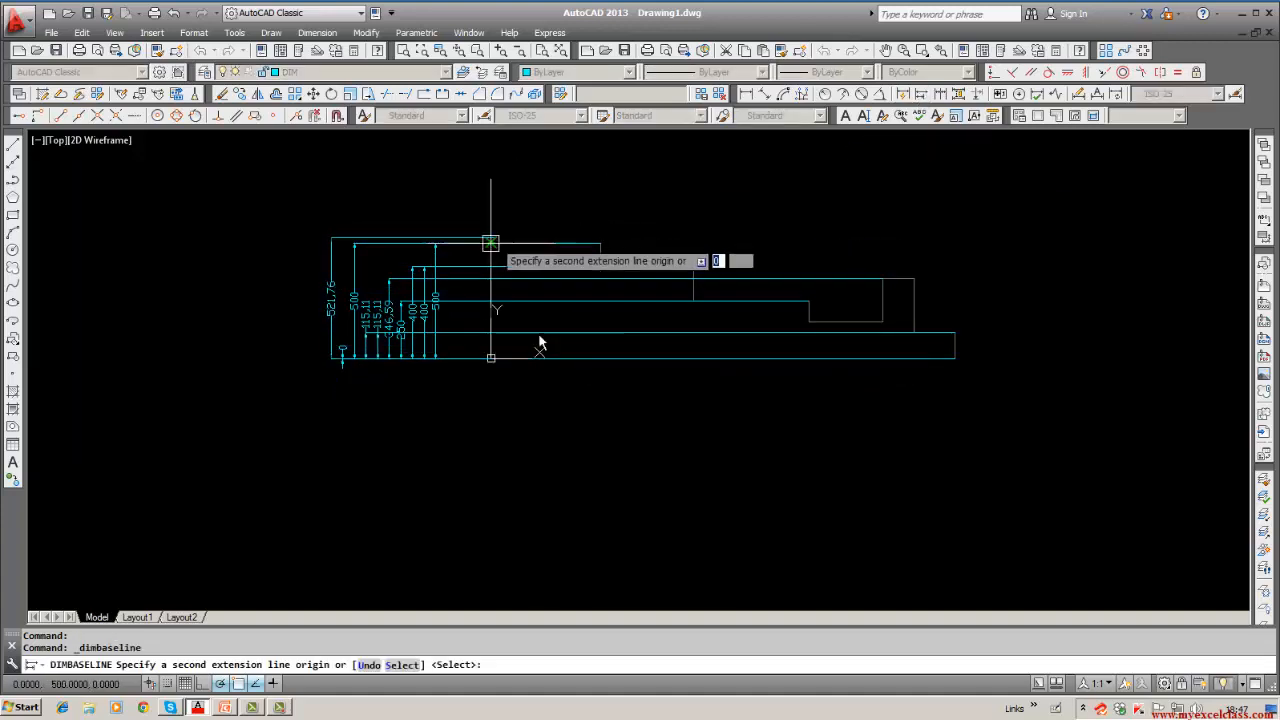
{"action": "key", "text": "Escape"}
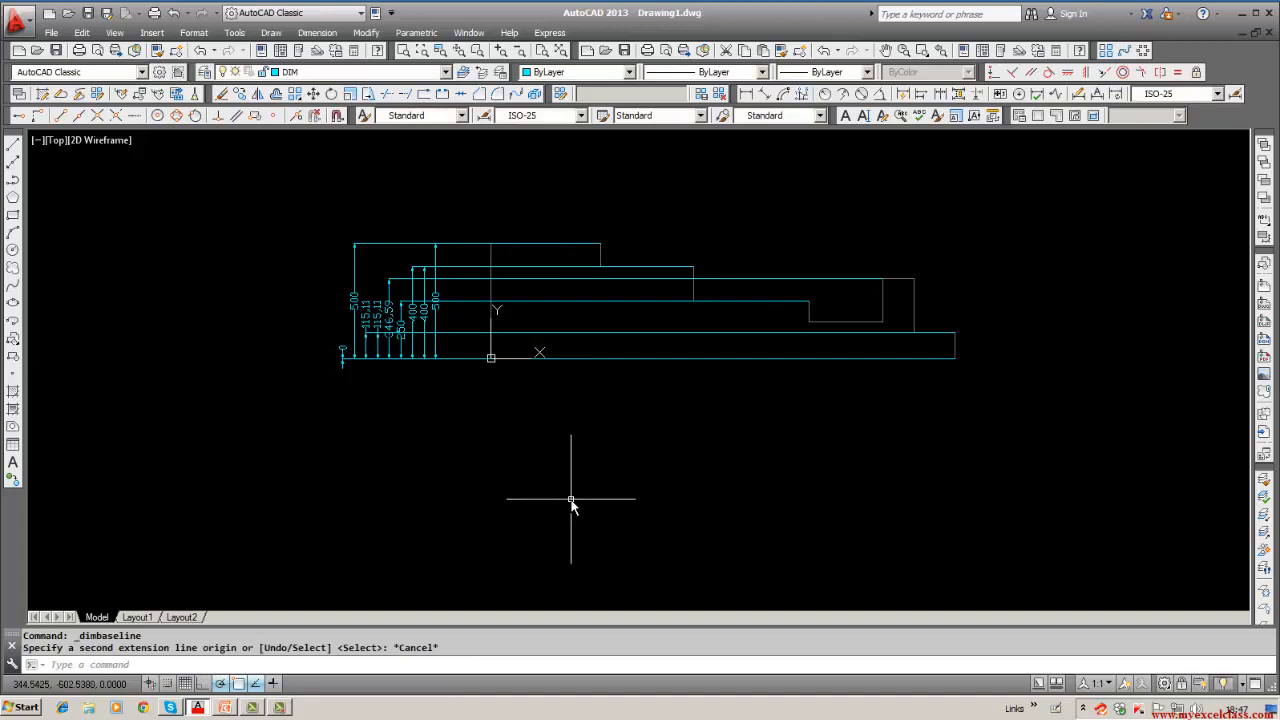
Step: Try to add a linear dimension along the profile's bottom edge, from the bottom-left origin to the bottom-right corner
{"action": "middle_click_drag", "start_coordinate": [571, 505], "coordinate": [568, 527]}
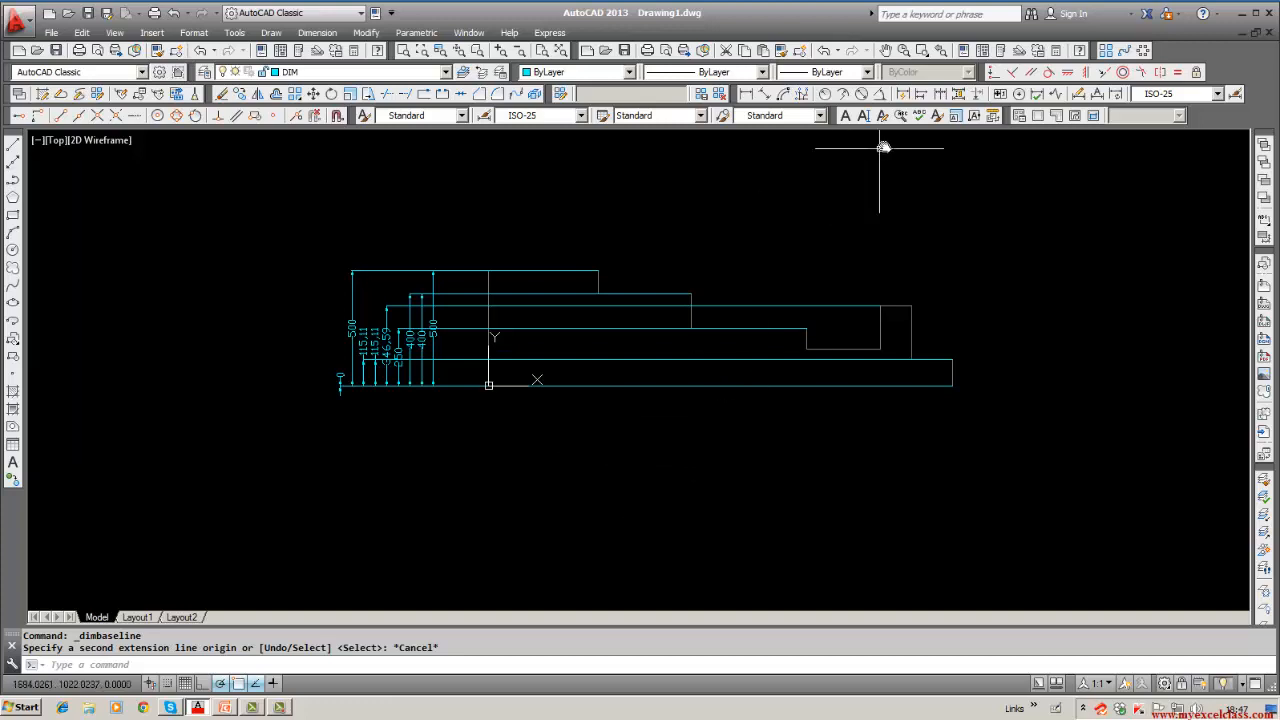
{"action": "left_click", "coordinate": [746, 94]}
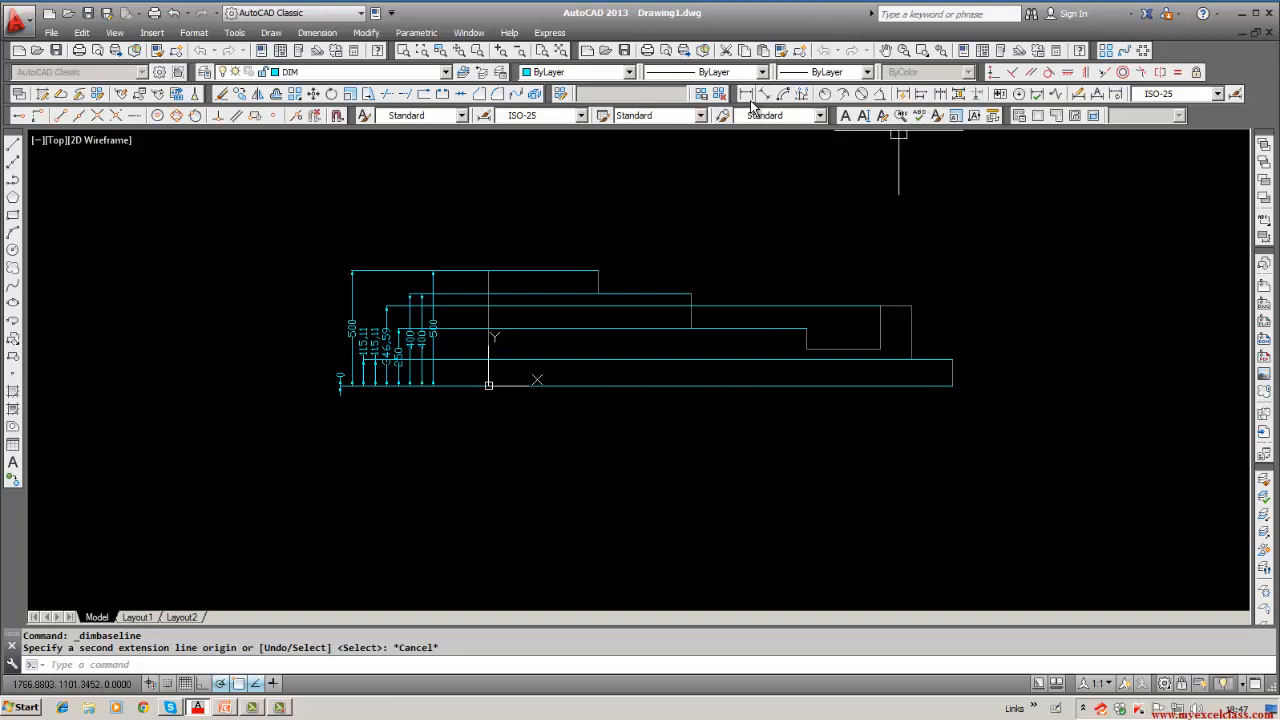
{"action": "left_click", "coordinate": [487, 385]}
{"action": "left_click", "coordinate": [948, 388]}
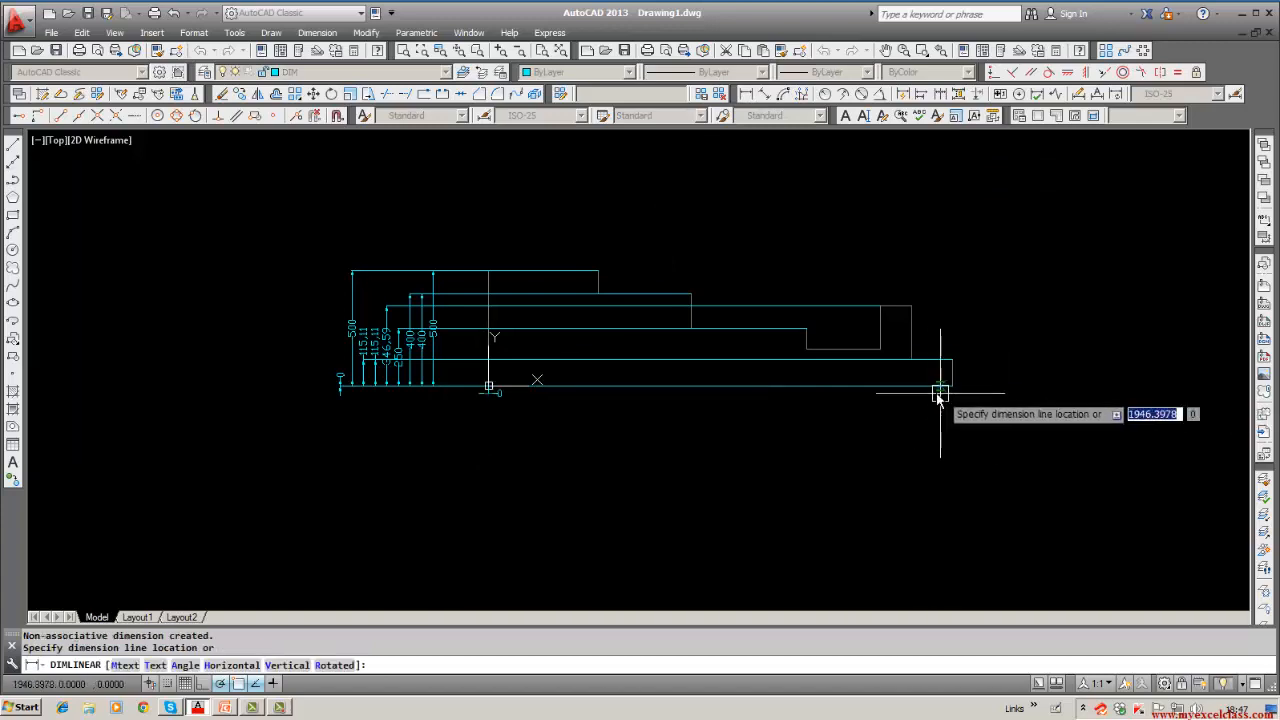
{"action": "left_click", "coordinate": [957, 390]}
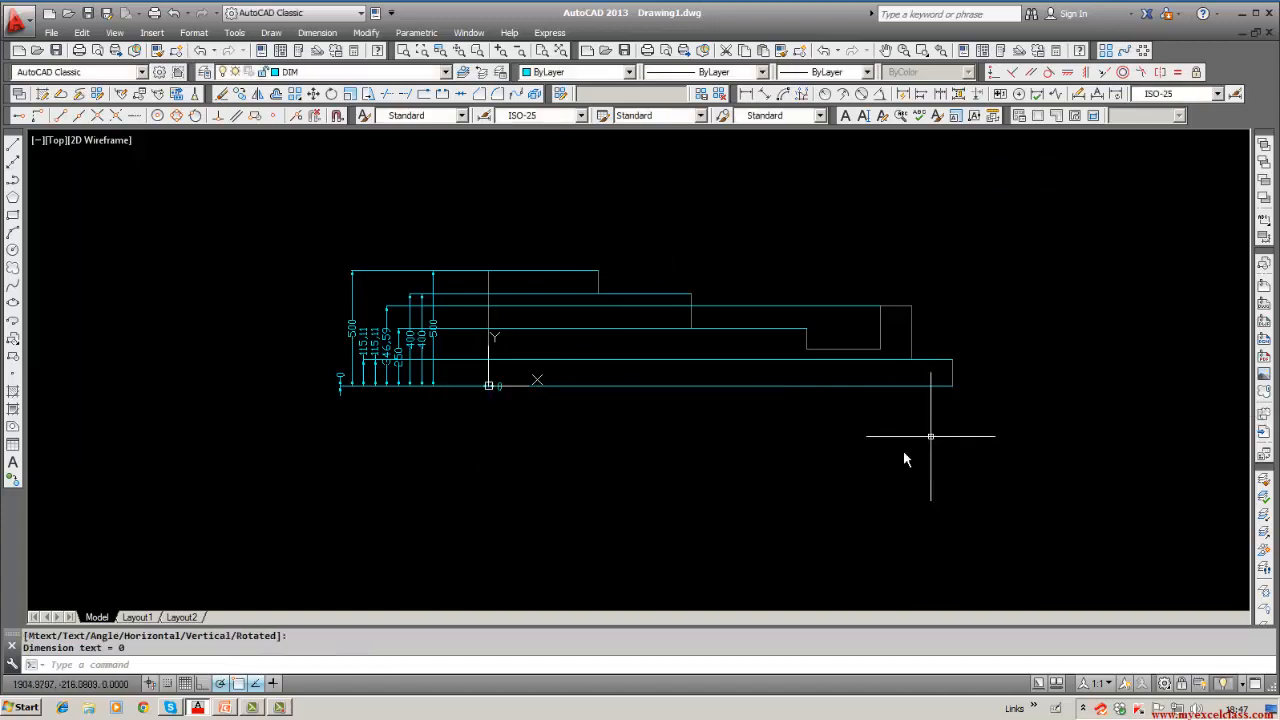
{"action": "key", "text": "Escape"}
{"action": "key", "text": "Escape"}
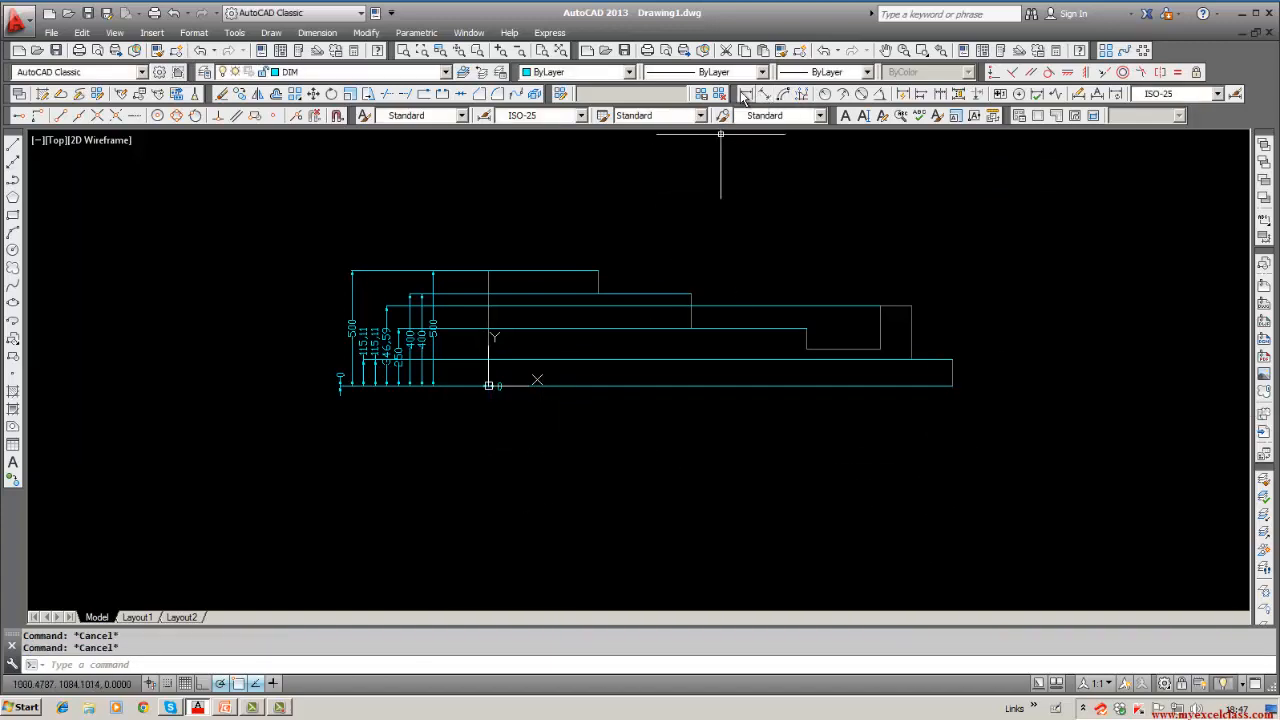
Step: Erase the stray linear dimension at the profile's bottom-left origin
{"action": "left_click", "coordinate": [224, 95]}
{"action": "left_click", "coordinate": [499, 387]}
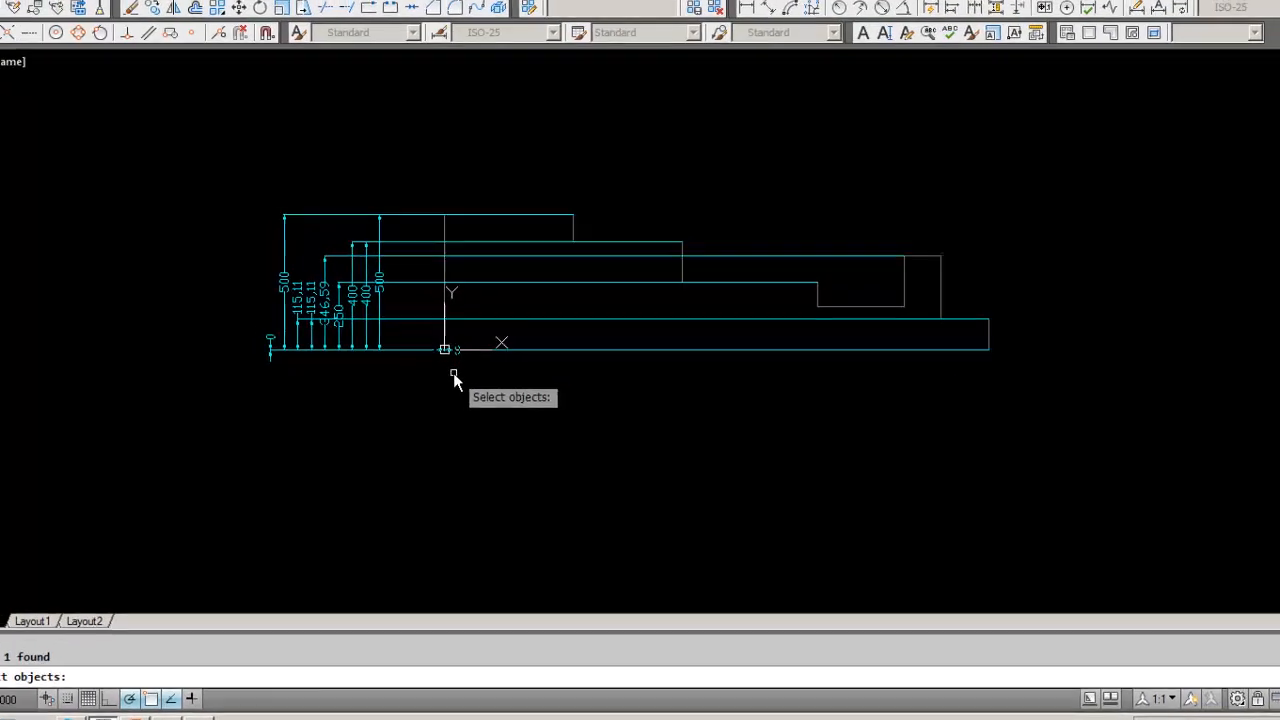
{"action": "key", "text": "Return"}
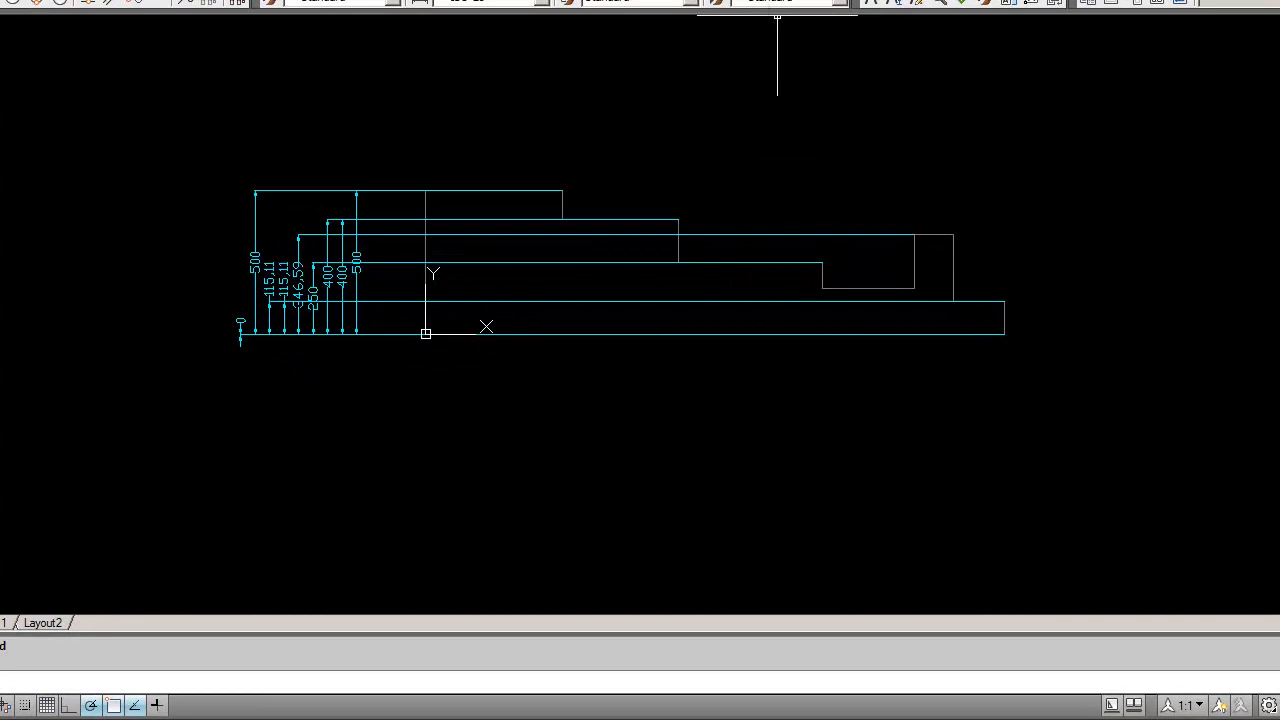
Step: Add a horizontal linear dimension to the profile's highest edge, starting at its left end and placed above the edge
{"action": "left_click", "coordinate": [777, 3]}
{"action": "left_click", "coordinate": [426, 190]}
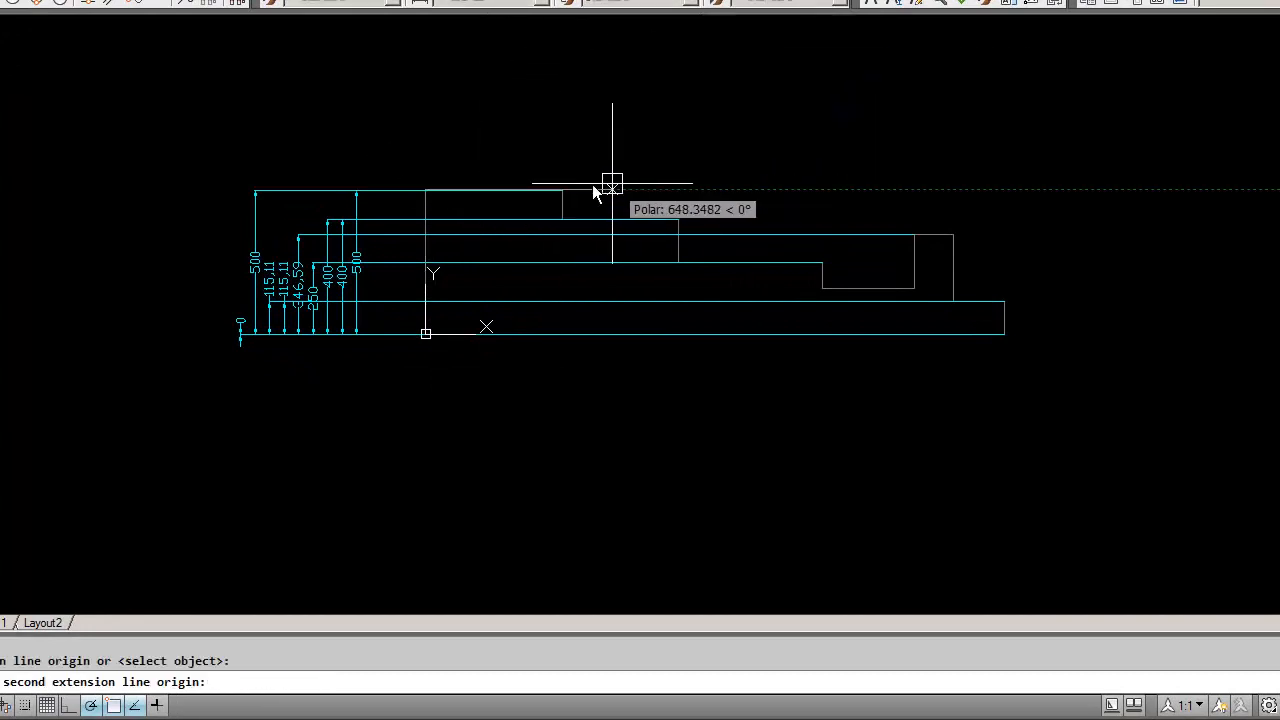
{"action": "left_click", "coordinate": [562, 190]}
{"action": "left_click", "coordinate": [566, 126]}
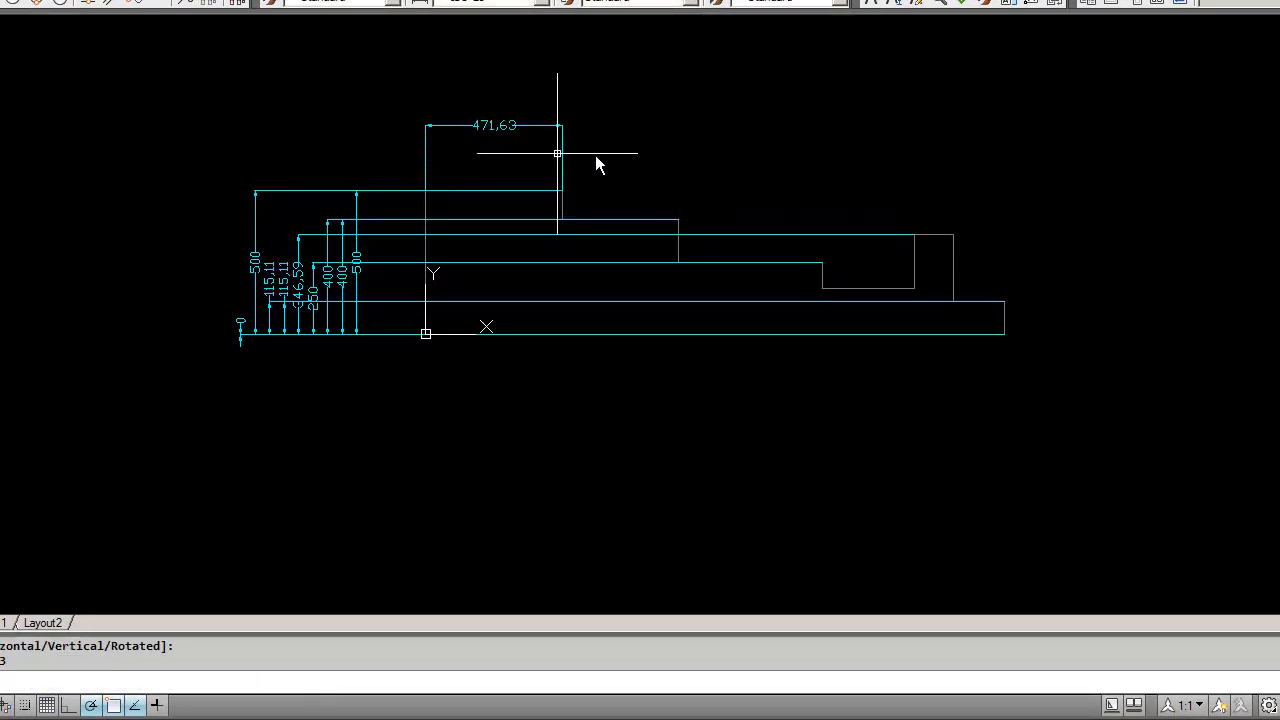
Step: Stack horizontal baseline dimensions to the next two step corners, both top corners of the raised block and the lowest ledge's outer corner
{"action": "left_click", "coordinate": [919, 4]}
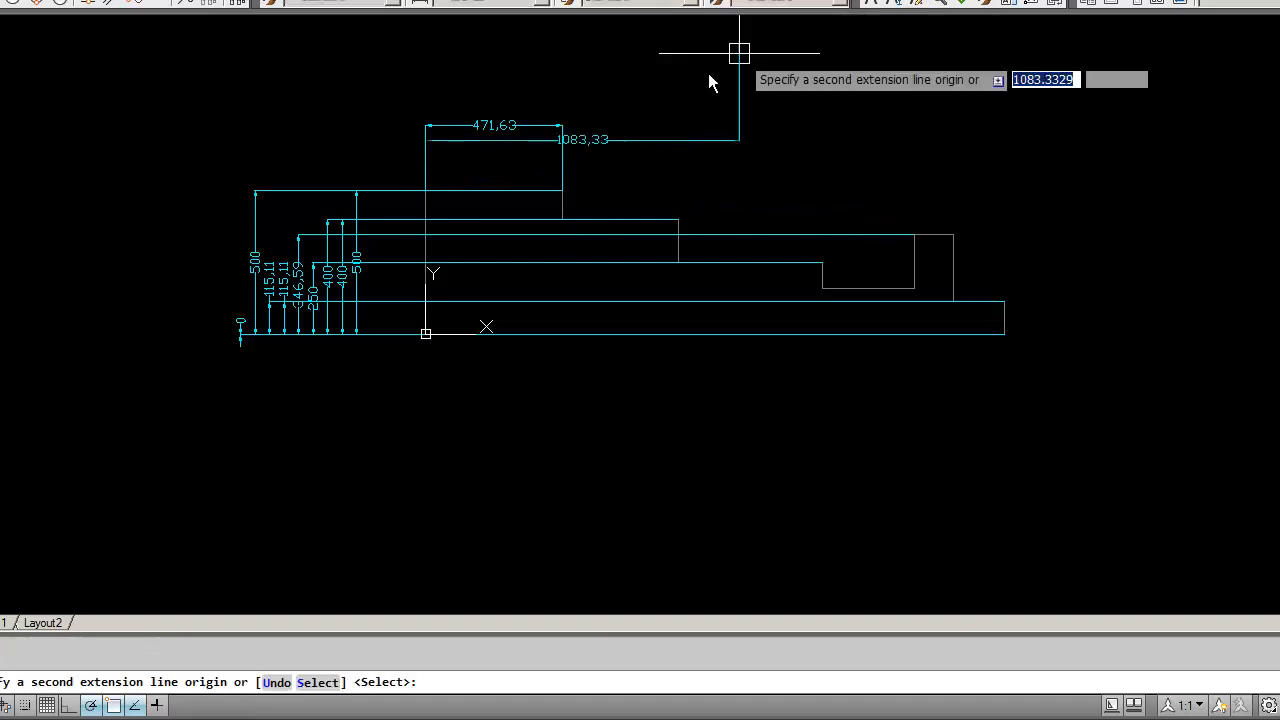
{"action": "left_click", "coordinate": [678, 218]}
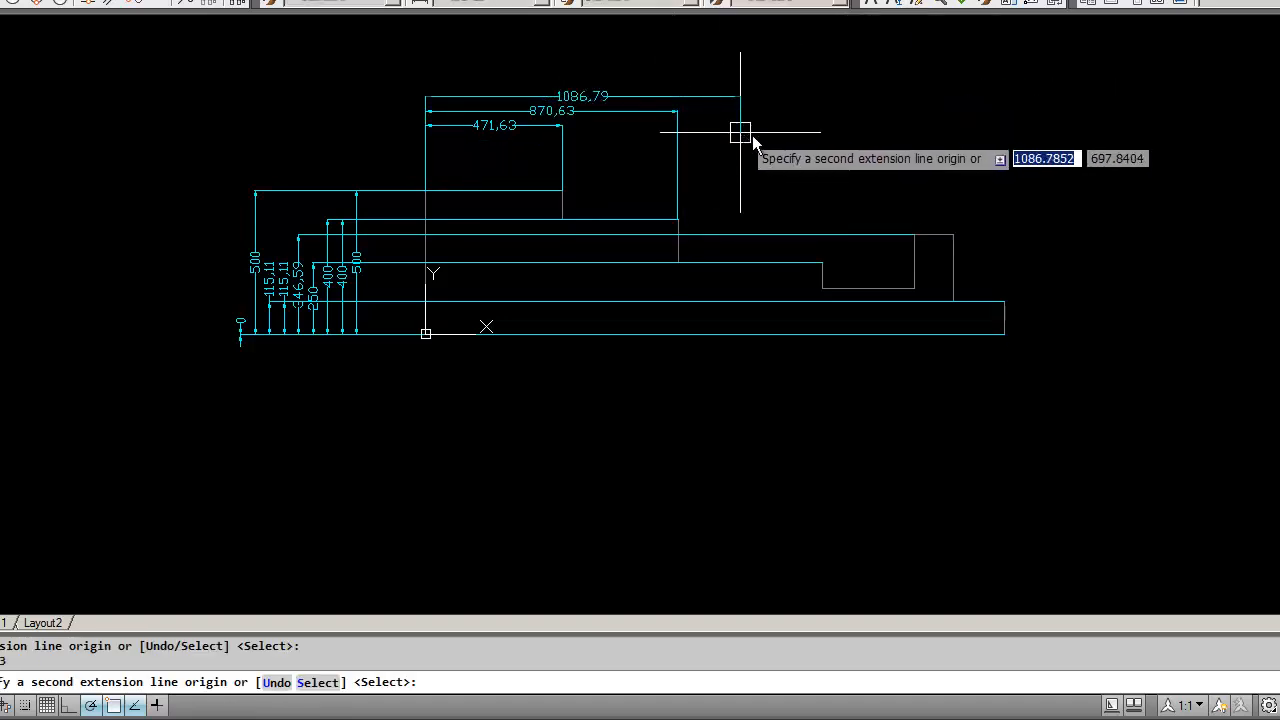
{"action": "left_click", "coordinate": [822, 262]}
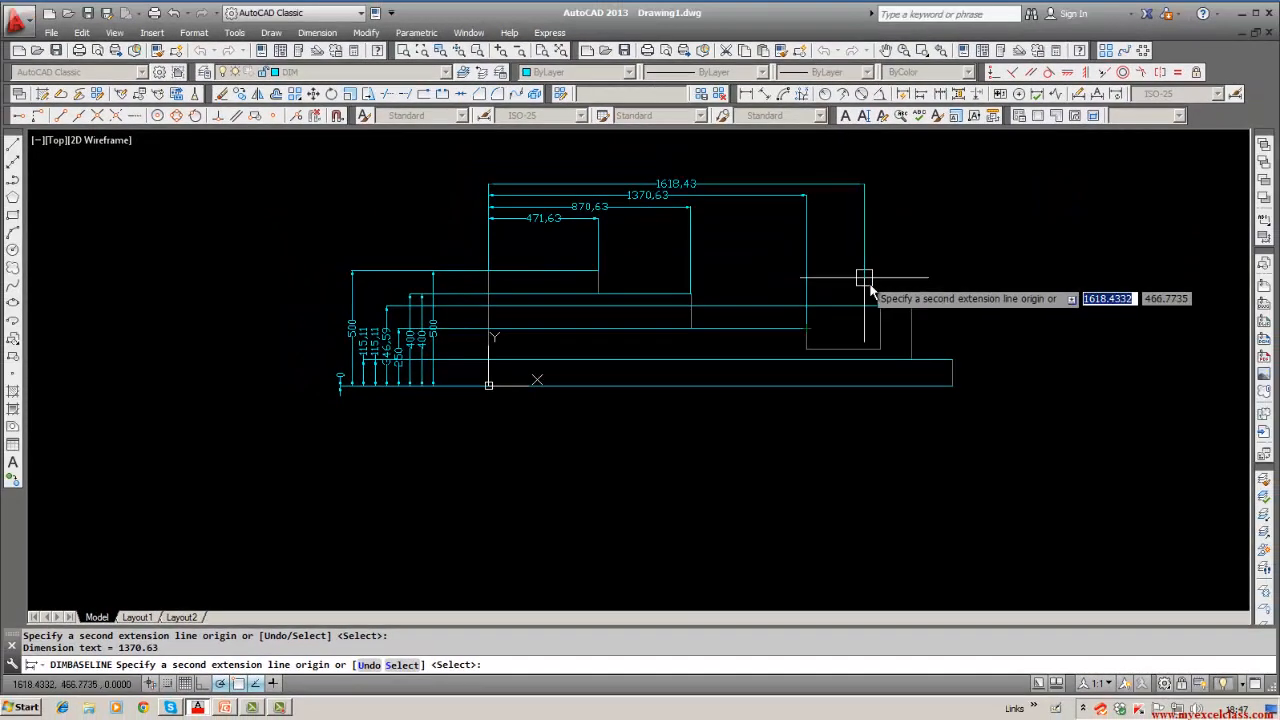
{"action": "left_click", "coordinate": [882, 301]}
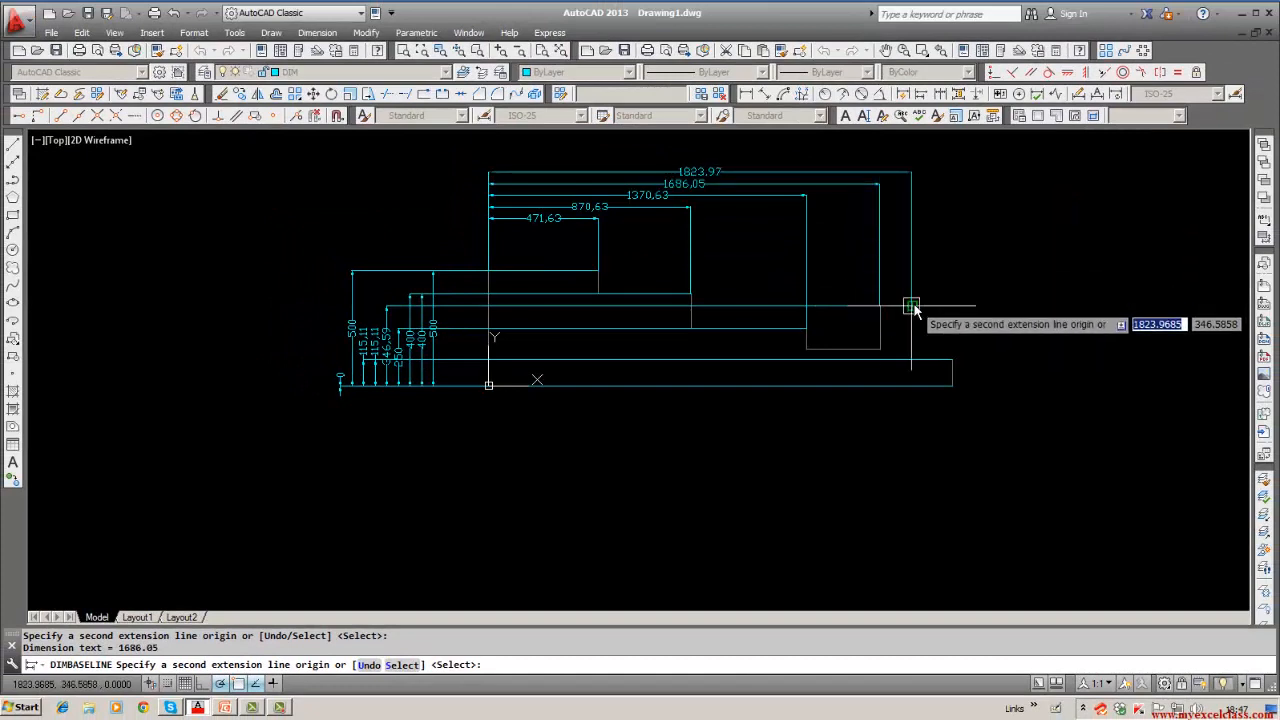
{"action": "left_click", "coordinate": [910, 305]}
{"action": "left_click", "coordinate": [952, 359]}
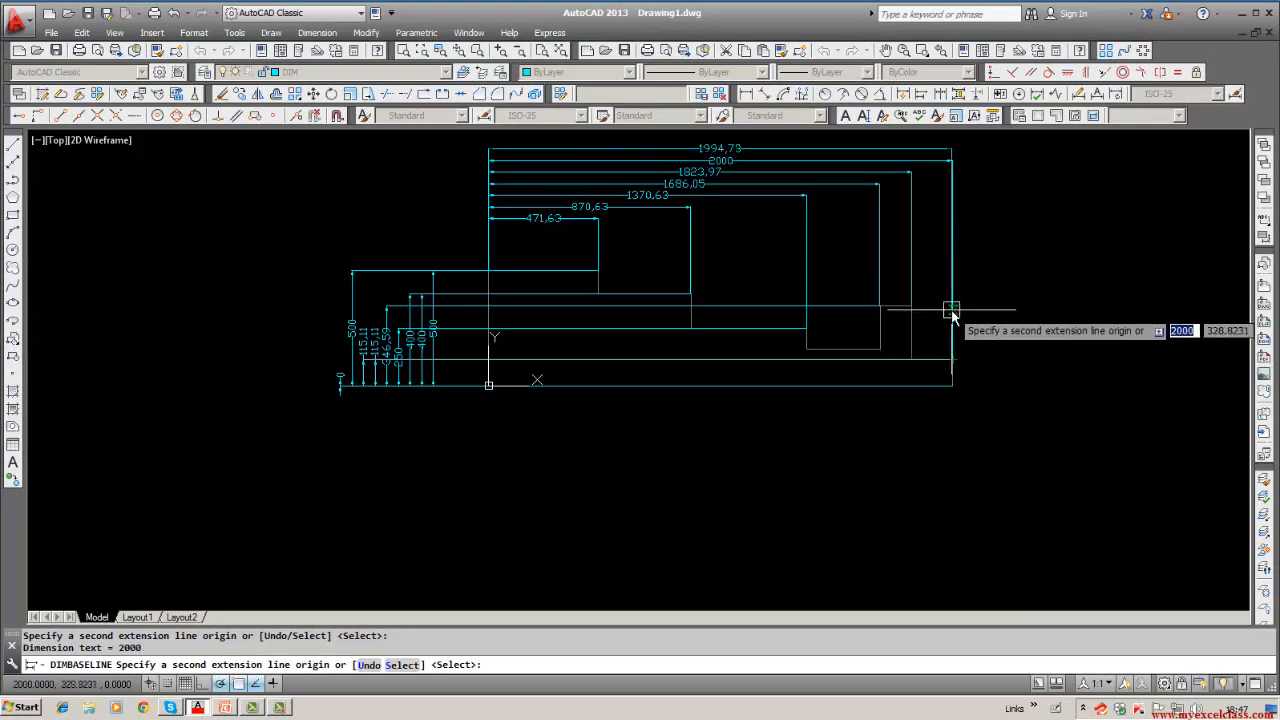
{"action": "key", "text": "Return"}
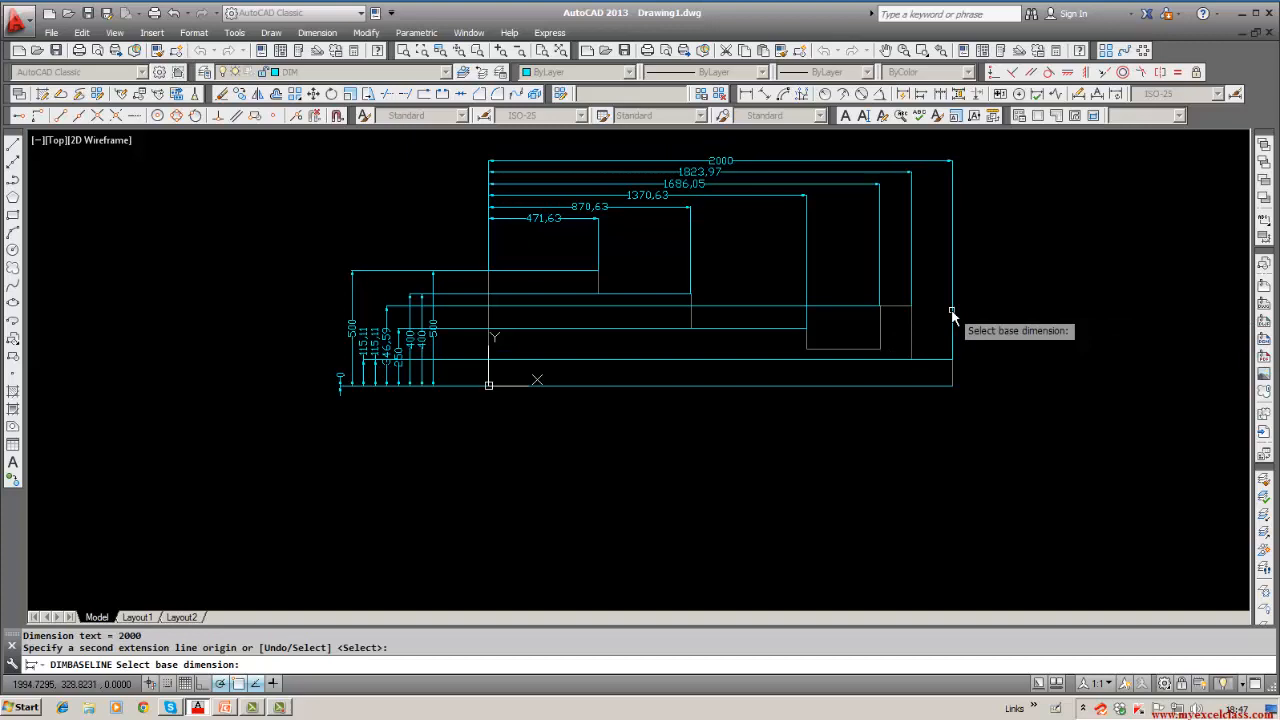
{"action": "scroll", "coordinate": [593, 500], "scroll_direction": "down", "scroll_amount": 1}
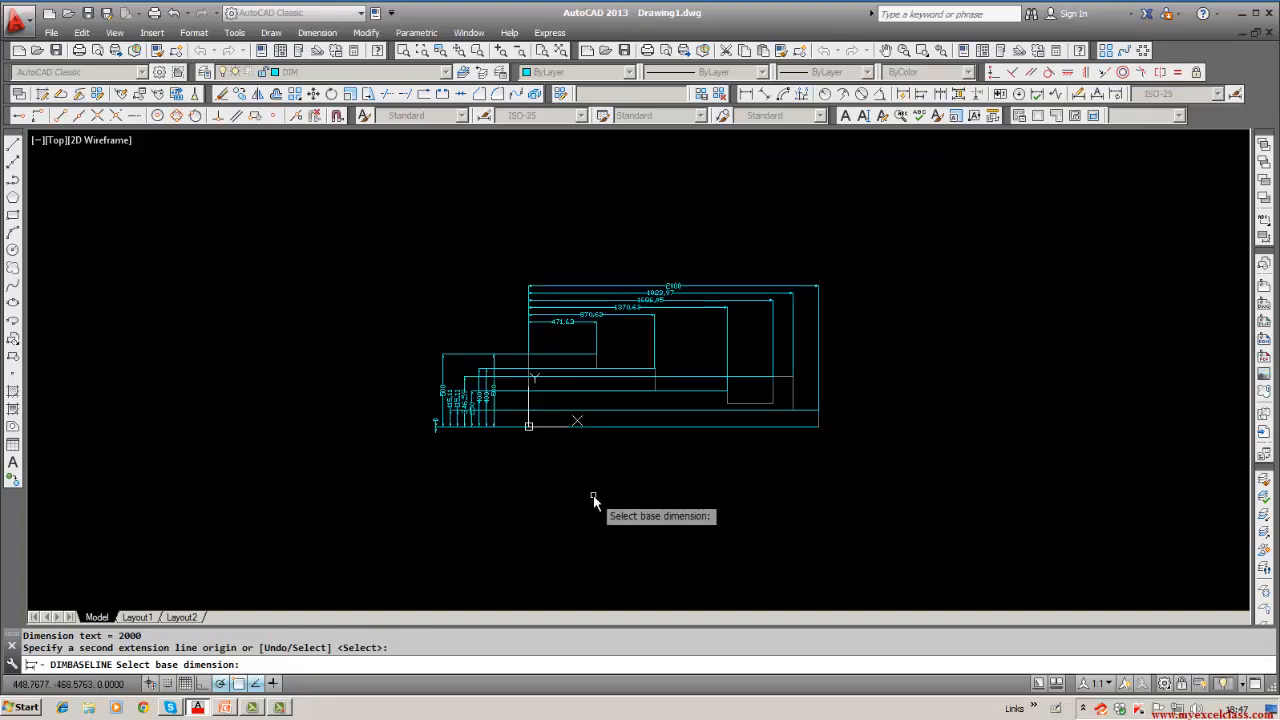
{"action": "key", "text": "Escape"}
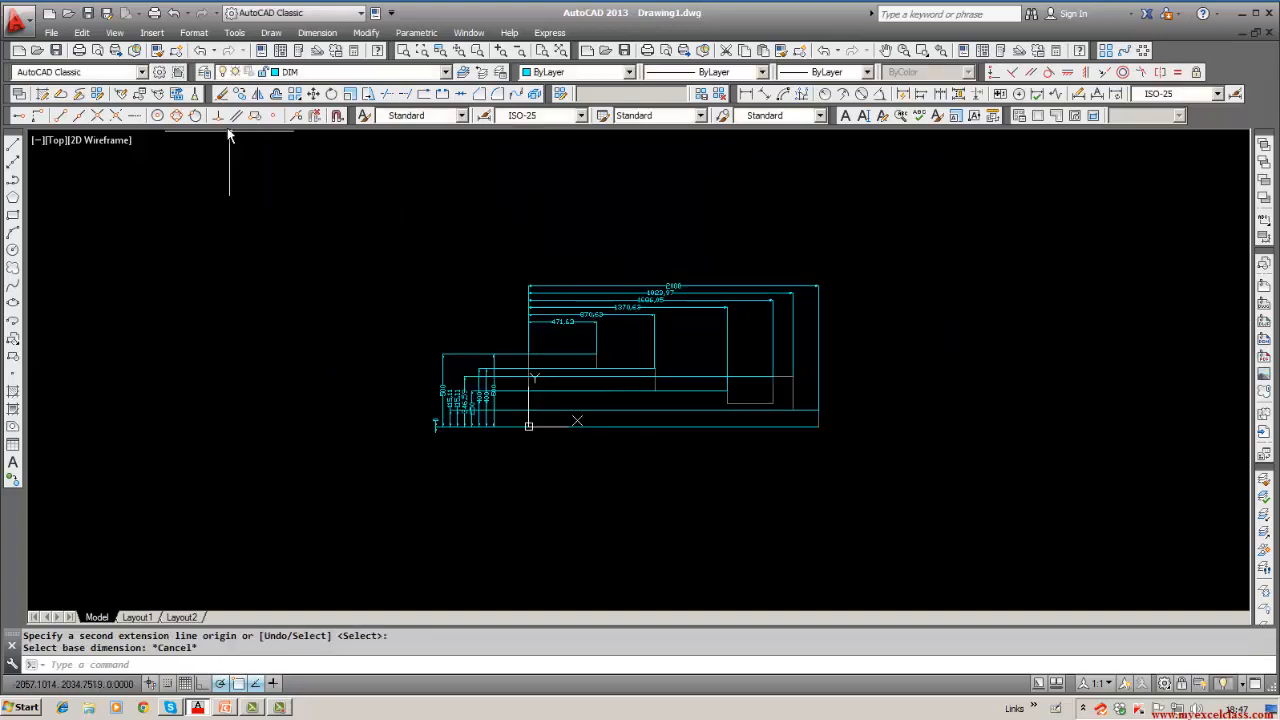
{"action": "left_click", "coordinate": [222, 95]}
{"action": "key", "text": "Escape"}
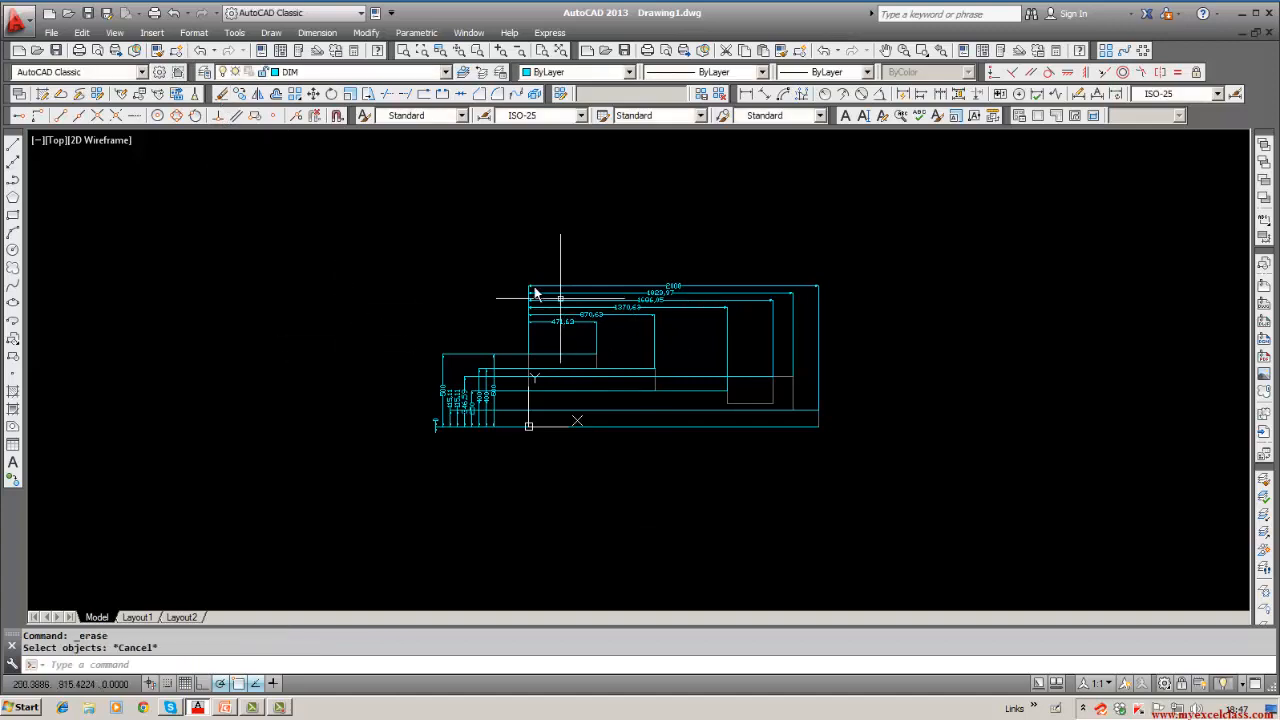
Step: Examine the stacked horizontal dimensions and review the ISO-25 style's text, arrow and baseline spacing settings without changing them
{"action": "scroll", "coordinate": [465, 282], "scroll_direction": "up", "scroll_amount": 5}
{"action": "scroll", "coordinate": [354, 260], "scroll_direction": "down", "scroll_amount": 3}
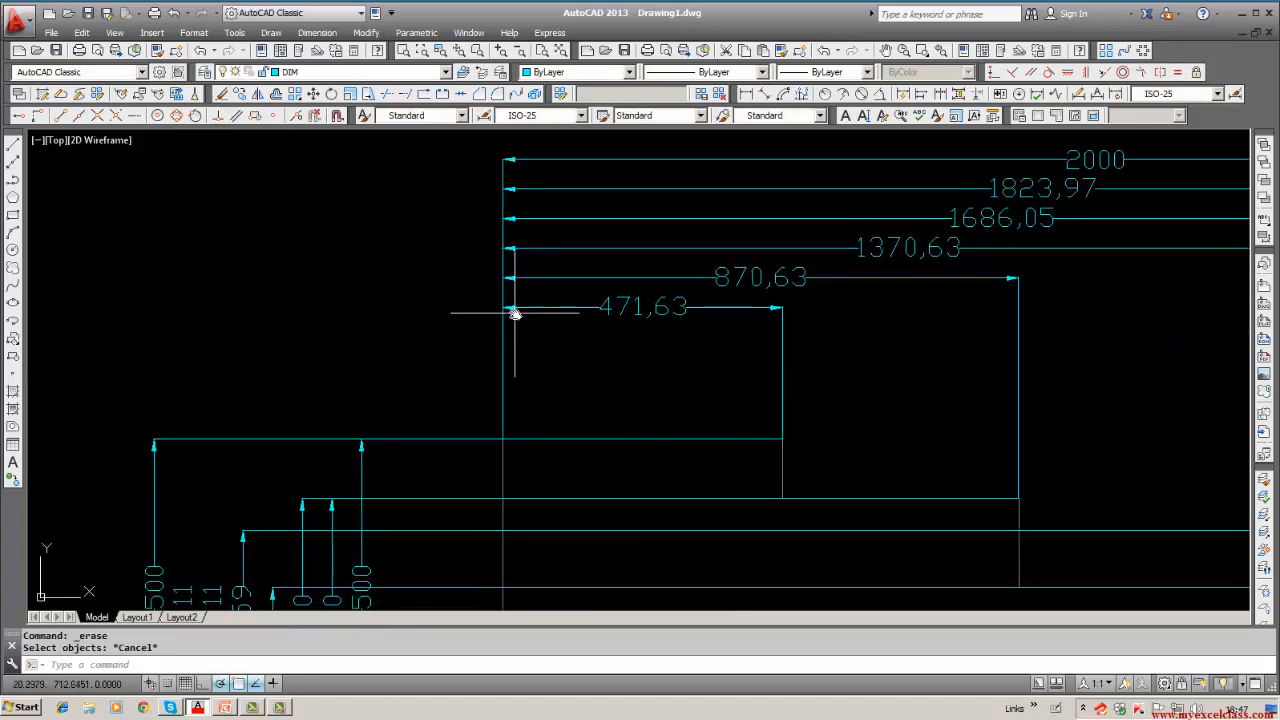
{"action": "scroll", "coordinate": [513, 307], "scroll_direction": "up", "scroll_amount": 5}
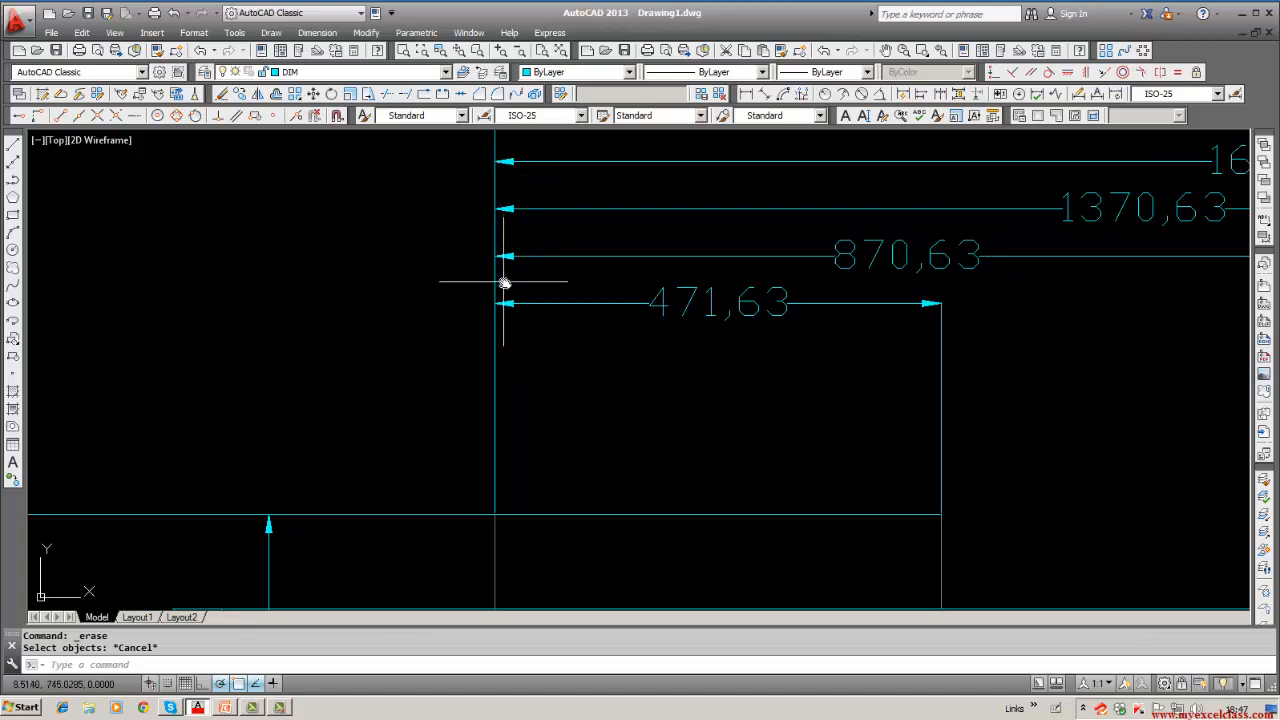
{"action": "scroll", "coordinate": [502, 291], "scroll_direction": "down", "scroll_amount": 2}
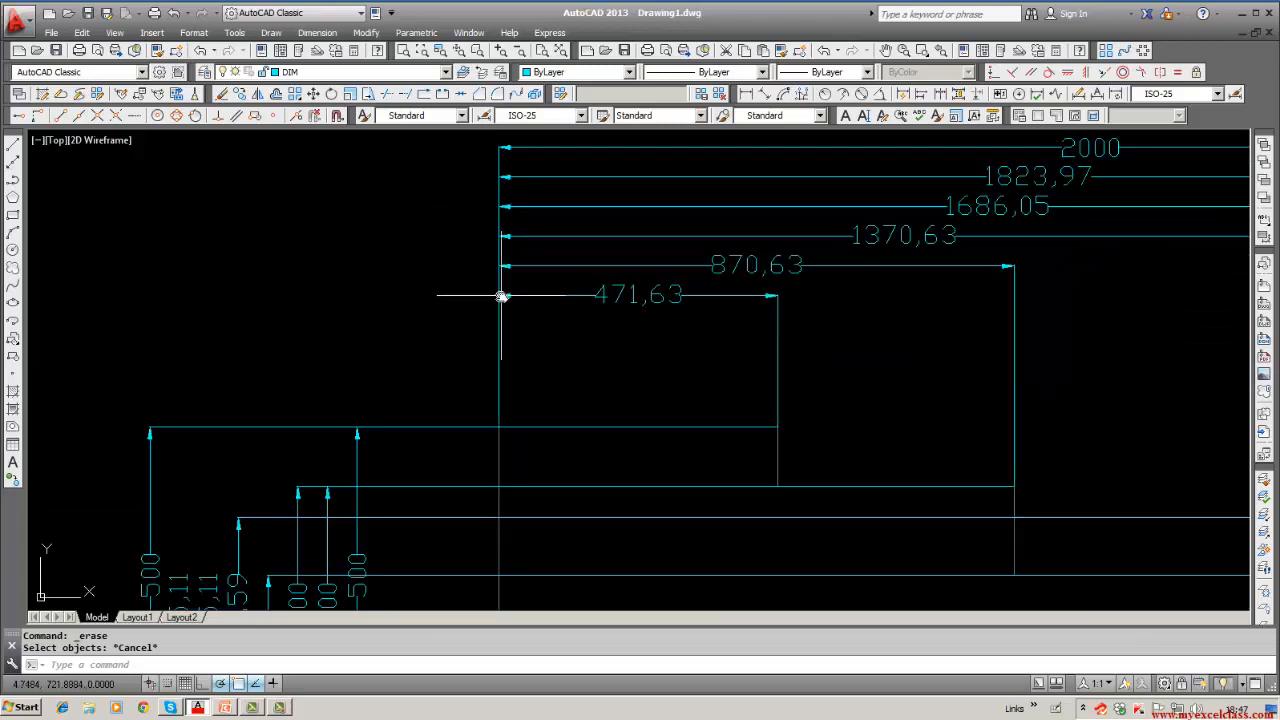
{"action": "left_click", "coordinate": [1233, 95]}
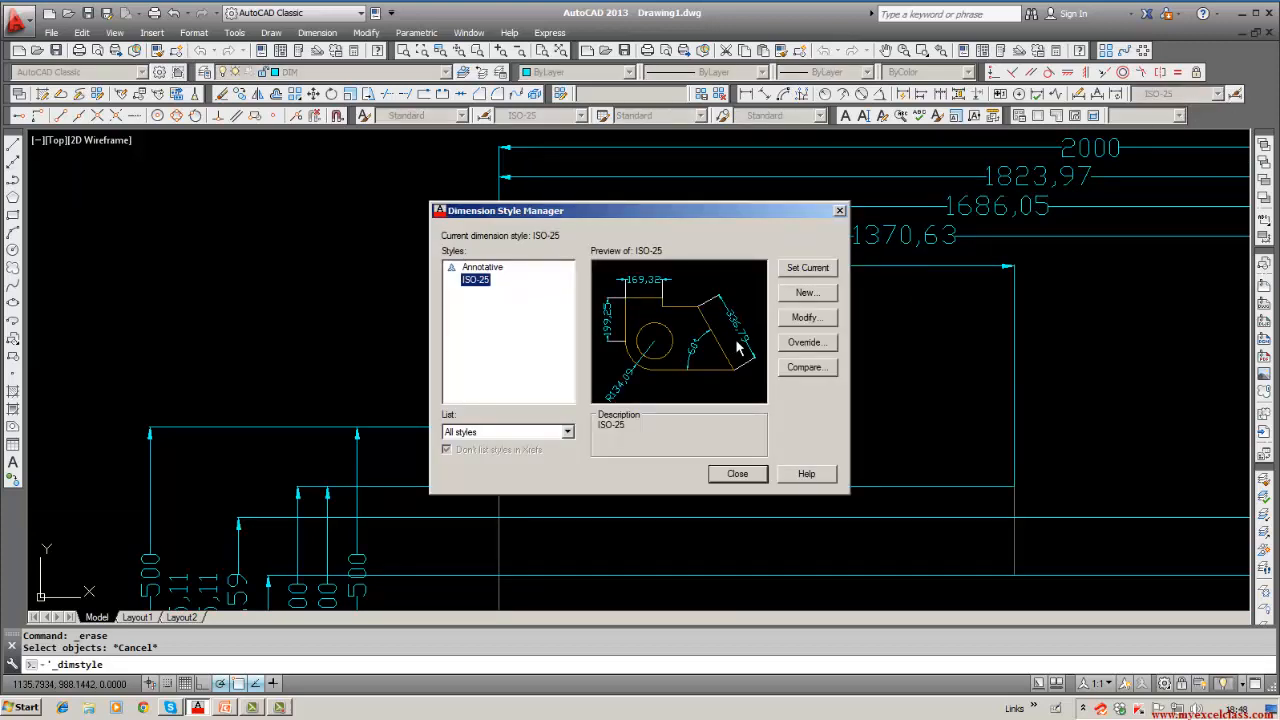
{"action": "left_click", "coordinate": [805, 317]}
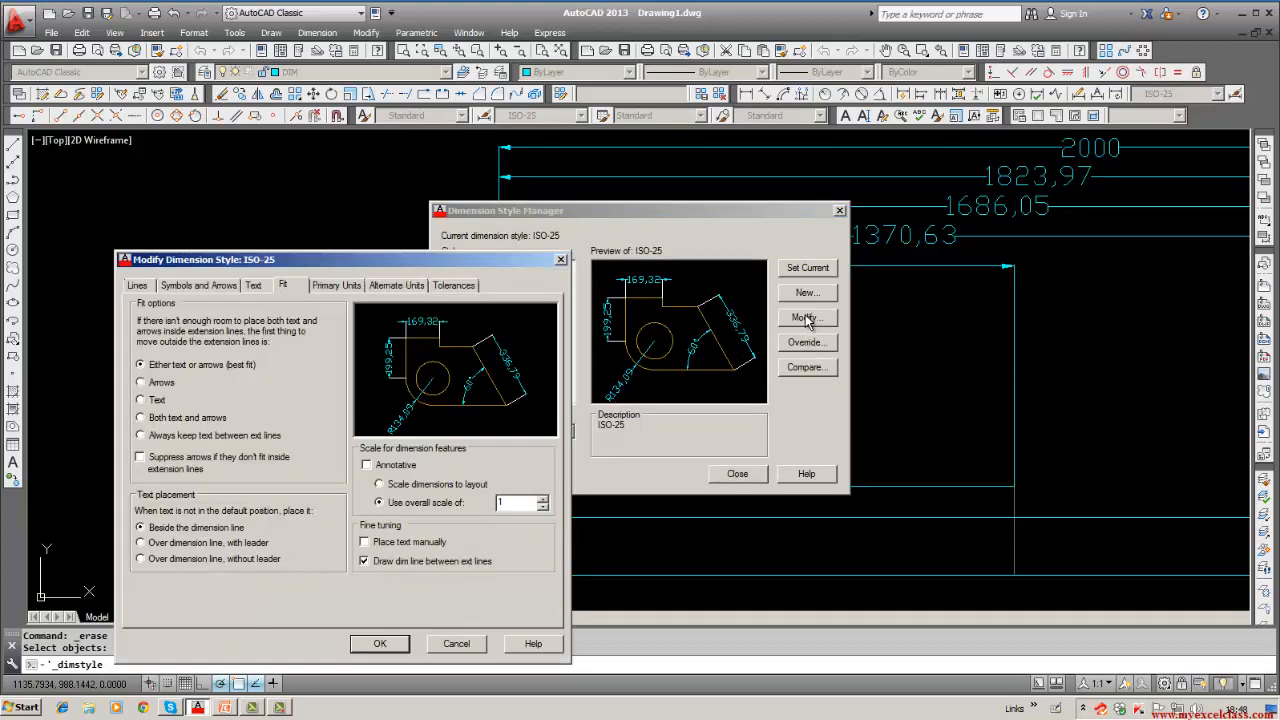
{"action": "left_click", "coordinate": [256, 292]}
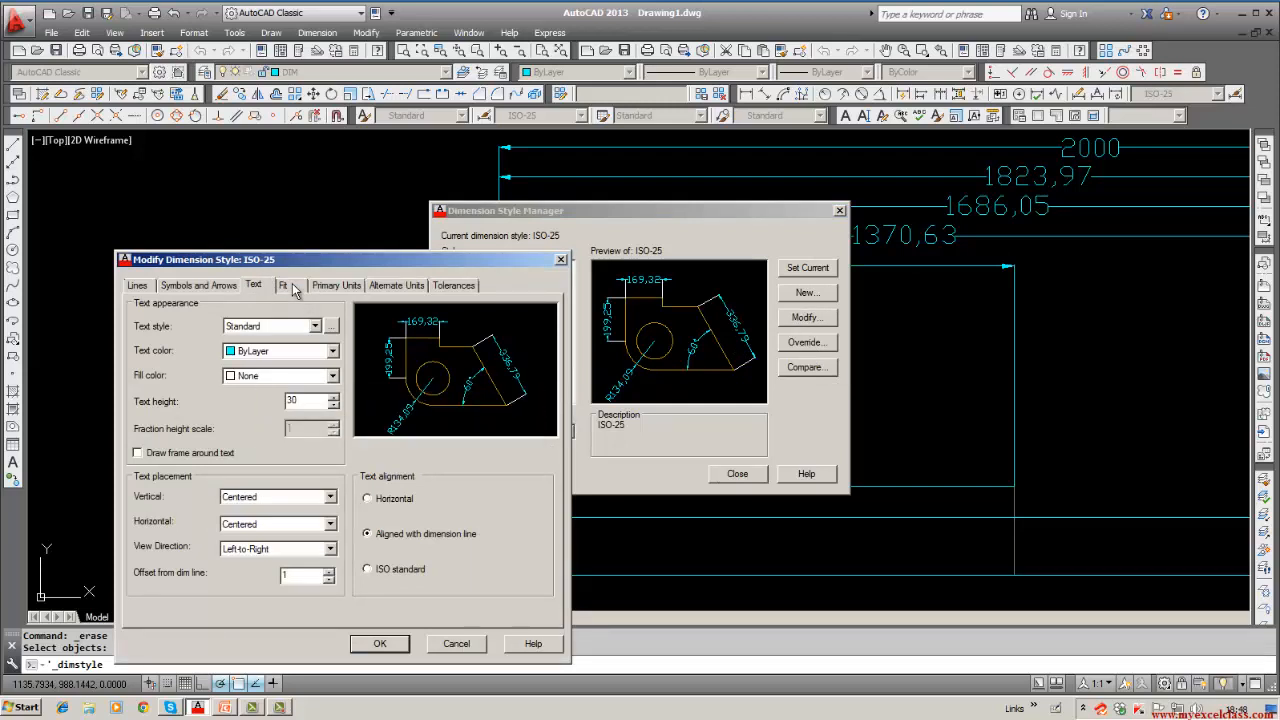
{"action": "left_click", "coordinate": [177, 288]}
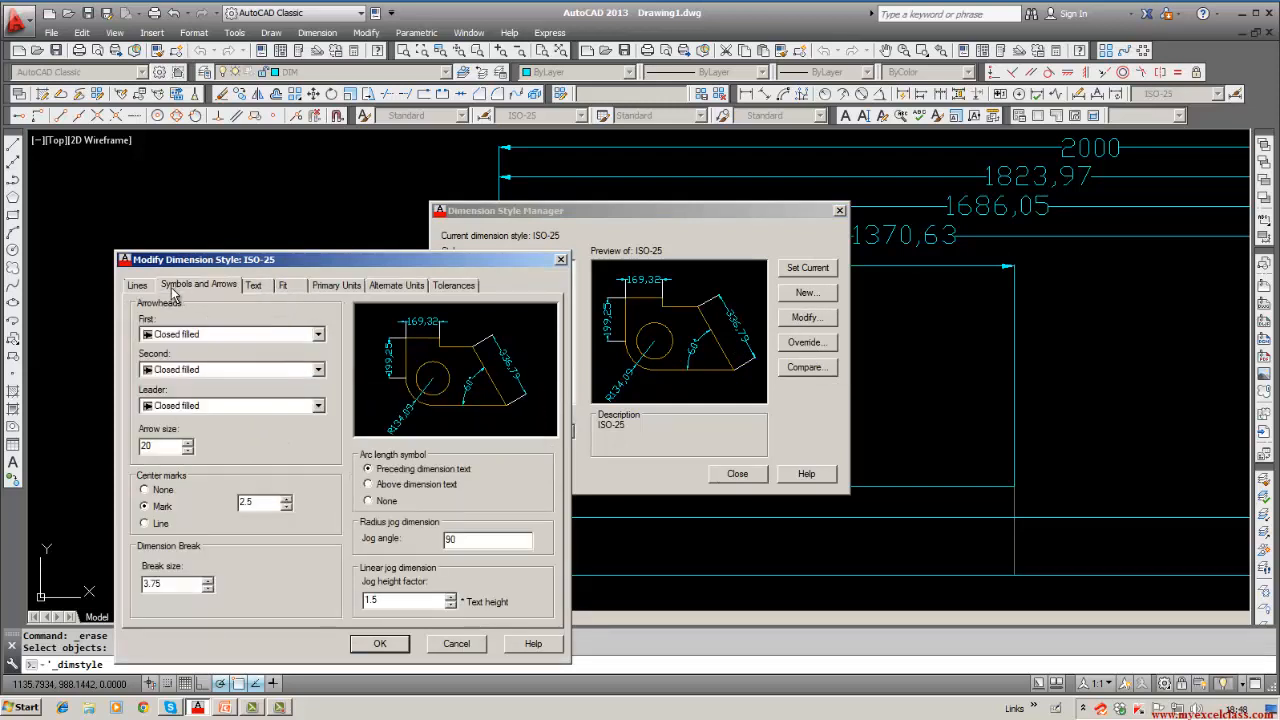
{"action": "left_click", "coordinate": [140, 287]}
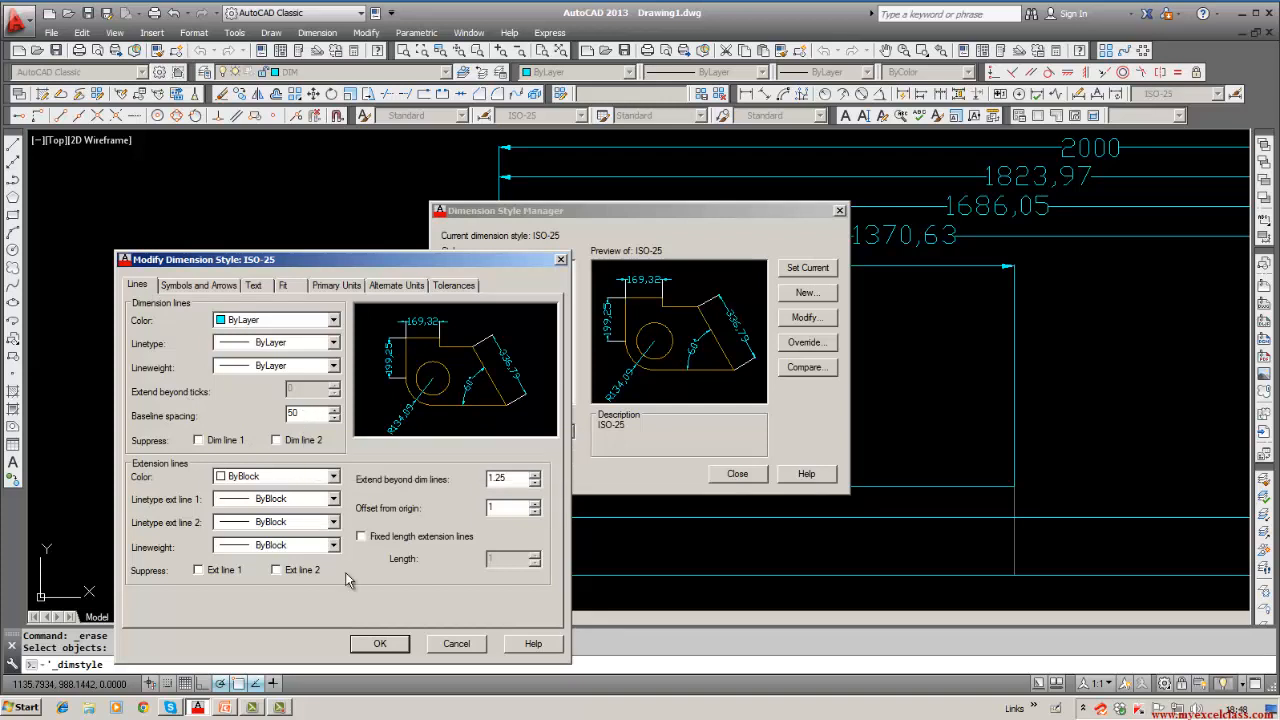
{"action": "left_click", "coordinate": [372, 644]}
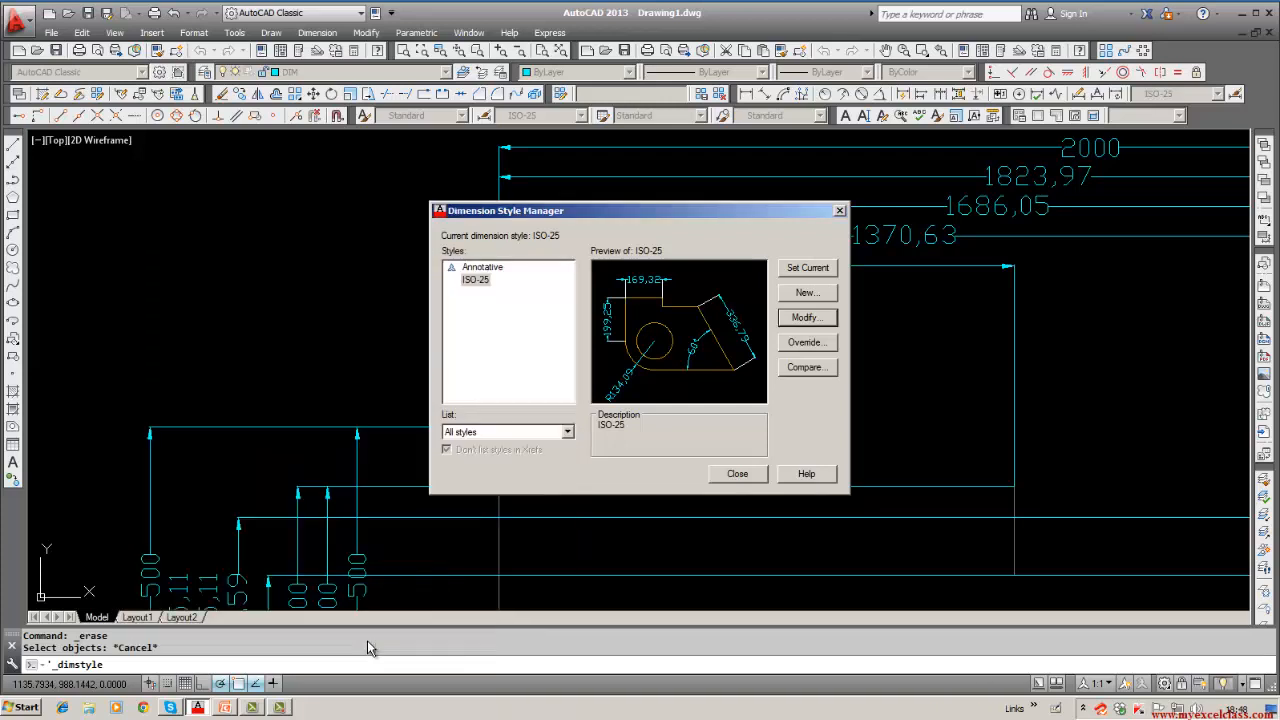
{"action": "left_click", "coordinate": [736, 475]}
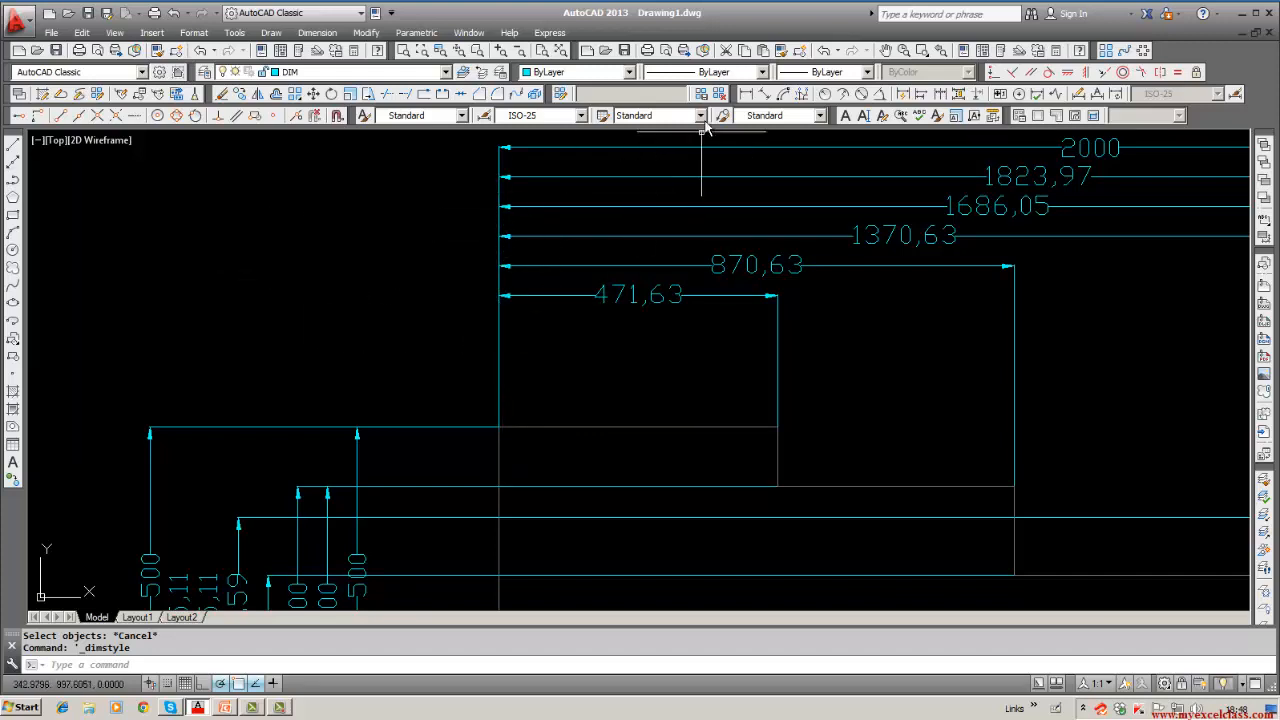
Step: Check the gap between the two lowest horizontal dimension lines with a temporary linear dimension, cancelling it before placement
{"action": "left_click", "coordinate": [745, 93]}
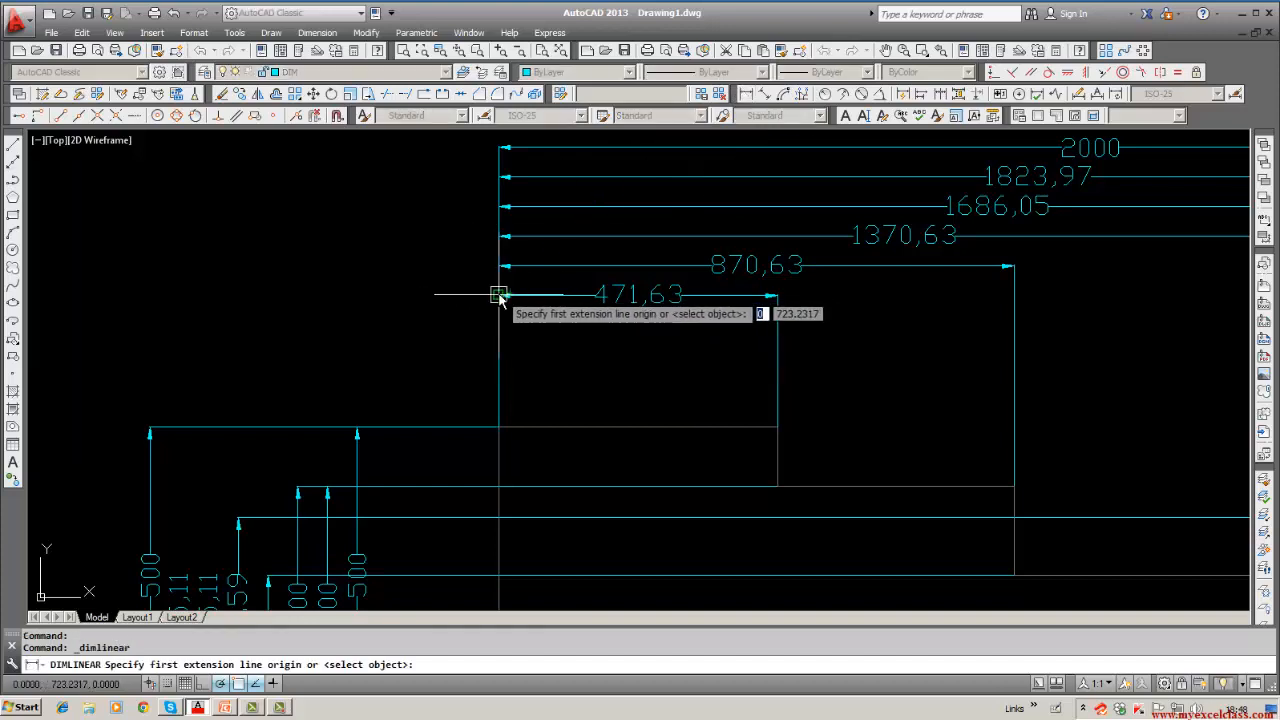
{"action": "left_click", "coordinate": [499, 294]}
{"action": "left_click", "coordinate": [499, 266]}
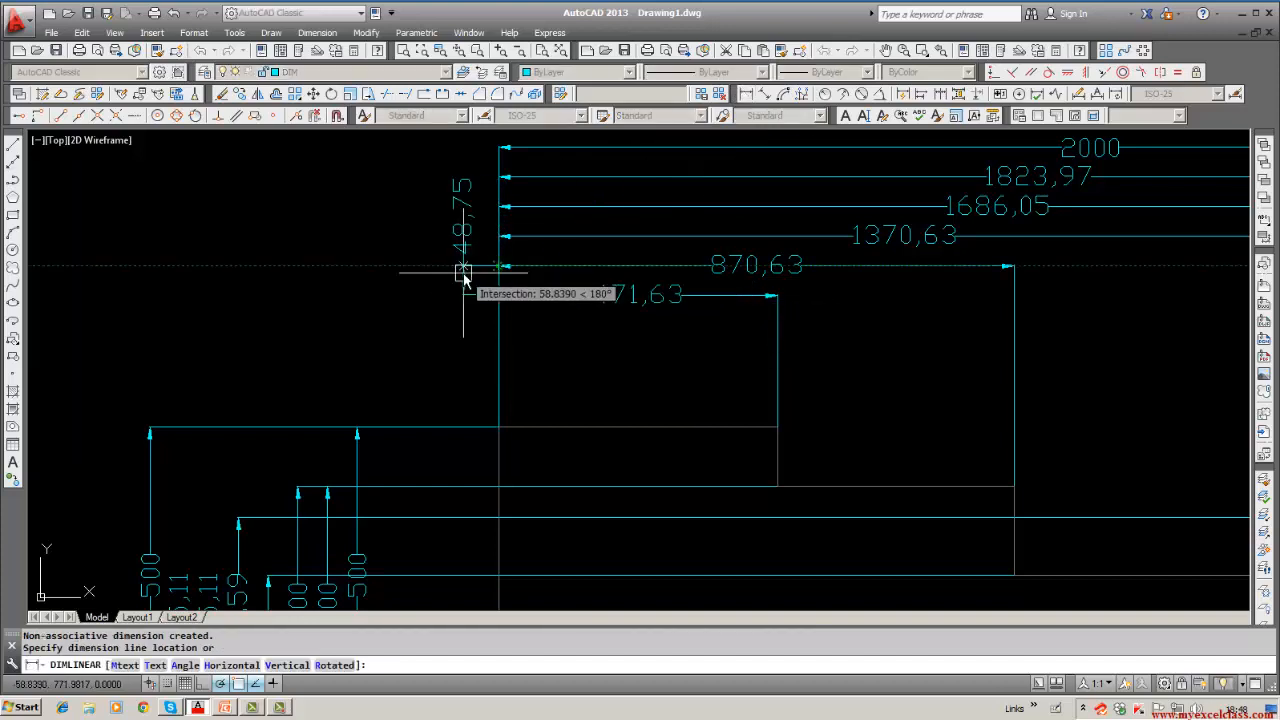
{"action": "scroll", "coordinate": [466, 286], "scroll_direction": "up", "scroll_amount": 4}
{"action": "scroll", "coordinate": [406, 497], "scroll_direction": "down", "scroll_amount": 2}
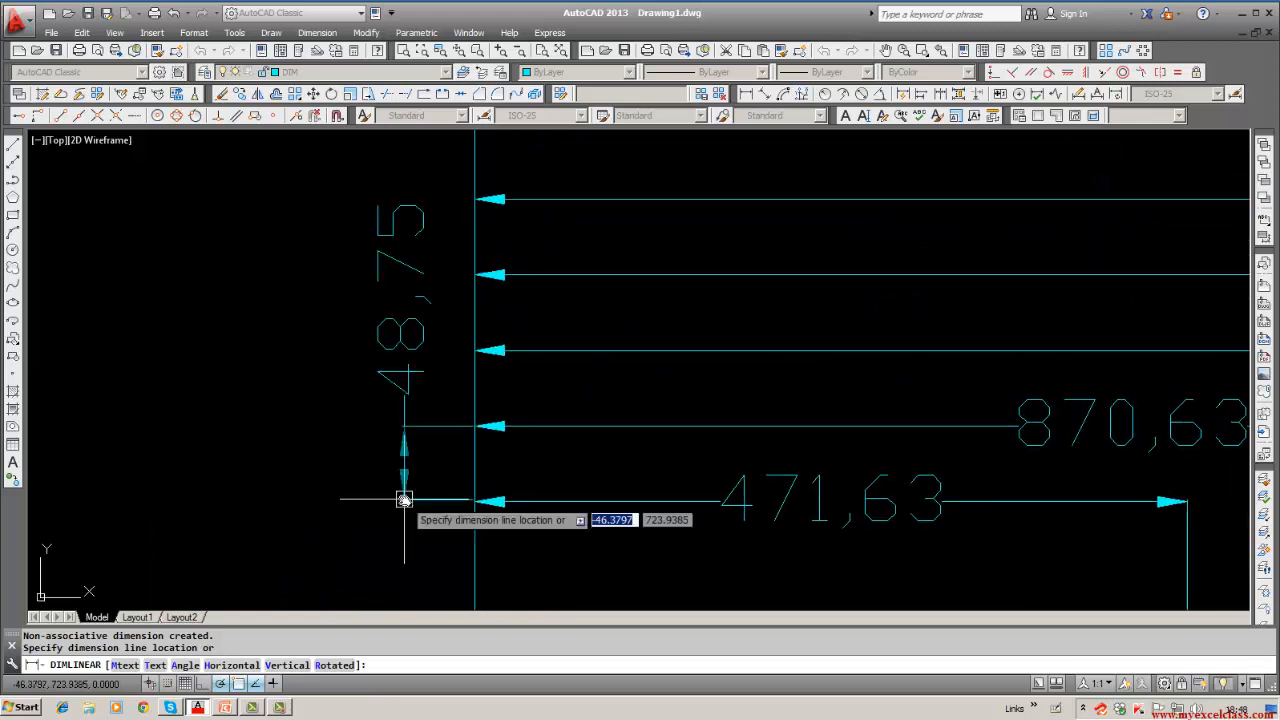
{"action": "scroll", "coordinate": [404, 500], "scroll_direction": "up", "scroll_amount": 5}
{"action": "key", "text": "Escape"}
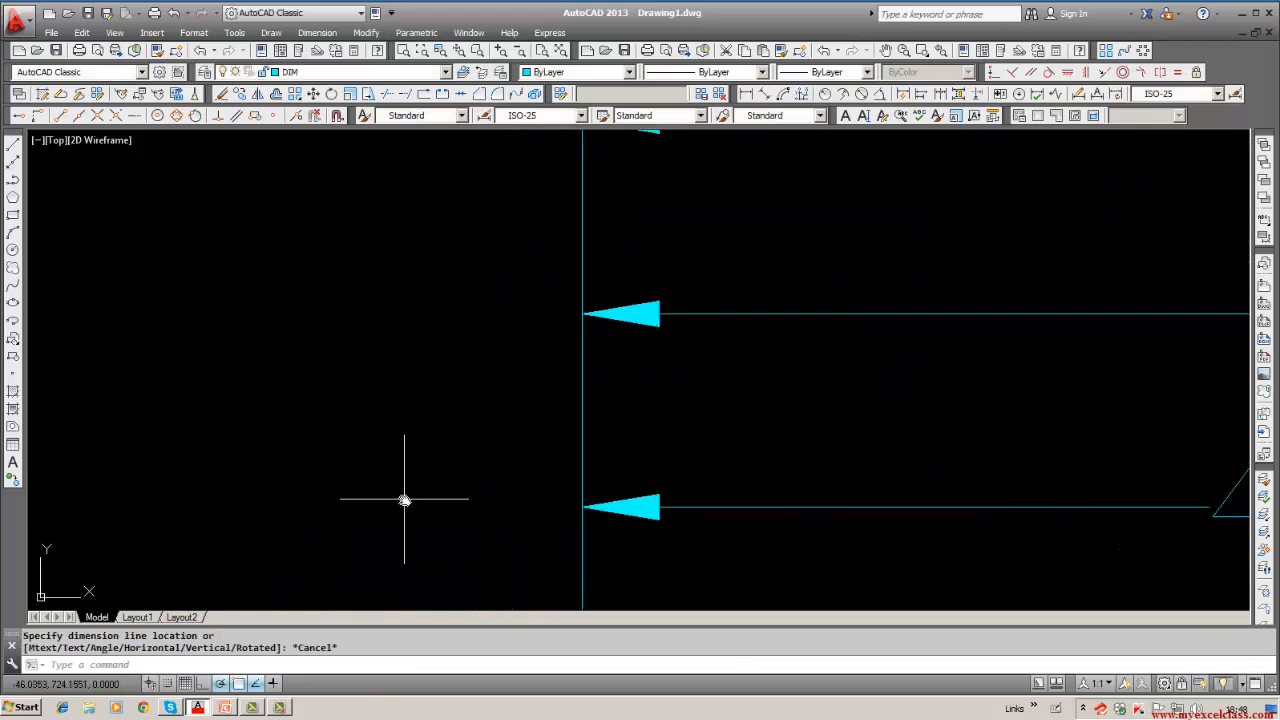
Step: Measure the baseline spacing again between the left arrow tips of the 870,63 and 471,63 dimensions, leaving no dimension behind
{"action": "left_click", "coordinate": [750, 94]}
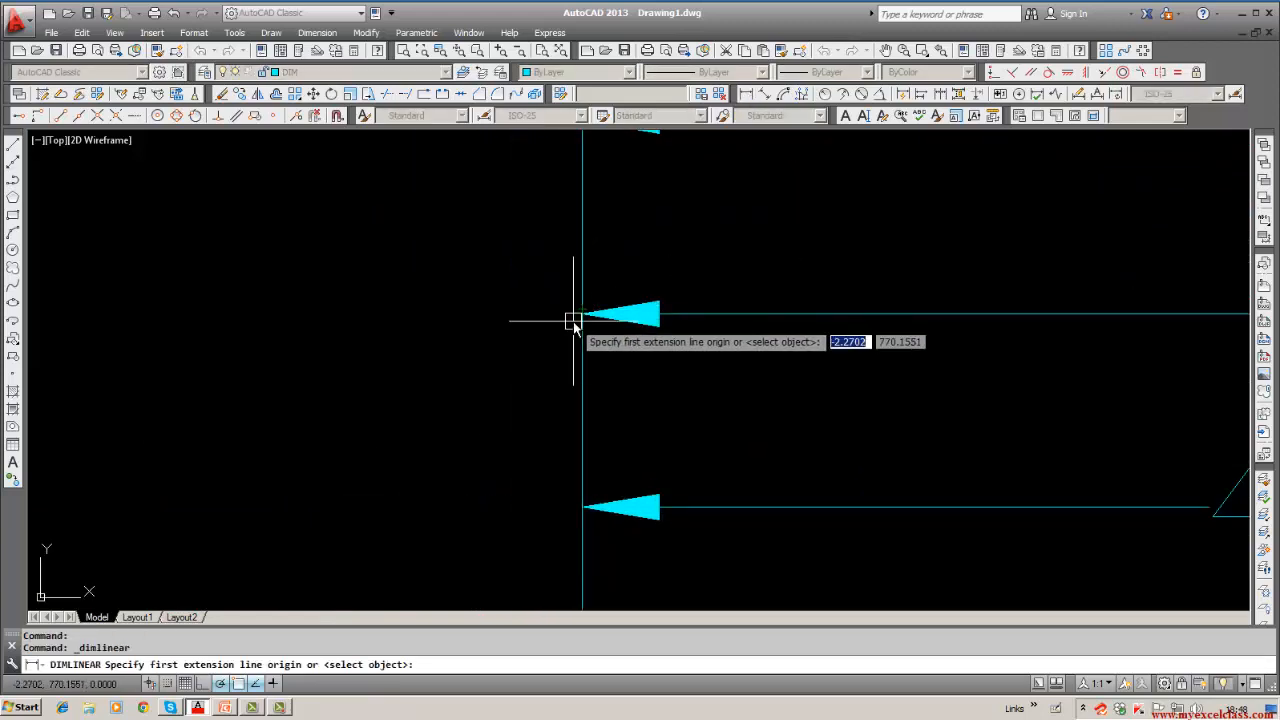
{"action": "left_click", "coordinate": [583, 314]}
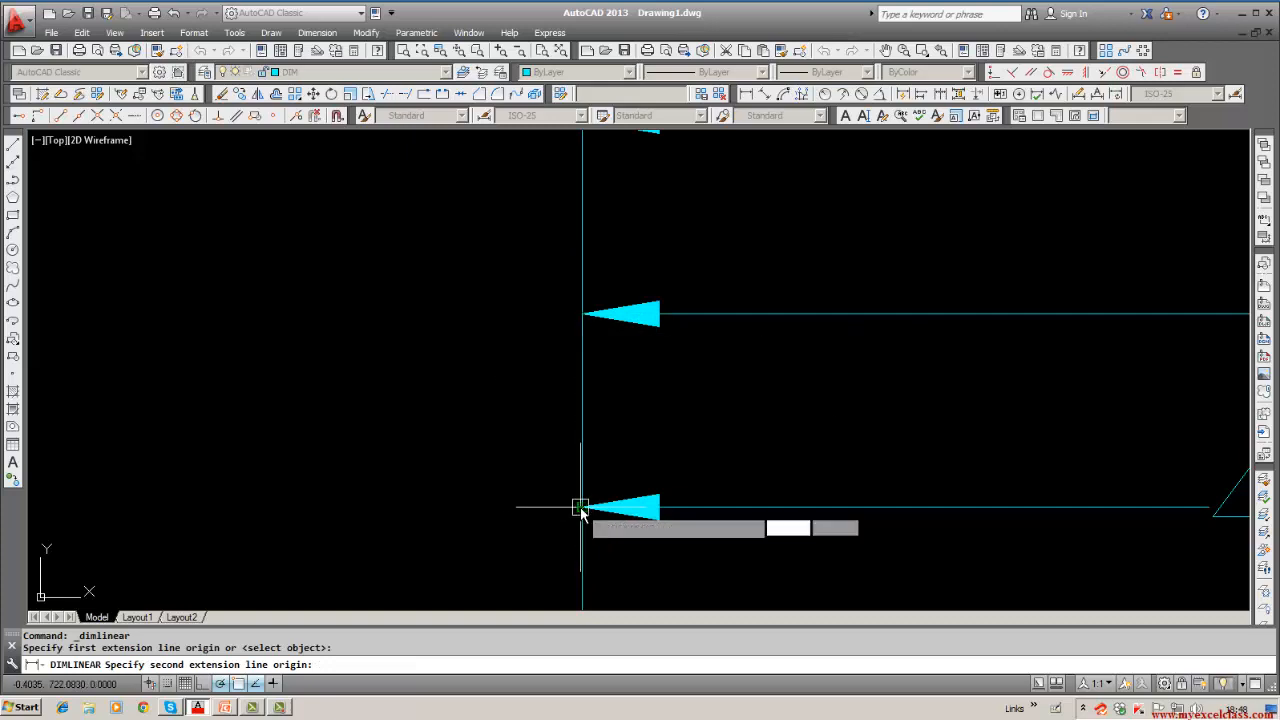
{"action": "left_click", "coordinate": [580, 507]}
{"action": "key", "text": "Escape"}
{"action": "scroll", "coordinate": [495, 510], "scroll_direction": "down", "scroll_amount": 10}
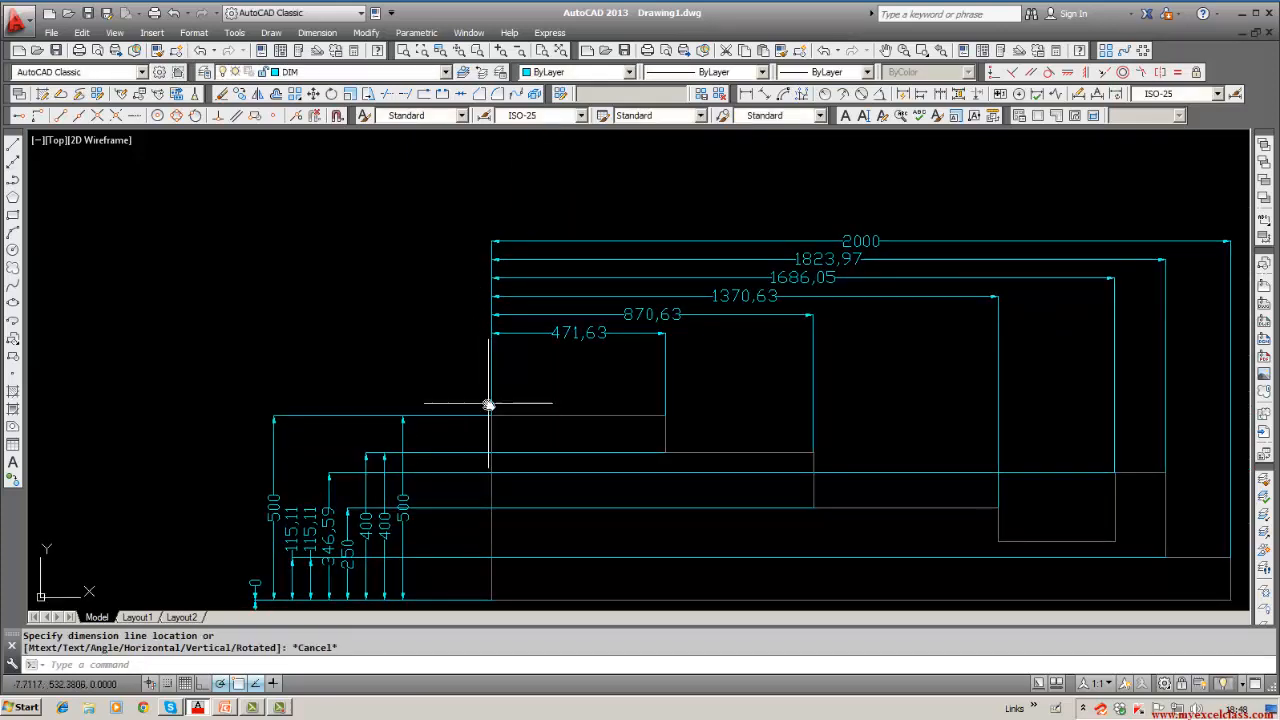
Step: Set the ISO-25 dimension style's baseline spacing to 70
{"action": "left_click", "coordinate": [369, 34]}
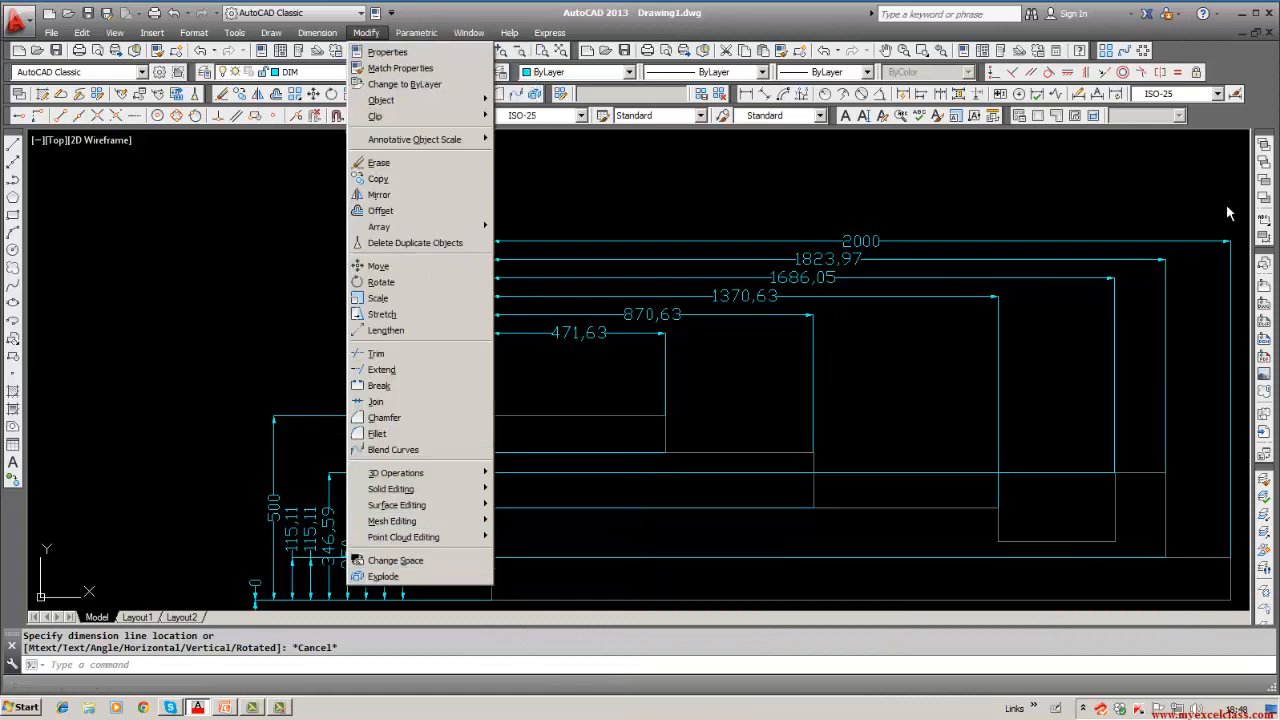
{"action": "key", "text": "Escape"}
{"action": "left_click", "coordinate": [1235, 94]}
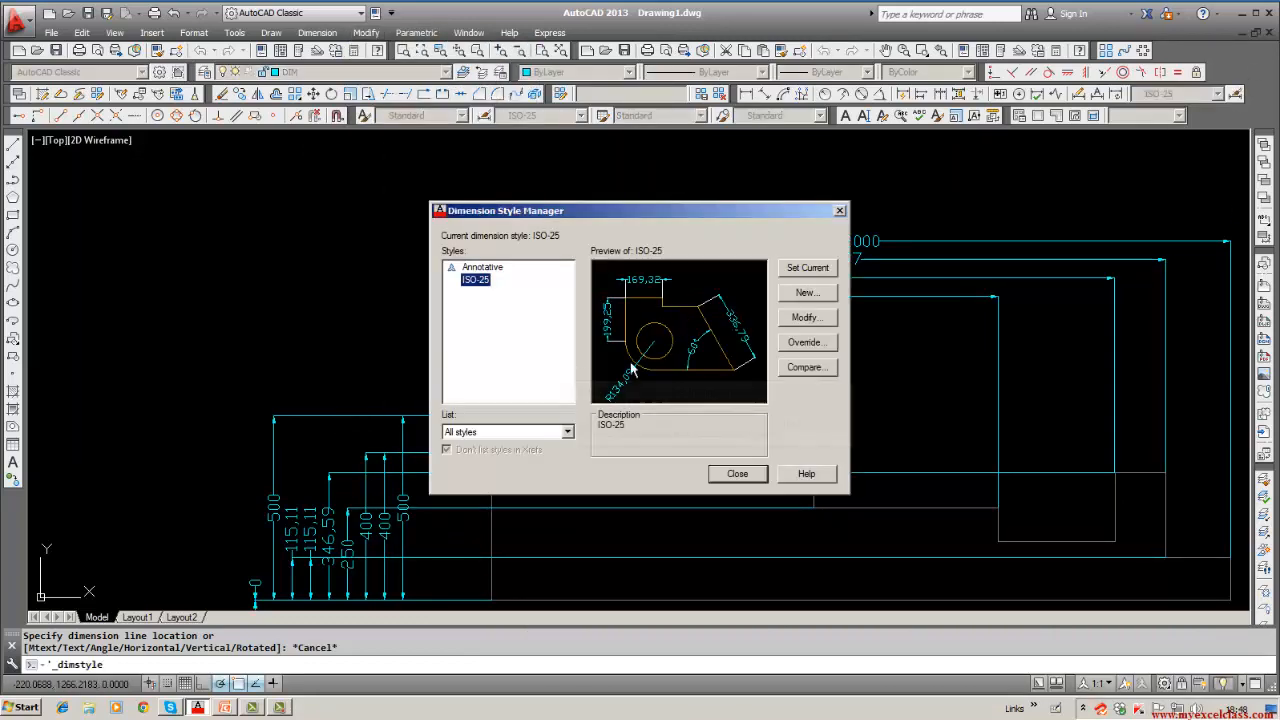
{"action": "left_click", "coordinate": [806, 318]}
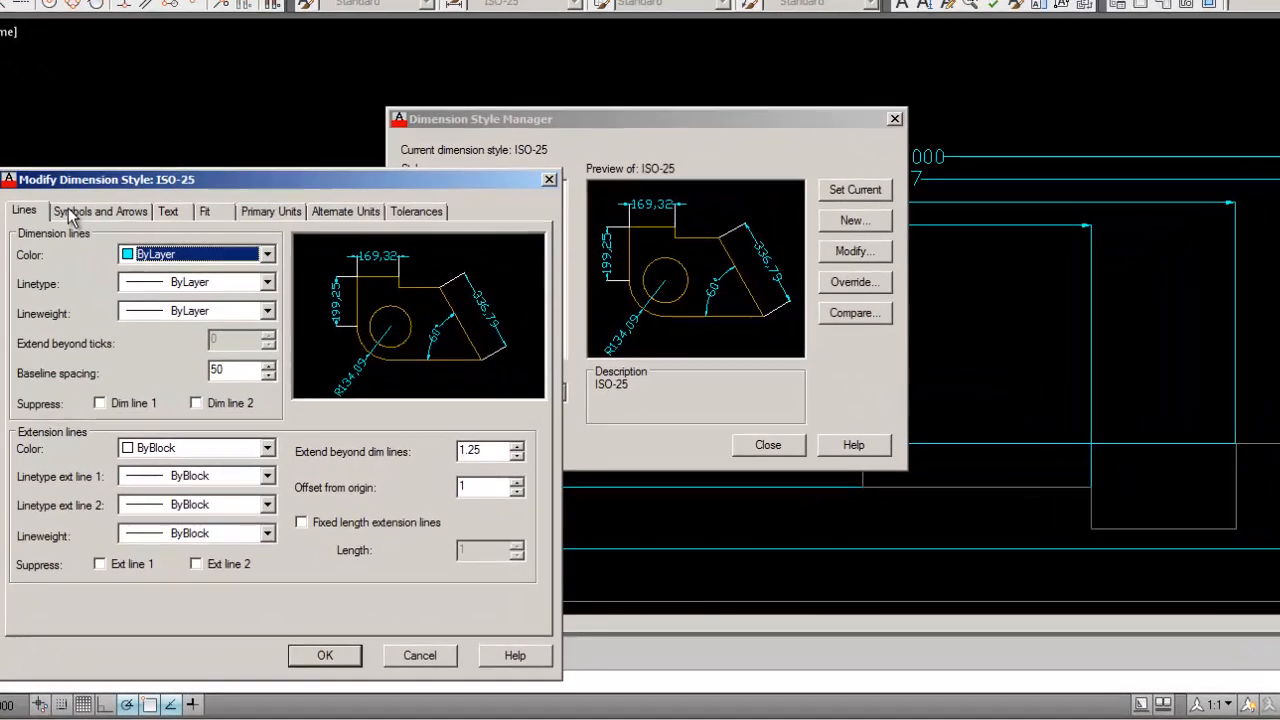
{"action": "left_click", "coordinate": [175, 287]}
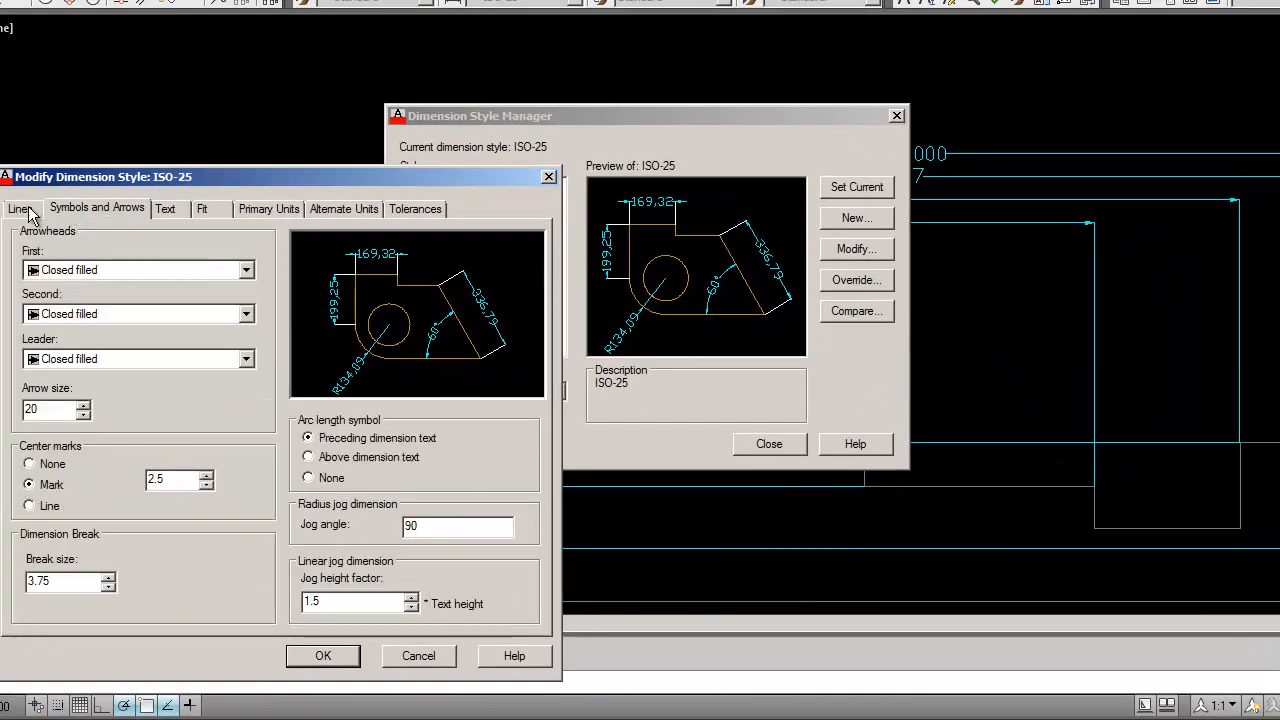
{"action": "left_click", "coordinate": [22, 209]}
{"action": "double_click", "coordinate": [238, 370]}
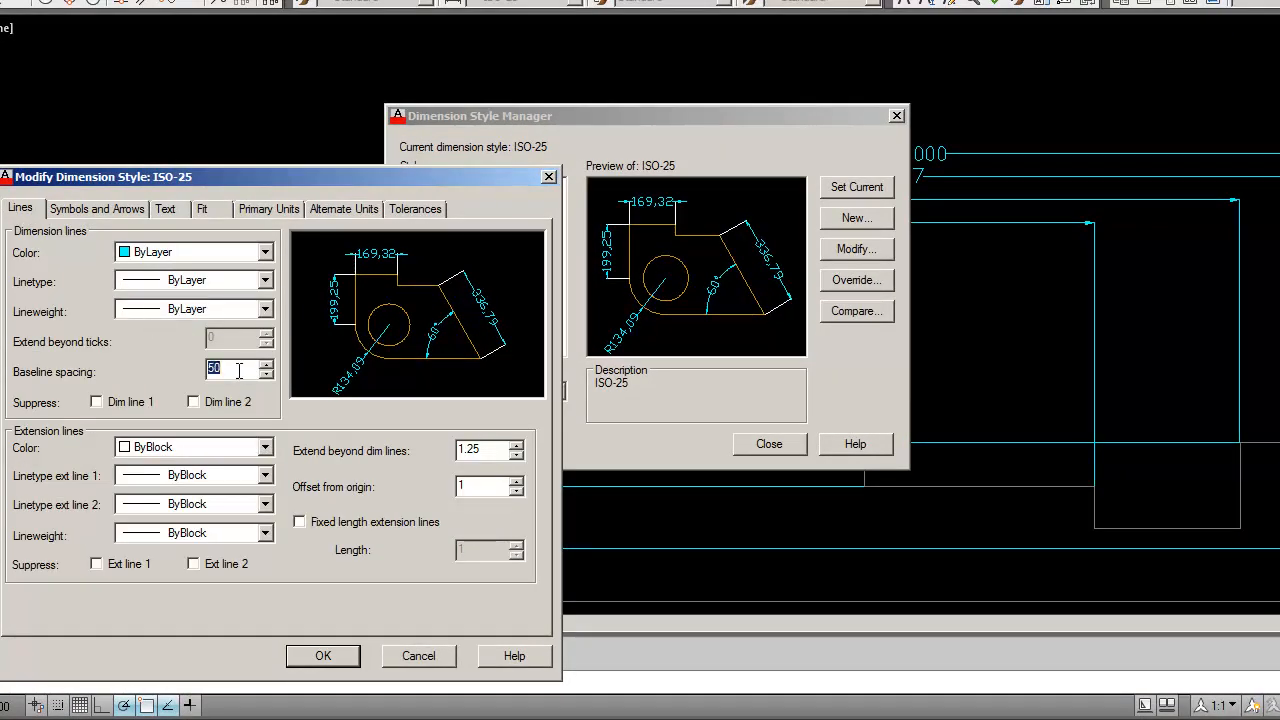
{"action": "key", "text": "BackSpace"}
{"action": "left_click", "coordinate": [329, 663]}
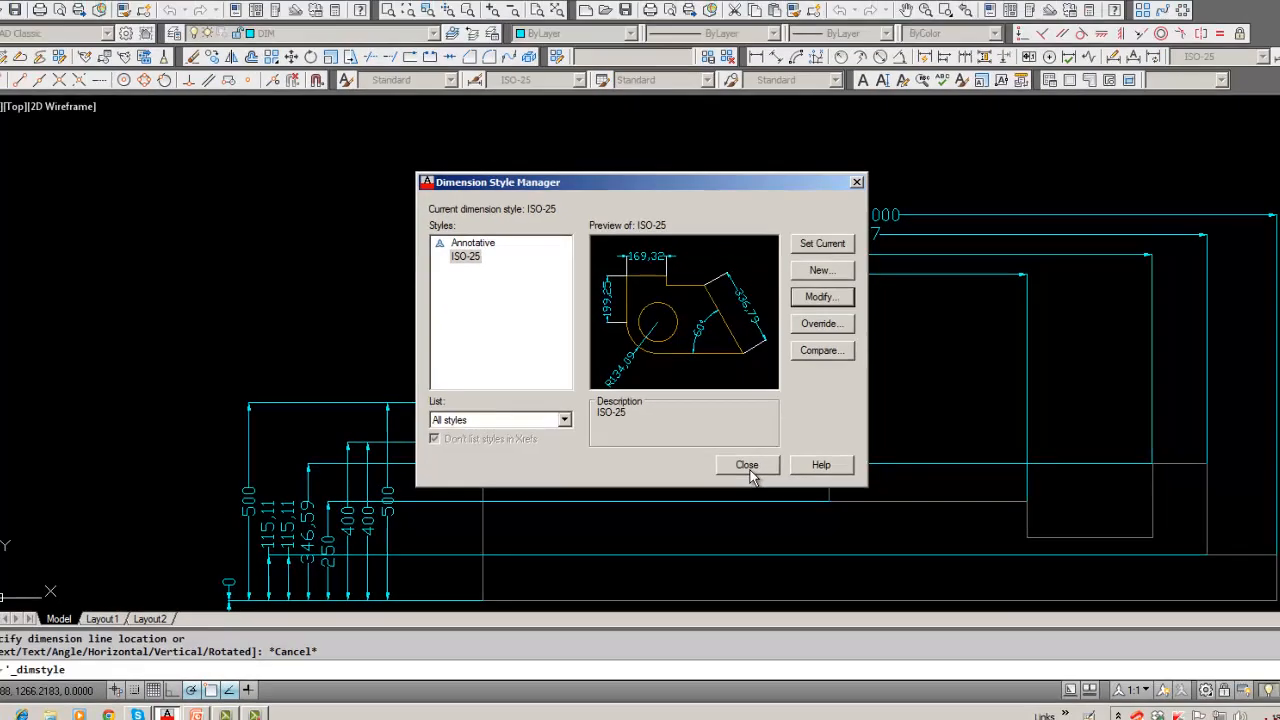
{"action": "left_click", "coordinate": [769, 443]}
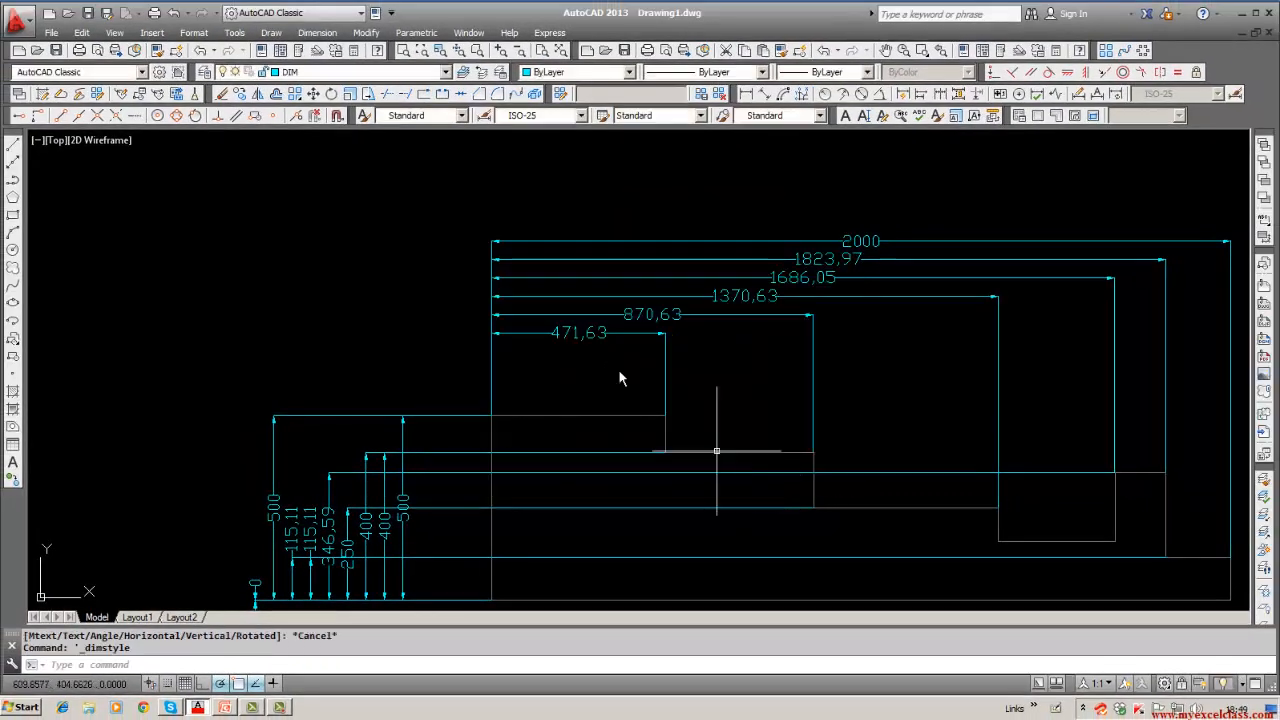
Step: Add another horizontal baseline dimension to the raised block's outer top corner, above the existing 2000 dimension
{"action": "scroll", "coordinate": [580, 343], "scroll_direction": "down", "scroll_amount": 2}
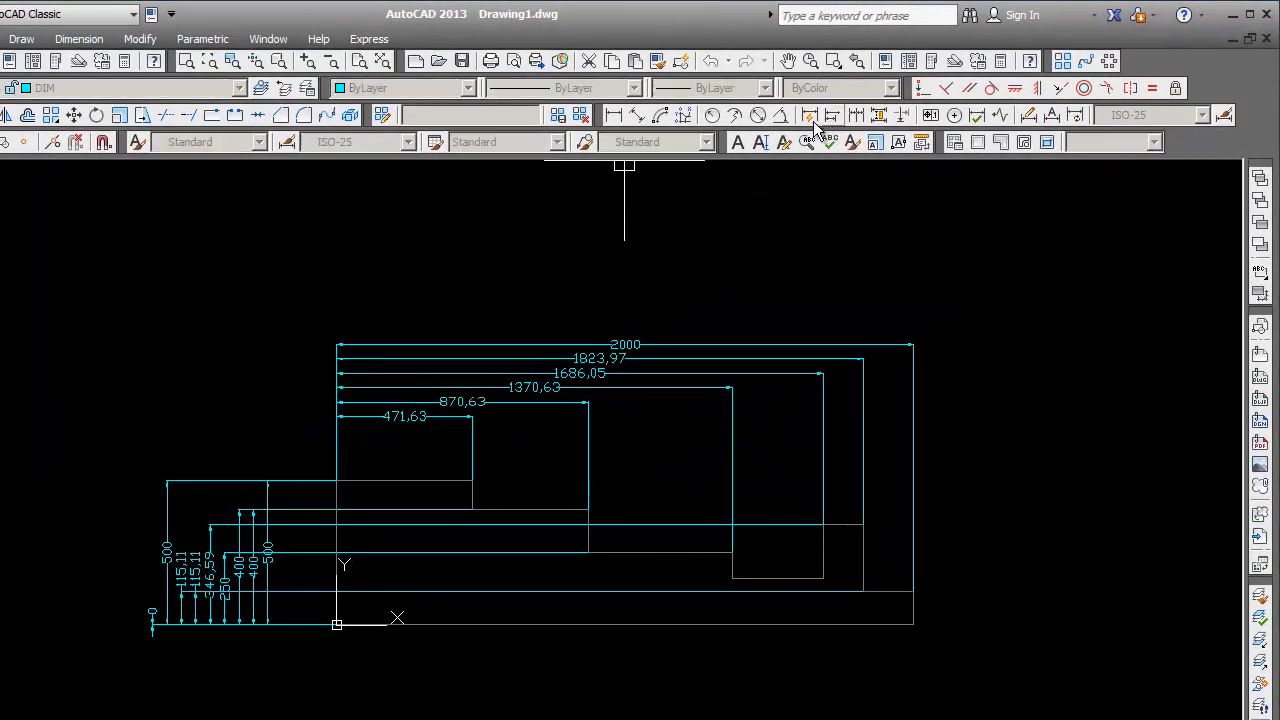
{"action": "left_click", "coordinate": [831, 116]}
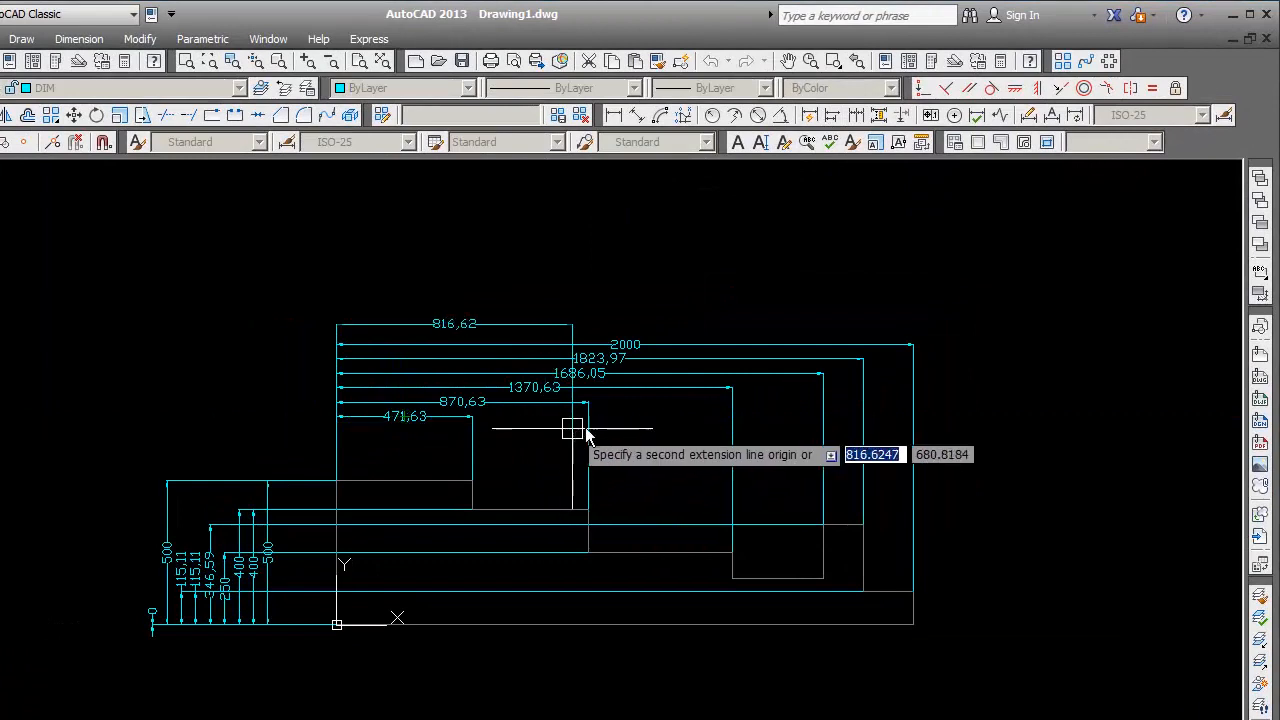
{"action": "left_click", "coordinate": [868, 532]}
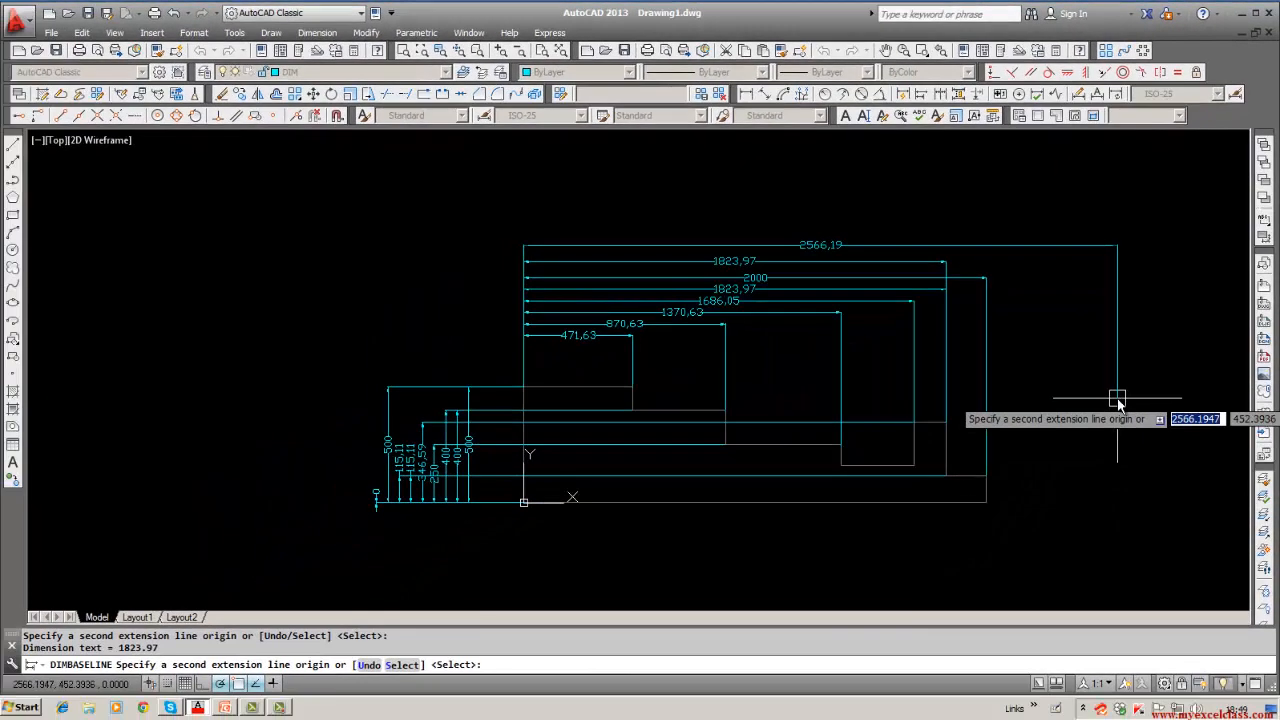
{"action": "key", "text": "Escape"}
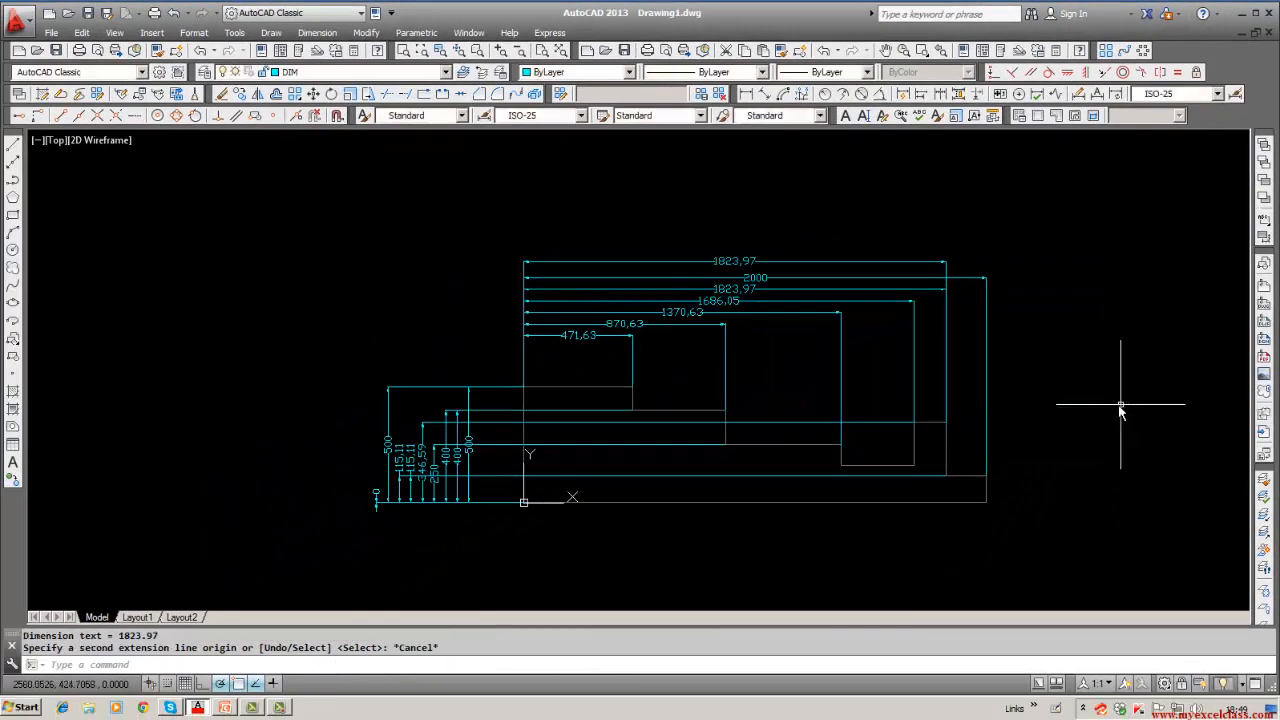
{"action": "middle_click_drag", "start_coordinate": [739, 402], "coordinate": [738, 429]}
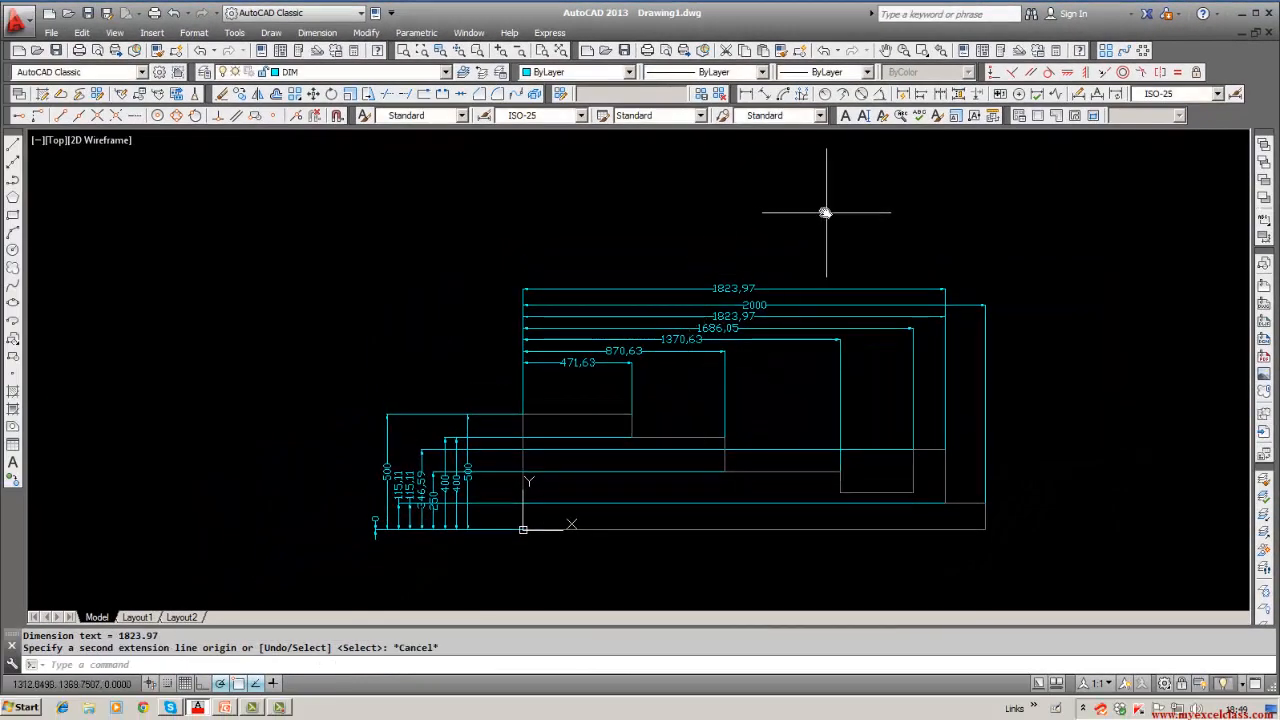
Step: Set the ISO-25 dimension style's baseline spacing to 100 and close the style manager
{"action": "left_click", "coordinate": [317, 32]}
{"action": "left_click", "coordinate": [346, 424]}
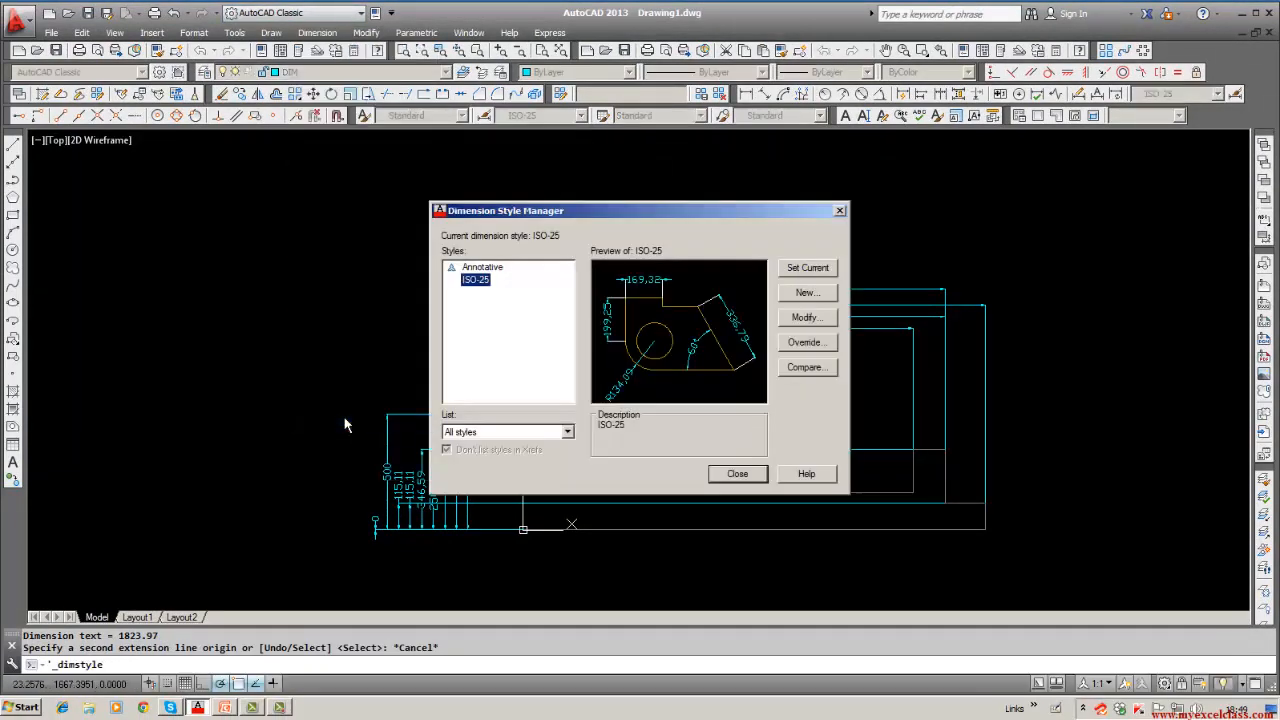
{"action": "left_click", "coordinate": [805, 318]}
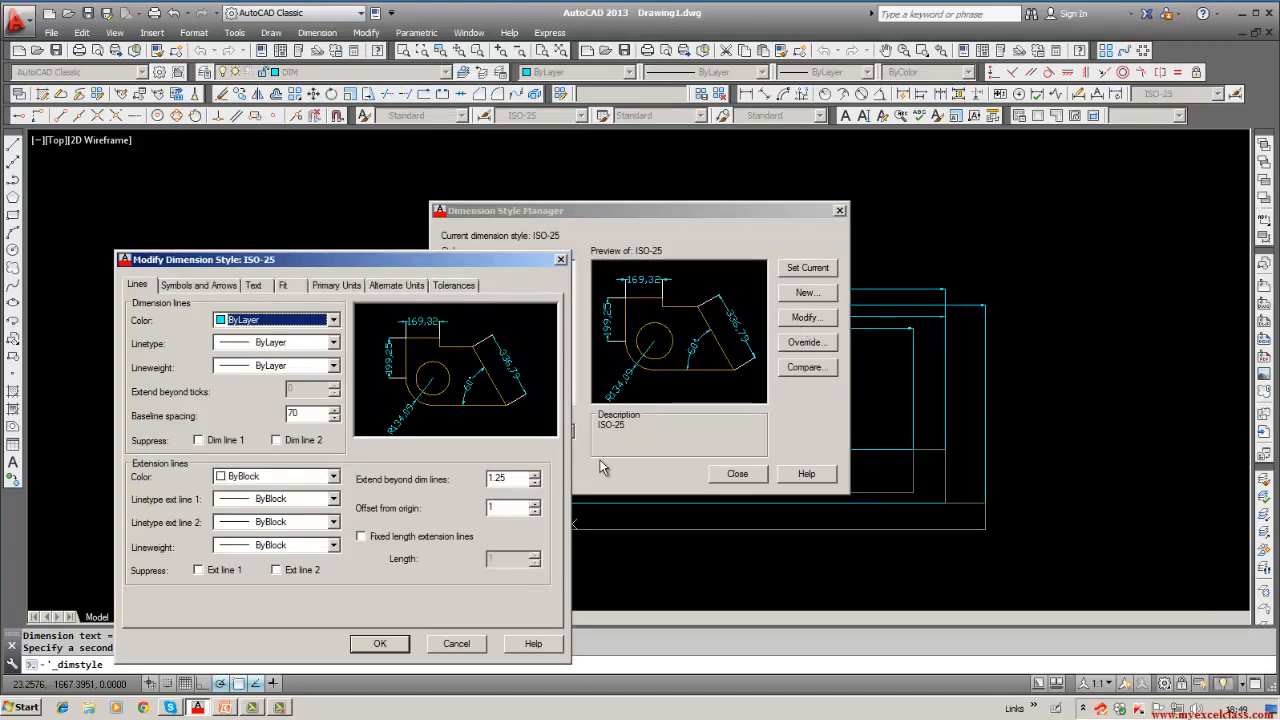
{"action": "double_click", "coordinate": [313, 416]}
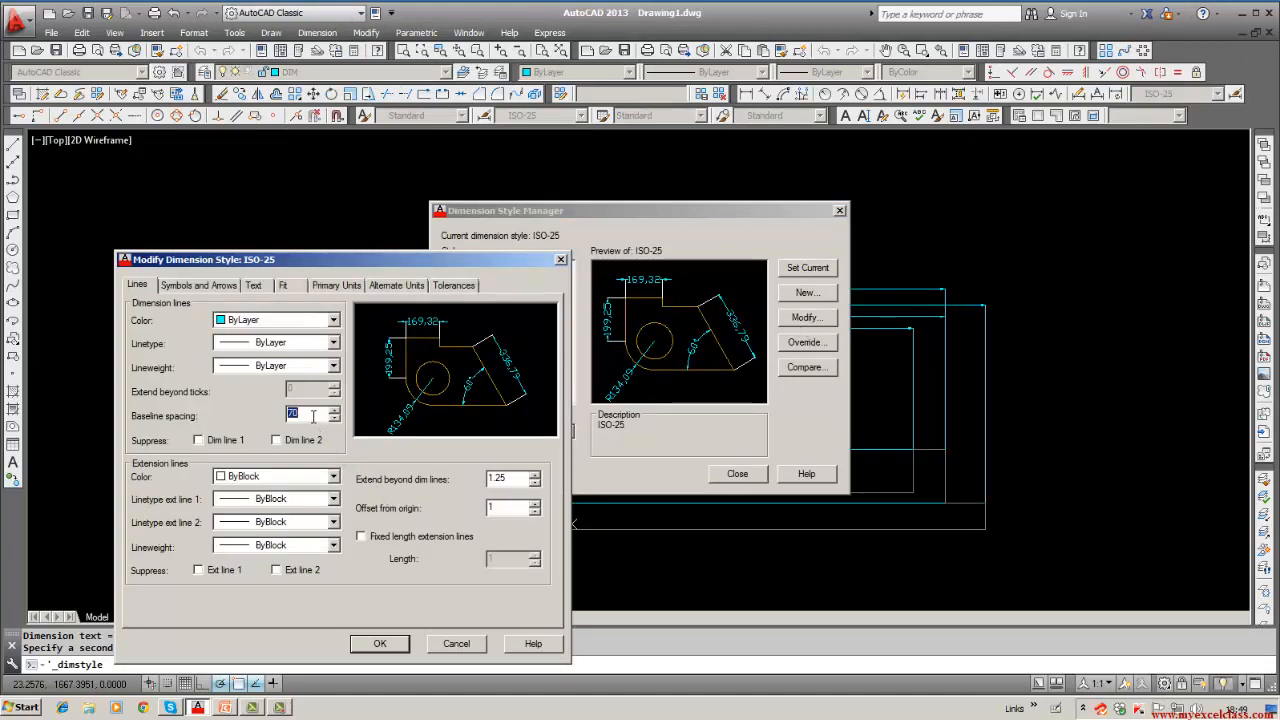
{"action": "key", "text": "BackSpace"}
{"action": "left_click", "coordinate": [358, 645]}
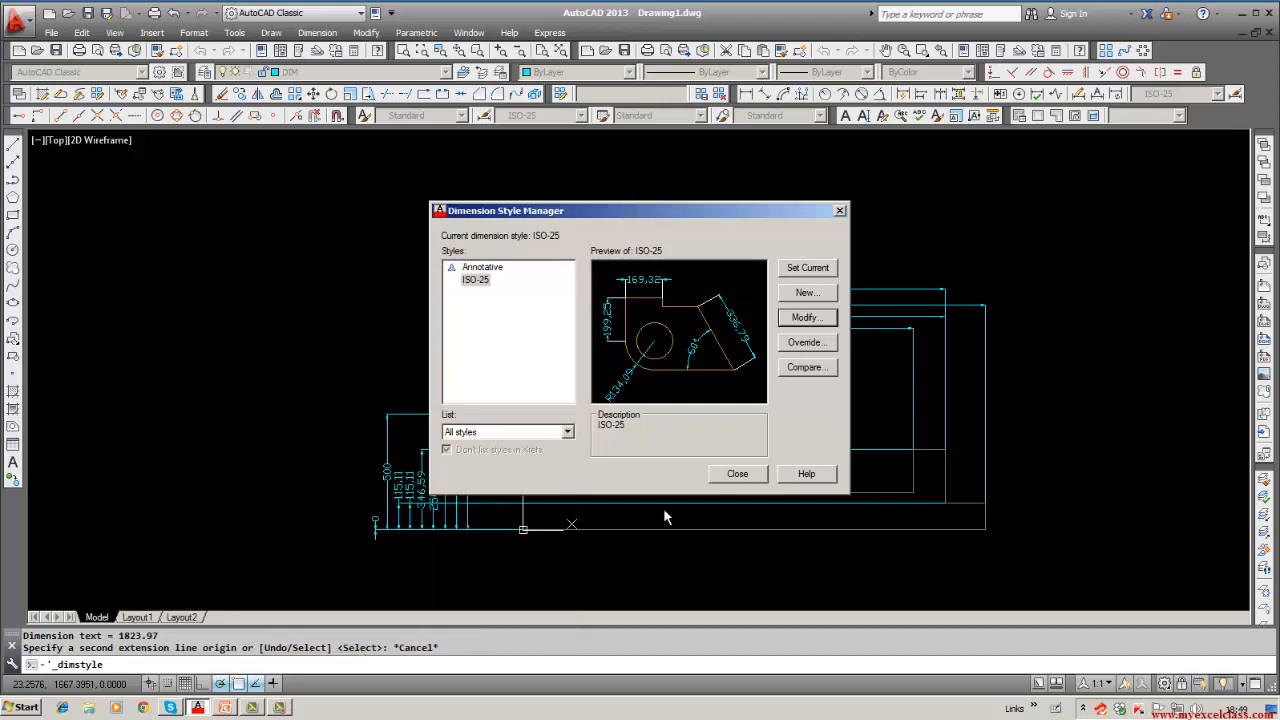
{"action": "double_click", "coordinate": [740, 476]}
{"action": "key", "text": "Escape"}
{"action": "key", "text": "Escape"}
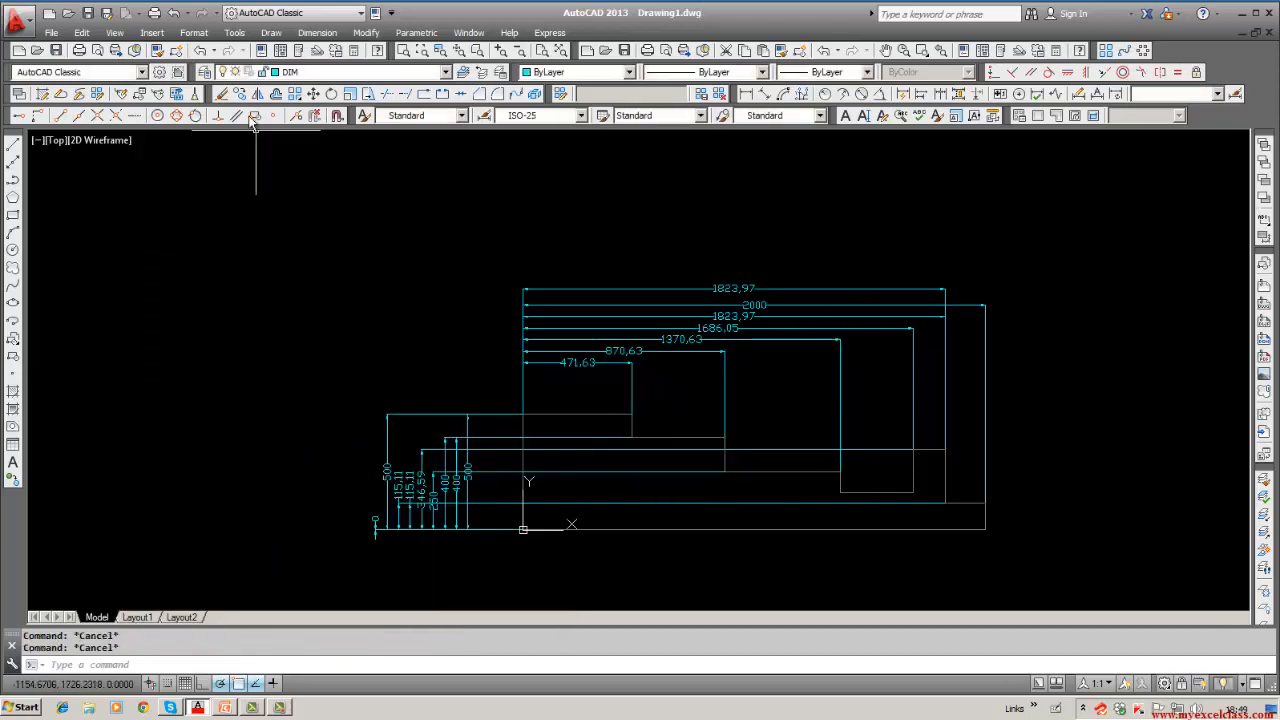
Step: Erase all existing dimensions with a selection window around the whole drawing, keeping the profile on its locked layer
{"action": "left_click", "coordinate": [224, 93]}
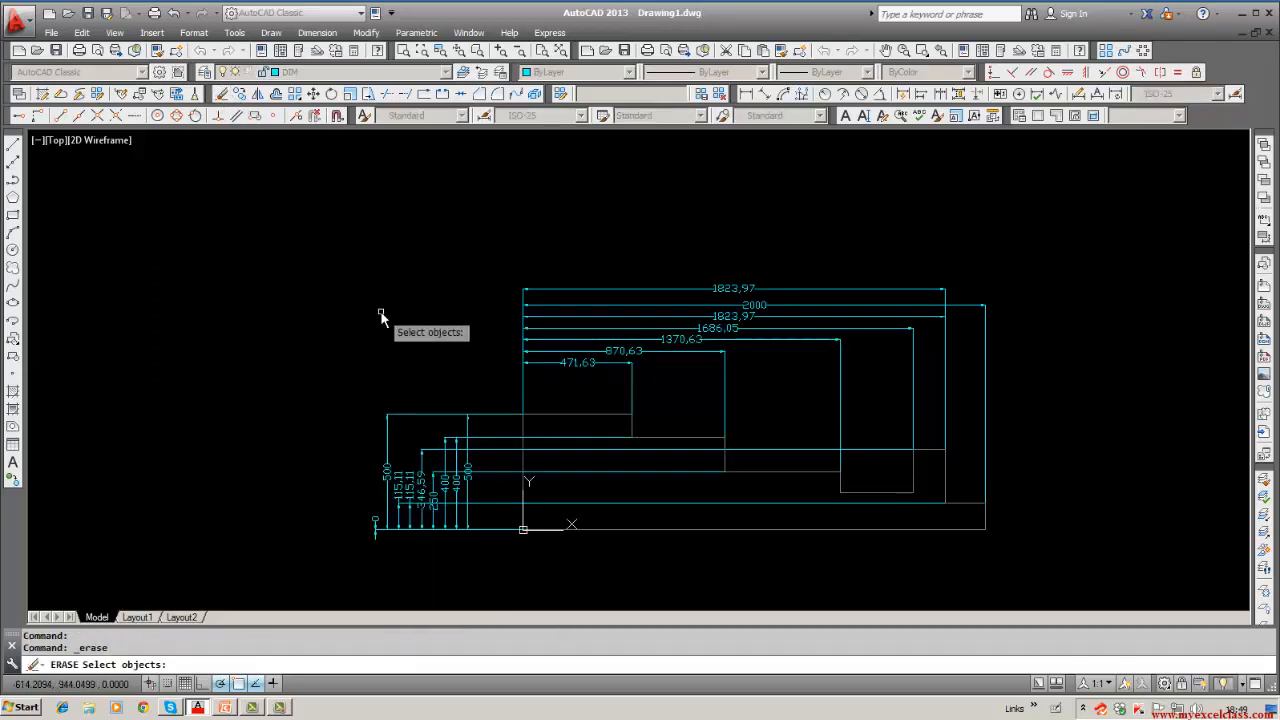
{"action": "key", "text": "Return"}
{"action": "left_click", "coordinate": [360, 238]}
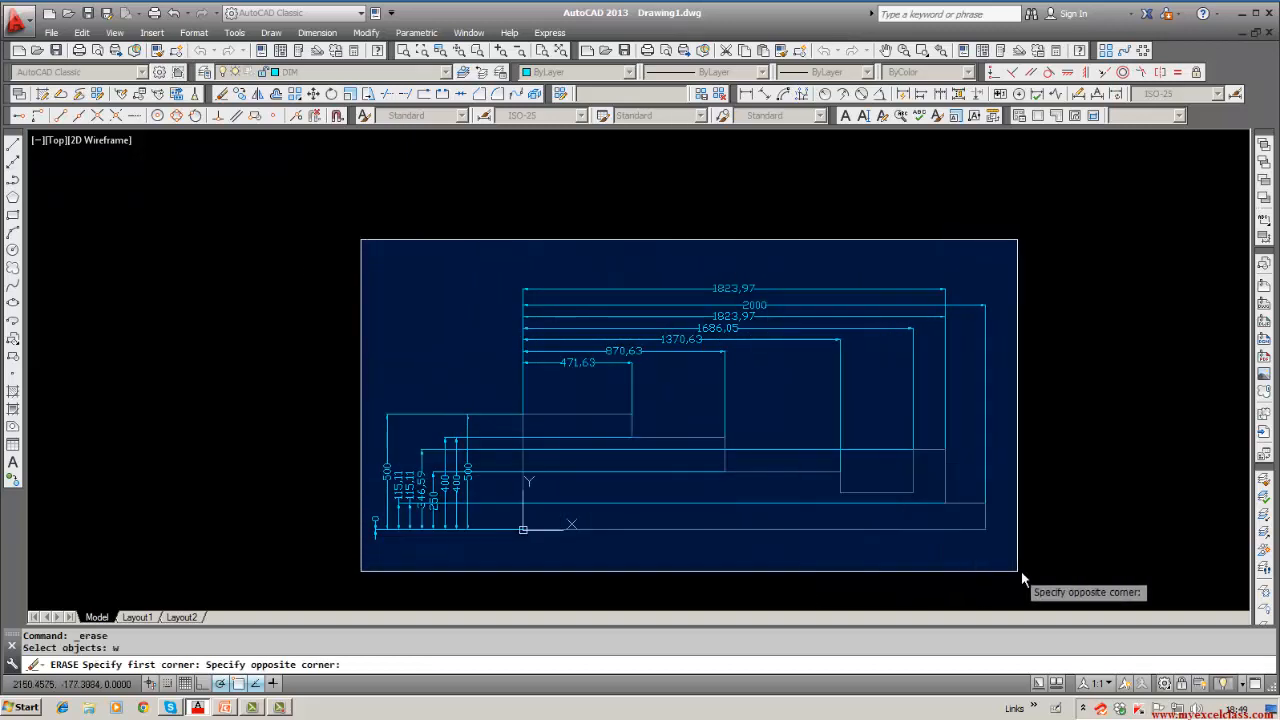
{"action": "left_click", "coordinate": [1021, 571]}
{"action": "key", "text": "Return"}
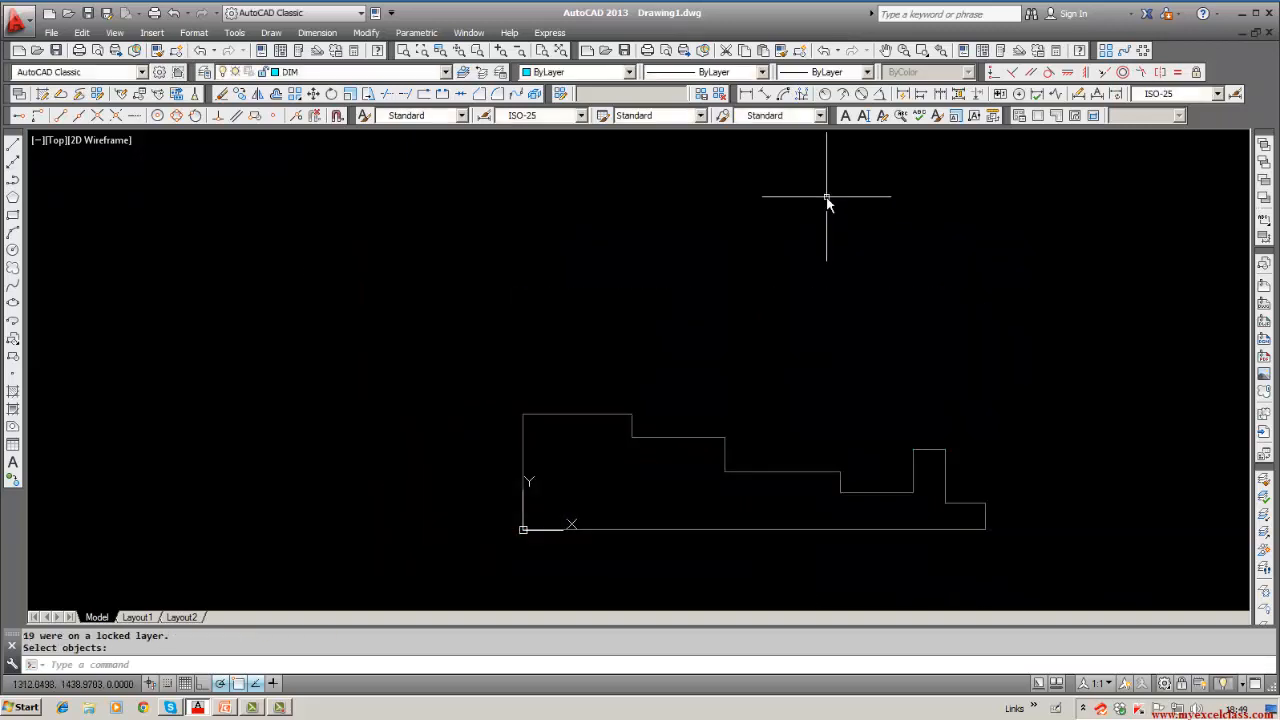
Step: Place a linear dimension above the profile's highest step, spanning its top edge
{"action": "left_click", "coordinate": [745, 93]}
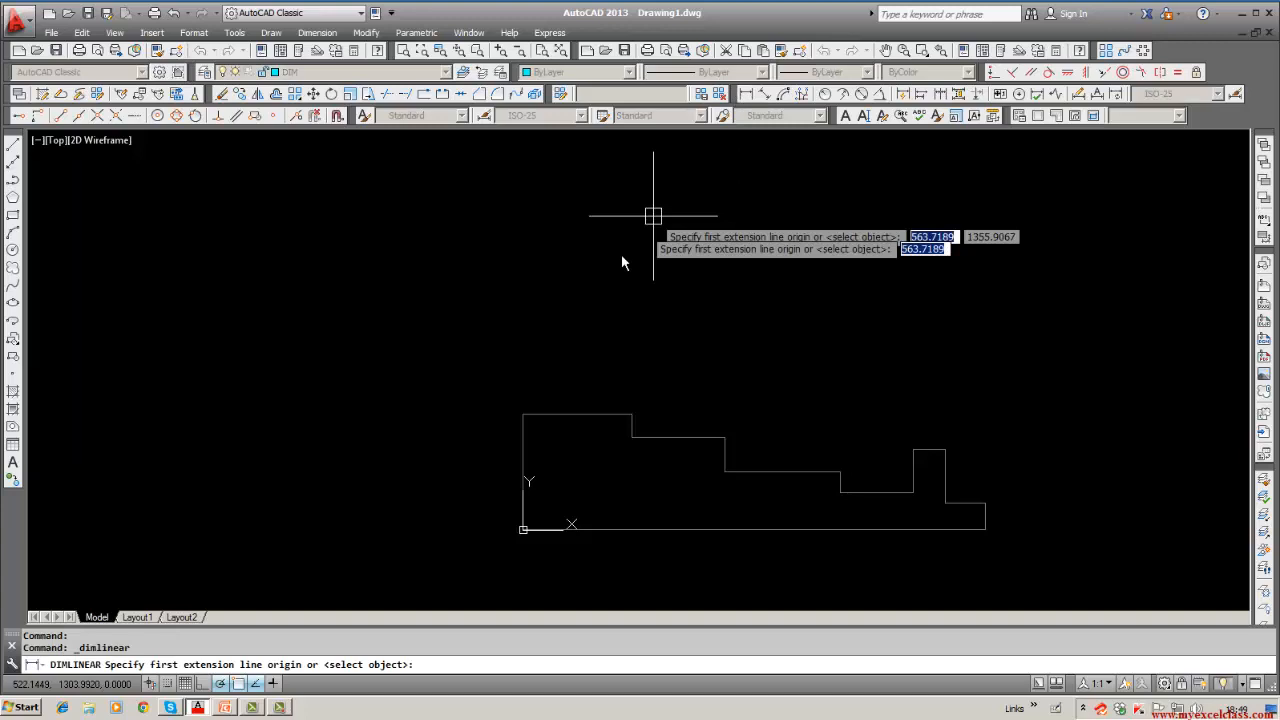
{"action": "left_click", "coordinate": [523, 413]}
{"action": "left_click", "coordinate": [632, 409]}
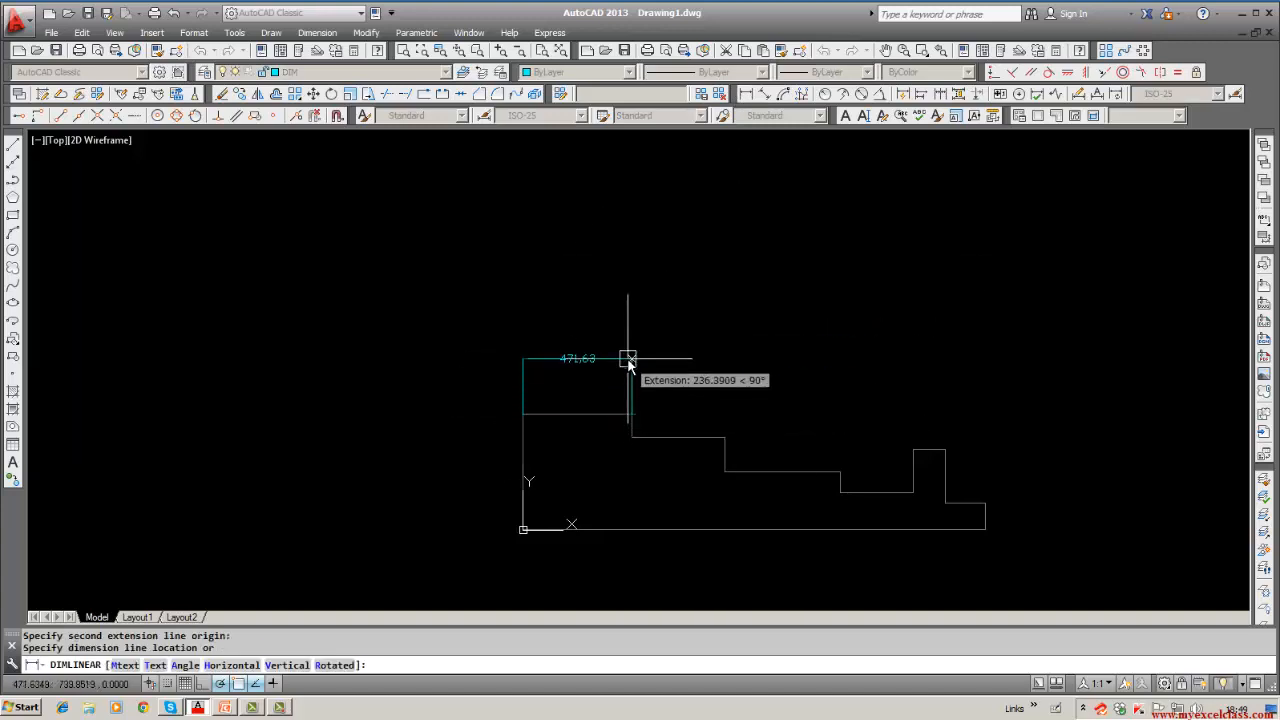
{"action": "left_click", "coordinate": [630, 358]}
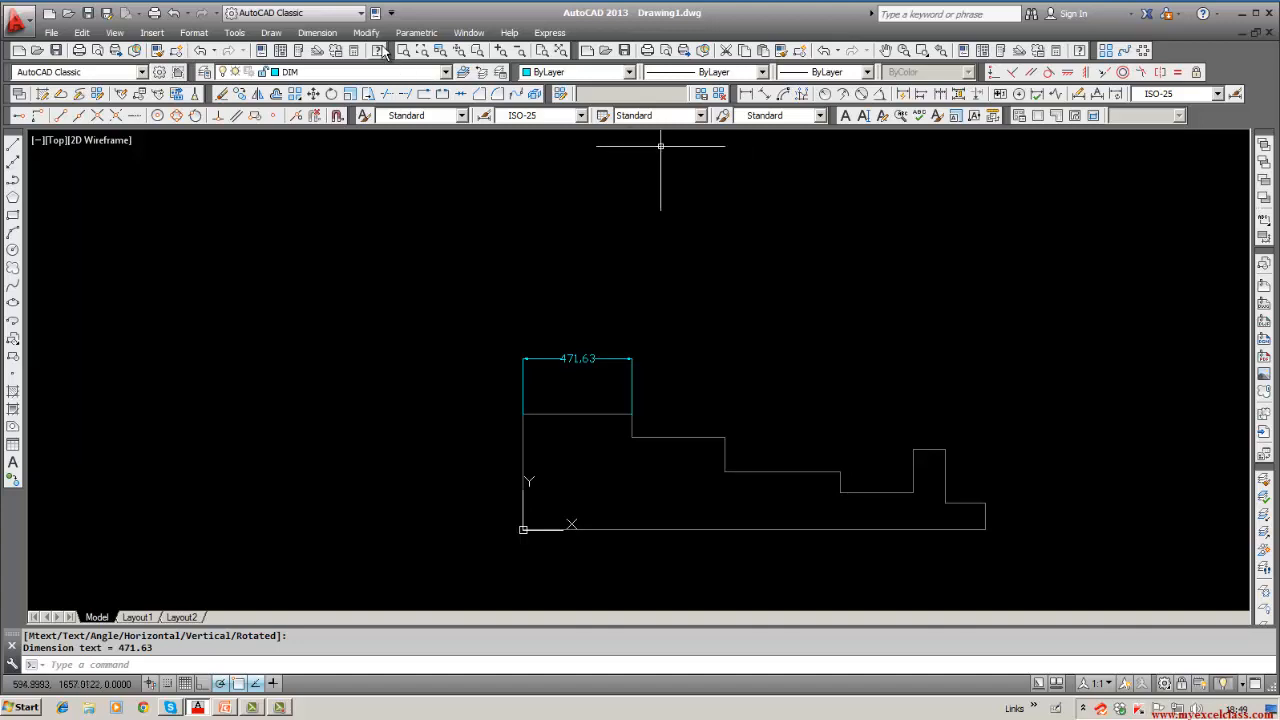
Step: Stack horizontal baseline dimensions to the next two step corners and the raised block's outer top corner
{"action": "left_click", "coordinate": [921, 94]}
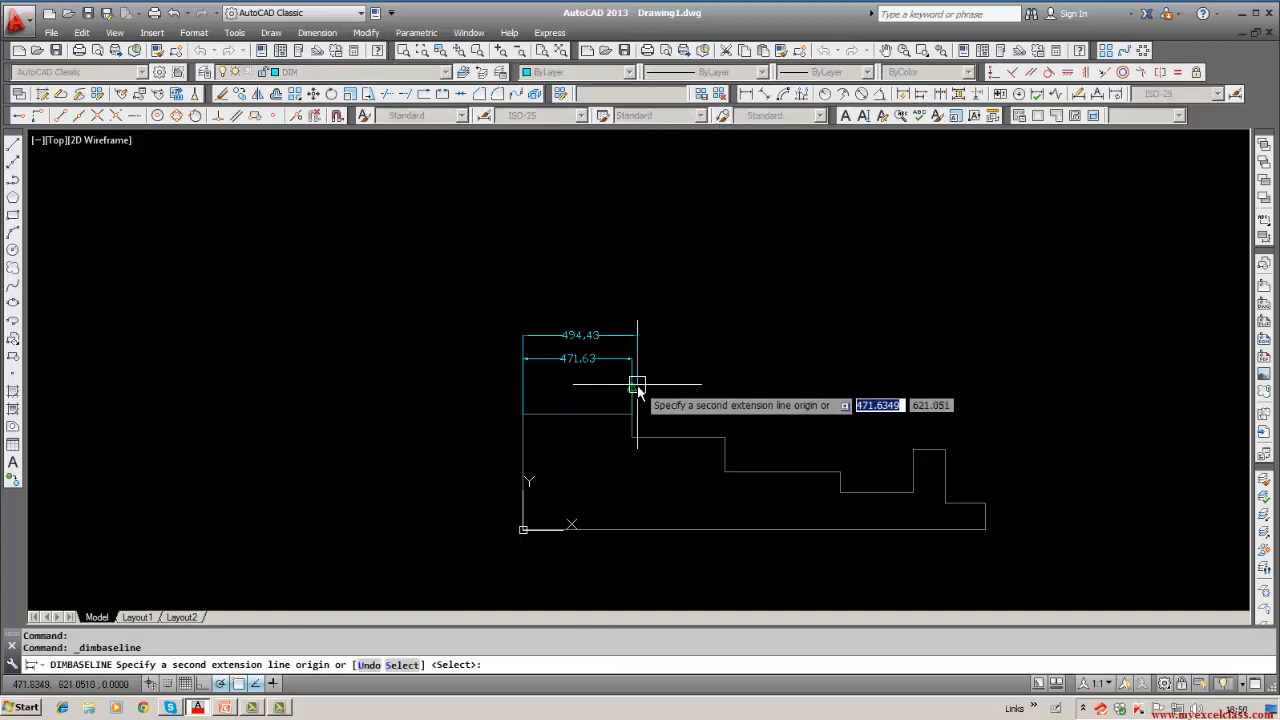
{"action": "left_click", "coordinate": [725, 439]}
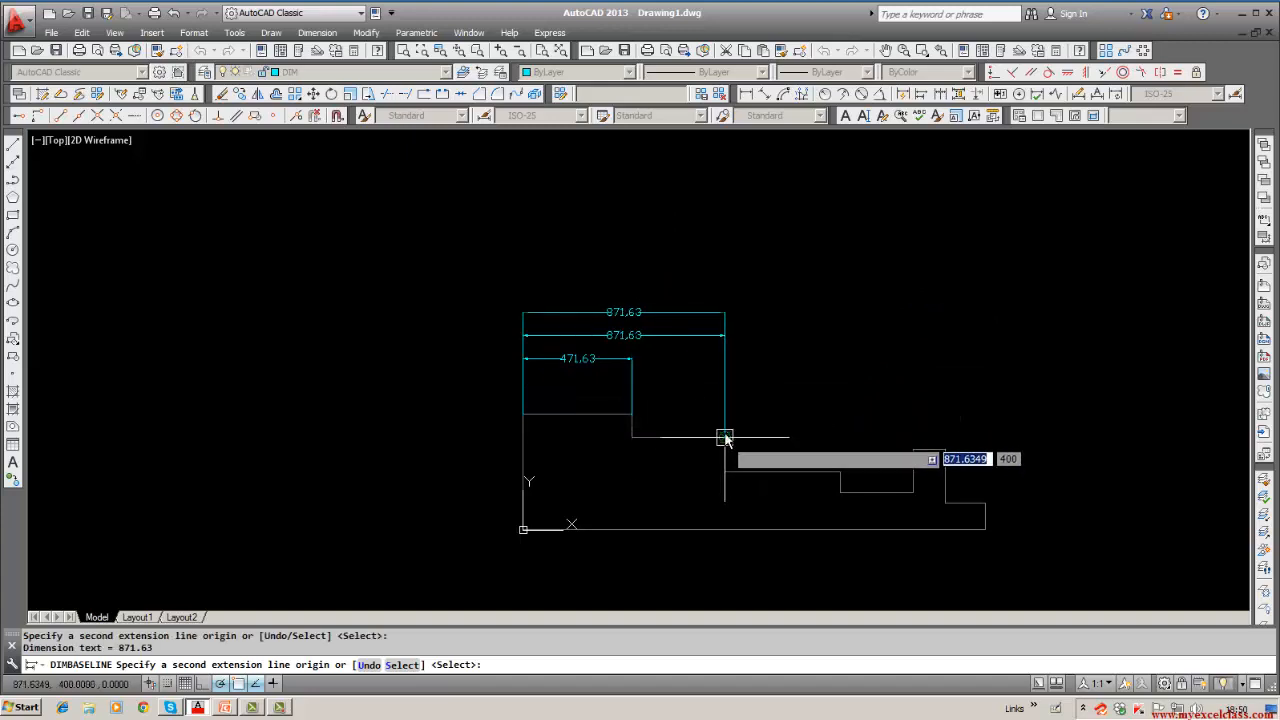
{"action": "left_click", "coordinate": [840, 471]}
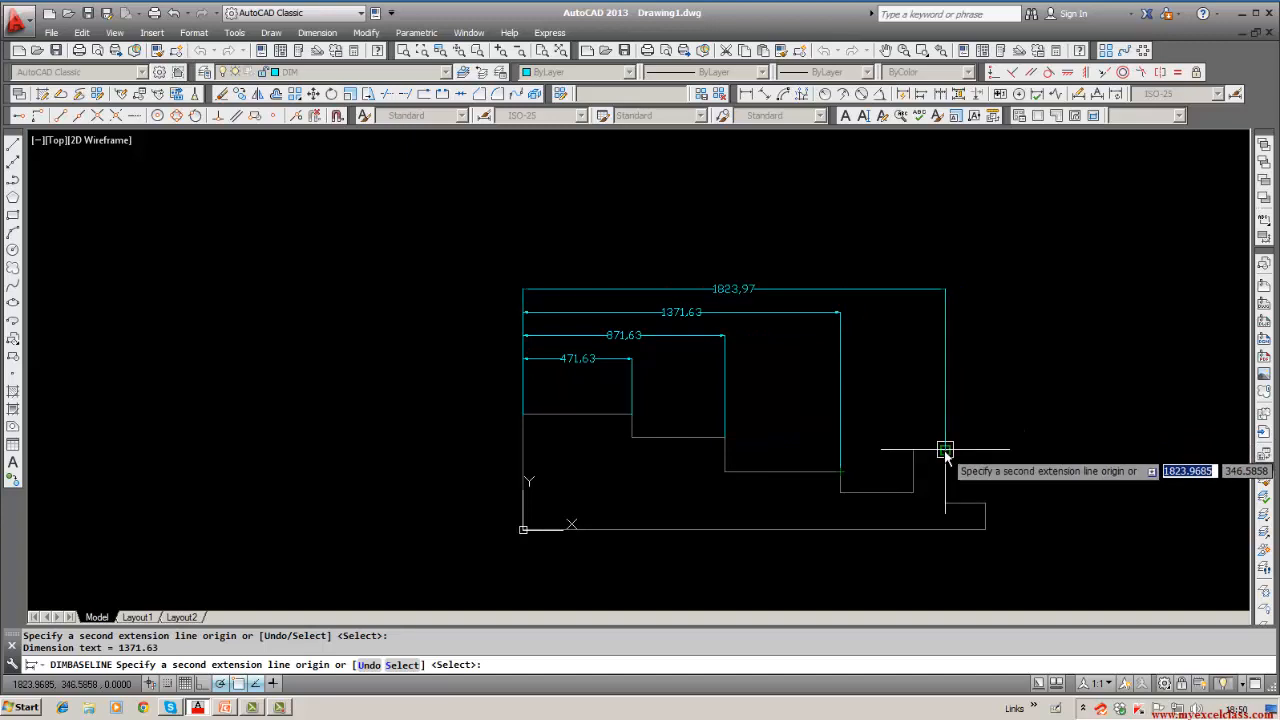
{"action": "left_click", "coordinate": [945, 450]}
{"action": "key", "text": "Escape"}
Step: Check the gap between the two uppermost dimension lines with a temporary vertical dimension between their arrow tips, cancelling before placement
{"action": "scroll", "coordinate": [511, 300], "scroll_direction": "up", "scroll_amount": 5}
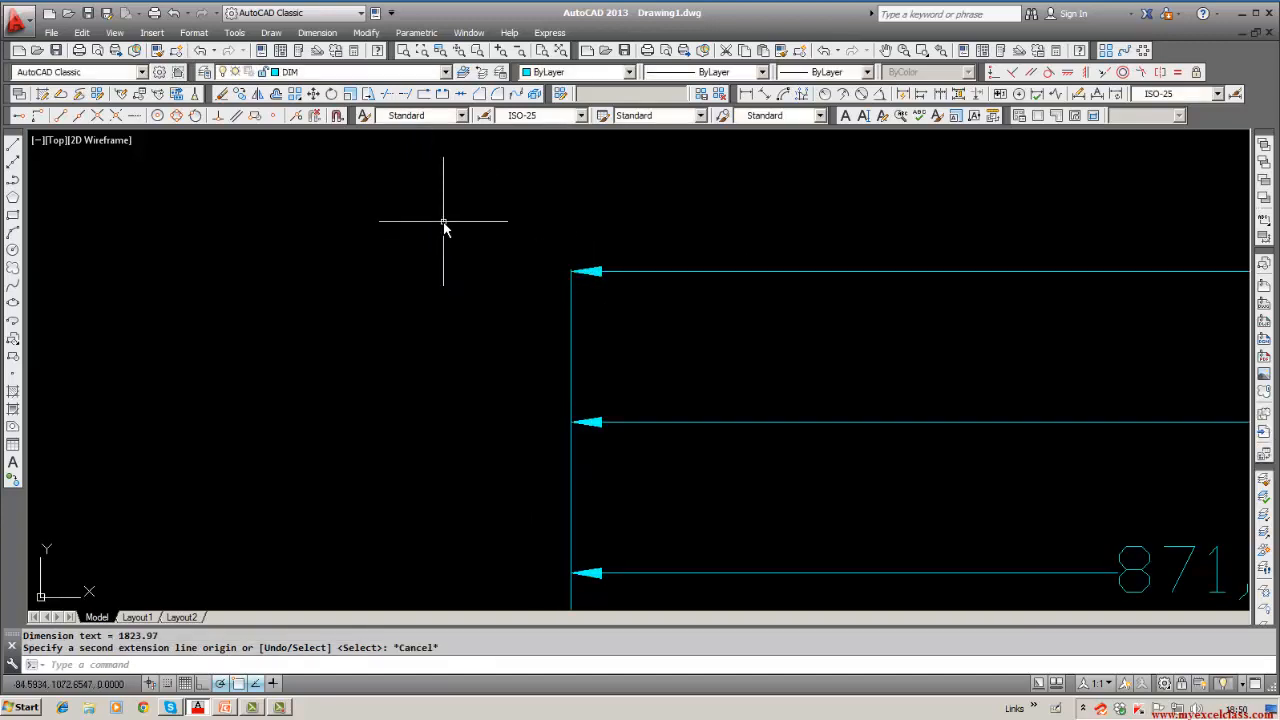
{"action": "type", "text": "dim"}
{"action": "key", "text": "Return"}
{"action": "type", "text": "ve"}
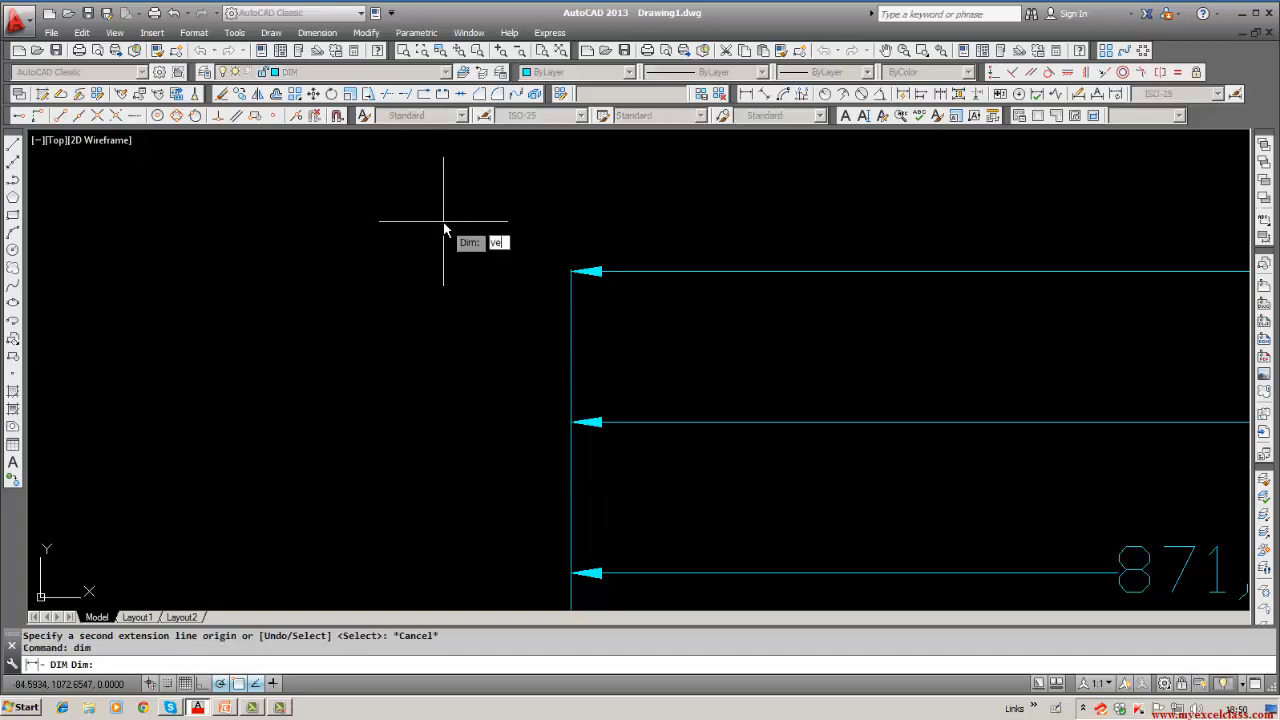
{"action": "type", "text": "r"}
{"action": "key", "text": "Return"}
{"action": "left_click", "coordinate": [570, 421]}
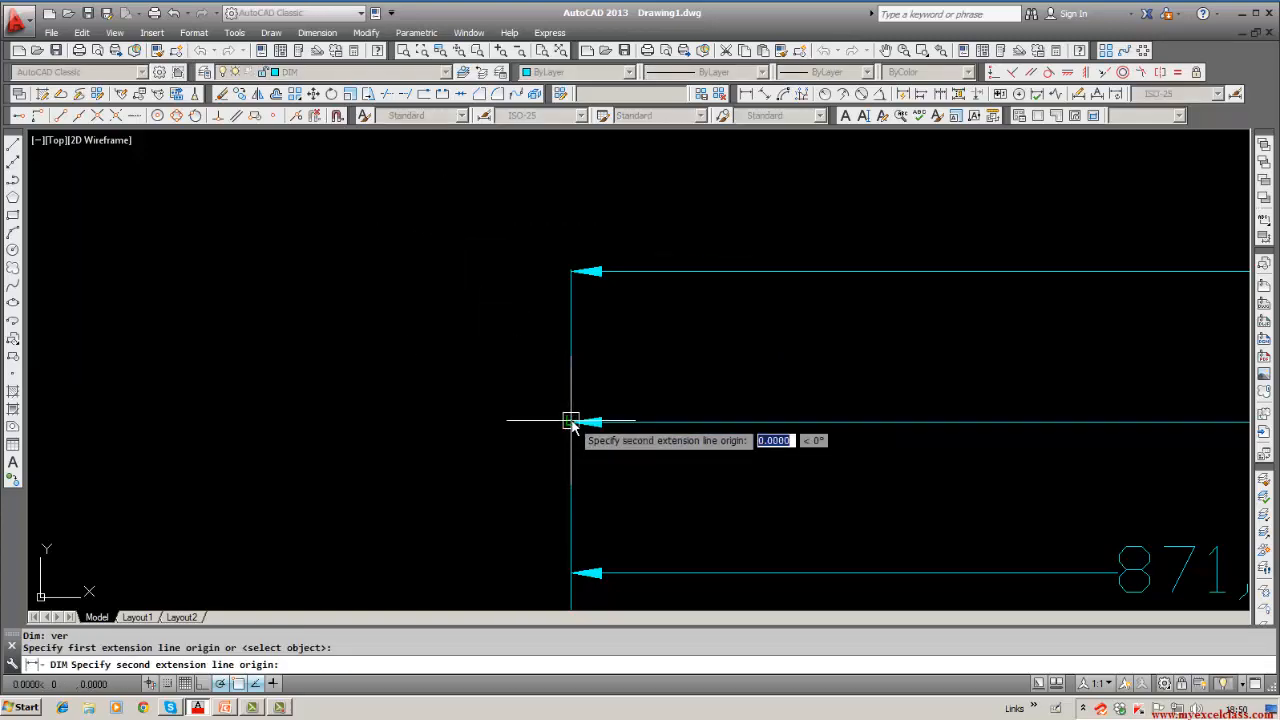
{"action": "left_click", "coordinate": [571, 271]}
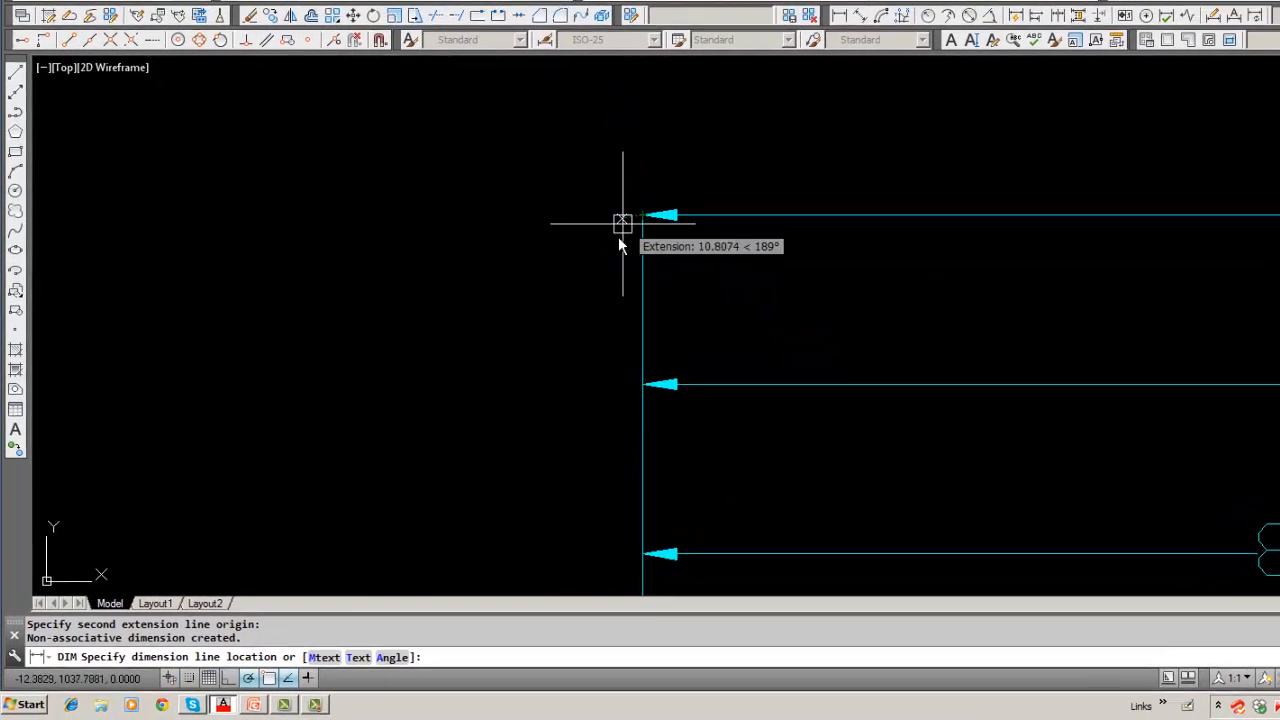
{"action": "key", "text": "Escape"}
Step: Review the ISO-25 style's baseline spacing setting without changing it, and examine the evenly stacked dimensions over the whole profile
{"action": "scroll", "coordinate": [618, 242], "scroll_direction": "down", "scroll_amount": 3}
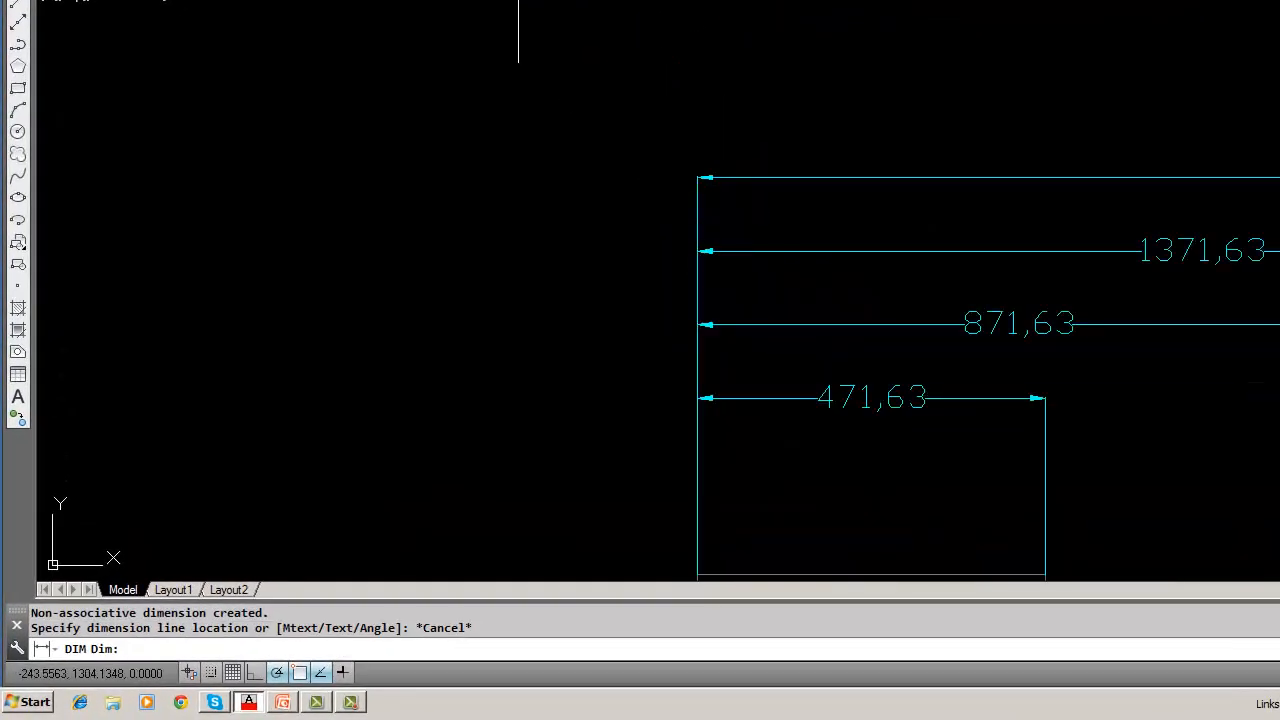
{"action": "left_click", "coordinate": [395, 0]}
{"action": "left_click", "coordinate": [440, 346]}
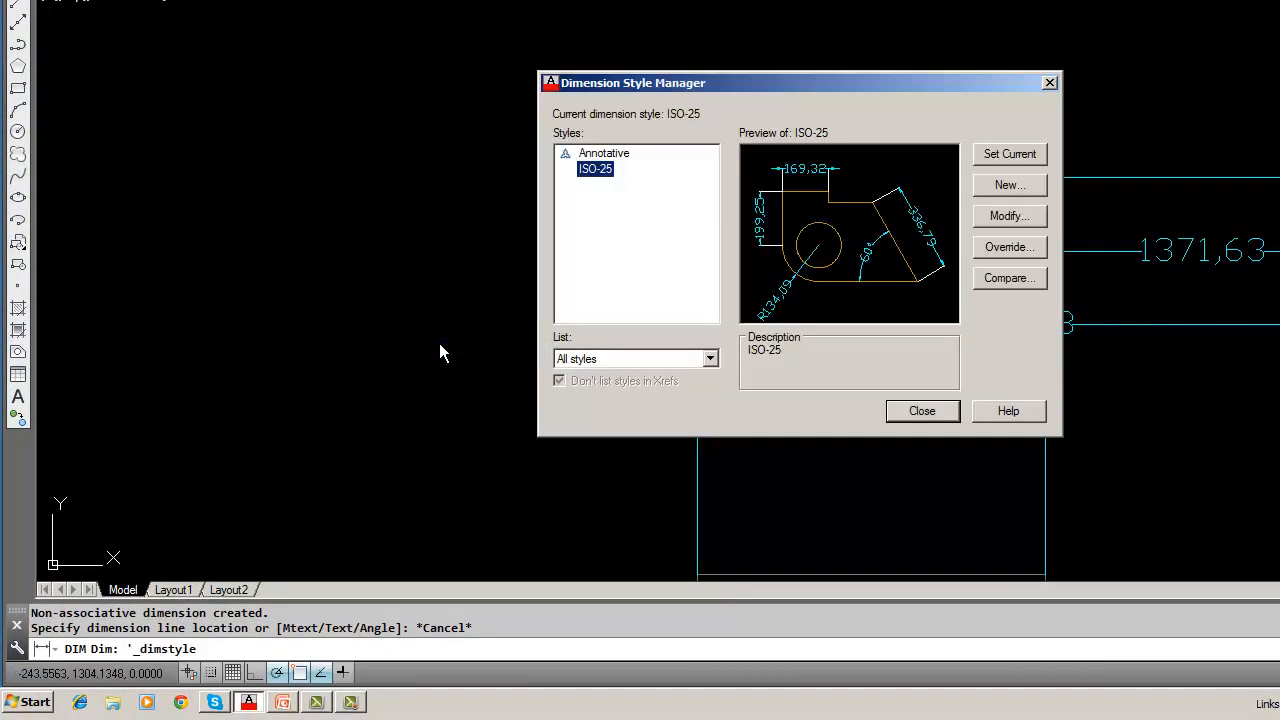
{"action": "left_click", "coordinate": [1010, 217]}
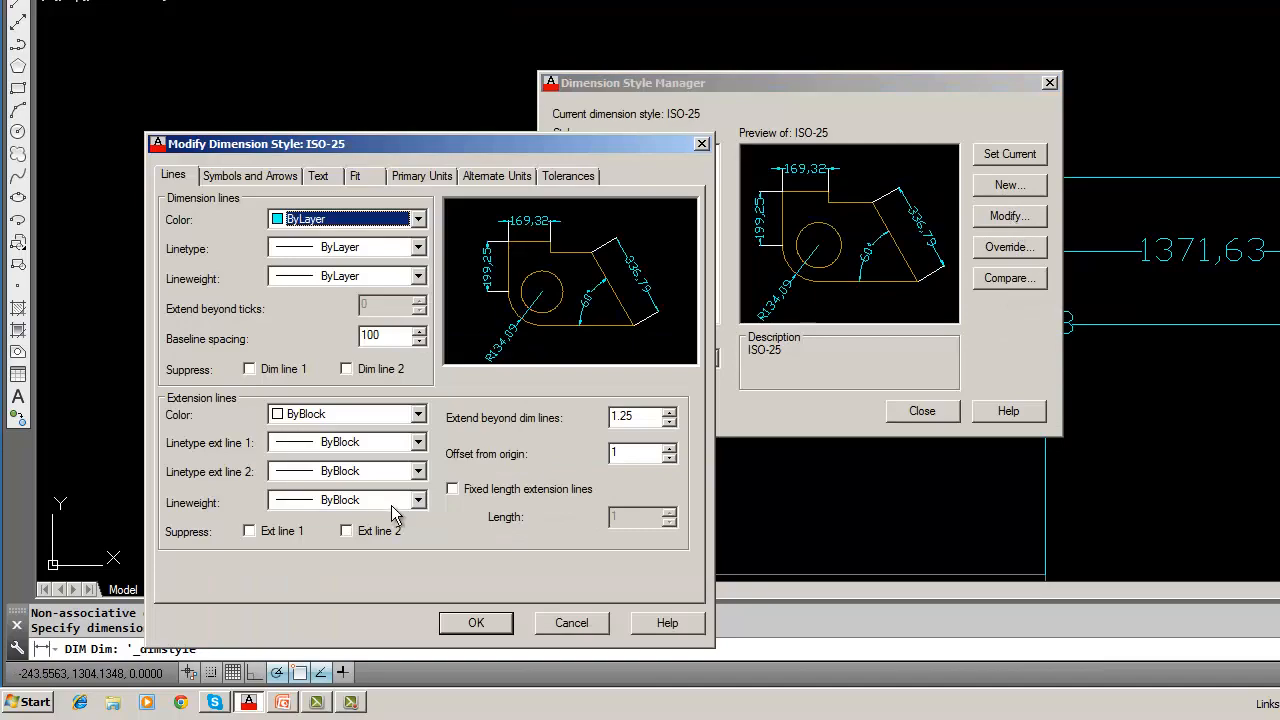
{"action": "left_click", "coordinate": [474, 623]}
{"action": "left_click", "coordinate": [922, 411]}
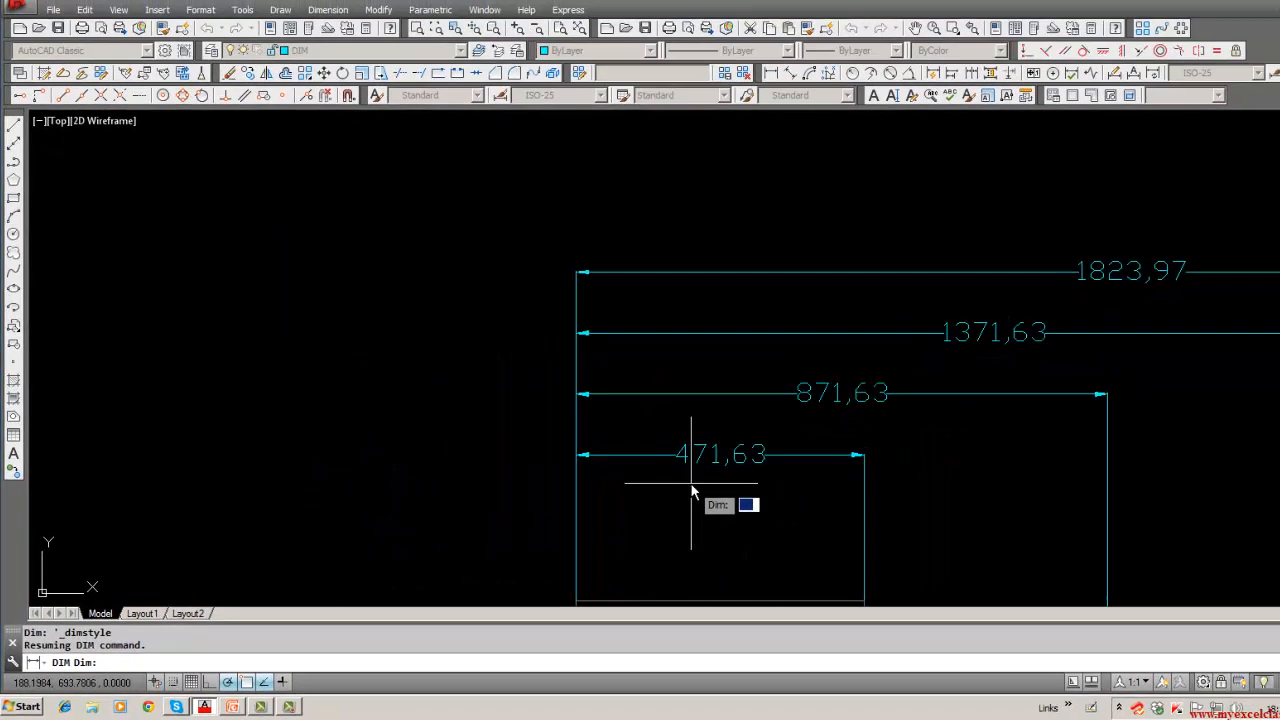
{"action": "scroll", "coordinate": [668, 510], "scroll_direction": "down", "scroll_amount": 2}
{"action": "key", "text": "Escape"}
{"action": "mouse_move", "coordinate": [434, 331]}
{"action": "middle_mouse_down"}
{"action": "mouse_move", "coordinate": [432, 370]}
{"action": "mouse_move", "coordinate": [474, 410]}
{"action": "middle_mouse_up"}
{"action": "key", "text": "Escape"}
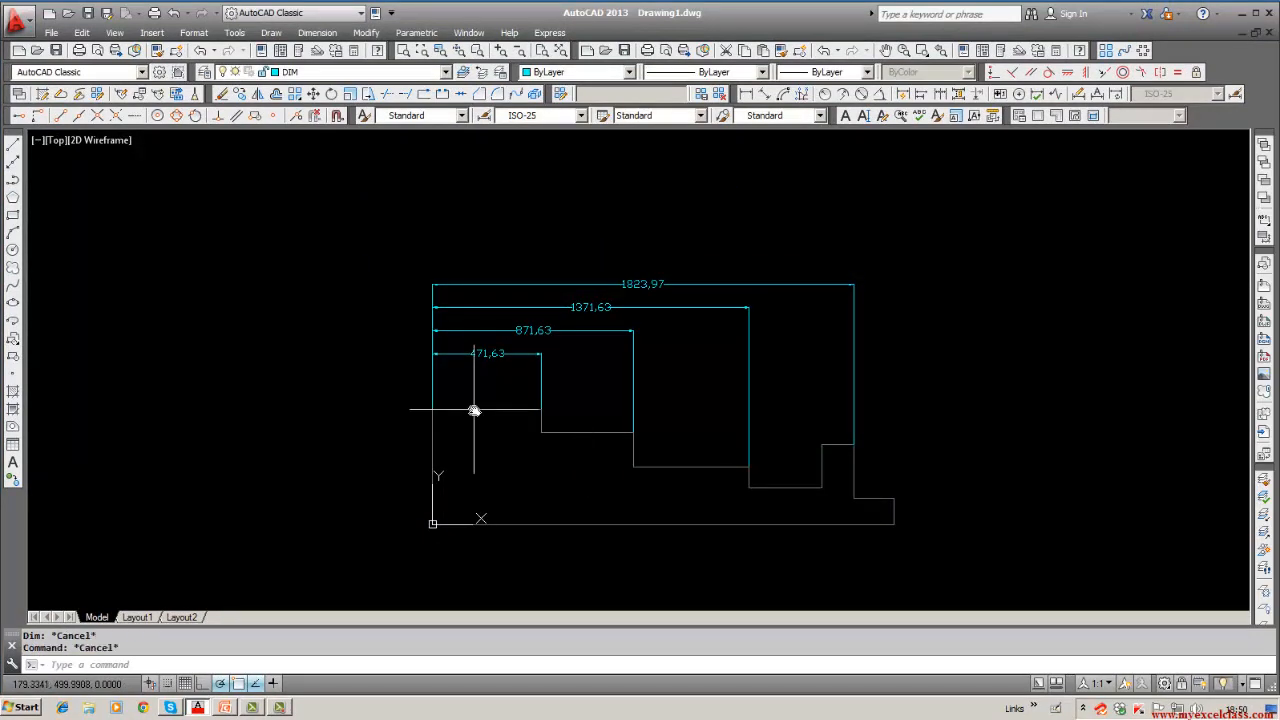
Step: Erase all the stacked baseline dimensions with a selection window enclosing the whole stepped profile
{"action": "left_click", "coordinate": [222, 94]}
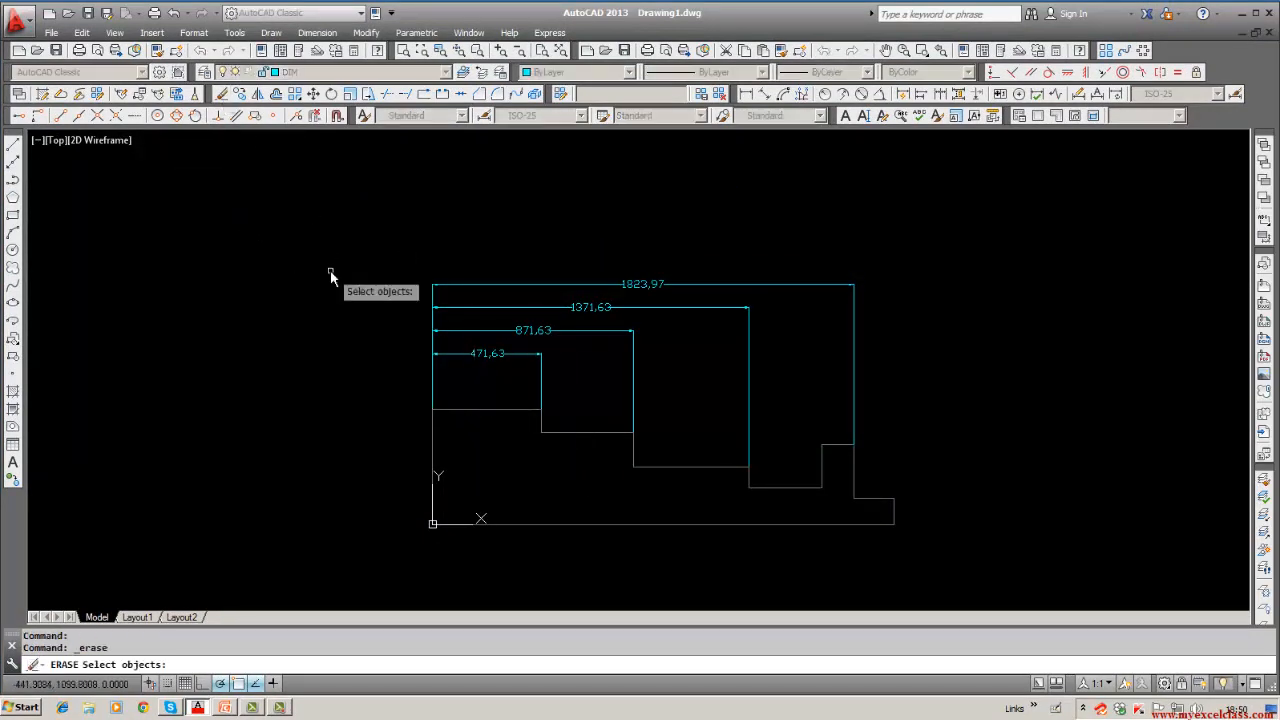
{"action": "type", "text": "w"}
{"action": "key", "text": "Return"}
{"action": "left_click", "coordinate": [337, 217]}
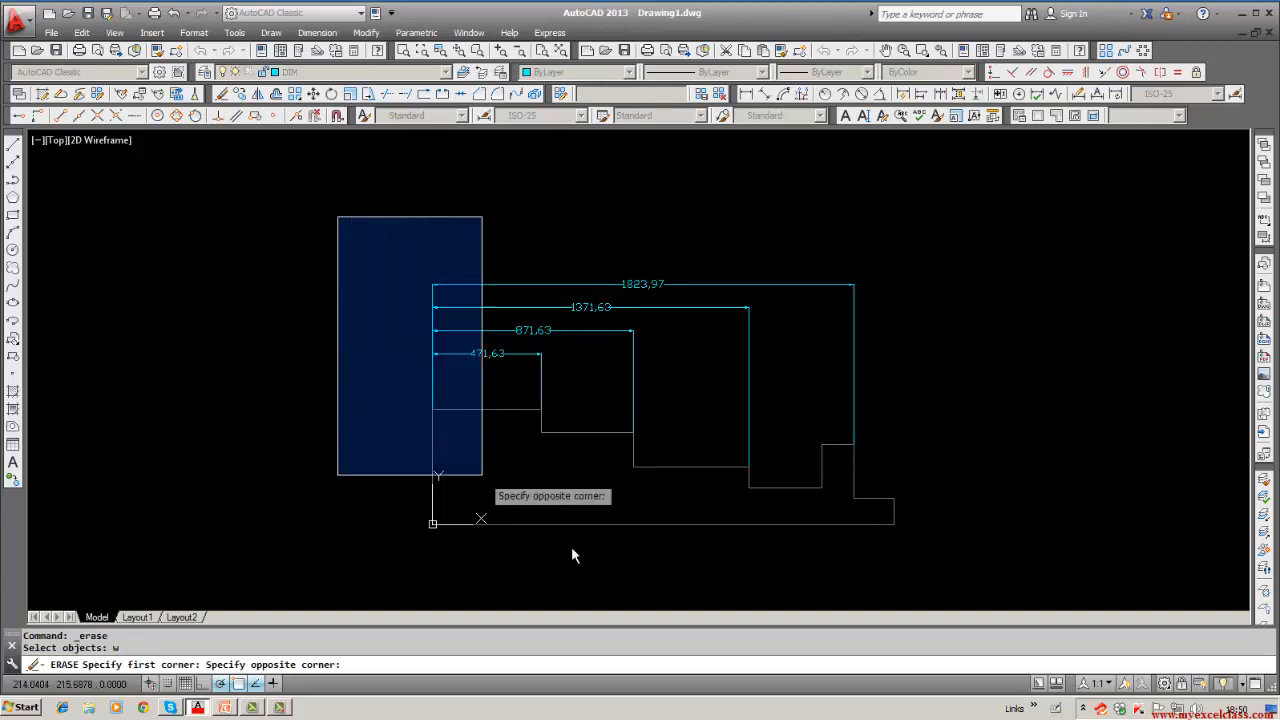
{"action": "left_click", "coordinate": [957, 597]}
{"action": "key", "text": "Return"}
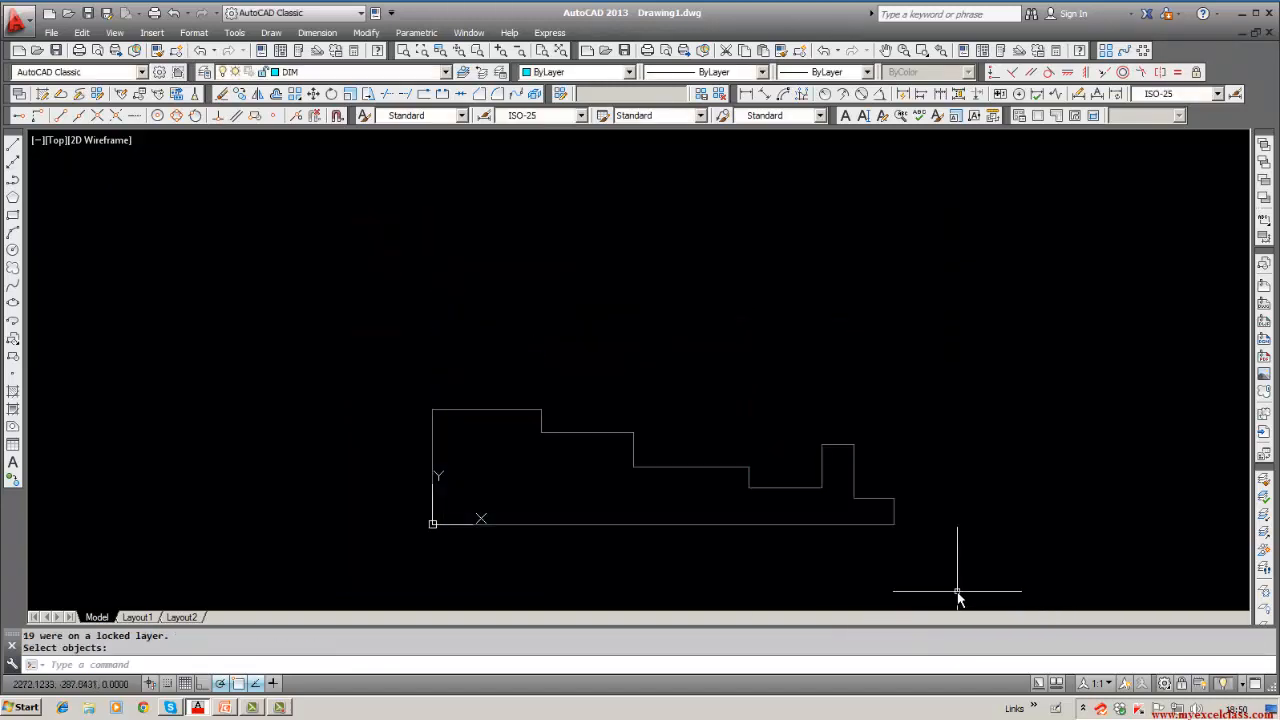
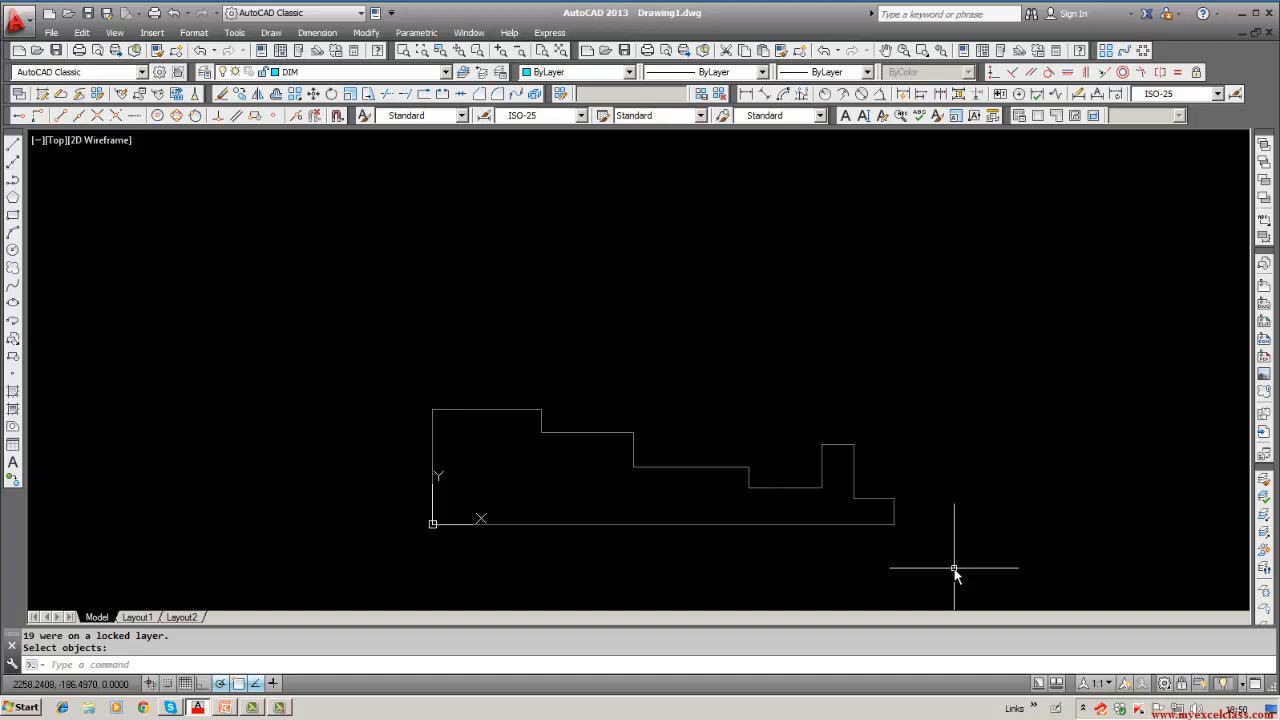
Step: Place a horizontal linear dimension above the profile's highest step, spanning its top edge
{"action": "middle_click_drag", "start_coordinate": [955, 572], "coordinate": [931, 476]}
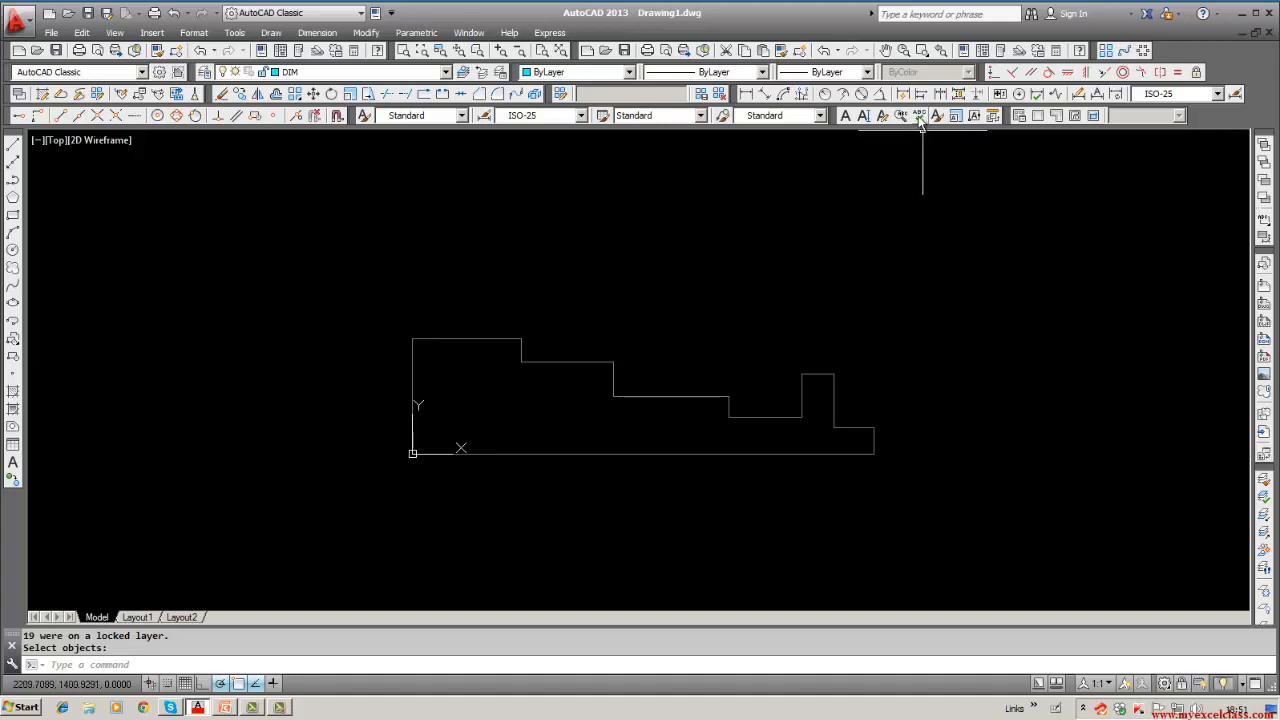
{"action": "left_click", "coordinate": [750, 98]}
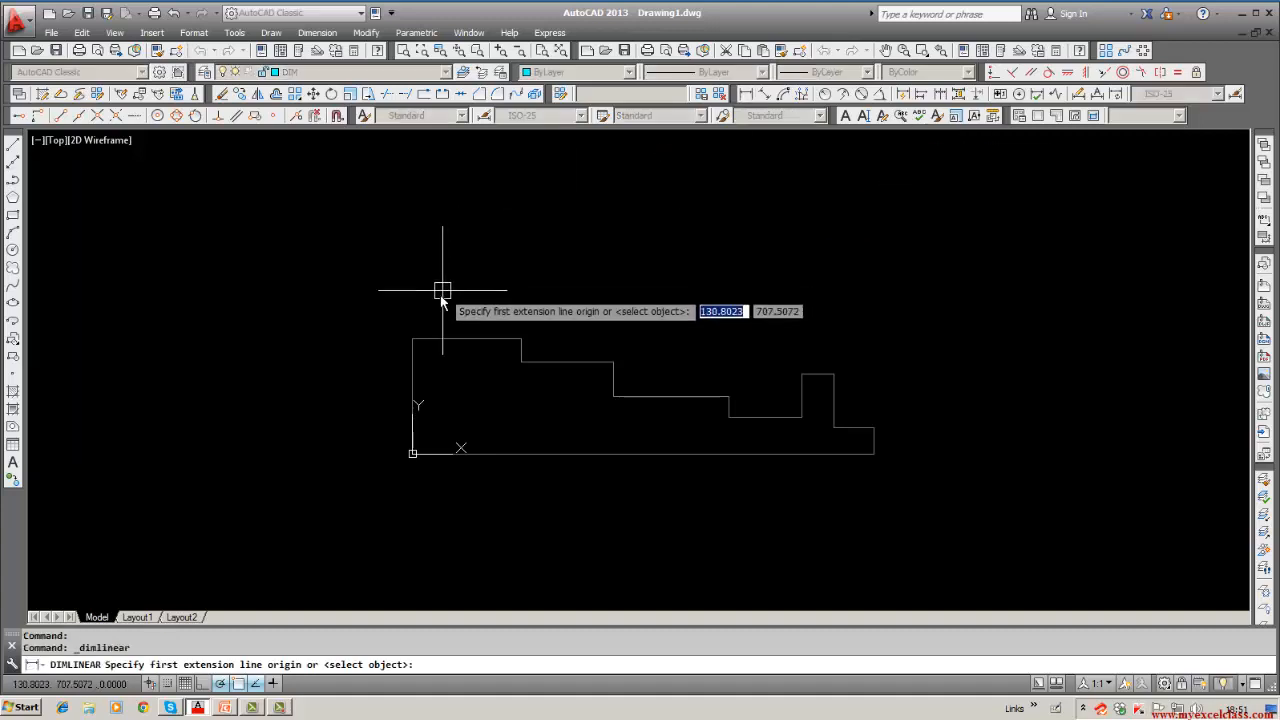
{"action": "left_click", "coordinate": [413, 339]}
{"action": "left_click", "coordinate": [520, 338]}
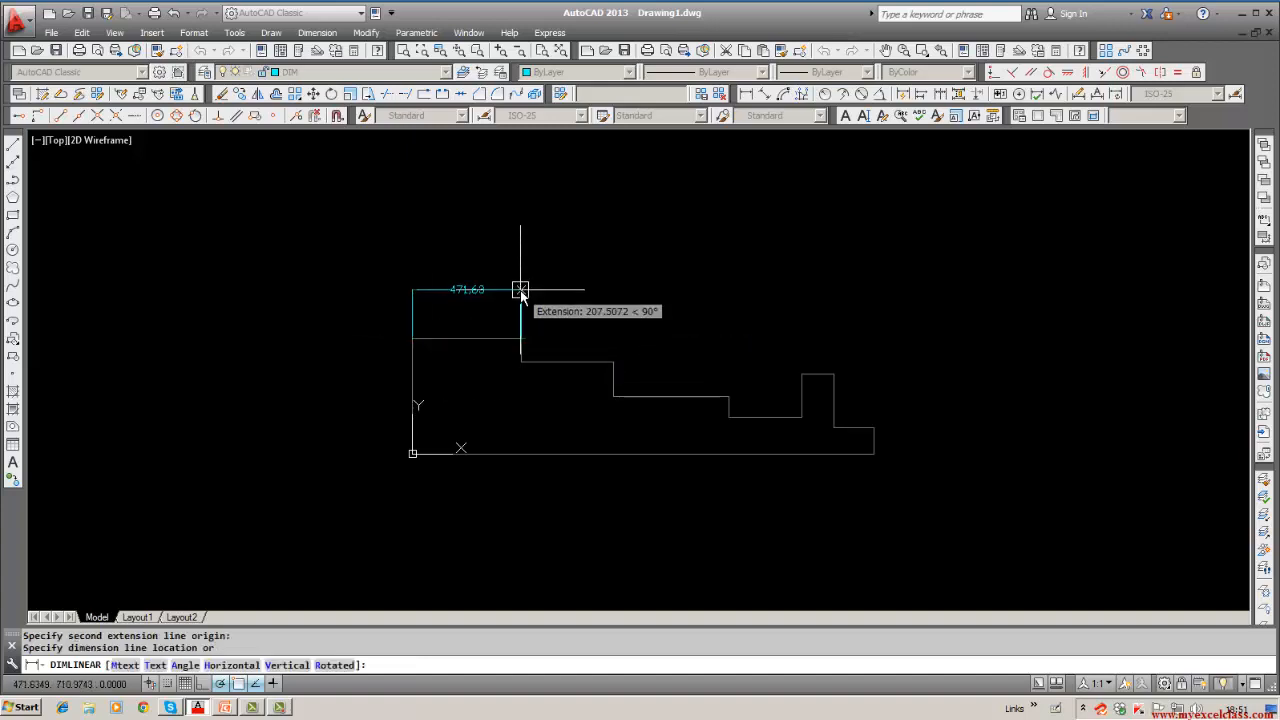
{"action": "left_click", "coordinate": [520, 290]}
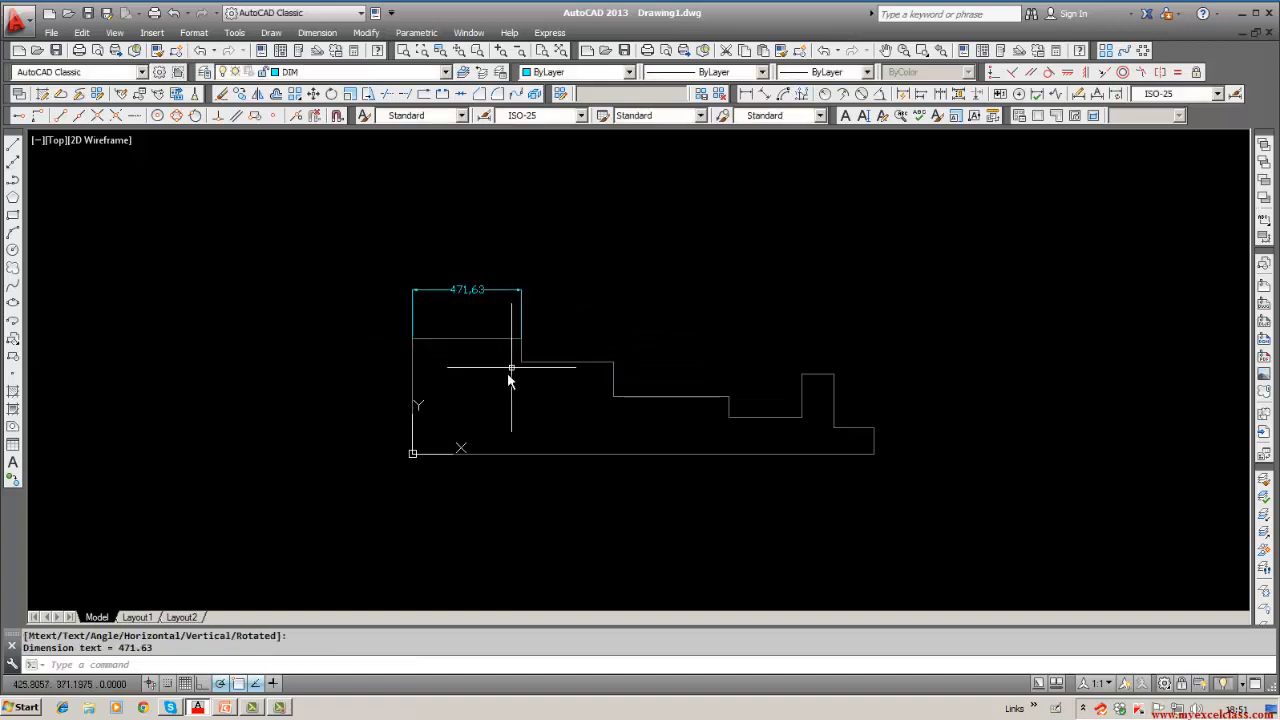
Step: Add continued dimensions to the next two step corners, both top corners of the raised block and the end step's outer corner, then examine the chain
{"action": "left_click", "coordinate": [940, 95]}
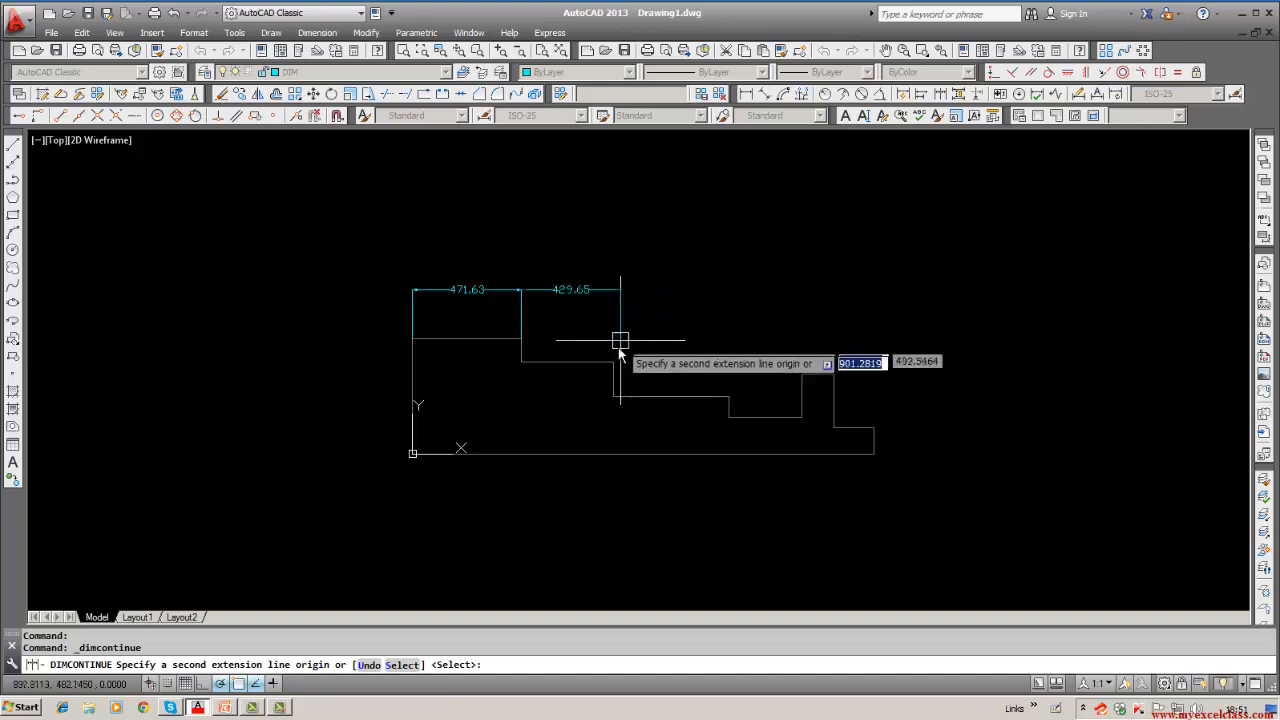
{"action": "left_click", "coordinate": [613, 362]}
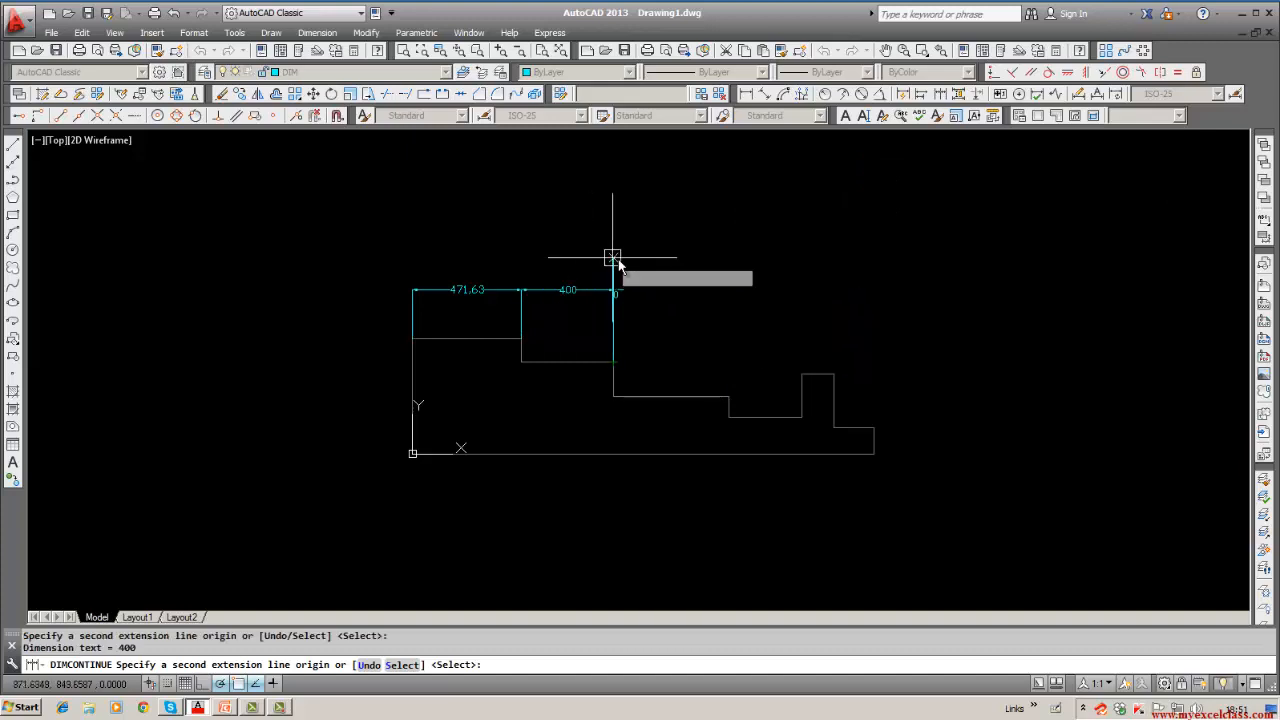
{"action": "left_click", "coordinate": [729, 398]}
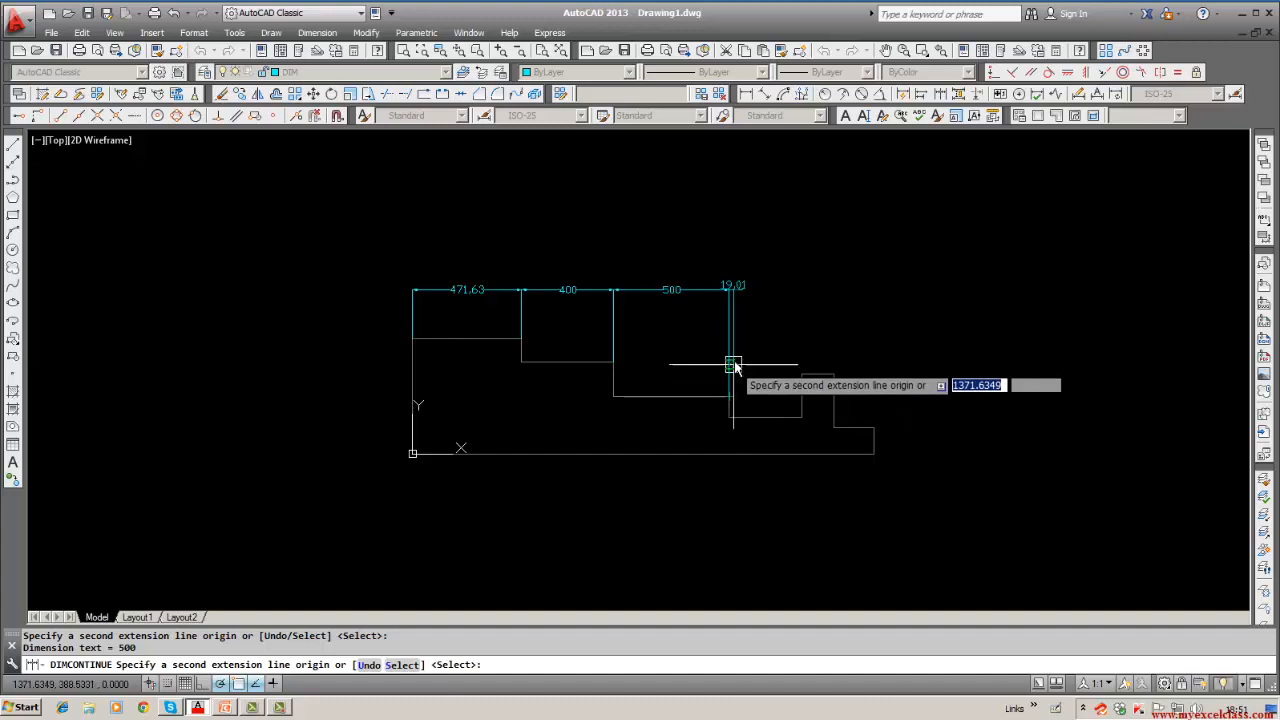
{"action": "left_click", "coordinate": [800, 374]}
{"action": "left_click", "coordinate": [833, 372]}
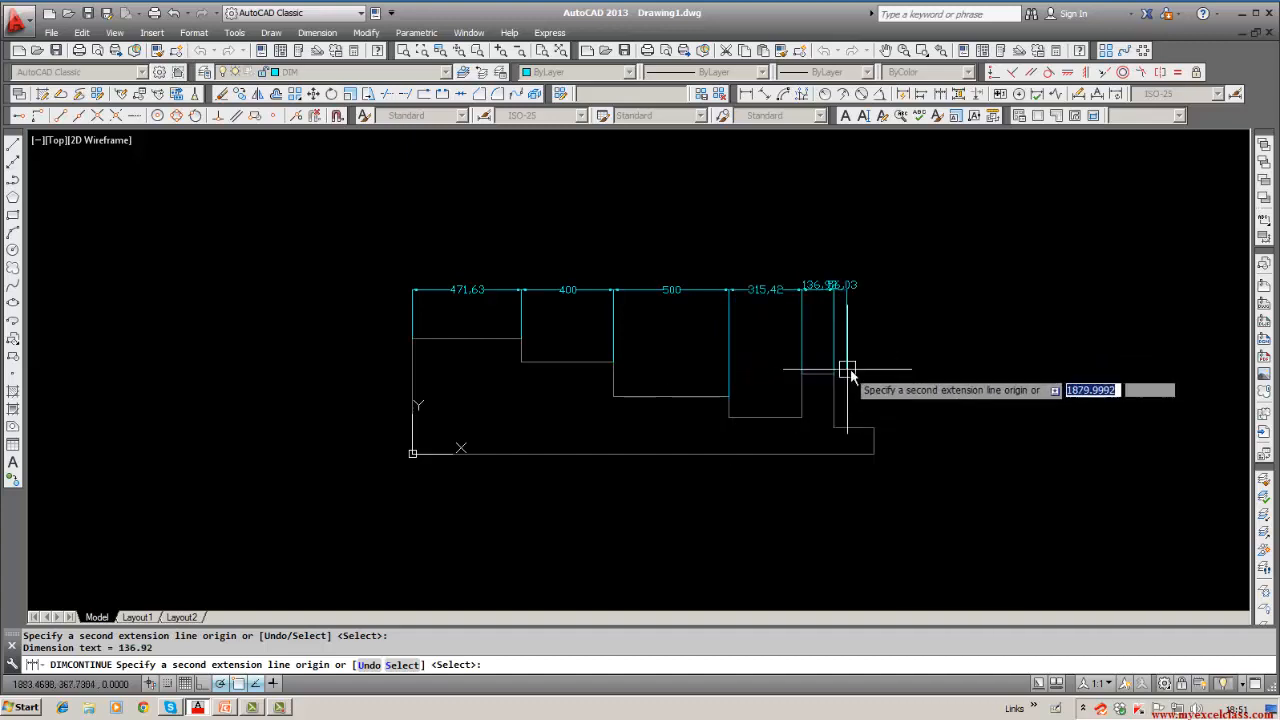
{"action": "left_click", "coordinate": [875, 432]}
{"action": "key", "text": "Return"}
{"action": "scroll", "coordinate": [853, 294], "scroll_direction": "up", "scroll_amount": 4}
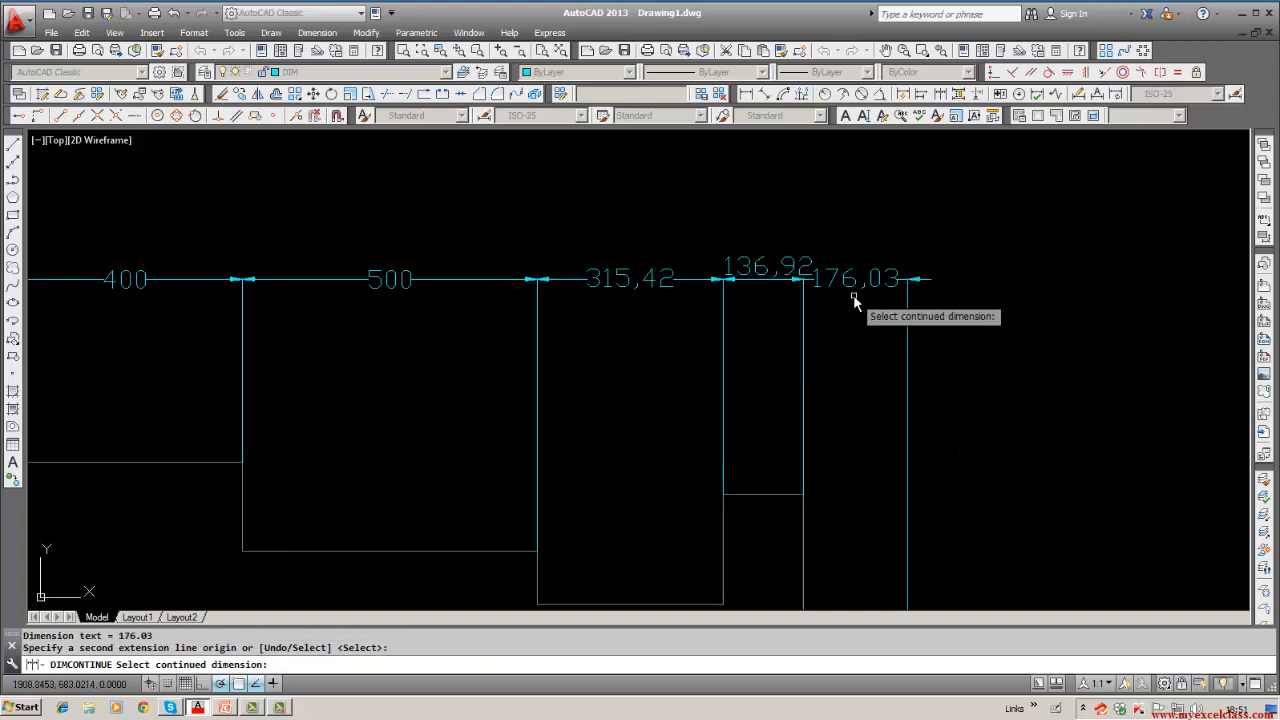
{"action": "scroll", "coordinate": [853, 294], "scroll_direction": "down", "scroll_amount": 5}
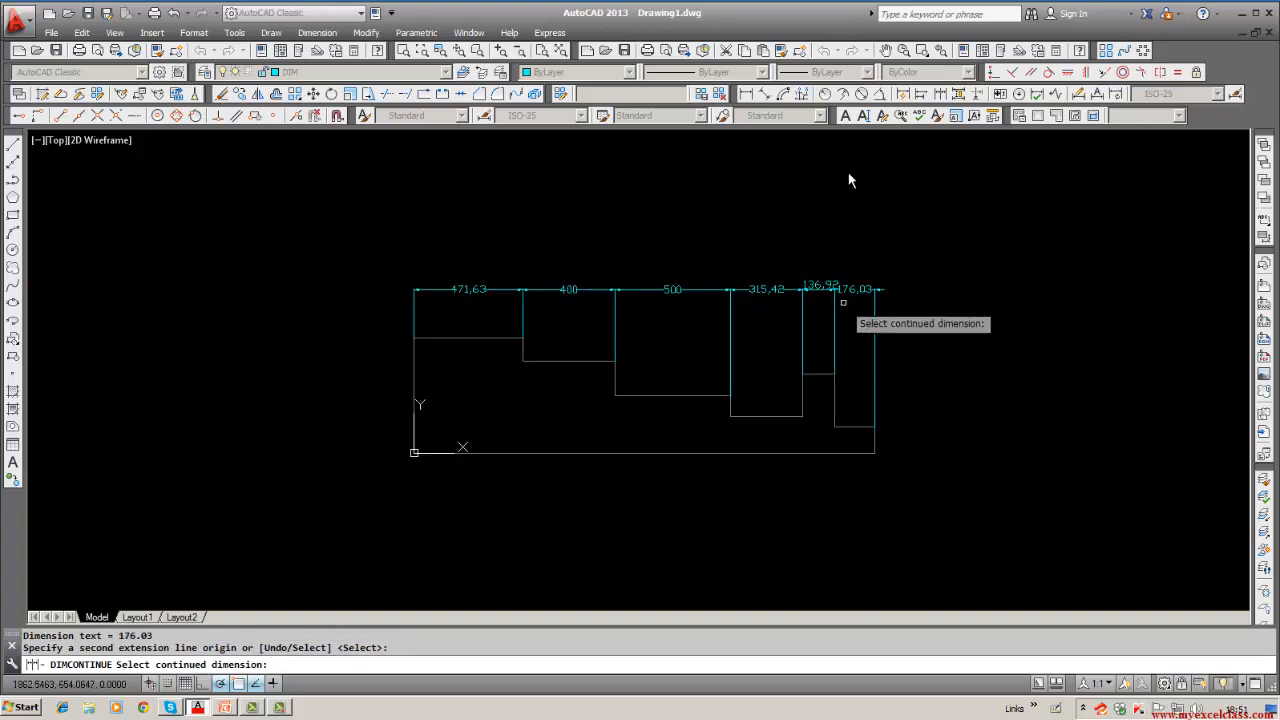
Step: Try to continue the dimension chain to the upper and lower corners of the profile's left edge
{"action": "left_click", "coordinate": [939, 95]}
{"action": "left_click", "coordinate": [416, 342]}
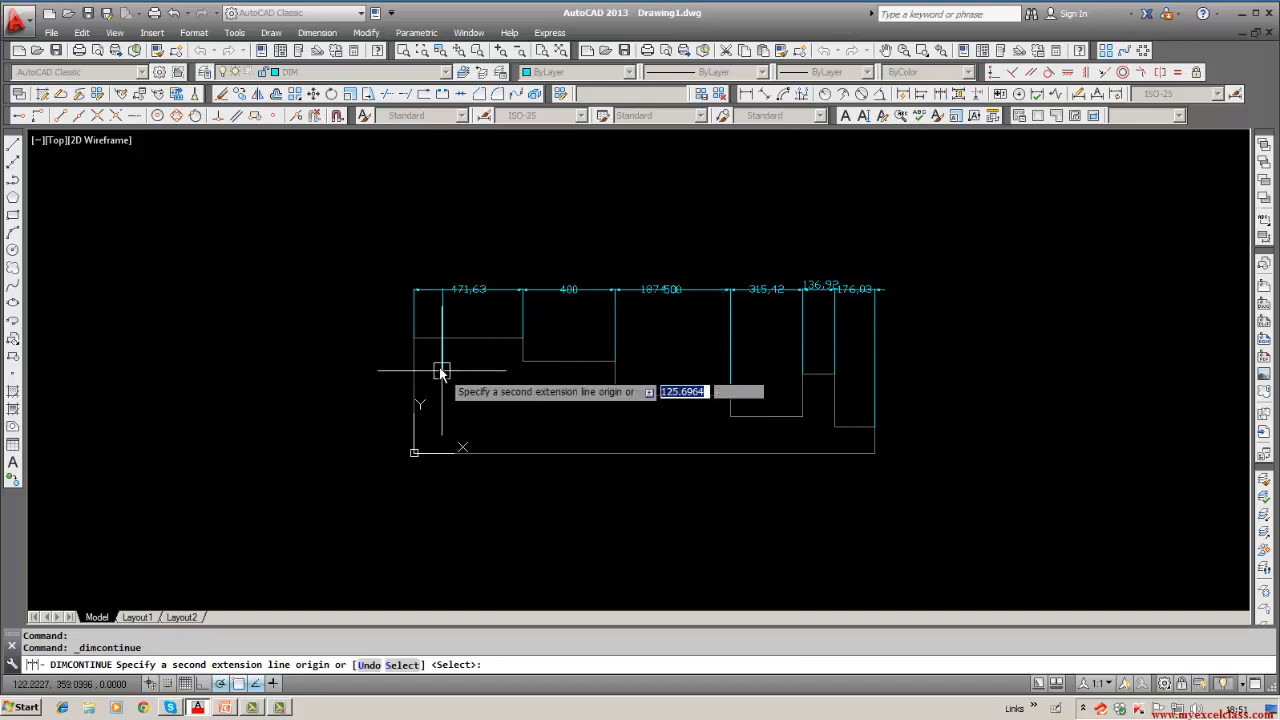
{"action": "left_click", "coordinate": [412, 451]}
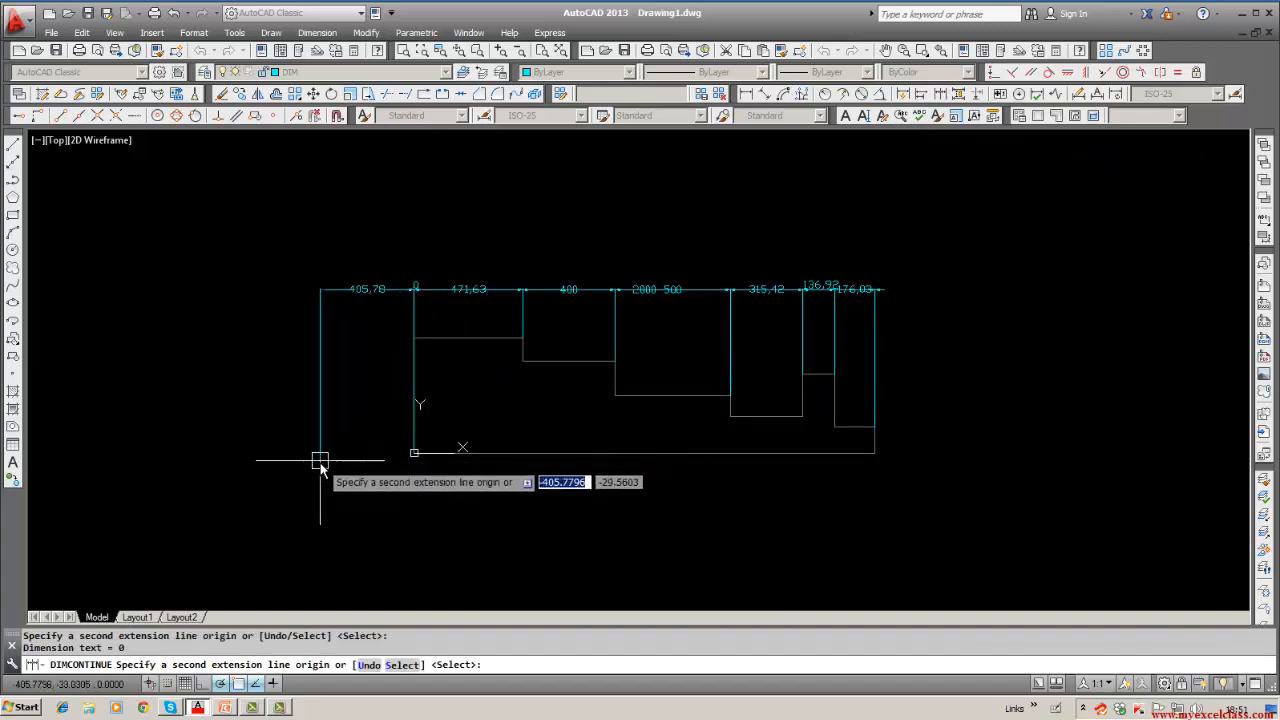
{"action": "key", "text": "Escape"}
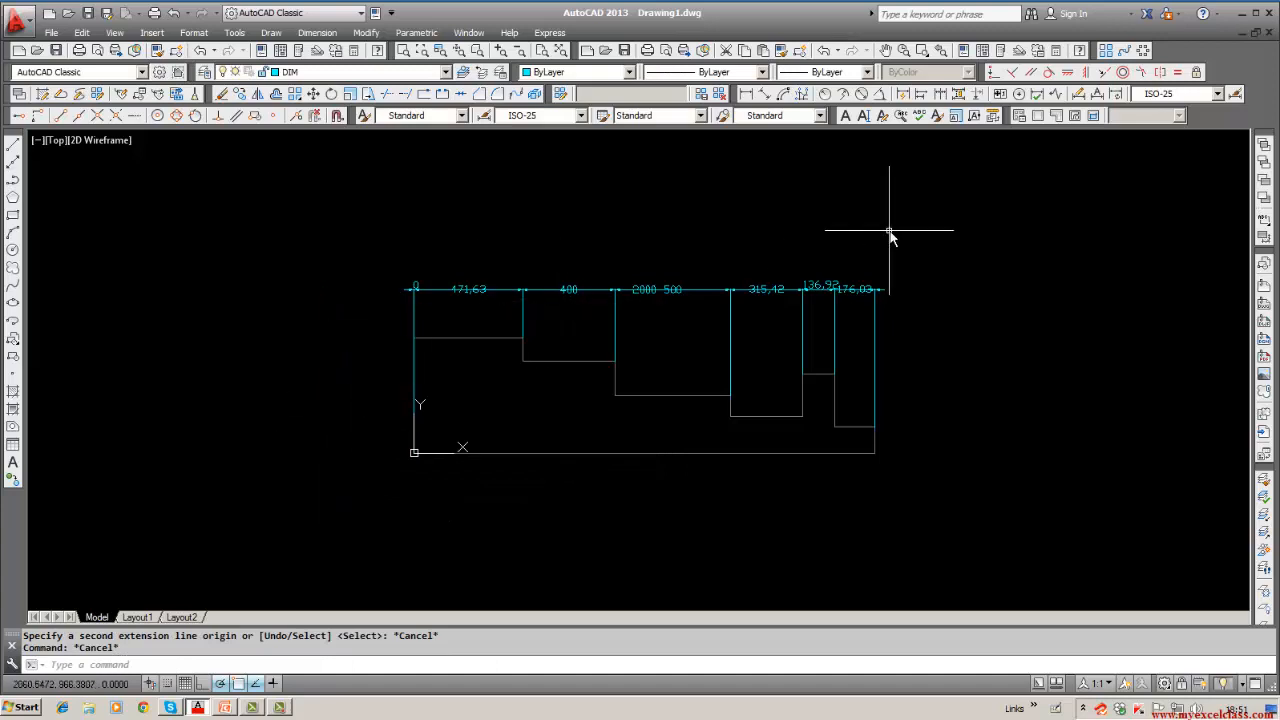
{"action": "left_click", "coordinate": [745, 93]}
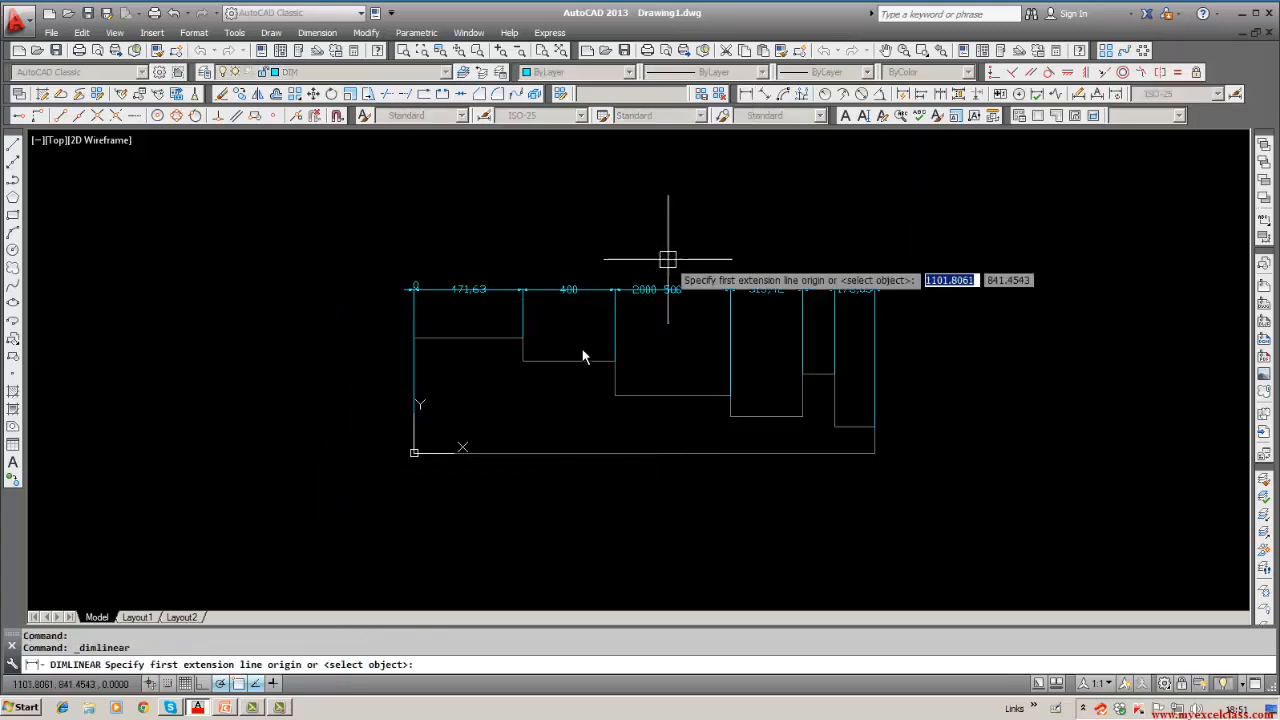
{"action": "left_click", "coordinate": [413, 339]}
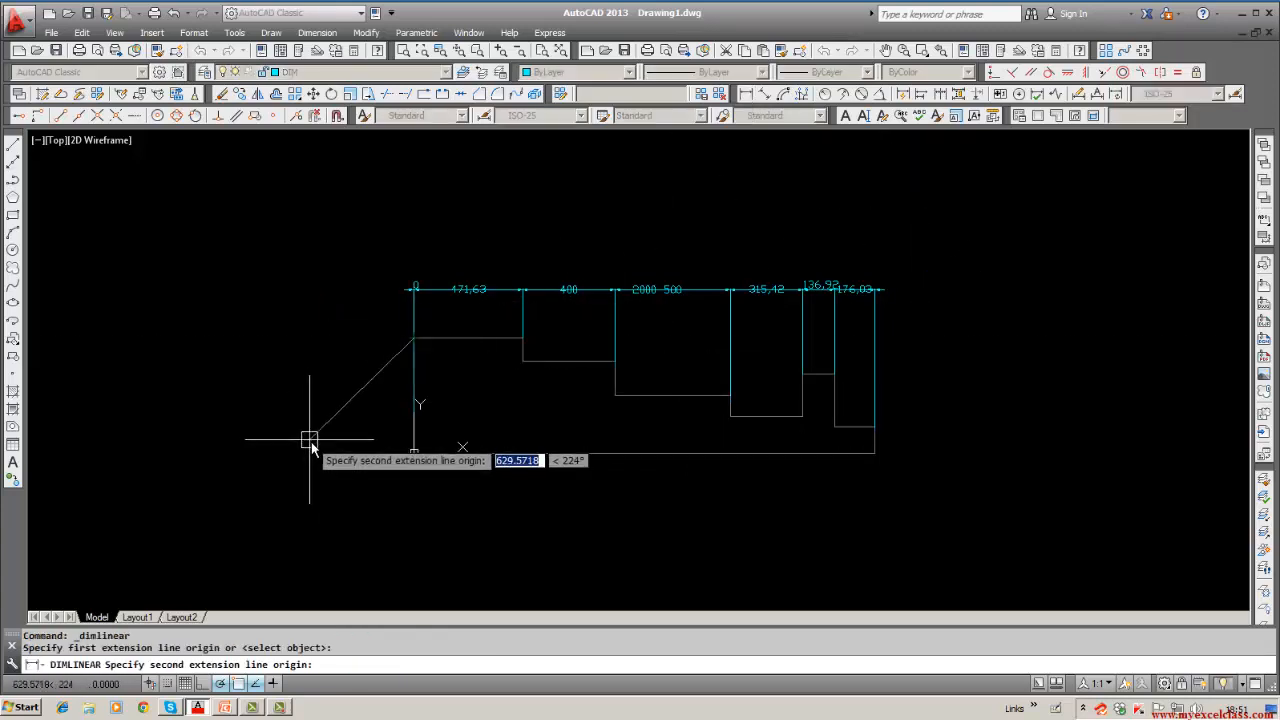
{"action": "key", "text": "Escape"}
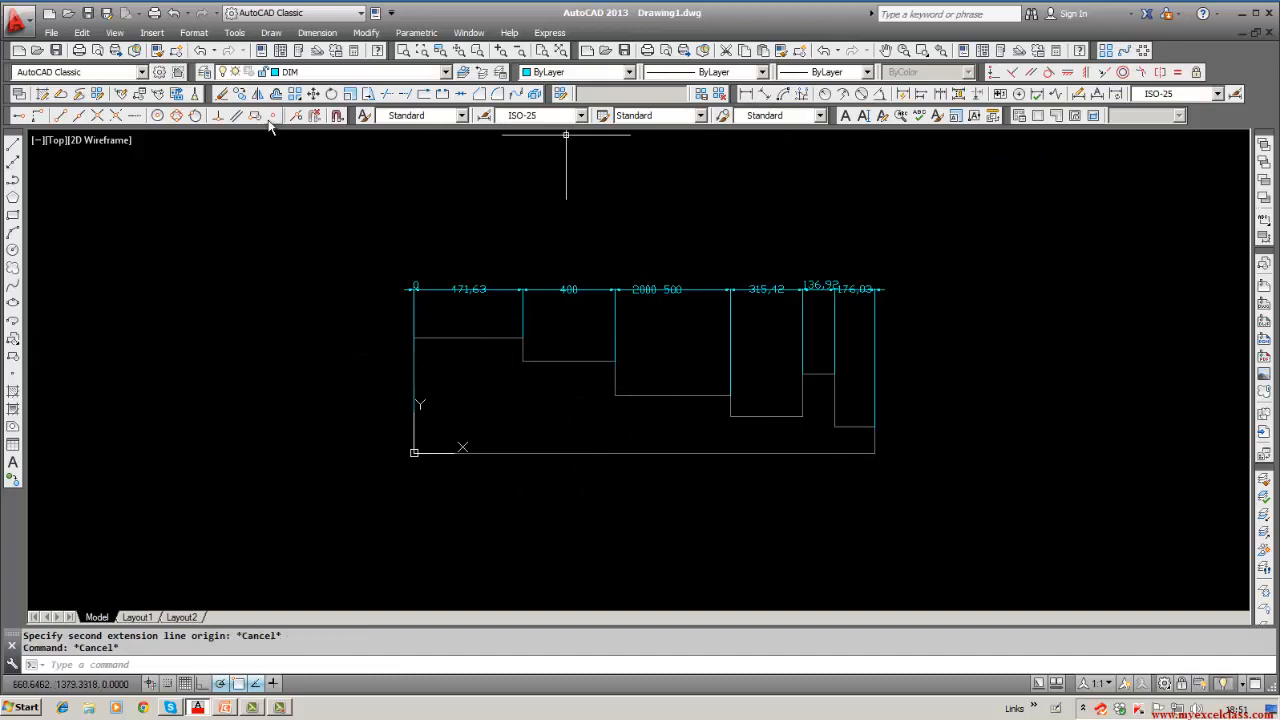
Step: Erase the zero-length dimension at the profile's left edge and place a vertical linear dimension beside that edge, spanning its full height
{"action": "left_click", "coordinate": [222, 94]}
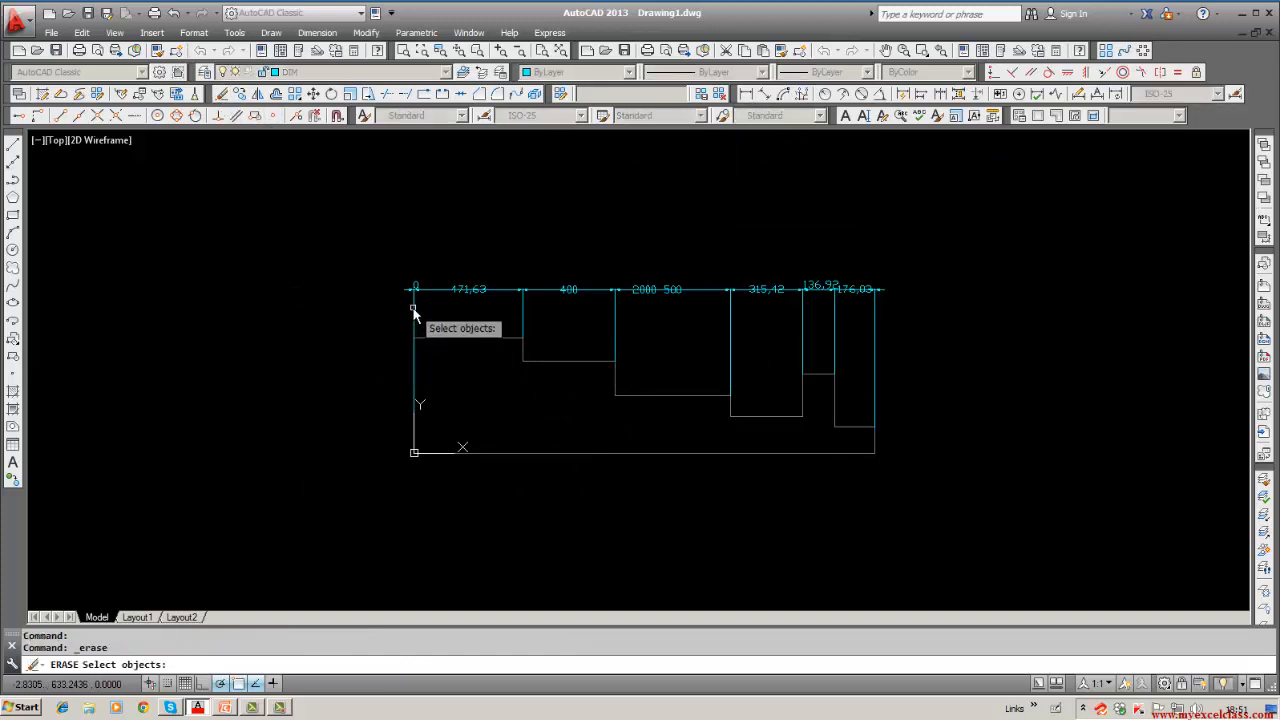
{"action": "key", "text": "Return"}
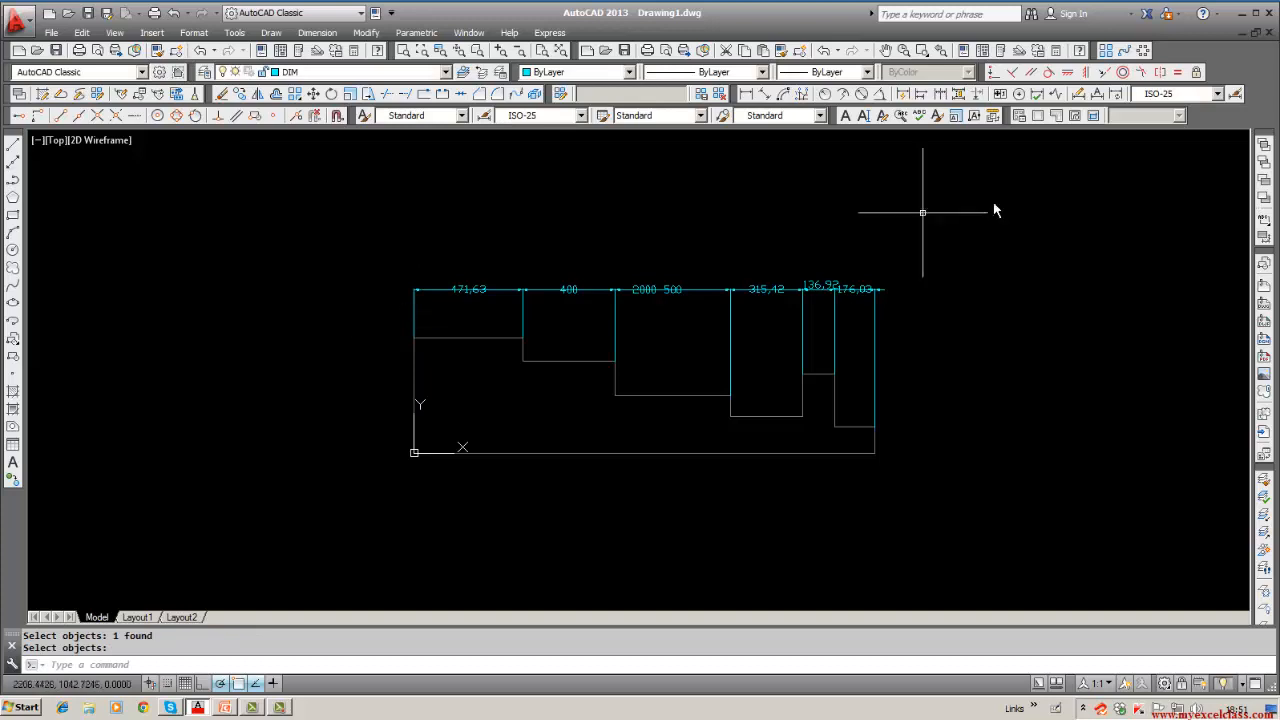
{"action": "left_click", "coordinate": [750, 94]}
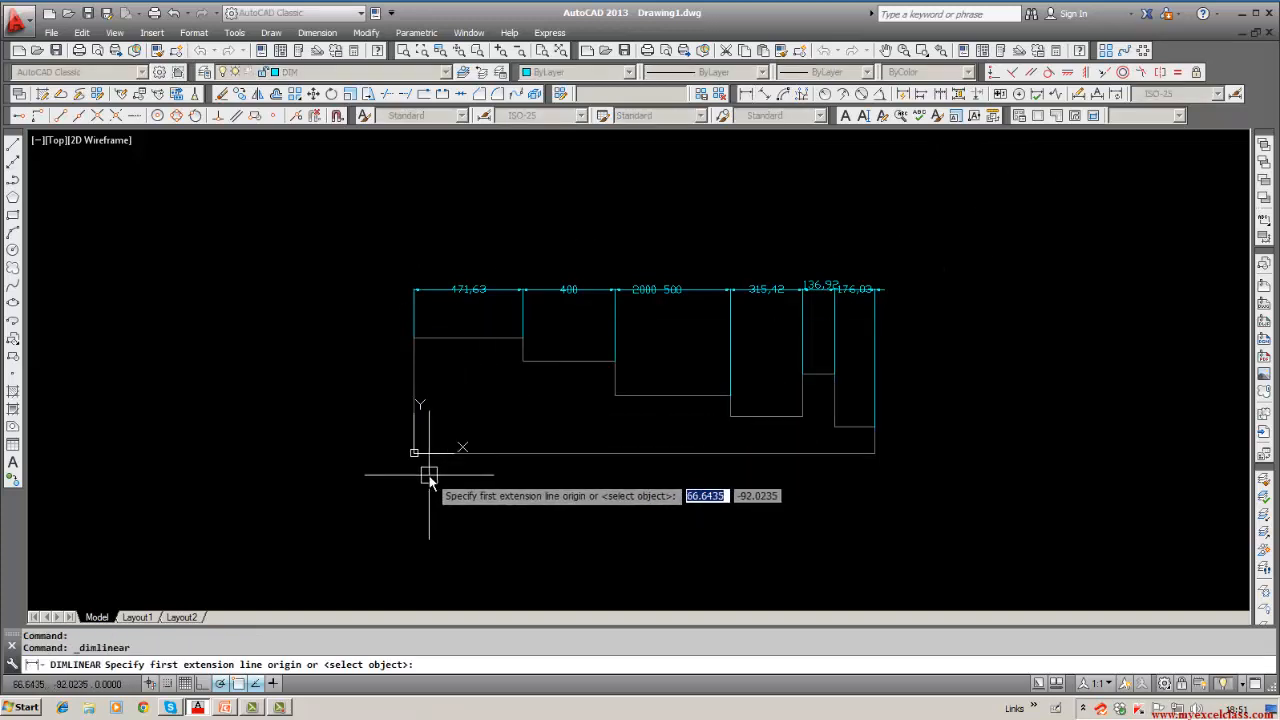
{"action": "left_click", "coordinate": [414, 452]}
{"action": "left_click", "coordinate": [416, 341]}
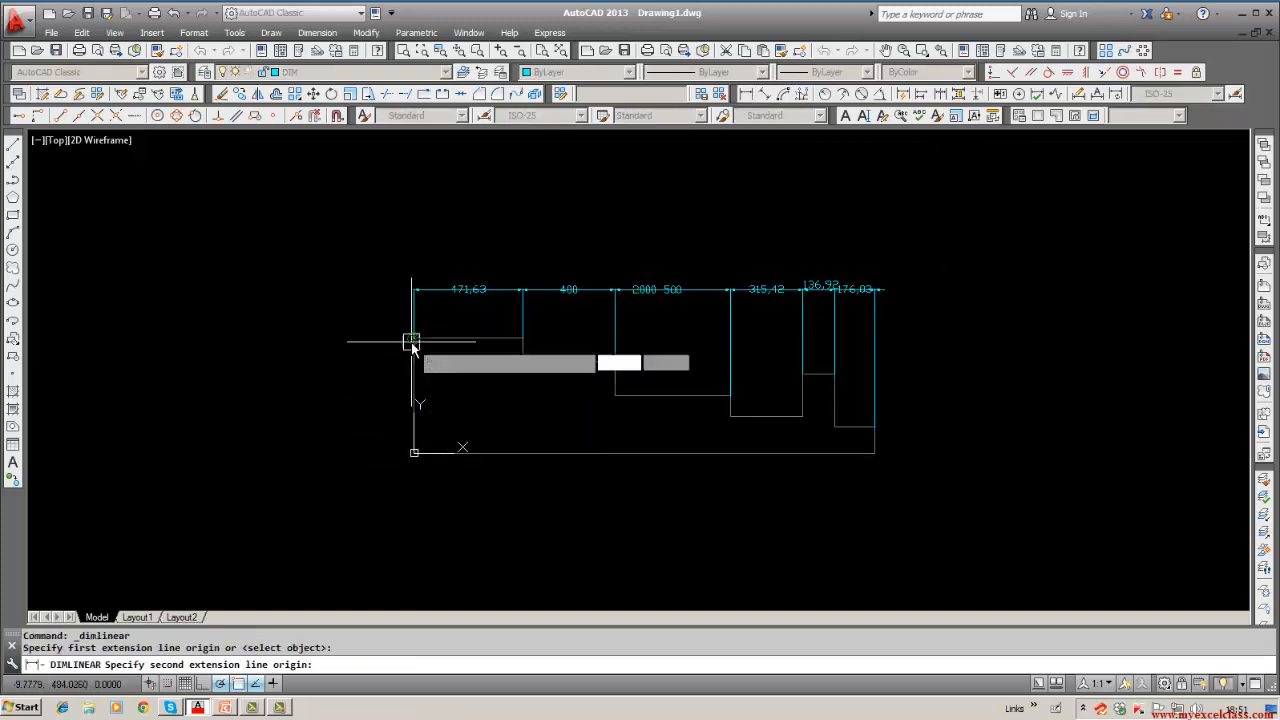
{"action": "left_click", "coordinate": [377, 392]}
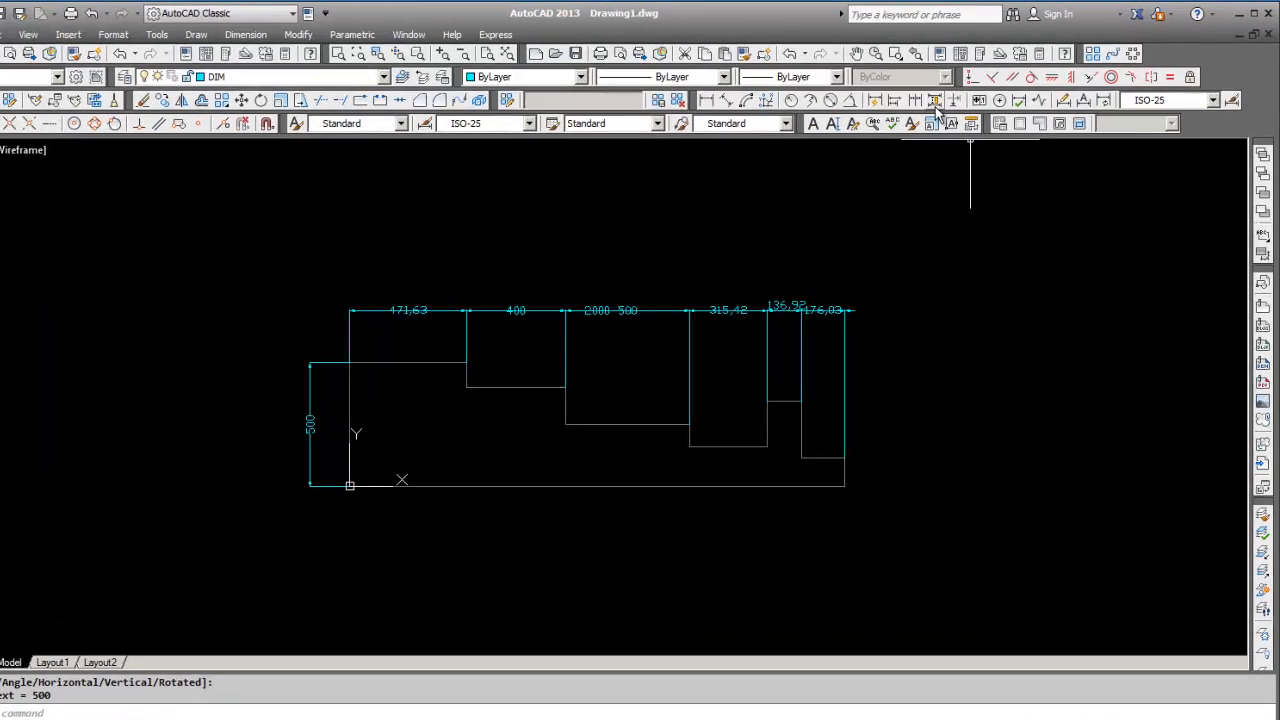
Step: Add continued vertical dimensions from the left edge's height dimension down to the corners of the next three lower steps
{"action": "left_click", "coordinate": [856, 116]}
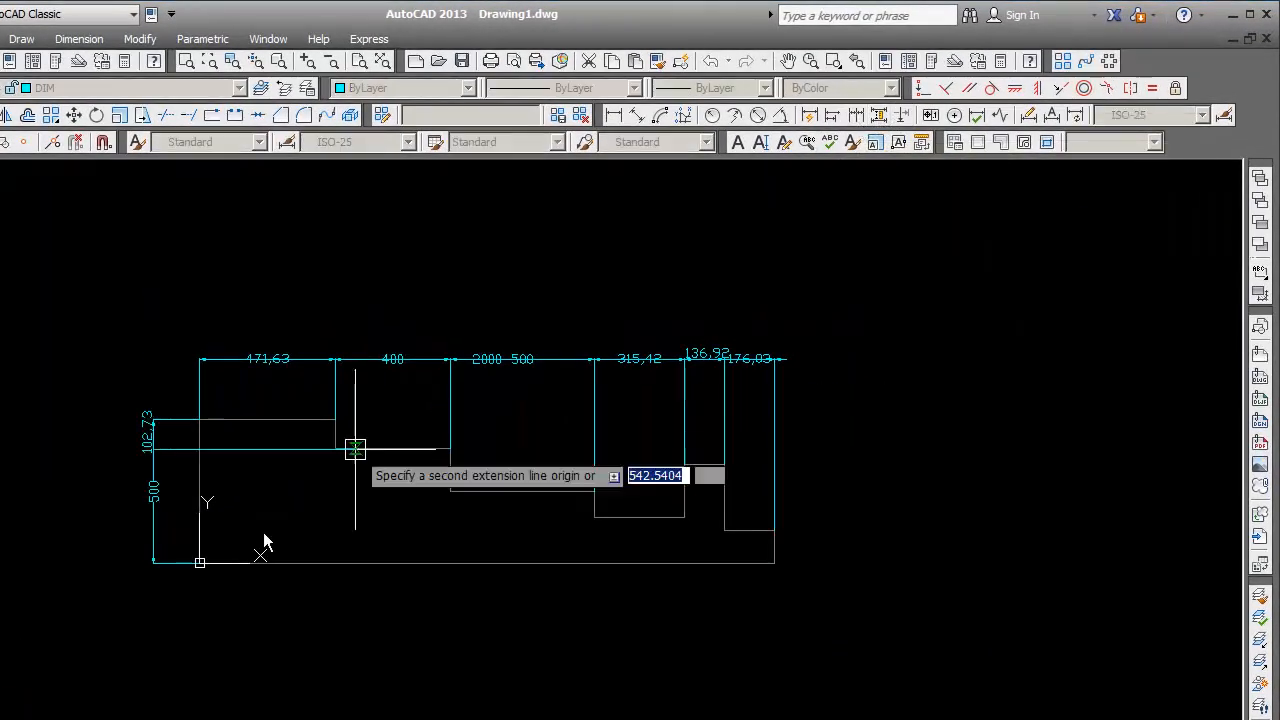
{"action": "left_click", "coordinate": [343, 458]}
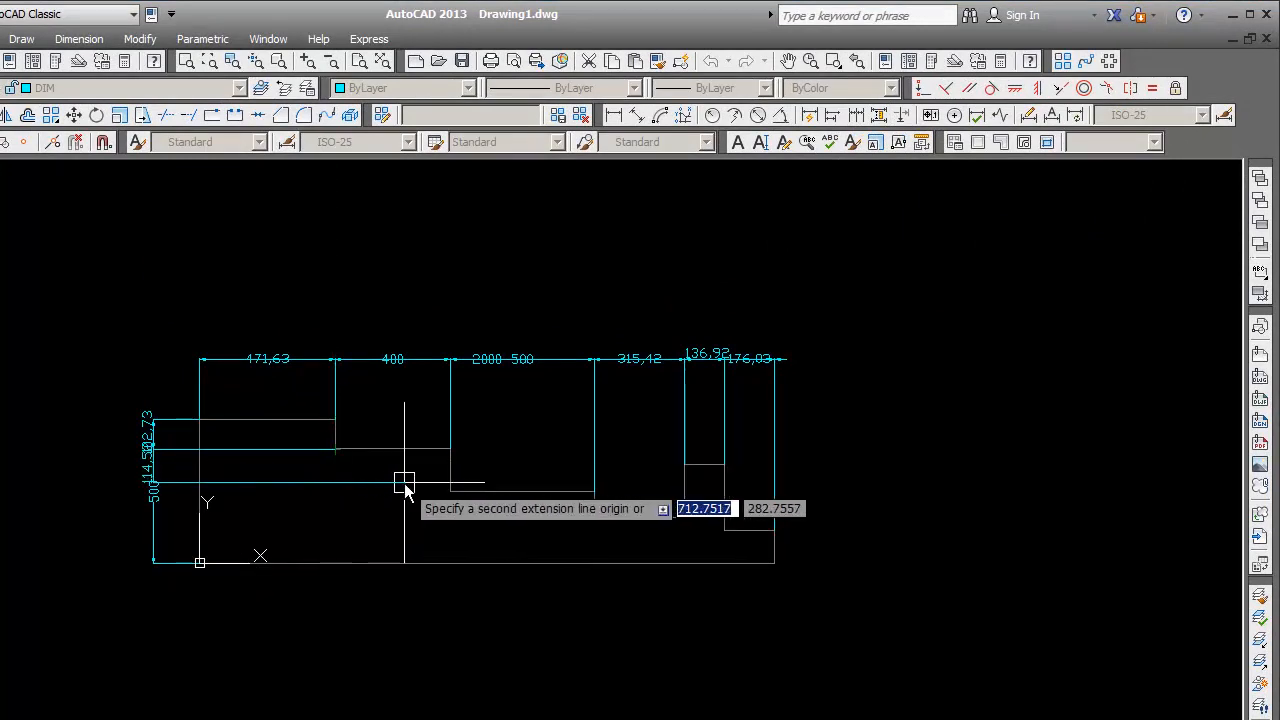
{"action": "left_click", "coordinate": [450, 490]}
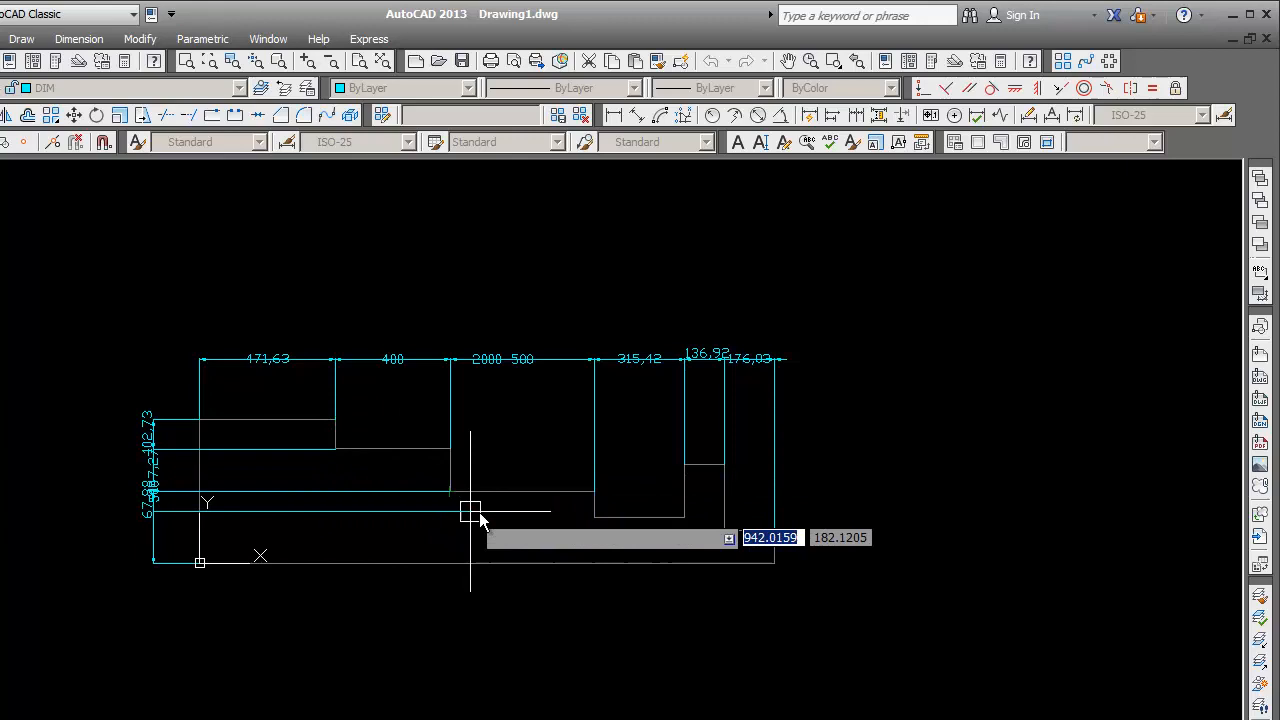
{"action": "left_click", "coordinate": [594, 491]}
{"action": "left_click", "coordinate": [594, 517]}
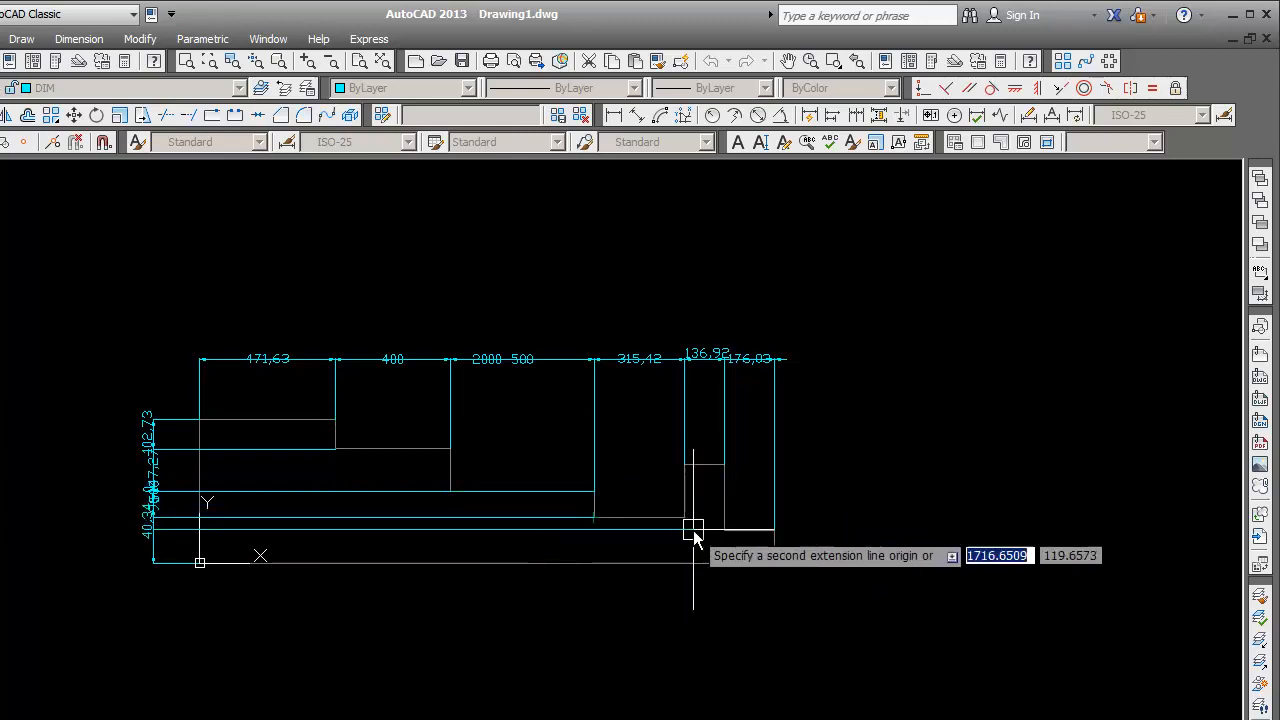
{"action": "key", "text": "Escape"}
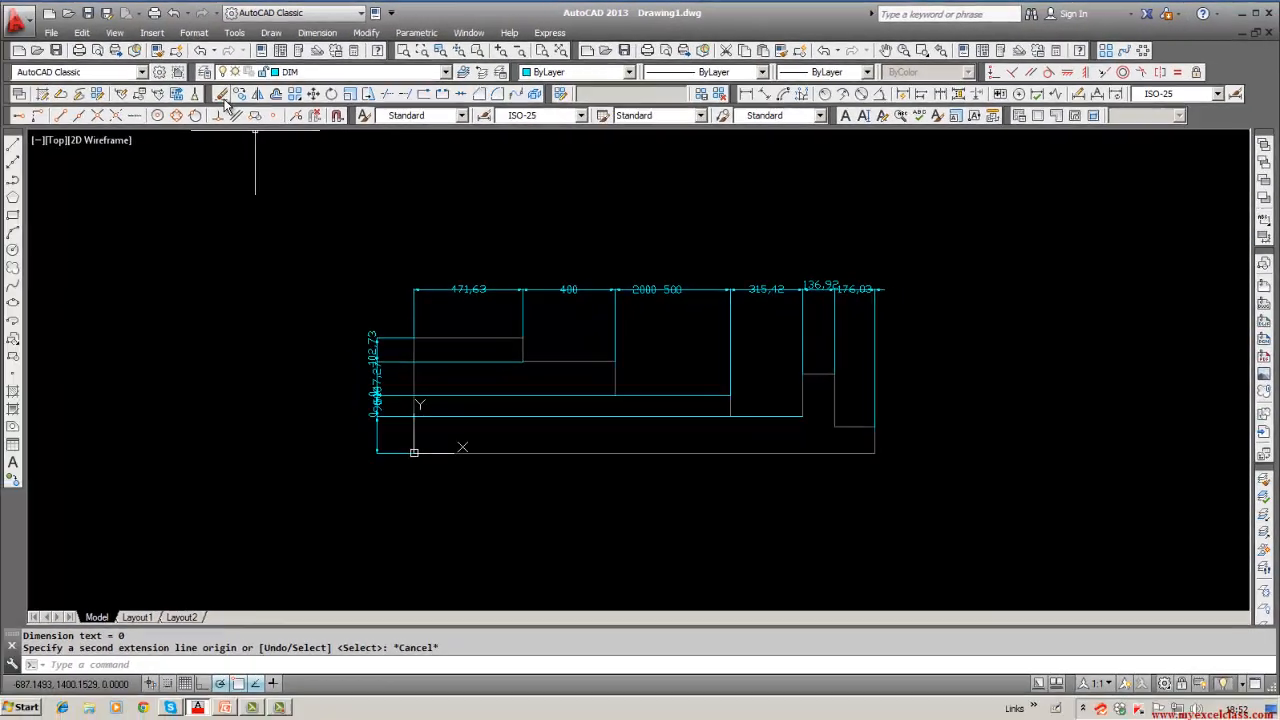
Step: Try to erase the vertical dimensions with a narrow selection window beside the profile's left edge
{"action": "left_click", "coordinate": [223, 94]}
{"action": "type", "text": "w"}
{"action": "key", "text": "Return"}
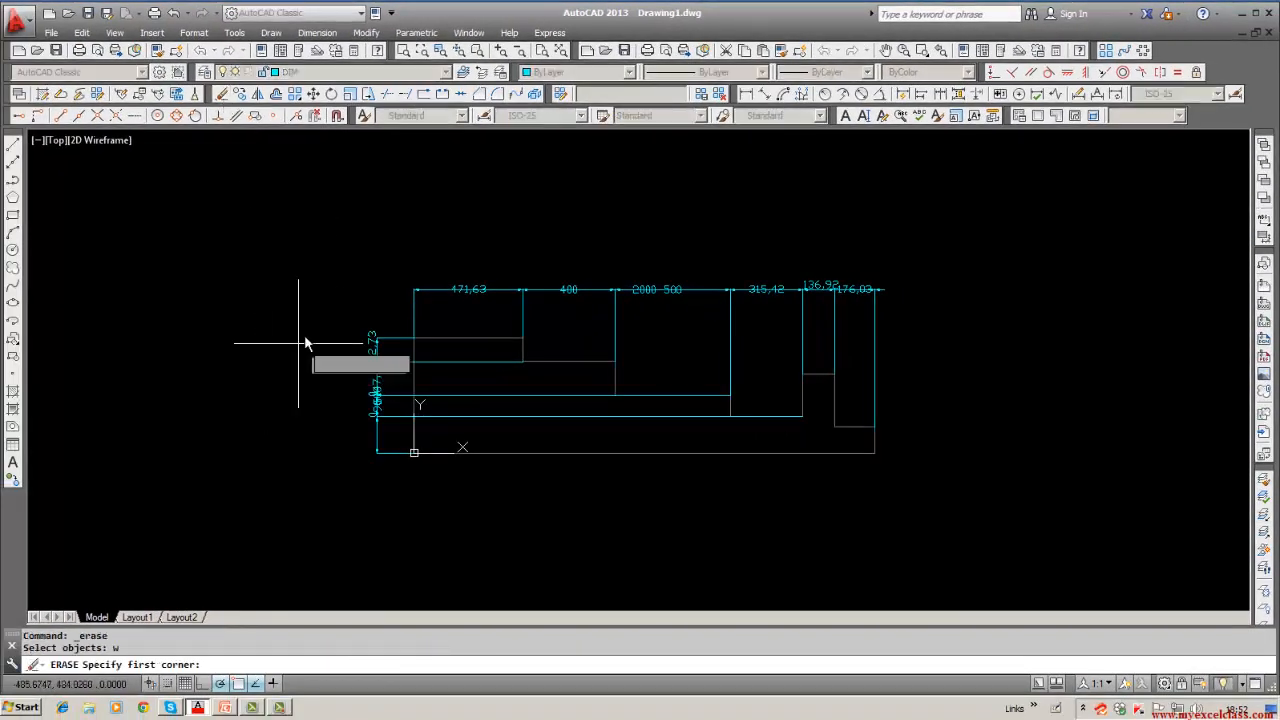
{"action": "left_click", "coordinate": [311, 323]}
{"action": "left_click", "coordinate": [383, 489]}
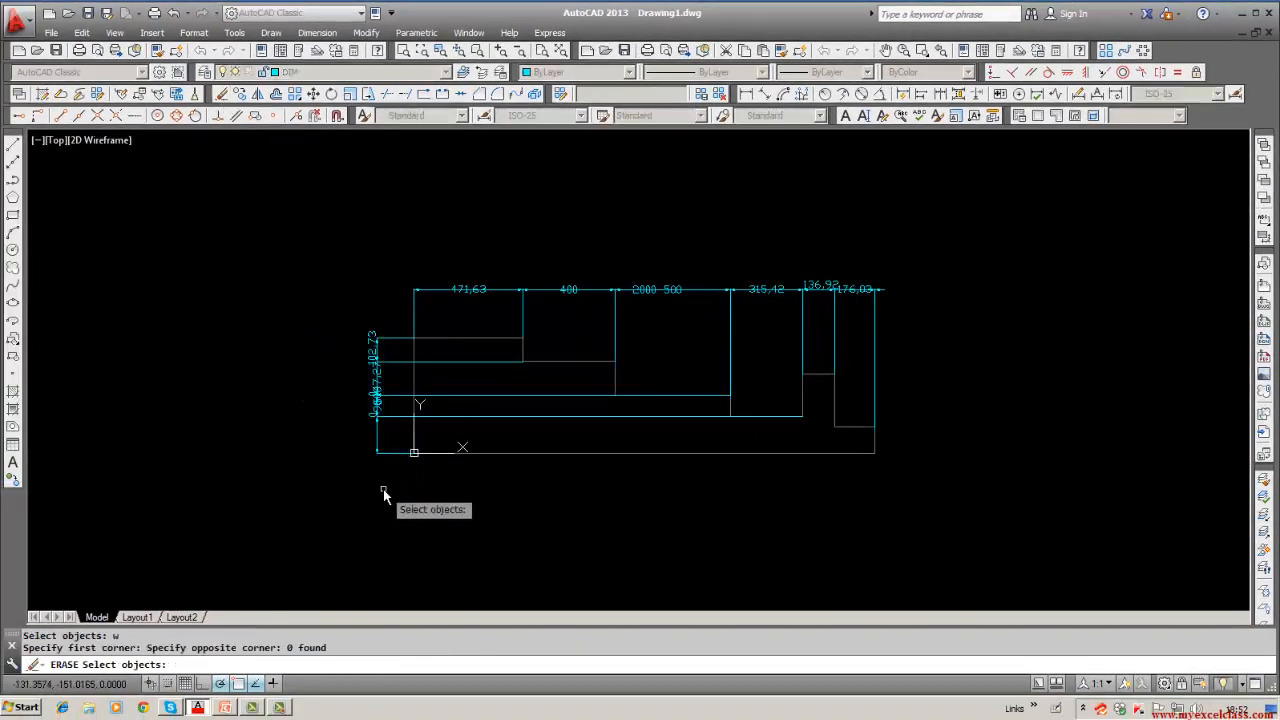
{"action": "key", "text": "Return"}
{"action": "key", "text": "Return"}
{"action": "key", "text": "Escape"}
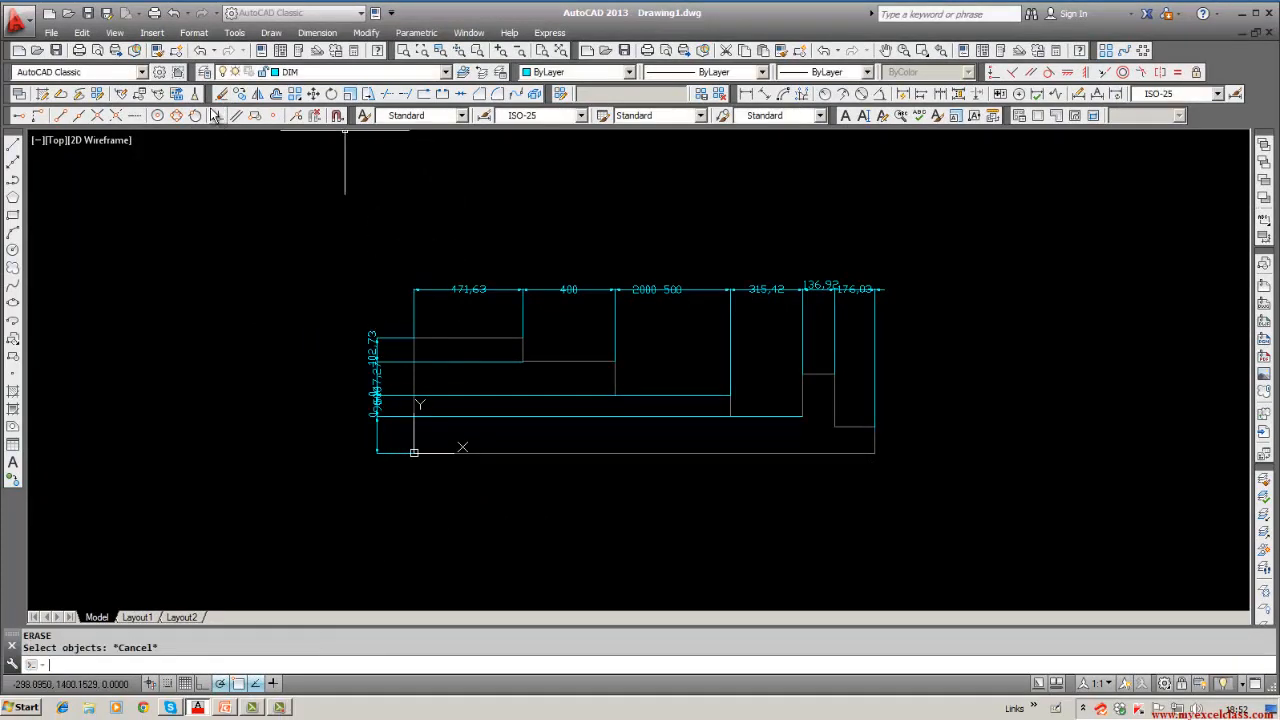
Step: Erase all the vertical dimensions beside the profile's left edge, keeping the horizontal dimension chain above the profile
{"action": "left_click", "coordinate": [223, 96]}
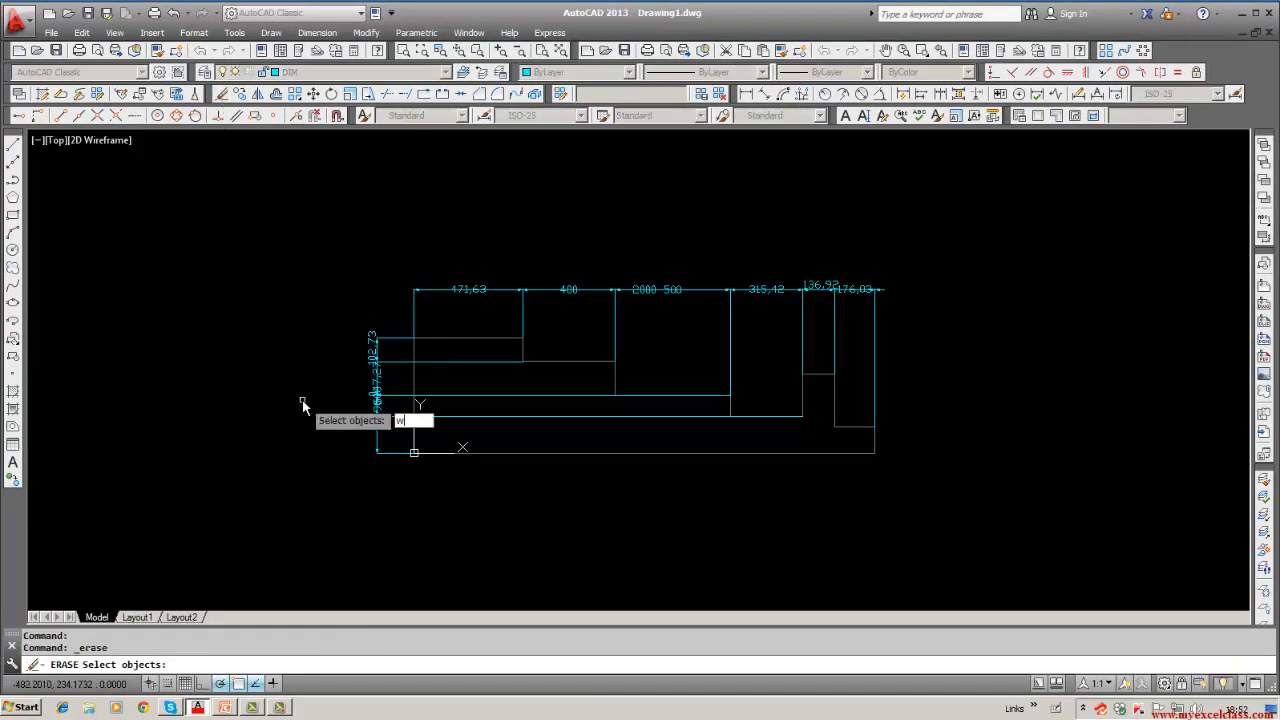
{"action": "key", "text": "Return"}
{"action": "left_click", "coordinate": [324, 344]}
{"action": "left_click", "coordinate": [490, 496]}
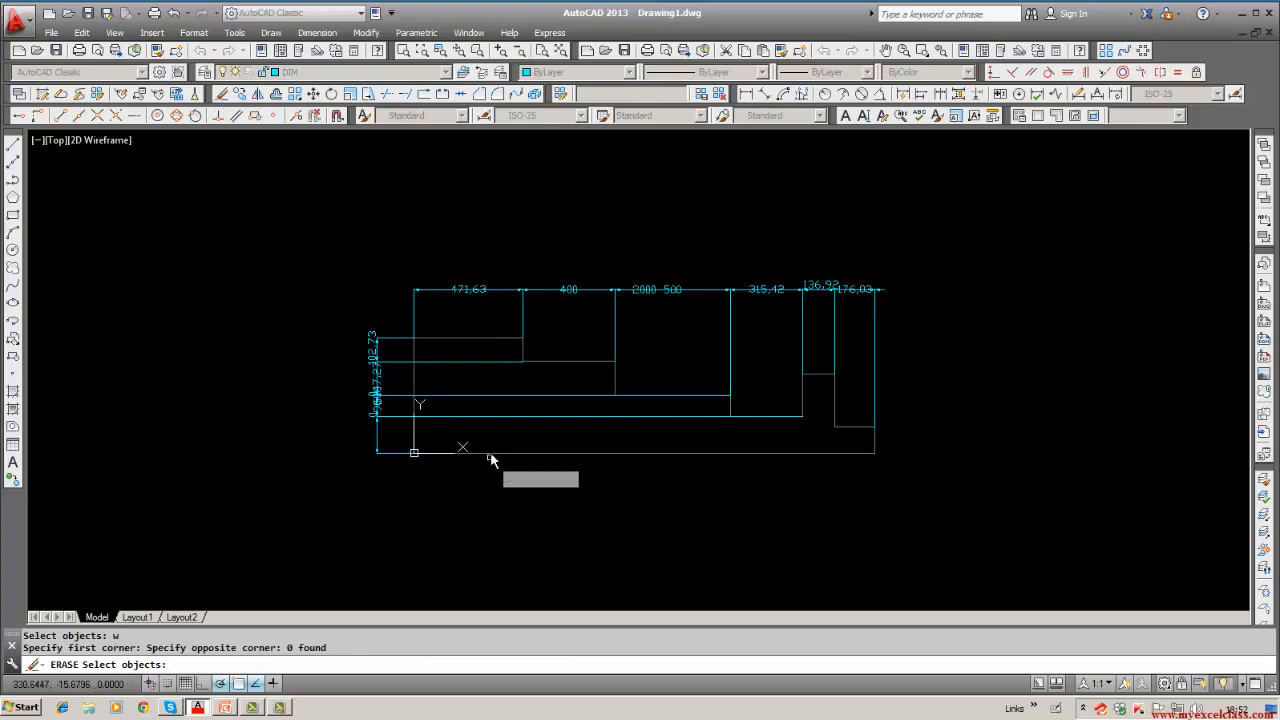
{"action": "left_click", "coordinate": [490, 416]}
{"action": "left_click", "coordinate": [490, 395]}
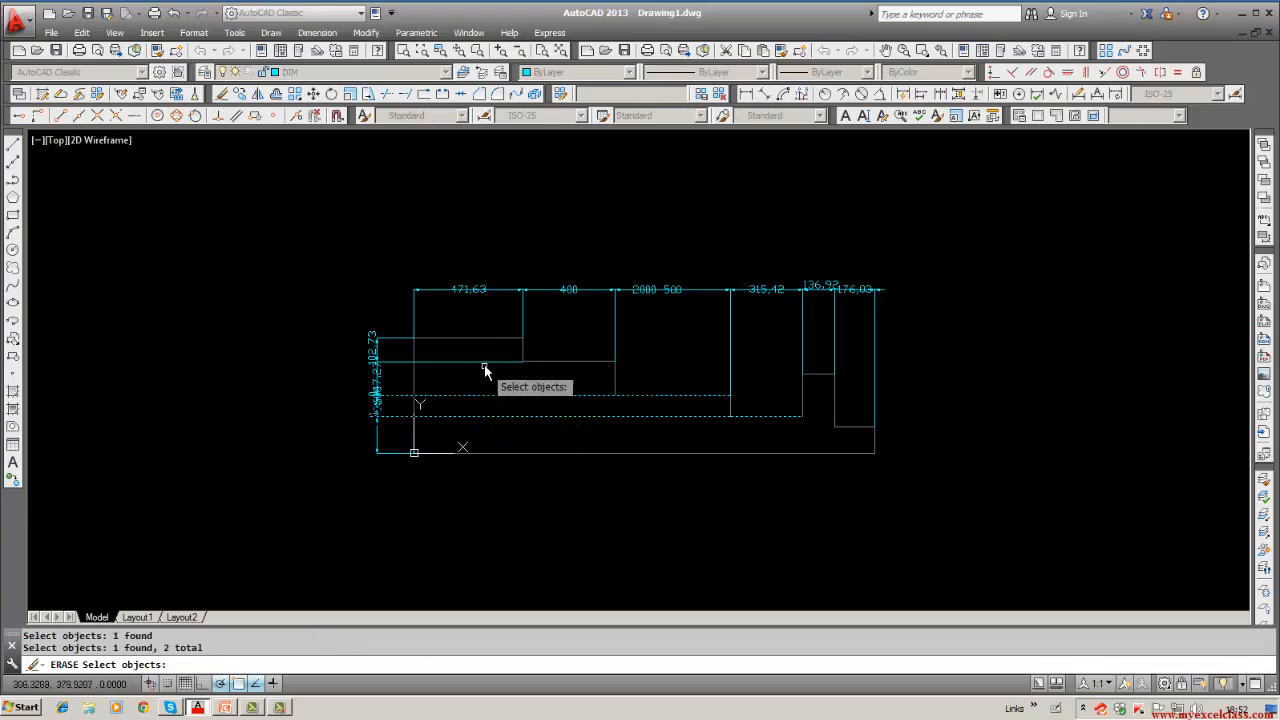
{"action": "left_click", "coordinate": [370, 378]}
{"action": "key", "text": "Return"}
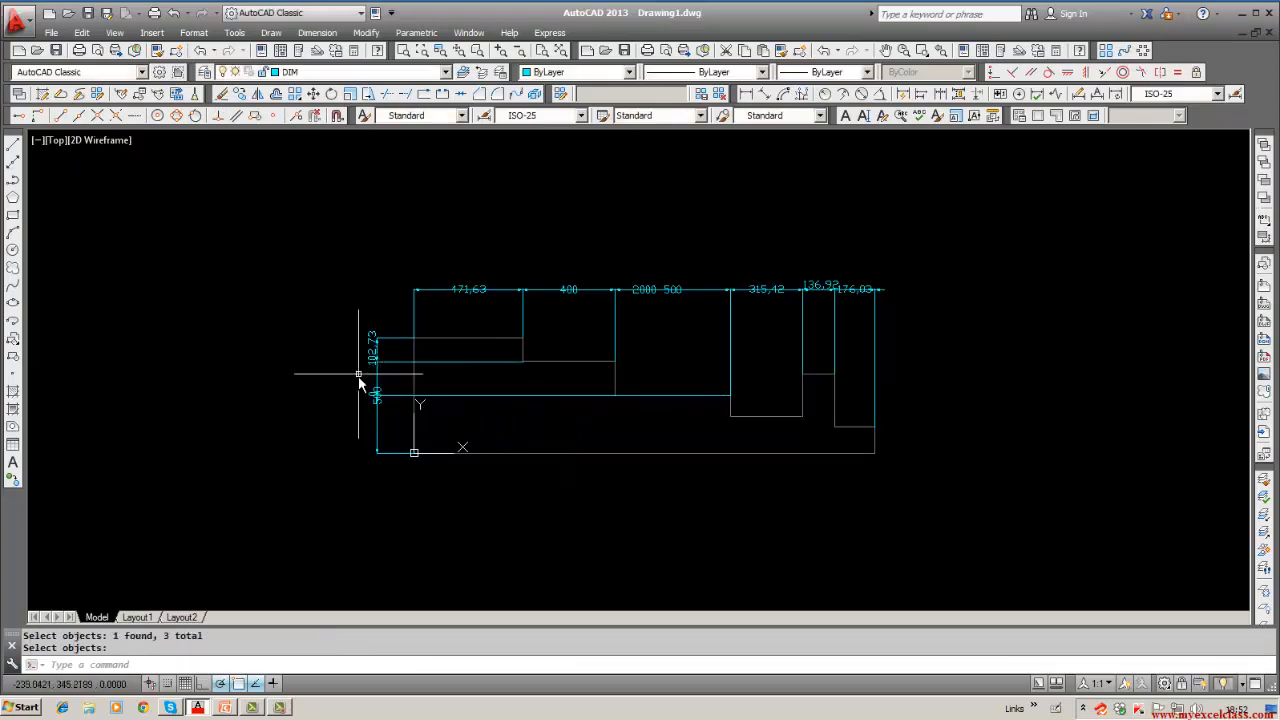
{"action": "key", "text": "Return"}
{"action": "left_click", "coordinate": [377, 361]}
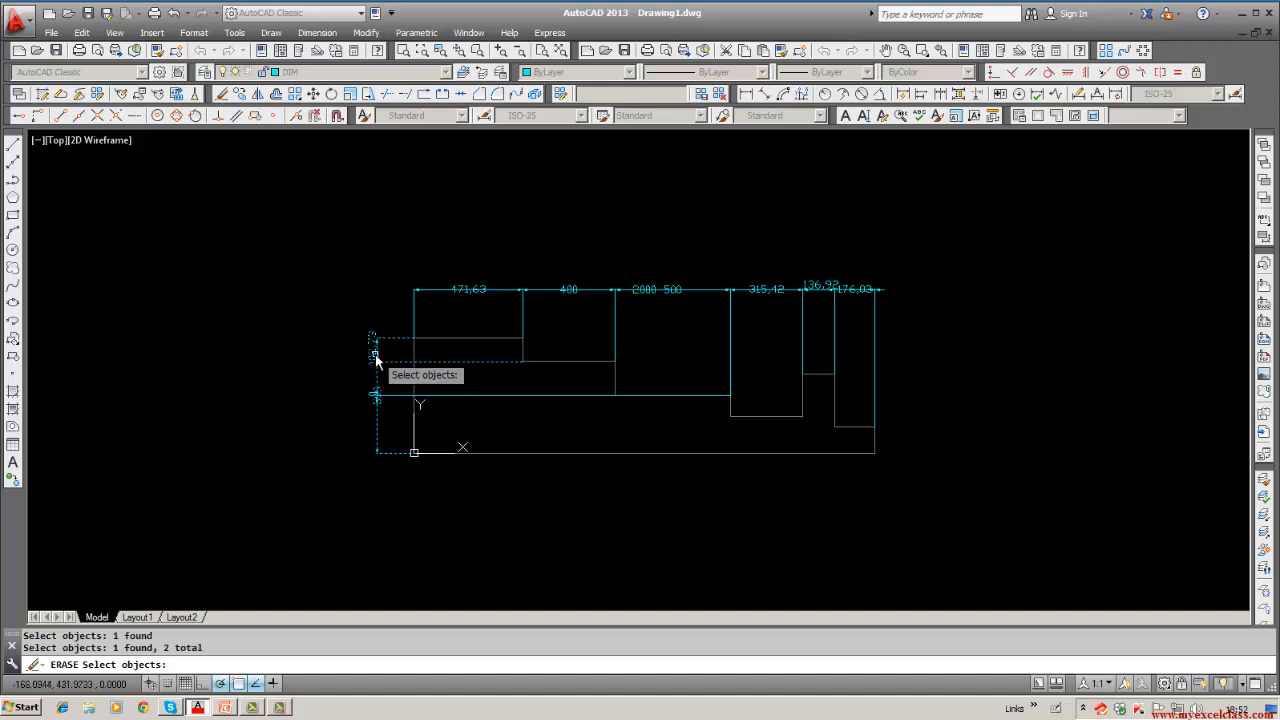
{"action": "left_click", "coordinate": [386, 395]}
{"action": "key", "text": "Return"}
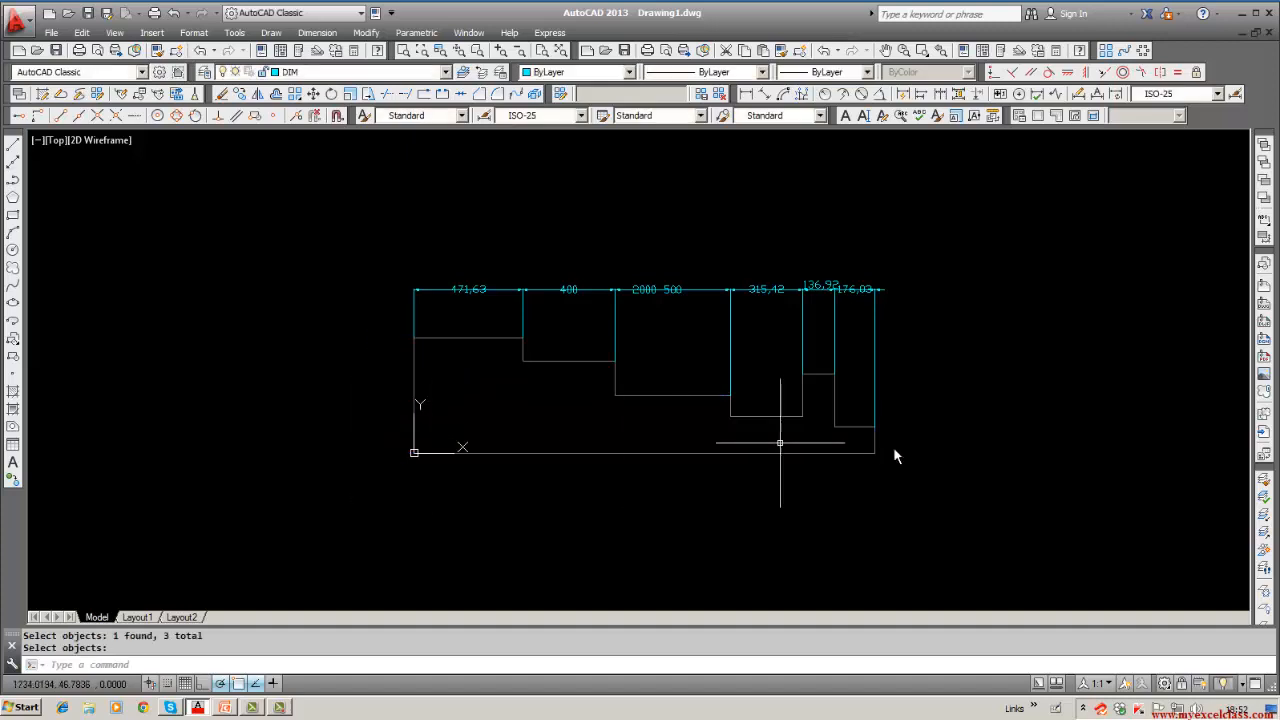
Step: Place a vertical linear dimension beside the profile's short right edge, spanning its full height
{"action": "left_click", "coordinate": [747, 96]}
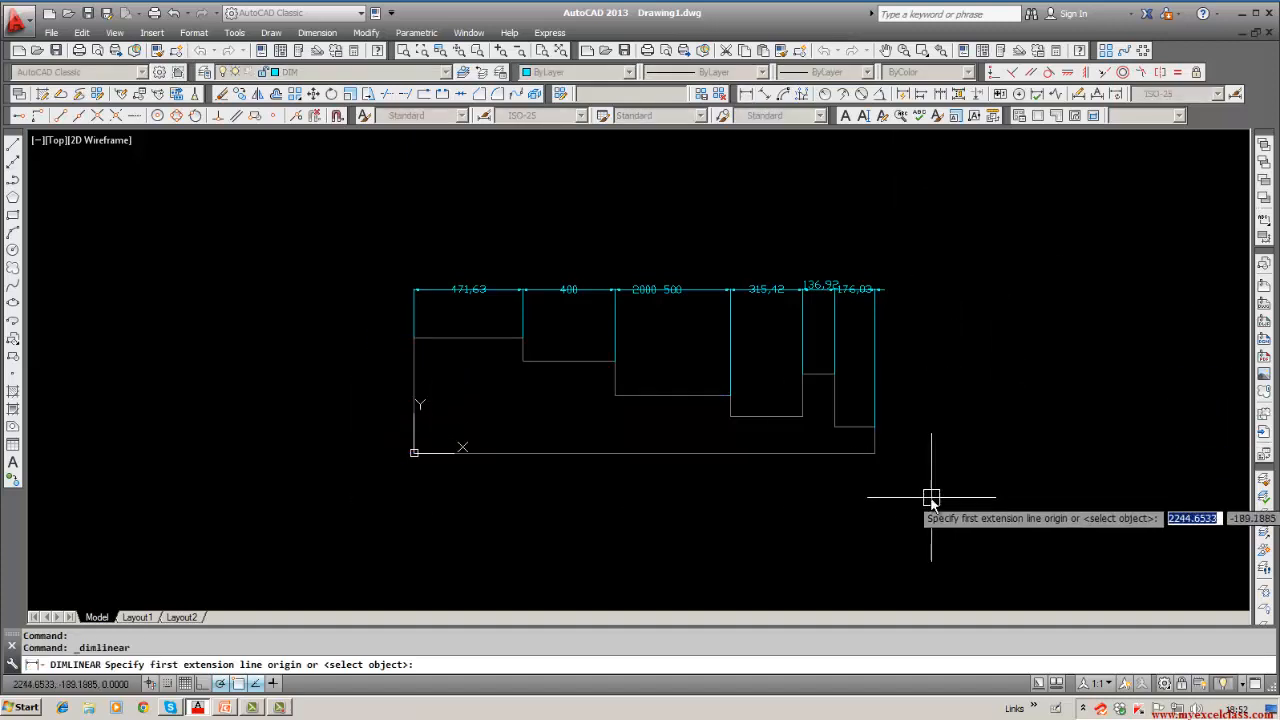
{"action": "left_click", "coordinate": [875, 452]}
{"action": "left_click", "coordinate": [876, 430]}
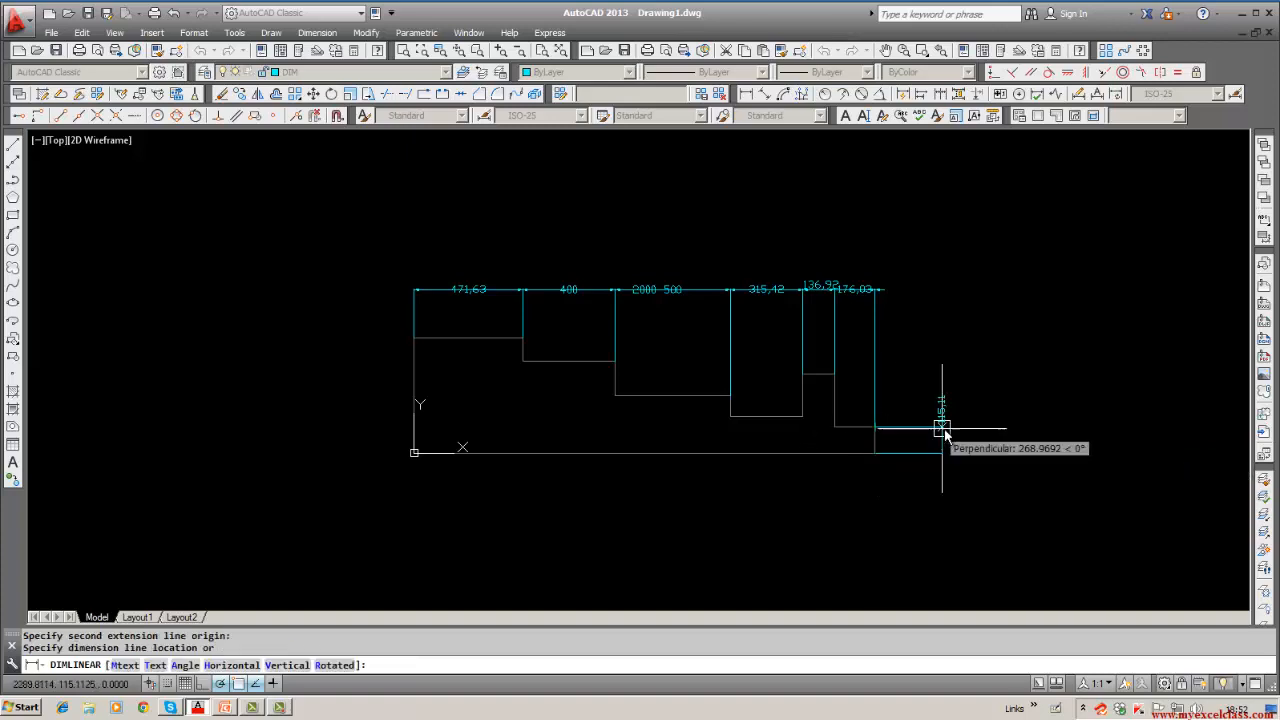
{"action": "left_click", "coordinate": [942, 450]}
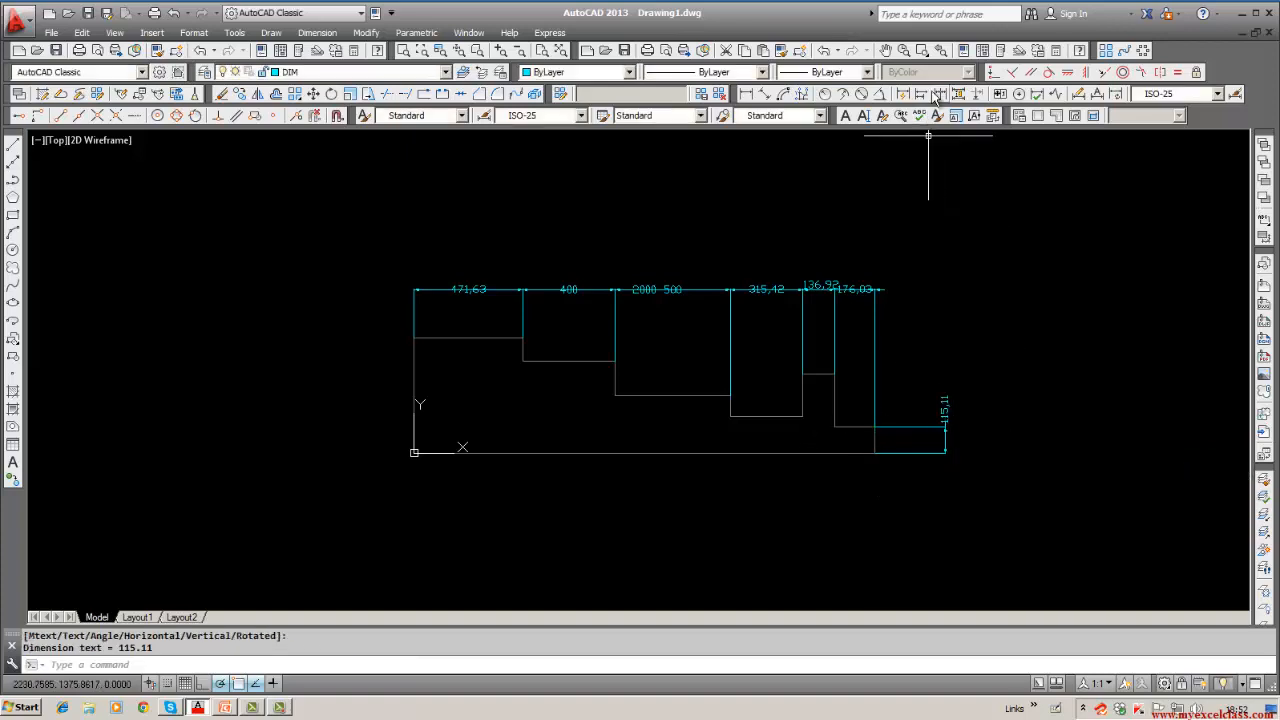
Step: Add continued vertical dimensions from the right edge's height dimension to three higher step levels, ending at the profile's highest step
{"action": "left_click", "coordinate": [940, 94]}
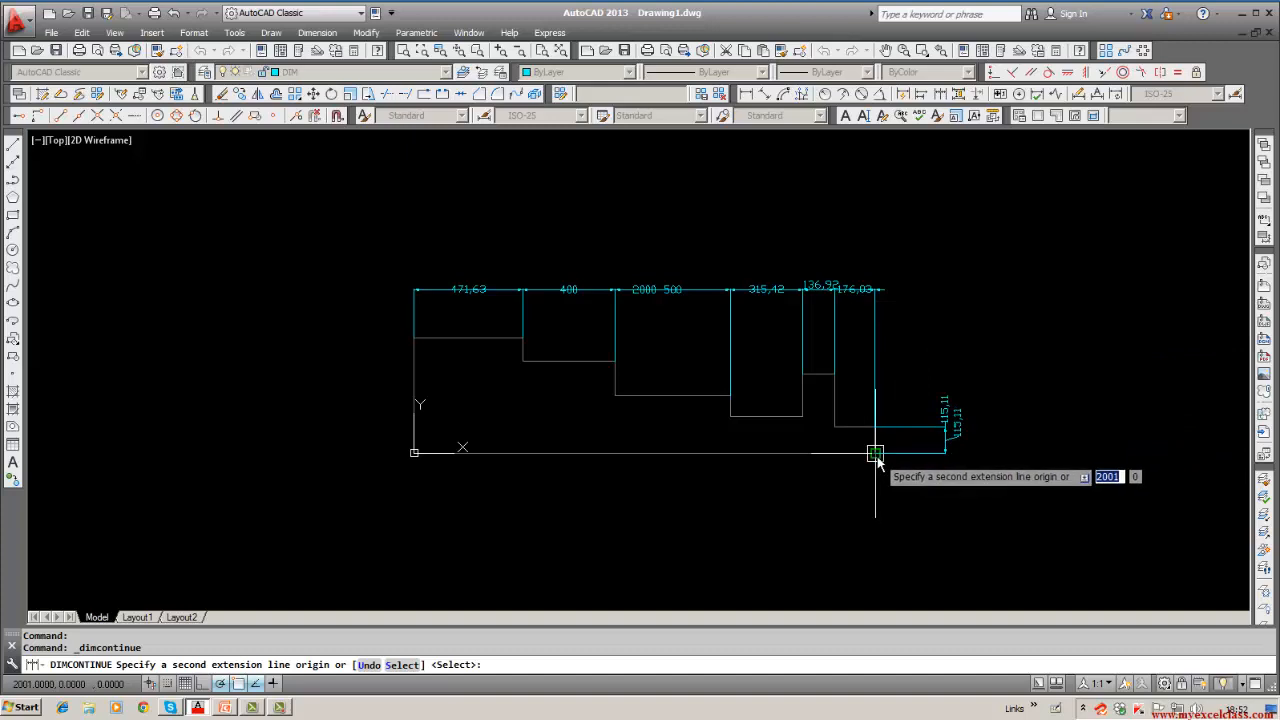
{"action": "left_click", "coordinate": [836, 376]}
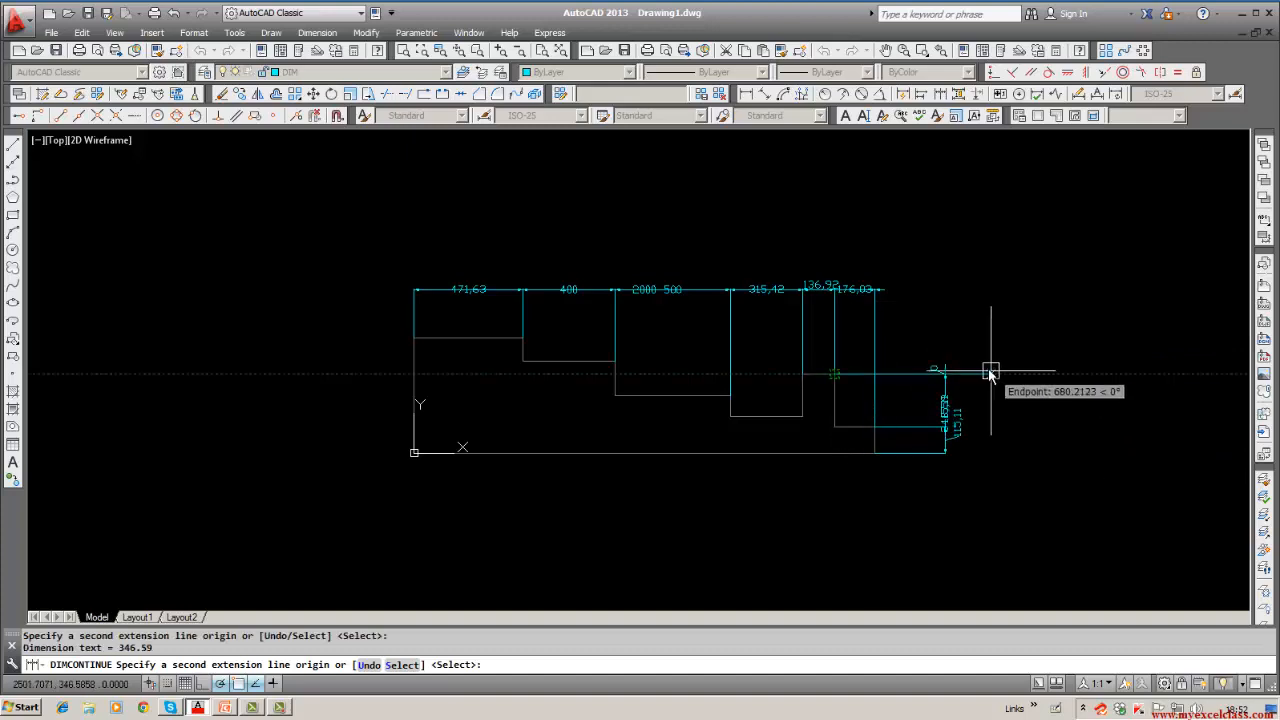
{"action": "left_click", "coordinate": [630, 356]}
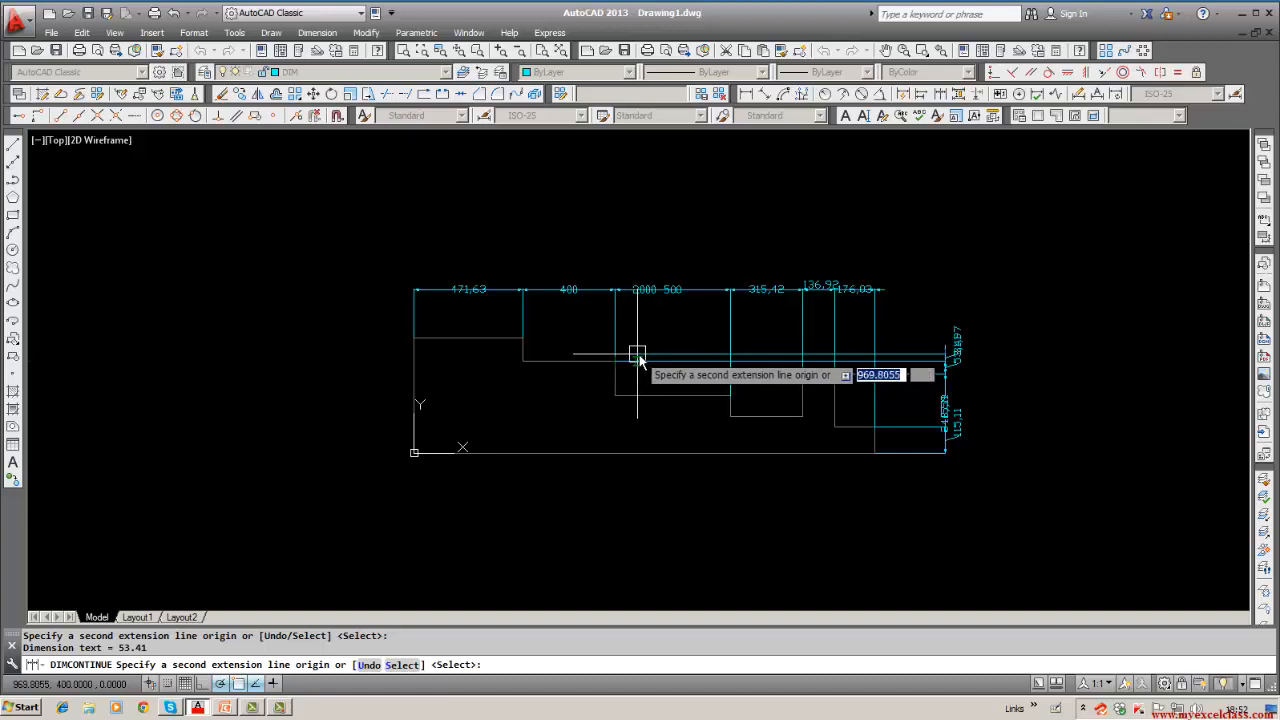
{"action": "left_click", "coordinate": [522, 338]}
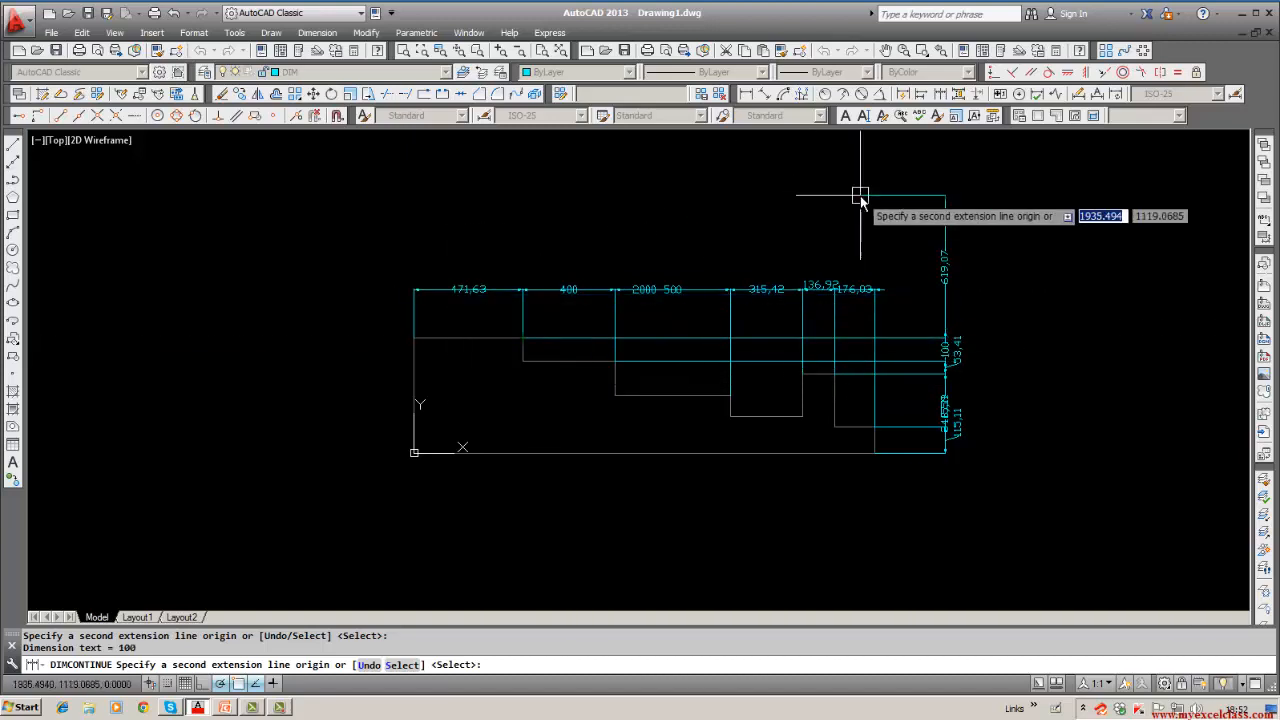
{"action": "key", "text": "Return"}
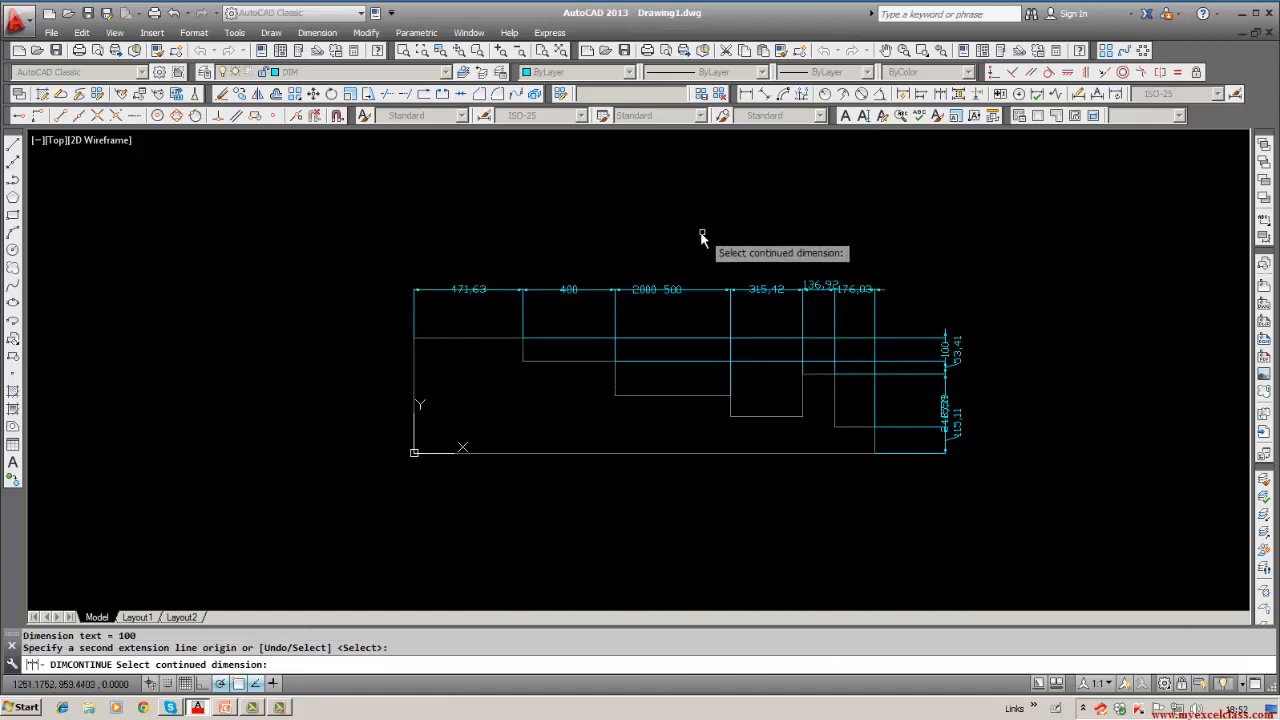
{"action": "key", "text": "Escape"}
Step: Erase all the horizontal and vertical dimensions with a selection window around the whole profile
{"action": "left_click", "coordinate": [223, 95]}
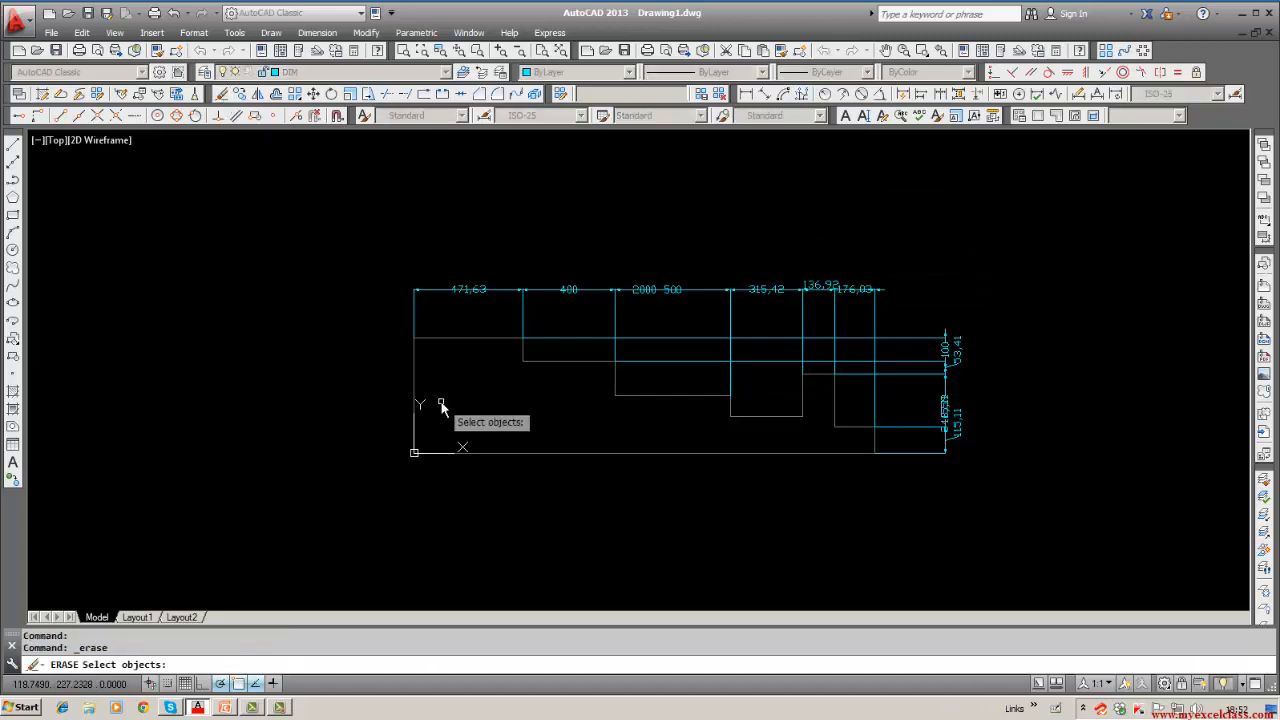
{"action": "type", "text": "w"}
{"action": "key", "text": "Return"}
{"action": "left_click", "coordinate": [350, 257]}
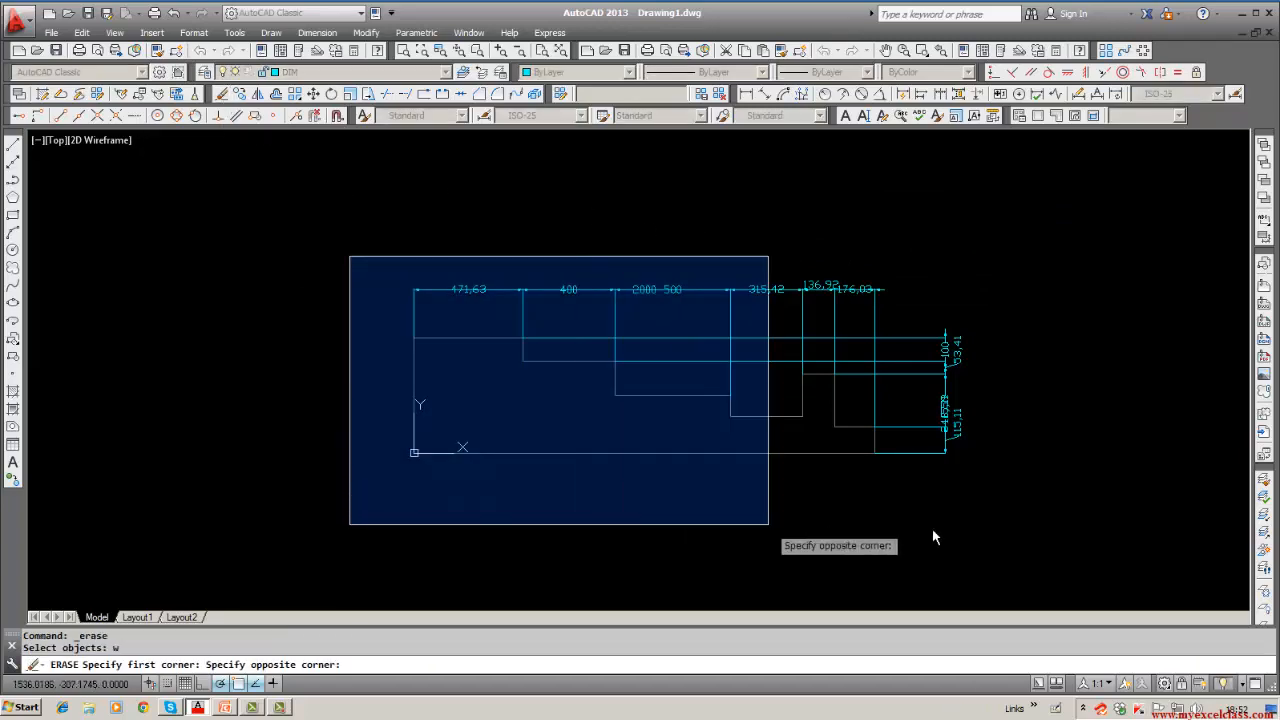
{"action": "left_click", "coordinate": [940, 537]}
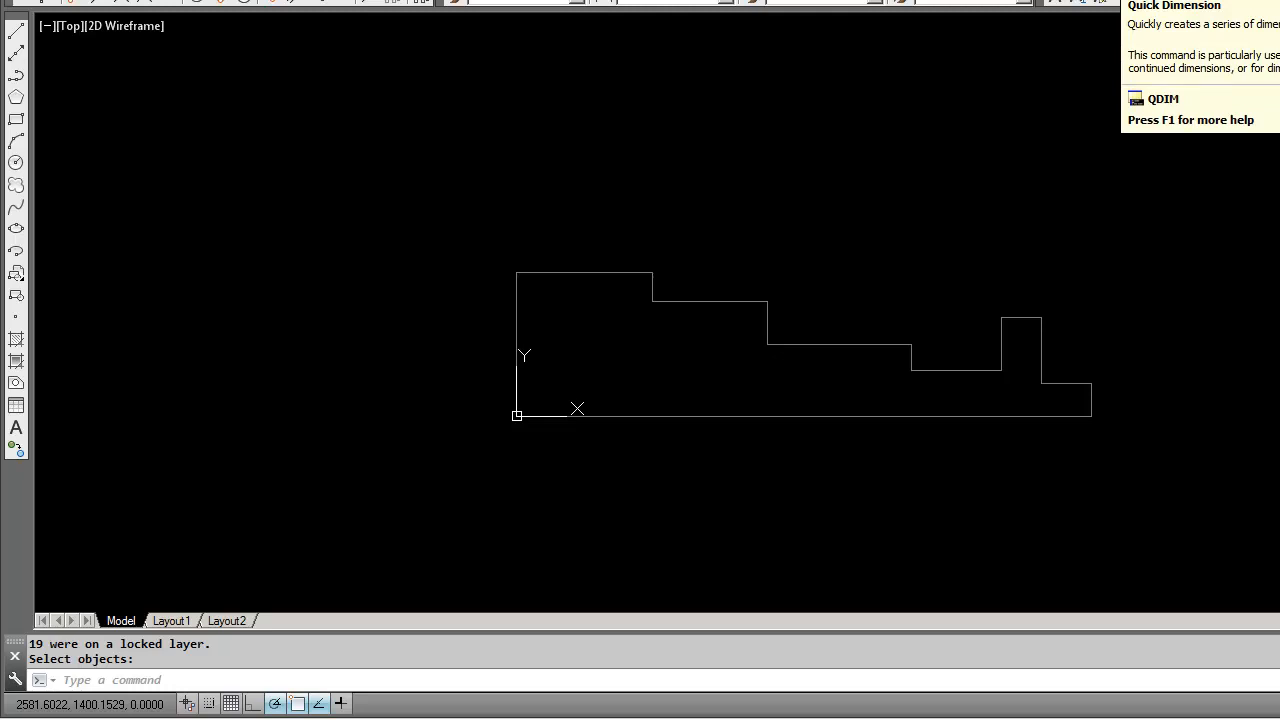
Step: Try to apply Quick Dimension to the whole profile with a selection window
{"action": "left_click", "coordinate": [1124, 1]}
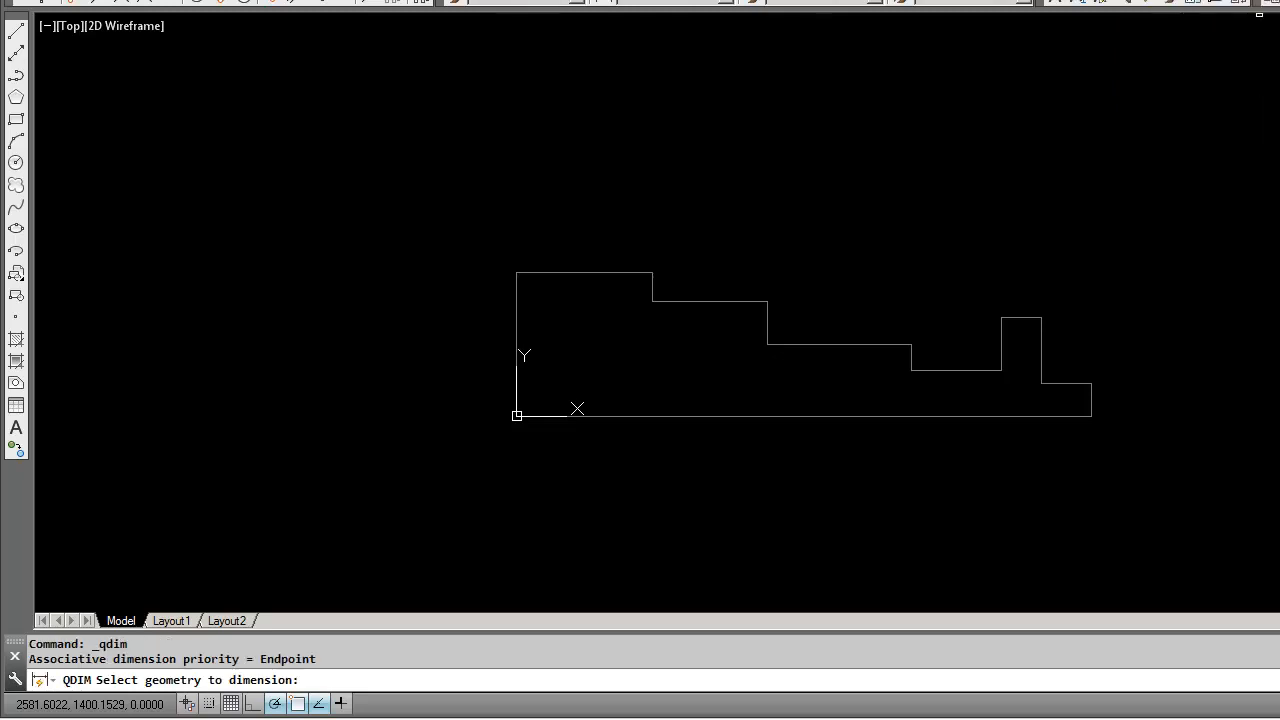
{"action": "type", "text": "w"}
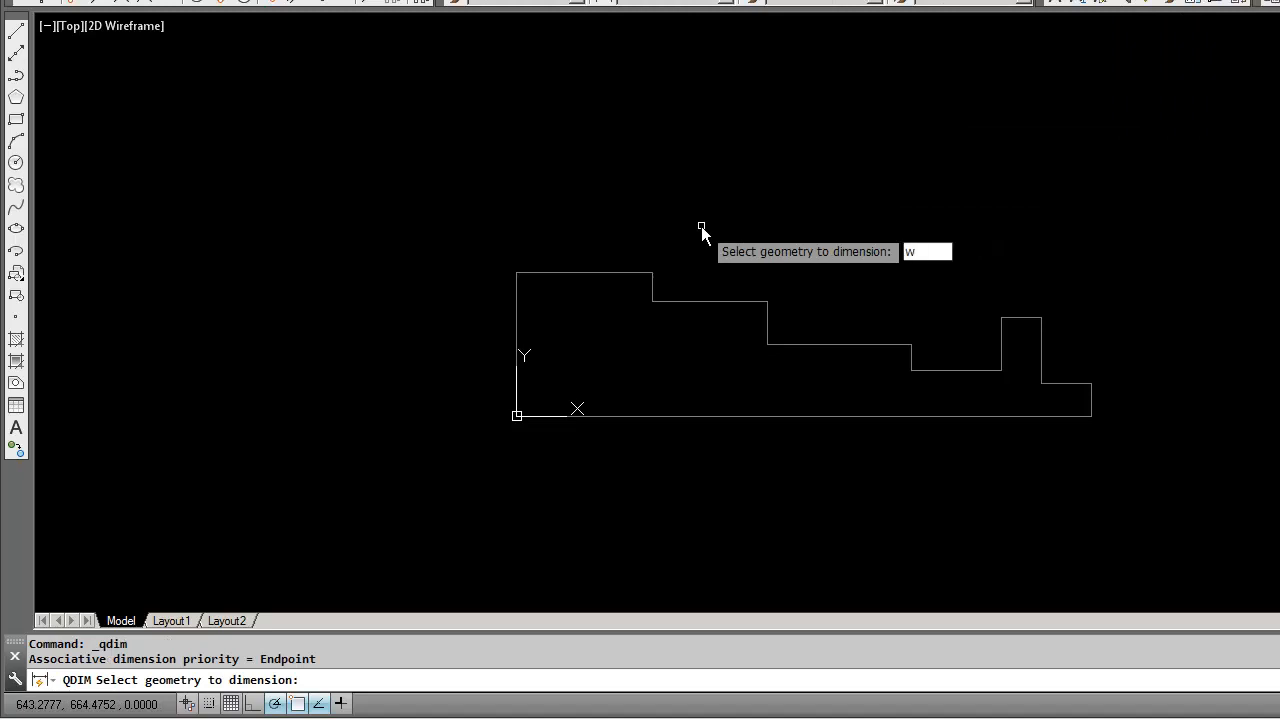
{"action": "key", "text": "Return"}
{"action": "left_click", "coordinate": [460, 216]}
{"action": "left_click", "coordinate": [1233, 464]}
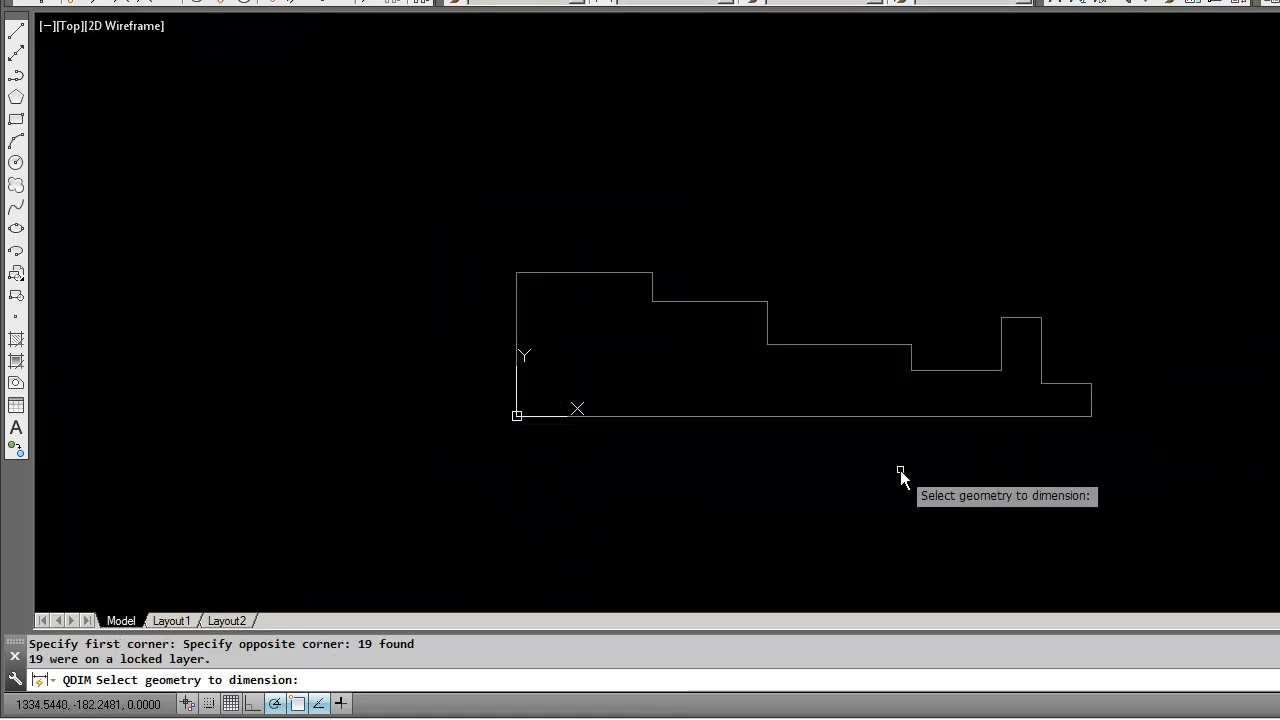
{"action": "key", "text": "Return"}
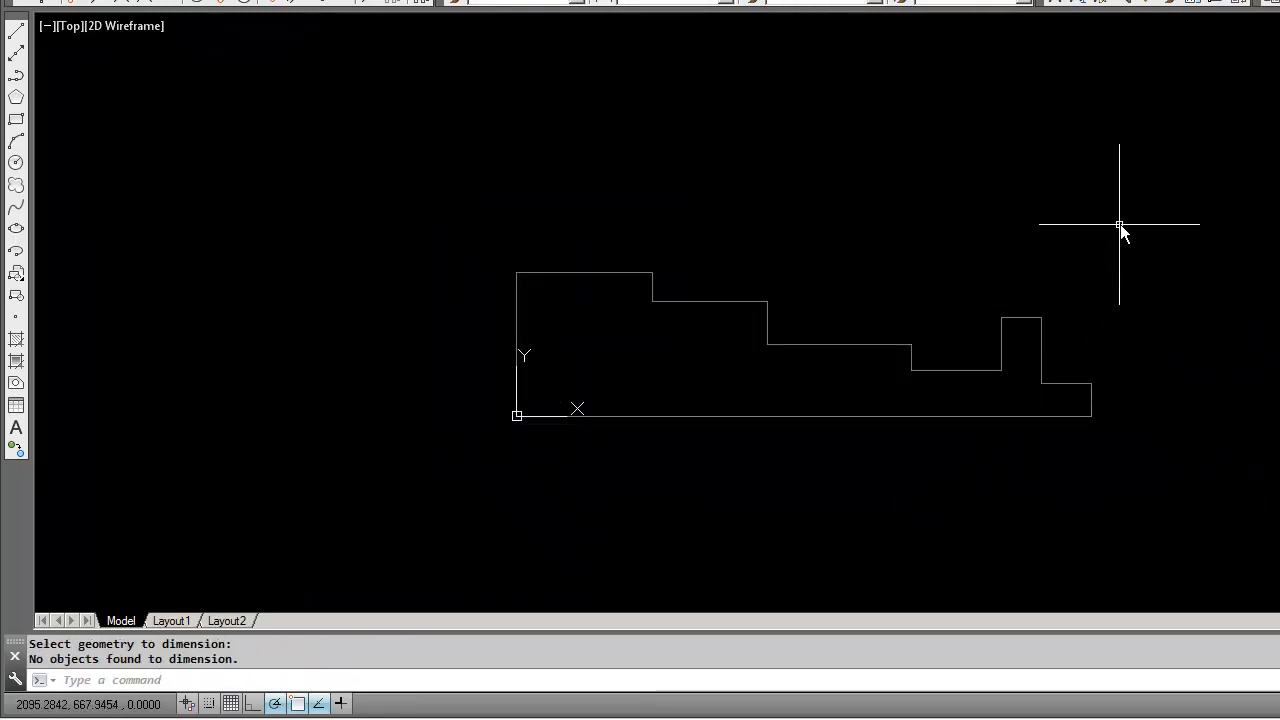
{"action": "key", "text": "Escape"}
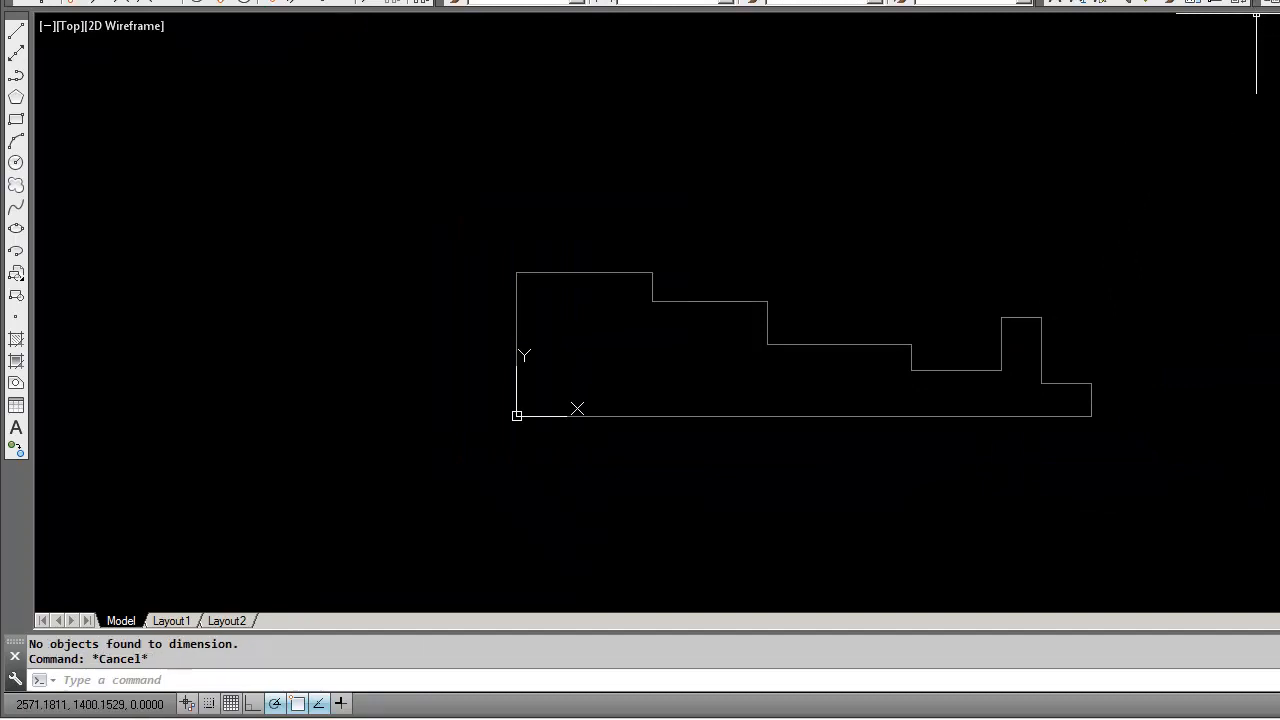
{"action": "key", "text": "Escape"}
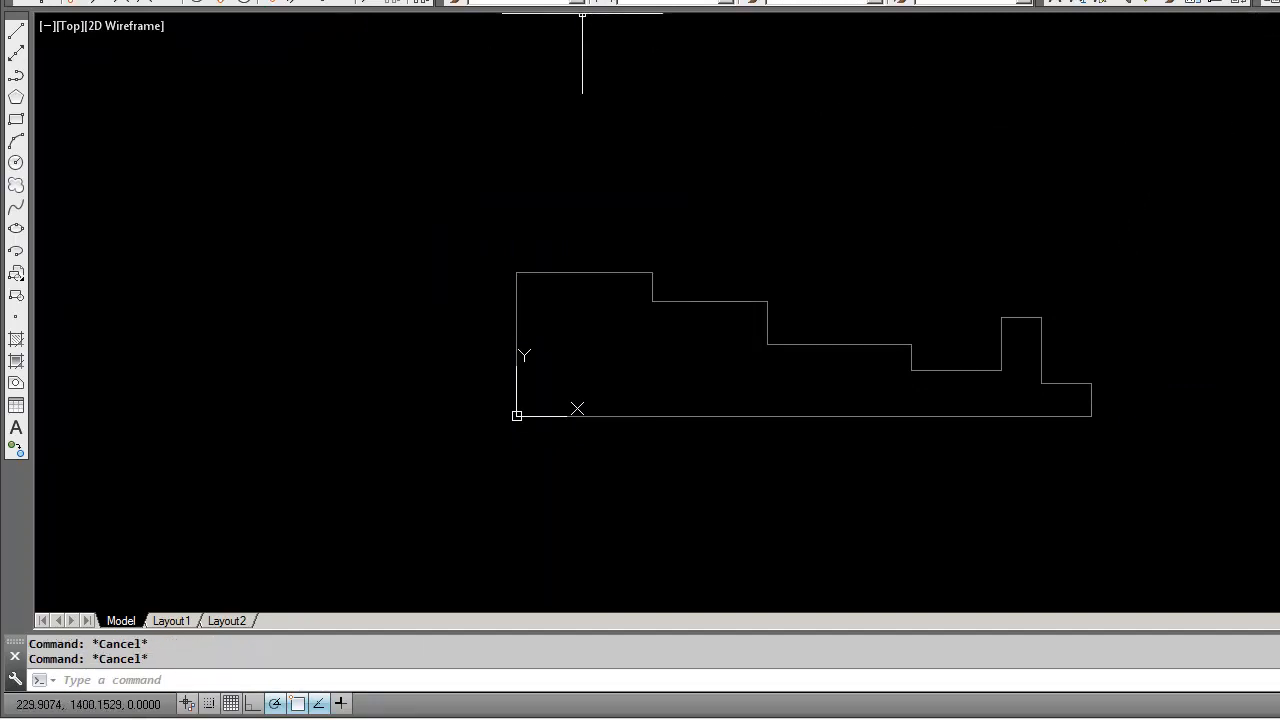
Step: Unlock layer 0 and make it current, and place continuous quick dimensions above the profile for its first five upper horizontal edges
{"action": "left_click", "coordinate": [413, 36]}
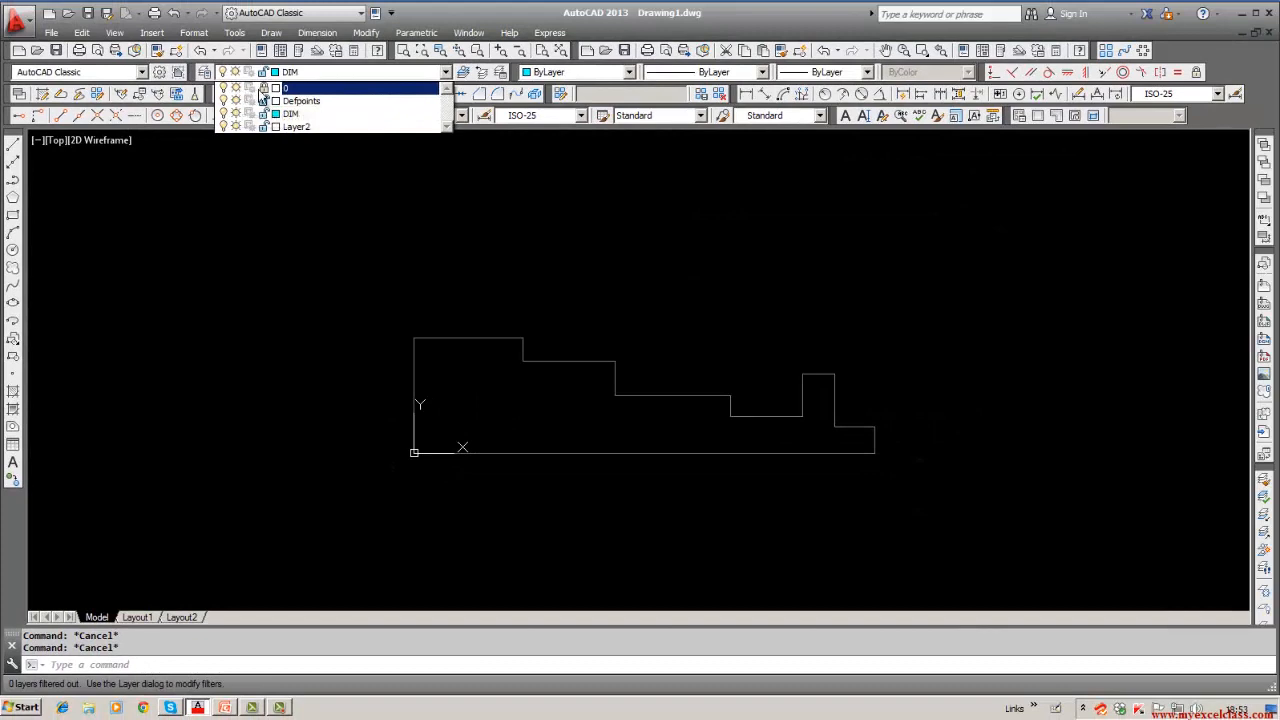
{"action": "left_click", "coordinate": [343, 89]}
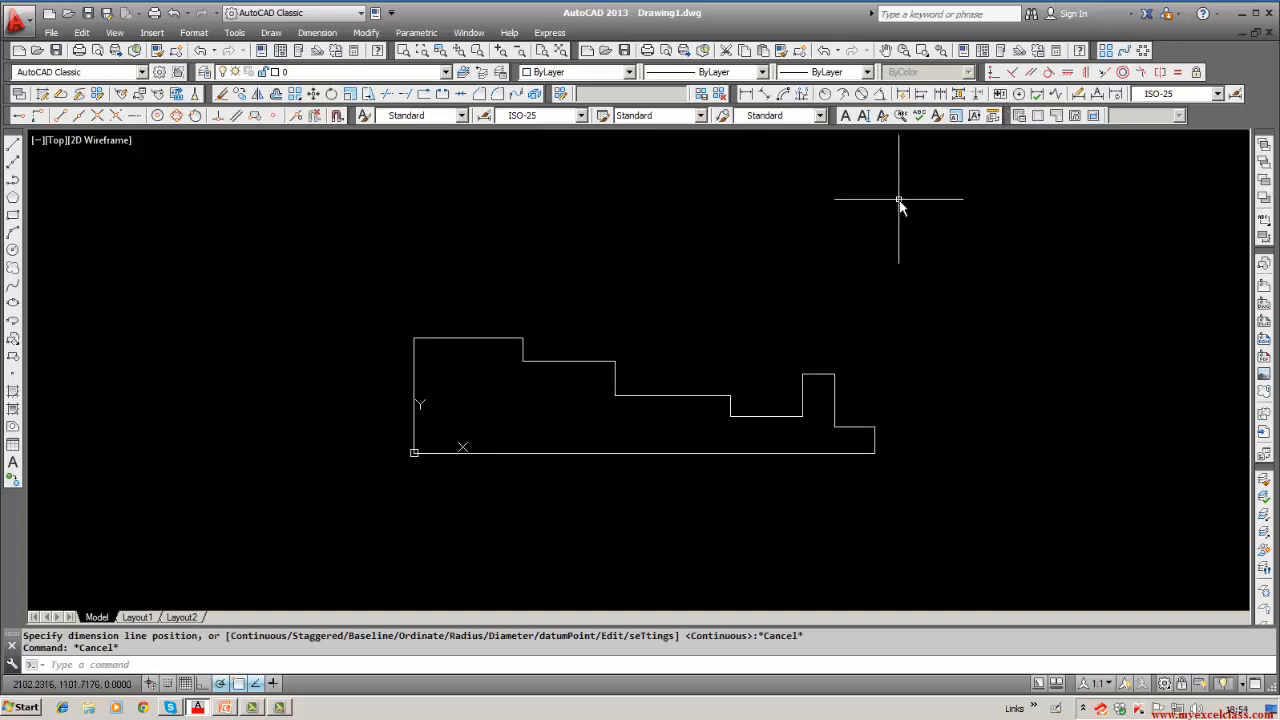
{"action": "left_click", "coordinate": [903, 94]}
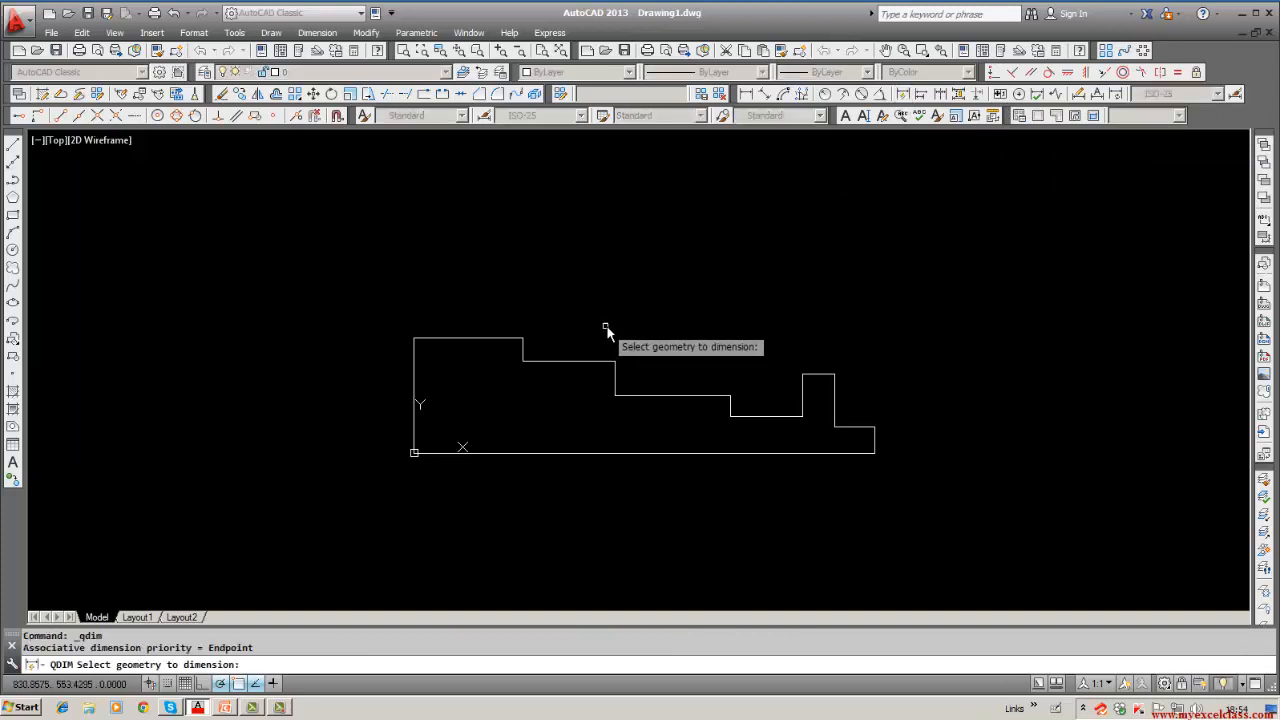
{"action": "left_click", "coordinate": [459, 338]}
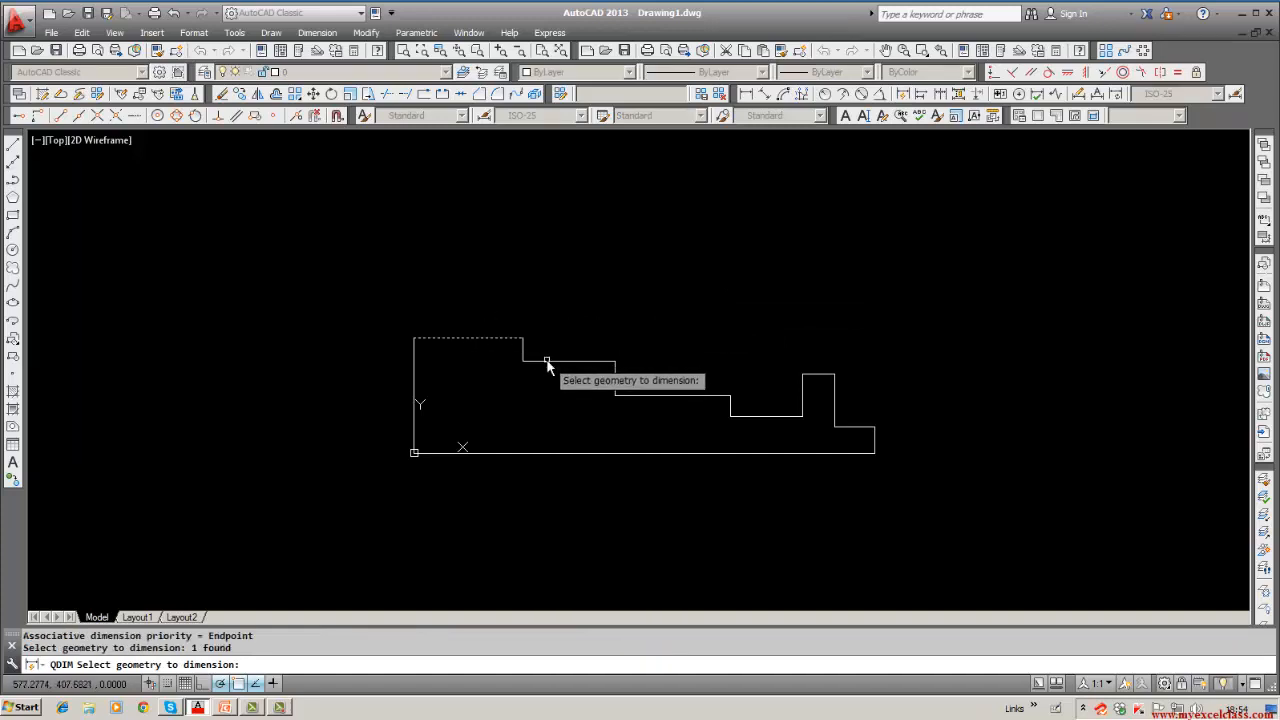
{"action": "left_click", "coordinate": [550, 361]}
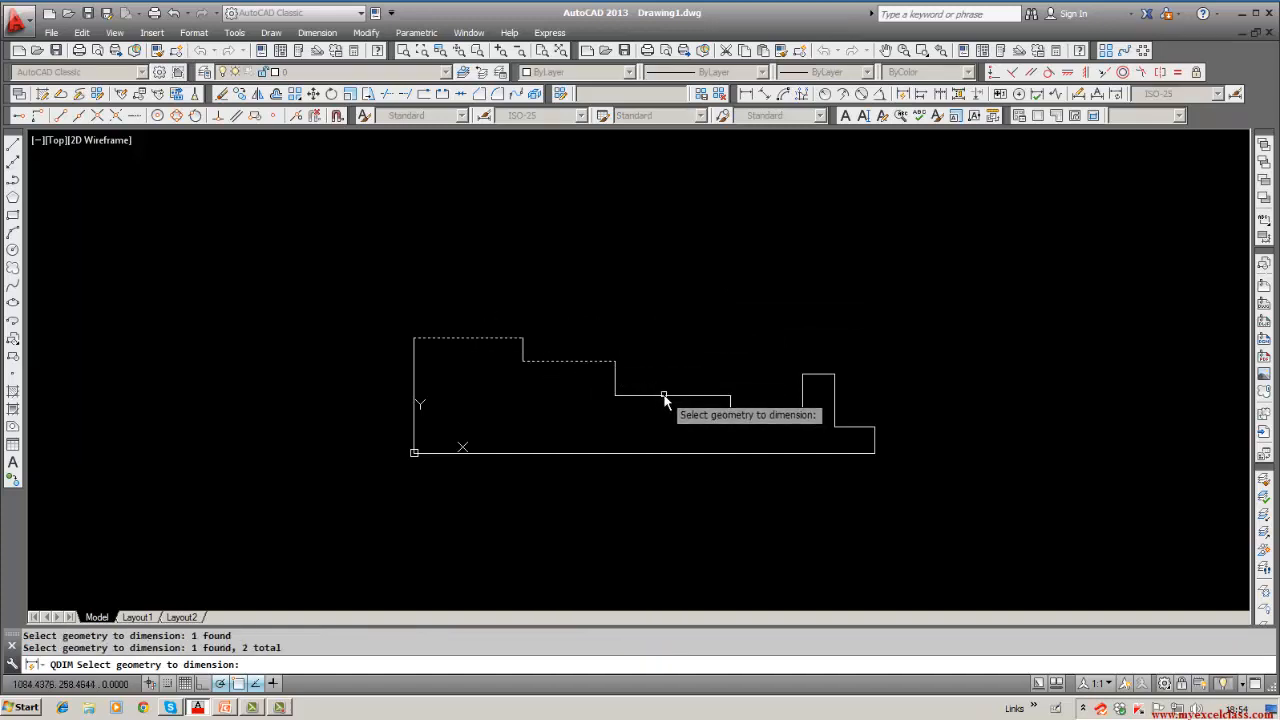
{"action": "left_click", "coordinate": [661, 399]}
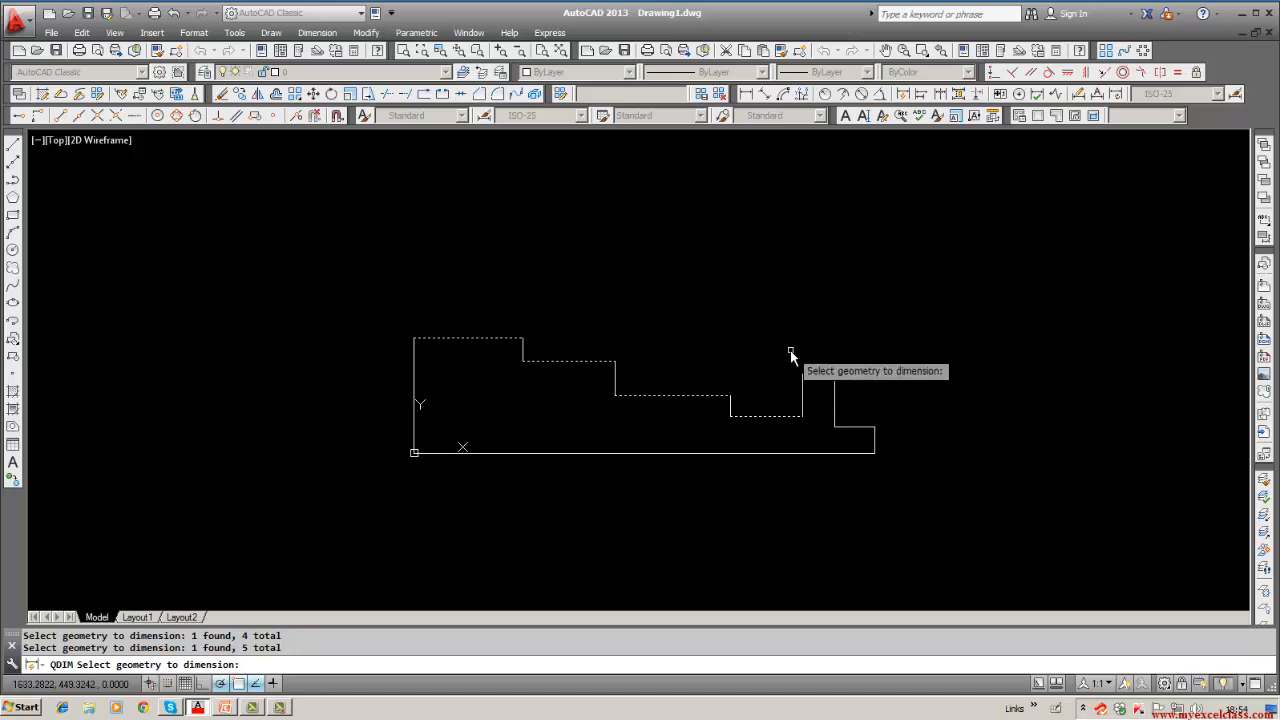
{"action": "key", "text": "Return"}
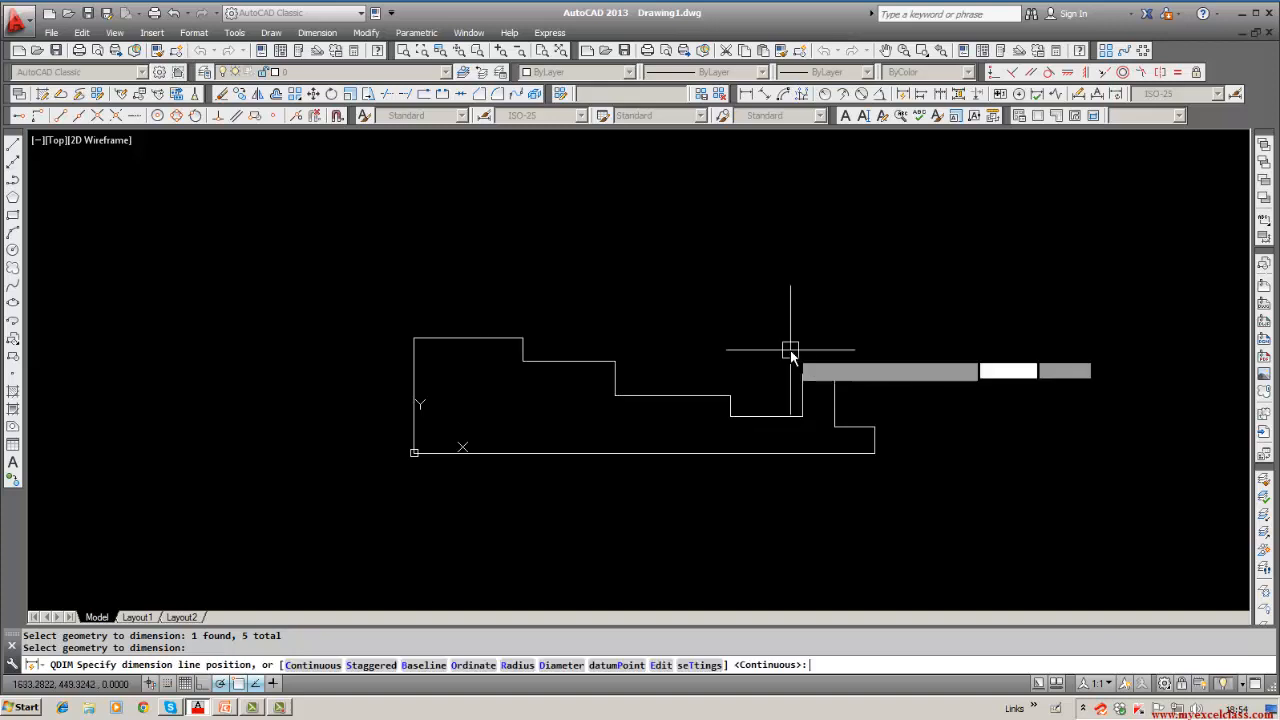
{"action": "left_click", "coordinate": [778, 217]}
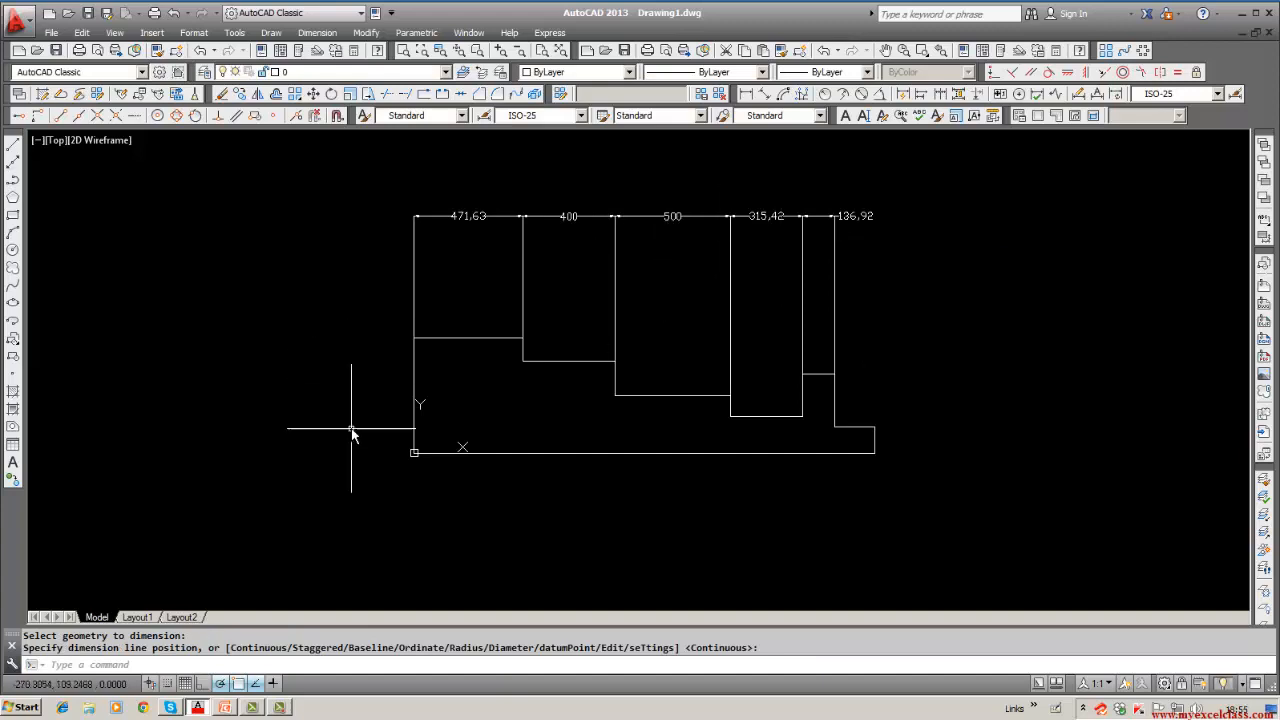
Step: Place continuous vertical quick dimensions beside the profile's short end, selecting its vertical edges as the geometry
{"action": "left_click", "coordinate": [903, 95]}
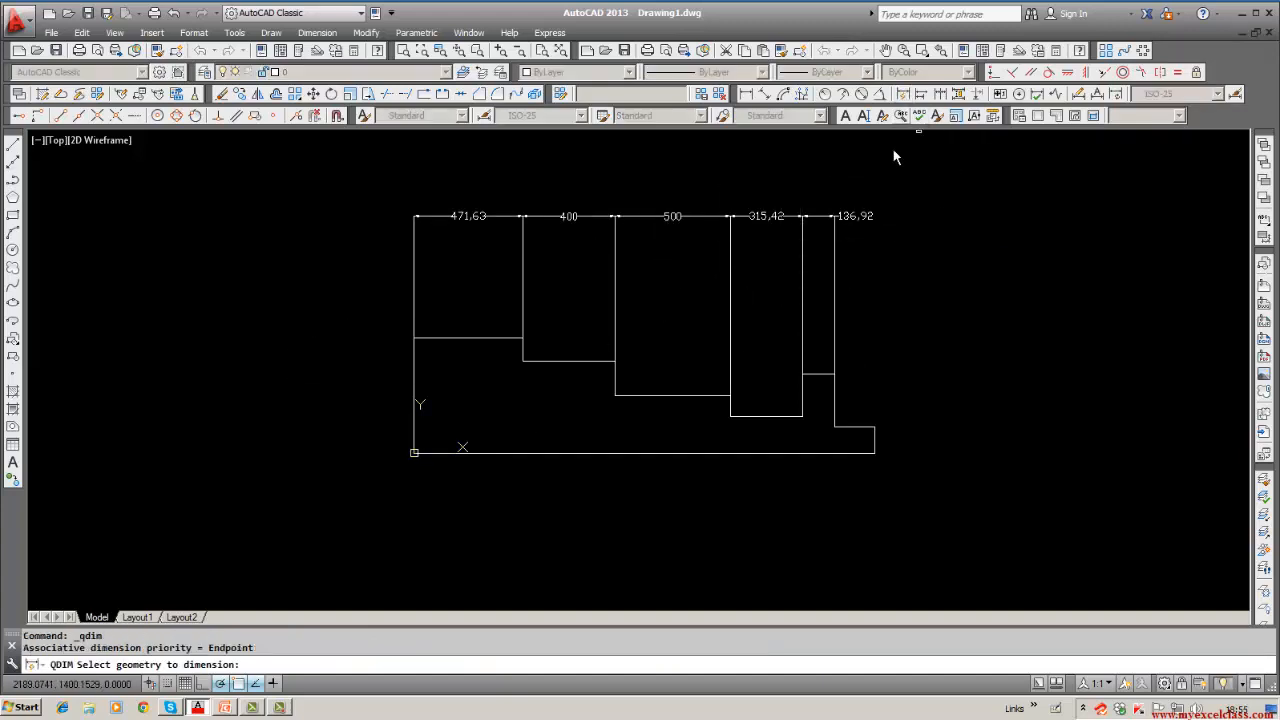
{"action": "left_click", "coordinate": [415, 384]}
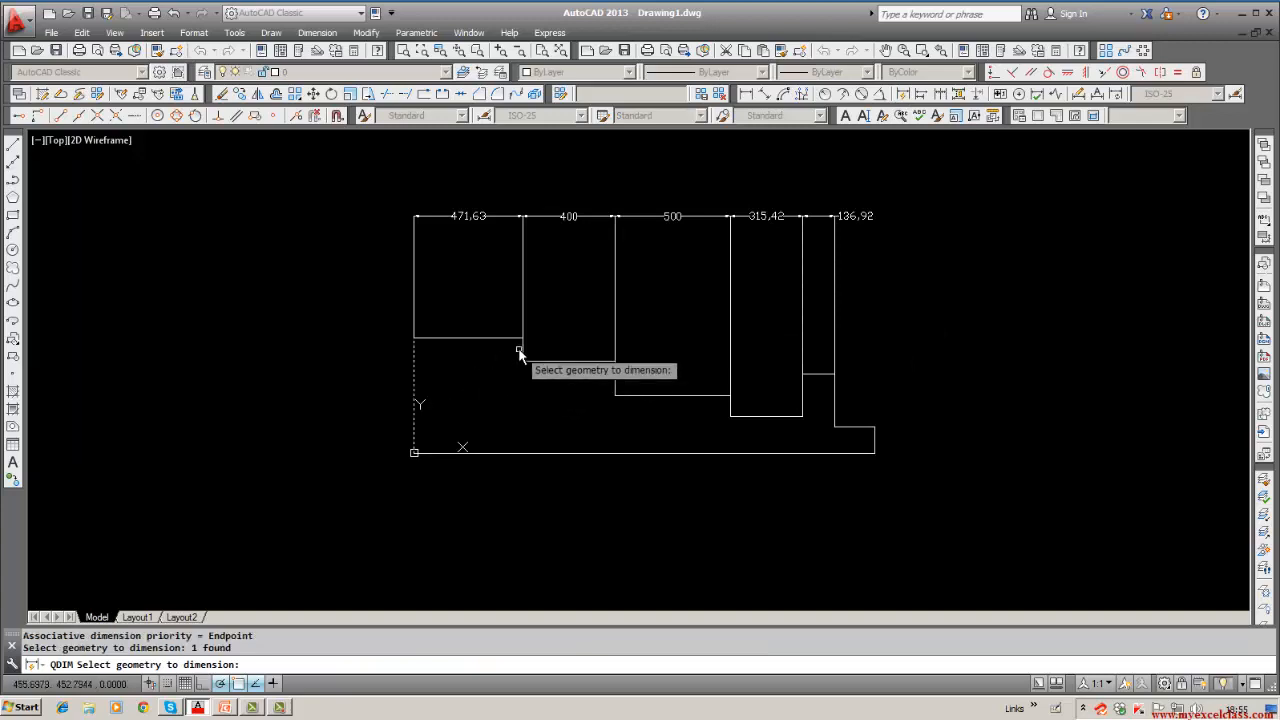
{"action": "left_click", "coordinate": [615, 376]}
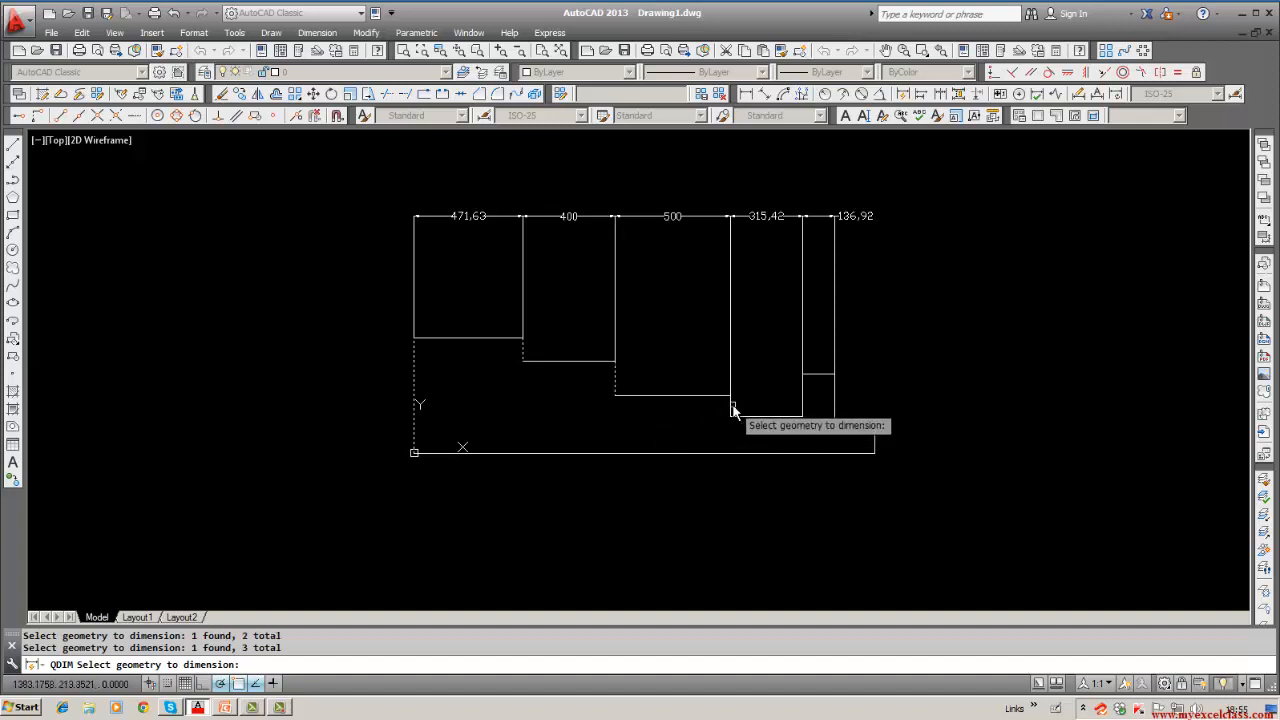
{"action": "left_click", "coordinate": [802, 402]}
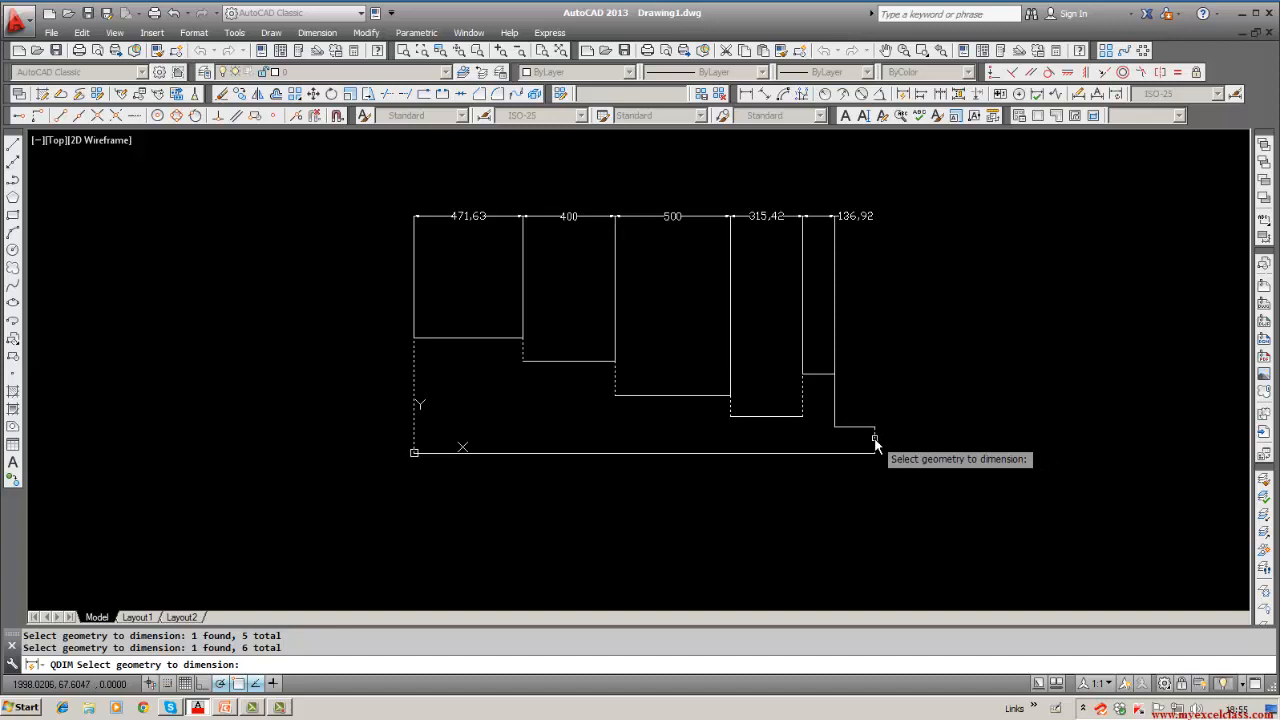
{"action": "key", "text": "Return"}
{"action": "left_click", "coordinate": [978, 405]}
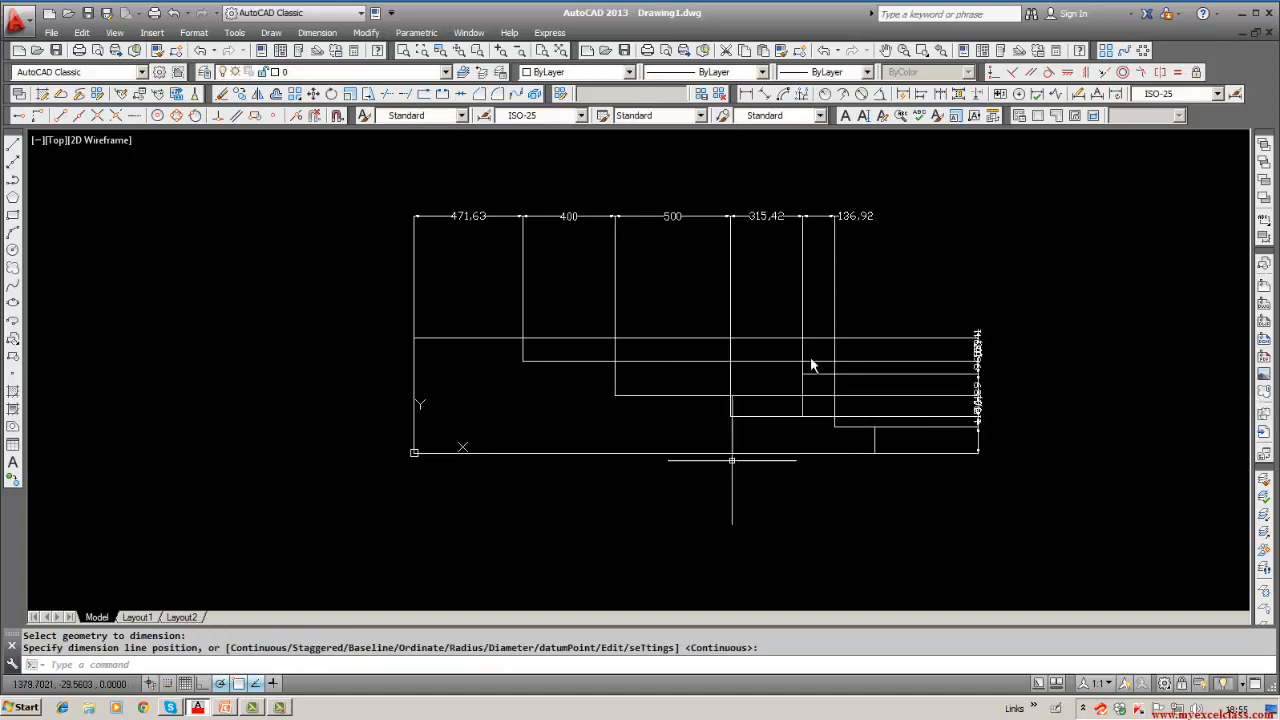
{"action": "left_click", "coordinate": [228, 93]}
{"action": "type", "text": "w"}
{"action": "key", "text": "Return"}
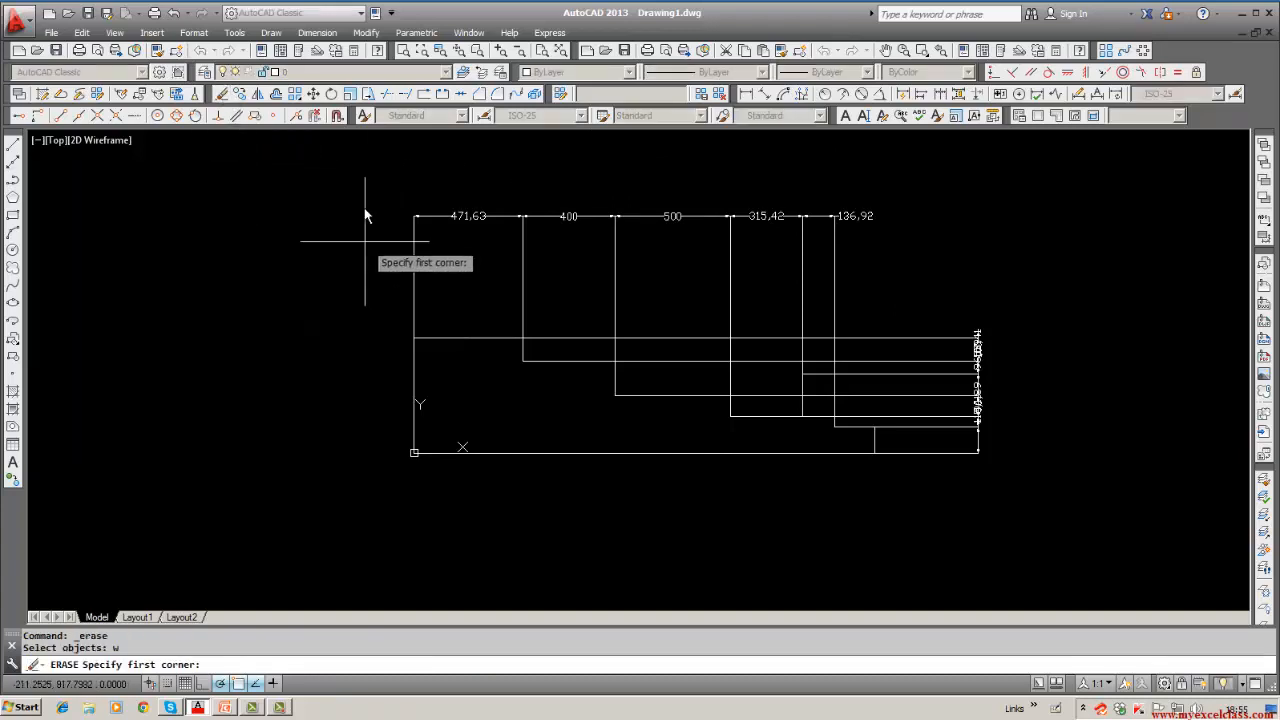
{"action": "left_click", "coordinate": [362, 174]}
{"action": "left_click", "coordinate": [1110, 500]}
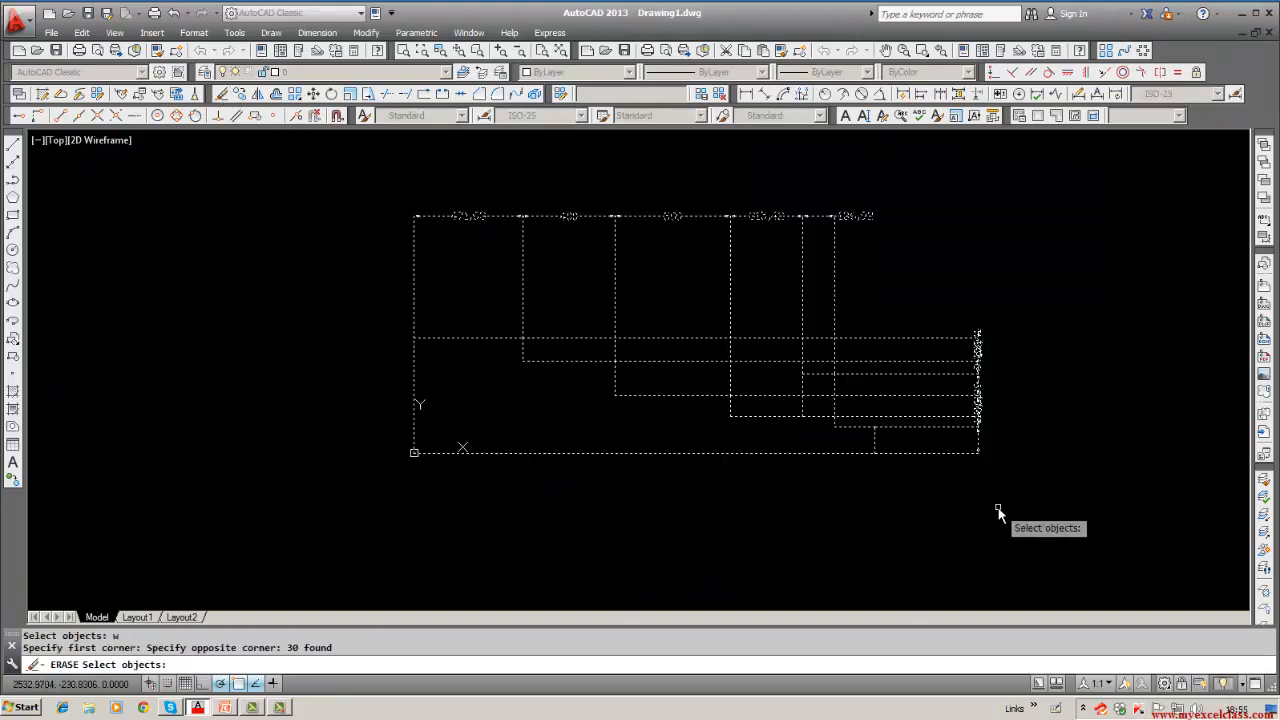
{"action": "key", "text": "Escape"}
{"action": "key", "text": "Escape"}
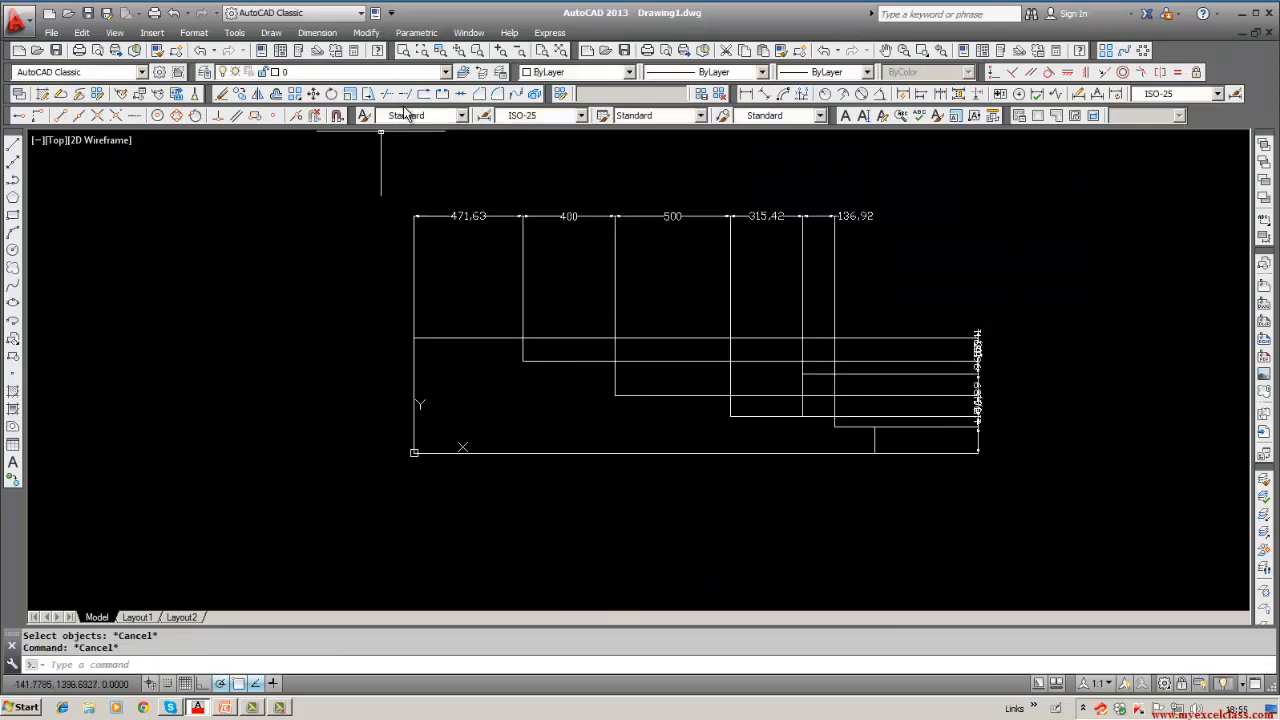
Step: Undo the horizontal and vertical quick dimensions and make layer DIM current
{"action": "type", "text": "u"}
{"action": "key", "text": "Return"}
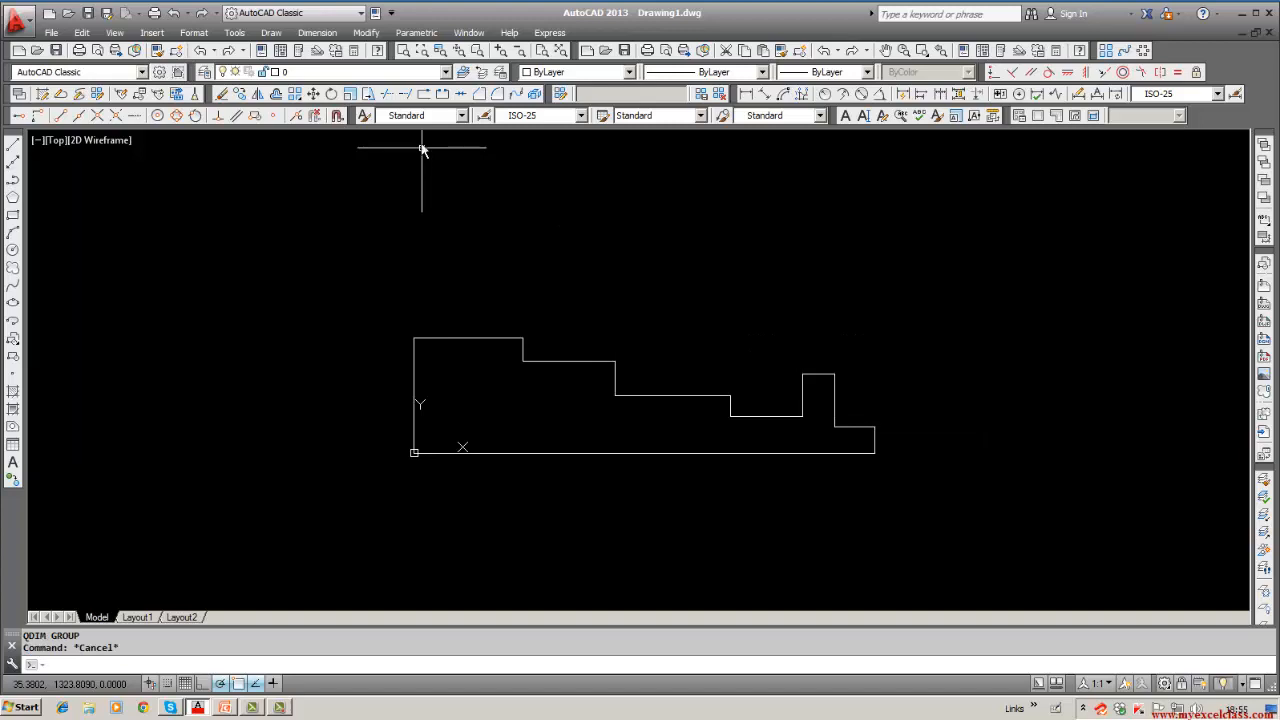
{"action": "left_click", "coordinate": [440, 72]}
{"action": "left_click", "coordinate": [320, 115]}
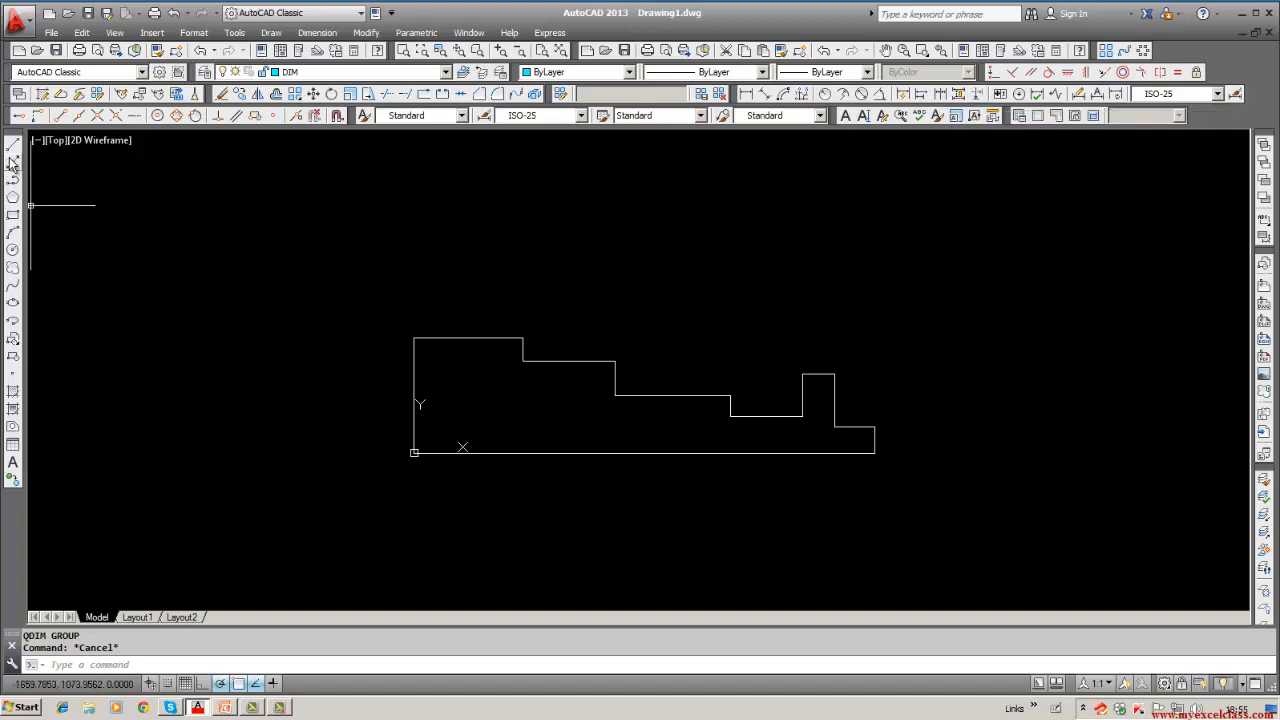
Step: Add a linear horizontal dimension above the profile's highest horizontal edge
{"action": "left_click", "coordinate": [746, 93]}
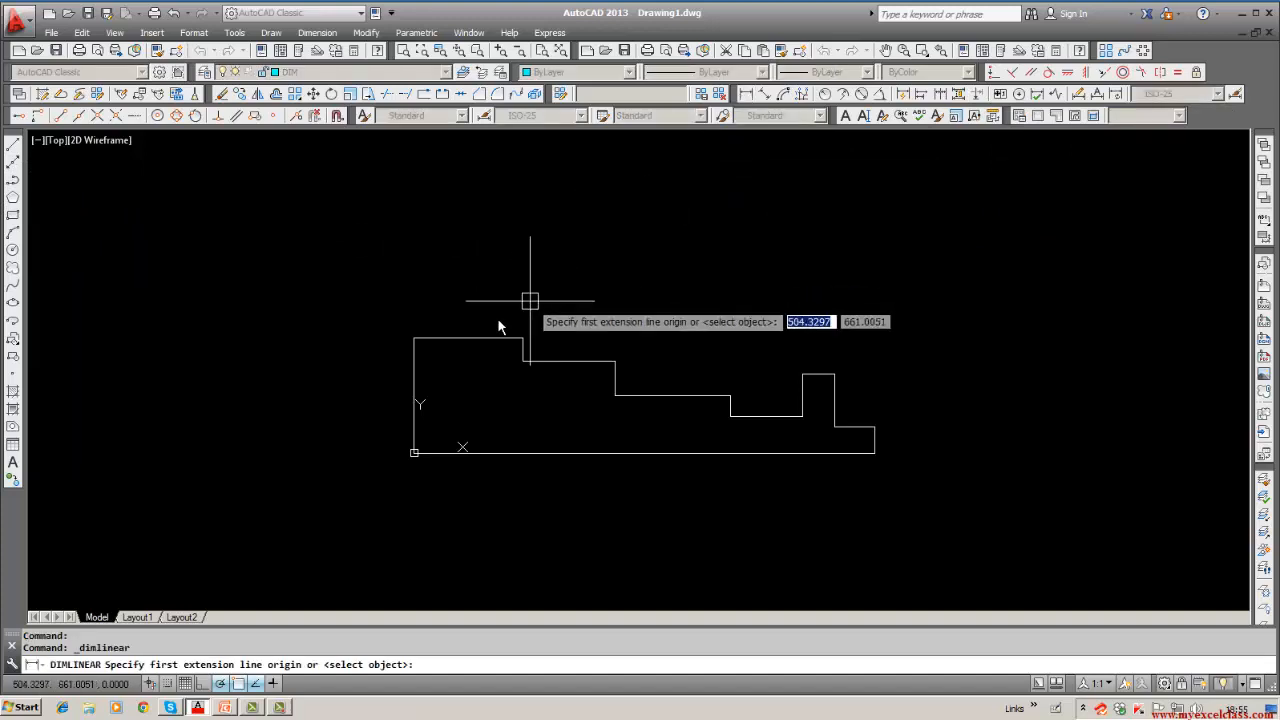
{"action": "left_click", "coordinate": [415, 337]}
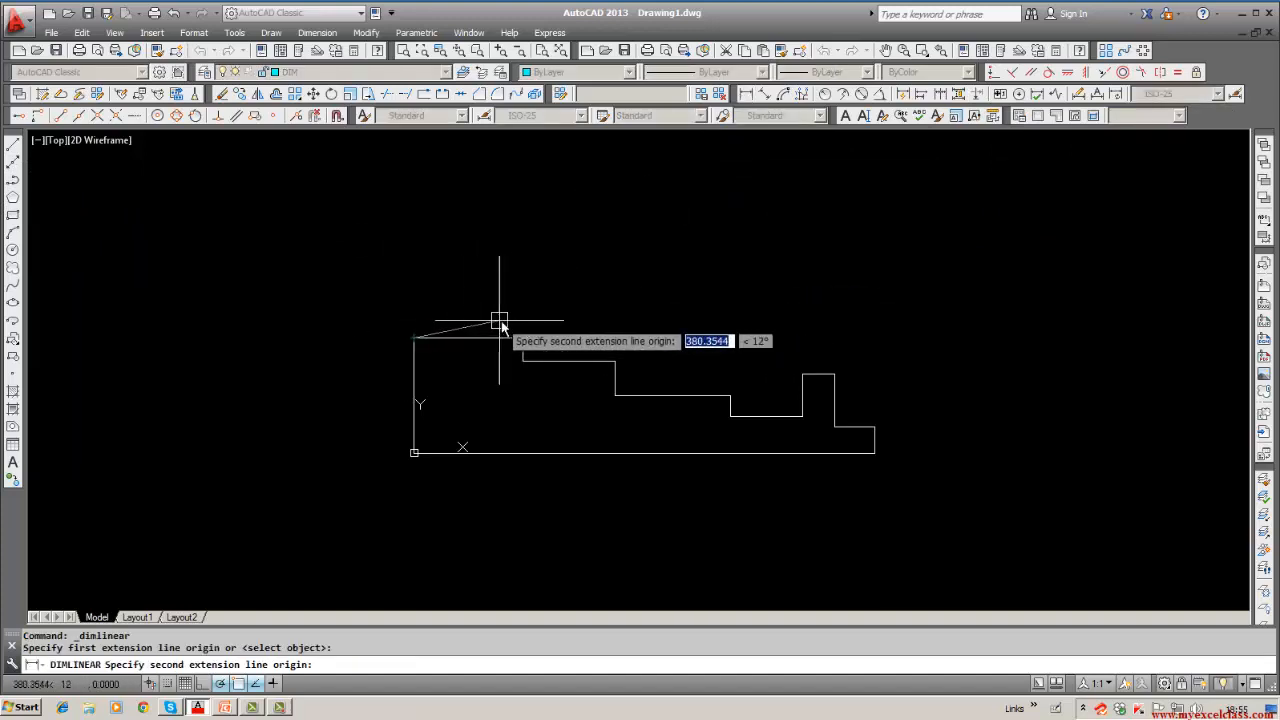
{"action": "left_click", "coordinate": [522, 338]}
{"action": "left_click", "coordinate": [512, 309]}
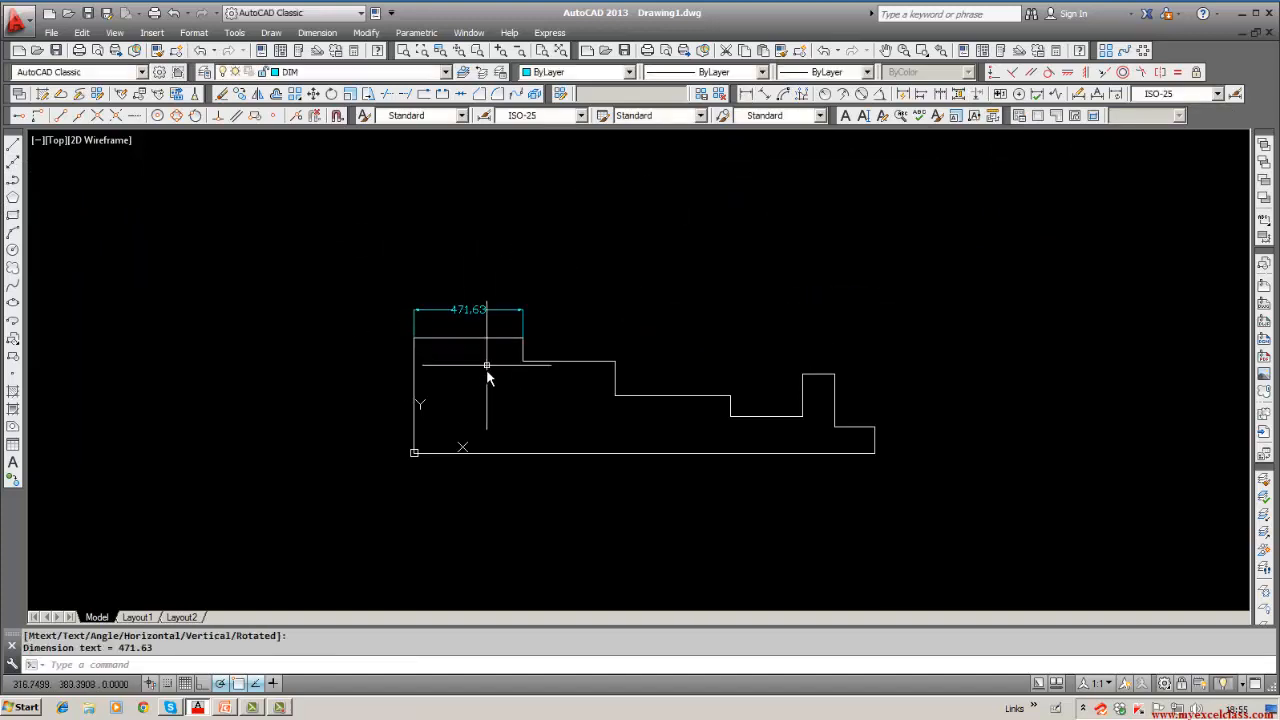
{"action": "key", "text": "Escape"}
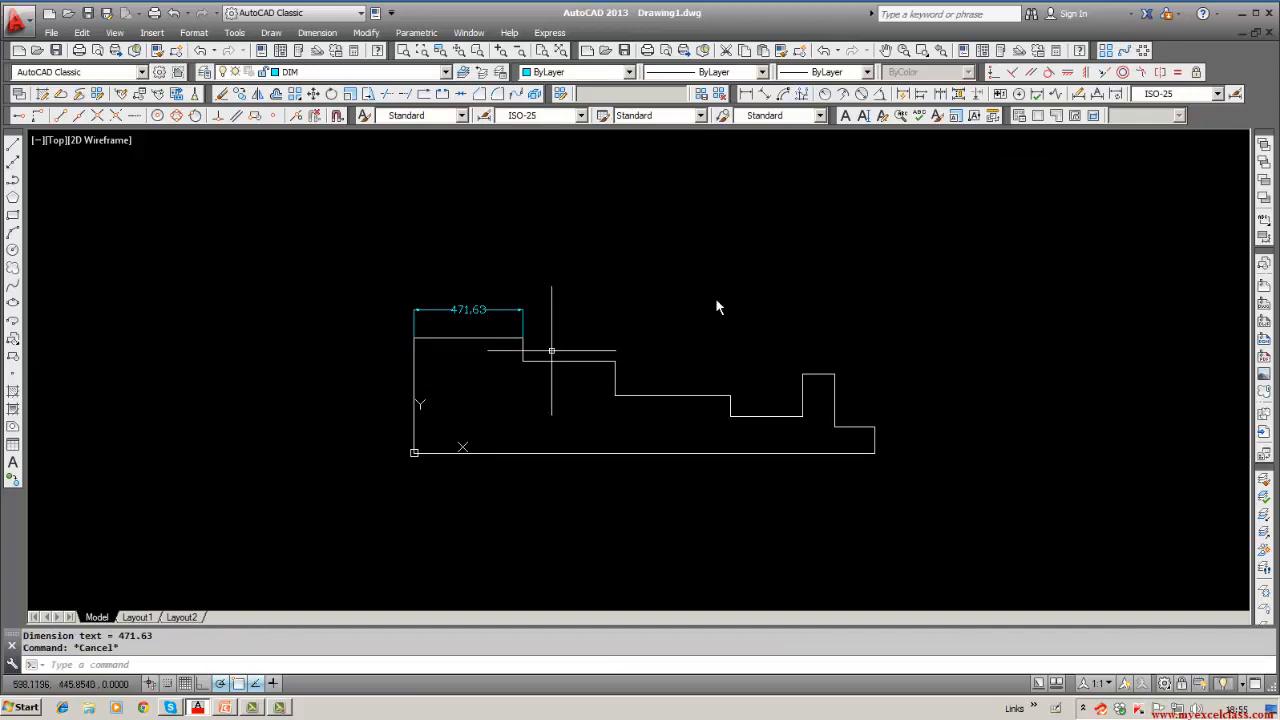
Step: Draw a leader from the highest horizontal edge up across the dimension line, ending in a short horizontal landing with the text FRRRR
{"action": "type", "text": "d"}
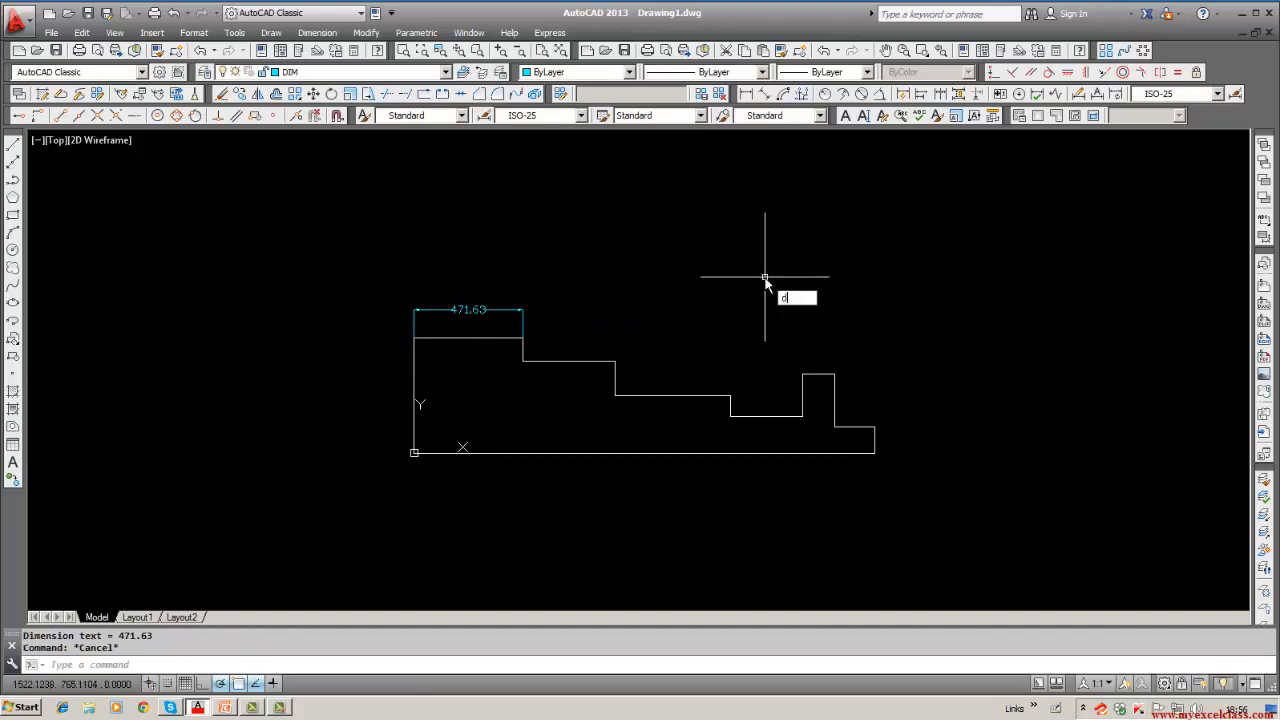
{"action": "type", "text": "im"}
{"action": "key", "text": "Return"}
{"action": "type", "text": "le"}
{"action": "key", "text": "Return"}
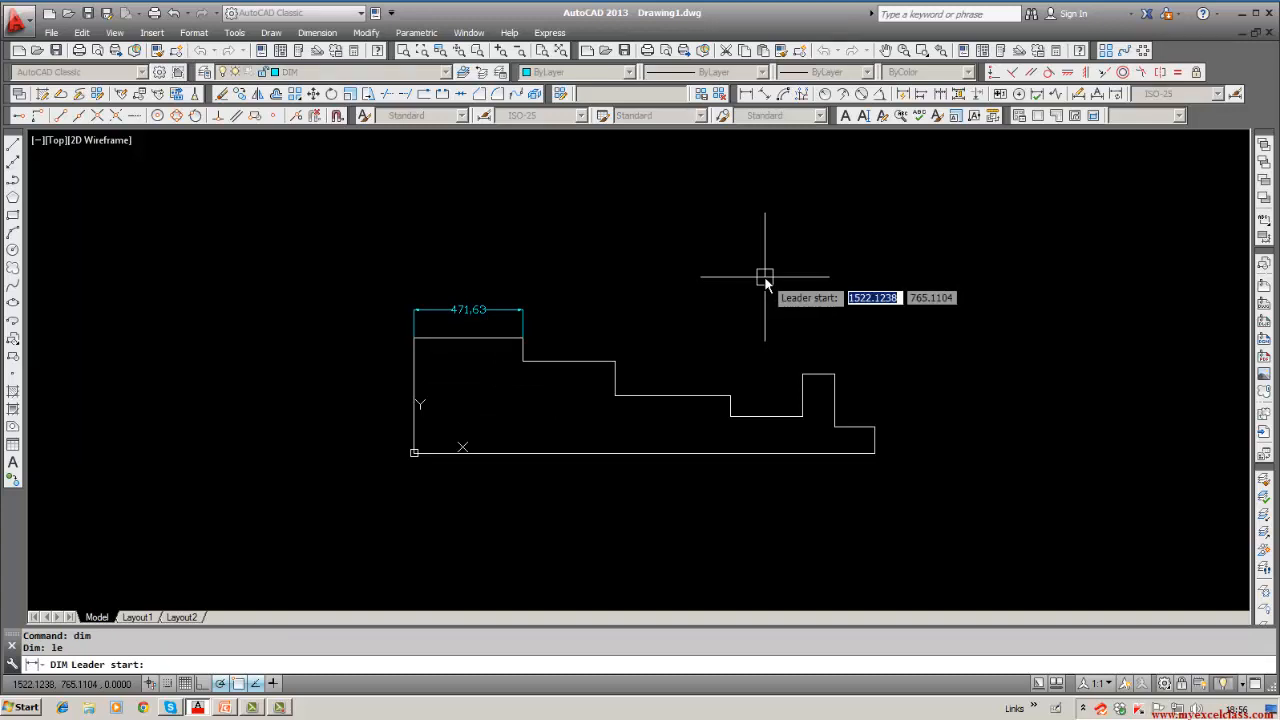
{"action": "left_click", "coordinate": [497, 337]}
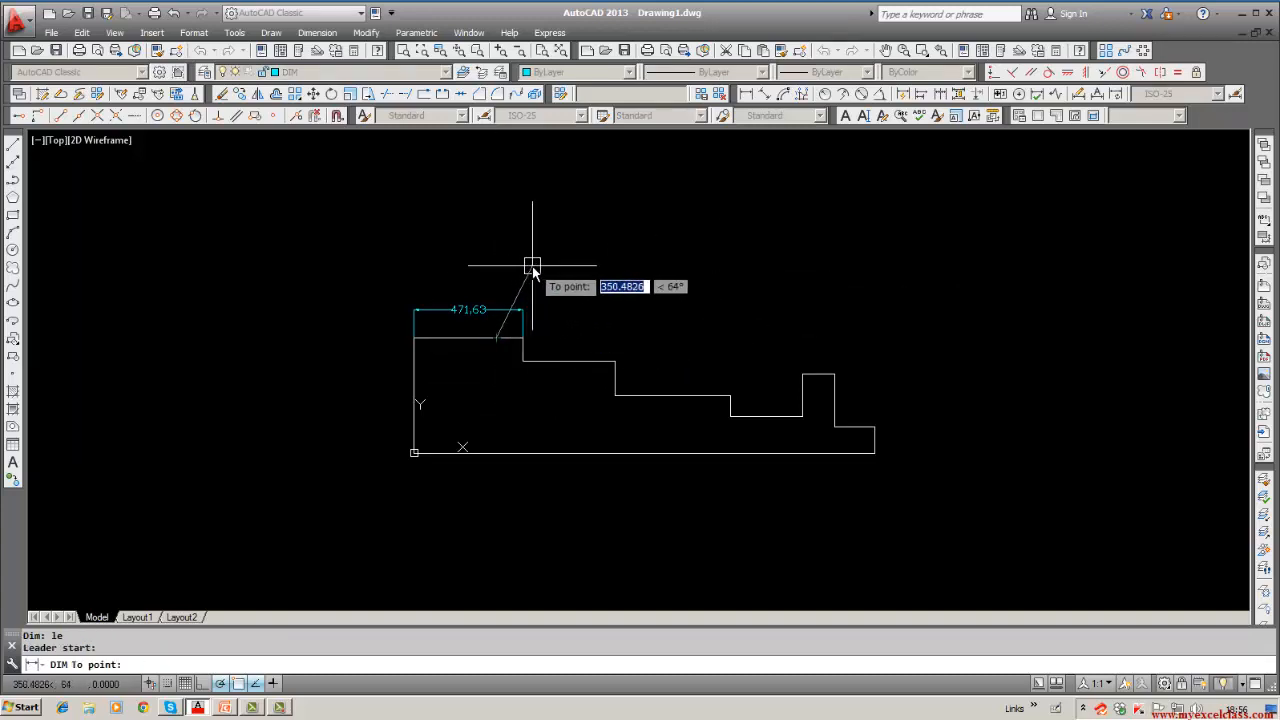
{"action": "left_click", "coordinate": [533, 266]}
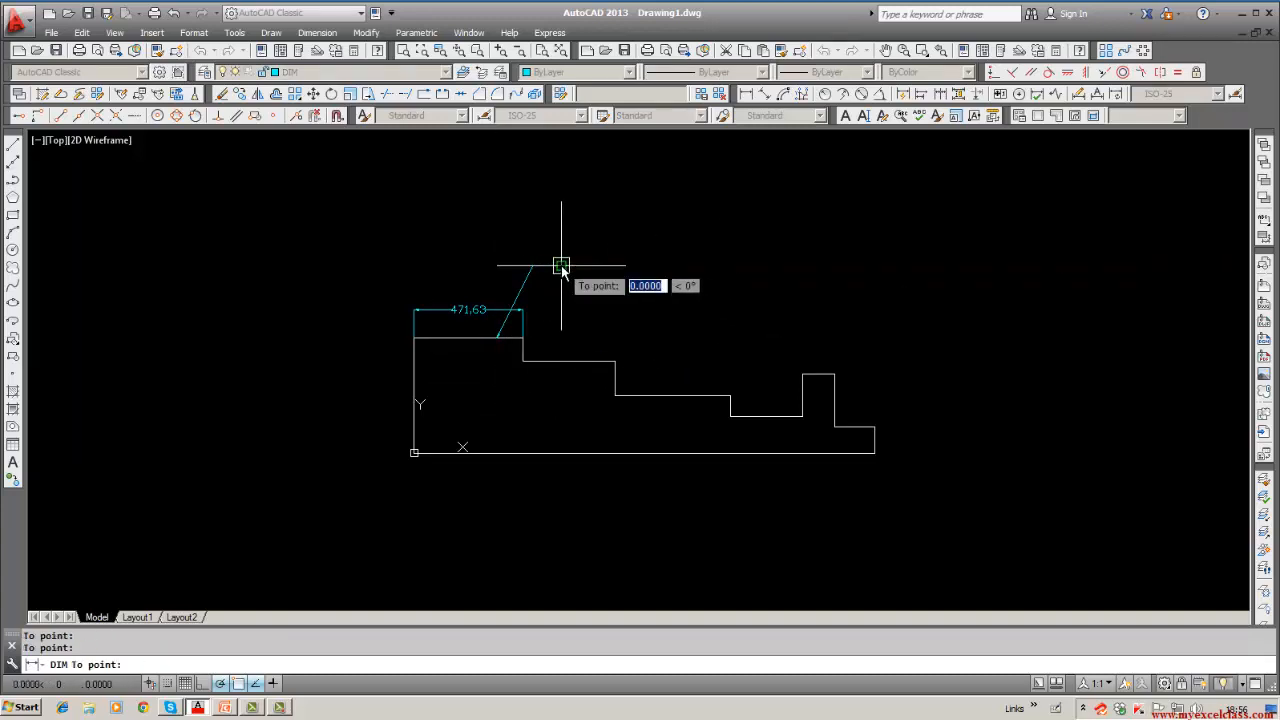
{"action": "left_click", "coordinate": [561, 266]}
{"action": "key", "text": "Return"}
{"action": "type", "text": "FRRRR"}
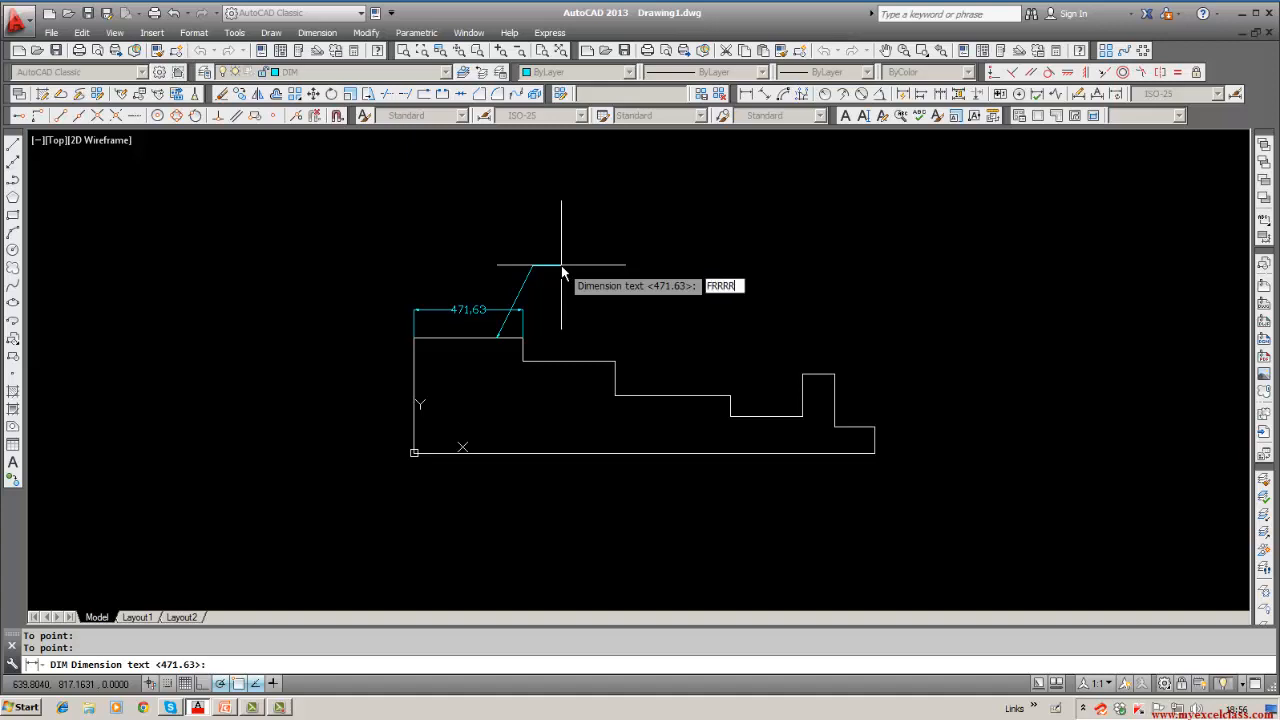
{"action": "key", "text": "Return"}
{"action": "key", "text": "Escape"}
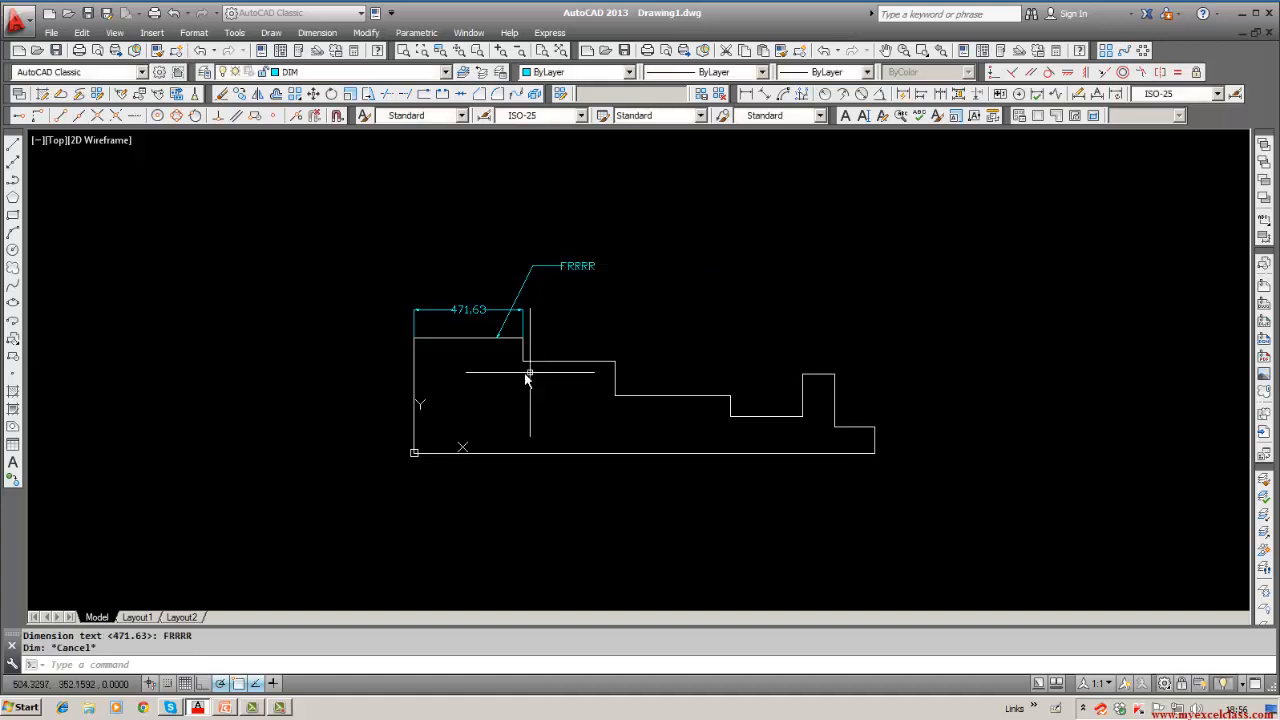
Step: Apply an automatic dimension break to the horizontal dimension where the leader crosses it
{"action": "scroll", "coordinate": [490, 325], "scroll_direction": "up", "scroll_amount": 7}
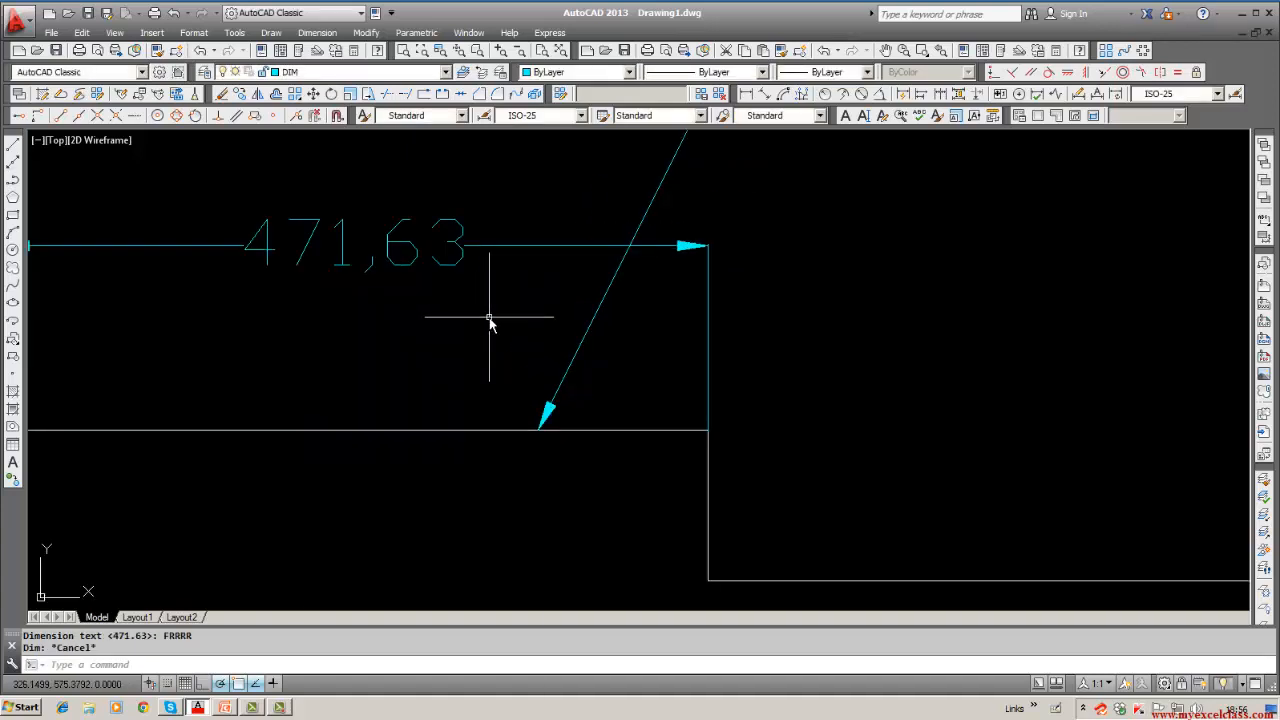
{"action": "scroll", "coordinate": [490, 318], "scroll_direction": "down", "scroll_amount": 2}
{"action": "key", "text": "Escape"}
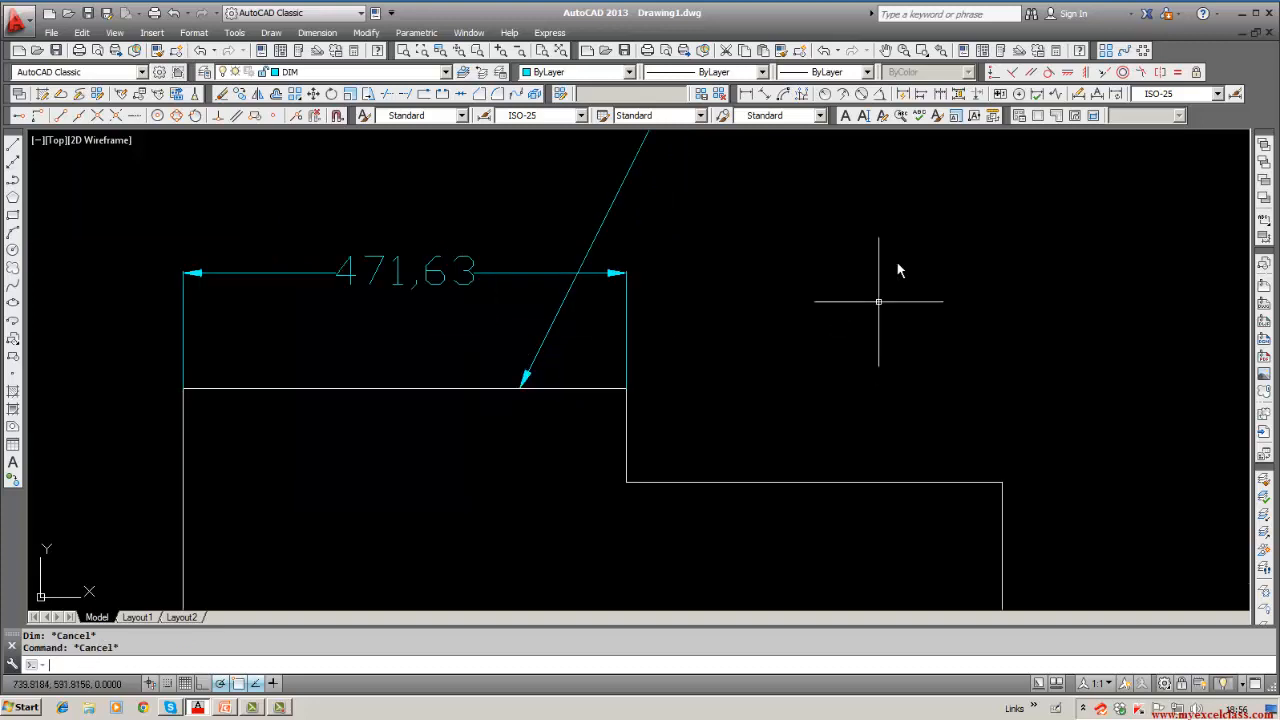
{"action": "left_click", "coordinate": [977, 95]}
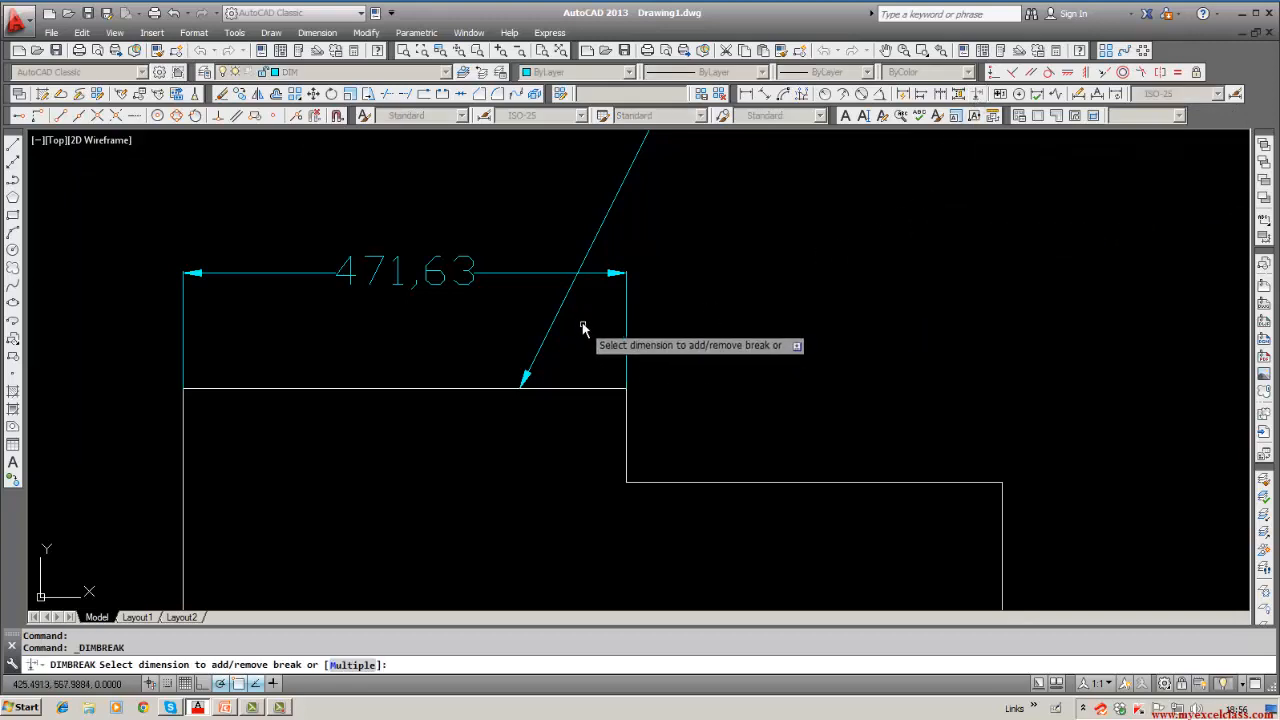
{"action": "left_click", "coordinate": [557, 275]}
{"action": "key", "text": "Return"}
{"action": "scroll", "coordinate": [573, 290], "scroll_direction": "up", "scroll_amount": 4}
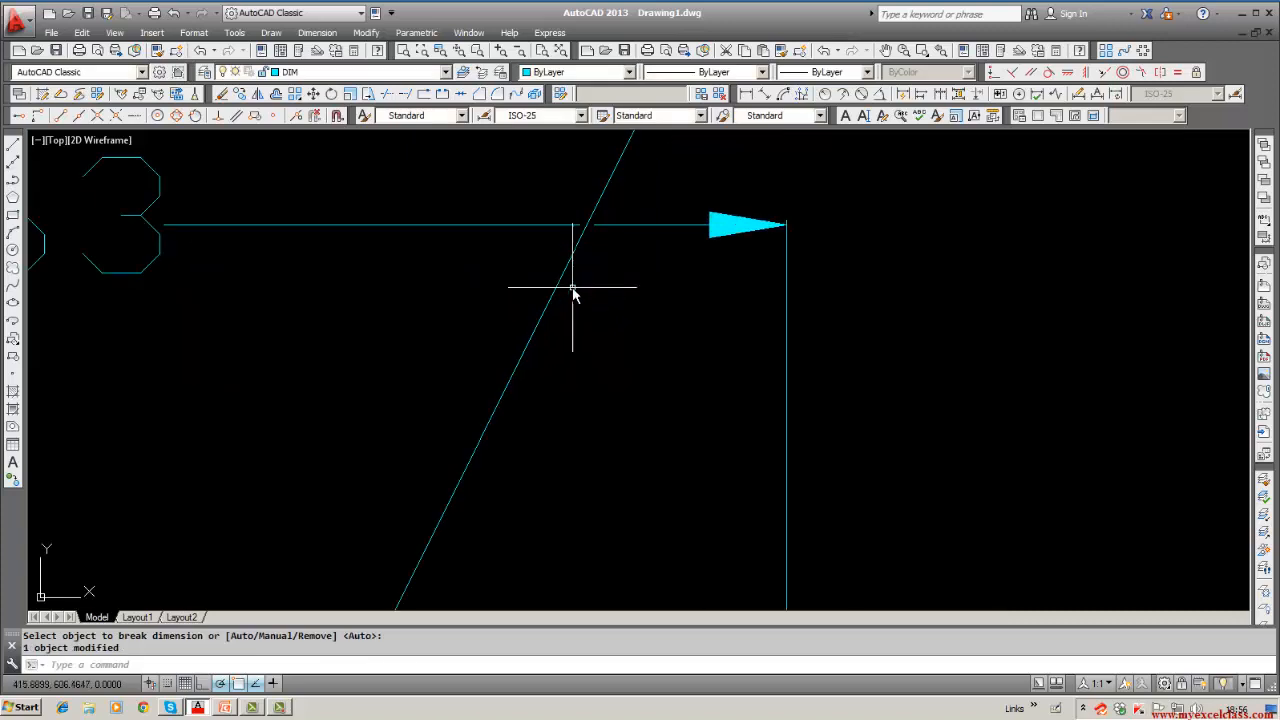
{"action": "scroll", "coordinate": [608, 268], "scroll_direction": "down", "scroll_amount": 2}
{"action": "middle_click_drag", "start_coordinate": [608, 271], "coordinate": [604, 343]}
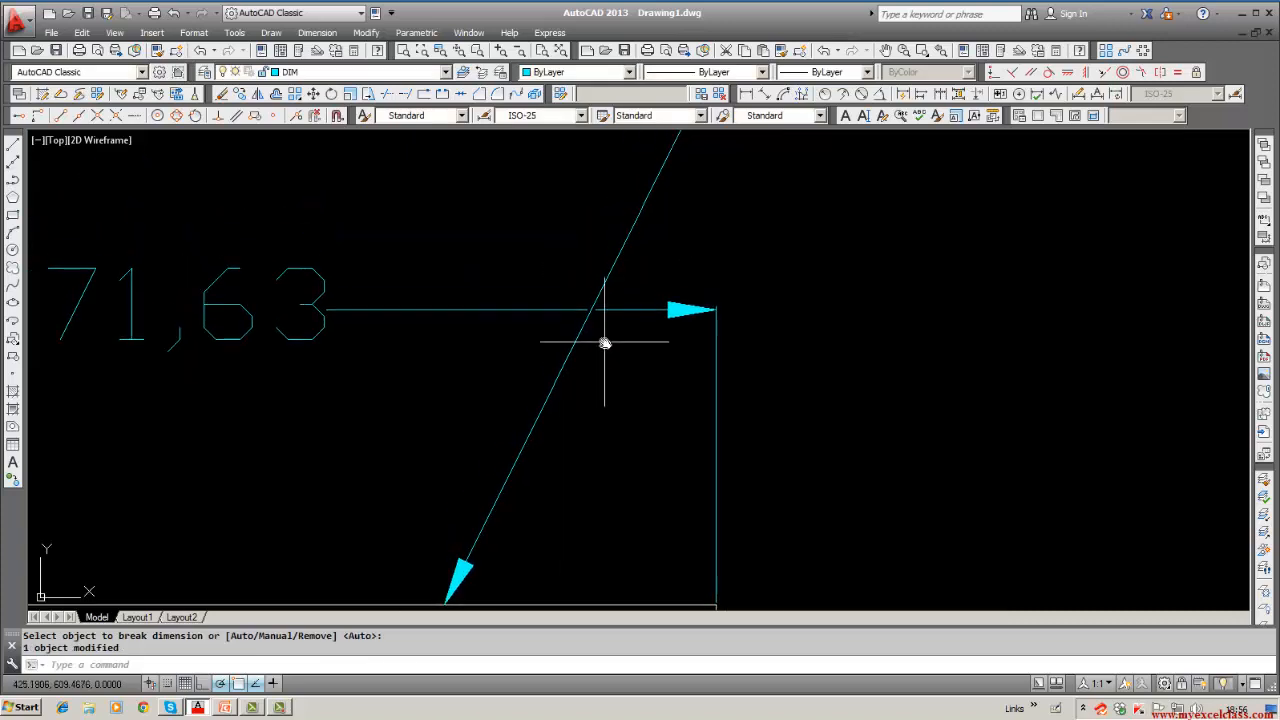
{"action": "scroll", "coordinate": [604, 343], "scroll_direction": "down", "scroll_amount": 5}
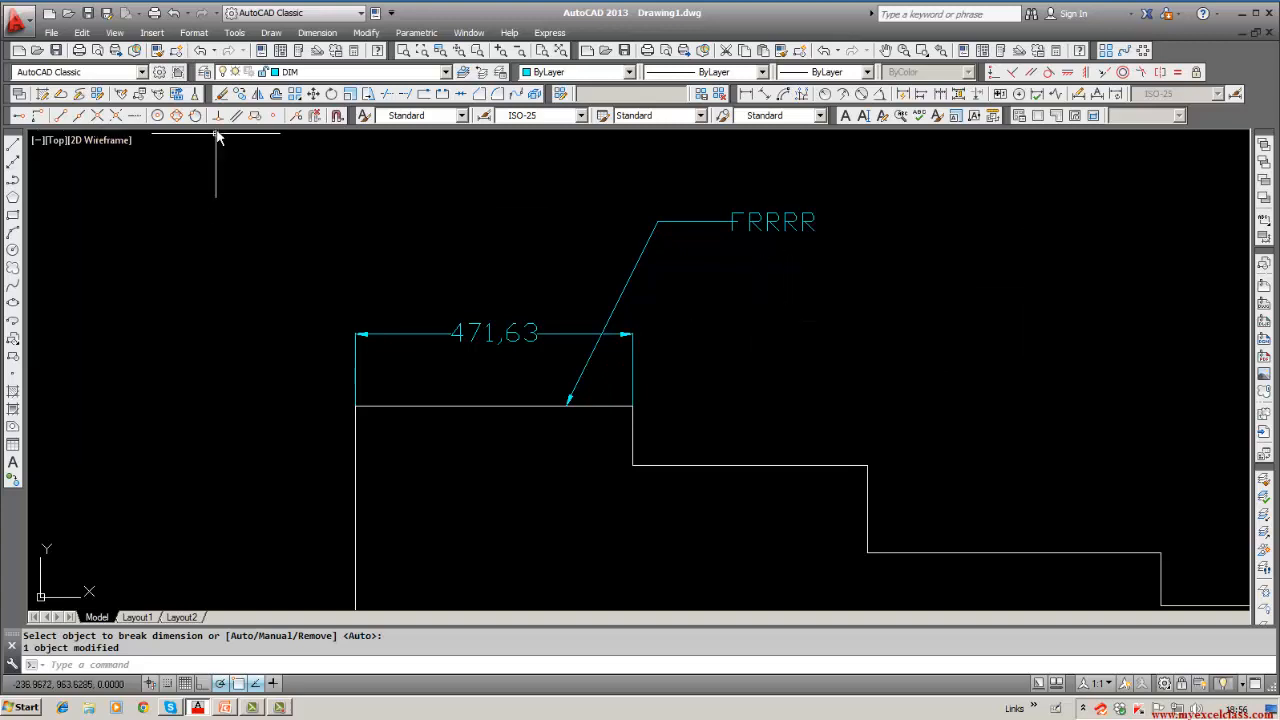
Step: Erase the leader's line segments and its FRRRR text, using a selection window plus a single pick
{"action": "left_click", "coordinate": [219, 94]}
{"action": "type", "text": "w"}
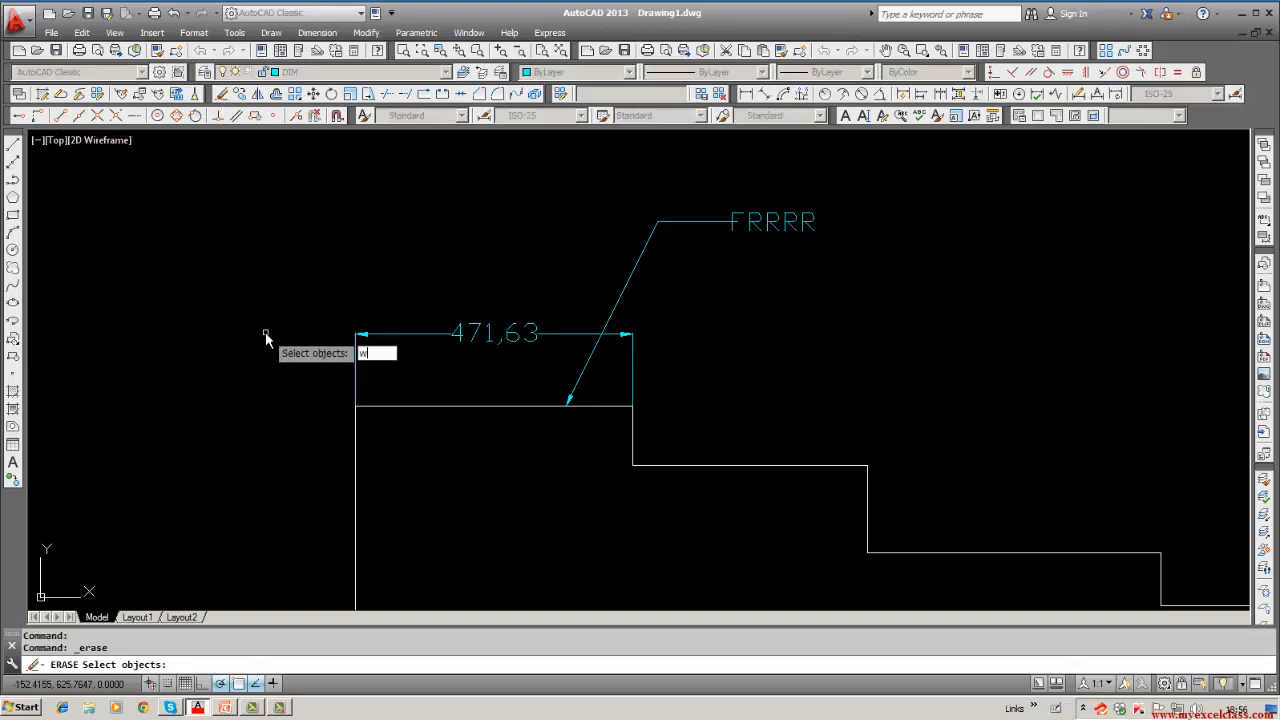
{"action": "key", "text": "Return"}
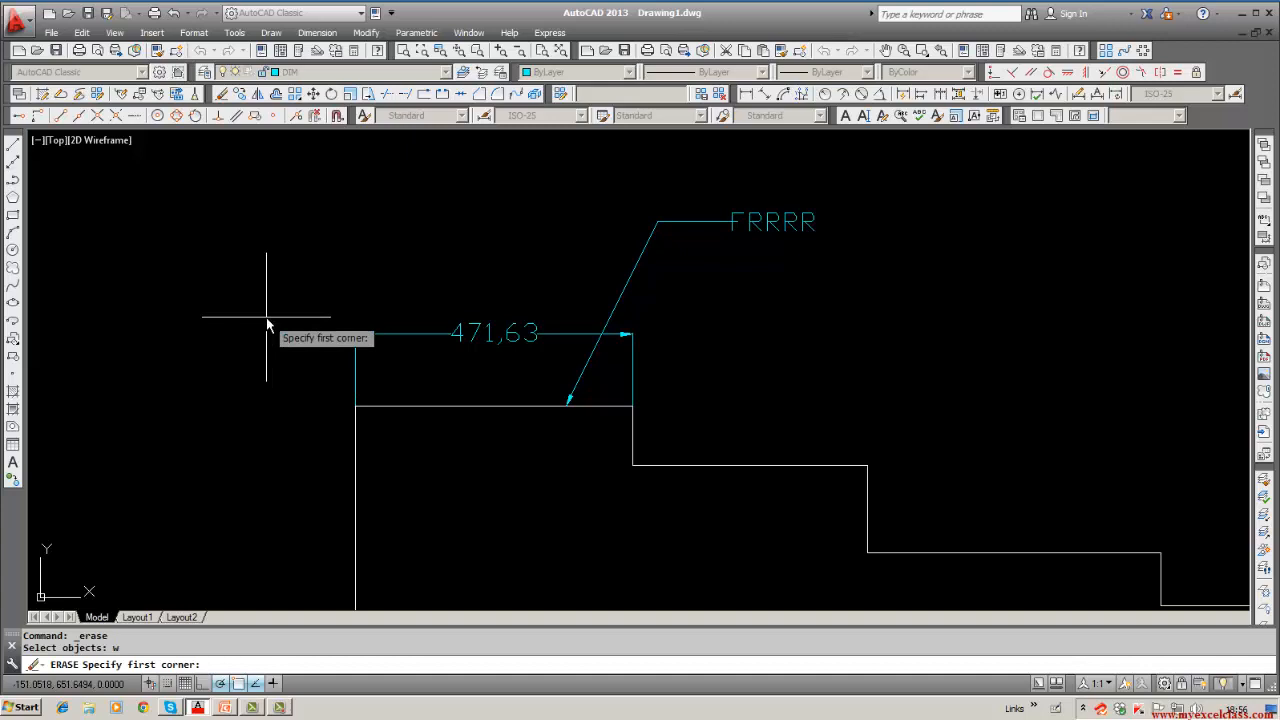
{"action": "left_click", "coordinate": [274, 218]}
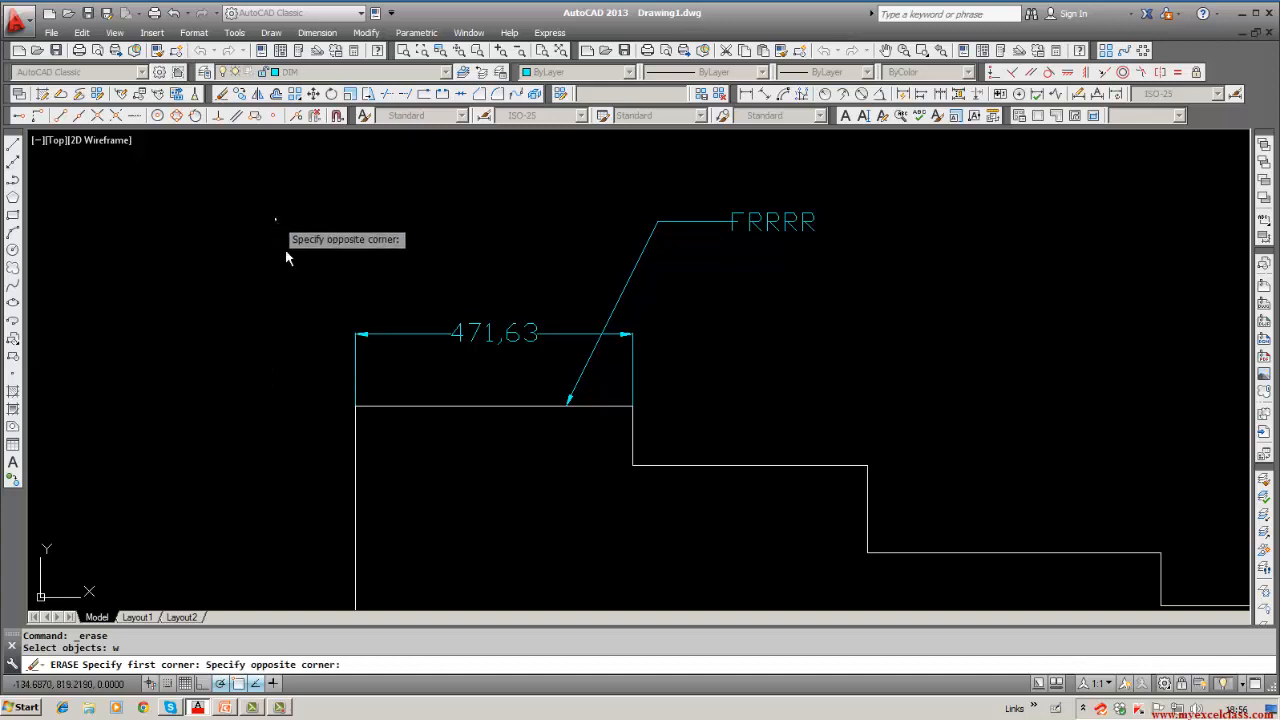
{"action": "left_click", "coordinate": [886, 403]}
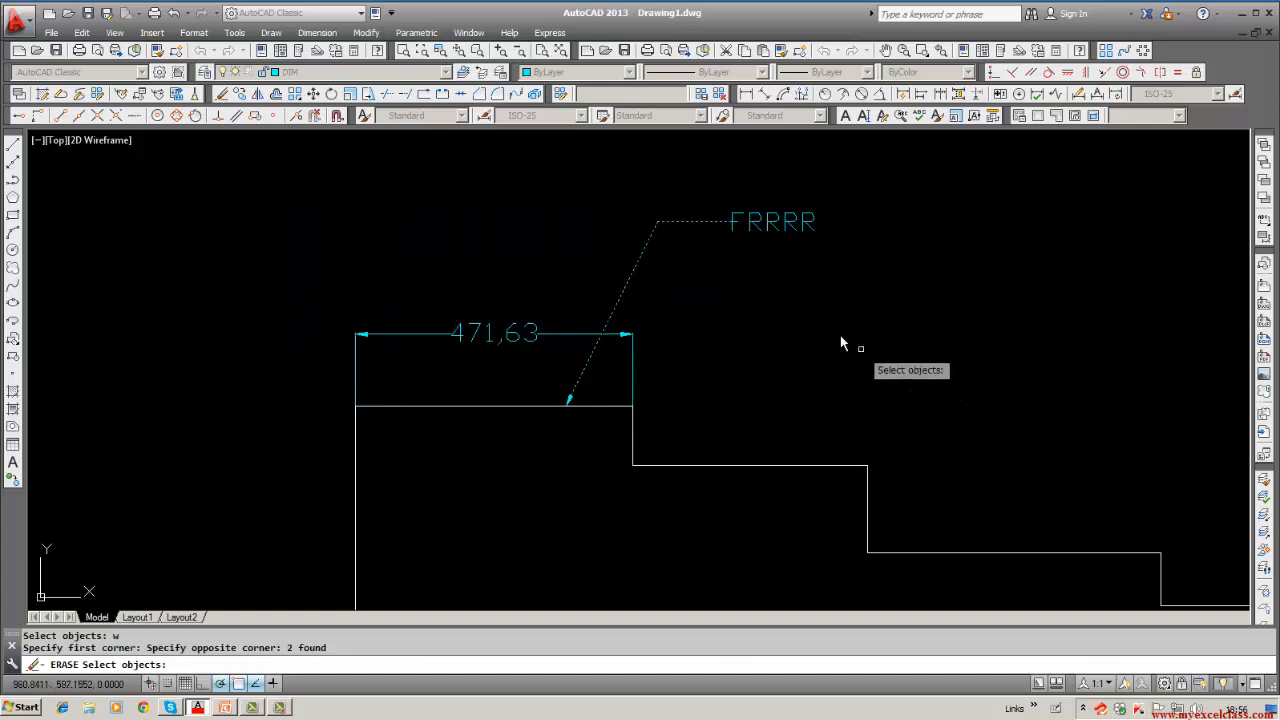
{"action": "left_click", "coordinate": [738, 222]}
{"action": "key", "text": "Return"}
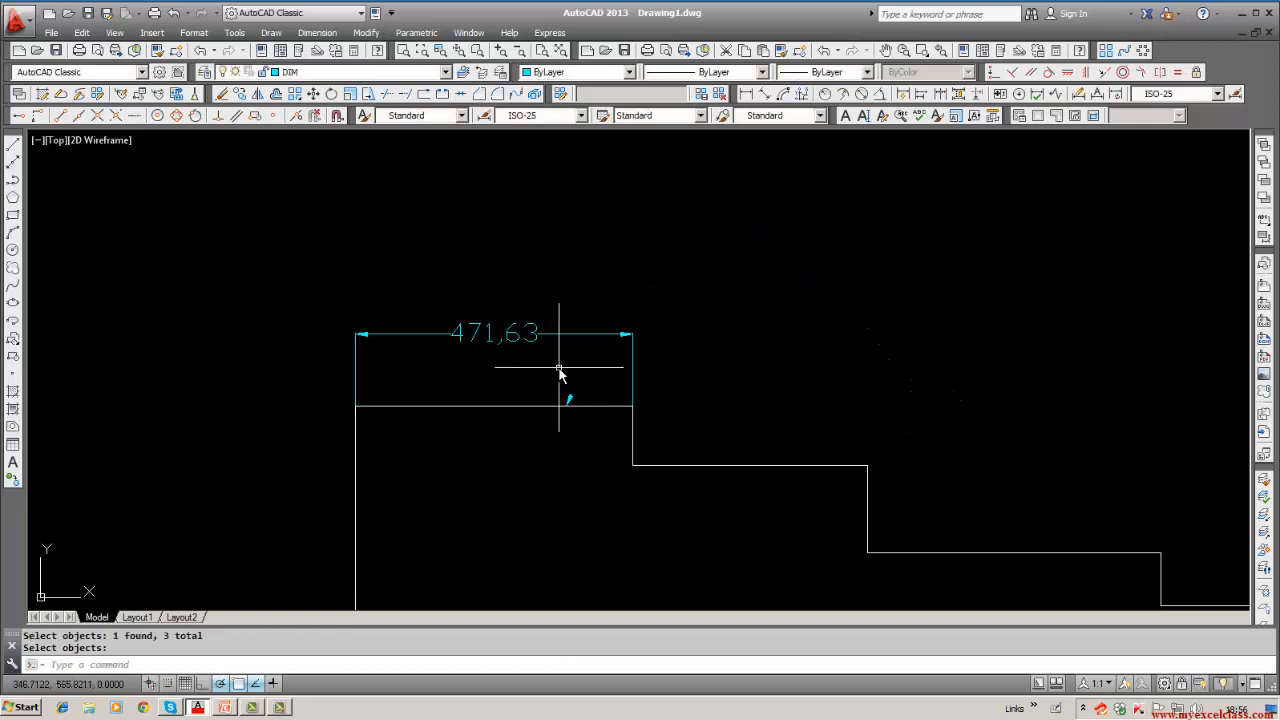
{"action": "type", "text": "w"}
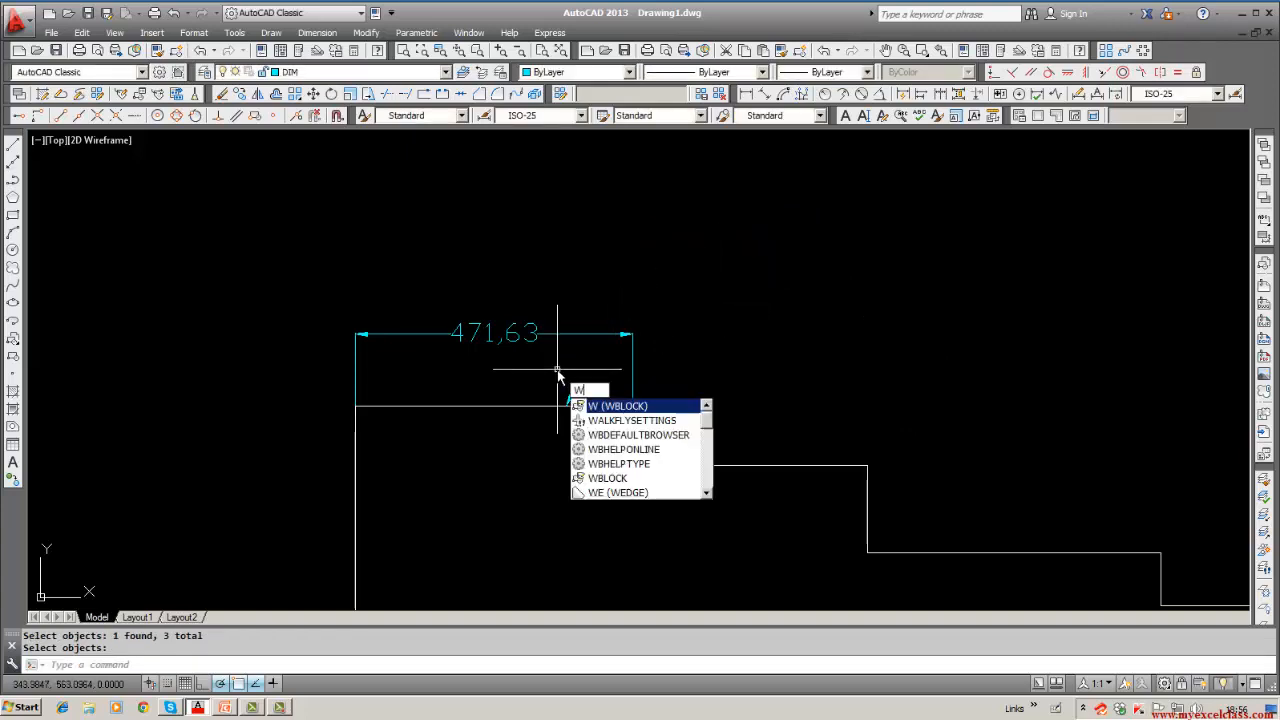
{"action": "key", "text": "Return"}
{"action": "left_click", "coordinate": [701, 501]}
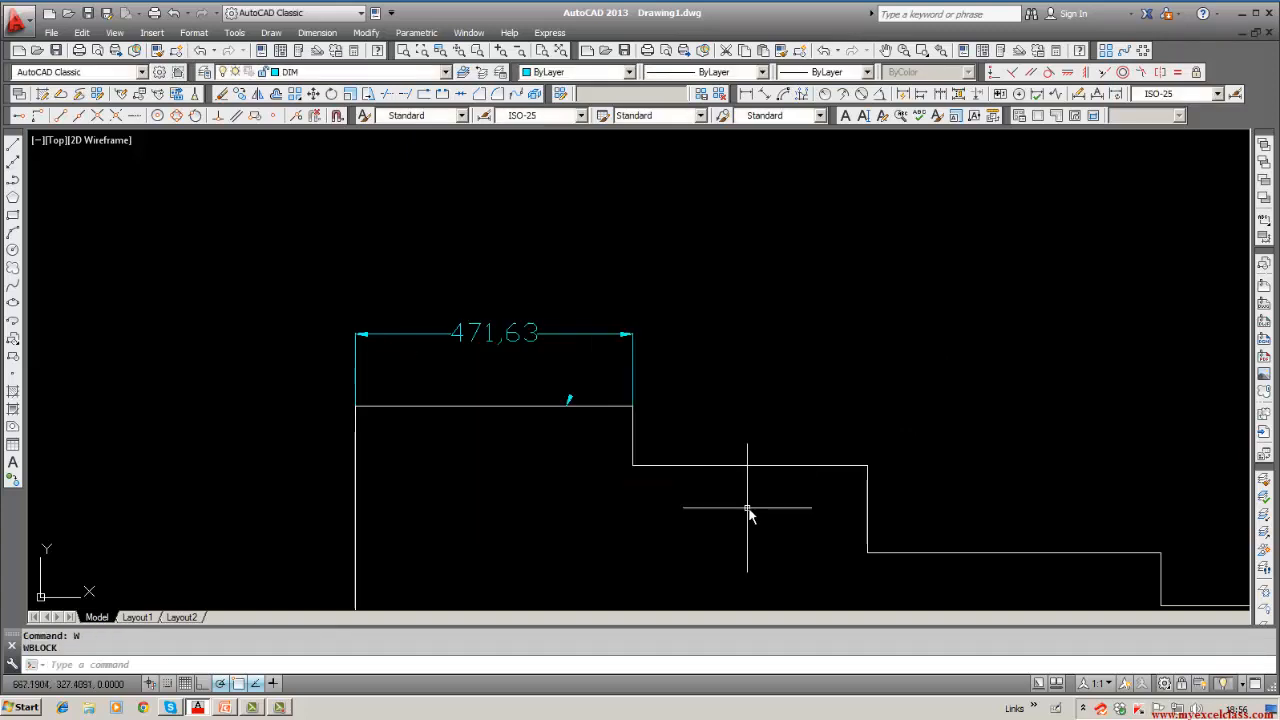
{"action": "left_click", "coordinate": [222, 115]}
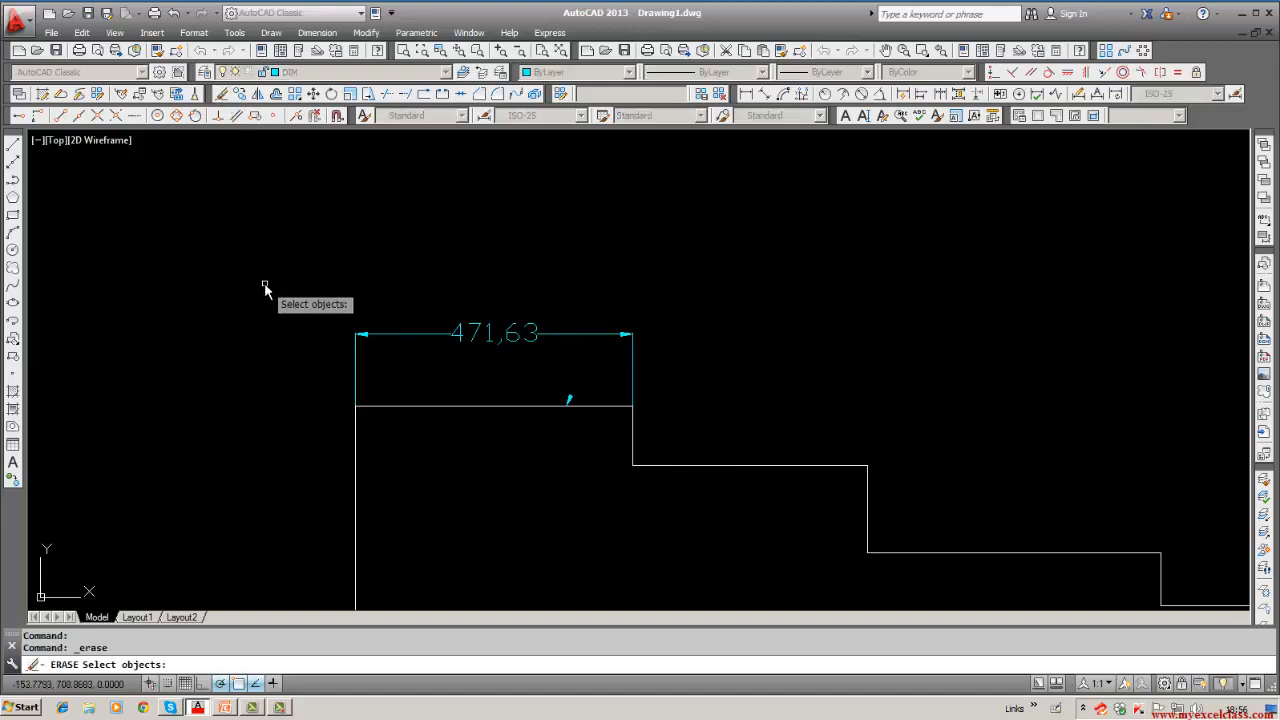
{"action": "type", "text": "w"}
{"action": "key", "text": "Return"}
{"action": "left_click", "coordinate": [265, 272]}
{"action": "left_click", "coordinate": [736, 470]}
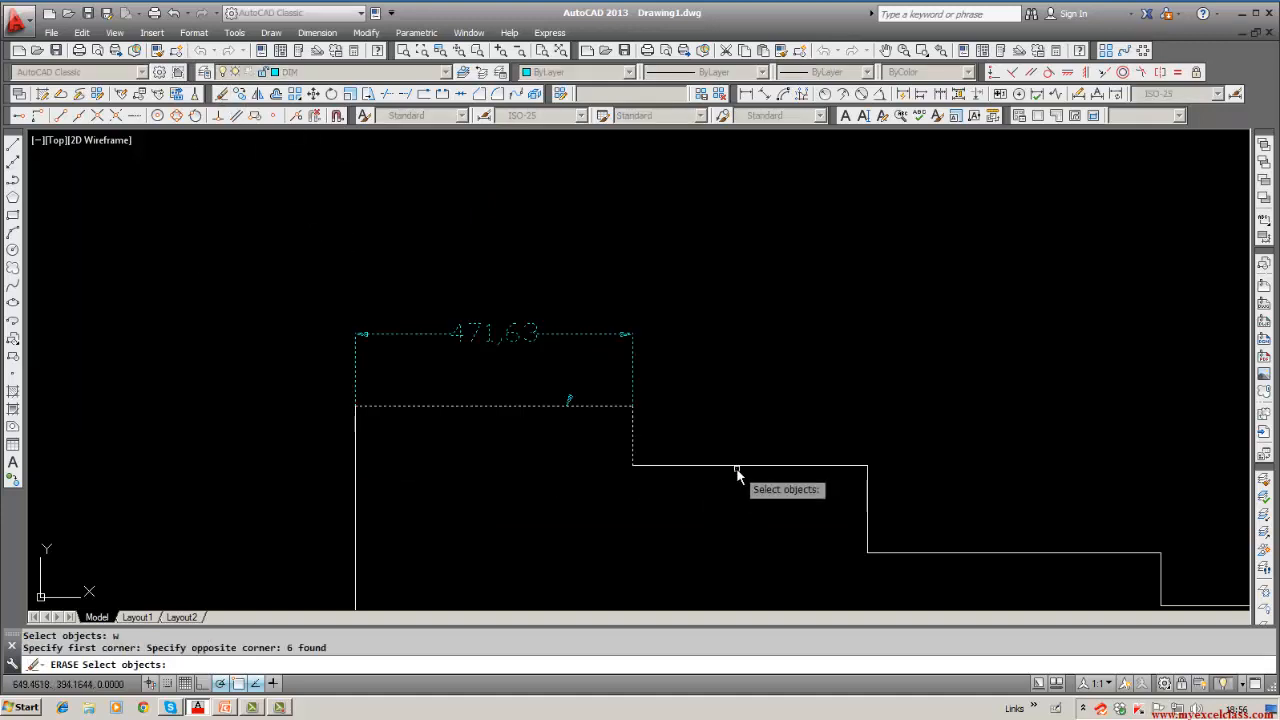
{"action": "key", "text": "Escape"}
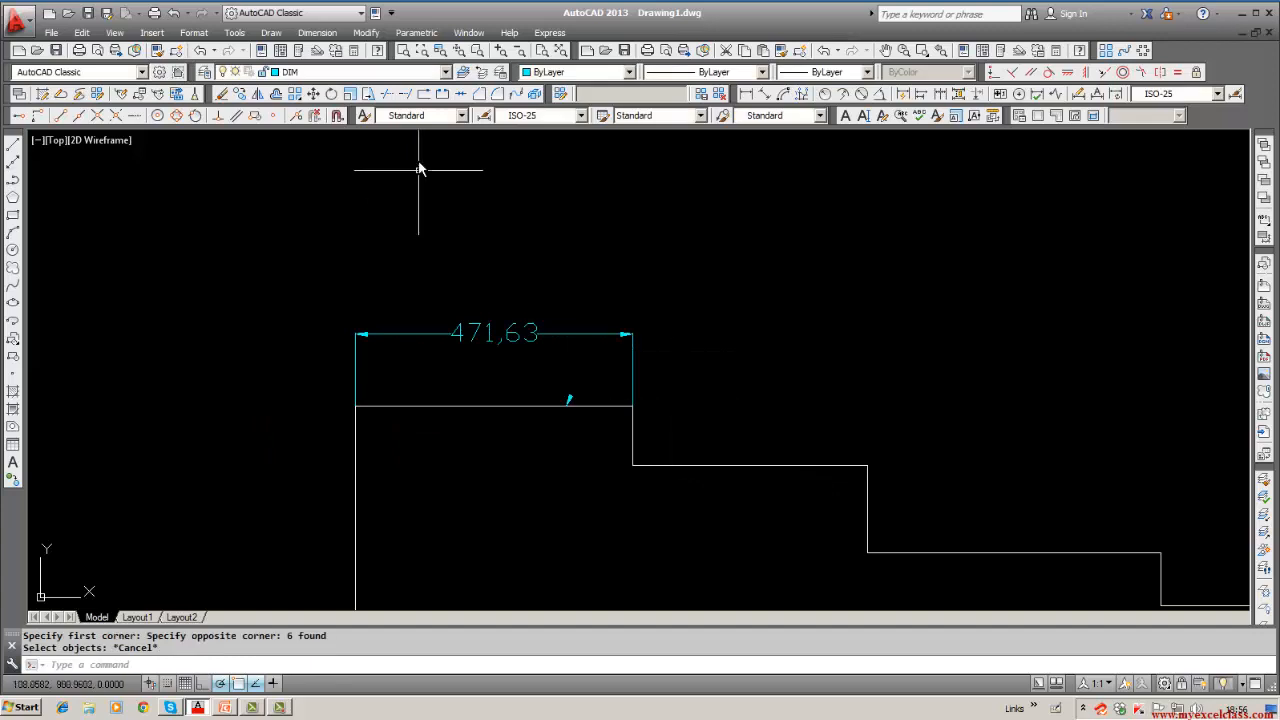
Step: Lock layer 0, which holds the stepped profile, keeping DIM as the current layer
{"action": "left_click", "coordinate": [446, 72]}
{"action": "left_click", "coordinate": [296, 86]}
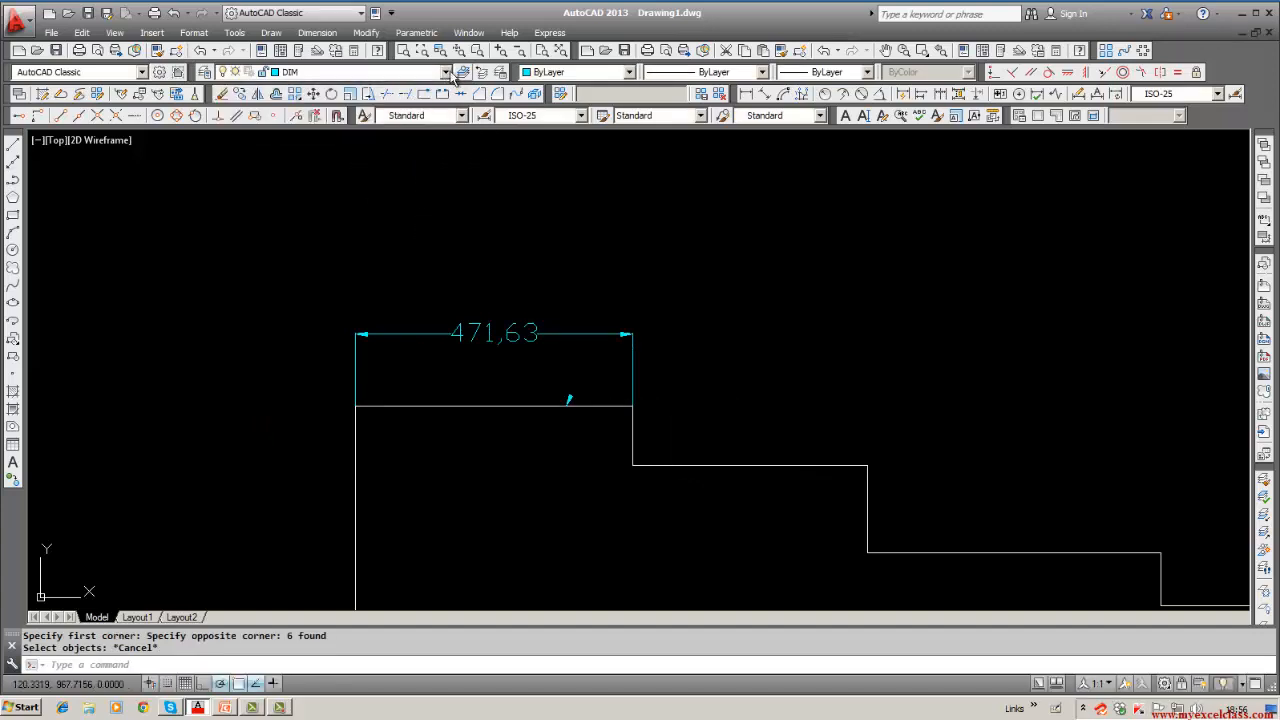
{"action": "left_click", "coordinate": [447, 73]}
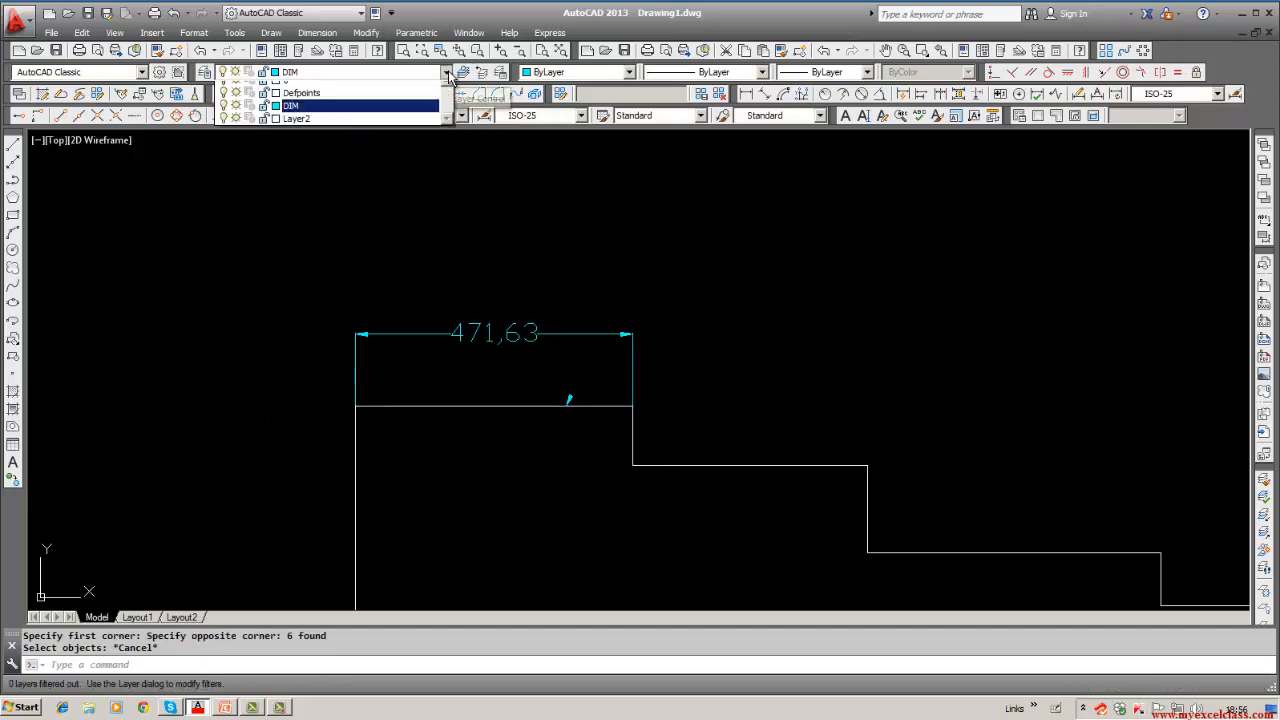
{"action": "left_click", "coordinate": [290, 113]}
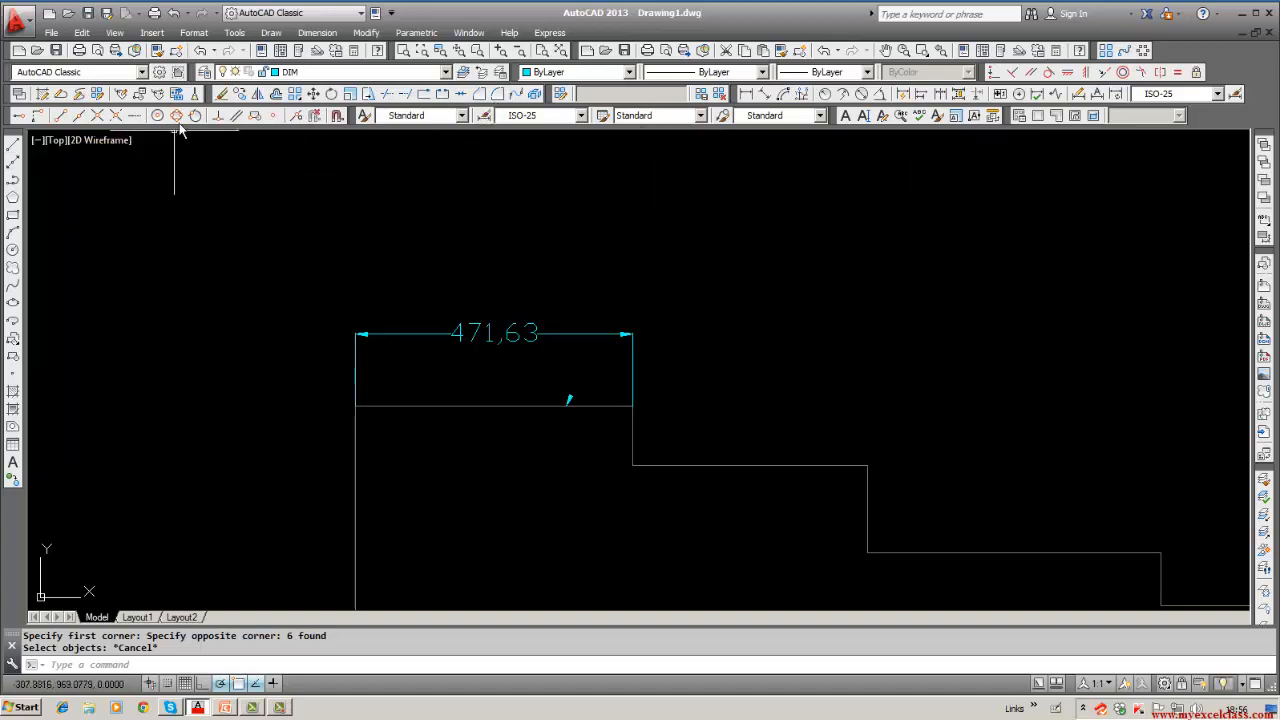
Step: Erase the horizontal dimension and the leftover leader arrowhead above the profile, using a selection window
{"action": "left_click", "coordinate": [220, 95]}
{"action": "type", "text": "w"}
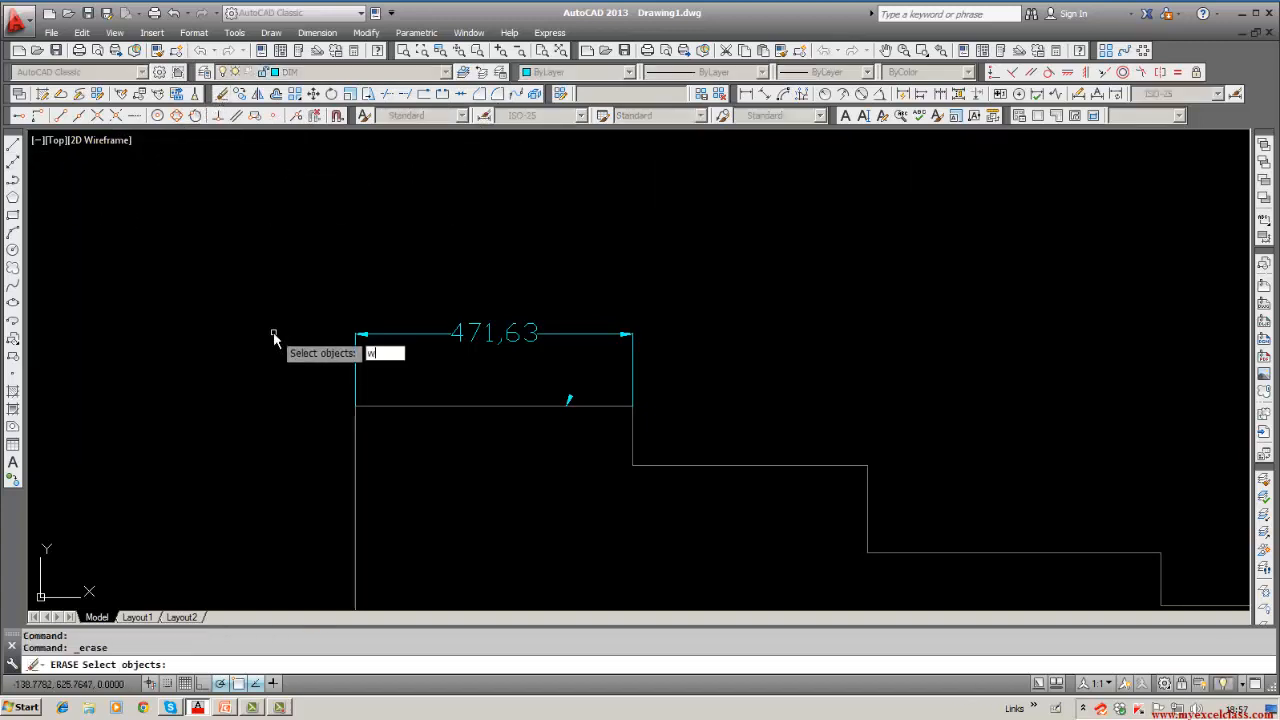
{"action": "key", "text": "Return"}
{"action": "left_click", "coordinate": [279, 293]}
{"action": "left_click", "coordinate": [695, 424]}
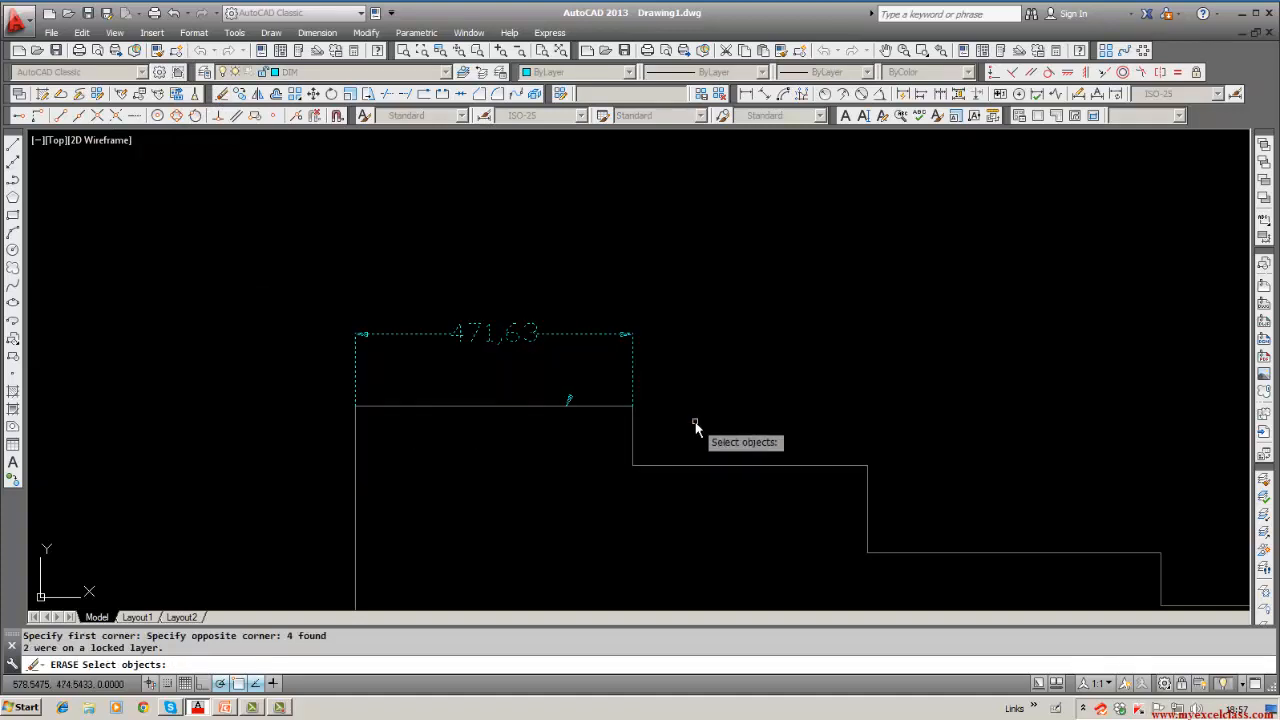
{"action": "key", "text": "Return"}
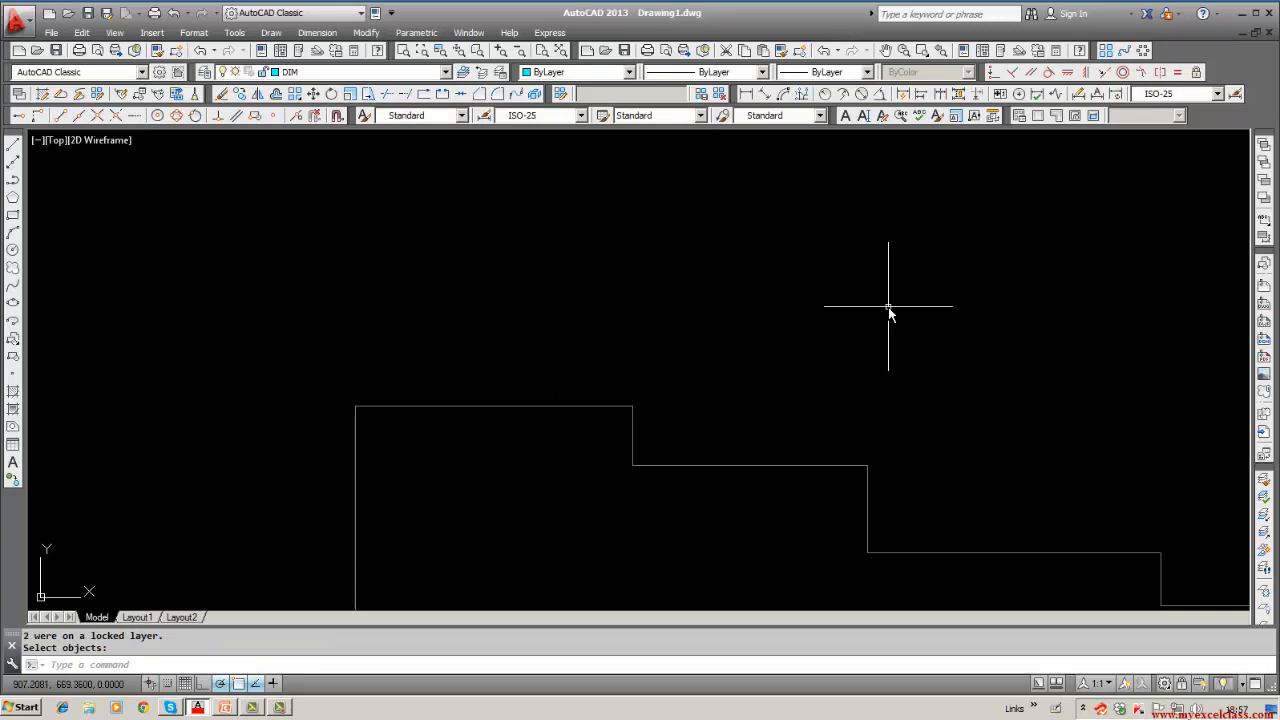
Step: Unlock layer 0 and make it the current layer
{"action": "scroll", "coordinate": [888, 310], "scroll_direction": "down", "scroll_amount": 2}
{"action": "mouse_move", "coordinate": [780, 415]}
{"action": "middle_mouse_down"}
{"action": "mouse_move", "coordinate": [594, 429]}
{"action": "mouse_move", "coordinate": [484, 417]}
{"action": "middle_mouse_up"}
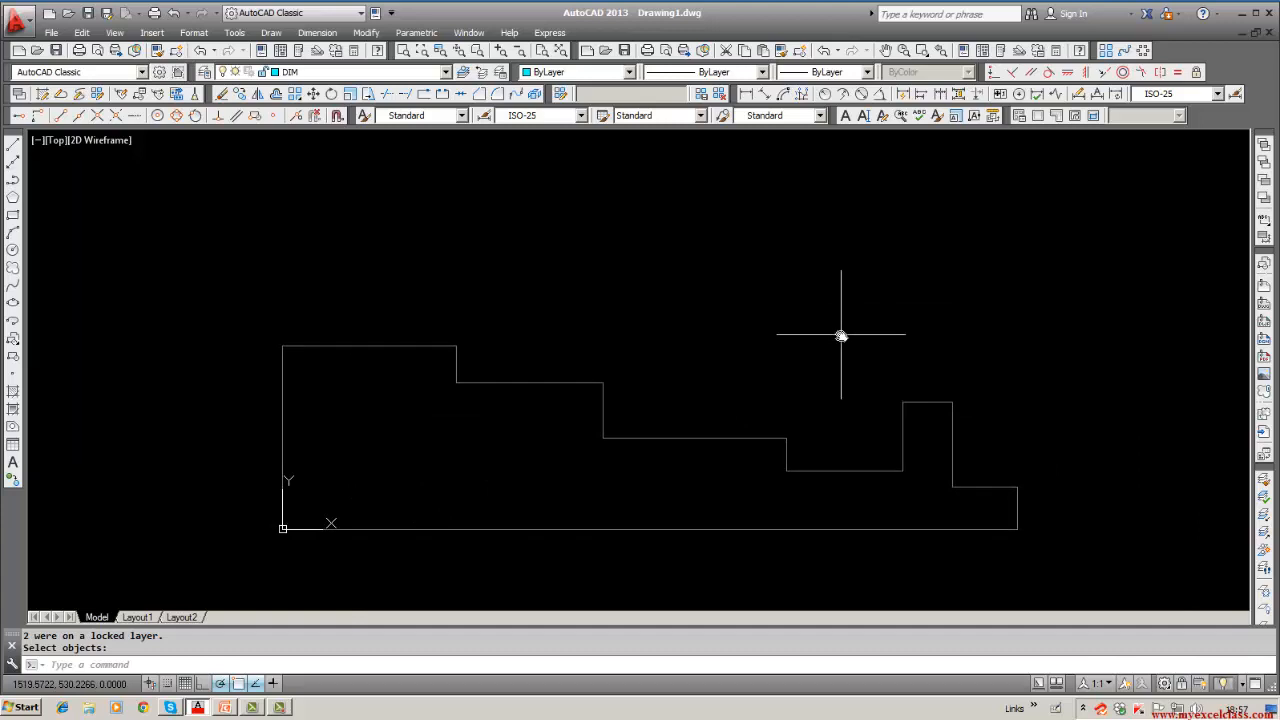
{"action": "left_click", "coordinate": [446, 72]}
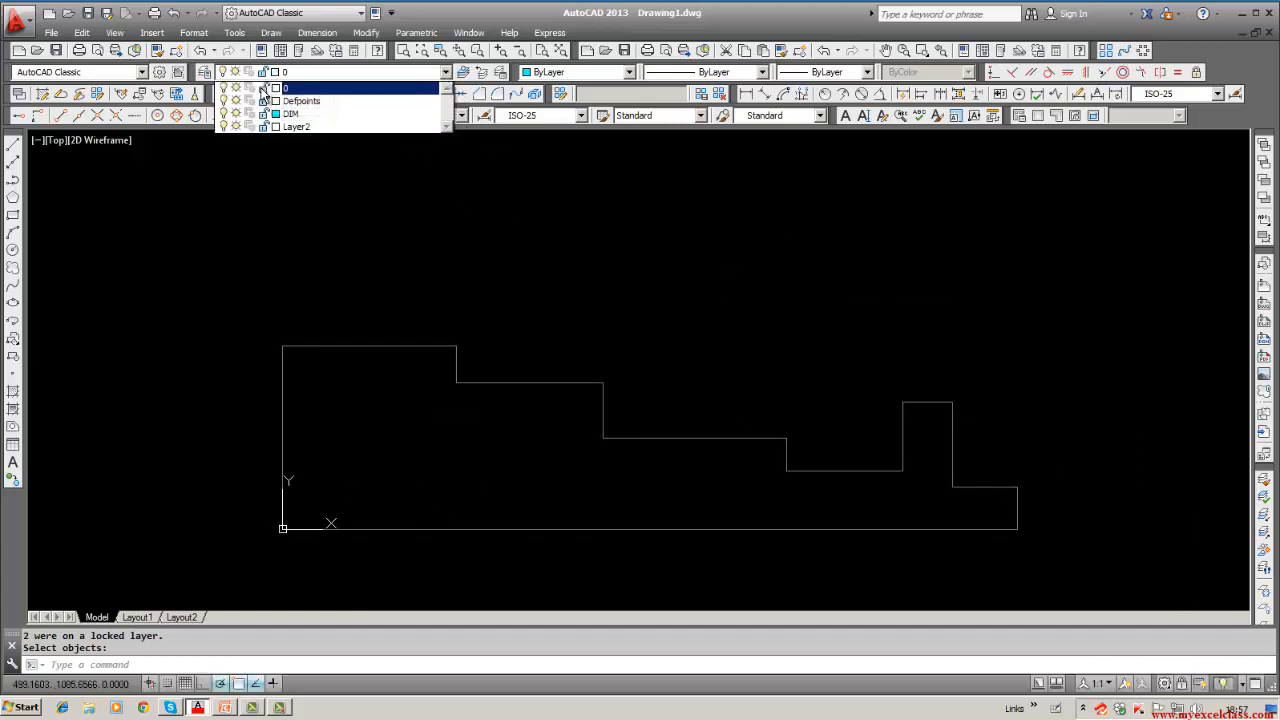
{"action": "left_click", "coordinate": [318, 88]}
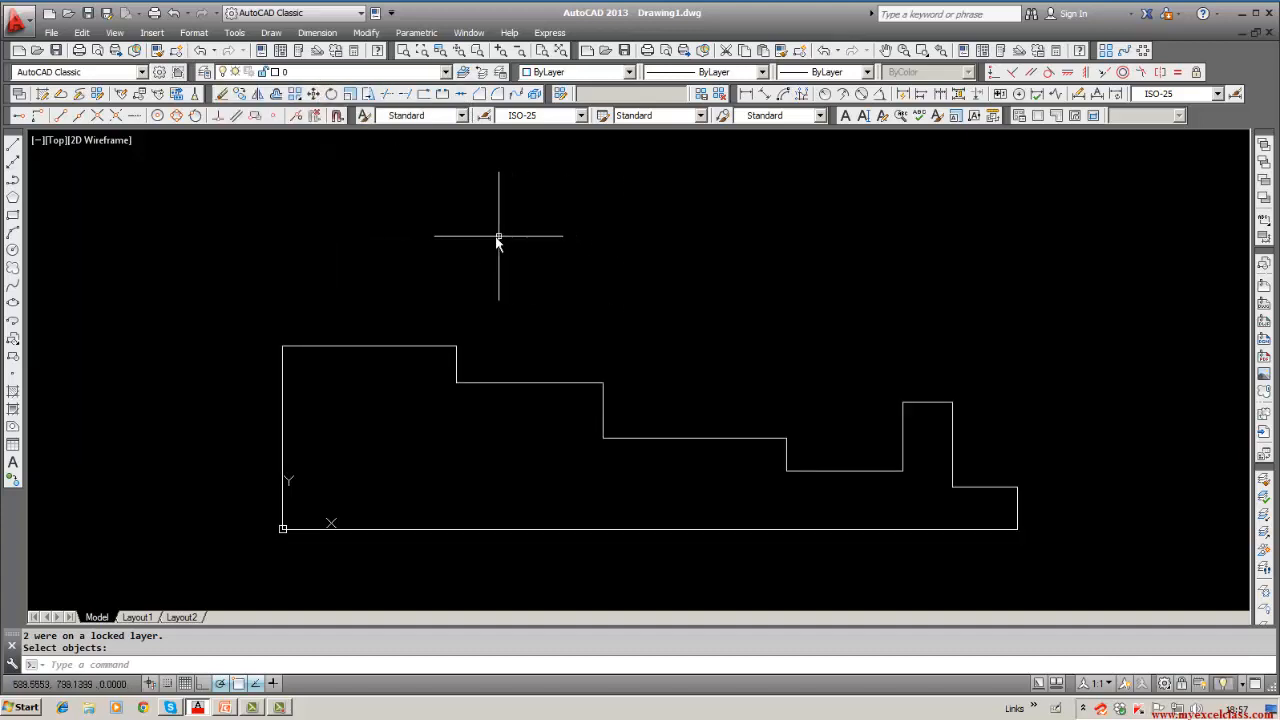
Step: Erase the entire stepped profile with a selection window around it
{"action": "left_click", "coordinate": [219, 115]}
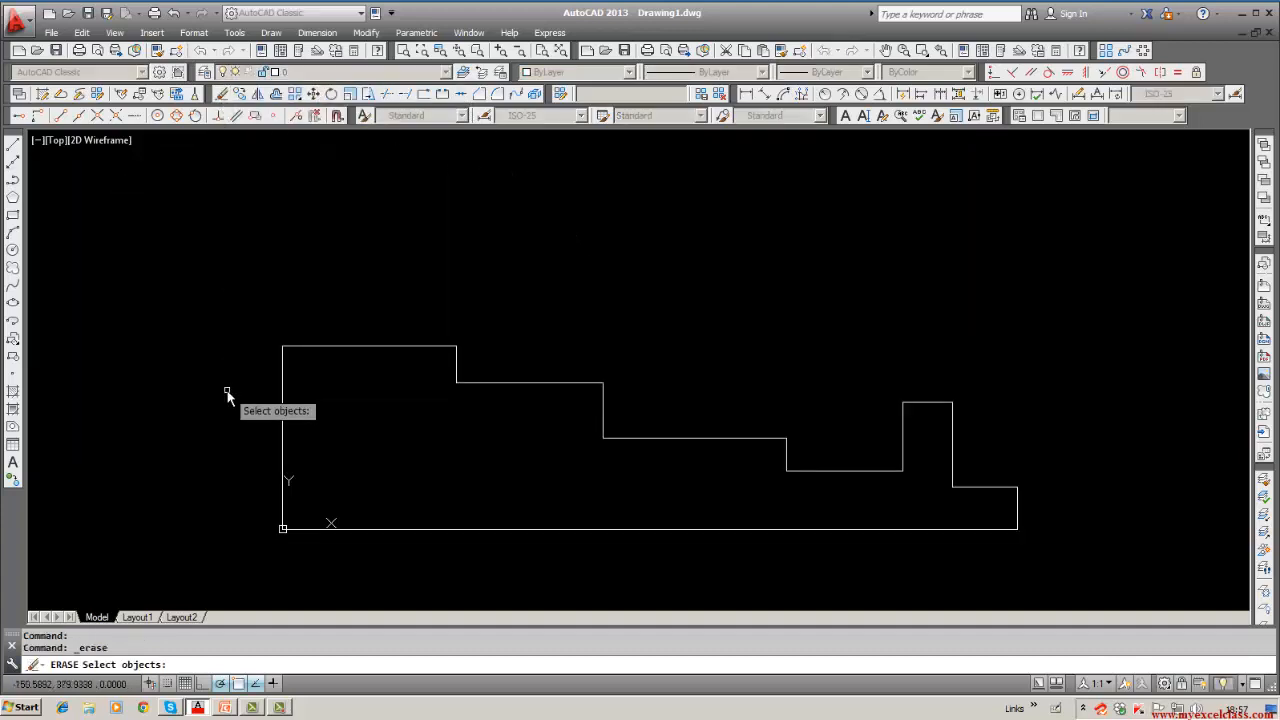
{"action": "type", "text": "w"}
{"action": "key", "text": "Return"}
{"action": "left_click", "coordinate": [229, 302]}
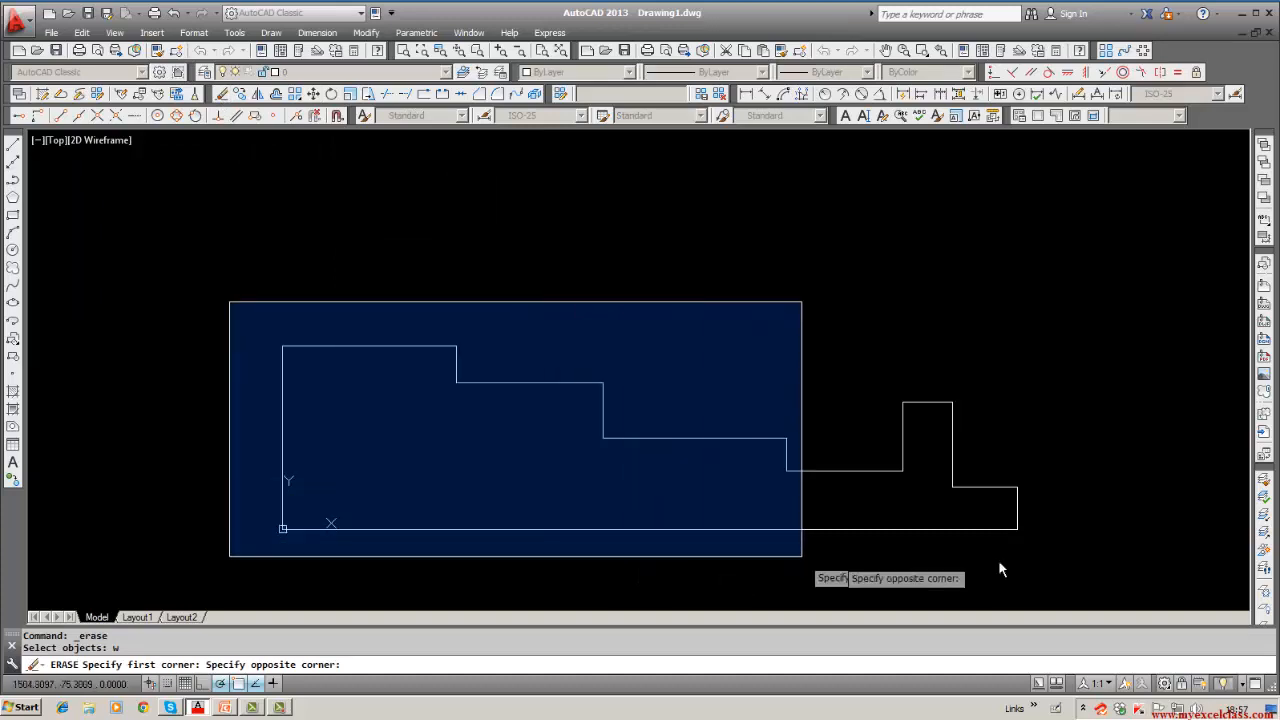
{"action": "left_click", "coordinate": [1055, 567]}
{"action": "key", "text": "Return"}
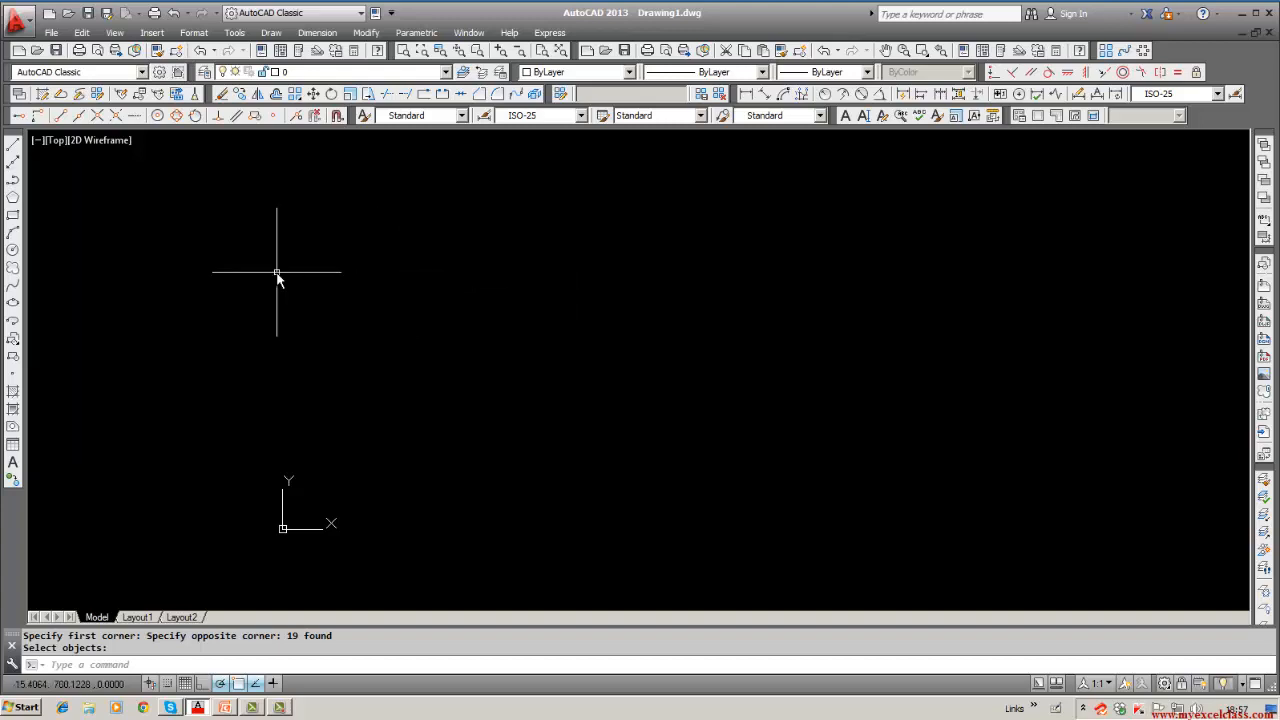
Step: Draw a circle about 394 units in diameter above and beside the origin in the empty drawing
{"action": "left_click", "coordinate": [13, 250]}
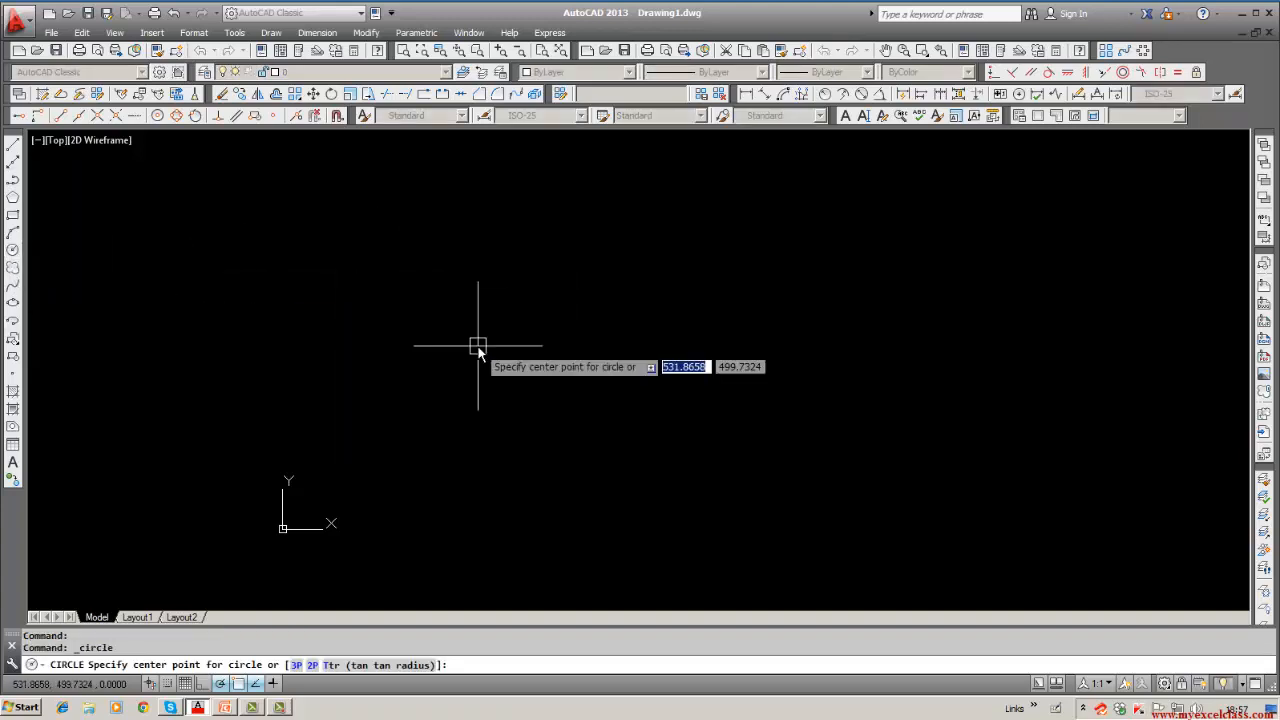
{"action": "left_click", "coordinate": [478, 346]}
{"action": "left_click", "coordinate": [443, 409]}
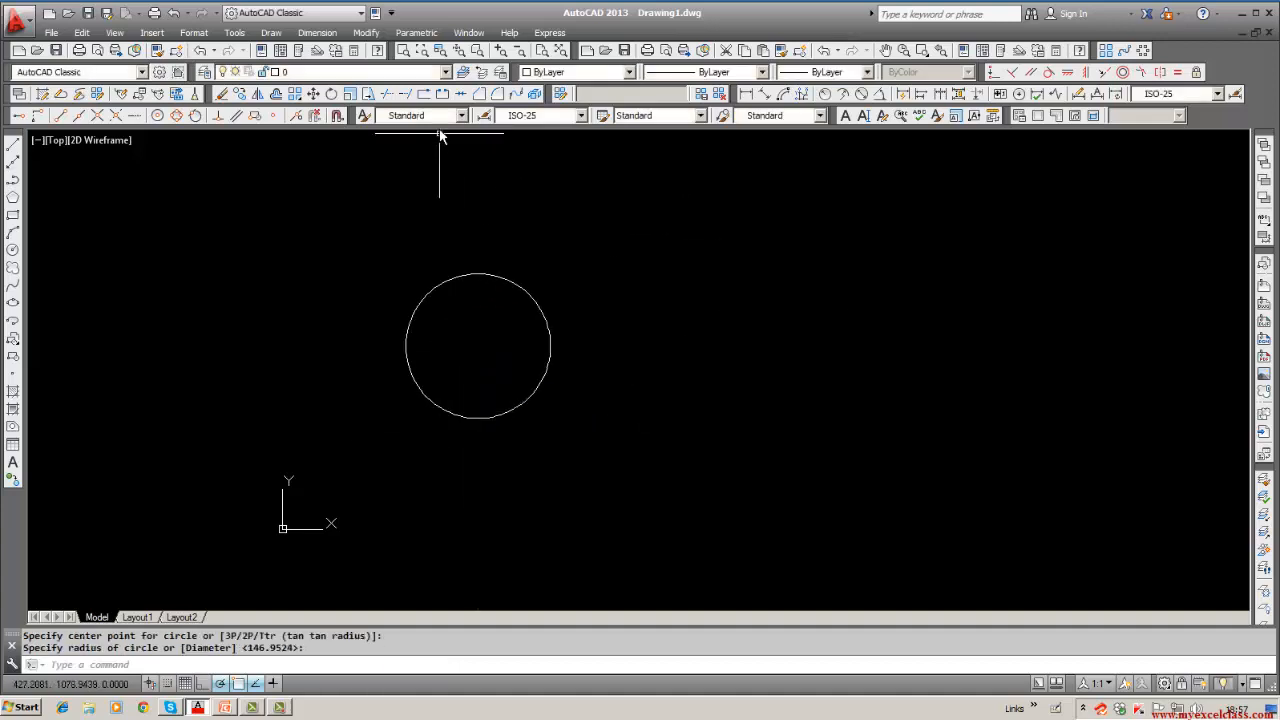
Step: Make DIM the current layer and add a diameter dimension to the circle, with its text outside toward the upper right
{"action": "left_click", "coordinate": [446, 73]}
{"action": "left_click", "coordinate": [366, 117]}
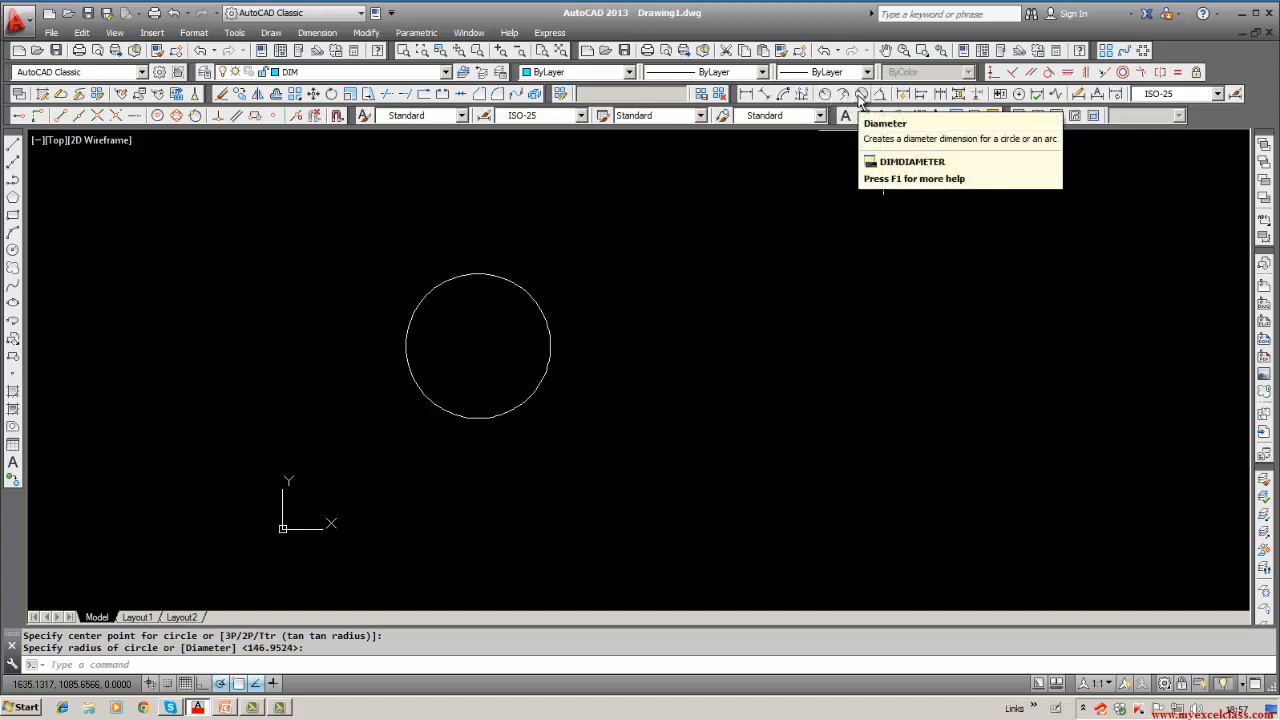
{"action": "left_click", "coordinate": [858, 97]}
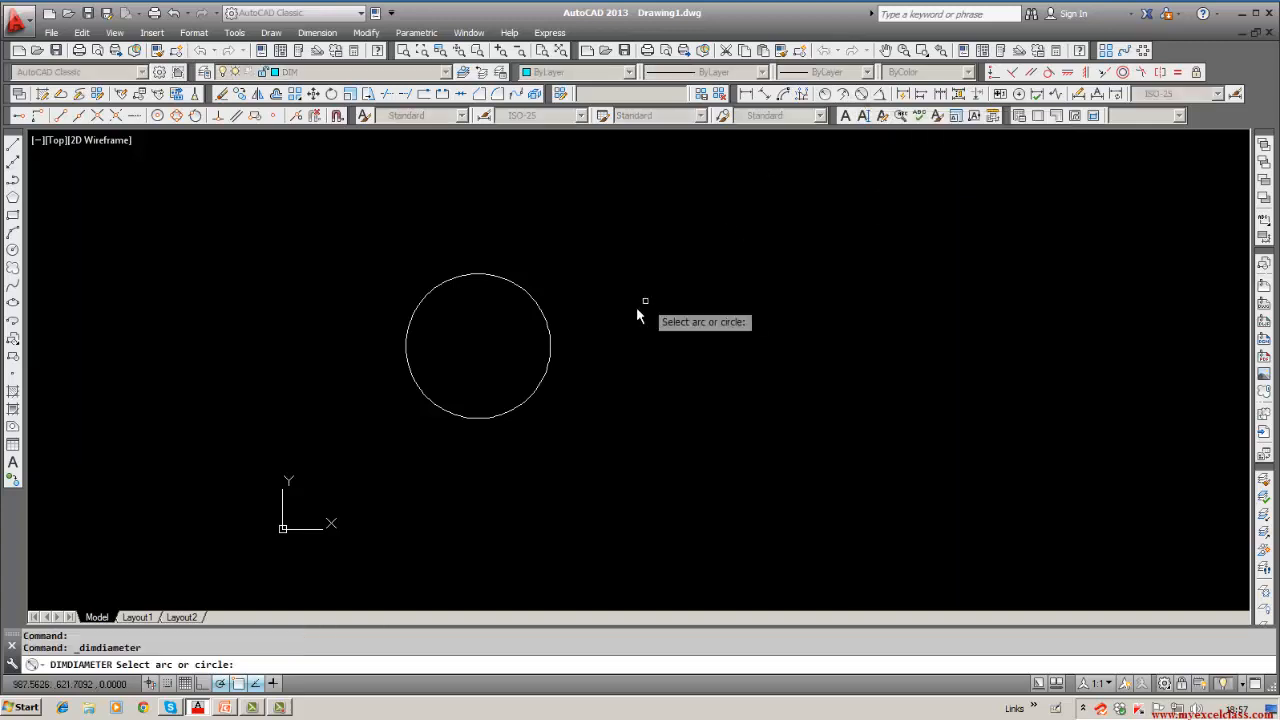
{"action": "left_click", "coordinate": [549, 334]}
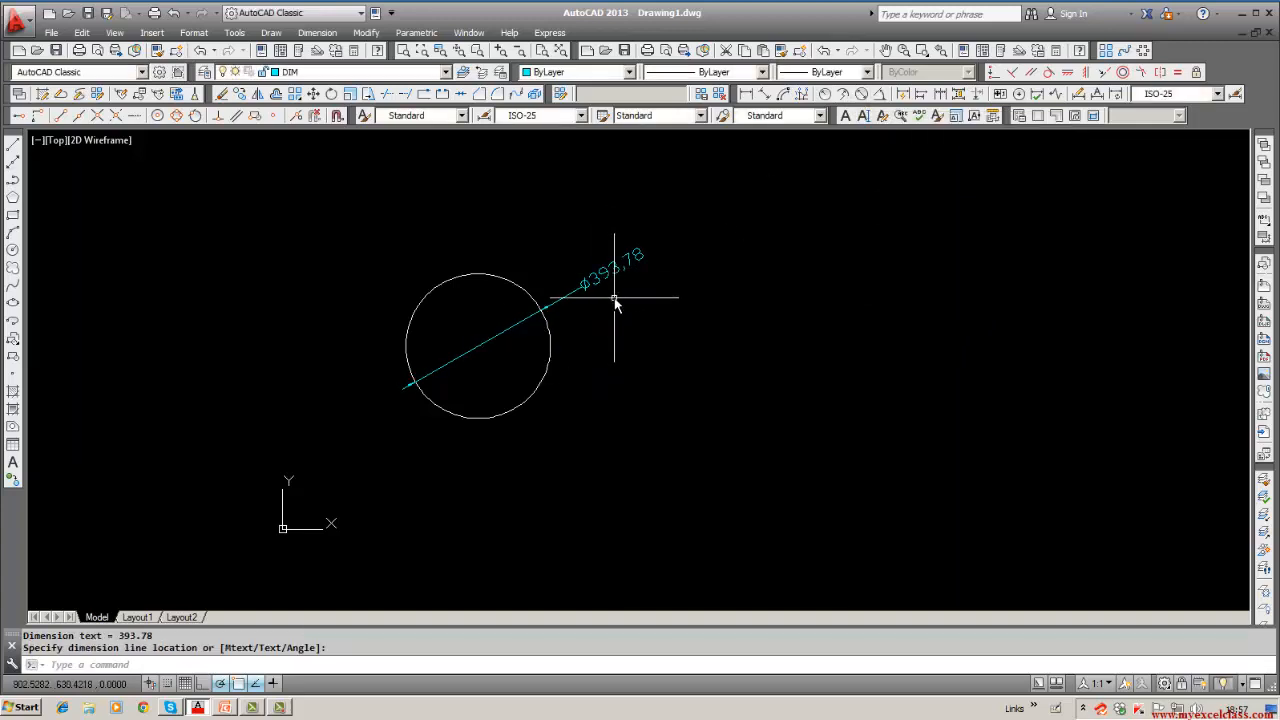
{"action": "scroll", "coordinate": [612, 294], "scroll_direction": "up", "scroll_amount": 3}
{"action": "scroll", "coordinate": [612, 294], "scroll_direction": "down", "scroll_amount": 1}
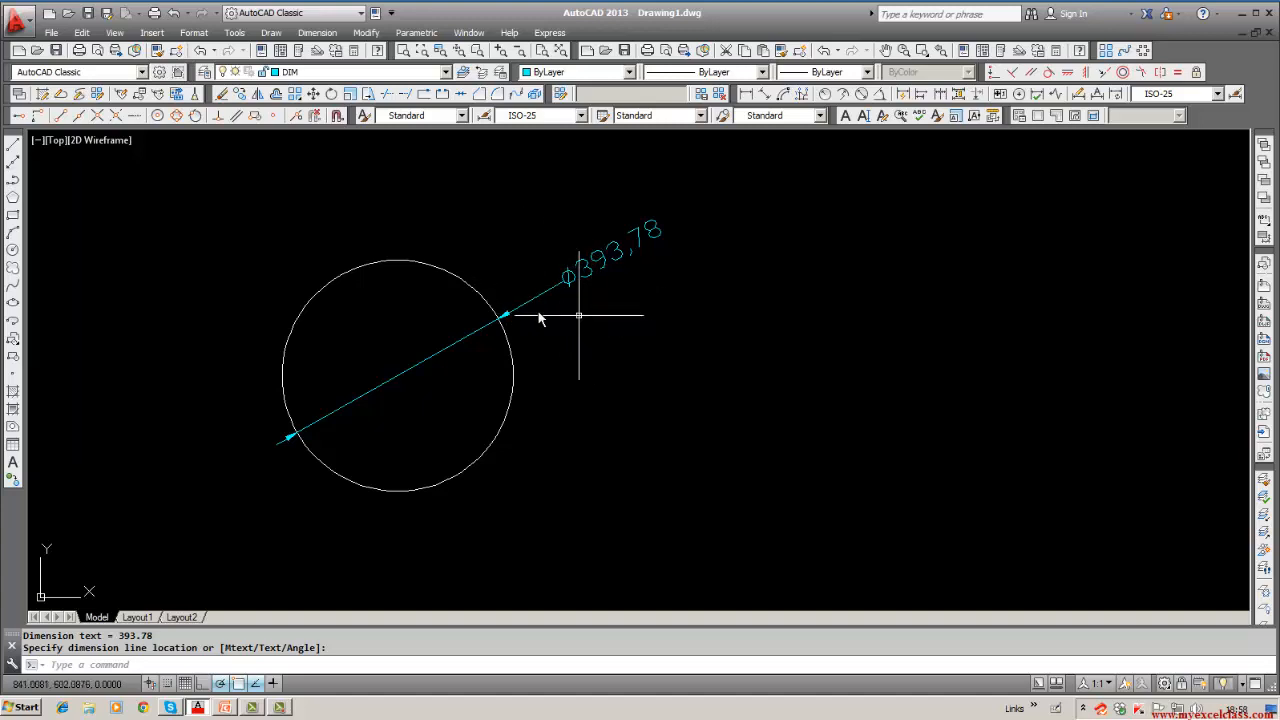
Step: Erase the circle's diameter dimension
{"action": "left_click", "coordinate": [222, 94]}
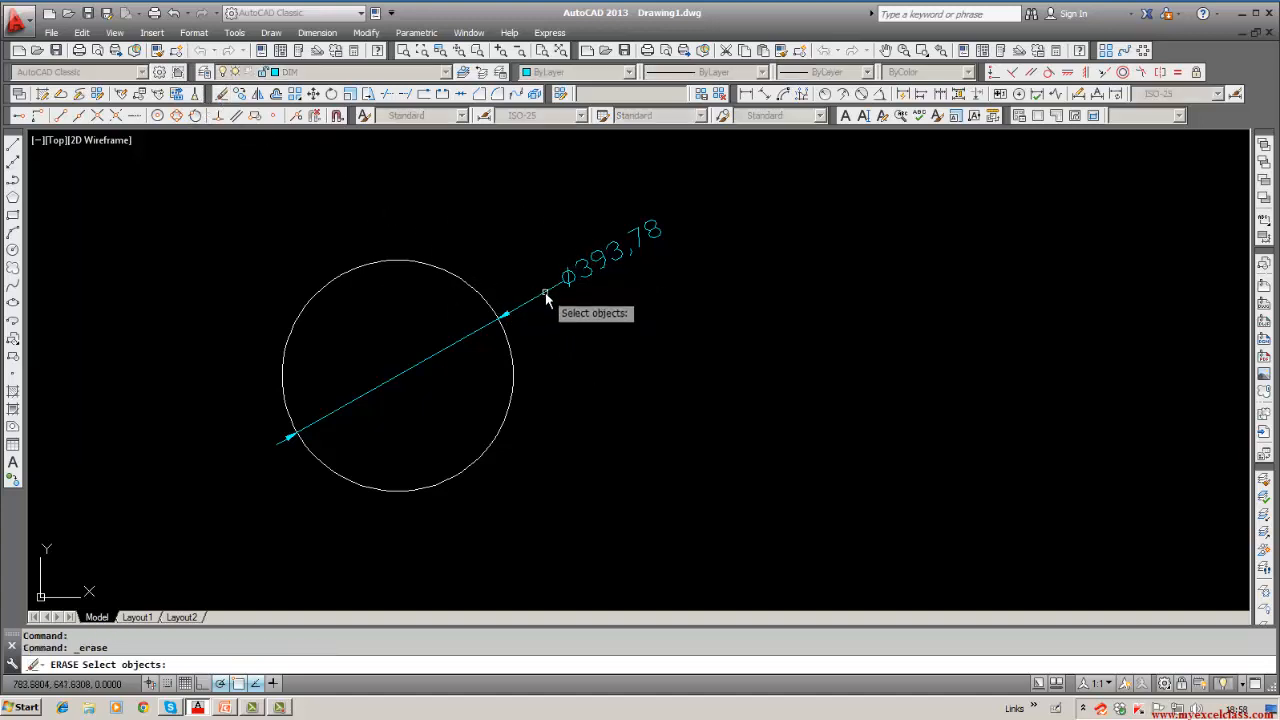
{"action": "left_click", "coordinate": [545, 294]}
{"action": "key", "text": "Return"}
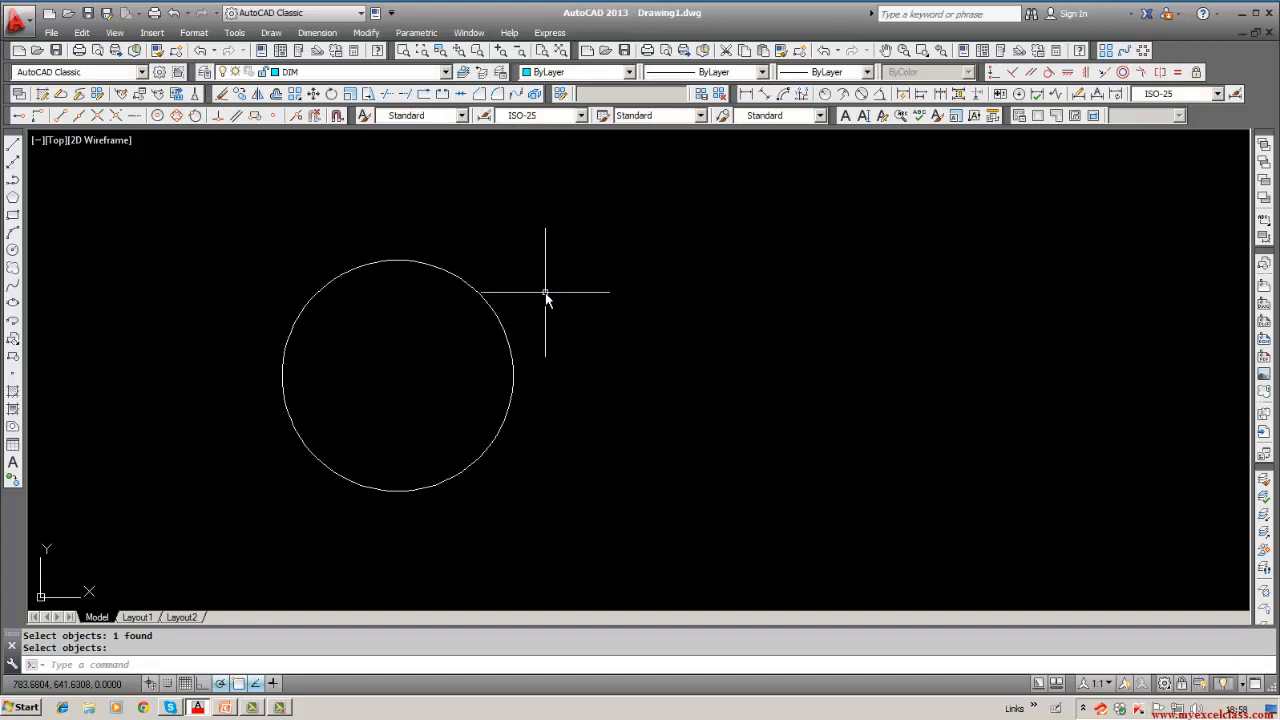
Step: Start a diameter dimension on the circle using the DIM command with the dia option
{"action": "type", "text": "d"}
{"action": "key", "text": "Return"}
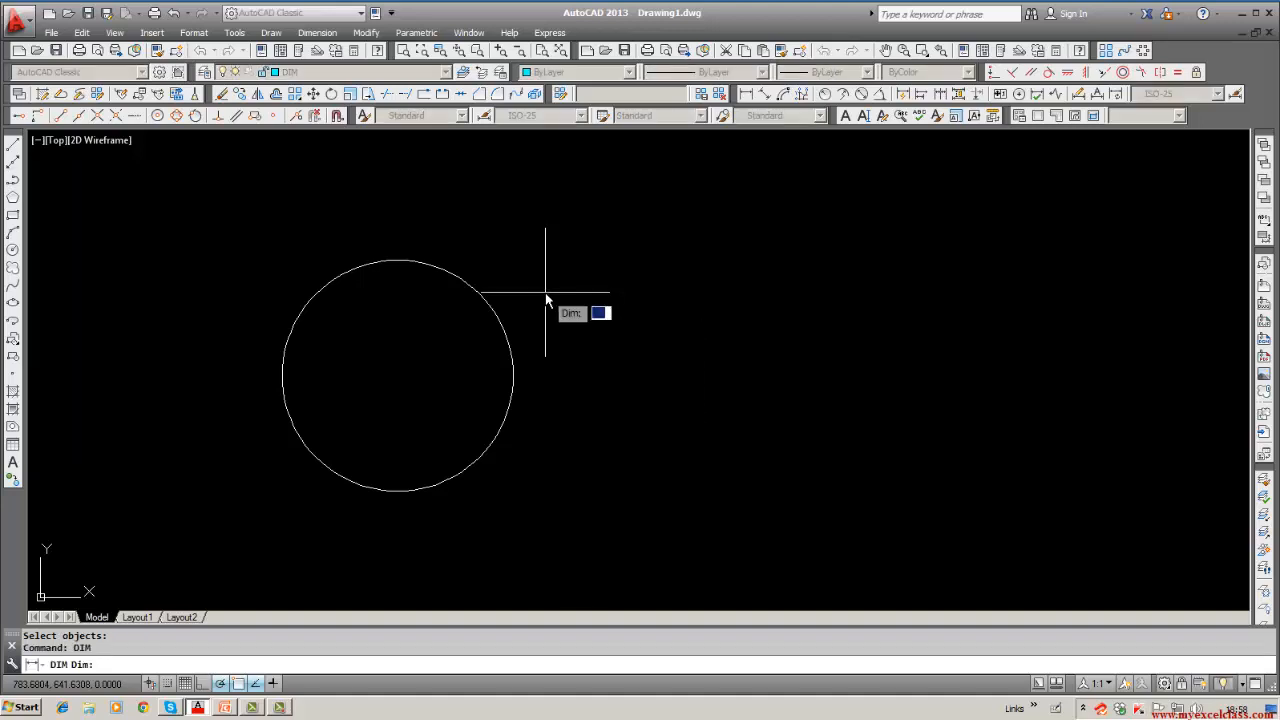
{"action": "type", "text": "dia"}
{"action": "key", "text": "Return"}
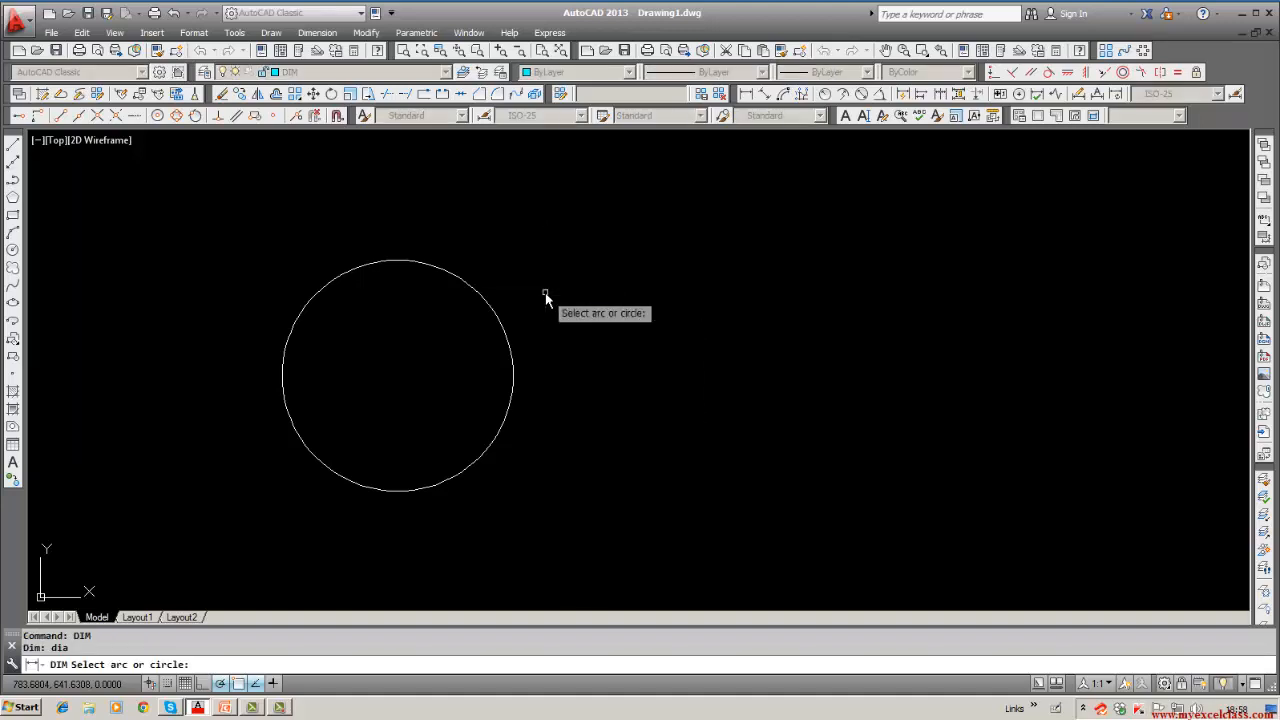
{"action": "left_click", "coordinate": [501, 325]}
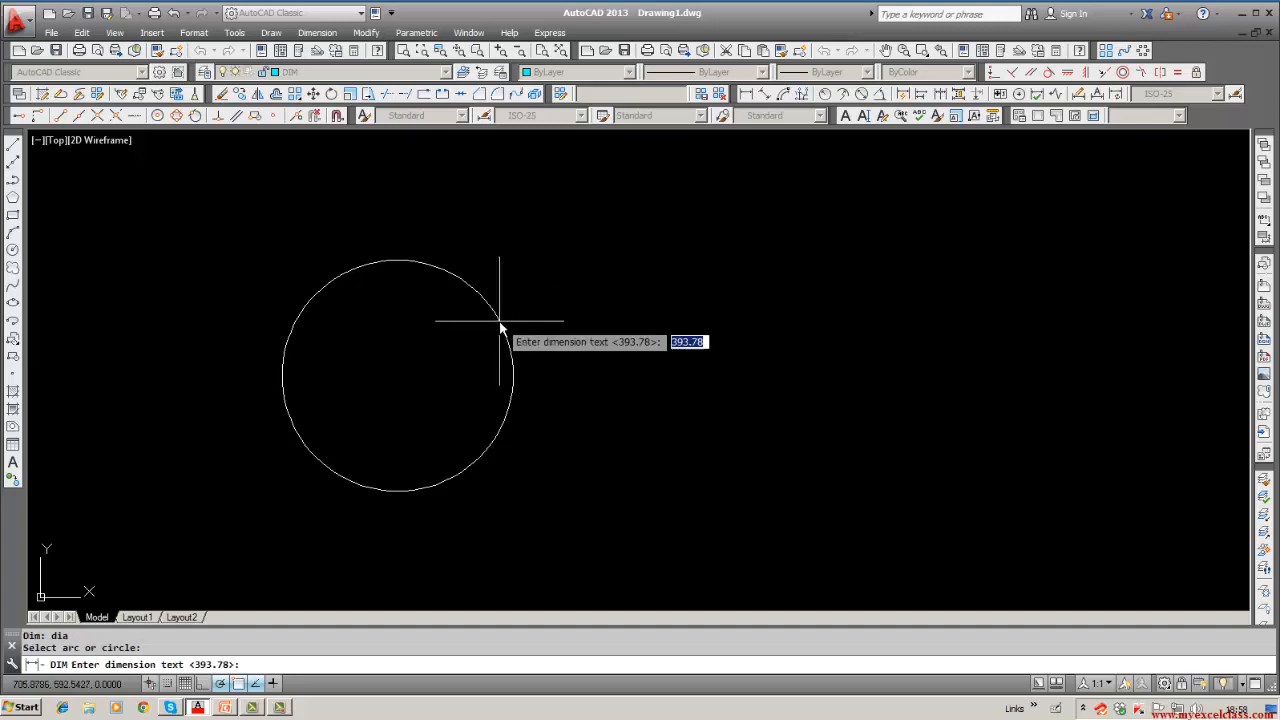
Step: Accept the default text and place the circle's diameter dimension just outside its right edge
{"action": "key", "text": "Return"}
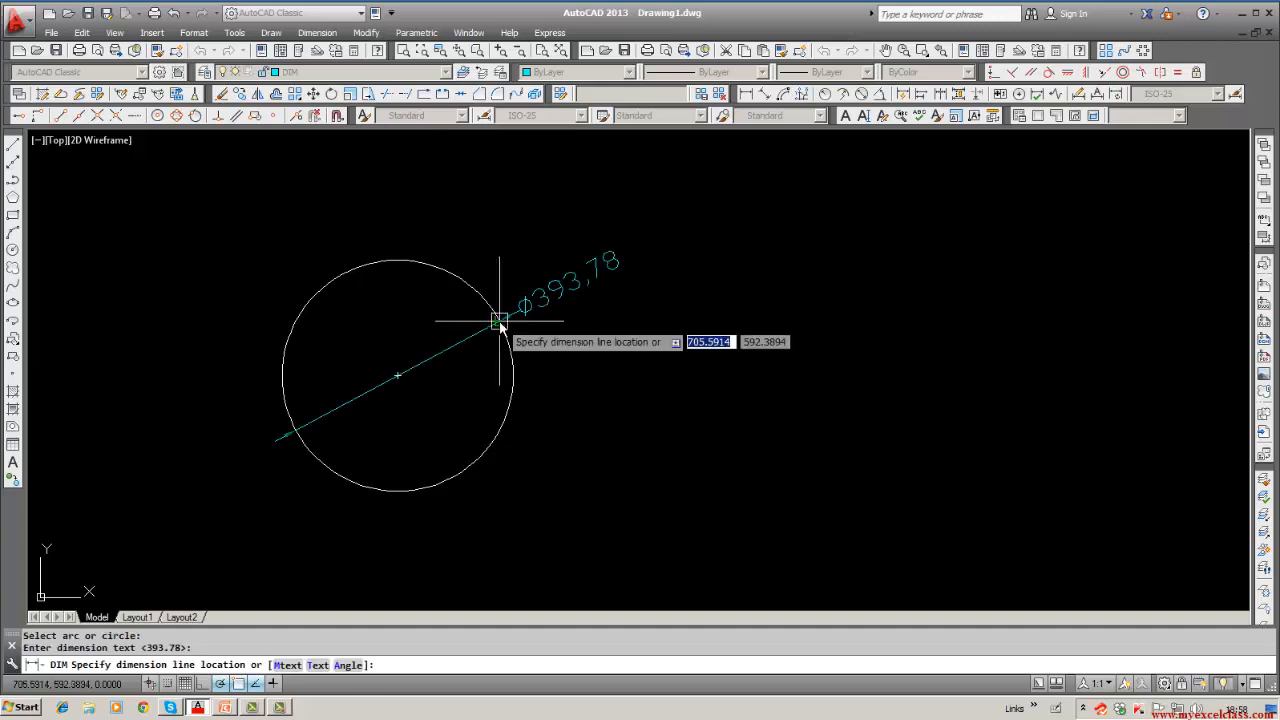
{"action": "left_click", "coordinate": [529, 336]}
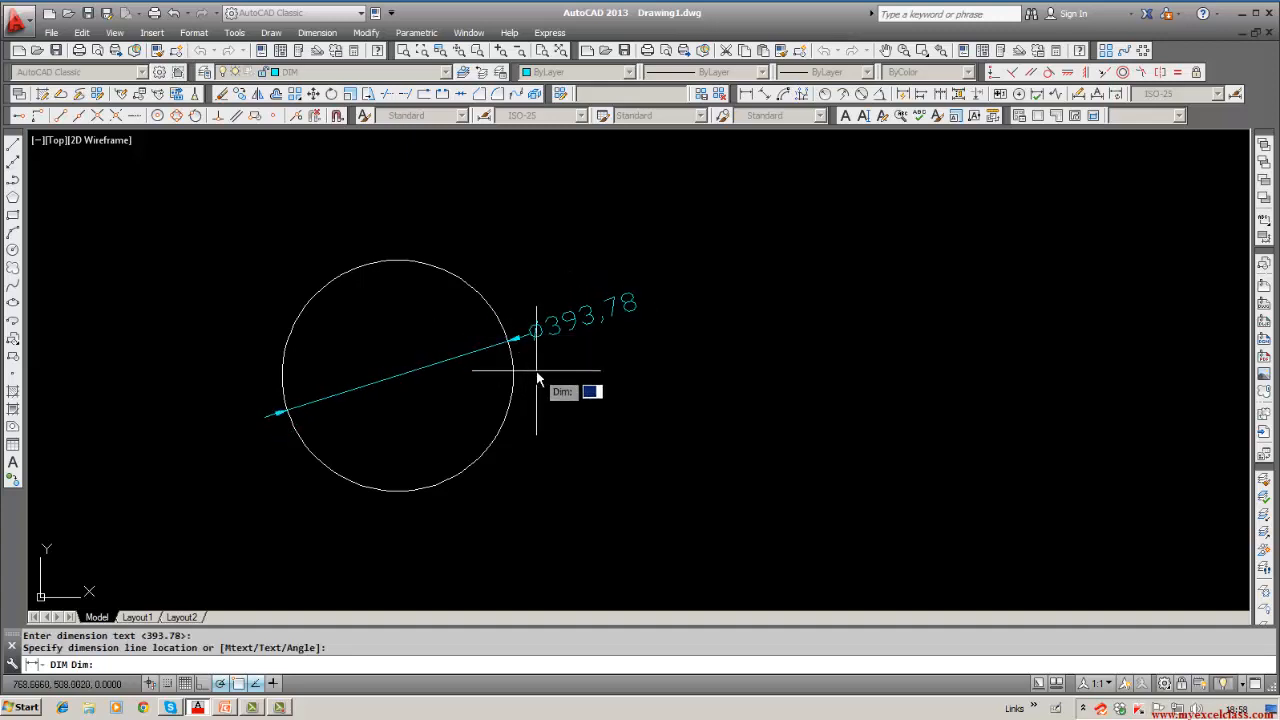
{"action": "key", "text": "Escape"}
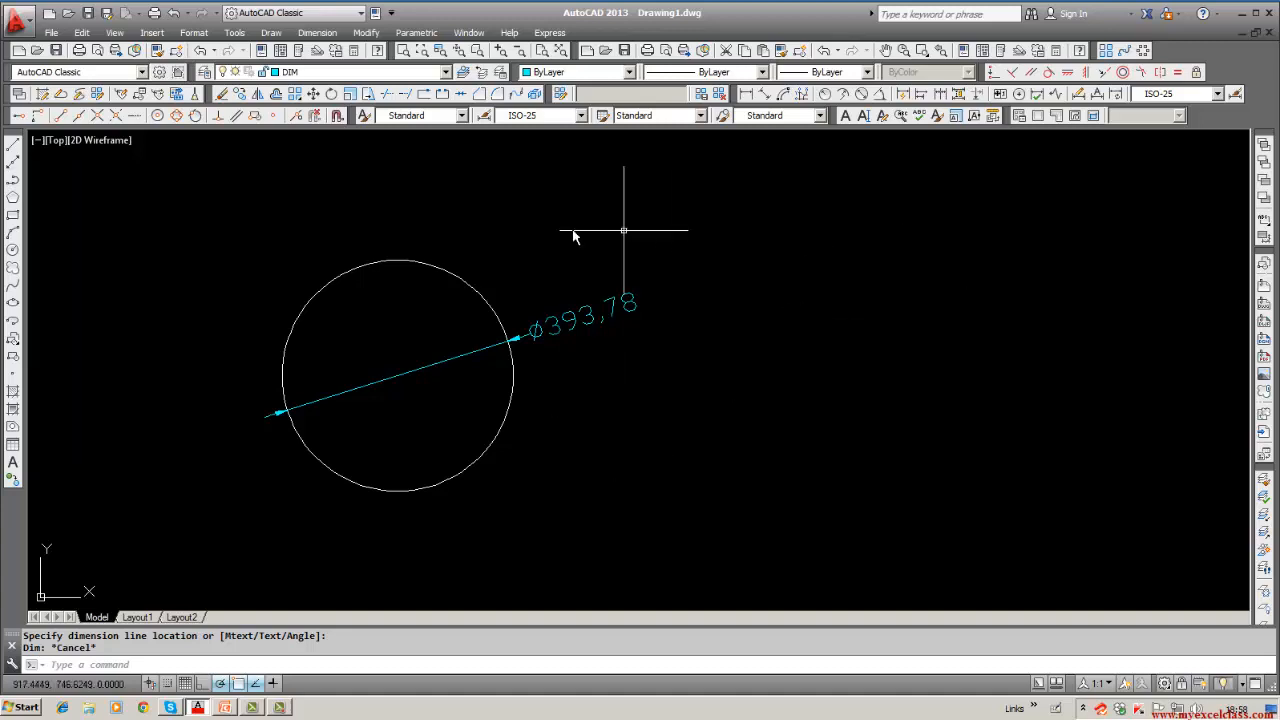
Step: Erase the diameter dimension and the circle
{"action": "left_click", "coordinate": [224, 94]}
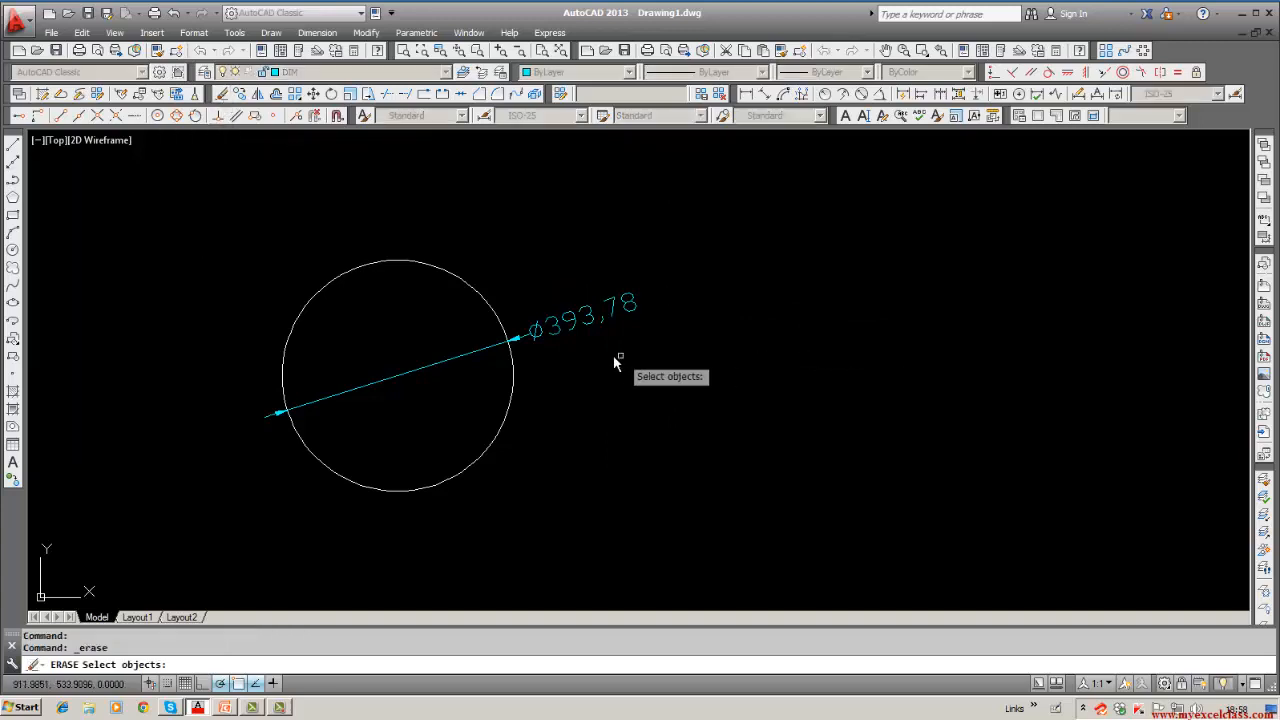
{"action": "left_click", "coordinate": [588, 334]}
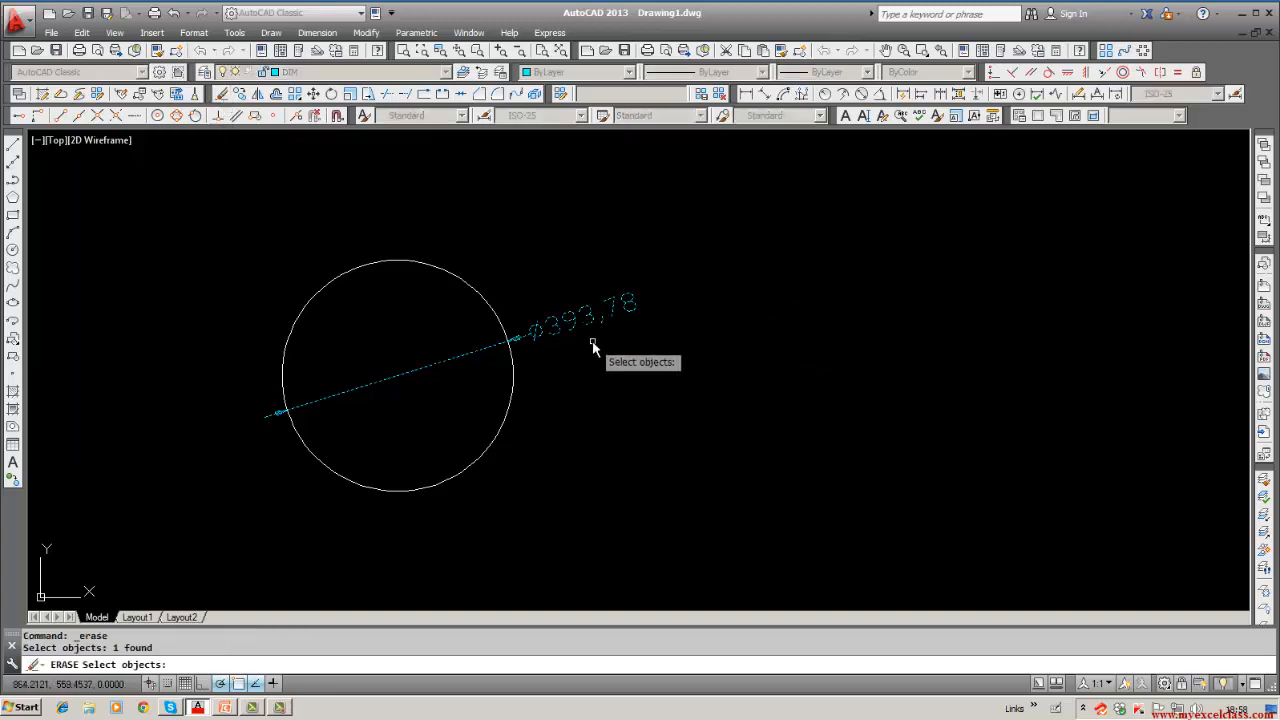
{"action": "key", "text": "Return"}
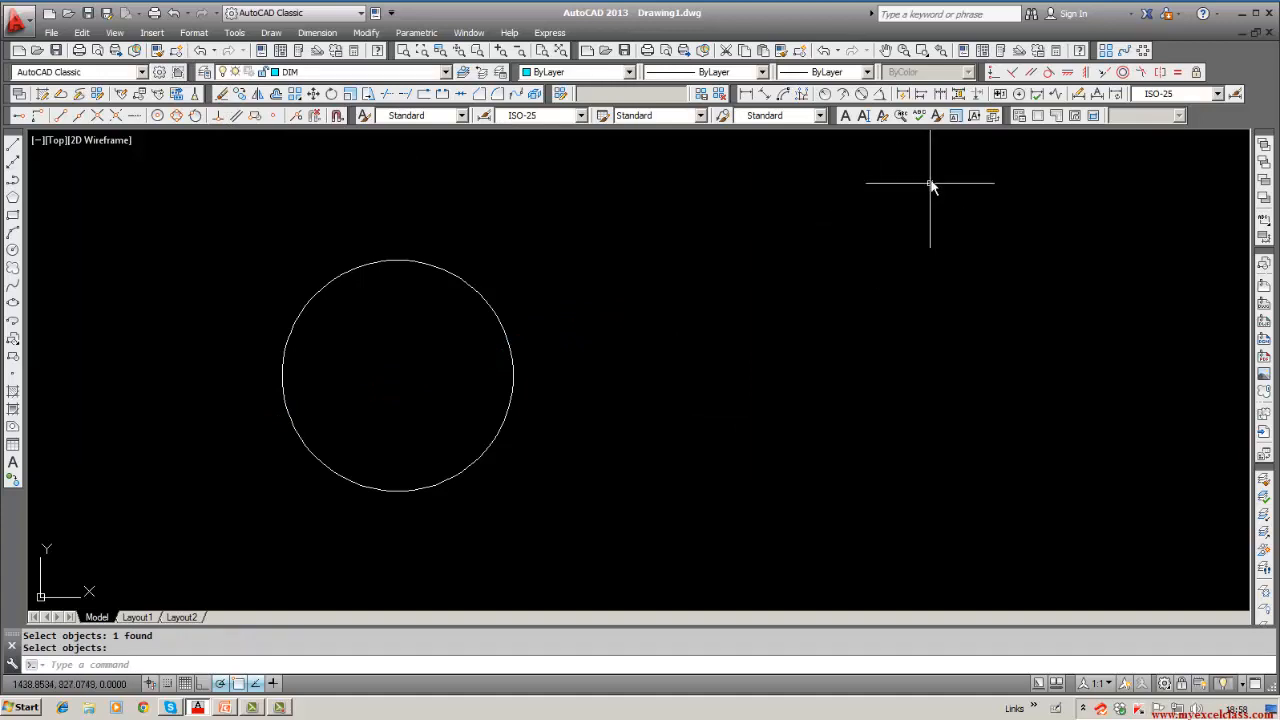
{"action": "middle_click_drag", "start_coordinate": [766, 280], "coordinate": [854, 254]}
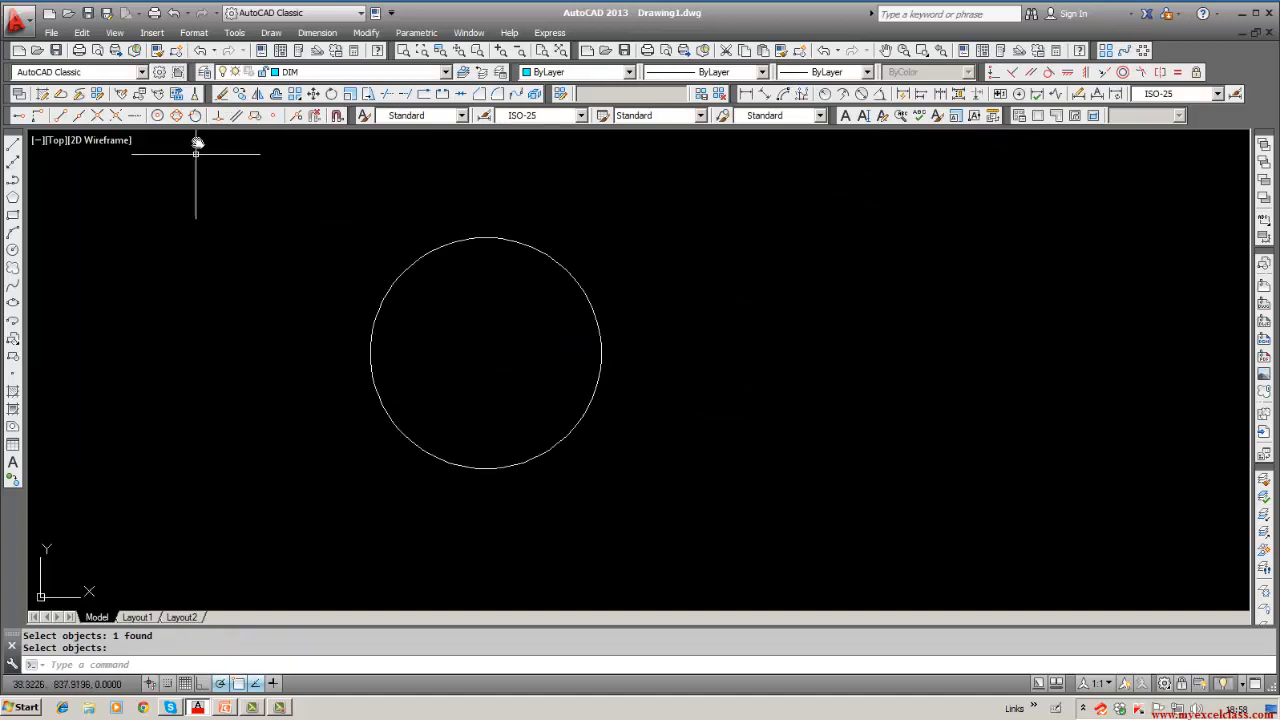
{"action": "left_click", "coordinate": [221, 93]}
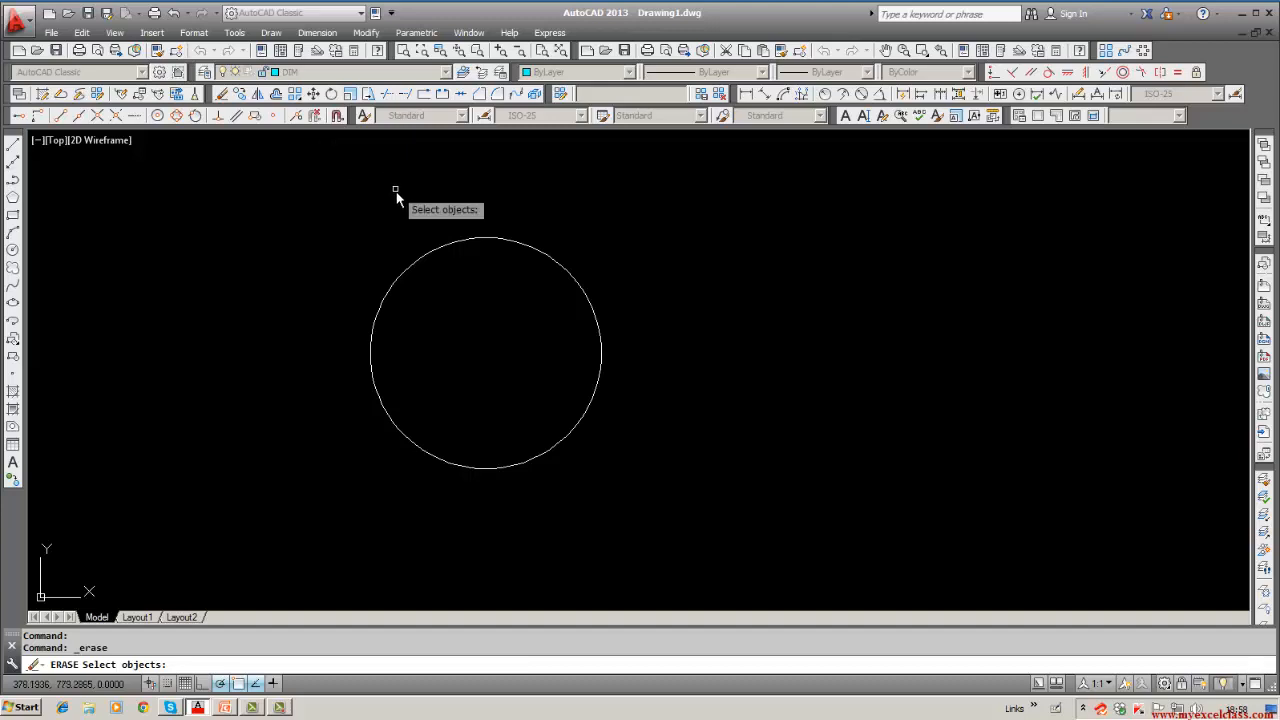
{"action": "left_click", "coordinate": [412, 260]}
{"action": "key", "text": "Return"}
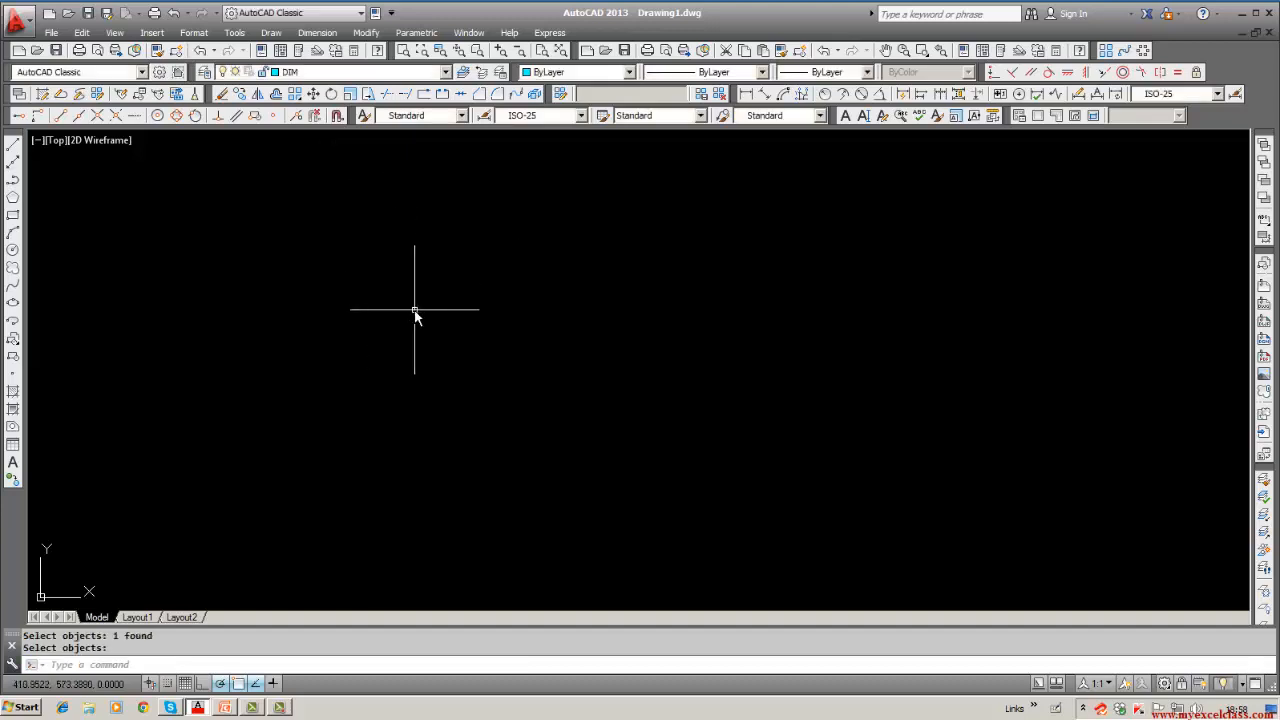
Step: Draw an upward-bulging three-point arc with a radius of about 454 units
{"action": "type", "text": "c"}
{"action": "key", "text": "Return"}
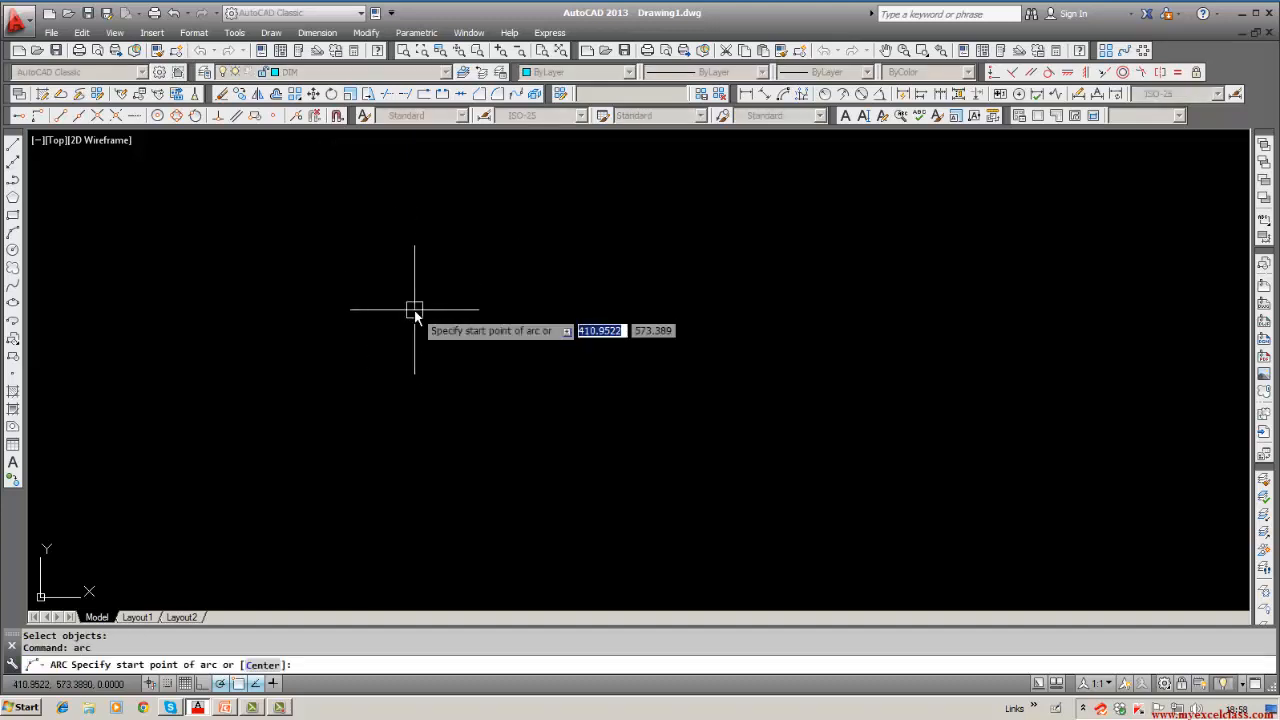
{"action": "left_click", "coordinate": [415, 310]}
{"action": "left_click", "coordinate": [551, 234]}
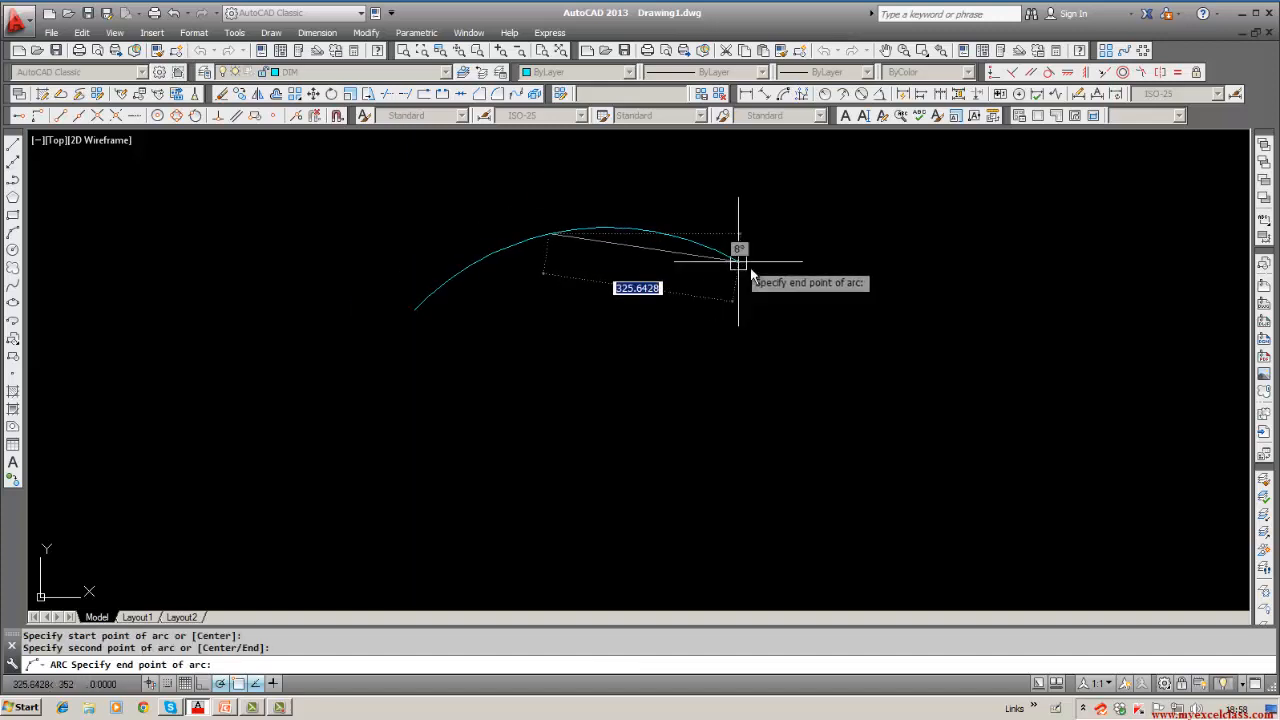
{"action": "left_click", "coordinate": [797, 307]}
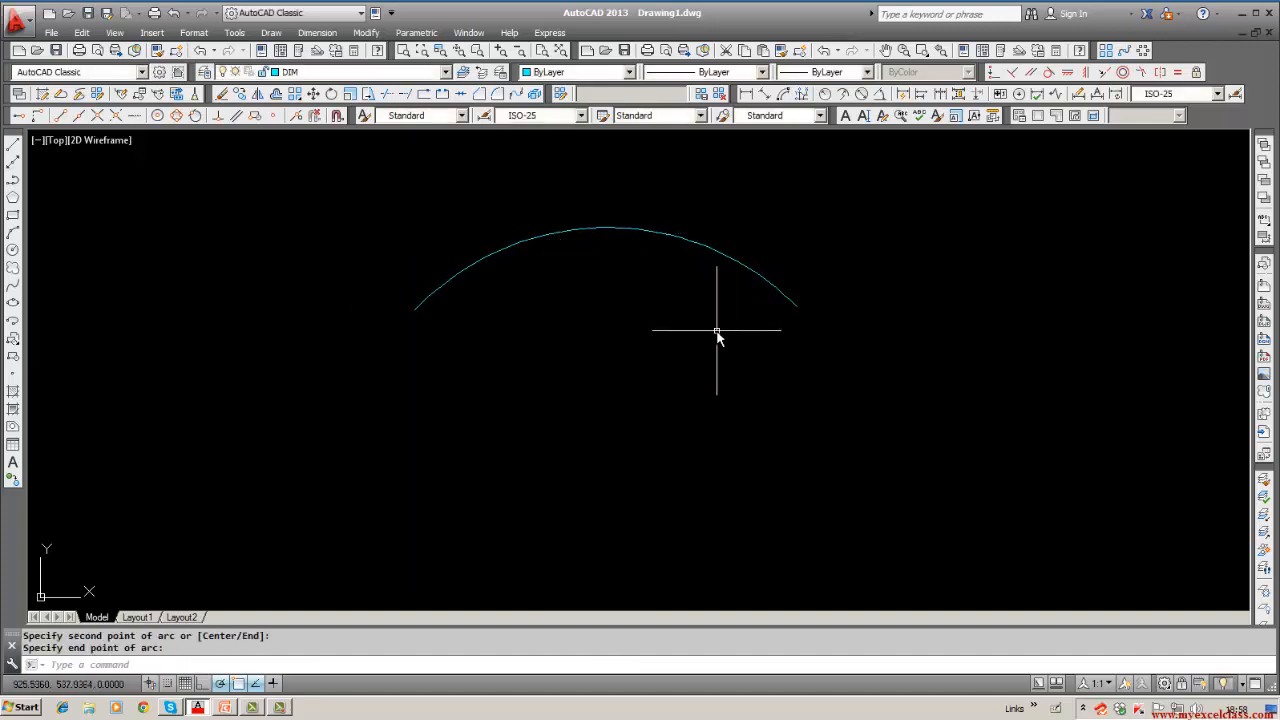
{"action": "key", "text": "Escape"}
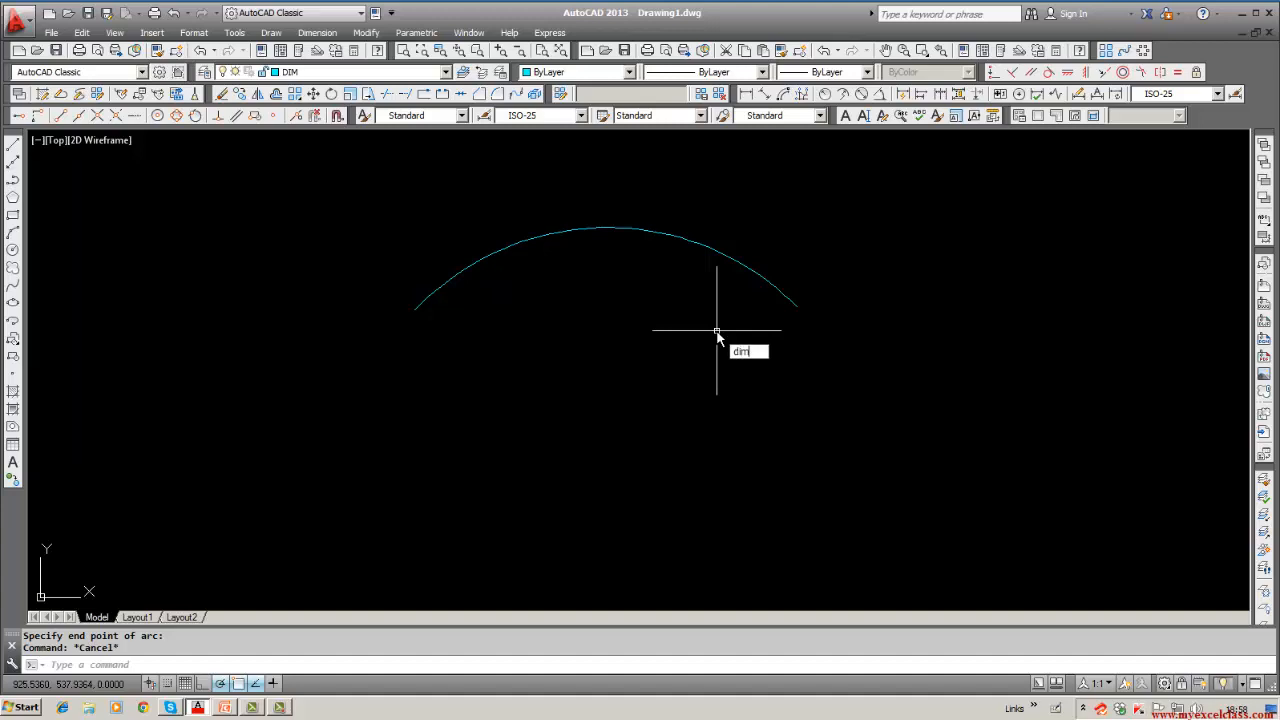
Step: Add a radius dimension to the arc with the DIM command, placing its default text outside the arc's upper-right side
{"action": "key", "text": "Return"}
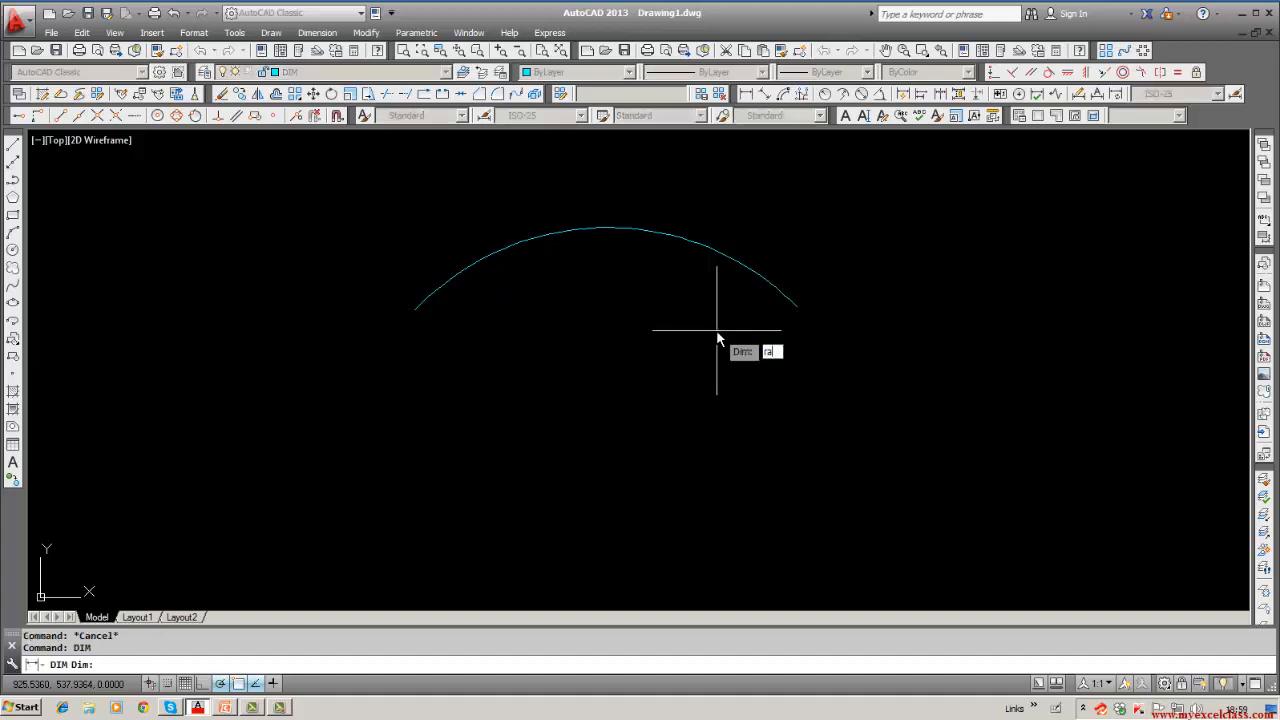
{"action": "key", "text": "Return"}
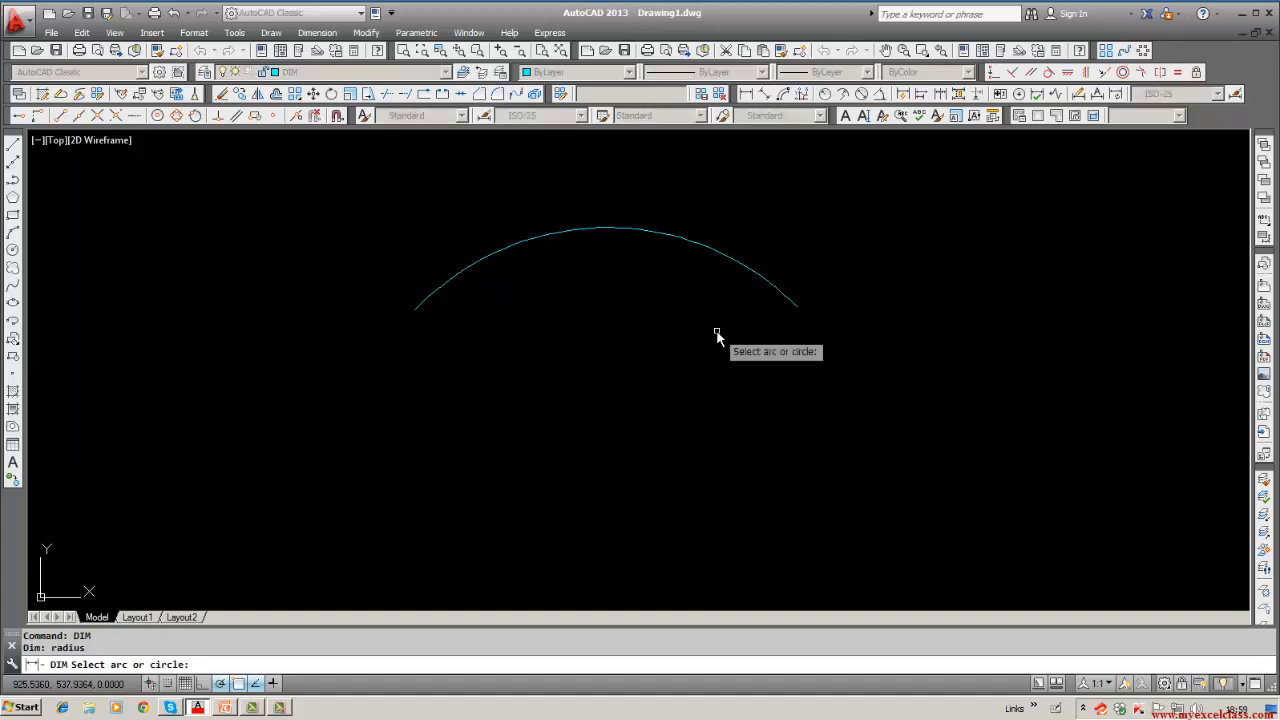
{"action": "left_click", "coordinate": [734, 264]}
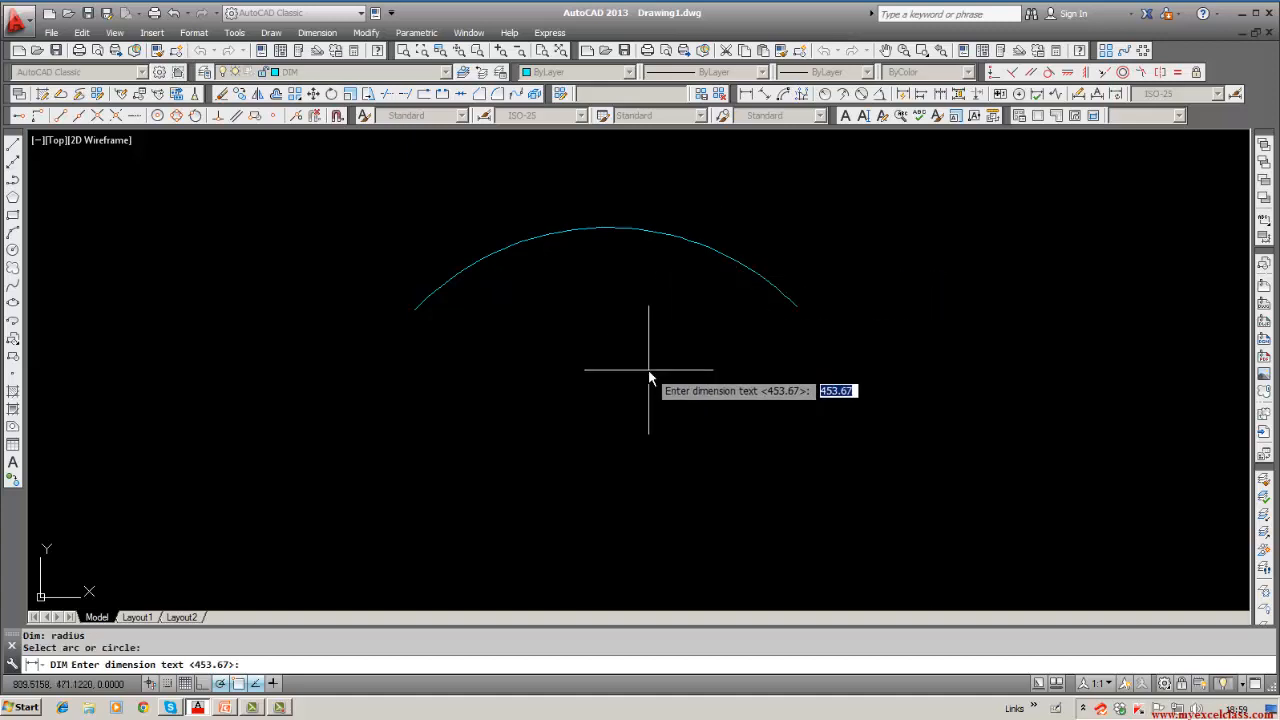
{"action": "key", "text": "Return"}
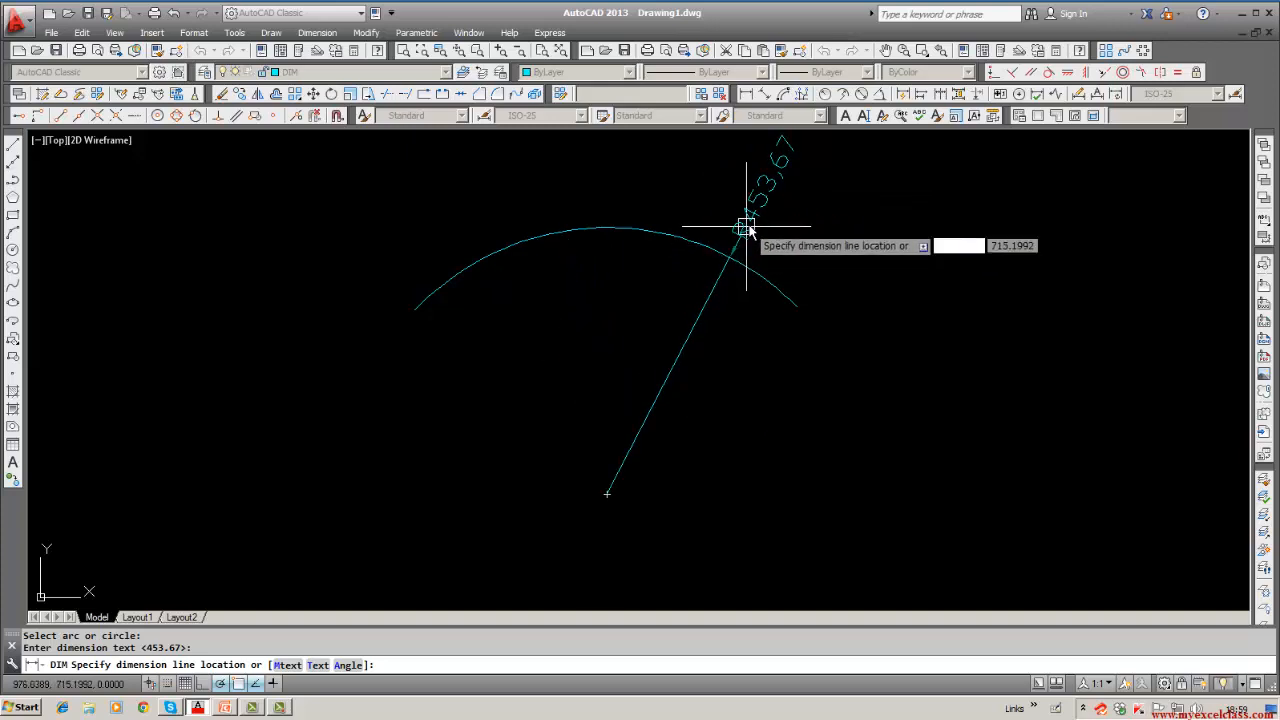
{"action": "left_click", "coordinate": [749, 228]}
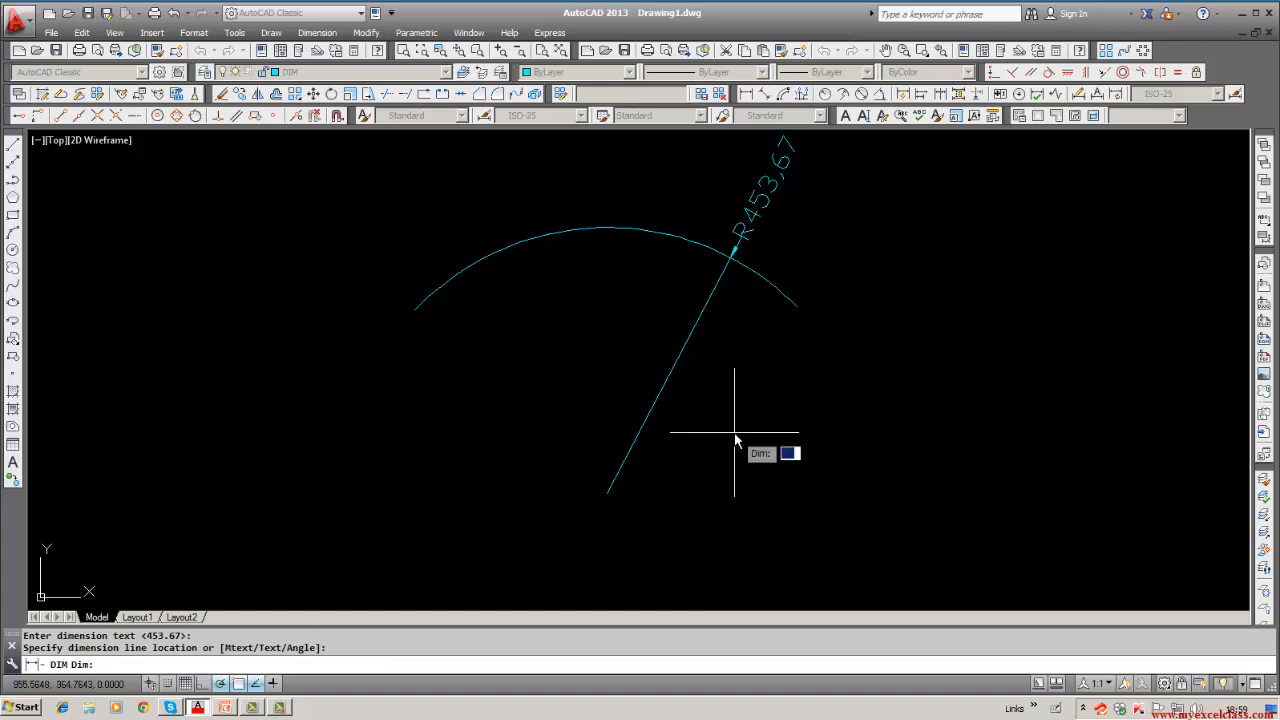
{"action": "scroll", "coordinate": [735, 440], "scroll_direction": "down", "scroll_amount": 2}
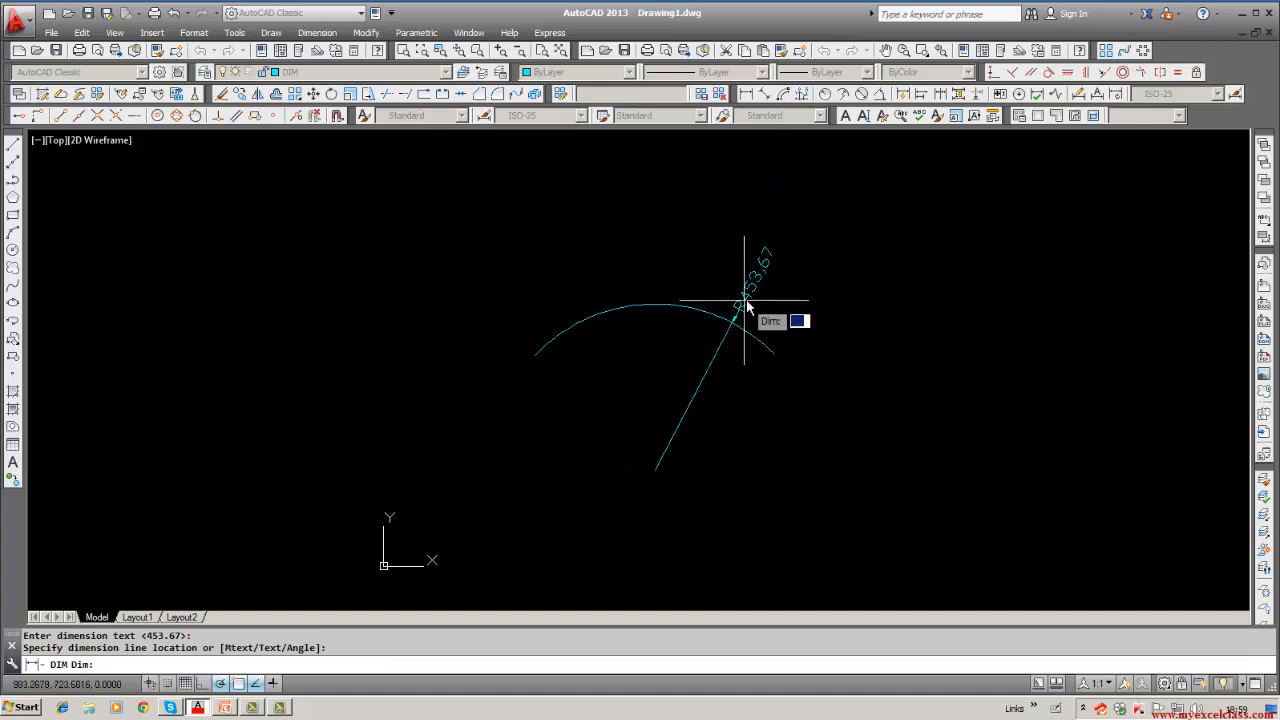
{"action": "key", "text": "Escape"}
Step: Move the radius dimension's text inside the arc, below its left half
{"action": "left_click", "coordinate": [750, 301]}
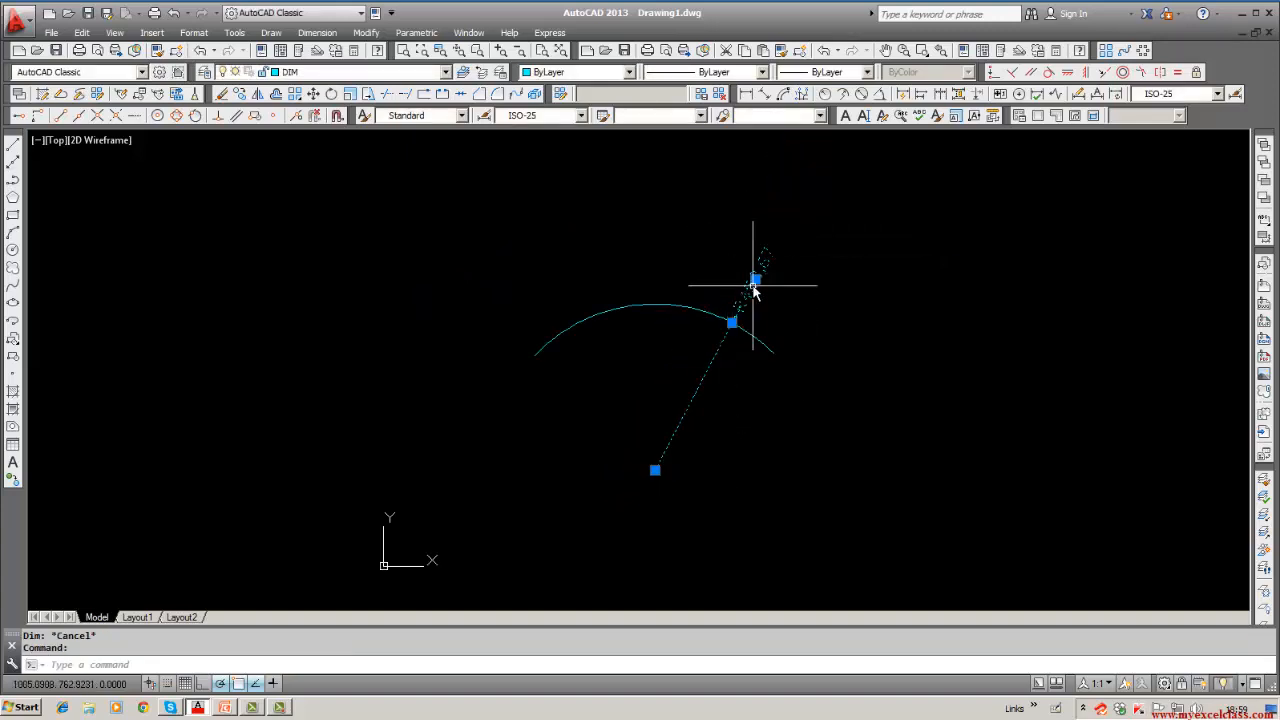
{"action": "left_click", "coordinate": [749, 283]}
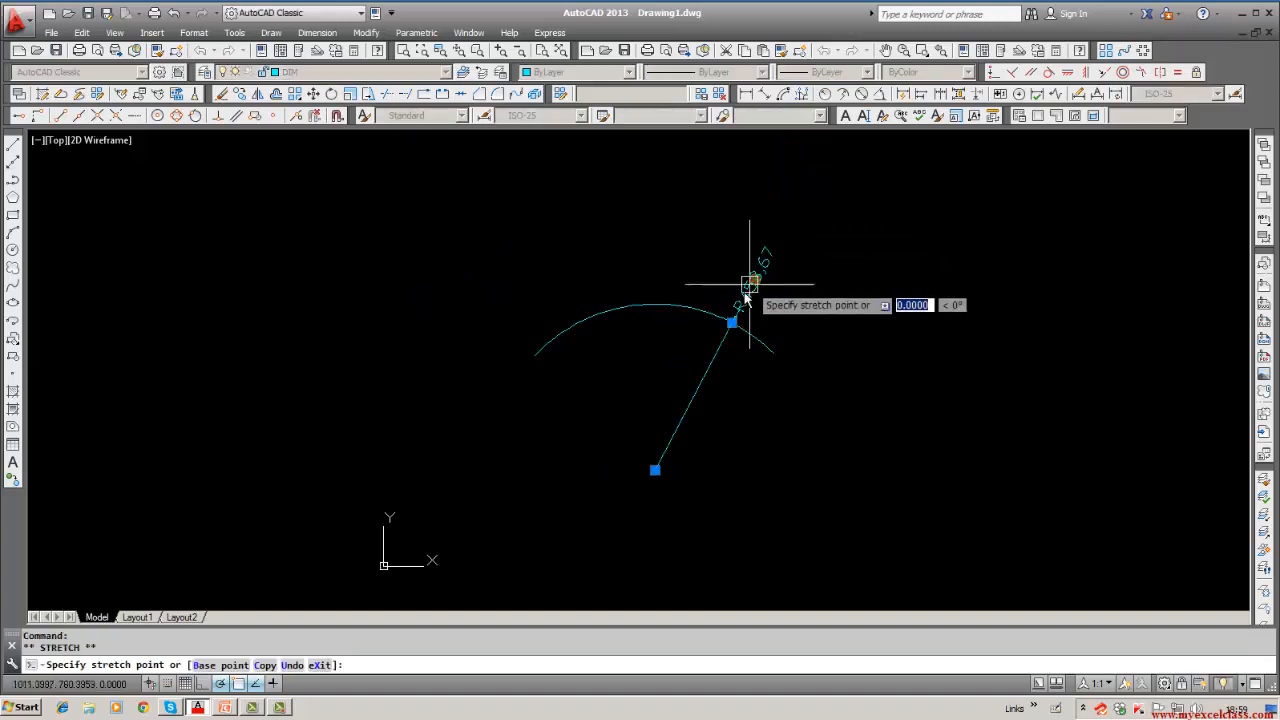
{"action": "left_click", "coordinate": [623, 377]}
{"action": "key", "text": "Escape"}
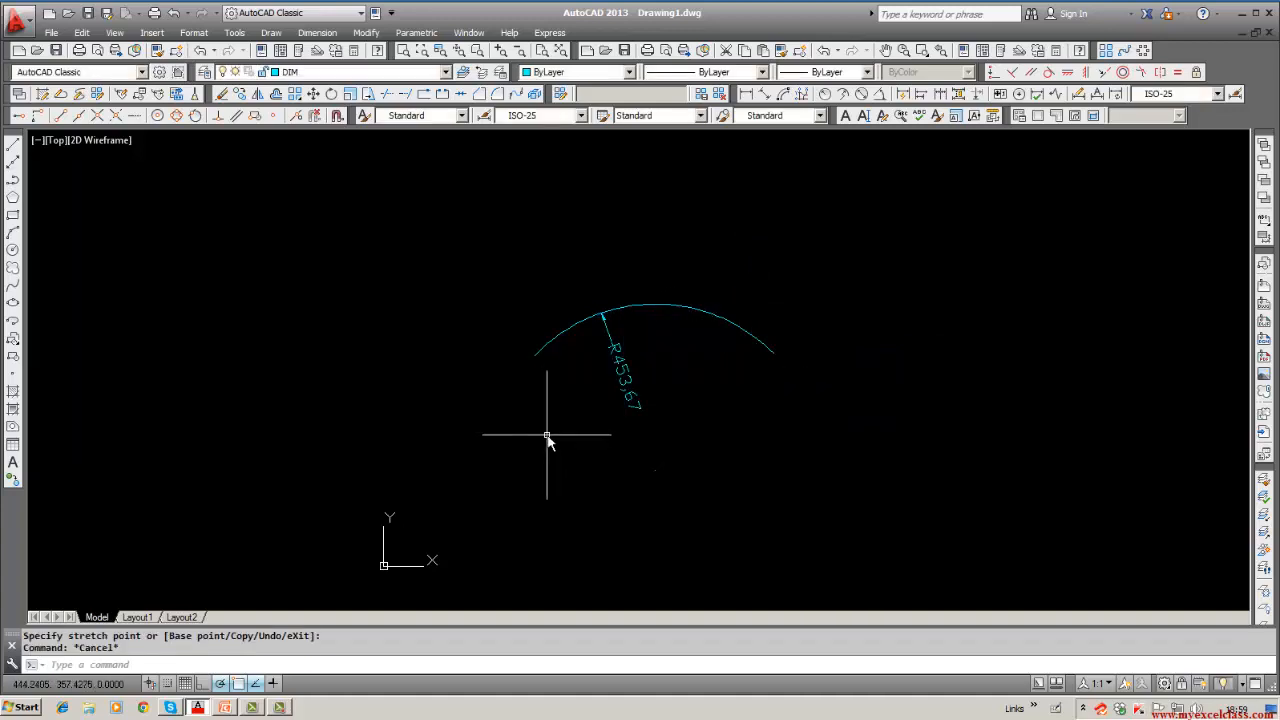
Step: Erase the arc and its radius dimension together using a window selection
{"action": "left_click", "coordinate": [222, 93]}
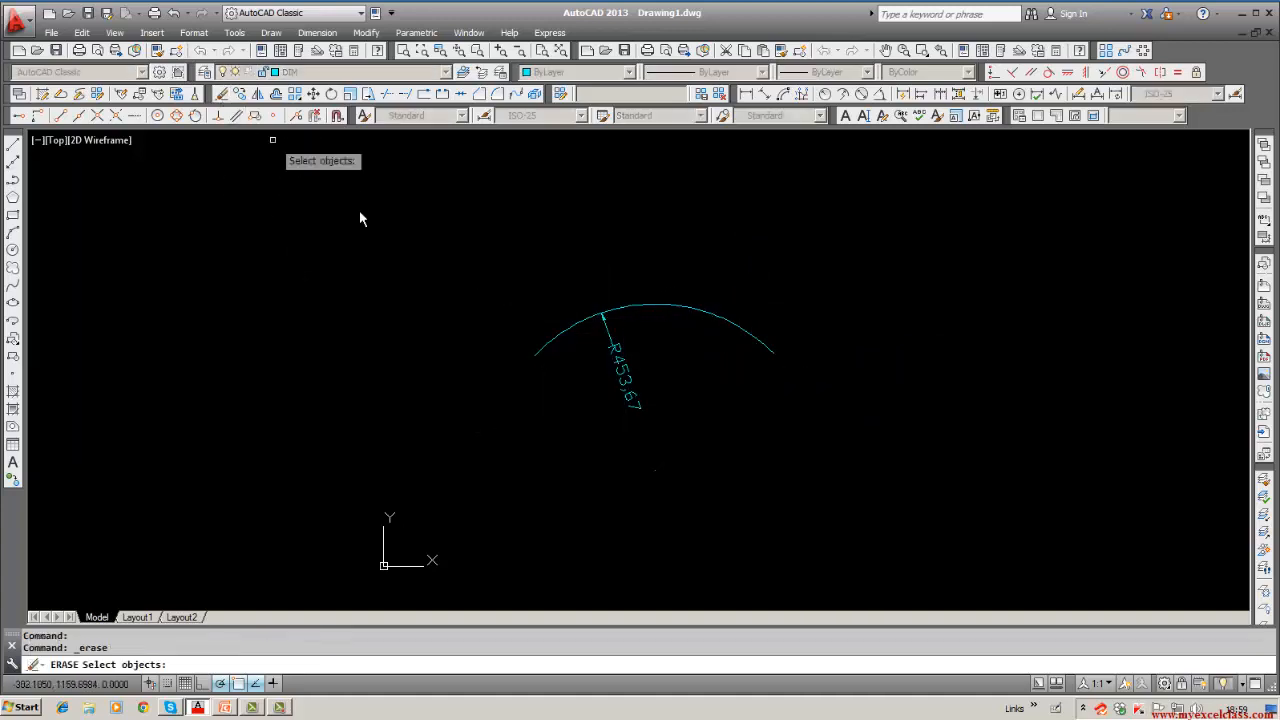
{"action": "key", "text": "Return"}
{"action": "left_click", "coordinate": [430, 242]}
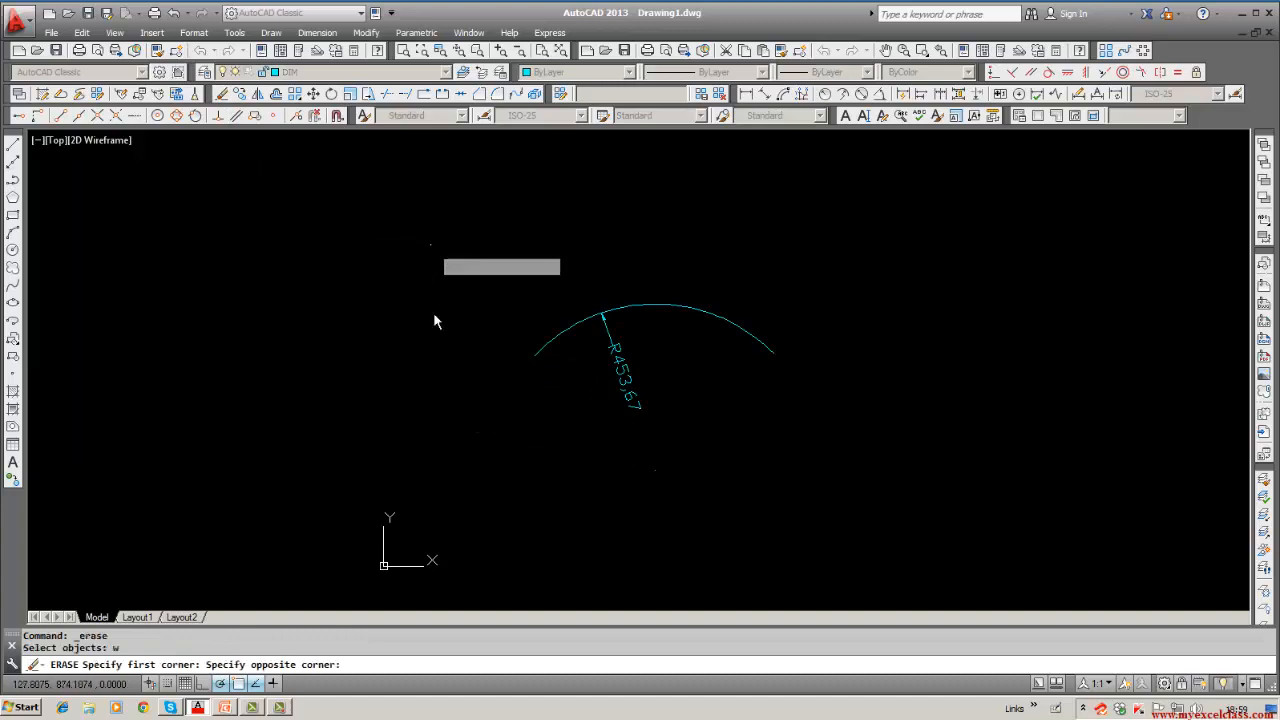
{"action": "left_click", "coordinate": [836, 488]}
{"action": "key", "text": "Return"}
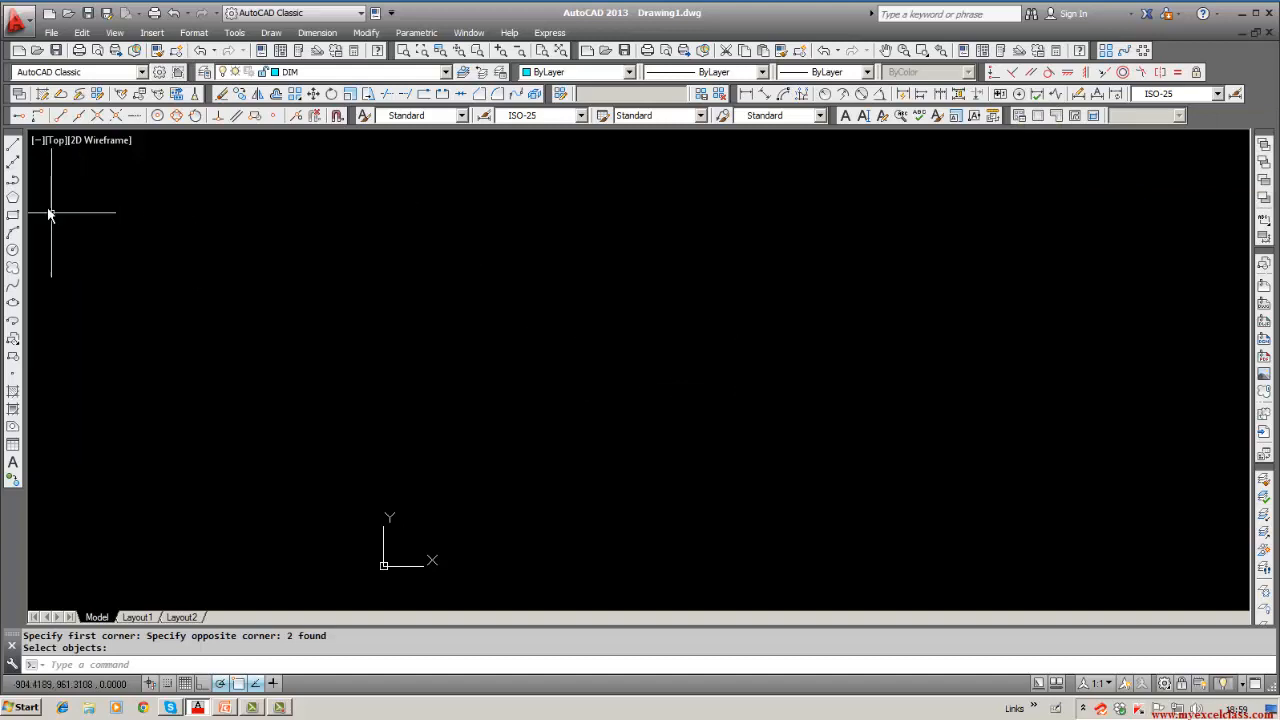
Step: Draw an L shape from a vertical line and a longer, nearly horizontal line starting at its lower end
{"action": "left_click", "coordinate": [13, 150]}
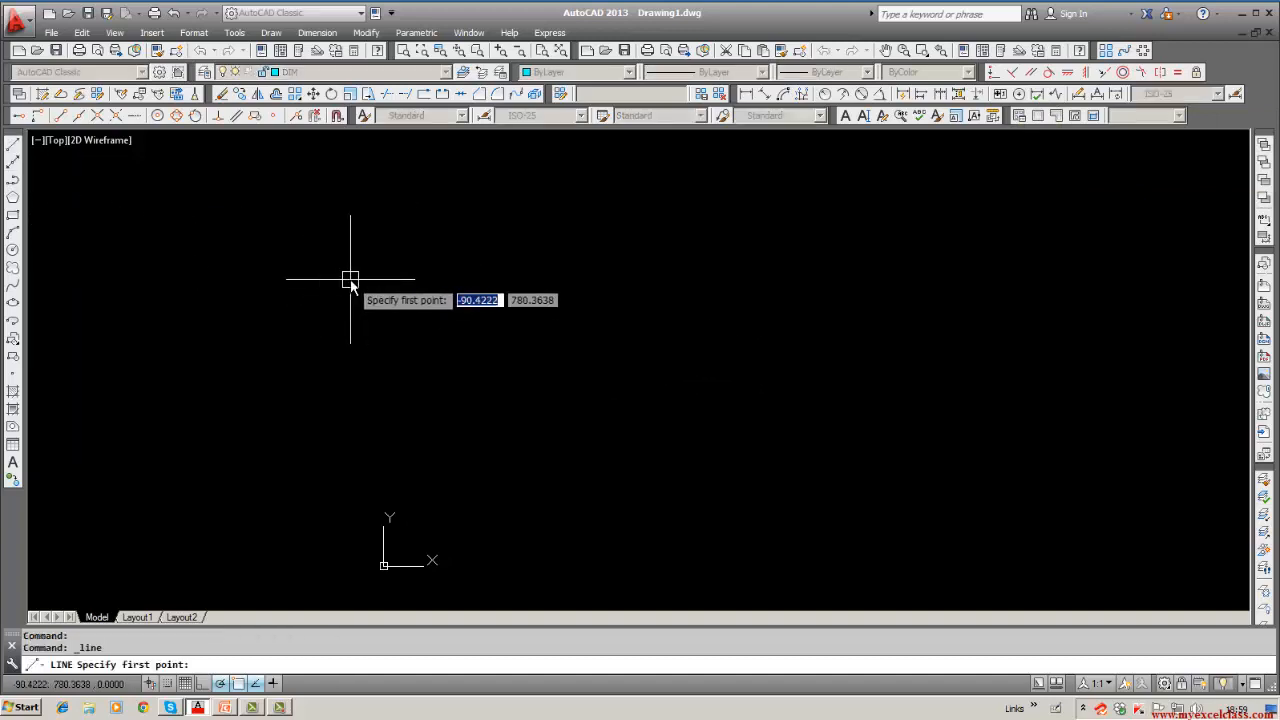
{"action": "left_click", "coordinate": [349, 278]}
{"action": "left_click", "coordinate": [349, 481]}
{"action": "left_click", "coordinate": [868, 492]}
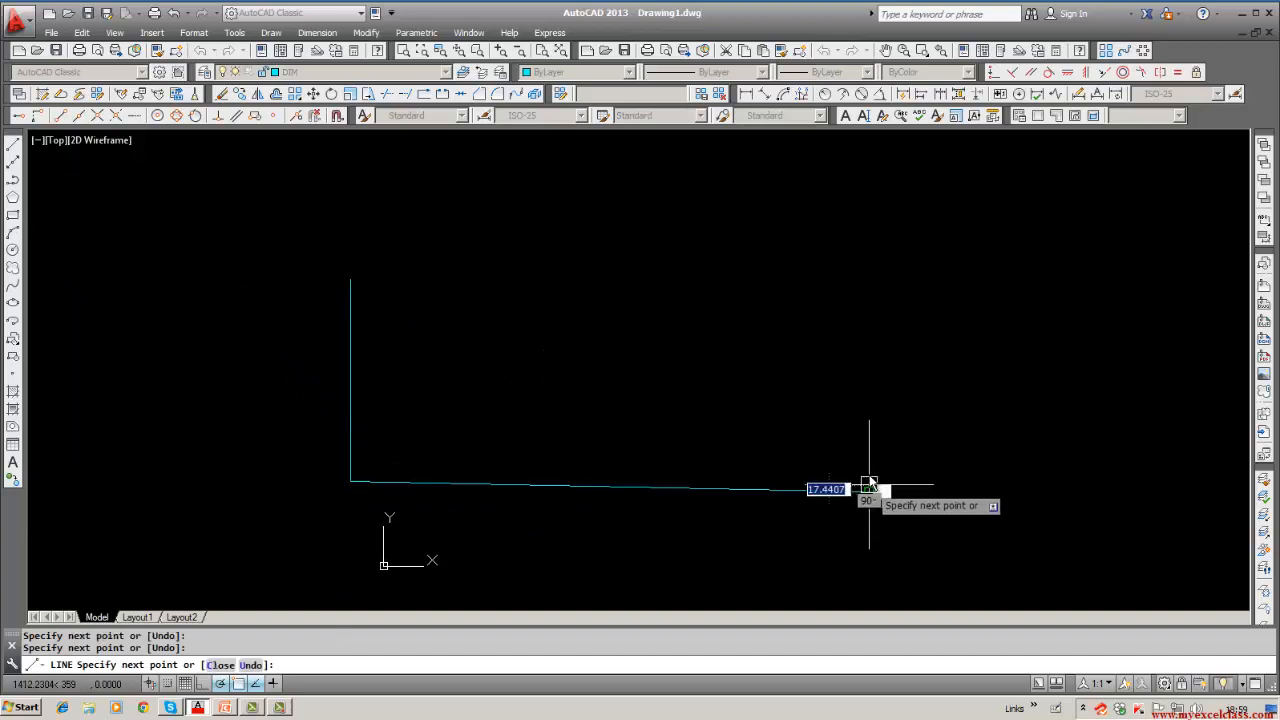
{"action": "key", "text": "Escape"}
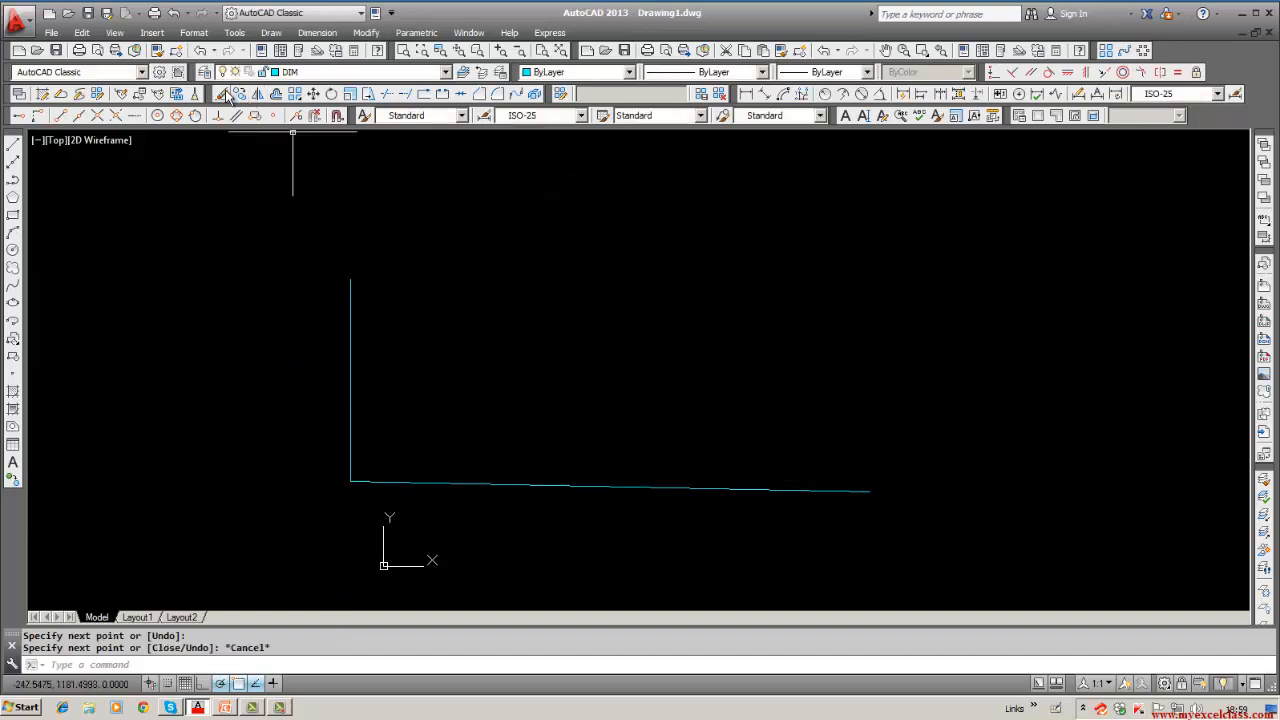
Step: Erase both lines of the L shape using a window selection
{"action": "left_click", "coordinate": [222, 93]}
{"action": "type", "text": "w"}
{"action": "key", "text": "Return"}
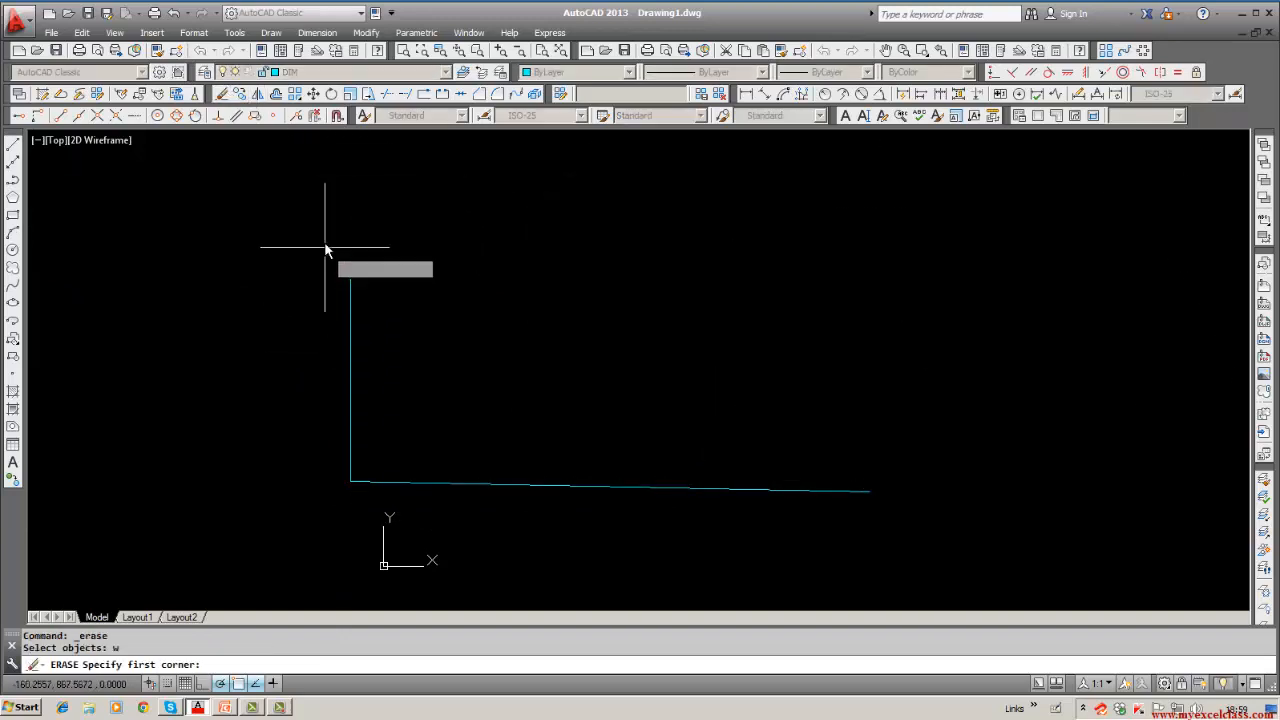
{"action": "left_click", "coordinate": [326, 239]}
{"action": "left_click", "coordinate": [988, 530]}
{"action": "key", "text": "Return"}
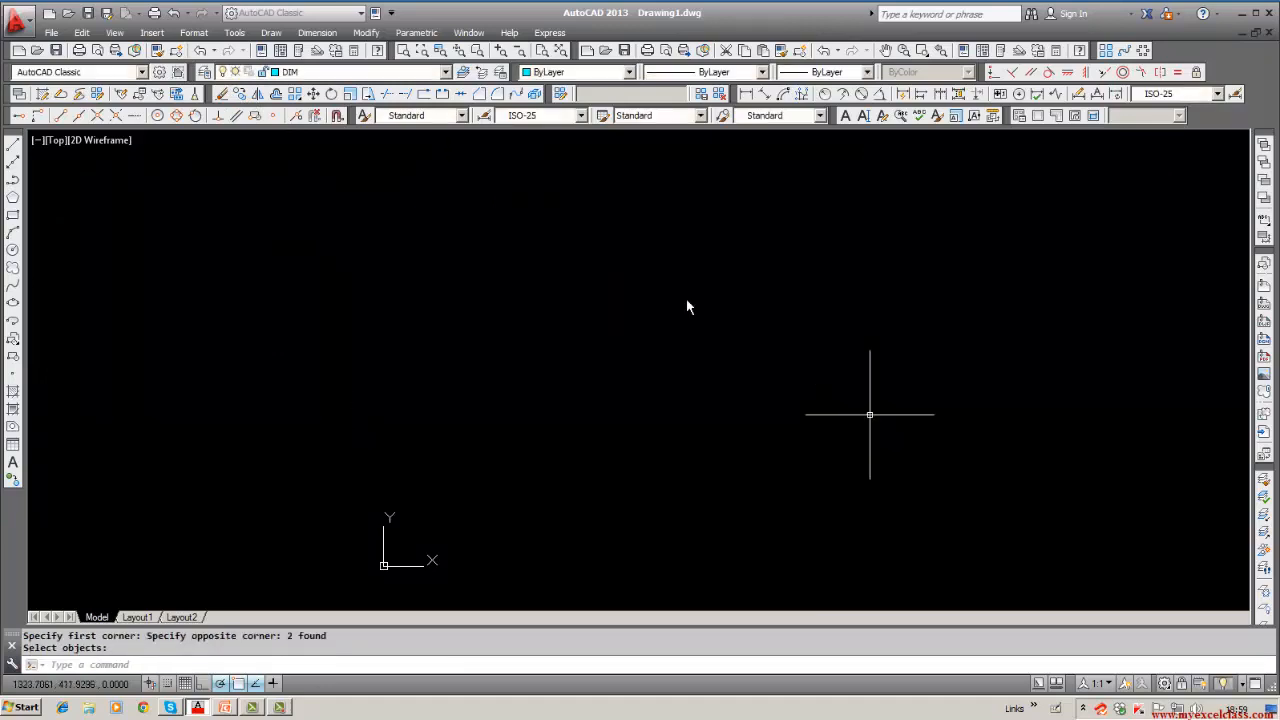
Step: Make layer 0 current and turn on Ortho mode
{"action": "left_click", "coordinate": [445, 74]}
{"action": "left_click", "coordinate": [405, 84]}
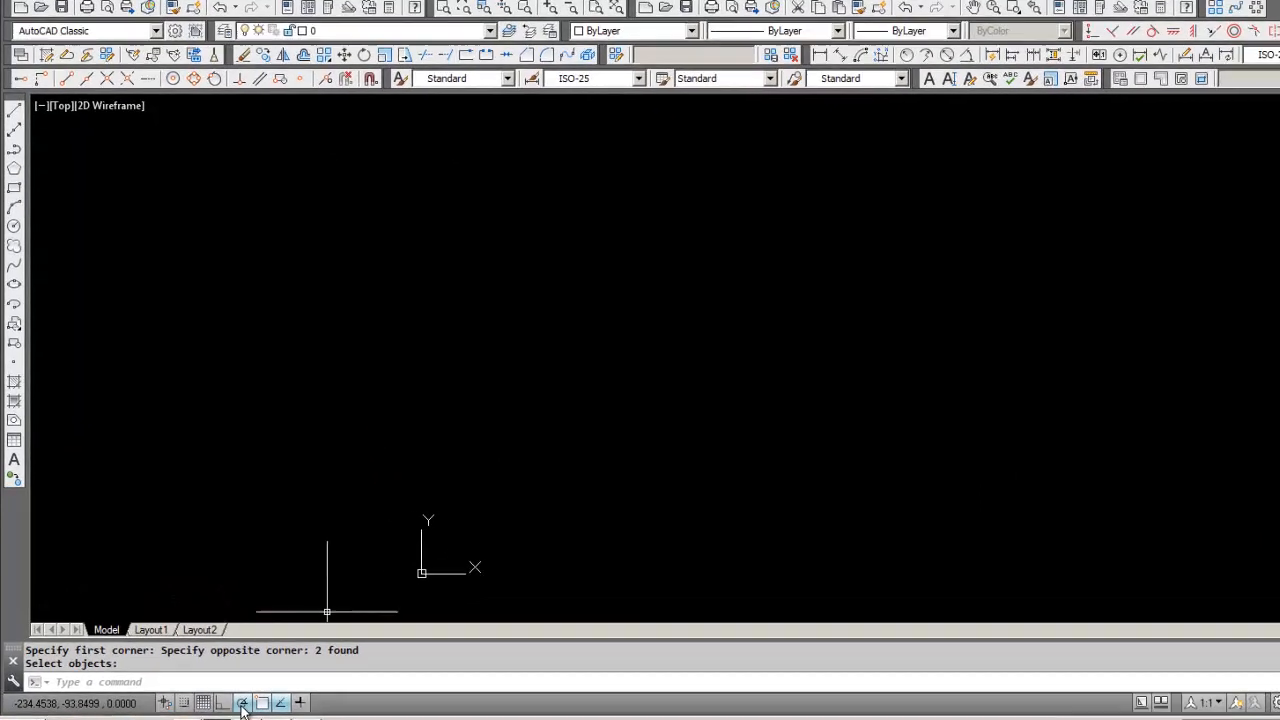
{"action": "left_click", "coordinate": [203, 683]}
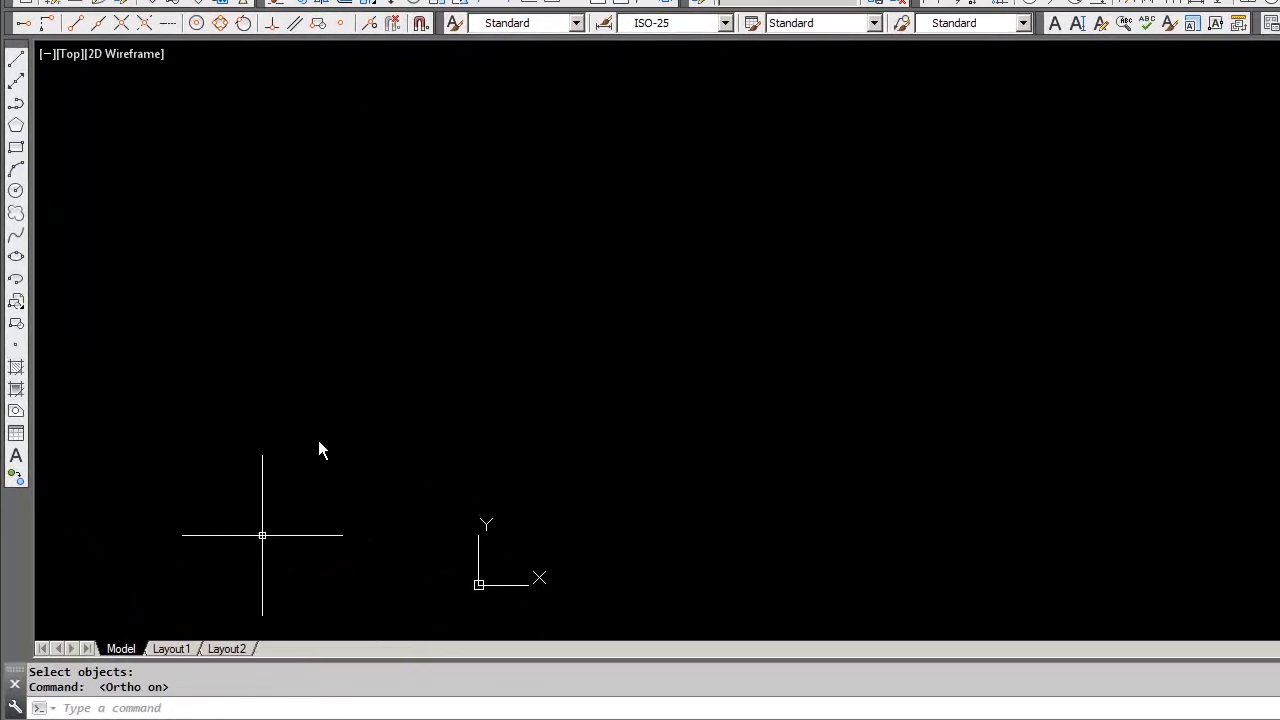
Step: Draw an open stepped profile with a baseline about 1277 units long, three steps rising from its right end, and a long top edge running left
{"action": "left_click", "coordinate": [16, 64]}
{"action": "left_click", "coordinate": [401, 372]}
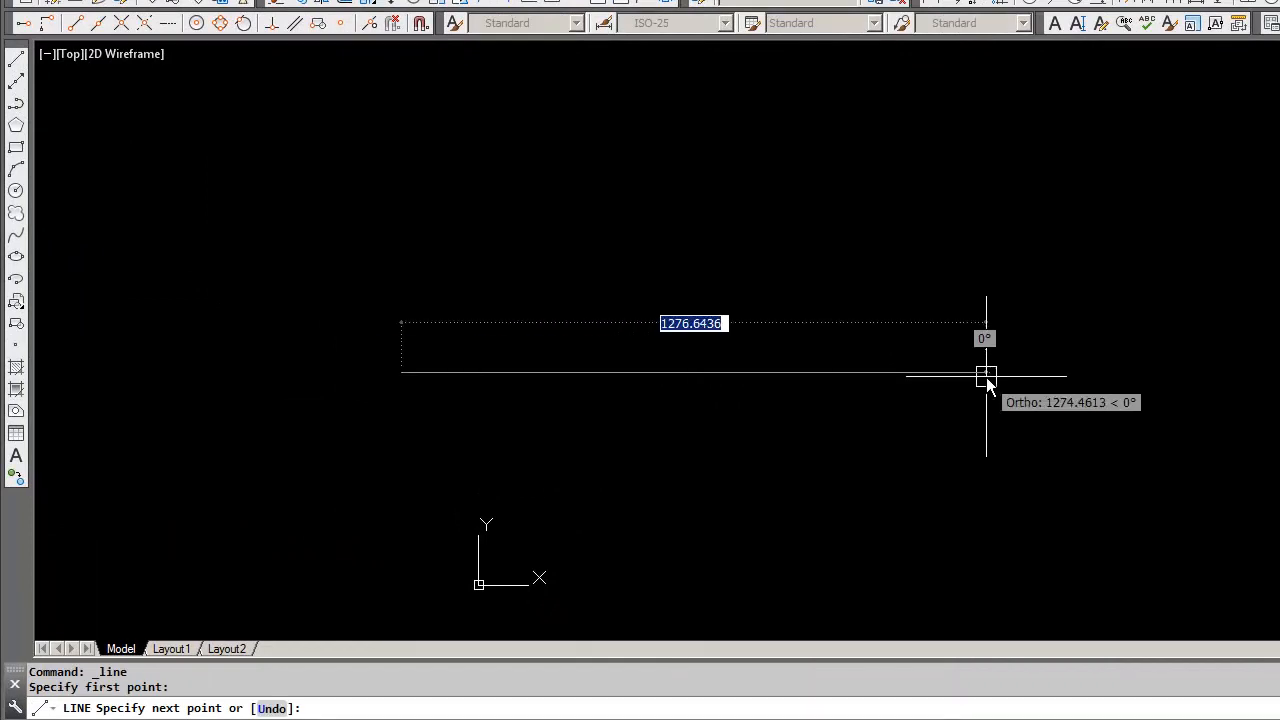
{"action": "left_click", "coordinate": [986, 297]}
{"action": "left_click", "coordinate": [924, 297]}
{"action": "left_click", "coordinate": [922, 244]}
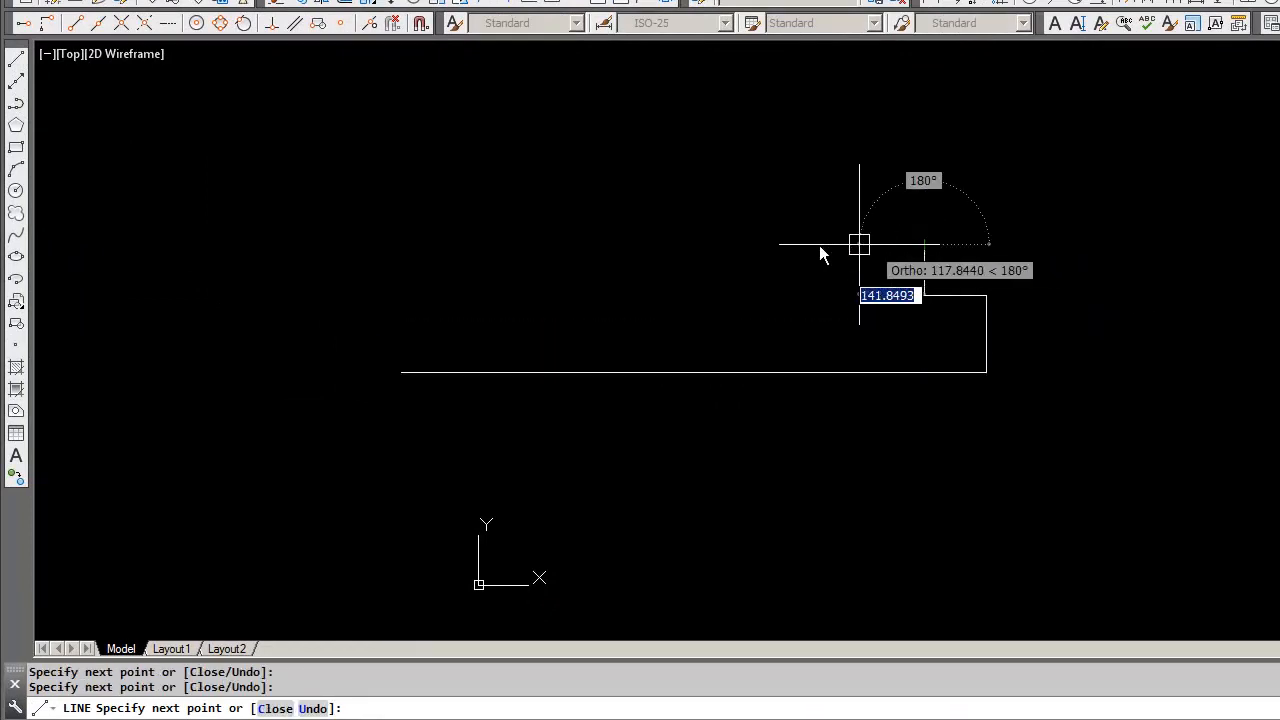
{"action": "left_click", "coordinate": [793, 244]}
{"action": "left_click", "coordinate": [793, 150]}
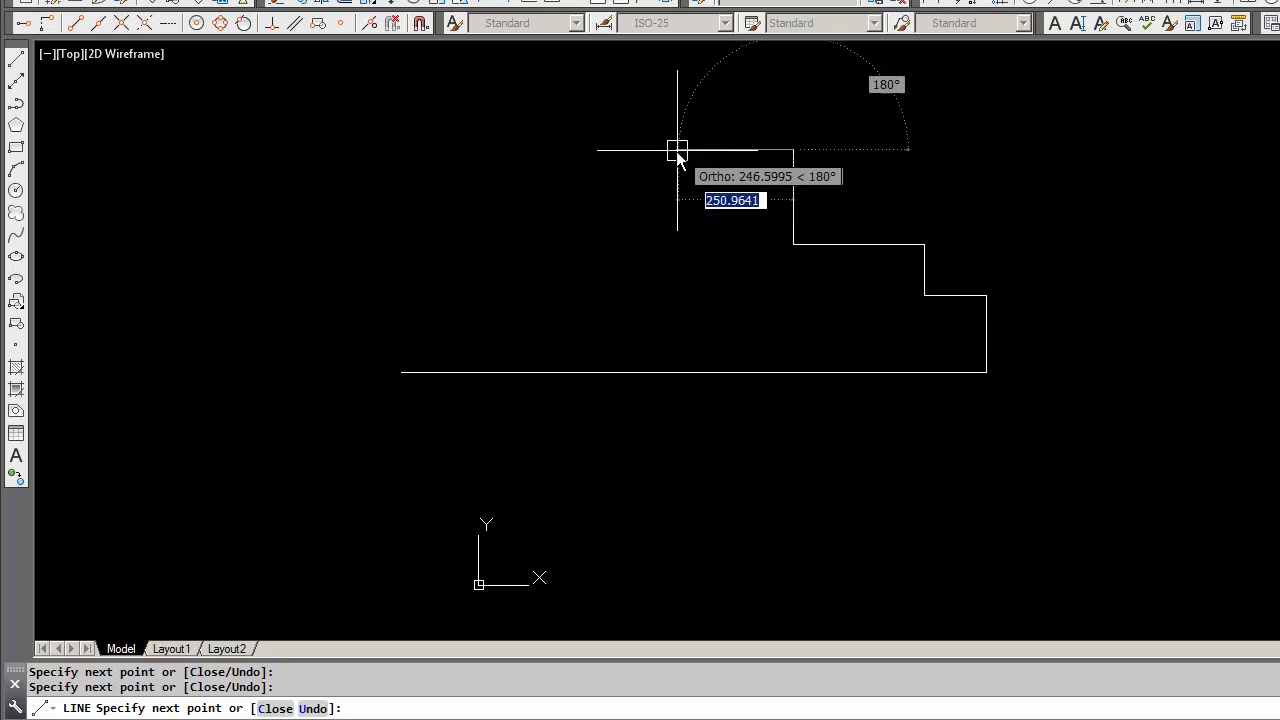
{"action": "left_click", "coordinate": [677, 150]}
{"action": "left_click", "coordinate": [677, 96]}
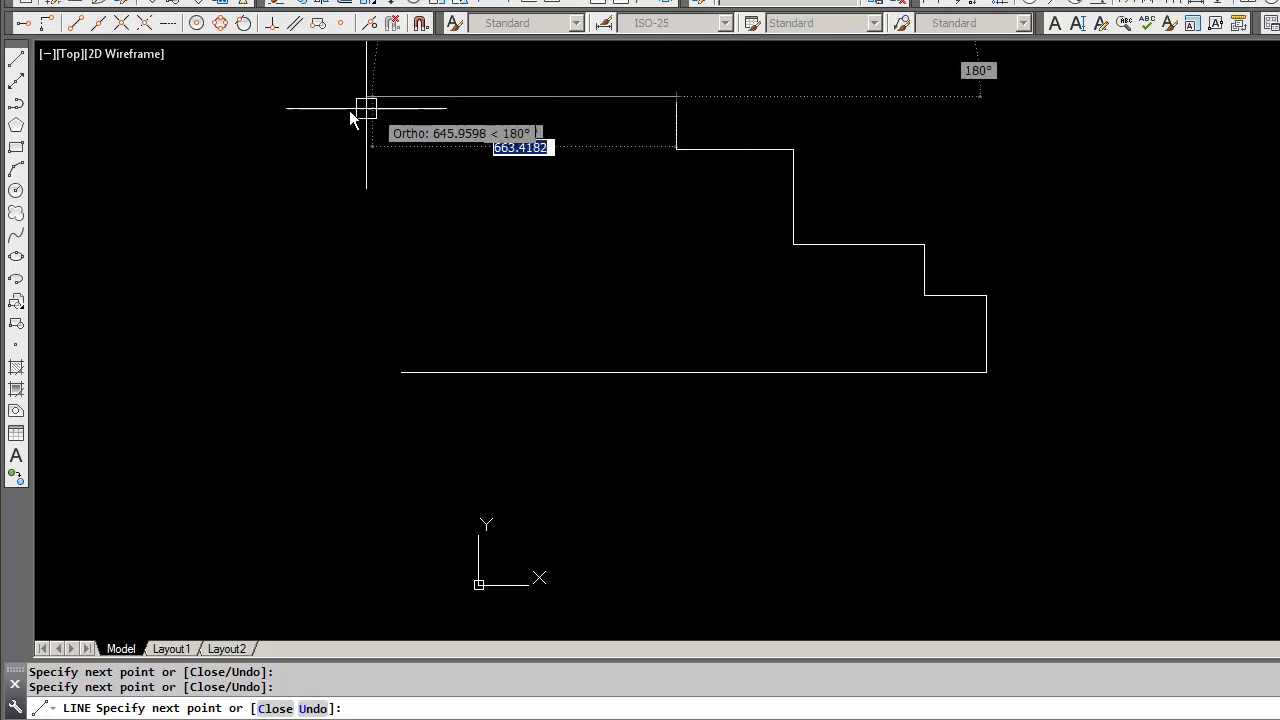
{"action": "left_click", "coordinate": [235, 116]}
{"action": "key", "text": "Escape"}
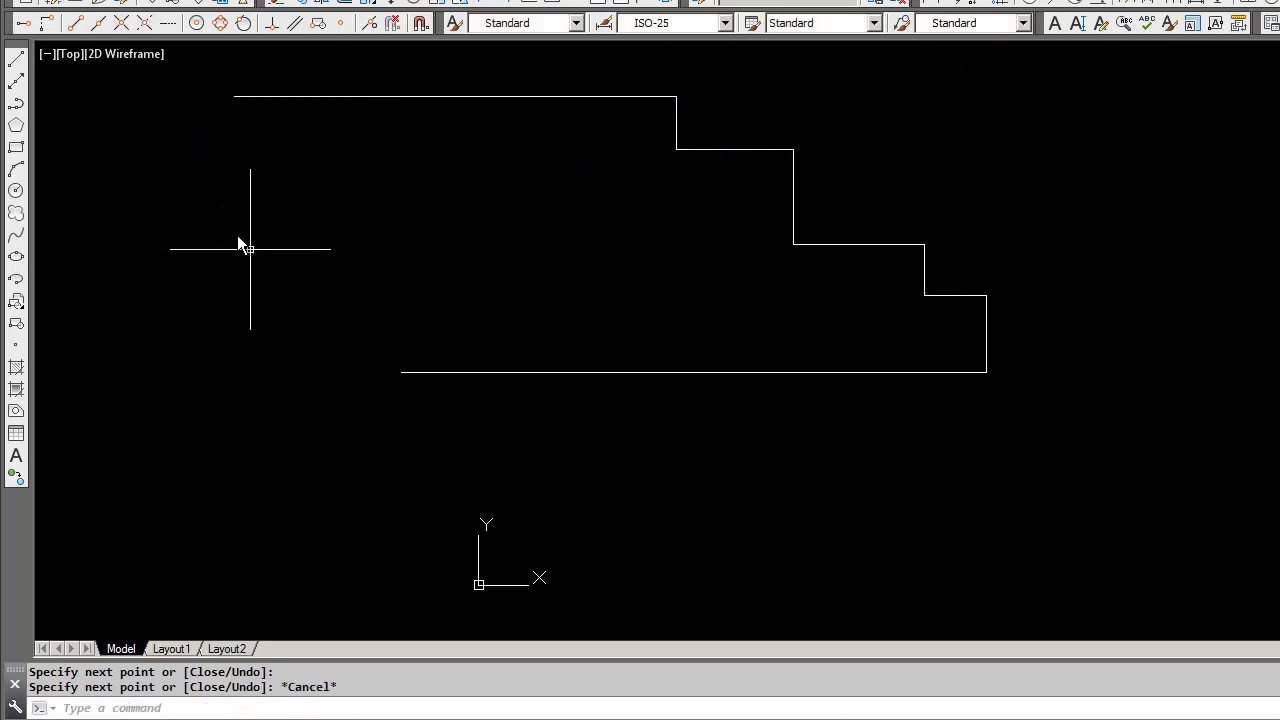
Step: Draw a vertical line from the baseline's left end up to the top edge of the stepped profile
{"action": "left_click", "coordinate": [15, 60]}
{"action": "left_click", "coordinate": [401, 372]}
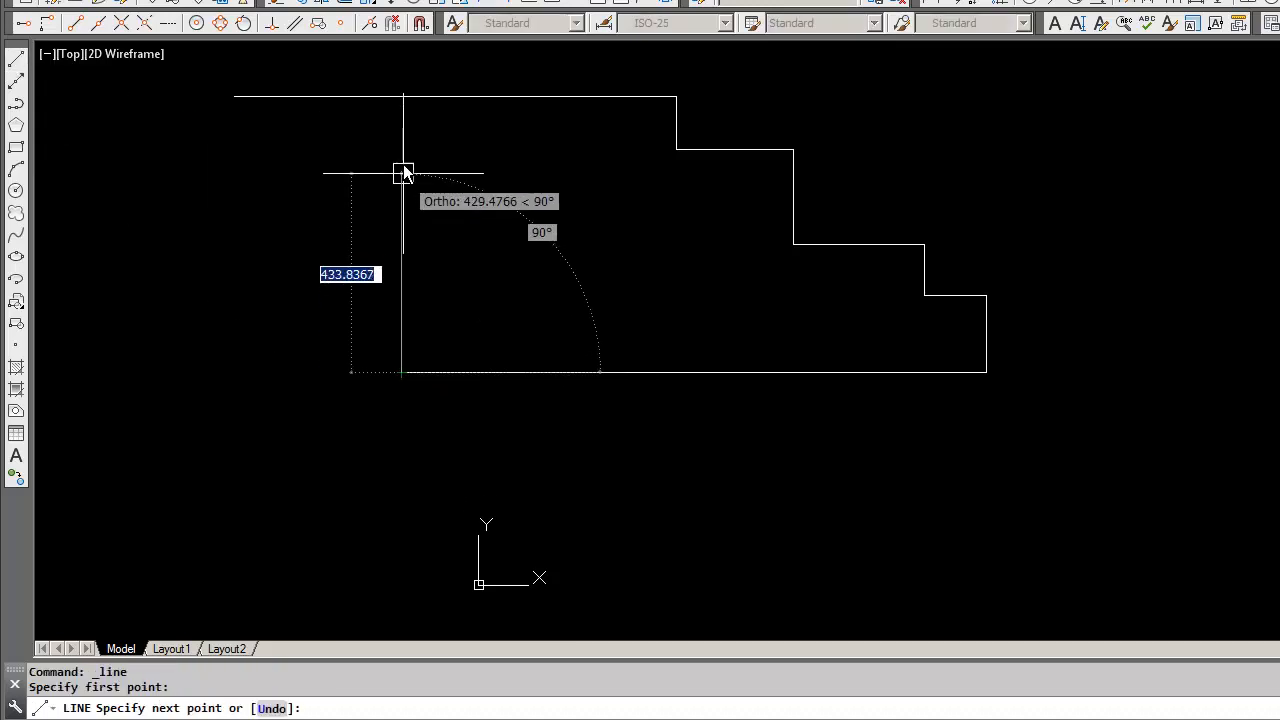
{"action": "left_click", "coordinate": [403, 99]}
{"action": "key", "text": "Return"}
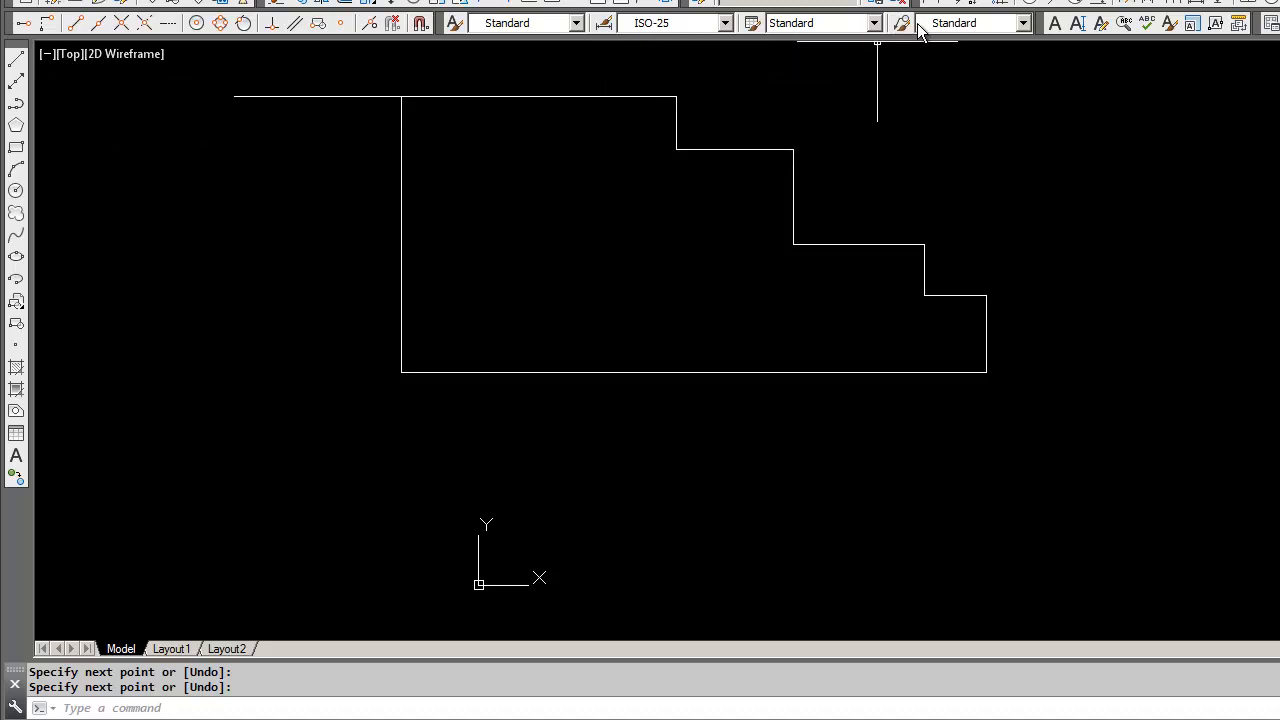
Step: Trim the part of the top edge that overhangs to the left, using the left vertical line as the cutting edge
{"action": "left_click", "coordinate": [387, 93]}
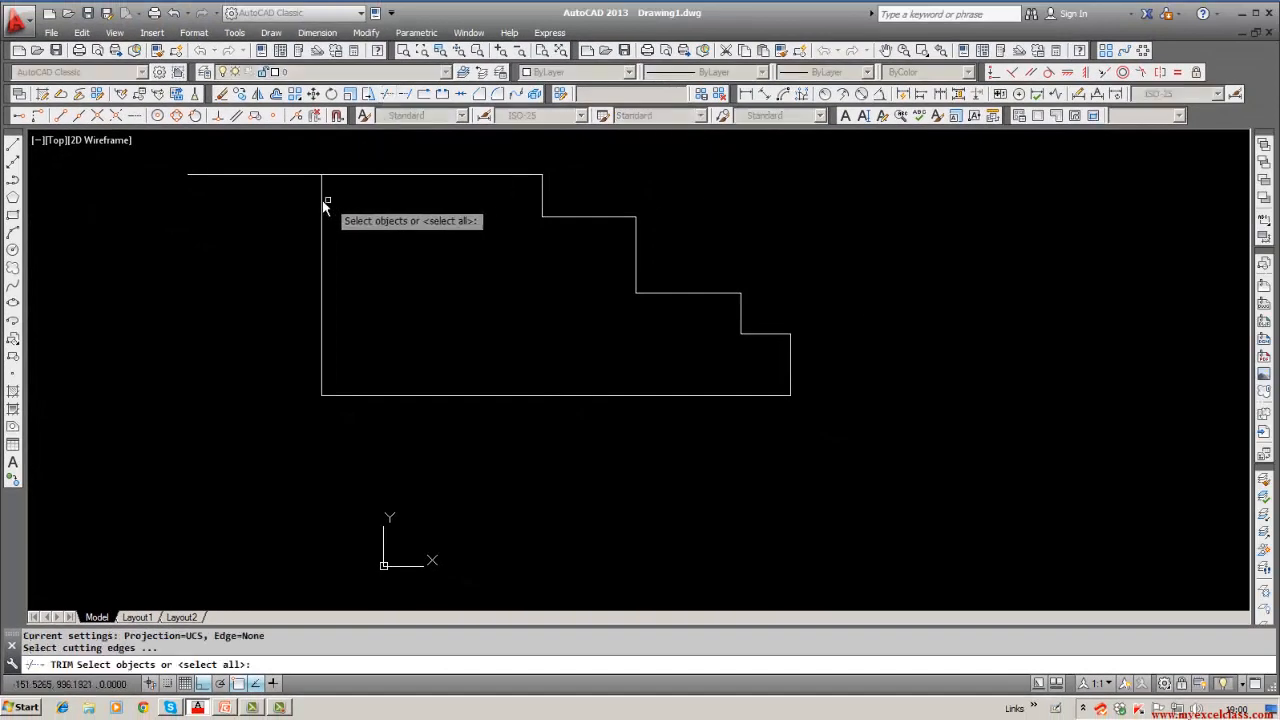
{"action": "left_click", "coordinate": [322, 201]}
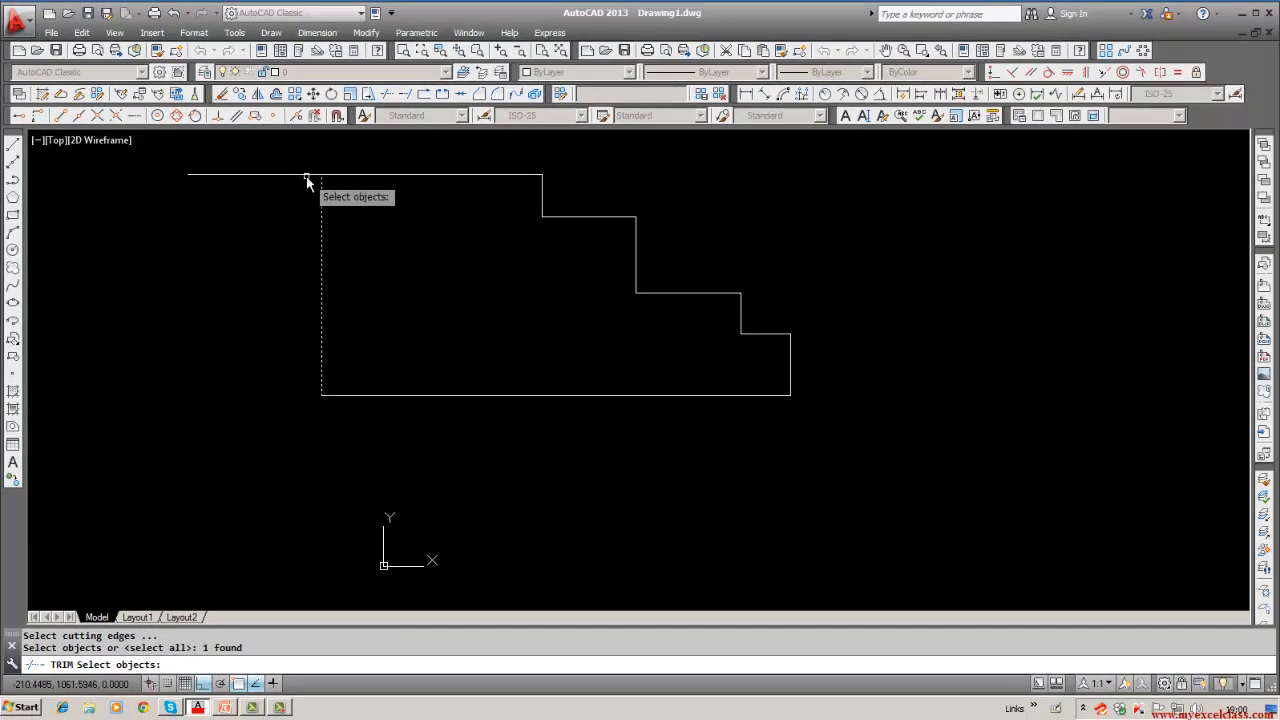
{"action": "key", "text": "Return"}
{"action": "left_click", "coordinate": [306, 176]}
{"action": "key", "text": "Return"}
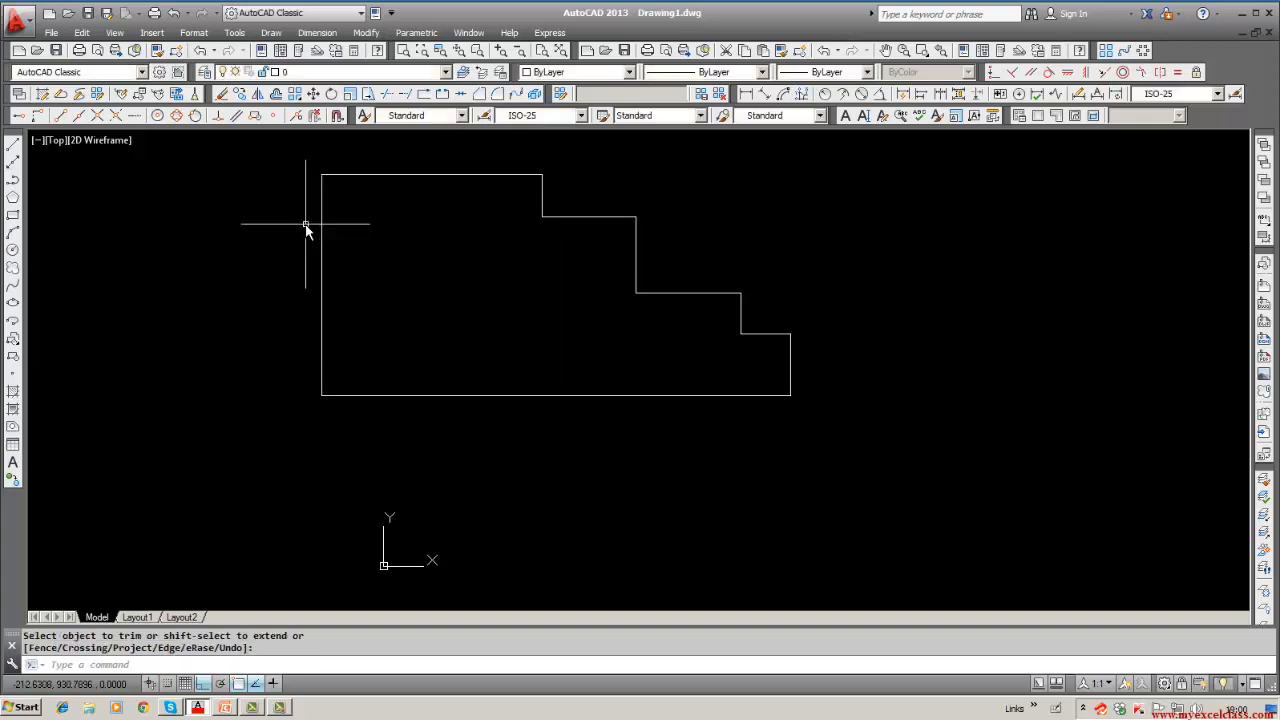
{"action": "middle_click_drag", "start_coordinate": [306, 229], "coordinate": [306, 322]}
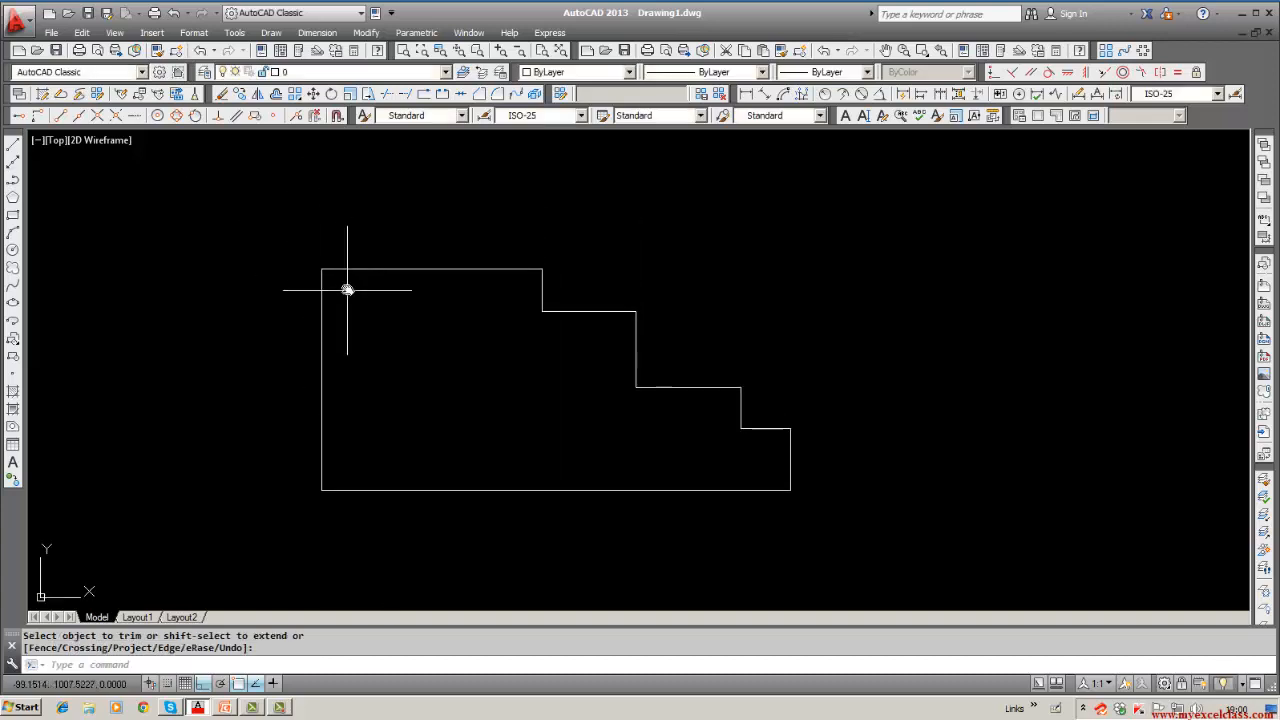
Step: Add a linear dimension for the length of the profile's top edge, placed above it
{"action": "left_click", "coordinate": [745, 94]}
{"action": "key", "text": "Escape"}
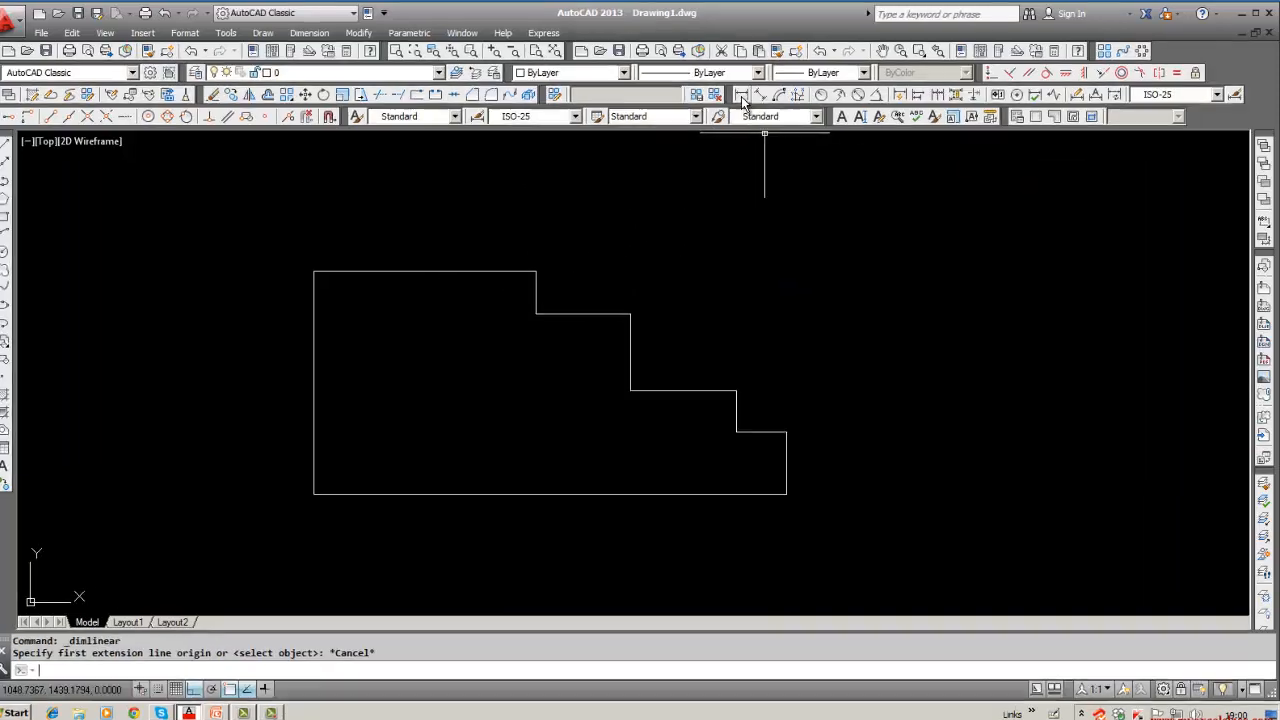
{"action": "left_click", "coordinate": [741, 94]}
{"action": "left_click", "coordinate": [315, 271]}
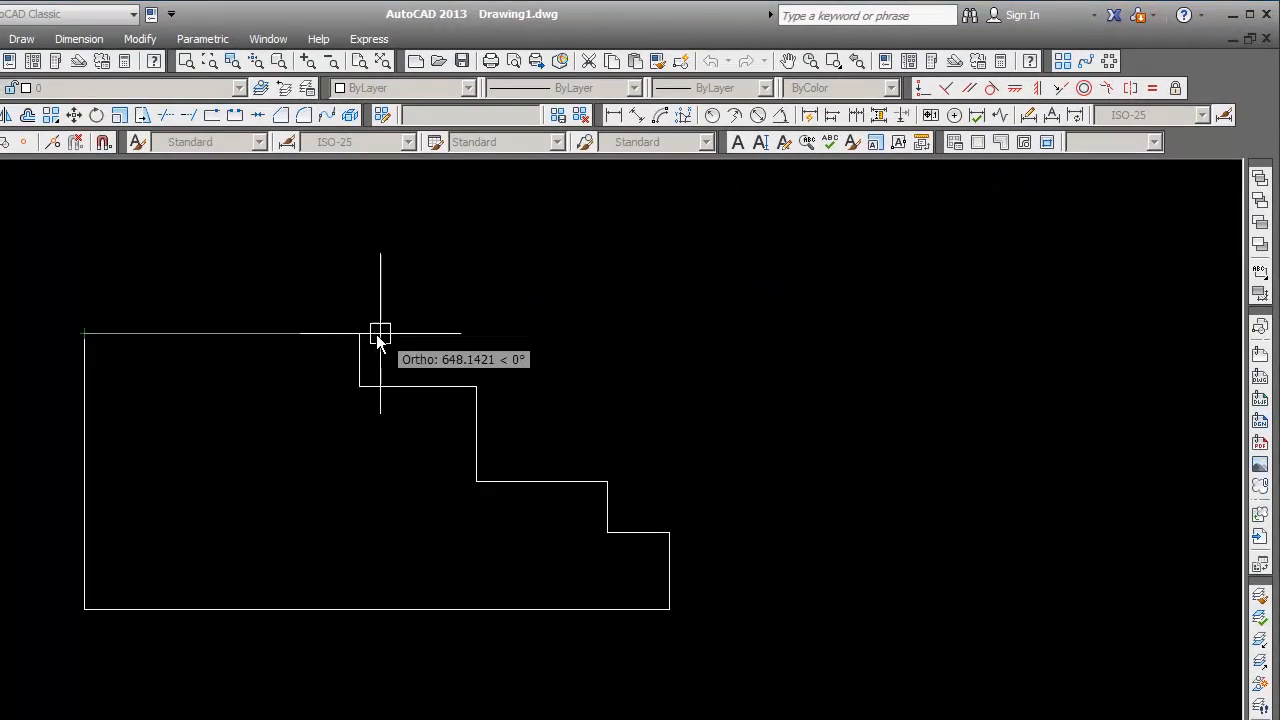
{"action": "left_click", "coordinate": [359, 333]}
{"action": "left_click", "coordinate": [354, 251]}
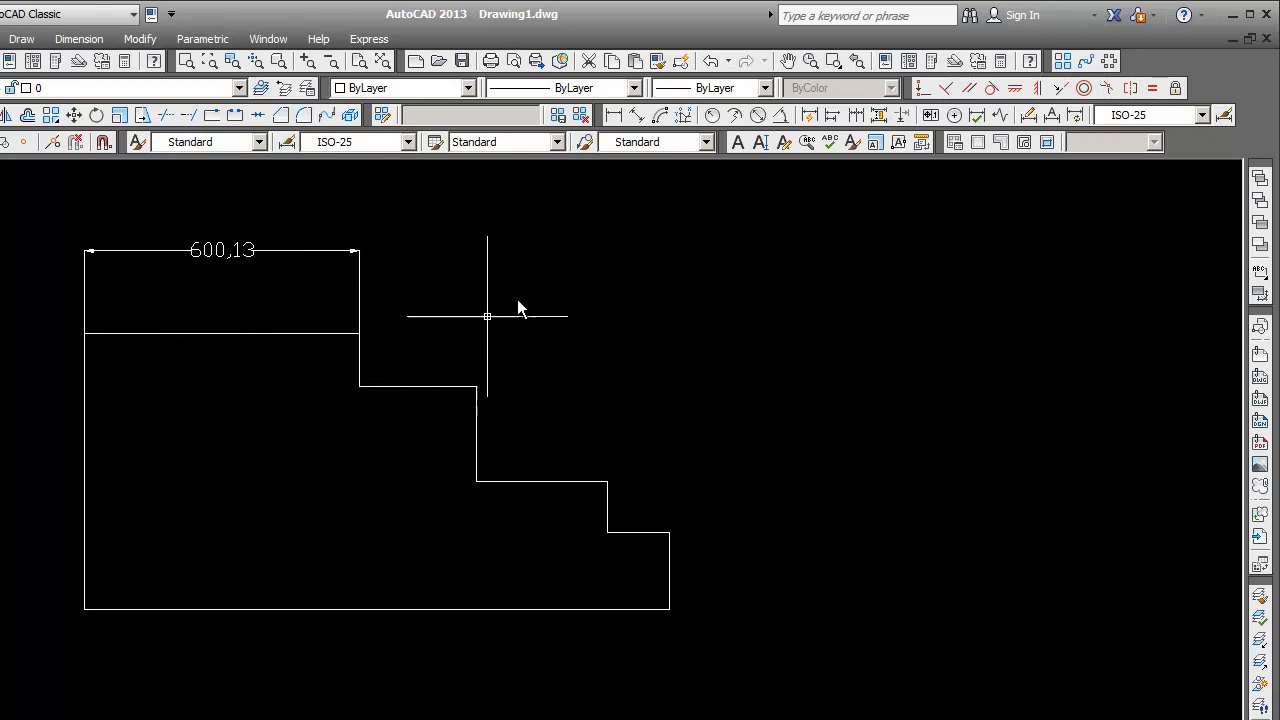
Step: Add a linear dimension for the horizontal width of the first step below the top edge, level with the top edge's dimension
{"action": "left_click", "coordinate": [615, 116]}
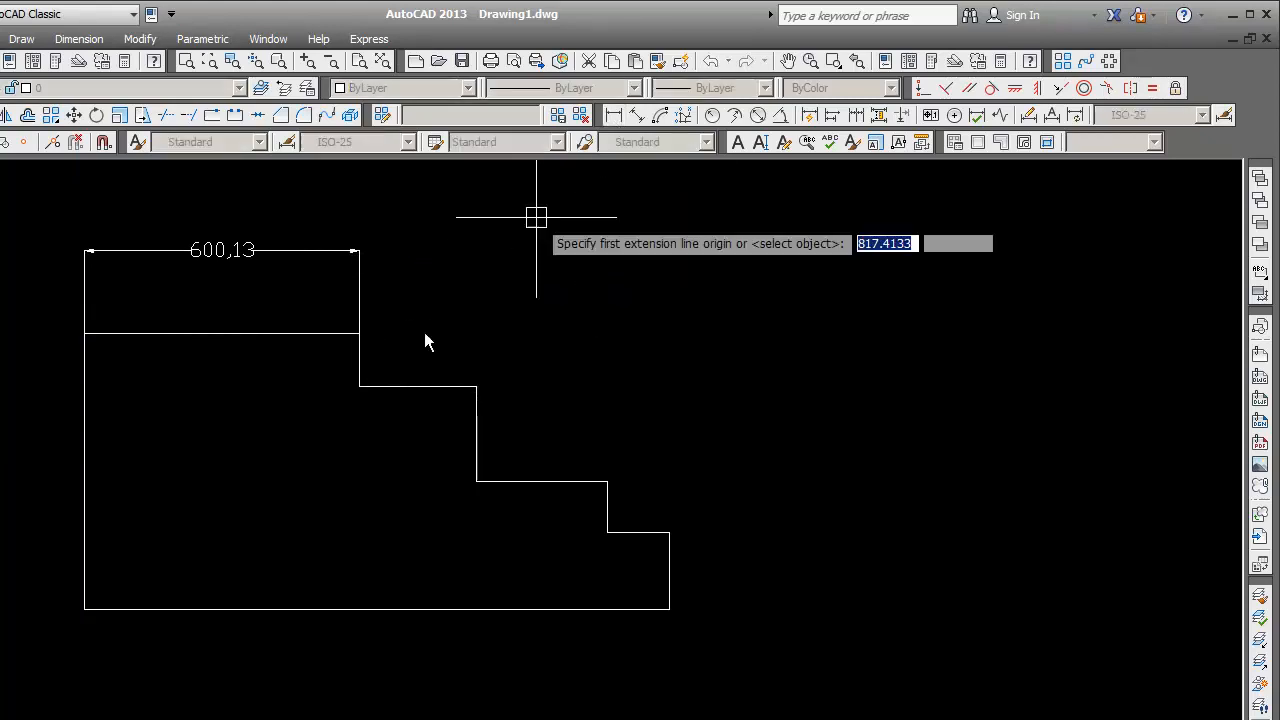
{"action": "left_click", "coordinate": [359, 333]}
{"action": "left_click", "coordinate": [476, 386]}
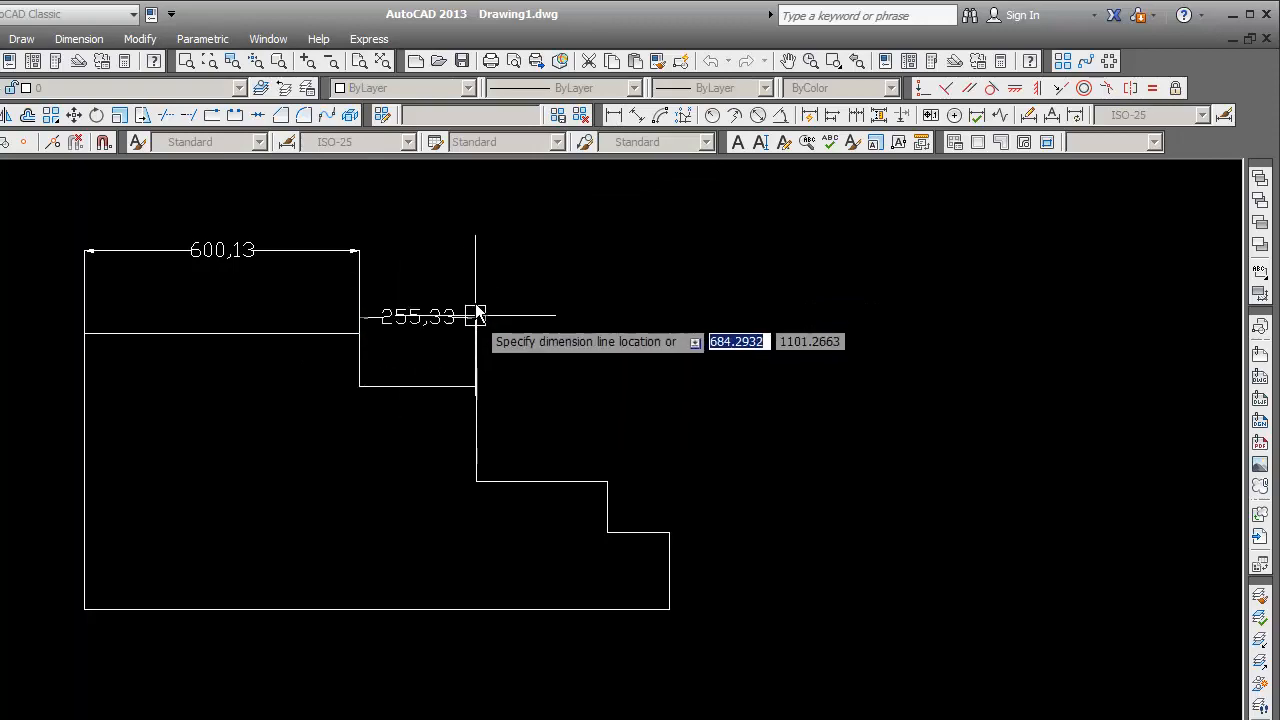
{"action": "left_click", "coordinate": [477, 251]}
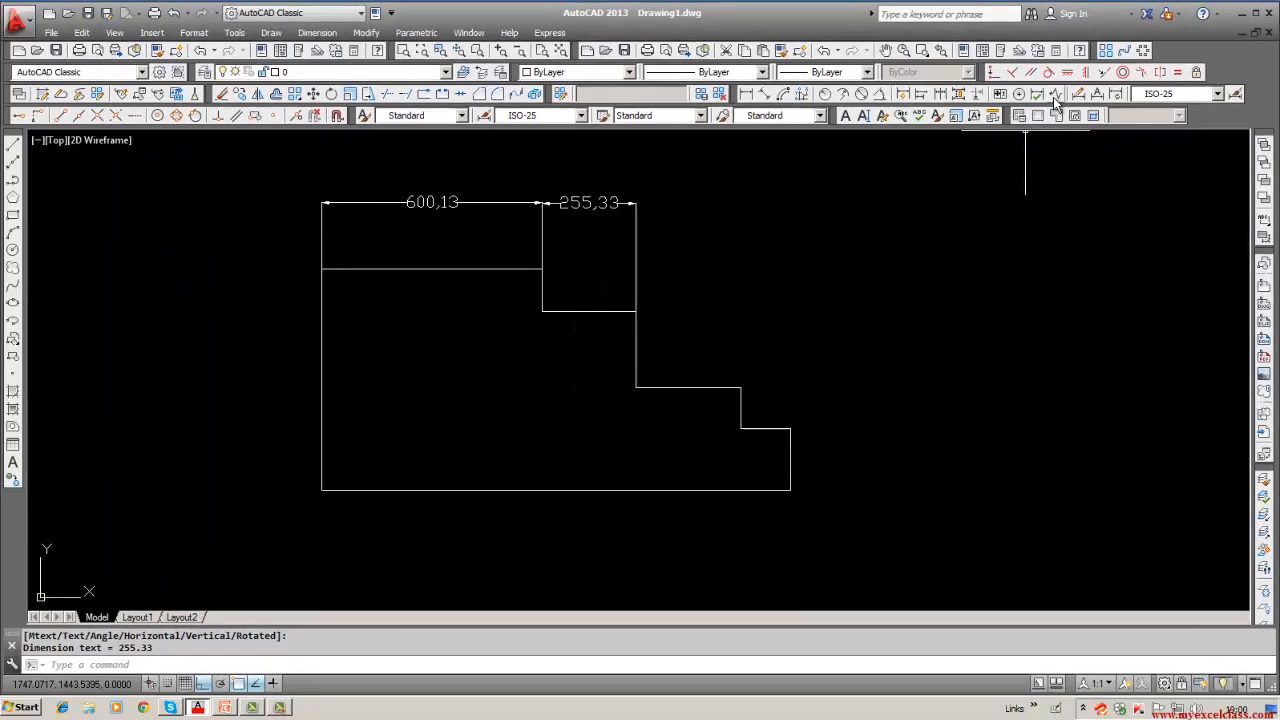
{"action": "left_click", "coordinate": [1000, 115]}
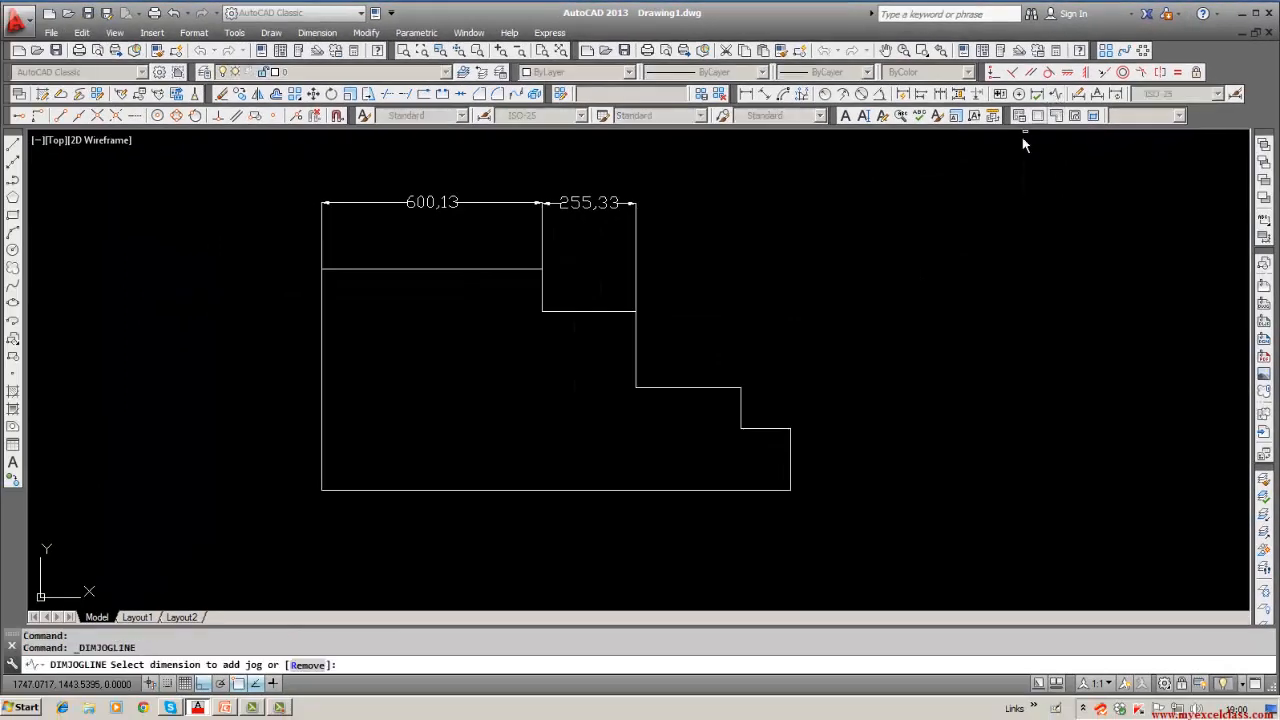
{"action": "left_click", "coordinate": [431, 270]}
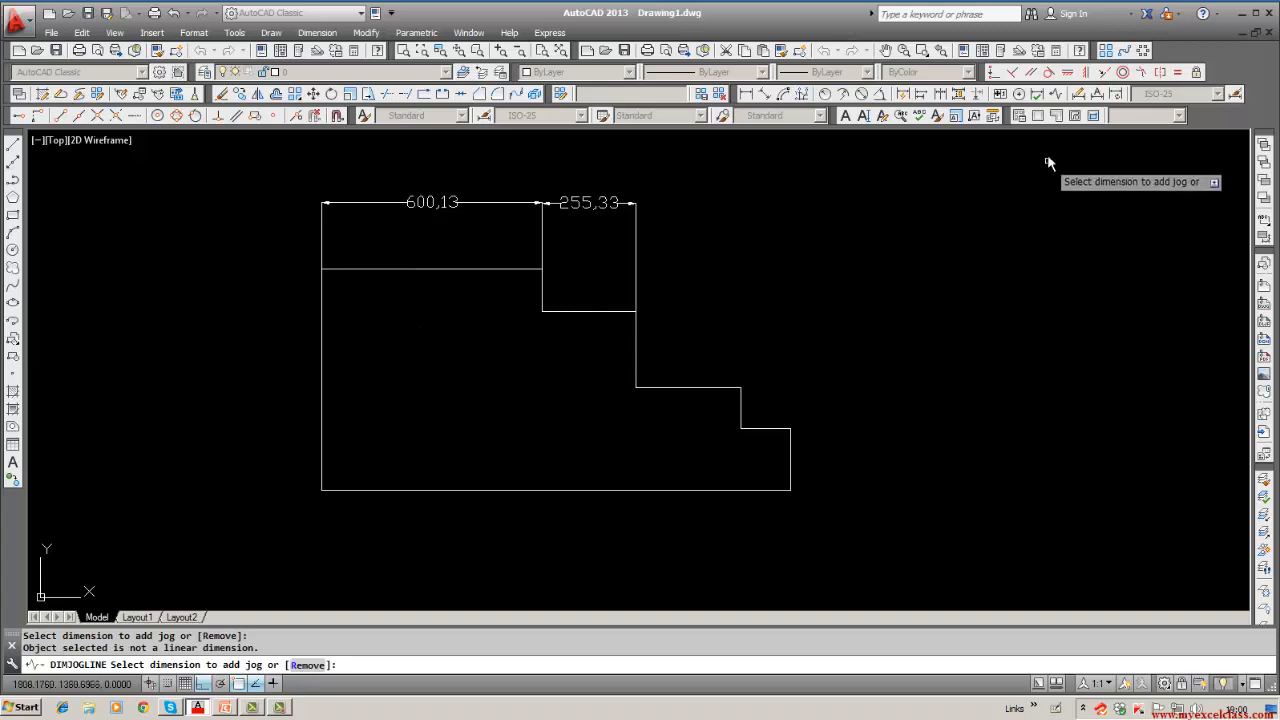
{"action": "key", "text": "Escape"}
{"action": "left_click", "coordinate": [1055, 93]}
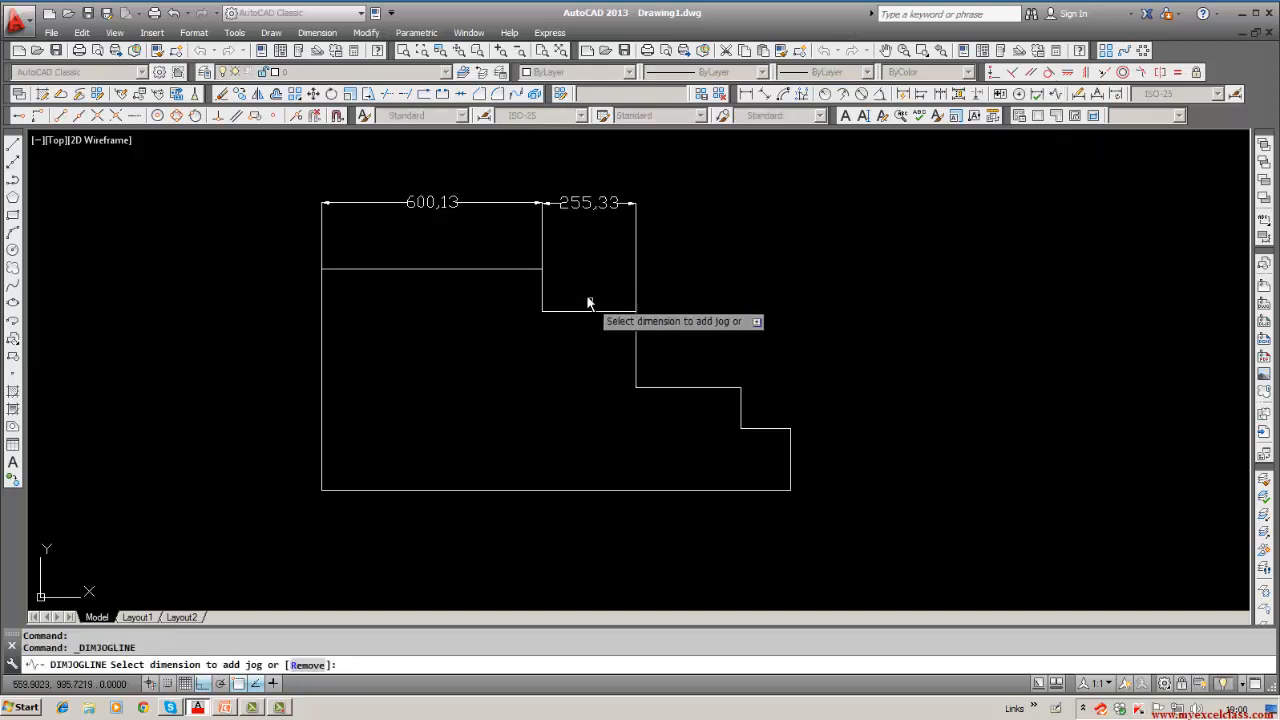
{"action": "left_click", "coordinate": [522, 270]}
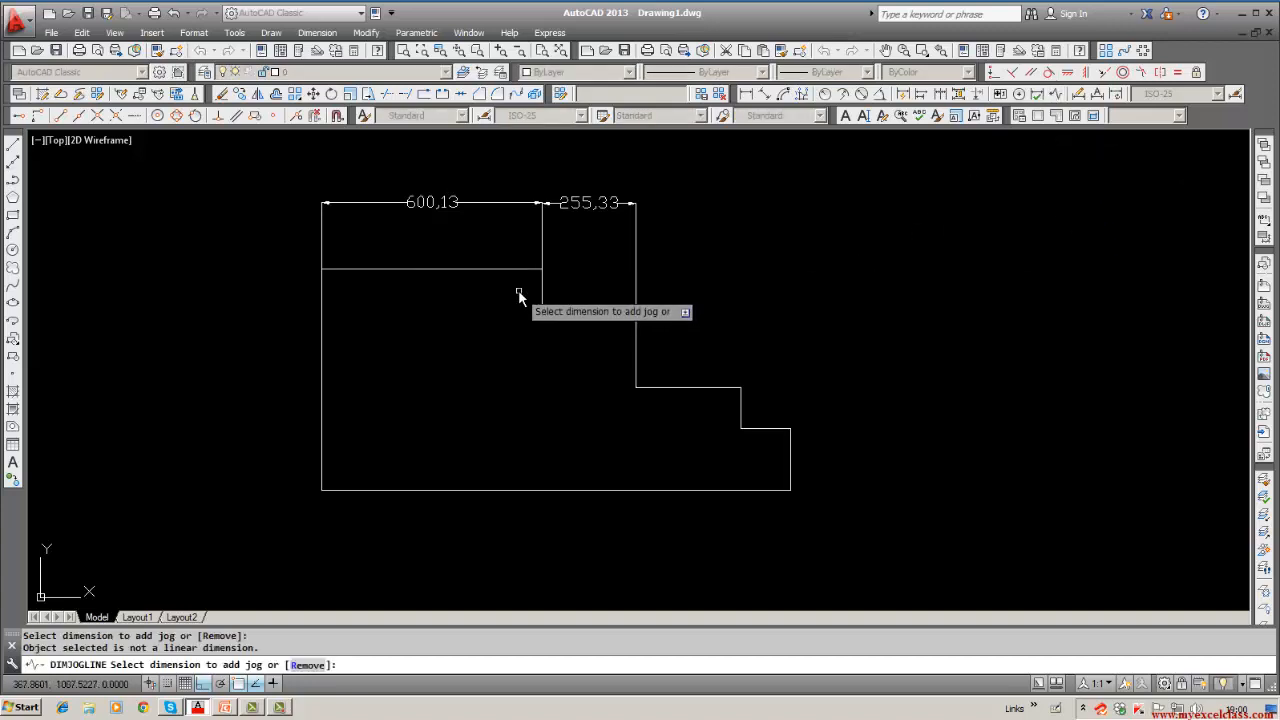
{"action": "left_click", "coordinate": [520, 289]}
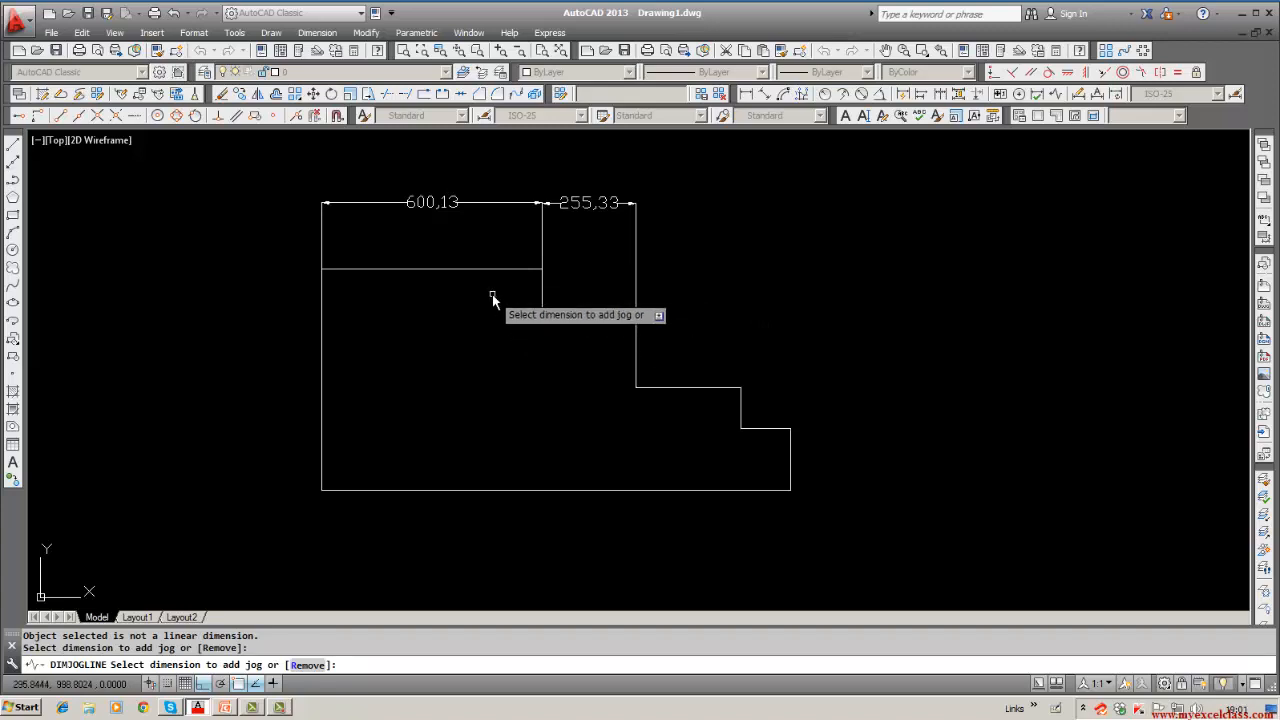
{"action": "key", "text": "Escape"}
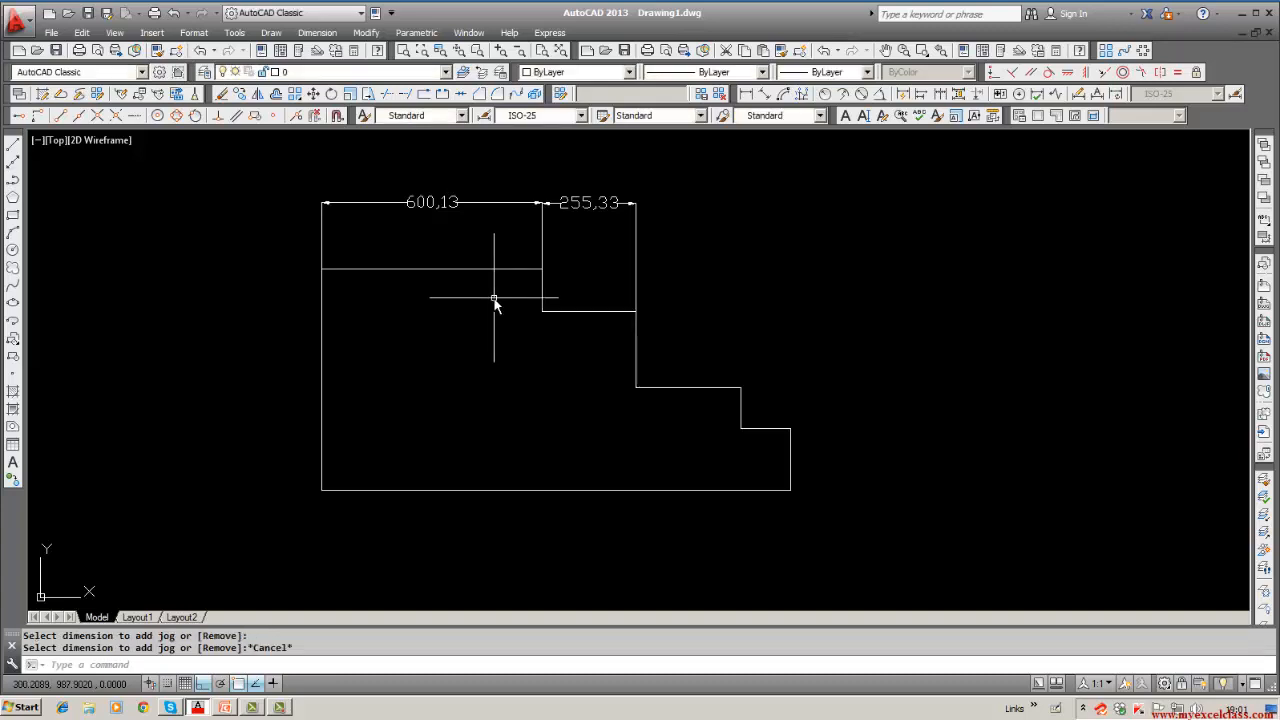
{"action": "type", "text": "u"}
{"action": "key", "text": "Return"}
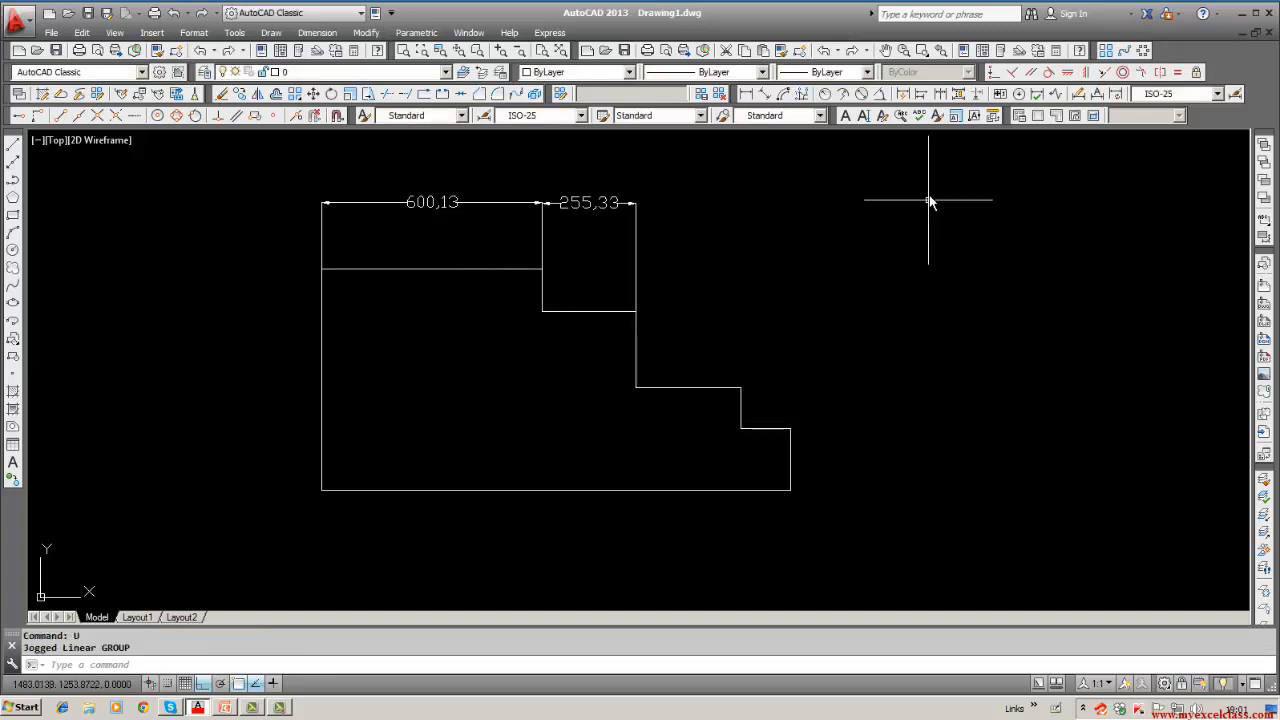
Step: Add a jog line to the top edge's linear dimension, accepting the default jog location
{"action": "left_click", "coordinate": [1055, 94]}
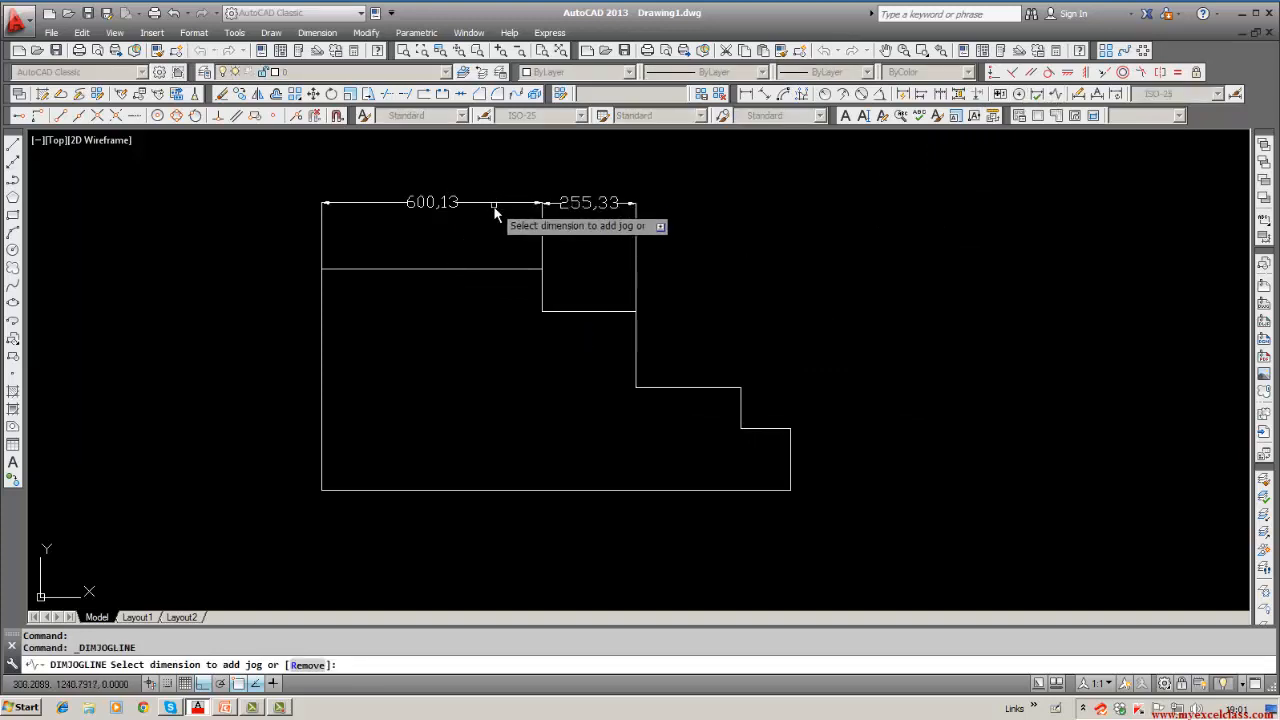
{"action": "left_click", "coordinate": [493, 205]}
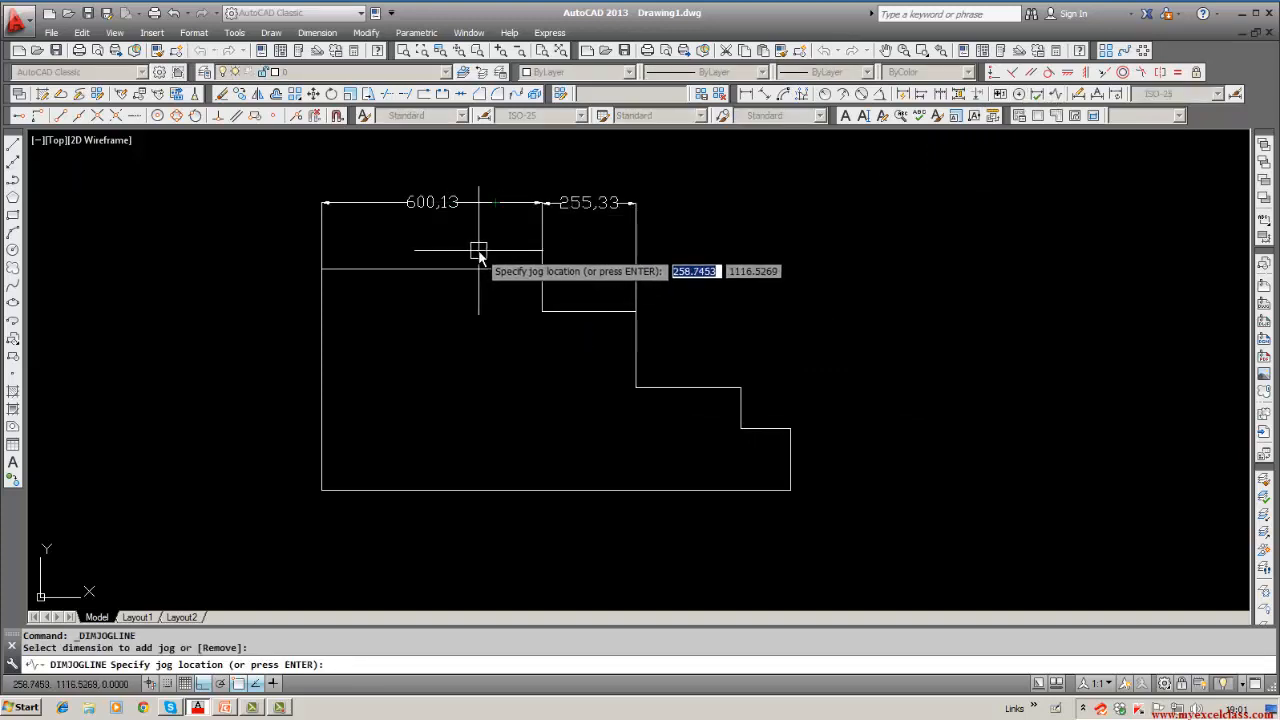
{"action": "key", "text": "Return"}
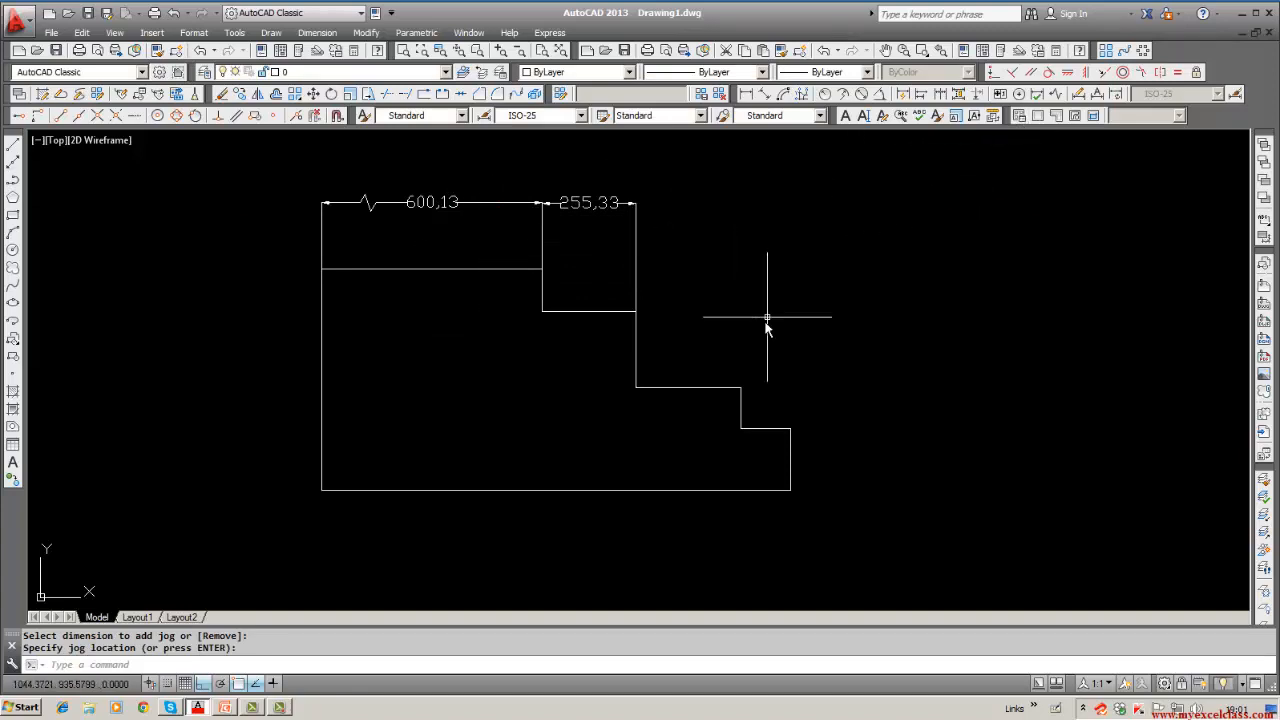
Step: Add a linear dimension for the full length of the profile's bottom edge, placed below it
{"action": "left_click", "coordinate": [745, 93]}
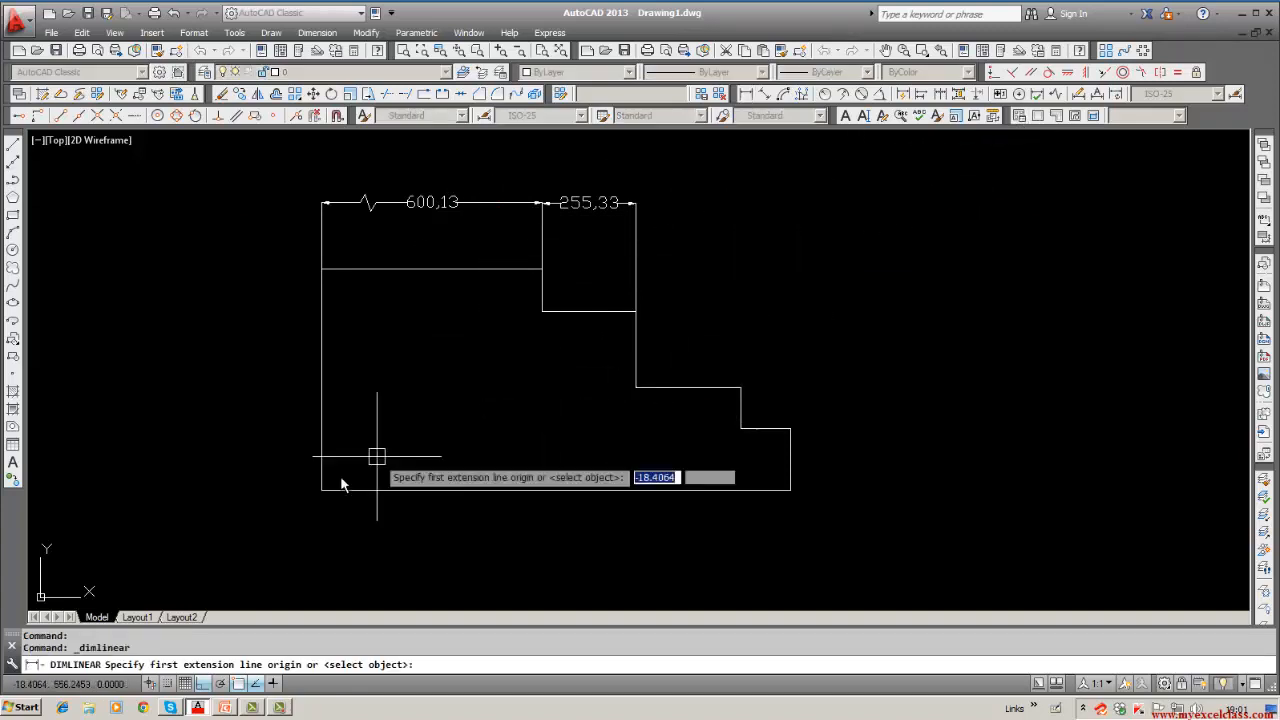
{"action": "left_click", "coordinate": [323, 490]}
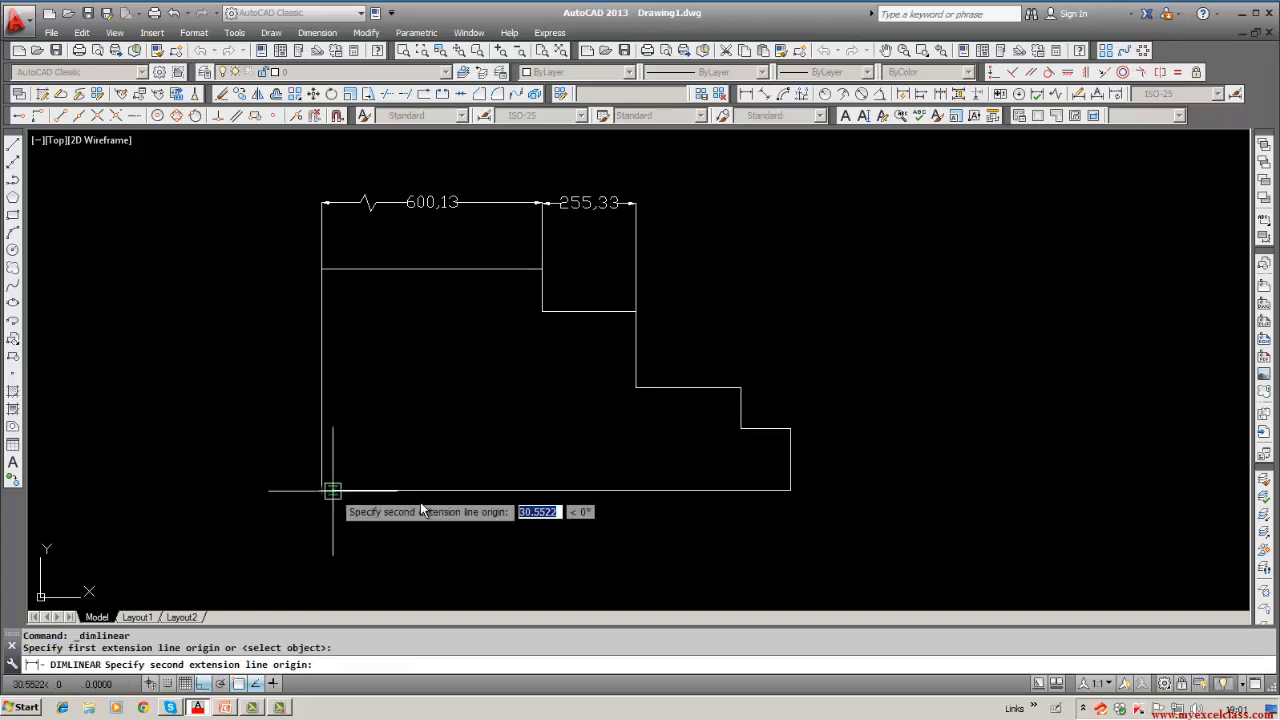
{"action": "left_click", "coordinate": [790, 490]}
{"action": "left_click", "coordinate": [691, 560]}
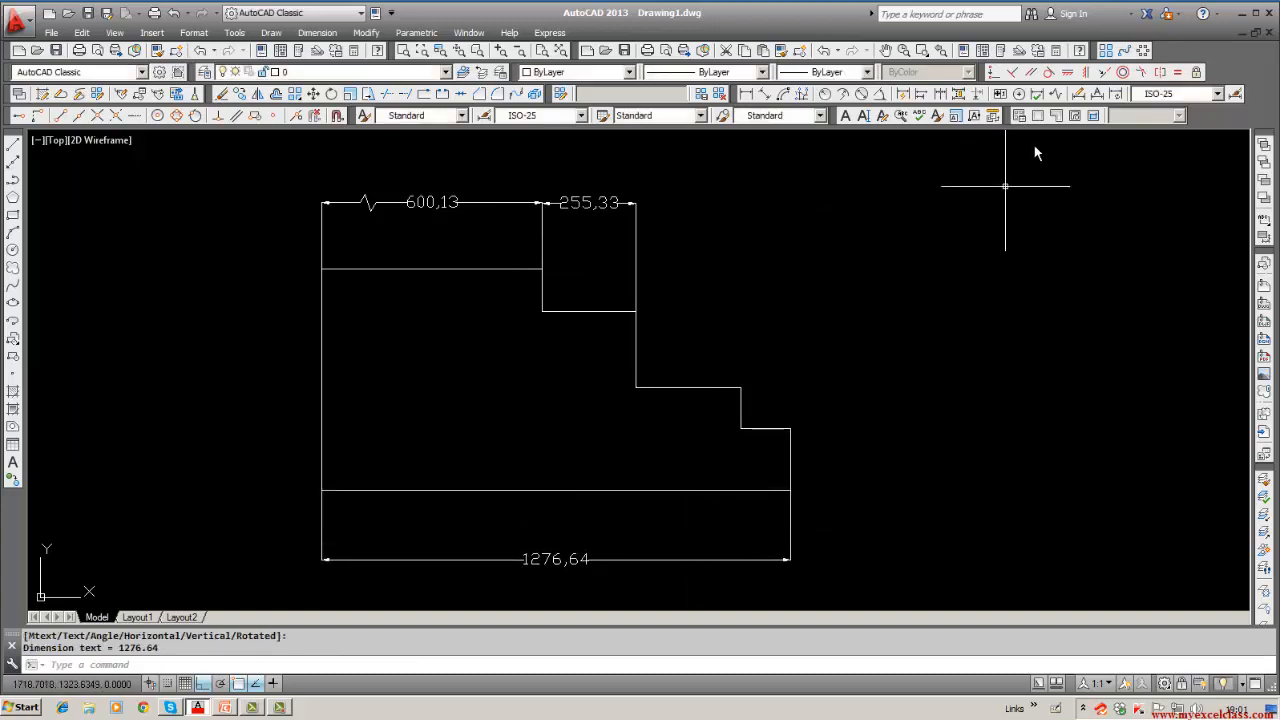
Step: Add a jog line to the bottom edge's dimension, to the left of its text
{"action": "left_click", "coordinate": [1054, 95]}
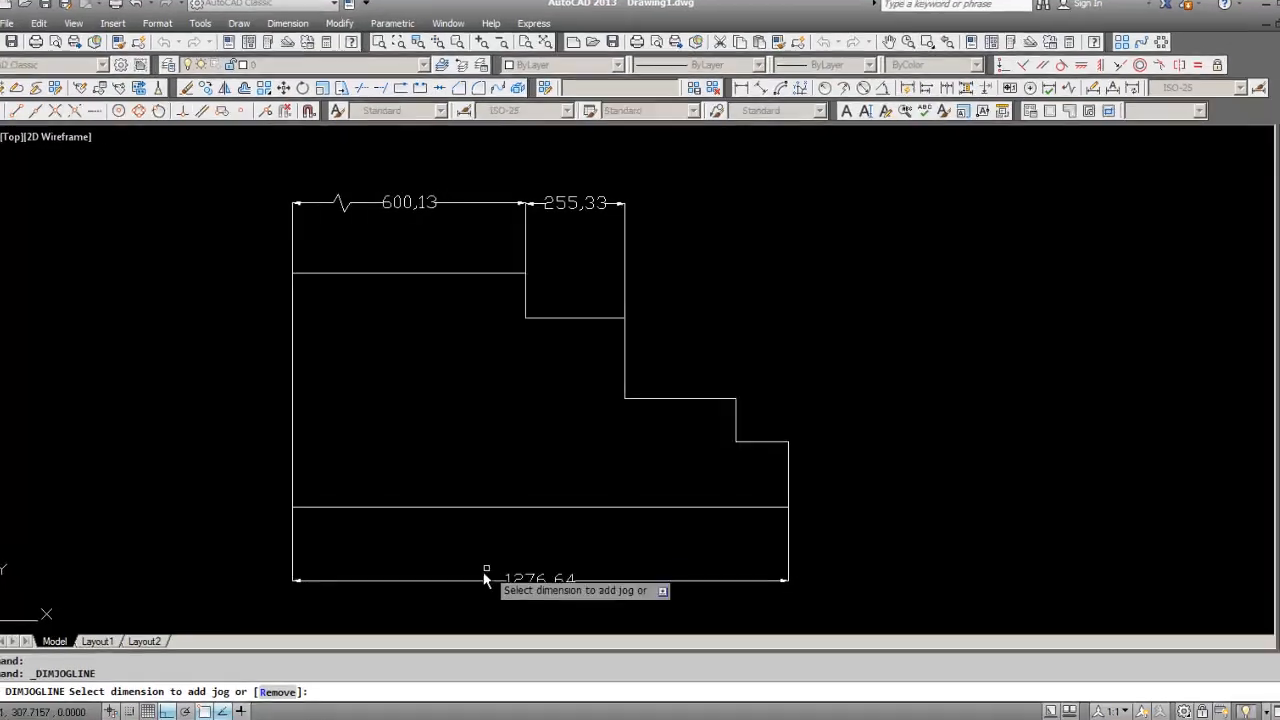
{"action": "left_click", "coordinate": [435, 627]}
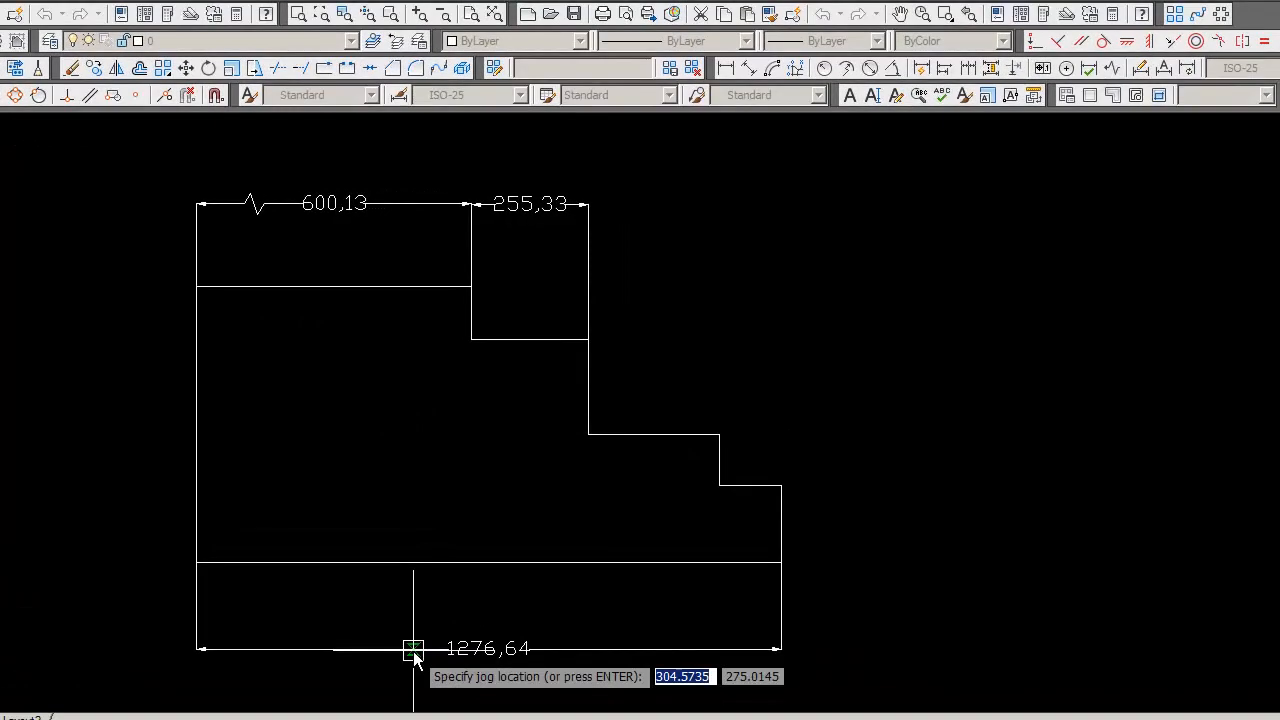
{"action": "left_click", "coordinate": [414, 652]}
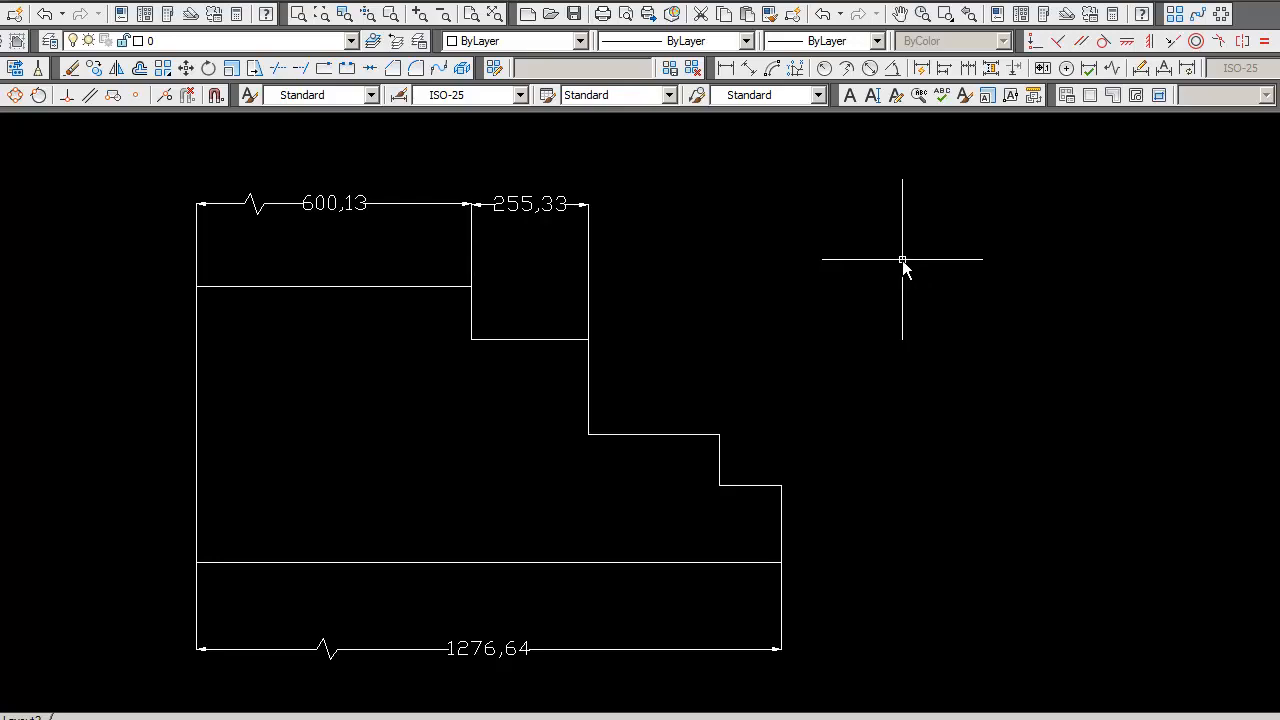
Step: Erase the two linear dimensions above the stepped profile and the jogged dimension below its bottom edge
{"action": "left_click", "coordinate": [62, 70]}
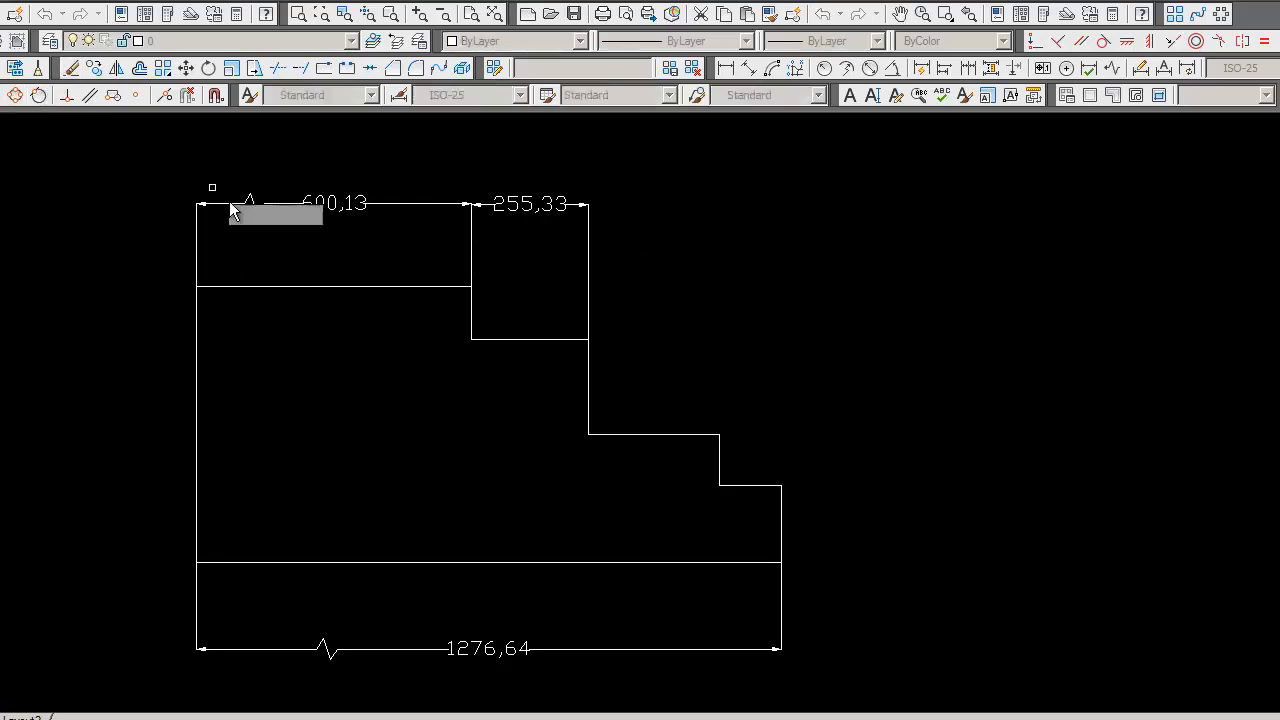
{"action": "left_click", "coordinate": [307, 204]}
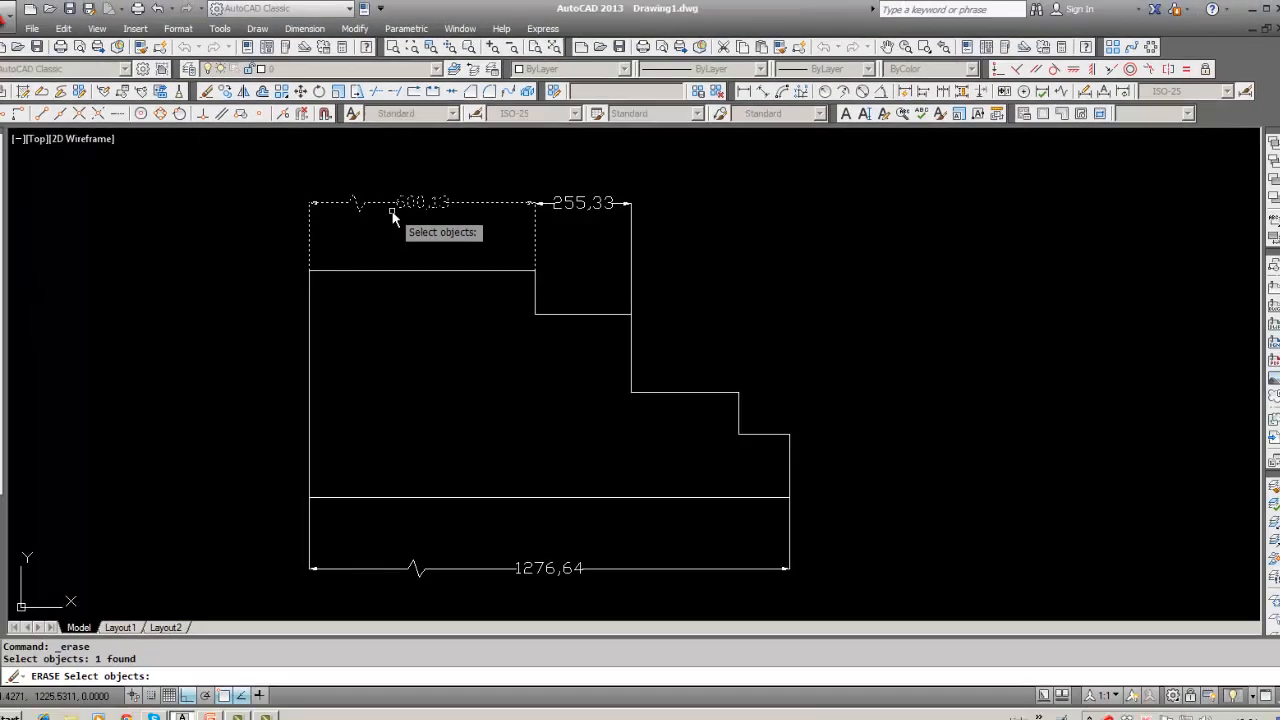
{"action": "key", "text": "Return"}
{"action": "key", "text": "Return"}
{"action": "left_click", "coordinate": [563, 207]}
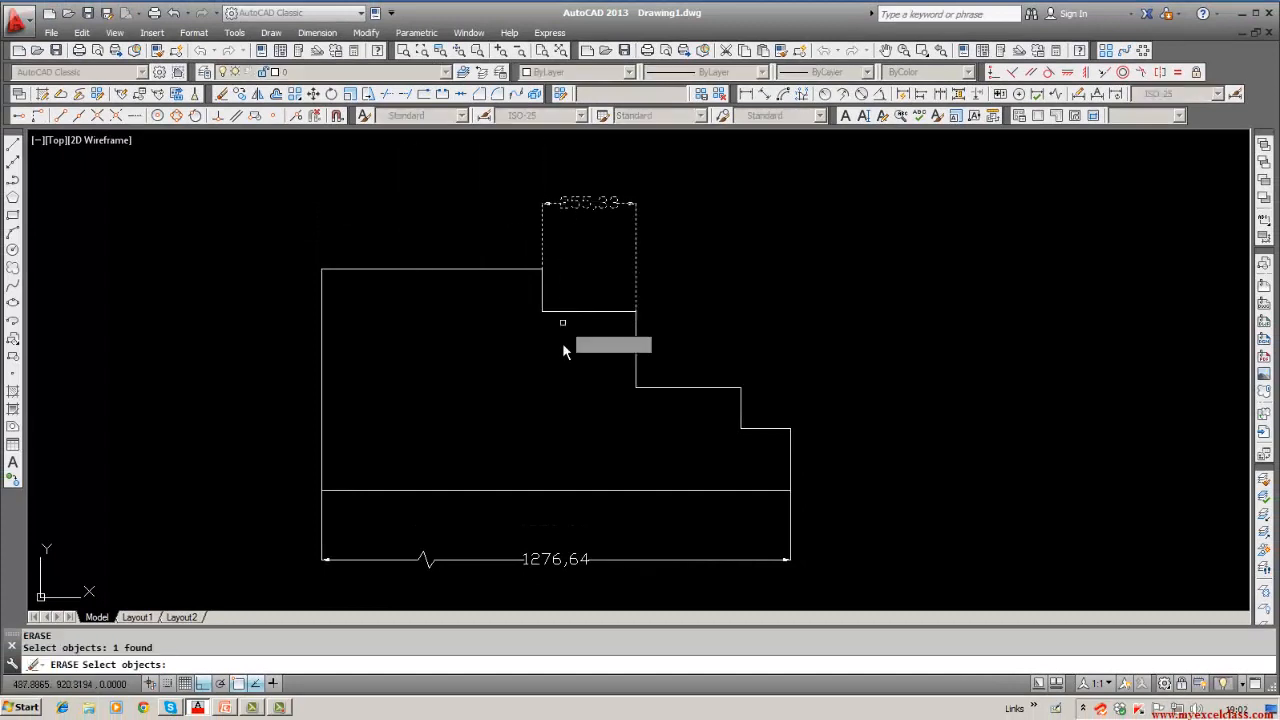
{"action": "key", "text": "Return"}
{"action": "key", "text": "Return"}
{"action": "left_click", "coordinate": [543, 557]}
{"action": "left_click", "coordinate": [455, 560]}
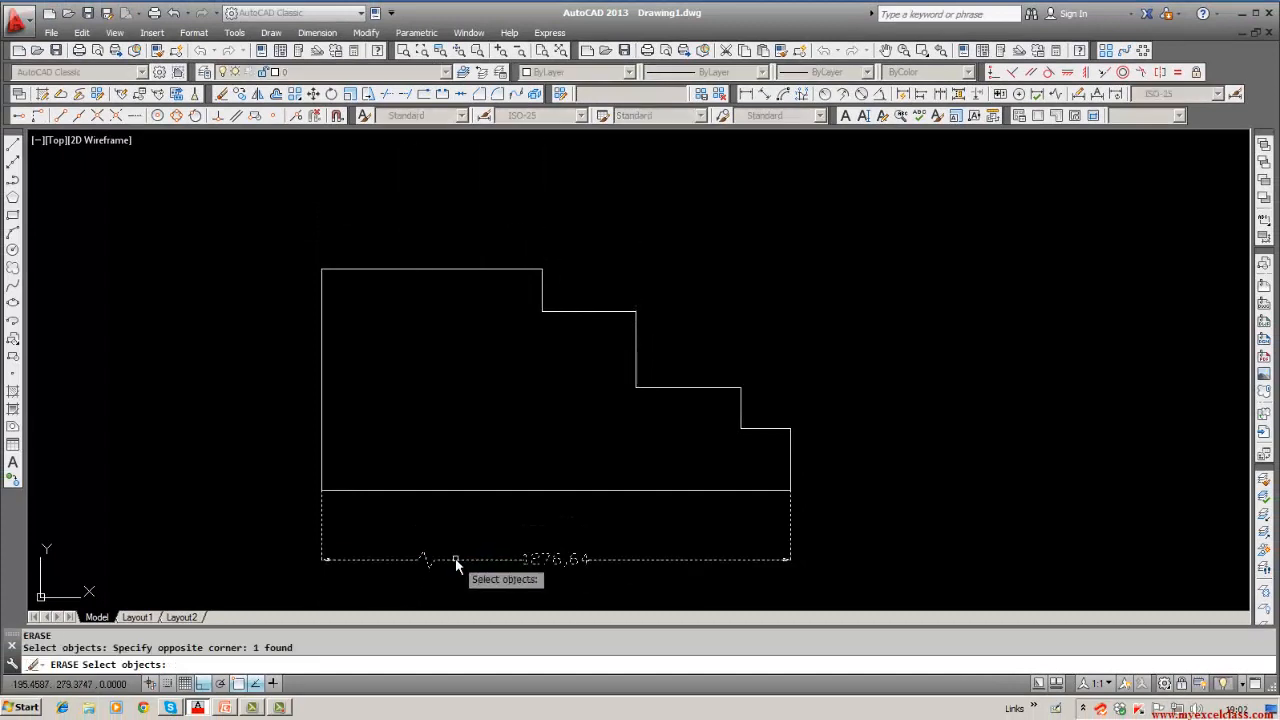
{"action": "key", "text": "Return"}
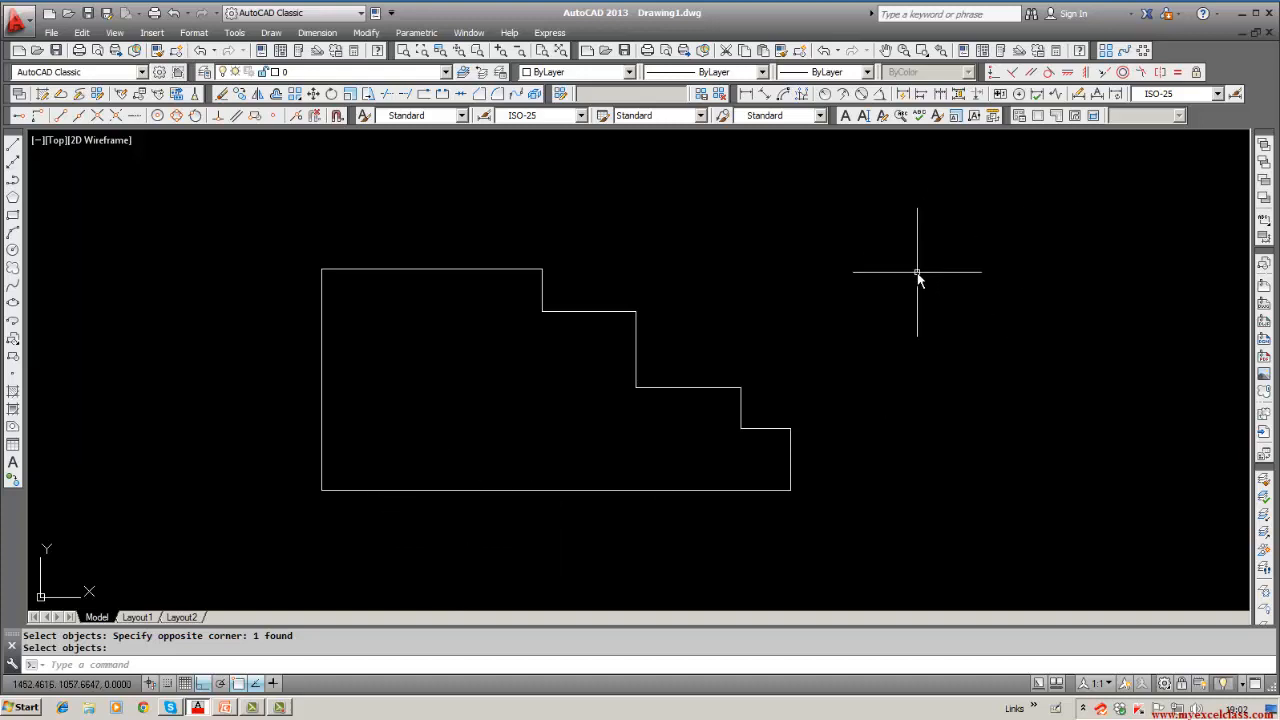
Step: View the line settings of the ISO-25 dimension style, then close the style dialogs
{"action": "left_click", "coordinate": [340, 33]}
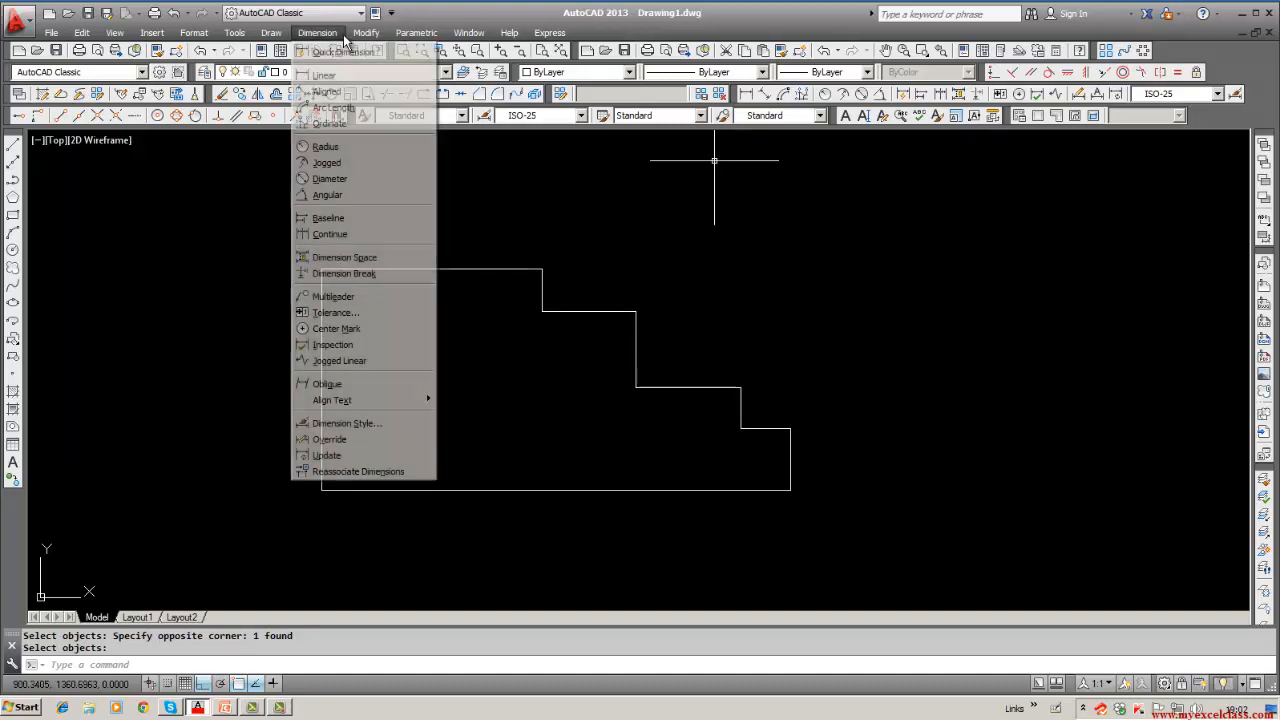
{"action": "left_click", "coordinate": [355, 424]}
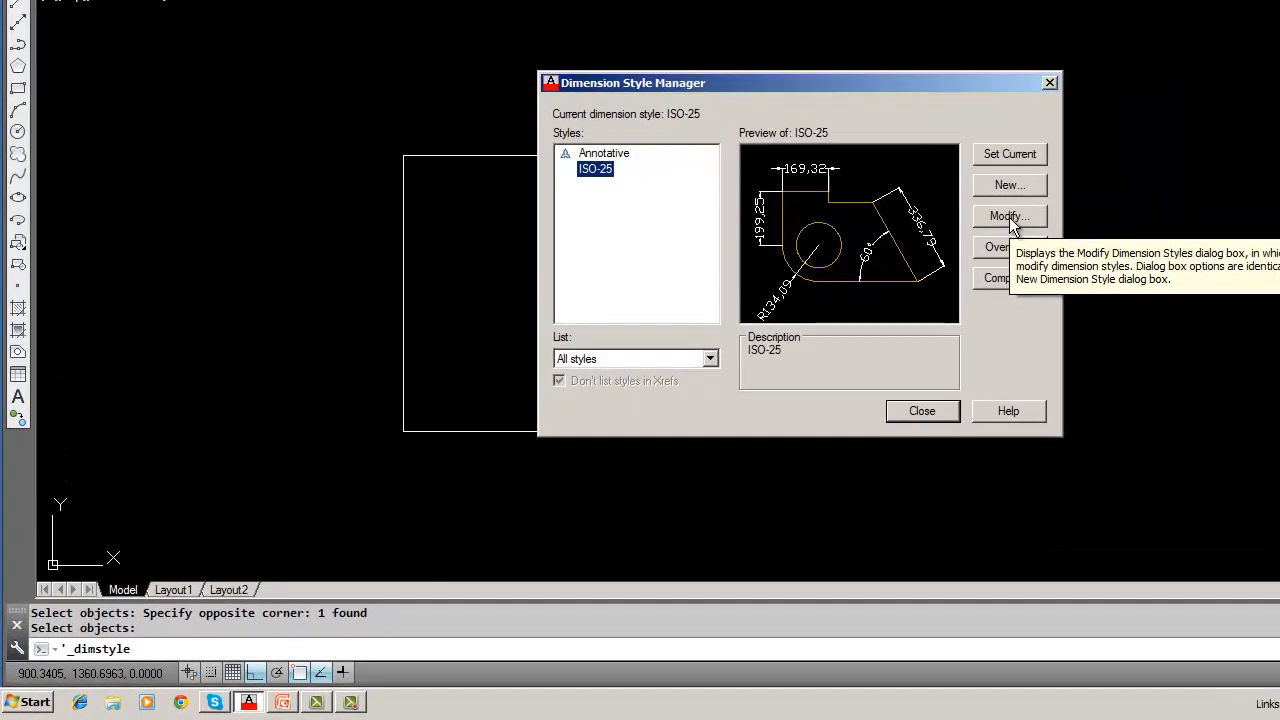
{"action": "left_click", "coordinate": [914, 265]}
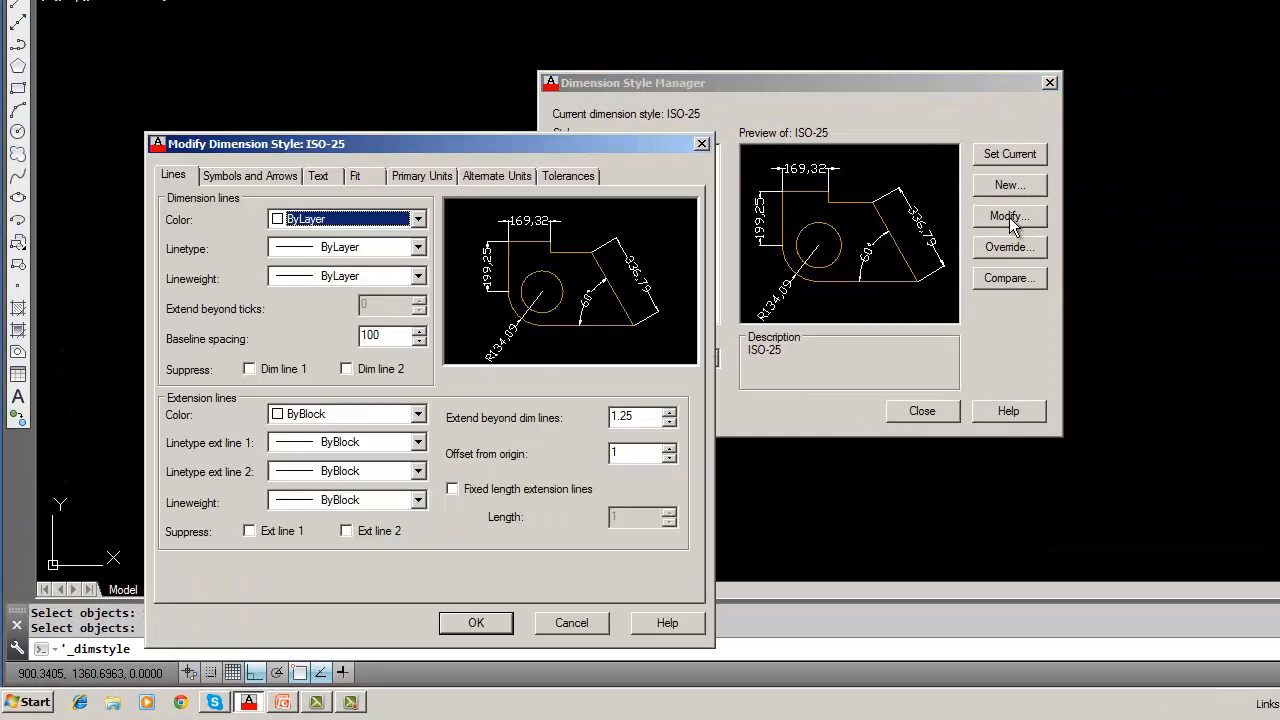
{"action": "left_click", "coordinate": [702, 144]}
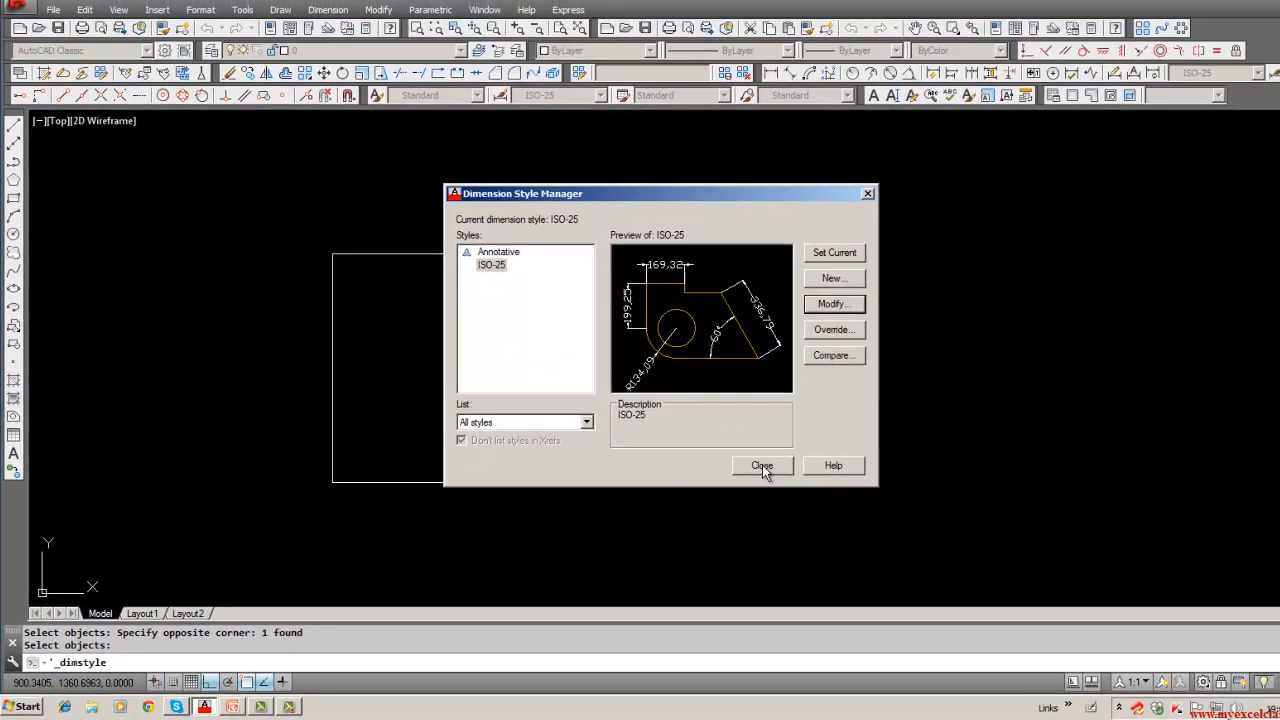
{"action": "double_click", "coordinate": [922, 411]}
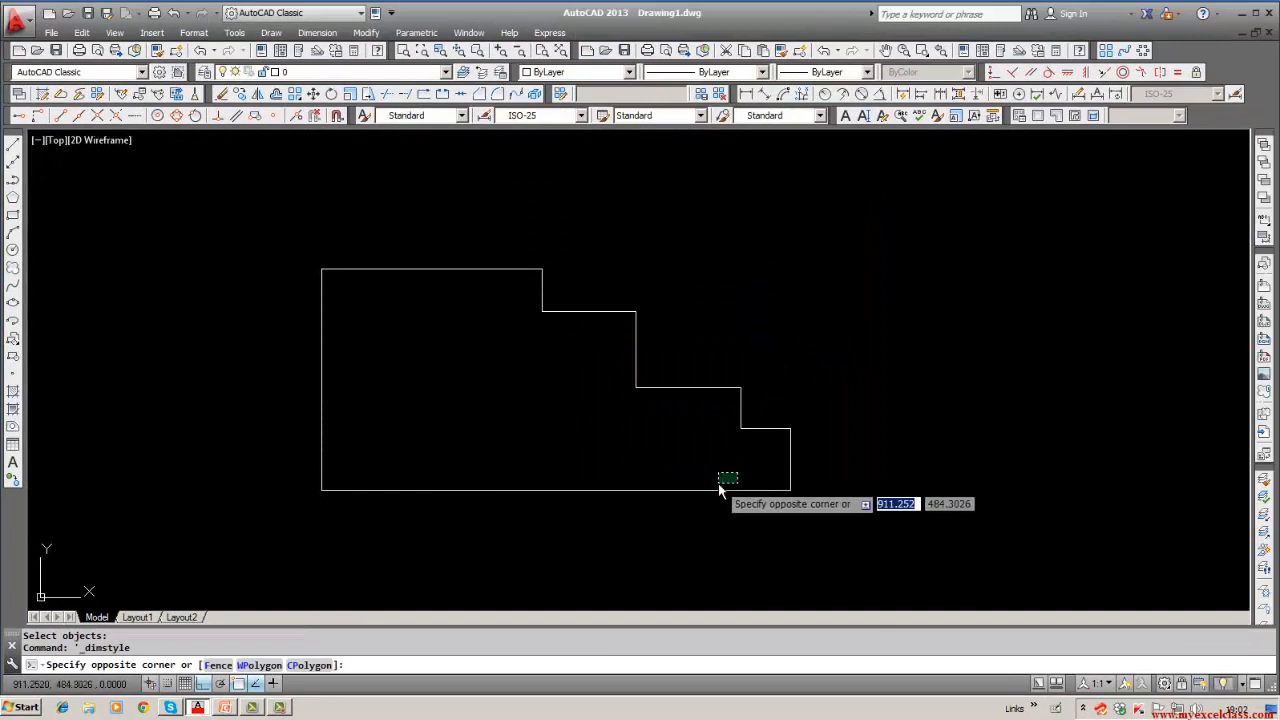
{"action": "key", "text": "Escape"}
Step: Copy the whole stepped profile horizontally to the right by about 1619 units, selecting it with a window
{"action": "middle_click_drag", "start_coordinate": [714, 480], "coordinate": [508, 483]}
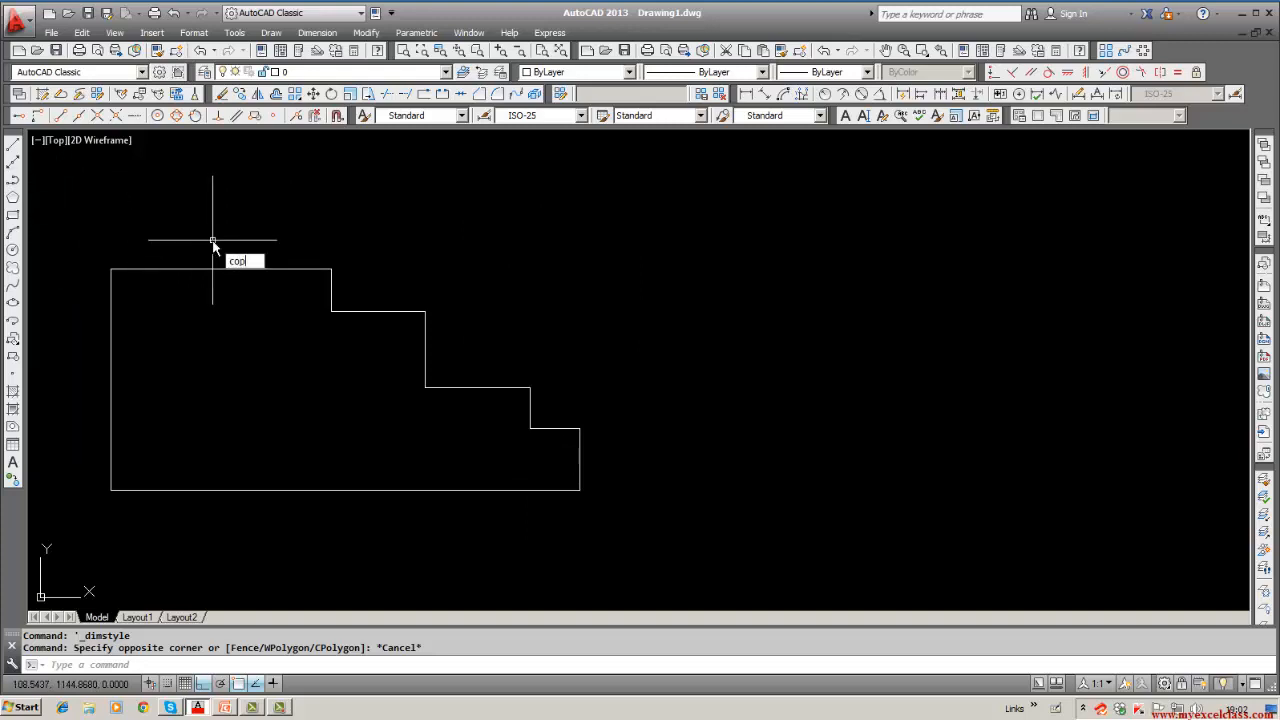
{"action": "type", "text": "y"}
{"action": "key", "text": "Return"}
{"action": "type", "text": "w"}
{"action": "key", "text": "Return"}
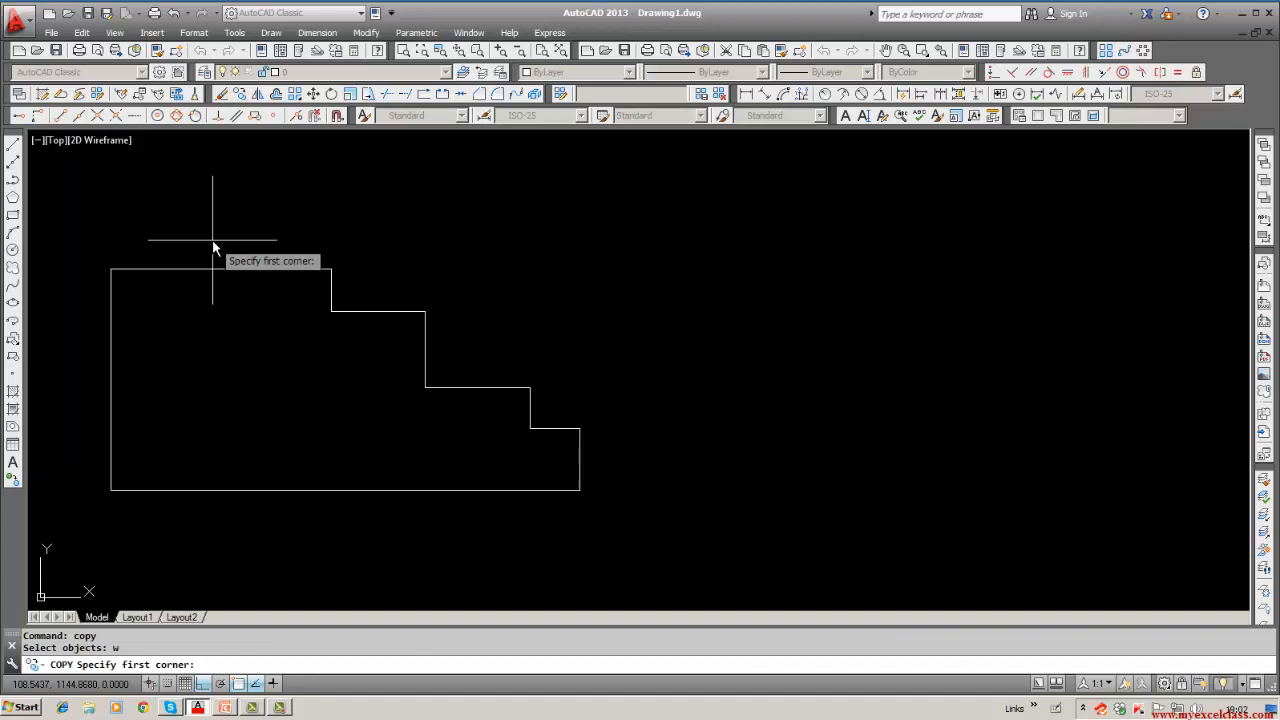
{"action": "left_click", "coordinate": [31, 245]}
{"action": "left_click", "coordinate": [633, 520]}
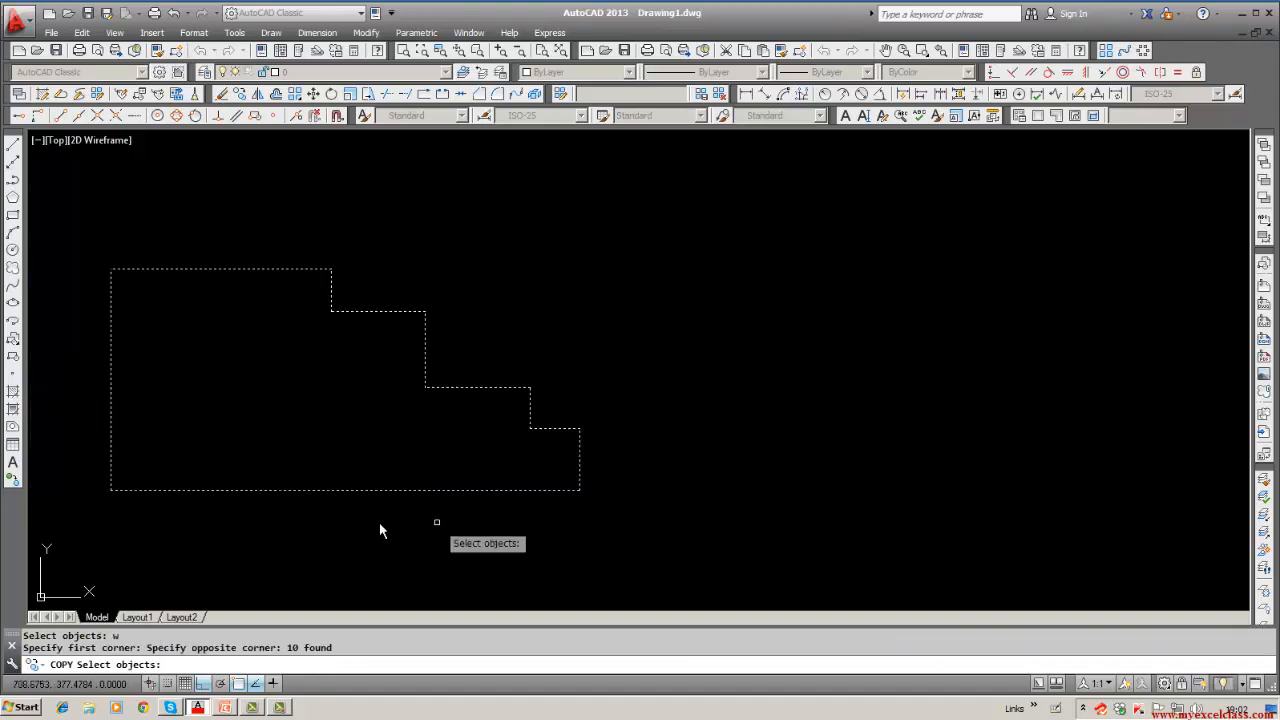
{"action": "key", "text": "Return"}
{"action": "left_click", "coordinate": [333, 521]}
{"action": "left_click", "coordinate": [925, 523]}
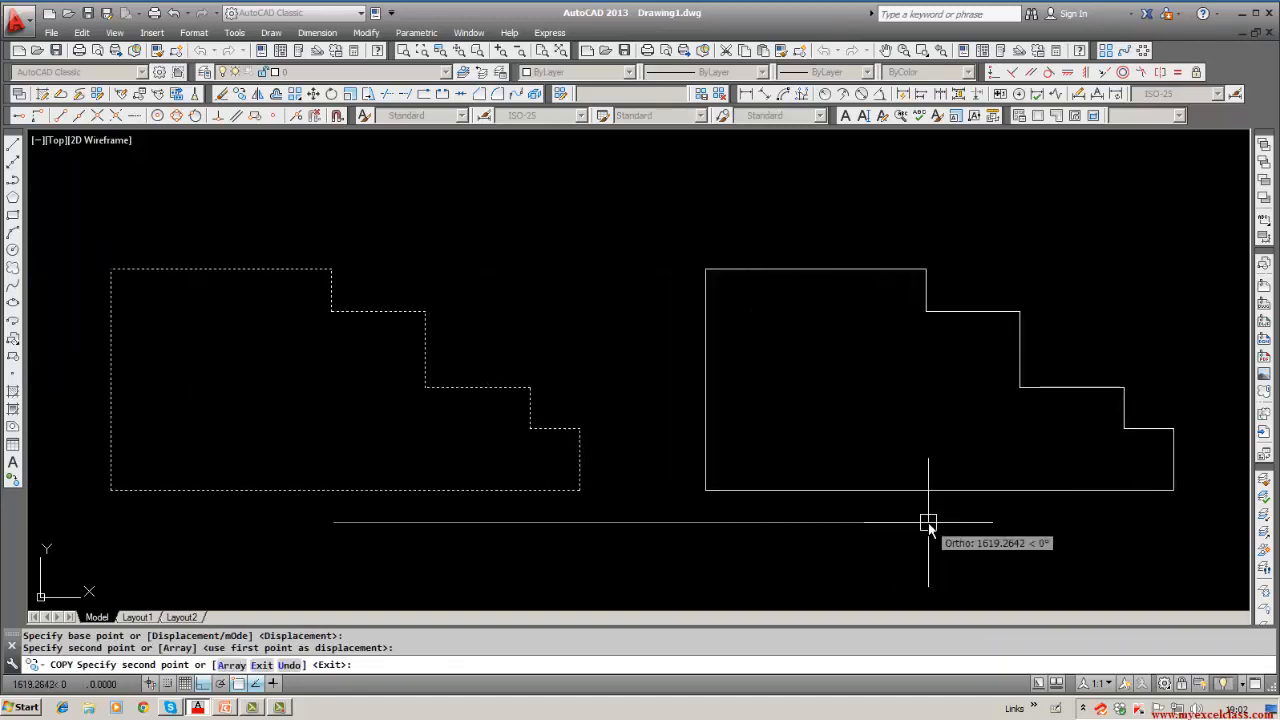
{"action": "key", "text": "Return"}
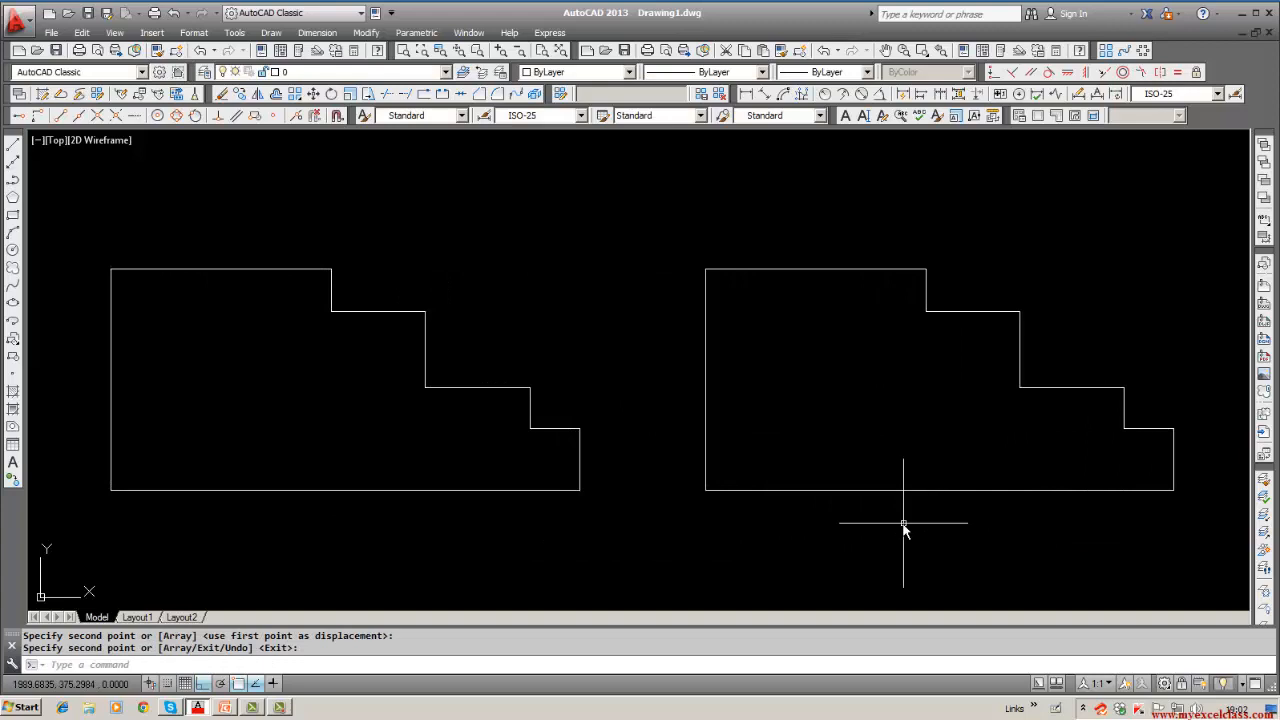
Step: Draw a vertical line on the copied profile from the inner corner of the first step down to the bottom edge
{"action": "left_click", "coordinate": [13, 144]}
{"action": "left_click", "coordinate": [927, 312]}
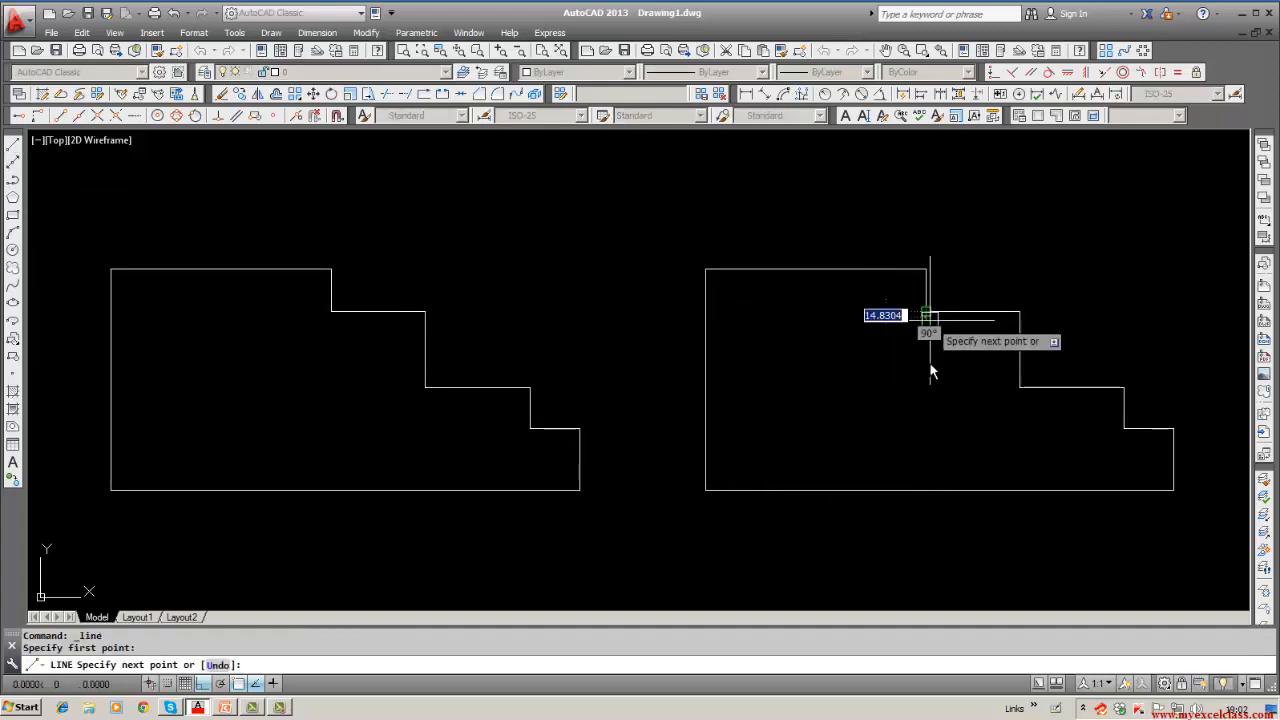
{"action": "left_click", "coordinate": [926, 491]}
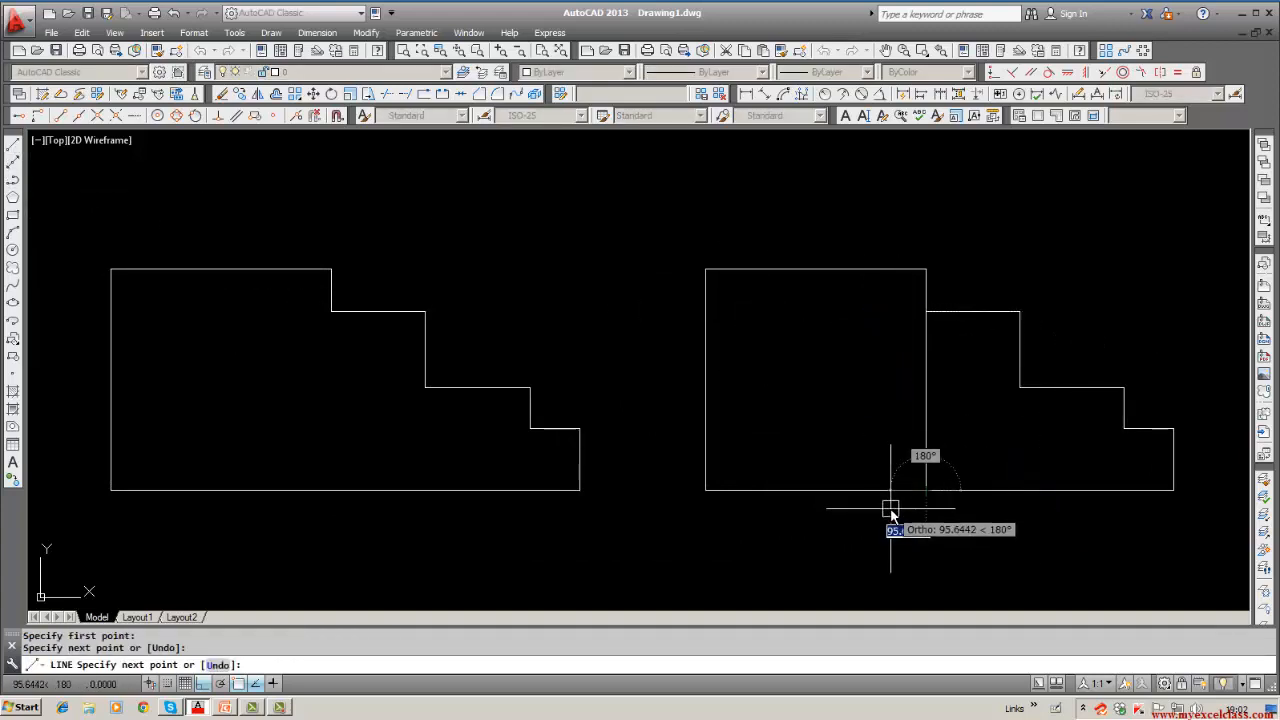
{"action": "key", "text": "Return"}
{"action": "type", "text": "trim"}
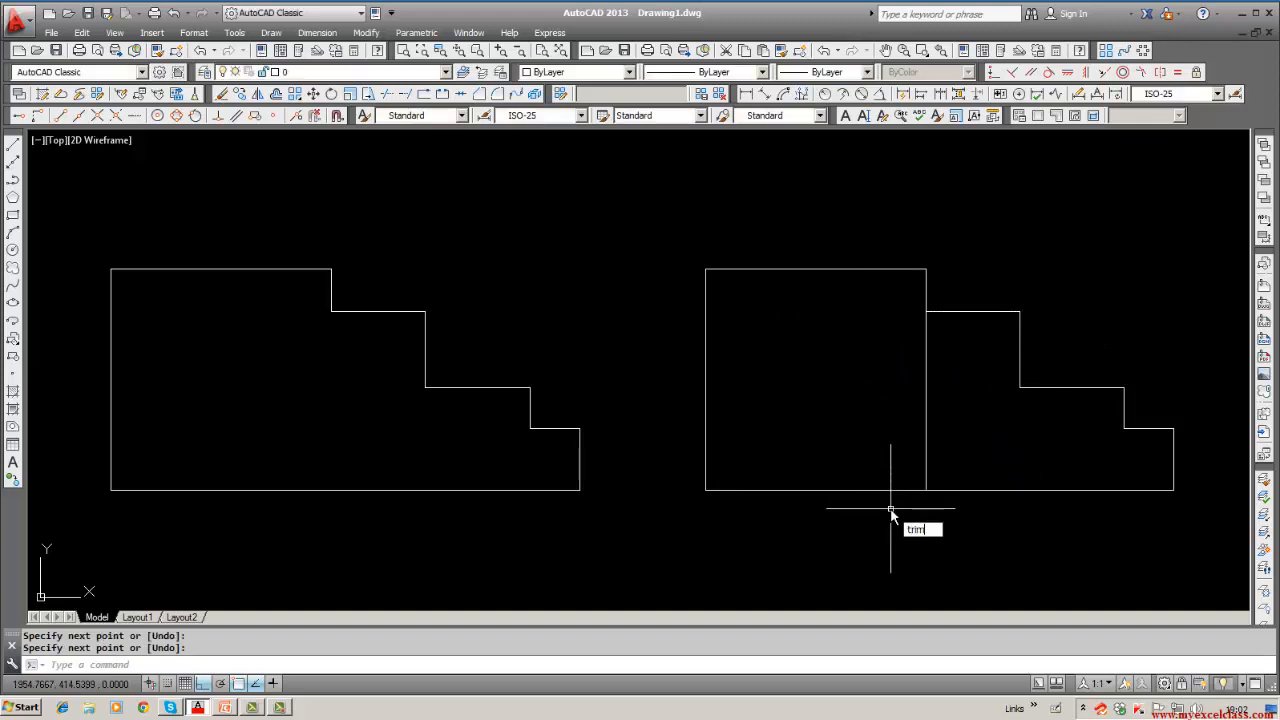
{"action": "key", "text": "Return"}
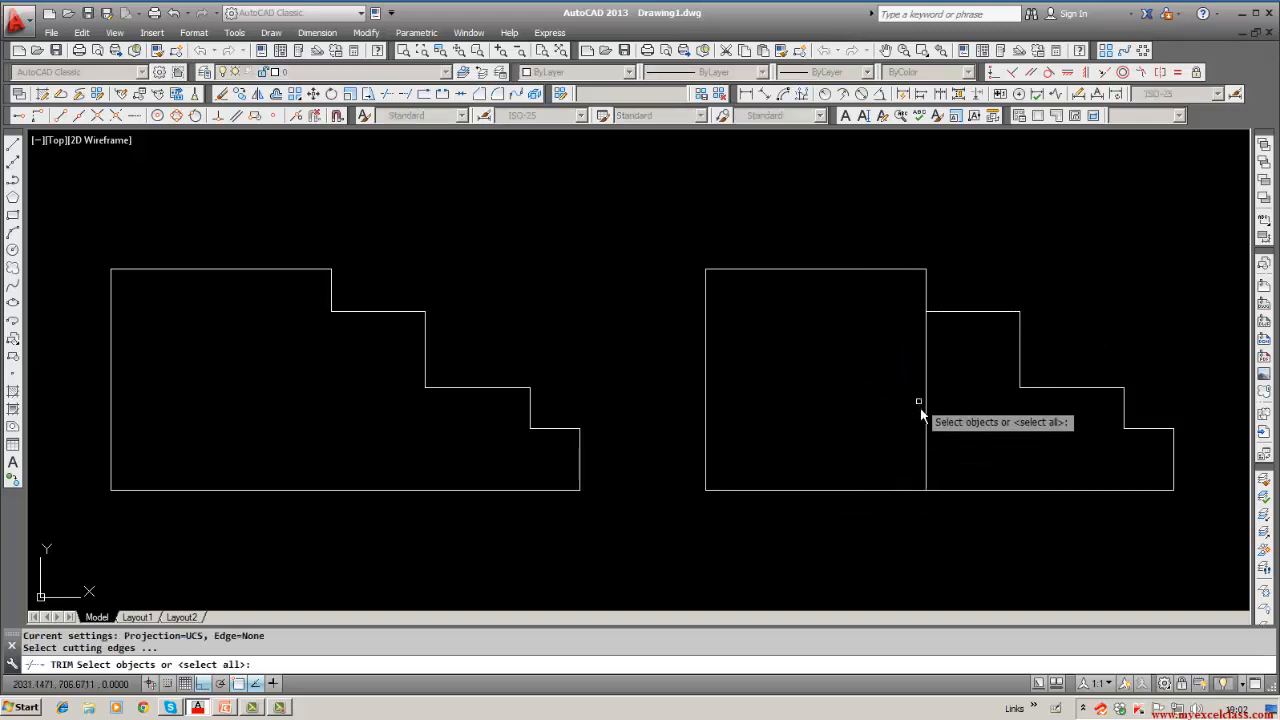
{"action": "key", "text": "Escape"}
{"action": "middle_click_drag", "start_coordinate": [920, 414], "coordinate": [884, 419]}
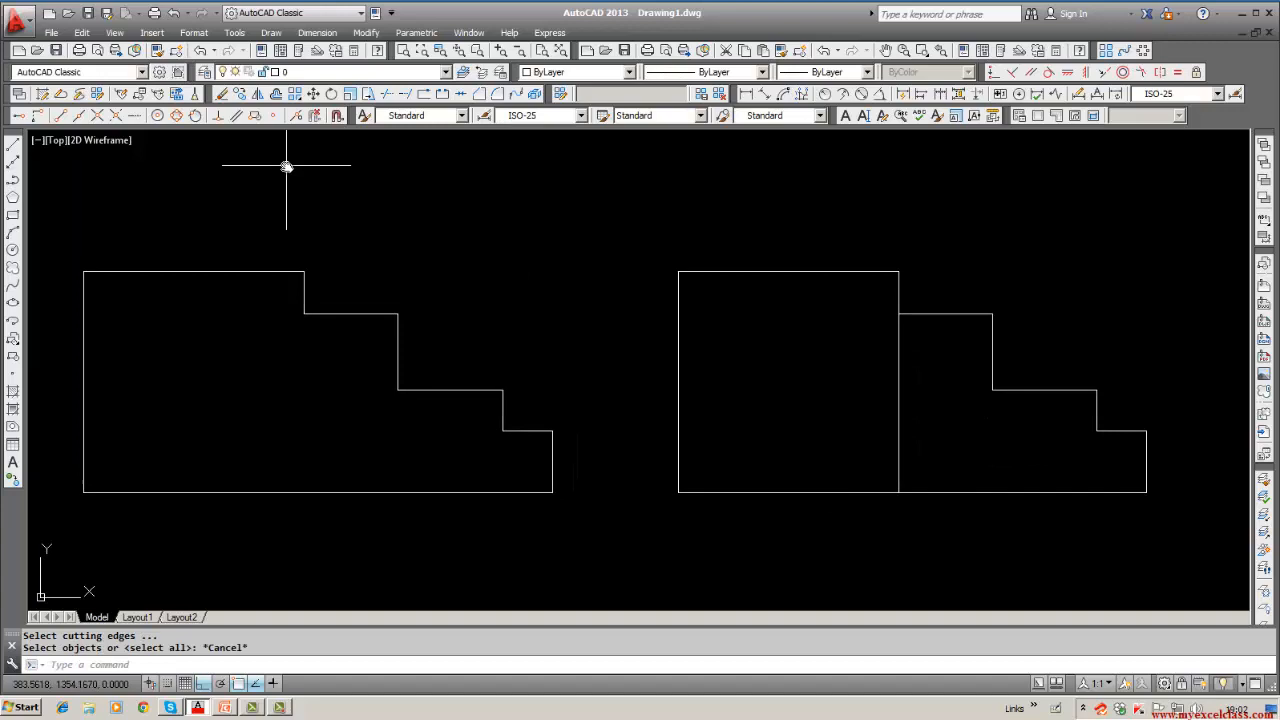
{"action": "left_click", "coordinate": [222, 93]}
{"action": "key", "text": "Escape"}
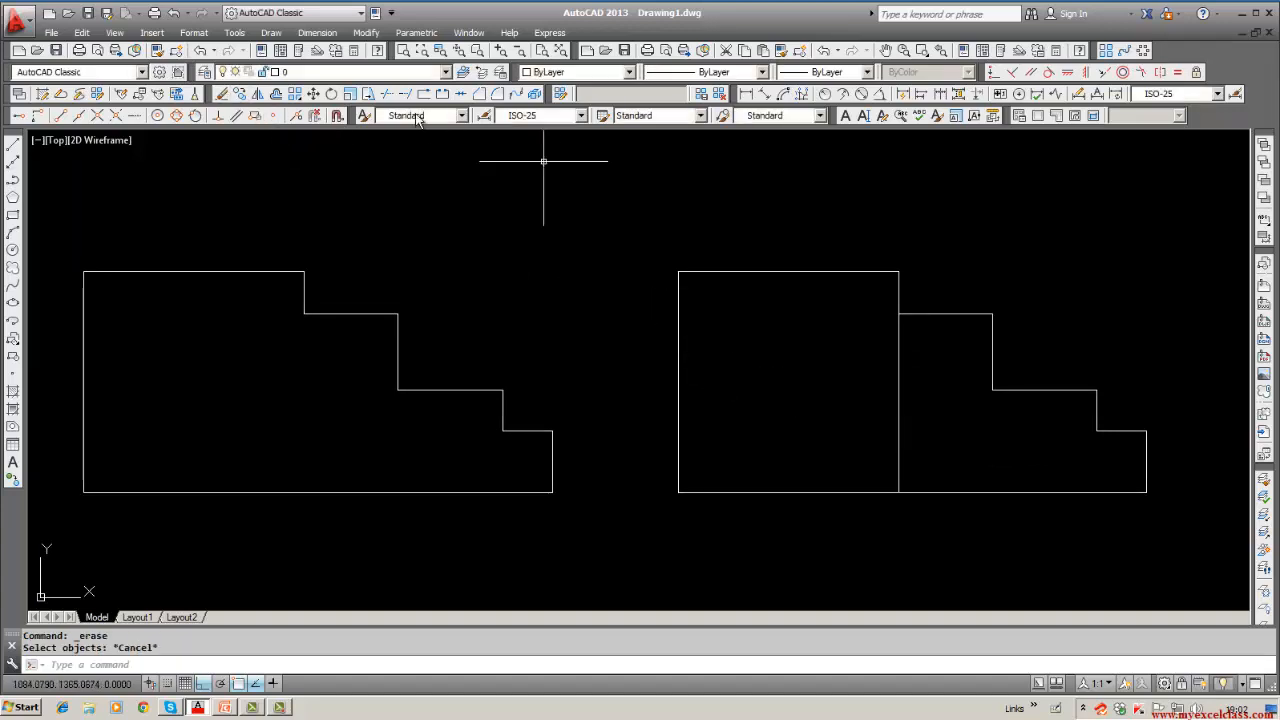
Step: Trim the copy's bottom edge to the right of the vertical line, using the line and the bottom edge as cutting edges
{"action": "left_click", "coordinate": [389, 94]}
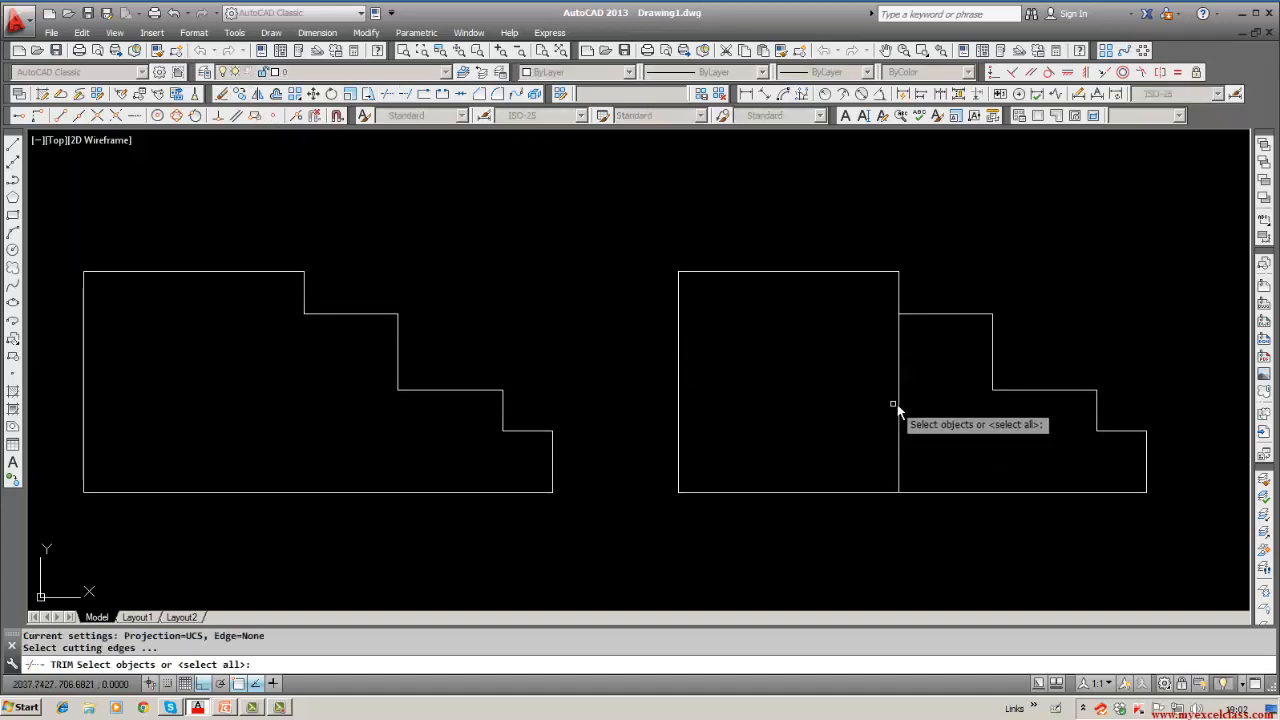
{"action": "left_click", "coordinate": [898, 420]}
{"action": "left_click", "coordinate": [941, 493]}
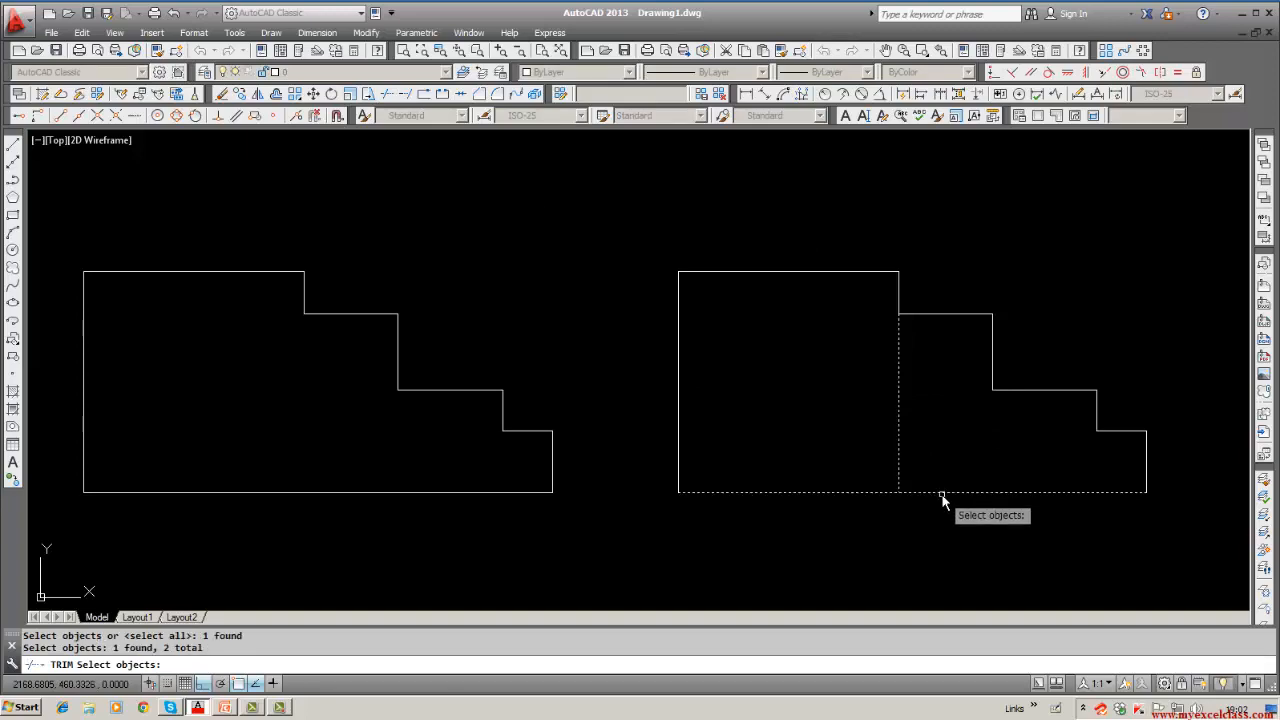
{"action": "key", "text": "Return"}
{"action": "left_click", "coordinate": [941, 494]}
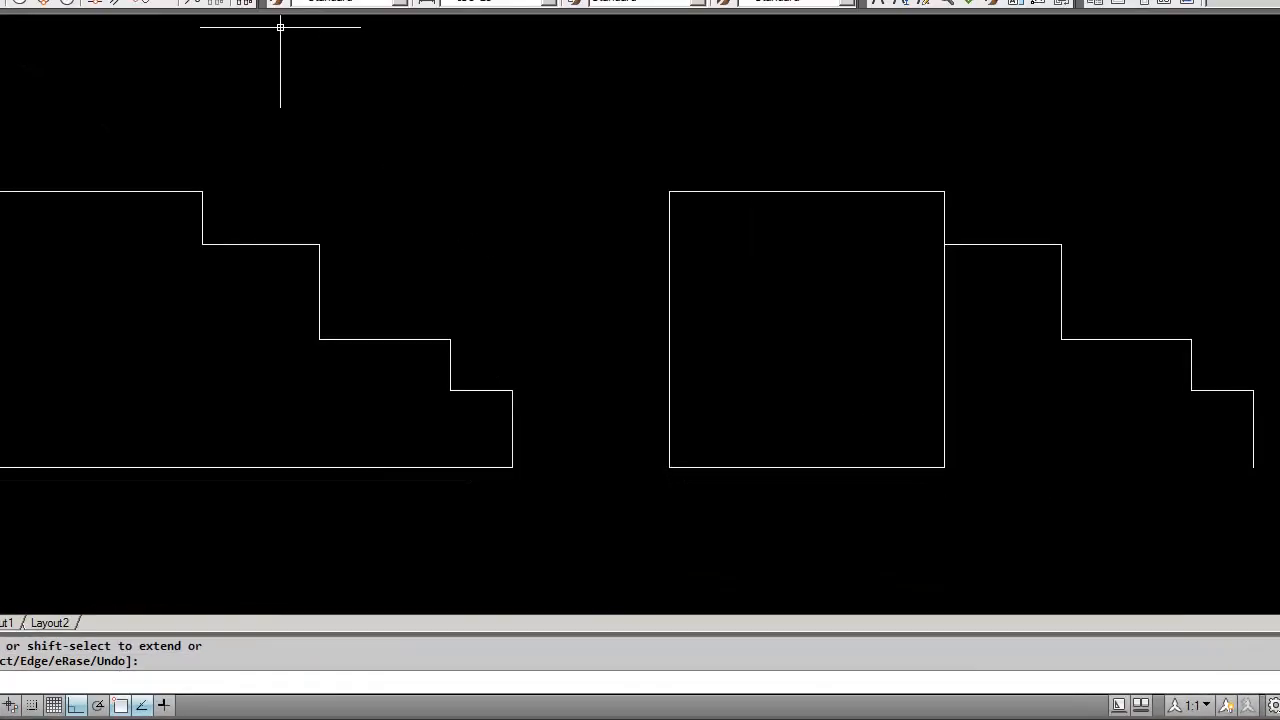
Step: Stretch the lower end of the copy's second riser straight down, past the level of the bottom edge
{"action": "left_click", "coordinate": [150, 4]}
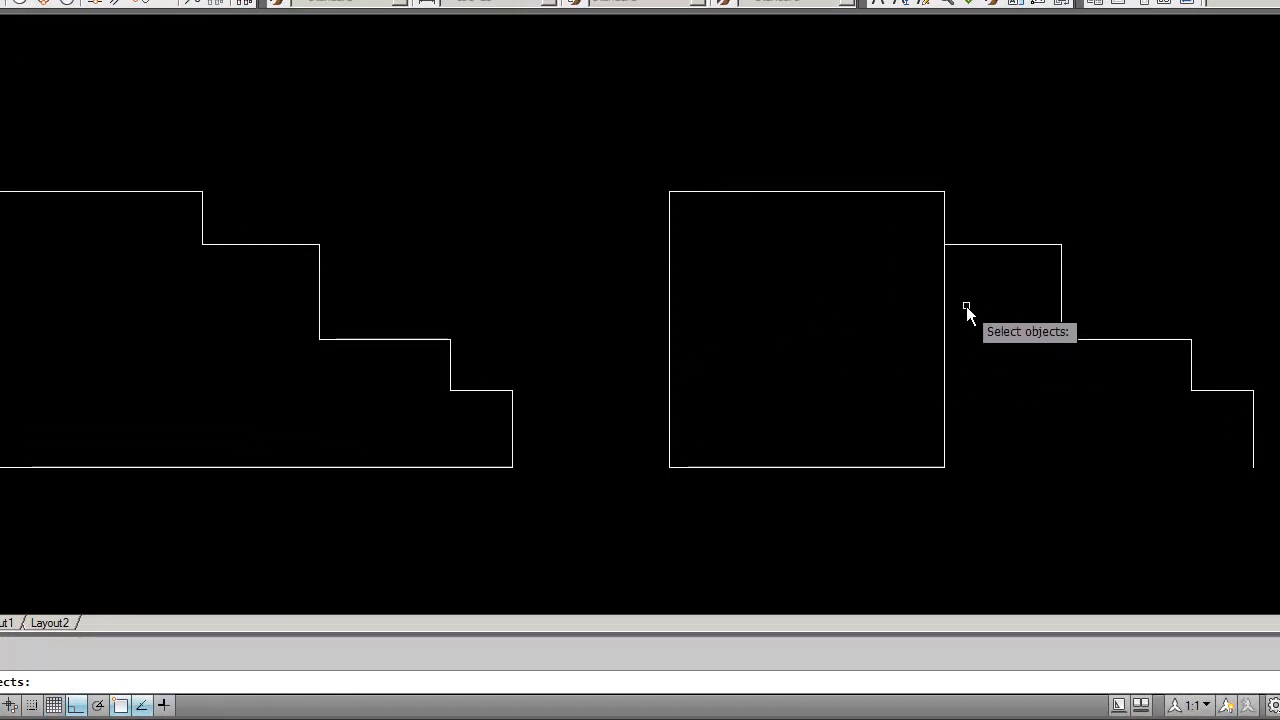
{"action": "key", "text": "Escape"}
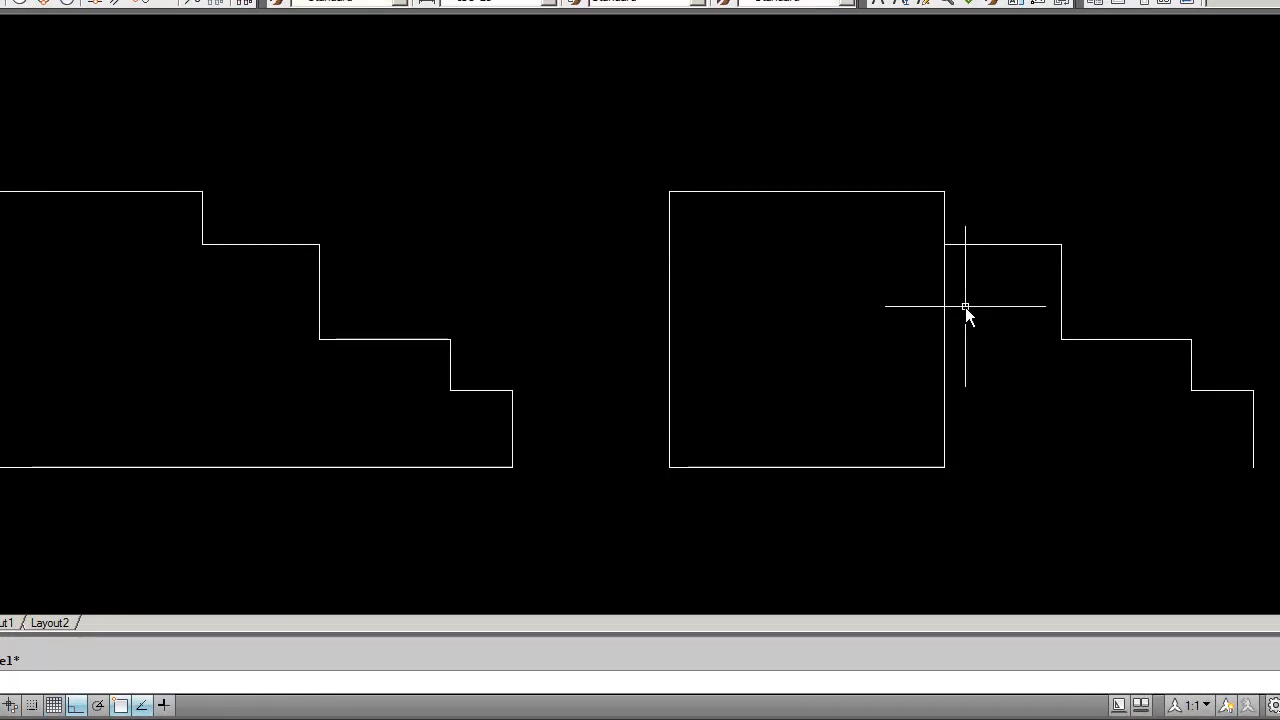
{"action": "left_click", "coordinate": [1060, 310]}
{"action": "left_click", "coordinate": [1060, 339]}
{"action": "left_click", "coordinate": [1060, 570]}
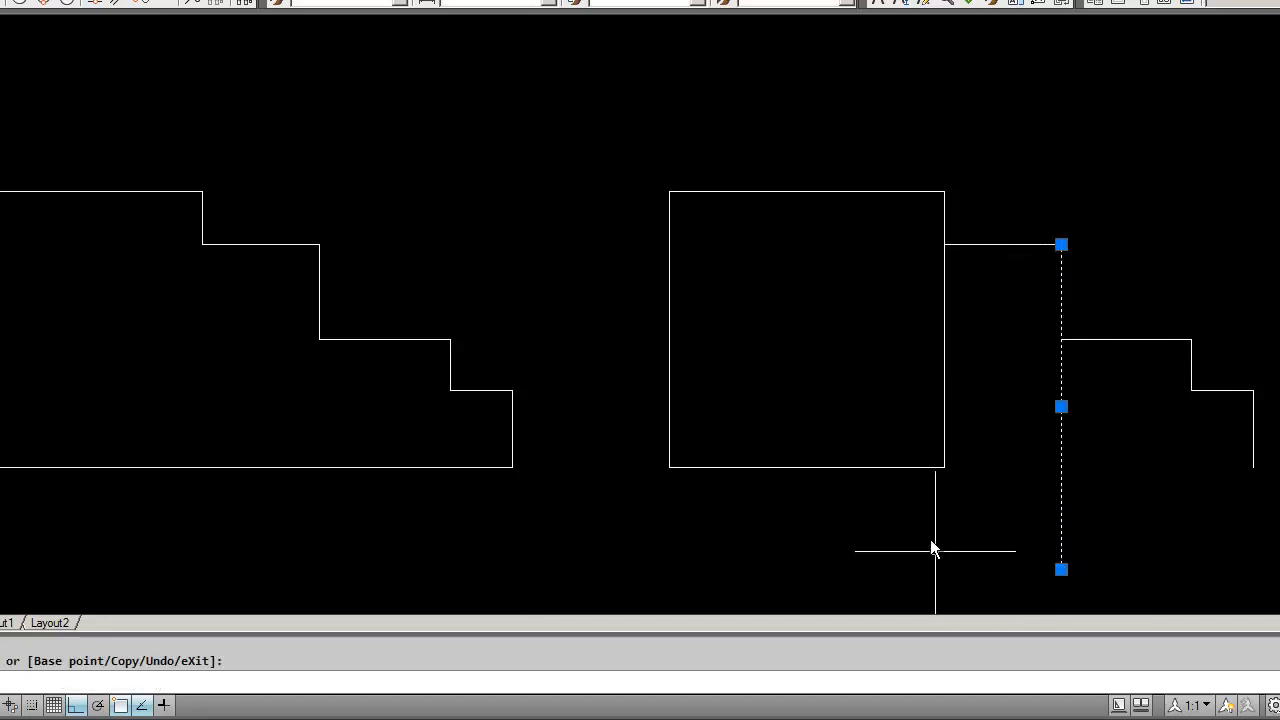
Step: Stretch the right end of the copy's shortened bottom edge horizontally to meet the extended second riser, and clear the selection
{"action": "left_click", "coordinate": [917, 468]}
{"action": "left_click", "coordinate": [944, 467]}
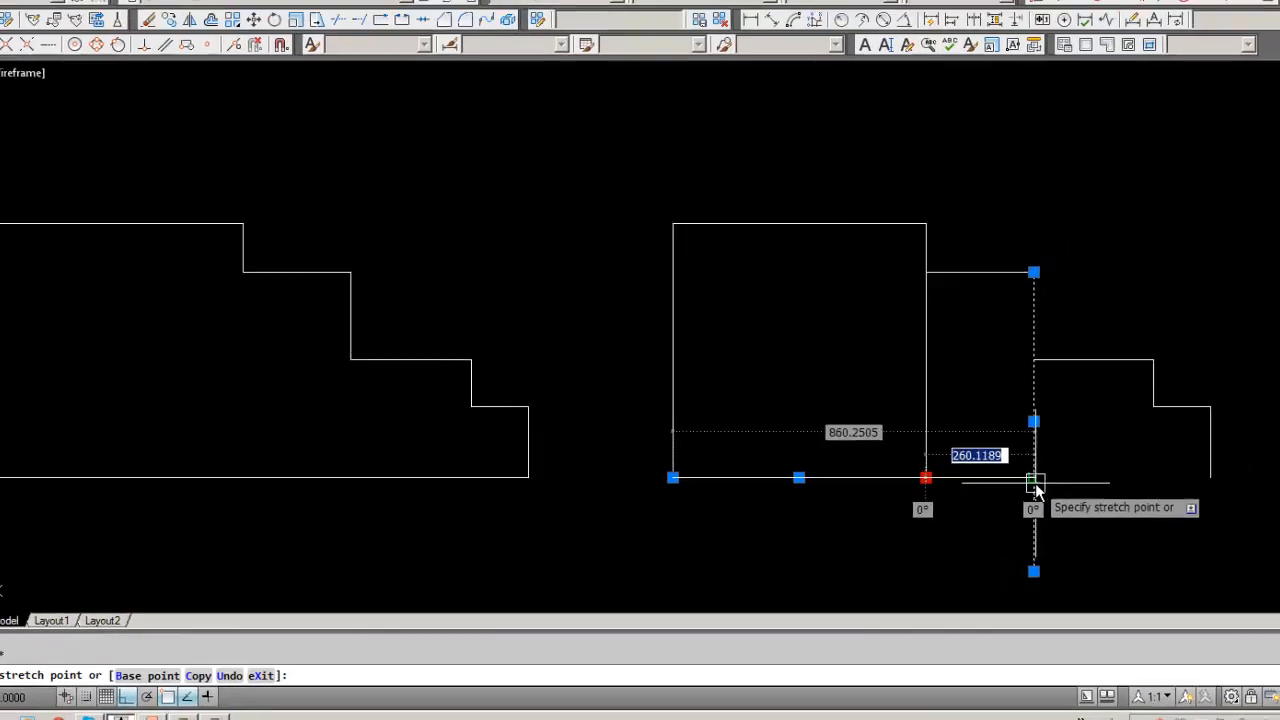
{"action": "left_click", "coordinate": [1061, 467]}
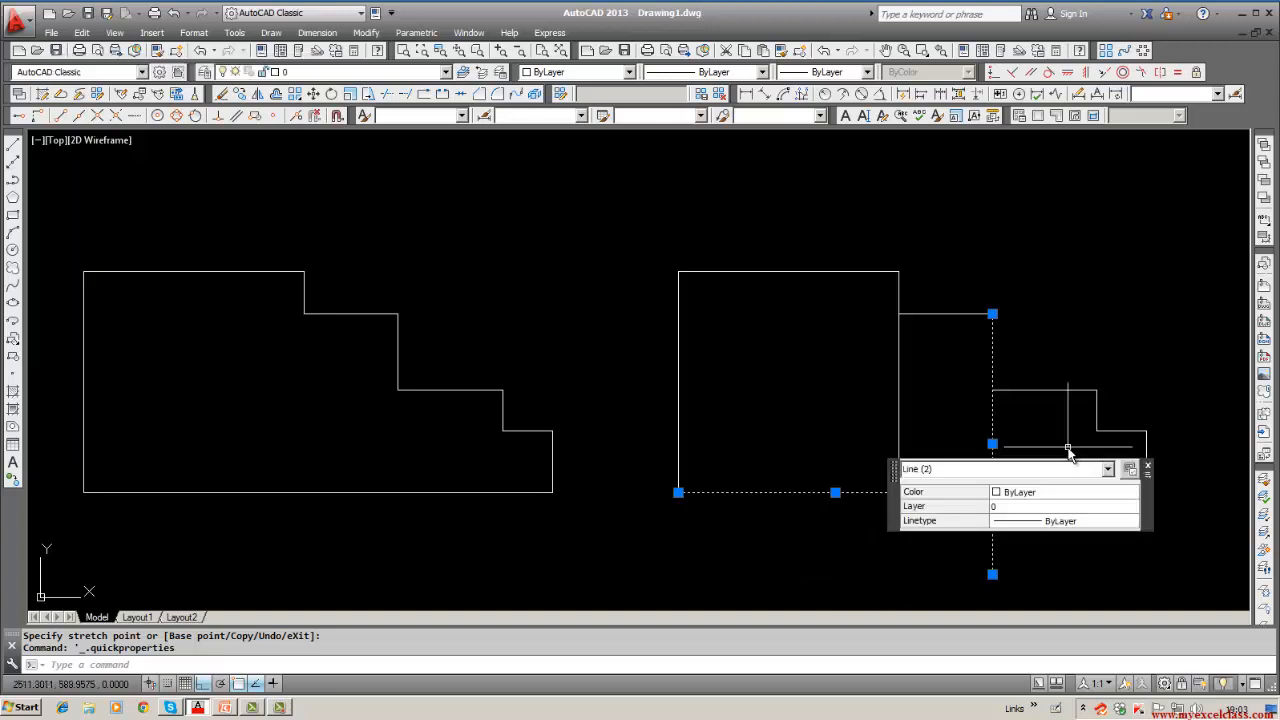
{"action": "left_click", "coordinate": [1144, 476]}
{"action": "key", "text": "Escape"}
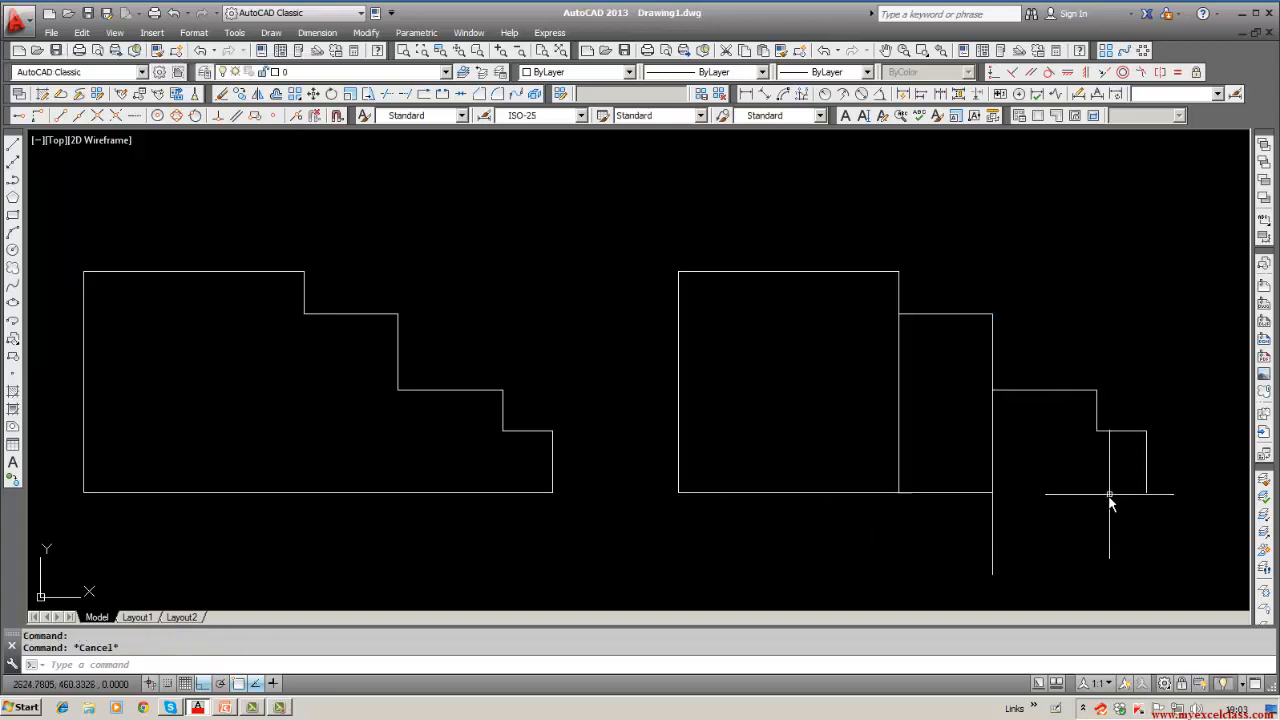
Step: Trim the part of the second riser that overhangs below the bottom edge, using the bottom edge as cutting edge
{"action": "type", "text": "trim"}
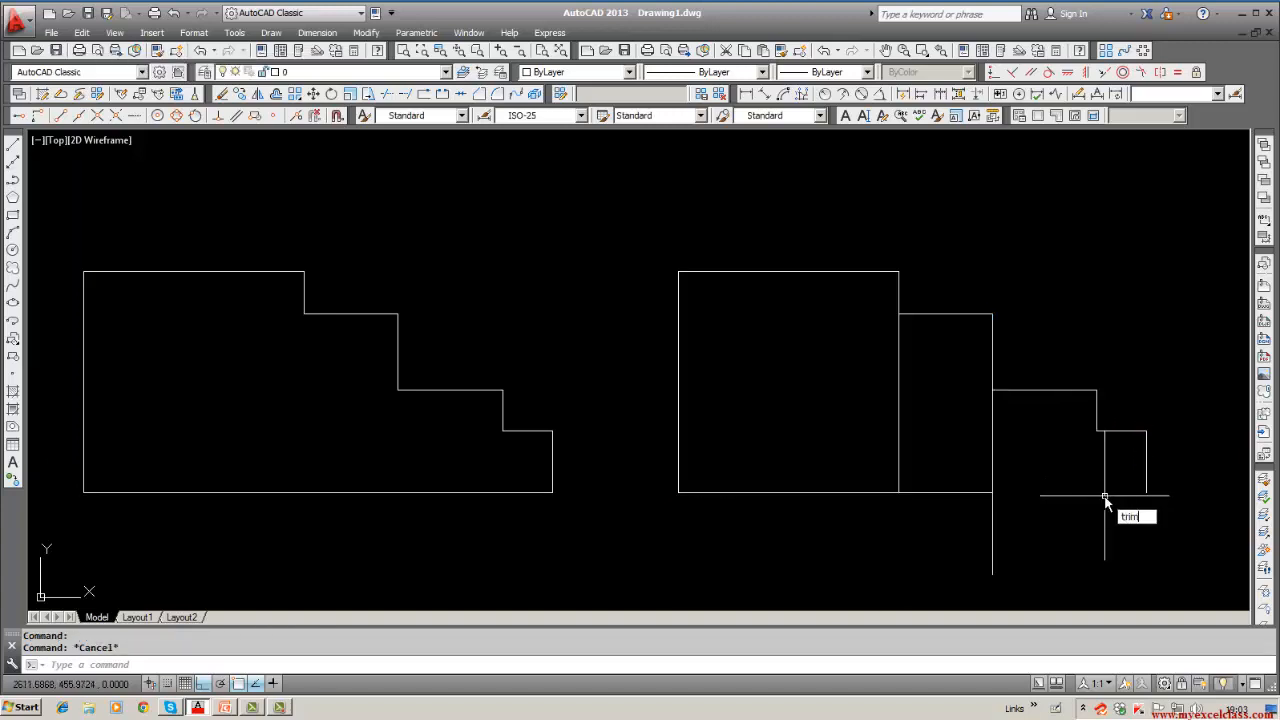
{"action": "key", "text": "Return"}
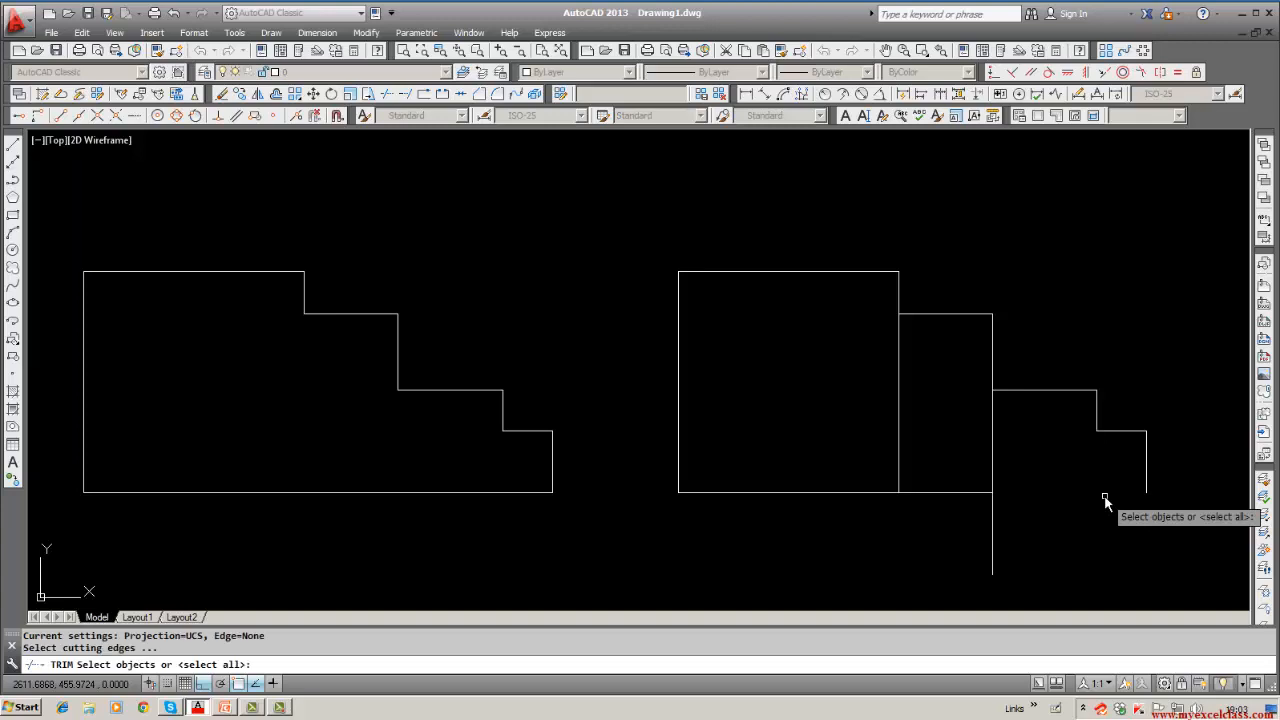
{"action": "left_click", "coordinate": [988, 496]}
{"action": "key", "text": "Return"}
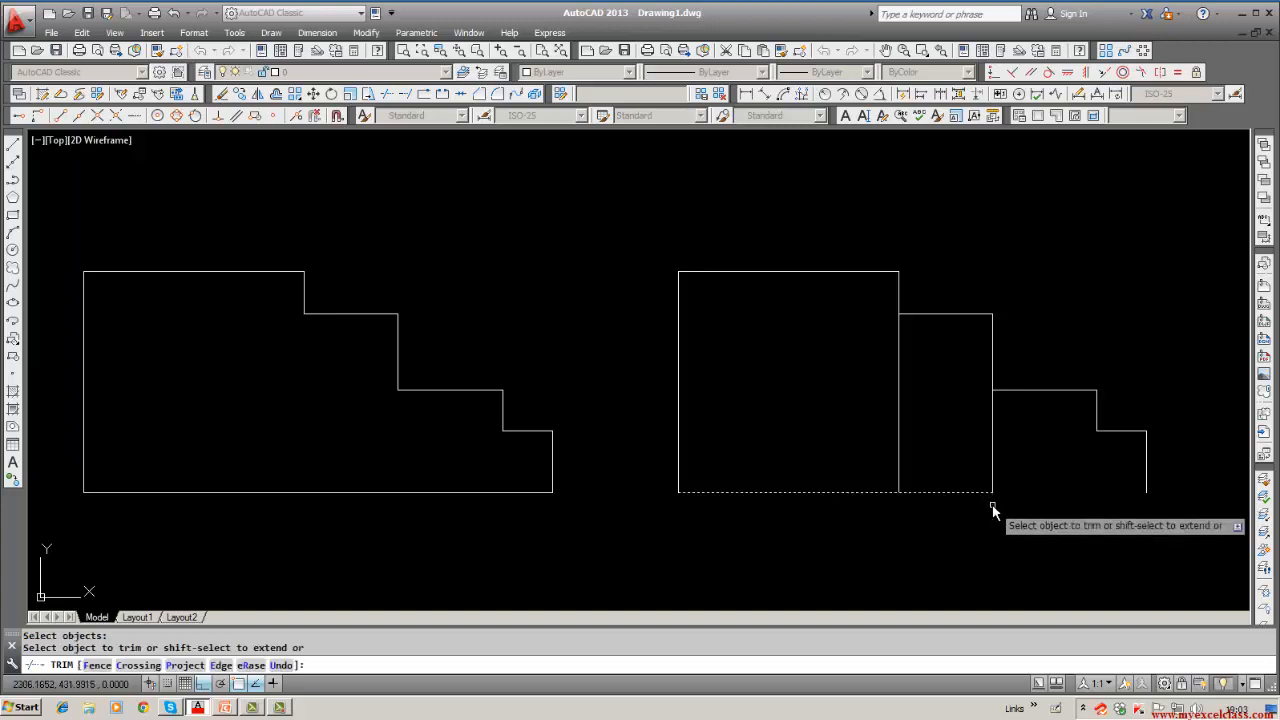
{"action": "left_click", "coordinate": [992, 512]}
{"action": "key", "text": "Return"}
{"action": "key", "text": "Return"}
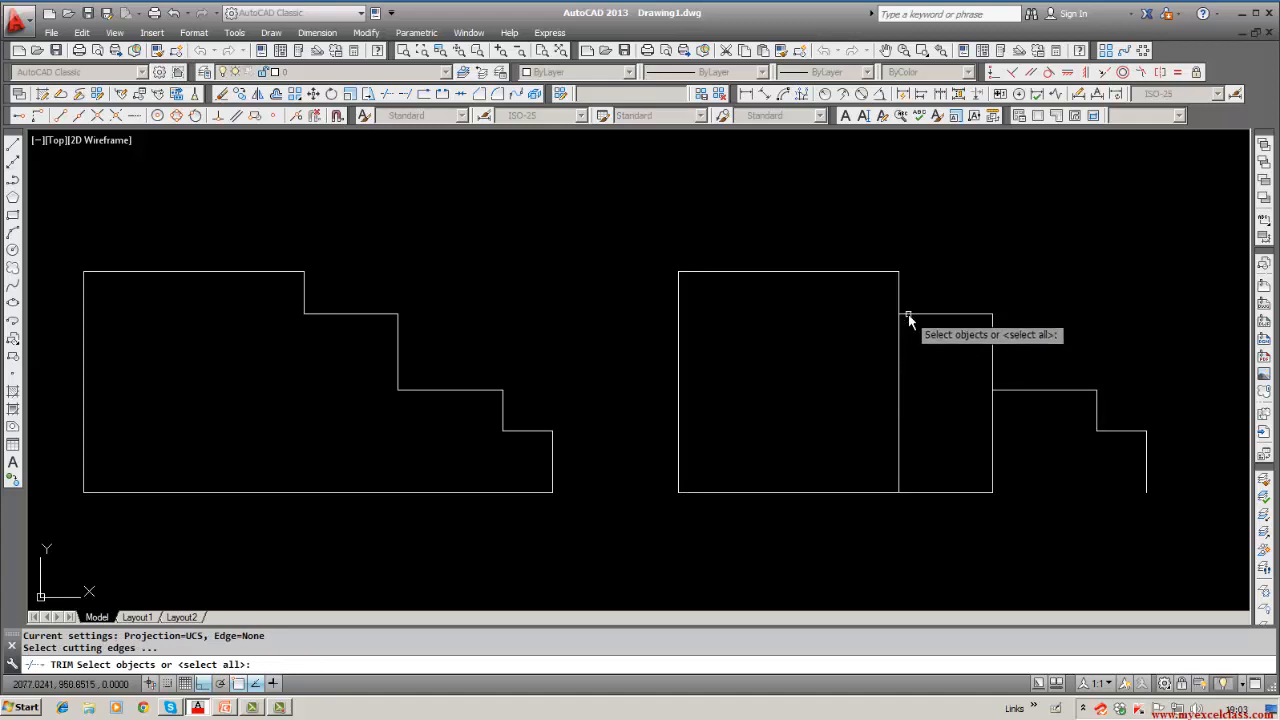
{"action": "left_click", "coordinate": [906, 314]}
{"action": "key", "text": "Return"}
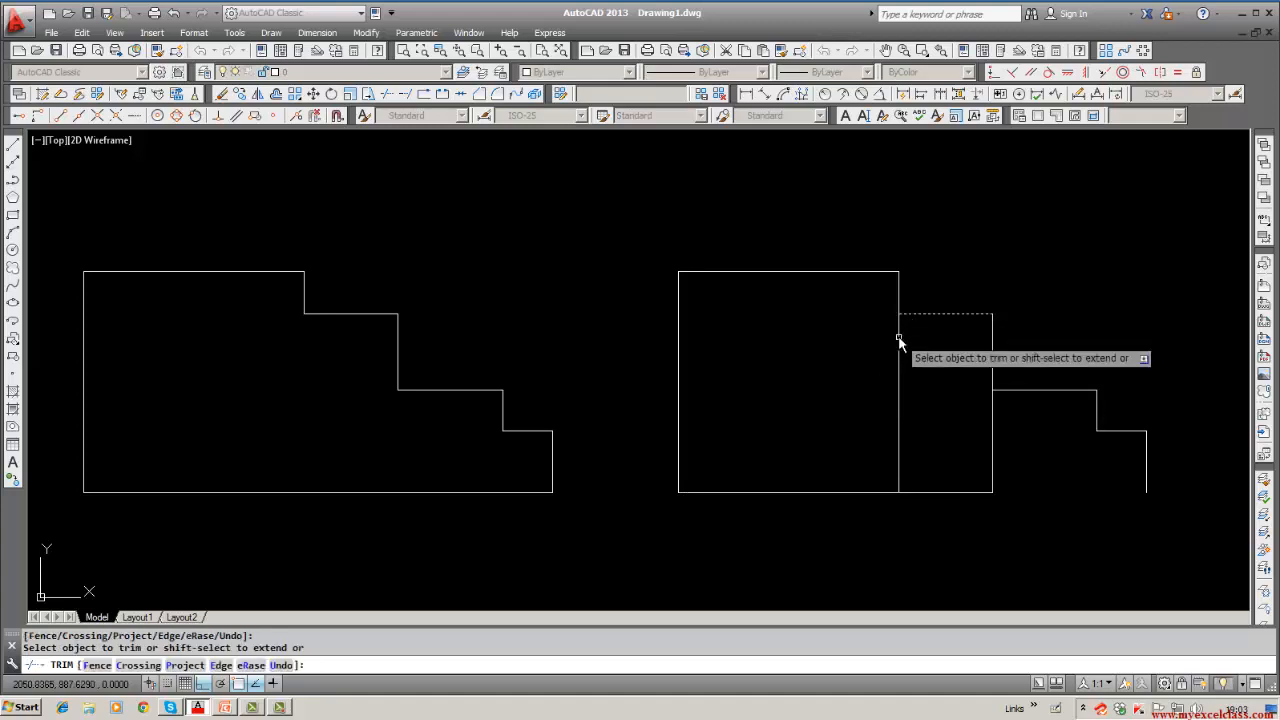
{"action": "key", "text": "Return"}
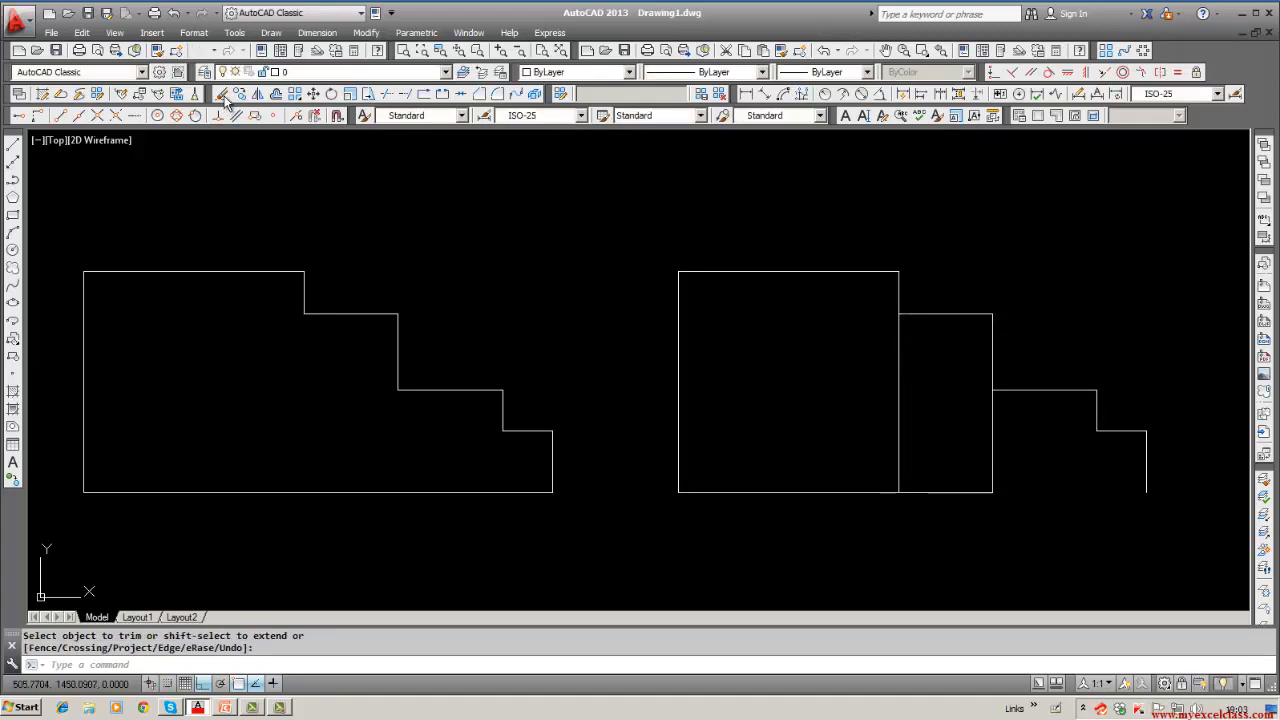
Step: Erase the vertical line running from the copy's first step down to its bottom edge
{"action": "left_click", "coordinate": [228, 116]}
{"action": "left_click", "coordinate": [899, 356]}
{"action": "key", "text": "Return"}
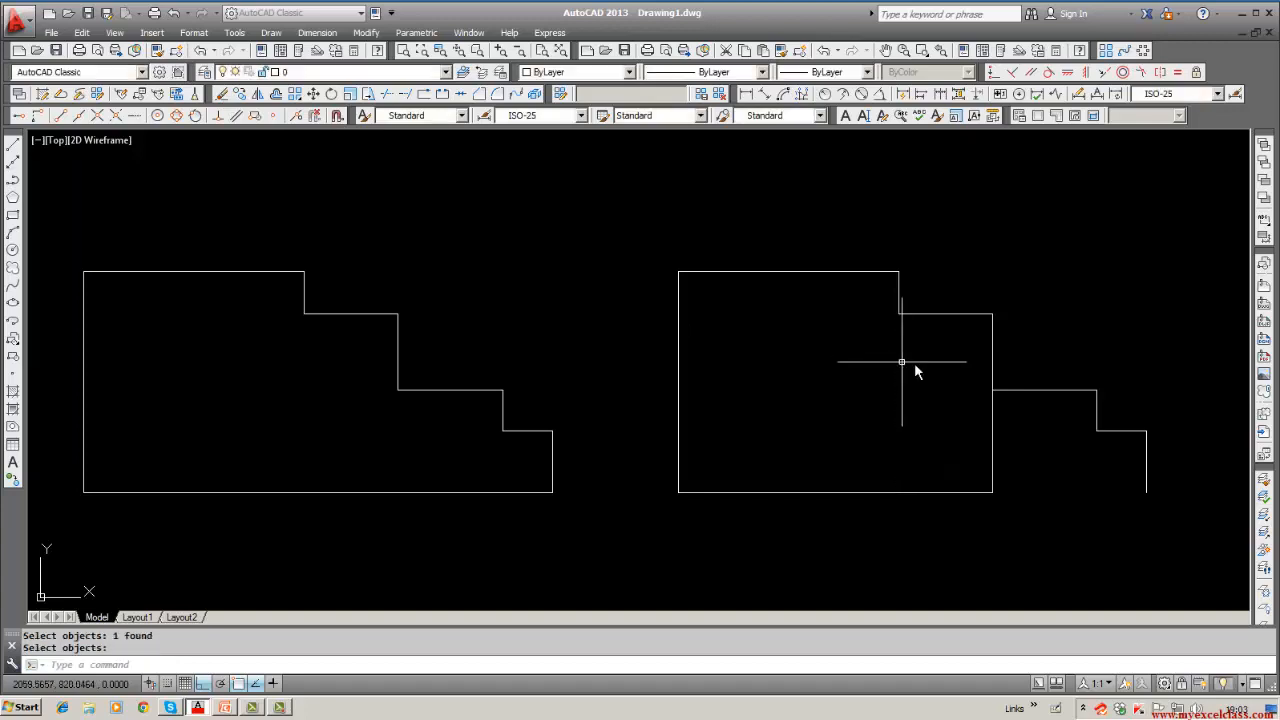
Step: Erase the four leftover tread and riser segments to the right of the copy's second riser
{"action": "key", "text": "Return"}
{"action": "left_click", "coordinate": [1029, 390]}
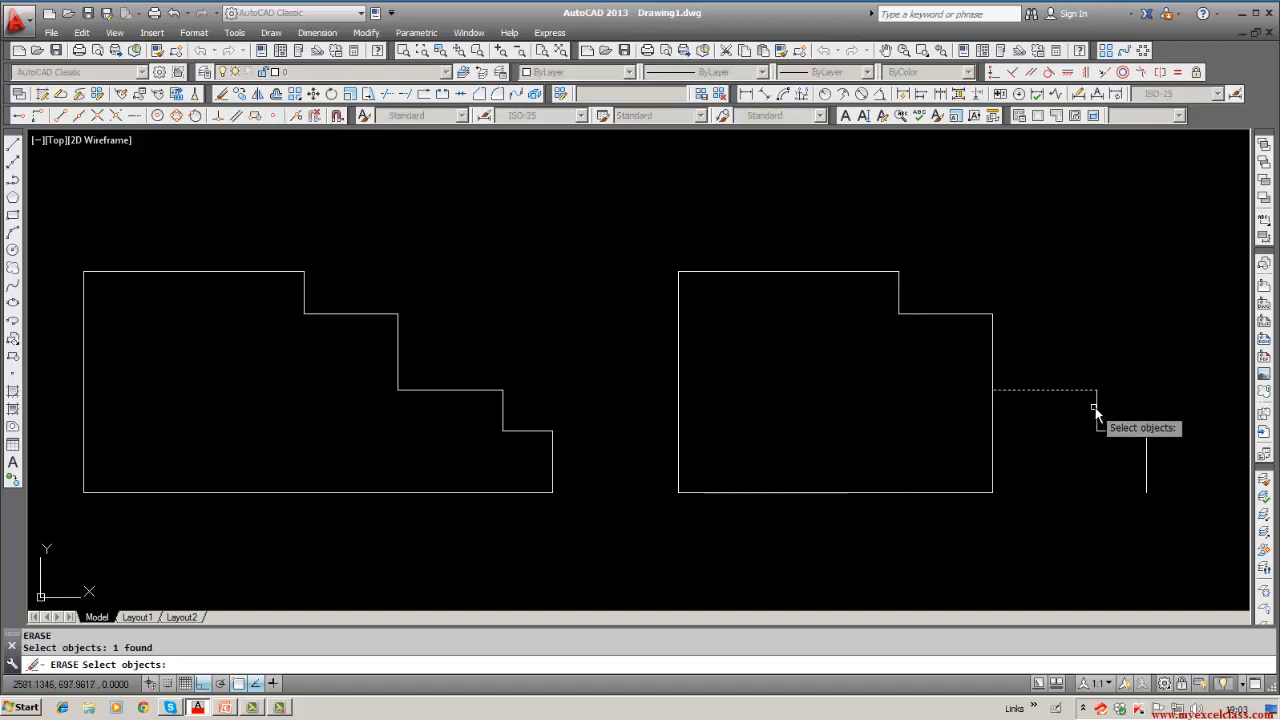
{"action": "left_click", "coordinate": [1096, 415]}
{"action": "left_click", "coordinate": [1115, 430]}
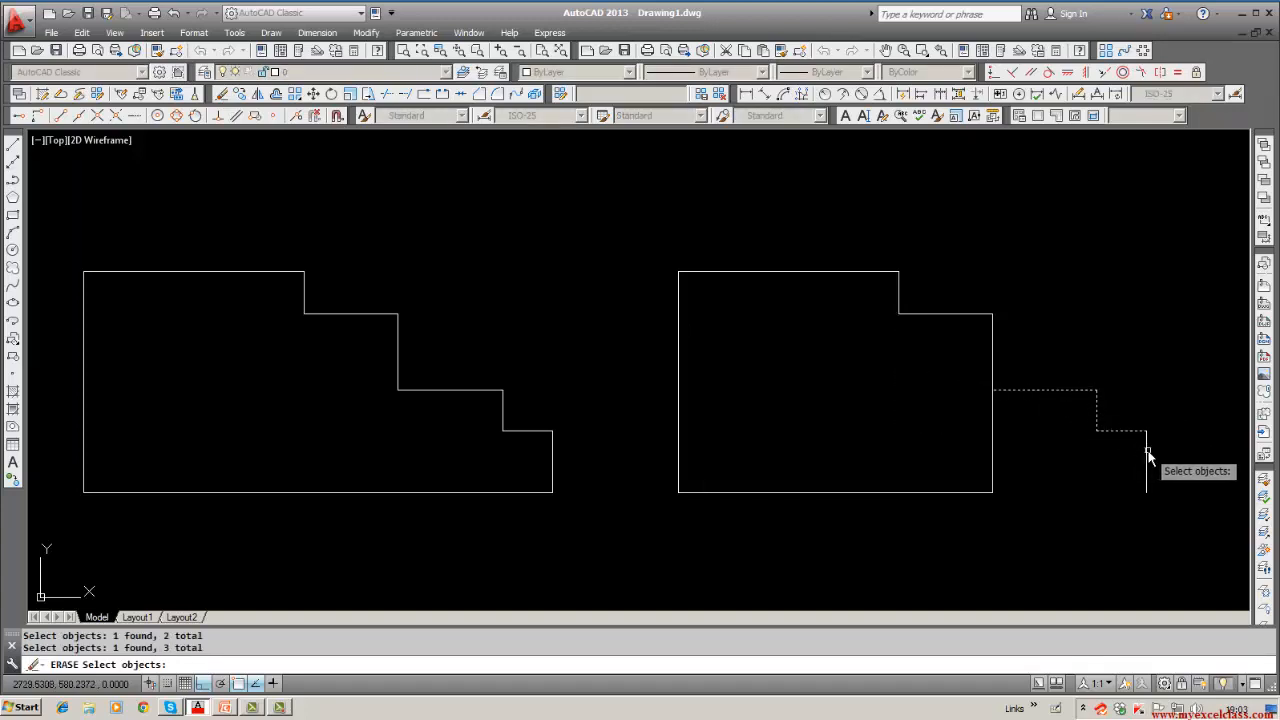
{"action": "left_click", "coordinate": [1146, 456]}
{"action": "key", "text": "Return"}
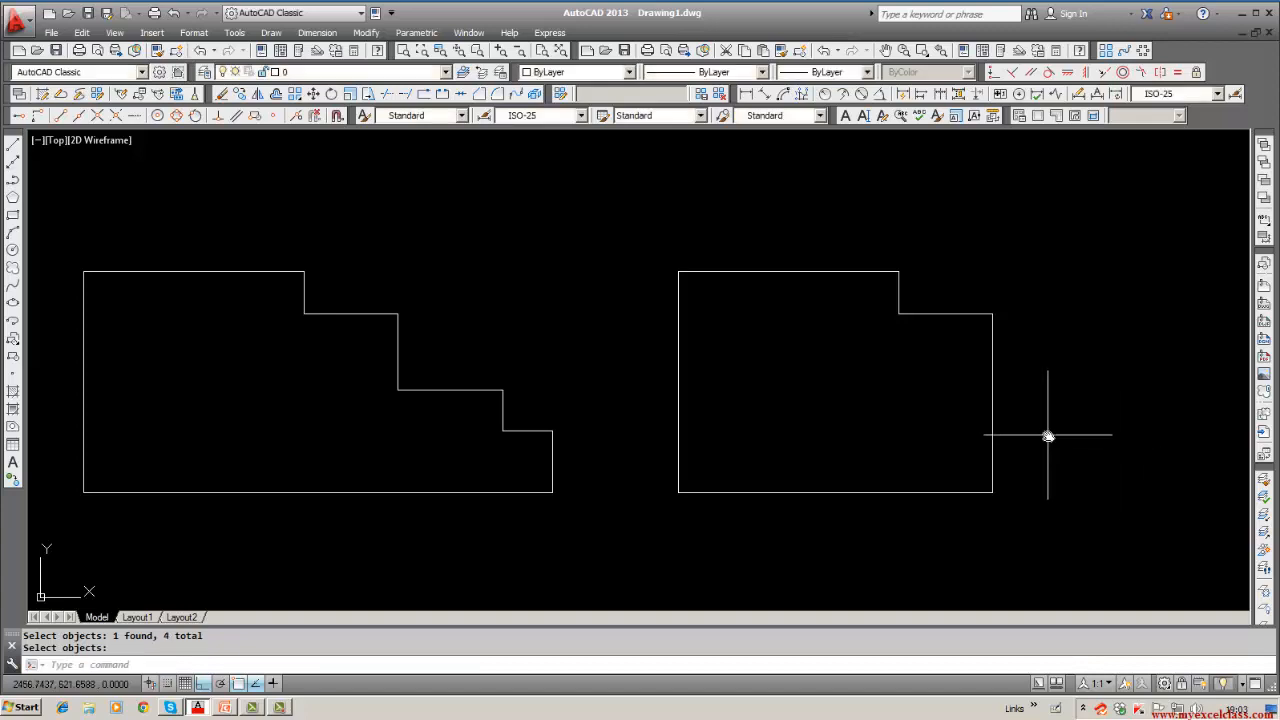
{"action": "middle_click_drag", "start_coordinate": [1049, 434], "coordinate": [1069, 426]}
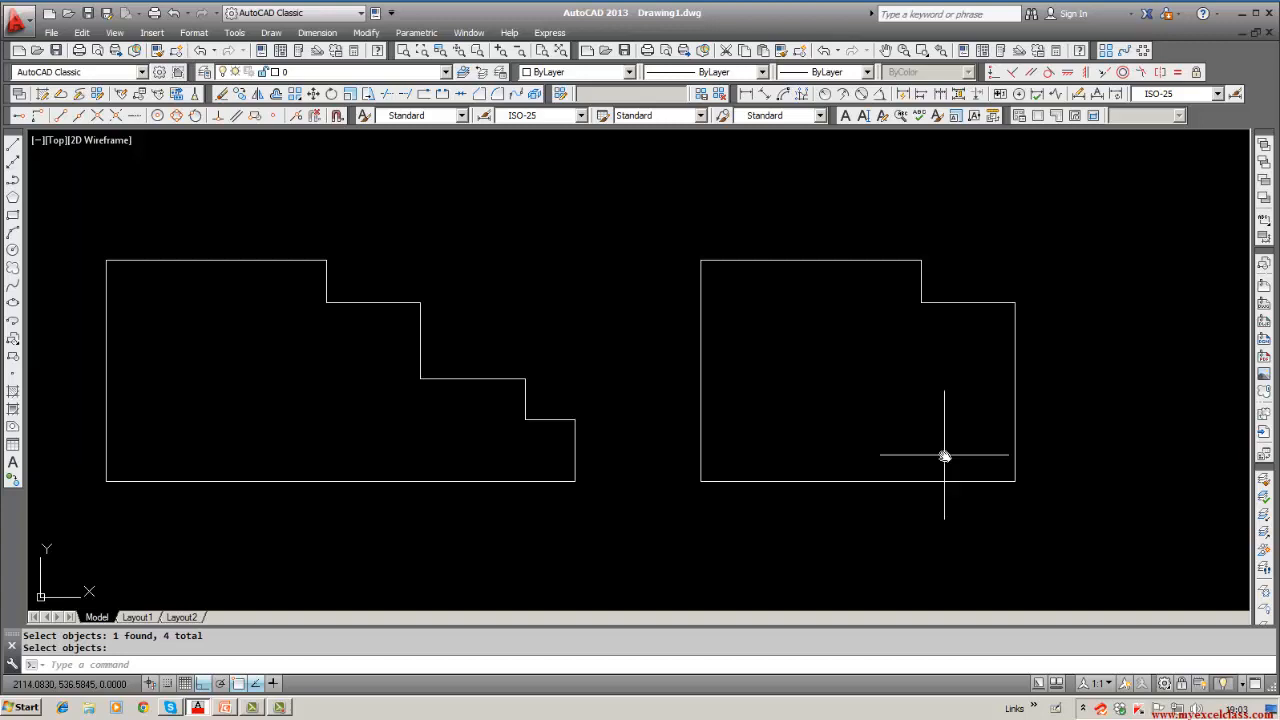
Step: Add multiline text reading 1:25 with a text height of 50 below the original stepped profile
{"action": "middle_click_drag", "start_coordinate": [477, 577], "coordinate": [700, 466]}
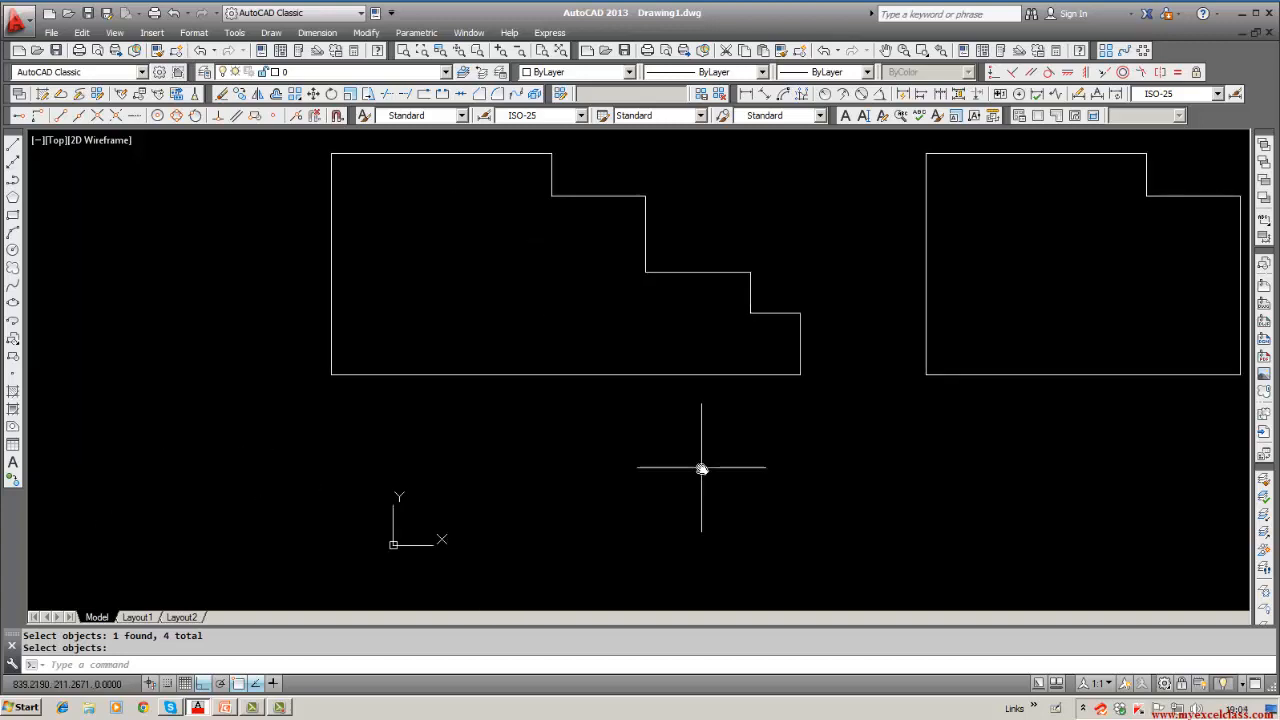
{"action": "type", "text": "mt"}
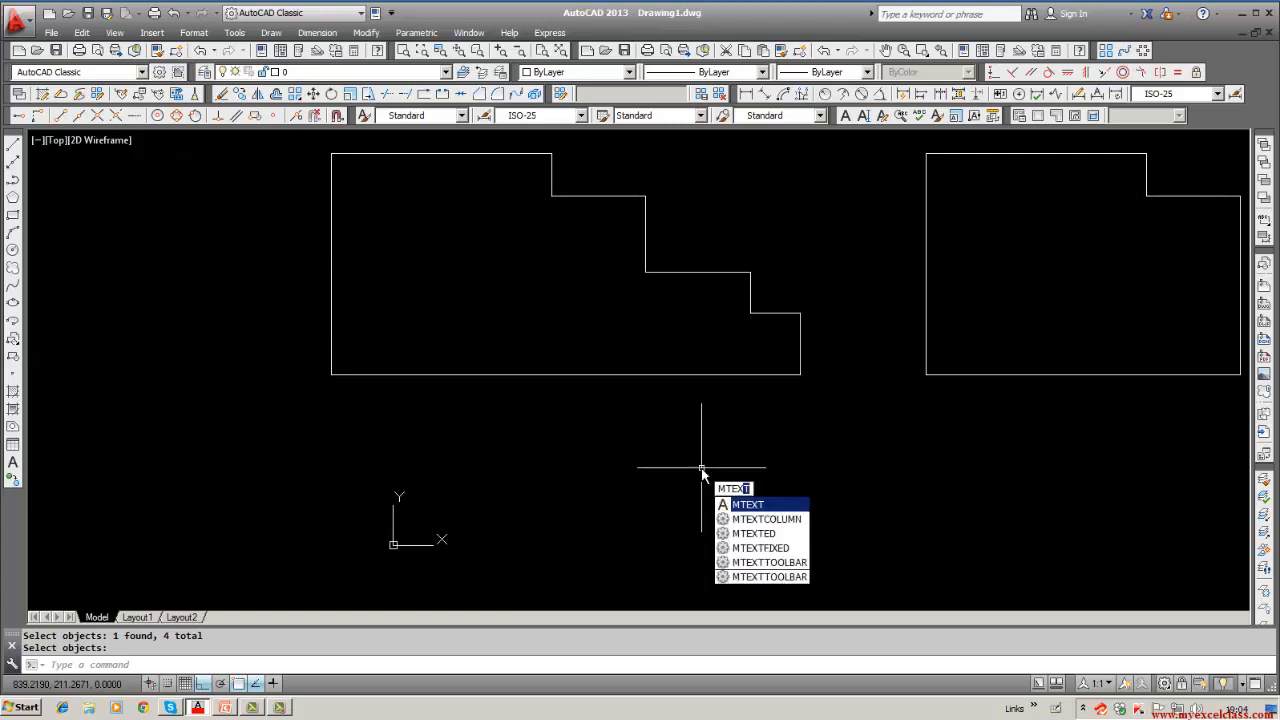
{"action": "key", "text": "Return"}
{"action": "left_click", "coordinate": [528, 457]}
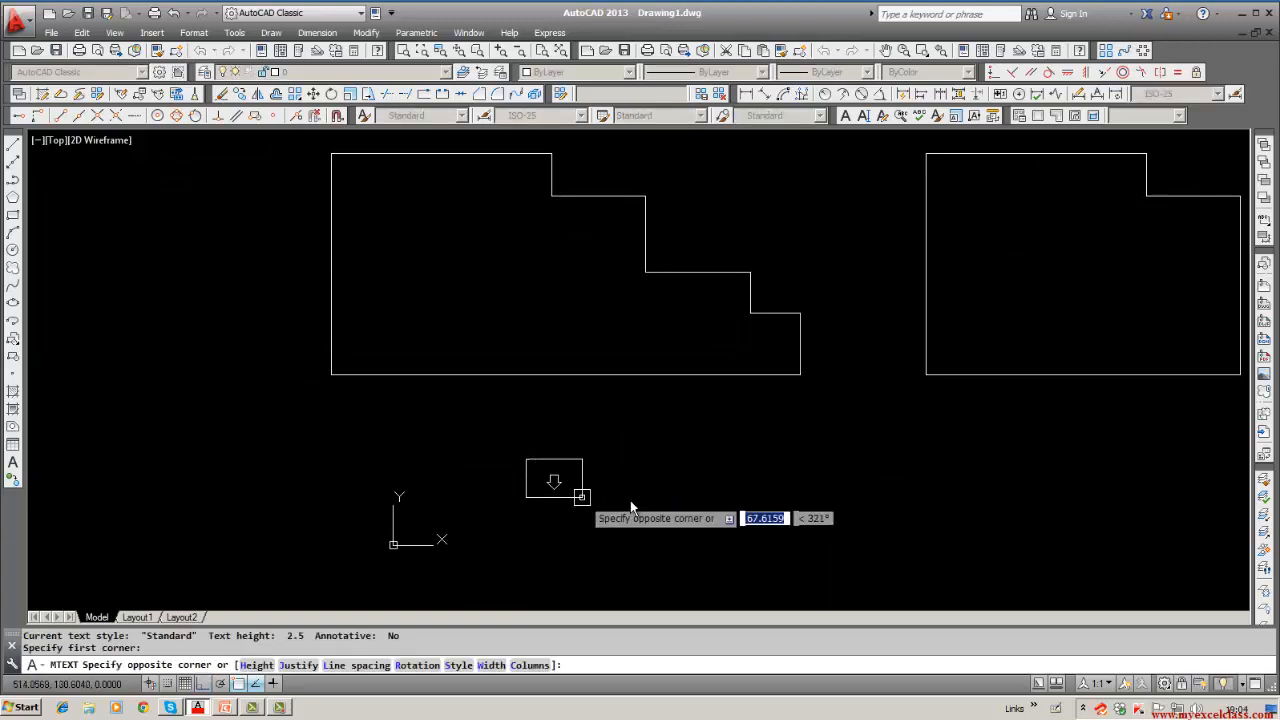
{"action": "left_click", "coordinate": [683, 503]}
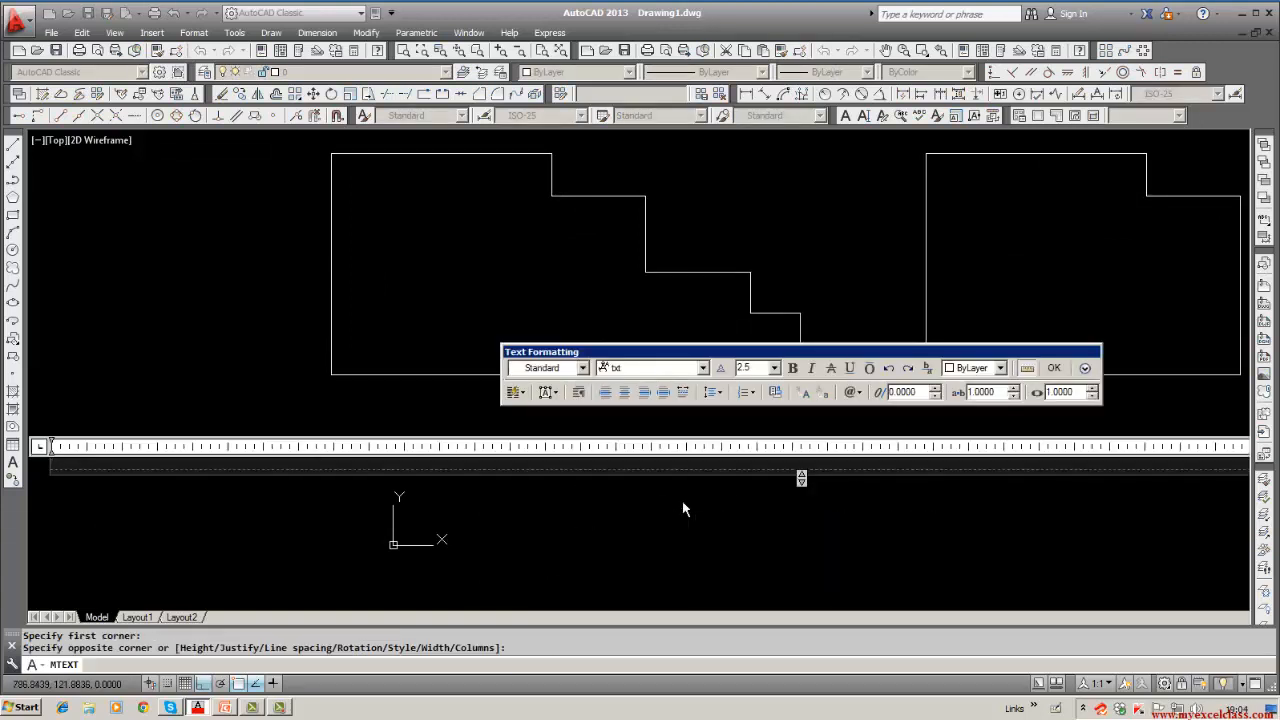
{"action": "left_click", "coordinate": [768, 368]}
{"action": "type", "text": "50"}
{"action": "key", "text": "Return"}
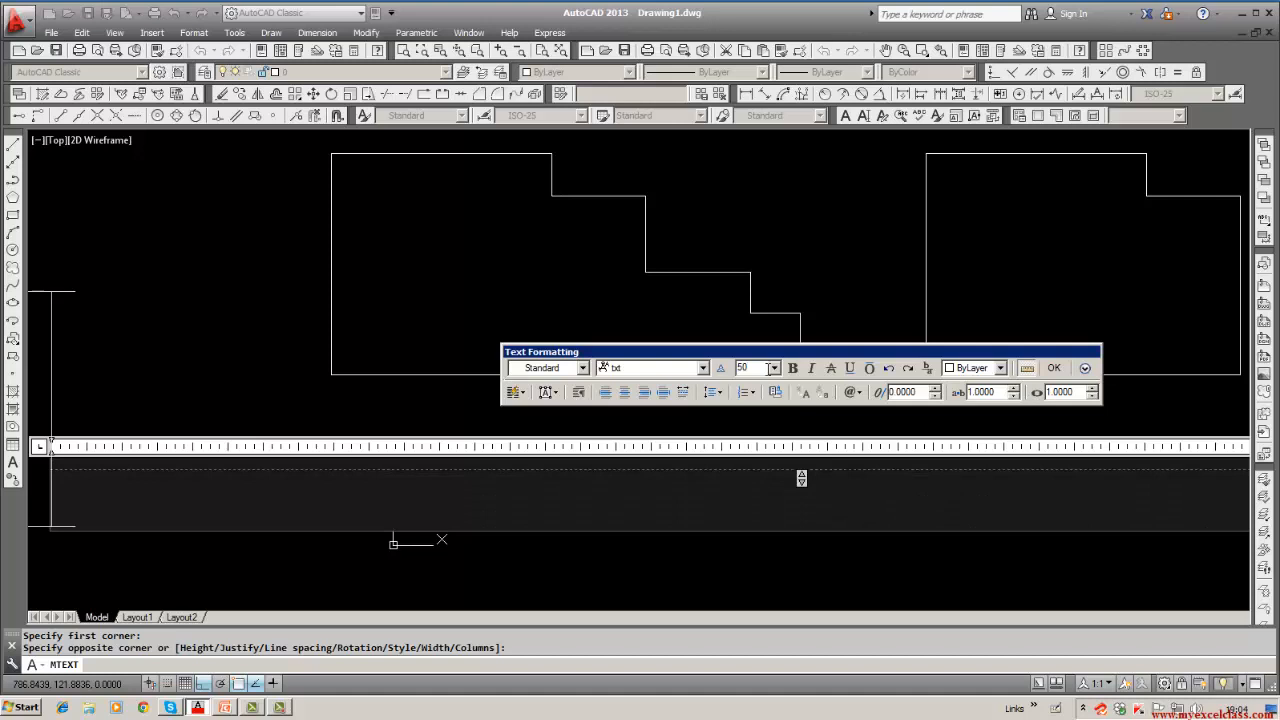
{"action": "type", "text": "125"}
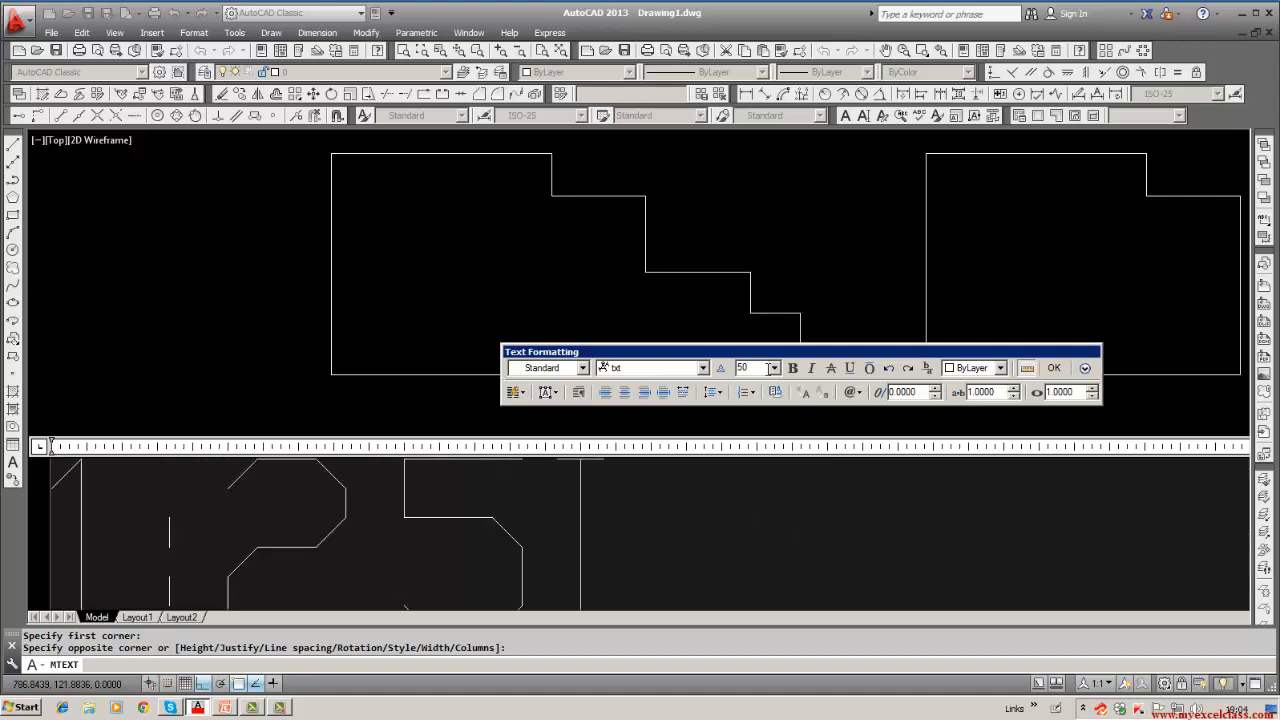
{"action": "left_click", "coordinate": [1055, 368]}
{"action": "middle_click_drag", "start_coordinate": [849, 434], "coordinate": [660, 420]}
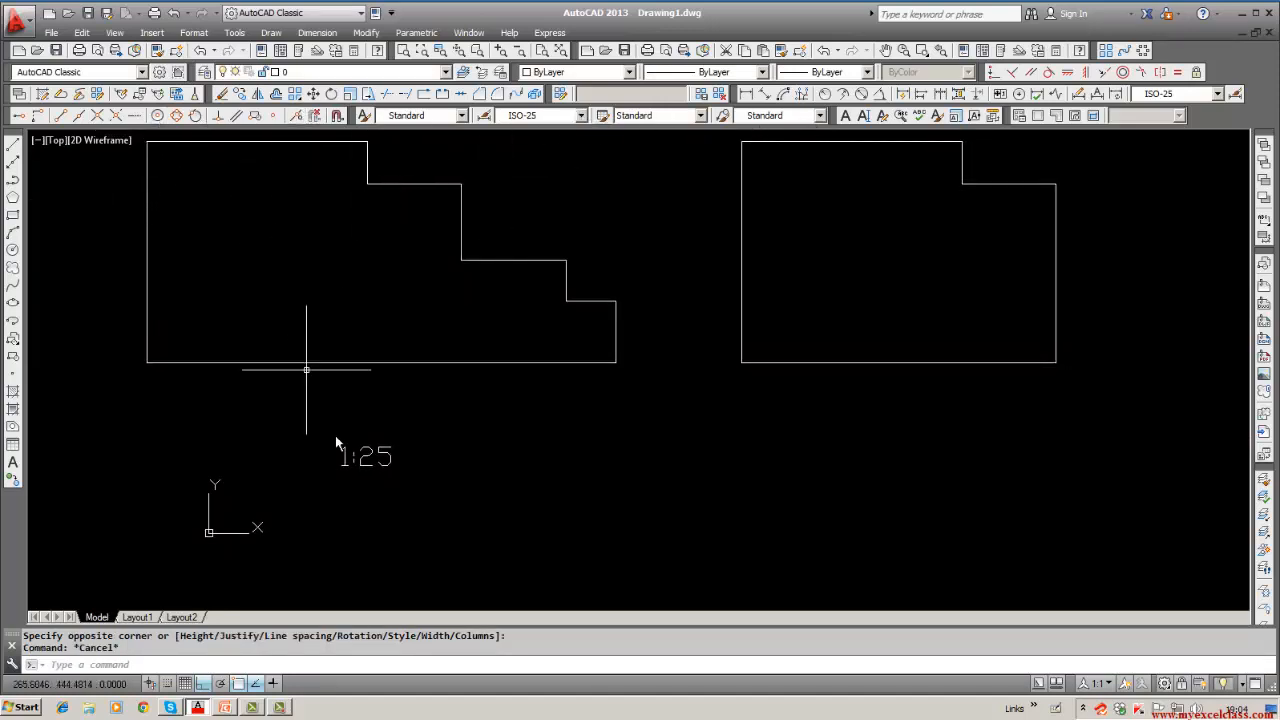
{"action": "key", "text": "Escape"}
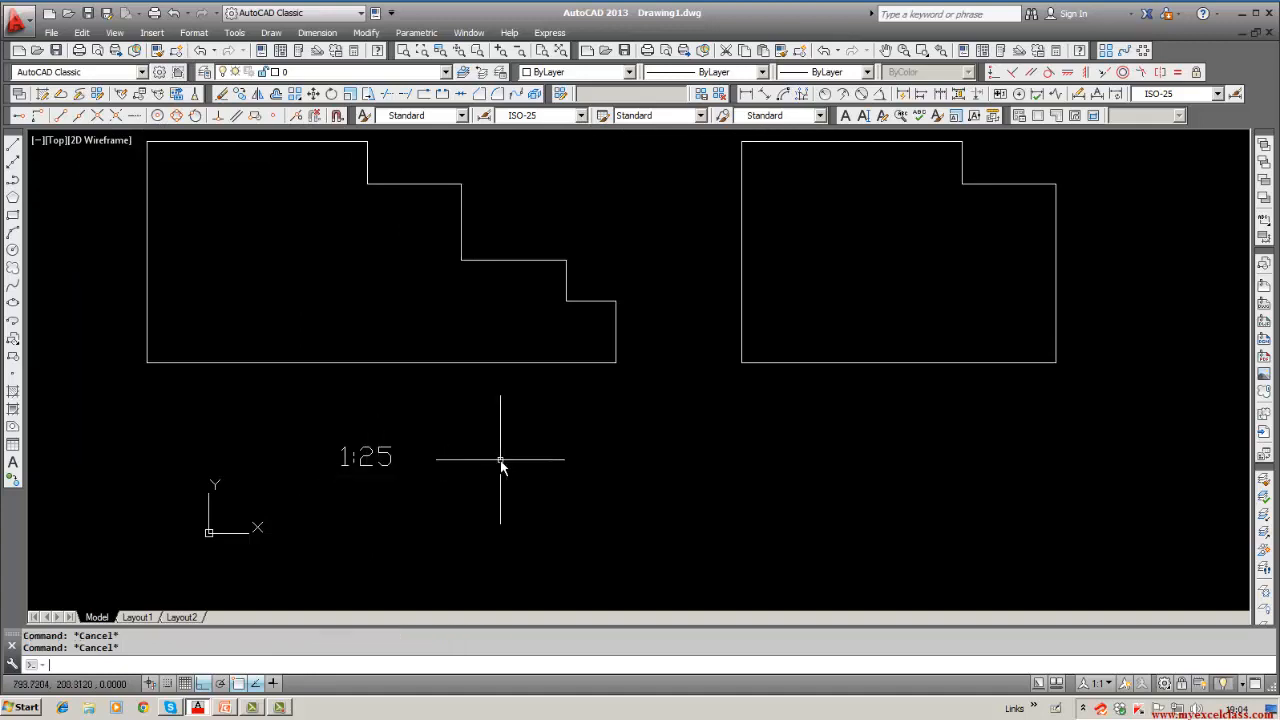
Step: Copy the 1:25 text horizontally about 1305 units to below the shortened profile
{"action": "type", "text": "copy"}
{"action": "key", "text": "Return"}
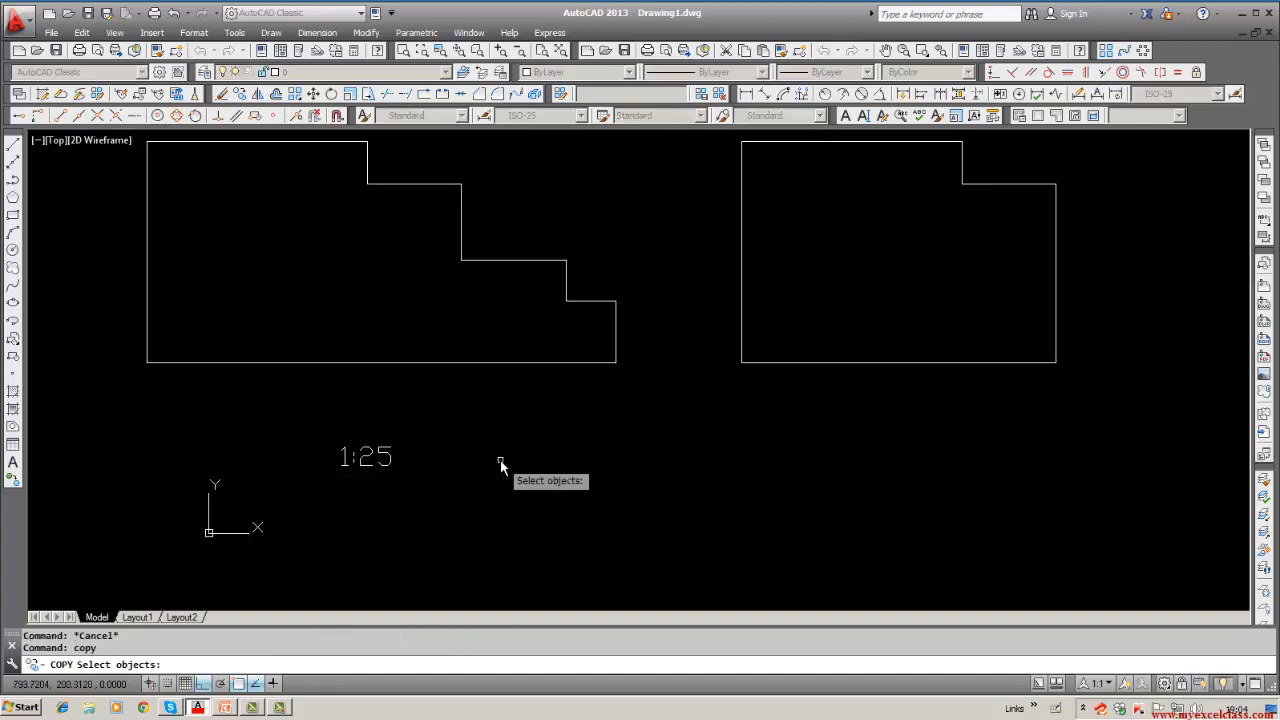
{"action": "left_click", "coordinate": [377, 462]}
{"action": "key", "text": "Return"}
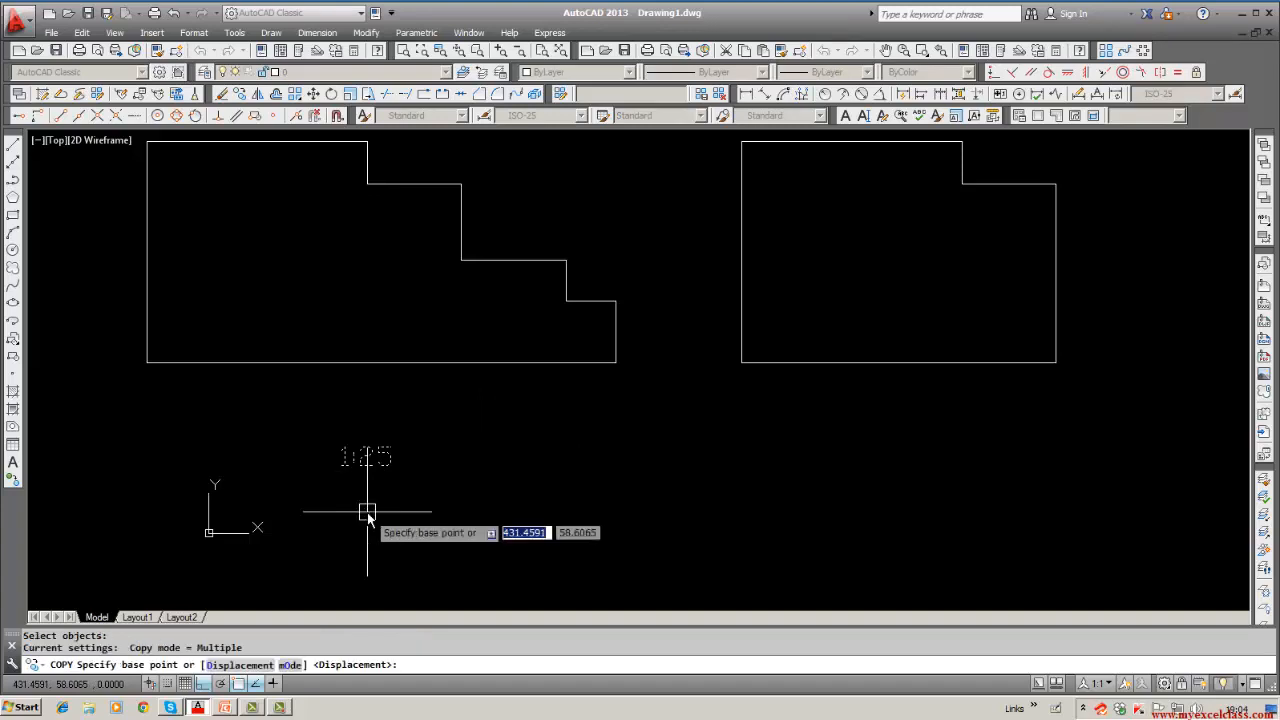
{"action": "left_click", "coordinate": [367, 513]}
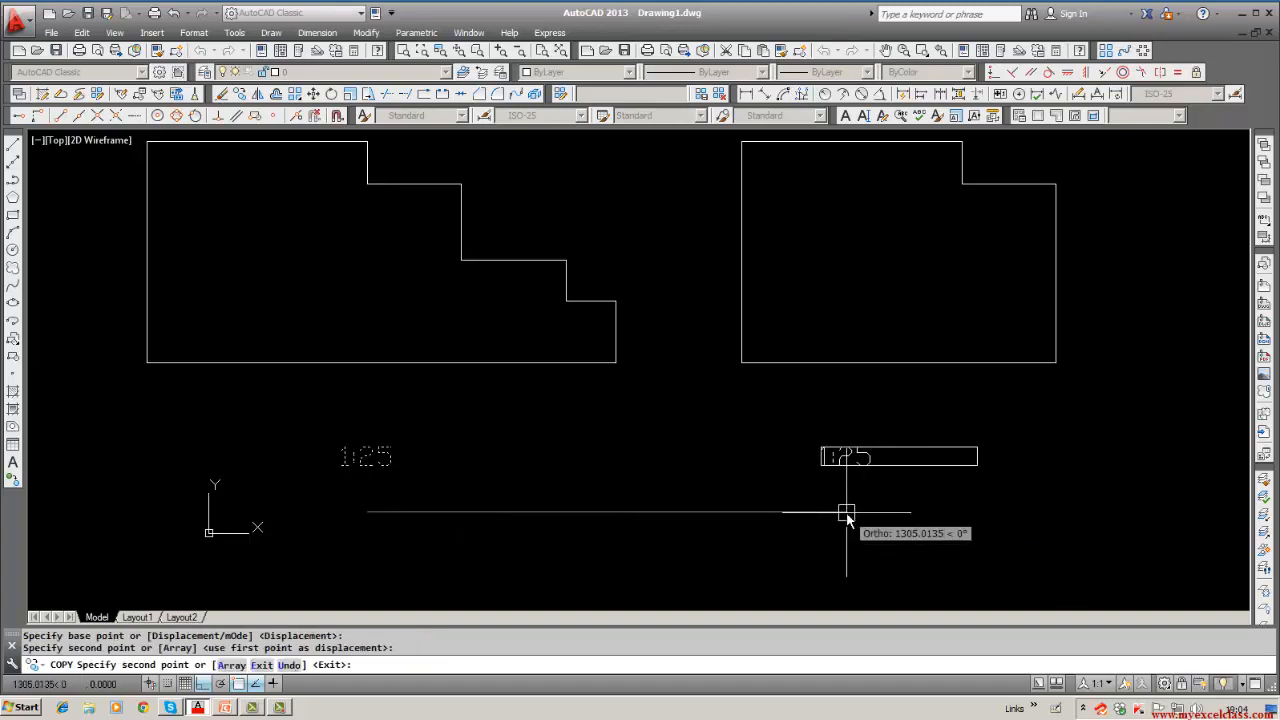
{"action": "left_click", "coordinate": [846, 513]}
{"action": "key", "text": "Return"}
Step: Change the text below the shortened profile to 1:10 with the DDEDIT command
{"action": "type", "text": "ddedit"}
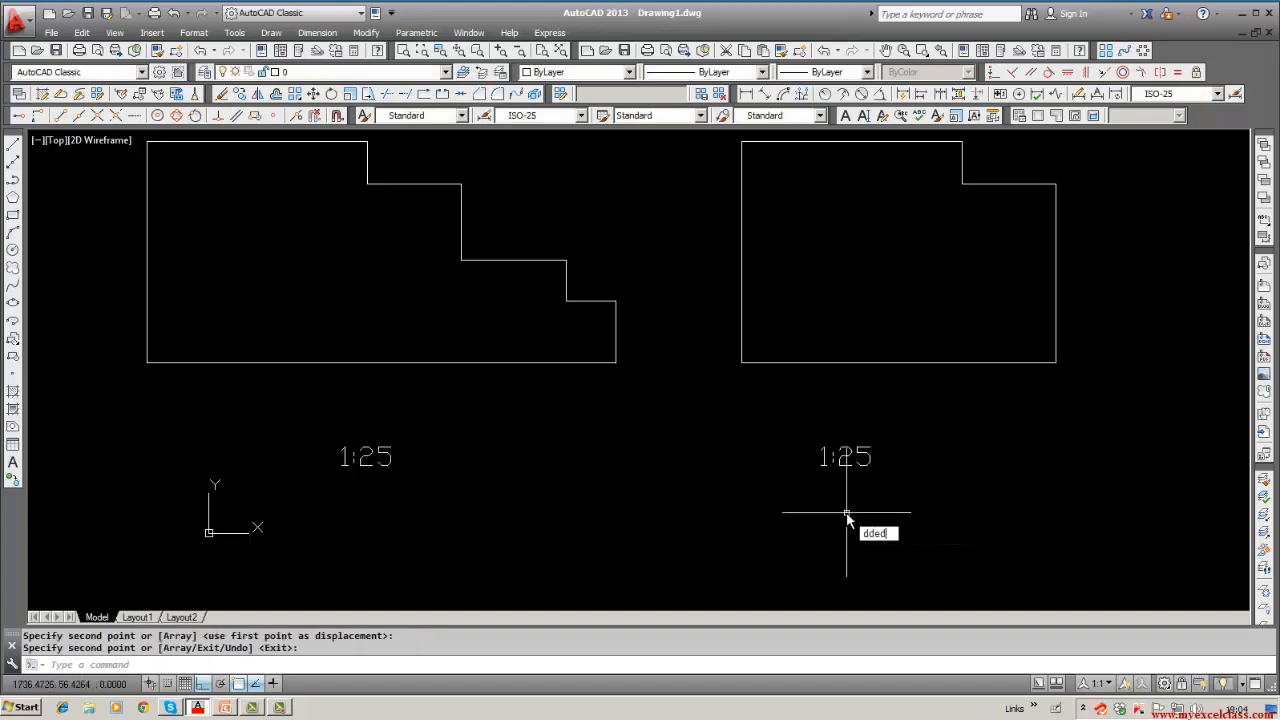
{"action": "key", "text": "Return"}
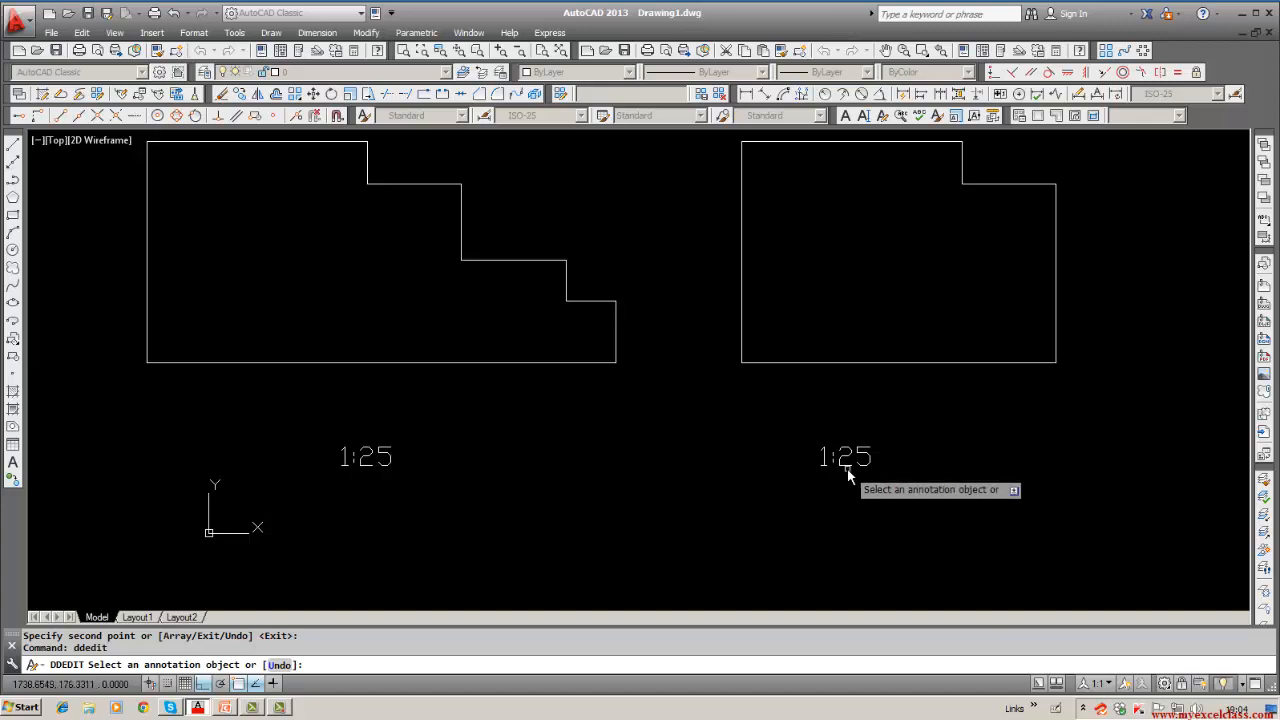
{"action": "left_click", "coordinate": [847, 467]}
{"action": "double_click", "coordinate": [876, 467]}
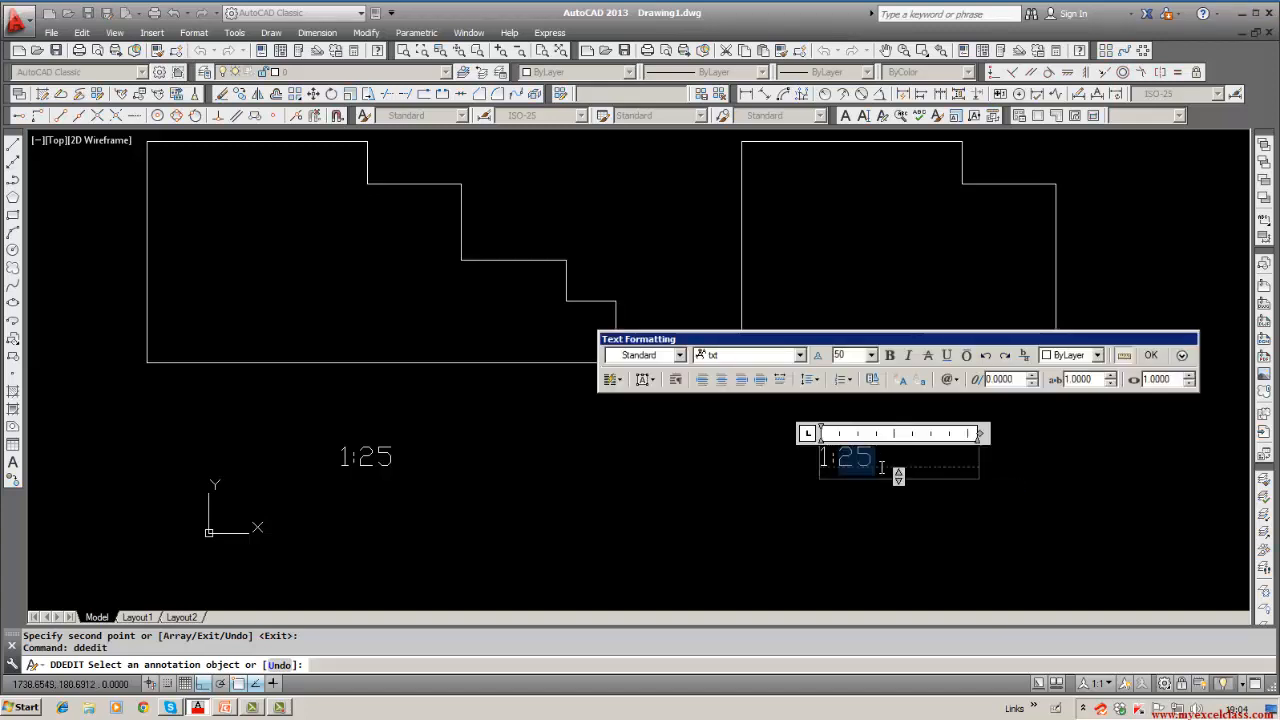
{"action": "type", "text": "10"}
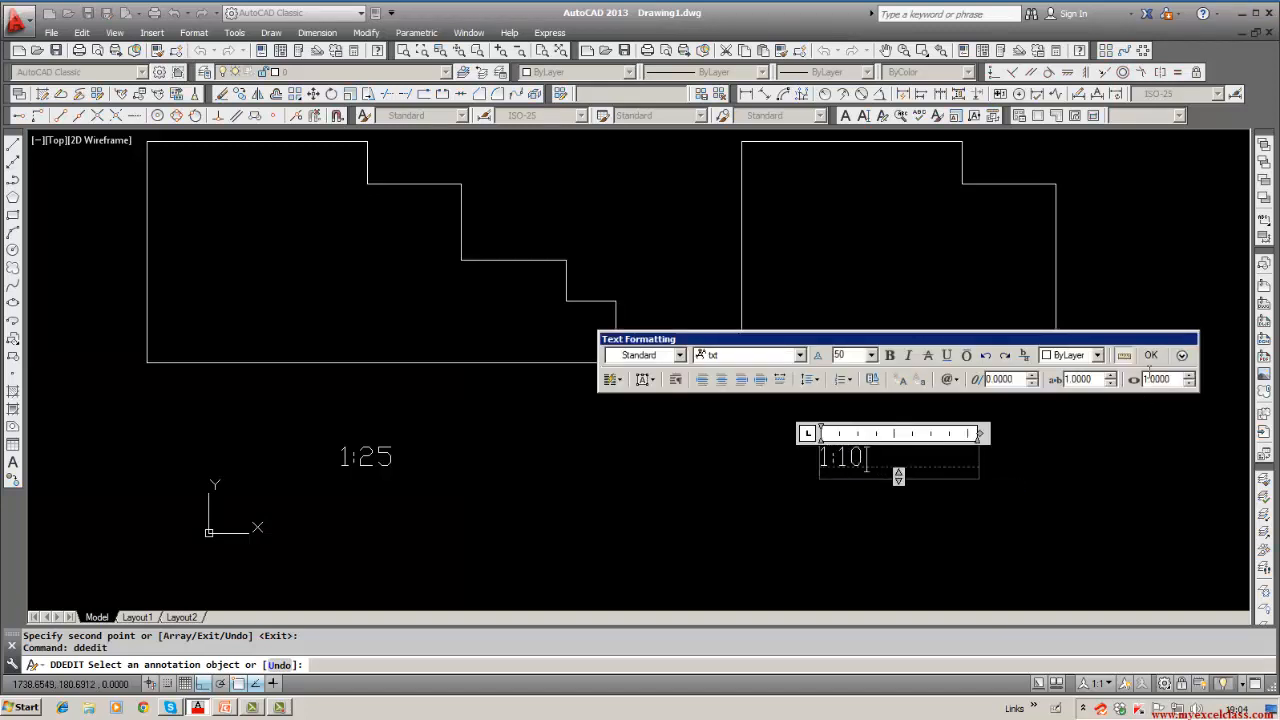
{"action": "left_click", "coordinate": [1151, 355]}
{"action": "scroll", "coordinate": [1044, 477], "scroll_direction": "down", "scroll_amount": 2}
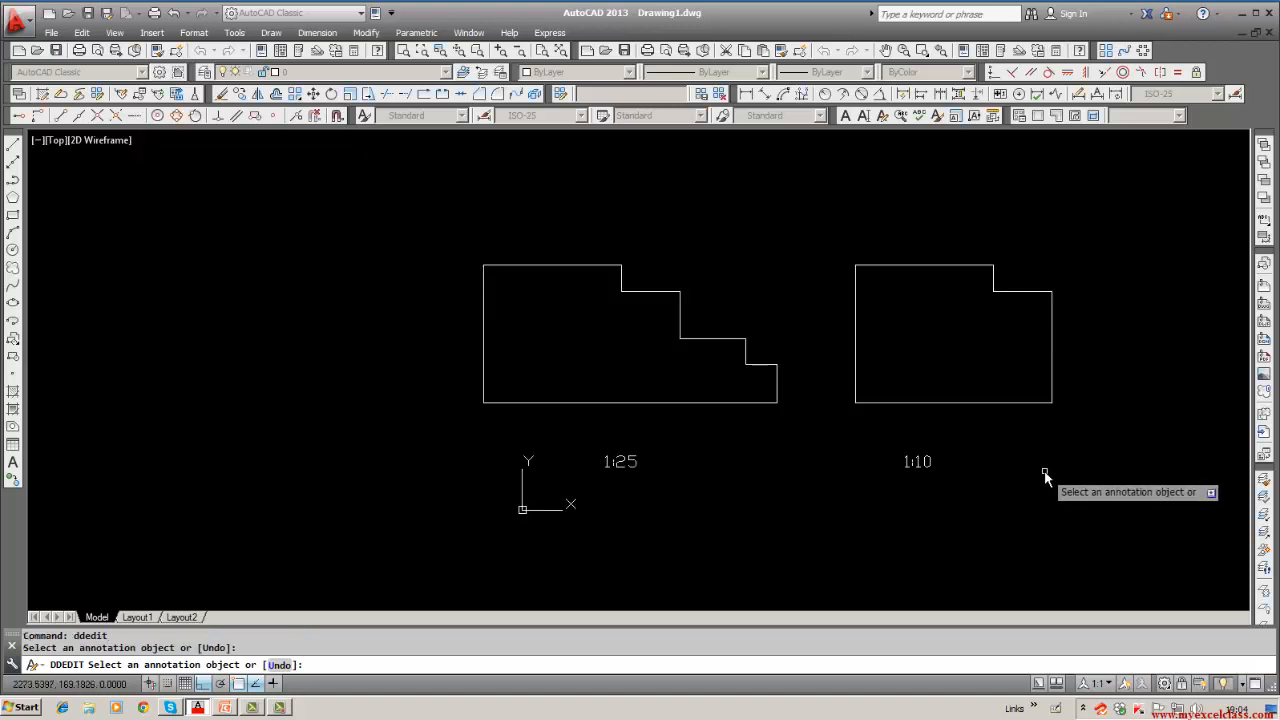
{"action": "key", "text": "Escape"}
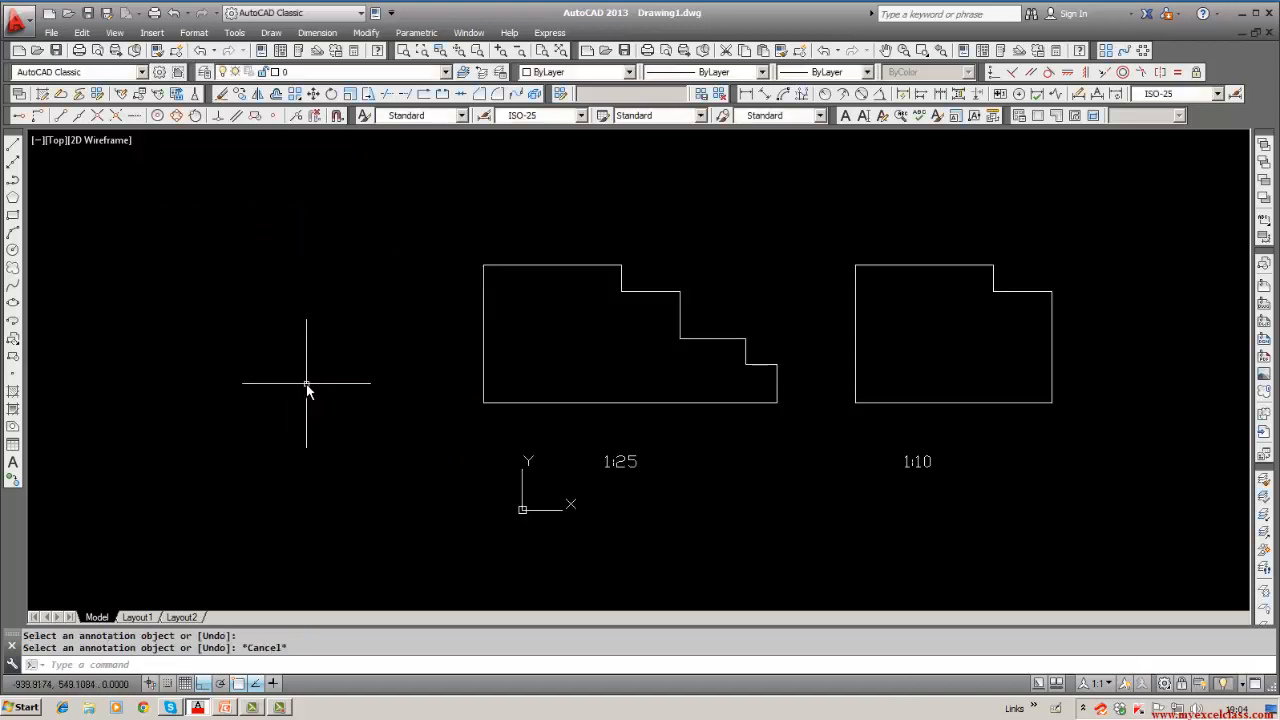
Step: Open the Dimension Style Manager and select the ISO-25 style
{"action": "middle_click_drag", "start_coordinate": [307, 388], "coordinate": [281, 400]}
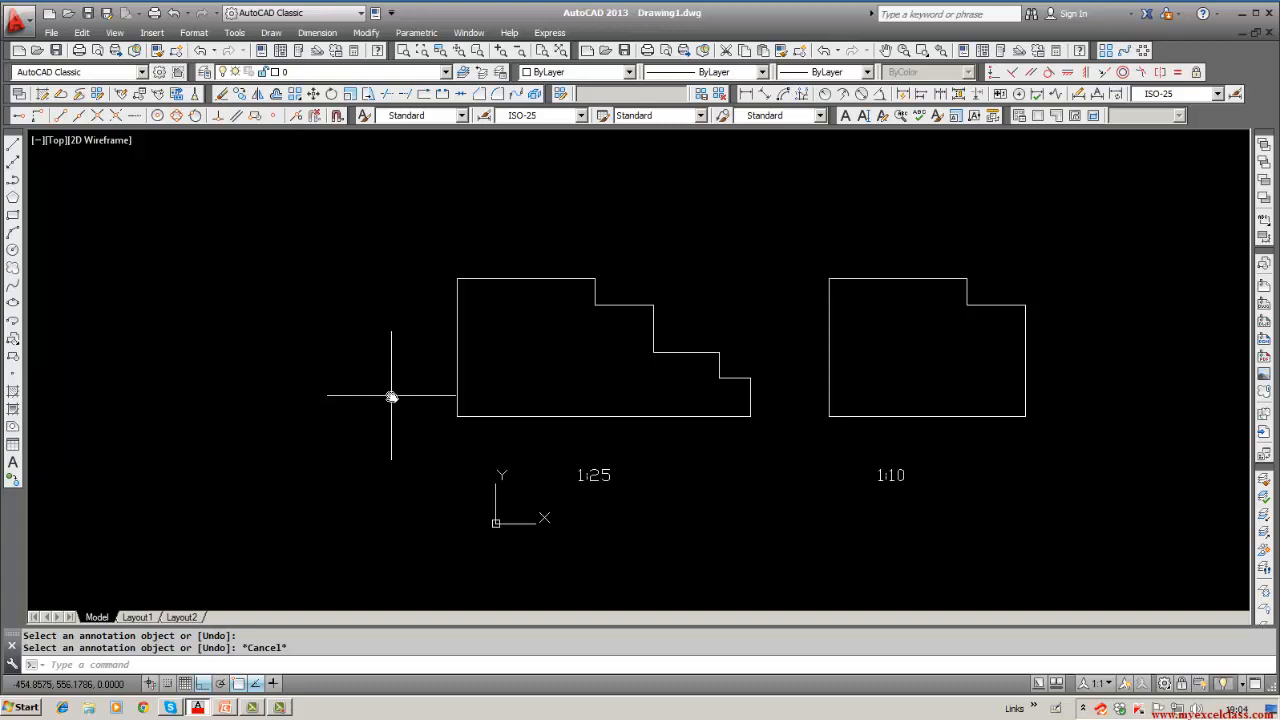
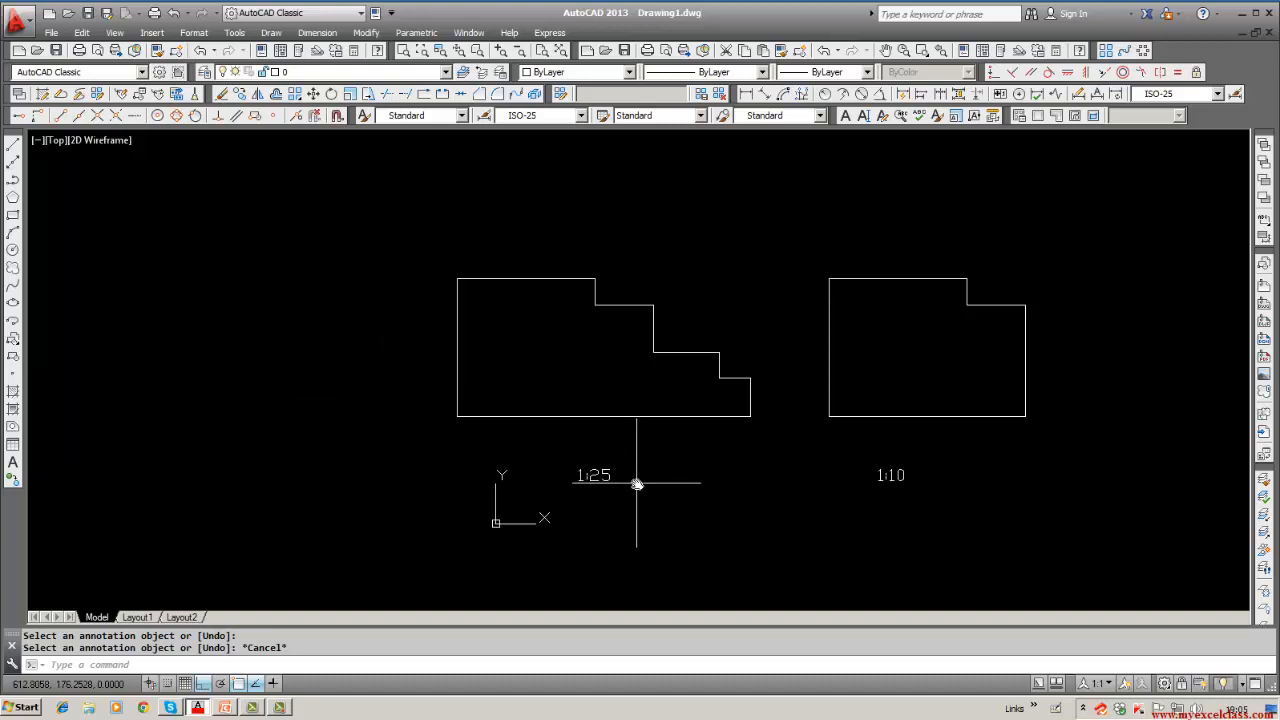
{"action": "left_click", "coordinate": [318, 33]}
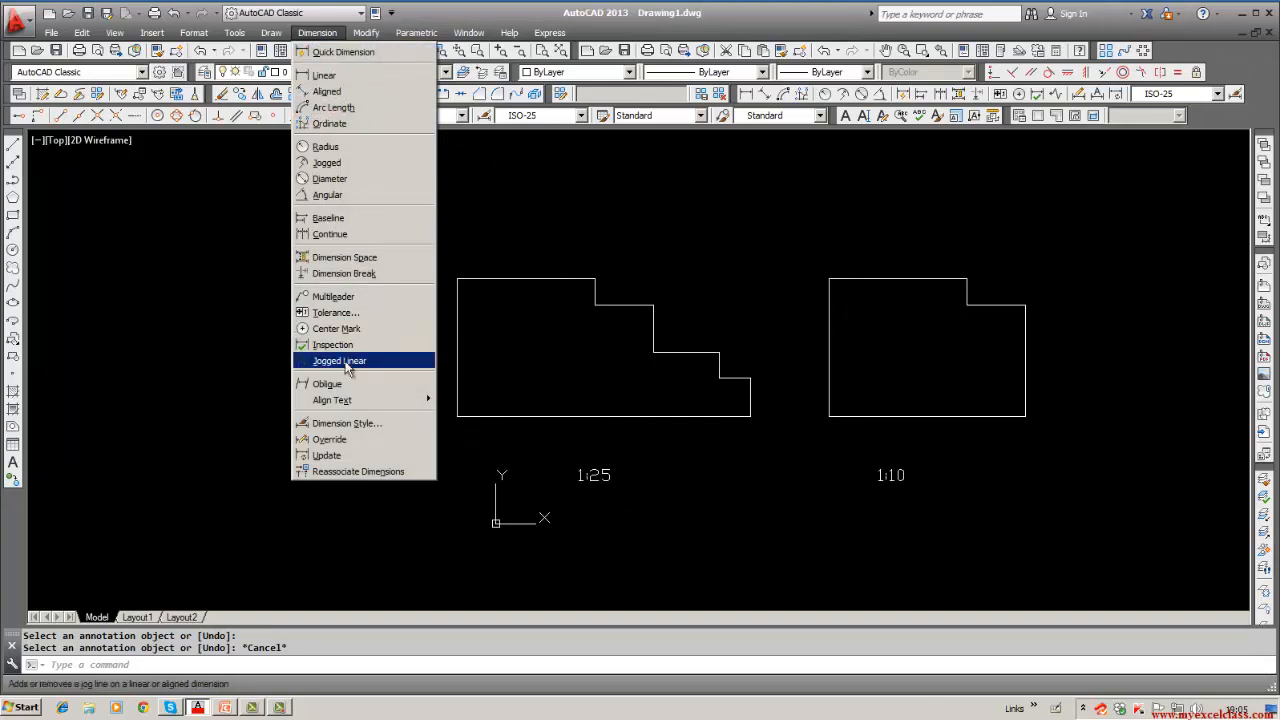
{"action": "left_click", "coordinate": [345, 423]}
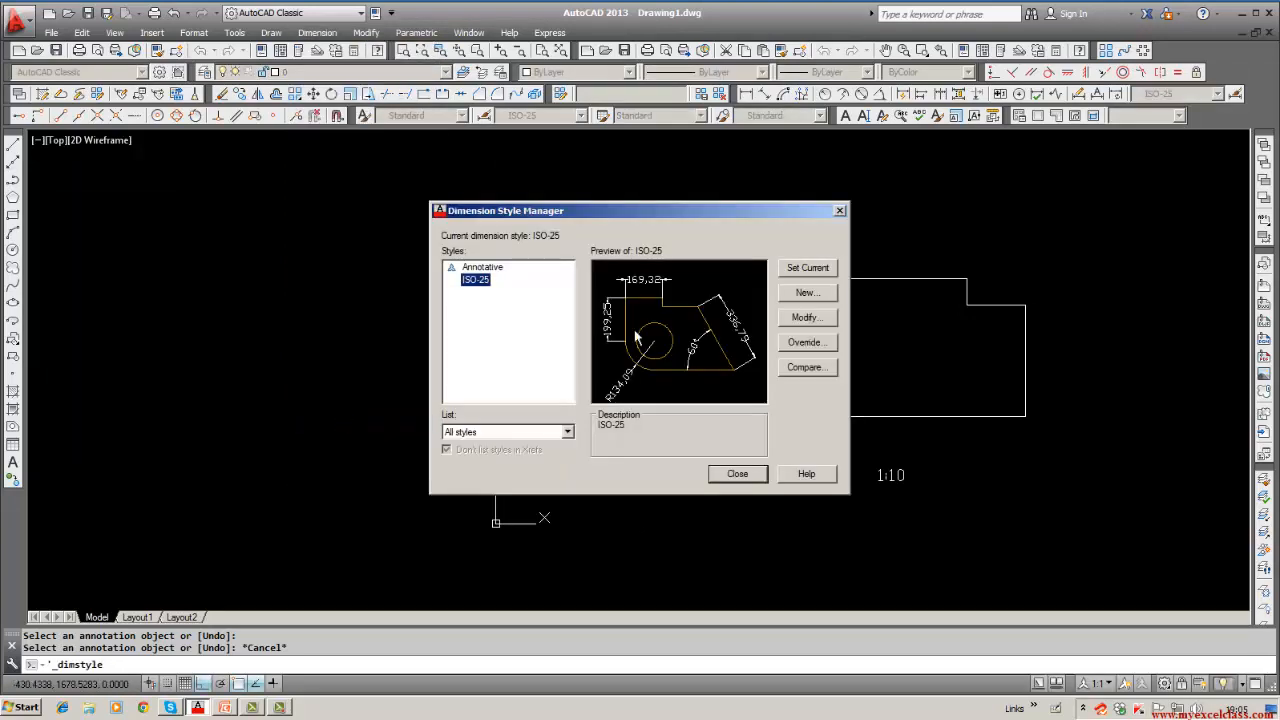
{"action": "left_click", "coordinate": [475, 280]}
{"action": "left_click", "coordinate": [805, 293]}
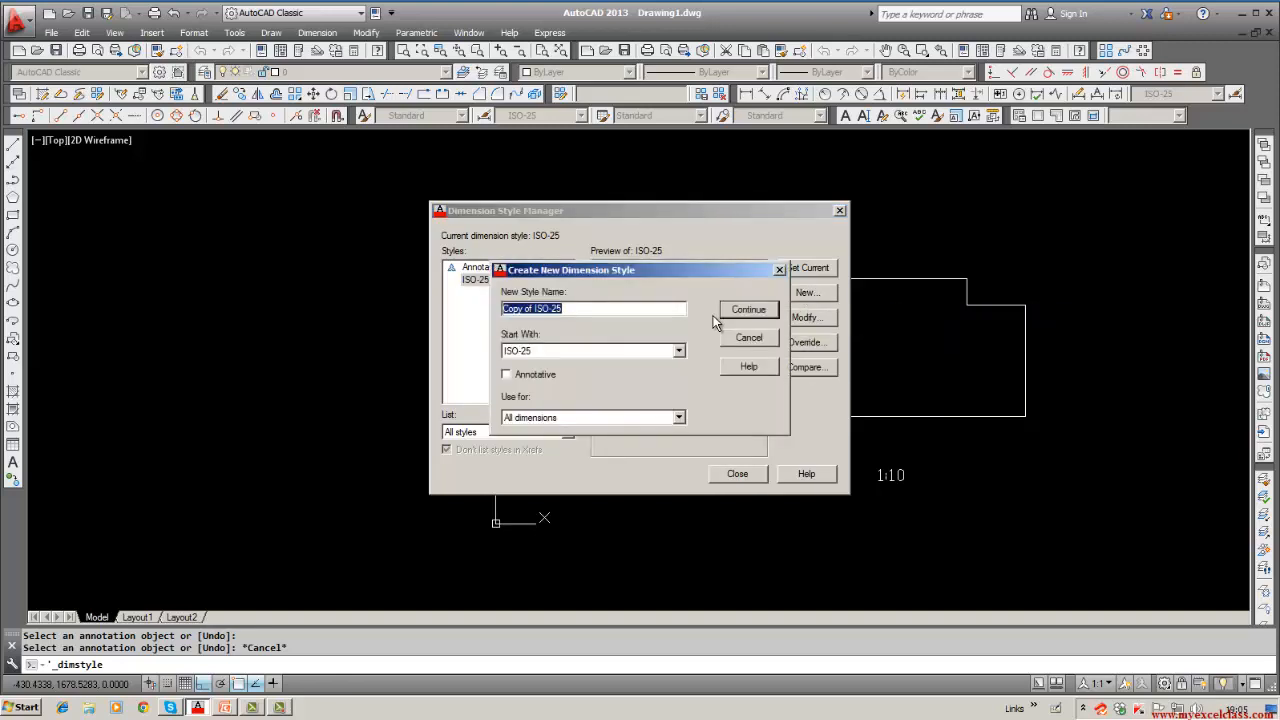
{"action": "left_click", "coordinate": [597, 314]}
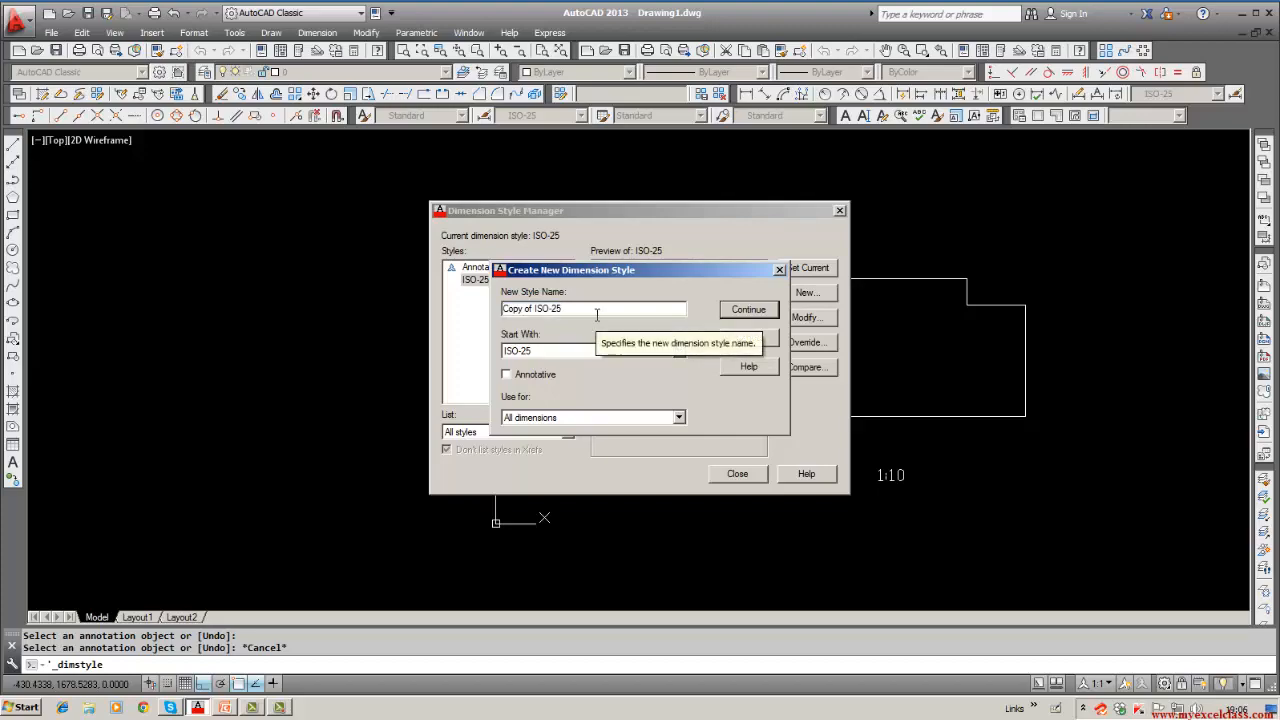
{"action": "key", "text": "Left"}
{"action": "key", "text": "Left"}
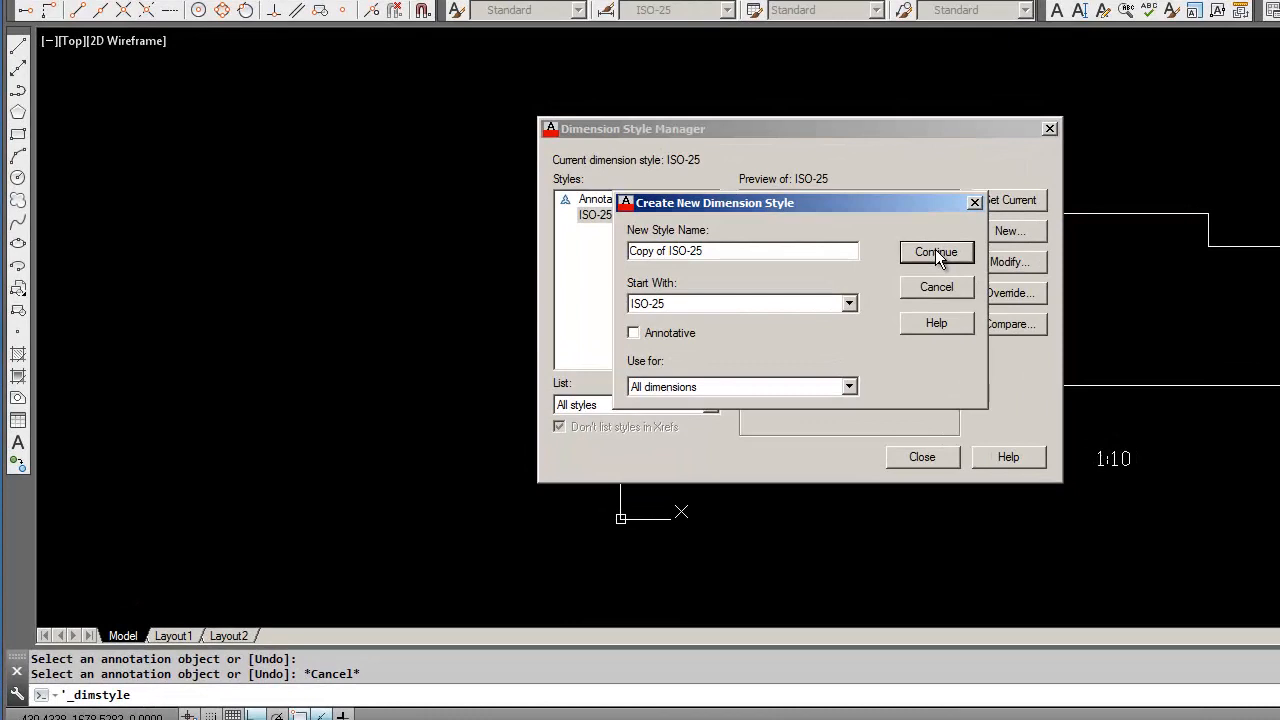
{"action": "left_click", "coordinate": [750, 311]}
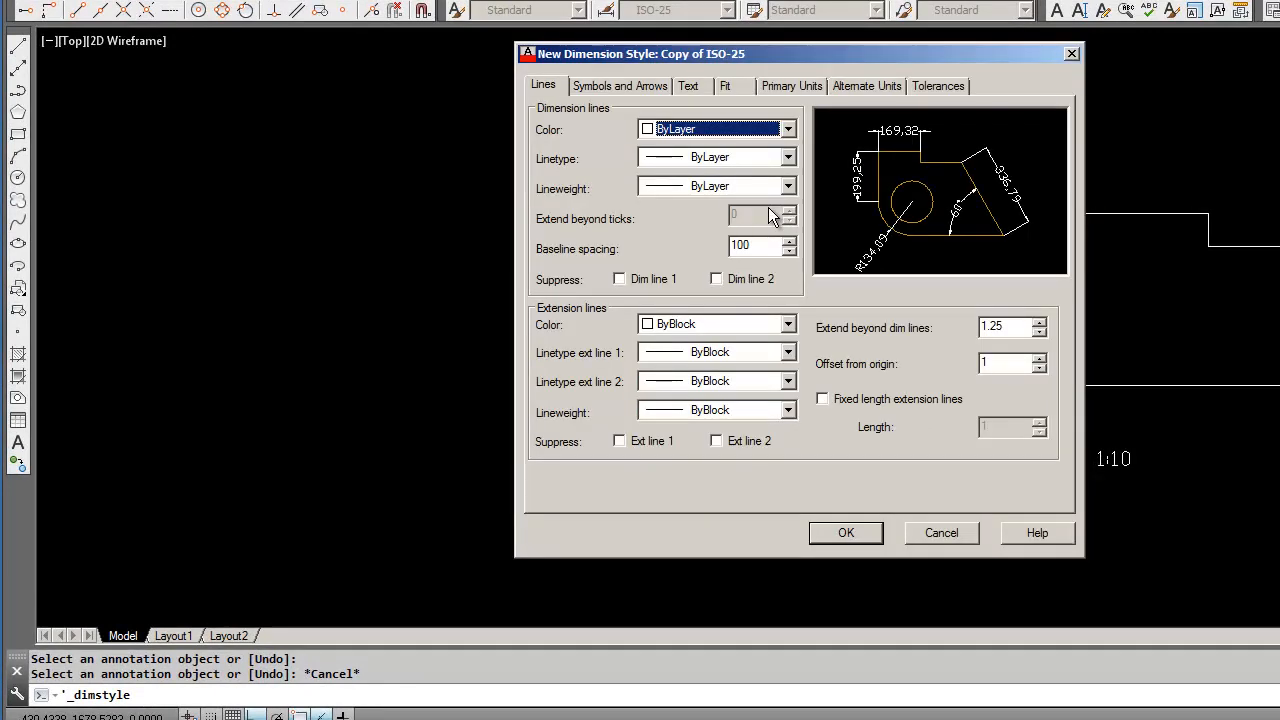
{"action": "left_click", "coordinate": [685, 86]}
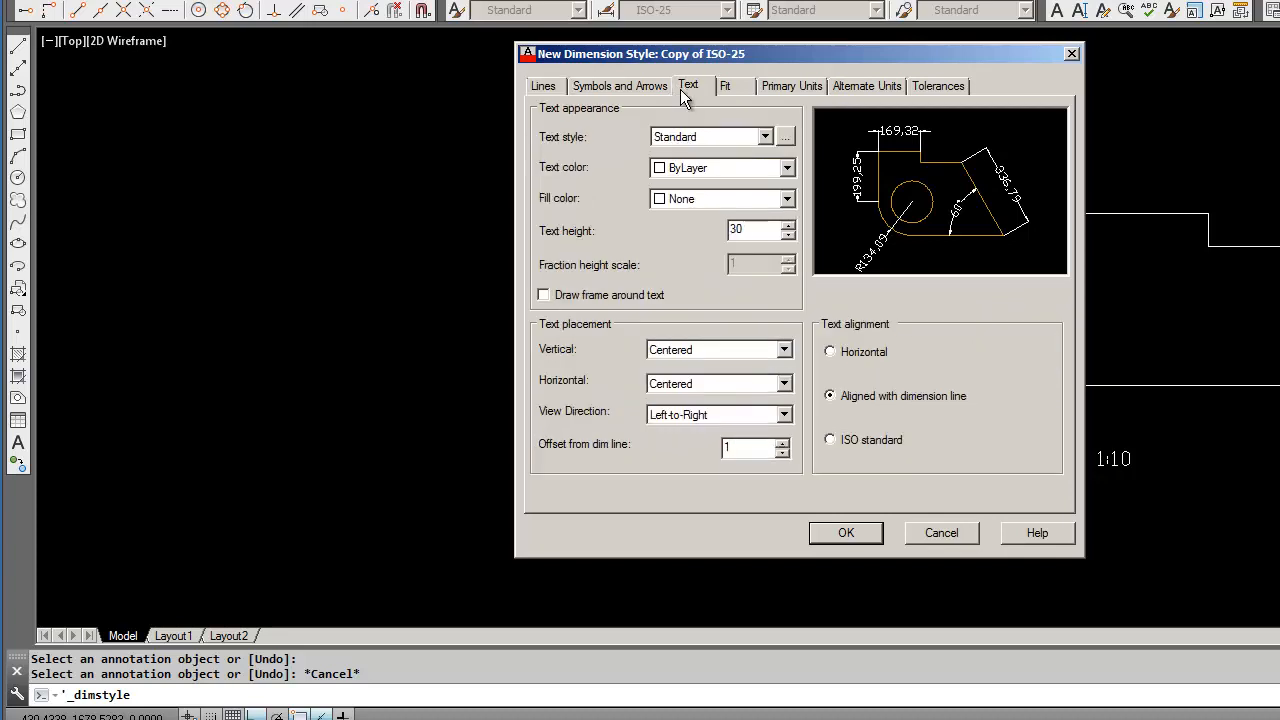
{"action": "left_click", "coordinate": [648, 88]}
{"action": "left_click", "coordinate": [927, 538]}
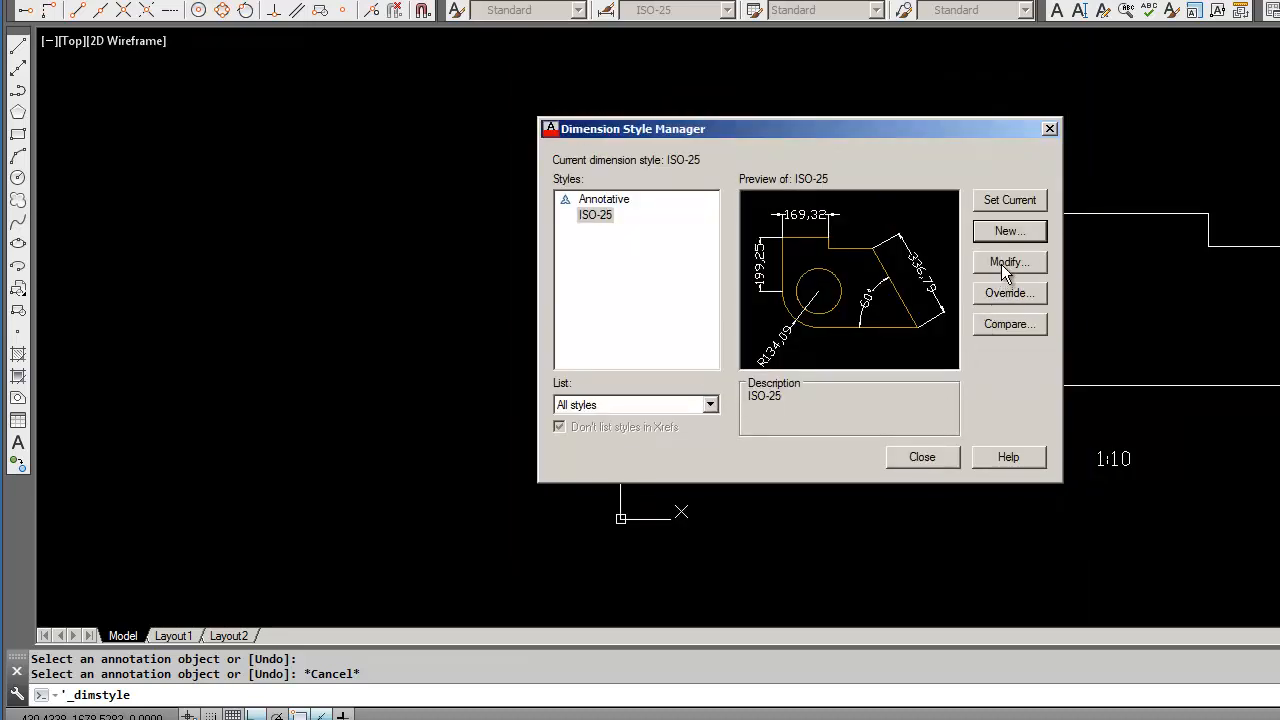
{"action": "left_click", "coordinate": [1004, 236]}
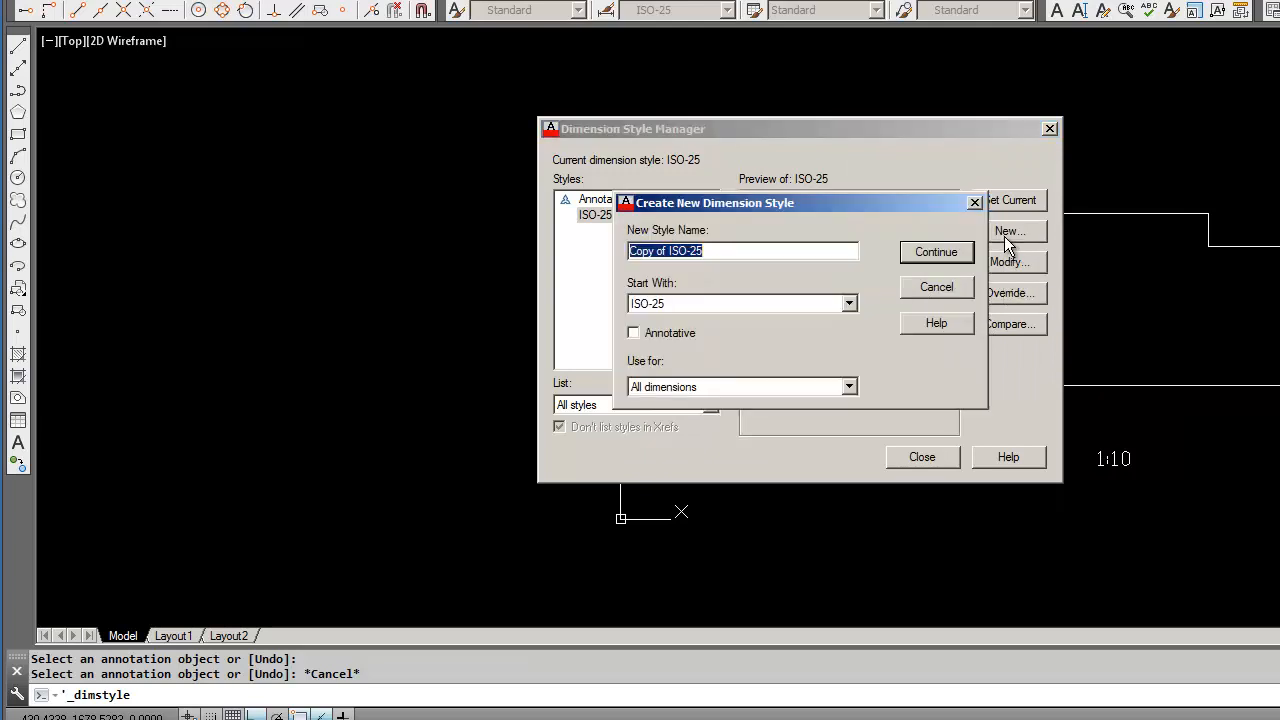
{"action": "left_click", "coordinate": [783, 258]}
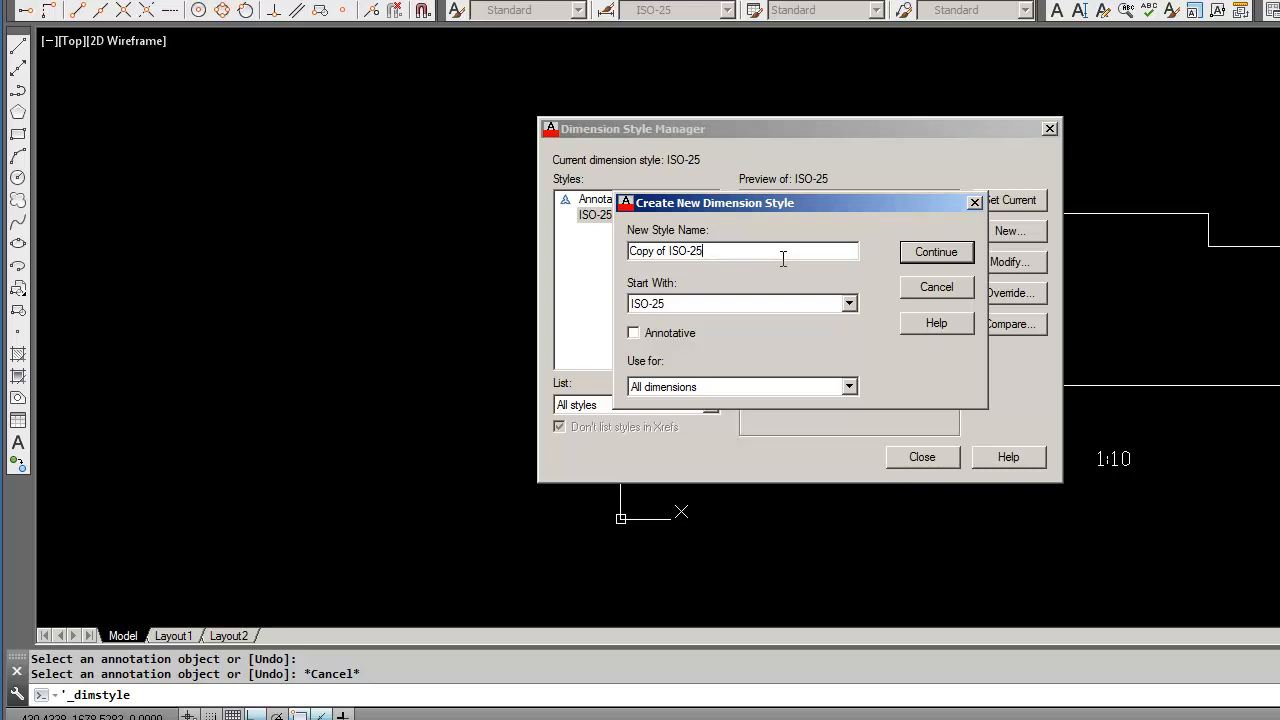
{"action": "key", "text": "BackSpace"}
{"action": "type", "text": "10"}
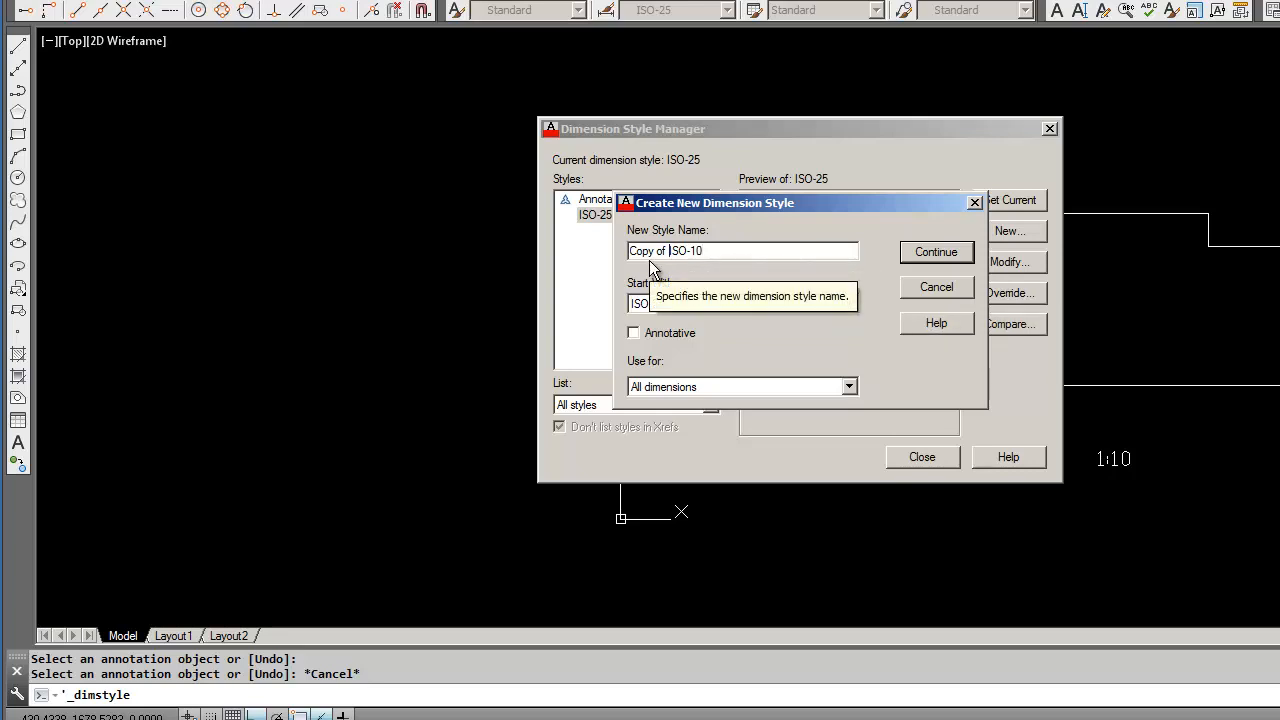
{"action": "key", "text": "BackSpace"}
{"action": "key", "text": "BackSpace"}
{"action": "key", "text": "BackSpace"}
{"action": "key", "text": "BackSpace"}
{"action": "key", "text": "BackSpace"}
{"action": "key", "text": "BackSpace"}
{"action": "key", "text": "BackSpace"}
{"action": "key", "text": "BackSpace"}
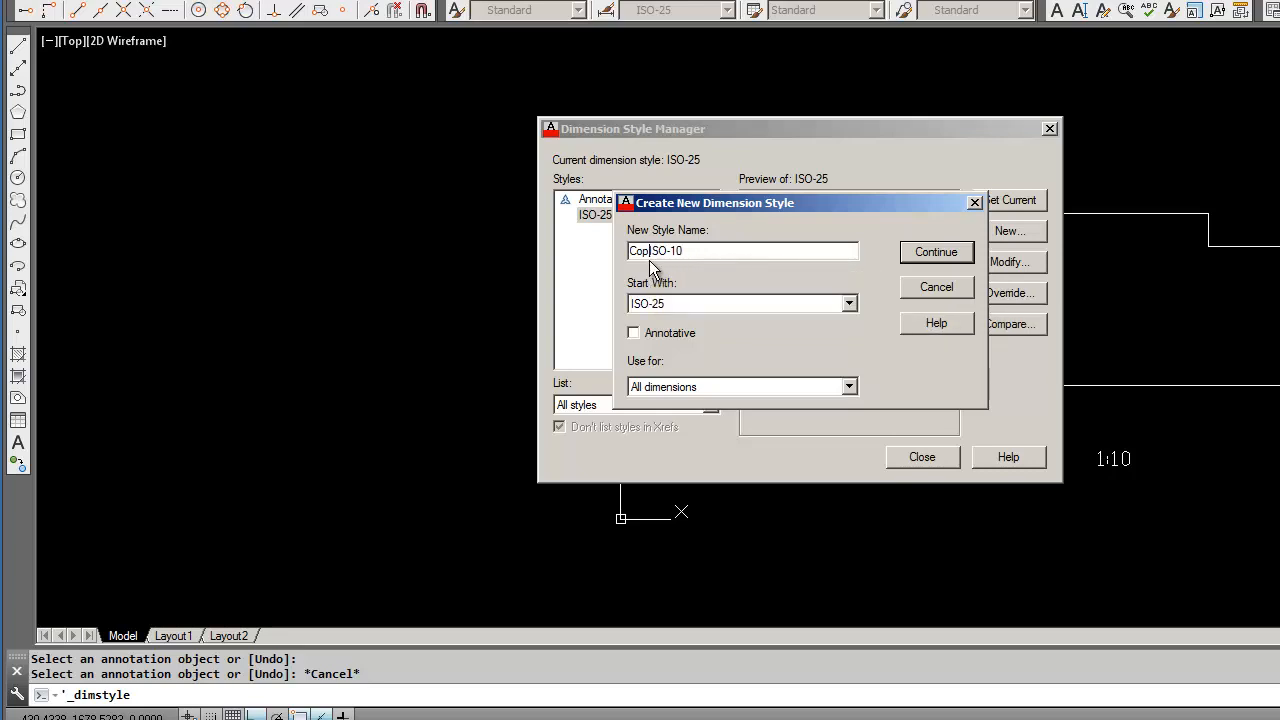
{"action": "left_click", "coordinate": [913, 255]}
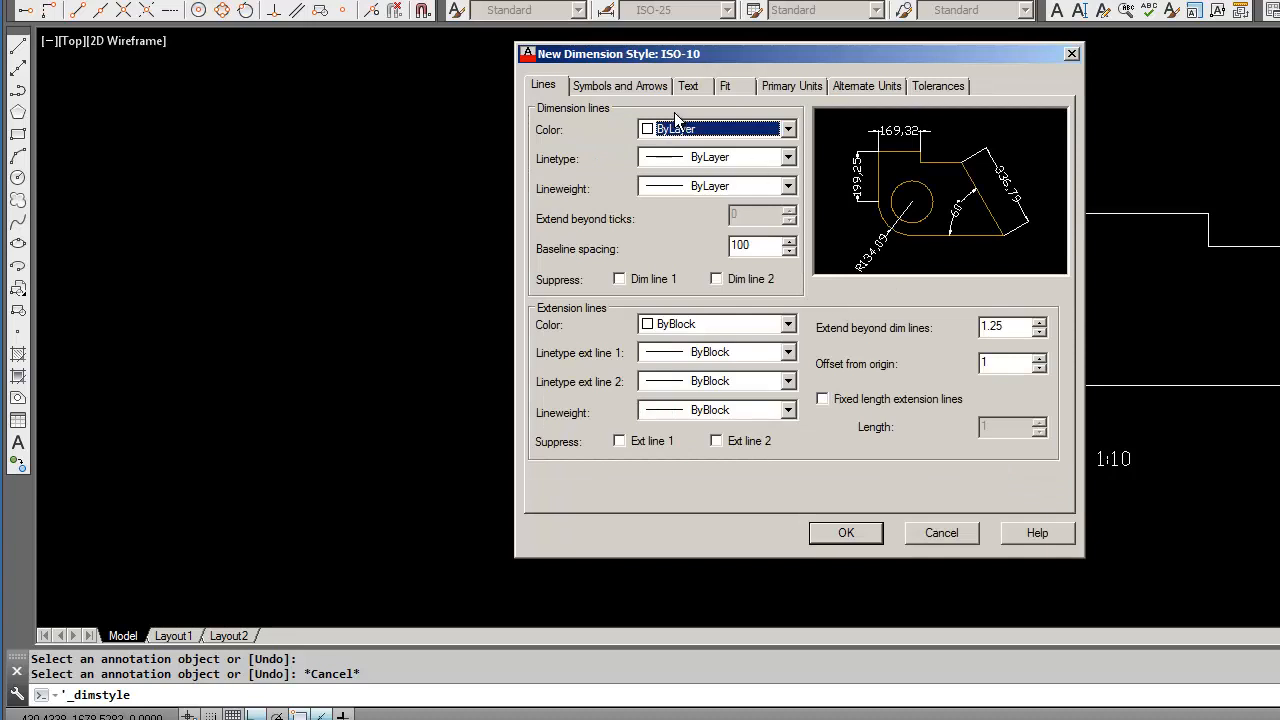
{"action": "left_click", "coordinate": [687, 85]}
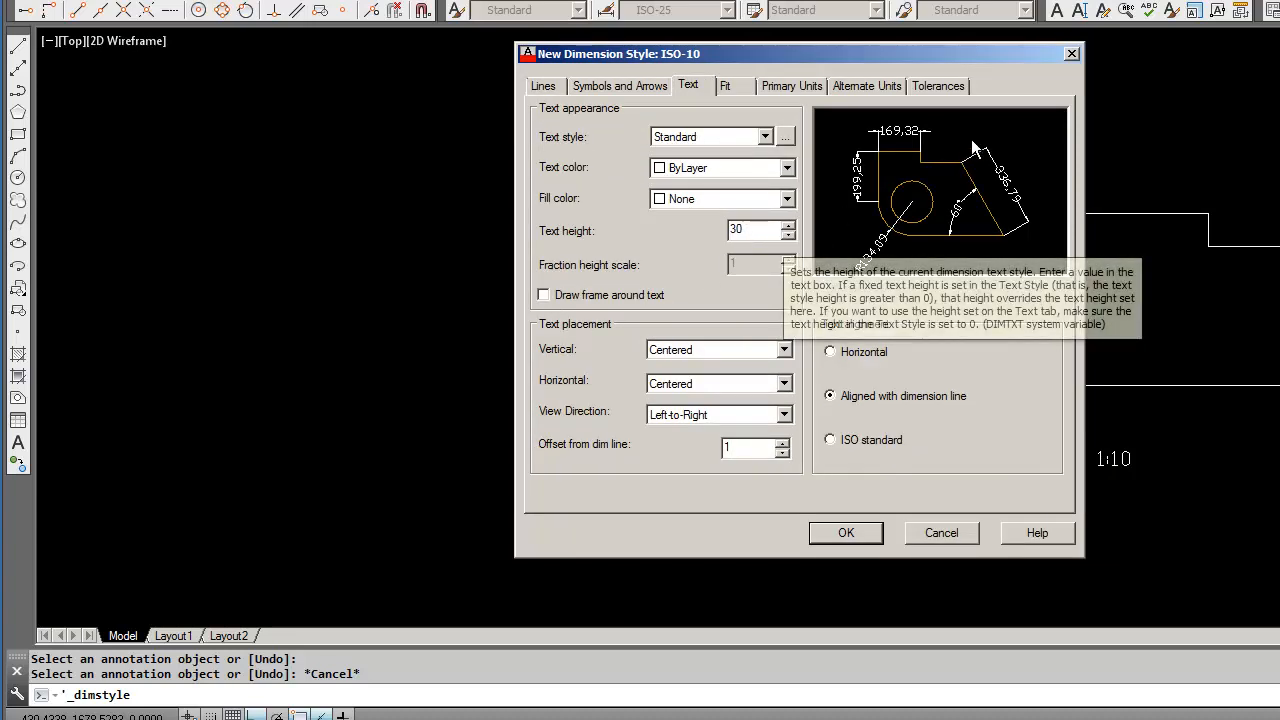
{"action": "left_click", "coordinate": [1072, 54]}
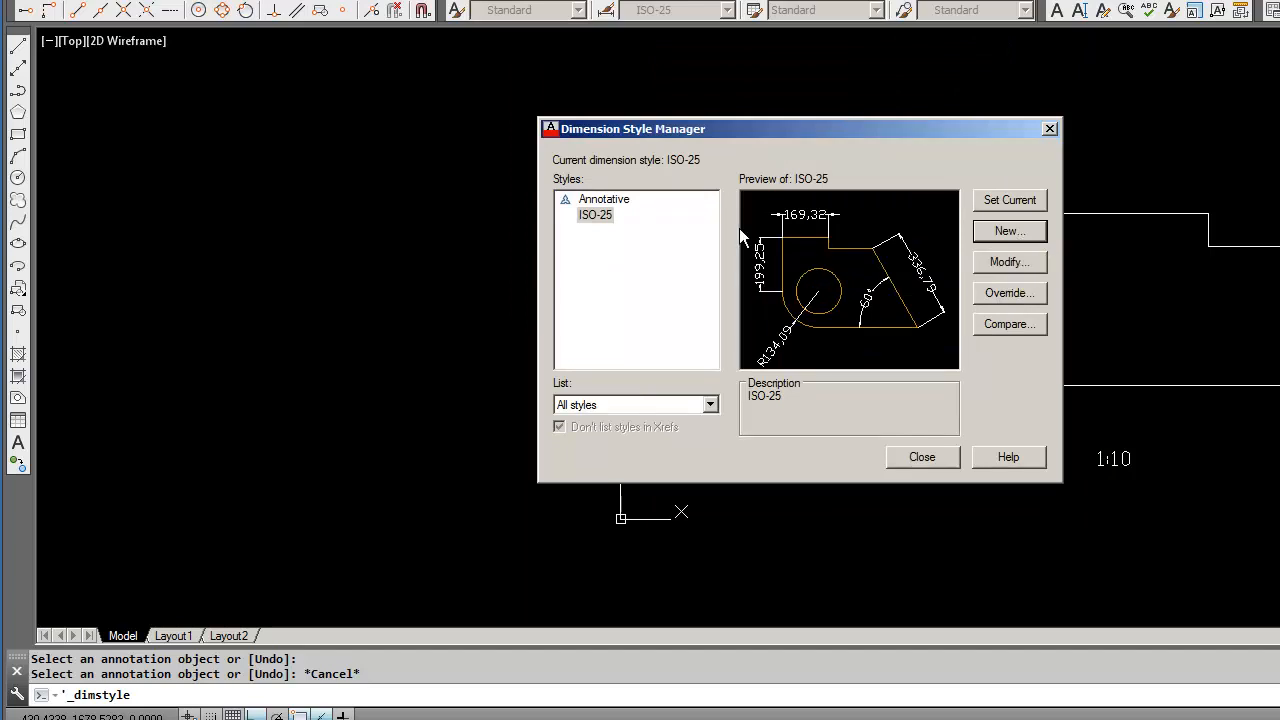
Step: Modify the ISO-25 dimension style and set its text height to 75
{"action": "left_click", "coordinate": [597, 219]}
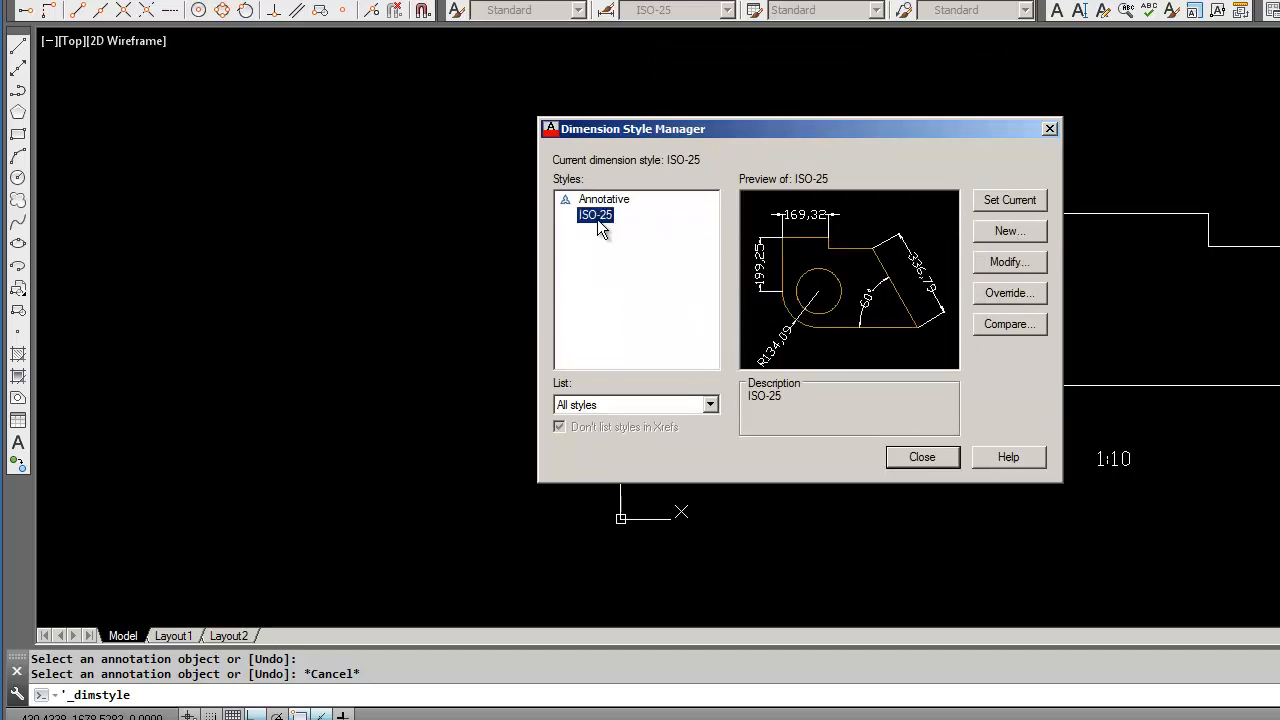
{"action": "left_click", "coordinate": [1005, 261]}
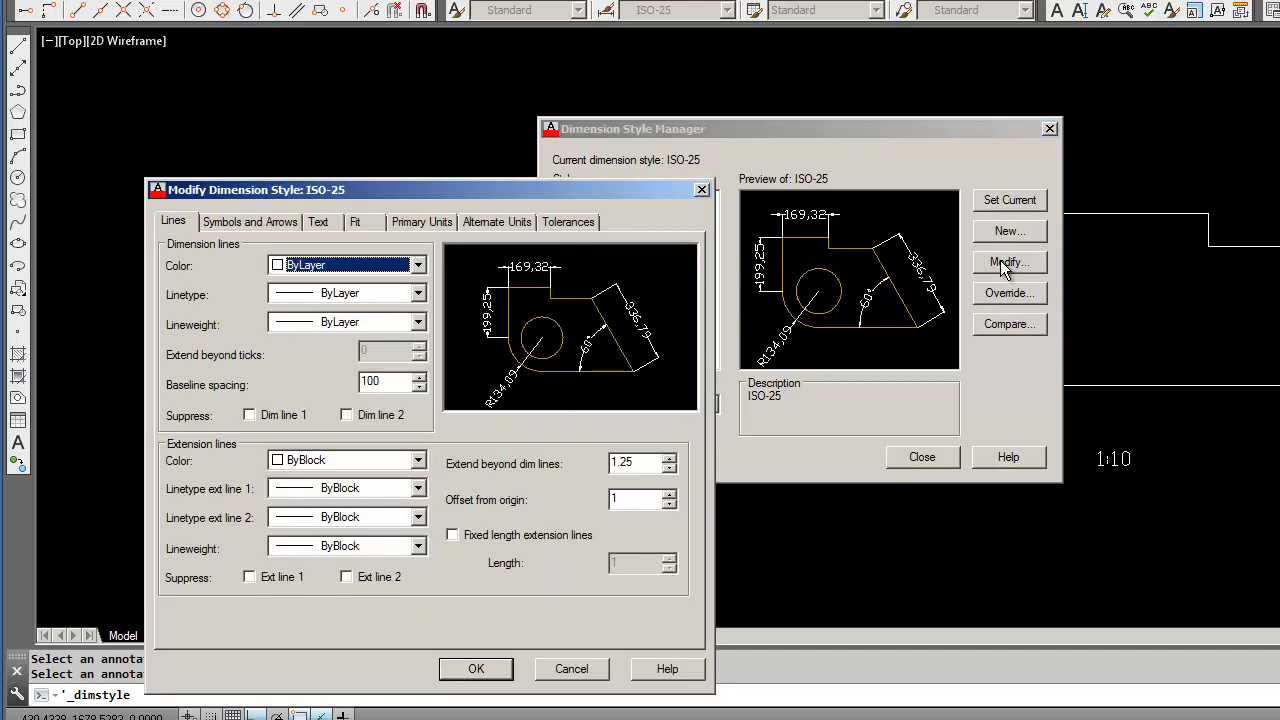
{"action": "left_click", "coordinate": [330, 226]}
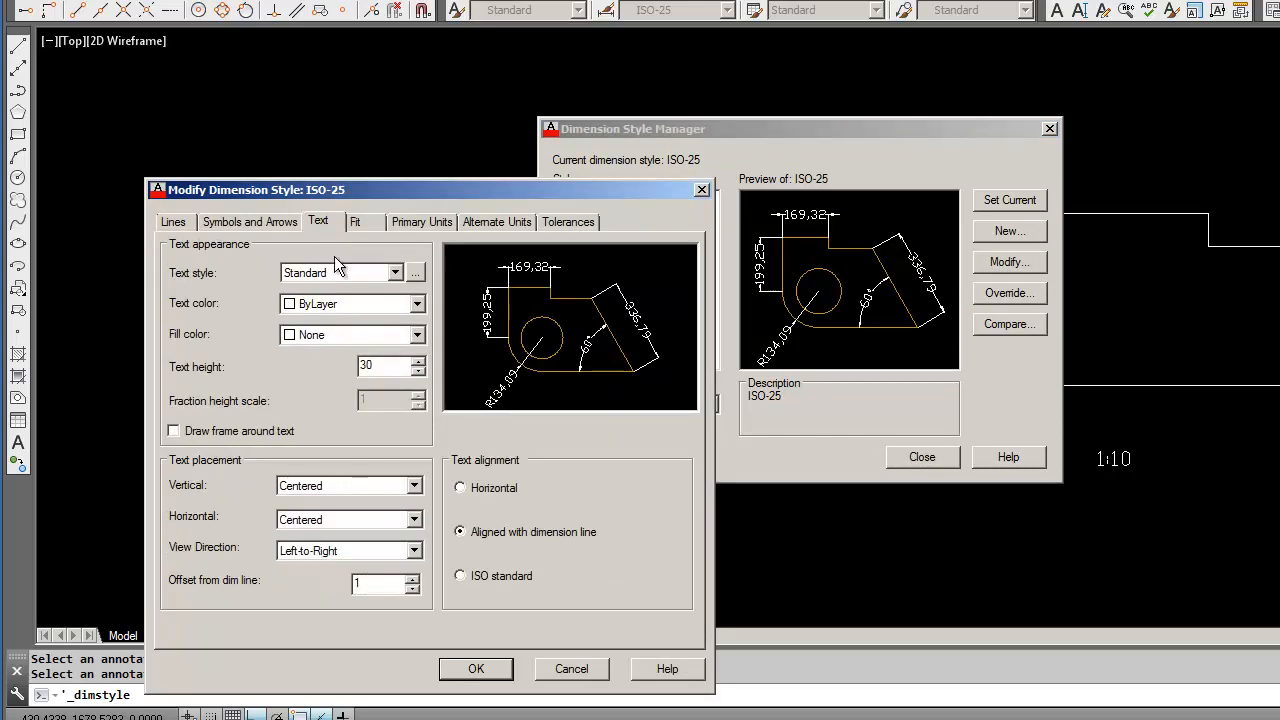
{"action": "double_click", "coordinate": [386, 365]}
{"action": "key", "text": "BackSpace"}
{"action": "type", "text": "75"}
Step: Set the arrow size of the ISO-25 dimension style to 60
{"action": "left_click", "coordinate": [216, 221]}
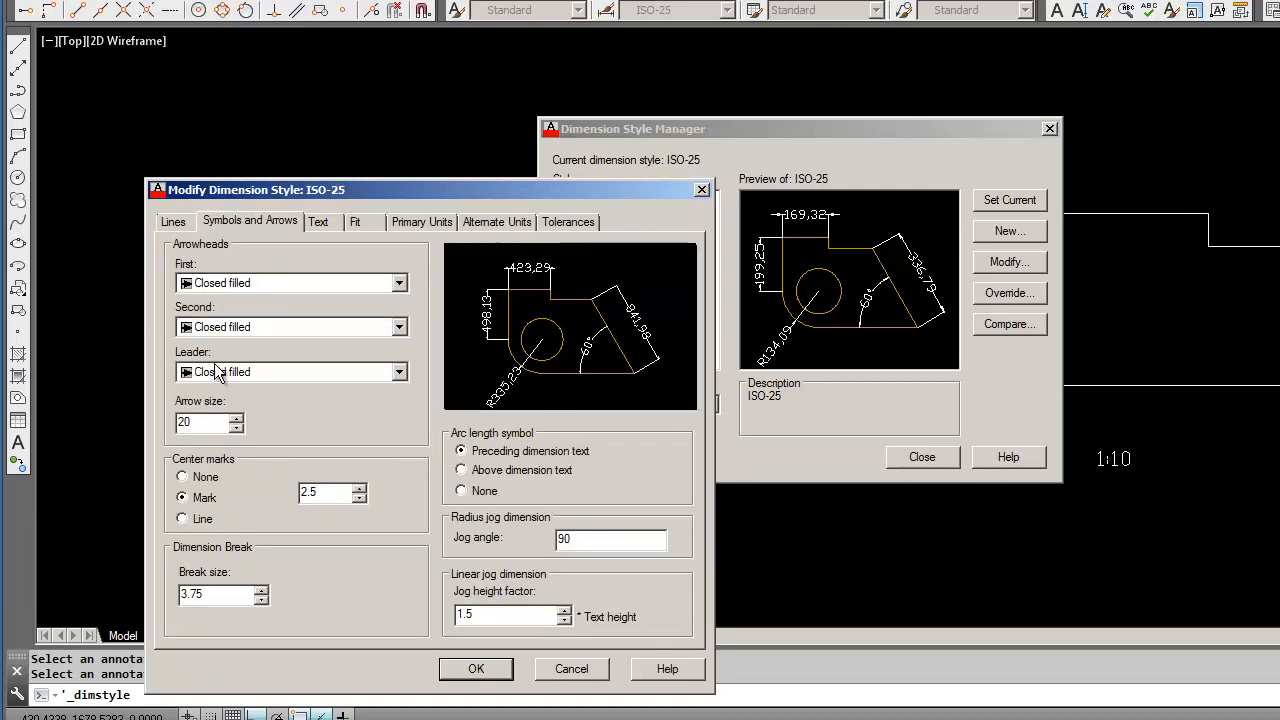
{"action": "key", "text": "BackSpace"}
{"action": "key", "text": "BackSpace"}
{"action": "type", "text": "60"}
Step: Set ISO-25's extension lines to extend 1 beyond the dimension lines with an origin offset of 2, and save the style changes
{"action": "left_click", "coordinate": [176, 222]}
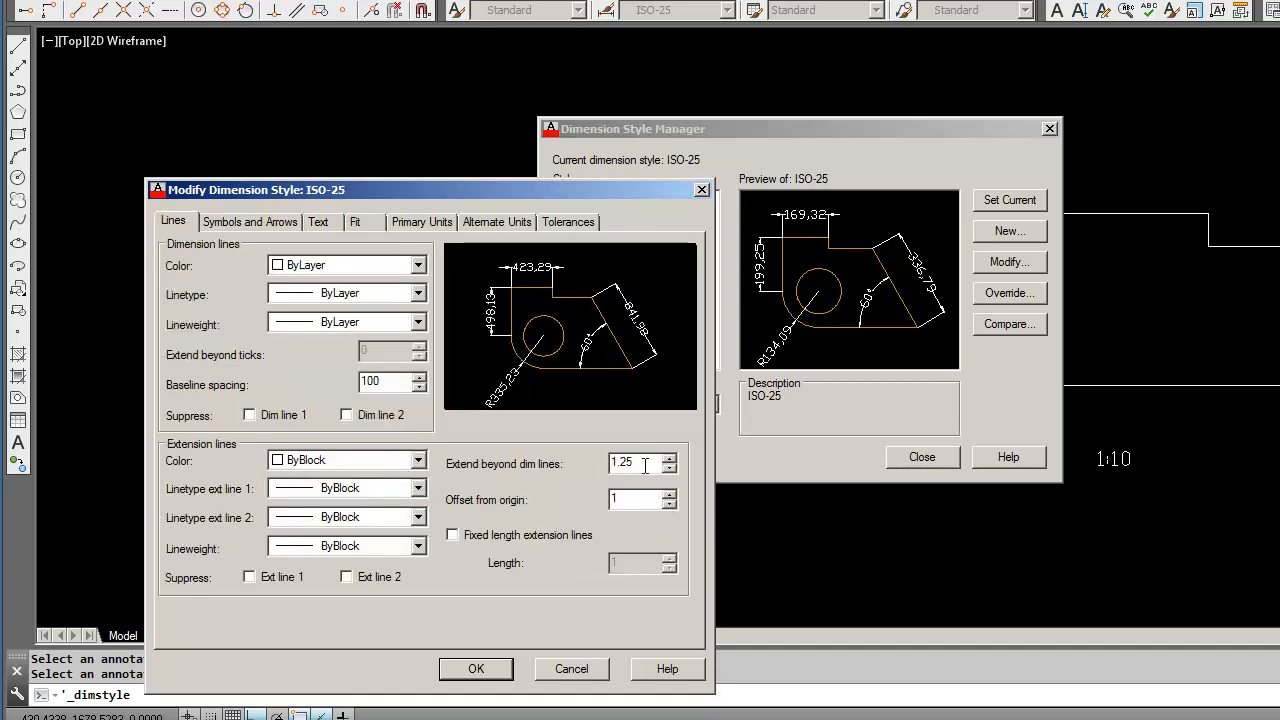
{"action": "key", "text": "BackSpace"}
{"action": "key", "text": "BackSpace"}
{"action": "key", "text": "BackSpace"}
{"action": "type", "text": "2.5"}
{"action": "left_click", "coordinate": [640, 500]}
{"action": "key", "text": "BackSpace"}
{"action": "type", "text": "2"}
{"action": "left_click", "coordinate": [637, 460]}
{"action": "key", "text": "BackSpace"}
{"action": "key", "text": "BackSpace"}
{"action": "key", "text": "BackSpace"}
{"action": "type", "text": "1"}
{"action": "left_click", "coordinate": [474, 672]}
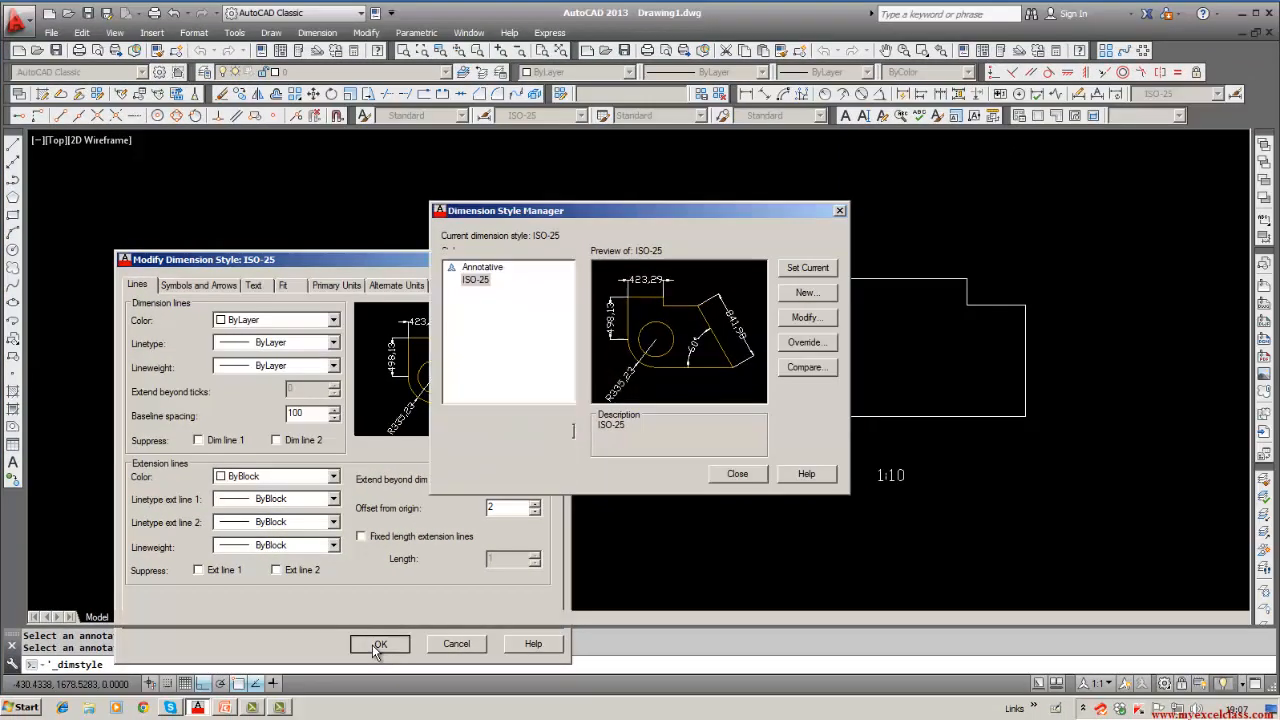
{"action": "left_click", "coordinate": [475, 669]}
{"action": "left_click", "coordinate": [748, 475]}
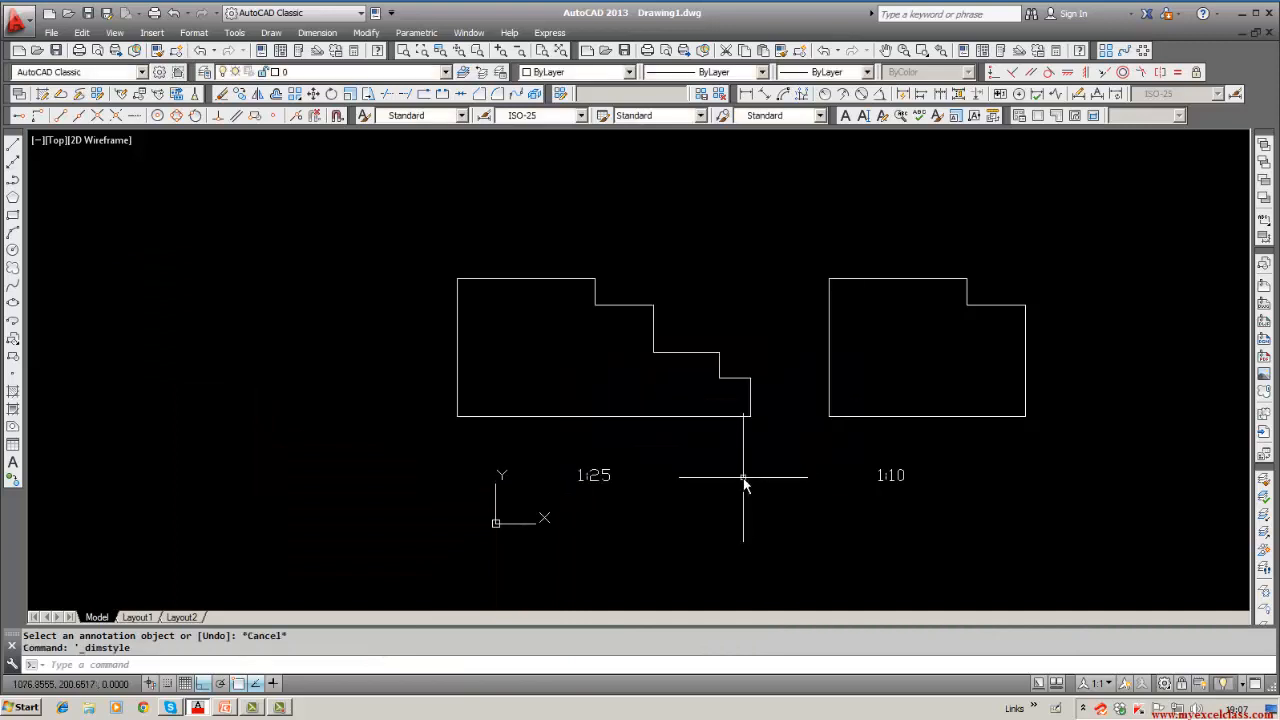
{"action": "left_click", "coordinate": [462, 116]}
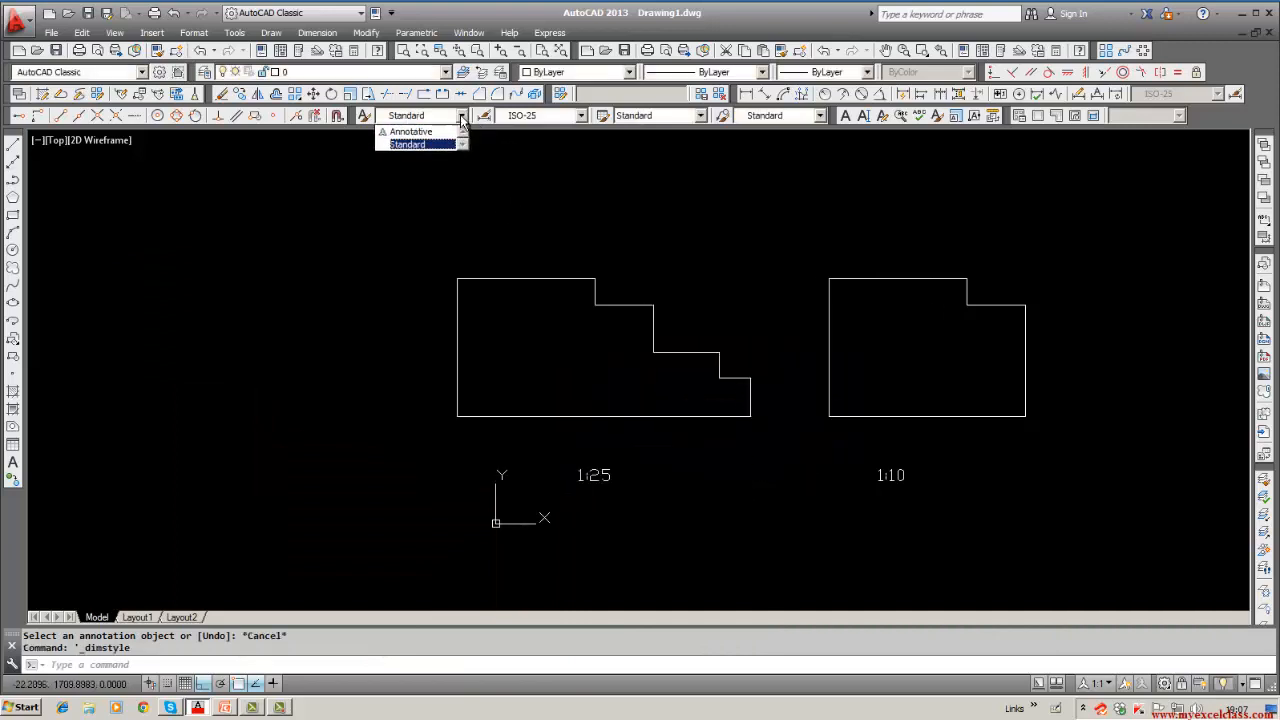
{"action": "left_click", "coordinate": [585, 116]}
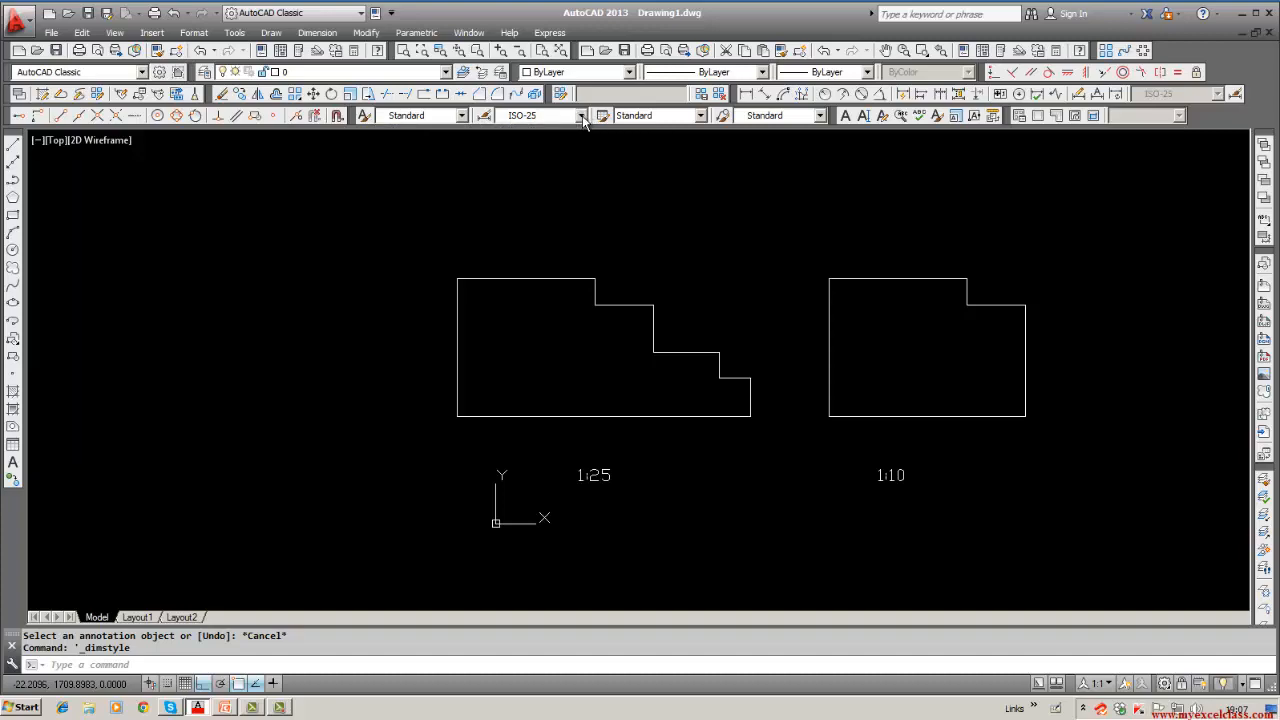
{"action": "left_click", "coordinate": [582, 116]}
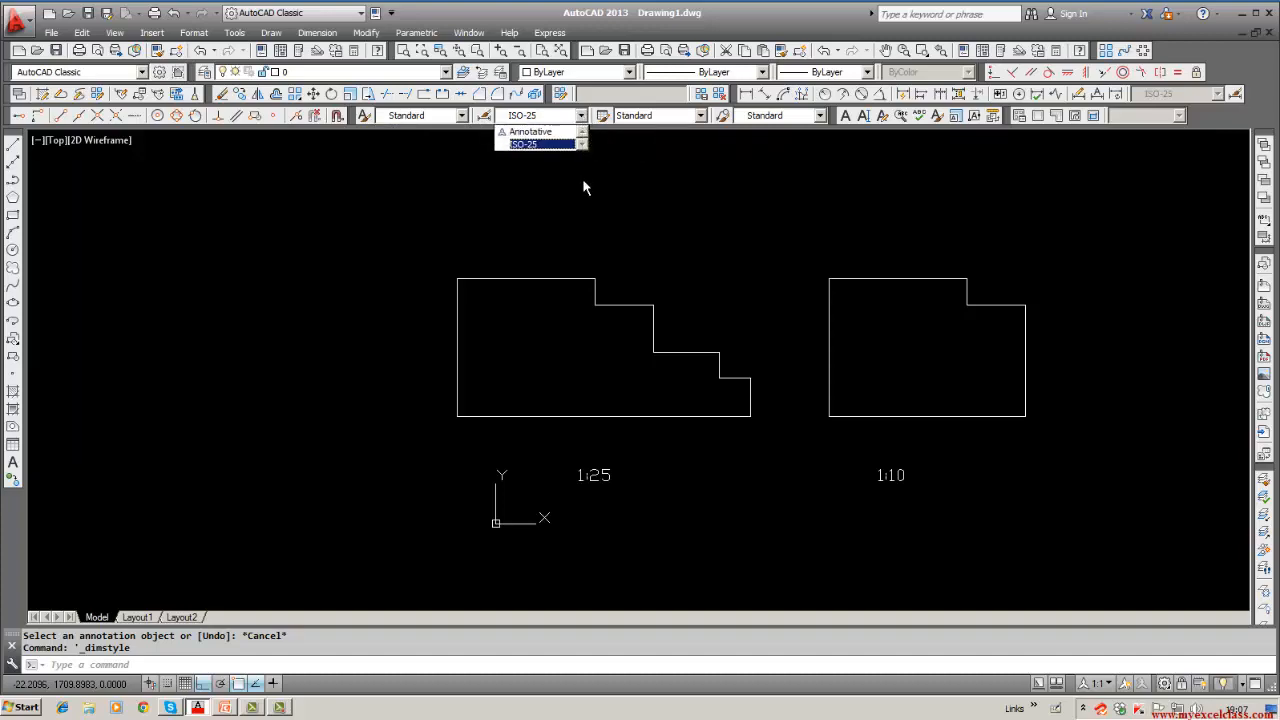
{"action": "key", "text": "Escape"}
{"action": "key", "text": "alt+m"}
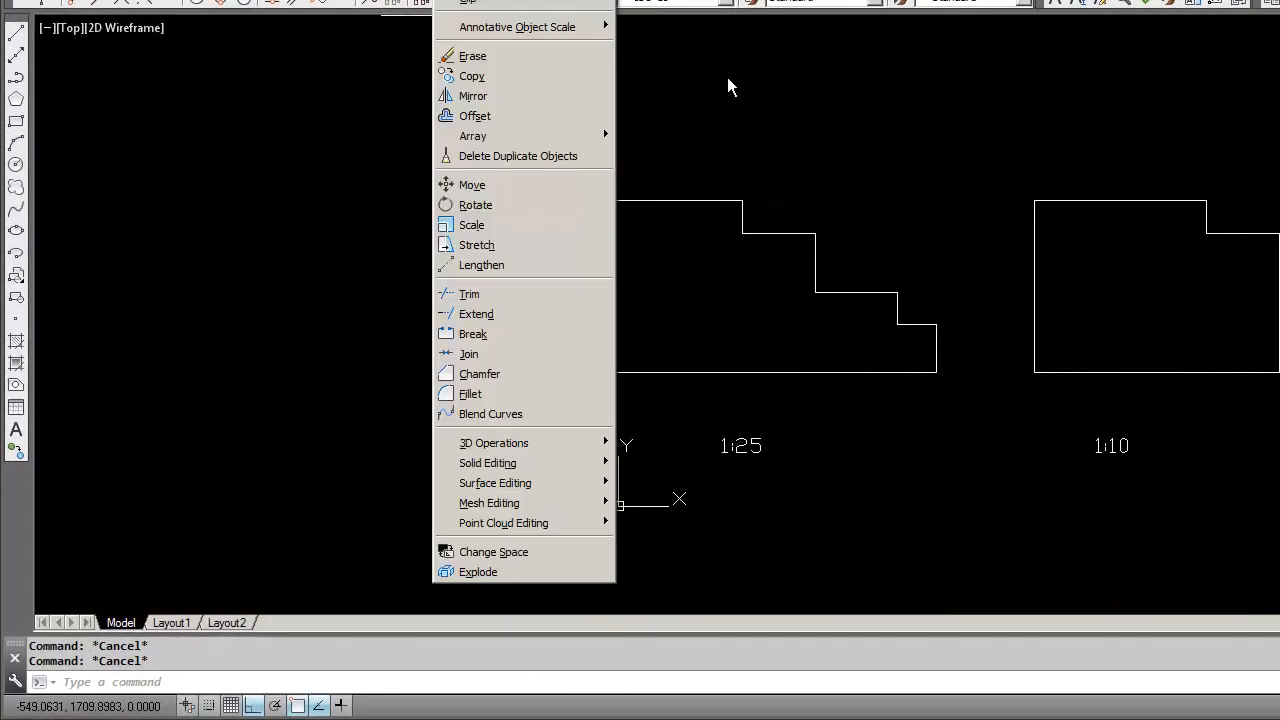
{"action": "key", "text": "Escape"}
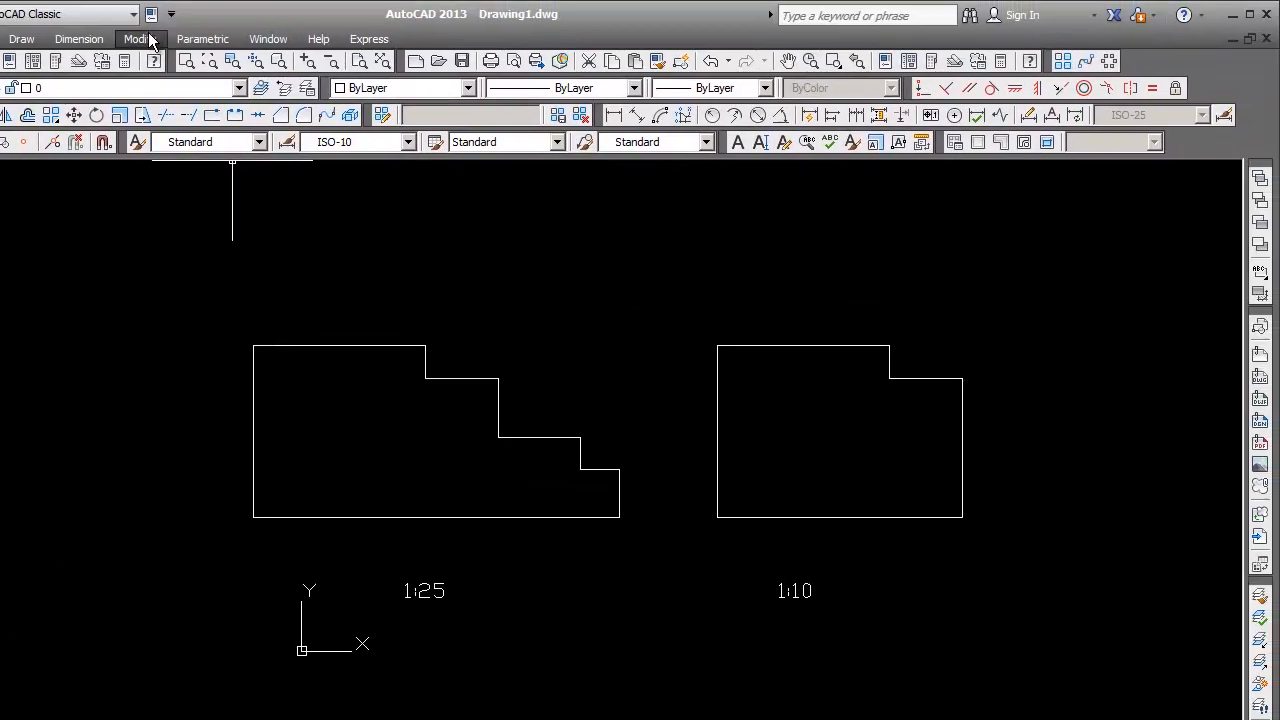
Step: Review the text, arrow and extension line settings of the ISO-10 dimension style in the Dimension Style Manager
{"action": "left_click", "coordinate": [150, 40]}
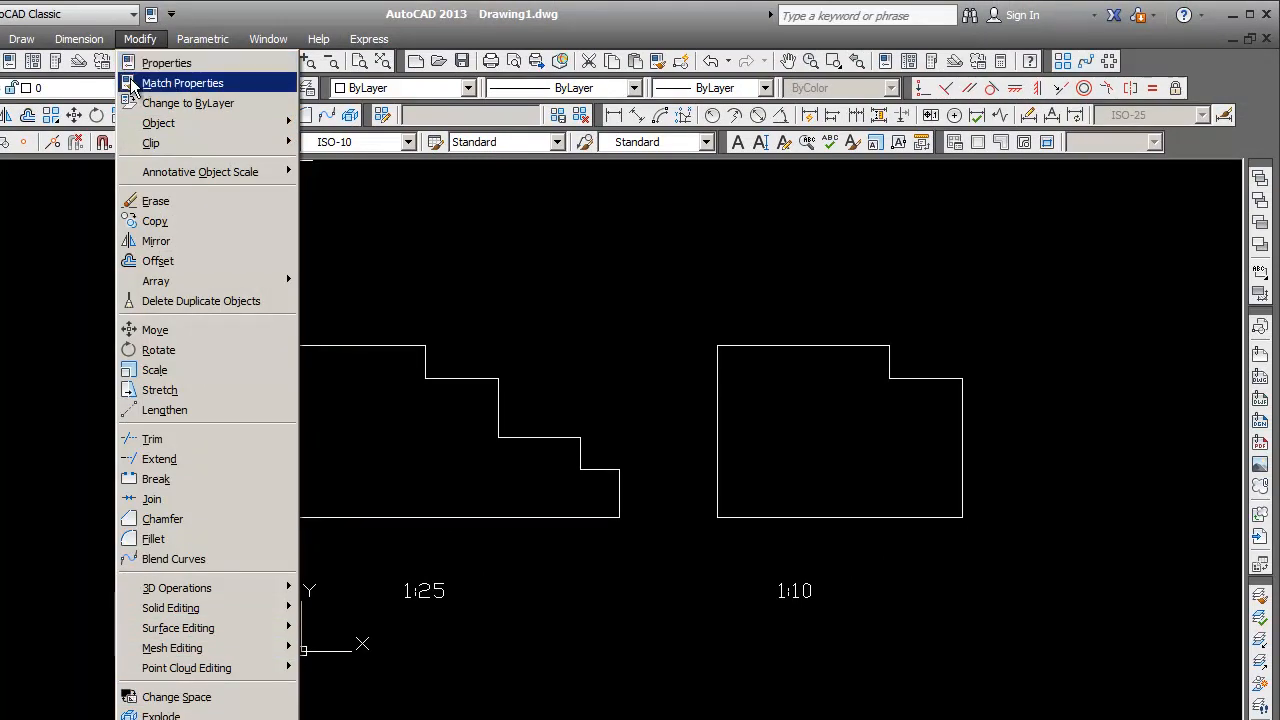
{"action": "mouse_move", "coordinate": [79, 40]}
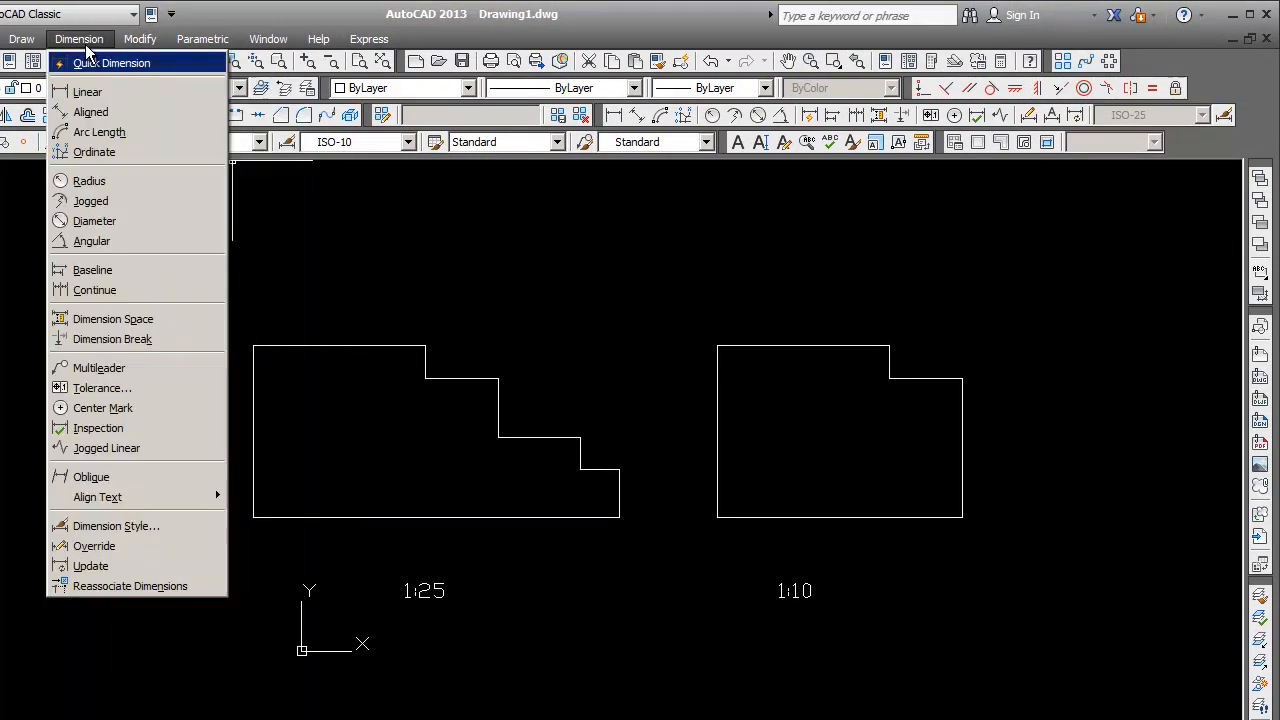
{"action": "left_click", "coordinate": [105, 528]}
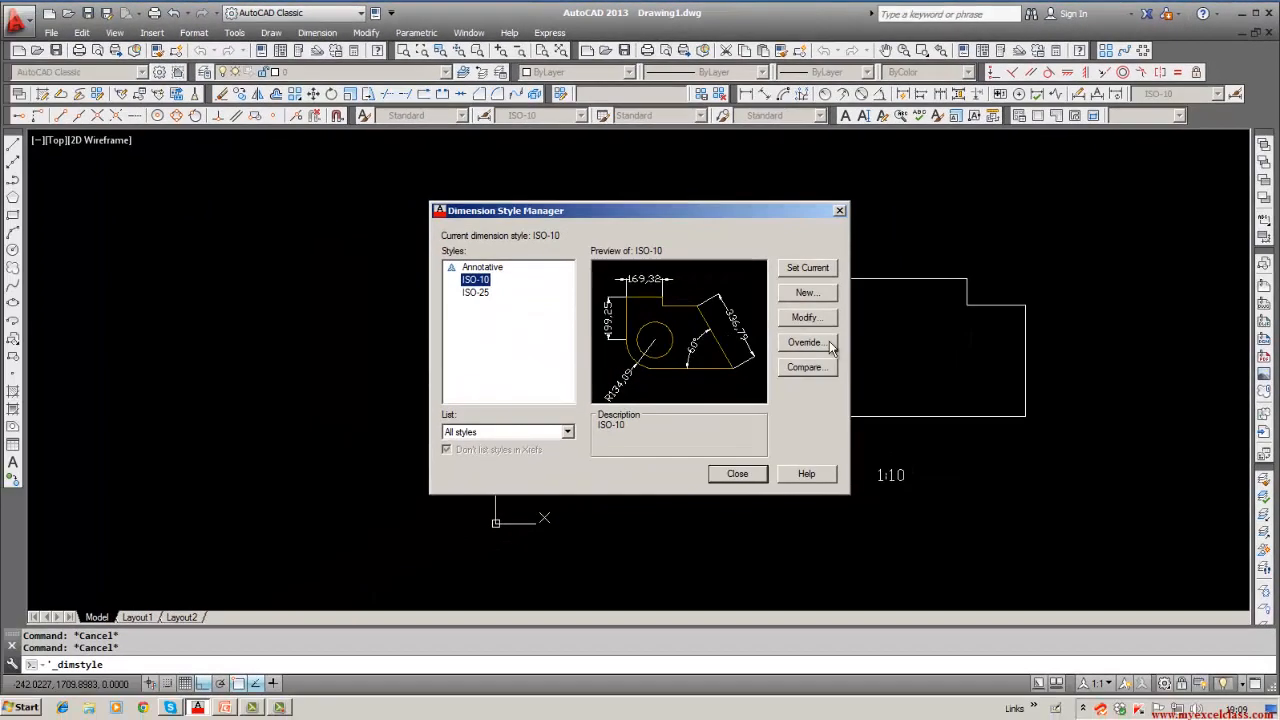
{"action": "left_click", "coordinate": [757, 347]}
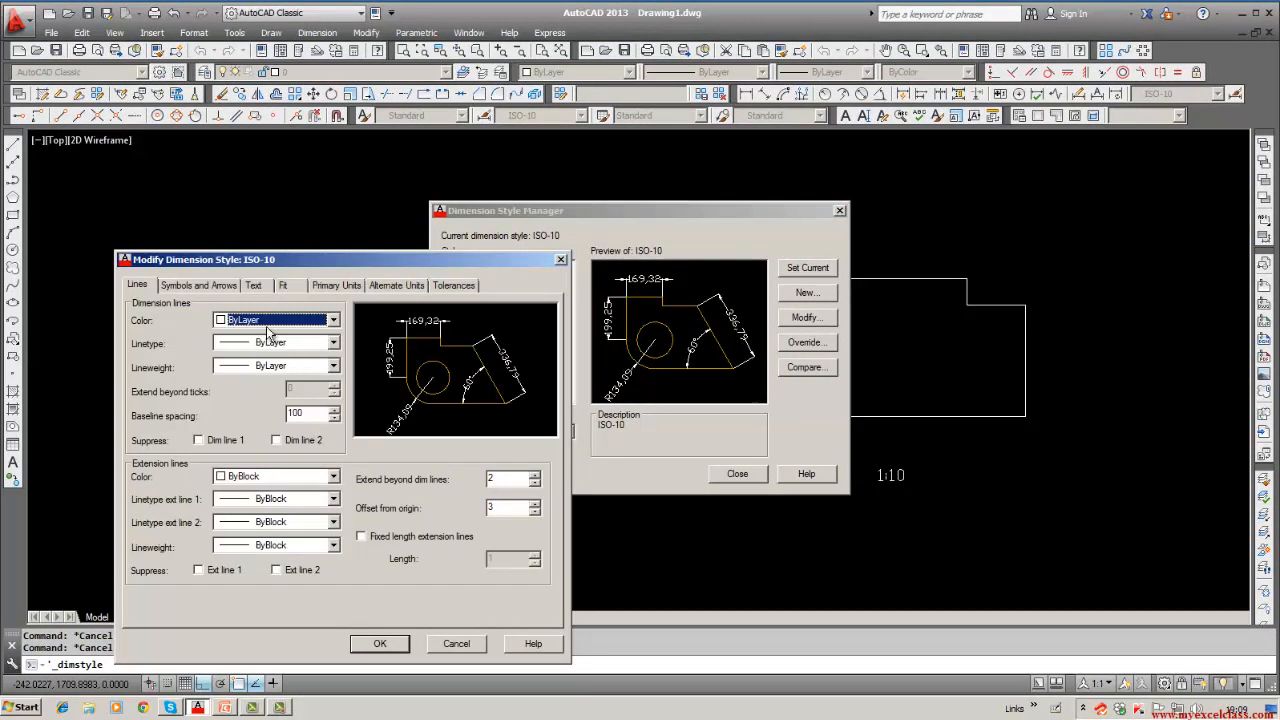
{"action": "left_click", "coordinate": [253, 286]}
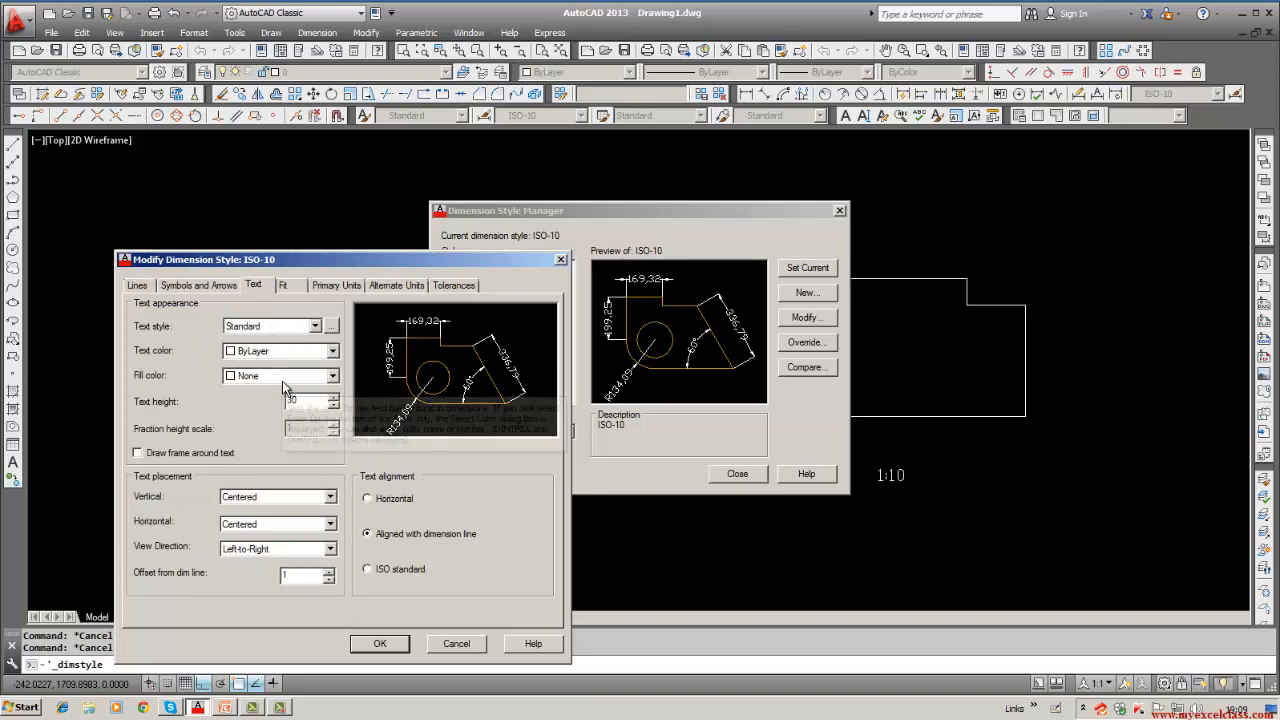
{"action": "left_click", "coordinate": [210, 286]}
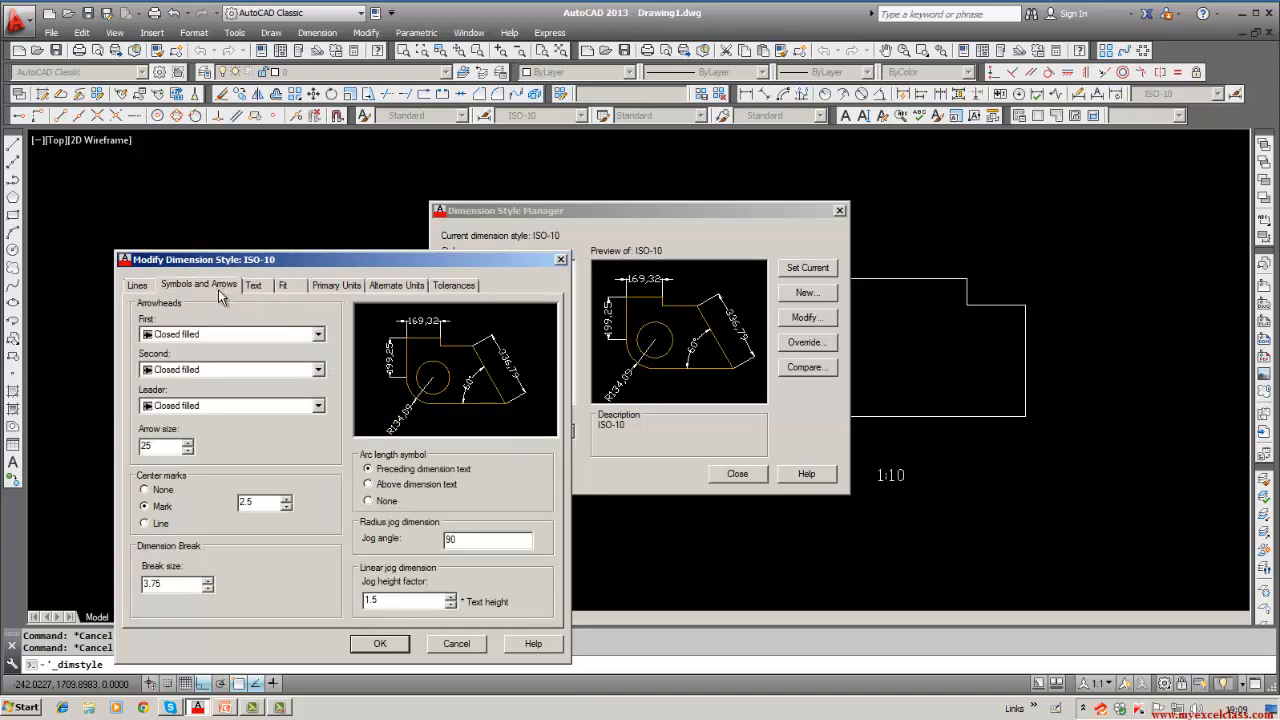
{"action": "left_click", "coordinate": [150, 287]}
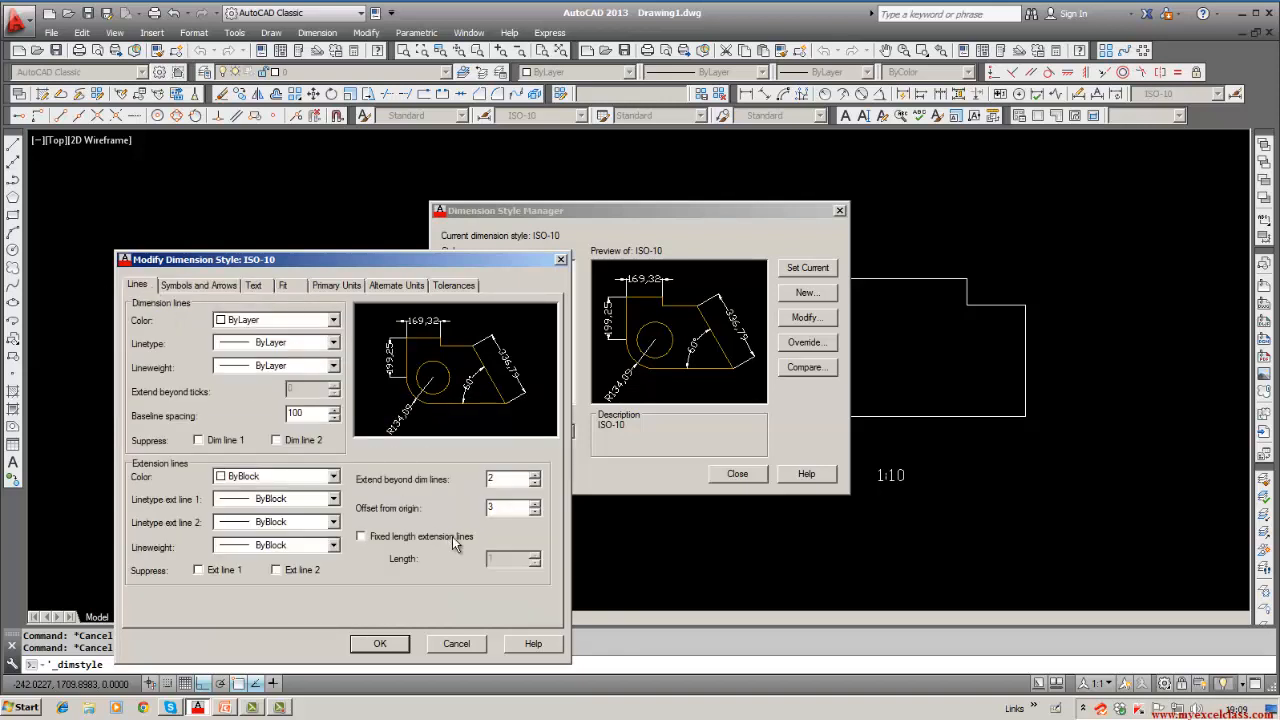
{"action": "left_click", "coordinate": [380, 644]}
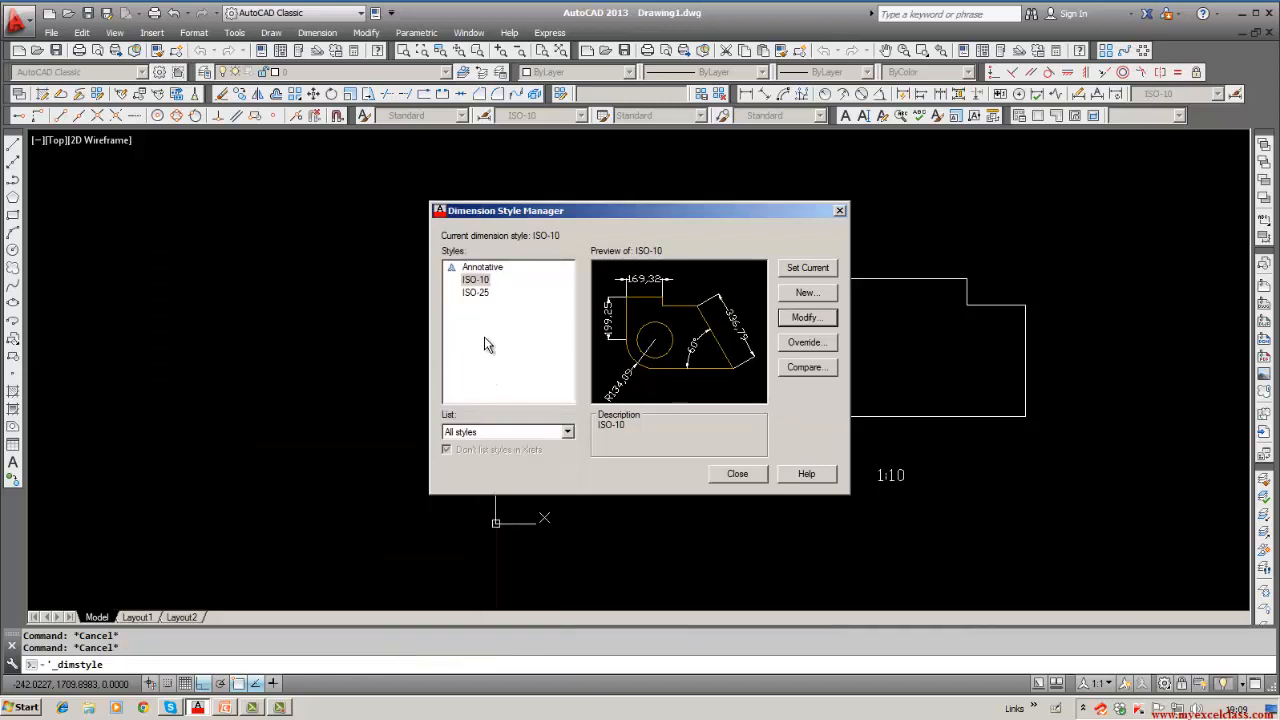
Step: Make ISO-25 the current dimension style and set its extension lines to extend 2 beyond the dimension lines
{"action": "double_click", "coordinate": [476, 293]}
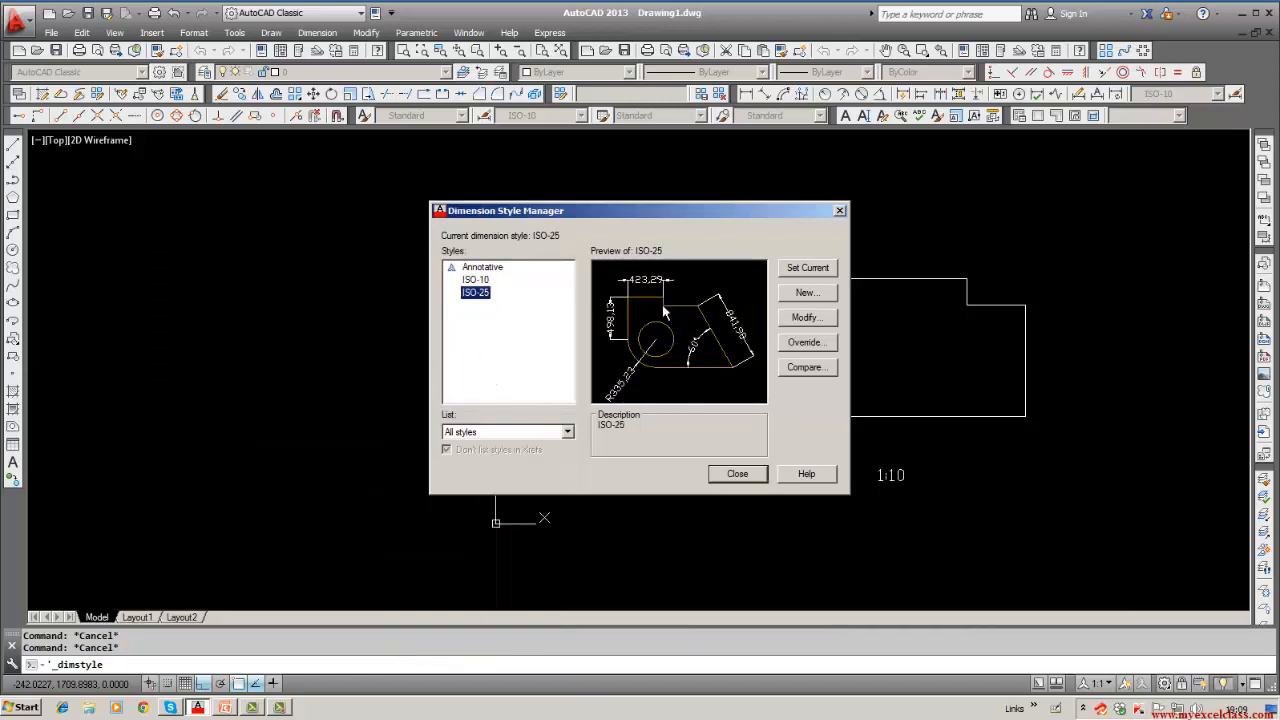
{"action": "left_click", "coordinate": [808, 317]}
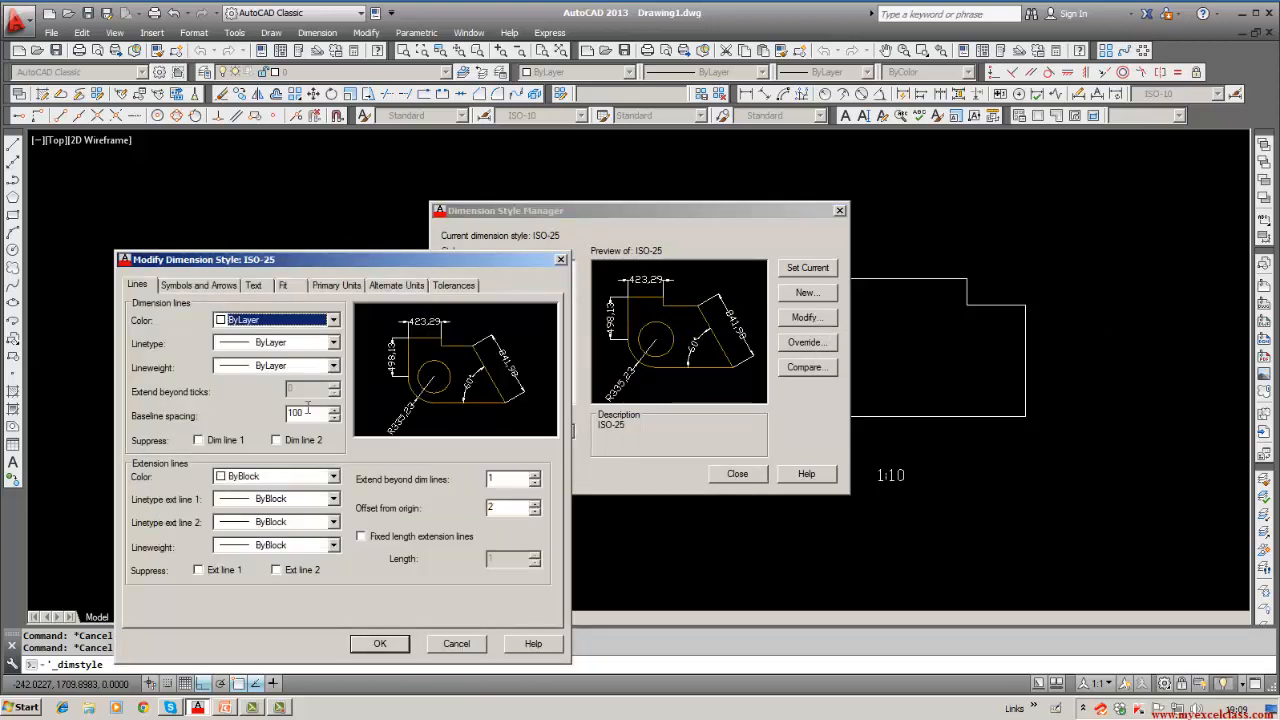
{"action": "left_click", "coordinate": [255, 286]}
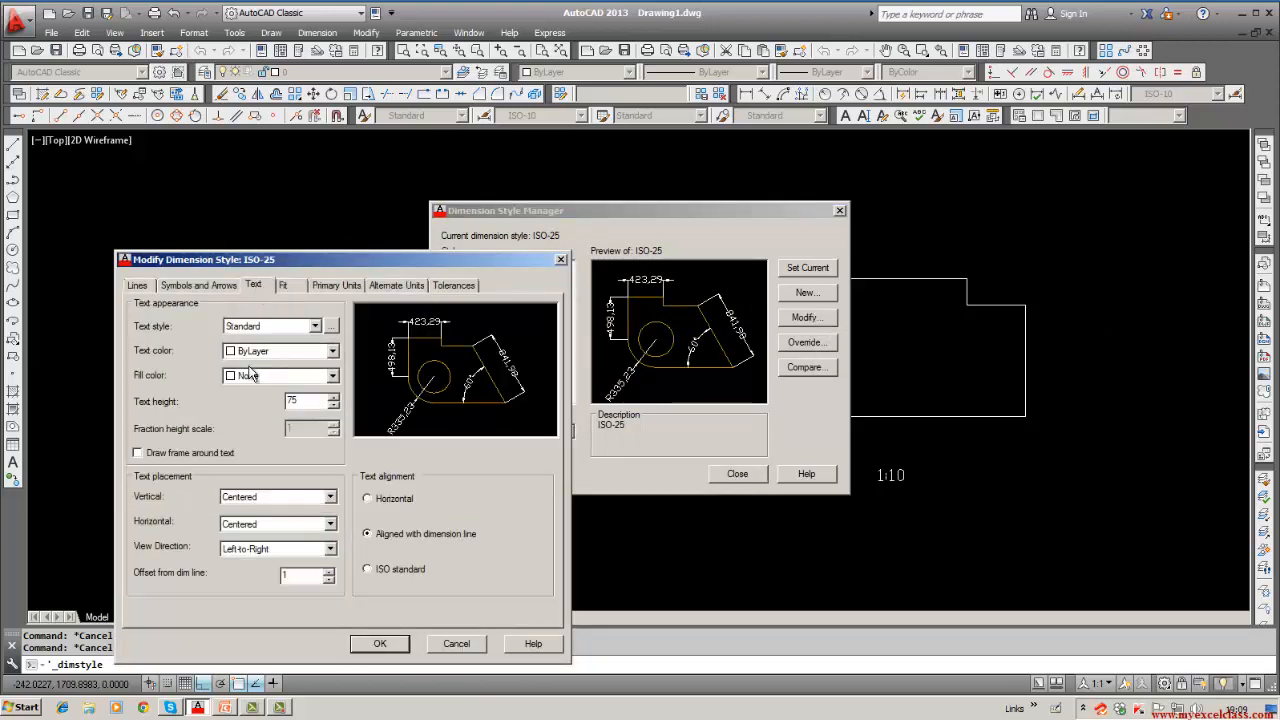
{"action": "left_click", "coordinate": [176, 286]}
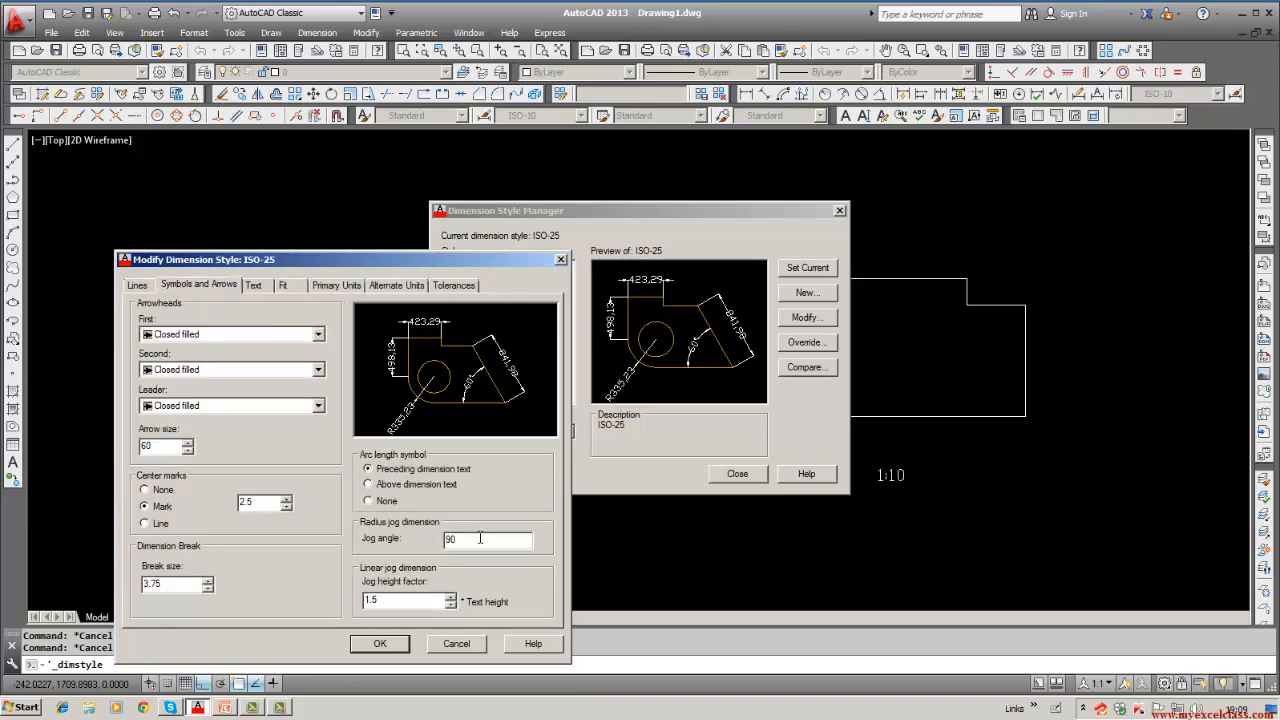
{"action": "left_click", "coordinate": [138, 286]}
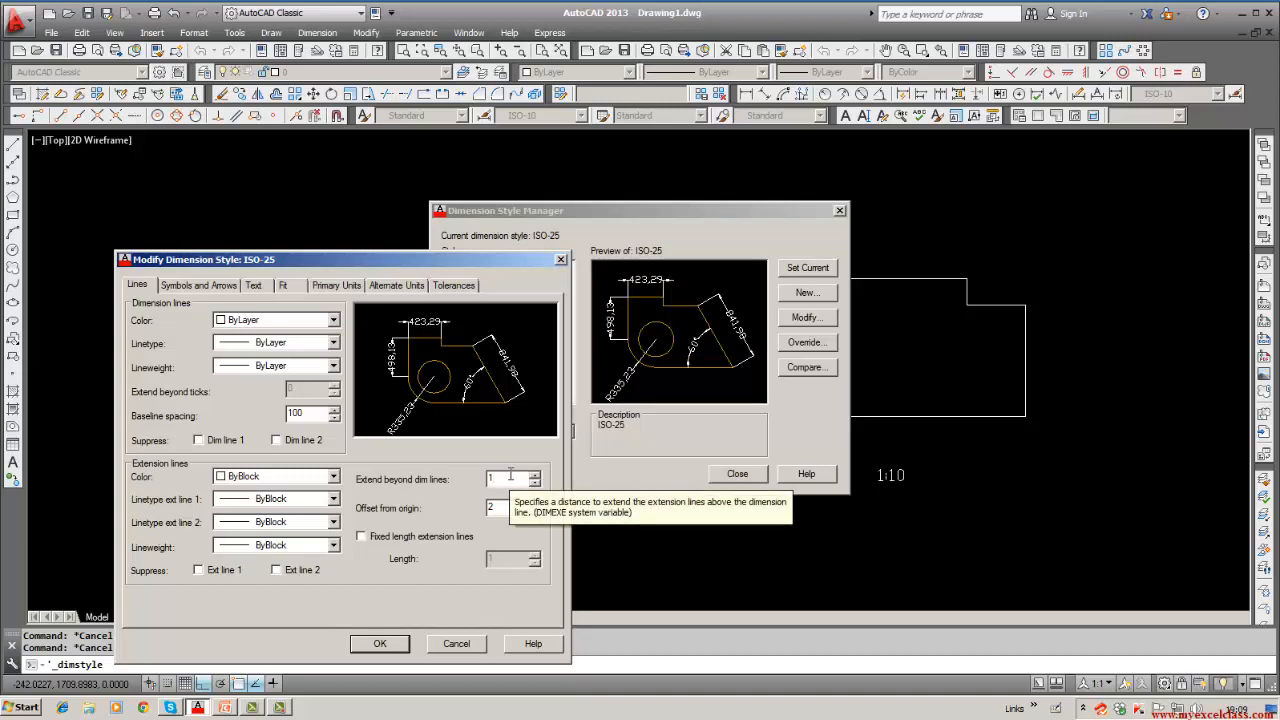
{"action": "key", "text": "BackSpace"}
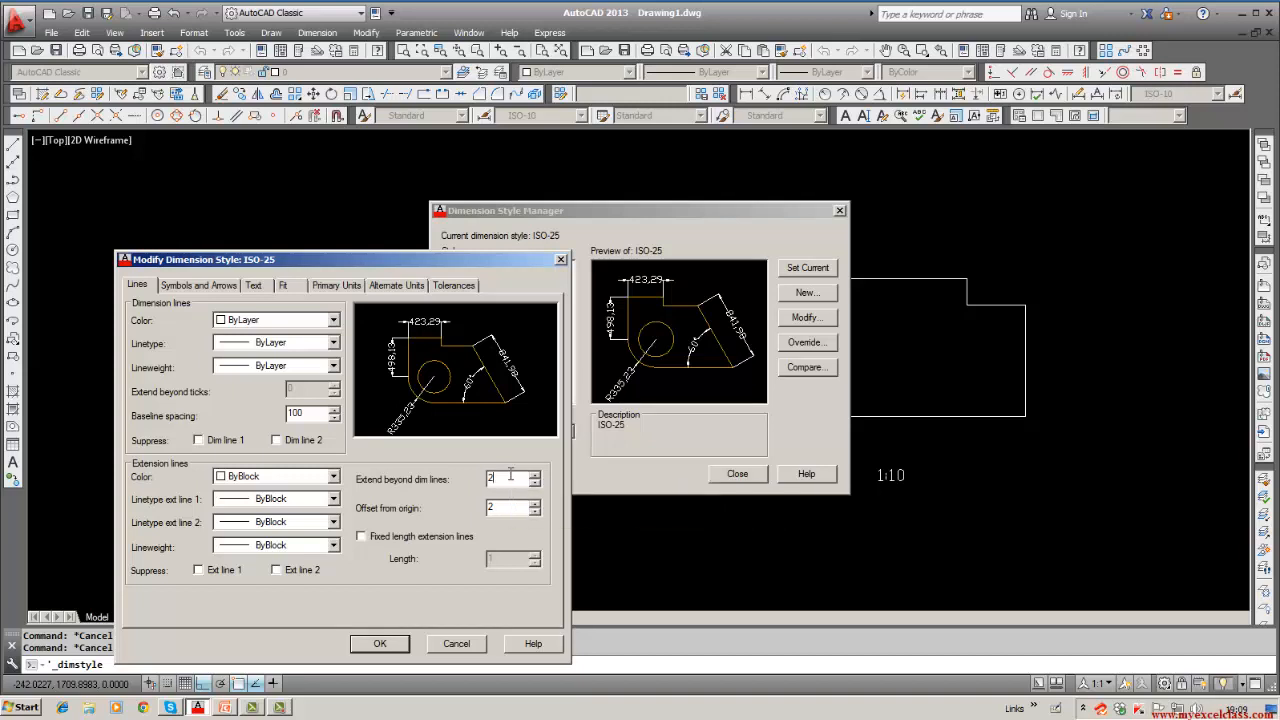
{"action": "type", "text": "2"}
Step: Set ISO-25's extension line offset from origin to 3, save the style and close the Dimension Style Manager
{"action": "double_click", "coordinate": [503, 509]}
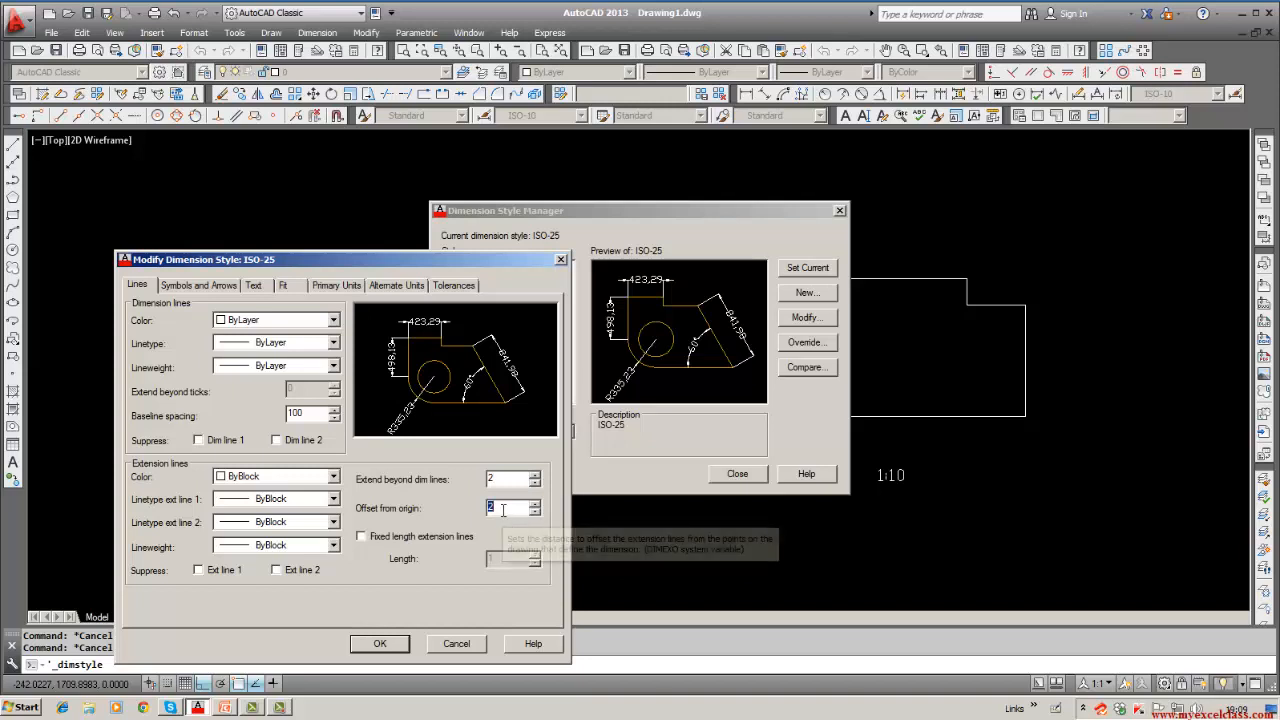
{"action": "key", "text": "BackSpace"}
{"action": "type", "text": "3"}
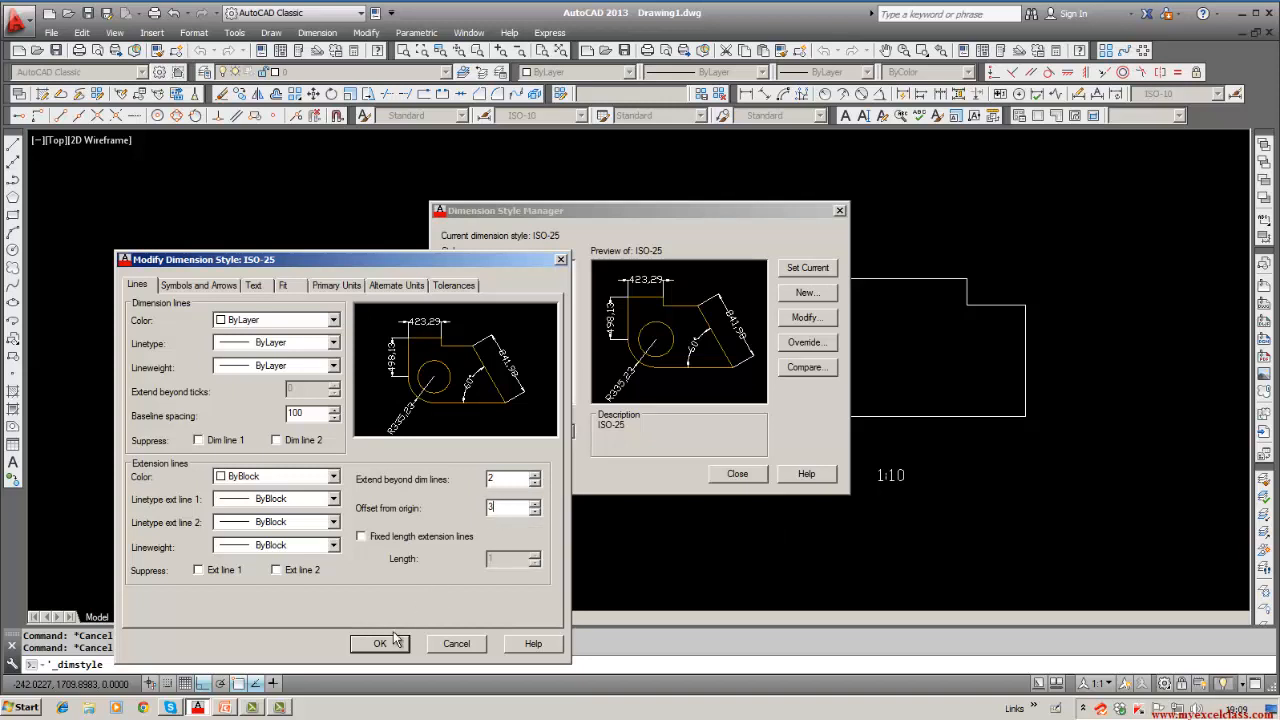
{"action": "left_click", "coordinate": [392, 643]}
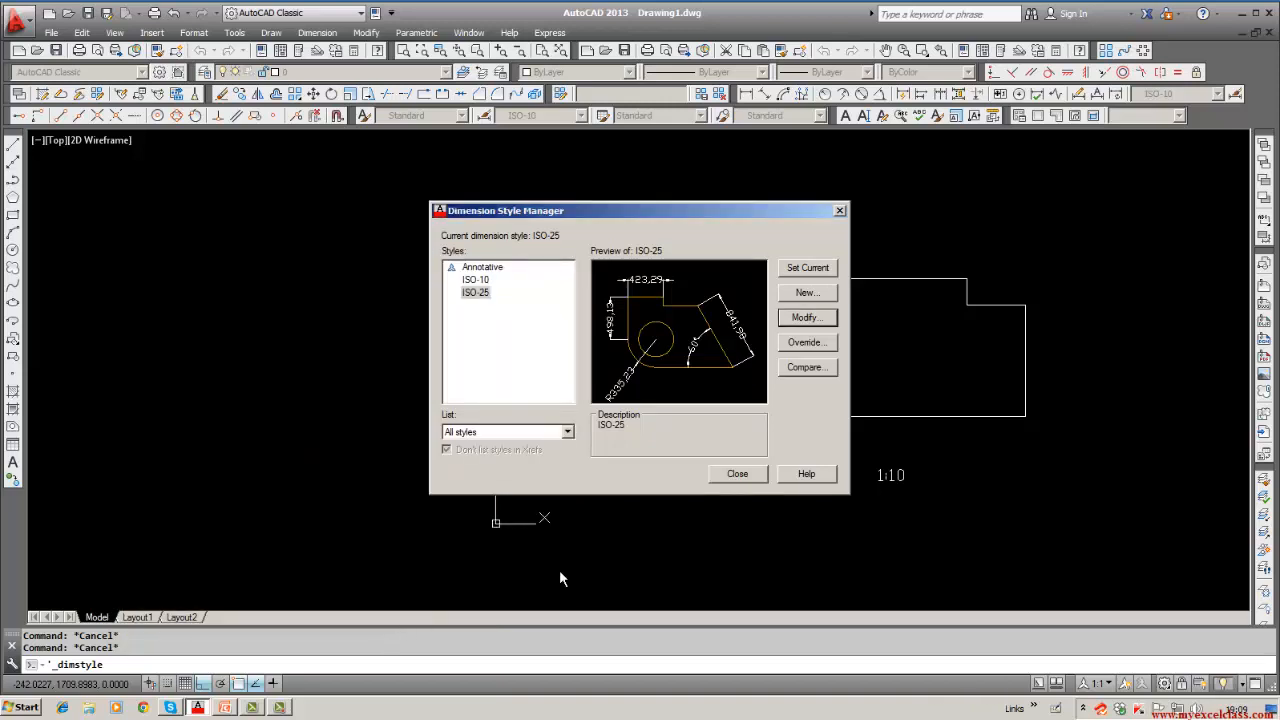
{"action": "left_click", "coordinate": [732, 477]}
{"action": "left_click", "coordinate": [731, 486]}
{"action": "key", "text": "Escape"}
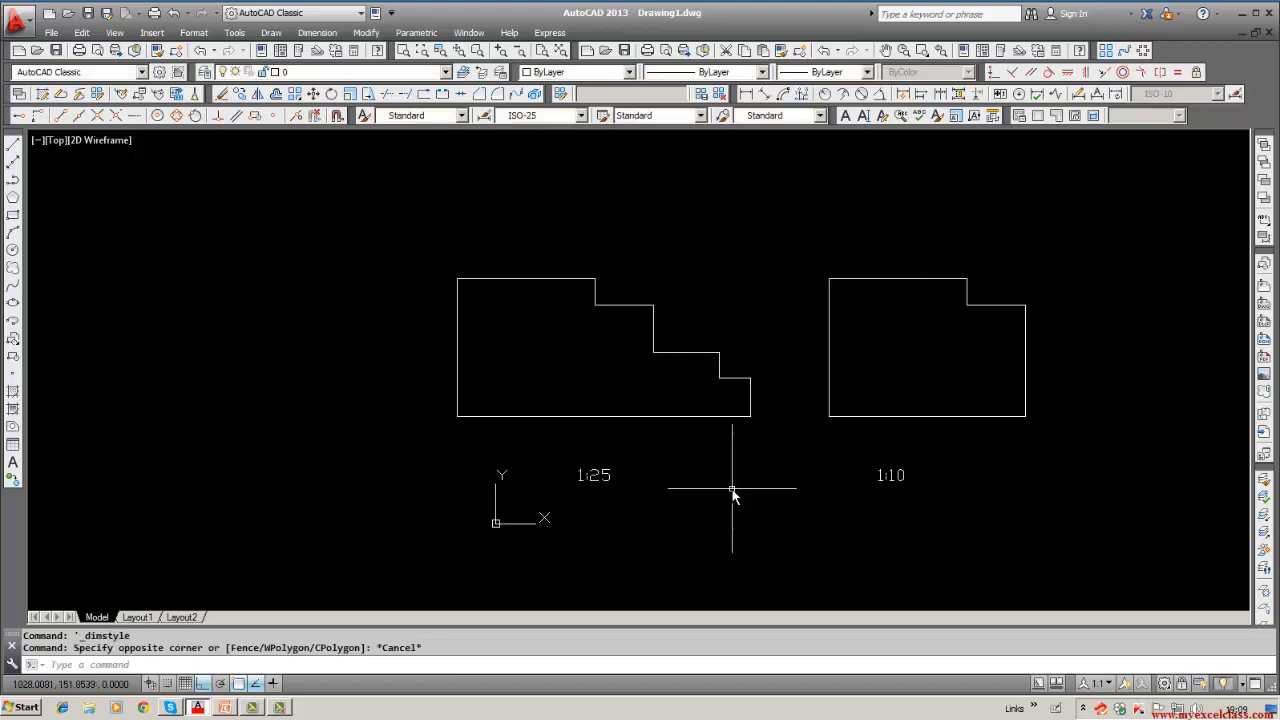
{"action": "key", "text": "Escape"}
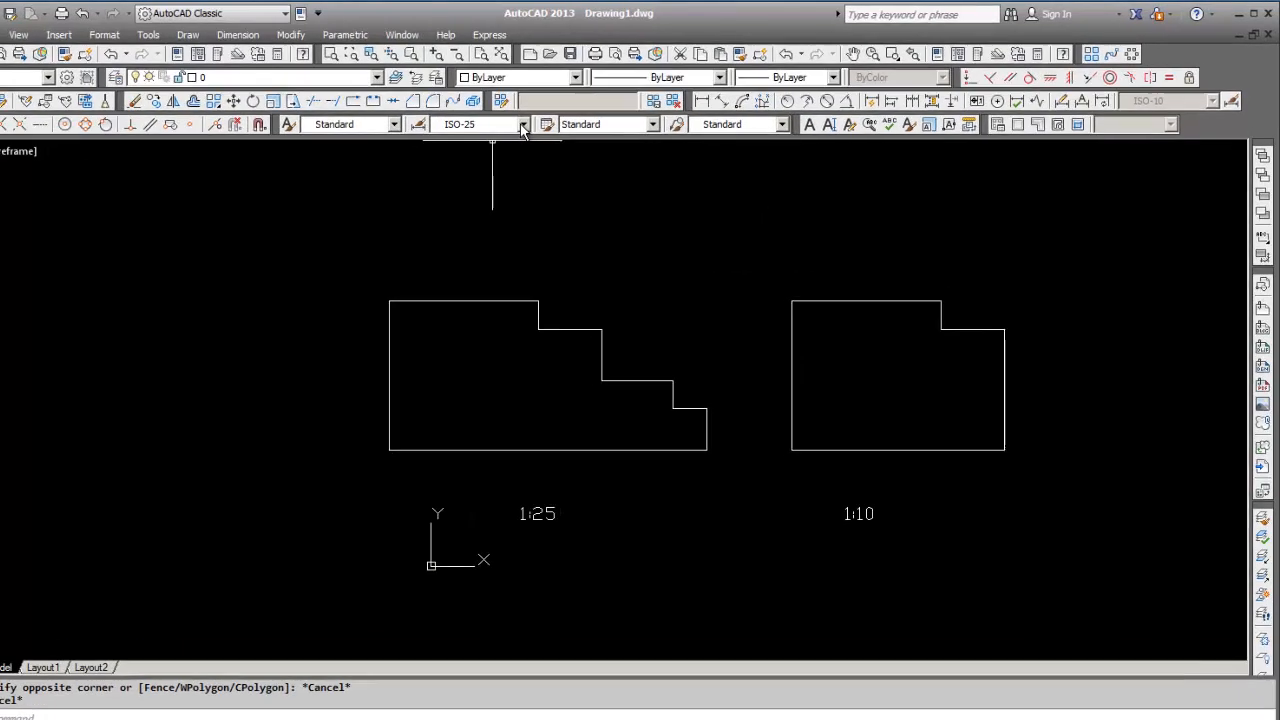
Step: Choose ISO-25 from the available dimension styles as the current style for dimensioning the 1:25 profile
{"action": "left_click", "coordinate": [521, 127]}
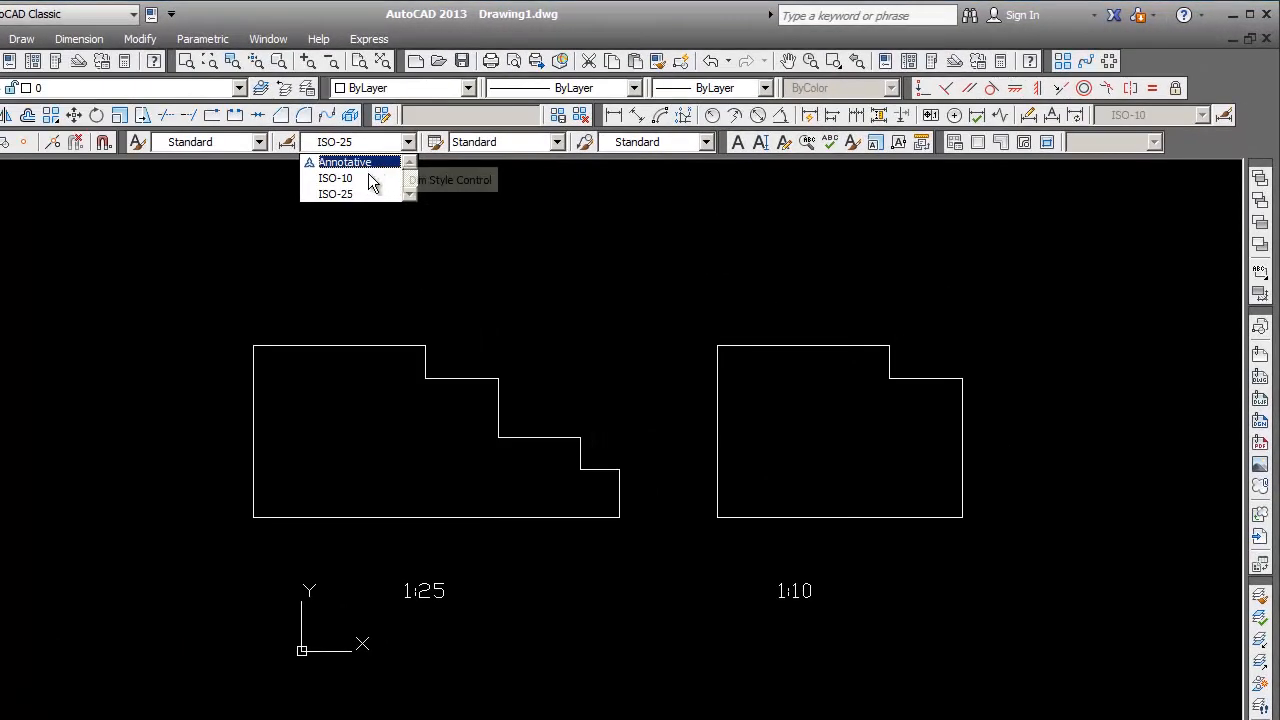
{"action": "left_click", "coordinate": [434, 245]}
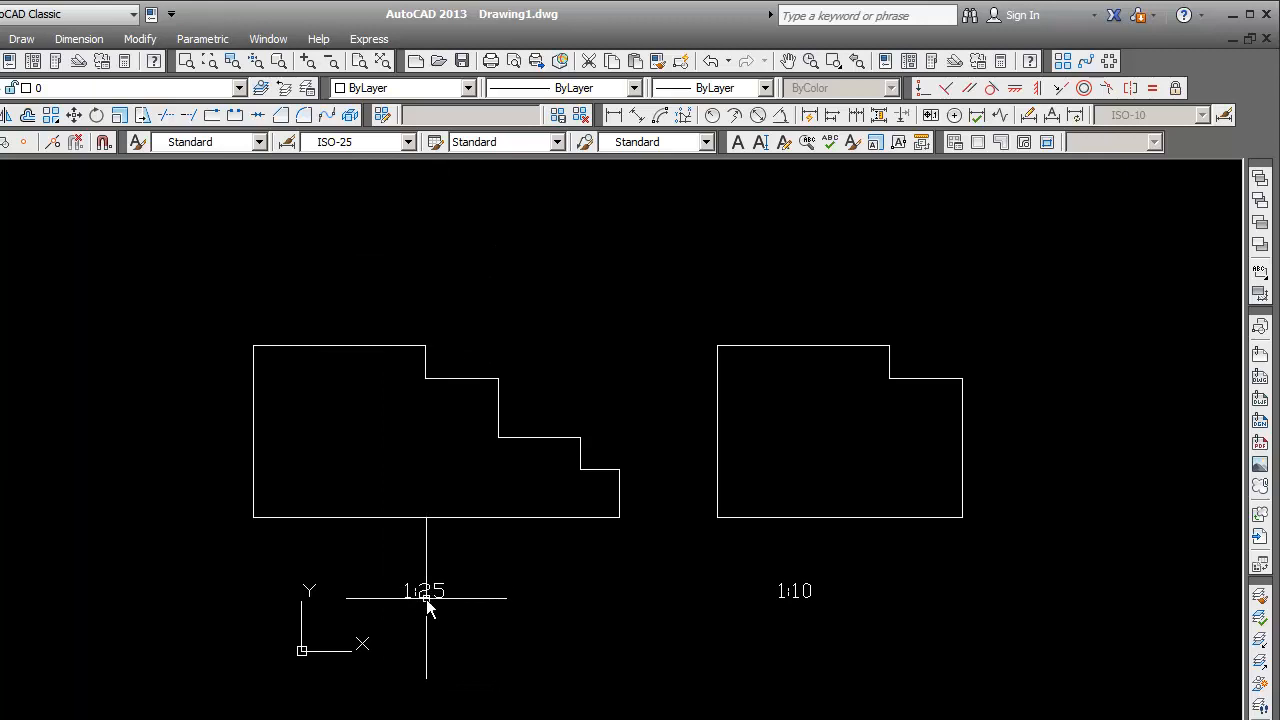
{"action": "left_click", "coordinate": [410, 146]}
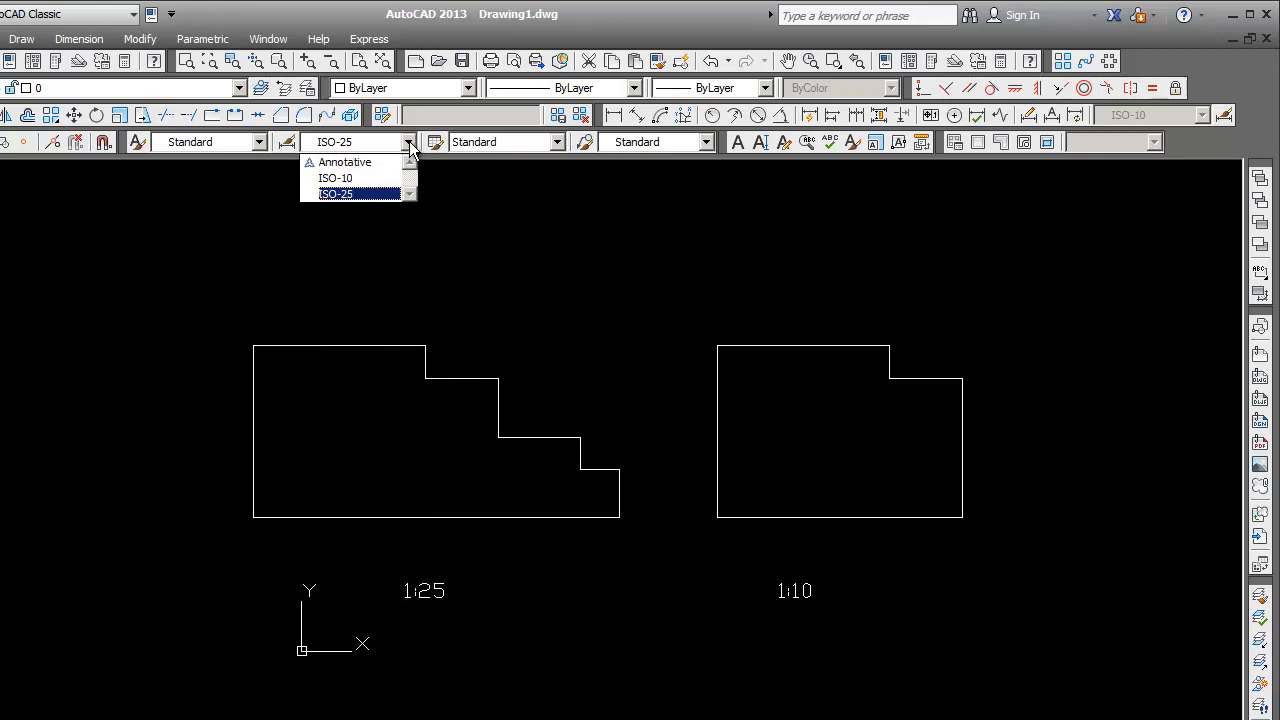
{"action": "left_click", "coordinate": [376, 194]}
Step: Review the text, line and arrow settings of the ISO-25 dimension style in the Dimension Style Manager
{"action": "left_click", "coordinate": [79, 39]}
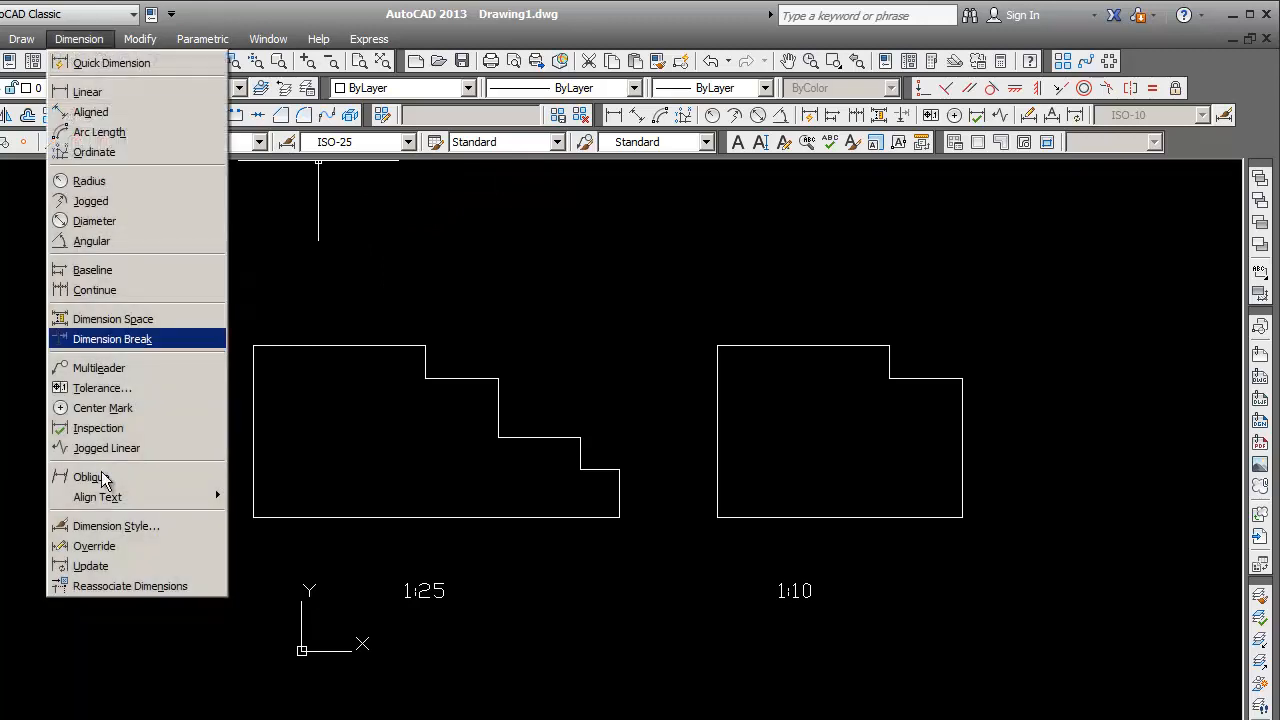
{"action": "left_click", "coordinate": [116, 526]}
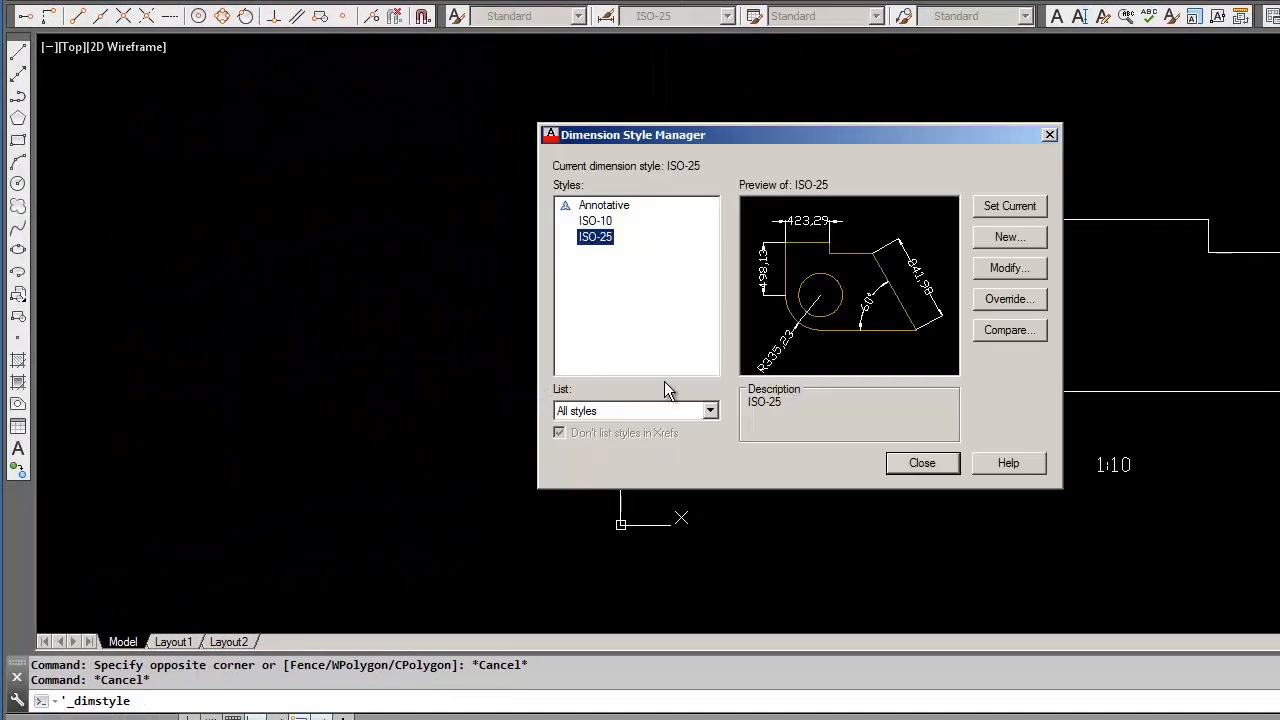
{"action": "left_click", "coordinate": [986, 272]}
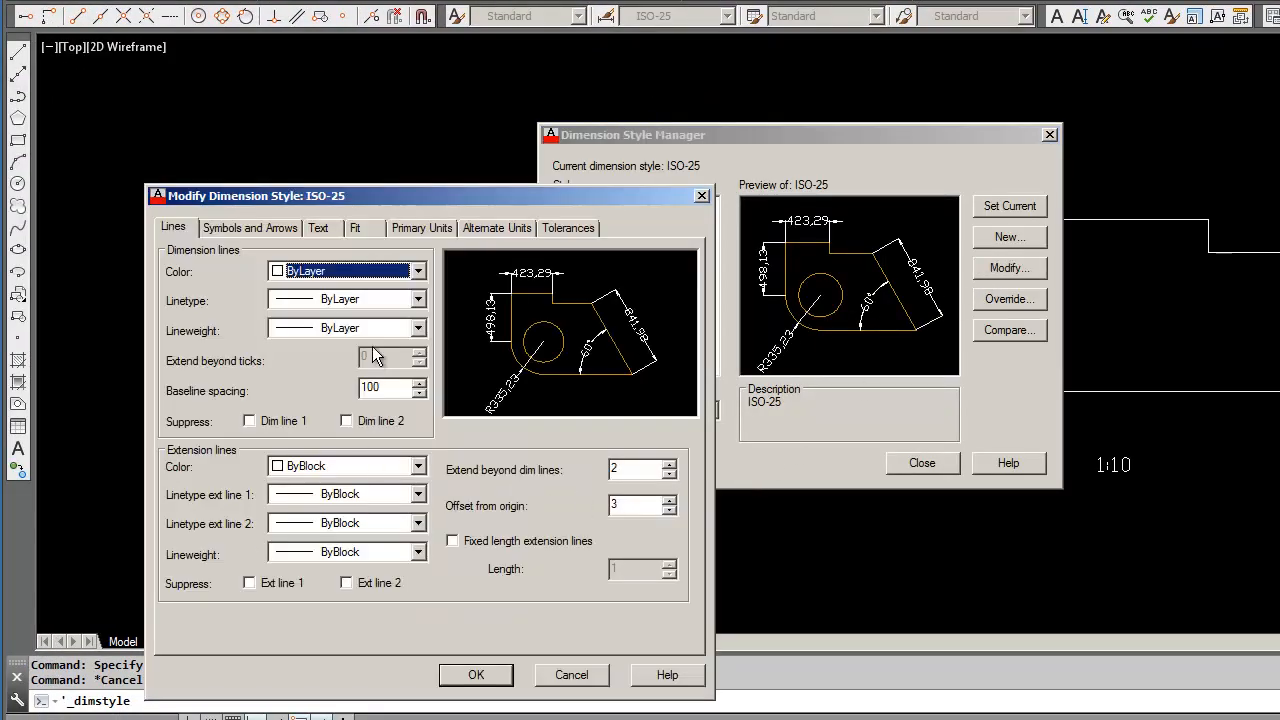
{"action": "left_click", "coordinate": [326, 233]}
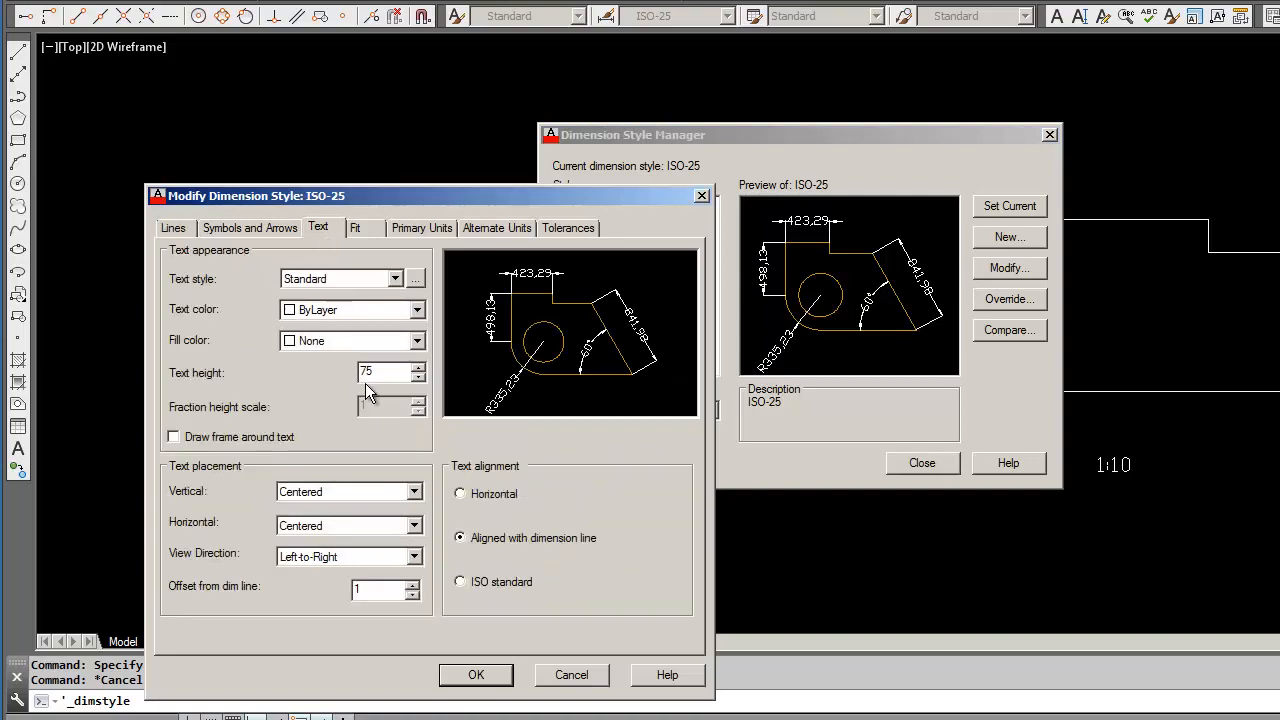
{"action": "left_click", "coordinate": [174, 230]}
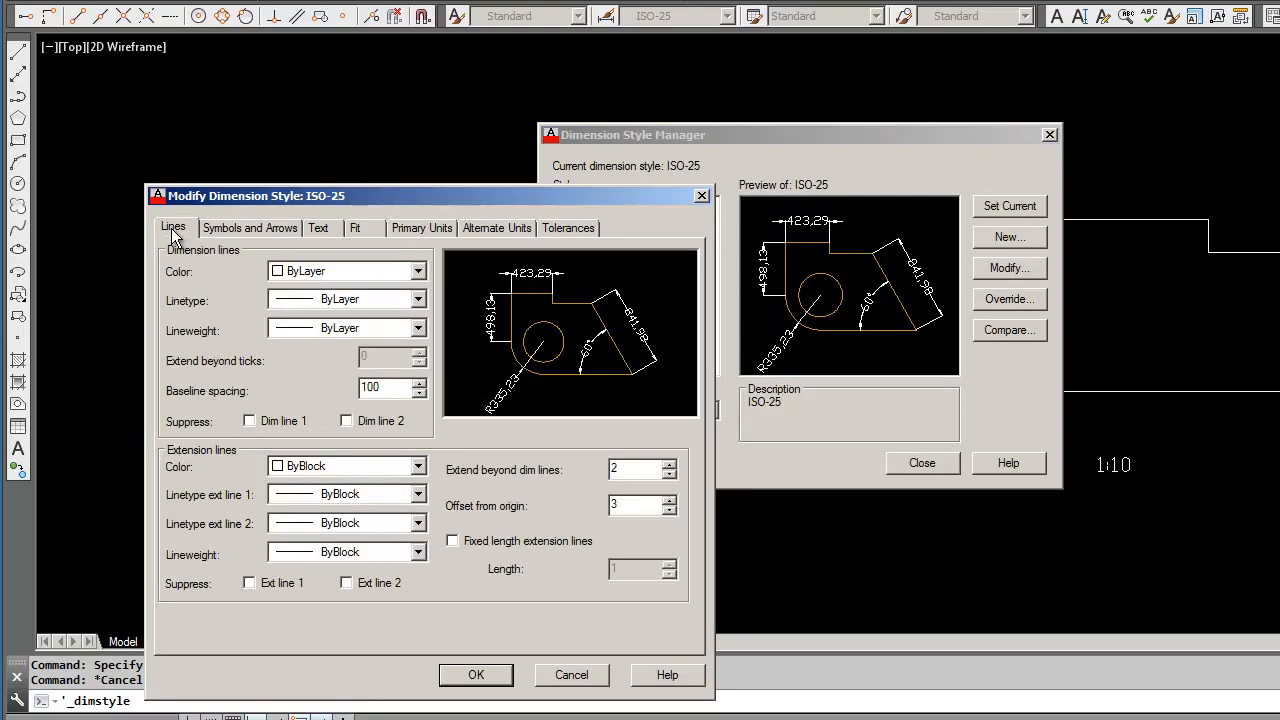
{"action": "left_click", "coordinate": [250, 230]}
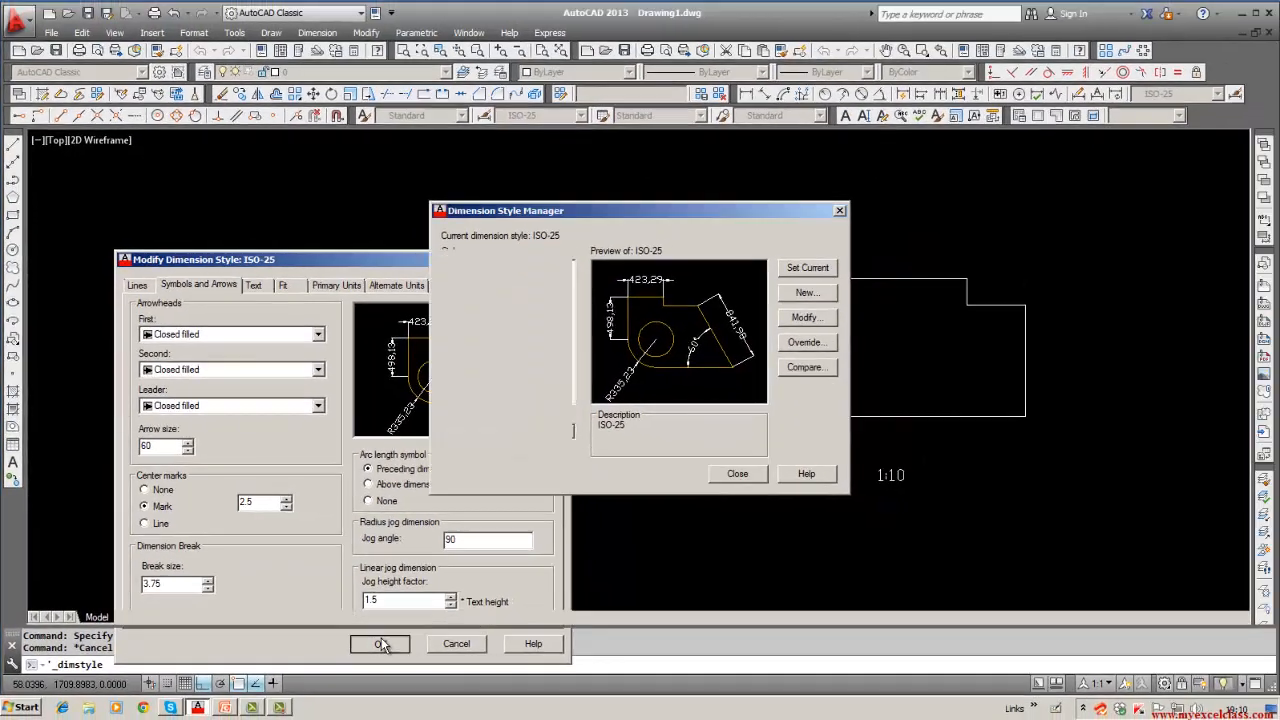
{"action": "left_click", "coordinate": [412, 654]}
{"action": "left_click", "coordinate": [798, 470]}
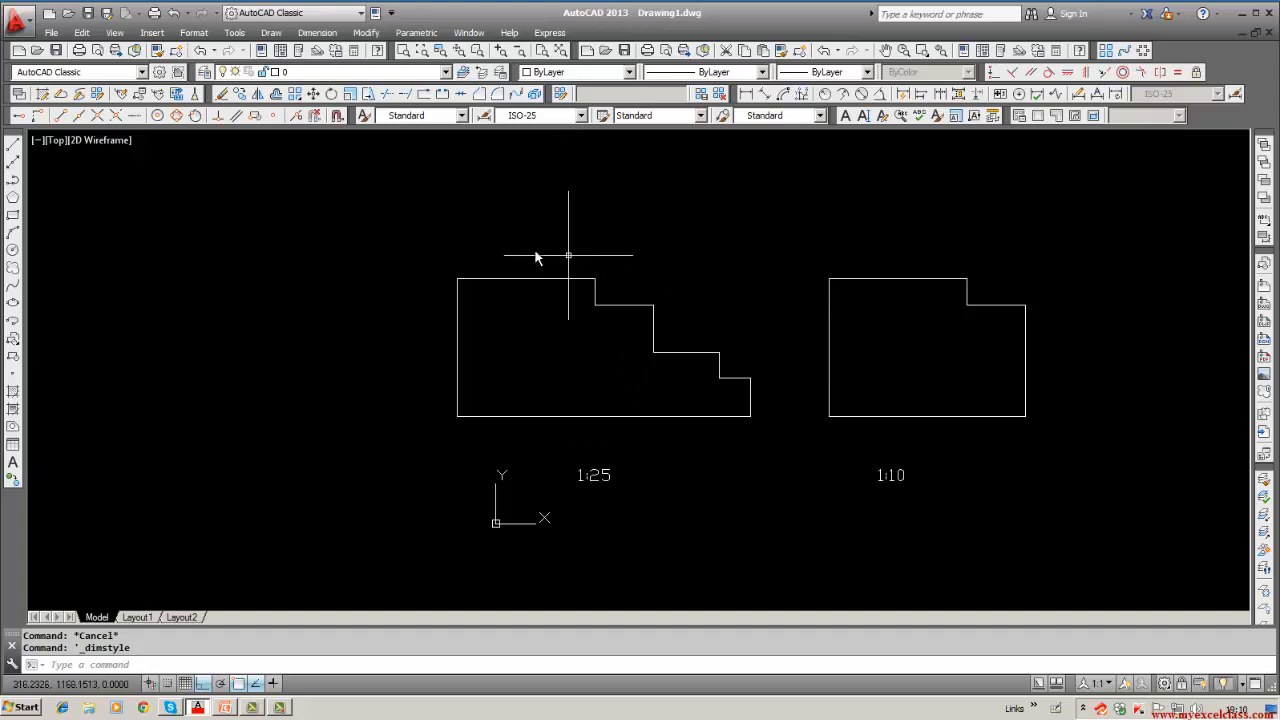
Step: Add a linear dimension to the top edge of the 1:25 profile, placed above it
{"action": "left_click", "coordinate": [745, 94]}
{"action": "left_click", "coordinate": [457, 278]}
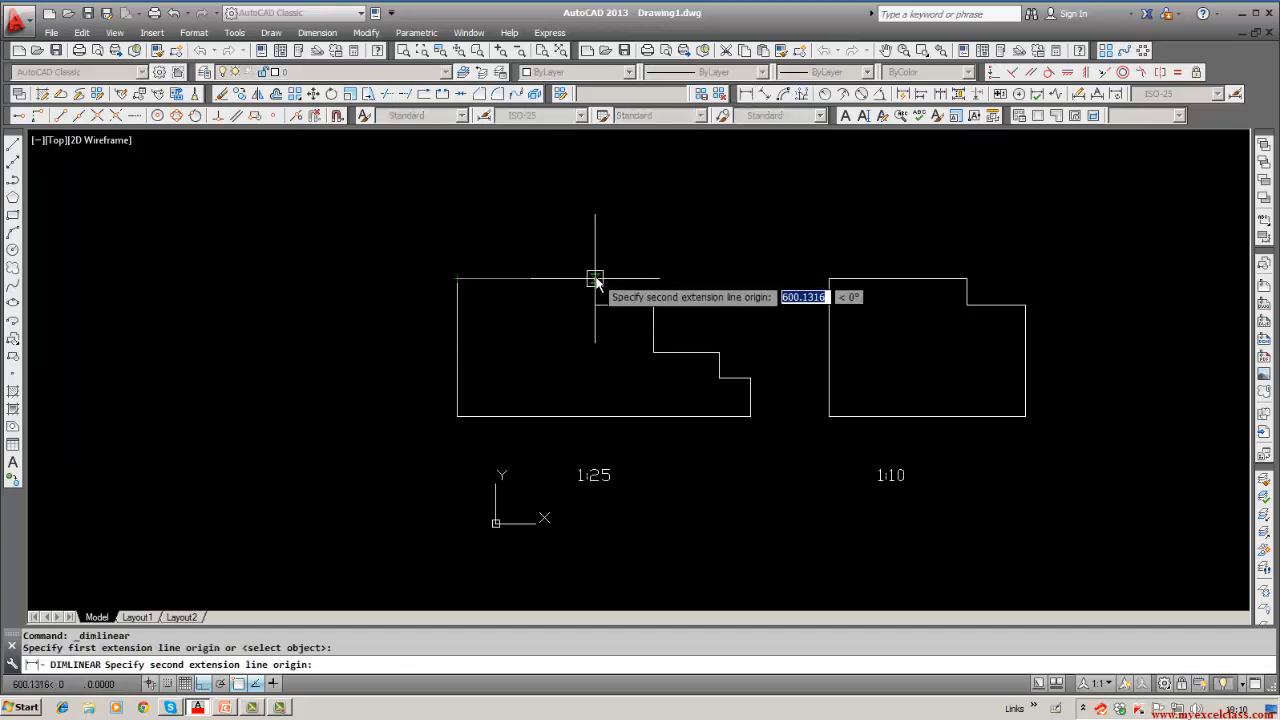
{"action": "left_click", "coordinate": [595, 278]}
{"action": "left_click", "coordinate": [571, 216]}
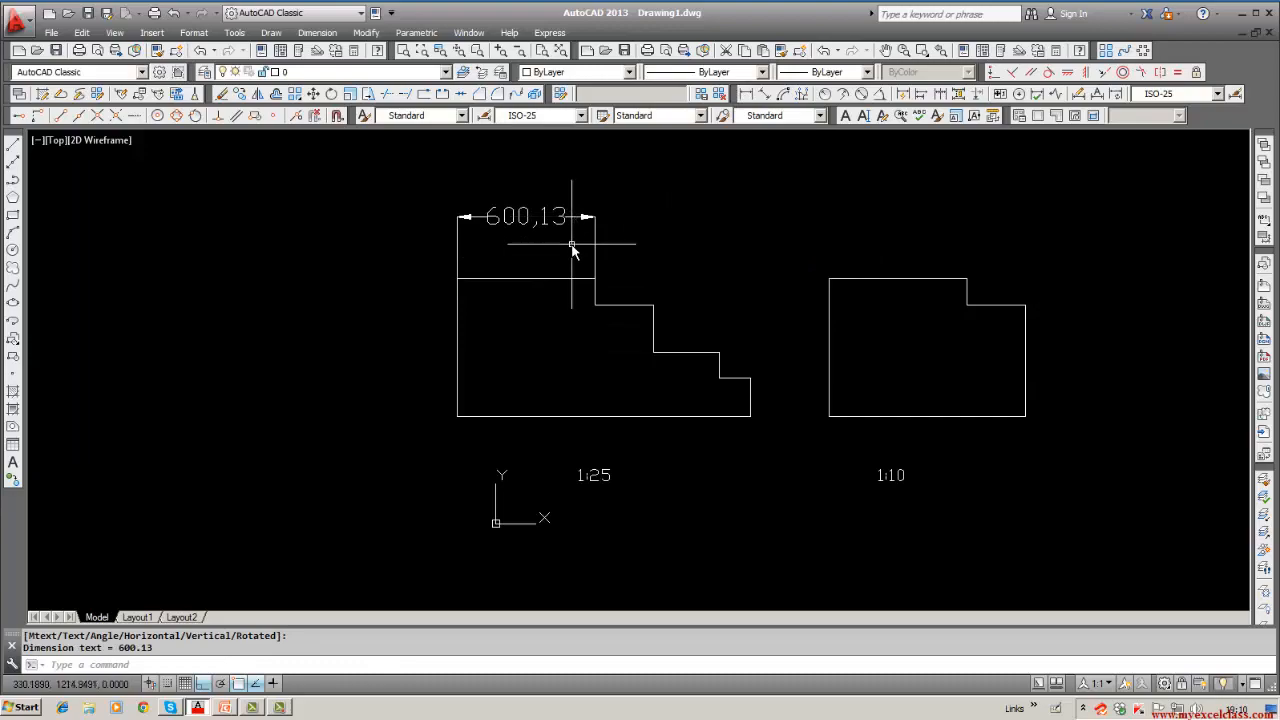
Step: Add a vertical linear dimension to the left edge of the 1:25 profile, placed outside the shape
{"action": "left_click", "coordinate": [747, 96]}
{"action": "left_click", "coordinate": [457, 416]}
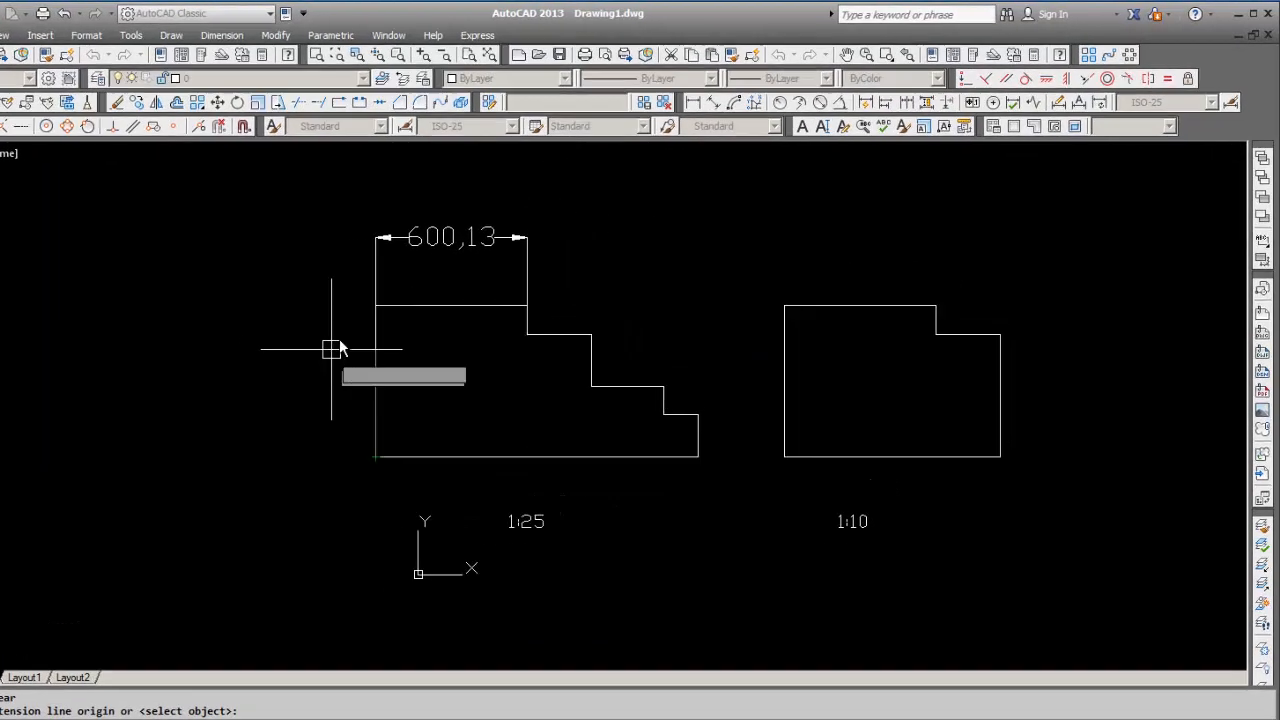
{"action": "left_click", "coordinate": [375, 305]}
{"action": "left_click", "coordinate": [284, 321]}
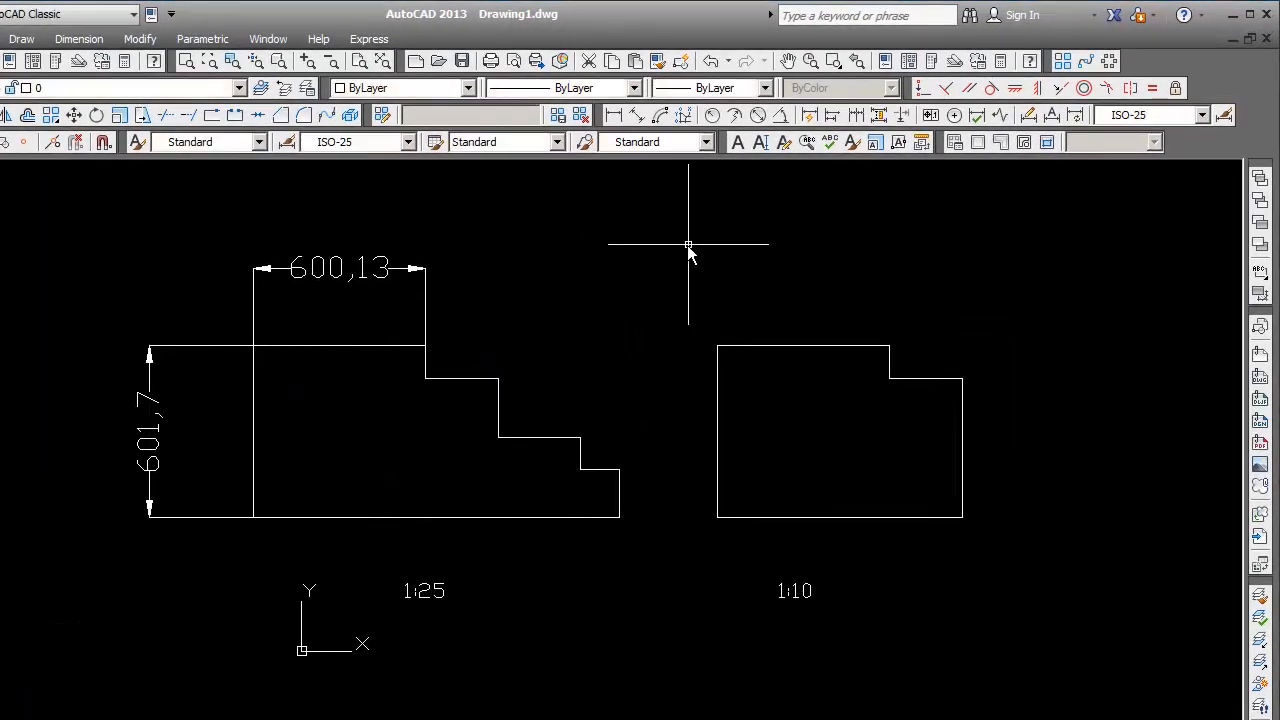
Step: Add a horizontal linear dimension to the third step of the 1:25 profile, placed higher than the top-edge dimension
{"action": "left_click", "coordinate": [613, 115]}
{"action": "left_click", "coordinate": [580, 437]}
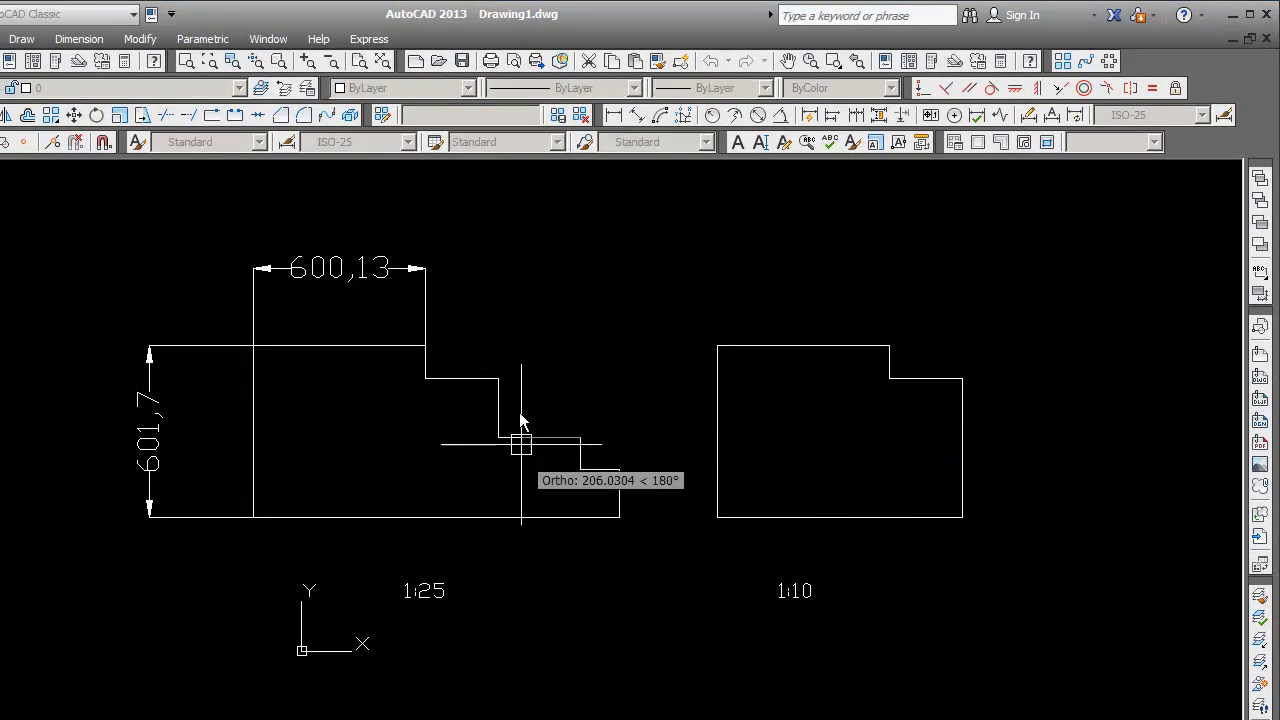
{"action": "left_click", "coordinate": [498, 378]}
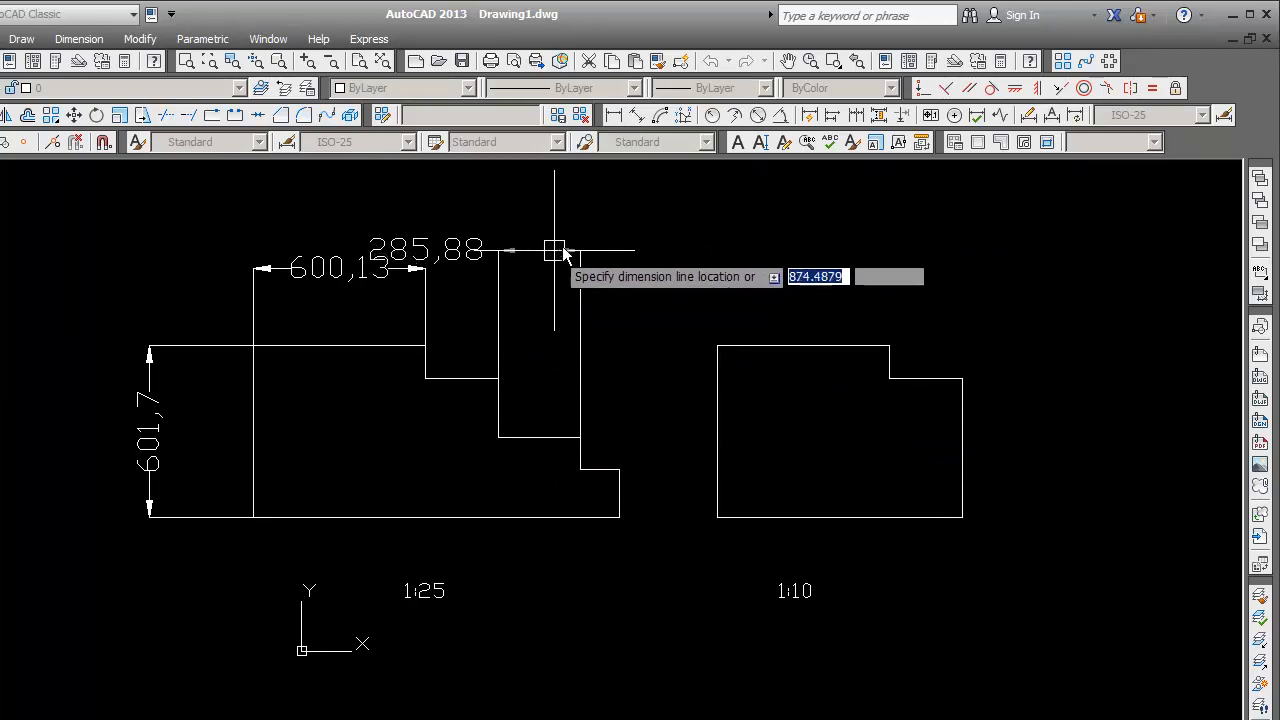
{"action": "left_click", "coordinate": [563, 216]}
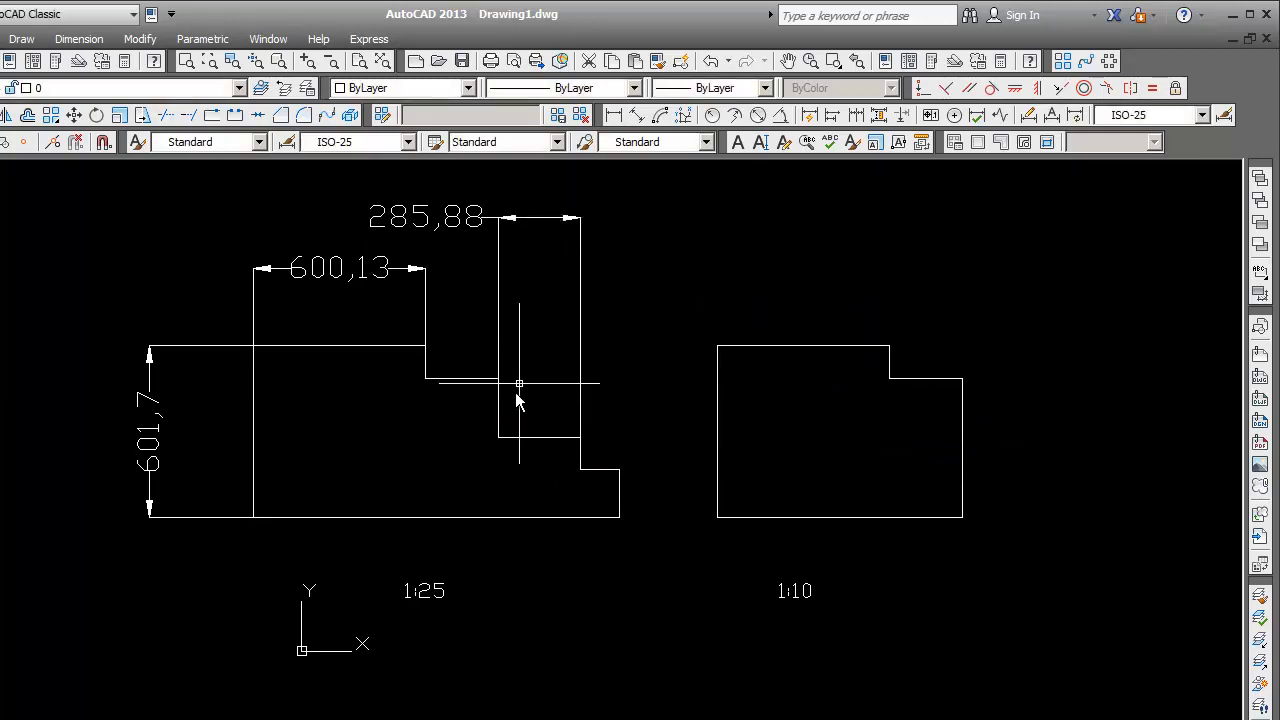
{"action": "middle_click_drag", "start_coordinate": [616, 294], "coordinate": [555, 314]}
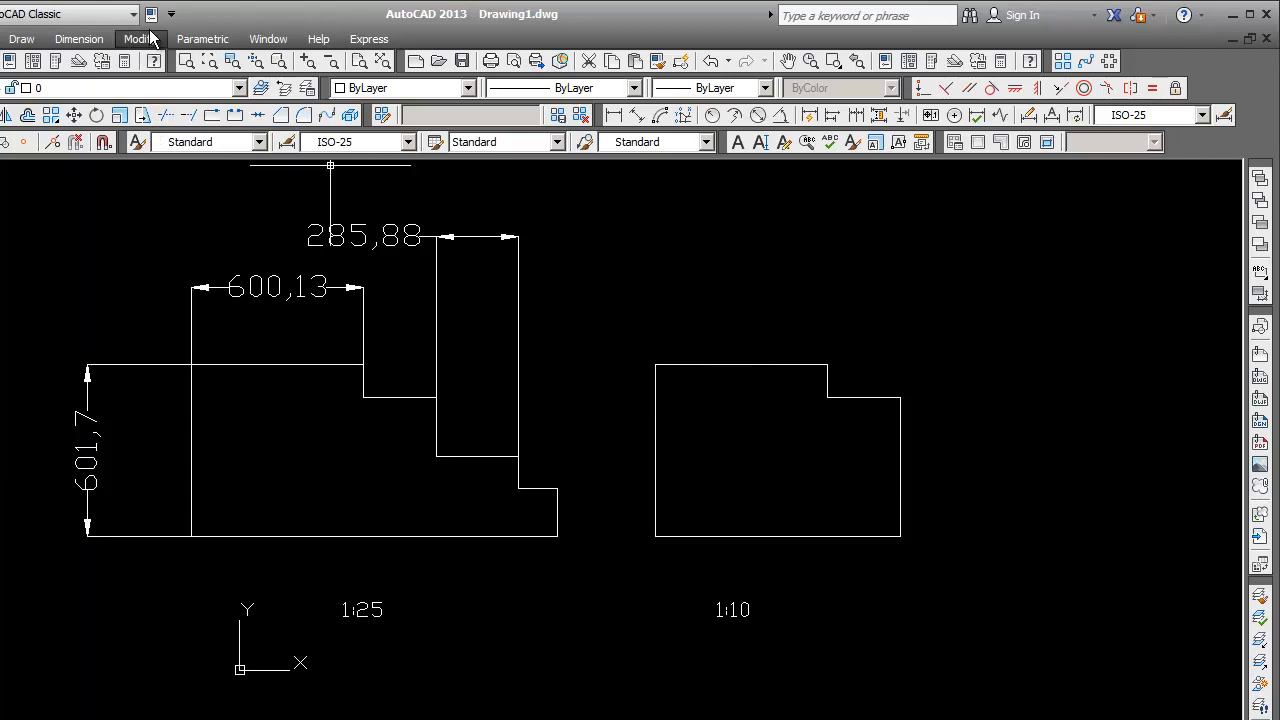
Step: Modify the ISO-10 dimension style by setting its text height to 2.5 and save the change
{"action": "left_click", "coordinate": [92, 40]}
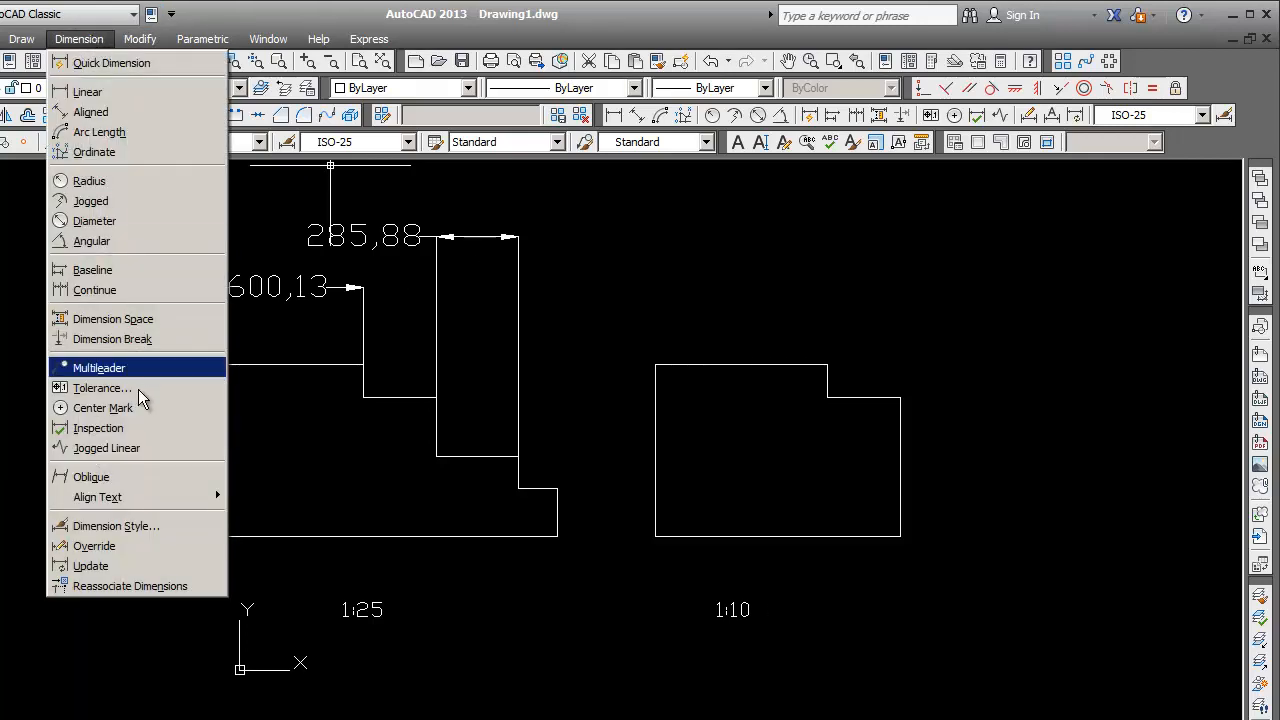
{"action": "left_click", "coordinate": [138, 528]}
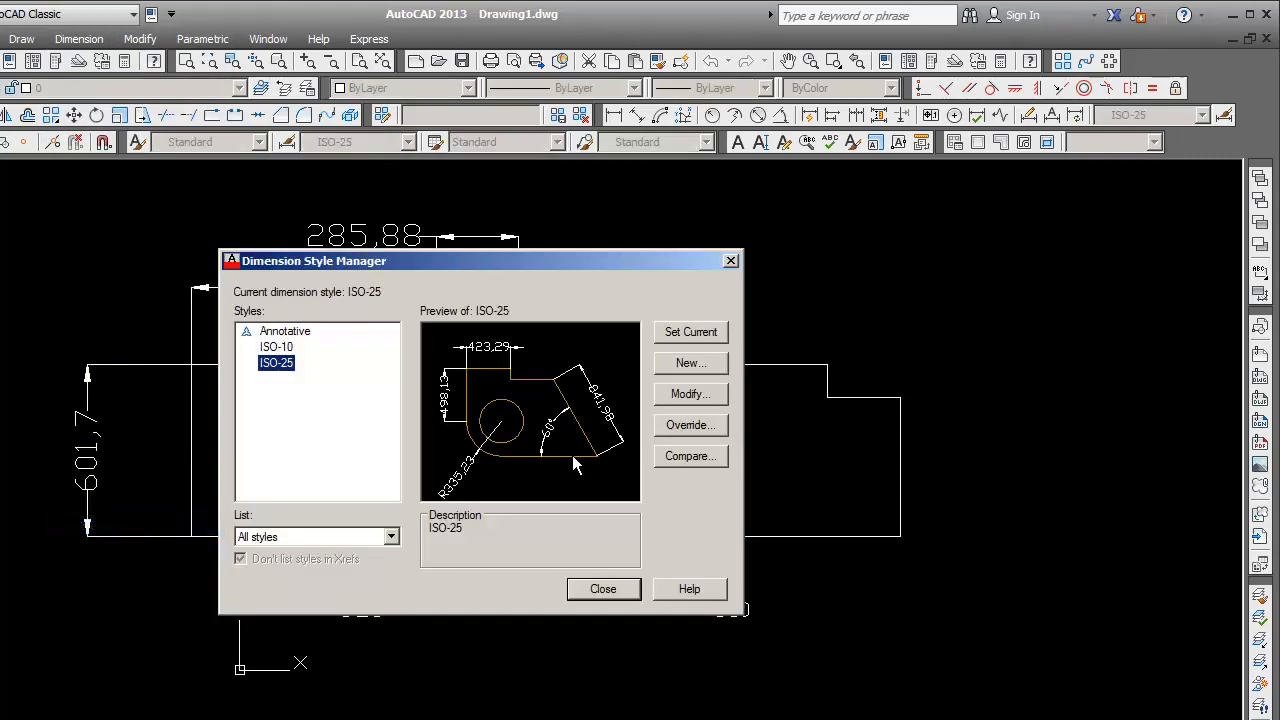
{"action": "left_click", "coordinate": [276, 346]}
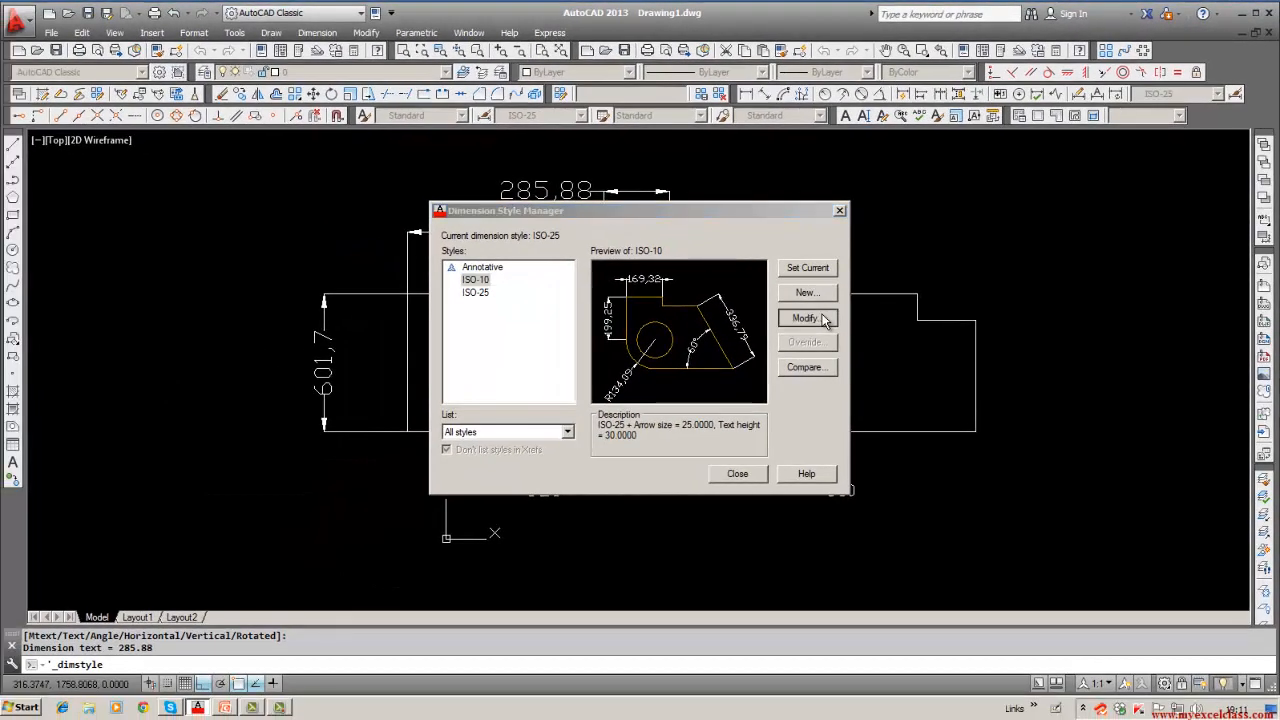
{"action": "left_click", "coordinate": [708, 393]}
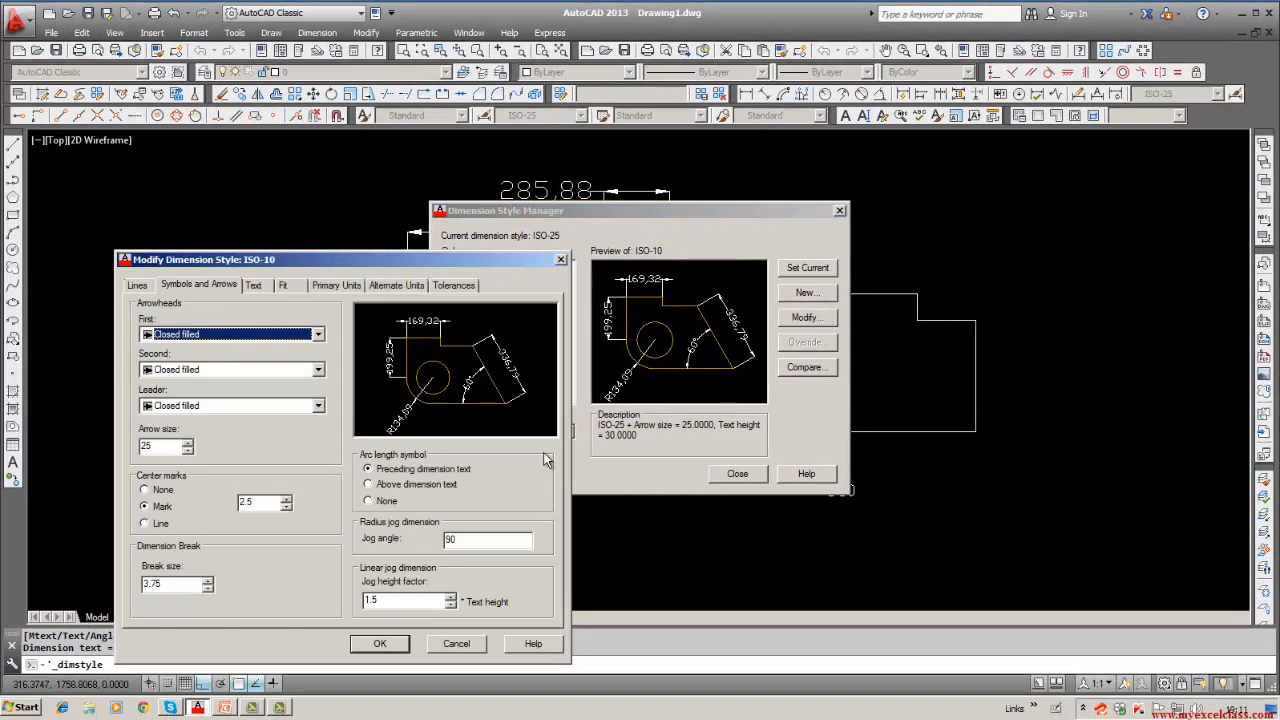
{"action": "left_click", "coordinate": [256, 286]}
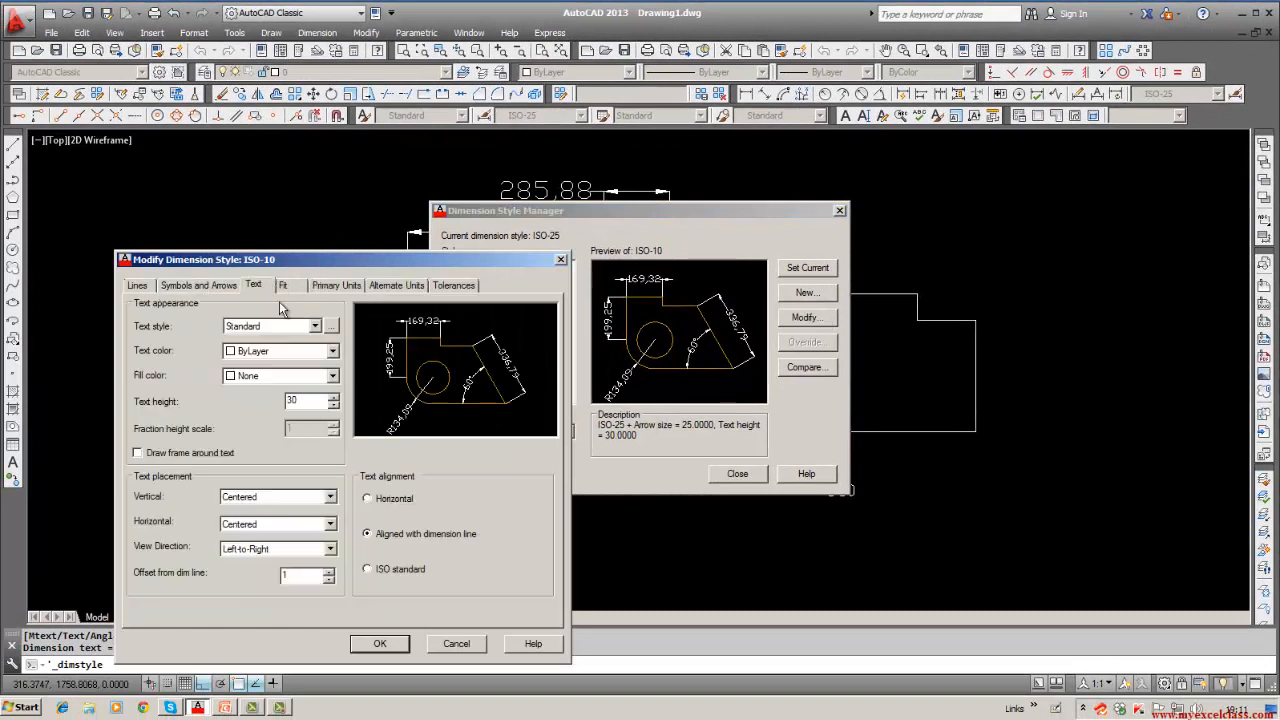
{"action": "key", "text": "BackSpace"}
{"action": "left_click", "coordinate": [396, 647]}
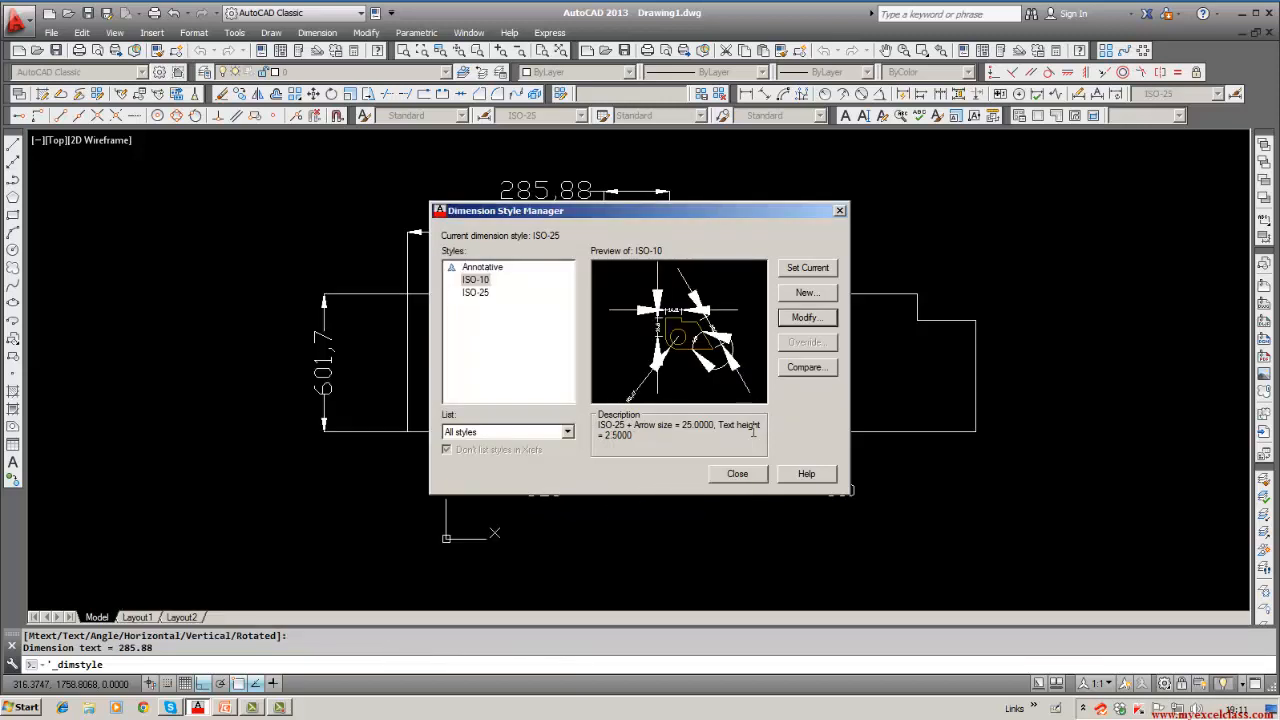
Step: Modify the ISO-10 dimension style by setting its text height to 25, save it and close the style manager
{"action": "left_click", "coordinate": [807, 317]}
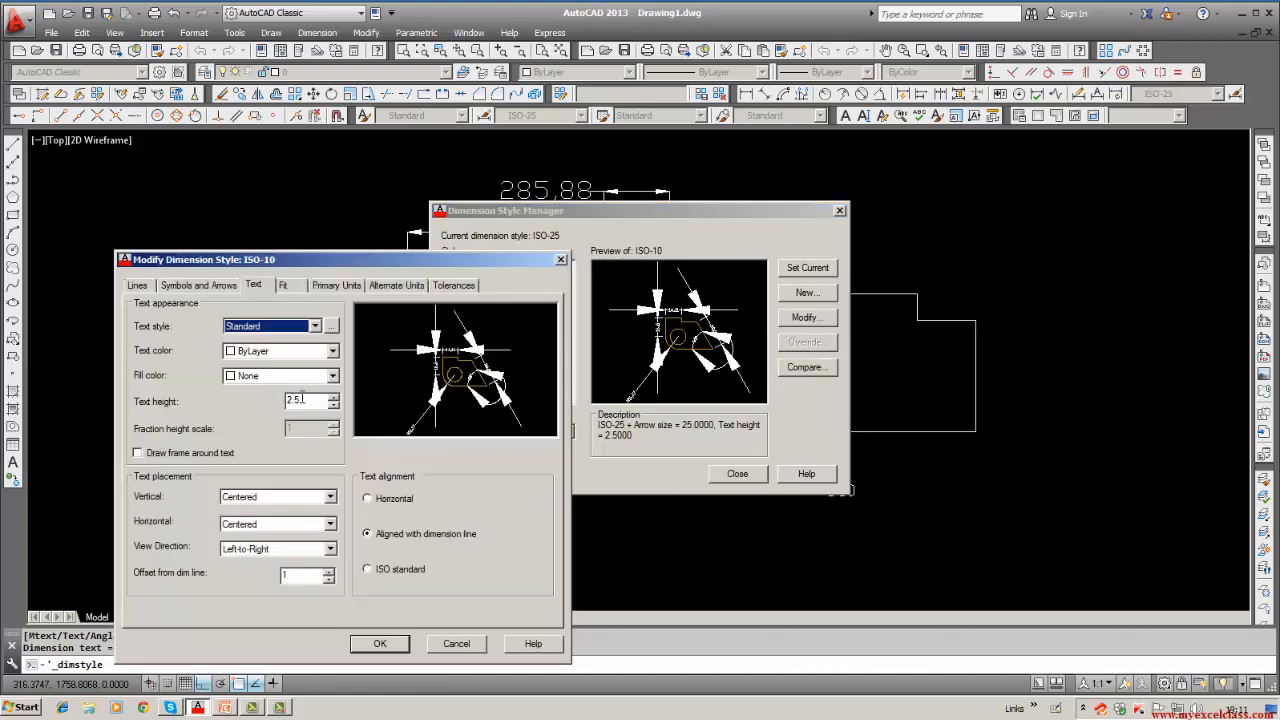
{"action": "left_click", "coordinate": [302, 400]}
{"action": "key", "text": "BackSpace"}
{"action": "key", "text": "BackSpace"}
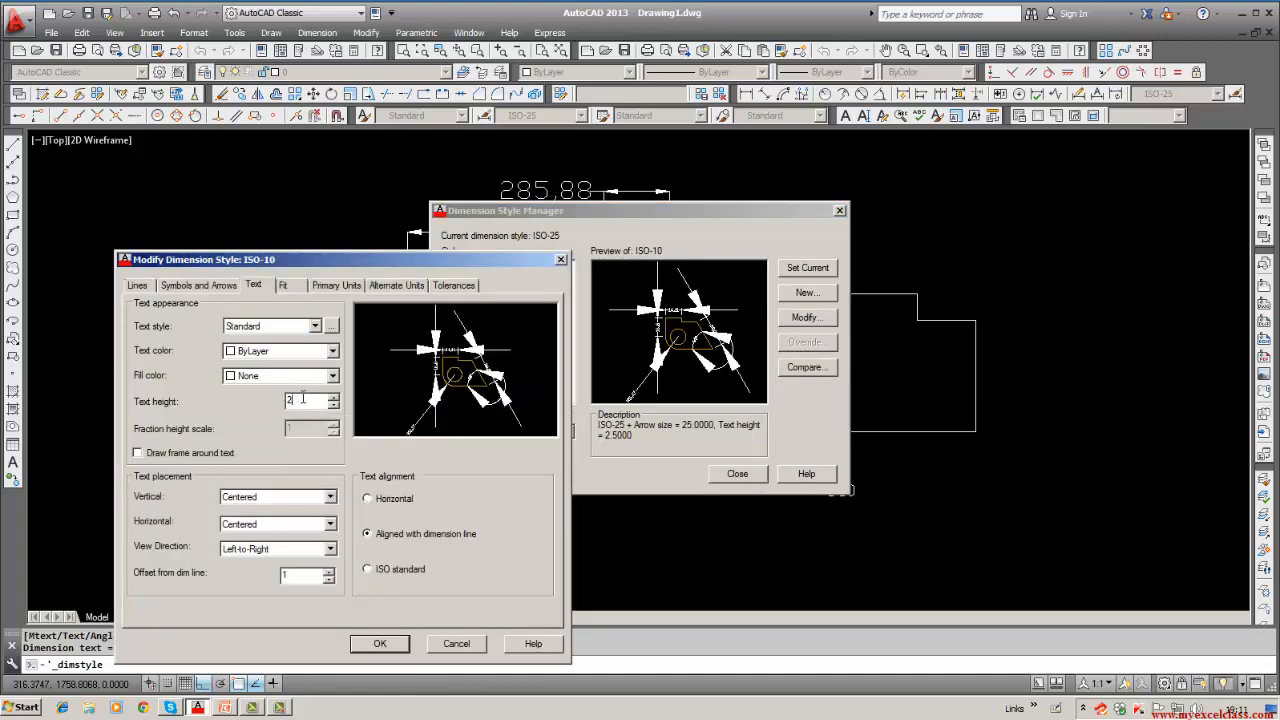
{"action": "type", "text": "5"}
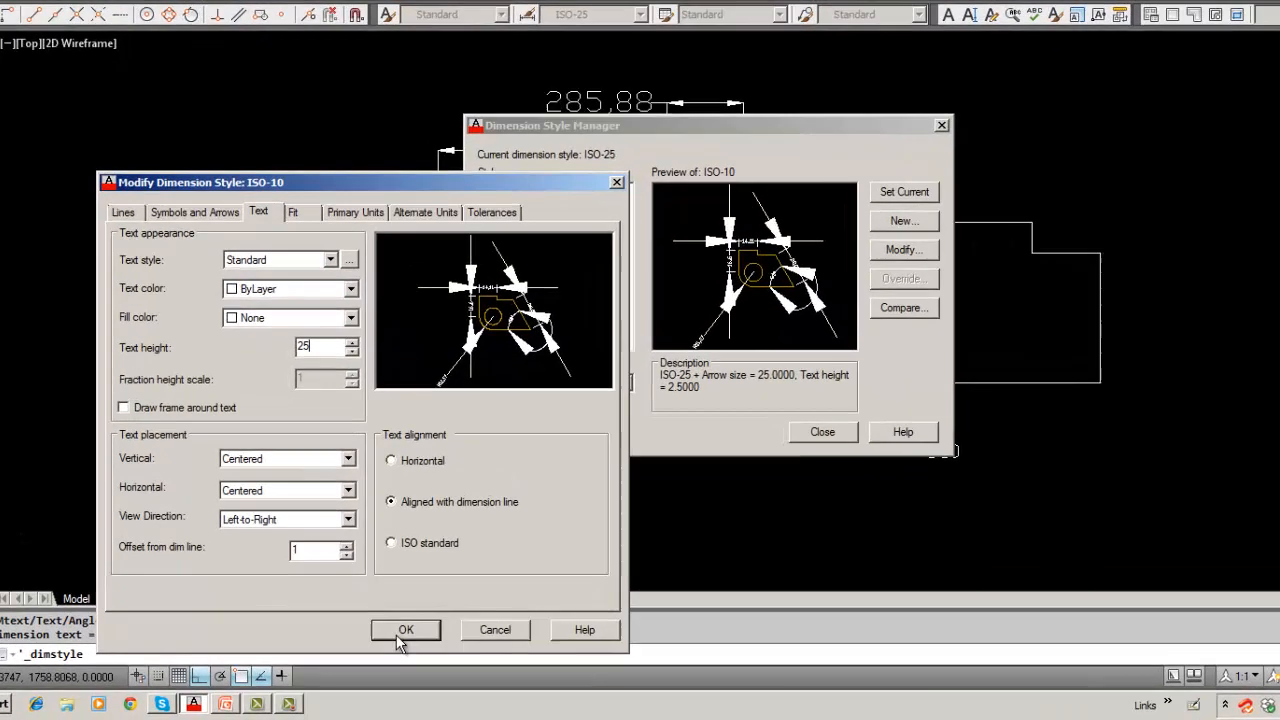
{"action": "left_click", "coordinate": [380, 643]}
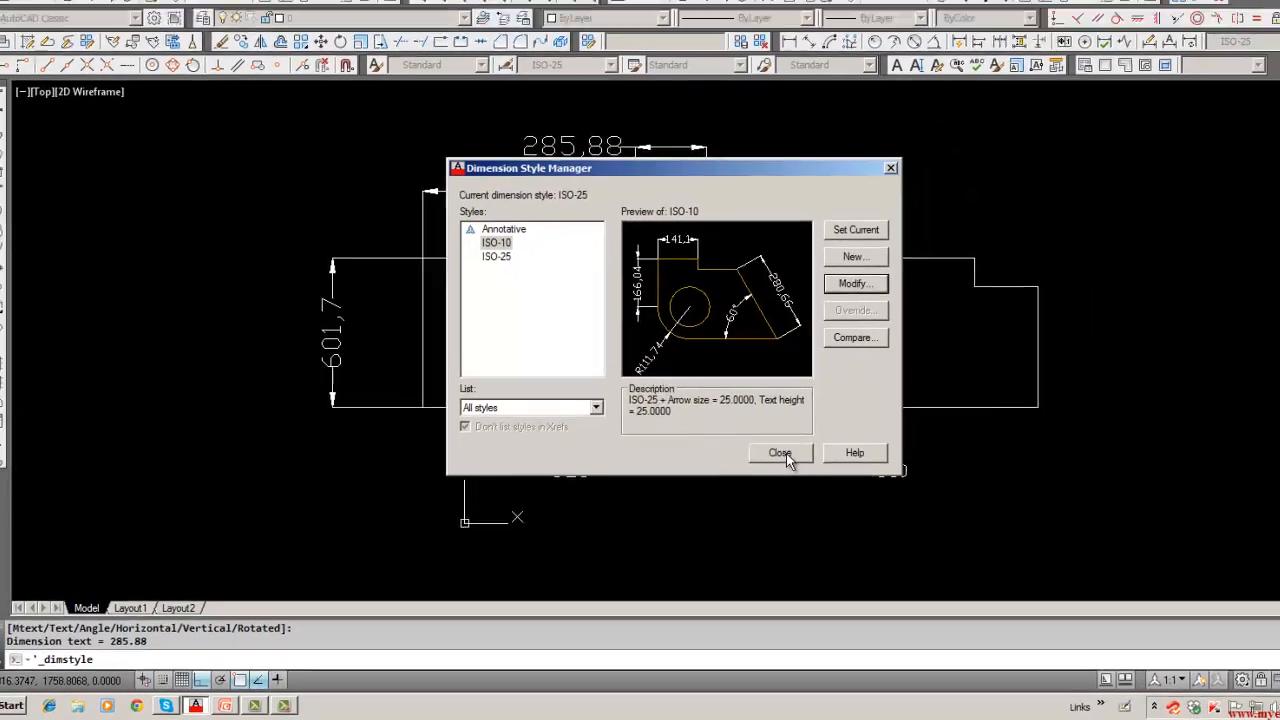
{"action": "left_click", "coordinate": [865, 410]}
{"action": "left_click", "coordinate": [872, 412]}
{"action": "key", "text": "Escape"}
Step: Make ISO-10 the current dimension style and add a horizontal linear dimension above the top edge of the 1:10 profile
{"action": "middle_click_drag", "start_coordinate": [729, 503], "coordinate": [688, 502]}
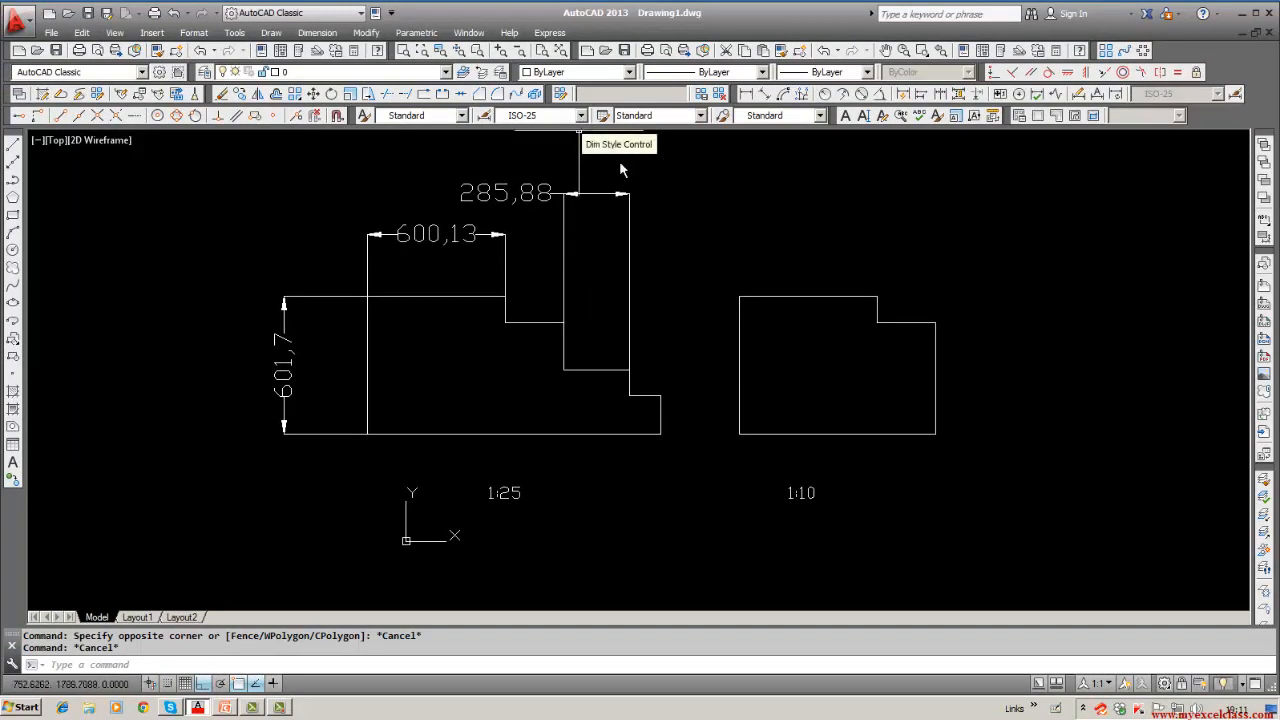
{"action": "left_click", "coordinate": [581, 117]}
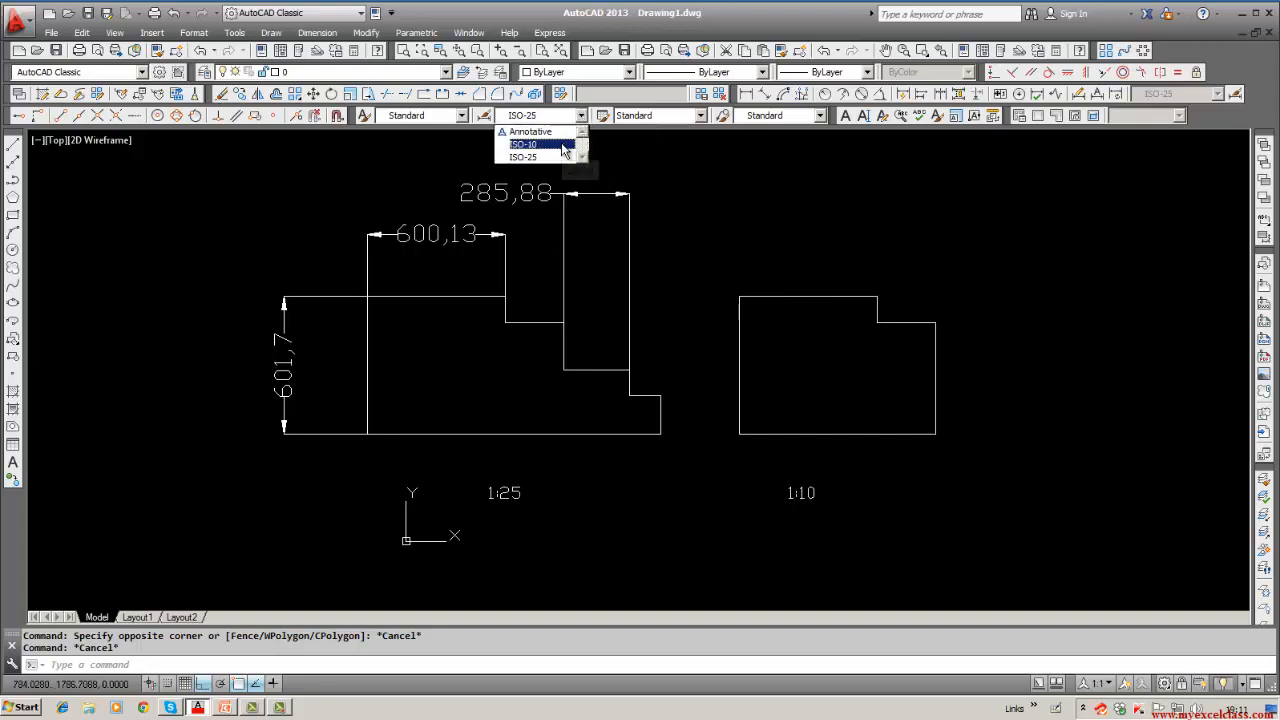
{"action": "left_click", "coordinate": [563, 145]}
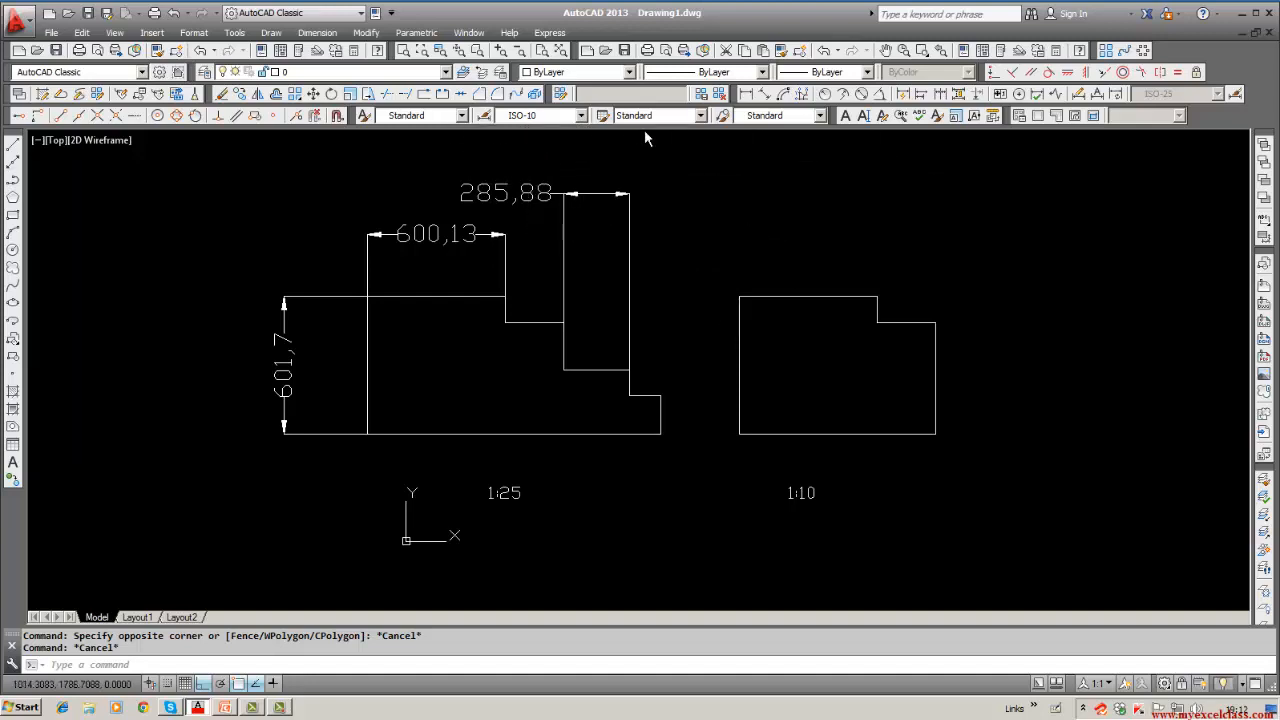
{"action": "left_click", "coordinate": [746, 93]}
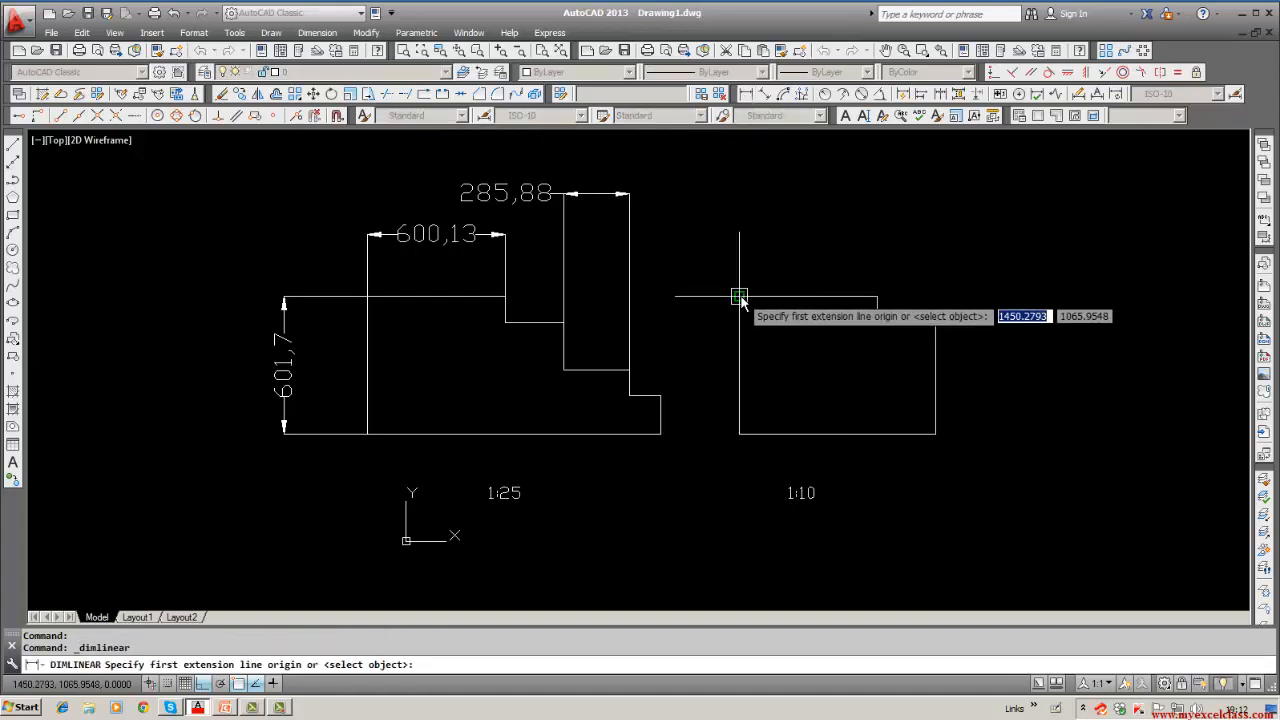
{"action": "left_click", "coordinate": [739, 296]}
{"action": "left_click", "coordinate": [877, 297]}
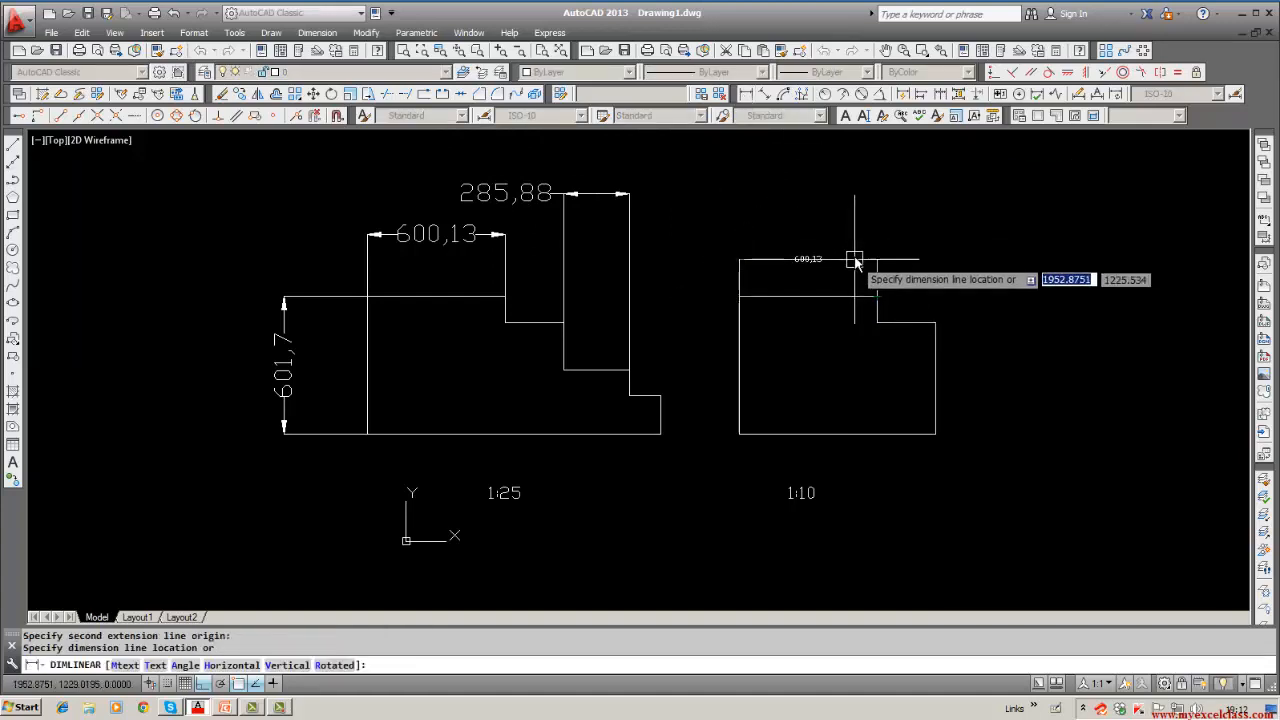
{"action": "left_click", "coordinate": [860, 253]}
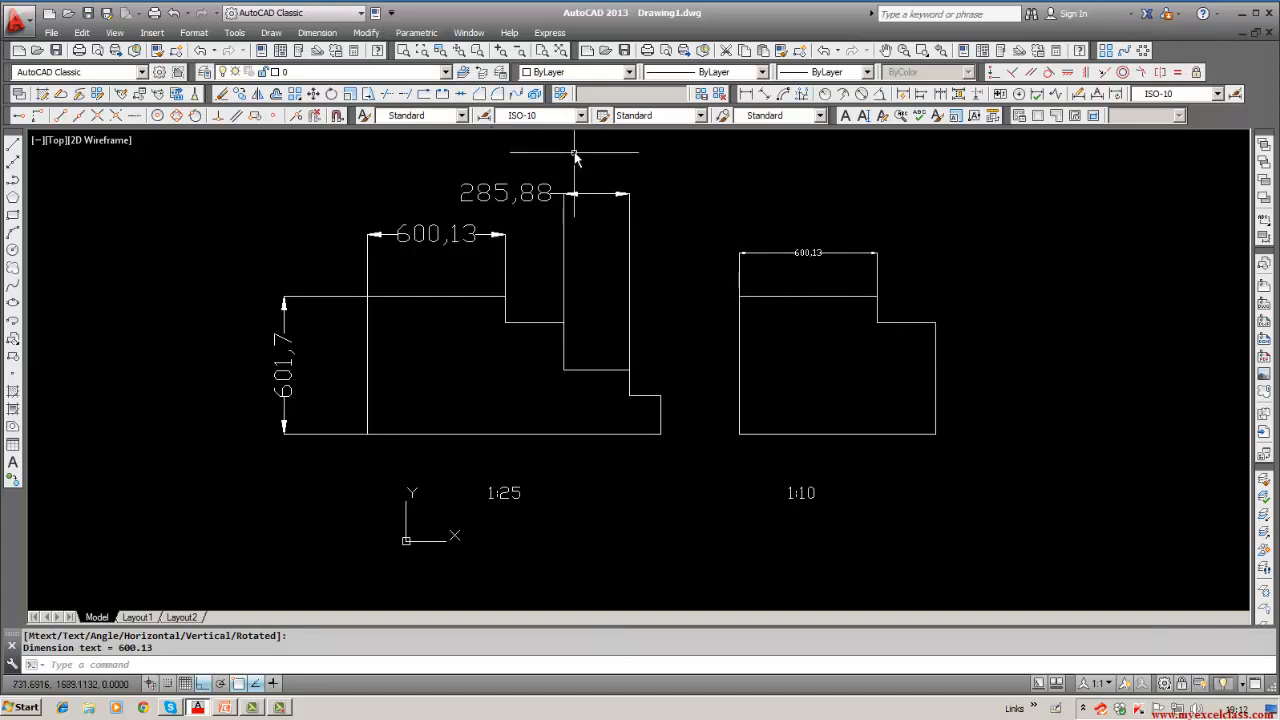
Step: Add a vertical linear dimension to the right edge of the 1:10 profile, placed outside the shape
{"action": "left_click", "coordinate": [746, 93]}
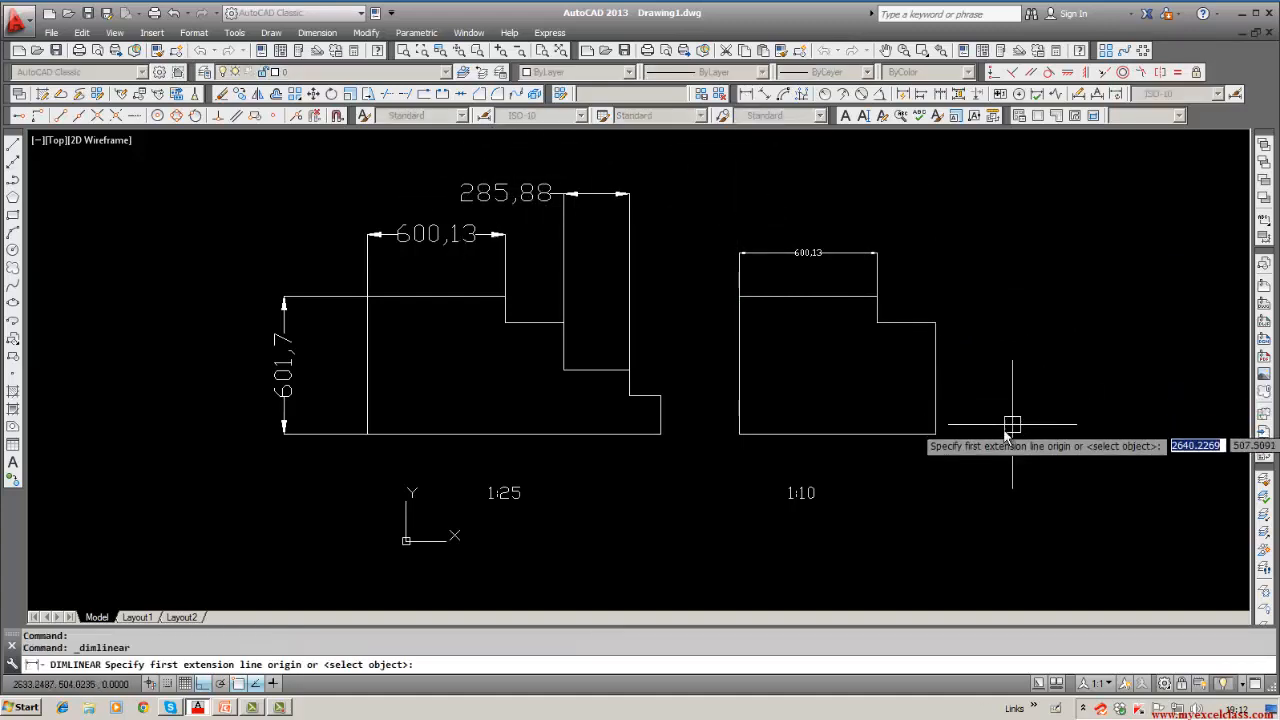
{"action": "left_click", "coordinate": [935, 433]}
{"action": "left_click", "coordinate": [935, 322]}
{"action": "left_click", "coordinate": [1033, 325]}
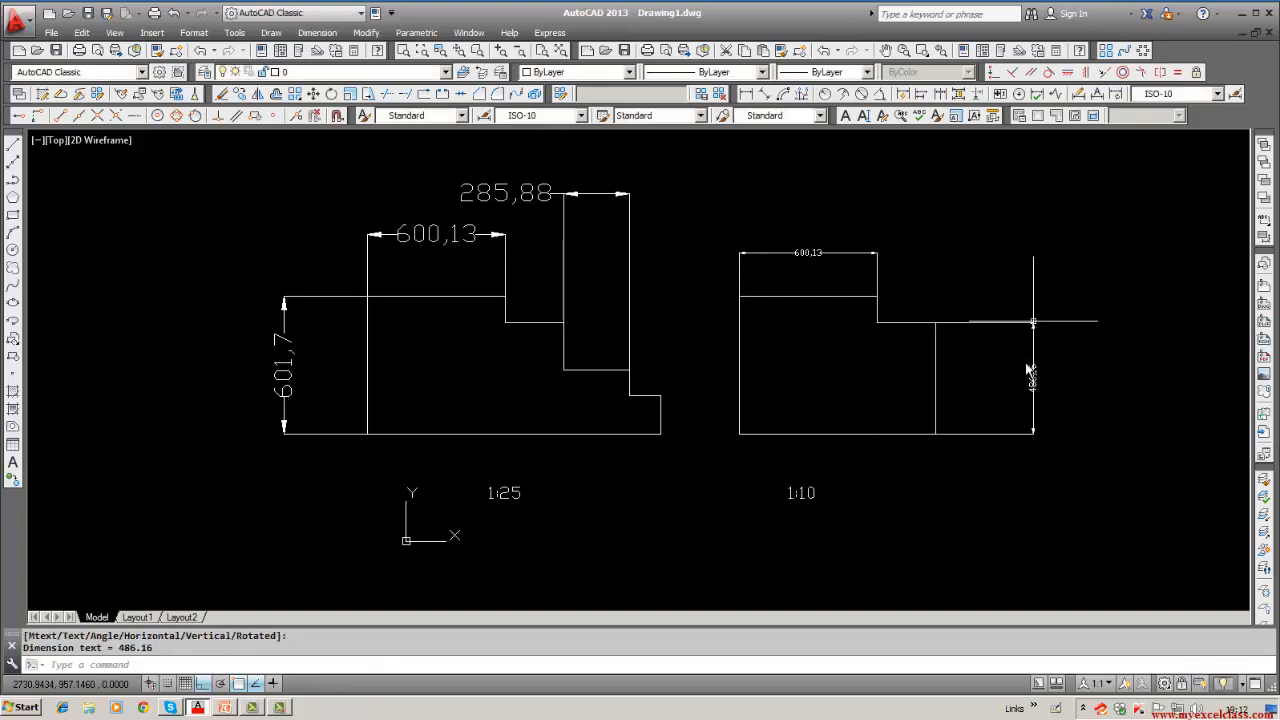
Step: Add a horizontal linear dimension to the full bottom edge of the 1:10 profile, placed just below it
{"action": "left_click", "coordinate": [746, 95]}
{"action": "left_click", "coordinate": [739, 434]}
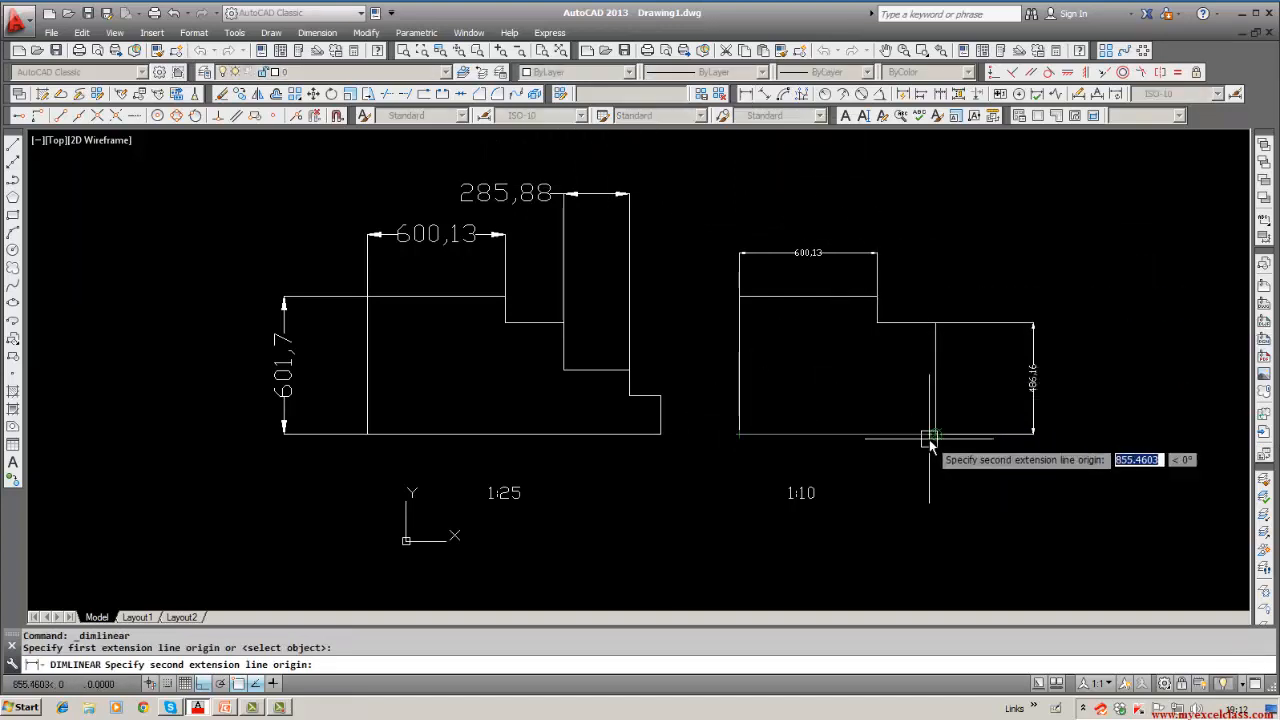
{"action": "left_click", "coordinate": [935, 433]}
{"action": "left_click", "coordinate": [936, 459]}
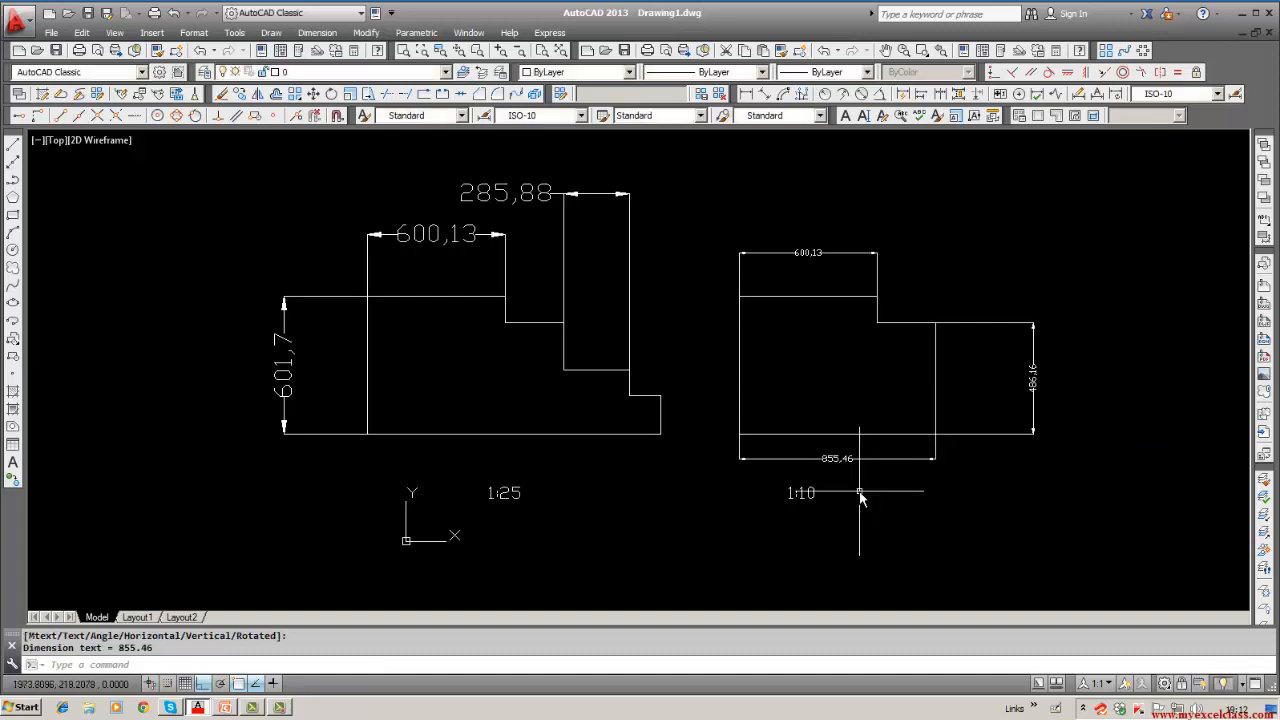
Step: Compare the dimension text and arrow sizes on the 1:25 and 1:10 profiles at close and full view
{"action": "scroll", "coordinate": [860, 492], "scroll_direction": "up", "scroll_amount": 2}
{"action": "scroll", "coordinate": [860, 492], "scroll_direction": "down", "scroll_amount": 2}
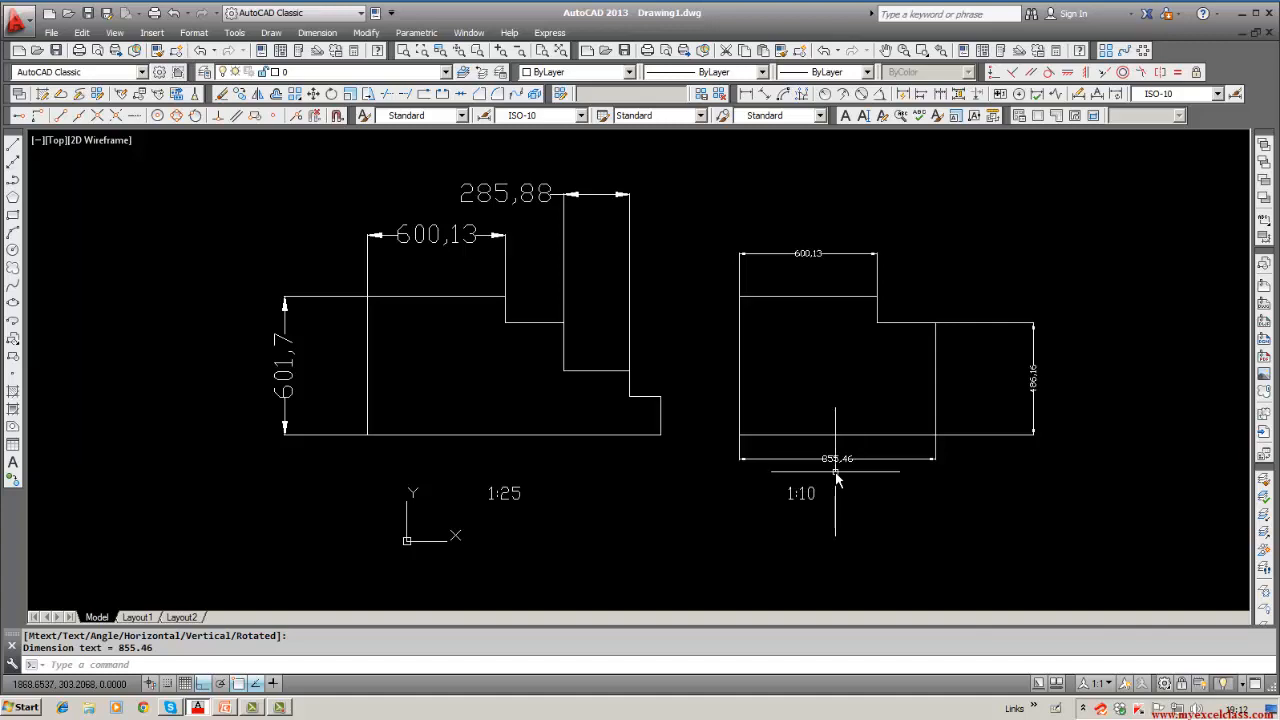
{"action": "scroll", "coordinate": [835, 471], "scroll_direction": "up", "scroll_amount": 2}
{"action": "scroll", "coordinate": [835, 471], "scroll_direction": "down", "scroll_amount": 2}
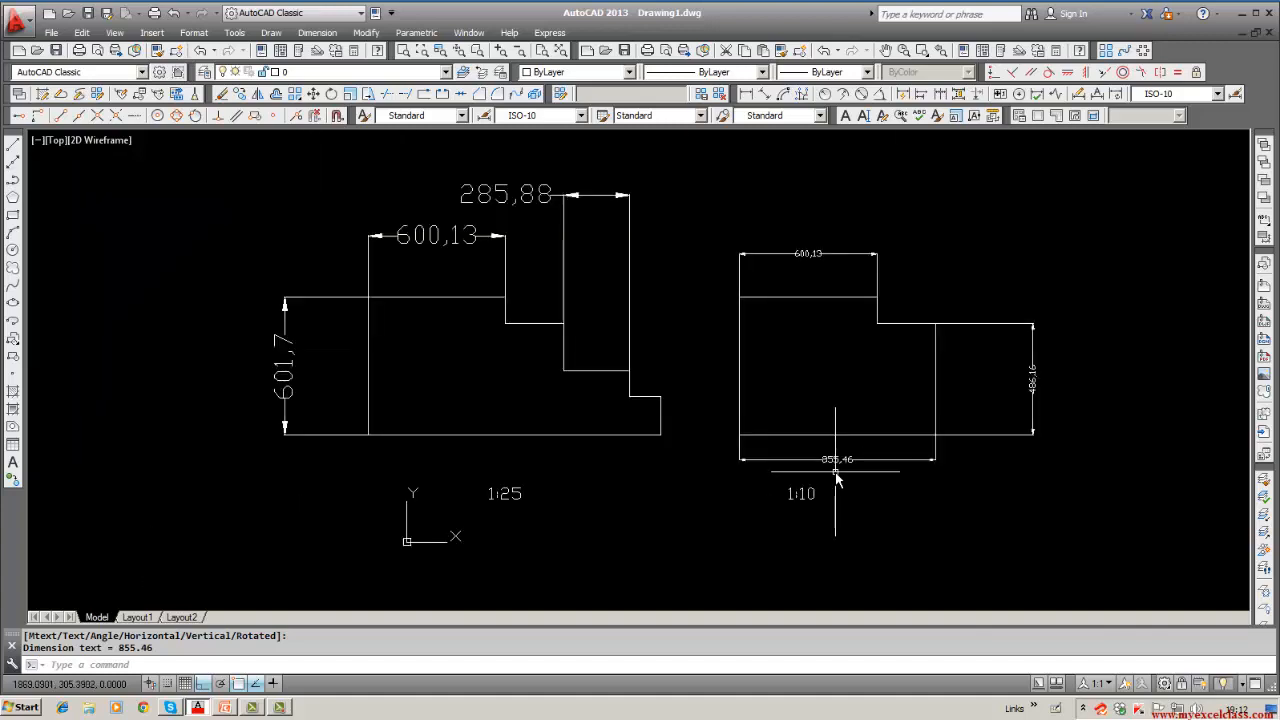
{"action": "scroll", "coordinate": [835, 471], "scroll_direction": "up", "scroll_amount": 2}
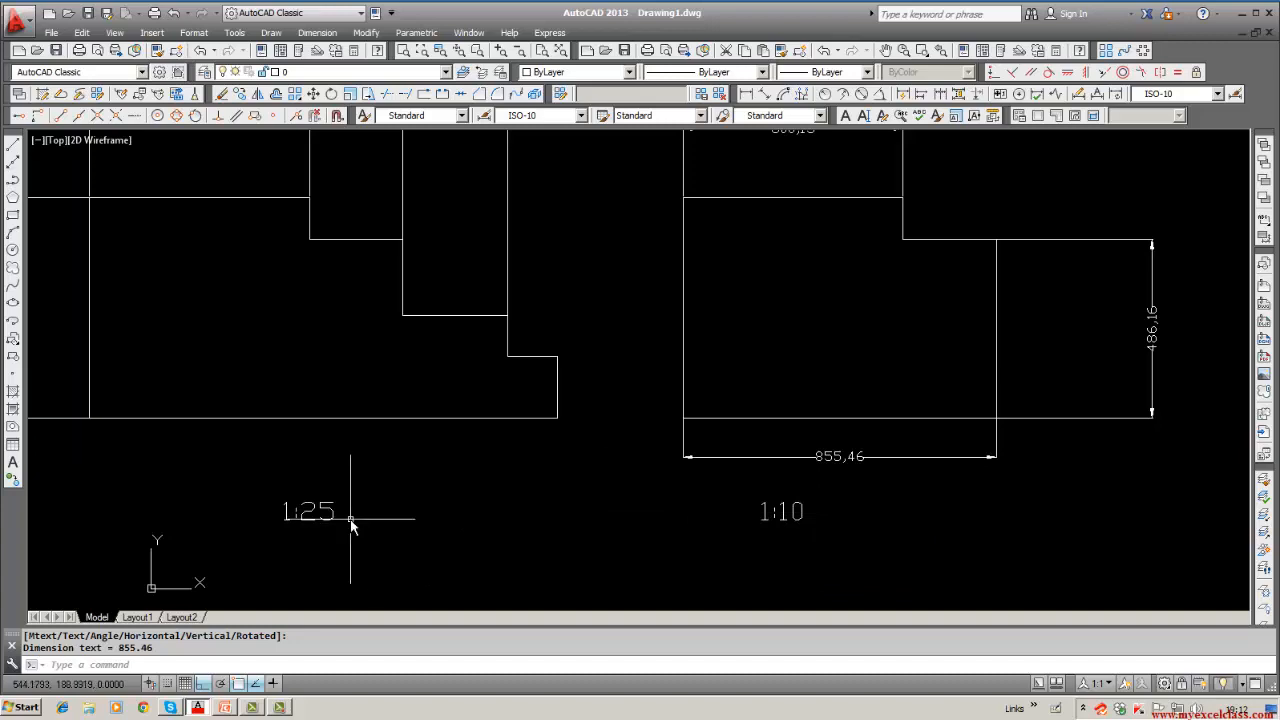
{"action": "scroll", "coordinate": [350, 520], "scroll_direction": "down", "scroll_amount": 2}
{"action": "scroll", "coordinate": [352, 518], "scroll_direction": "up", "scroll_amount": 2}
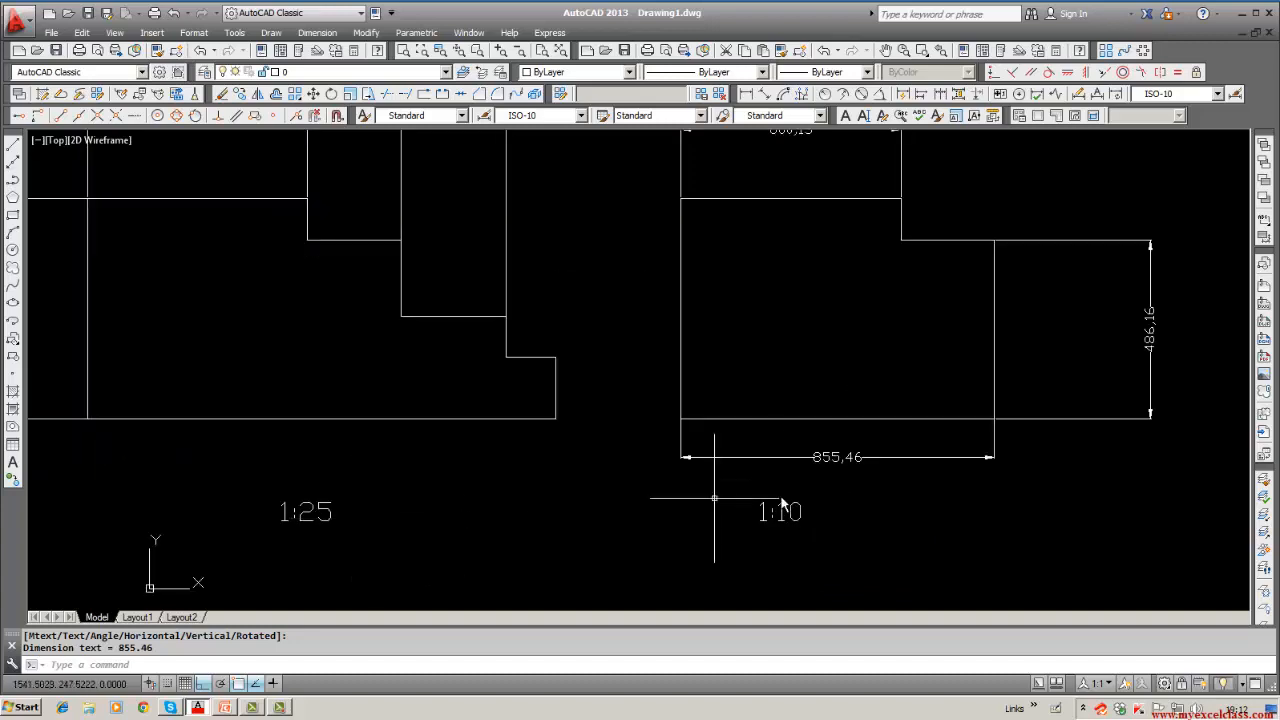
{"action": "scroll", "coordinate": [731, 506], "scroll_direction": "down", "scroll_amount": 2}
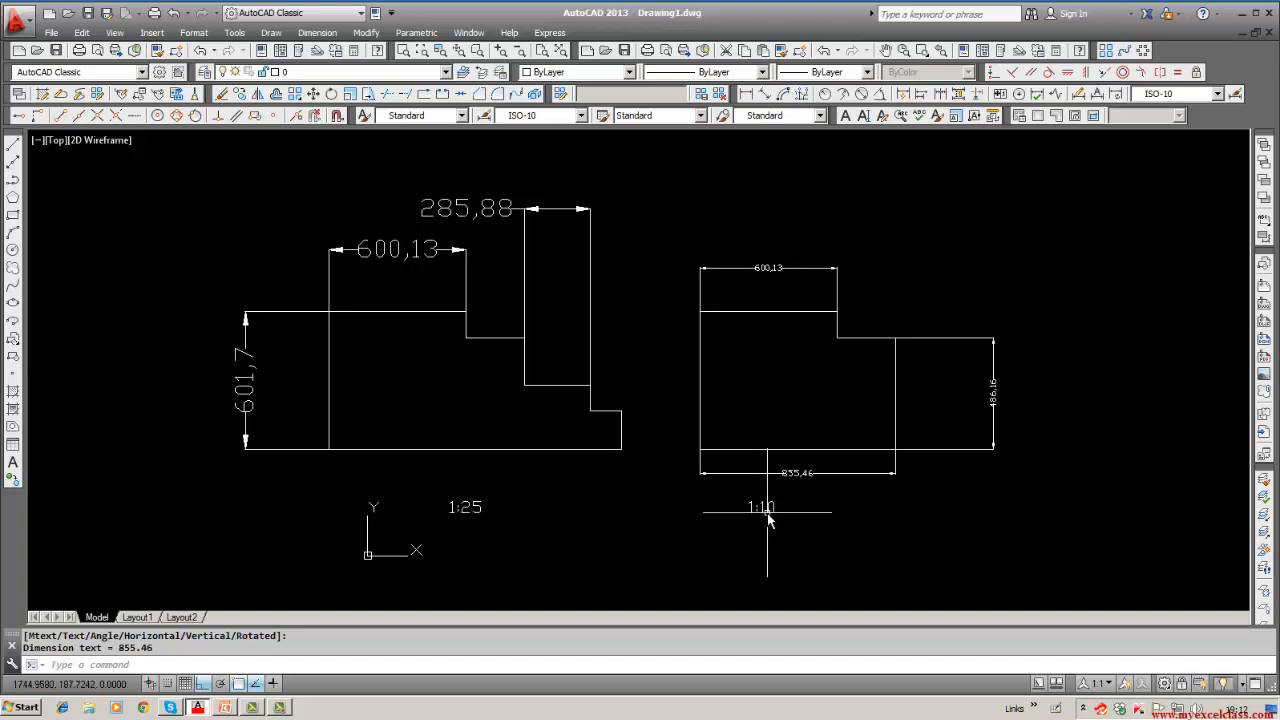
{"action": "scroll", "coordinate": [767, 513], "scroll_direction": "up", "scroll_amount": 4}
{"action": "scroll", "coordinate": [767, 513], "scroll_direction": "down", "scroll_amount": 4}
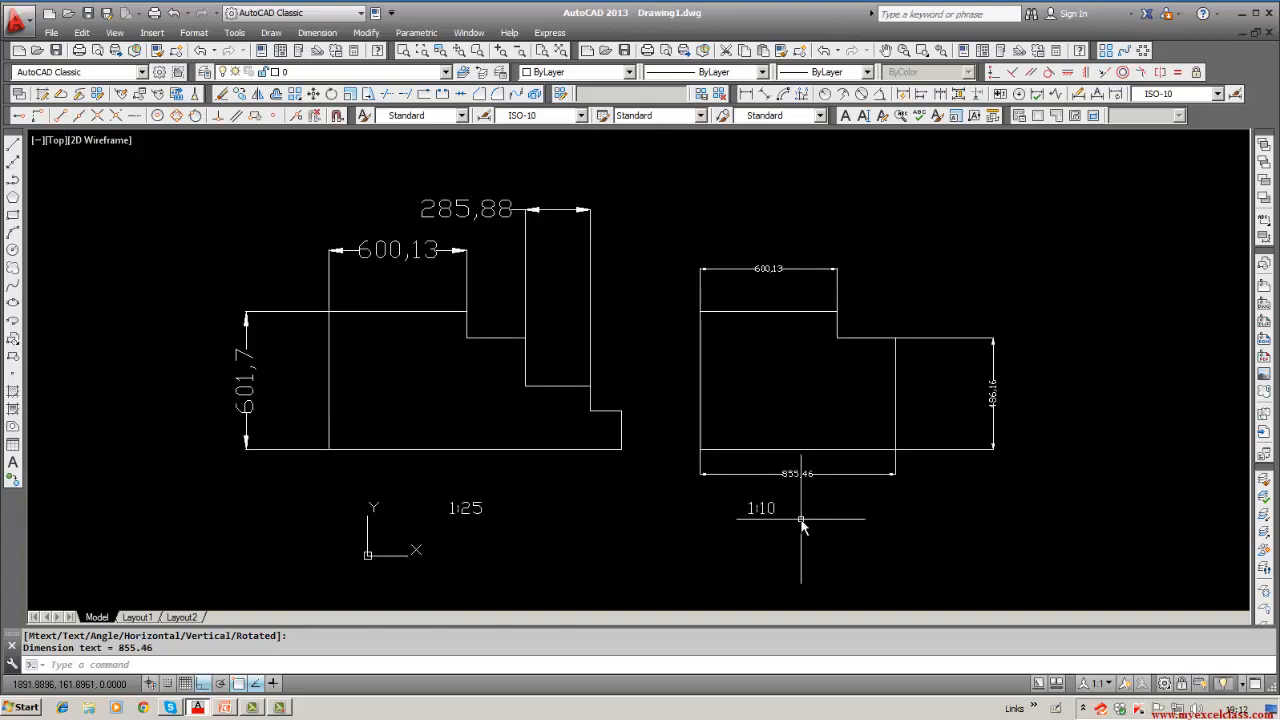
{"action": "middle_click_drag", "start_coordinate": [801, 522], "coordinate": [757, 499]}
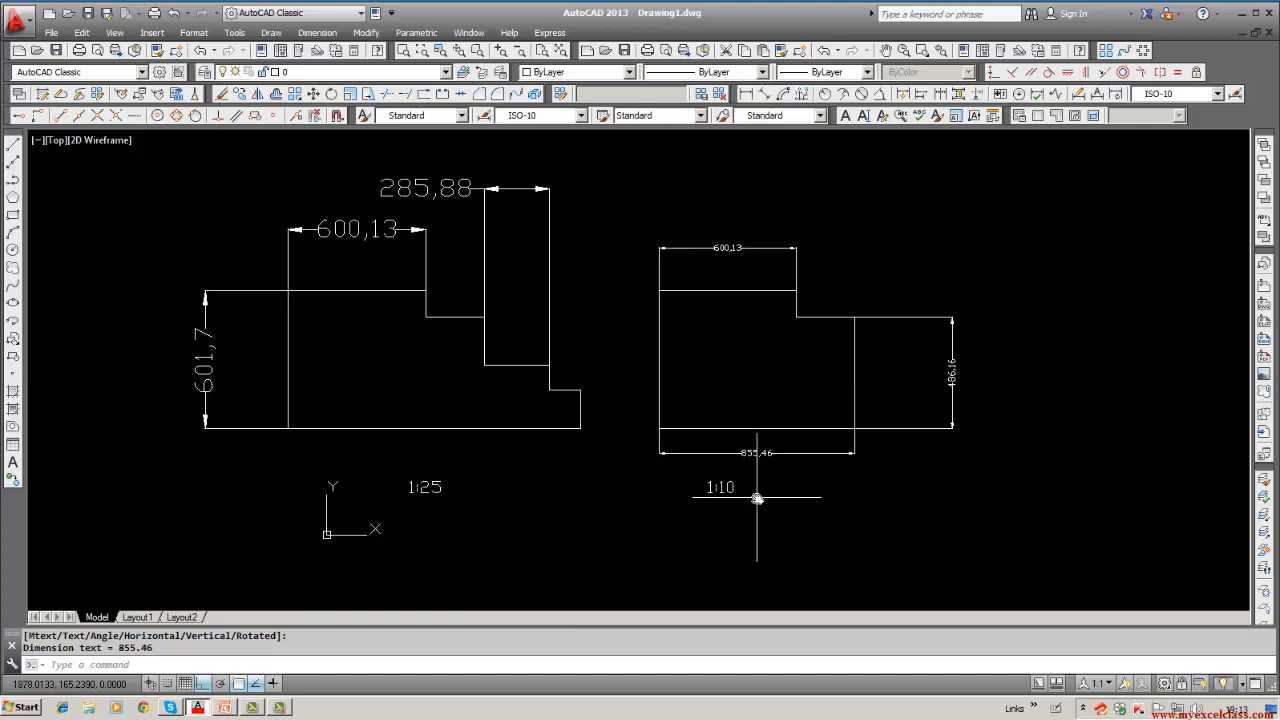
{"action": "middle_click_drag", "start_coordinate": [757, 502], "coordinate": [645, 394]}
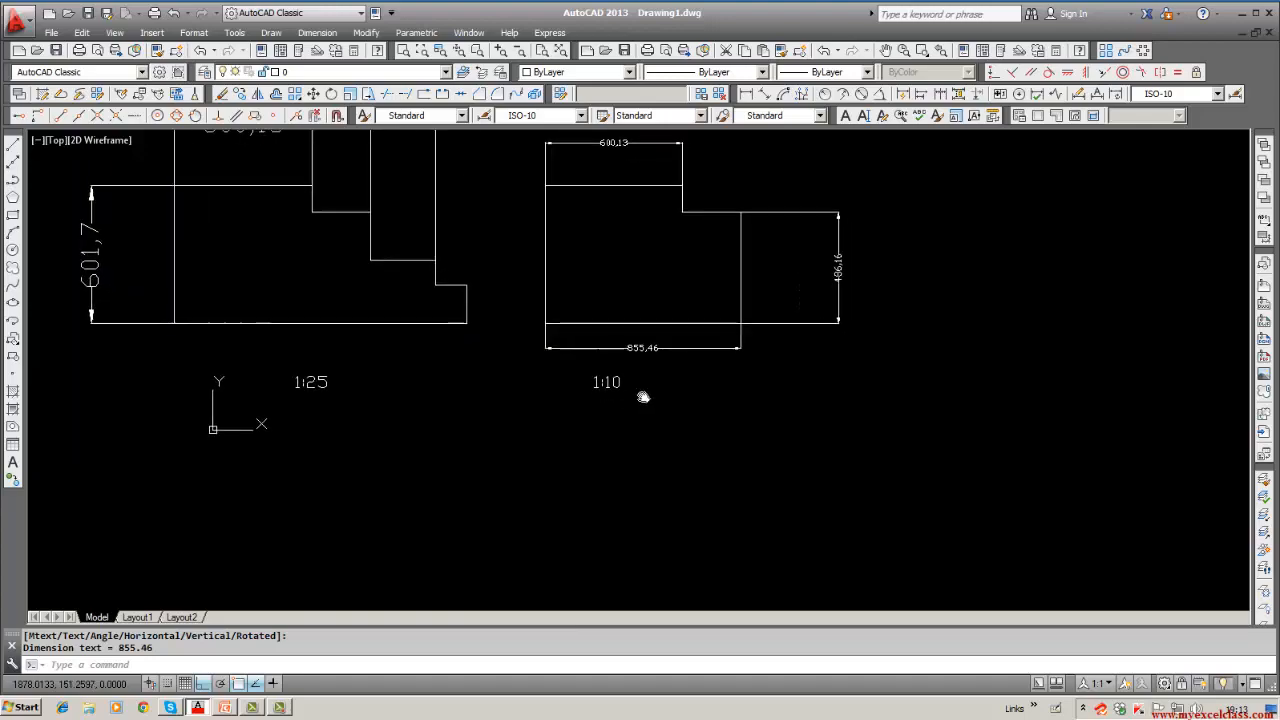
{"action": "scroll", "coordinate": [645, 394], "scroll_direction": "down", "scroll_amount": 2}
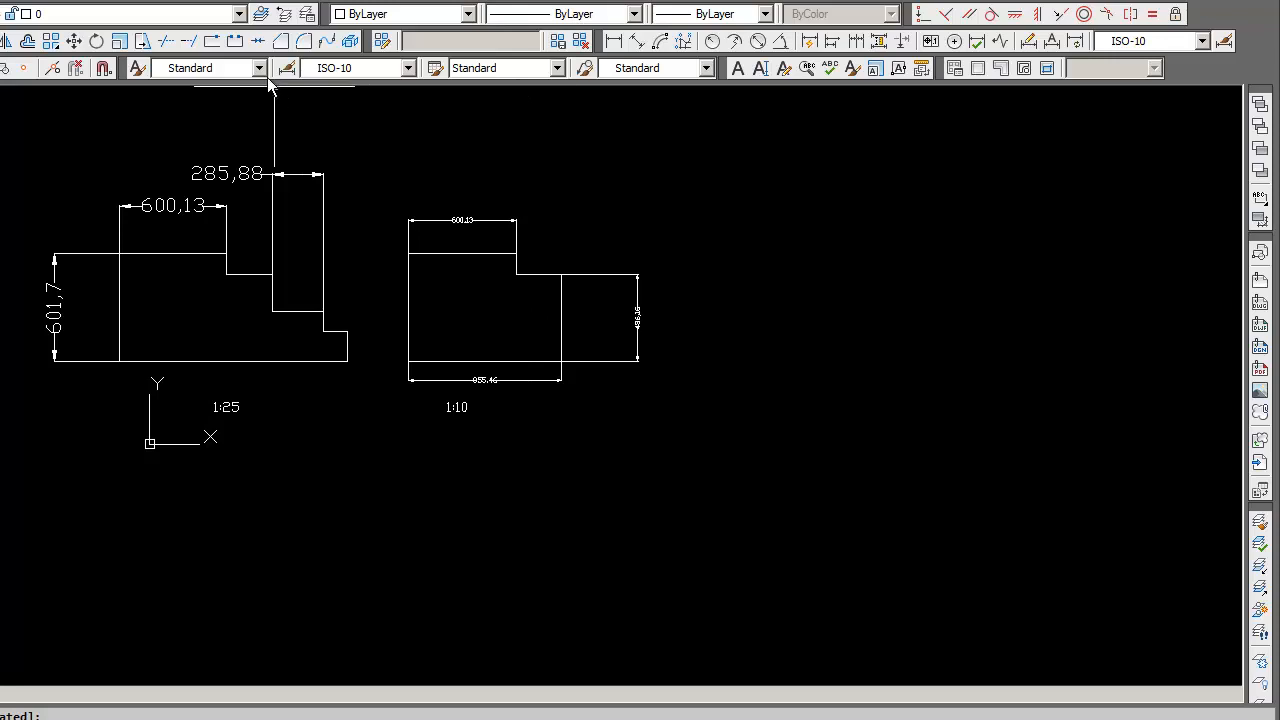
{"action": "left_click", "coordinate": [408, 67]}
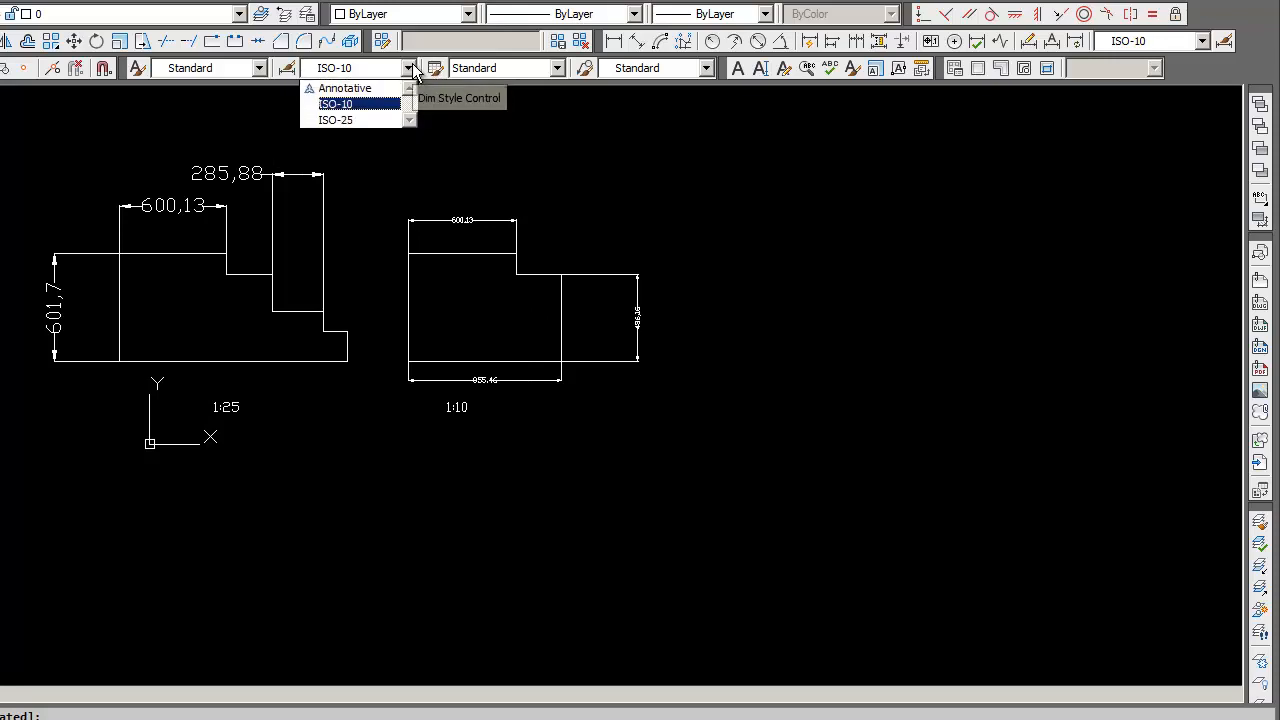
{"action": "left_click", "coordinate": [551, 138]}
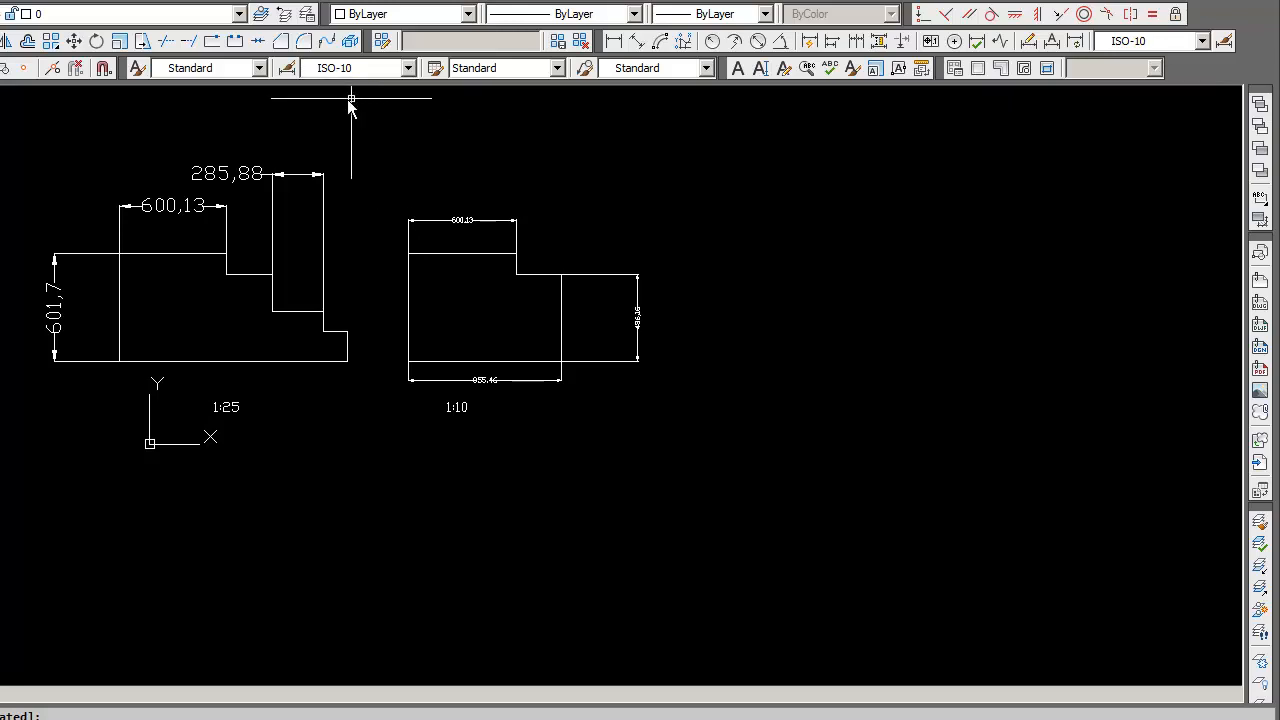
{"action": "left_click", "coordinate": [408, 67]}
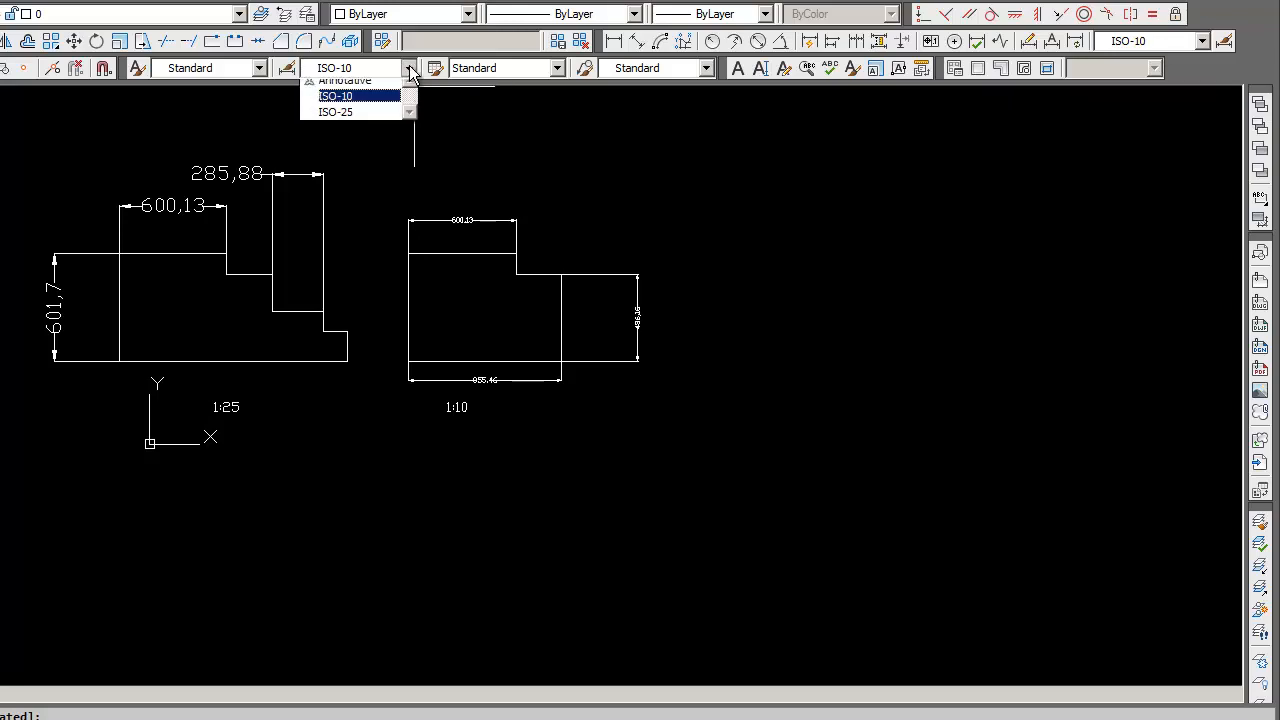
{"action": "left_click", "coordinate": [660, 148]}
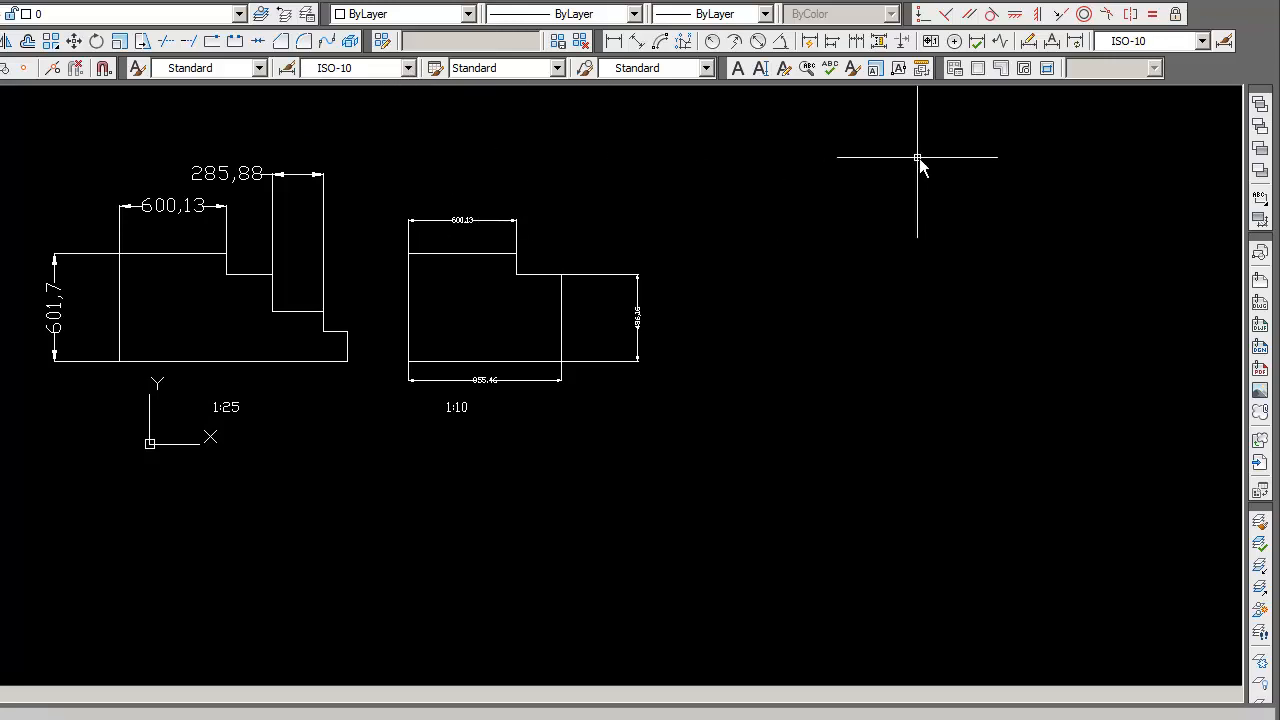
Step: In the text settings of the ISO-10 dimension style, change the Standard text style's font to Pristina, apply it and save the style
{"action": "left_click", "coordinate": [1221, 42]}
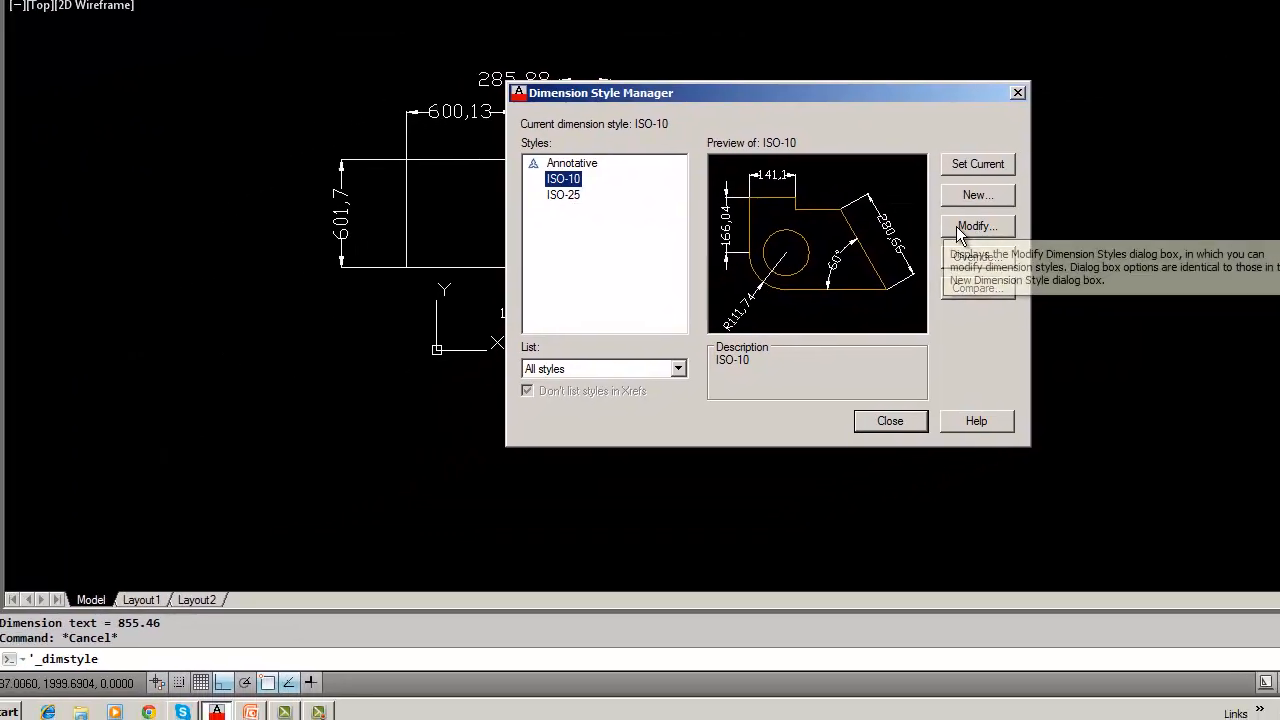
{"action": "left_click", "coordinate": [690, 320]}
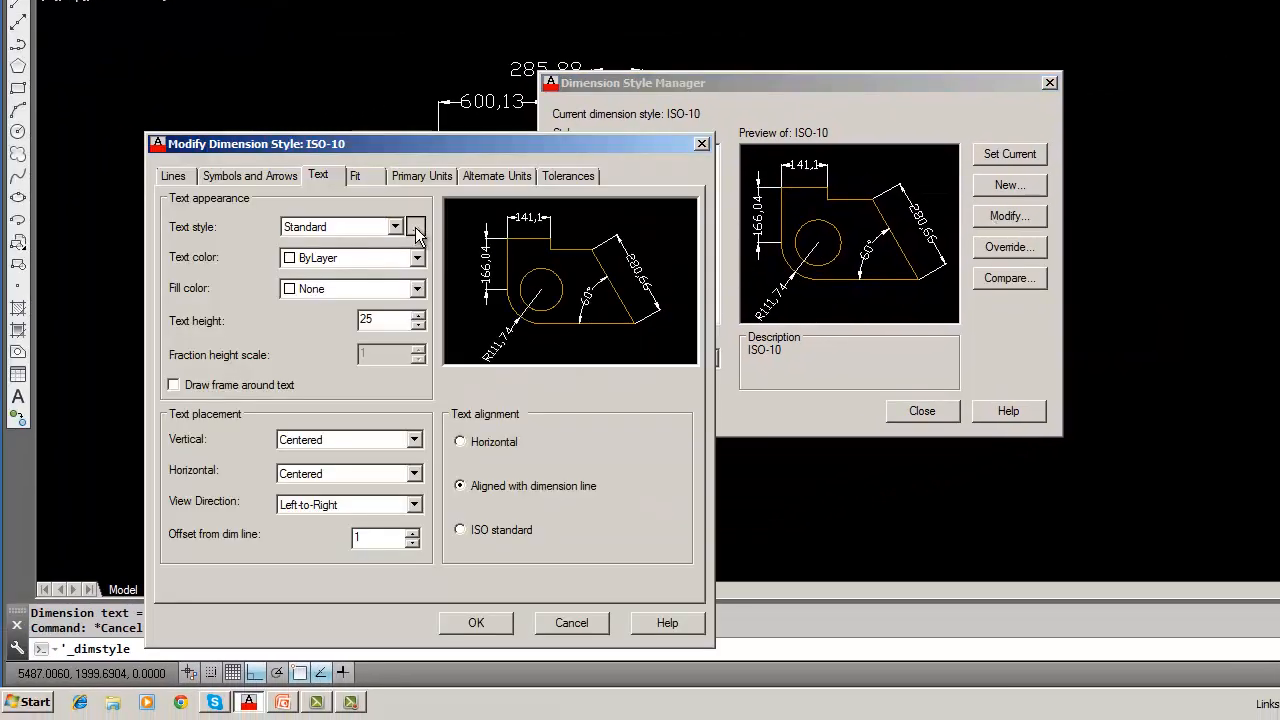
{"action": "left_click", "coordinate": [416, 228]}
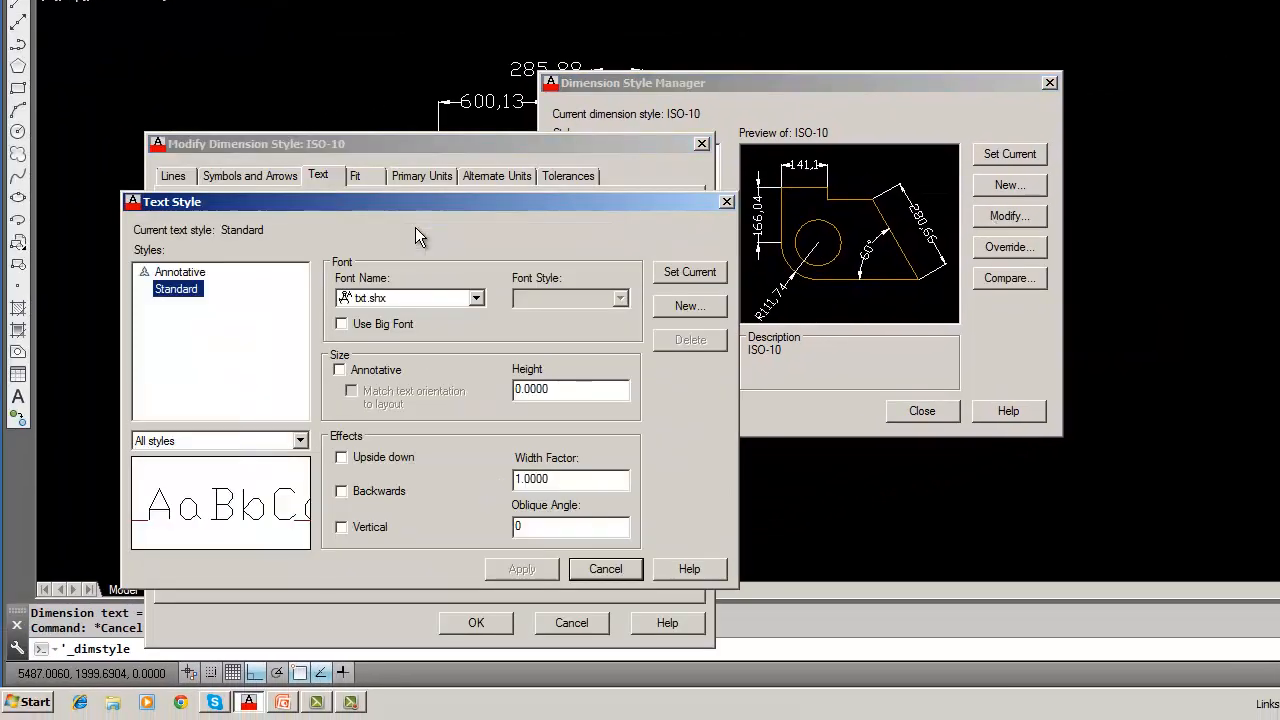
{"action": "left_click", "coordinate": [476, 299]}
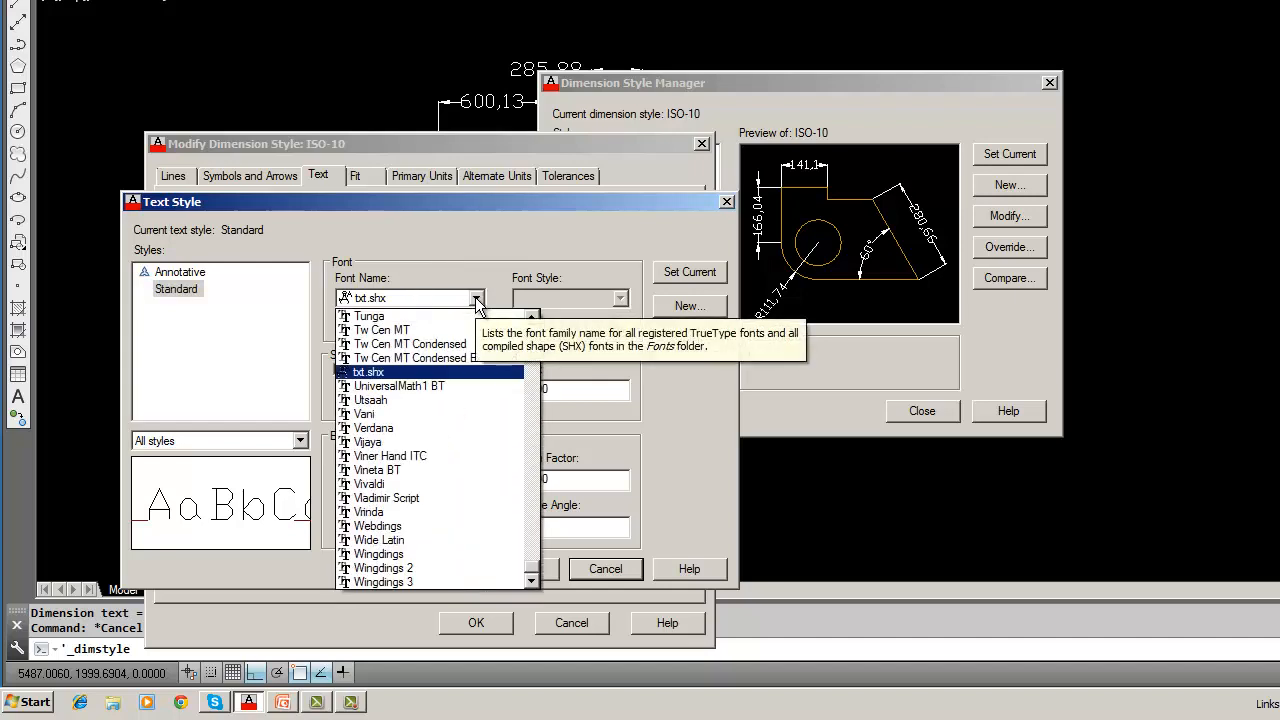
{"action": "left_click", "coordinate": [477, 299]}
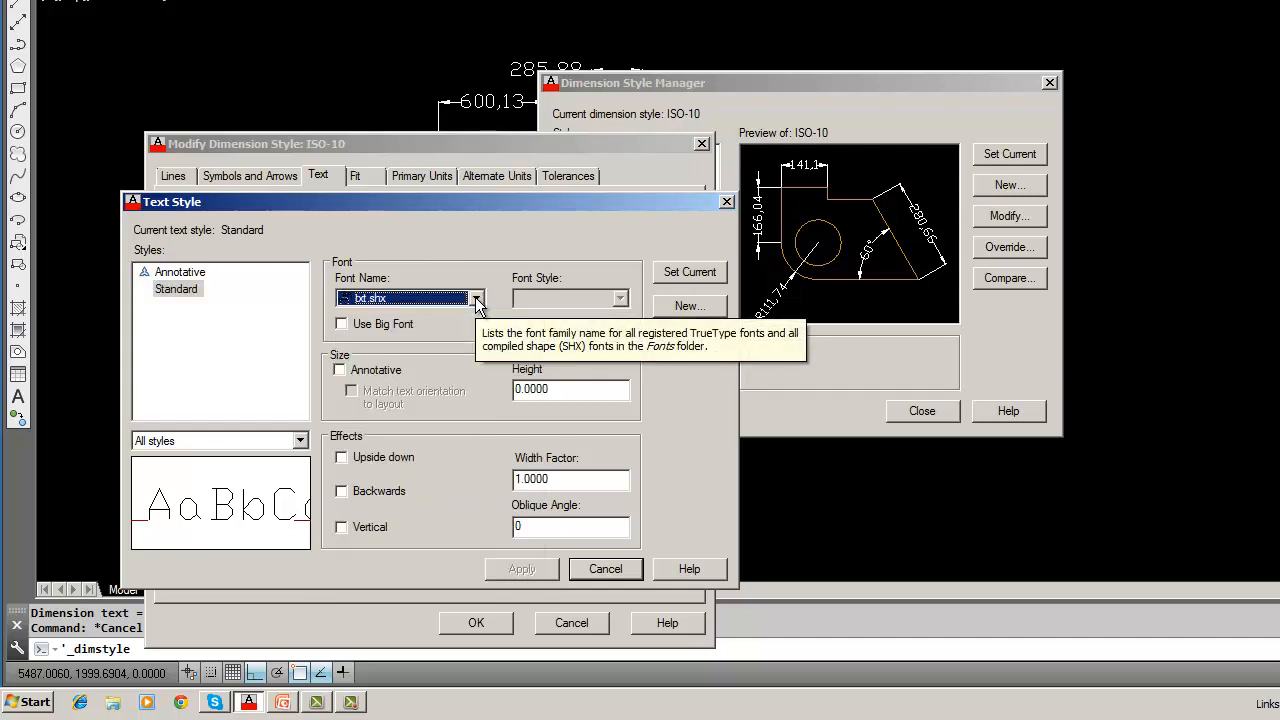
{"action": "left_click", "coordinate": [476, 299]}
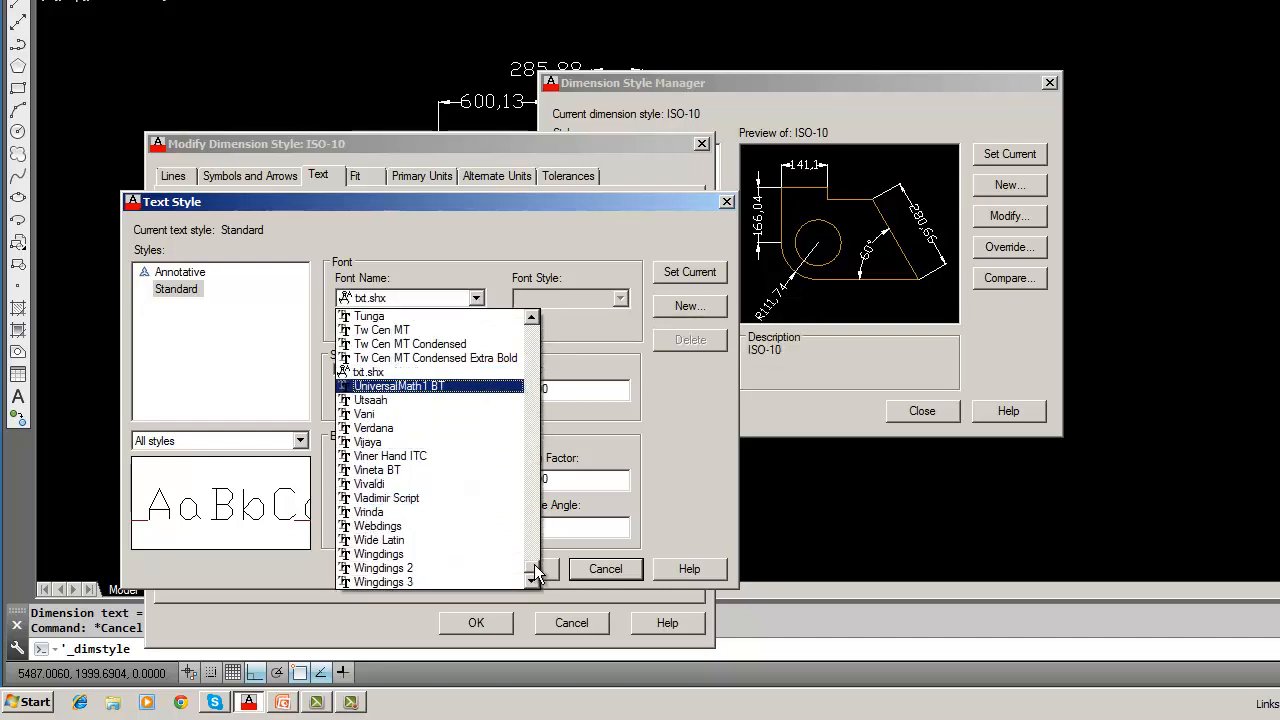
{"action": "left_click", "coordinate": [533, 507]}
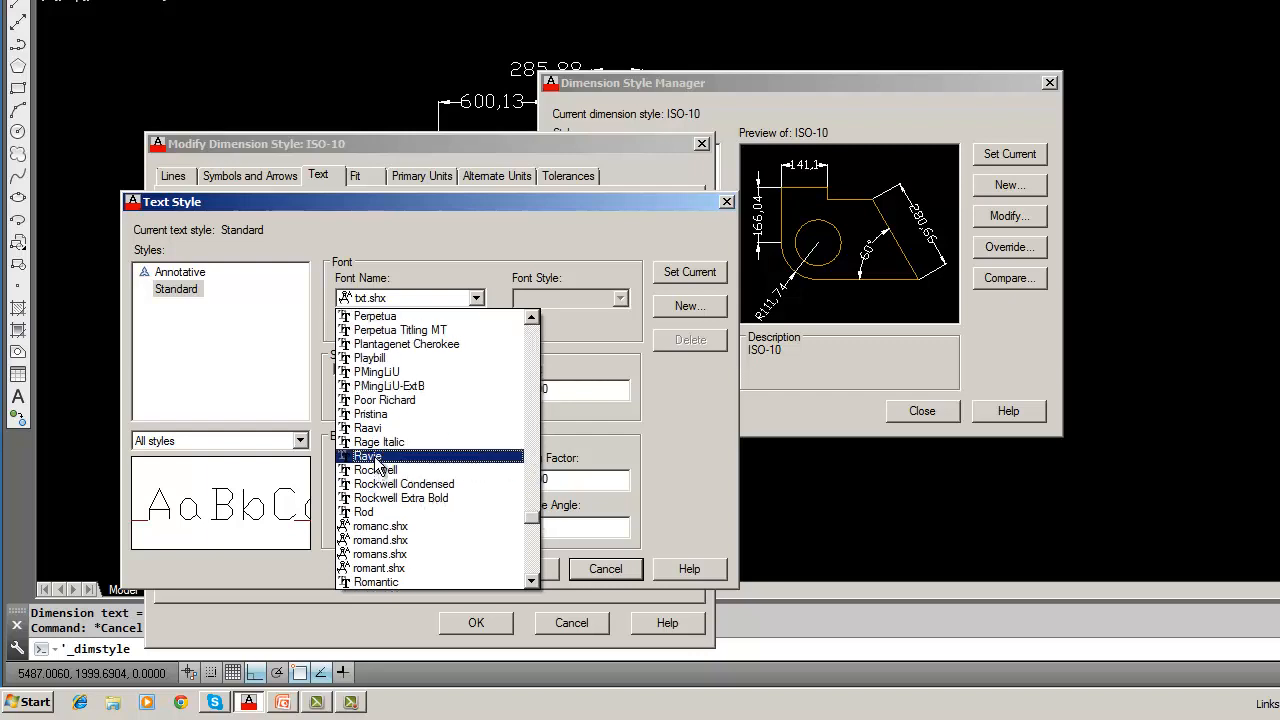
{"action": "left_click", "coordinate": [374, 416]}
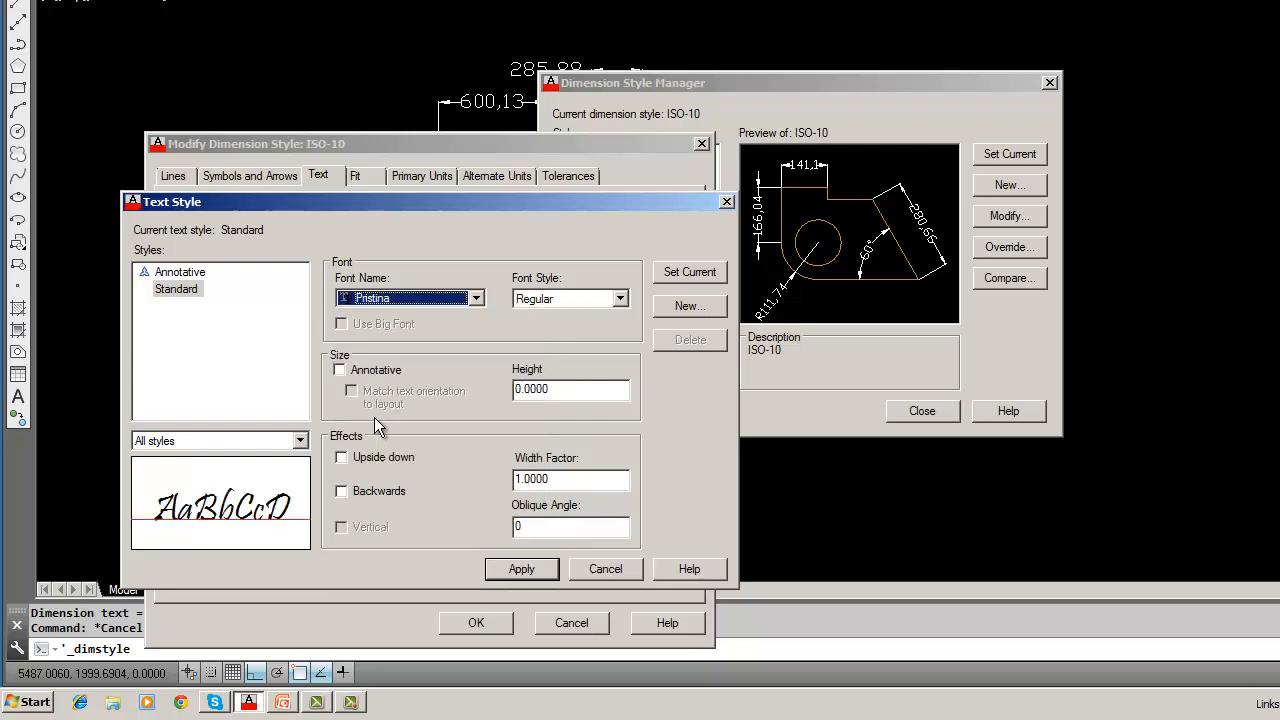
{"action": "left_click", "coordinate": [541, 566]}
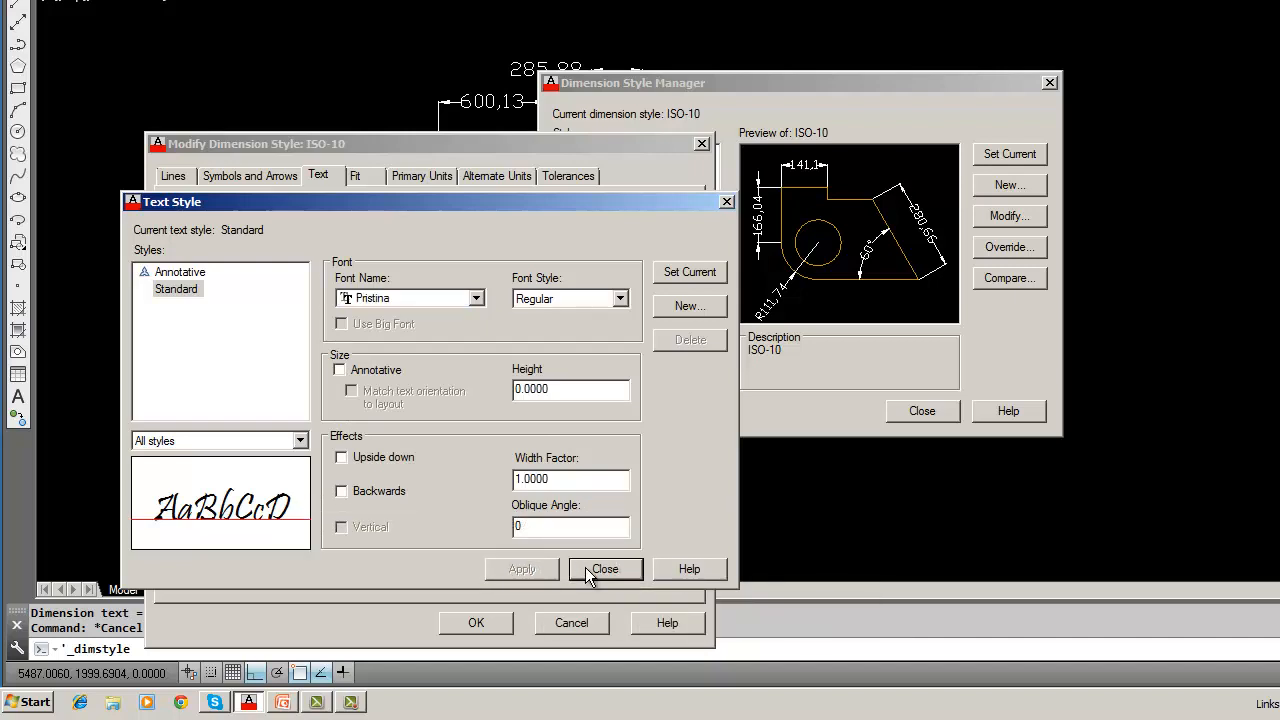
{"action": "left_click", "coordinate": [587, 570]}
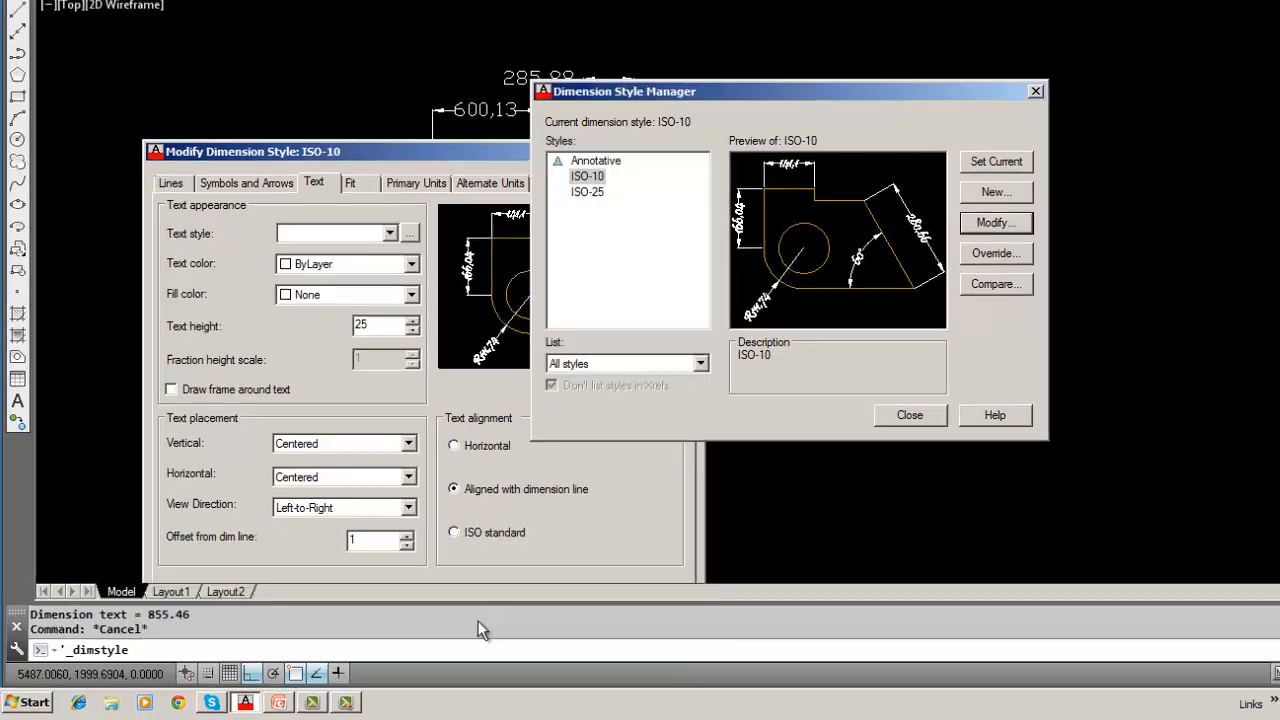
{"action": "left_click", "coordinate": [480, 622]}
{"action": "left_click", "coordinate": [922, 411]}
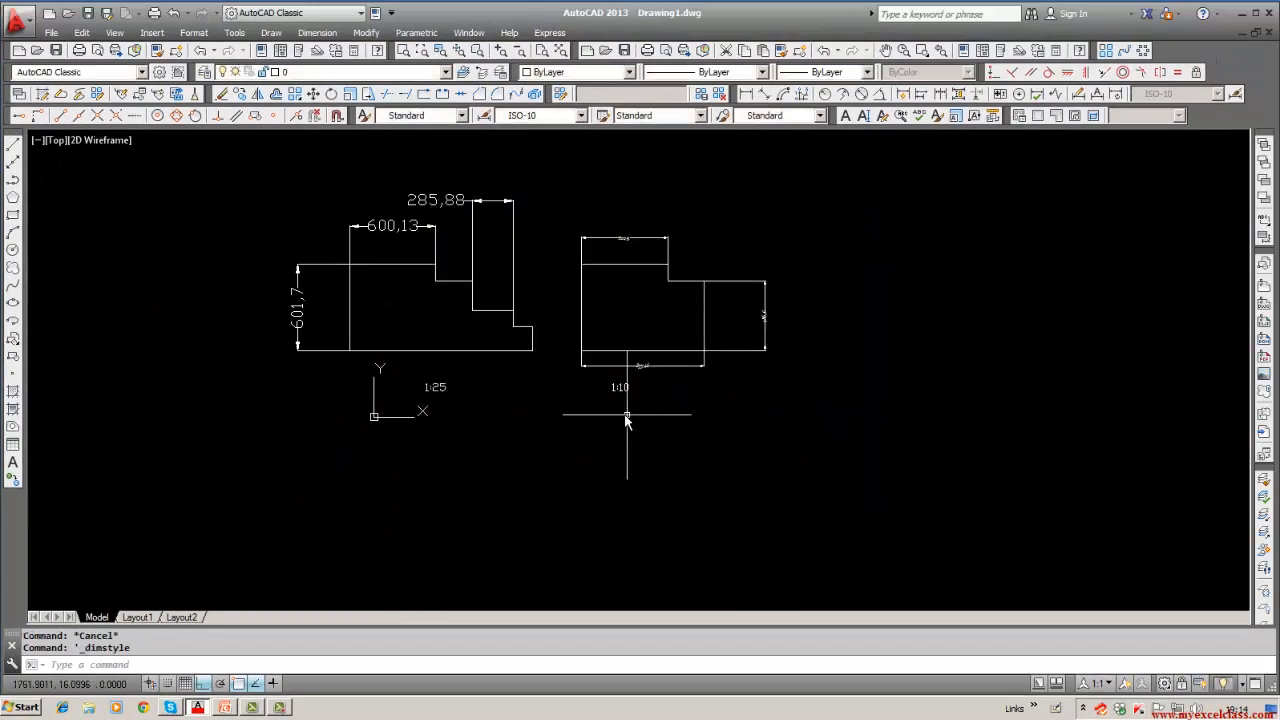
Step: Examine the dimension text font on the 1:10 profile up close and in the full view
{"action": "scroll", "coordinate": [621, 400], "scroll_direction": "up", "scroll_amount": 4}
{"action": "middle_click_drag", "start_coordinate": [671, 365], "coordinate": [579, 507]}
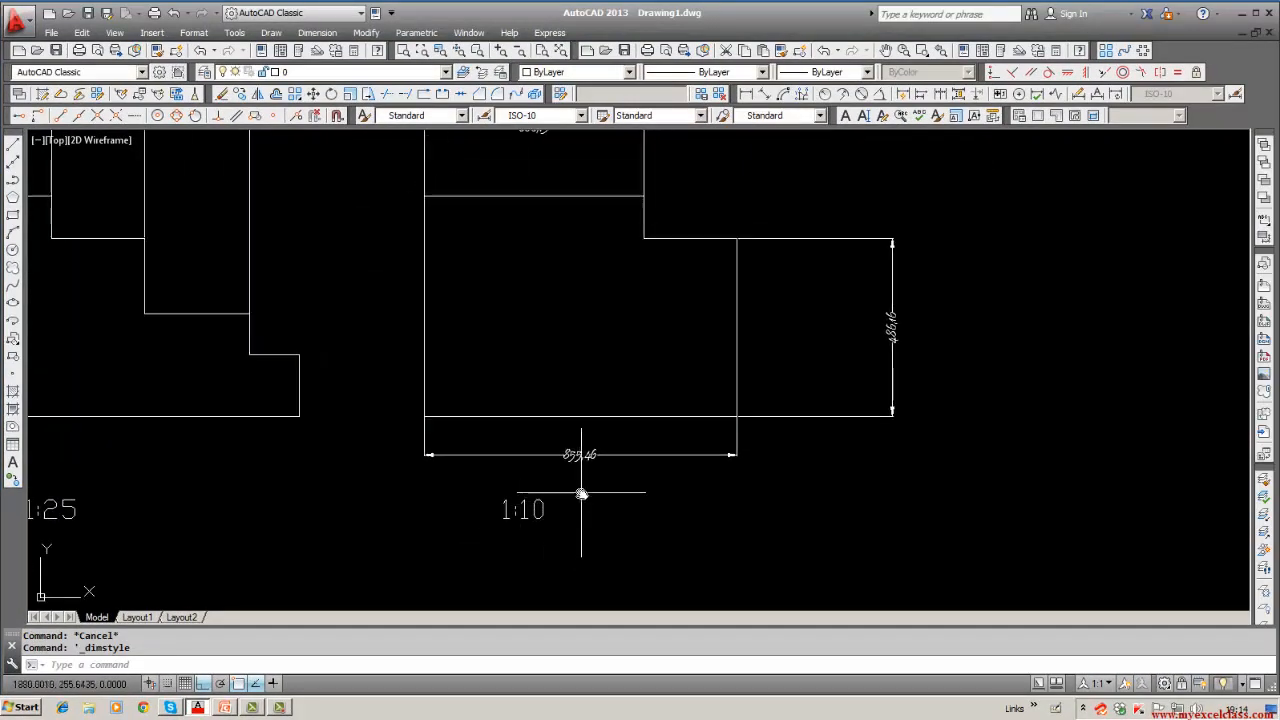
{"action": "scroll", "coordinate": [580, 505], "scroll_direction": "down", "scroll_amount": 2}
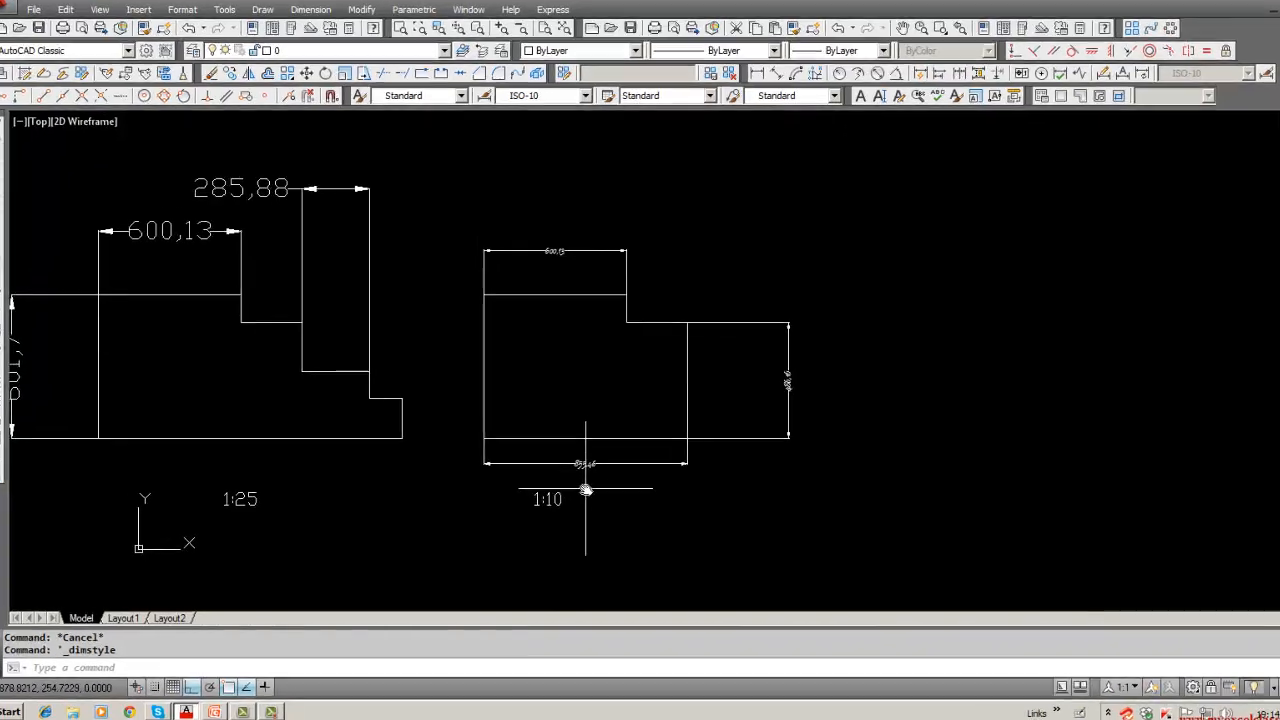
{"action": "middle_click_drag", "start_coordinate": [542, 338], "coordinate": [877, 378]}
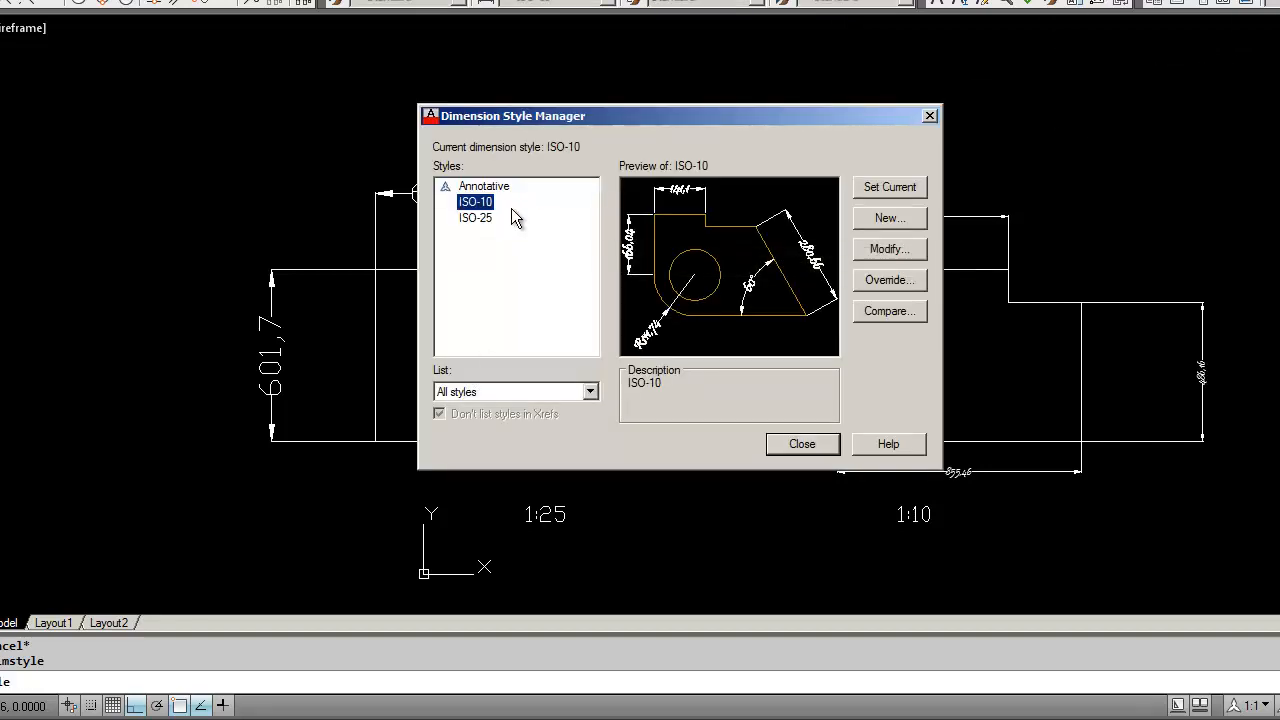
Step: Check the font of the Standard text style used by ISO-25 without changing it, and reopen ISO-25 for modification
{"action": "left_click", "coordinate": [479, 217]}
{"action": "left_click", "coordinate": [917, 250]}
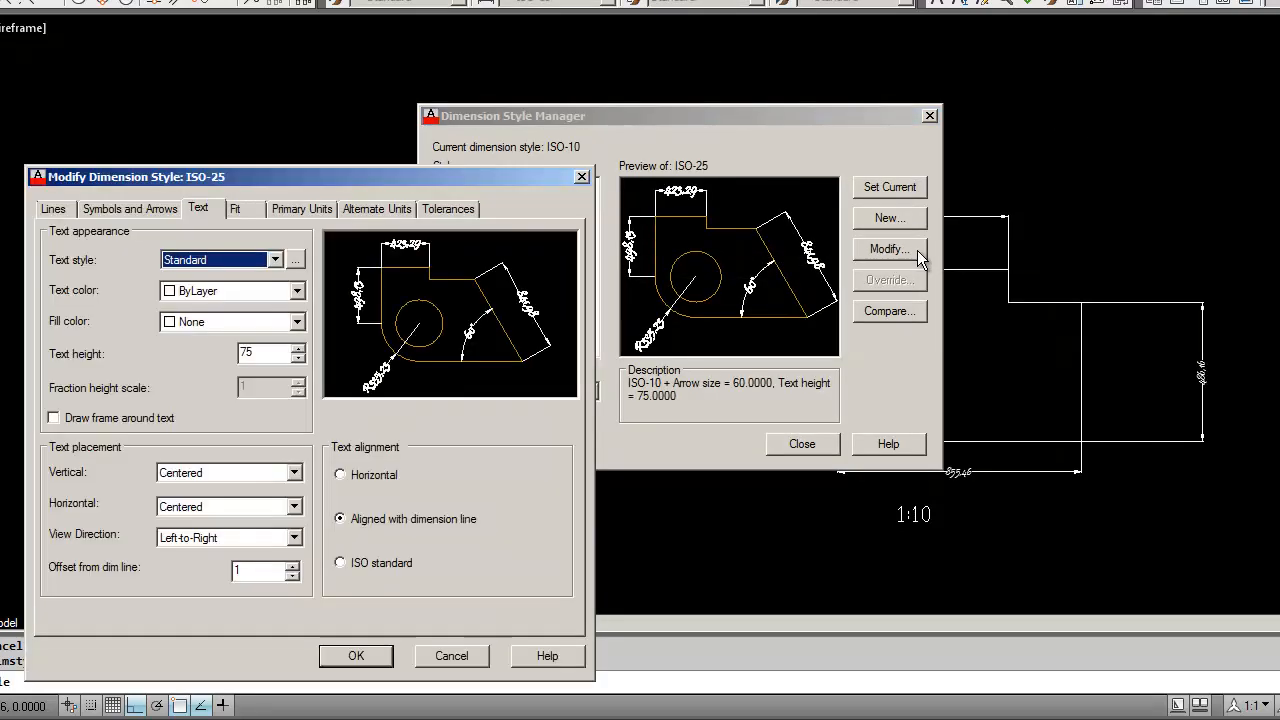
{"action": "left_click", "coordinate": [300, 259]}
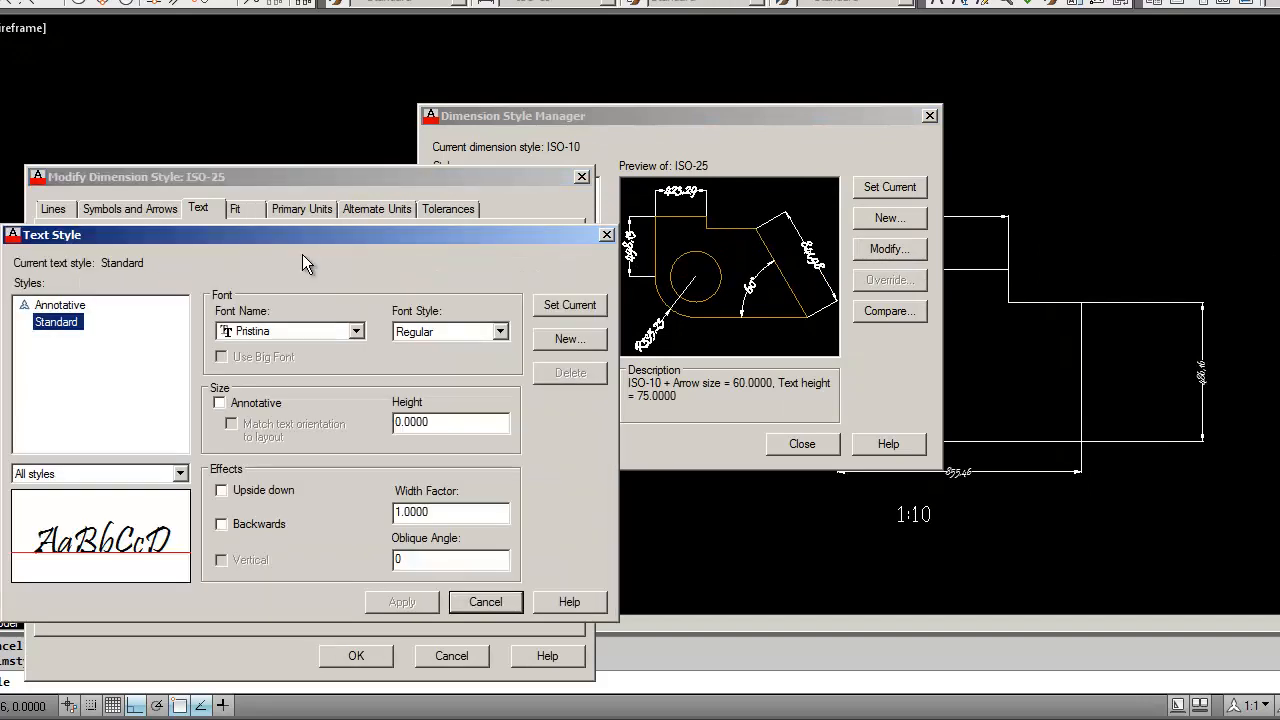
{"action": "left_click", "coordinate": [356, 331]}
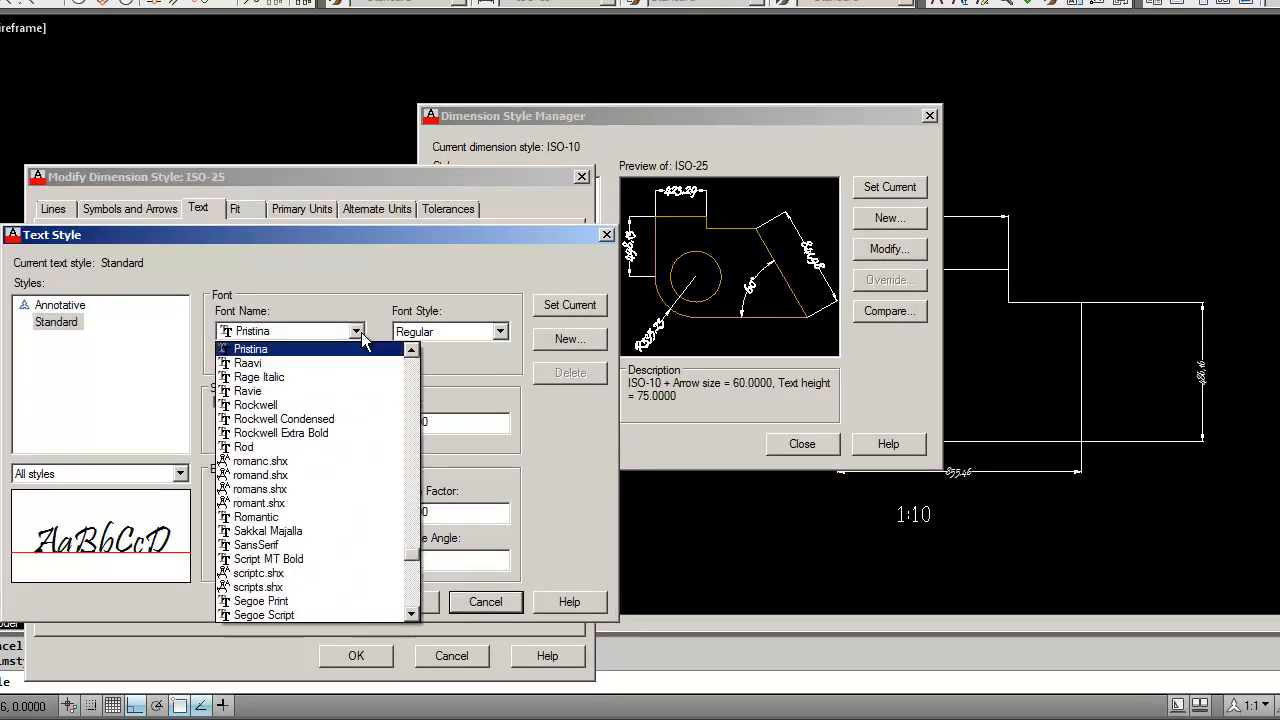
{"action": "left_click", "coordinate": [357, 334]}
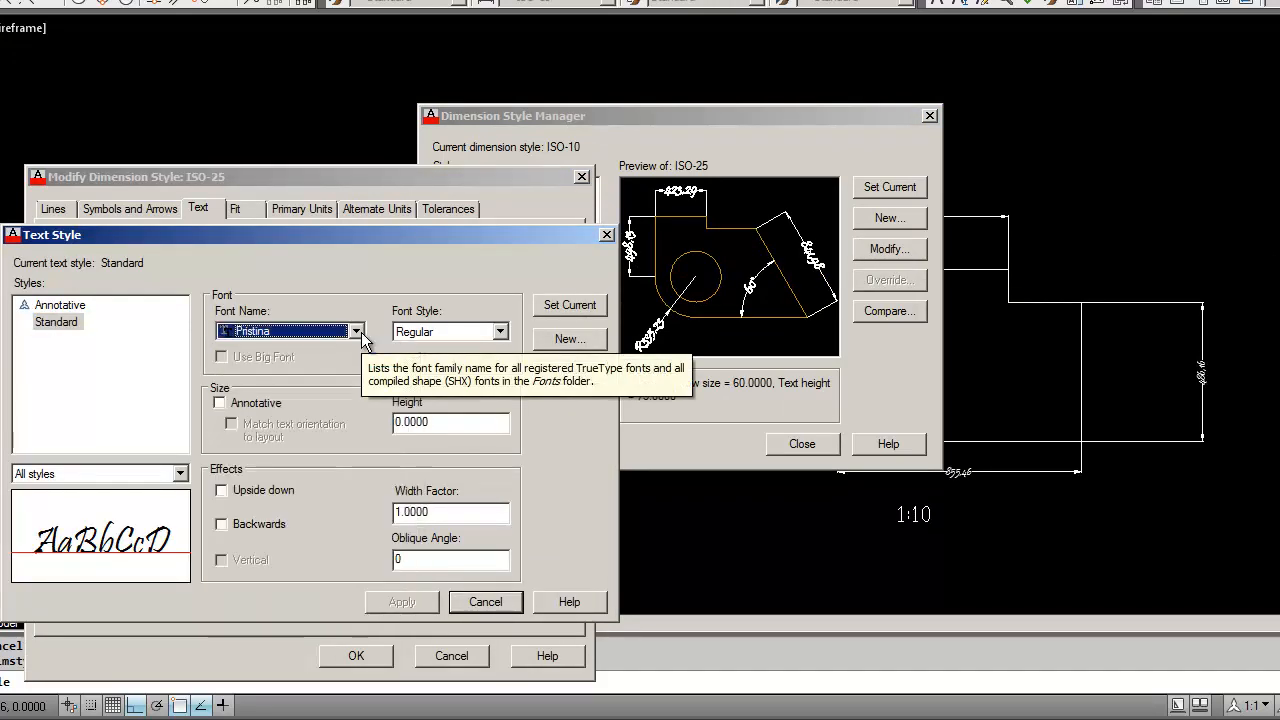
{"action": "left_click", "coordinate": [485, 602]}
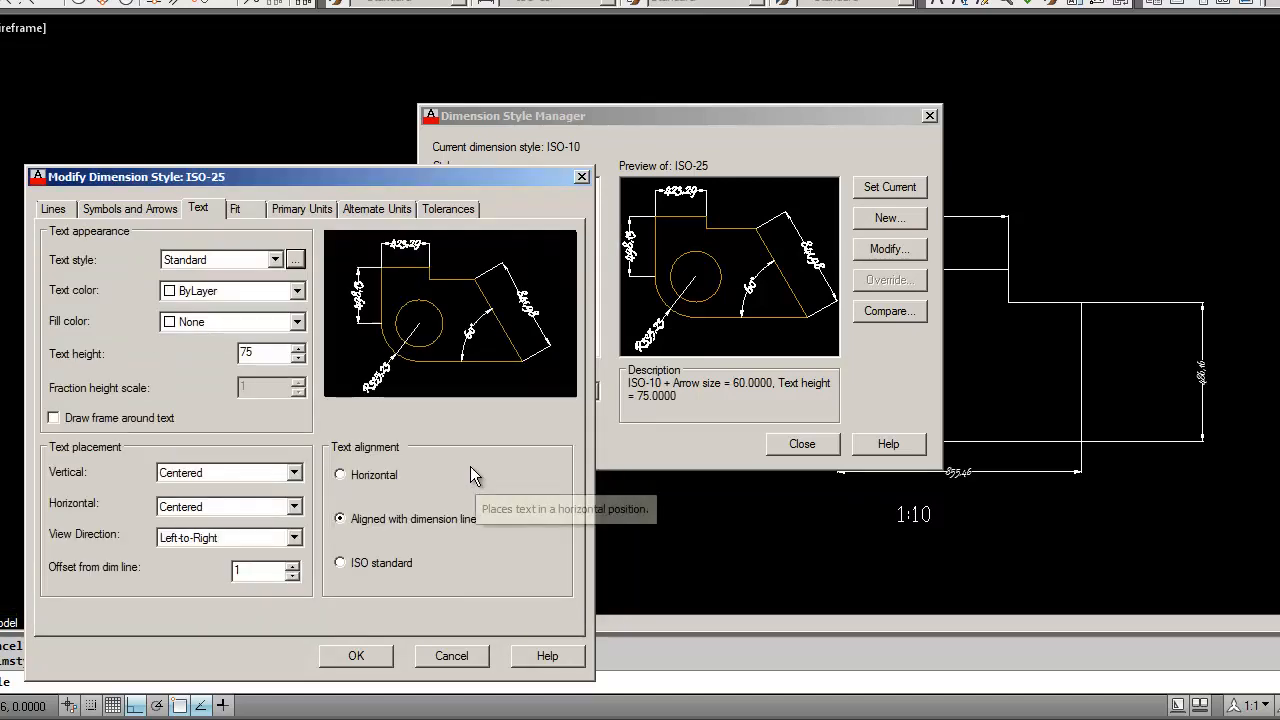
{"action": "key", "text": "Escape"}
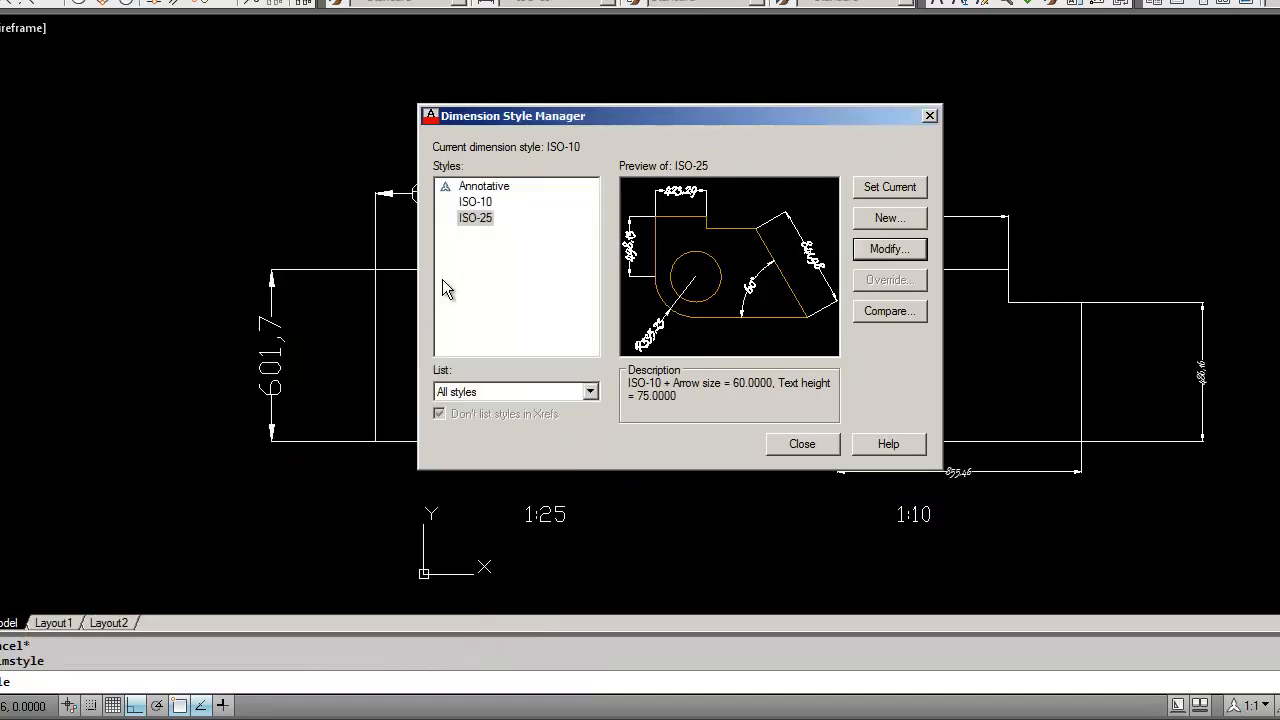
{"action": "left_click", "coordinate": [476, 220]}
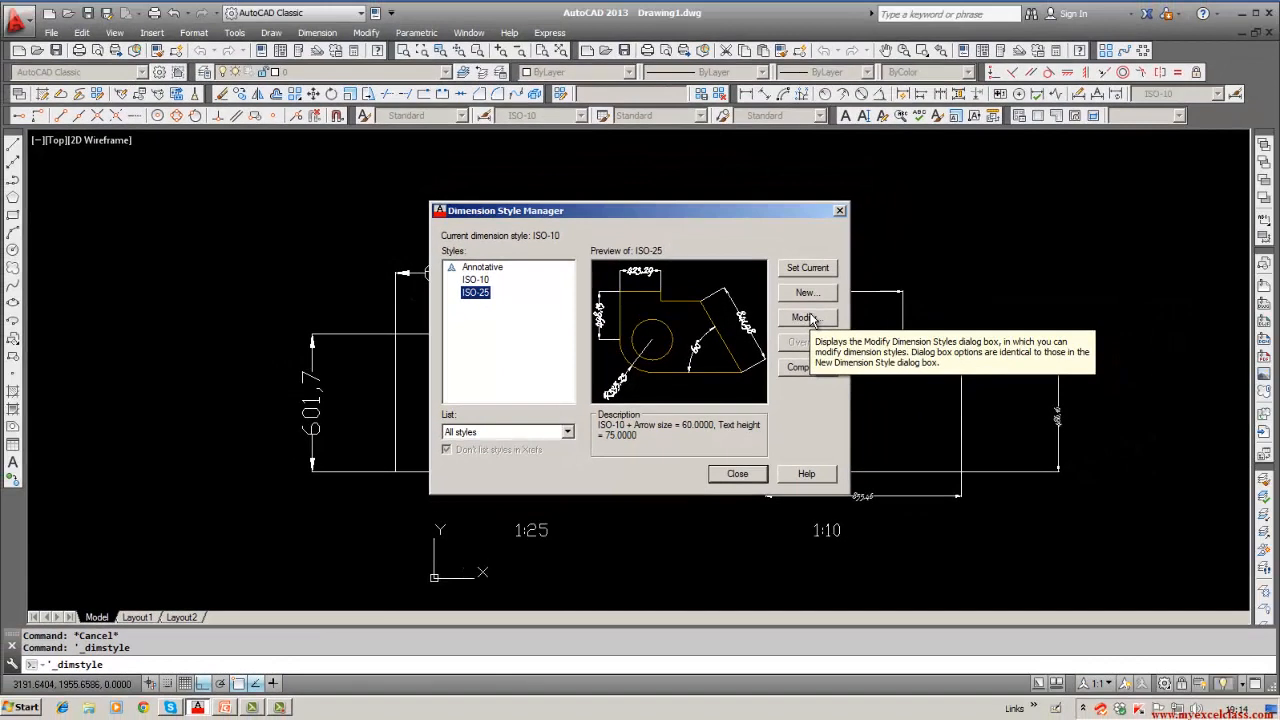
{"action": "left_click", "coordinate": [896, 247]}
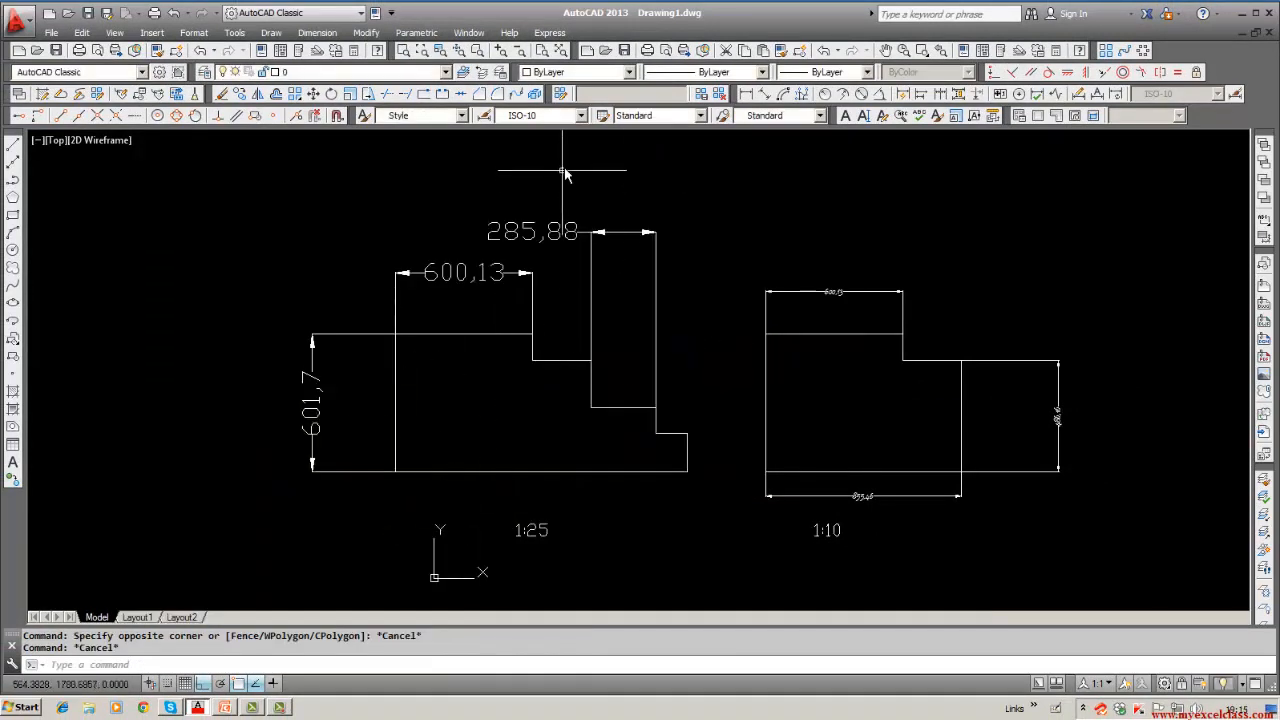
Step: Review the available dimension styles and text styles for the drawing, keeping Style as the current text style
{"action": "left_click", "coordinate": [581, 117]}
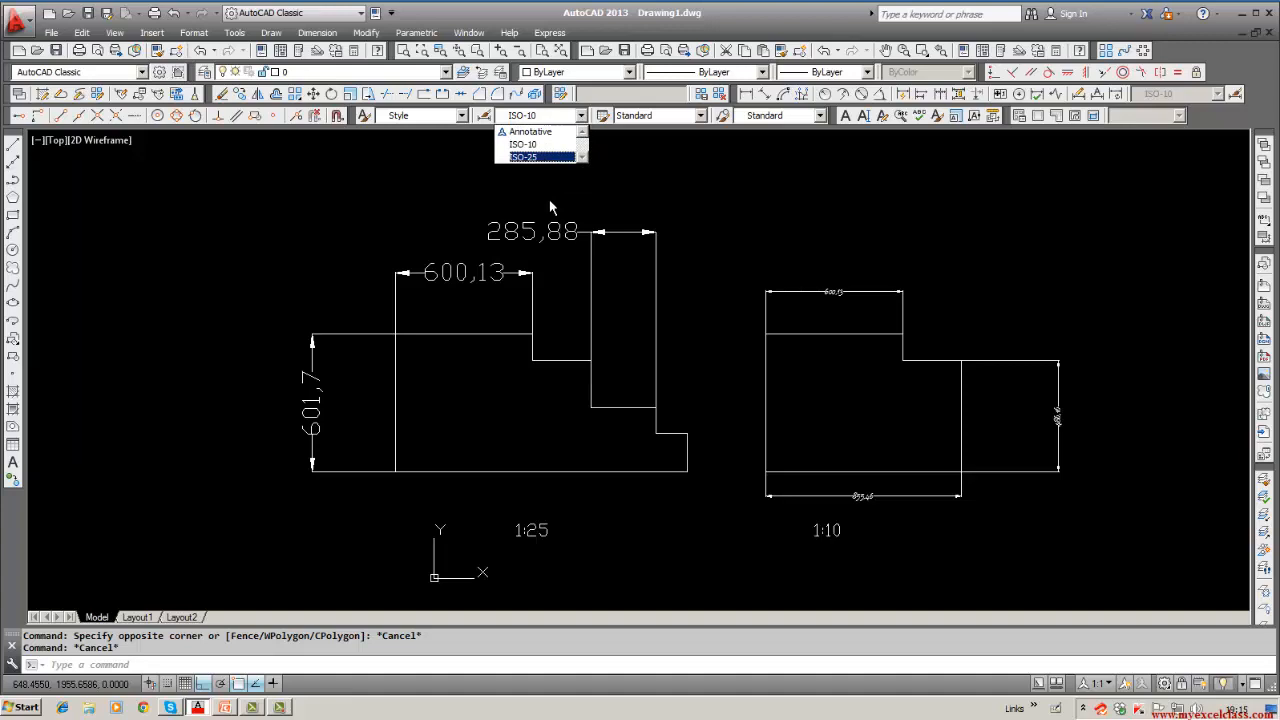
{"action": "key", "text": "Escape"}
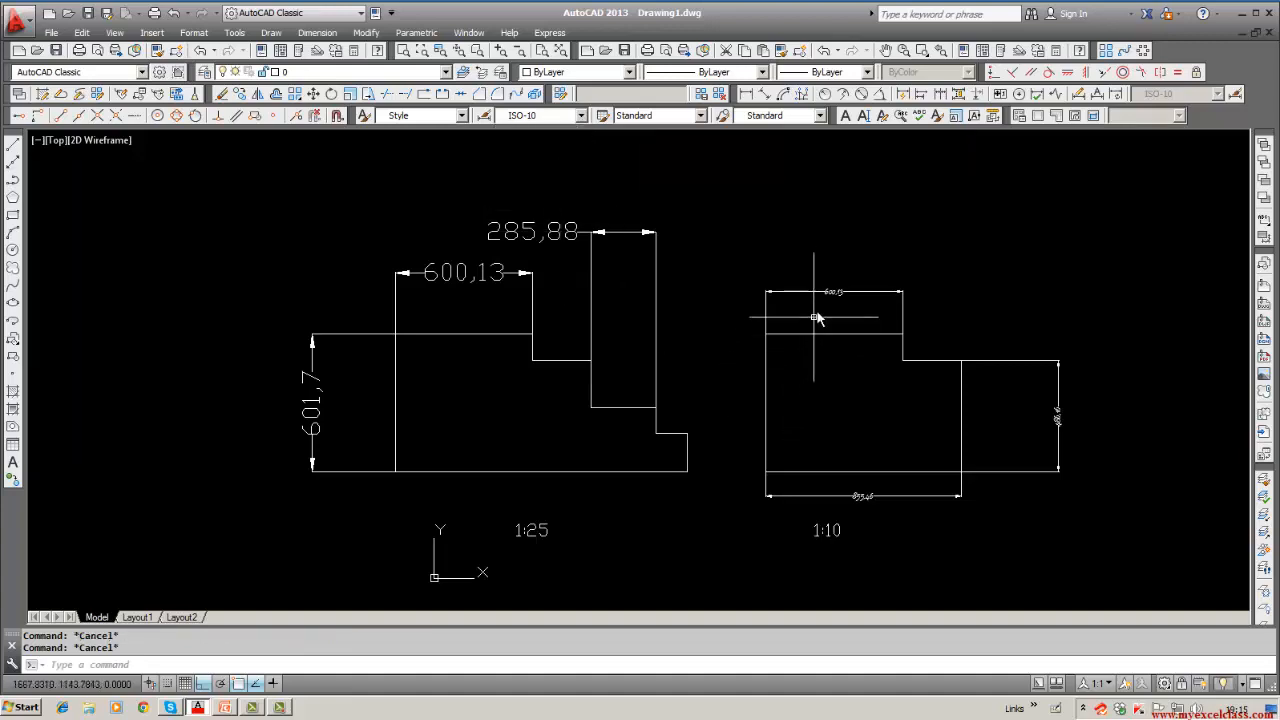
{"action": "left_click", "coordinate": [532, 245]}
{"action": "key", "text": "Escape"}
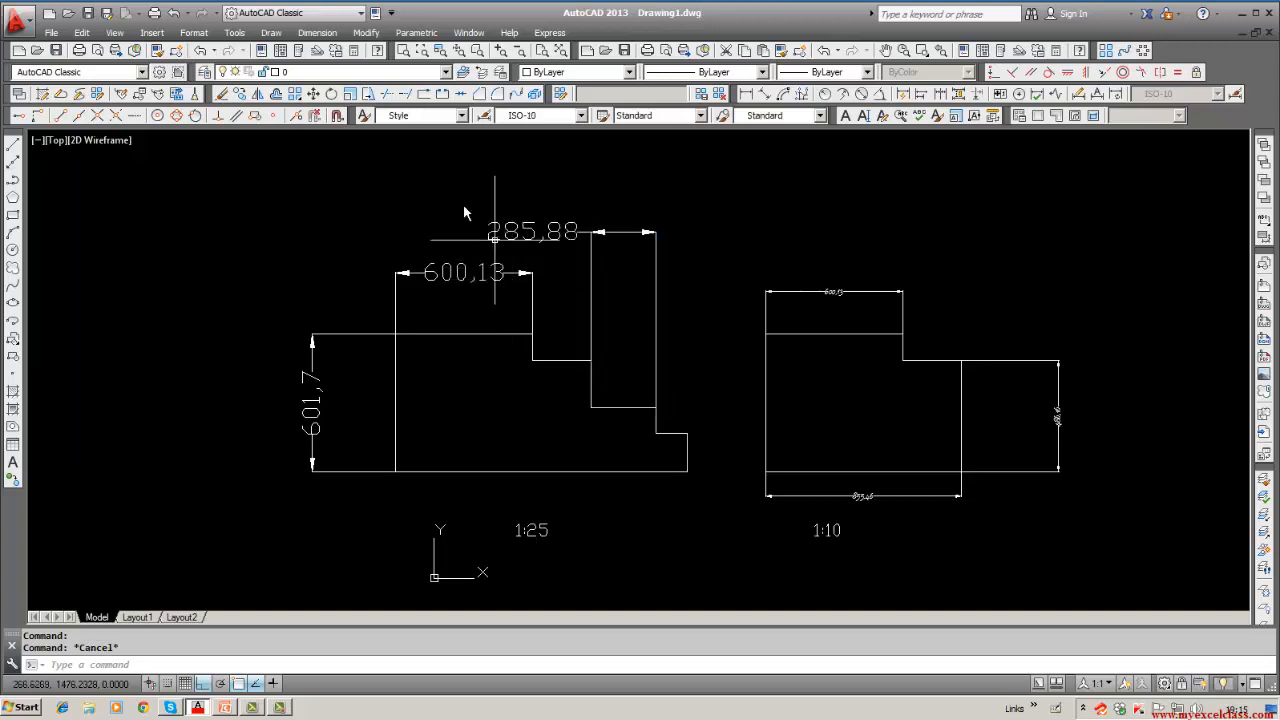
{"action": "left_click", "coordinate": [460, 116]}
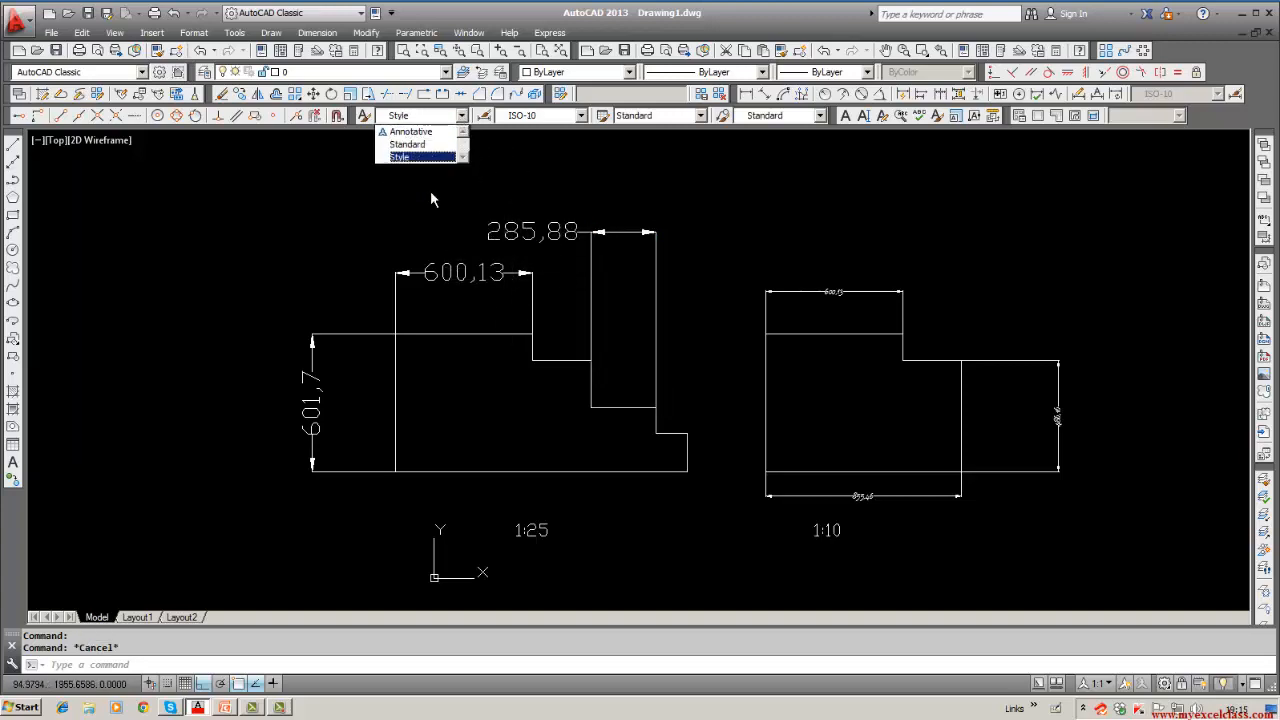
{"action": "left_click", "coordinate": [420, 157]}
{"action": "key", "text": "Escape"}
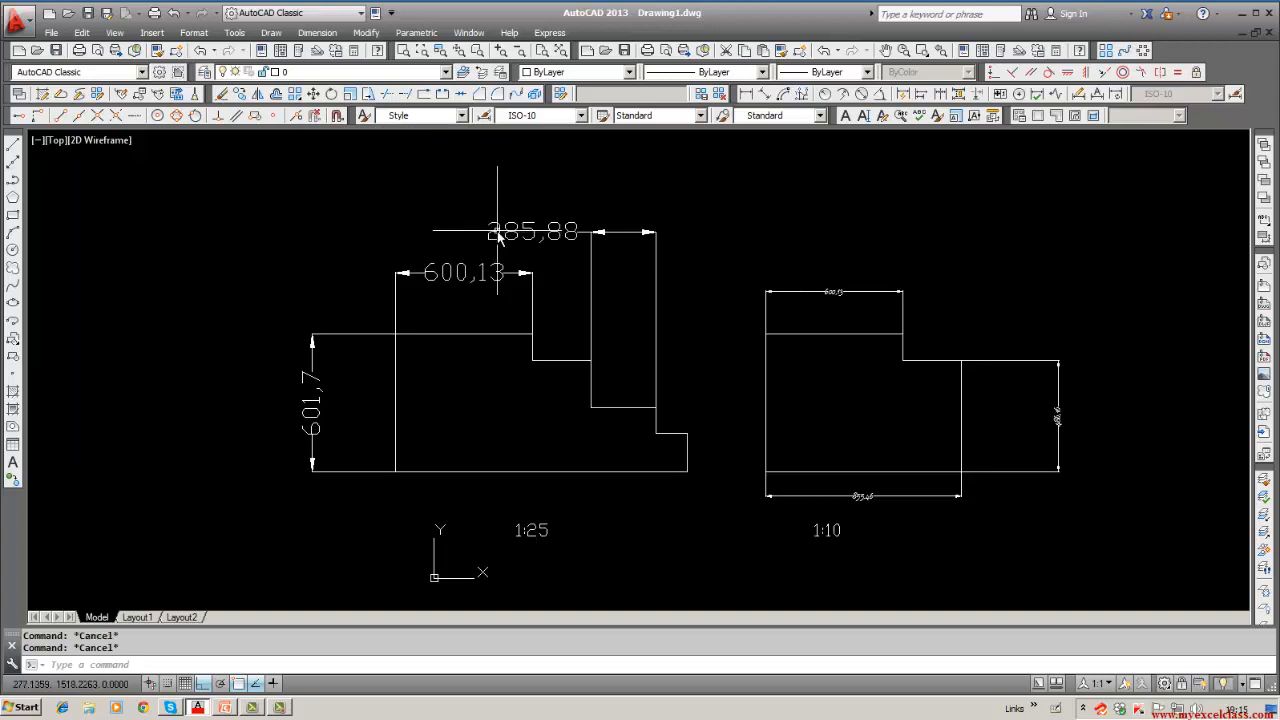
{"action": "left_click", "coordinate": [497, 233]}
{"action": "key", "text": "Escape"}
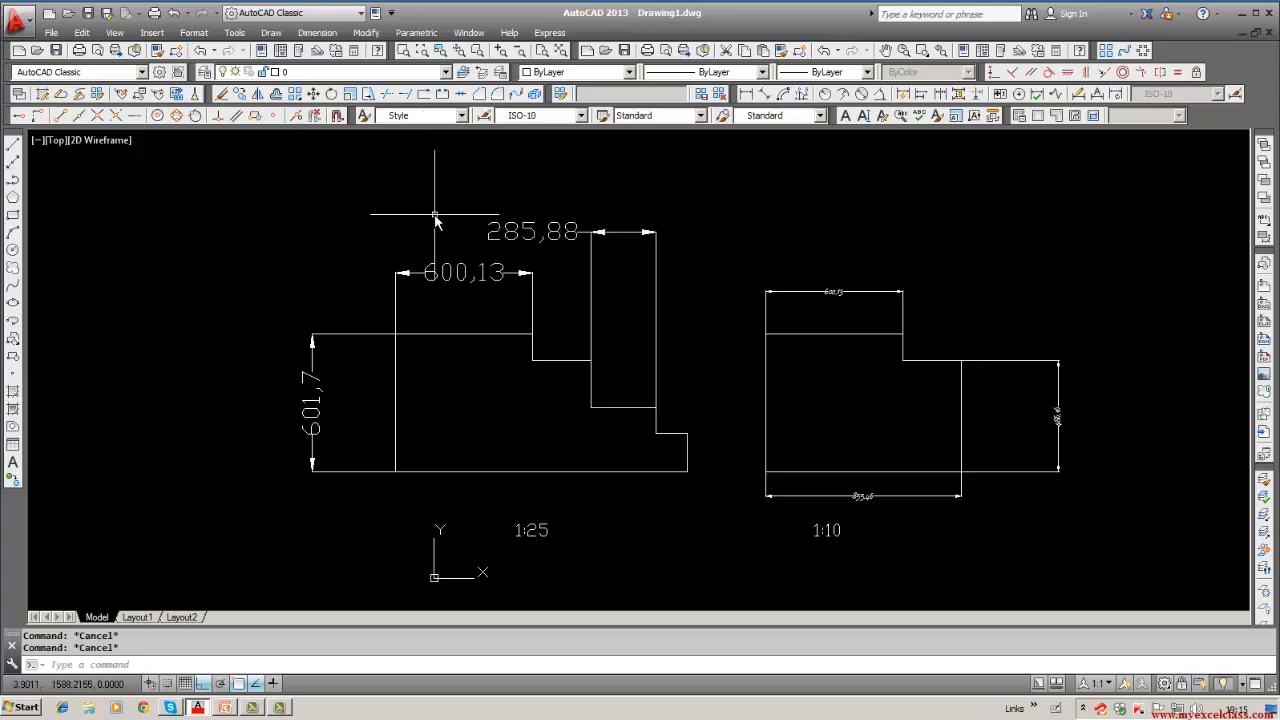
Step: Open the text style settings from the ISO-10 dimension style, keeping Standard as its text style
{"action": "left_click", "coordinate": [1234, 93]}
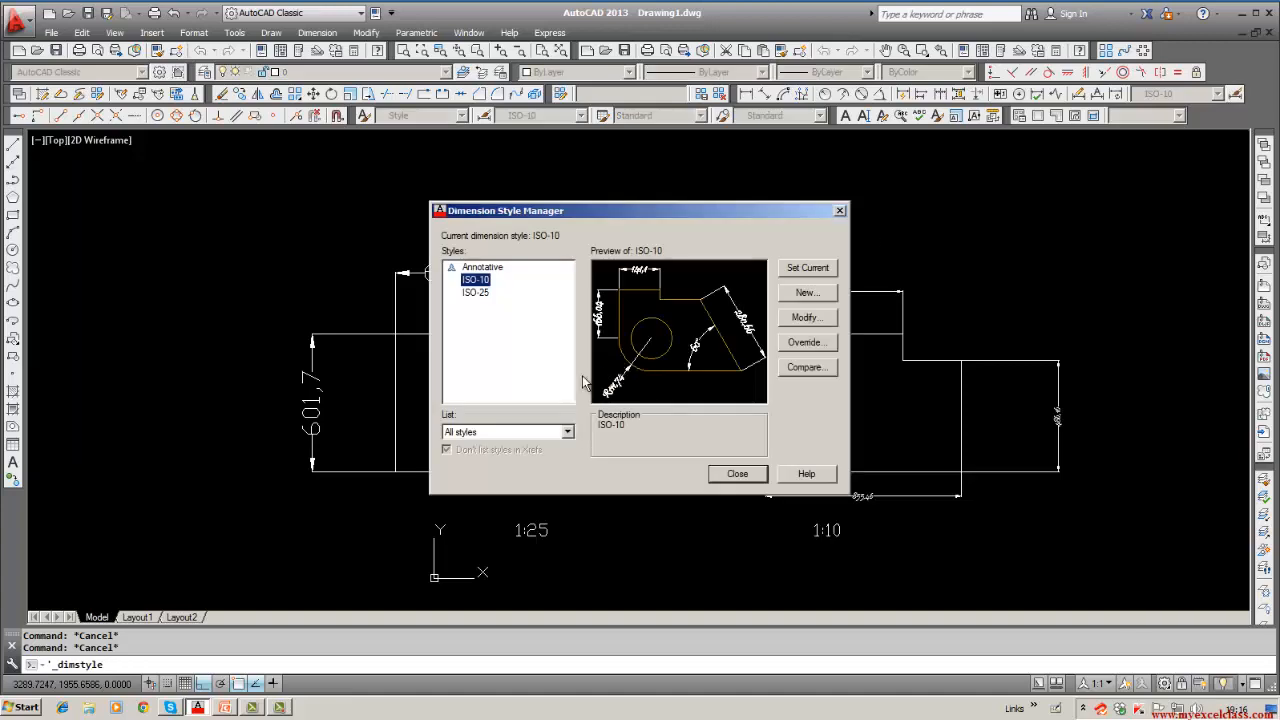
{"action": "left_click", "coordinate": [828, 320]}
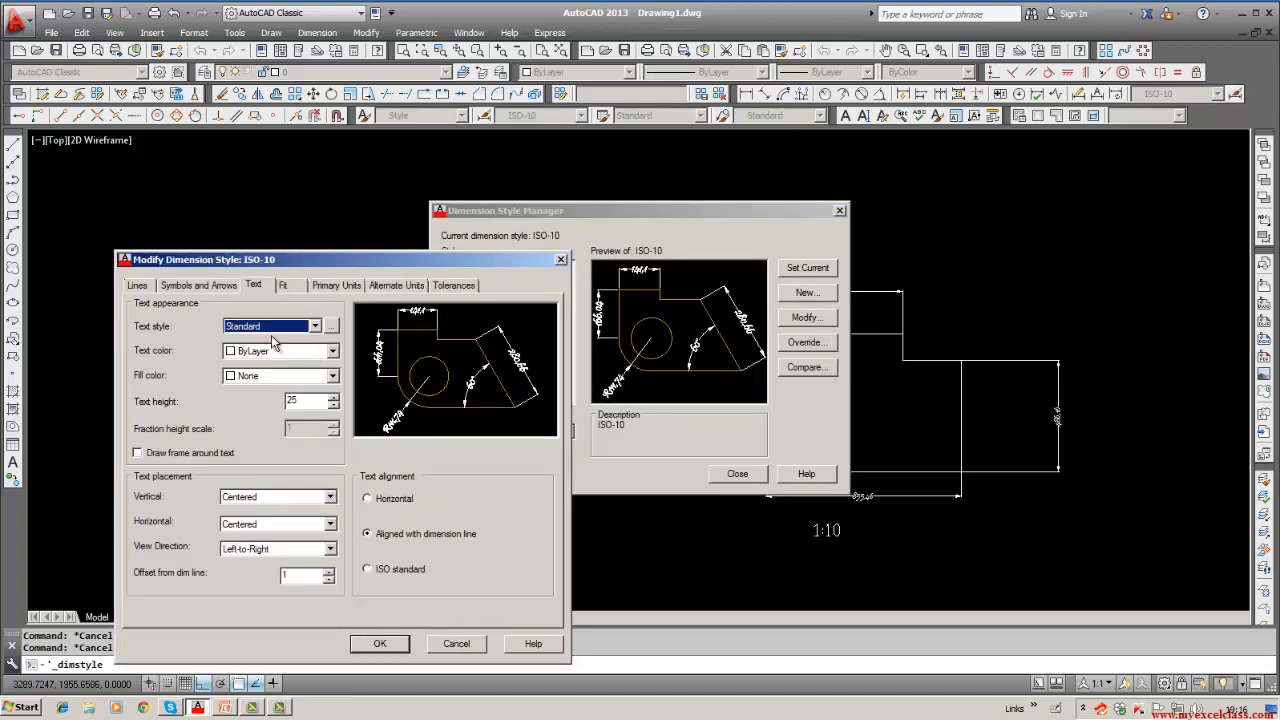
{"action": "left_click", "coordinate": [298, 327]}
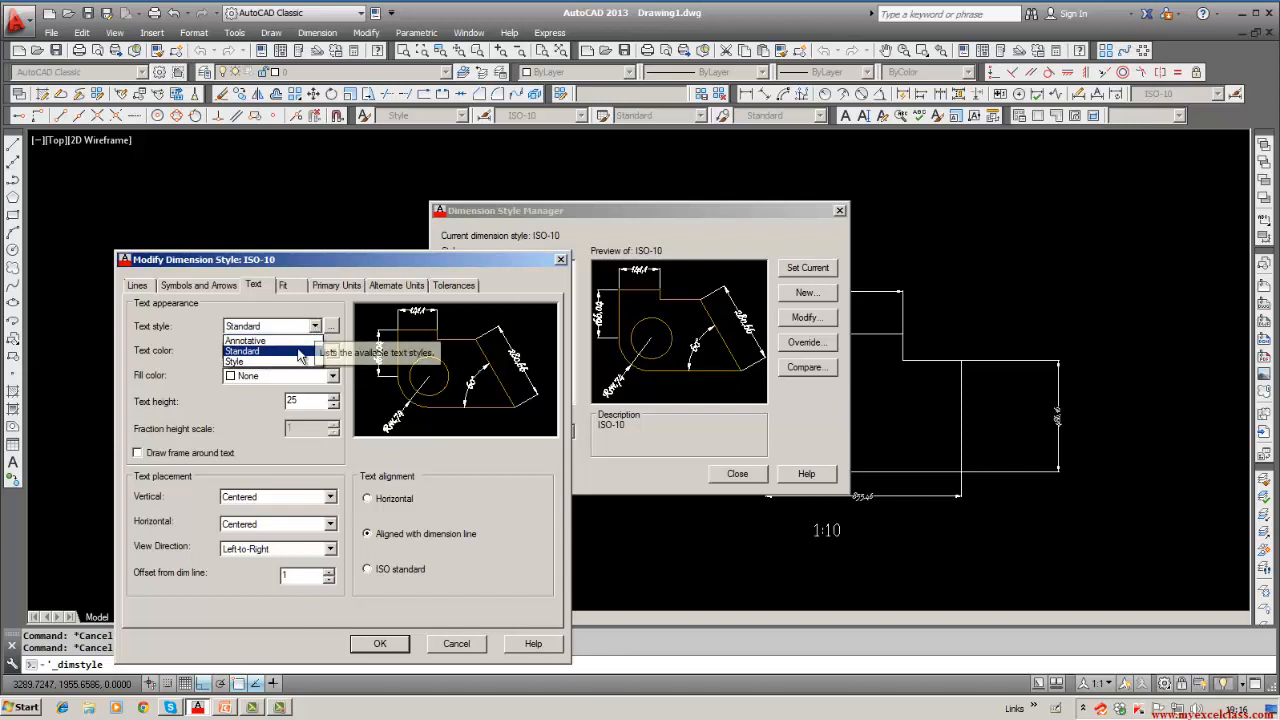
{"action": "left_click", "coordinate": [295, 350]}
{"action": "left_click", "coordinate": [331, 327]}
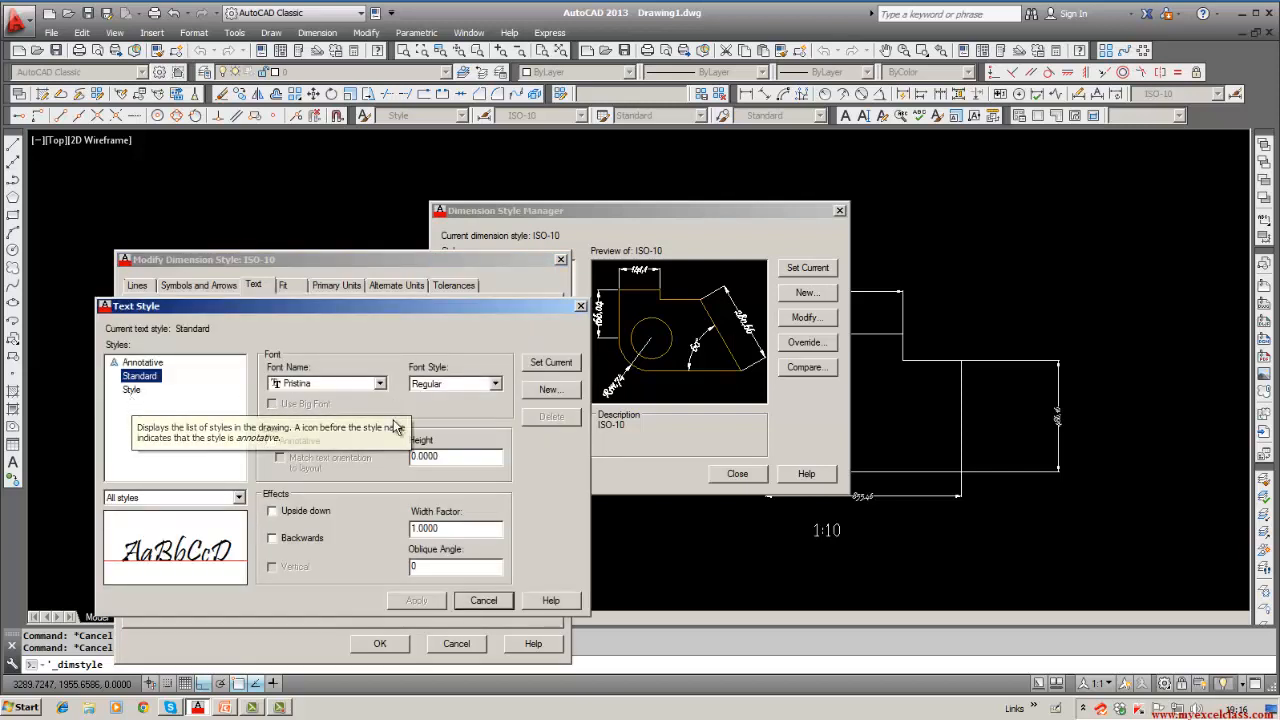
Step: Cancel creating a new text style and try to delete the existing text style named Style
{"action": "left_click", "coordinate": [548, 390]}
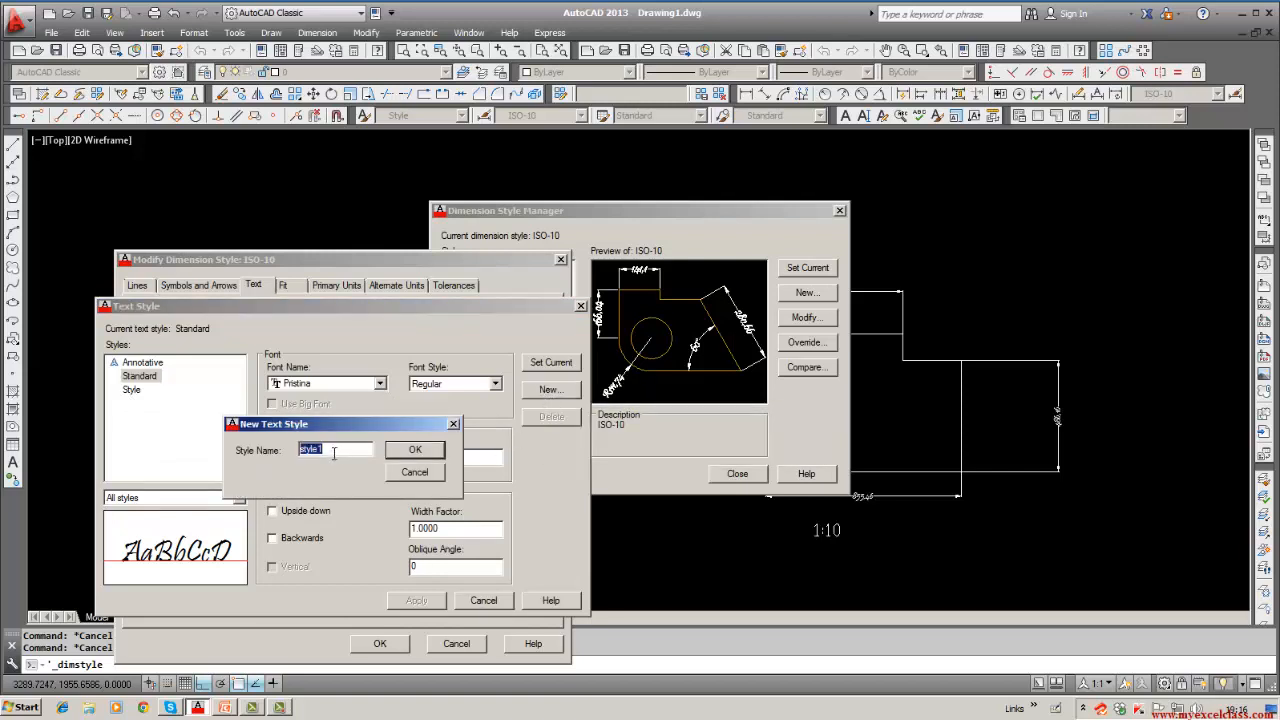
{"action": "left_click", "coordinate": [425, 467]}
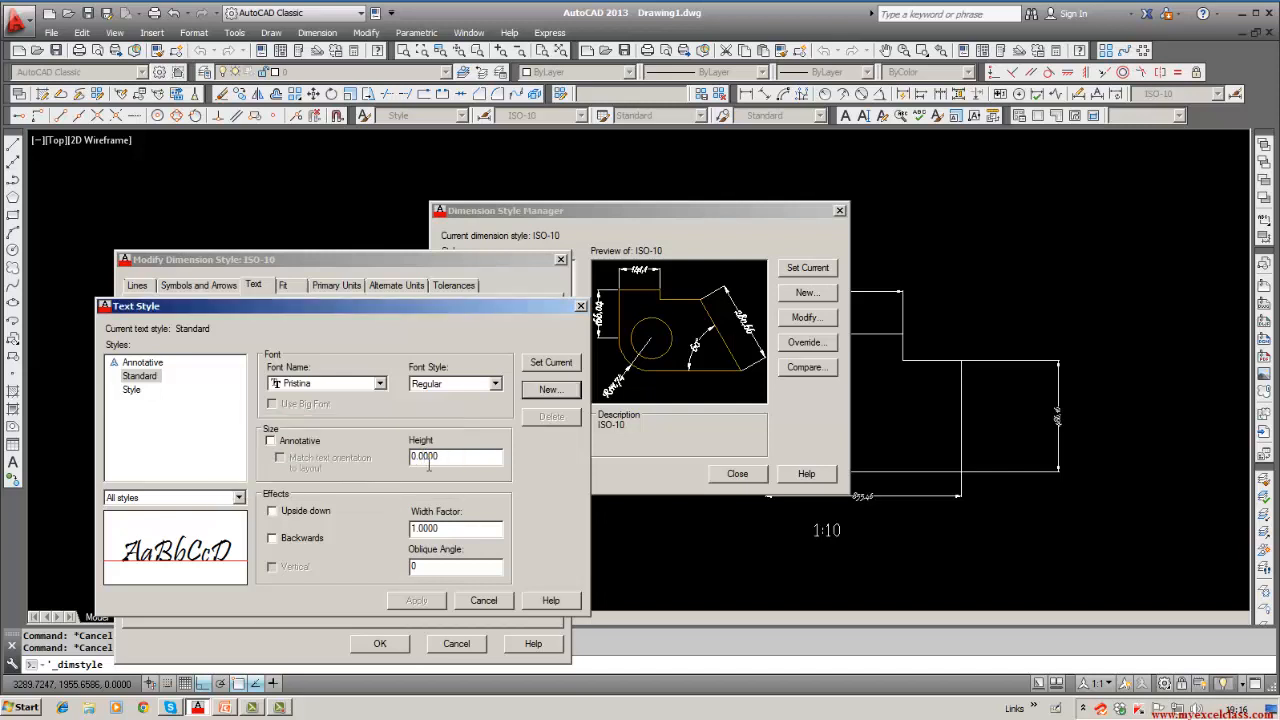
{"action": "left_click", "coordinate": [134, 393]}
{"action": "left_click", "coordinate": [564, 419]}
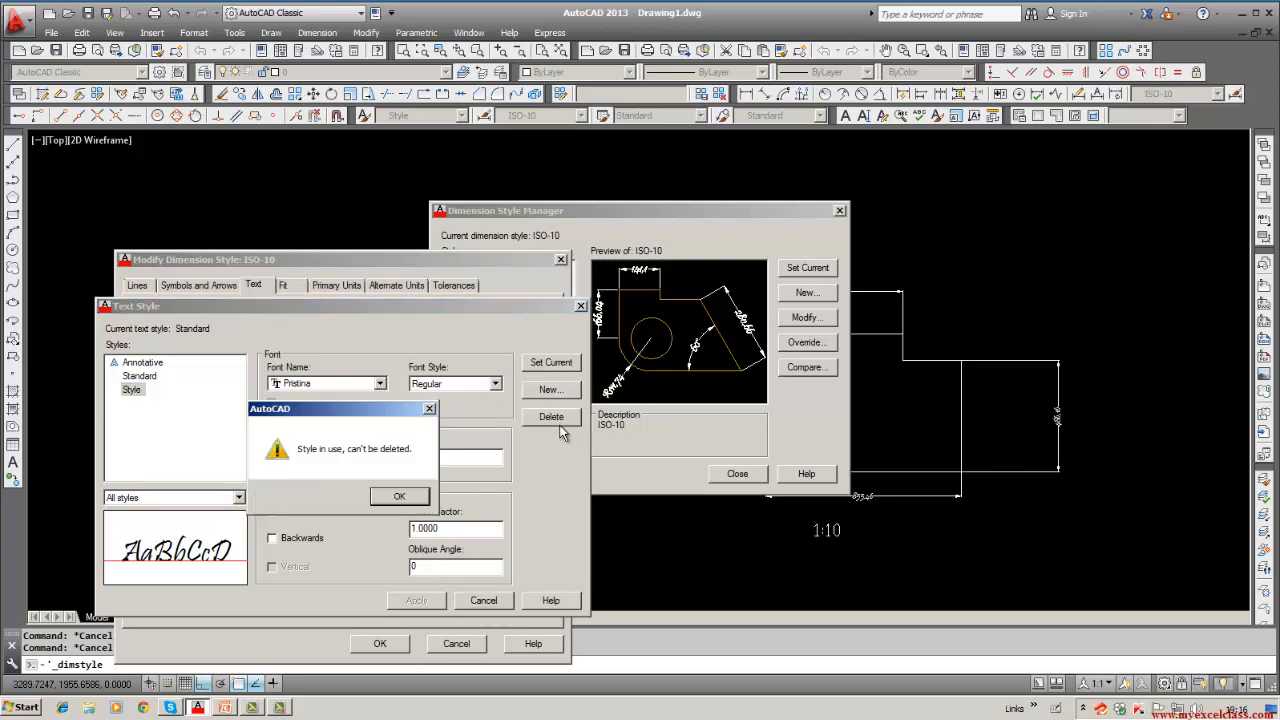
Step: Dismiss the deletion warning and close the text style and dimension style dialogs without changing anything else
{"action": "left_click", "coordinate": [396, 498]}
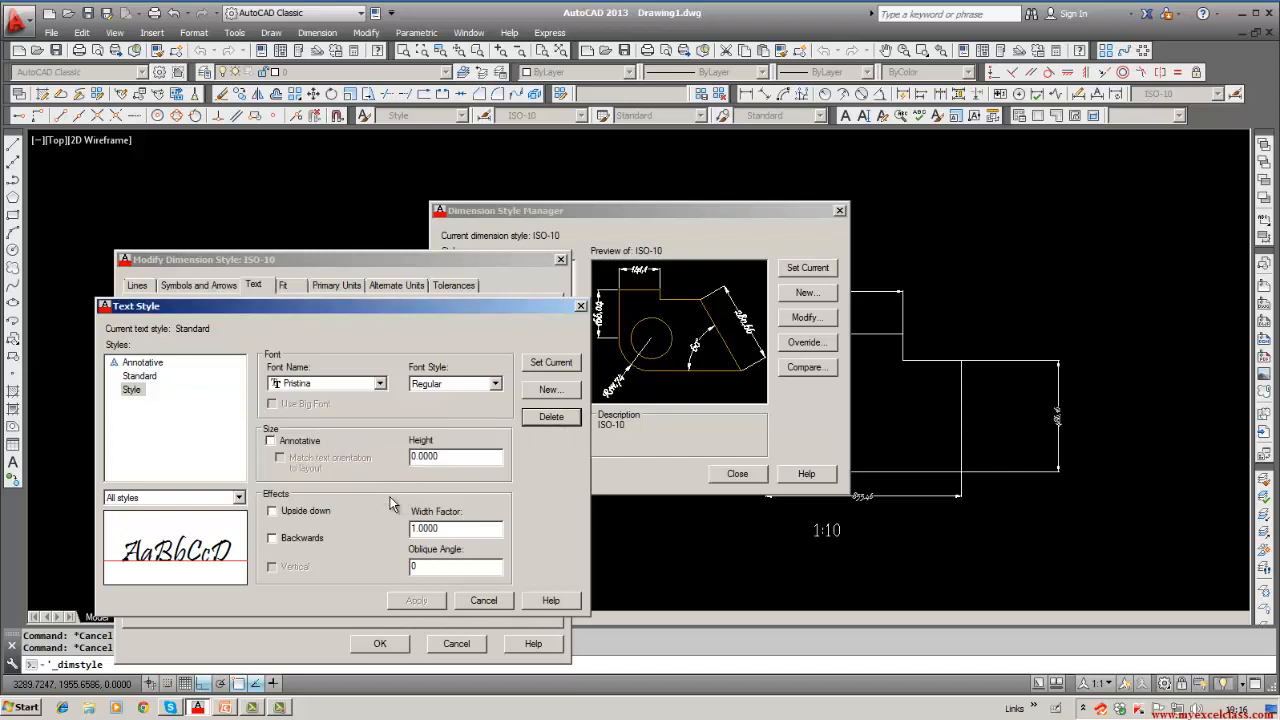
{"action": "left_click", "coordinate": [484, 603]}
{"action": "key", "text": "Escape"}
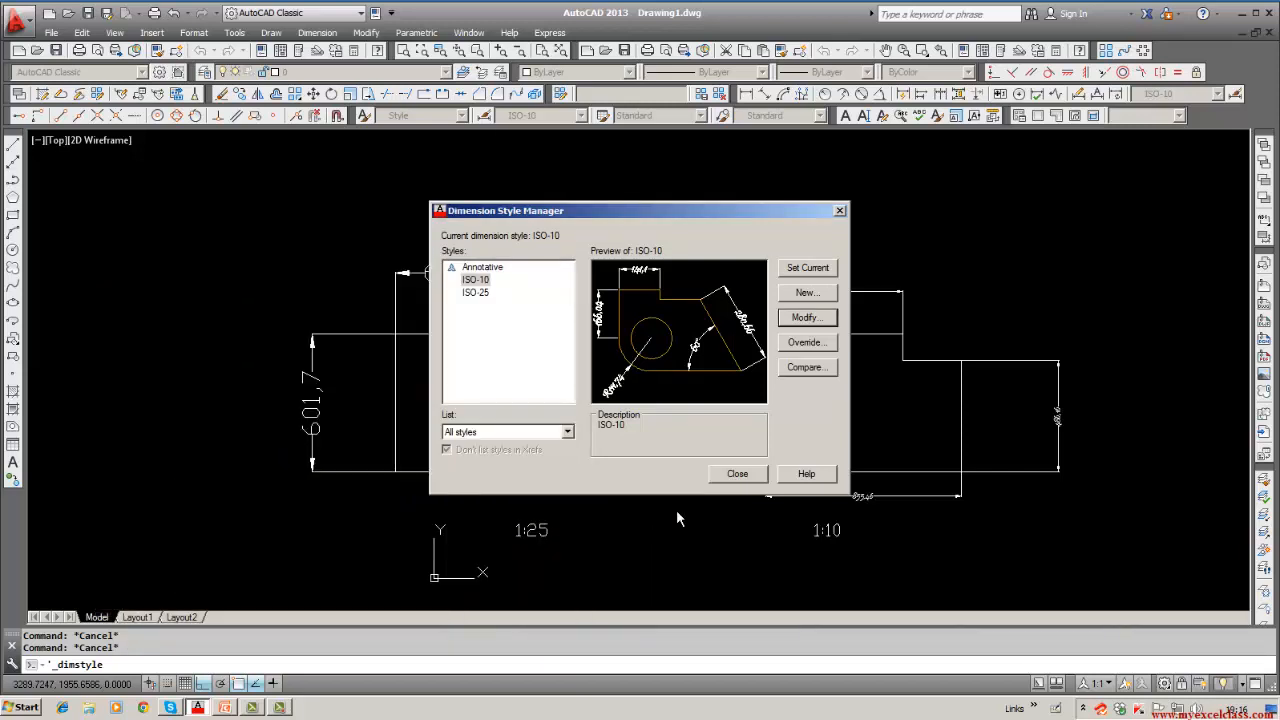
{"action": "left_click", "coordinate": [717, 475]}
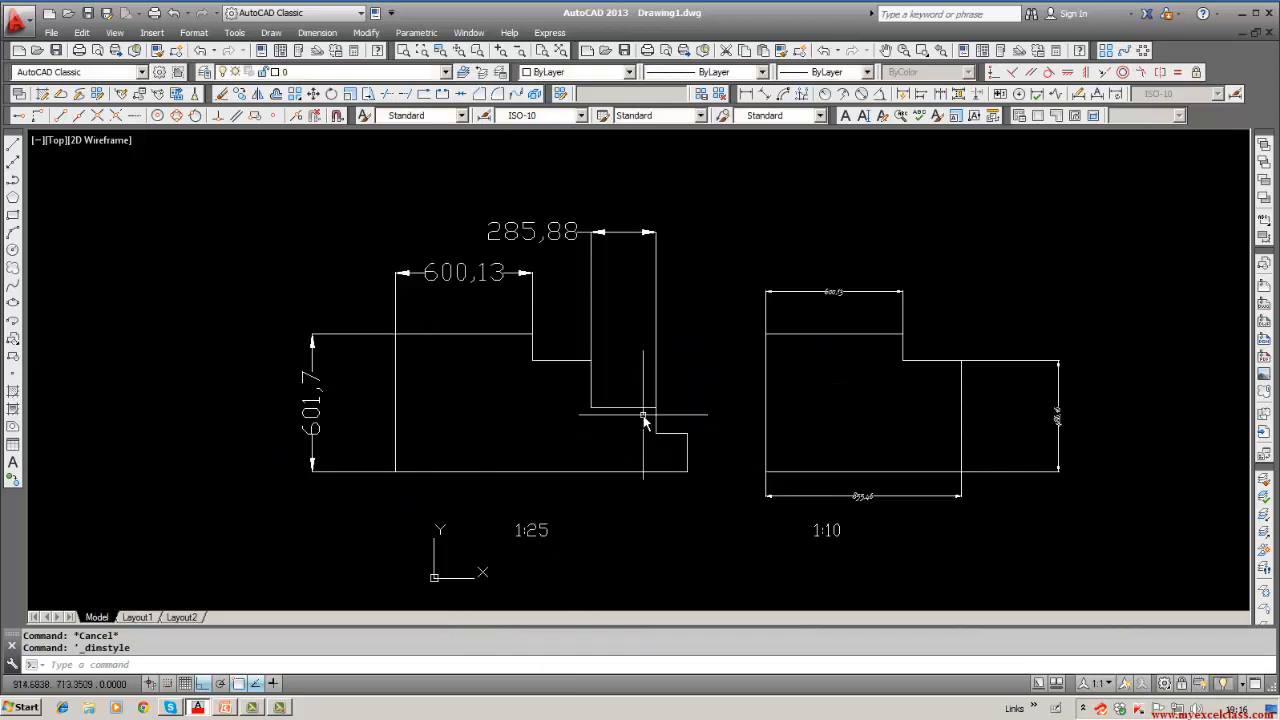
Step: Check the available text styles, keeping Standard current, and inspect the upper horizontal dimension of the 1:10 profile
{"action": "left_click", "coordinate": [461, 115]}
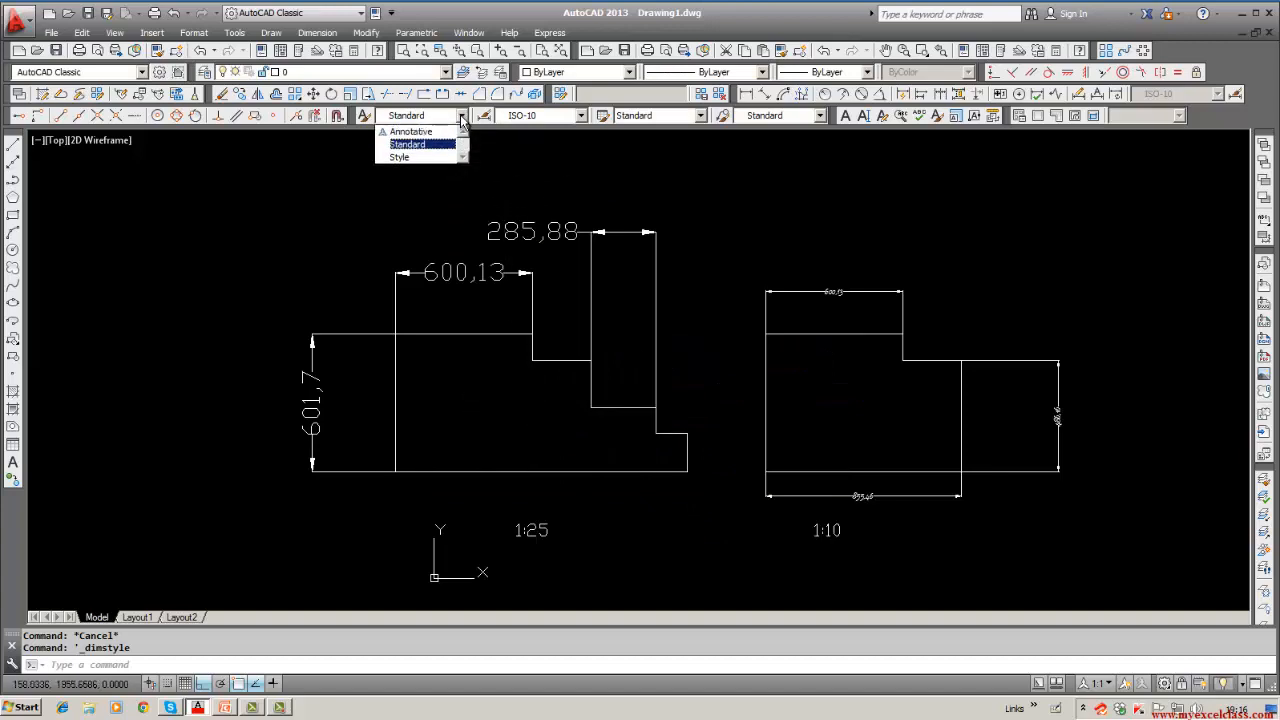
{"action": "left_click", "coordinate": [498, 232]}
{"action": "key", "text": "Escape"}
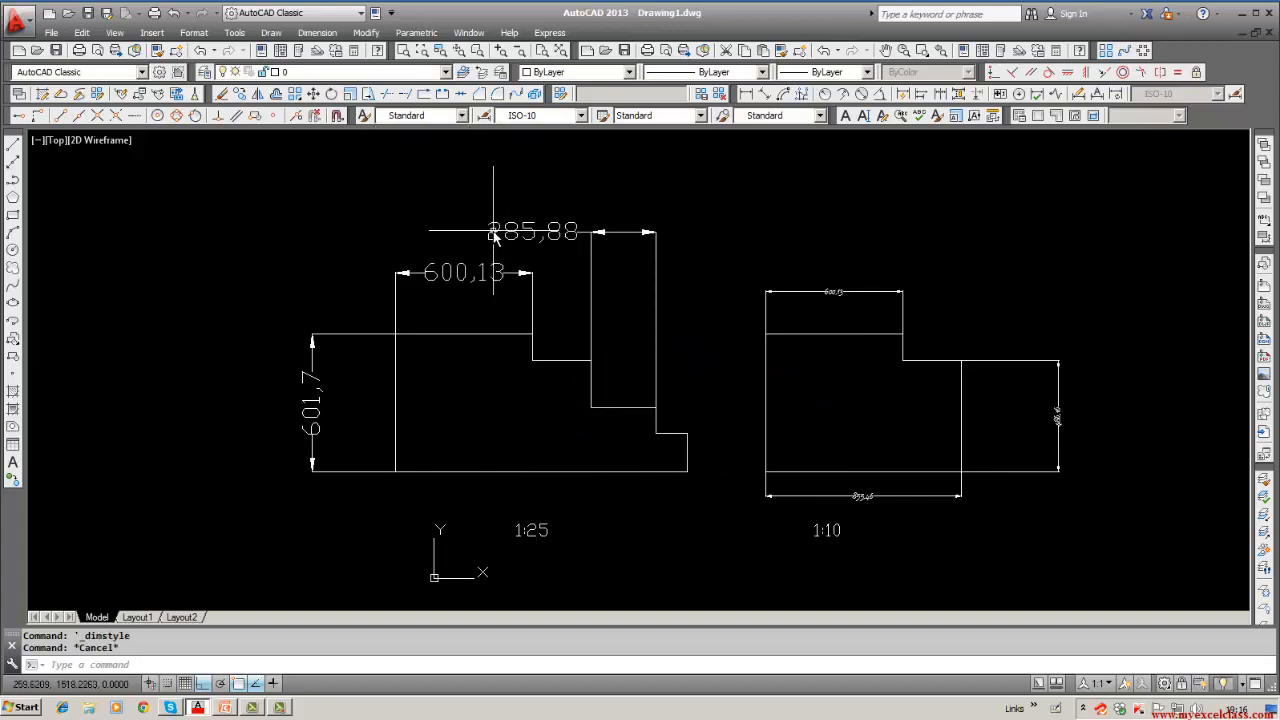
{"action": "left_click", "coordinate": [493, 231]}
{"action": "key", "text": "Escape"}
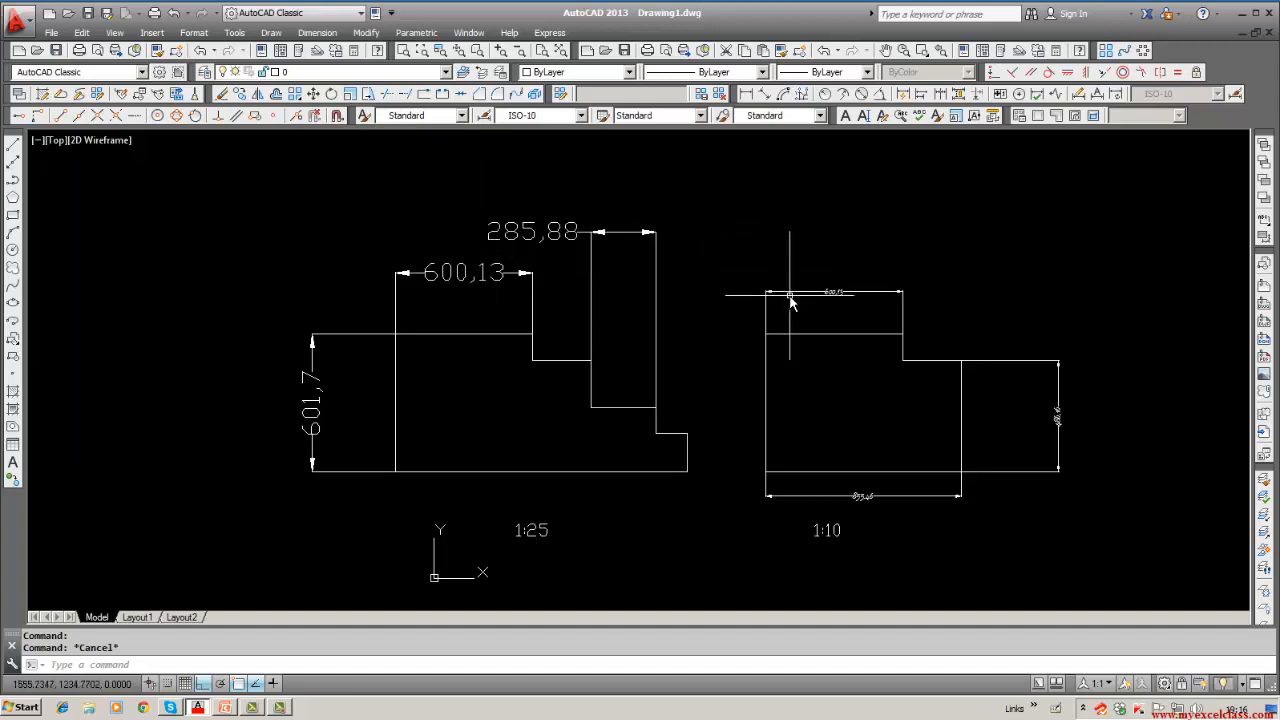
{"action": "left_click", "coordinate": [793, 292]}
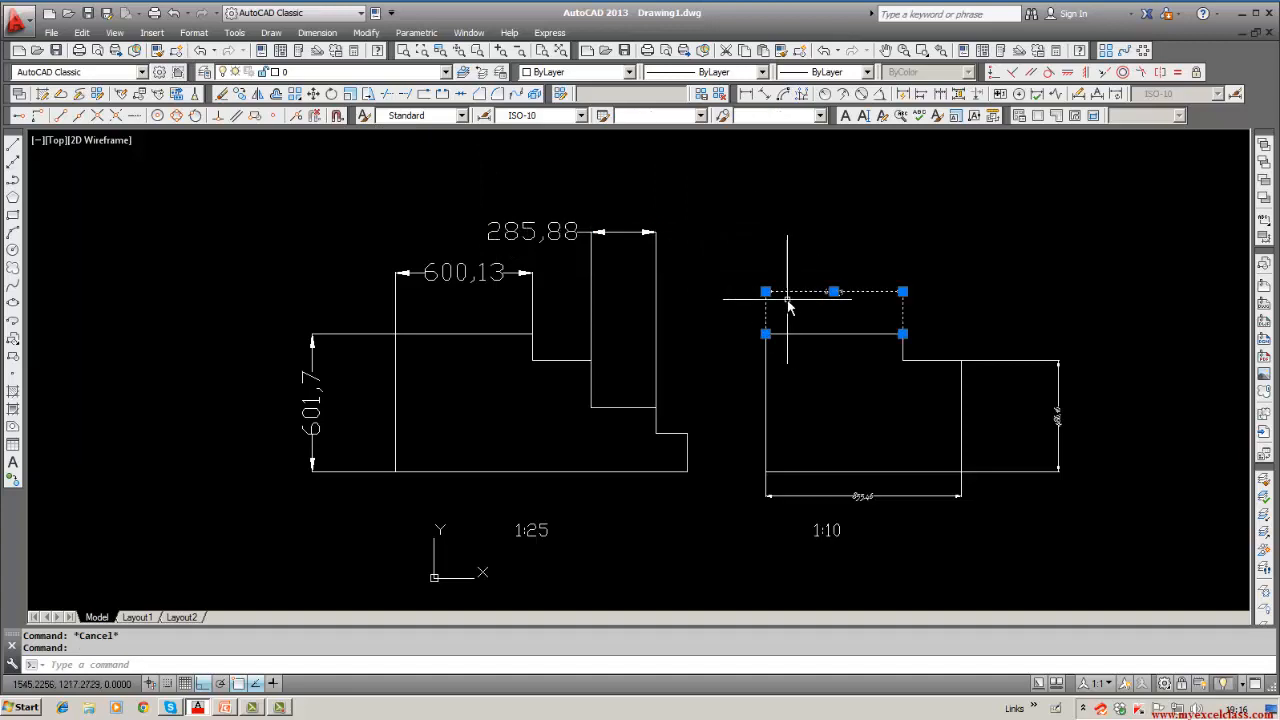
{"action": "key", "text": "Escape"}
Step: Make ISO-25 the current dimension style and clear the selection of the 285,88 dimension on the 1:25 profile
{"action": "left_click", "coordinate": [582, 117]}
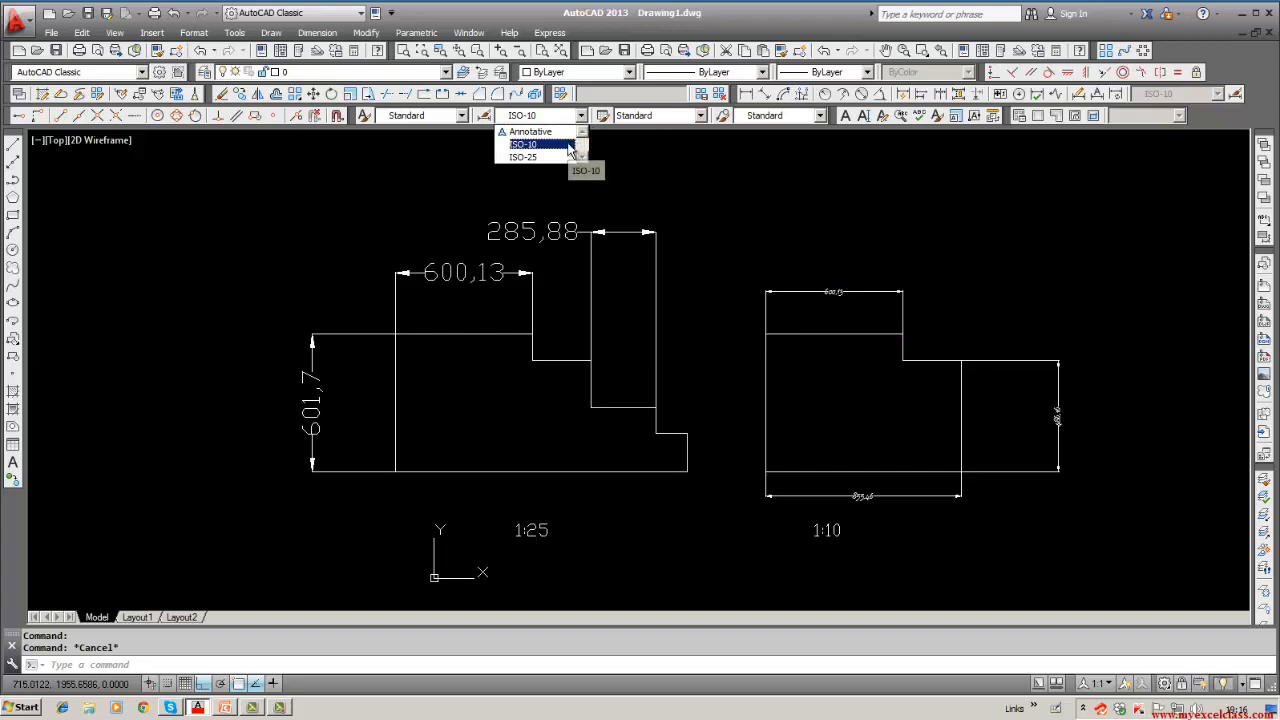
{"action": "left_click", "coordinate": [566, 145]}
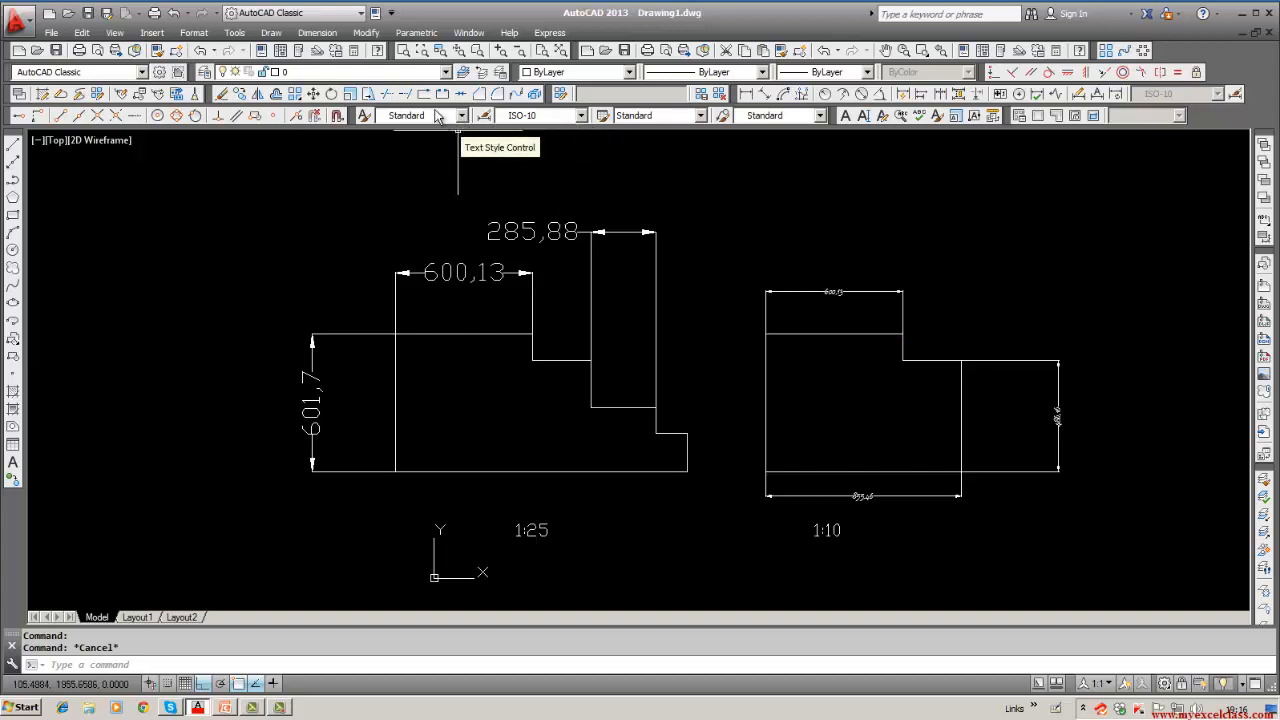
{"action": "left_click", "coordinate": [582, 116]}
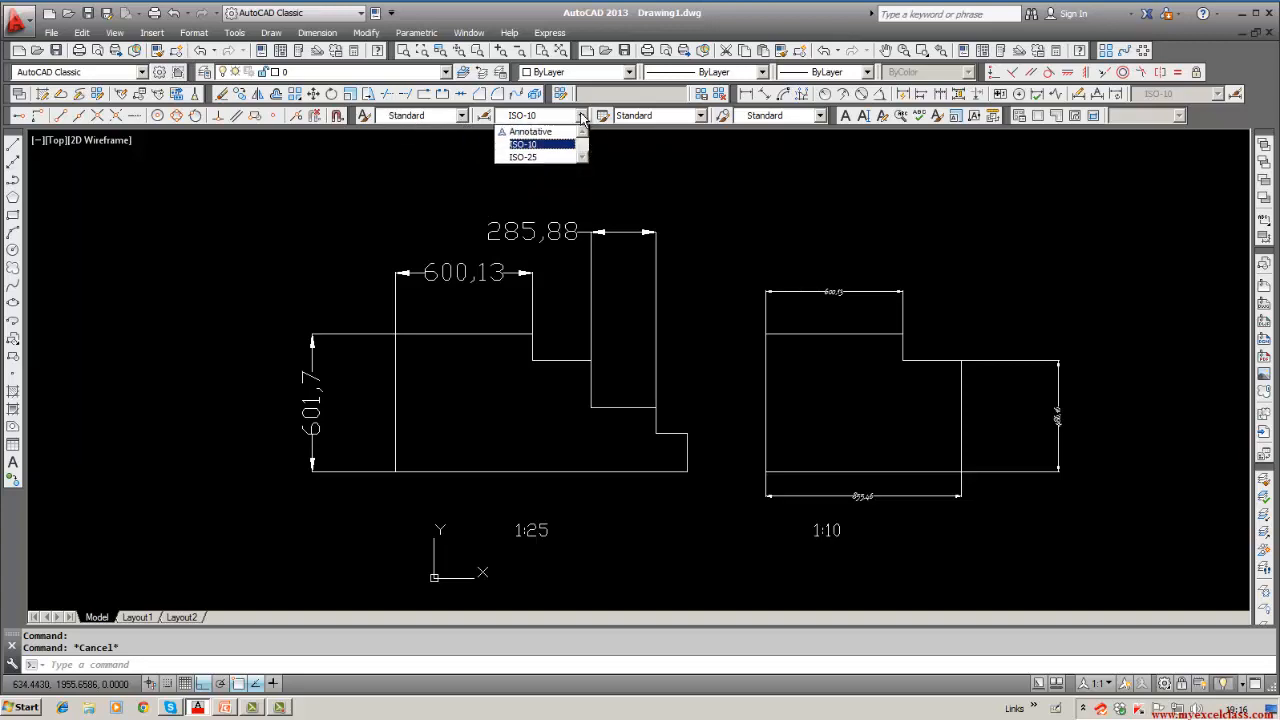
{"action": "left_click", "coordinate": [528, 157]}
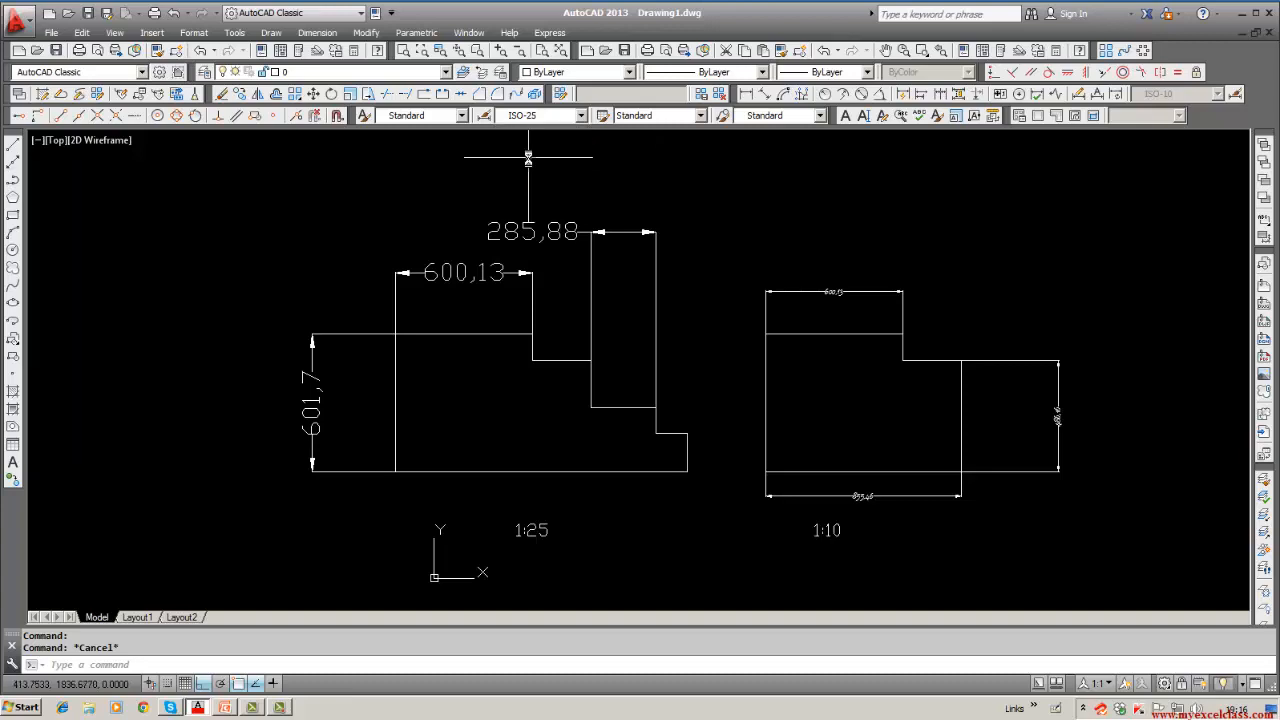
{"action": "left_click", "coordinate": [549, 232]}
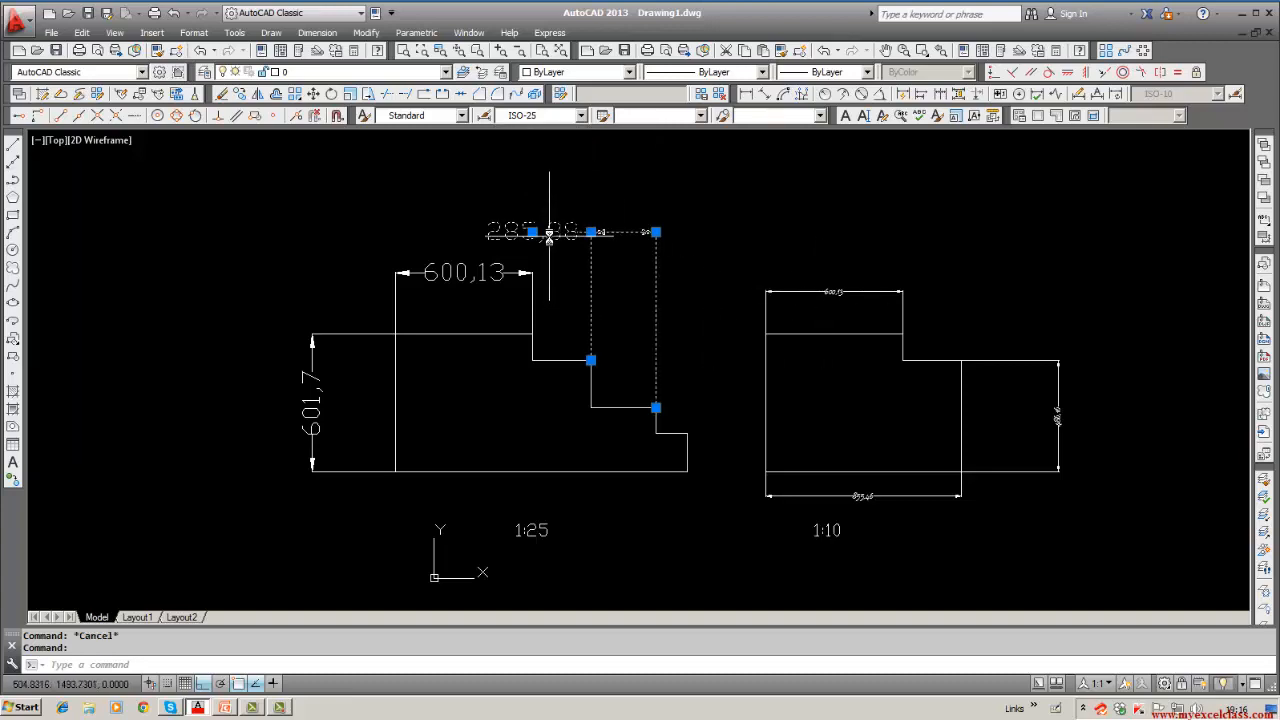
{"action": "key", "text": "Escape"}
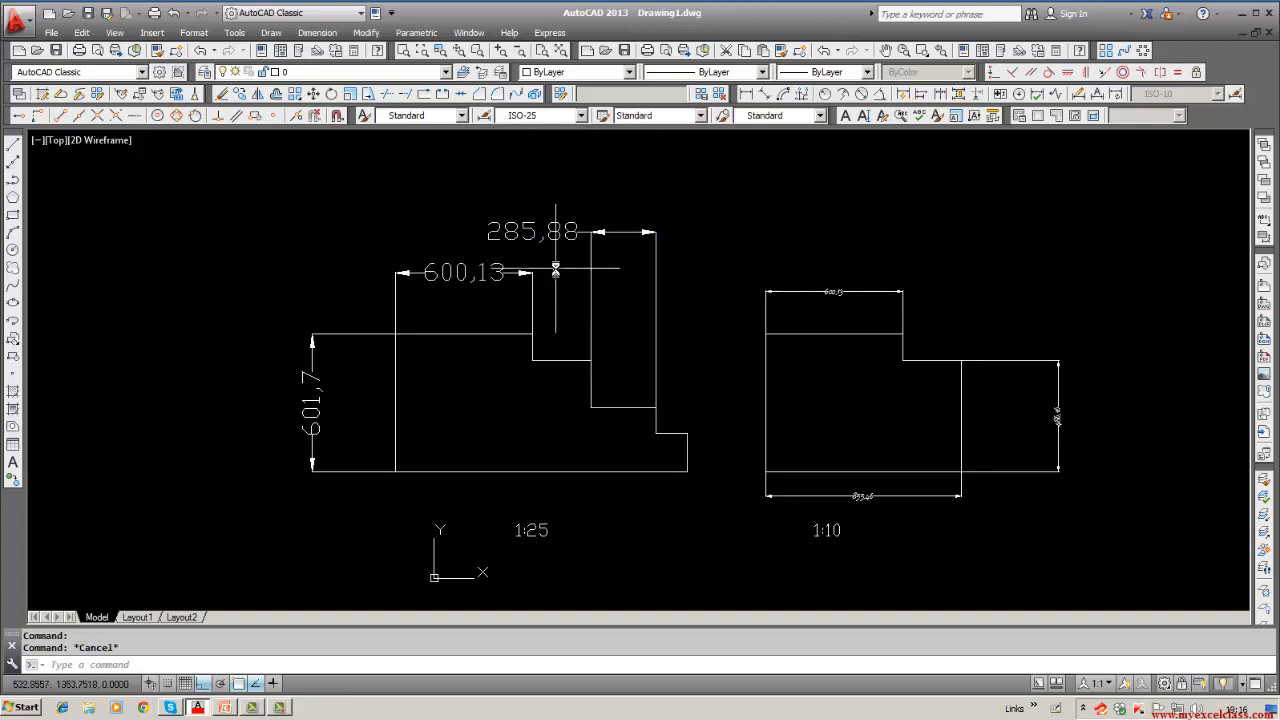
Step: Update the 285,88 dimension text on the 1:25 profile to the Pristina font by accepting its text unedited
{"action": "double_click", "coordinate": [512, 231]}
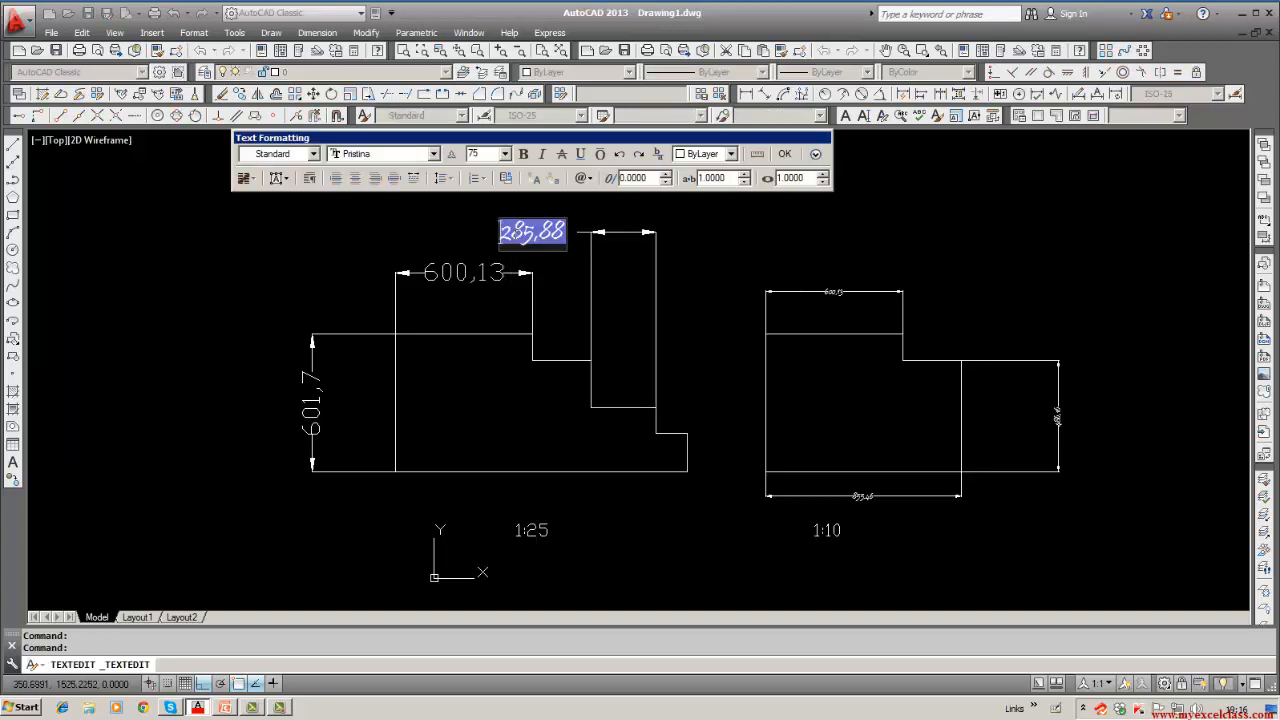
{"action": "left_click", "coordinate": [785, 155]}
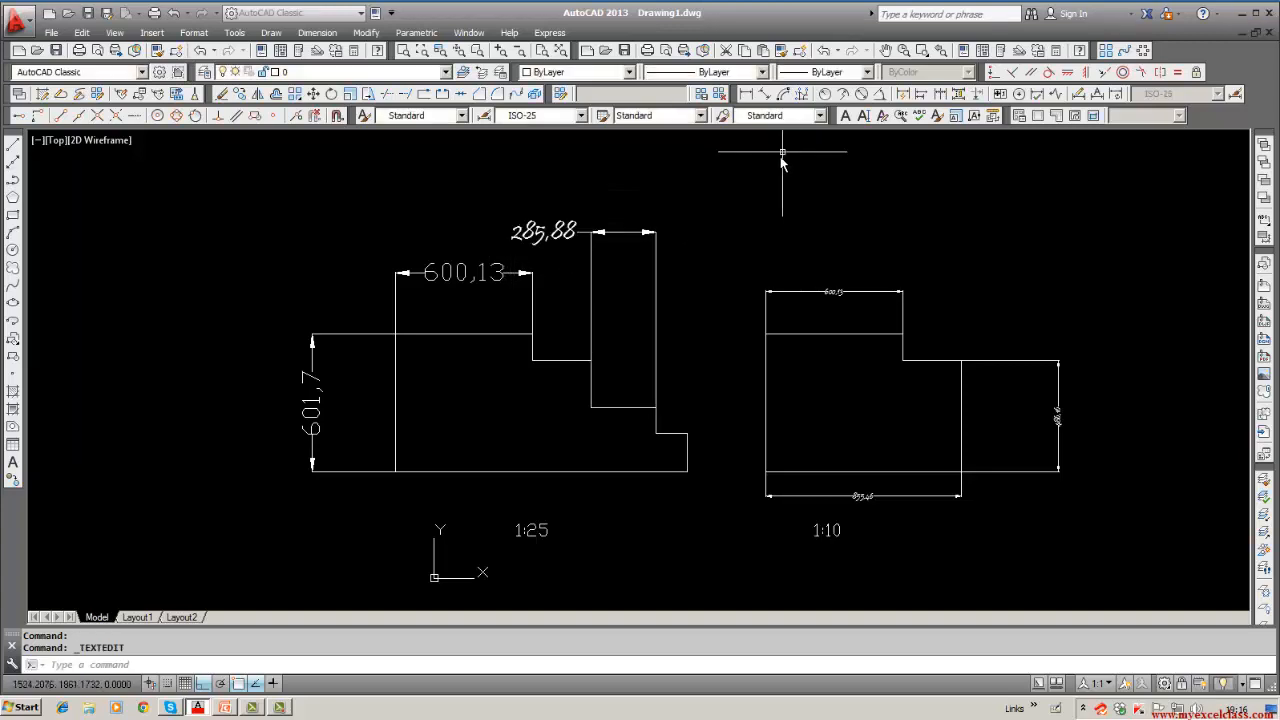
{"action": "double_click", "coordinate": [540, 233]}
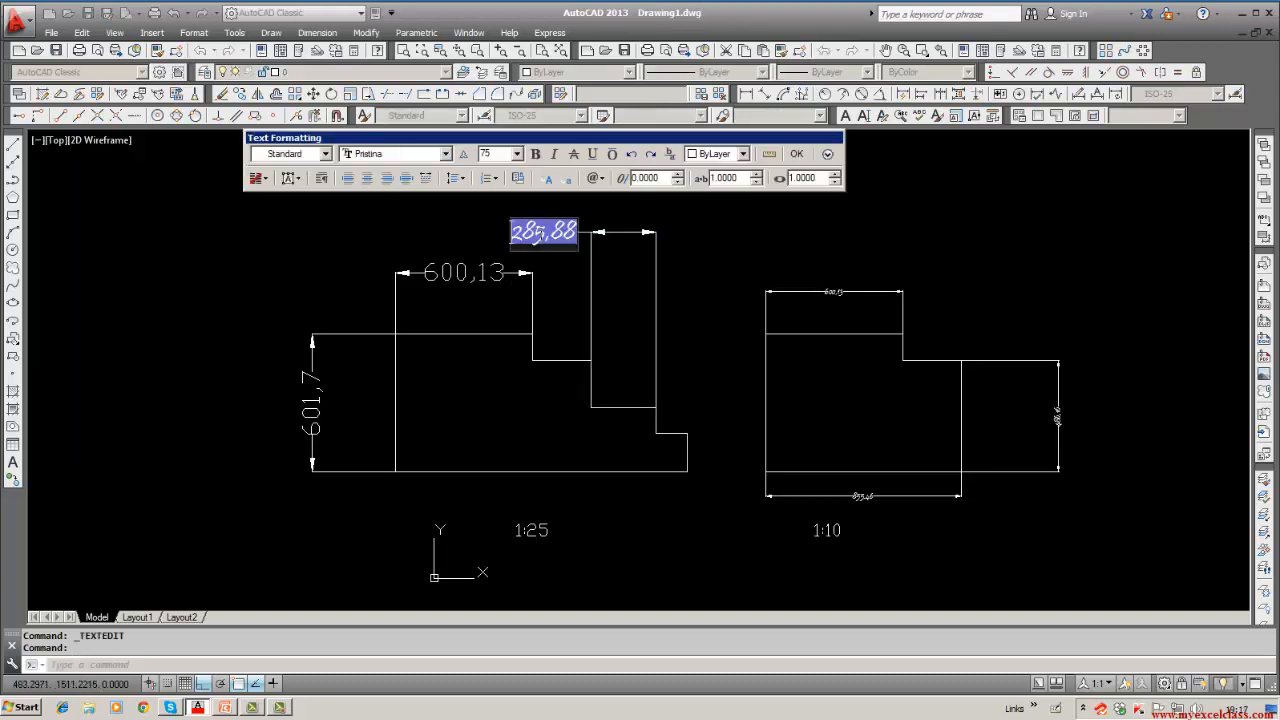
{"action": "left_click", "coordinate": [795, 155]}
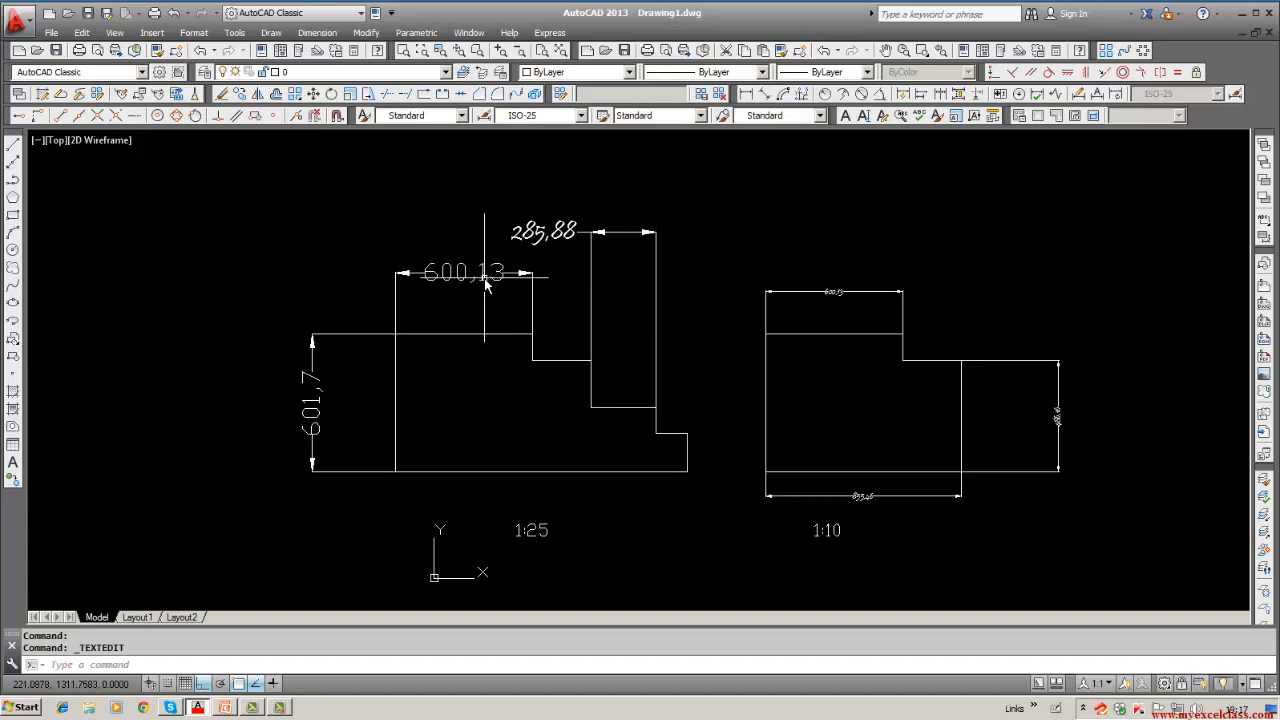
Step: Update the 600,13 and 601,7 dimension texts on the 1:25 profile to Pristina by accepting them unedited
{"action": "double_click", "coordinate": [463, 273]}
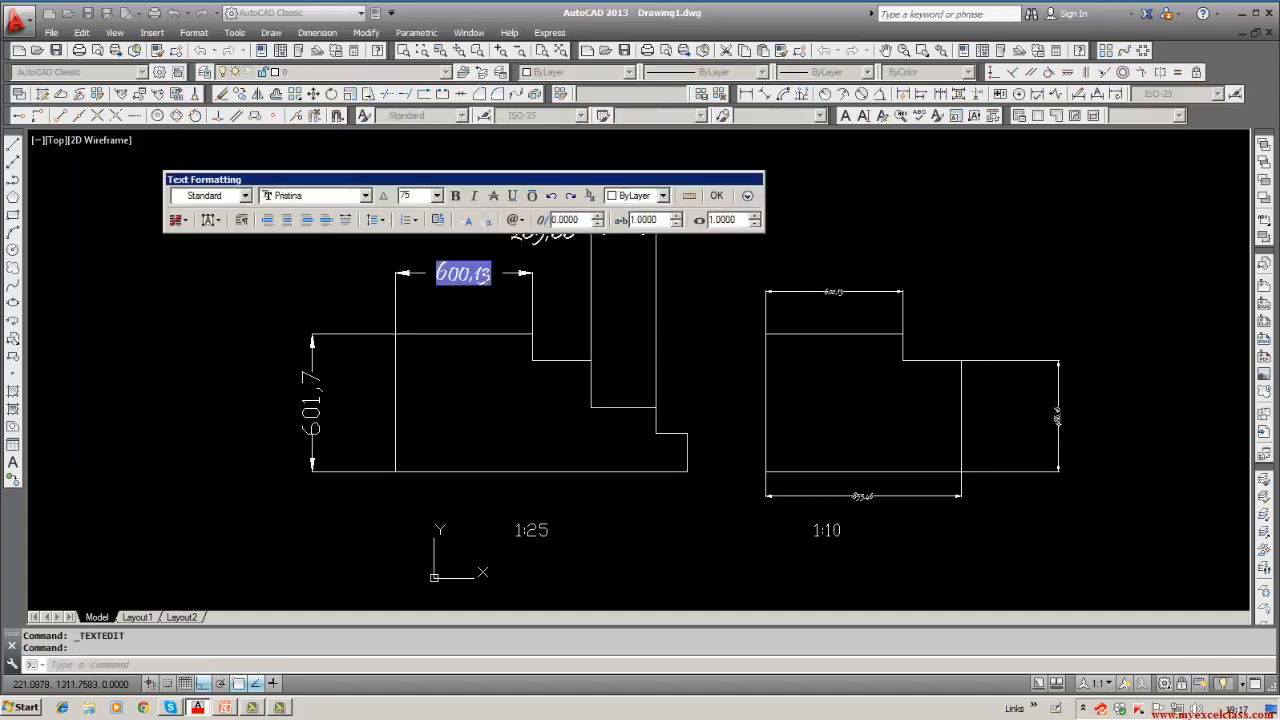
{"action": "left_click", "coordinate": [708, 196]}
{"action": "double_click", "coordinate": [312, 405]}
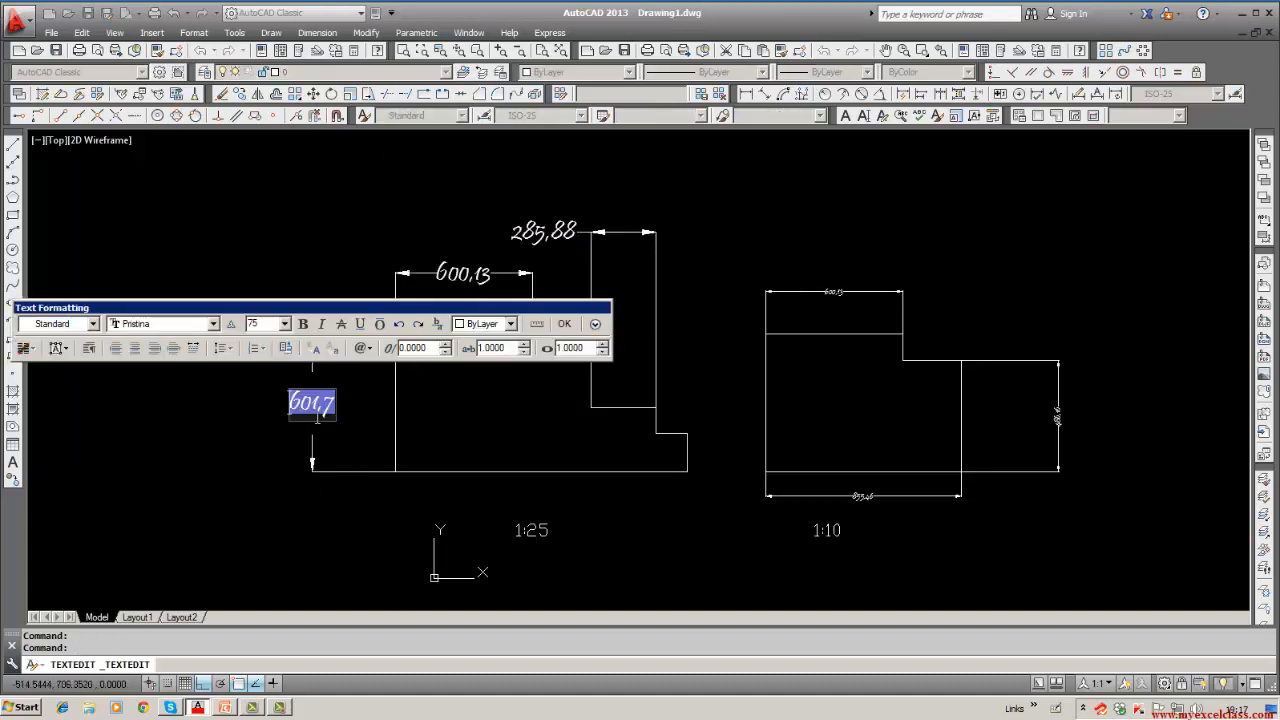
{"action": "left_click", "coordinate": [564, 325]}
{"action": "key", "text": "Escape"}
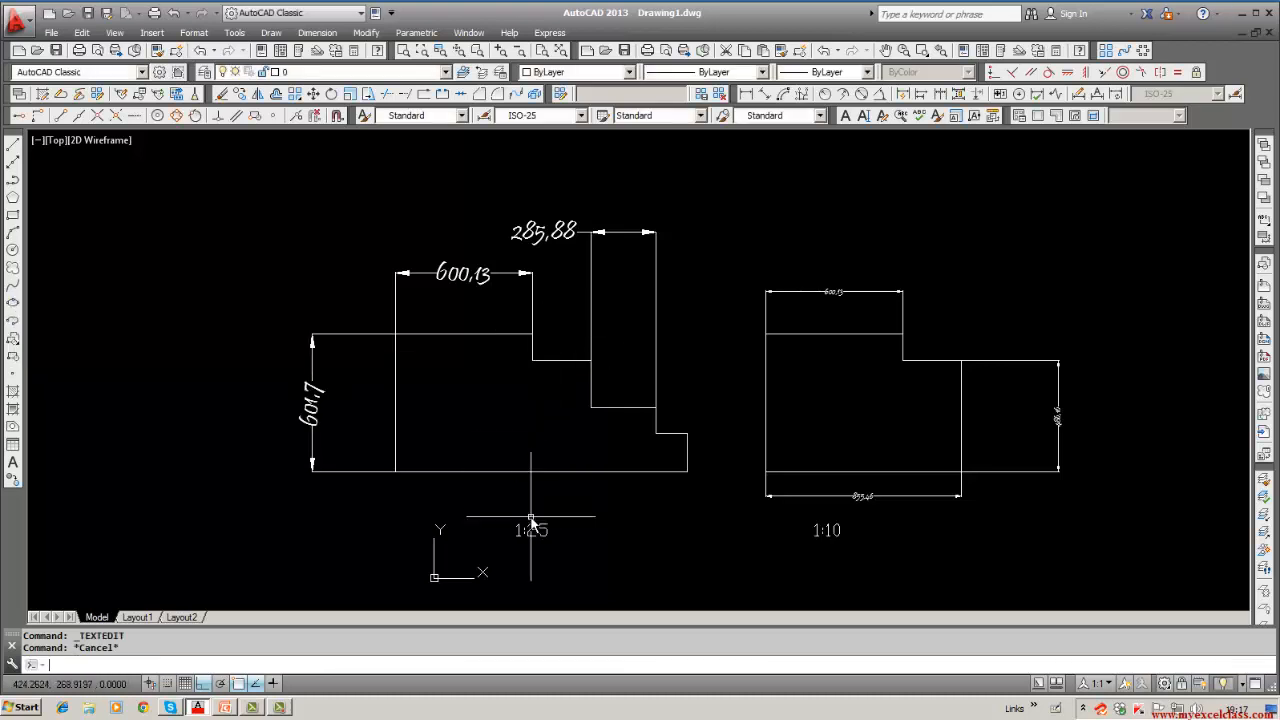
Step: Review the available text styles and dimension styles, keeping Standard and ISO-25 current
{"action": "left_click", "coordinate": [537, 238]}
{"action": "key", "text": "Escape"}
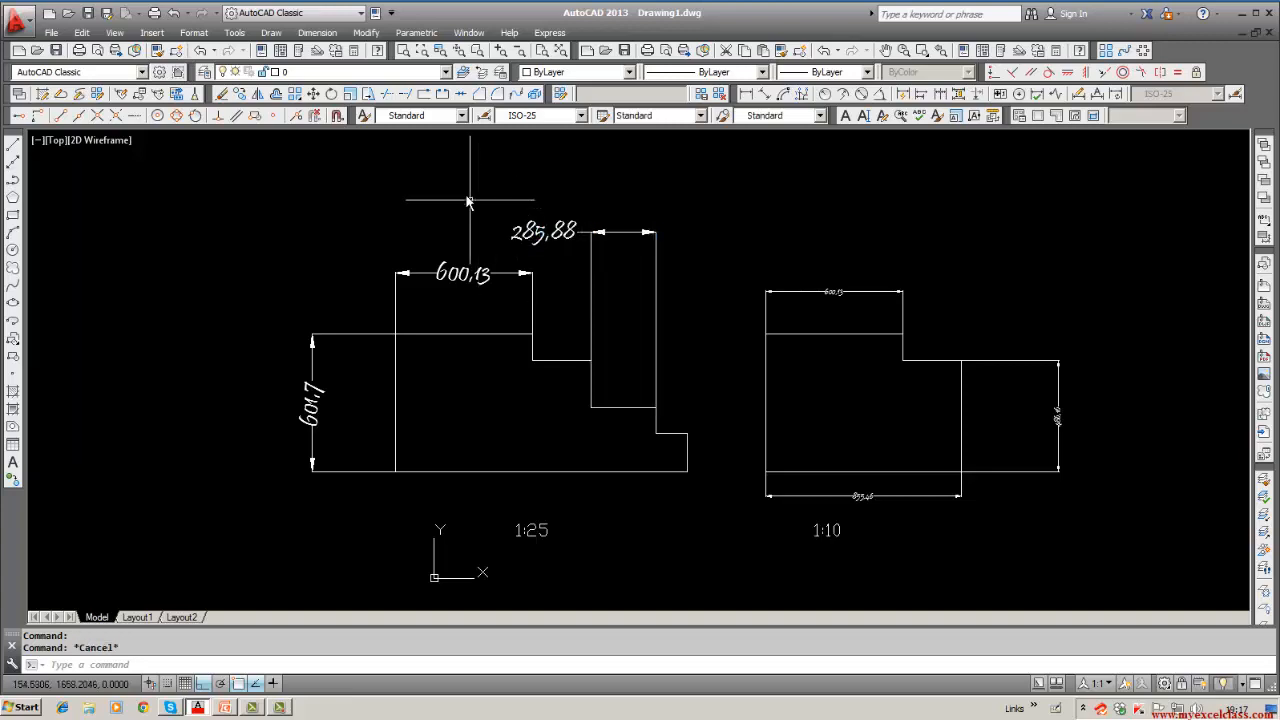
{"action": "left_click", "coordinate": [461, 117]}
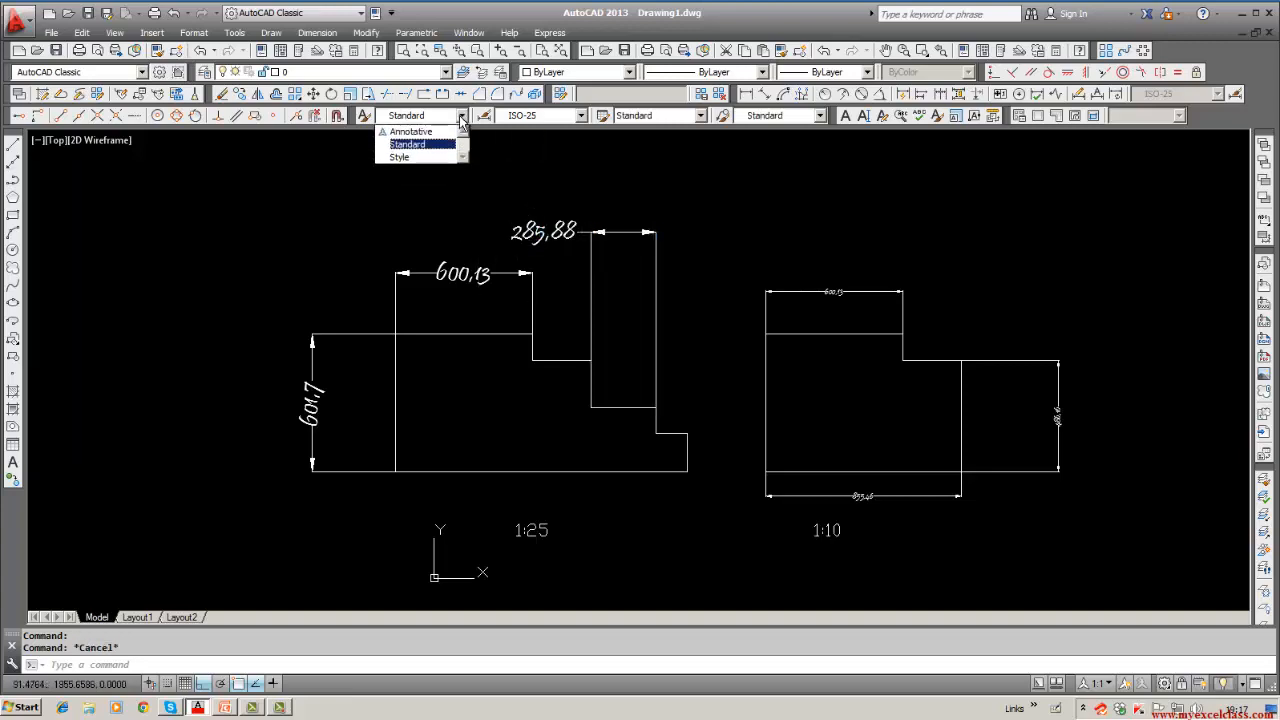
{"action": "left_click", "coordinate": [416, 167]}
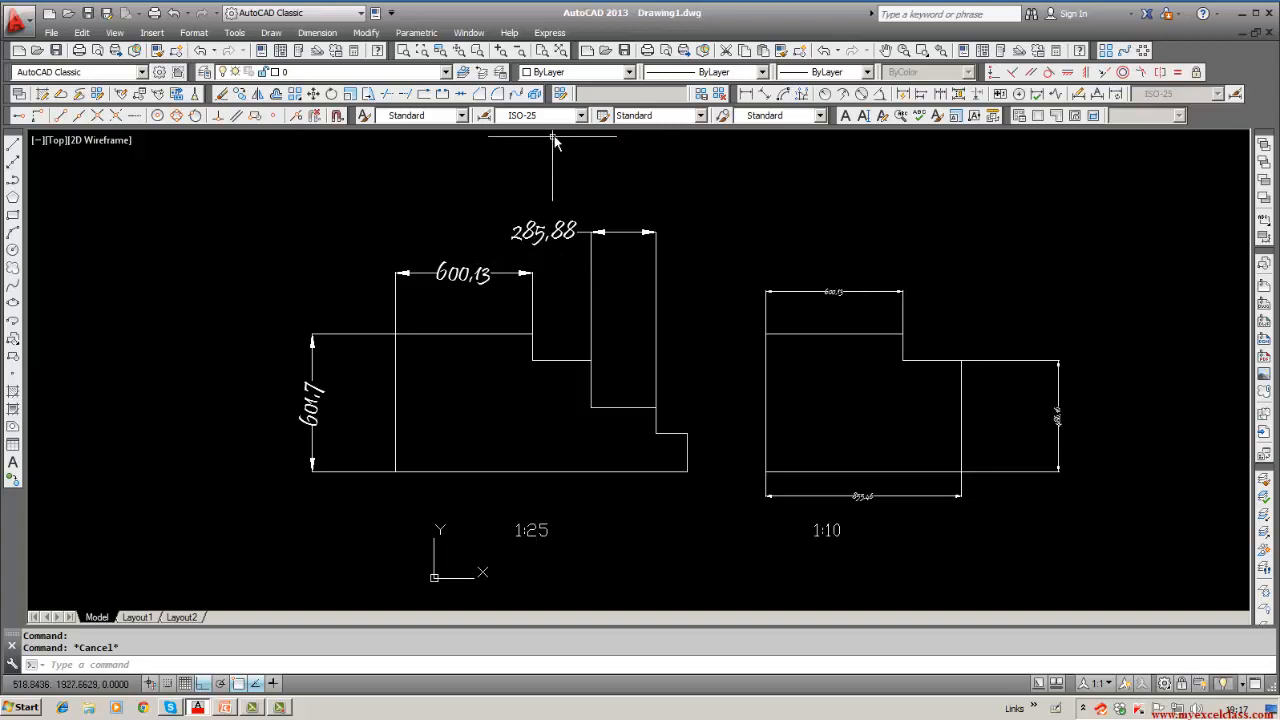
{"action": "left_click", "coordinate": [580, 116]}
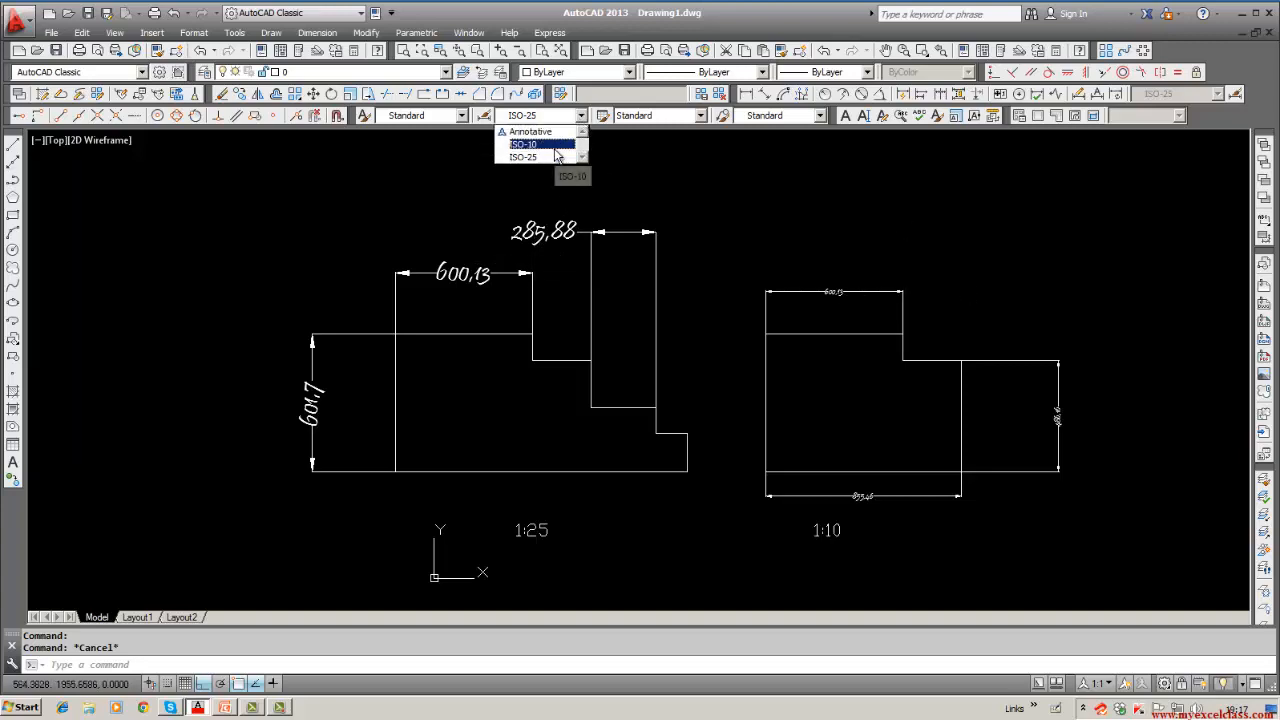
{"action": "left_click", "coordinate": [556, 157]}
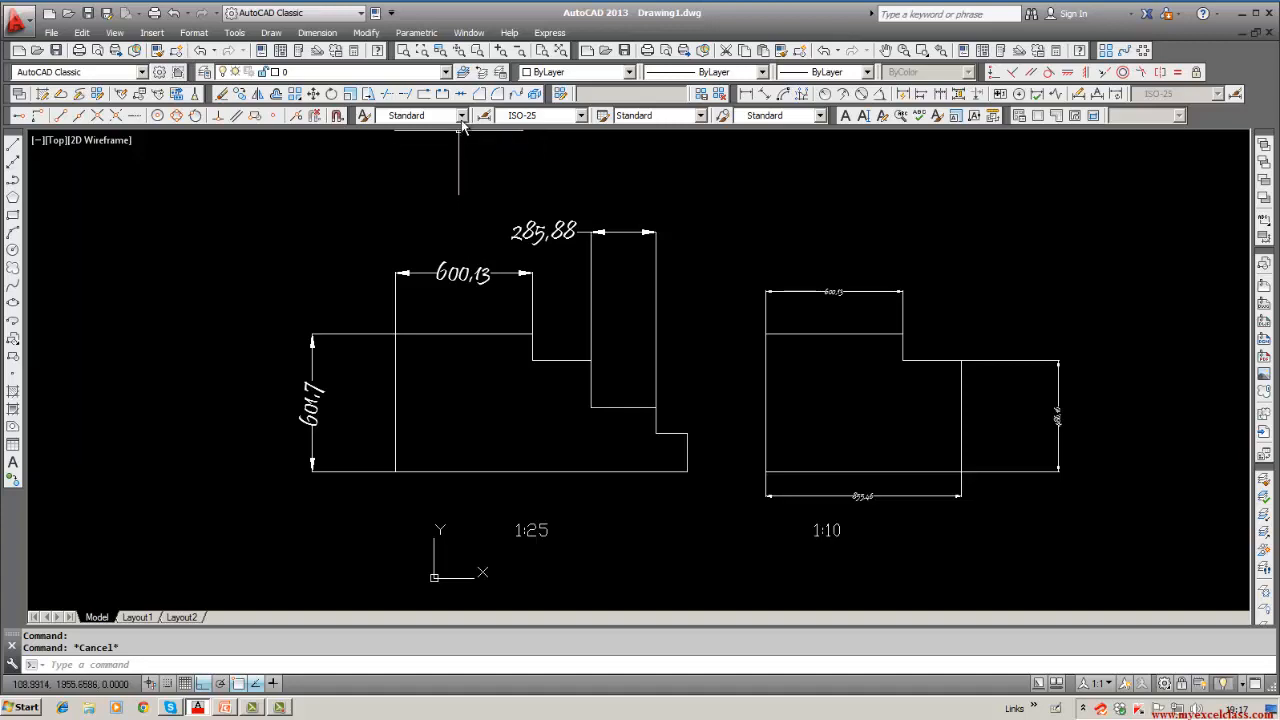
{"action": "key", "text": "Escape"}
{"action": "left_click", "coordinate": [463, 120]}
{"action": "left_click", "coordinate": [465, 142]}
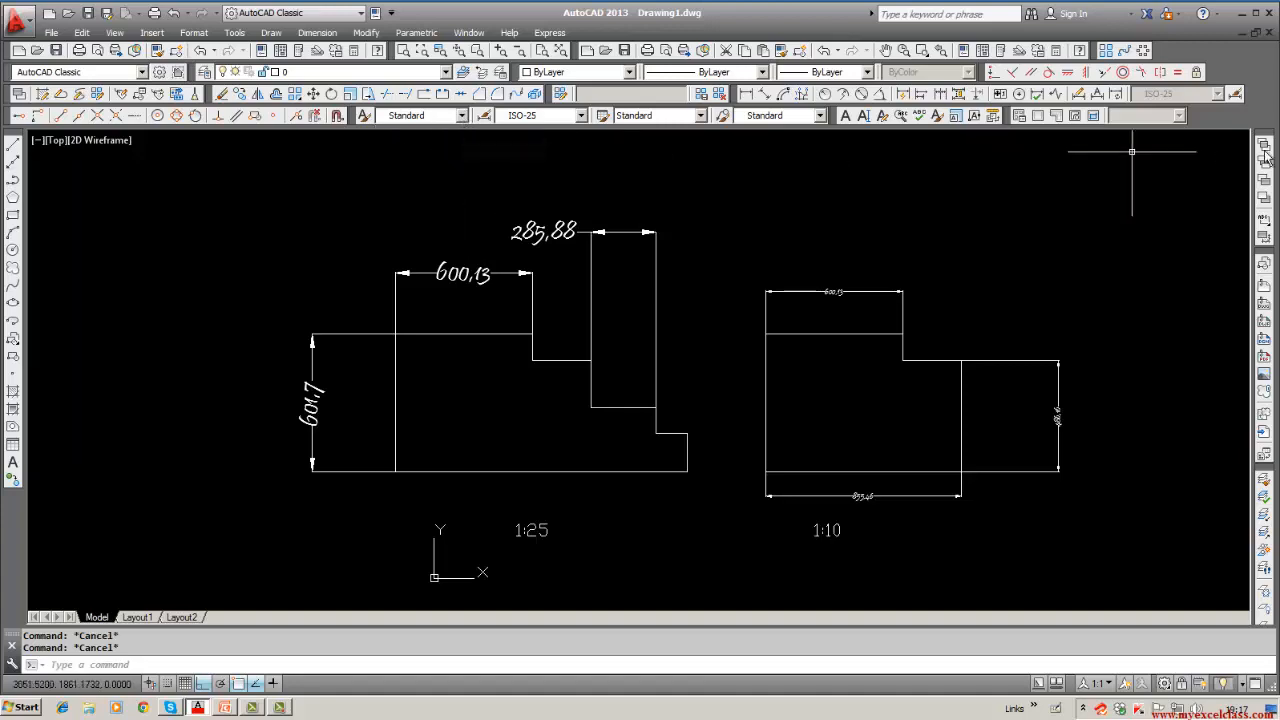
Step: Open the text style settings from the ISO-25 dimension style, keeping Standard as its text style
{"action": "left_click", "coordinate": [1236, 94]}
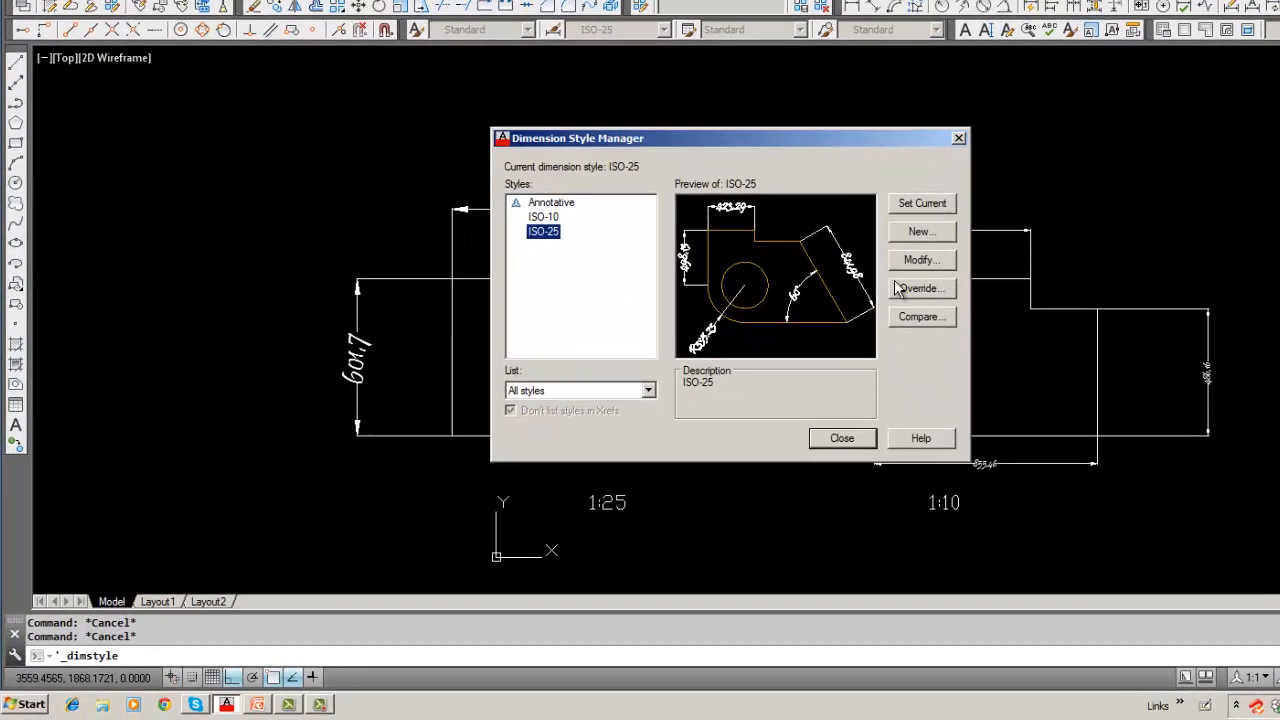
{"action": "left_click", "coordinate": [910, 261]}
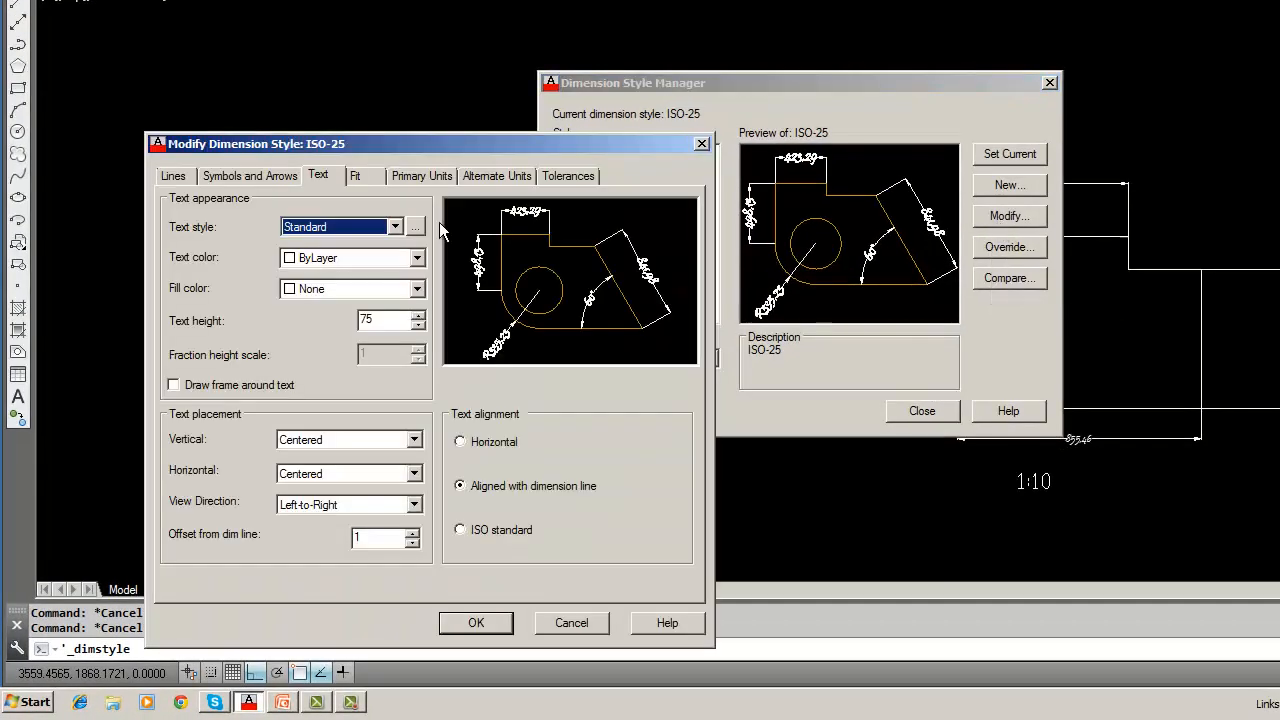
{"action": "left_click", "coordinate": [395, 227]}
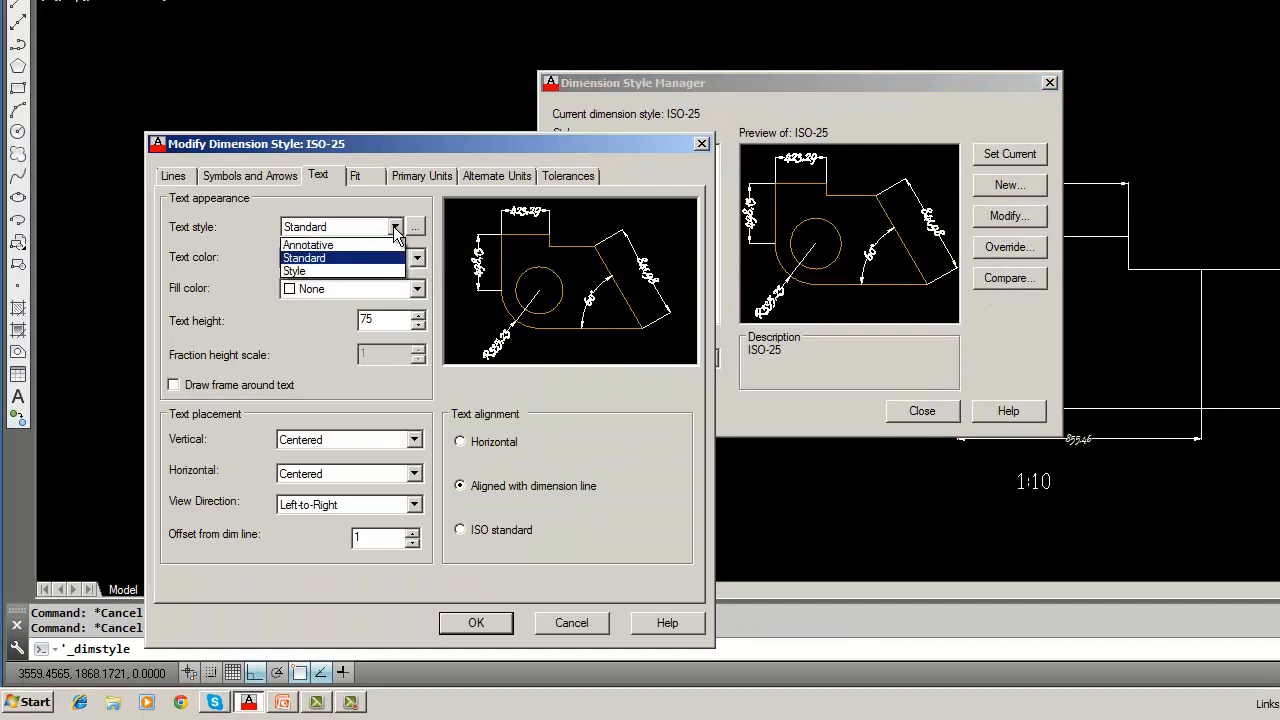
{"action": "left_click", "coordinate": [395, 227]}
{"action": "left_click", "coordinate": [414, 227]}
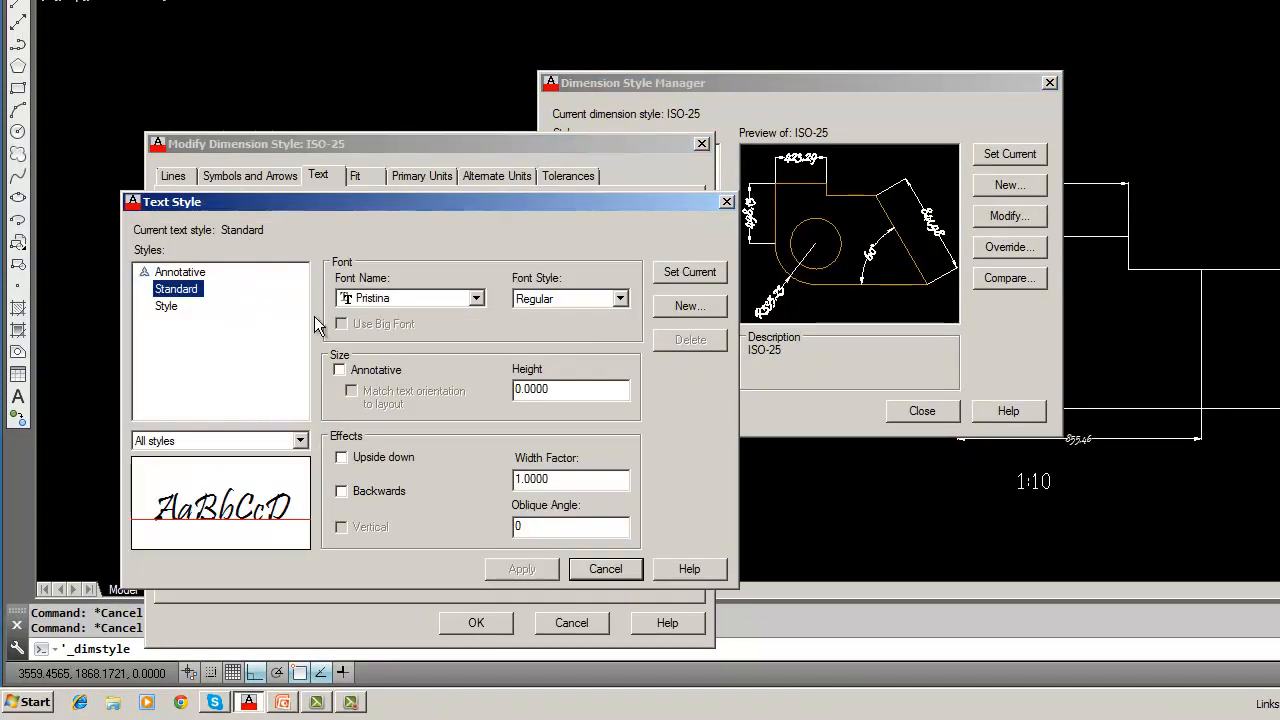
Step: Make the text style named Style current, change its font to CATIA Symbols, and accept the ISO-25 dimension style with Standard text
{"action": "left_click", "coordinate": [168, 308]}
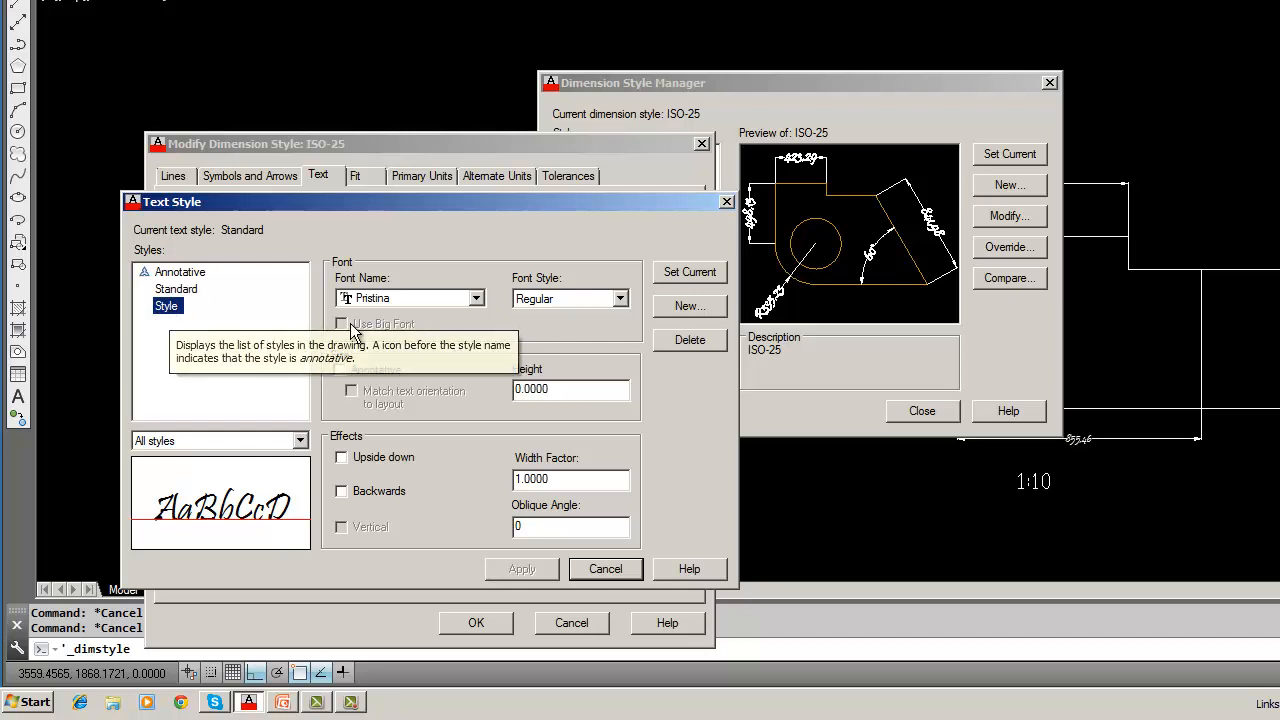
{"action": "left_click", "coordinate": [708, 270]}
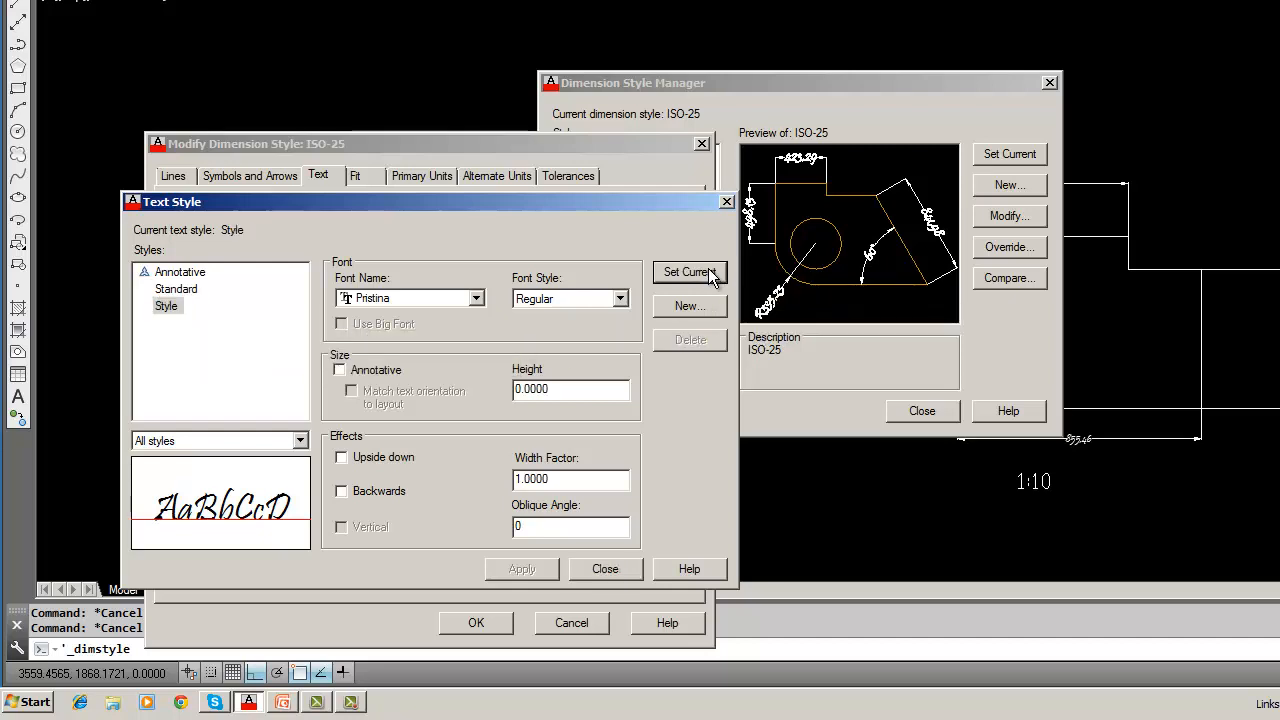
{"action": "left_click", "coordinate": [475, 299]}
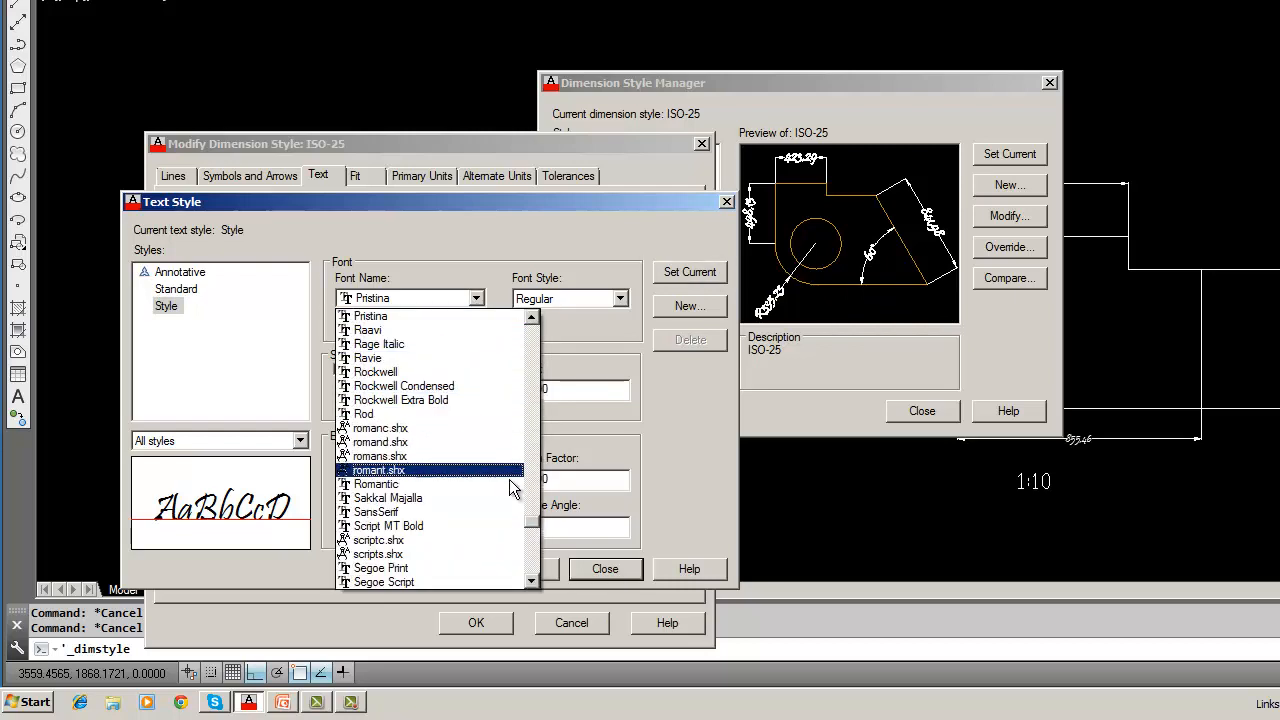
{"action": "left_click_drag", "start_coordinate": [528, 526], "coordinate": [538, 385]}
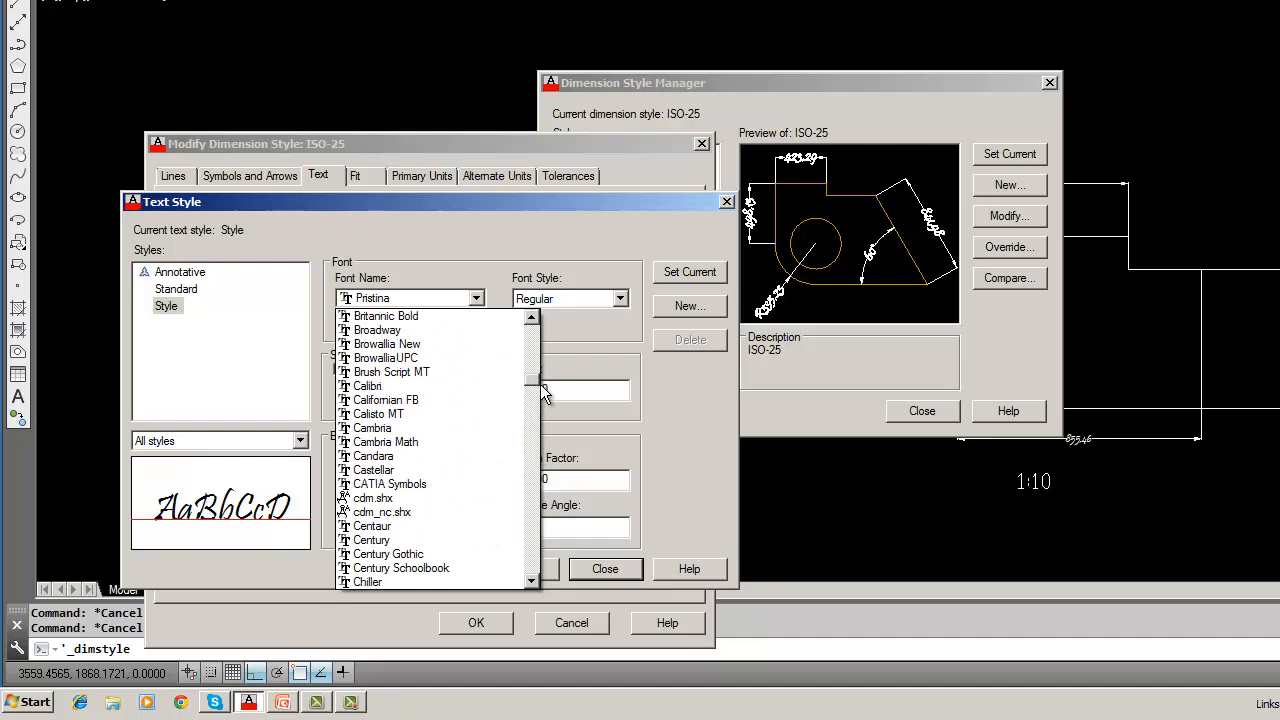
{"action": "left_click", "coordinate": [384, 484]}
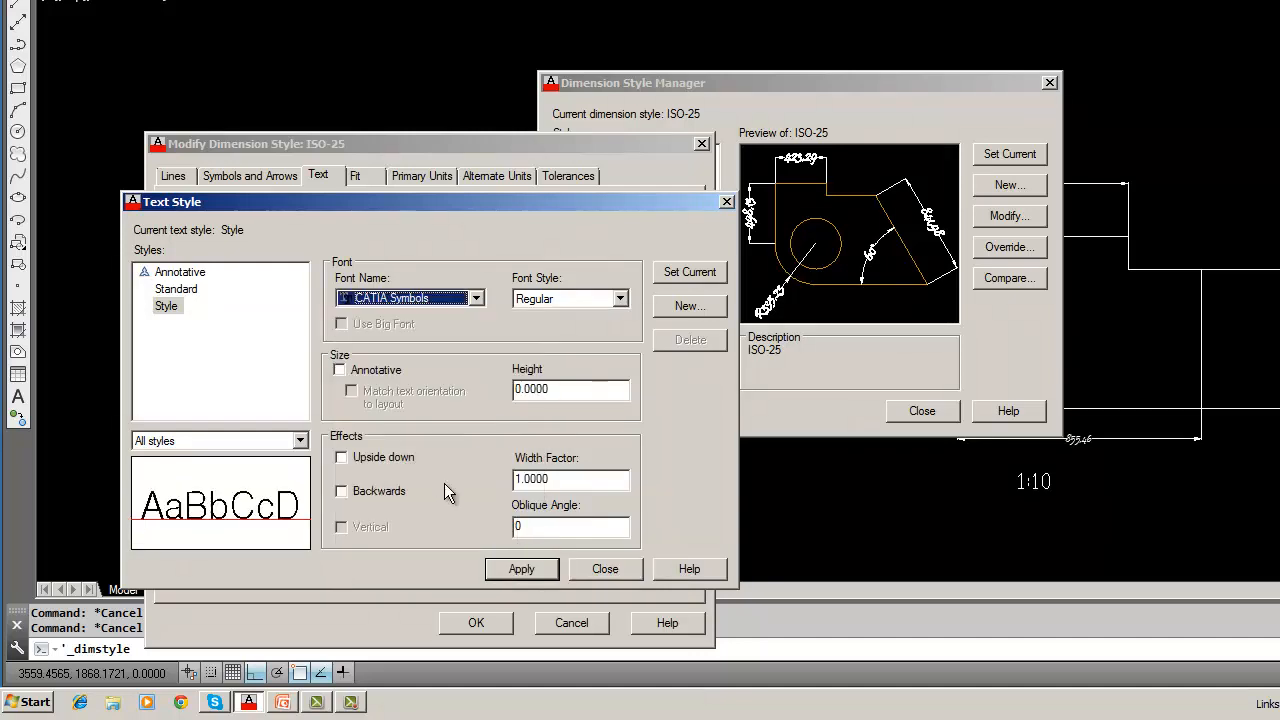
{"action": "left_click", "coordinate": [518, 568]}
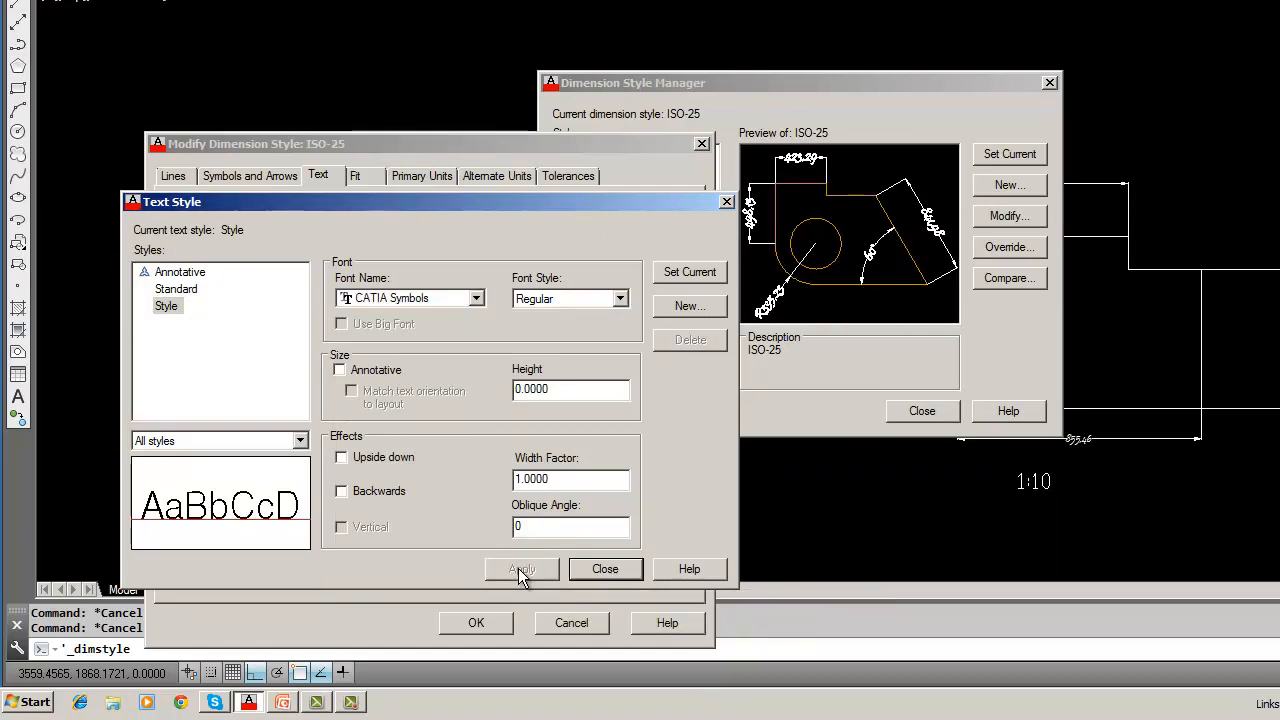
{"action": "left_click", "coordinate": [499, 623]}
{"action": "left_click", "coordinate": [605, 568]}
{"action": "left_click", "coordinate": [924, 411]}
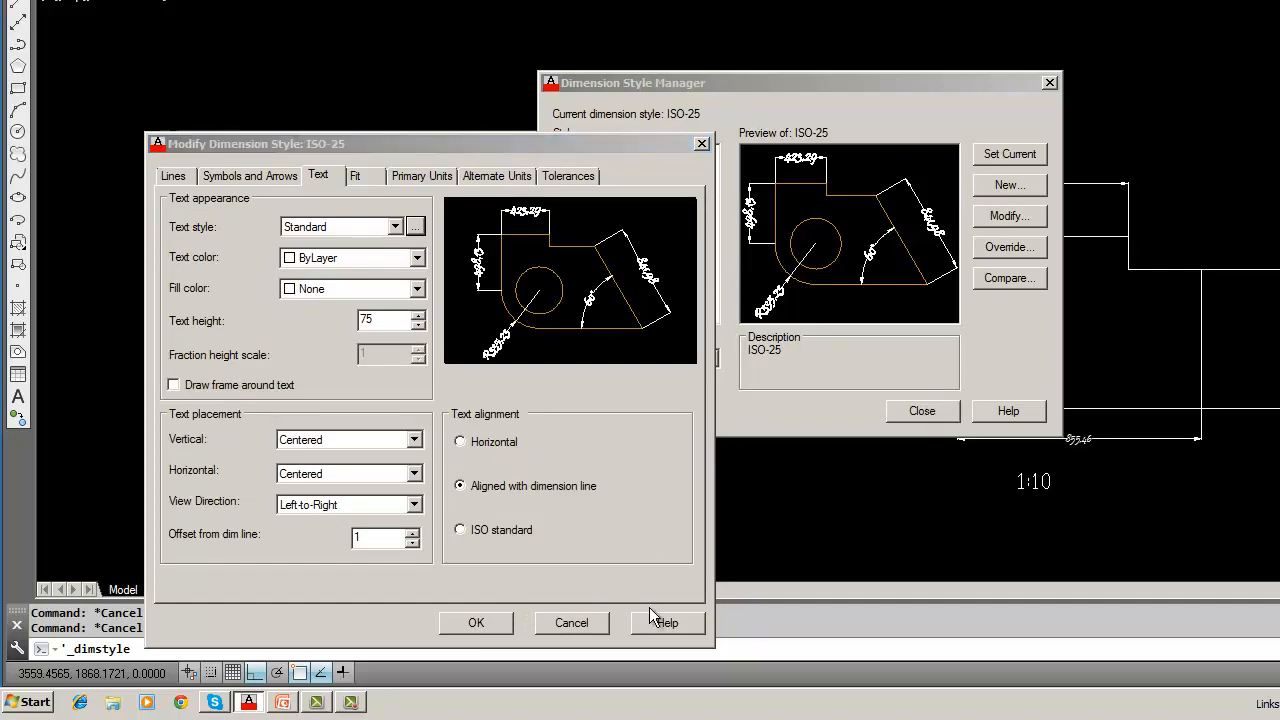
{"action": "left_click", "coordinate": [475, 623]}
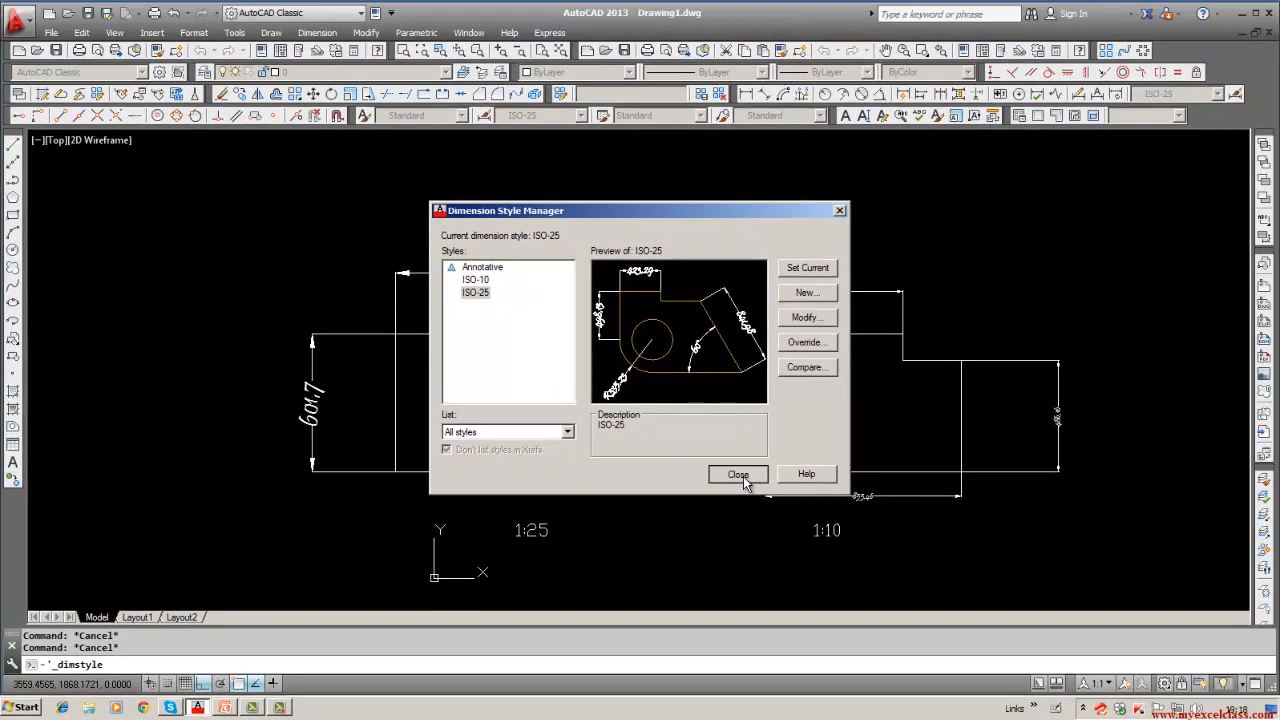
{"action": "left_click", "coordinate": [738, 474]}
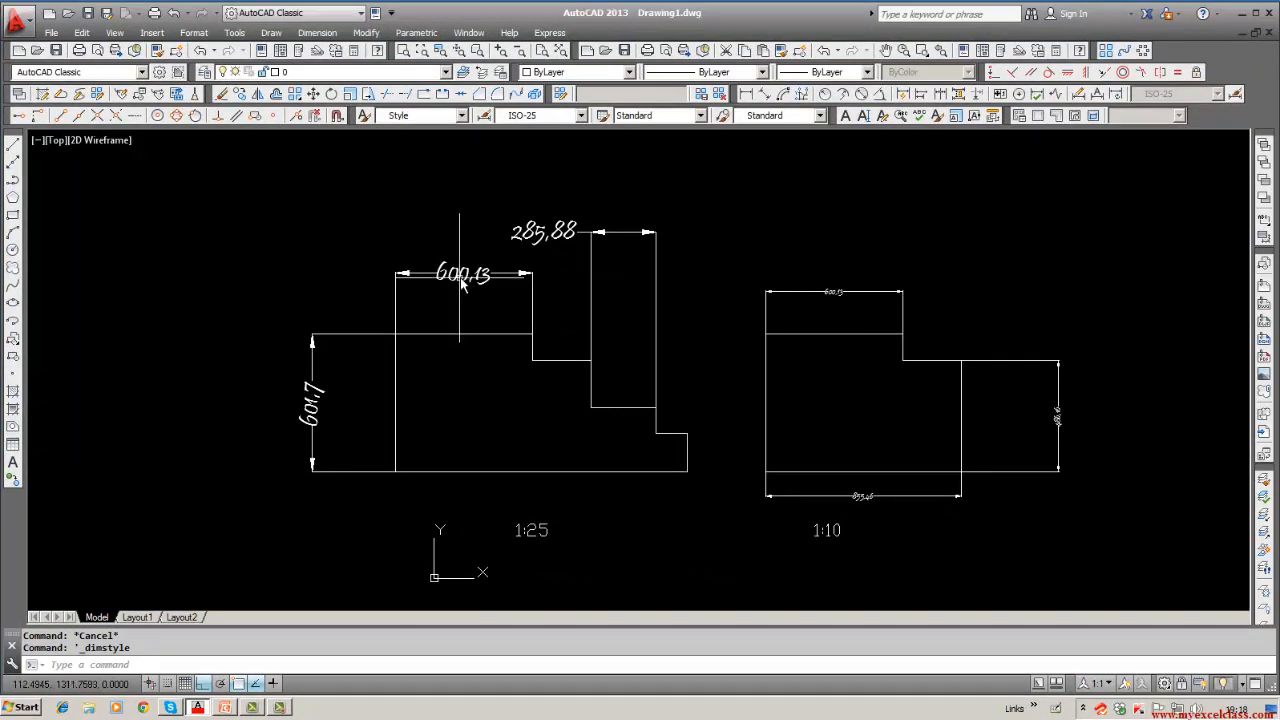
Step: Set Standard as the current text style
{"action": "left_click", "coordinate": [460, 273]}
{"action": "mouse_move", "coordinate": [463, 275]}
{"action": "key", "text": "Escape"}
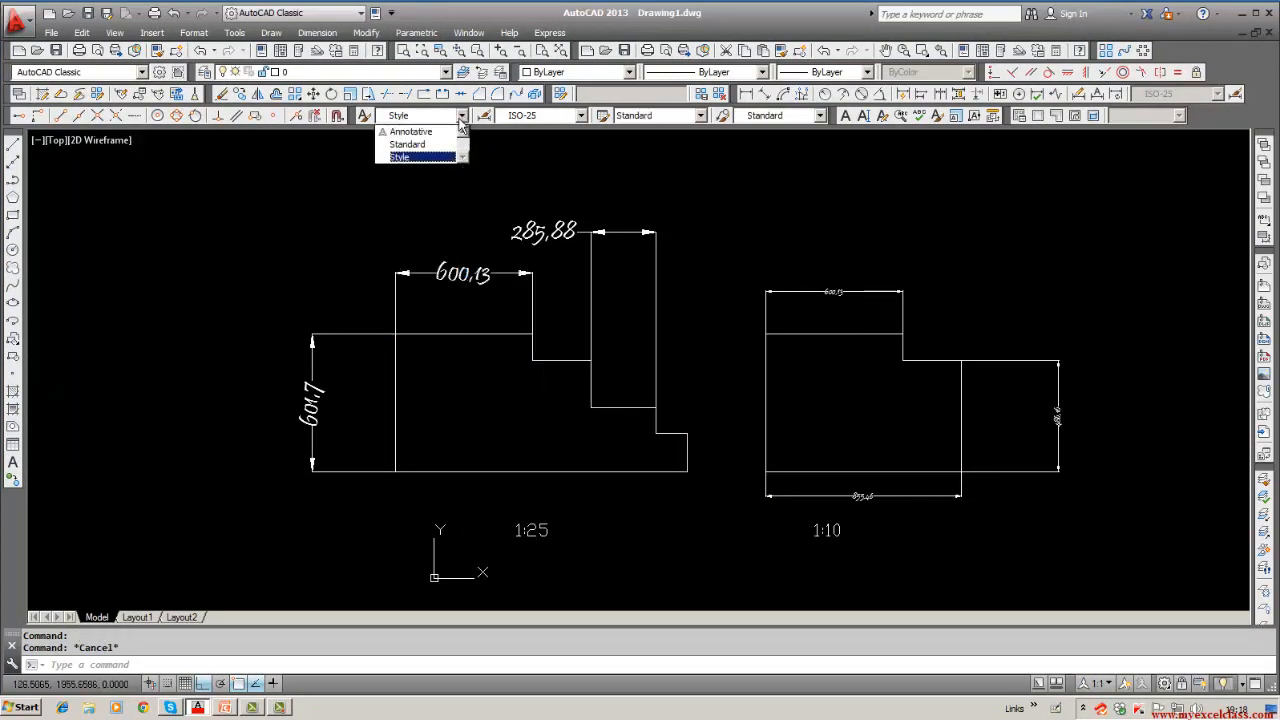
{"action": "left_click", "coordinate": [405, 140]}
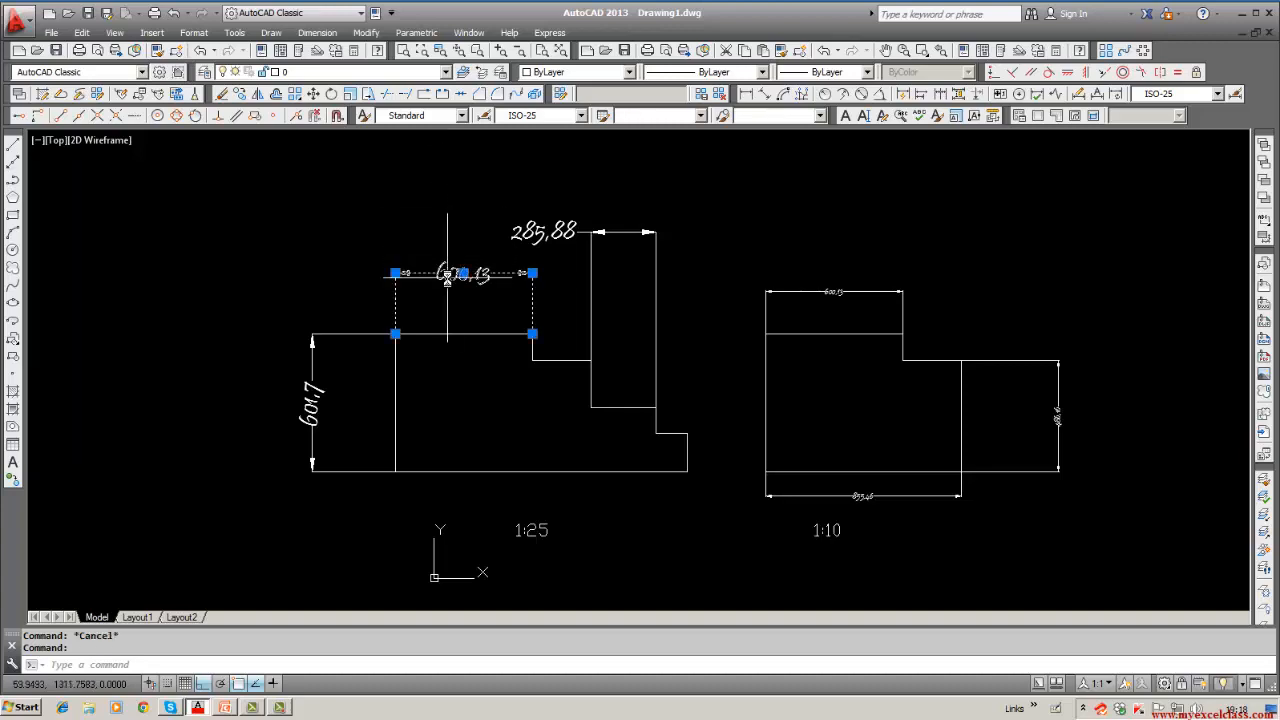
Step: Assign the text style named Style to the 600,13 dimension on the 1:25 profile
{"action": "left_click", "coordinate": [462, 115]}
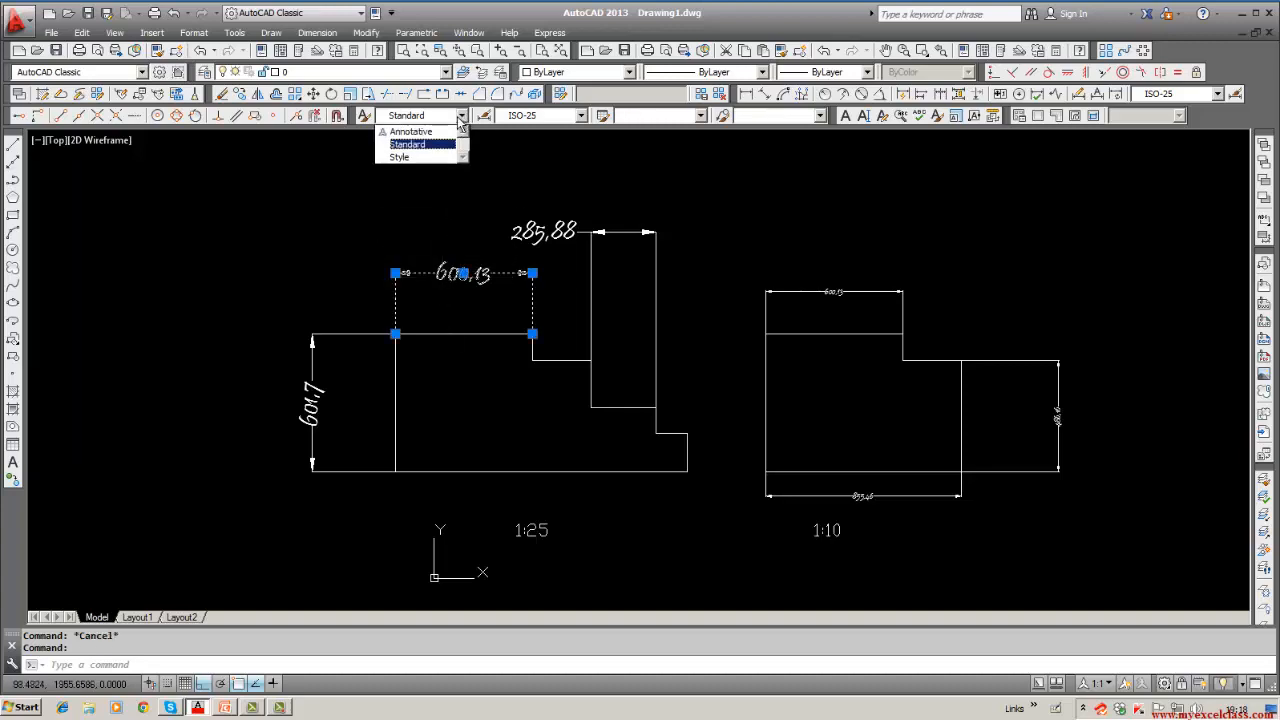
{"action": "left_click", "coordinate": [420, 157]}
{"action": "key", "text": "Escape"}
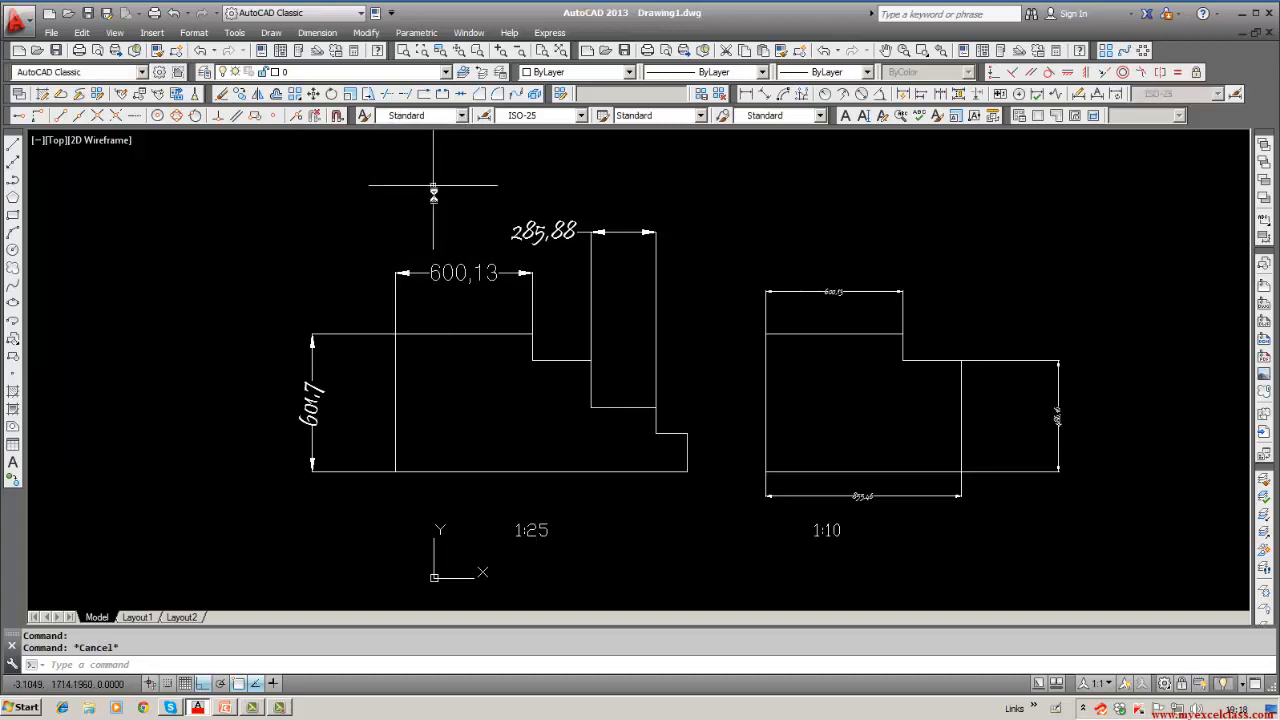
Step: Assign the text style named Style to the 285,88 and 601,7 dimensions on the 1:25 profile
{"action": "double_click", "coordinate": [518, 229]}
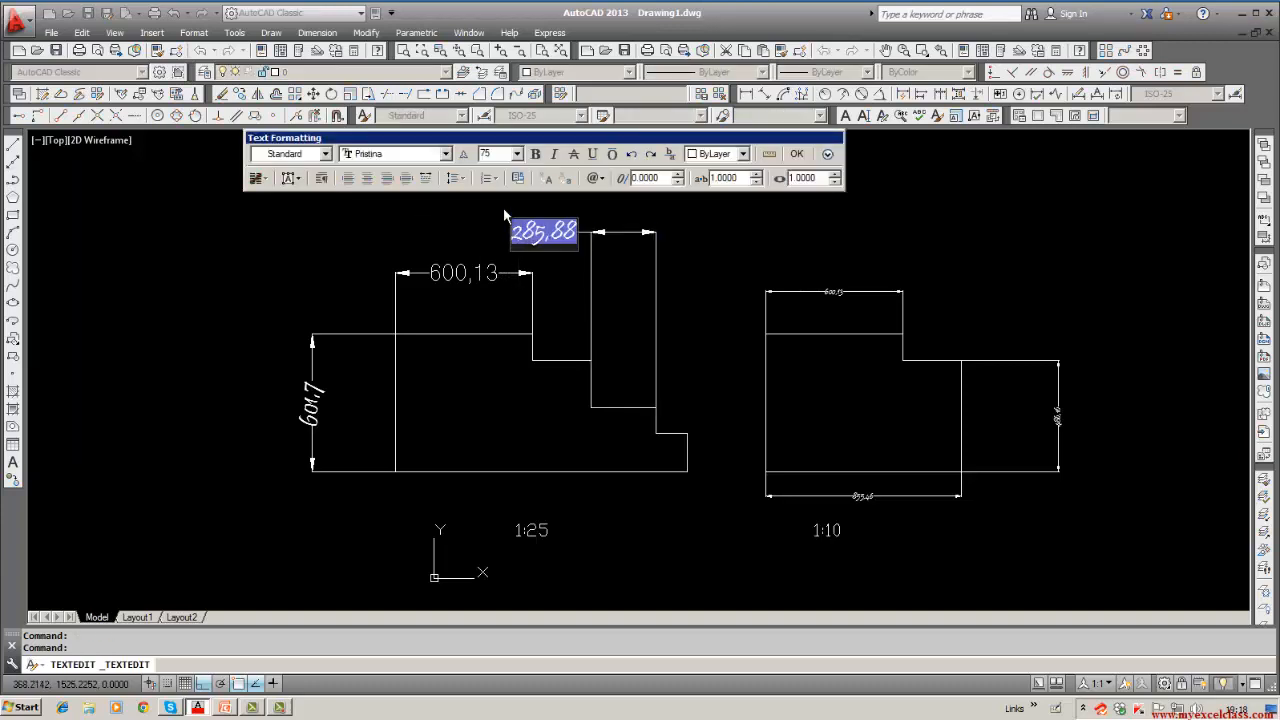
{"action": "key", "text": "Escape"}
{"action": "left_click", "coordinate": [555, 230]}
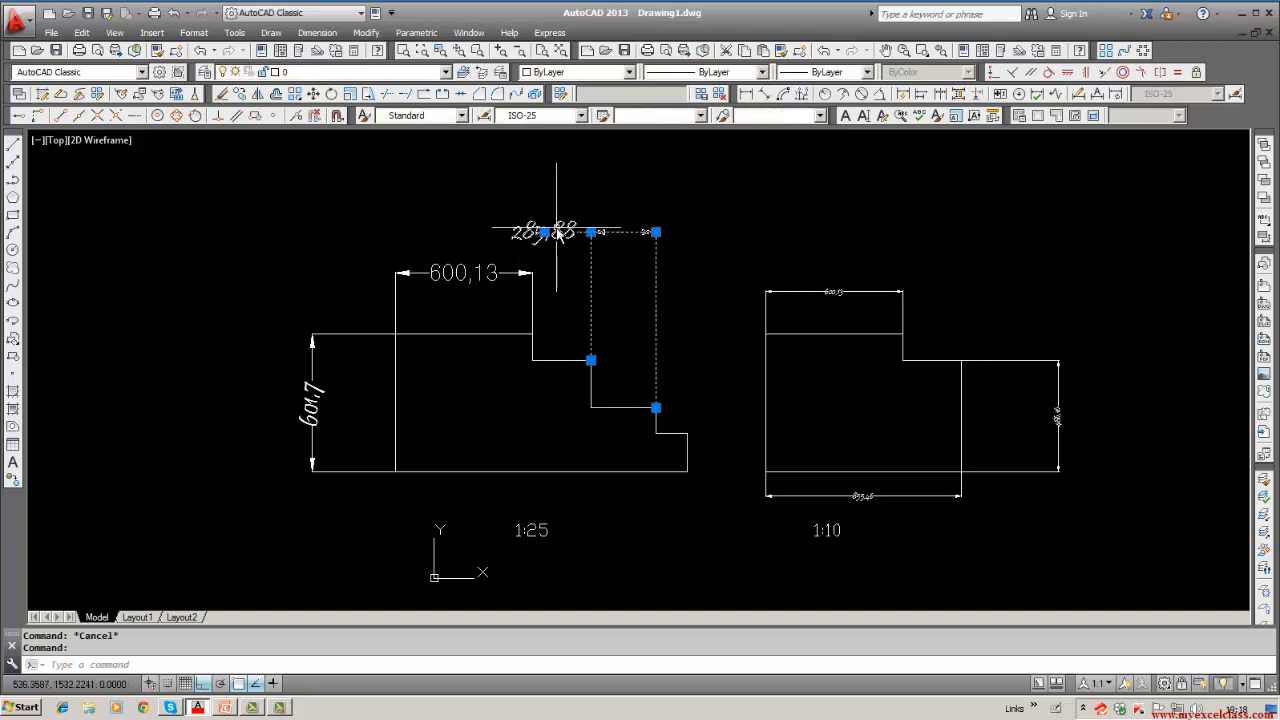
{"action": "left_click", "coordinate": [462, 117]}
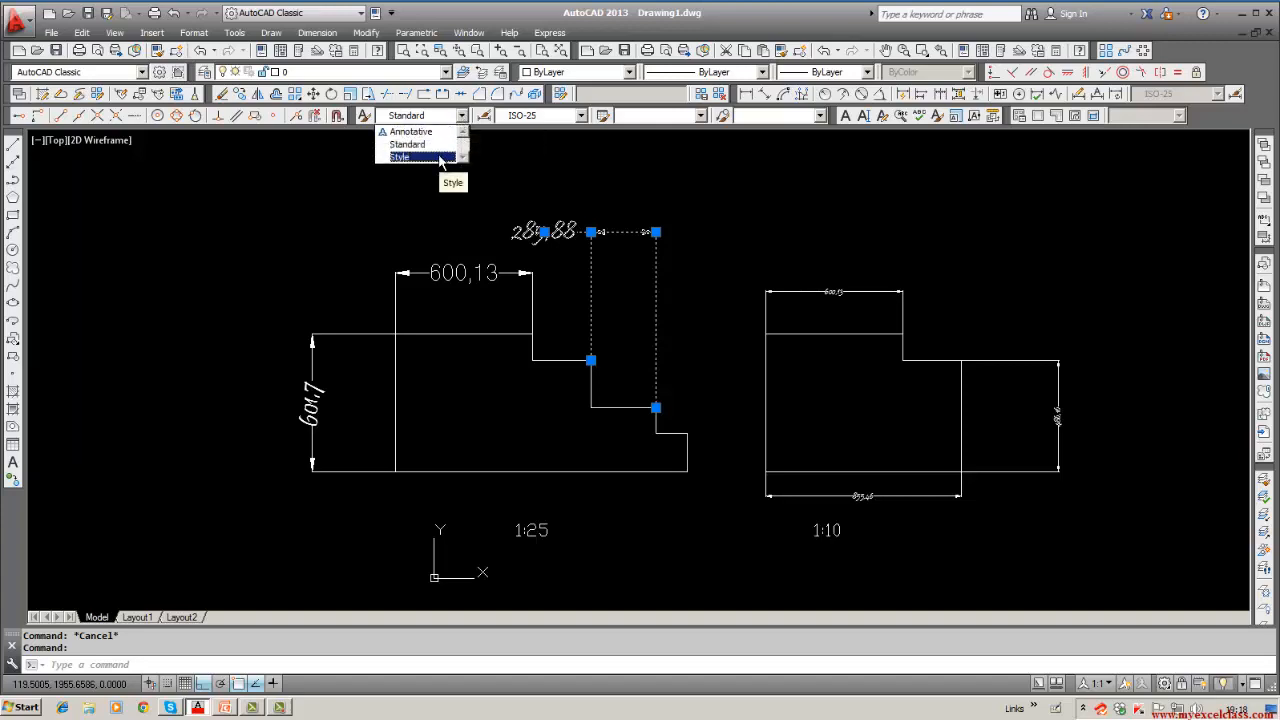
{"action": "left_click", "coordinate": [440, 158]}
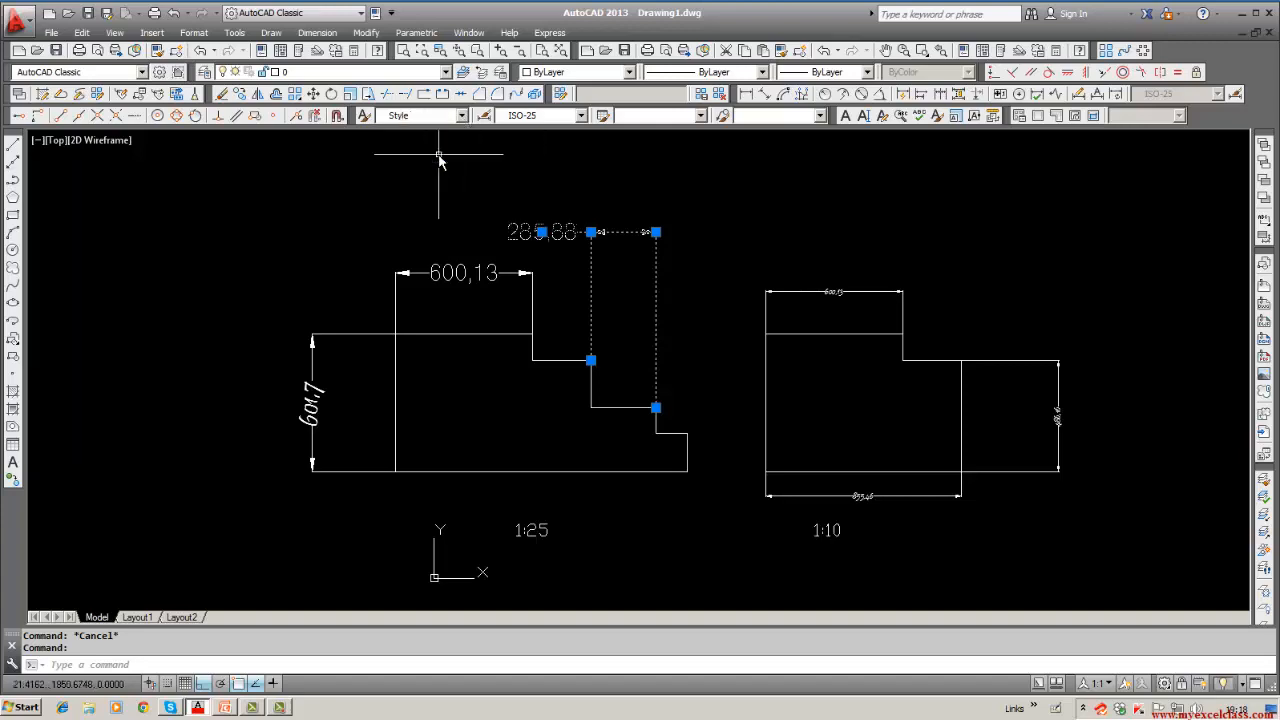
{"action": "left_click", "coordinate": [325, 400]}
{"action": "left_click", "coordinate": [461, 117]}
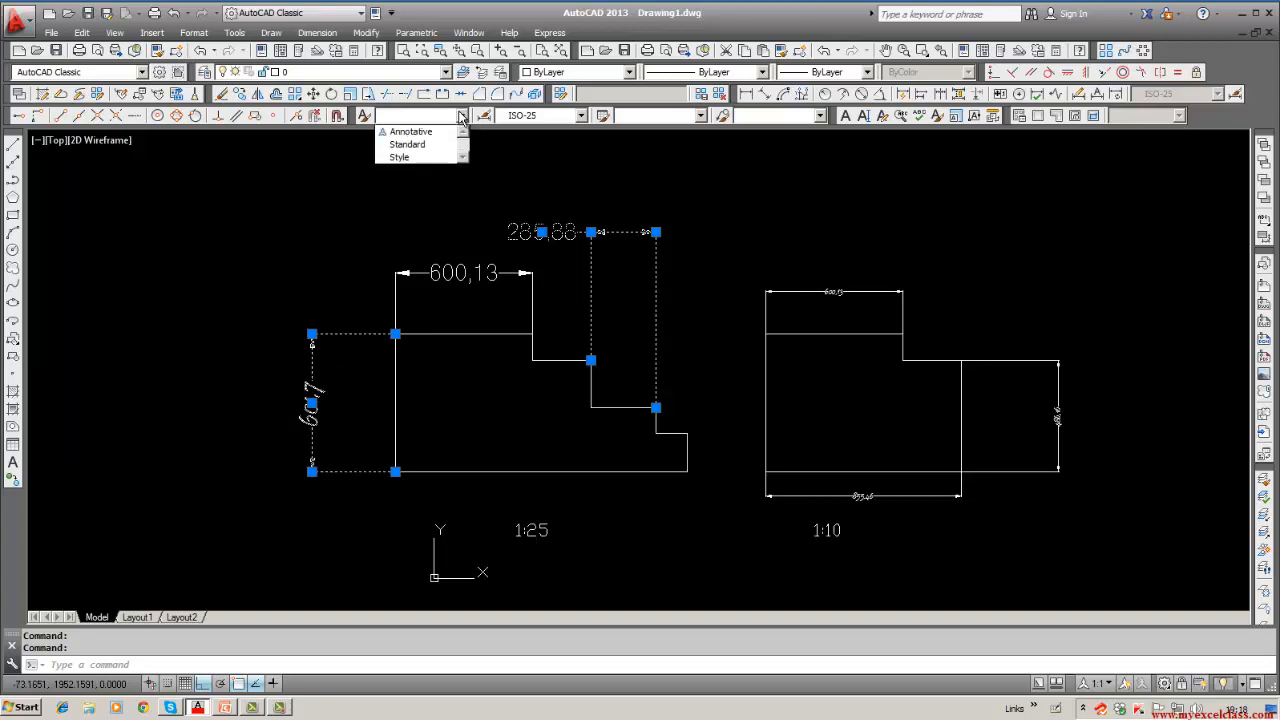
{"action": "left_click", "coordinate": [433, 158]}
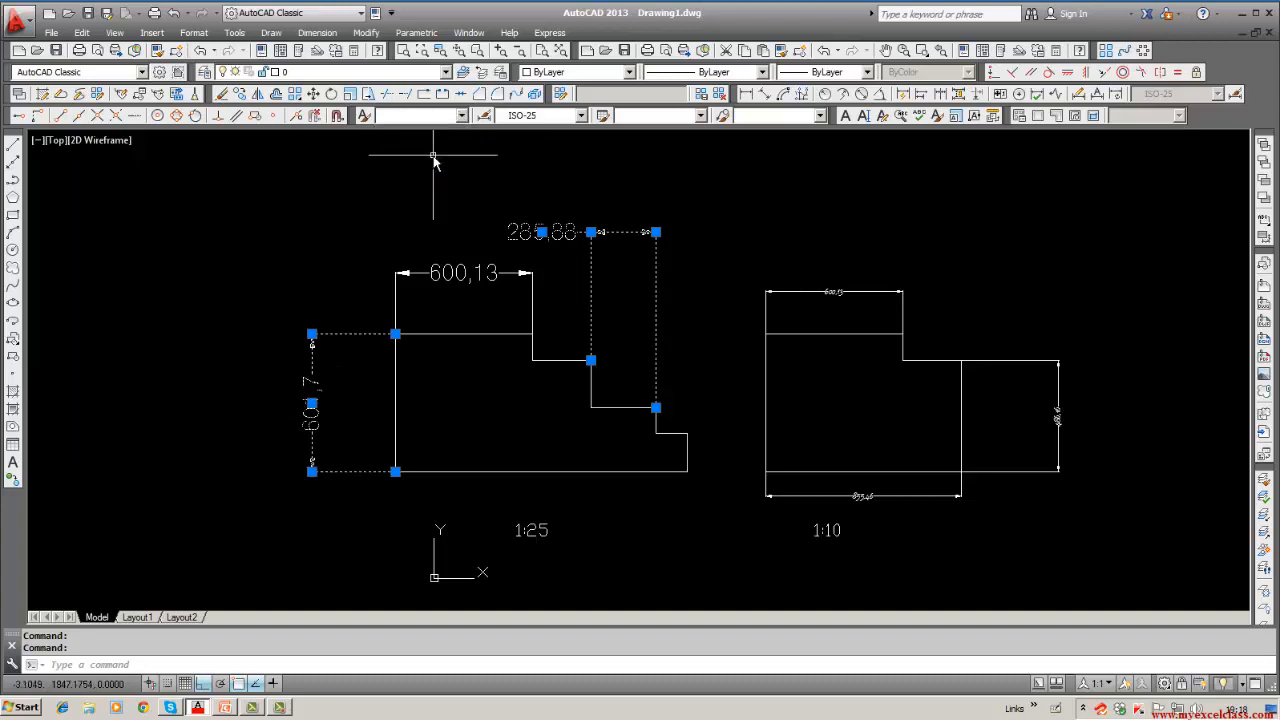
{"action": "key", "text": "Escape"}
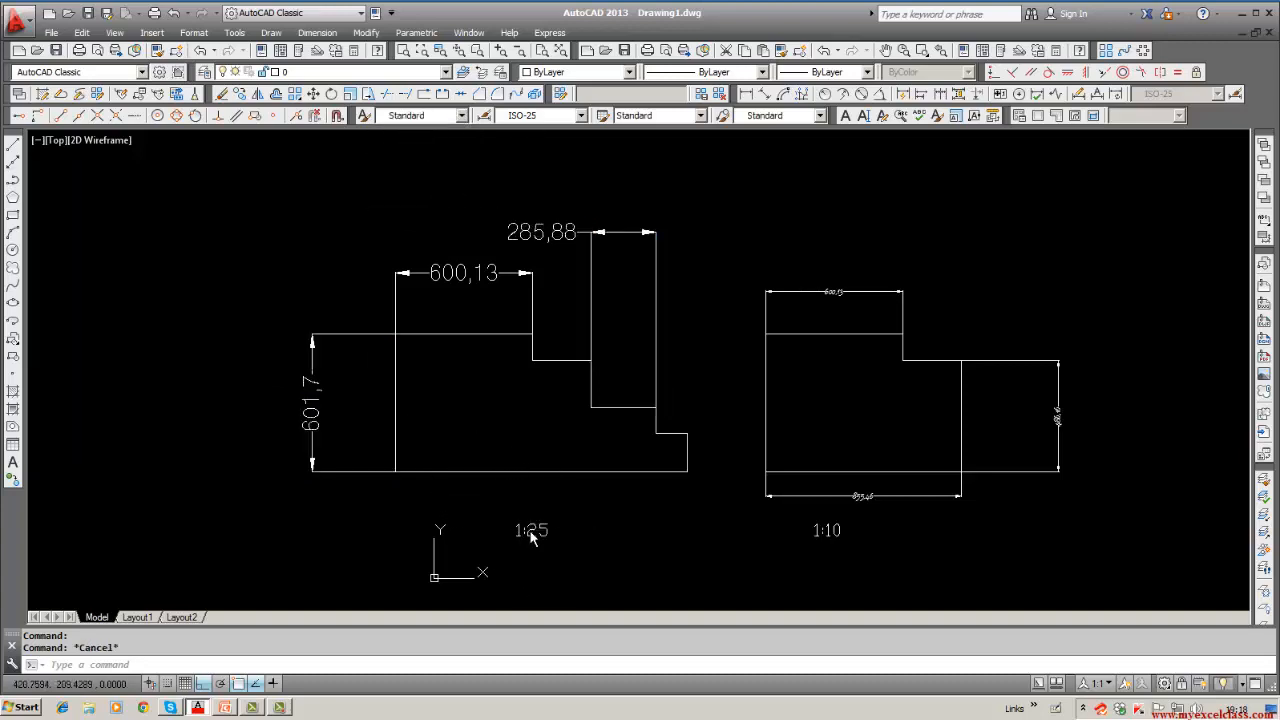
{"action": "left_click", "coordinate": [530, 530]}
{"action": "key", "text": "Escape"}
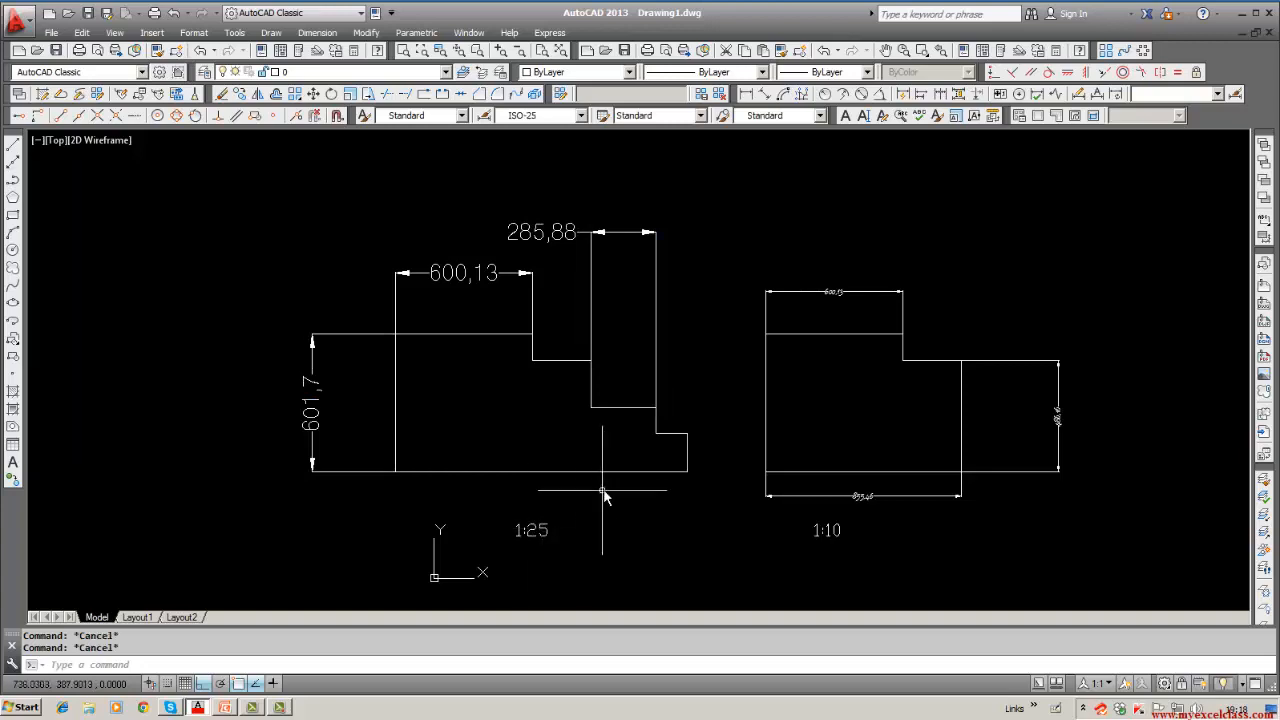
{"action": "left_click", "coordinate": [842, 298]}
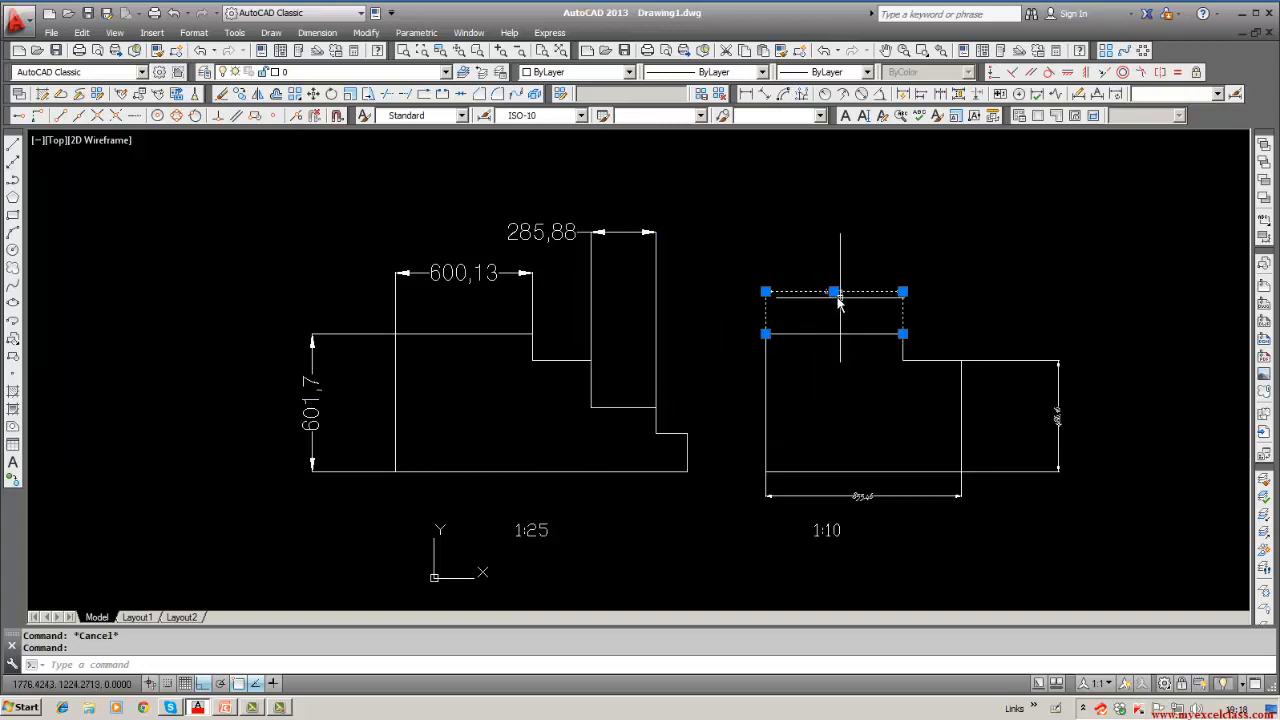
{"action": "key", "text": "Escape"}
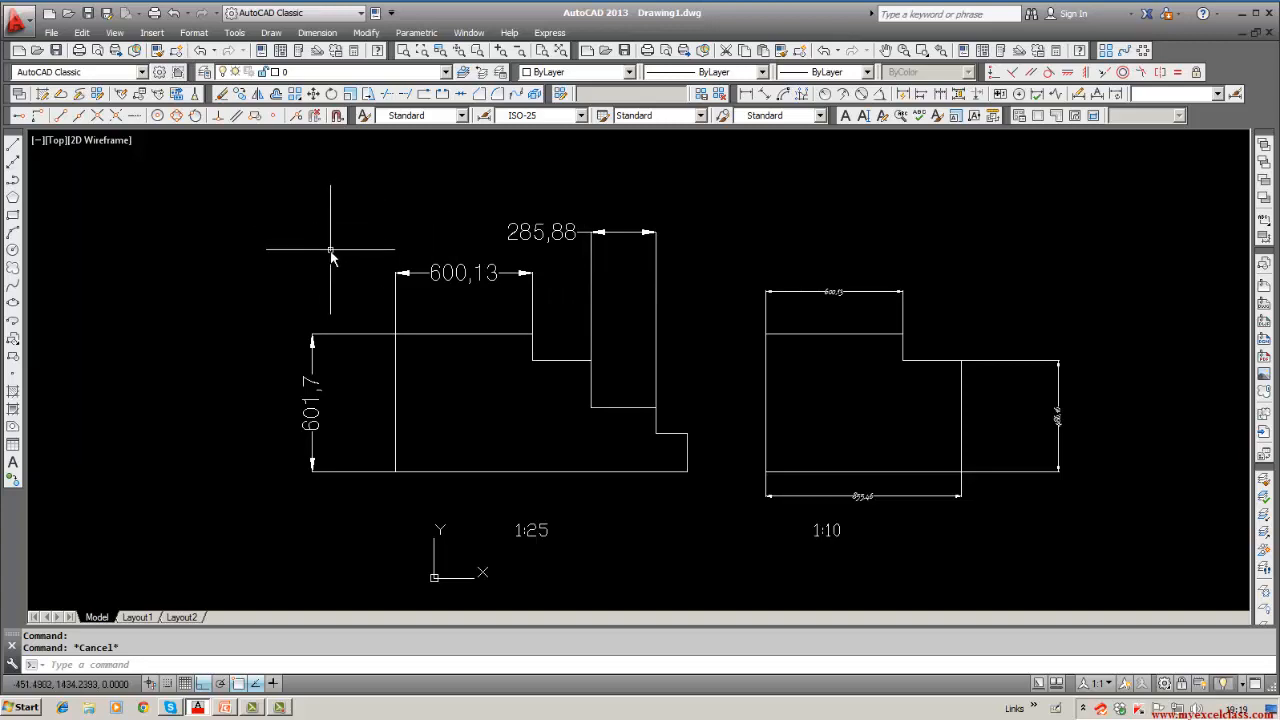
{"action": "left_click", "coordinate": [445, 72]}
{"action": "key", "text": "Escape"}
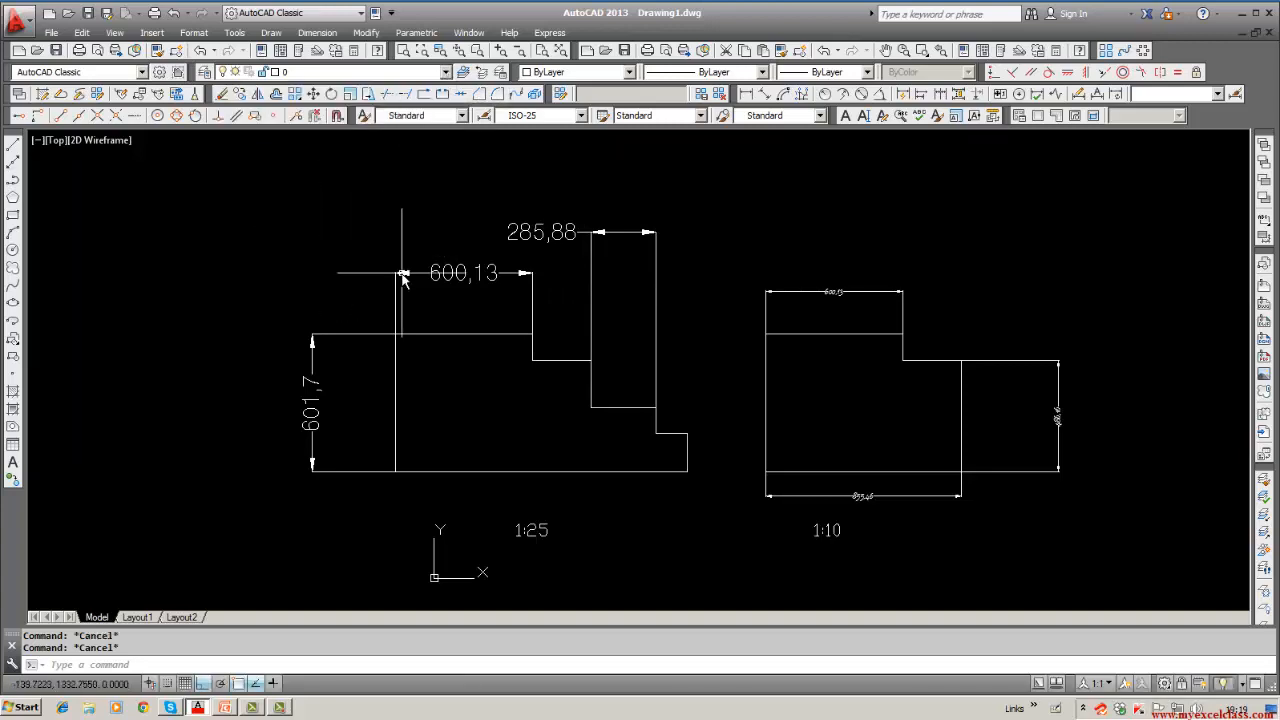
Step: Move all six dimensions on the 1:25 and 1:10 profiles to the DIM layer
{"action": "left_click", "coordinate": [403, 278]}
{"action": "left_click", "coordinate": [311, 375]}
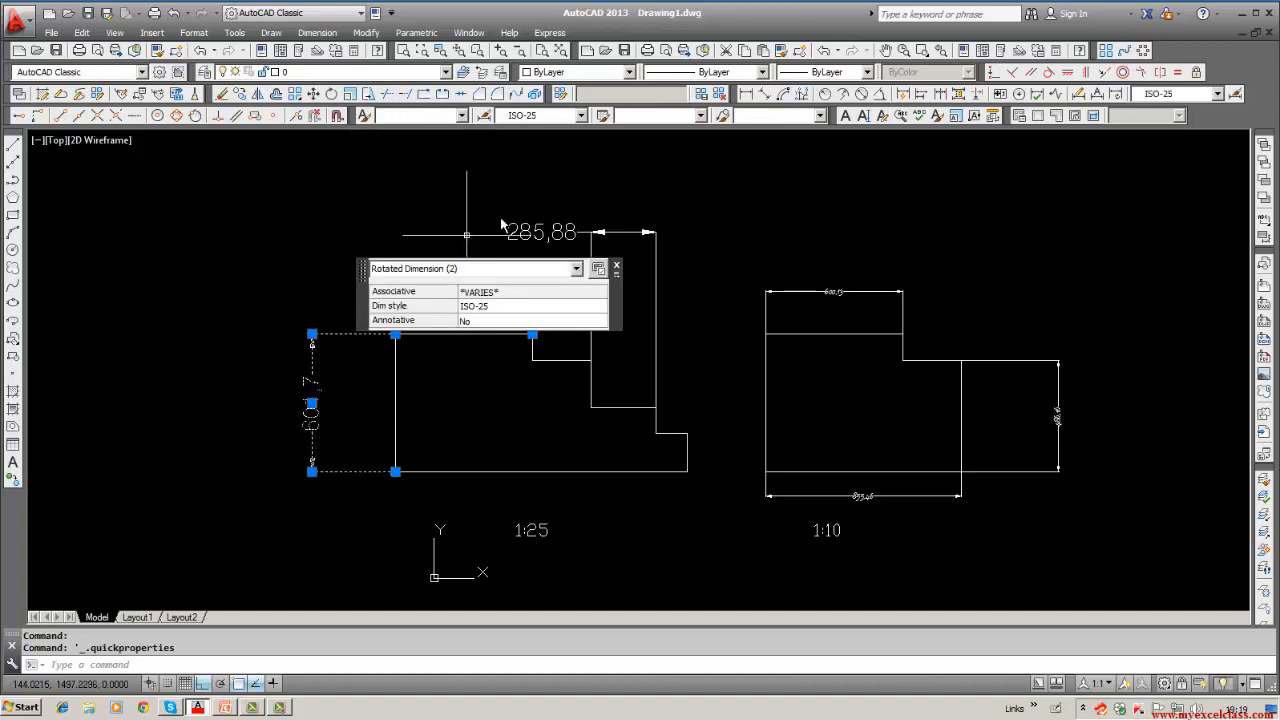
{"action": "left_click", "coordinate": [530, 232]}
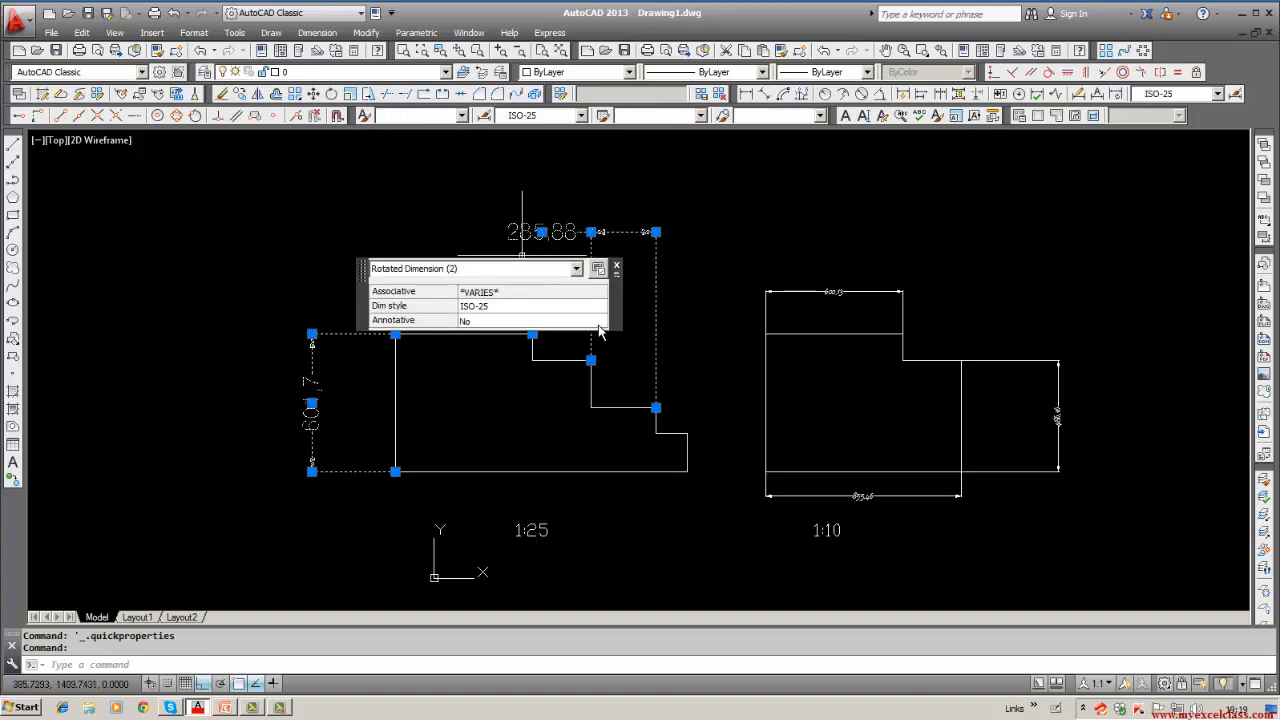
{"action": "left_click", "coordinate": [837, 495]}
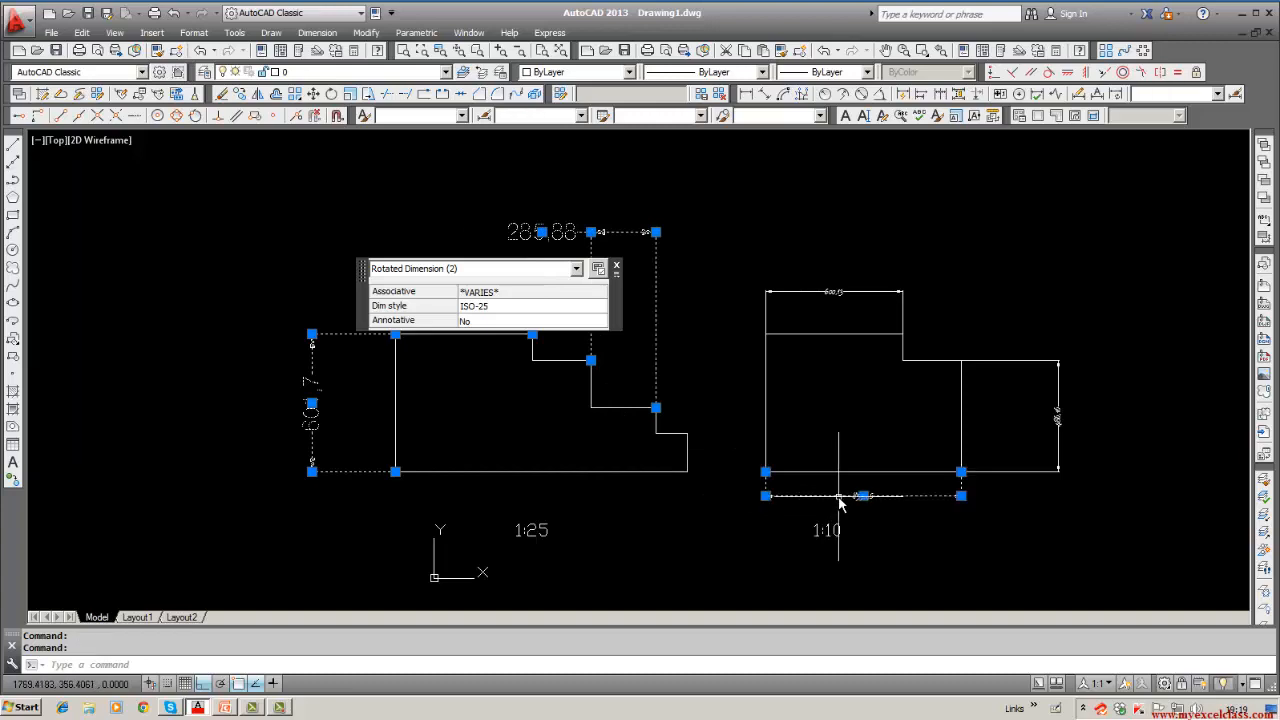
{"action": "left_click", "coordinate": [838, 293]}
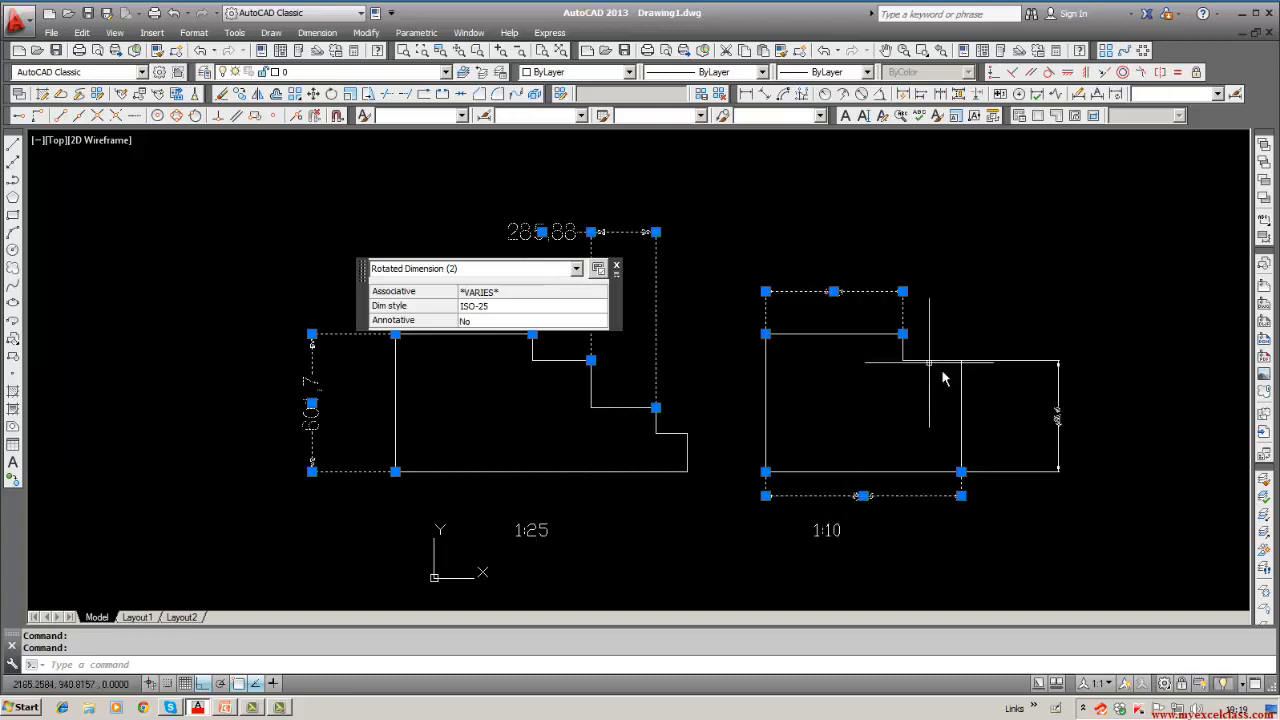
{"action": "left_click", "coordinate": [1057, 416]}
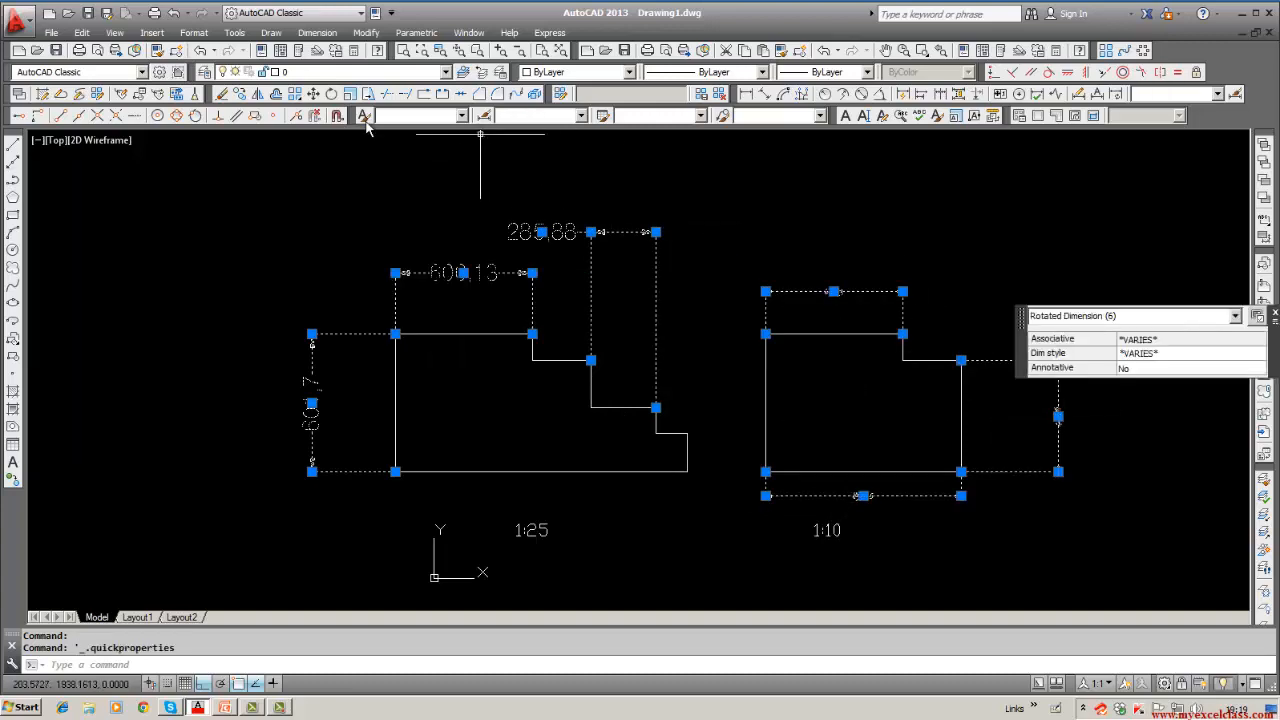
{"action": "left_click", "coordinate": [444, 73]}
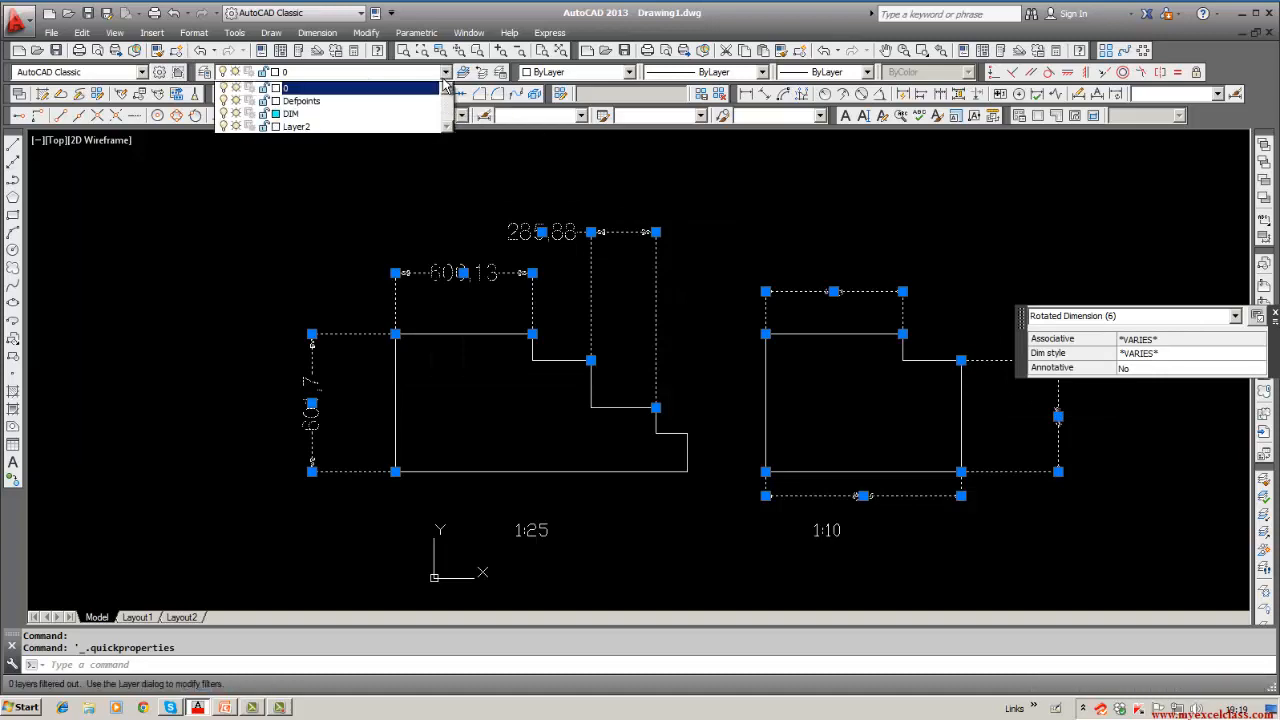
{"action": "left_click", "coordinate": [385, 114]}
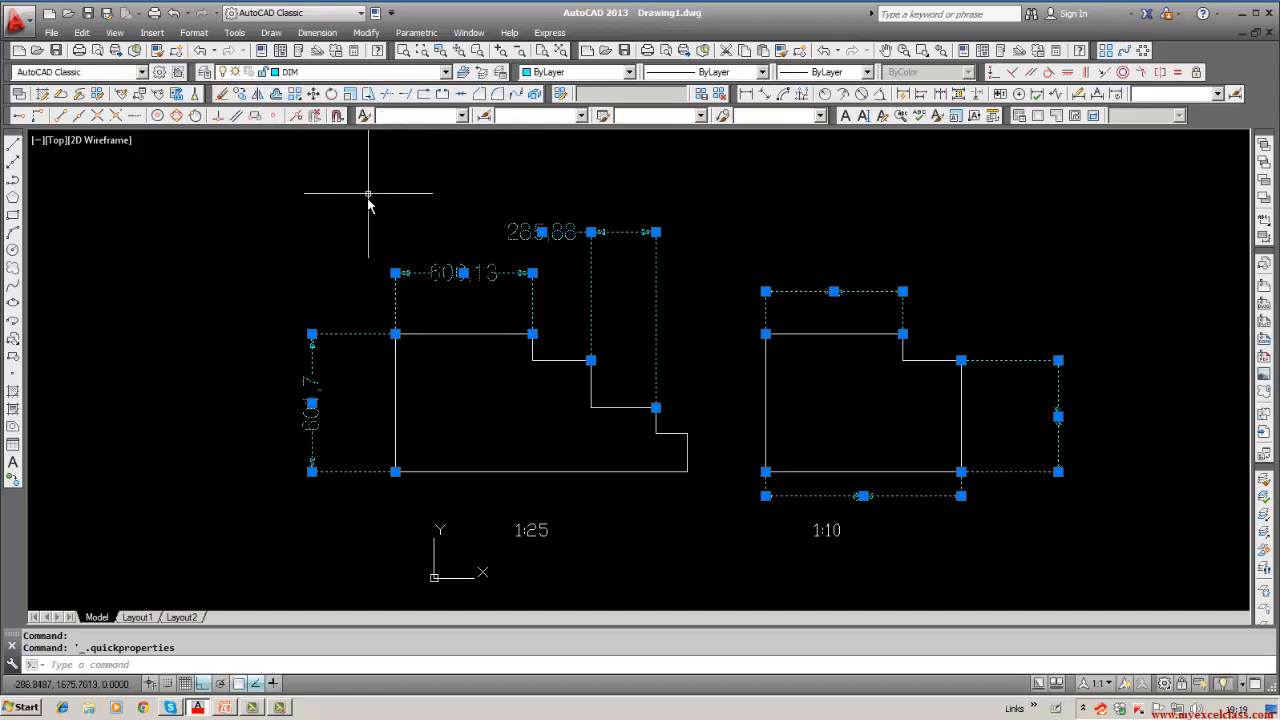
{"action": "key", "text": "Escape"}
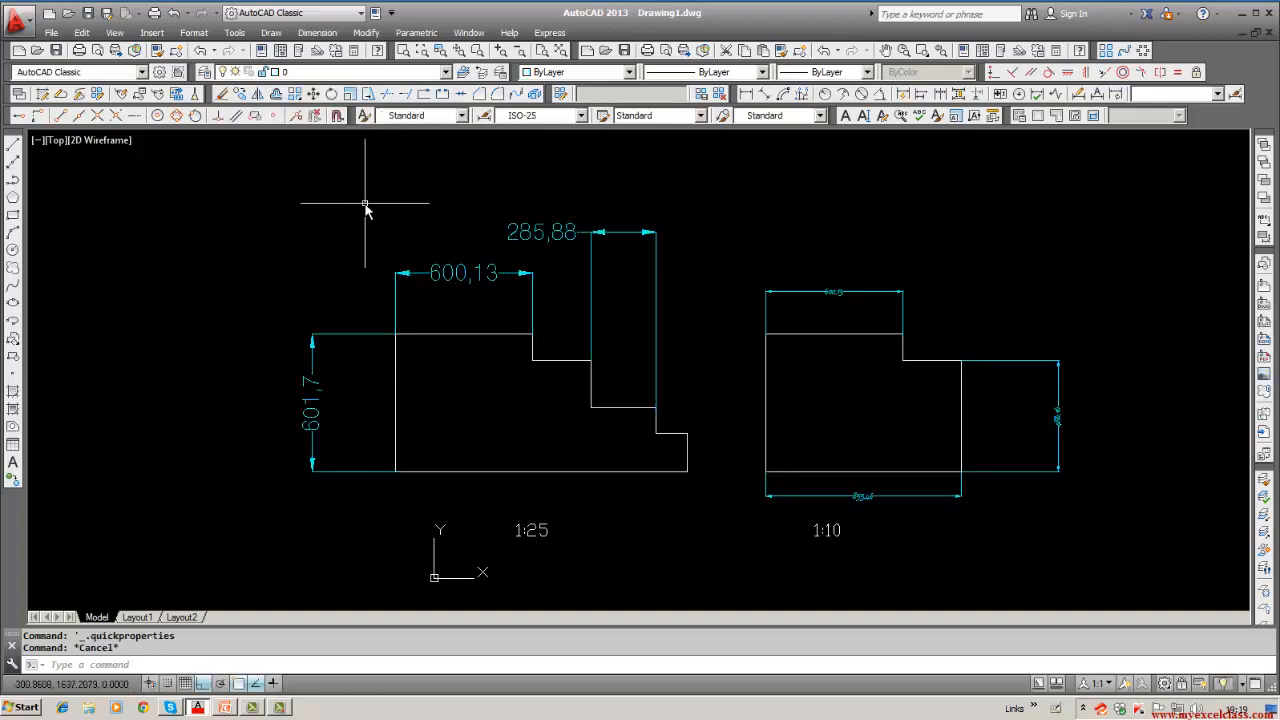
Step: Lock layer 0, which holds the profile outlines and scale labels
{"action": "left_click", "coordinate": [268, 76]}
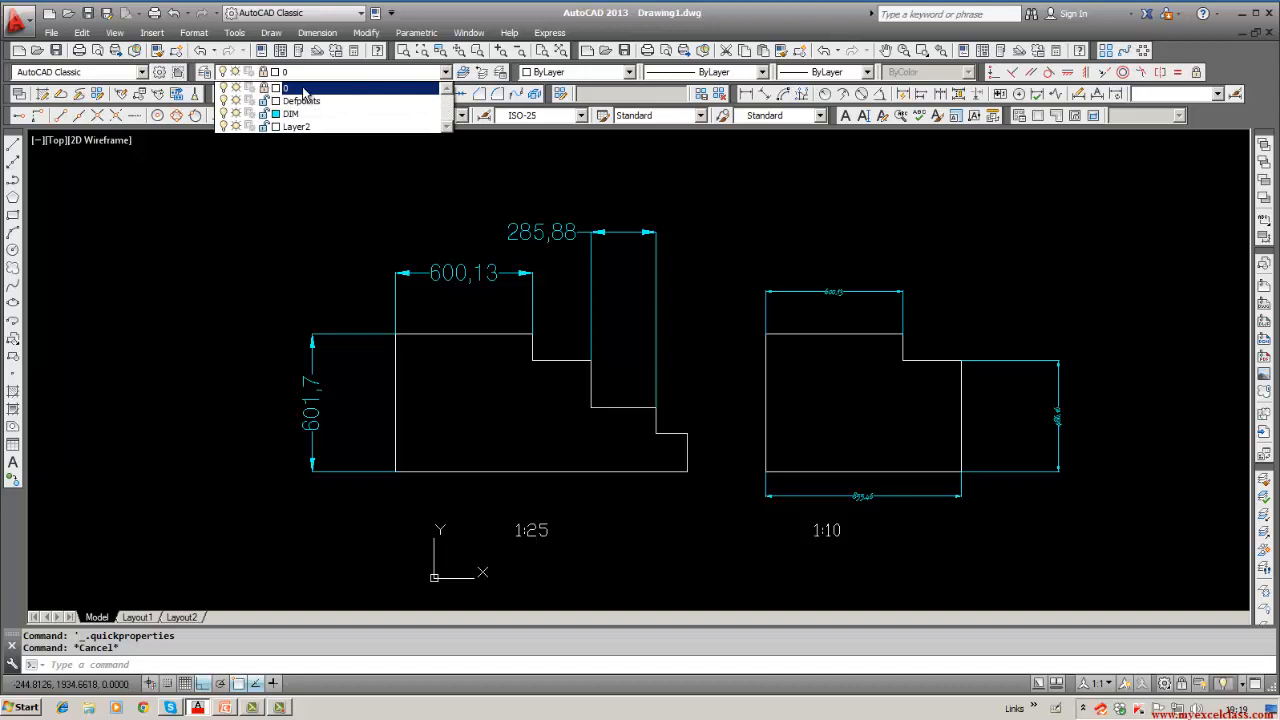
{"action": "left_click", "coordinate": [303, 91]}
{"action": "key", "text": "Escape"}
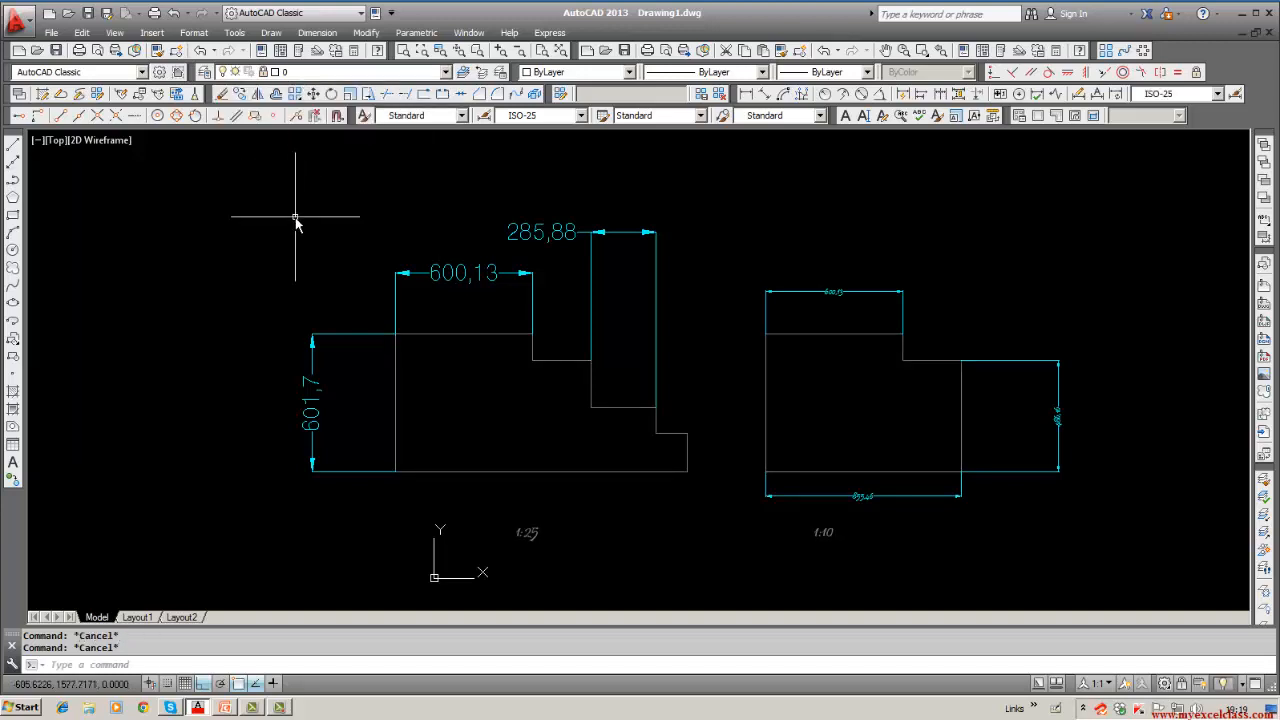
Step: Assign the Standard text style to the three dimensions on the 1:25 profile
{"action": "left_click", "coordinate": [243, 216]}
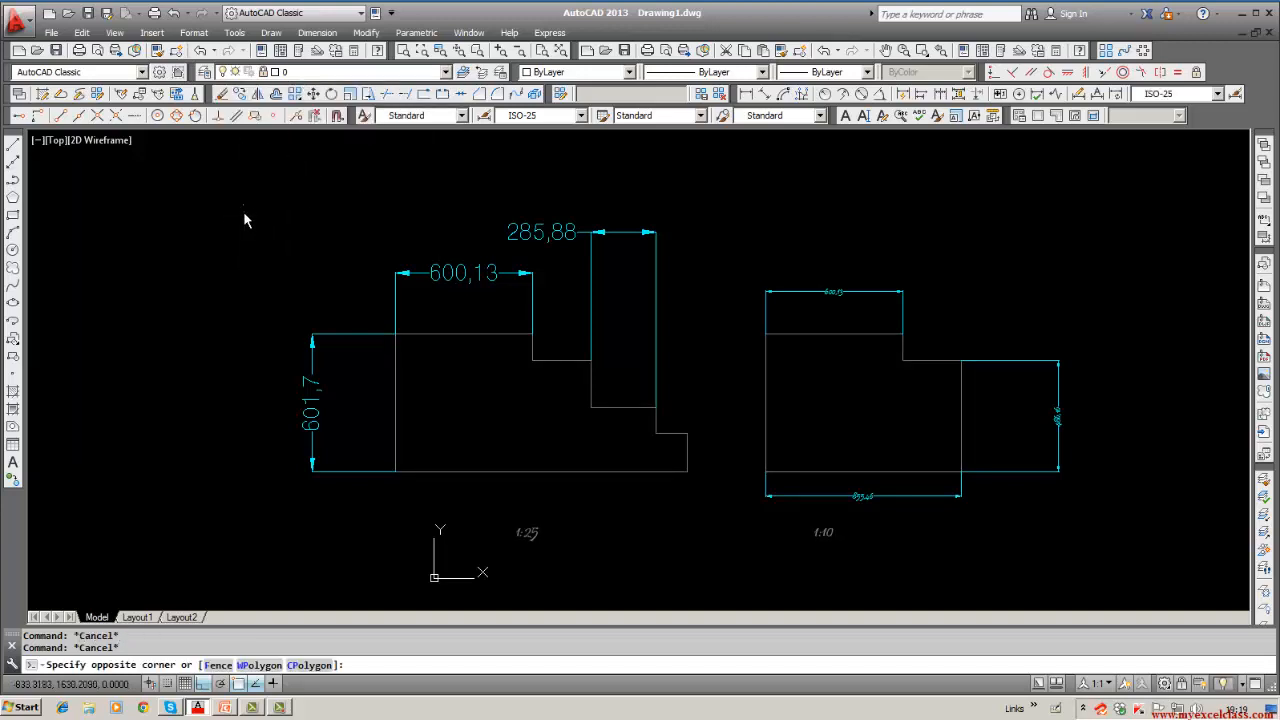
{"action": "key", "text": "Escape"}
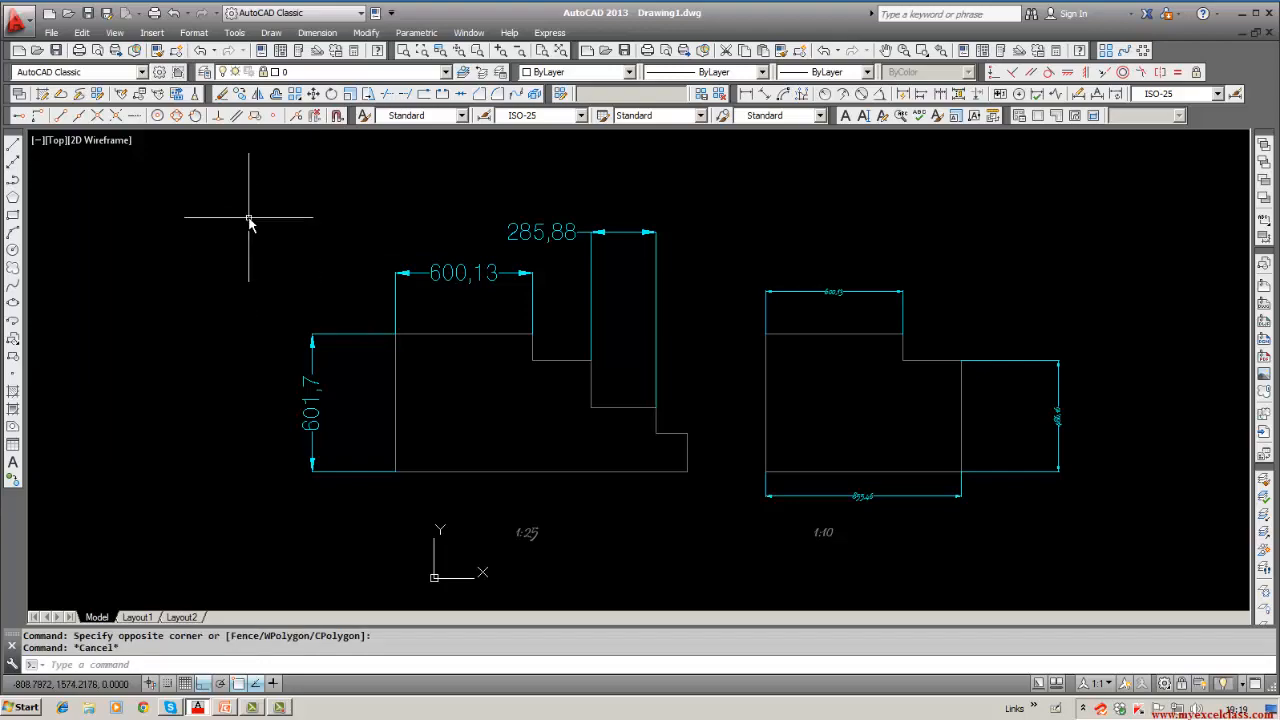
{"action": "left_click", "coordinate": [248, 216]}
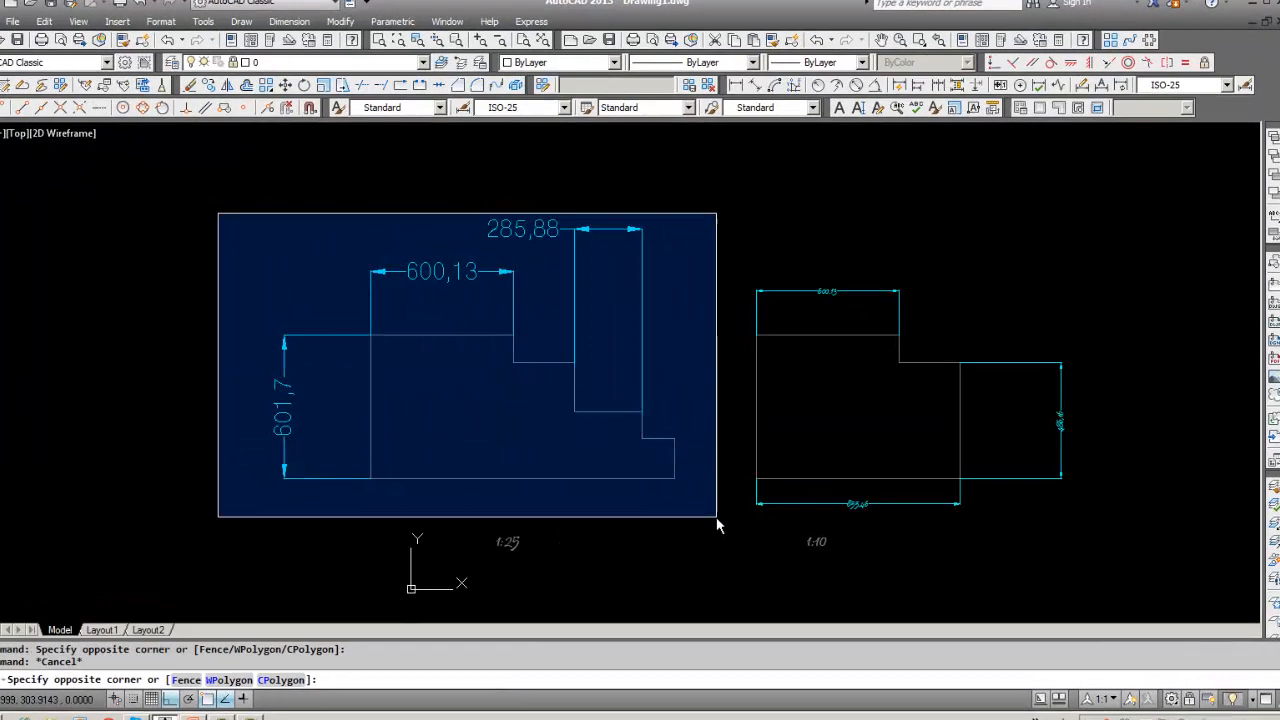
{"action": "left_click", "coordinate": [727, 509]}
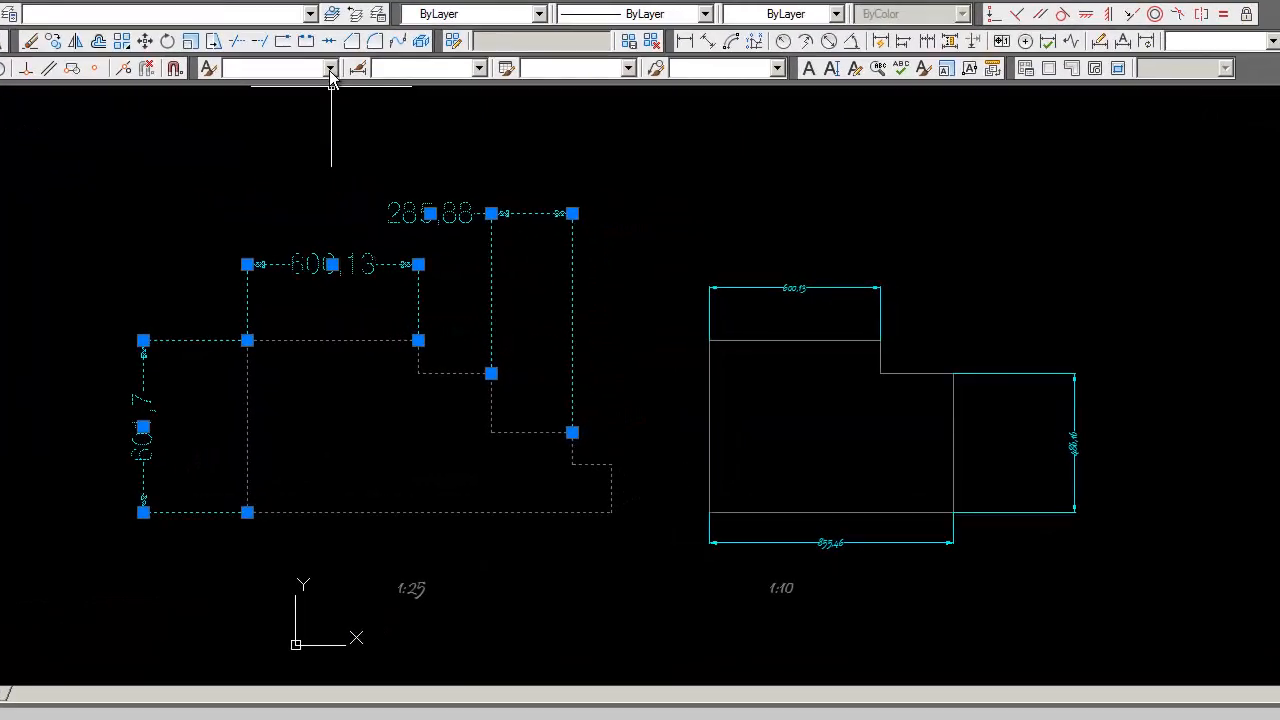
{"action": "left_click", "coordinate": [330, 68]}
{"action": "left_click", "coordinate": [296, 105]}
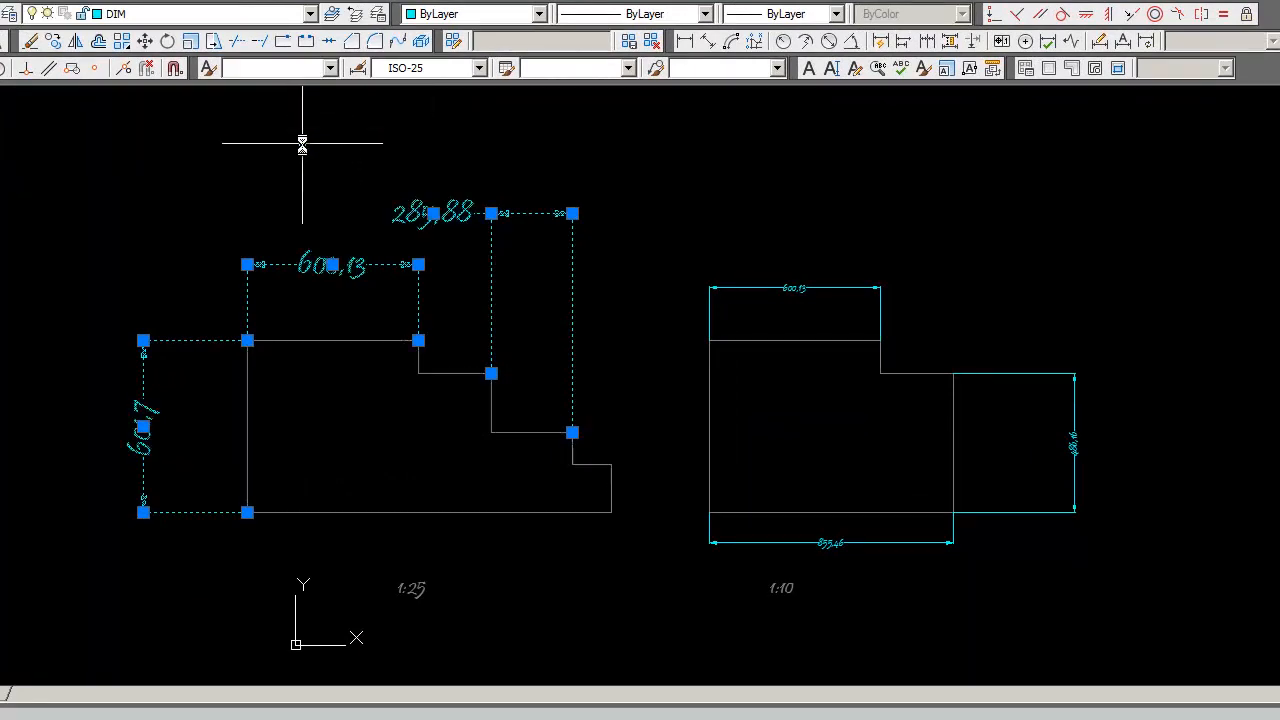
{"action": "key", "text": "Escape"}
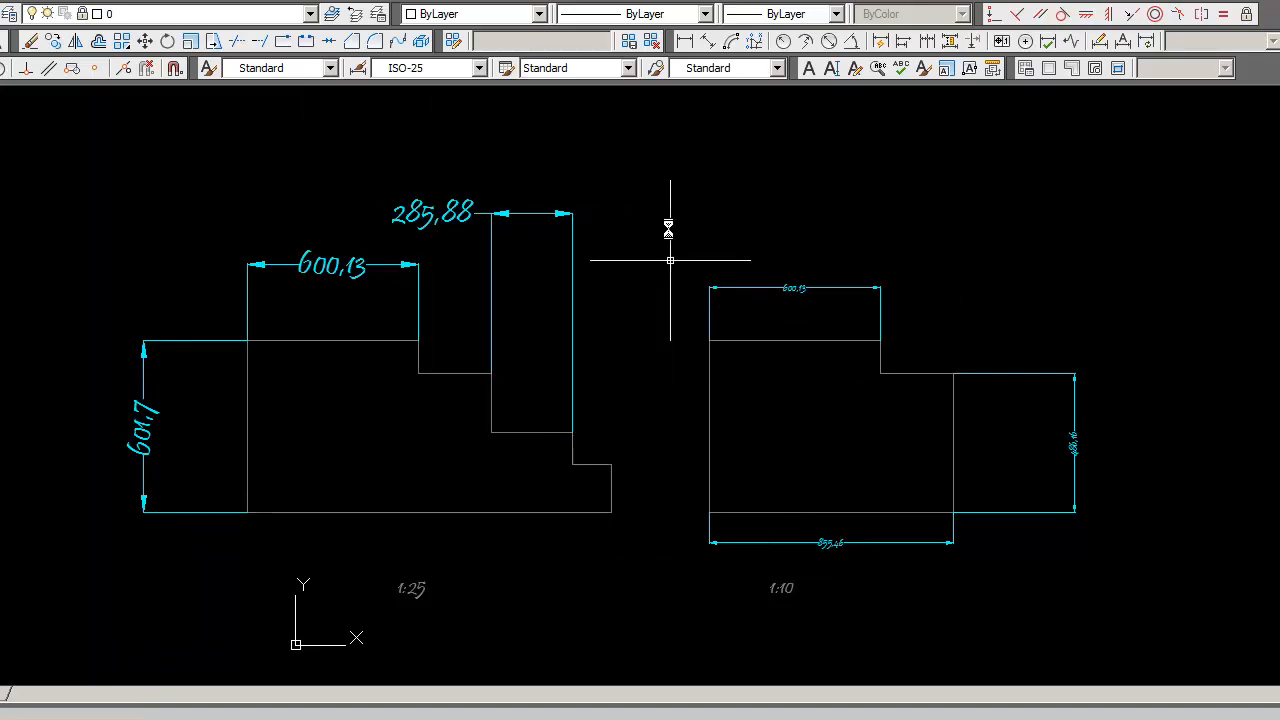
Step: Assign the Standard text style to the three dimensions on the 1:10 profile
{"action": "left_click", "coordinate": [656, 152]}
{"action": "left_click", "coordinate": [1148, 568]}
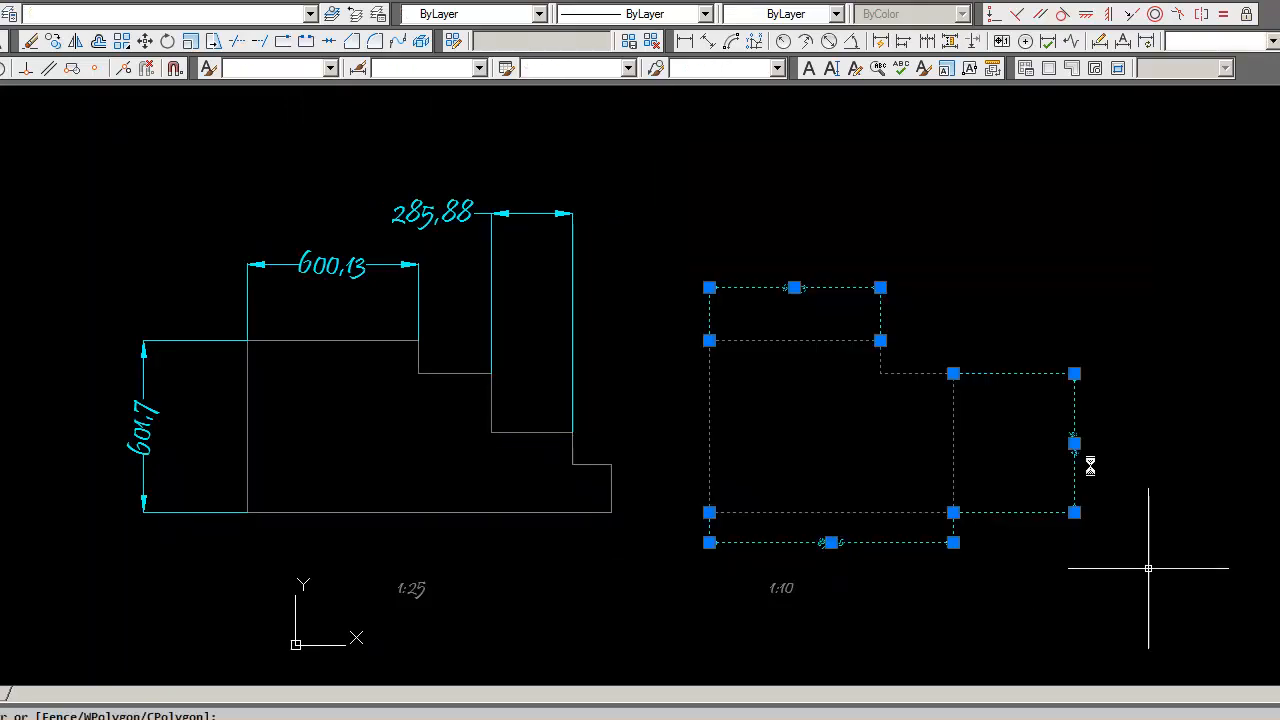
{"action": "left_click", "coordinate": [330, 68]}
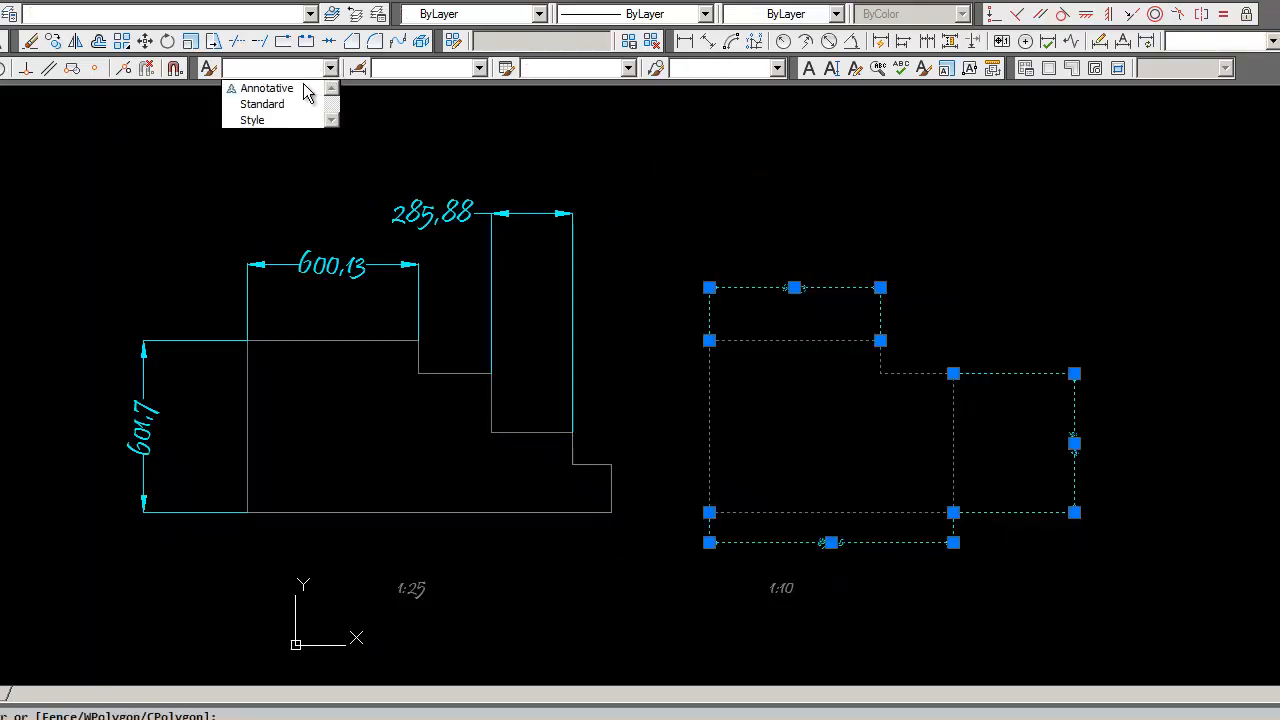
{"action": "left_click", "coordinate": [308, 107]}
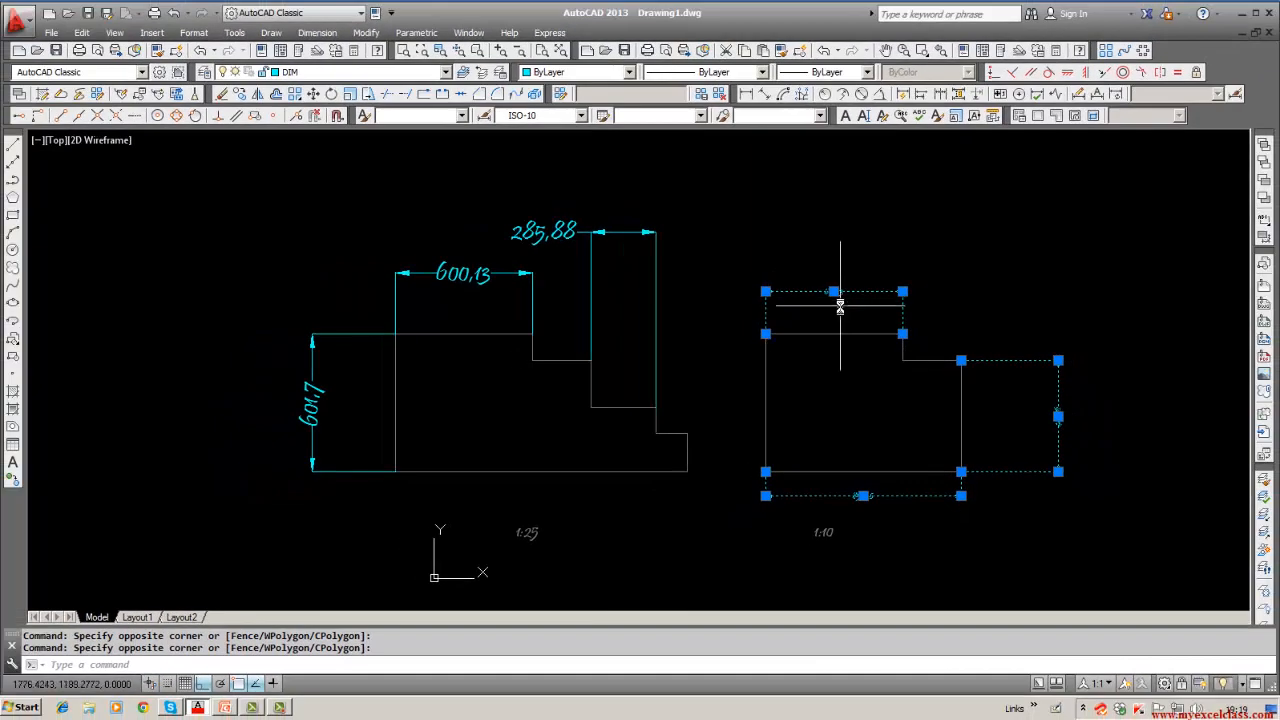
{"action": "scroll", "coordinate": [838, 305], "scroll_direction": "up", "scroll_amount": 2}
{"action": "key", "text": "Escape"}
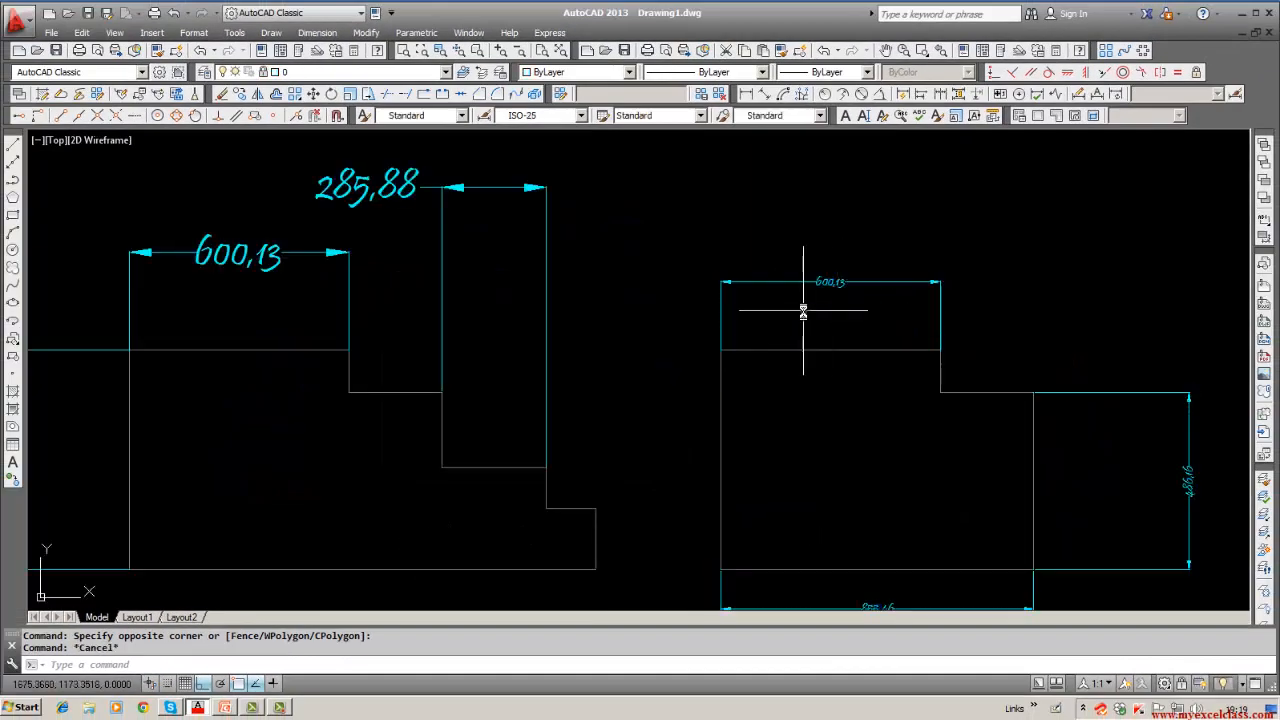
{"action": "scroll", "coordinate": [803, 312], "scroll_direction": "down", "scroll_amount": 2}
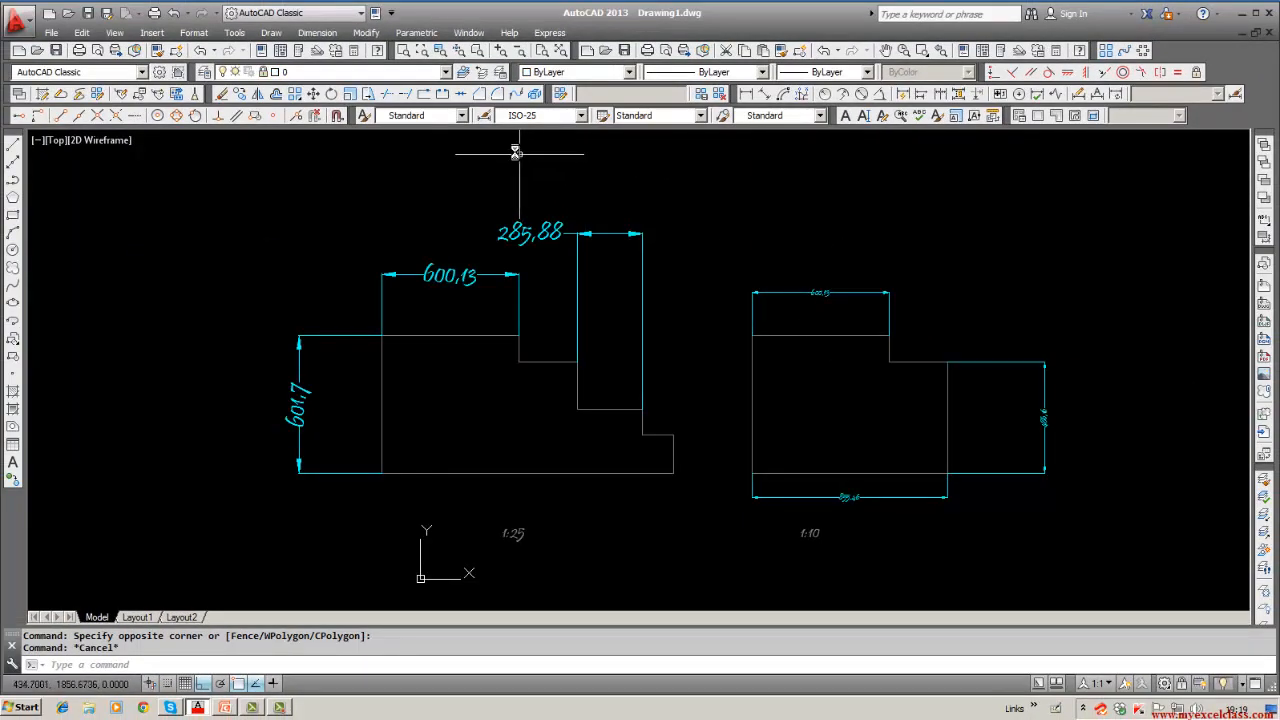
{"action": "left_click", "coordinate": [783, 293]}
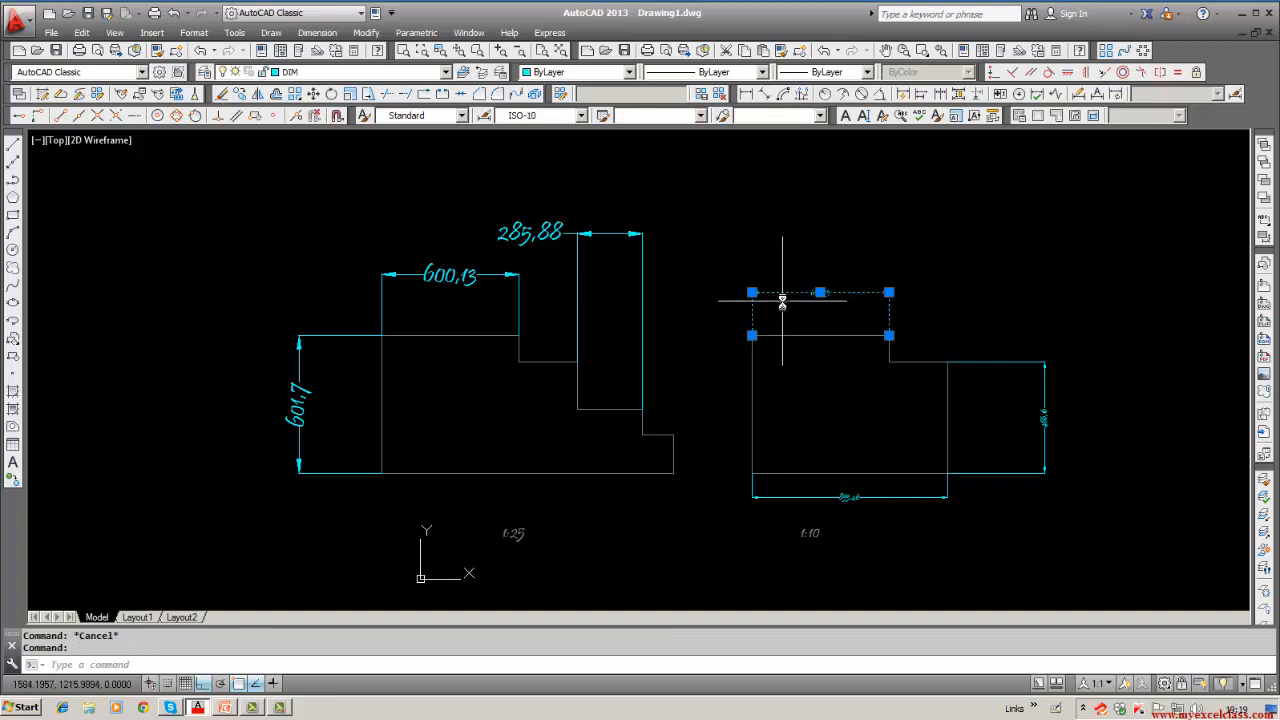
{"action": "key", "text": "Escape"}
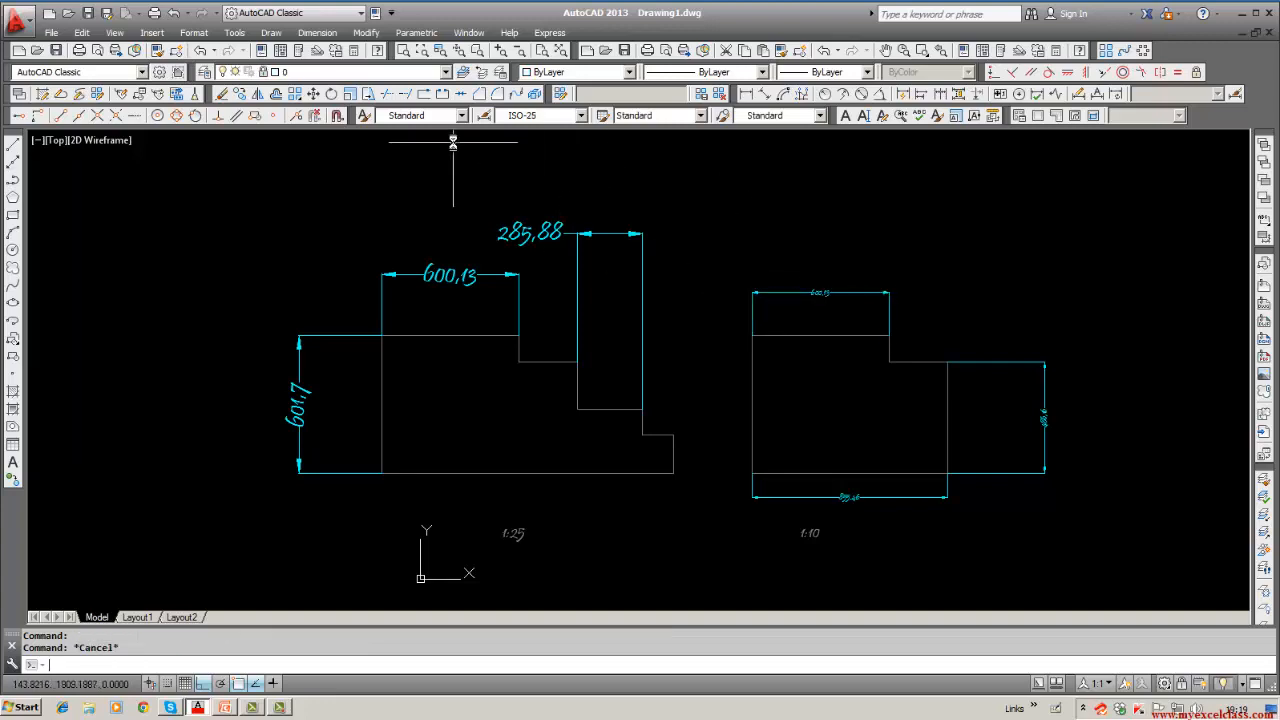
Step: Assign the text style named Style to the three dimensions on the 1:10 profile
{"action": "left_click", "coordinate": [727, 214]}
{"action": "left_click", "coordinate": [1066, 516]}
{"action": "left_click", "coordinate": [1068, 517]}
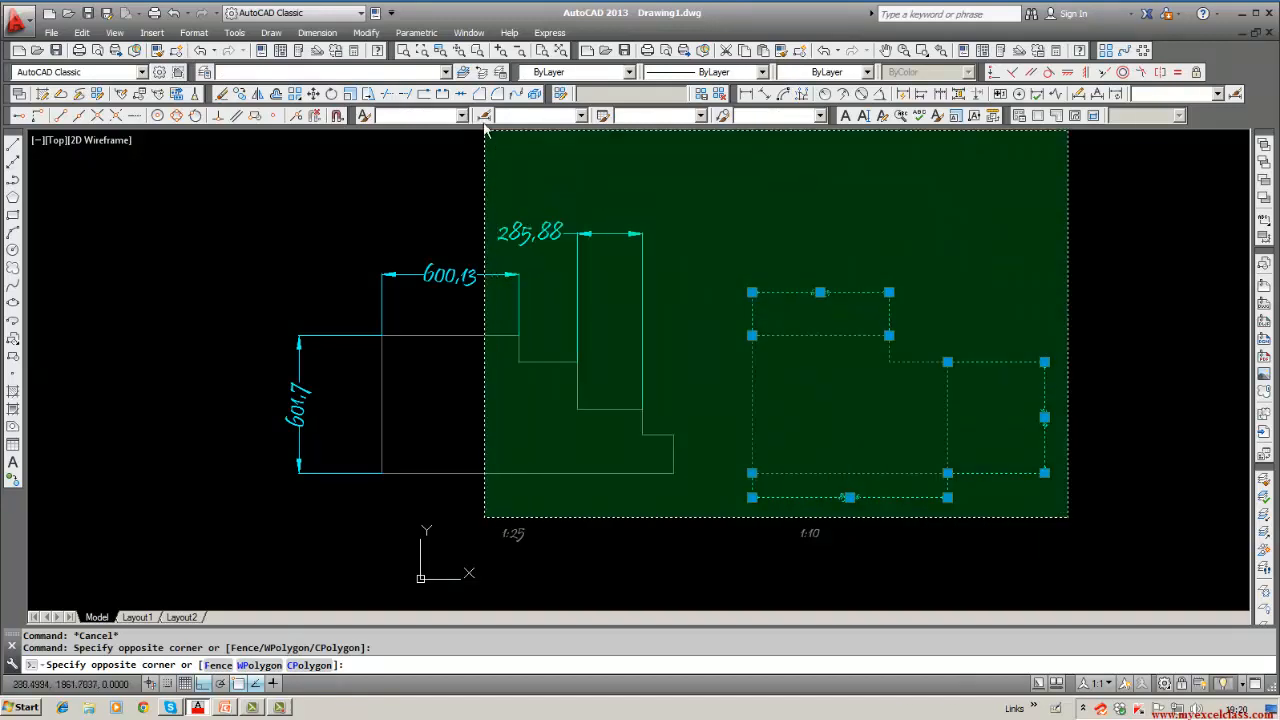
{"action": "left_click", "coordinate": [700, 268]}
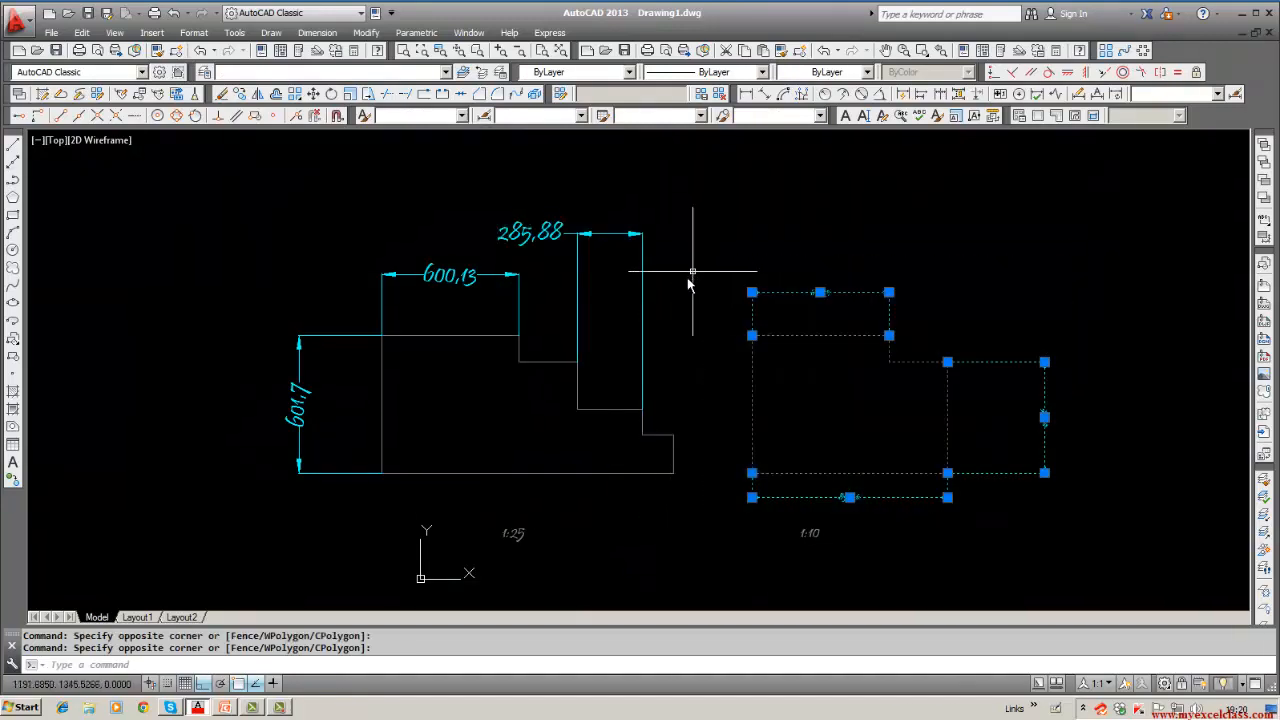
{"action": "left_click", "coordinate": [462, 116]}
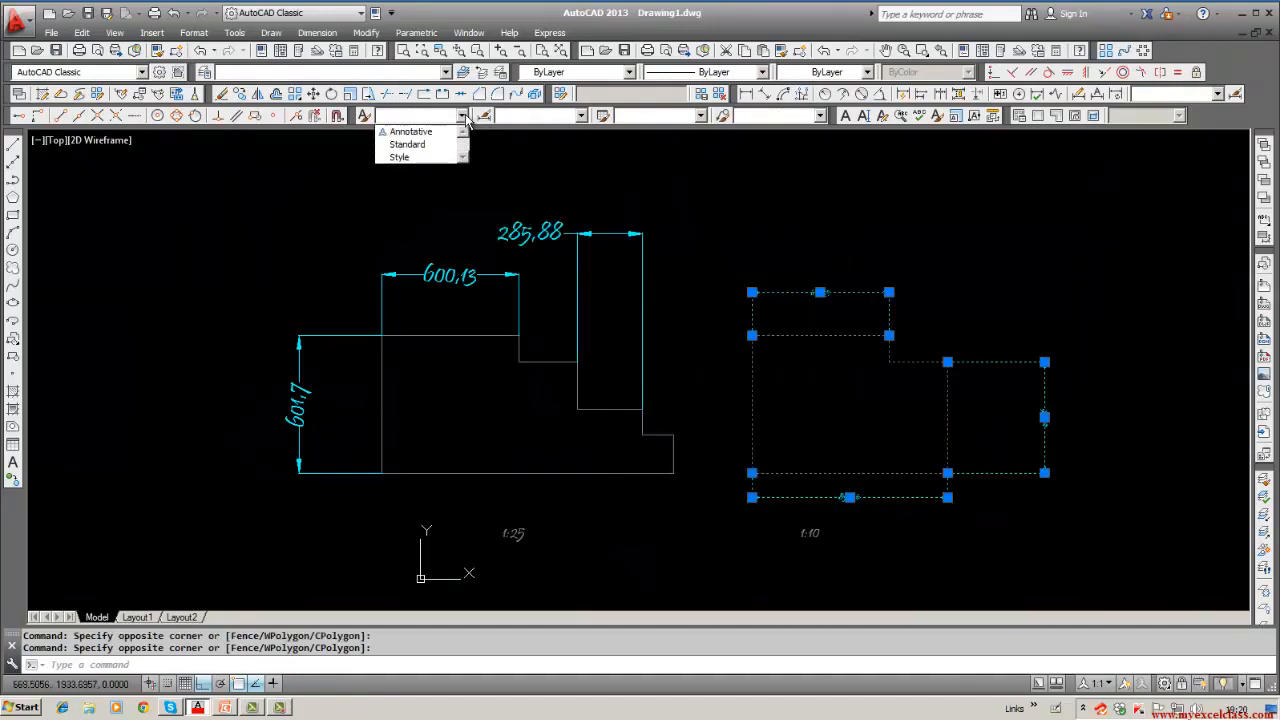
{"action": "left_click", "coordinate": [431, 158]}
{"action": "key", "text": "Escape"}
{"action": "scroll", "coordinate": [788, 312], "scroll_direction": "up", "scroll_amount": 4}
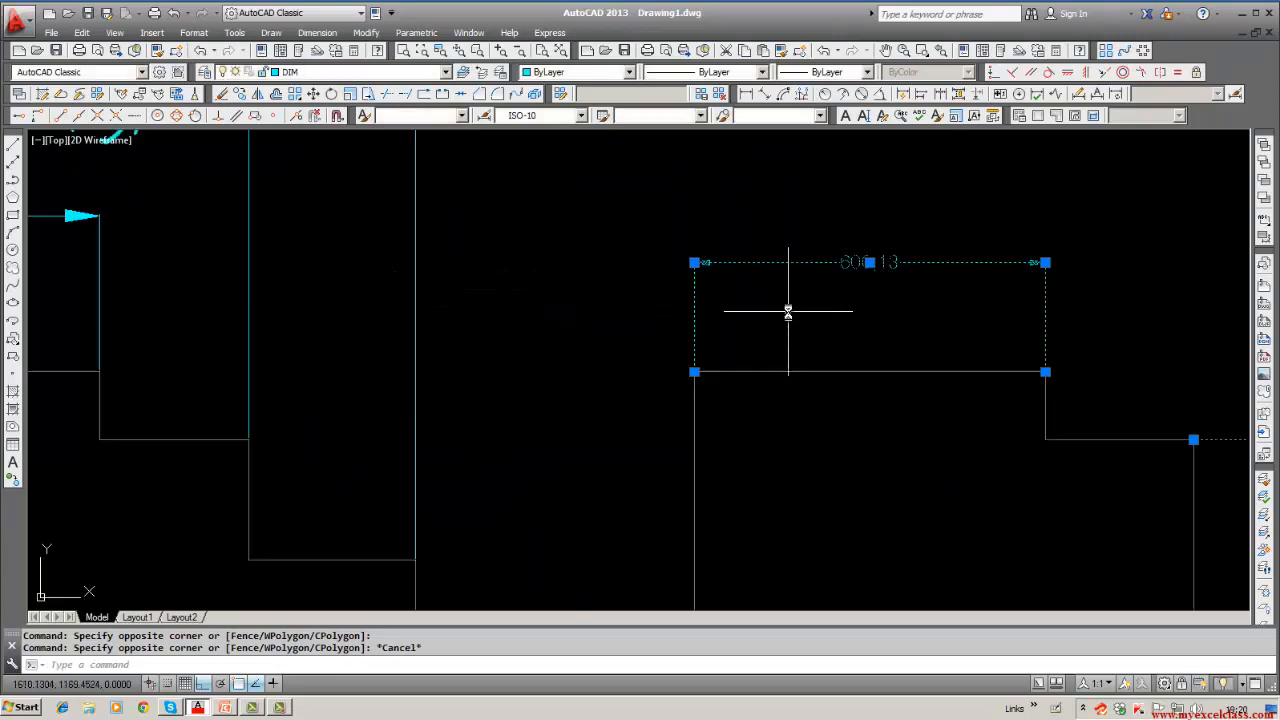
{"action": "left_click", "coordinate": [788, 312]}
{"action": "key", "text": "Escape"}
{"action": "scroll", "coordinate": [788, 312], "scroll_direction": "down", "scroll_amount": 2}
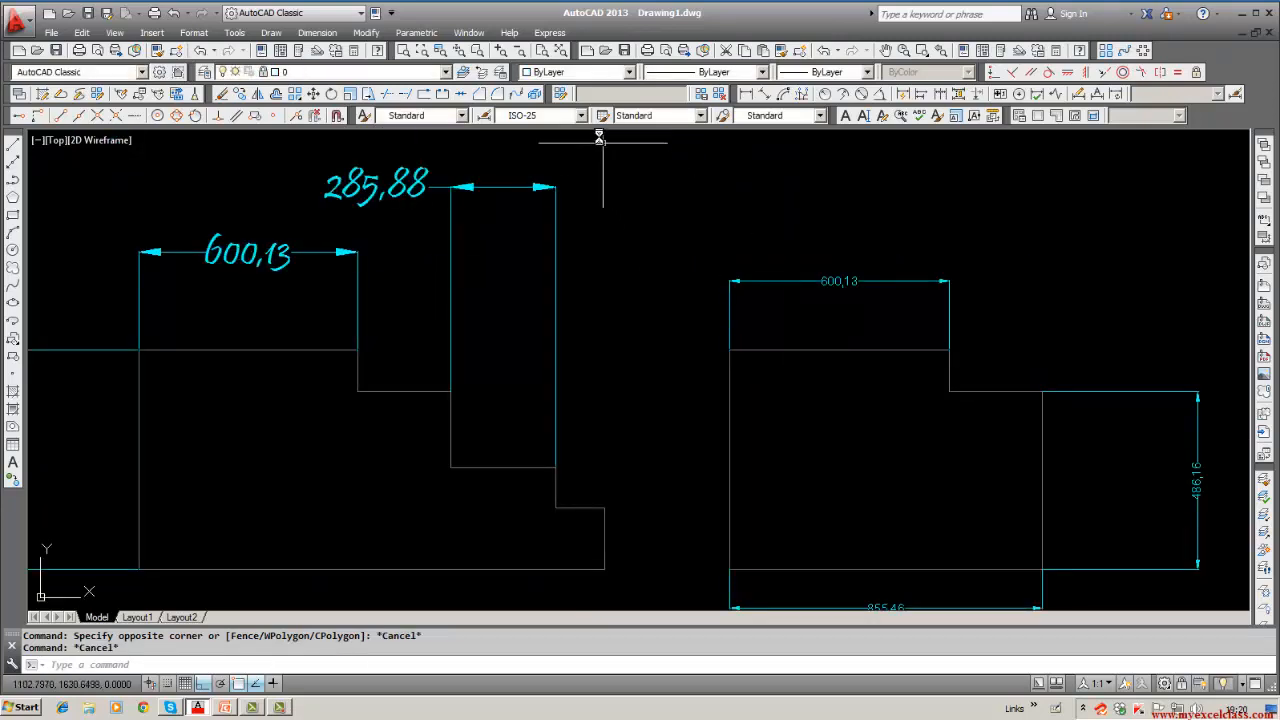
{"action": "left_click", "coordinate": [581, 117]}
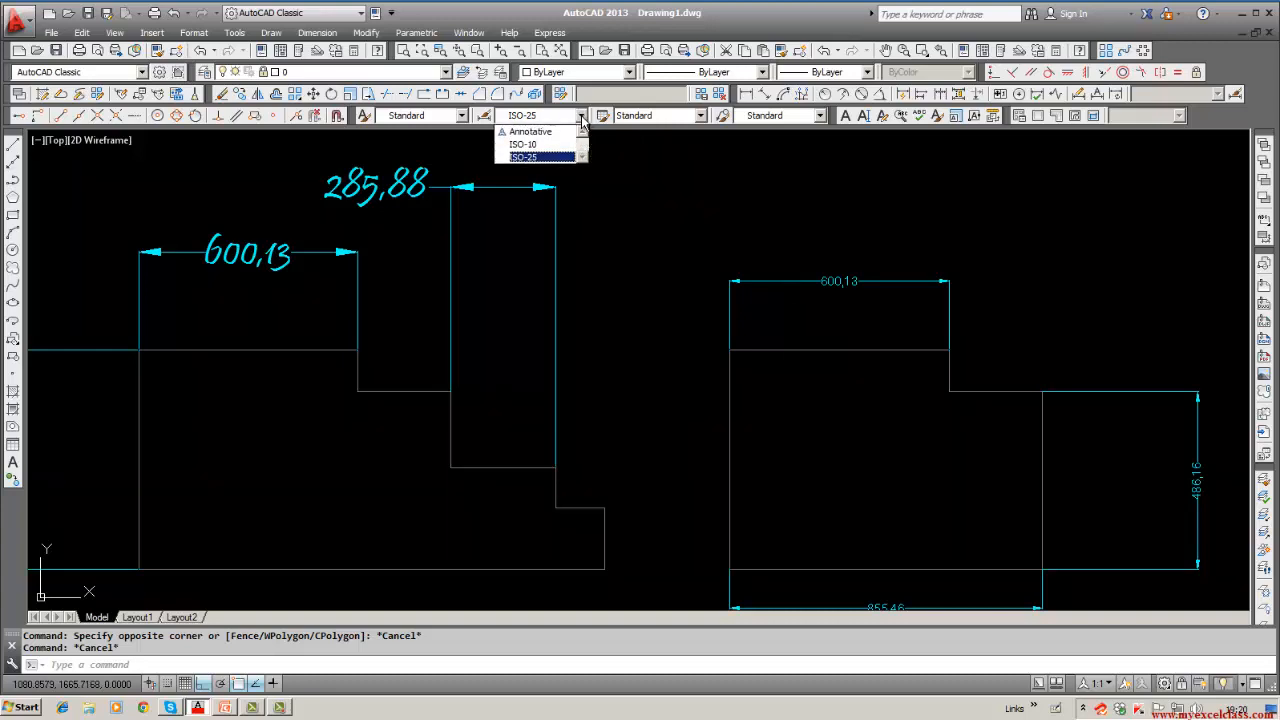
{"action": "left_click", "coordinate": [581, 117]}
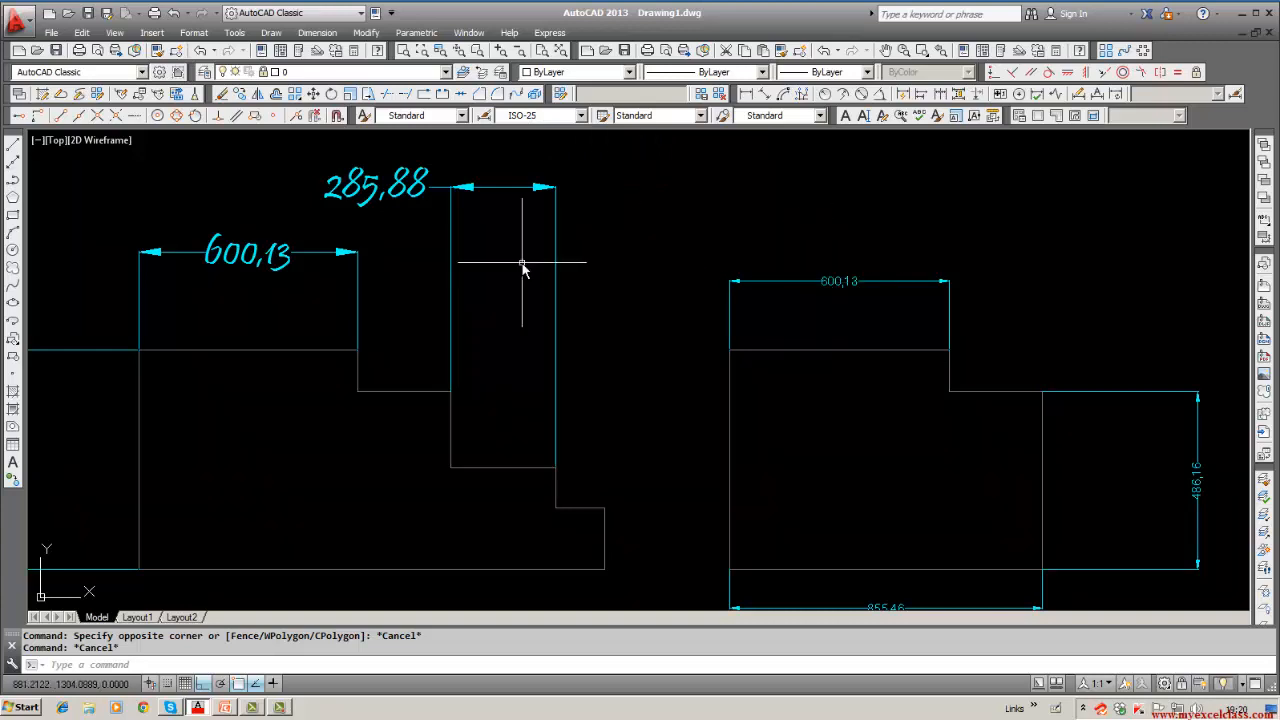
{"action": "scroll", "coordinate": [521, 266], "scroll_direction": "down", "scroll_amount": 2}
{"action": "middle_click_drag", "start_coordinate": [514, 274], "coordinate": [581, 289]}
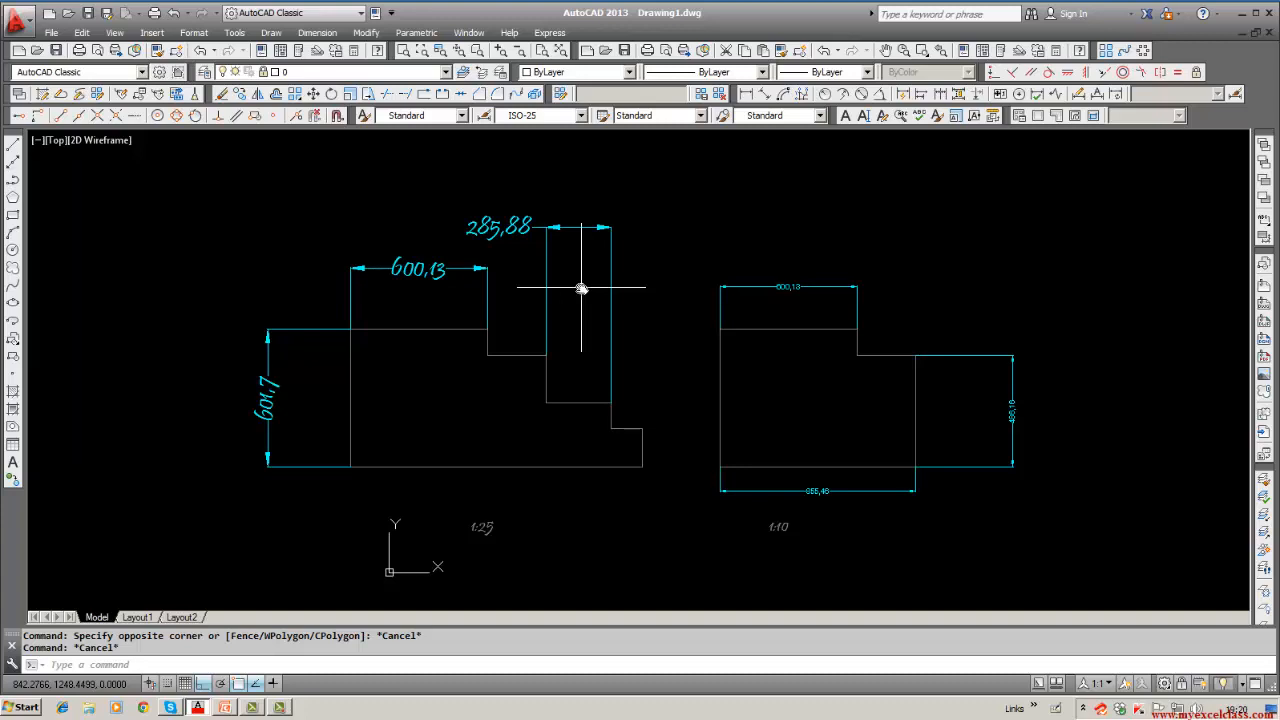
{"action": "scroll", "coordinate": [581, 289], "scroll_direction": "down", "scroll_amount": 2}
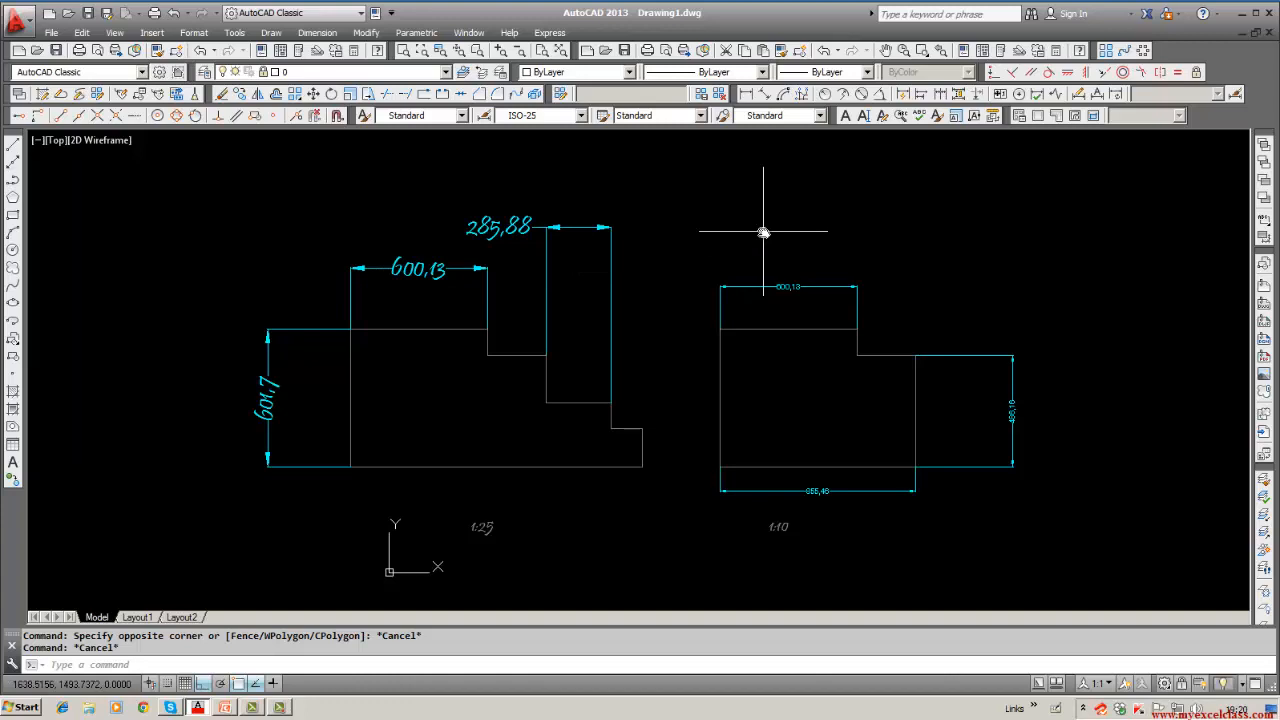
Step: Open the Dimension Style Manager and examine the arrowhead types offered for the ISO-25 style
{"action": "left_click", "coordinate": [312, 33]}
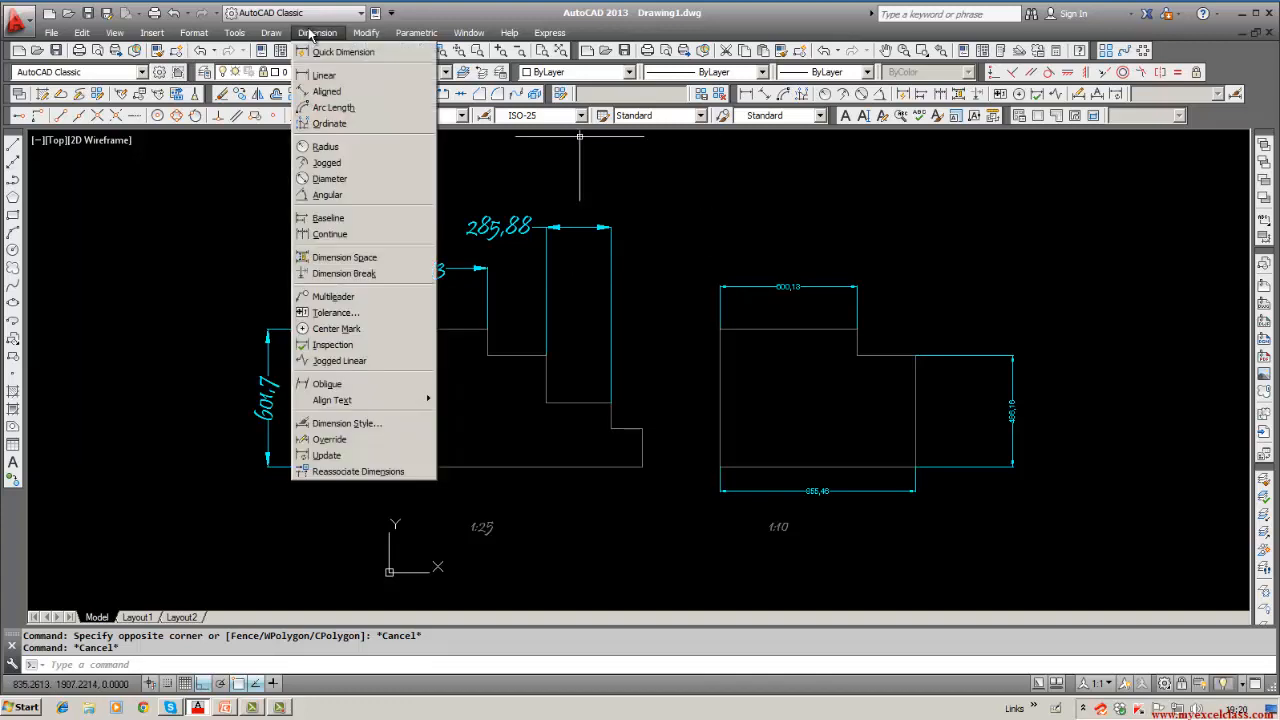
{"action": "left_click", "coordinate": [329, 425]}
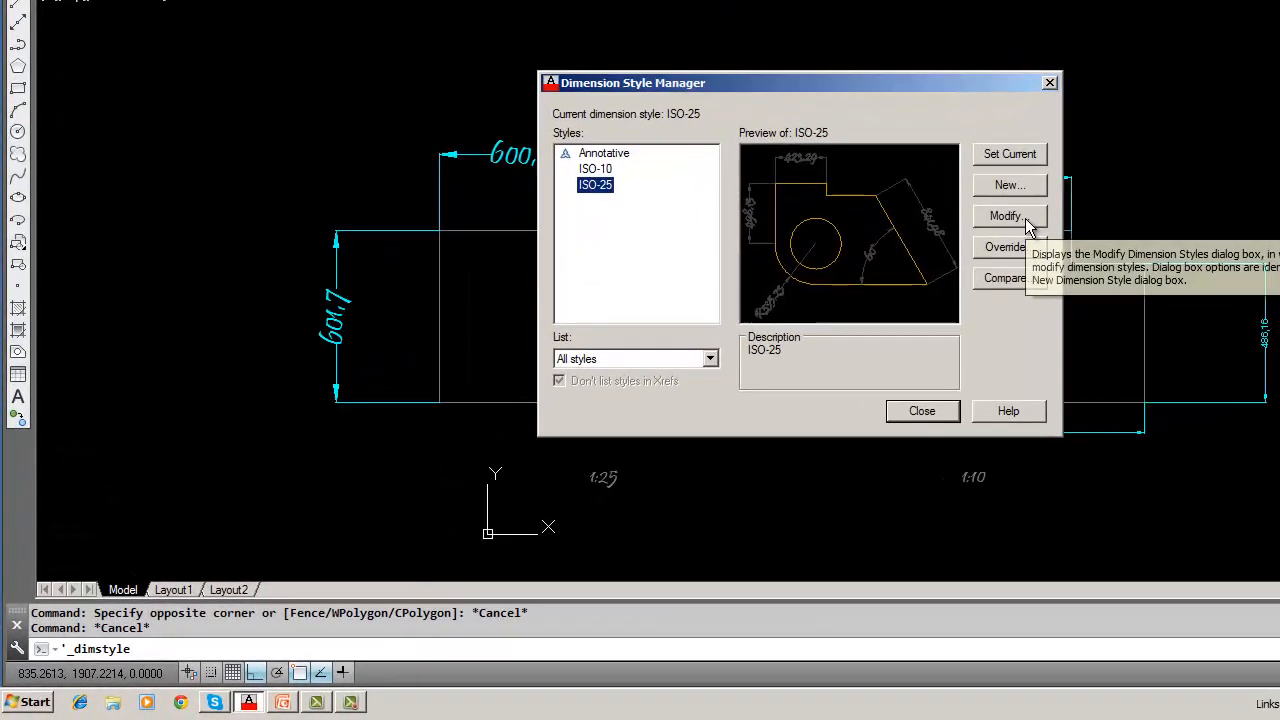
{"action": "left_click", "coordinate": [818, 319]}
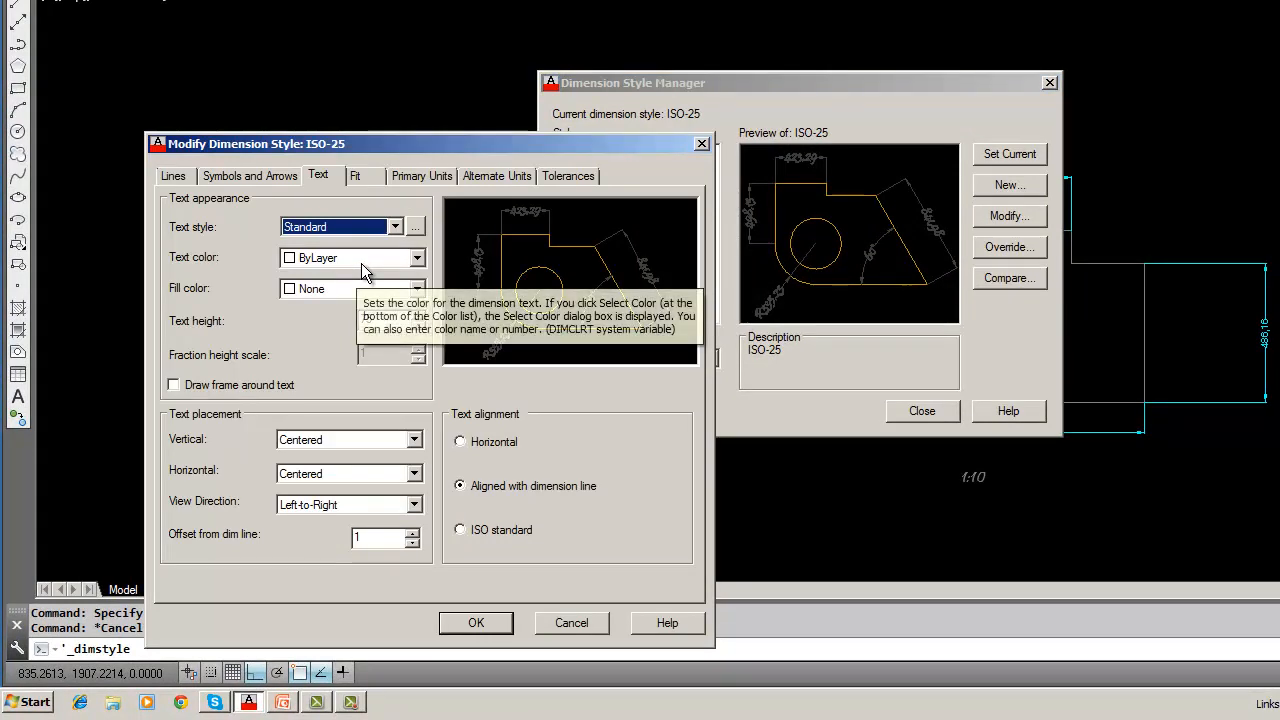
{"action": "left_click", "coordinate": [259, 175]}
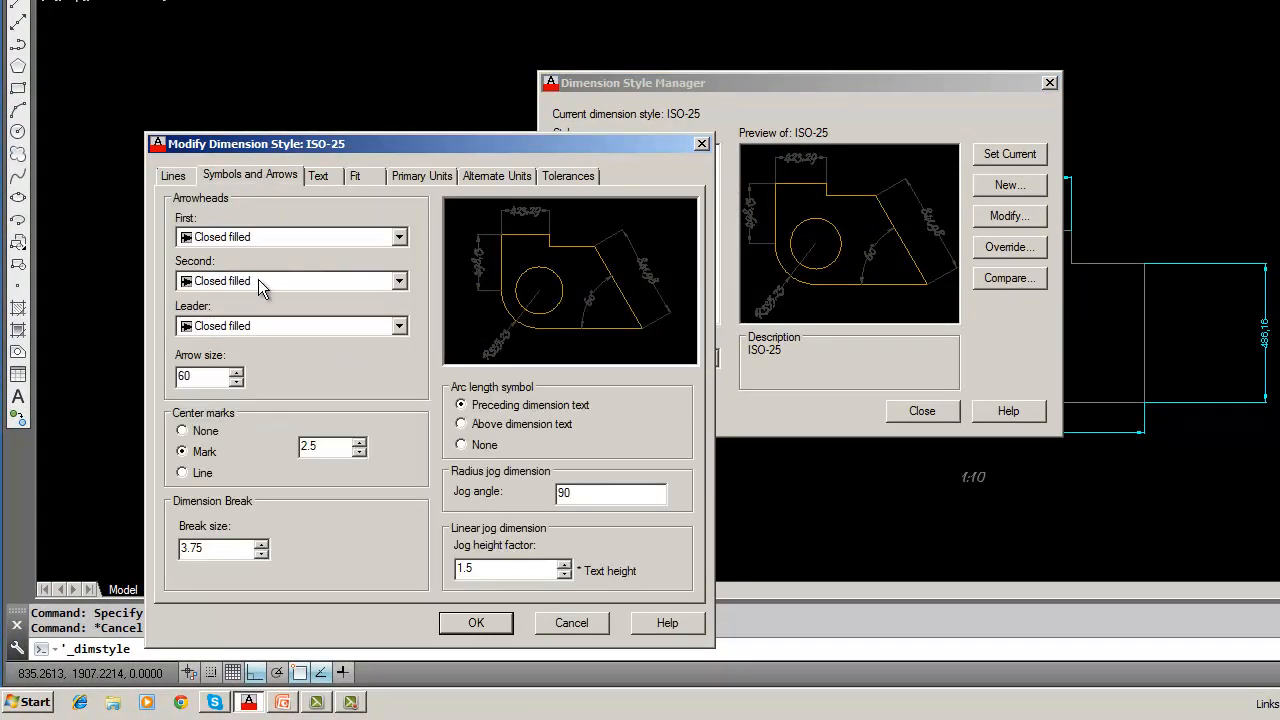
{"action": "left_click", "coordinate": [399, 238]}
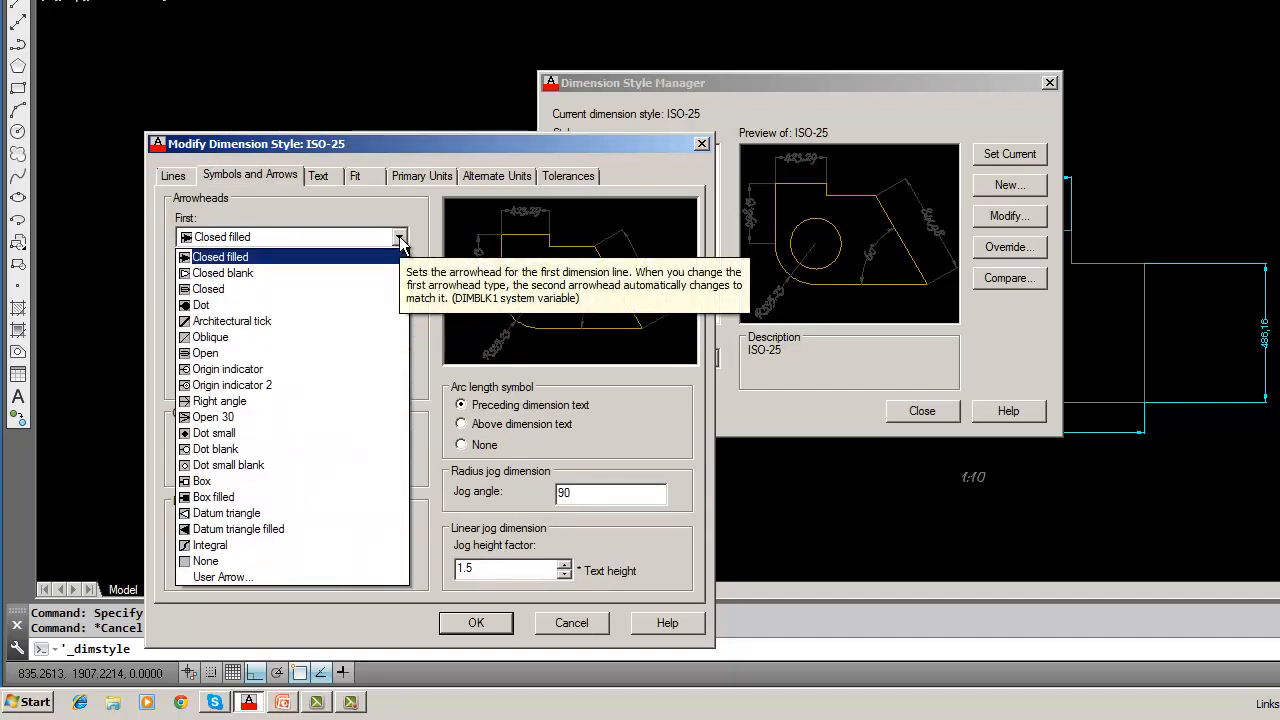
{"action": "left_click", "coordinate": [399, 238]}
{"action": "left_click", "coordinate": [399, 238]}
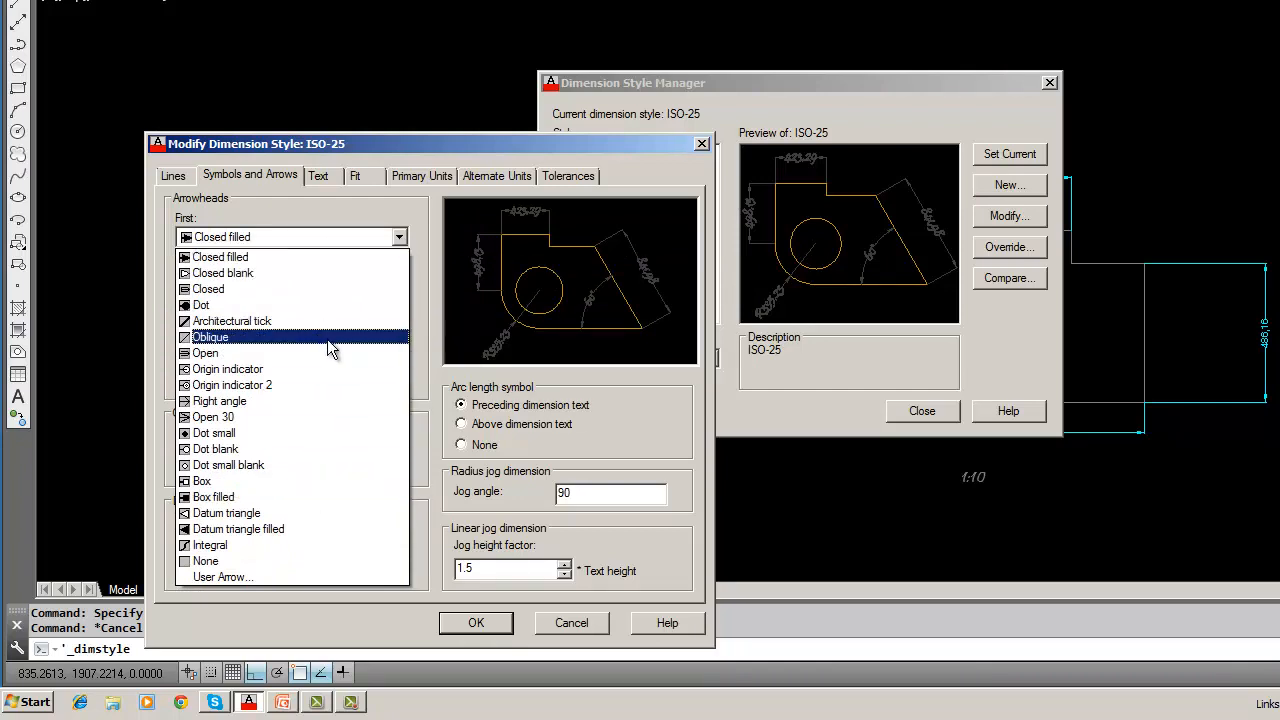
{"action": "key", "text": "Escape"}
{"action": "key", "text": "Escape"}
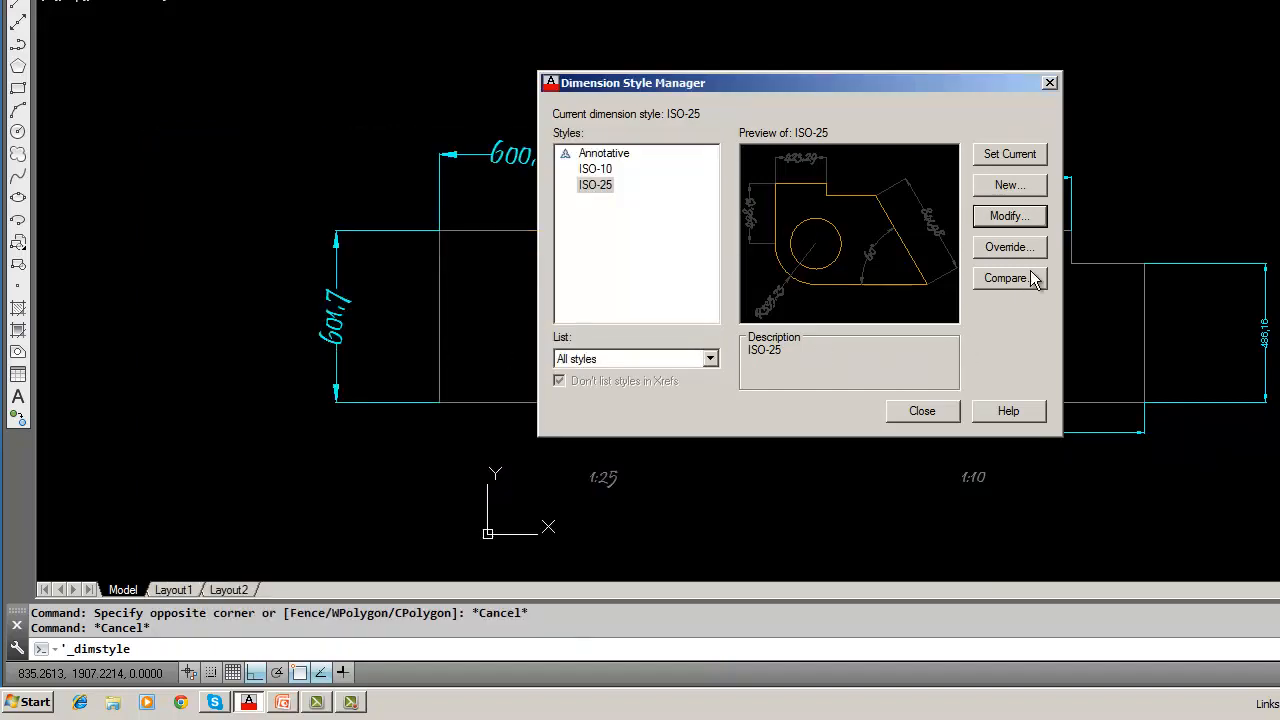
Step: Change the ISO-25 dimension style's first, second and leader arrowheads to Closed blank and apply the change to the drawing
{"action": "left_click", "coordinate": [1010, 217]}
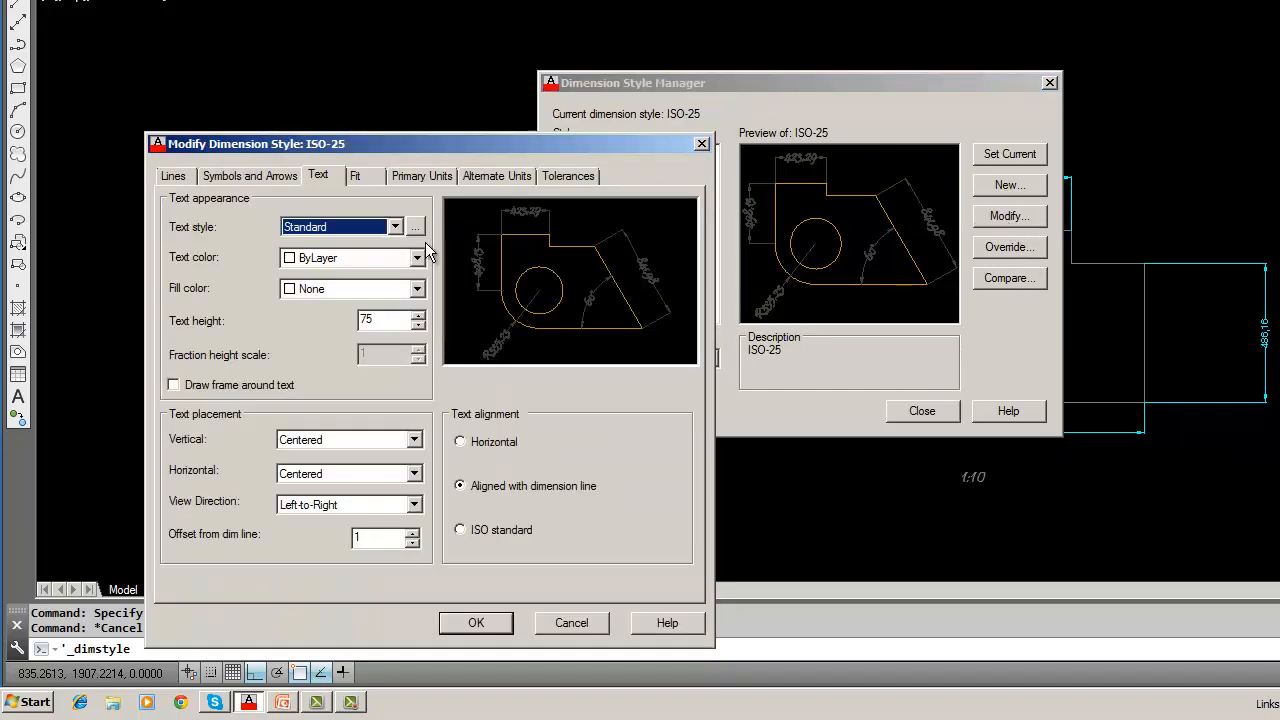
{"action": "left_click", "coordinate": [395, 228]}
{"action": "left_click", "coordinate": [395, 228]}
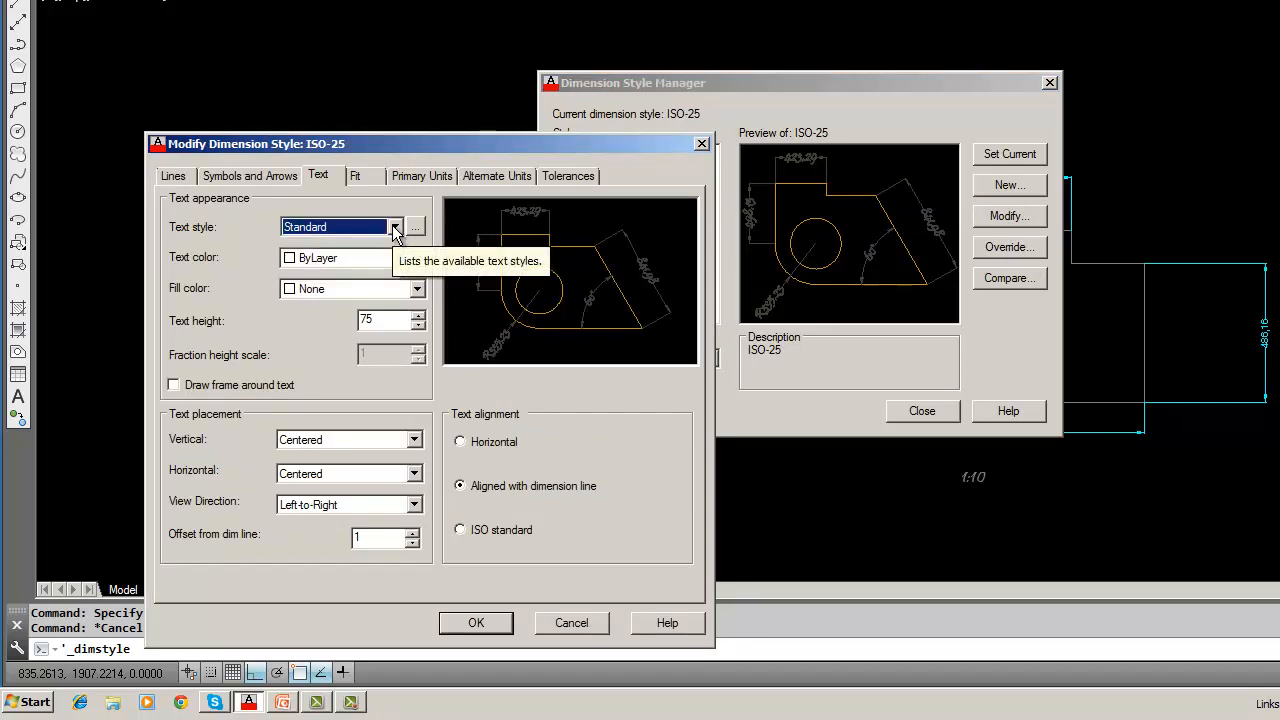
{"action": "left_click", "coordinate": [246, 175]}
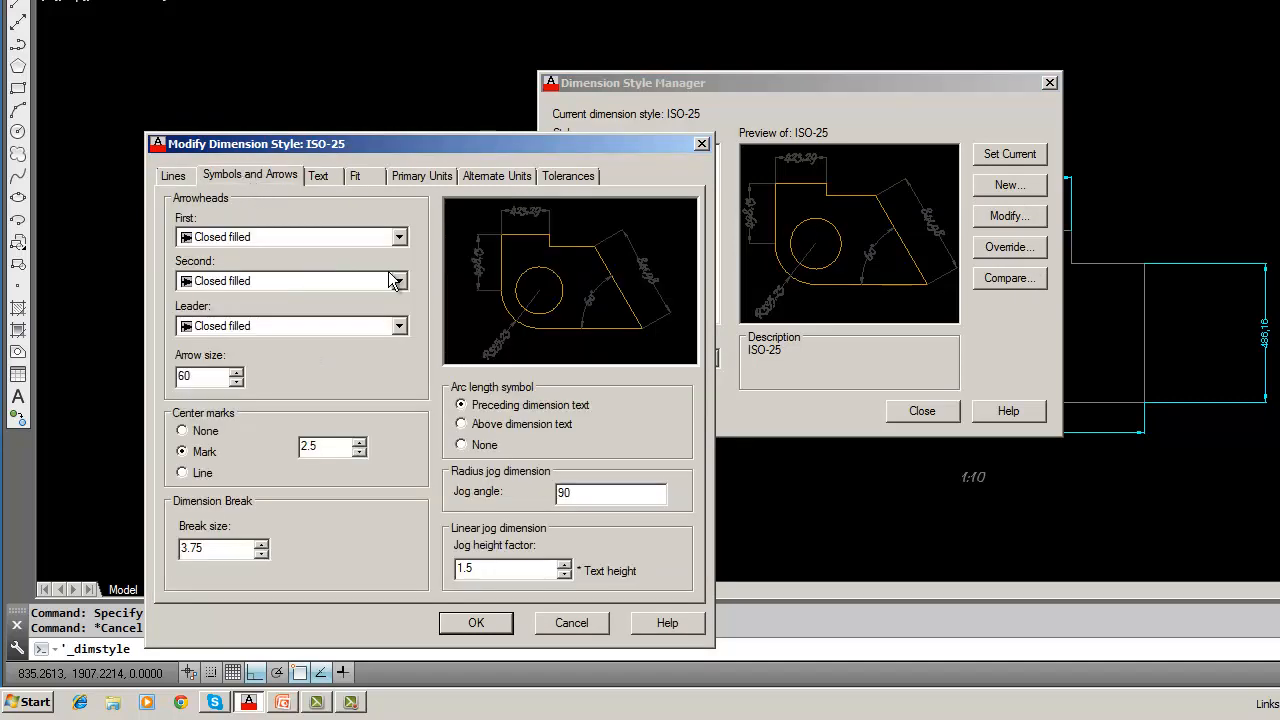
{"action": "left_click", "coordinate": [398, 238]}
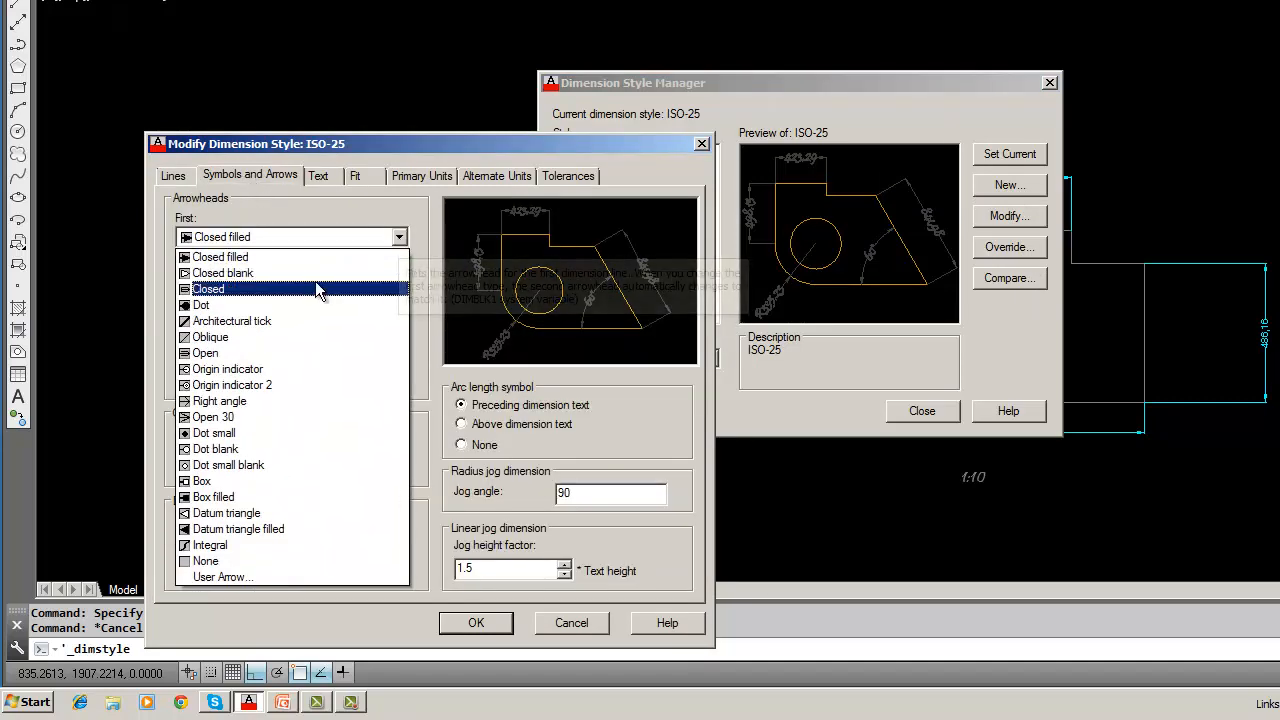
{"action": "left_click", "coordinate": [315, 273]}
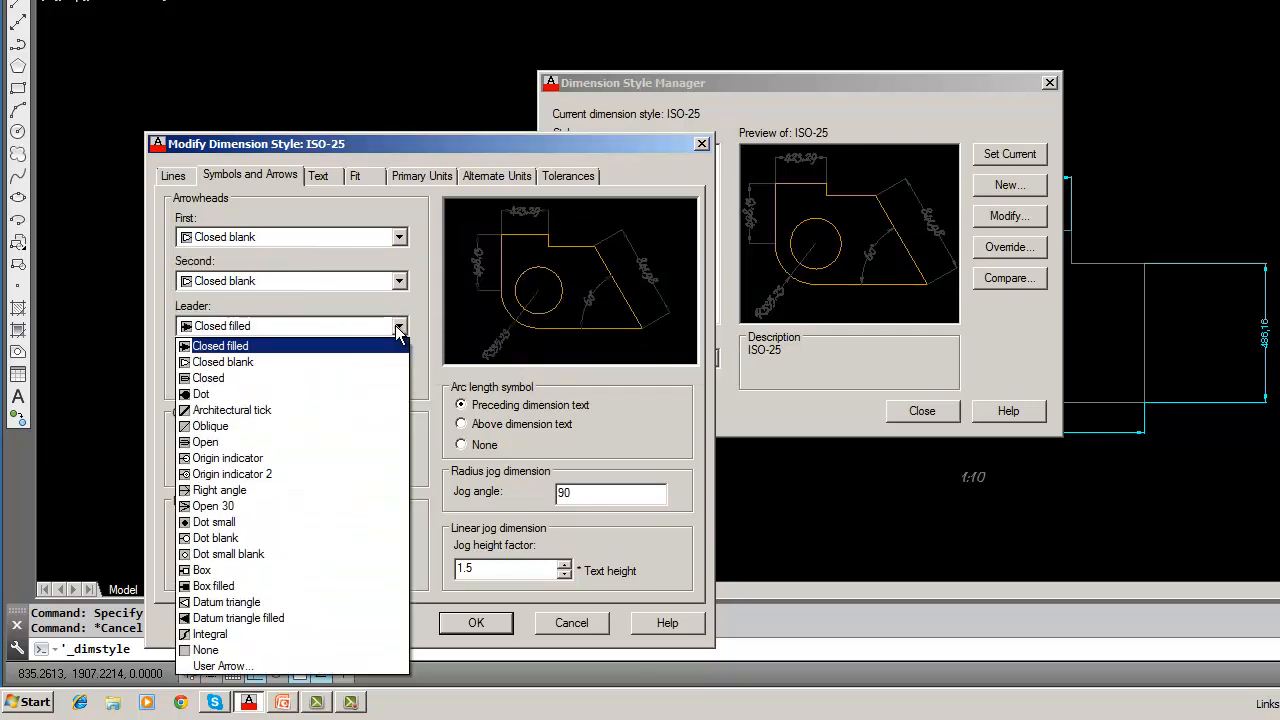
{"action": "left_click", "coordinate": [319, 364]}
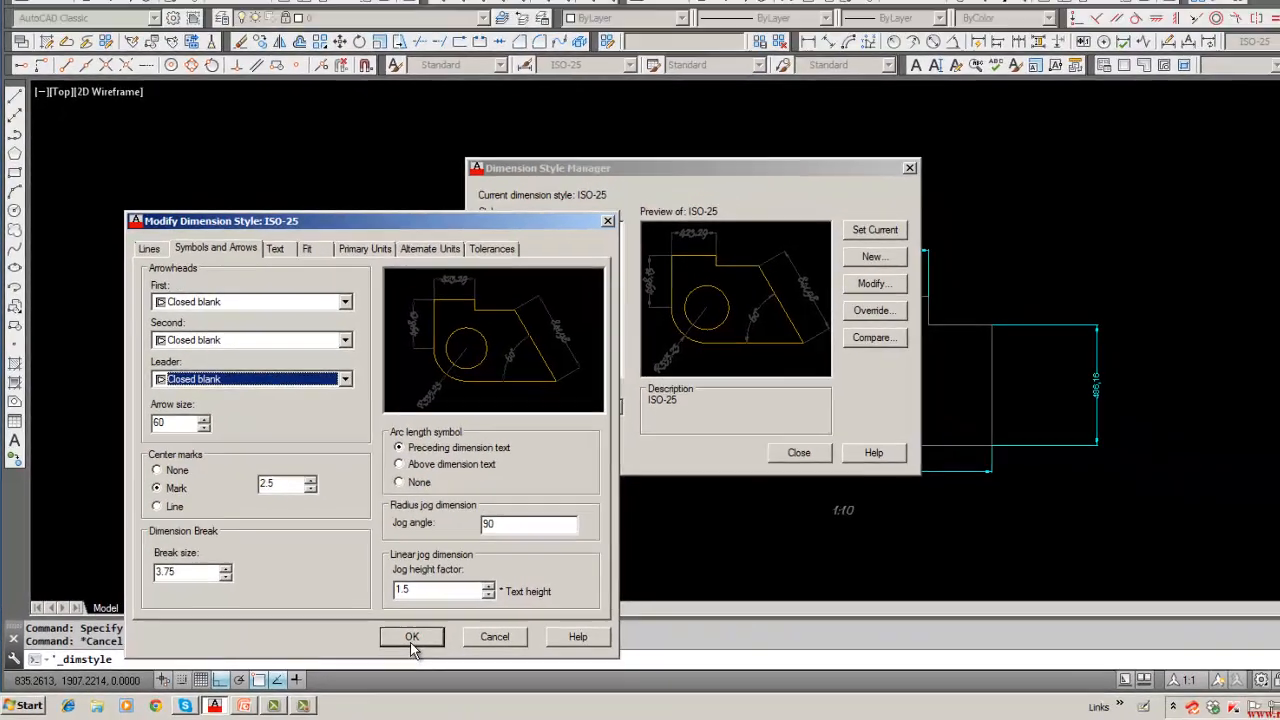
{"action": "left_click", "coordinate": [474, 623]}
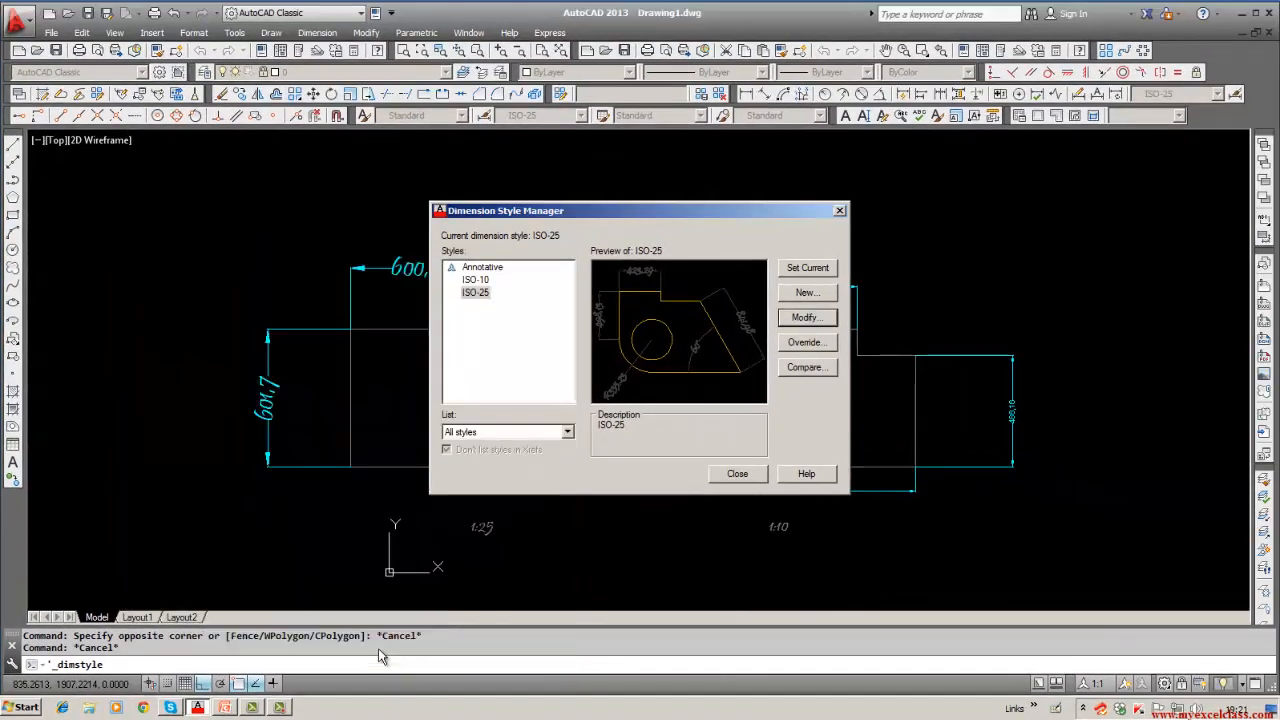
{"action": "left_click", "coordinate": [751, 473]}
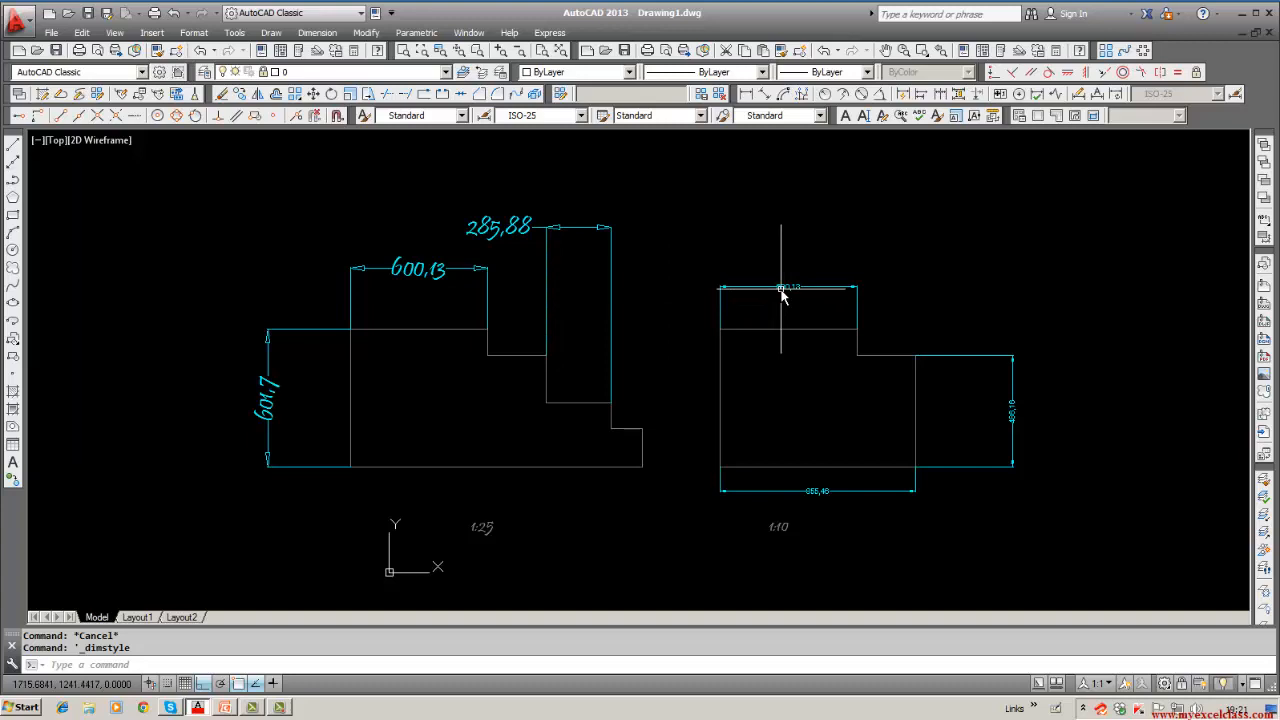
Step: Check the styles of the upper dimension on the 1:10 profile, and make the text style named Style current
{"action": "mouse_move", "coordinate": [782, 293]}
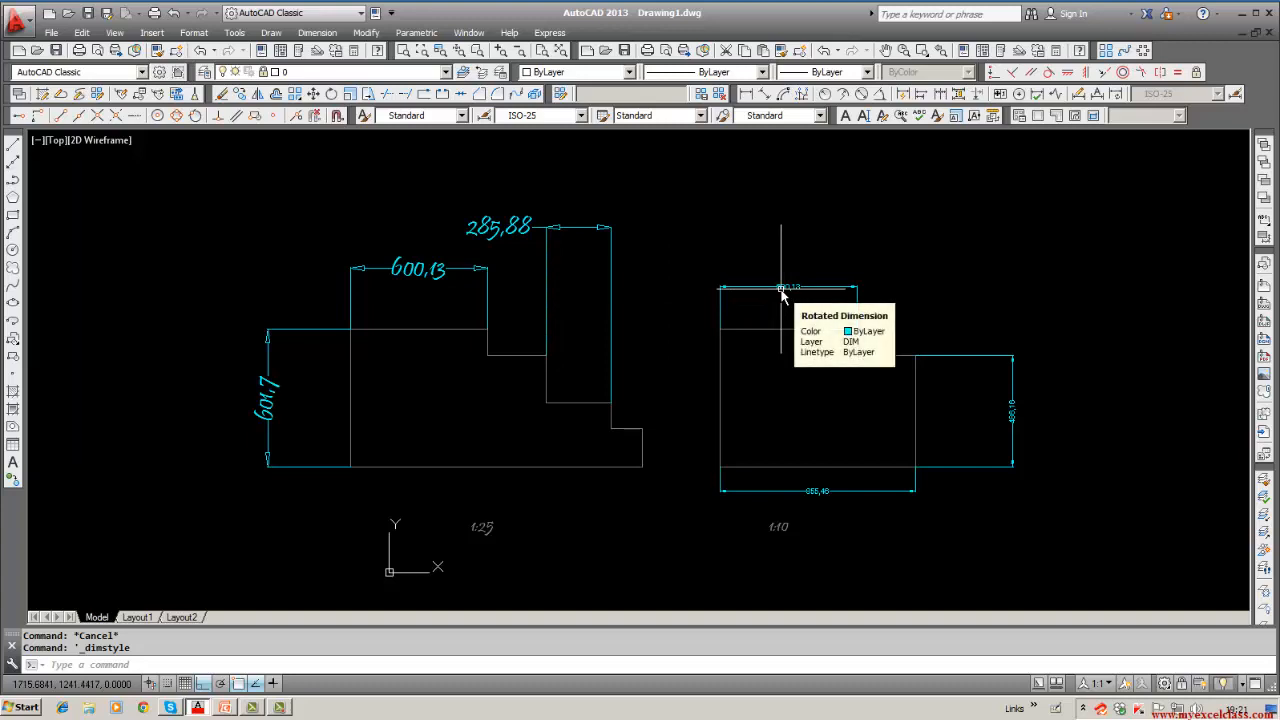
{"action": "left_click", "coordinate": [782, 293]}
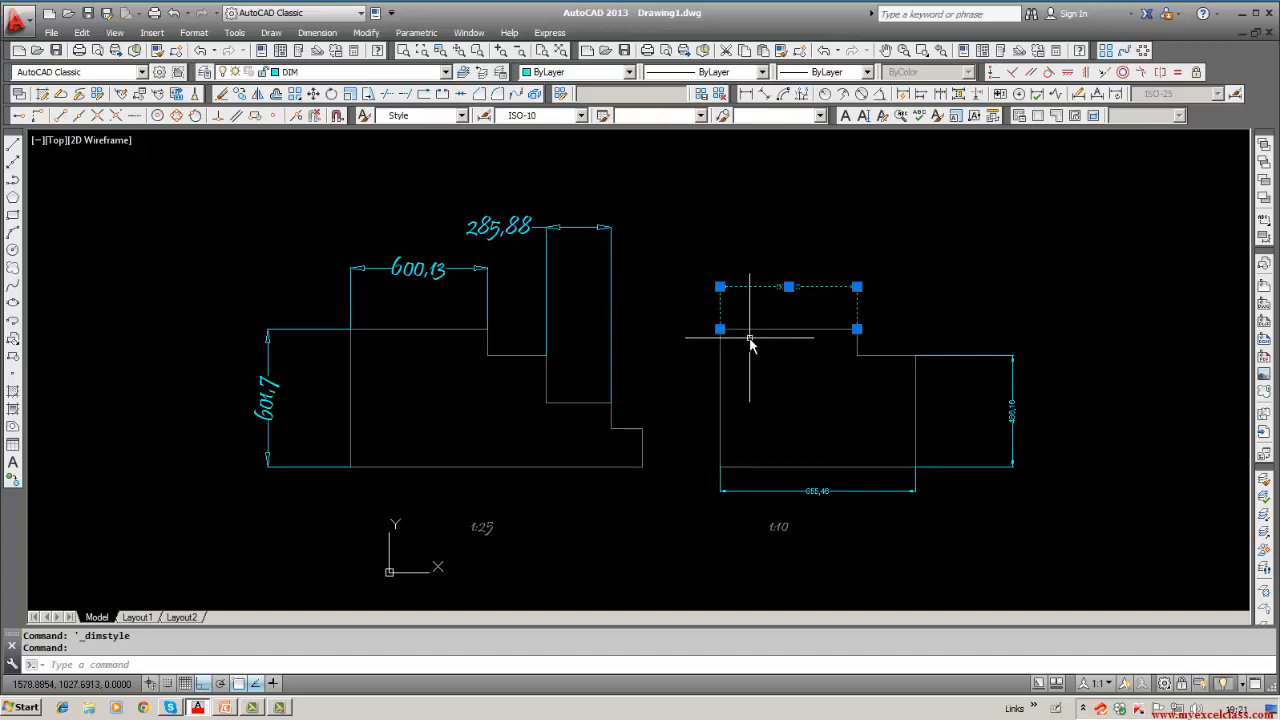
{"action": "key", "text": "Escape"}
{"action": "left_click", "coordinate": [460, 117]}
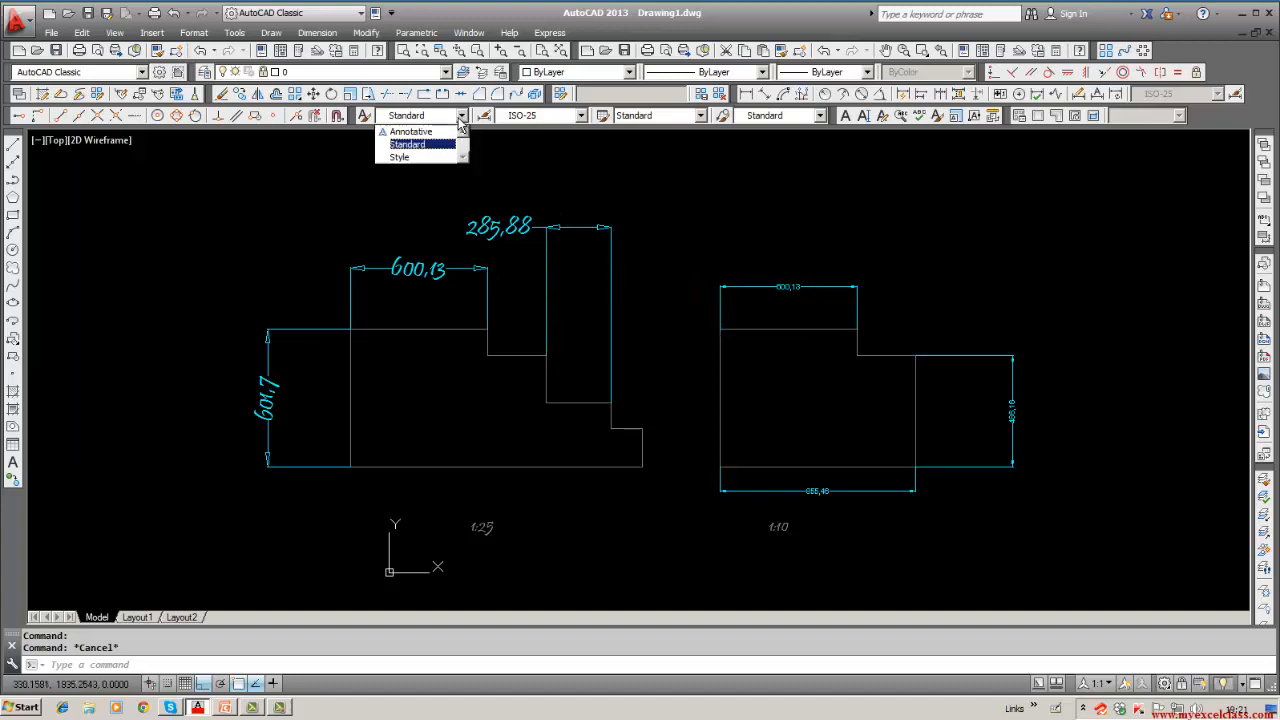
{"action": "left_click", "coordinate": [425, 157]}
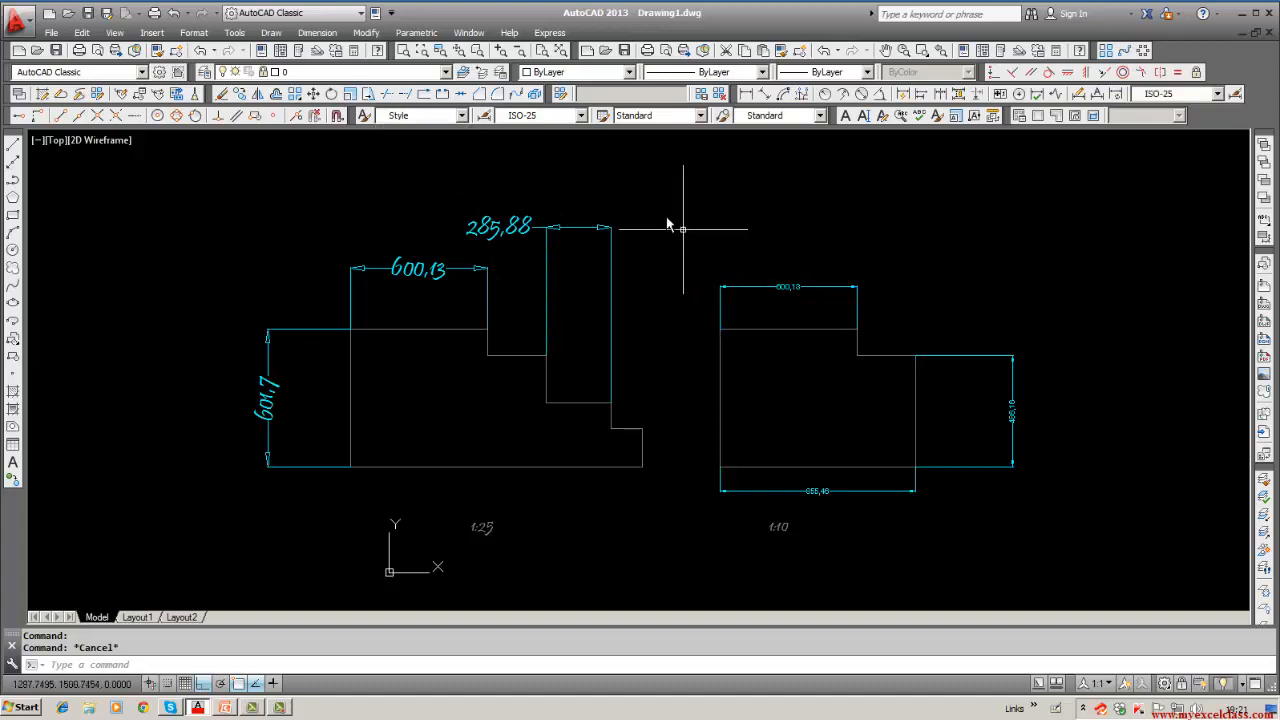
Step: Open the ISO-25 dimension style's arrowhead settings for modification
{"action": "left_click", "coordinate": [333, 36]}
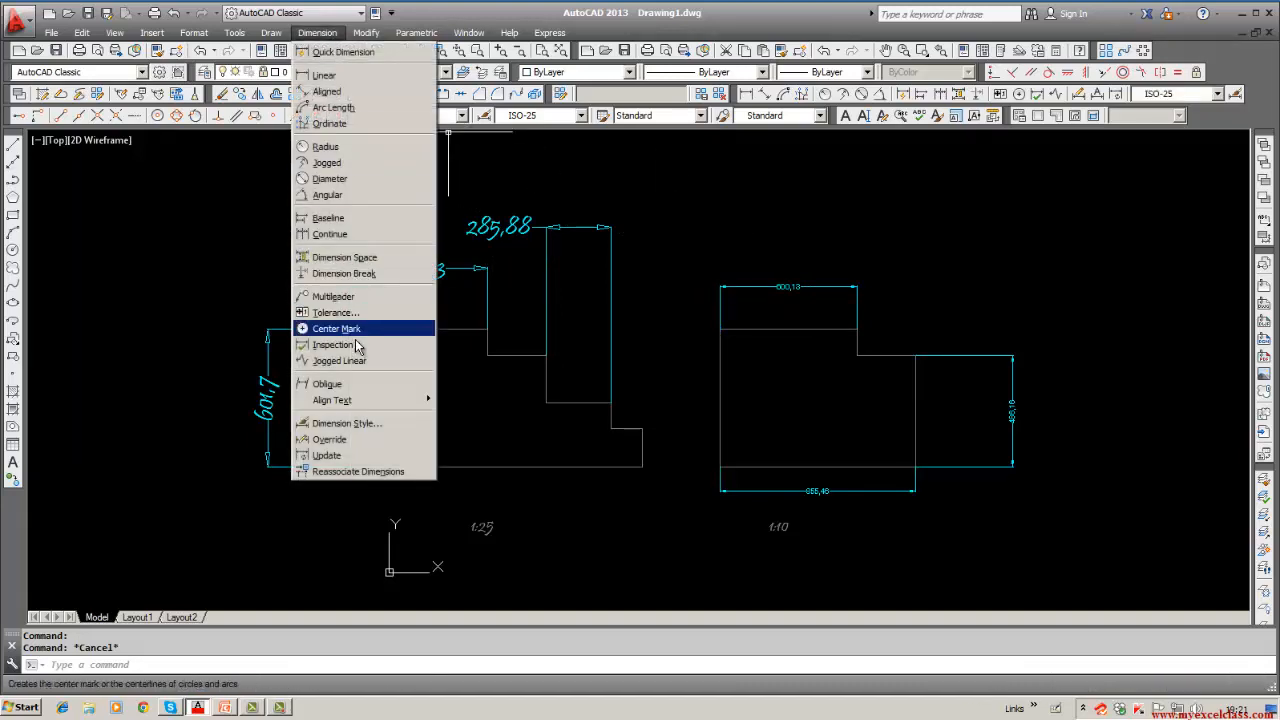
{"action": "left_click", "coordinate": [352, 424]}
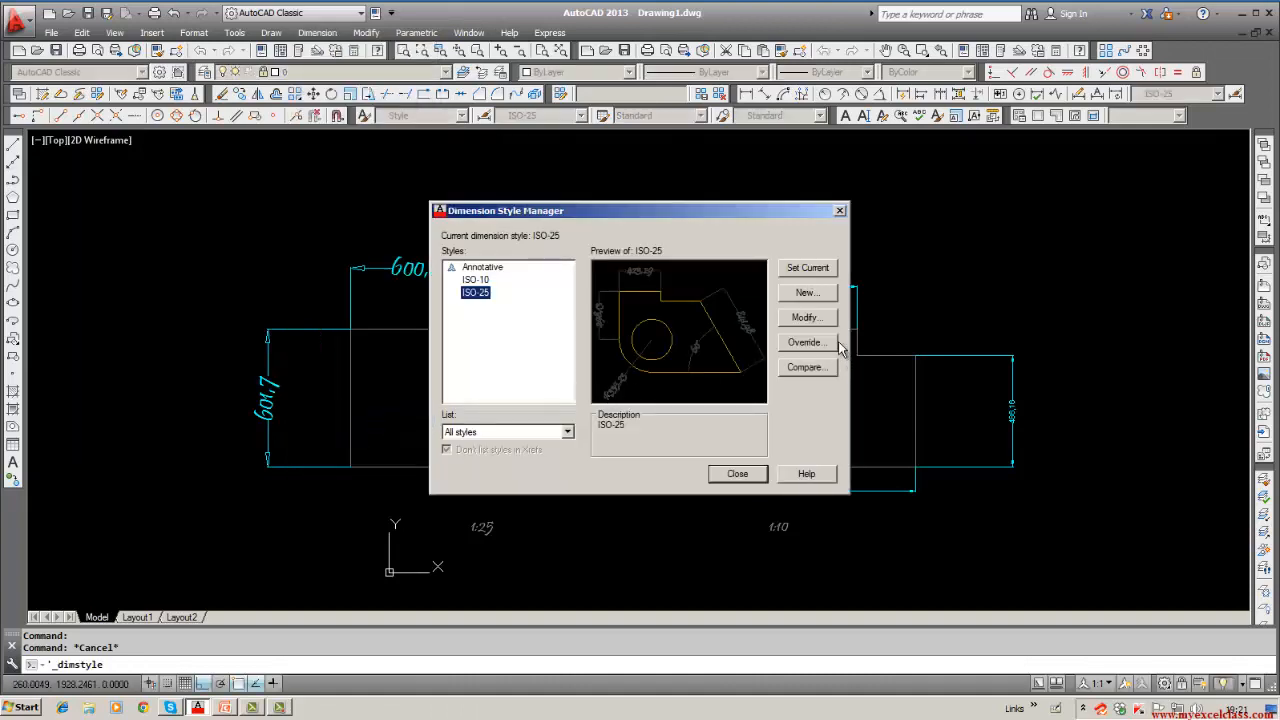
{"action": "left_click", "coordinate": [806, 318]}
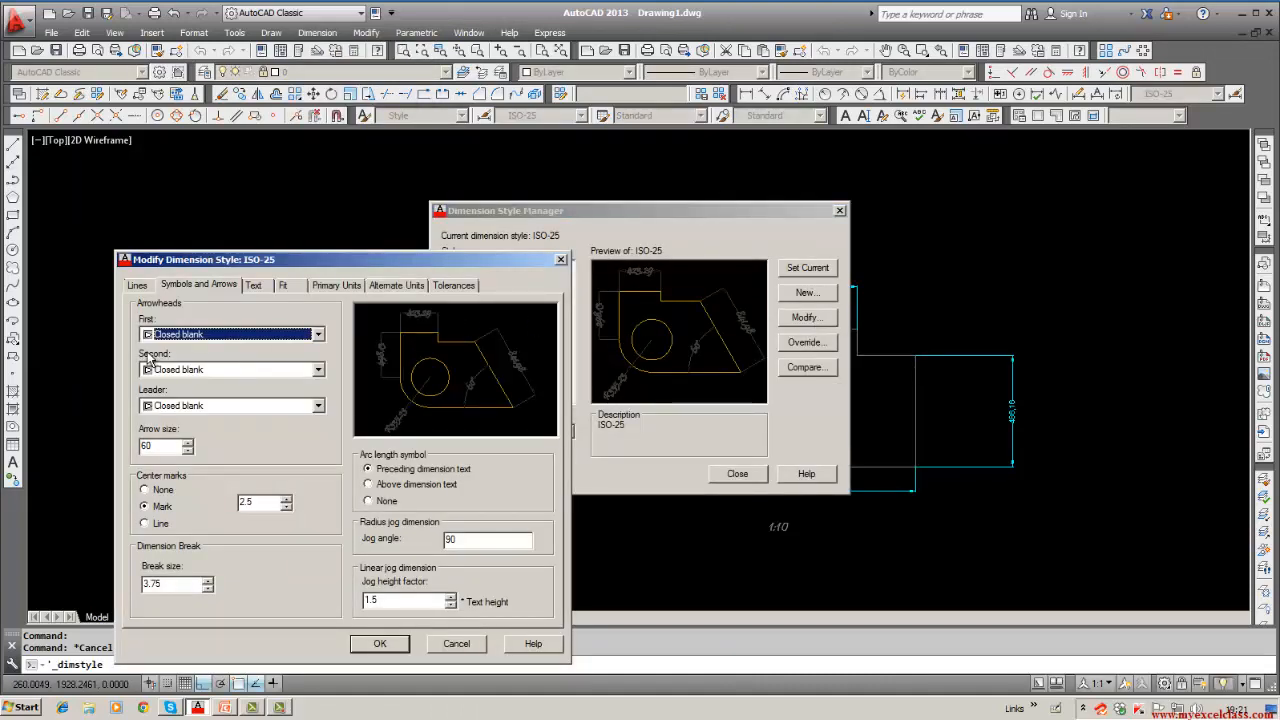
Step: Assign the text style named Style to the ISO-25 dimension style and apply the change
{"action": "left_click", "coordinate": [254, 286]}
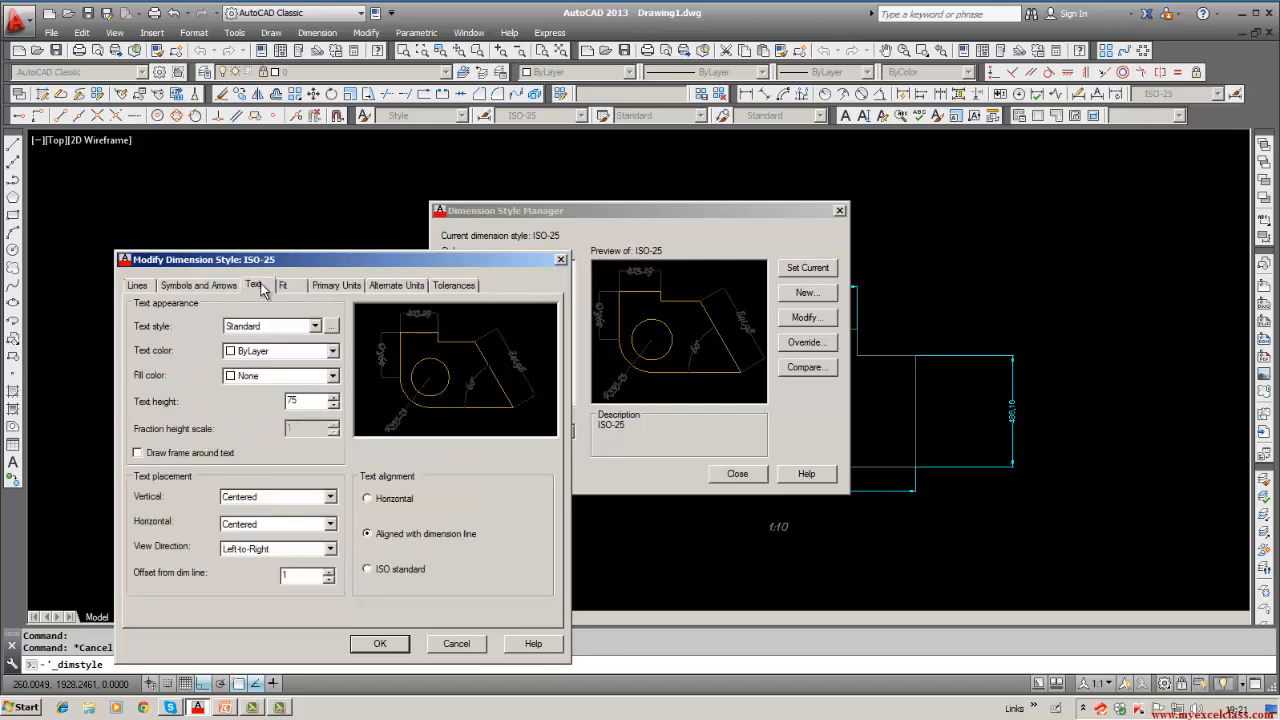
{"action": "left_click", "coordinate": [315, 327]}
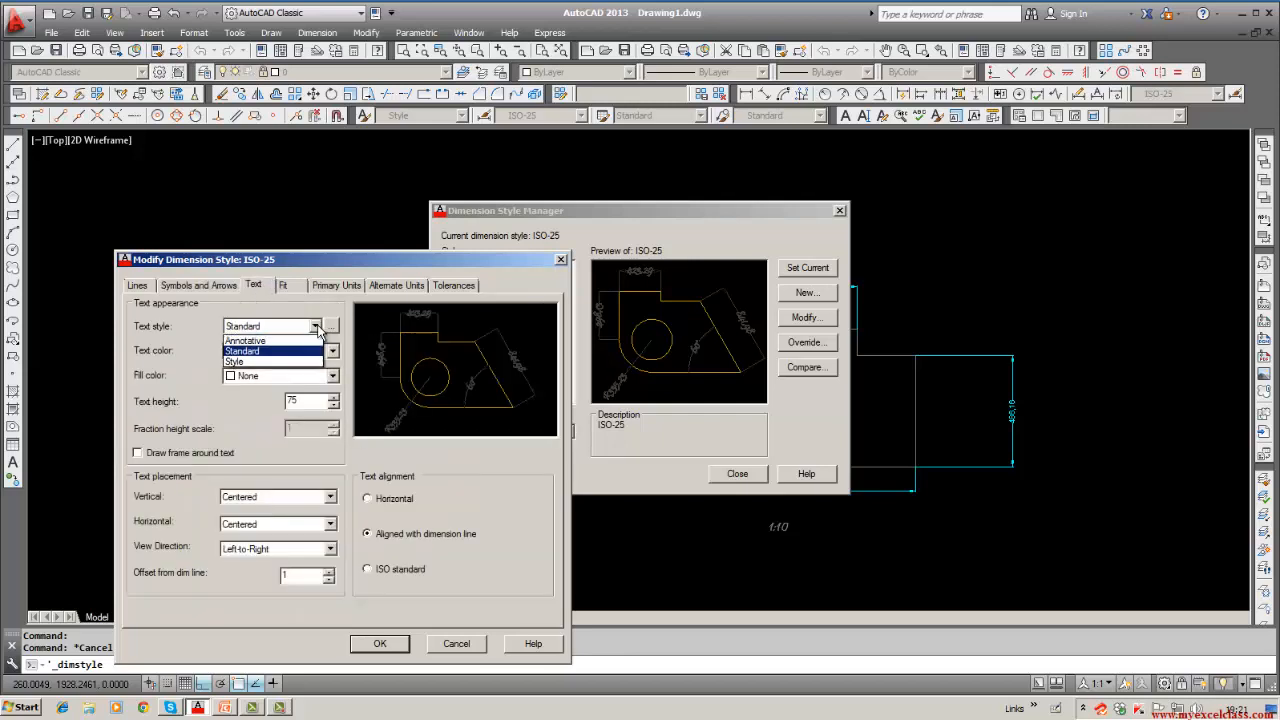
{"action": "left_click", "coordinate": [289, 362]}
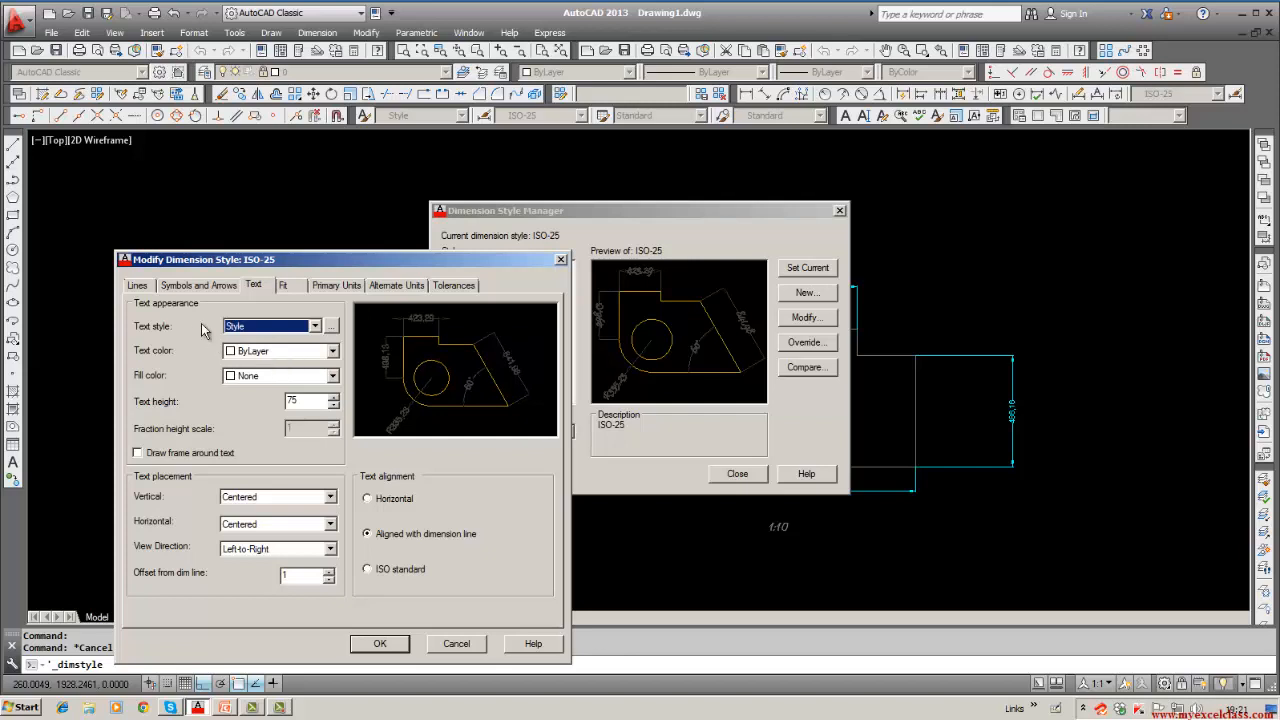
{"action": "left_click", "coordinate": [195, 287]}
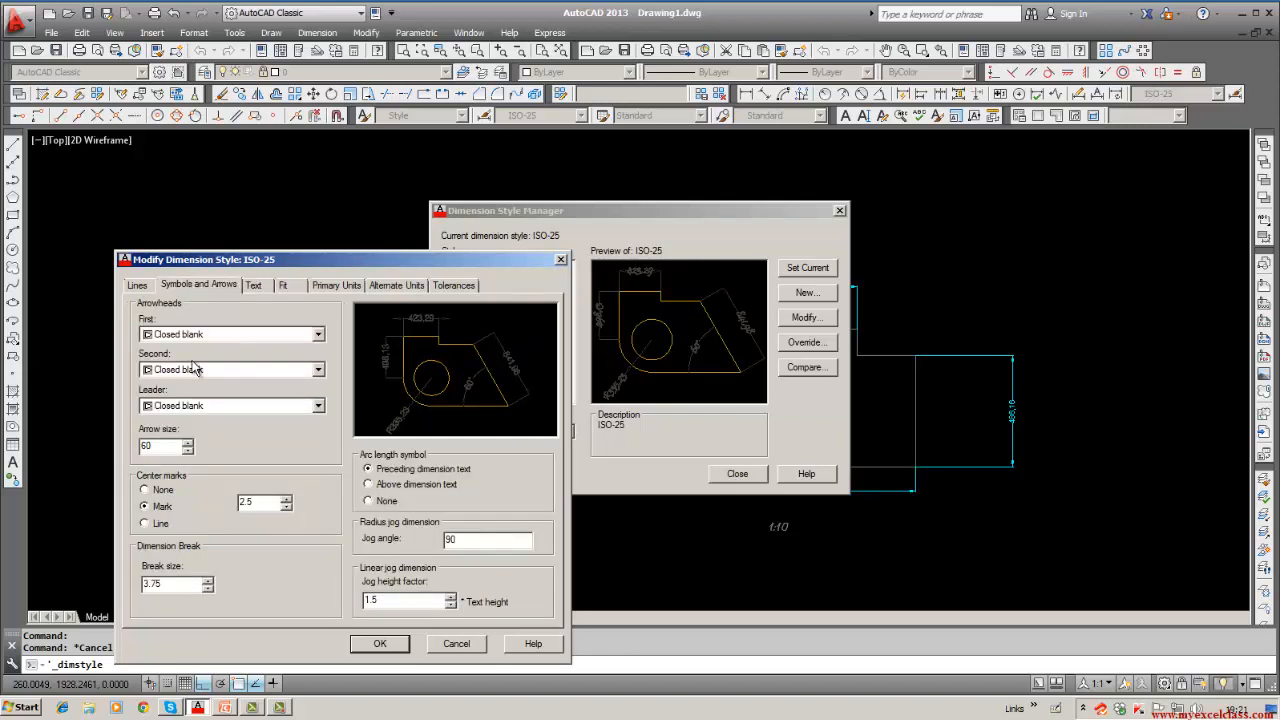
{"action": "left_click", "coordinate": [380, 643]}
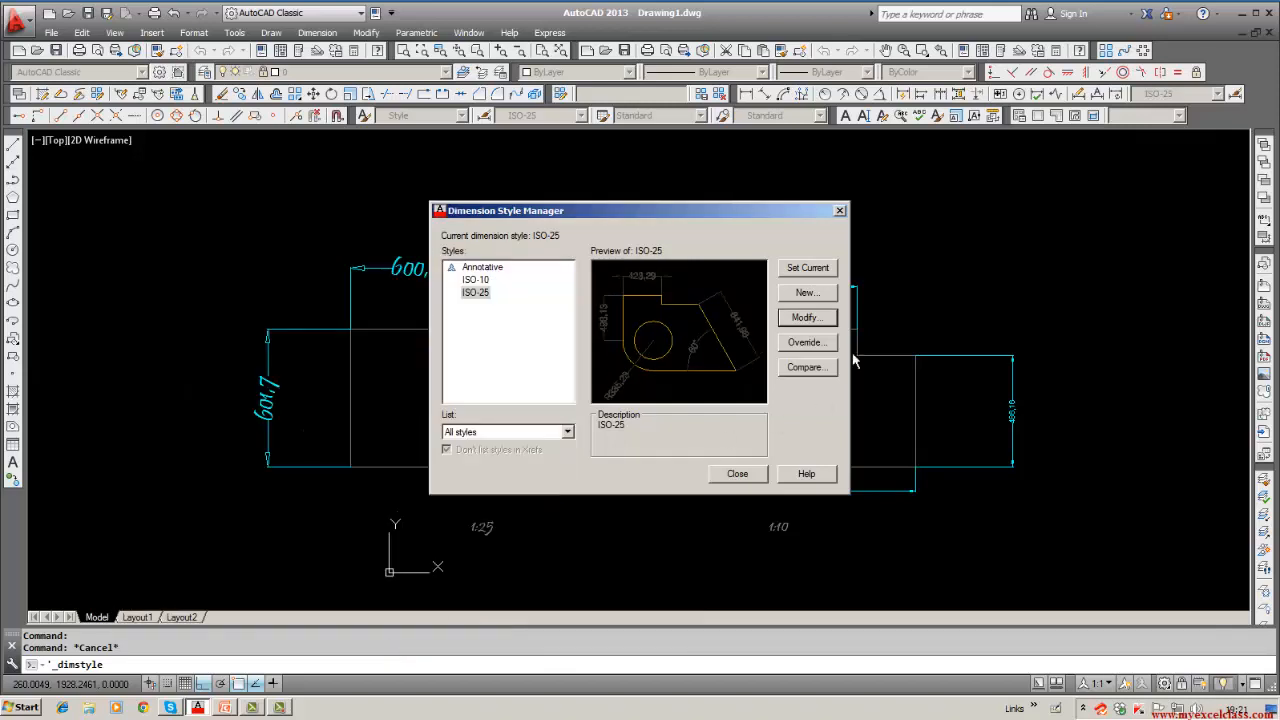
{"action": "left_click", "coordinate": [737, 473]}
{"action": "left_click", "coordinate": [725, 484]}
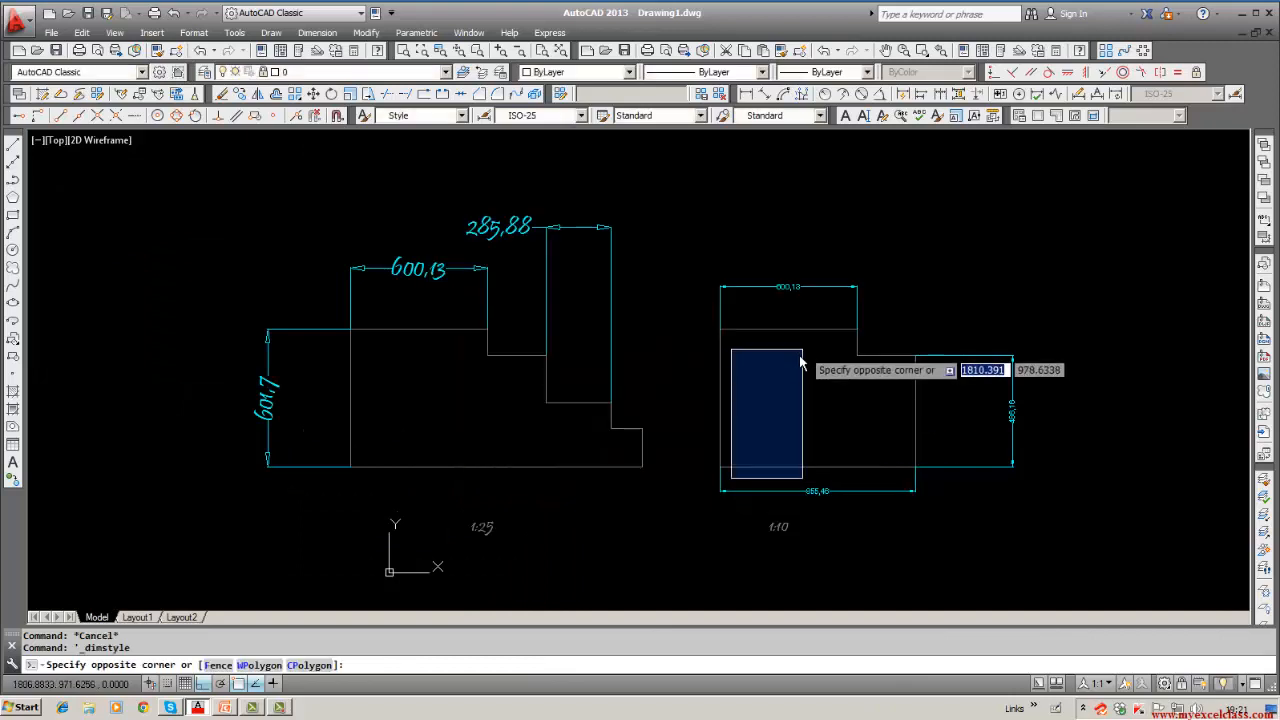
{"action": "key", "text": "Escape"}
{"action": "left_click", "coordinate": [770, 288]}
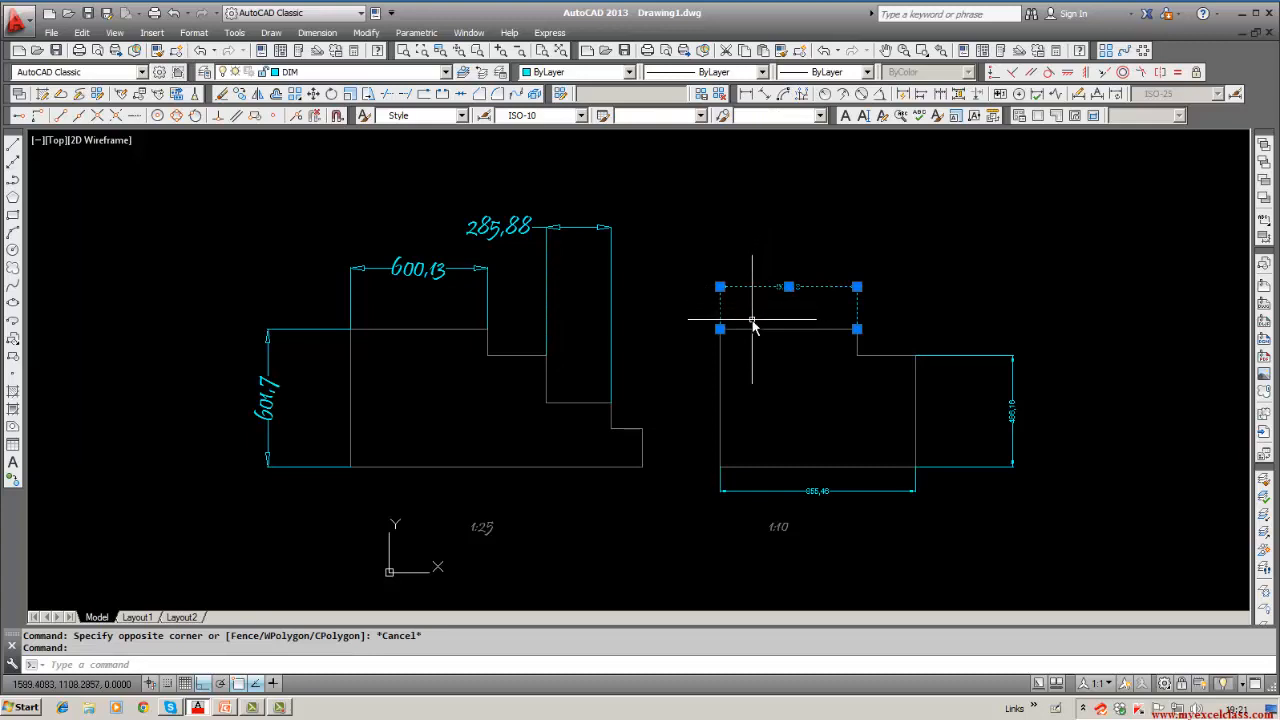
{"action": "key", "text": "Escape"}
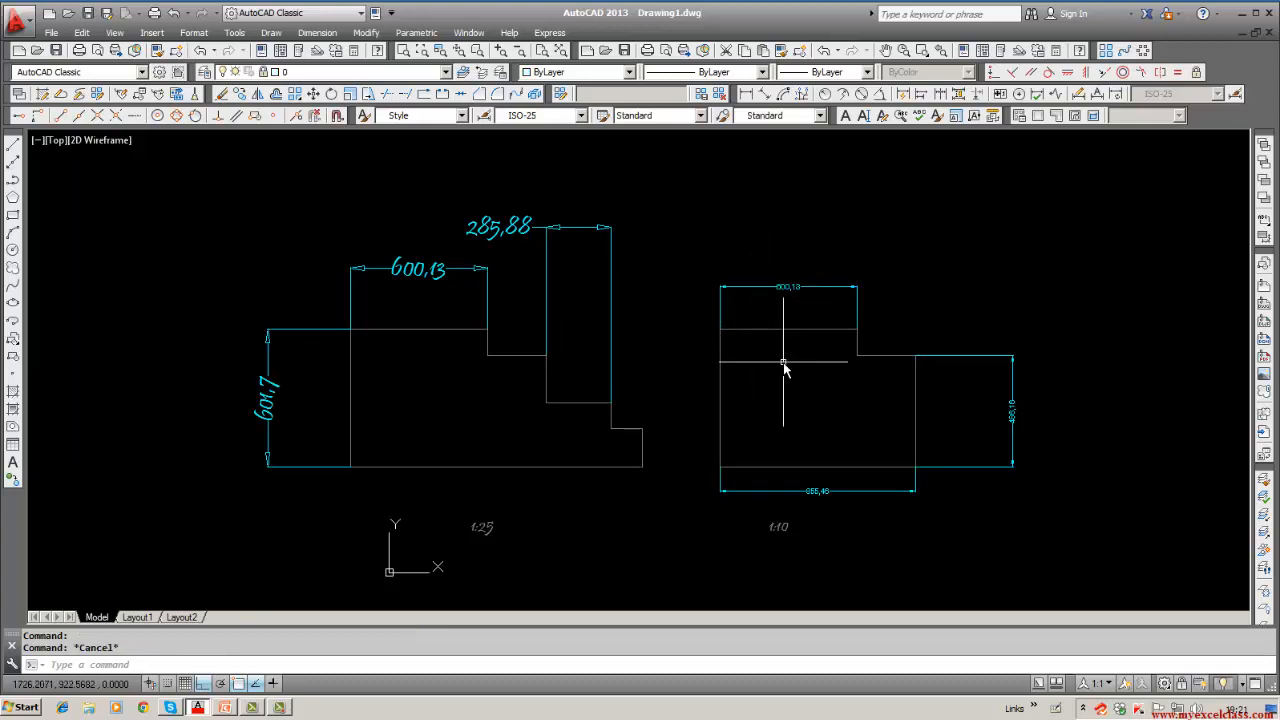
Step: Make Standard the current text style and assign it as the text style of the ISO-25 dimension style
{"action": "left_click", "coordinate": [462, 116]}
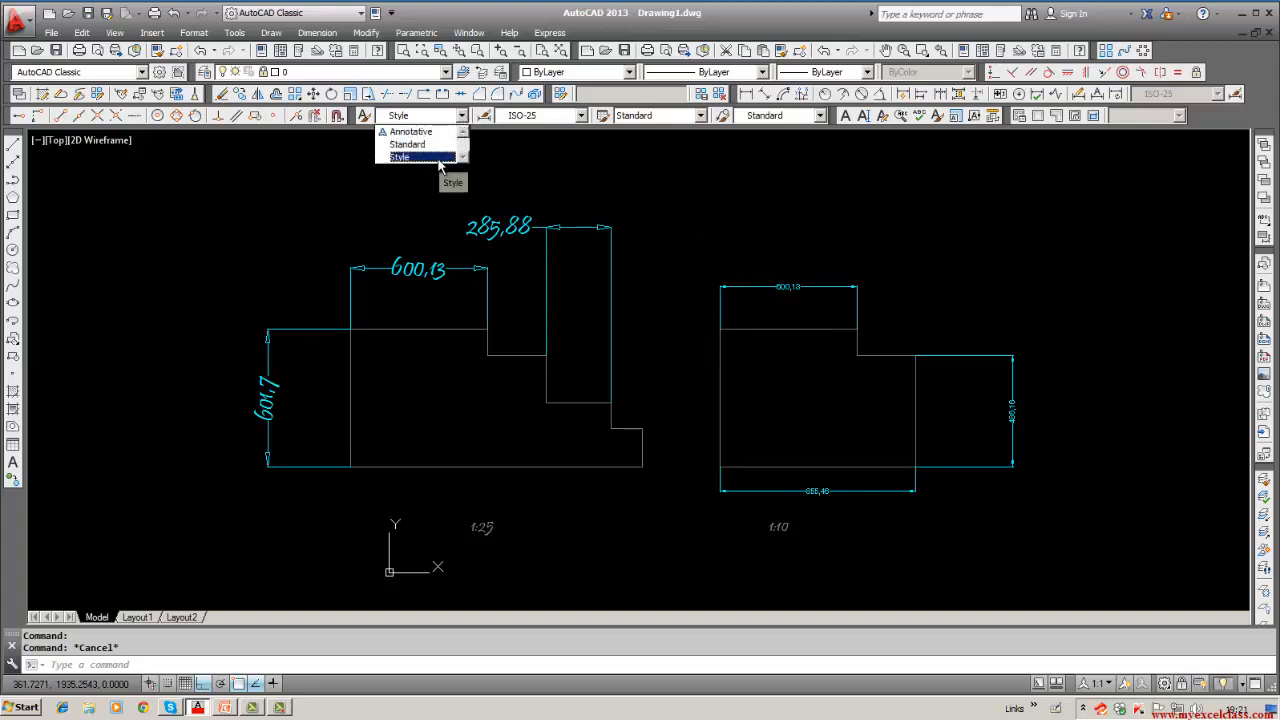
{"action": "left_click", "coordinate": [438, 146]}
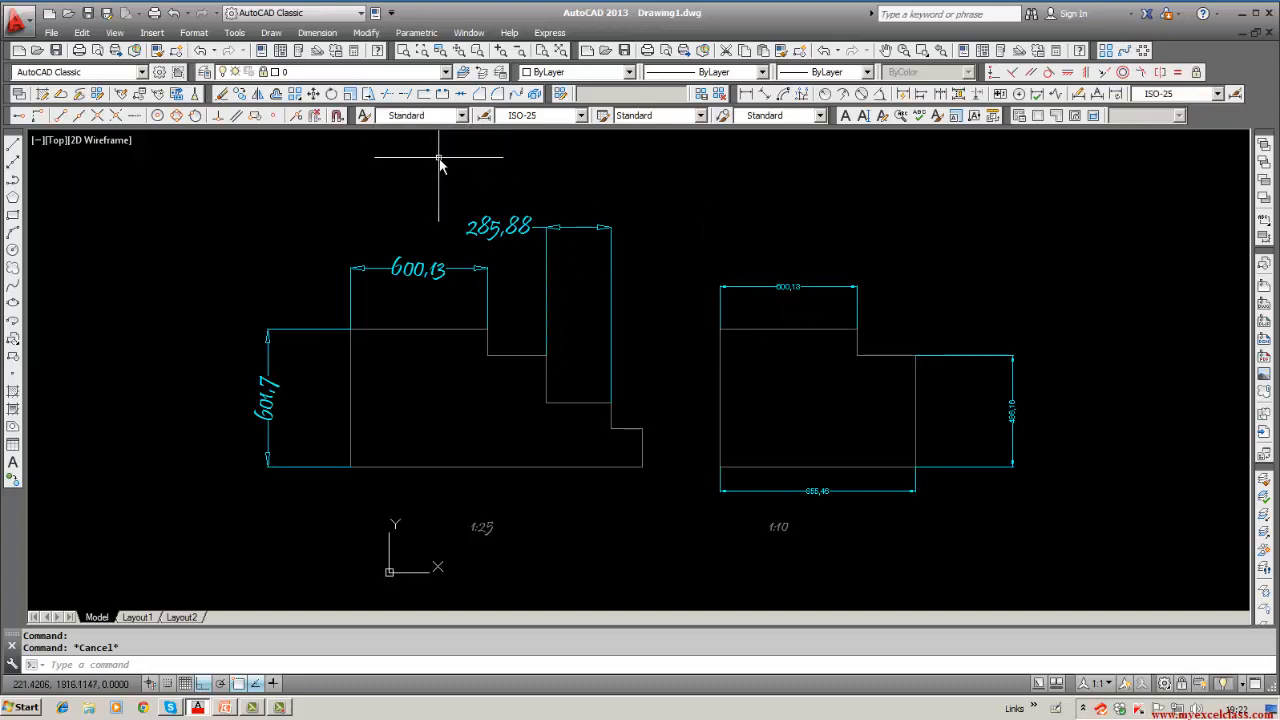
{"action": "left_click", "coordinate": [329, 36]}
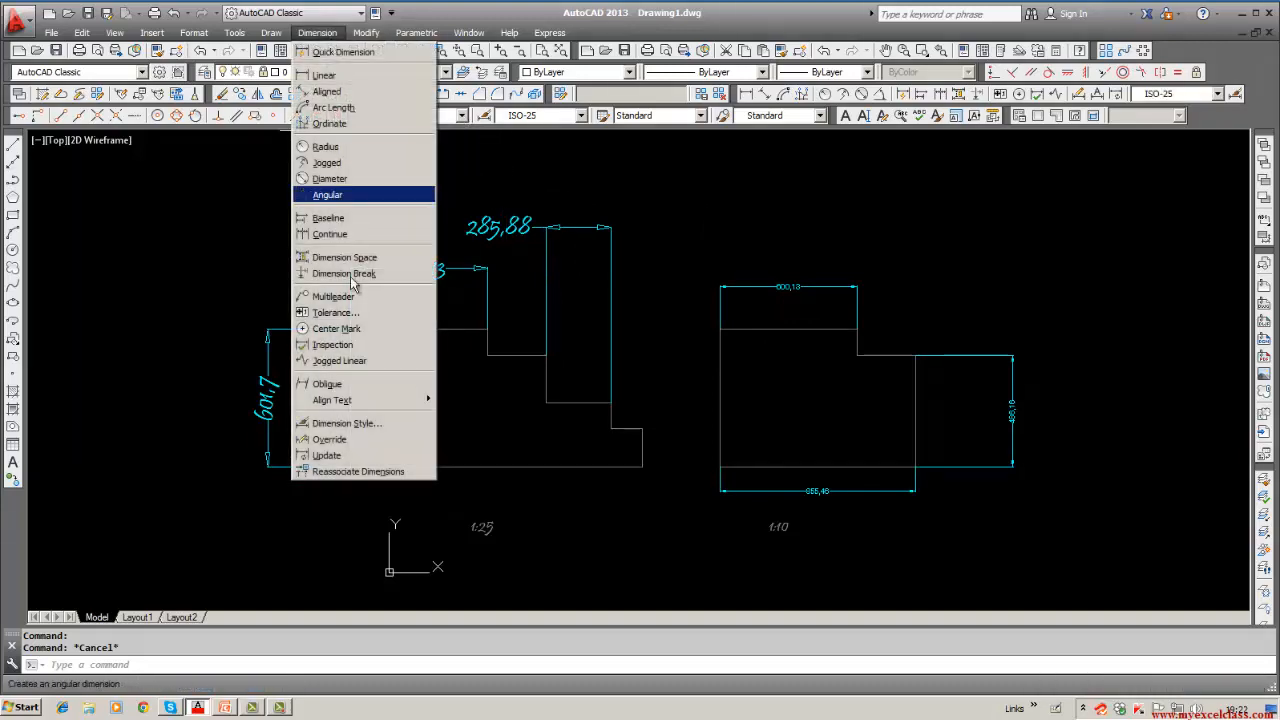
{"action": "left_click", "coordinate": [351, 425]}
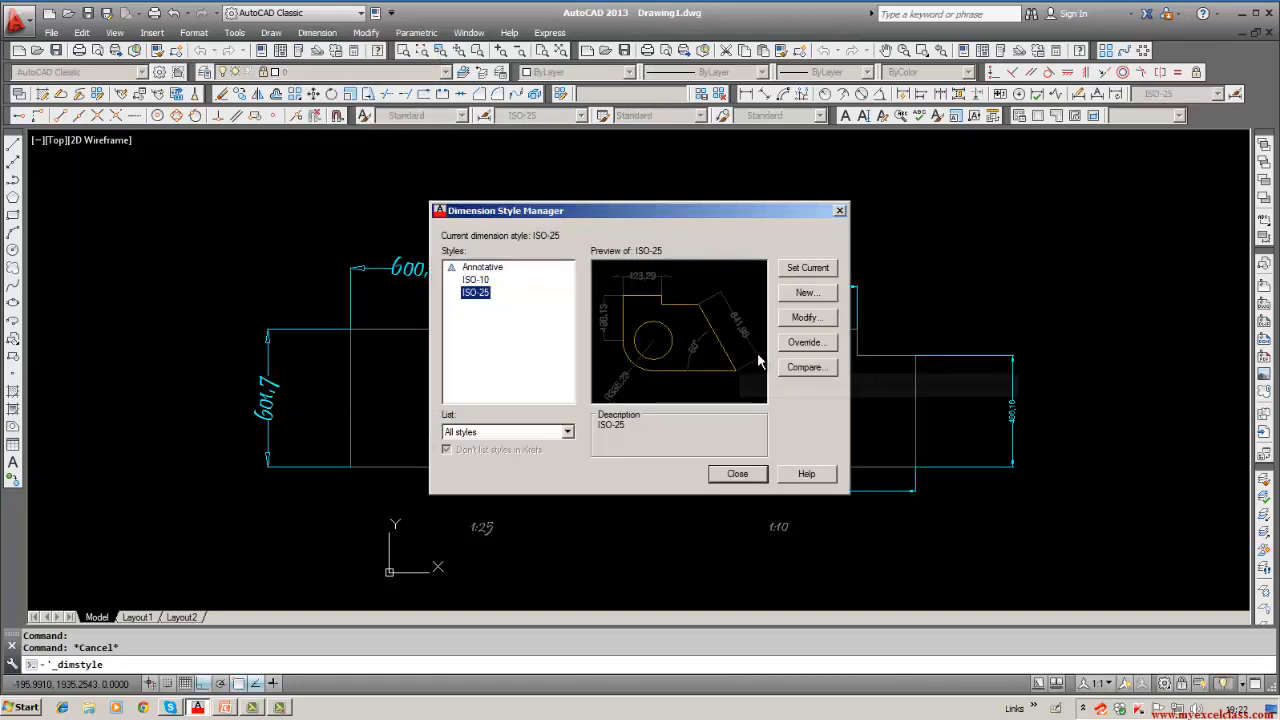
{"action": "left_click", "coordinate": [793, 324]}
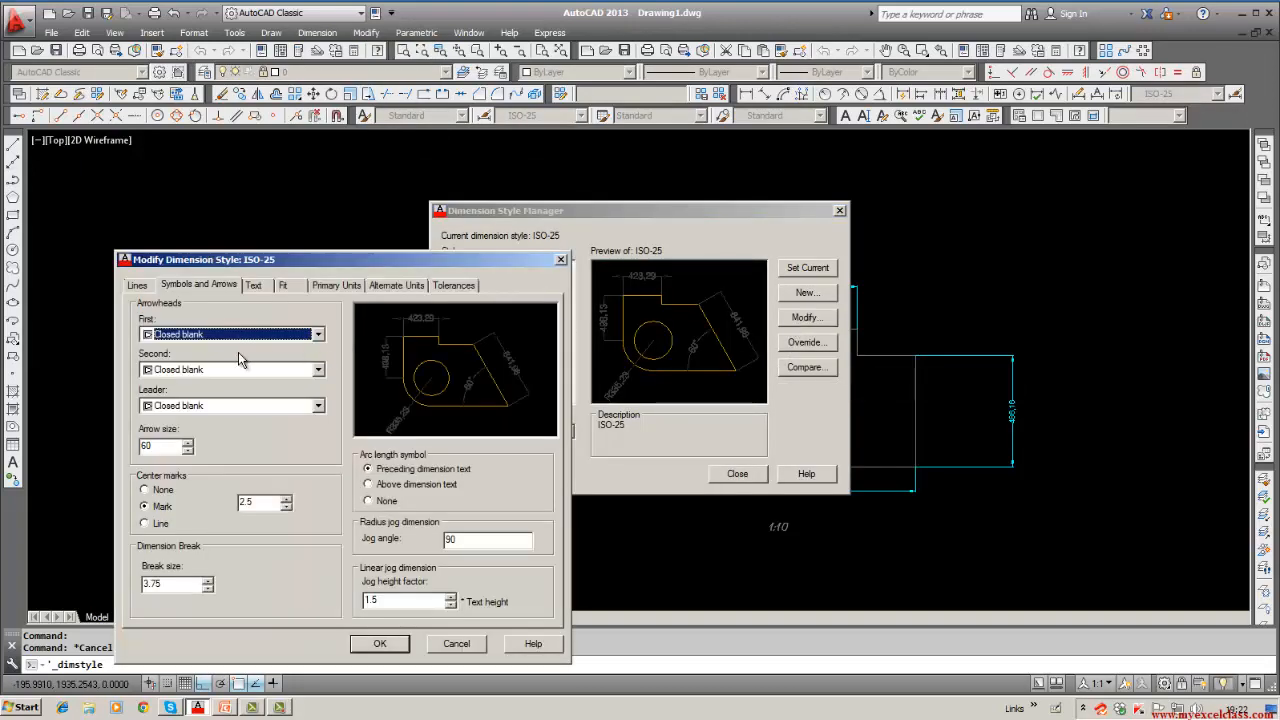
{"action": "left_click", "coordinate": [261, 286]}
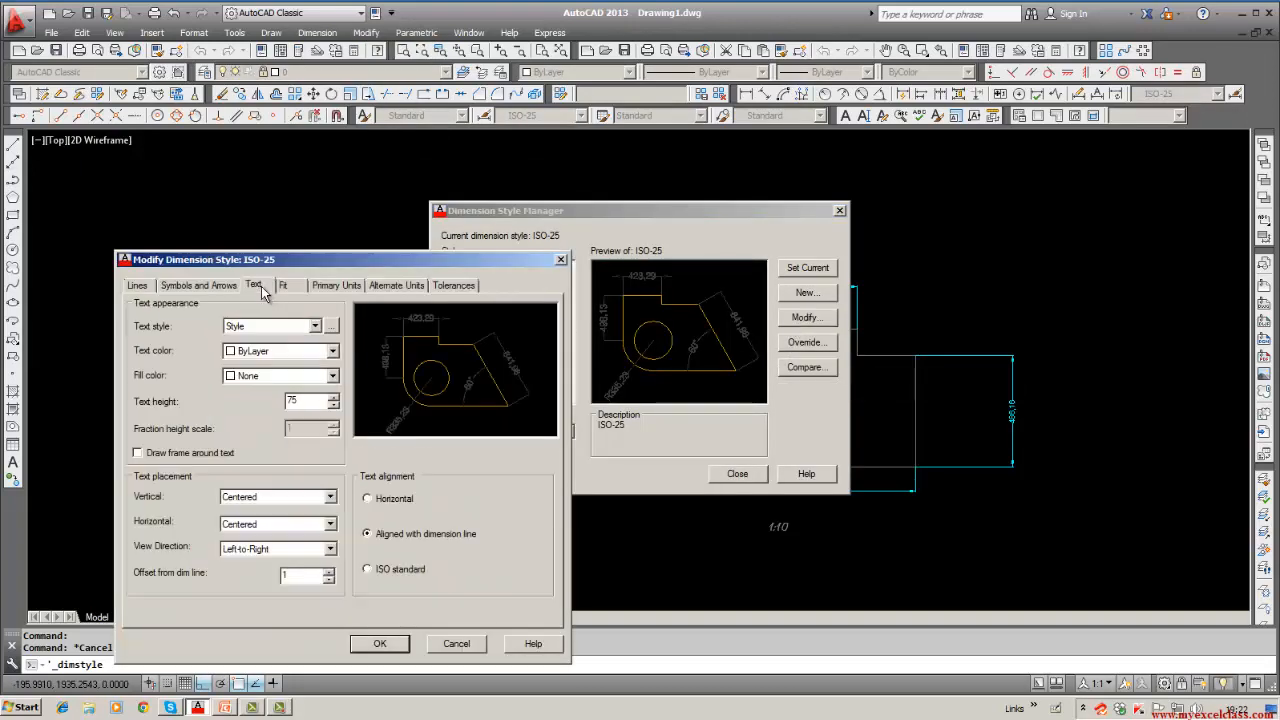
{"action": "left_click", "coordinate": [315, 327]}
{"action": "left_click", "coordinate": [243, 339]}
Step: Set the text color of the ISO-25 dimension style to ByLayer
{"action": "left_click", "coordinate": [298, 351]}
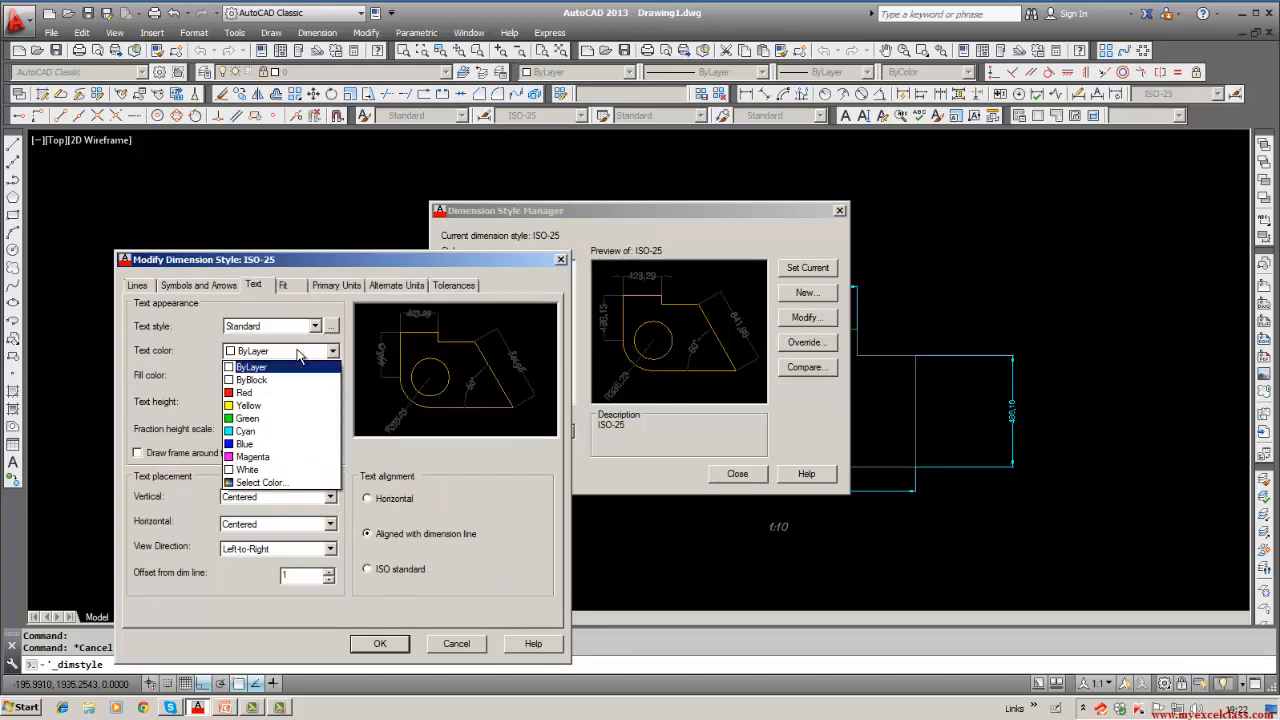
{"action": "left_click", "coordinate": [298, 351]}
{"action": "left_click", "coordinate": [295, 351]}
{"action": "left_click", "coordinate": [278, 367]}
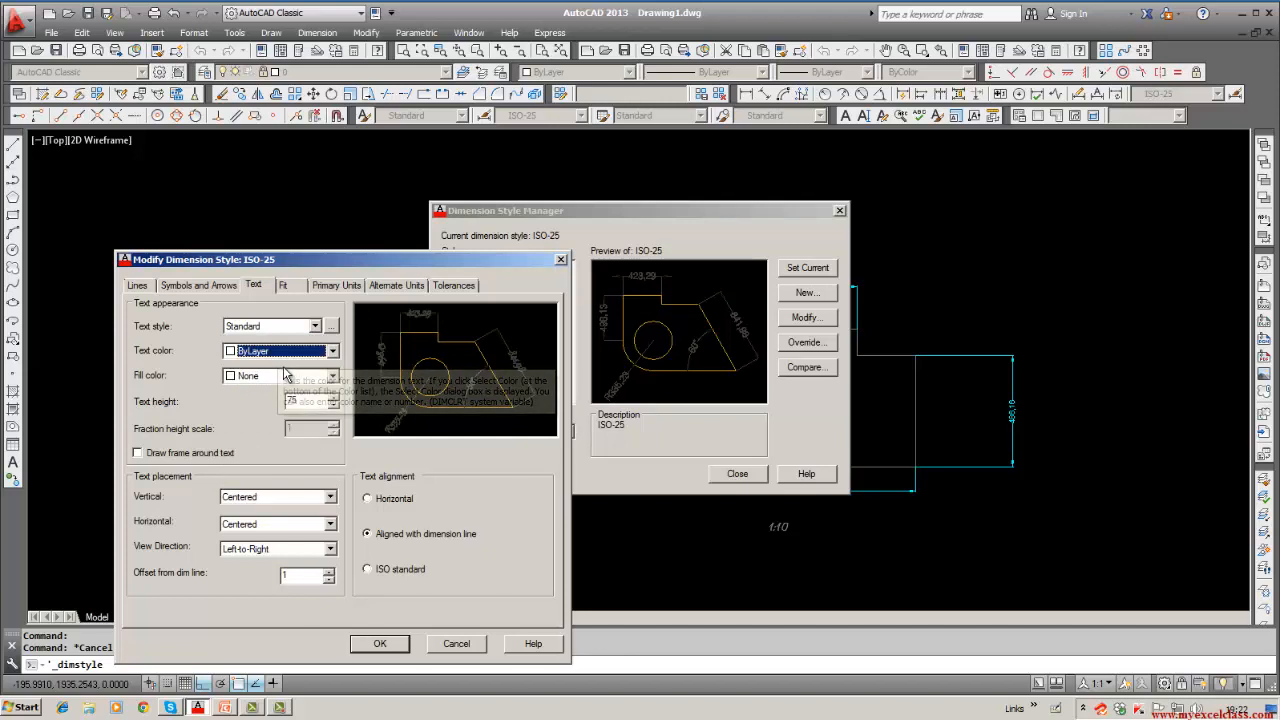
Step: Set the first and second arrowheads of ISO-25 to Closed blank and apply the style changes
{"action": "left_click", "coordinate": [198, 287]}
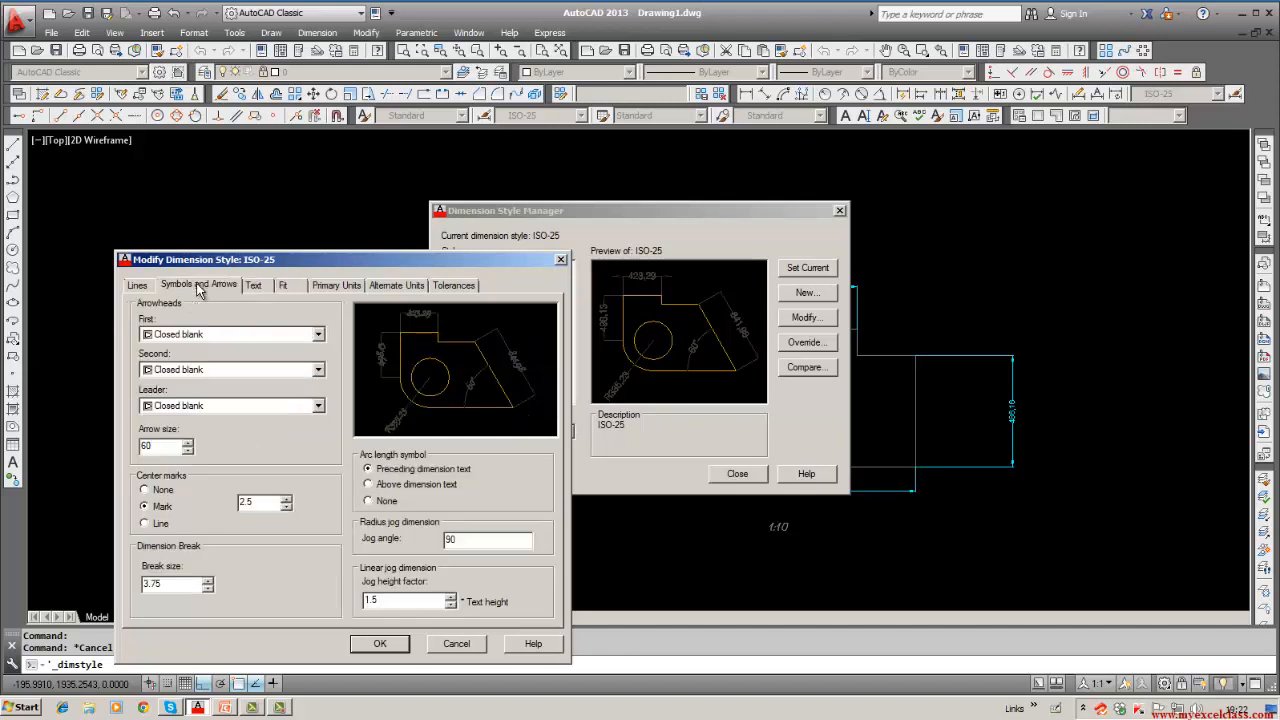
{"action": "left_click", "coordinate": [318, 335]}
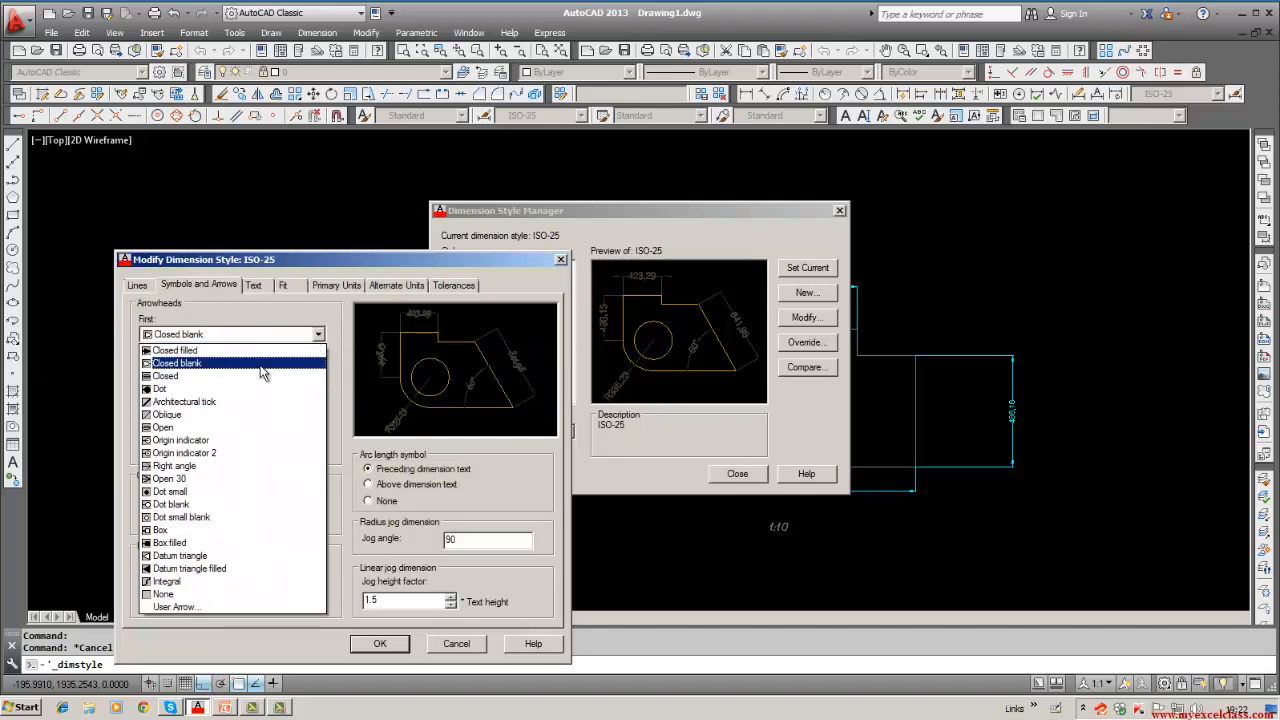
{"action": "left_click", "coordinate": [260, 365]}
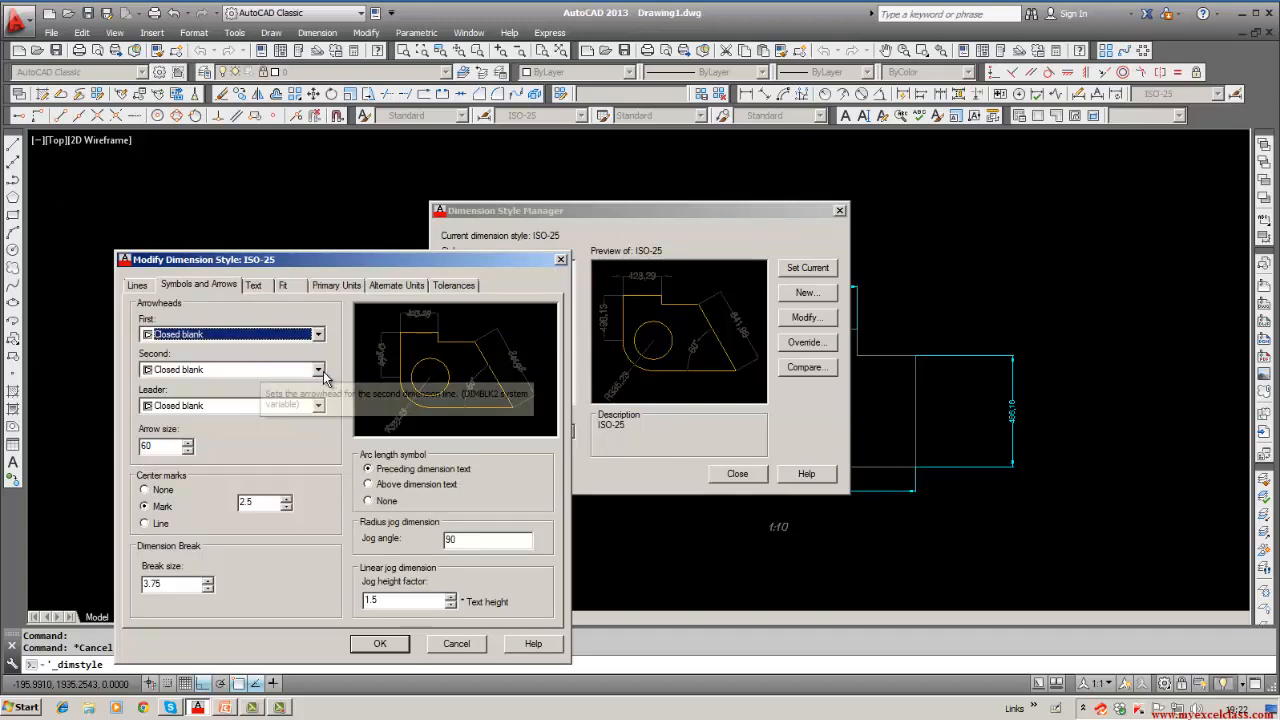
{"action": "left_click", "coordinate": [318, 370]}
{"action": "left_click", "coordinate": [290, 390]}
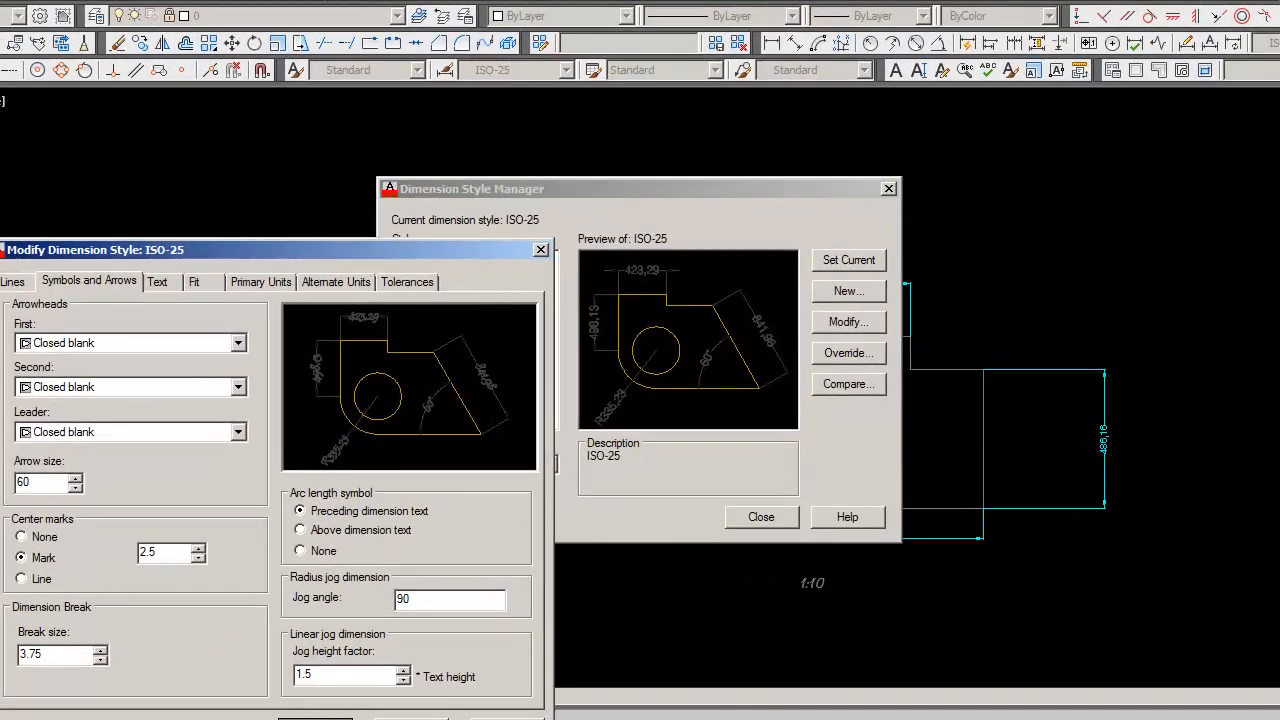
{"action": "left_click", "coordinate": [339, 697]}
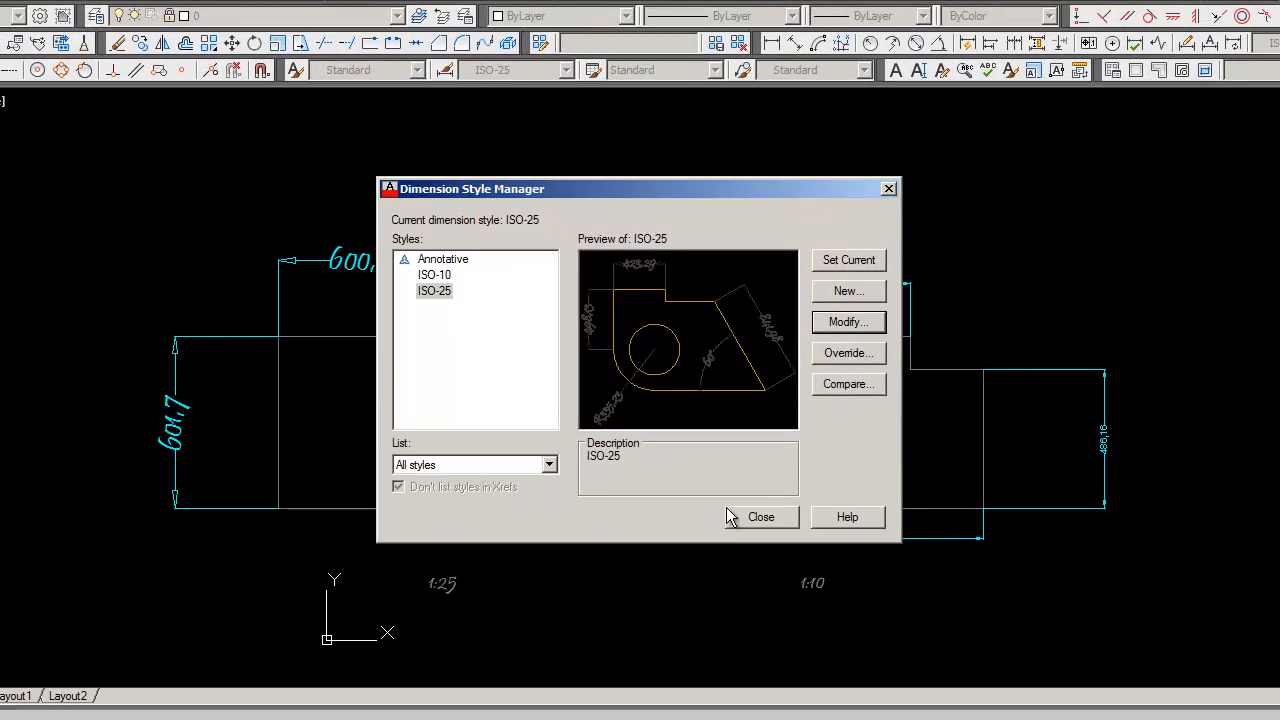
Step: Make ISO-10 the current dimension style and set its first, second and leader arrowheads to Closed blank
{"action": "double_click", "coordinate": [434, 274]}
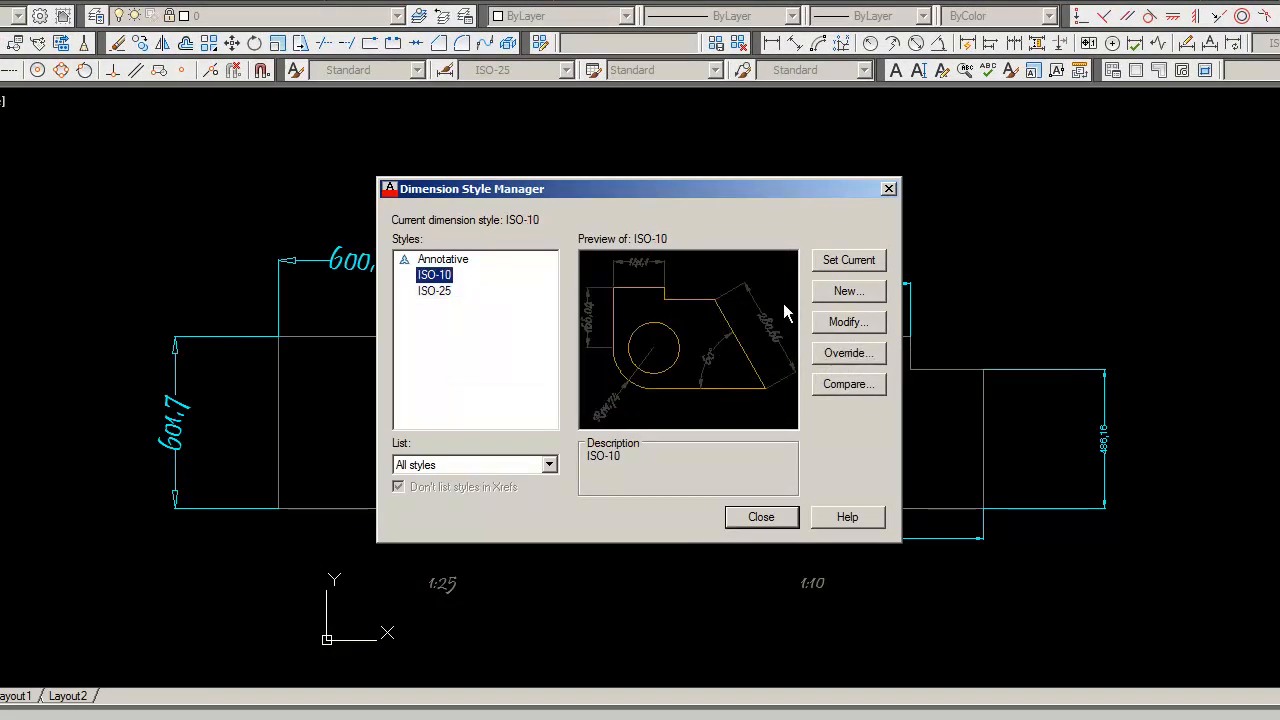
{"action": "left_click", "coordinate": [846, 322]}
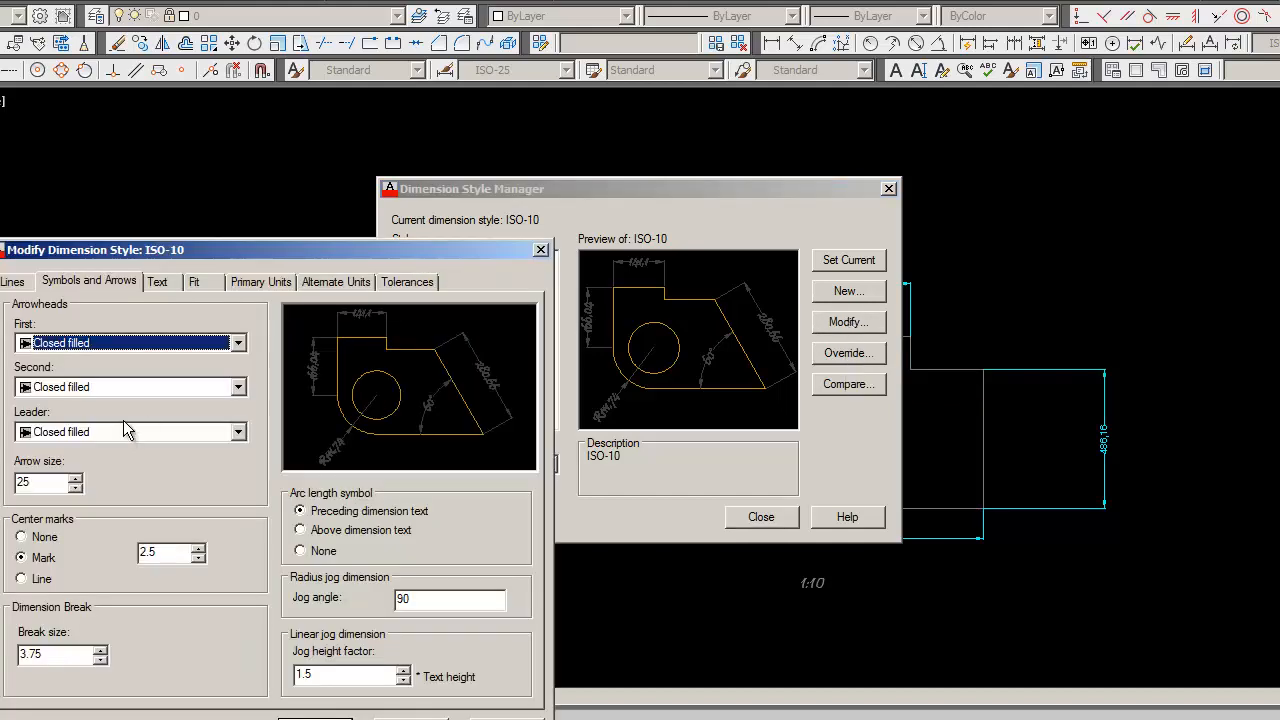
{"action": "left_click", "coordinate": [241, 344]}
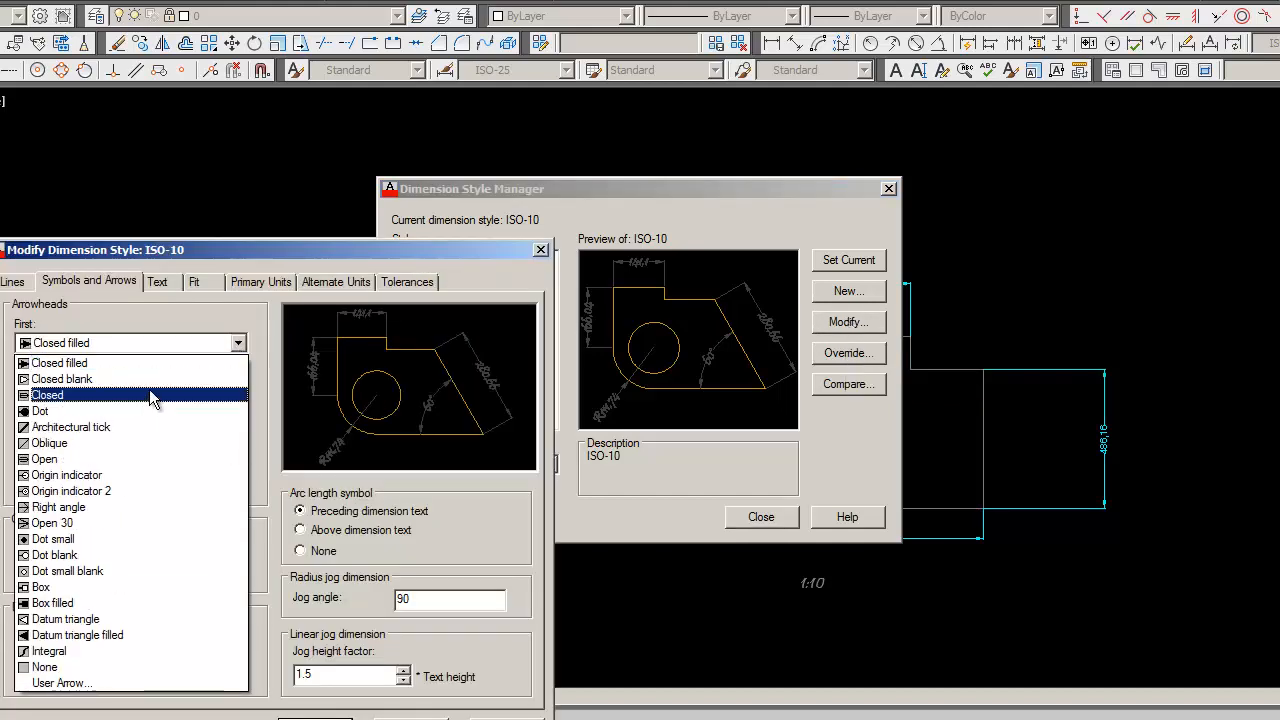
{"action": "left_click", "coordinate": [149, 380]}
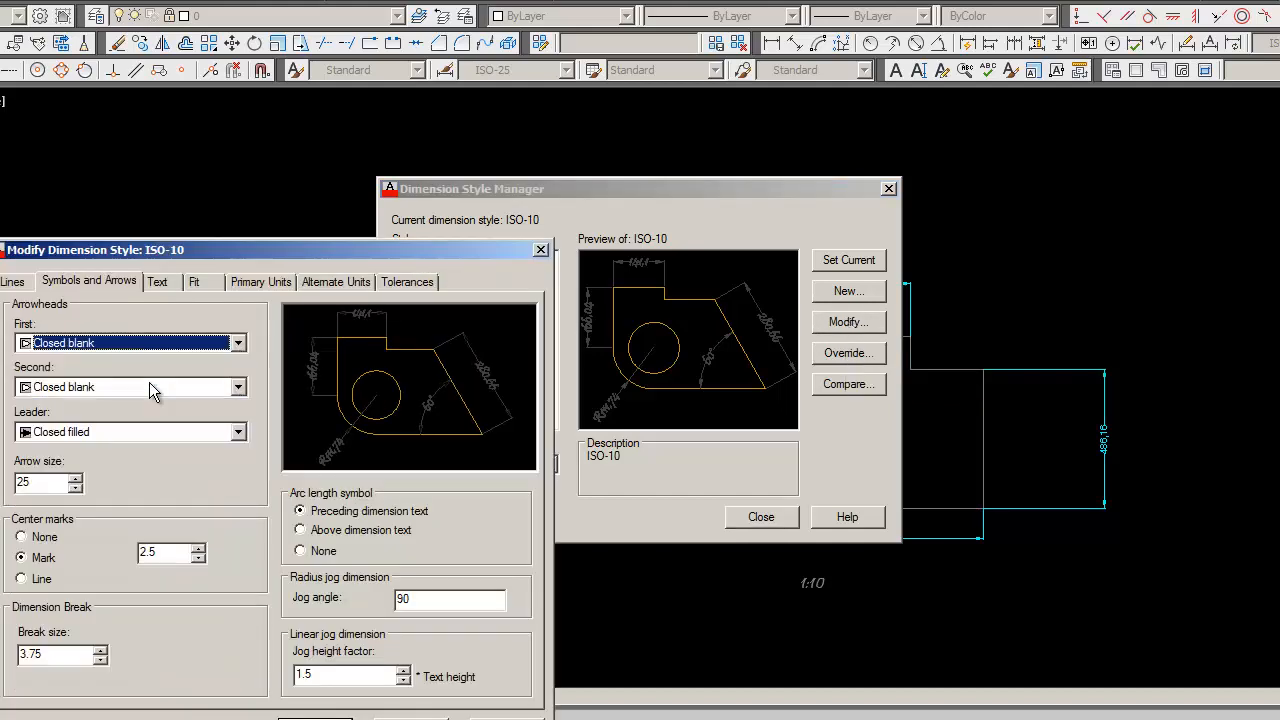
{"action": "left_click", "coordinate": [239, 432]}
{"action": "left_click", "coordinate": [175, 468]}
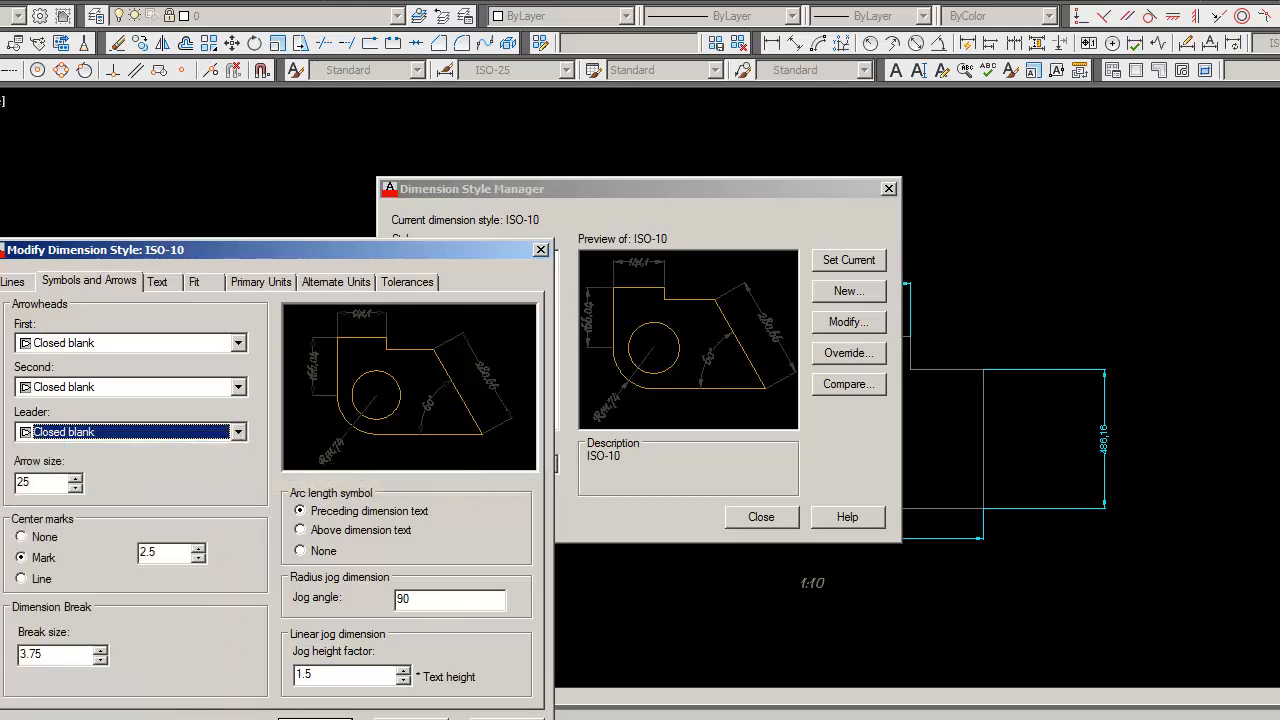
{"action": "left_click", "coordinate": [330, 719]}
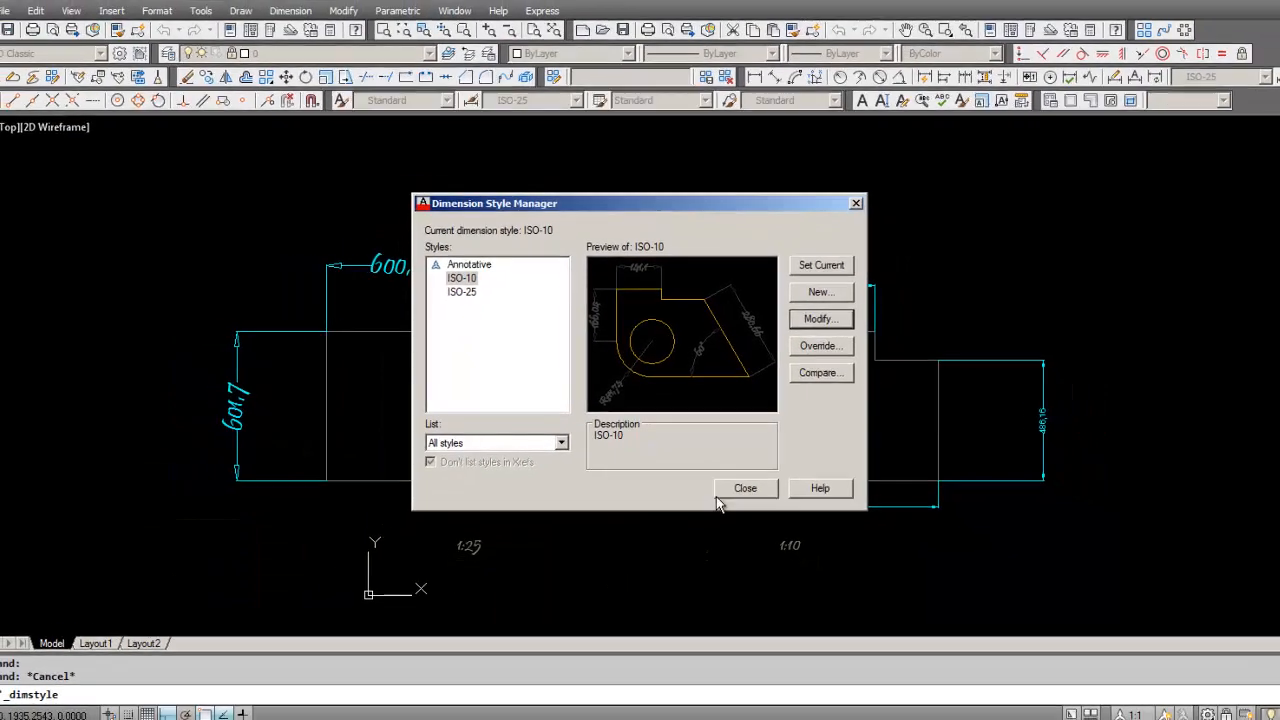
{"action": "left_click", "coordinate": [731, 516]}
{"action": "left_click", "coordinate": [731, 516]}
{"action": "key", "text": "Escape"}
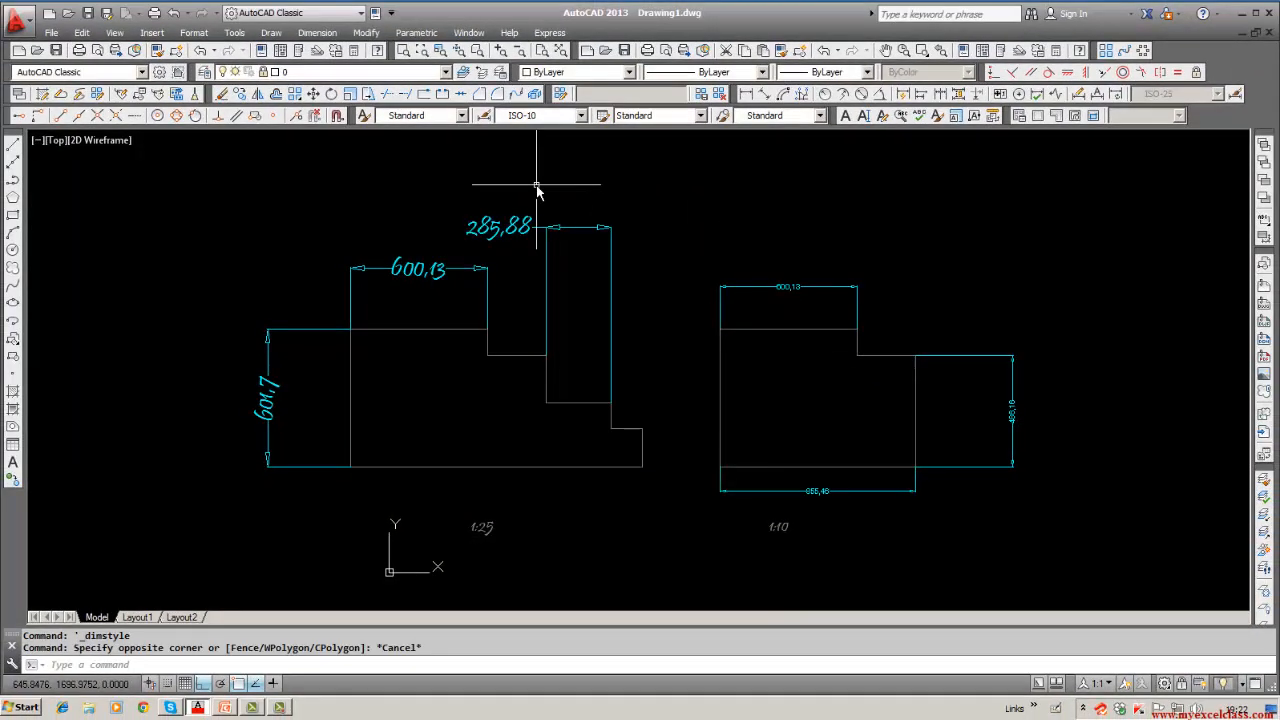
Step: Modify ISO-10 to use Oblique for the first and second arrowheads and Architectural tick for the leader
{"action": "left_click", "coordinate": [317, 33]}
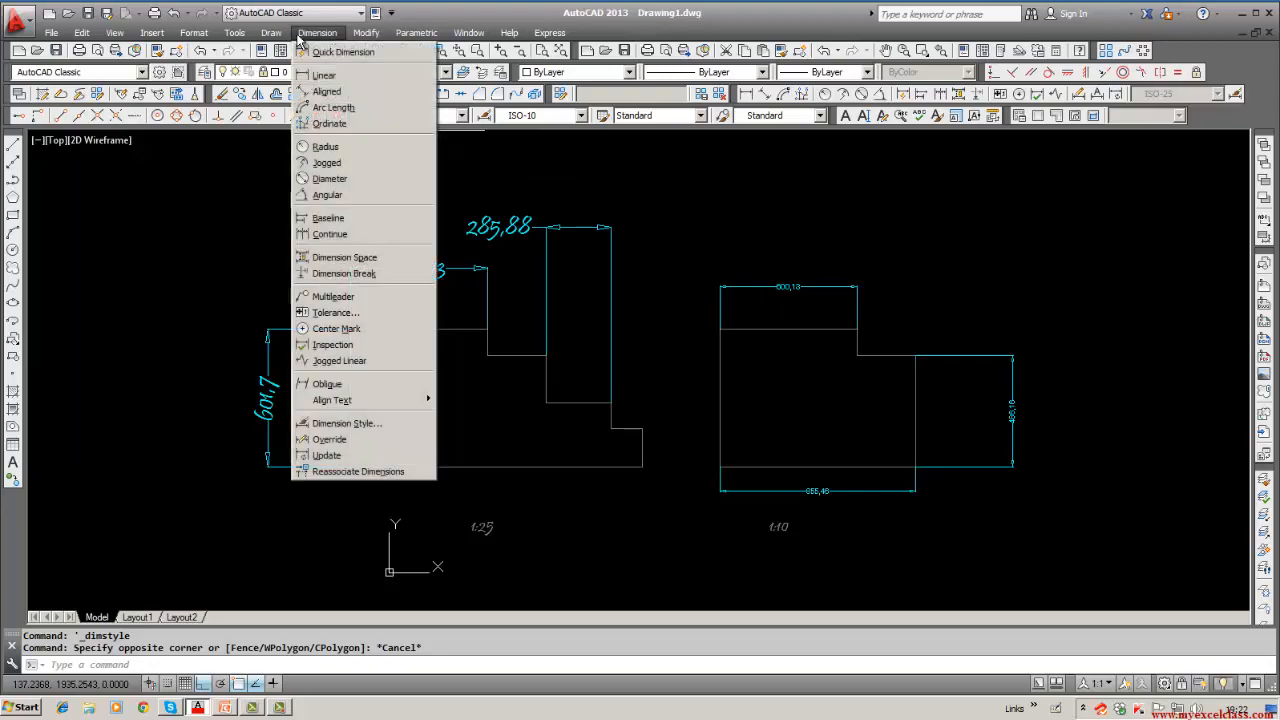
{"action": "left_click", "coordinate": [313, 424]}
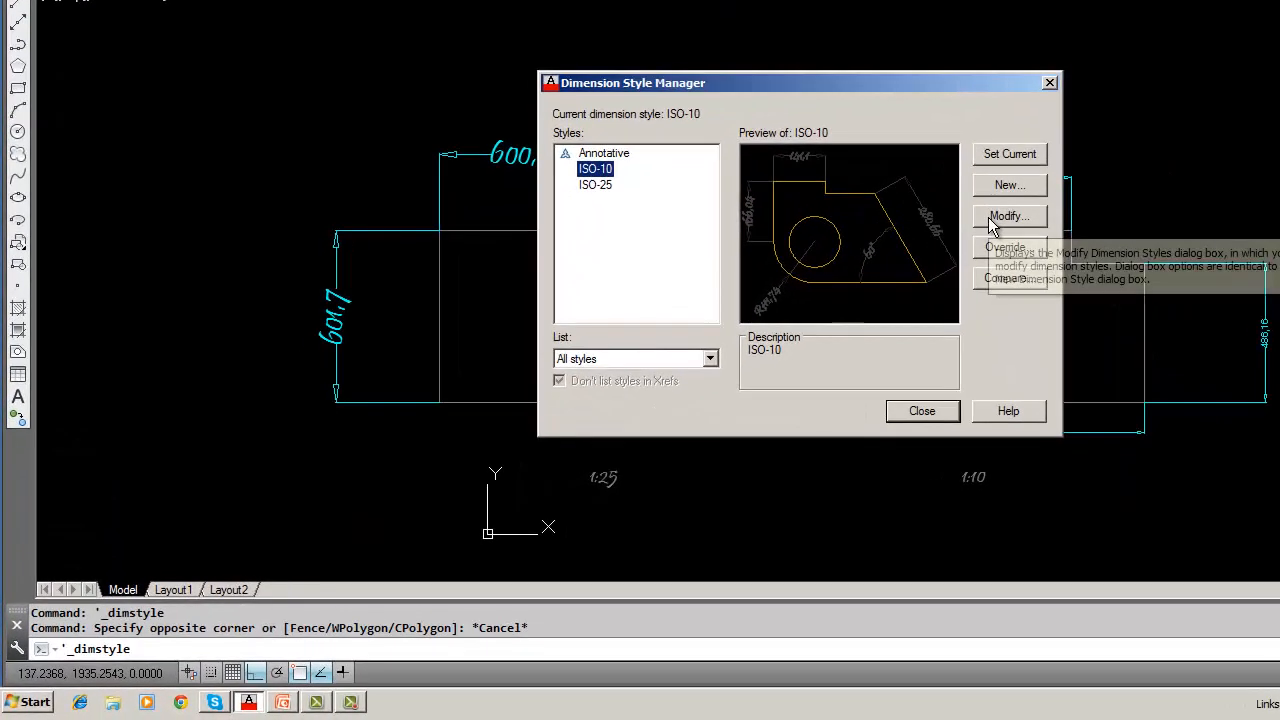
{"action": "left_click", "coordinate": [794, 318]}
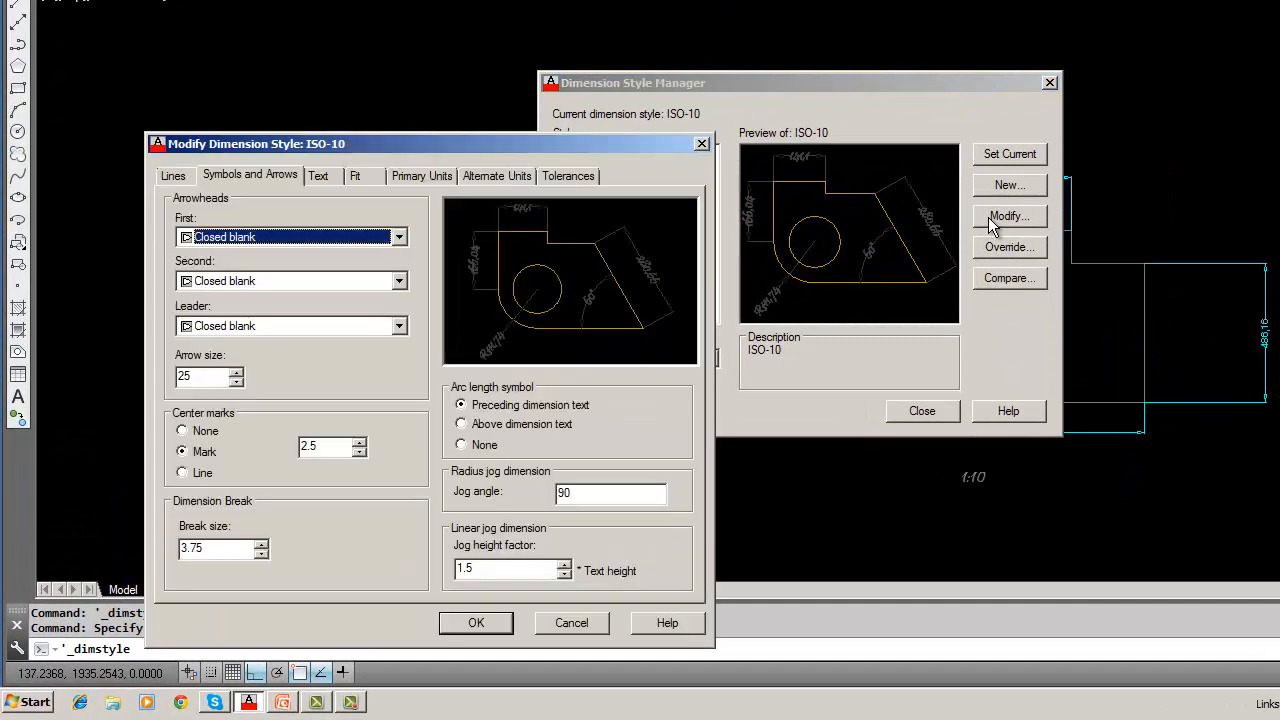
{"action": "left_click", "coordinate": [397, 239]}
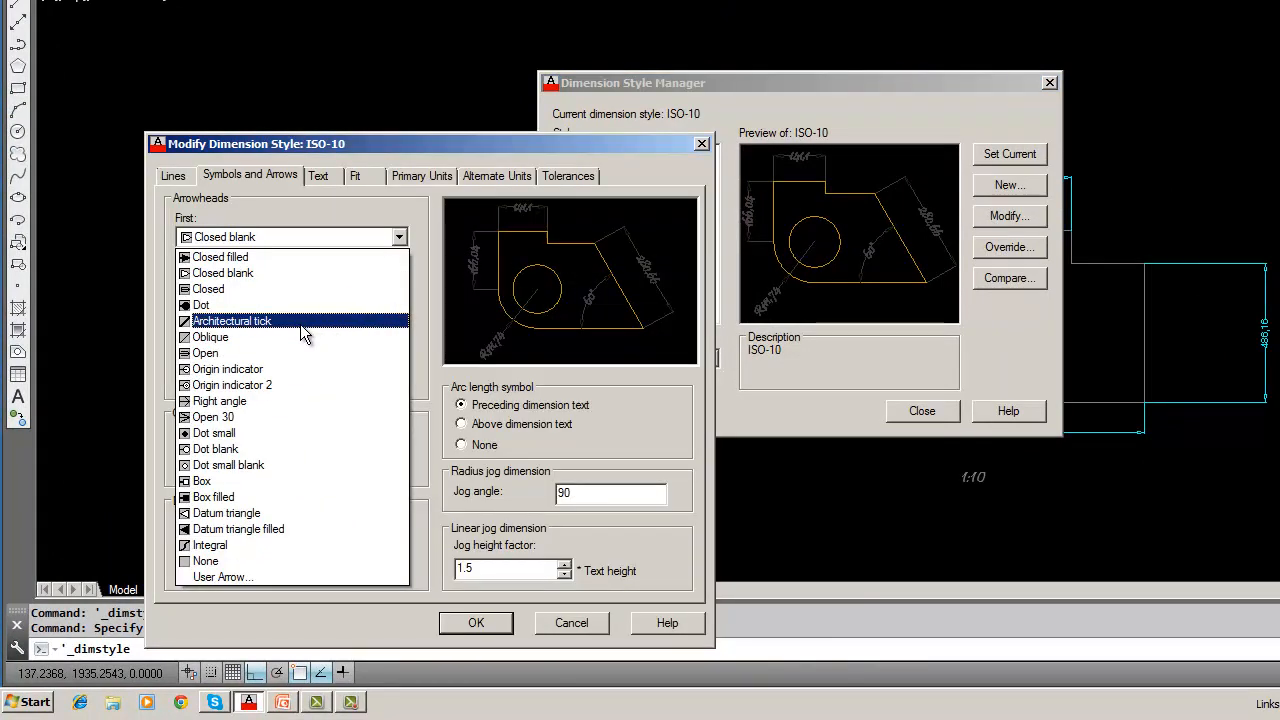
{"action": "left_click", "coordinate": [221, 337]}
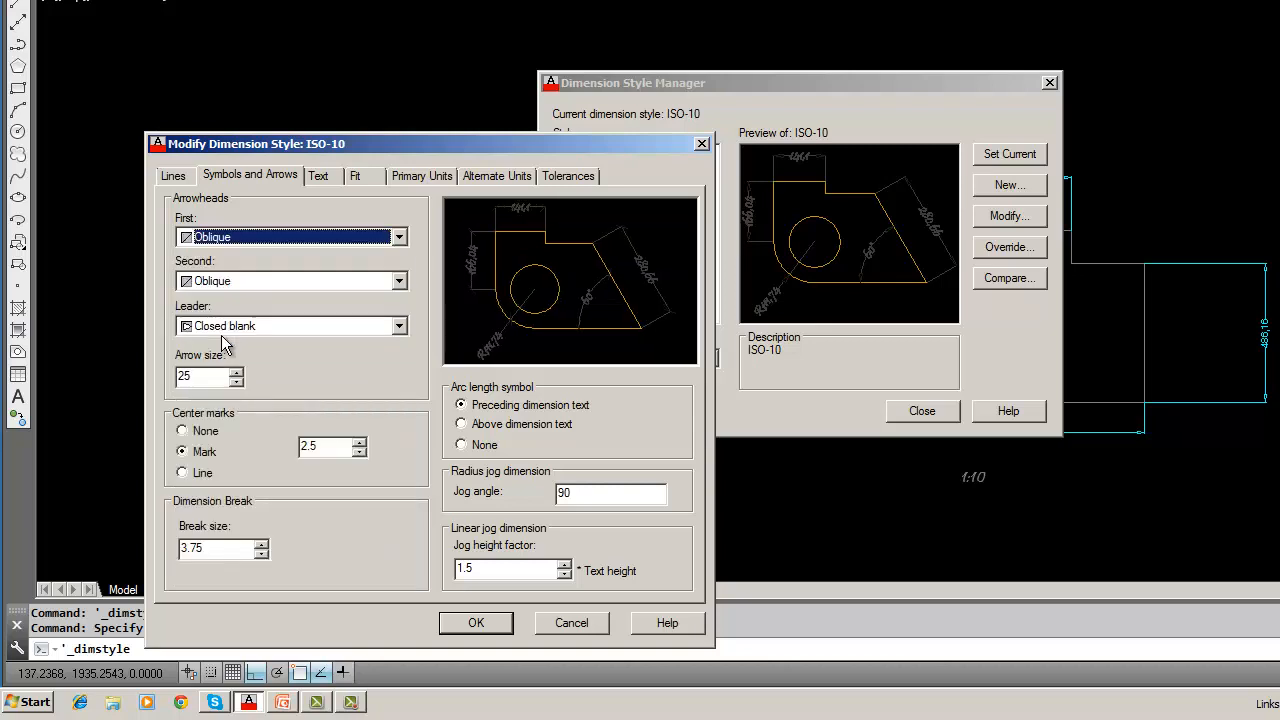
{"action": "left_click", "coordinate": [399, 327]}
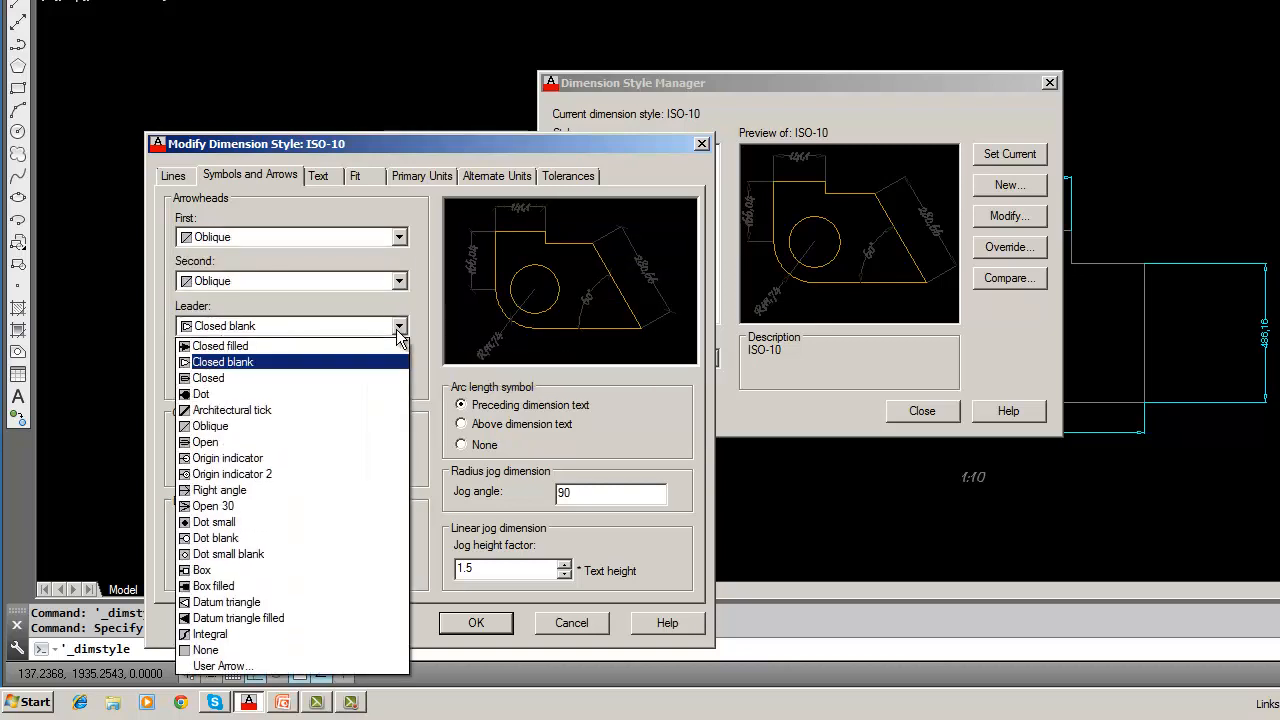
{"action": "left_click", "coordinate": [280, 413]}
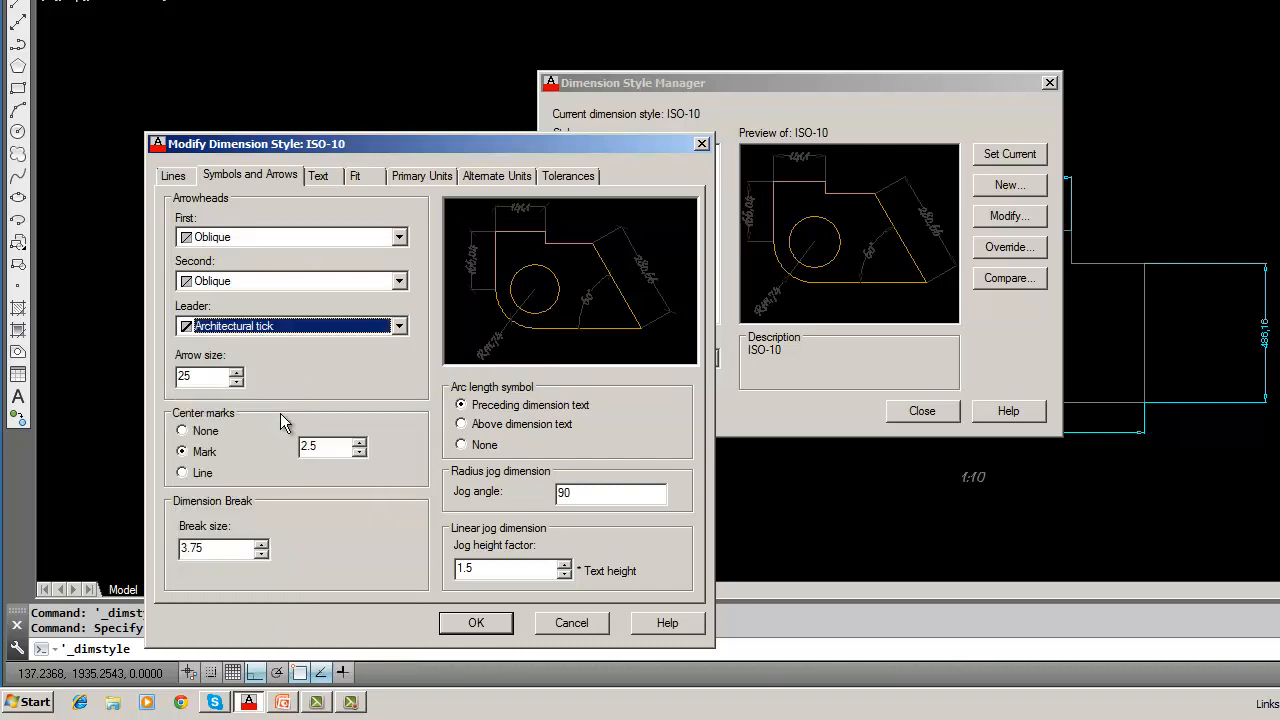
Step: Set the second arrowhead of ISO-10 to Architectural tick, apply the style changes and check the 1:10 dimensions
{"action": "left_click", "coordinate": [399, 283]}
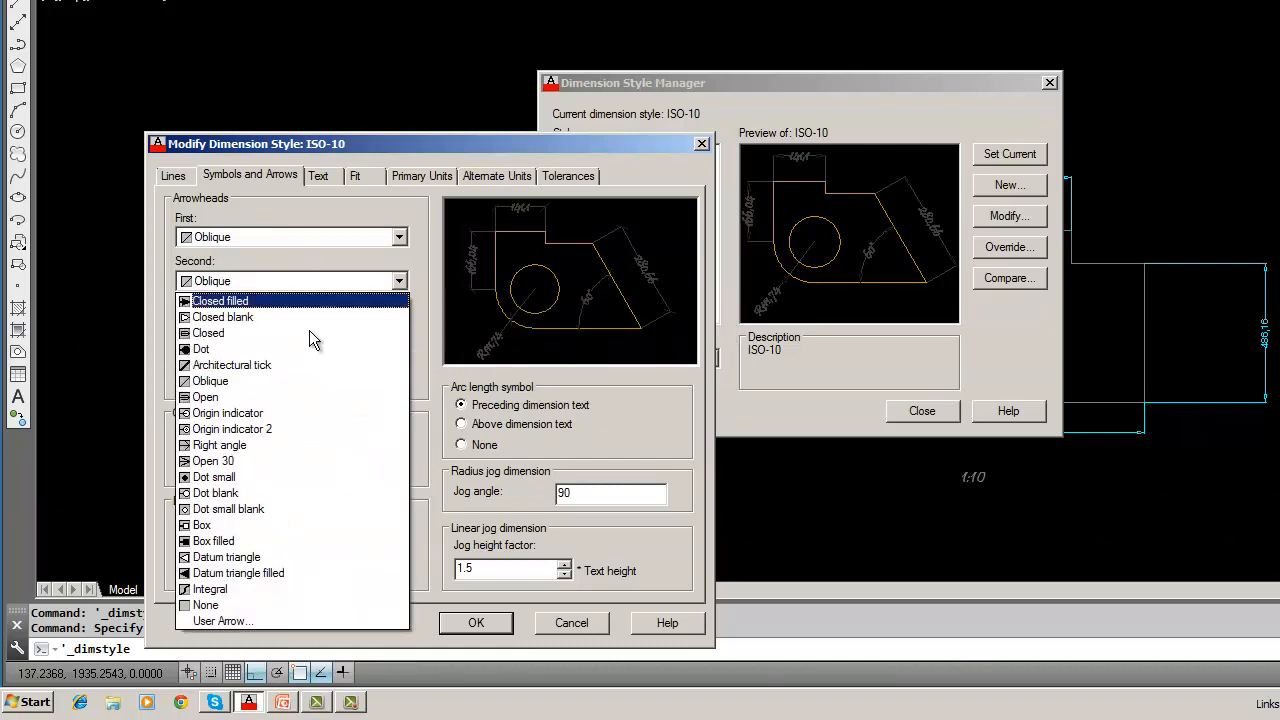
{"action": "left_click", "coordinate": [228, 366]}
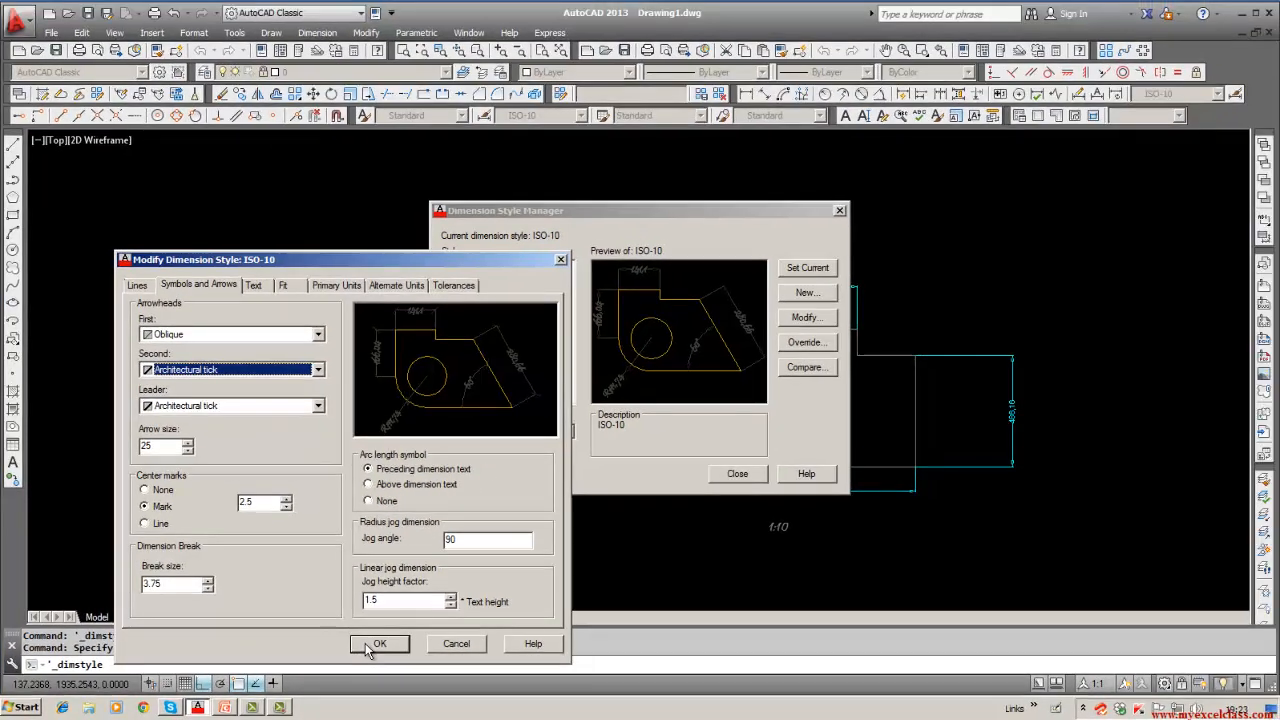
{"action": "left_click", "coordinate": [376, 643]}
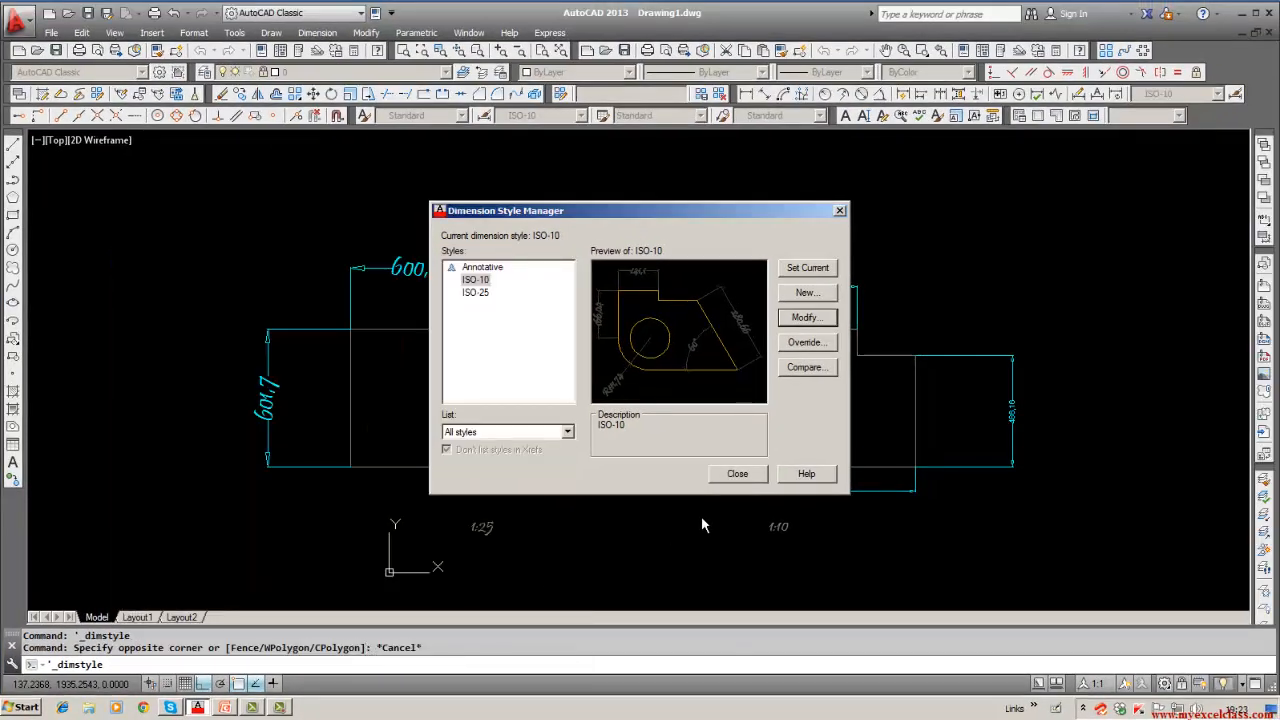
{"action": "left_click", "coordinate": [729, 477]}
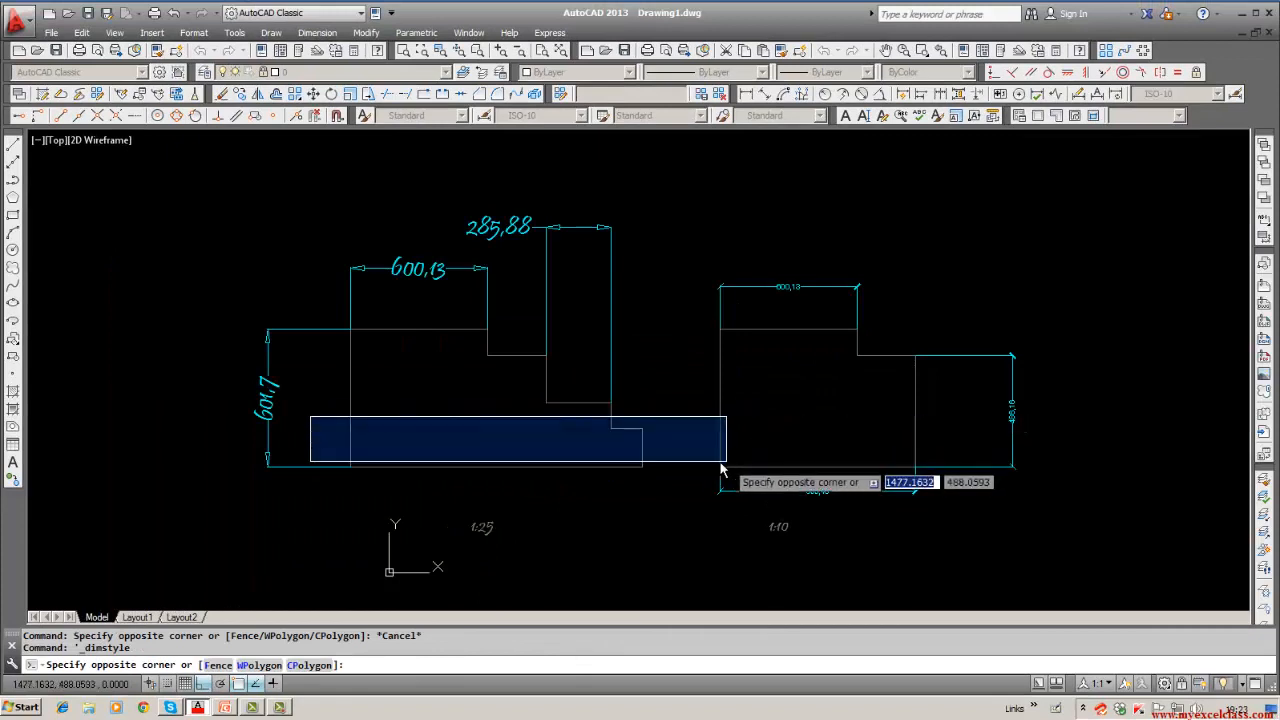
{"action": "left_click", "coordinate": [577, 461]}
{"action": "scroll", "coordinate": [843, 283], "scroll_direction": "up", "scroll_amount": 5}
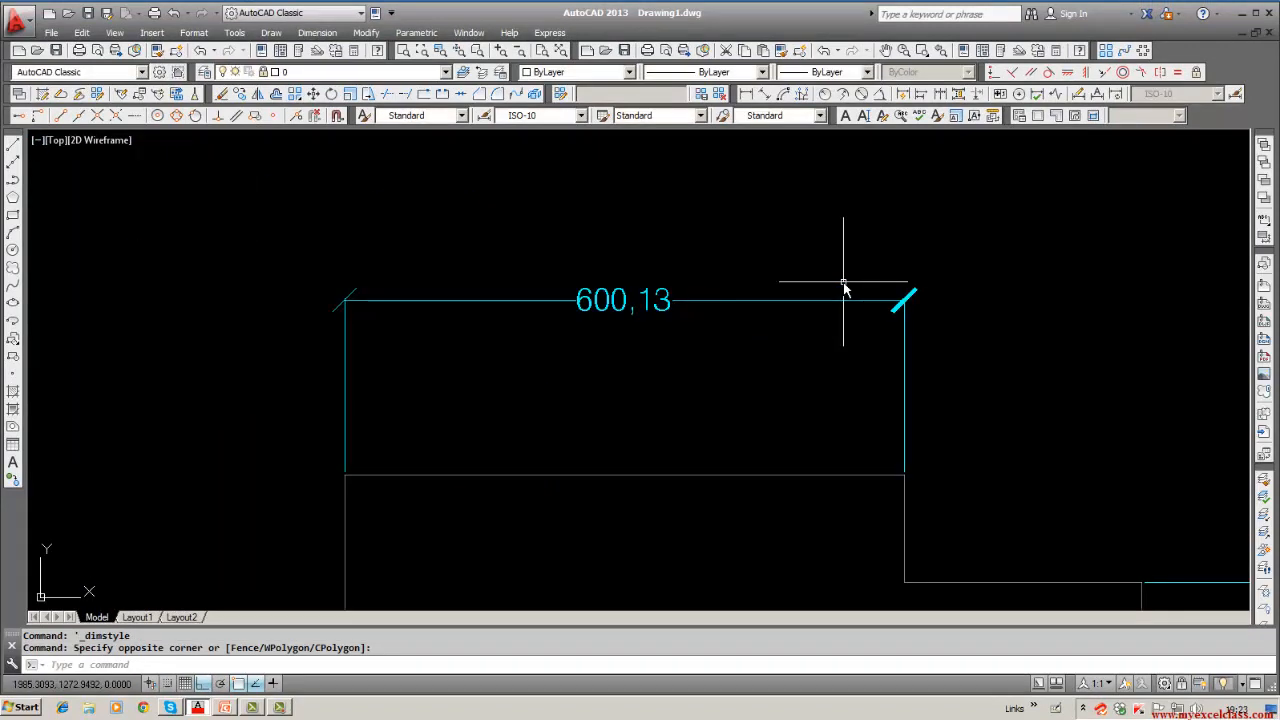
{"action": "scroll", "coordinate": [843, 288], "scroll_direction": "down", "scroll_amount": 6}
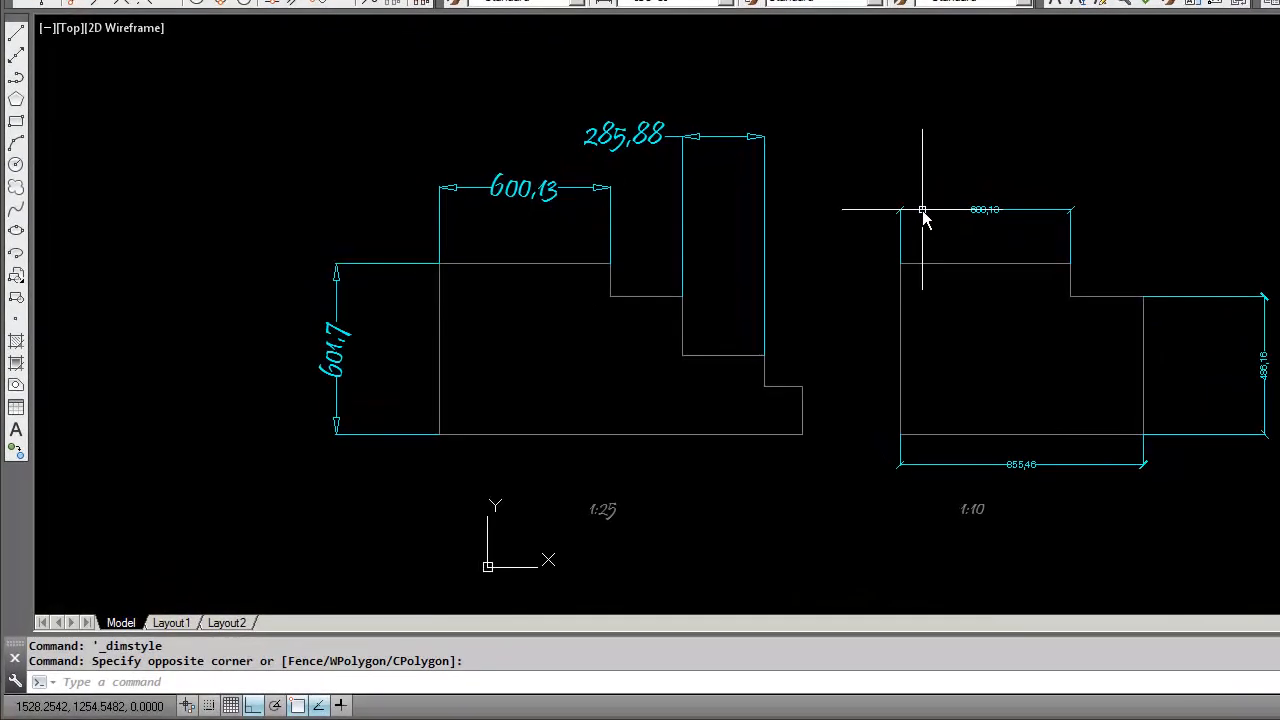
Step: Modify the ISO-10 dimension style to use Architectural tick for the first arrowhead and apply the change
{"action": "left_click", "coordinate": [922, 210]}
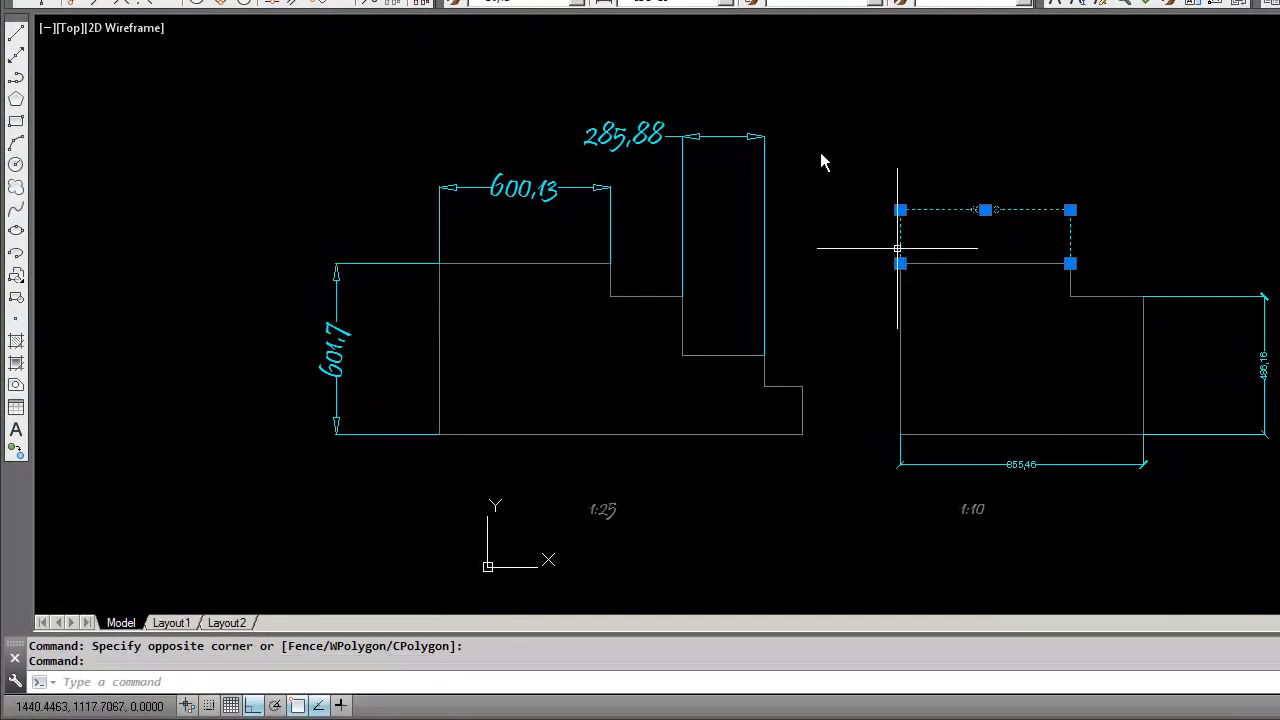
{"action": "left_click", "coordinate": [390, 1]}
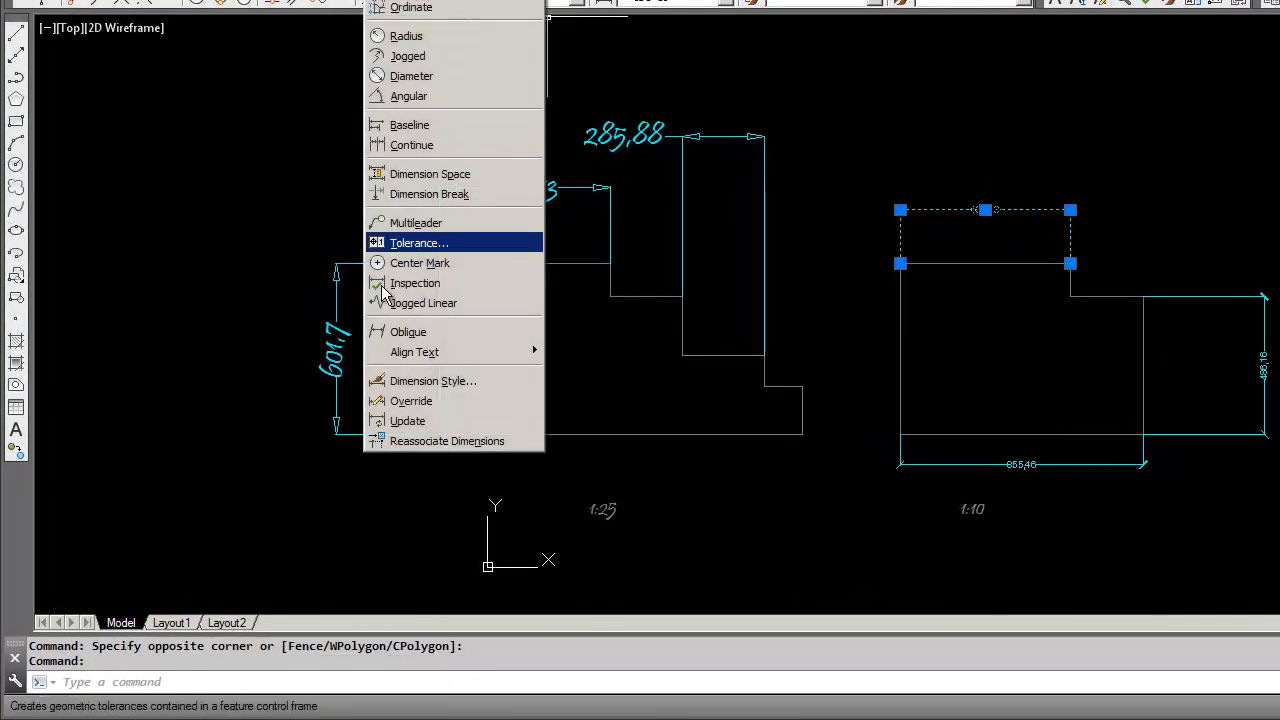
{"action": "left_click", "coordinate": [396, 383]}
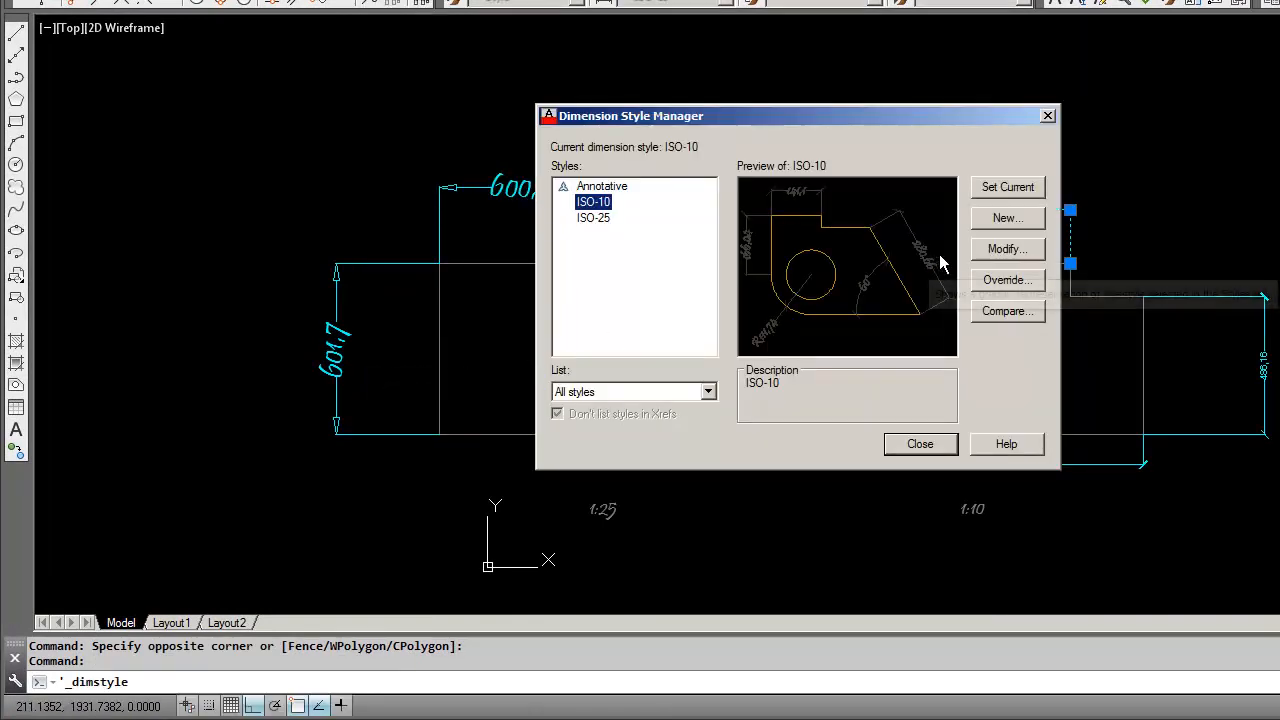
{"action": "left_click", "coordinate": [979, 257]}
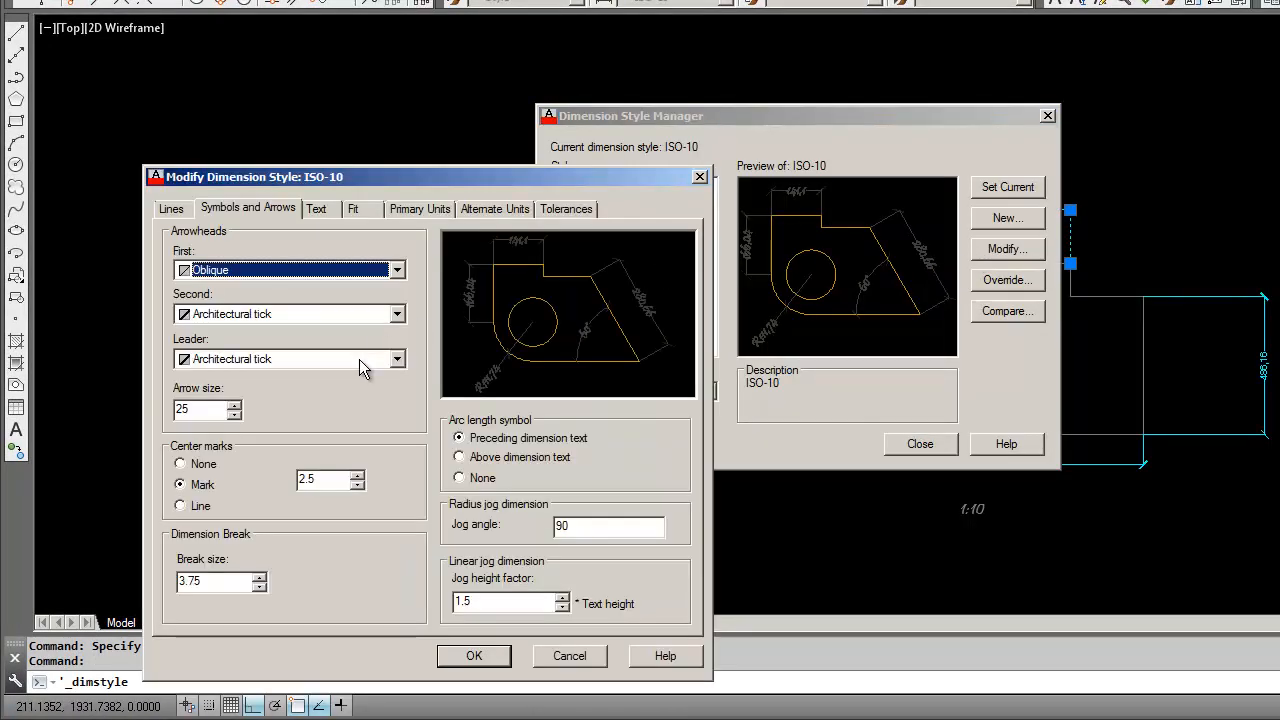
{"action": "left_click", "coordinate": [397, 271]}
{"action": "left_click", "coordinate": [397, 271]}
{"action": "left_click", "coordinate": [397, 271]}
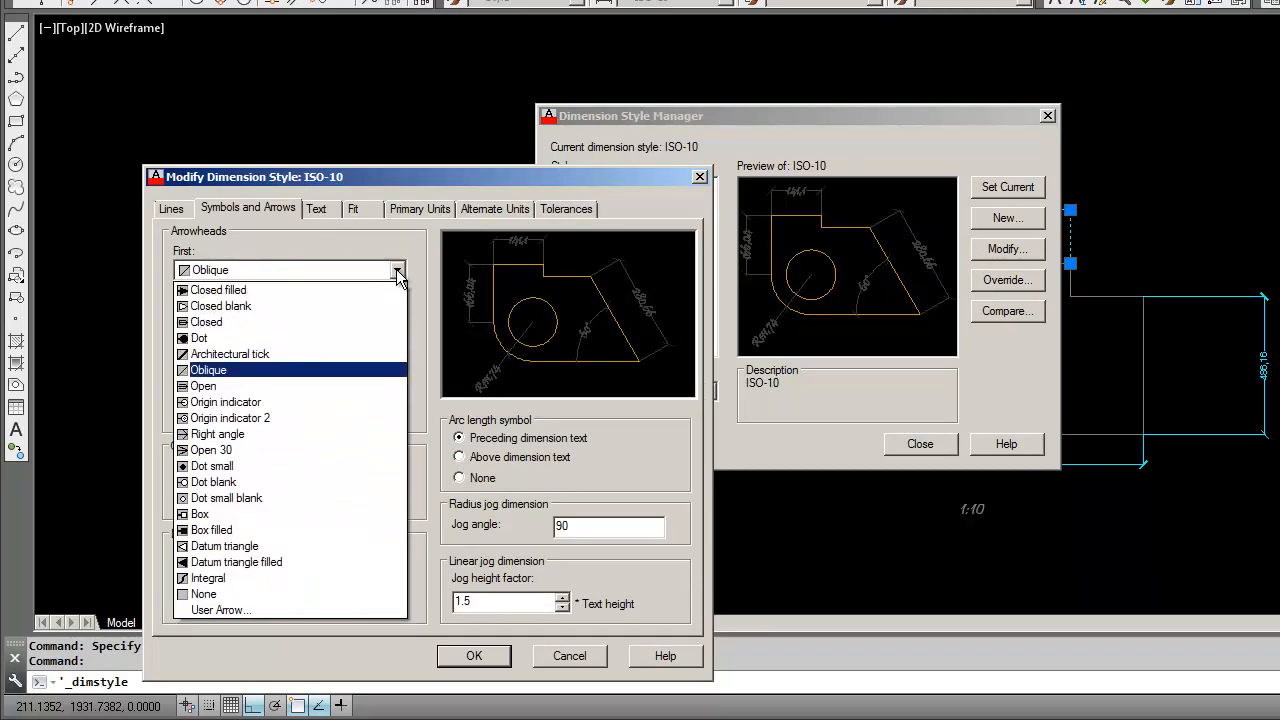
{"action": "left_click", "coordinate": [293, 352]}
{"action": "left_click", "coordinate": [472, 655]}
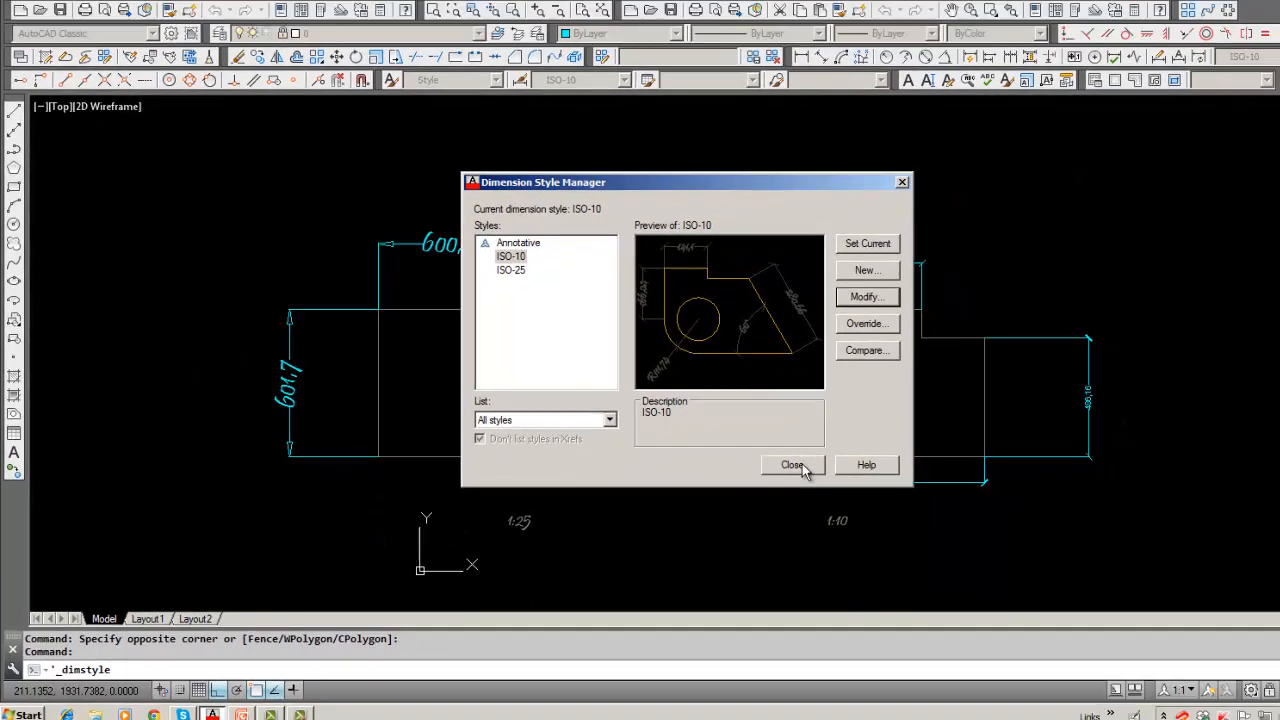
{"action": "left_click", "coordinate": [920, 443]}
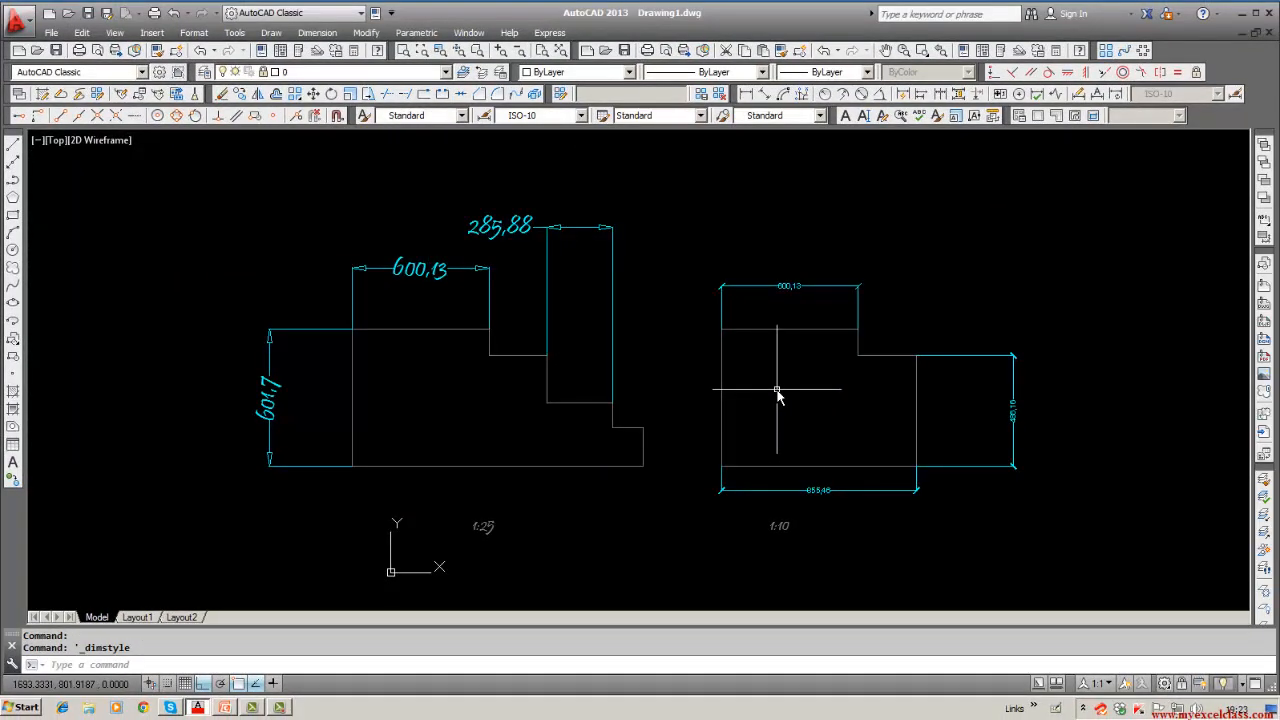
{"action": "scroll", "coordinate": [777, 391], "scroll_direction": "up", "scroll_amount": 2}
{"action": "scroll", "coordinate": [777, 391], "scroll_direction": "down", "scroll_amount": 3}
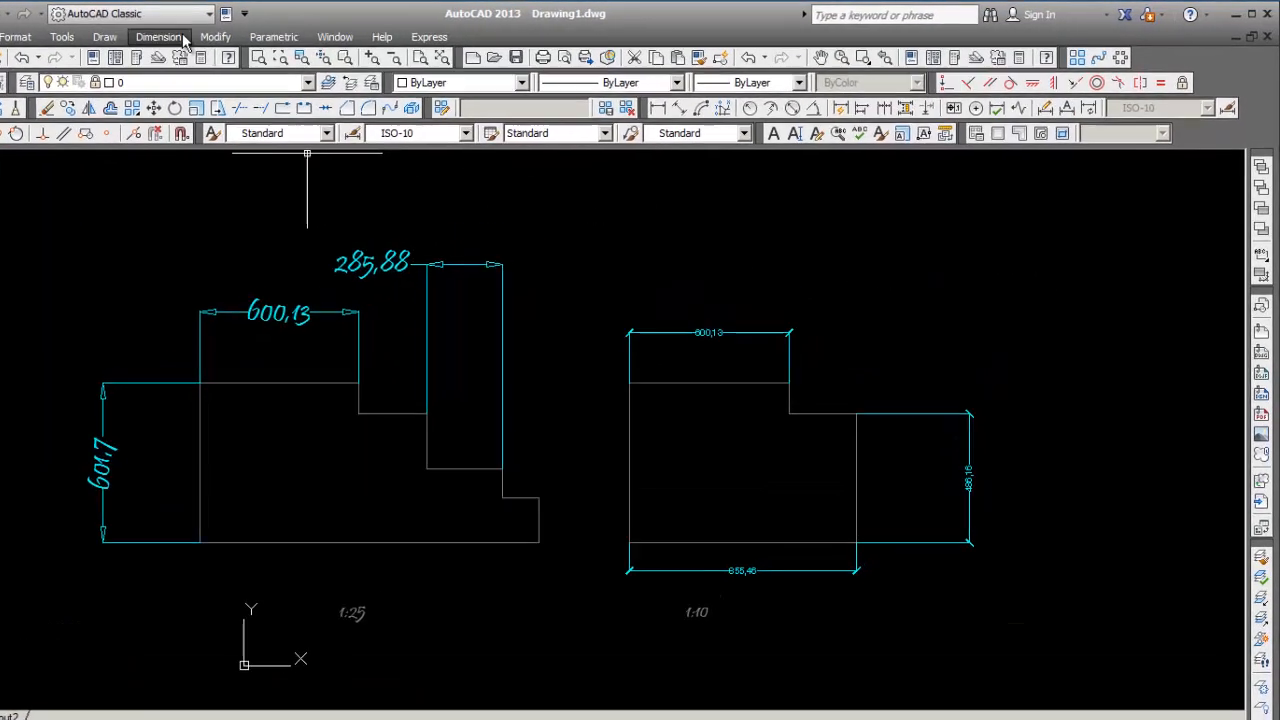
Step: Review the leader arrowhead options of the ISO-10 dimension style
{"action": "left_click", "coordinate": [317, 32]}
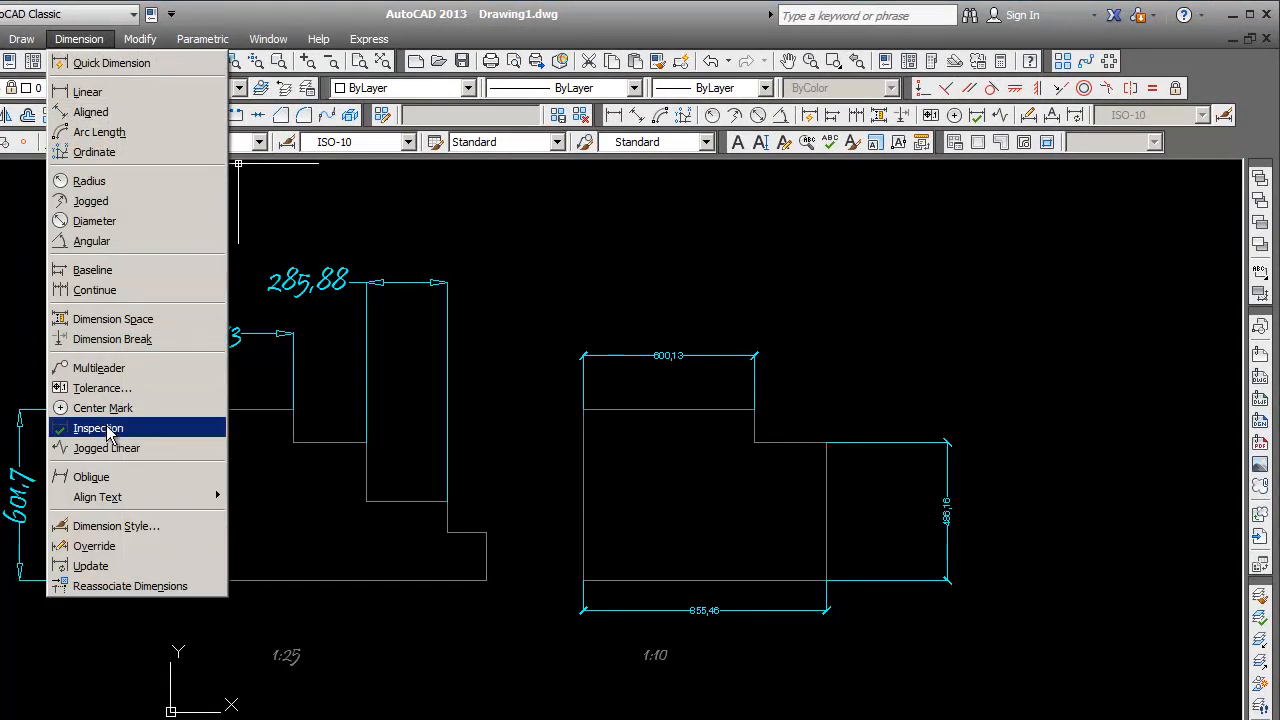
{"action": "left_click", "coordinate": [106, 528]}
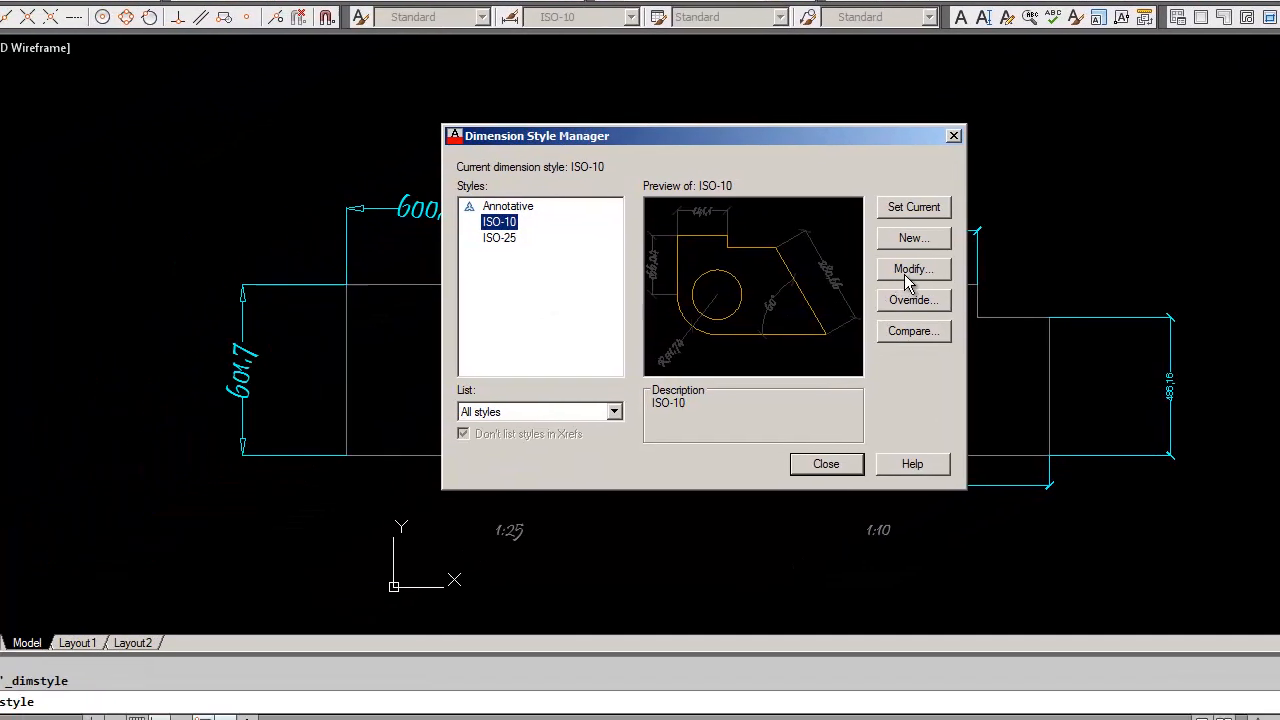
{"action": "left_click", "coordinate": [685, 389]}
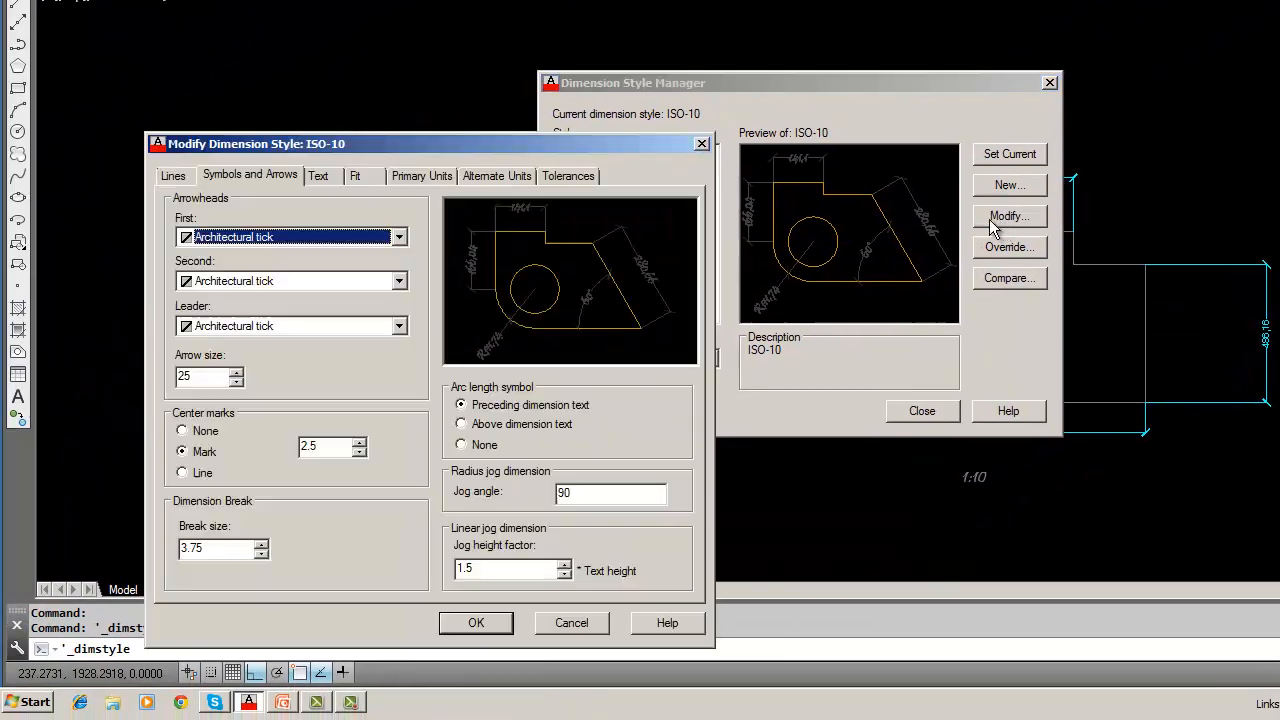
{"action": "left_click", "coordinate": [398, 326]}
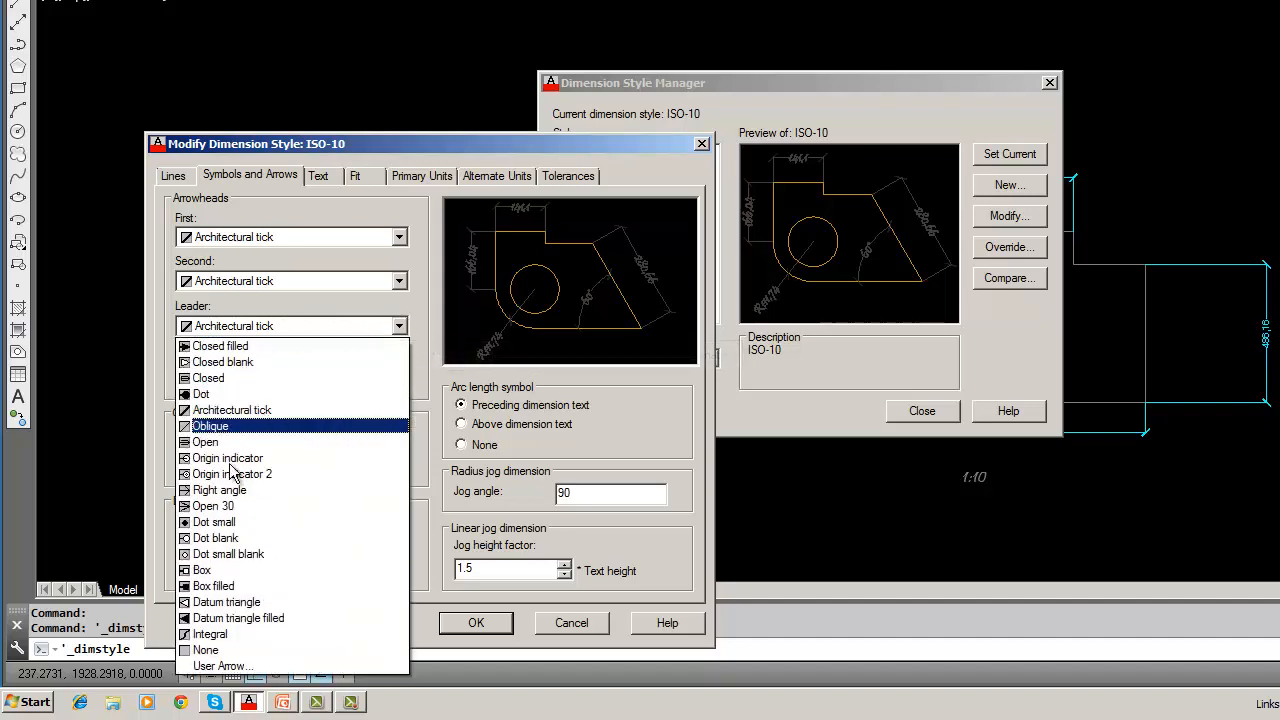
{"action": "left_click", "coordinate": [600, 622]}
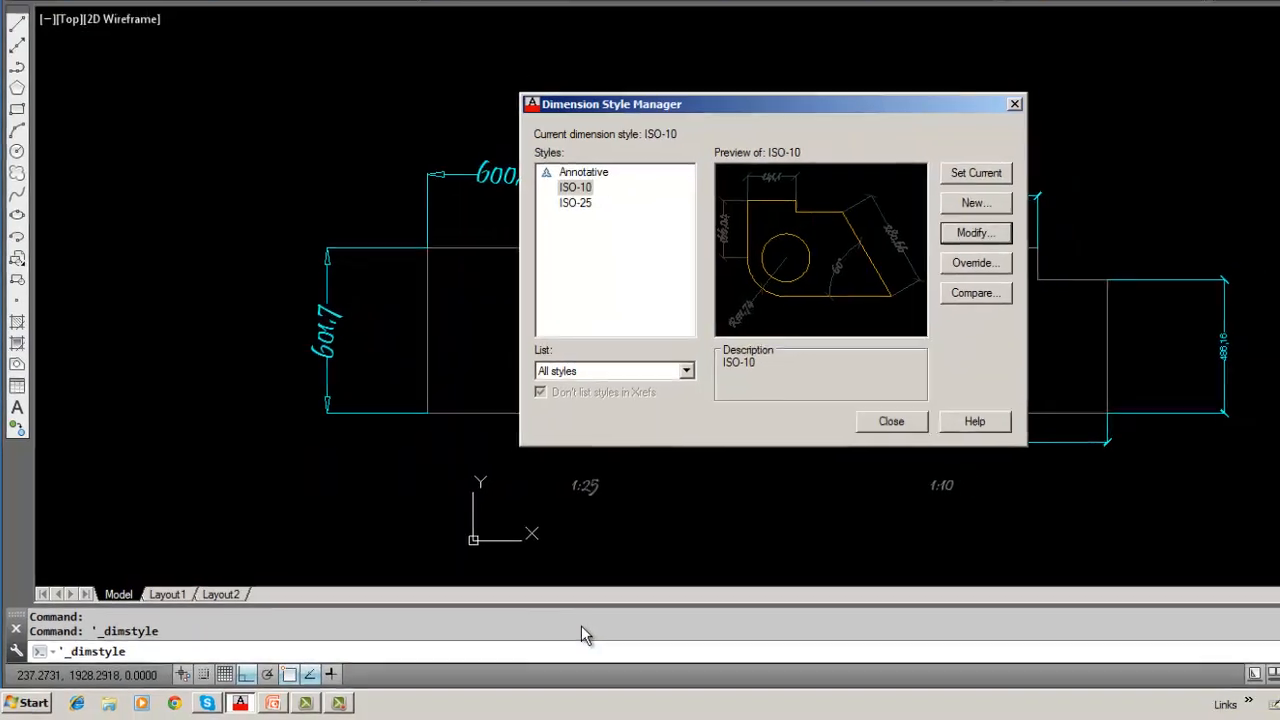
{"action": "left_click", "coordinate": [891, 421]}
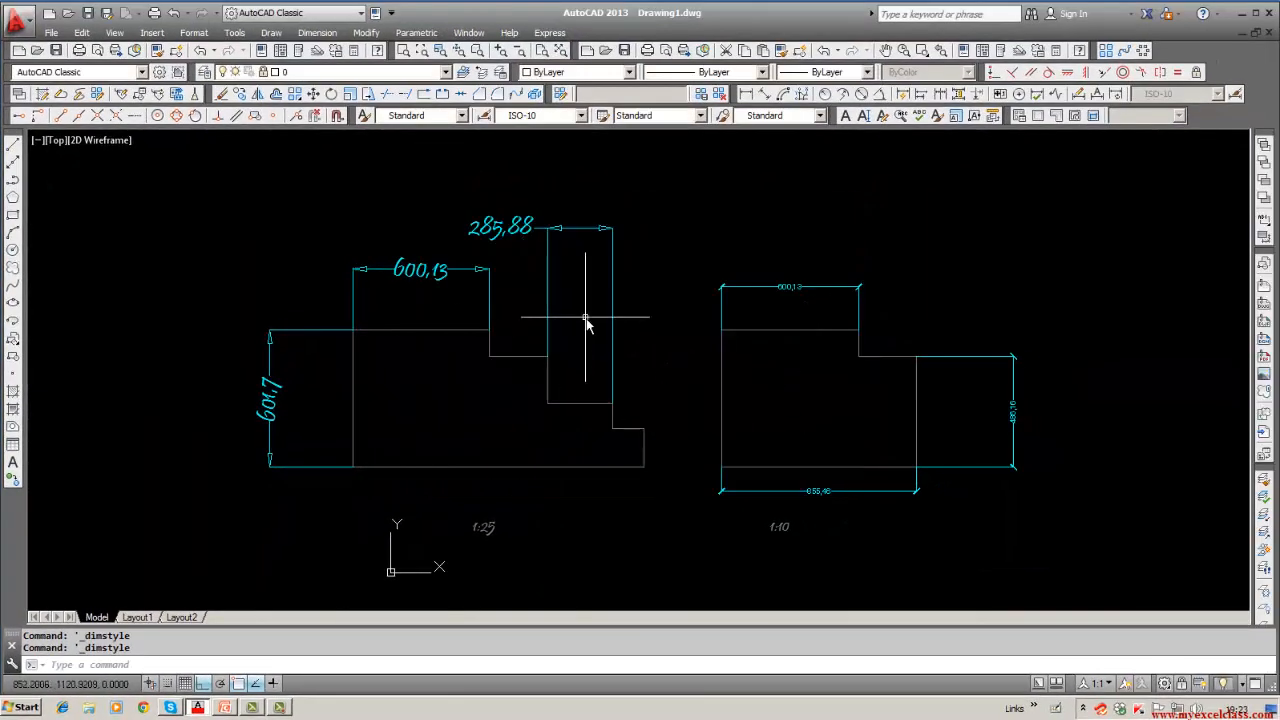
Step: Make Style the current text style and turn on the frame around text in the ISO-10 dimension style
{"action": "left_click", "coordinate": [462, 116]}
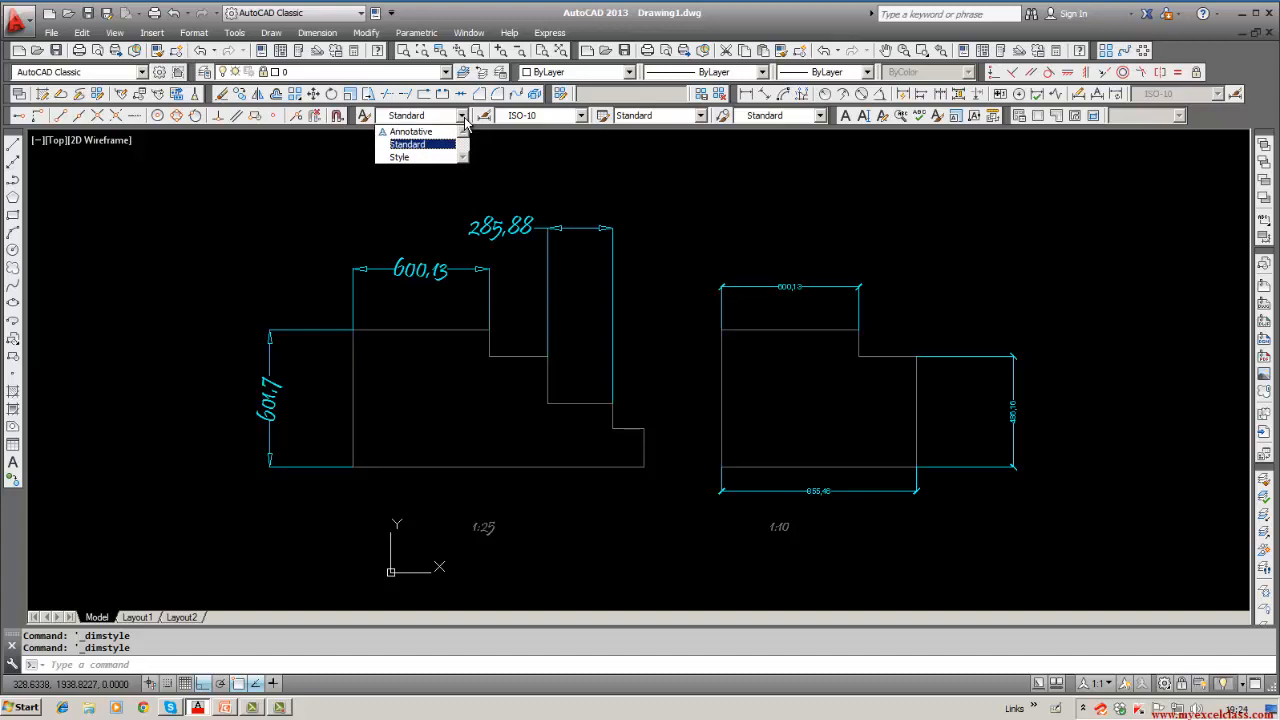
{"action": "left_click", "coordinate": [430, 157]}
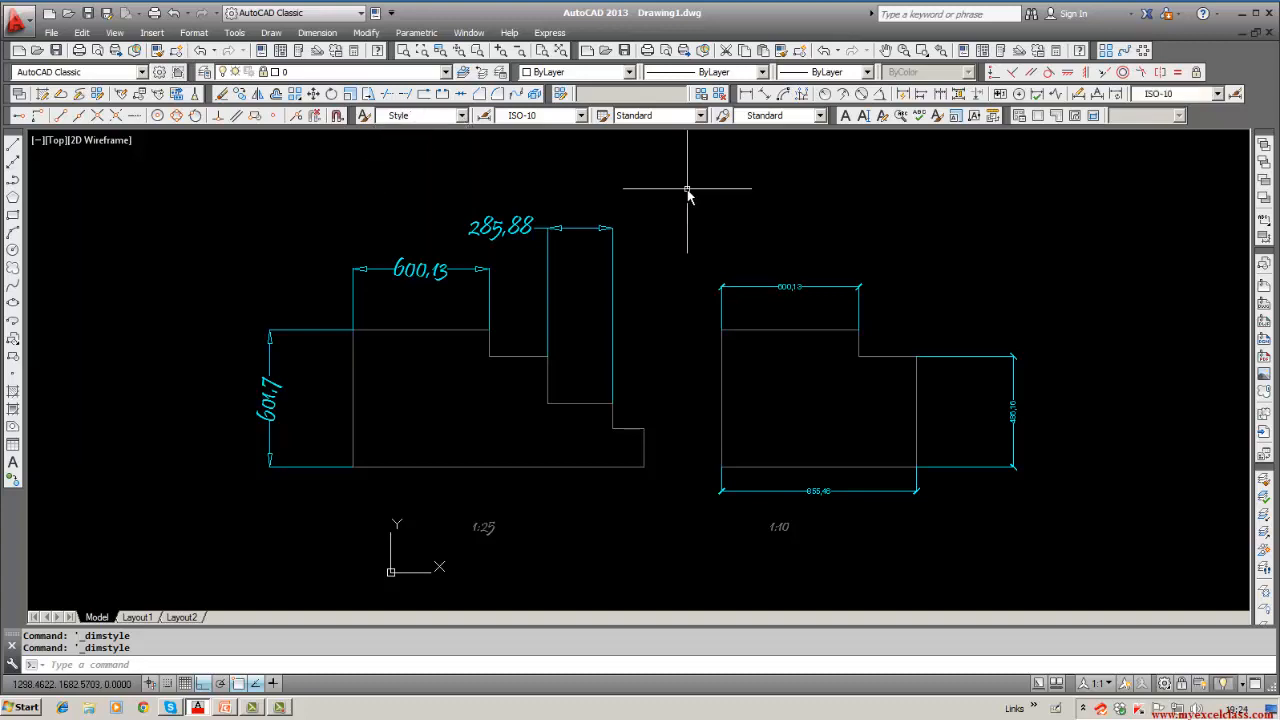
{"action": "left_click", "coordinate": [318, 32]}
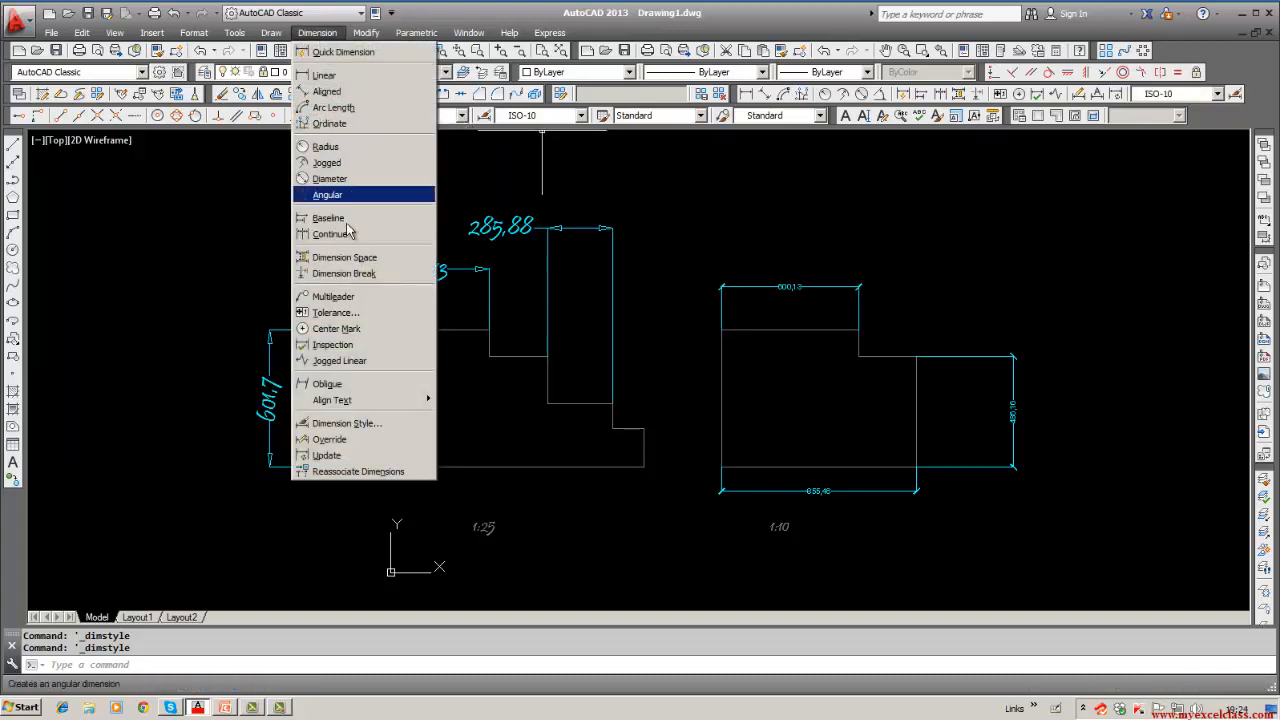
{"action": "left_click", "coordinate": [358, 424]}
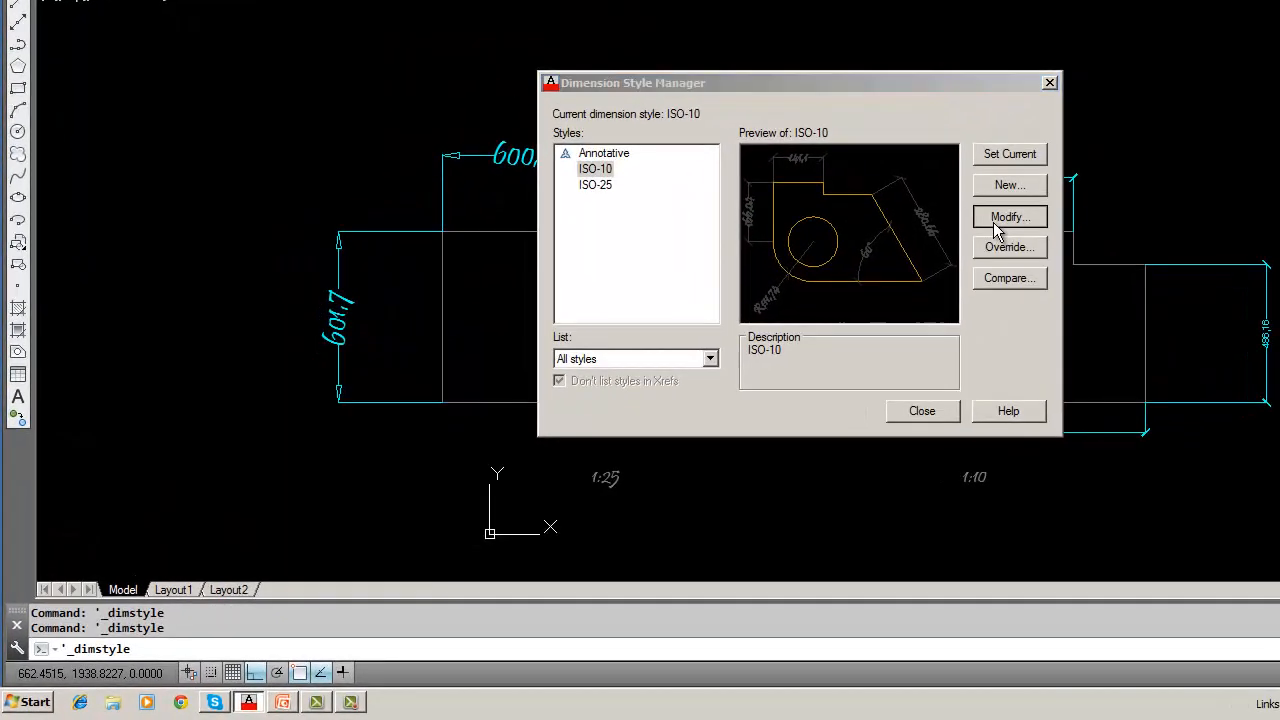
{"action": "left_click", "coordinate": [803, 320]}
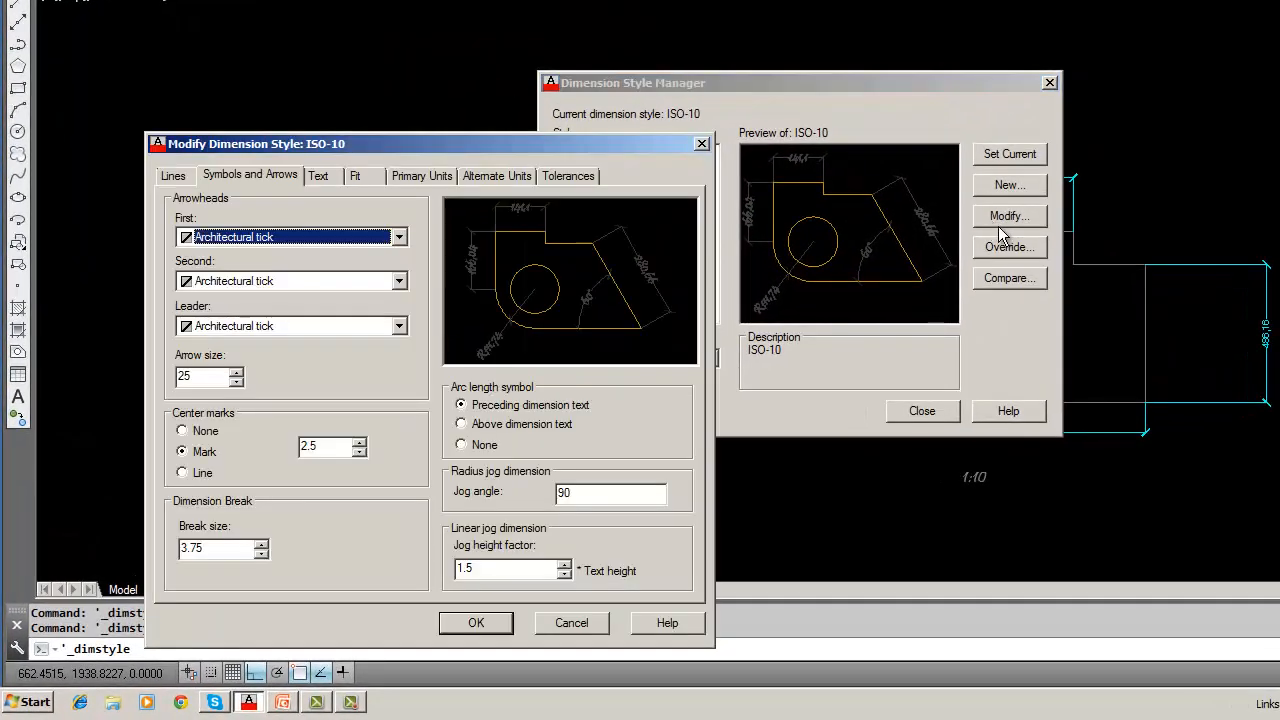
{"action": "left_click", "coordinate": [318, 176]}
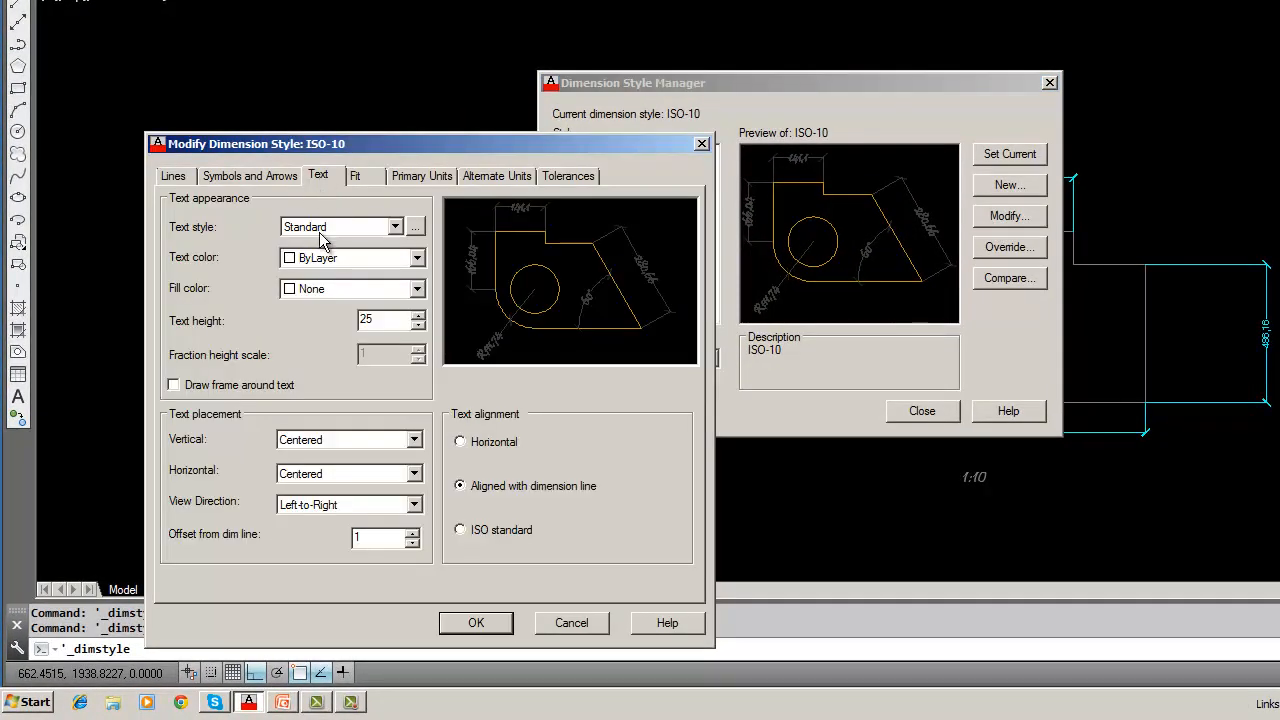
{"action": "left_click", "coordinate": [173, 386]}
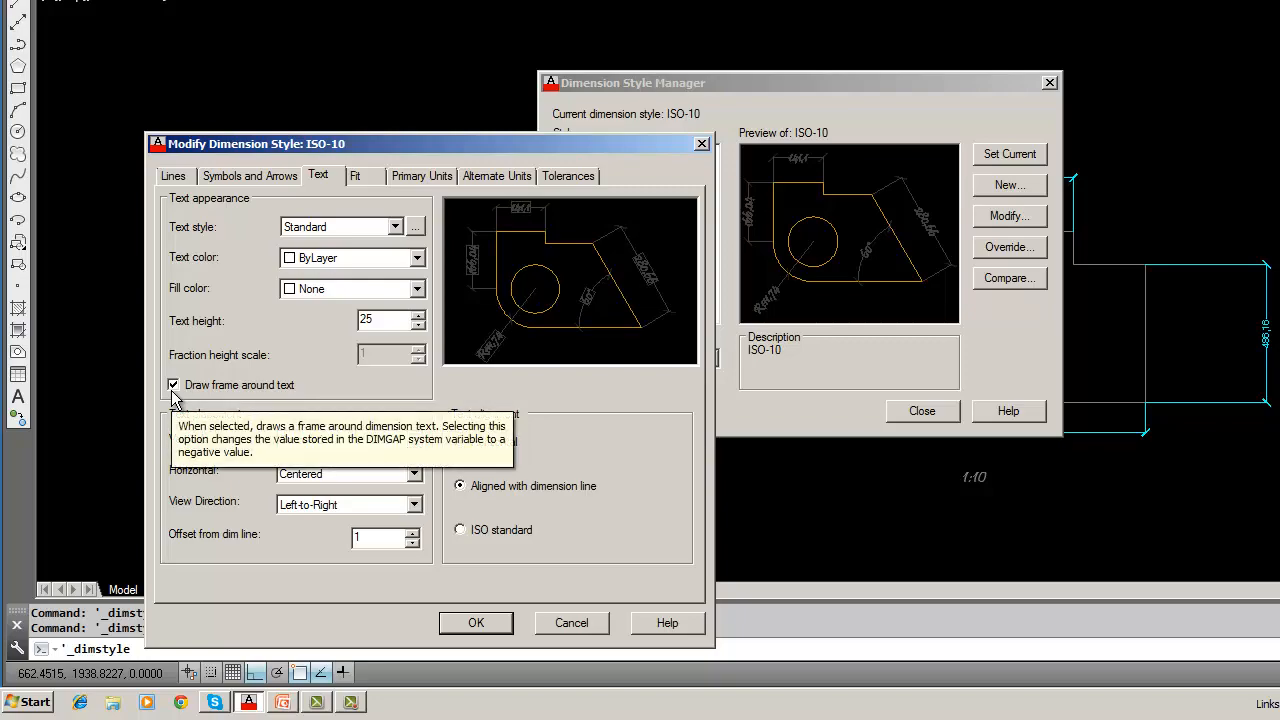
{"action": "left_click", "coordinate": [452, 628]}
{"action": "left_click", "coordinate": [897, 419]}
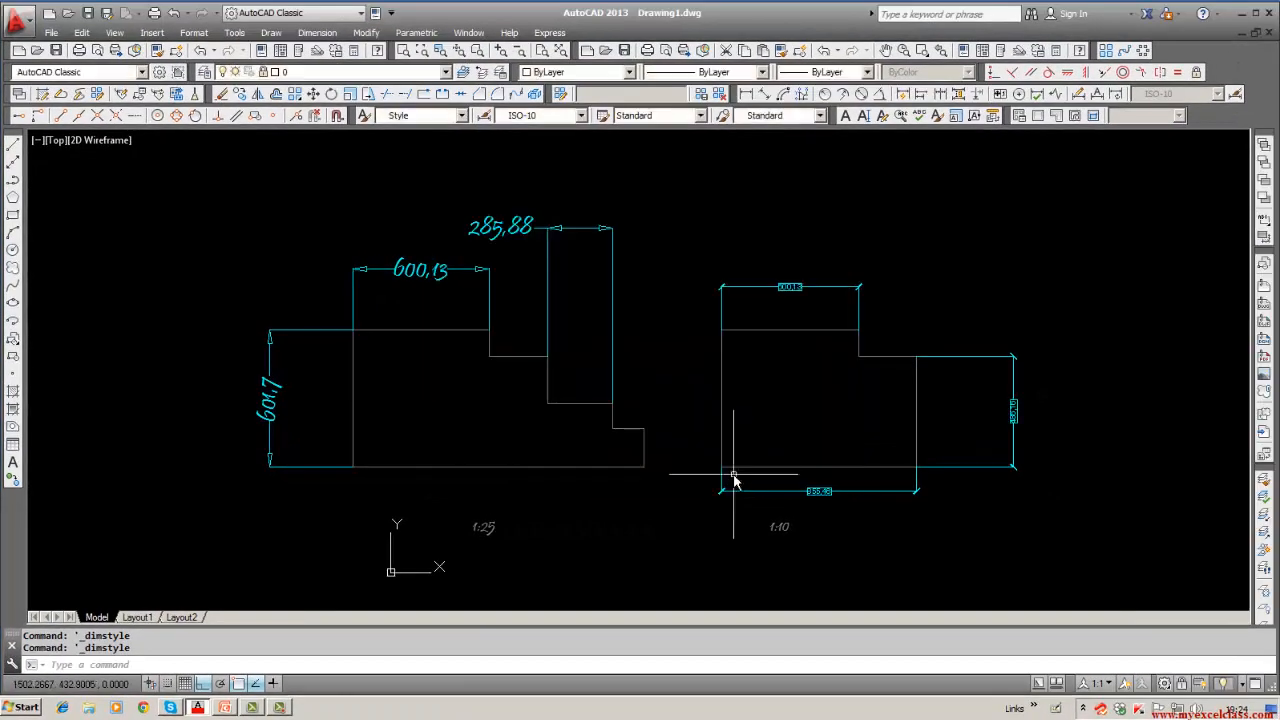
{"action": "scroll", "coordinate": [797, 291], "scroll_direction": "up", "scroll_amount": 4}
{"action": "scroll", "coordinate": [797, 288], "scroll_direction": "down", "scroll_amount": 4}
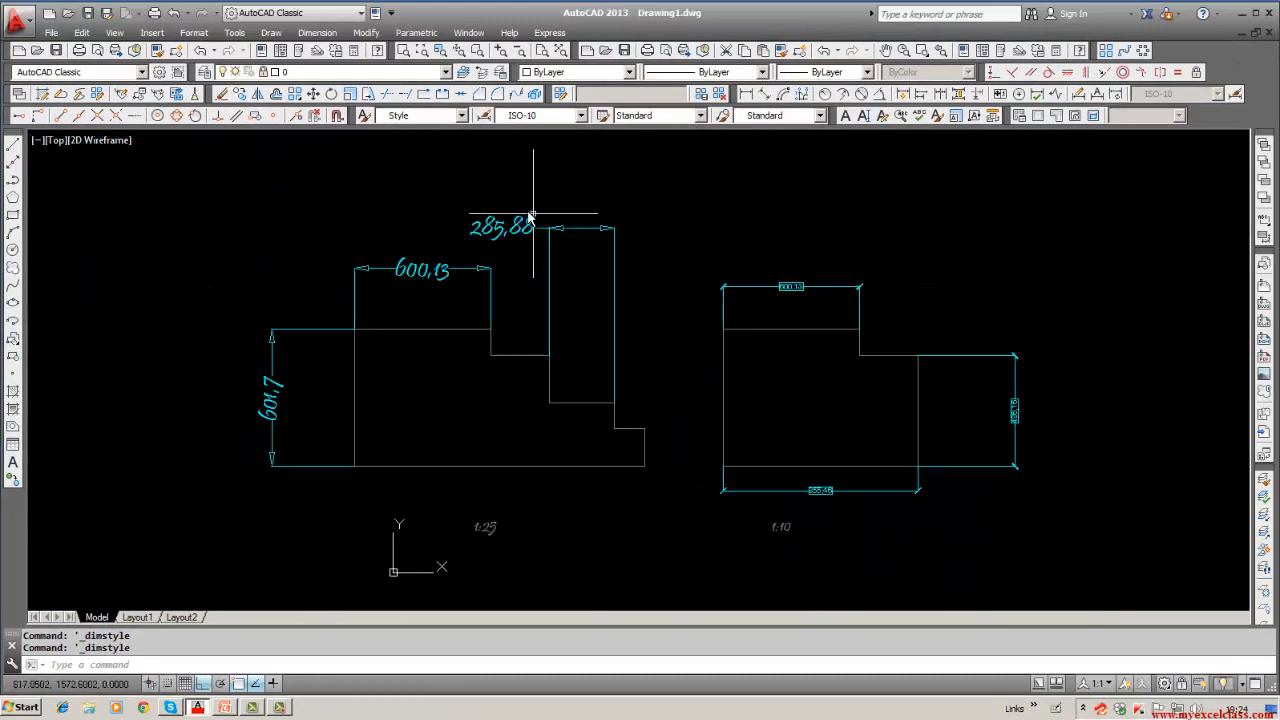
{"action": "left_click", "coordinate": [462, 116]}
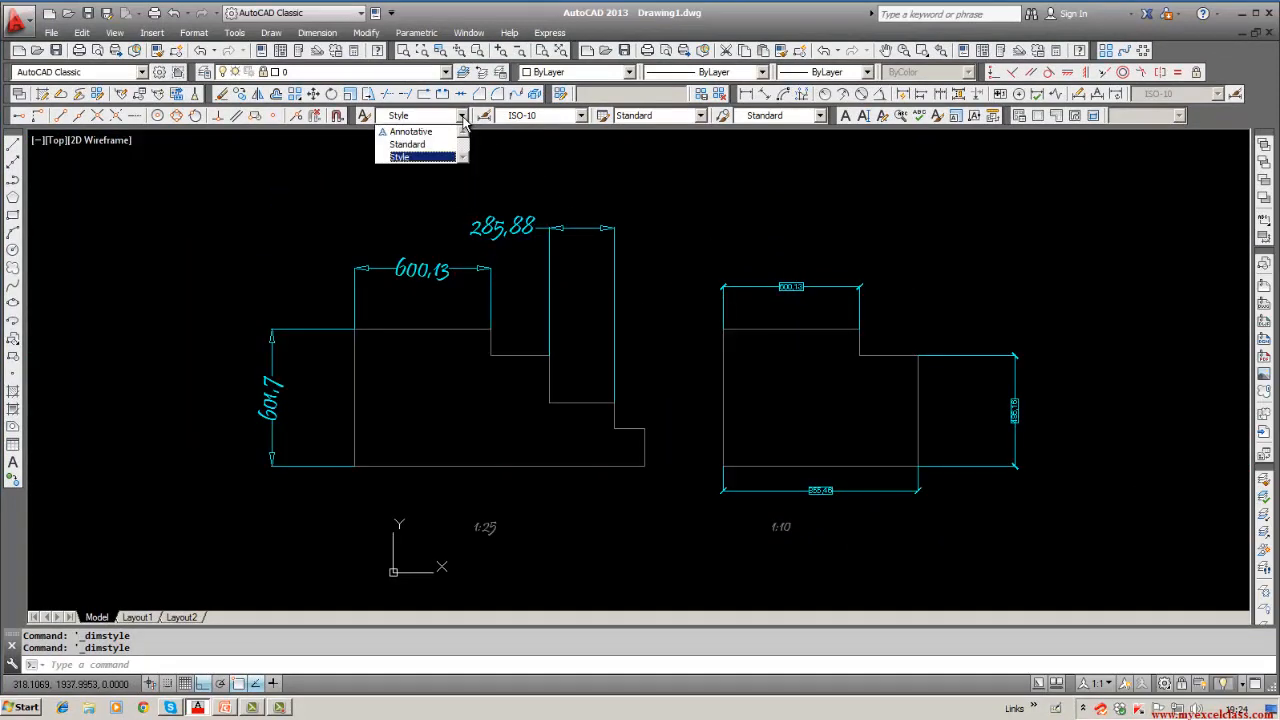
{"action": "left_click", "coordinate": [612, 165]}
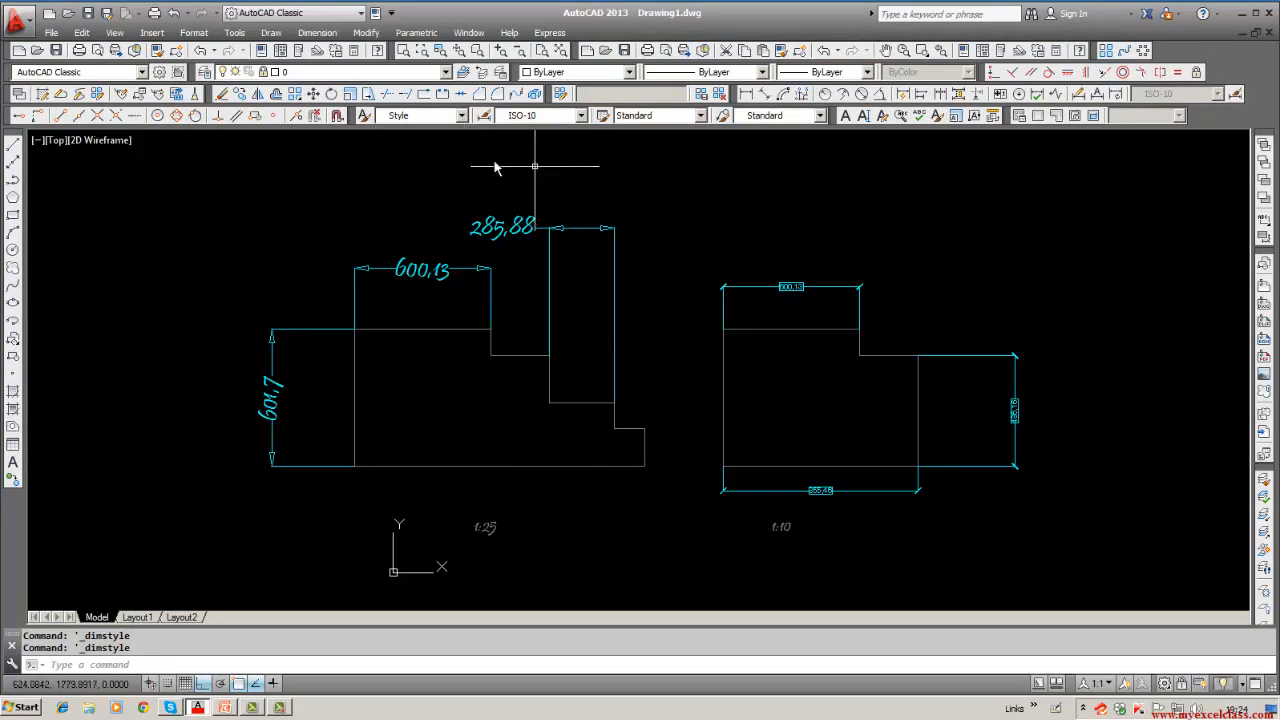
{"action": "left_click", "coordinate": [461, 119]}
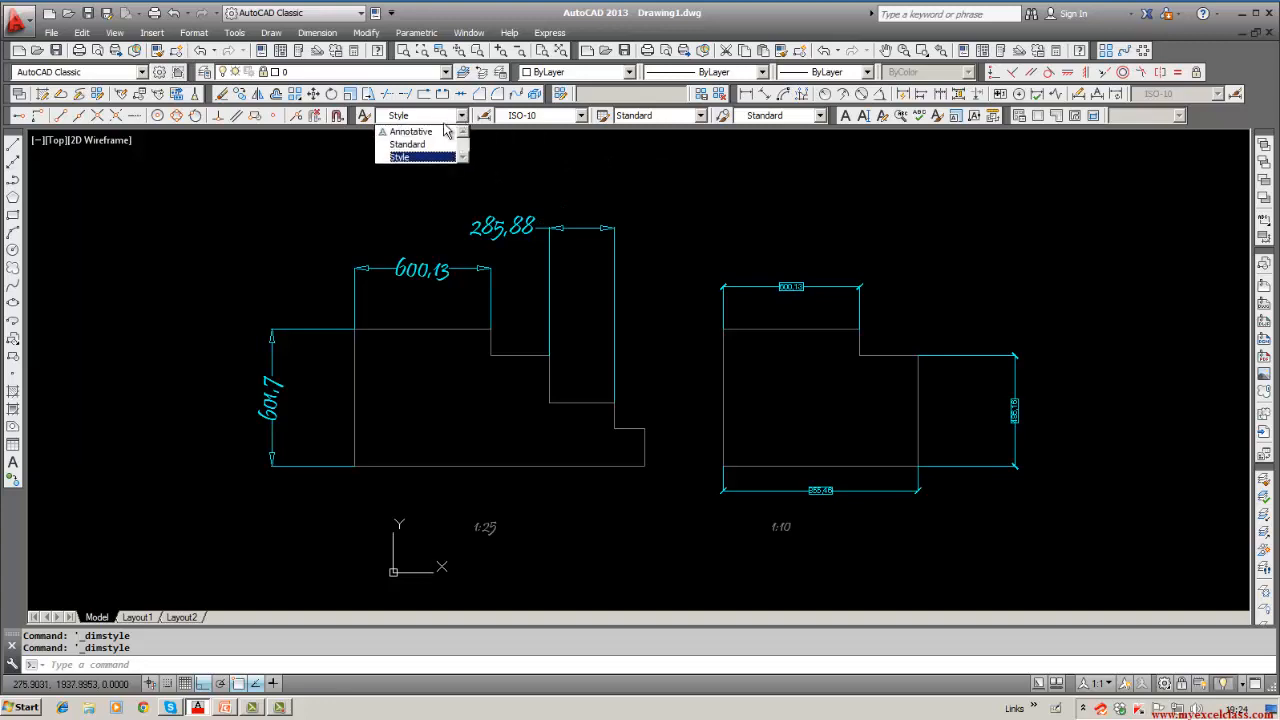
{"action": "left_click", "coordinate": [532, 144]}
Step: Make ISO-25 the current dimension style and modify it to use text style Style with a frame around the text
{"action": "left_click", "coordinate": [580, 116]}
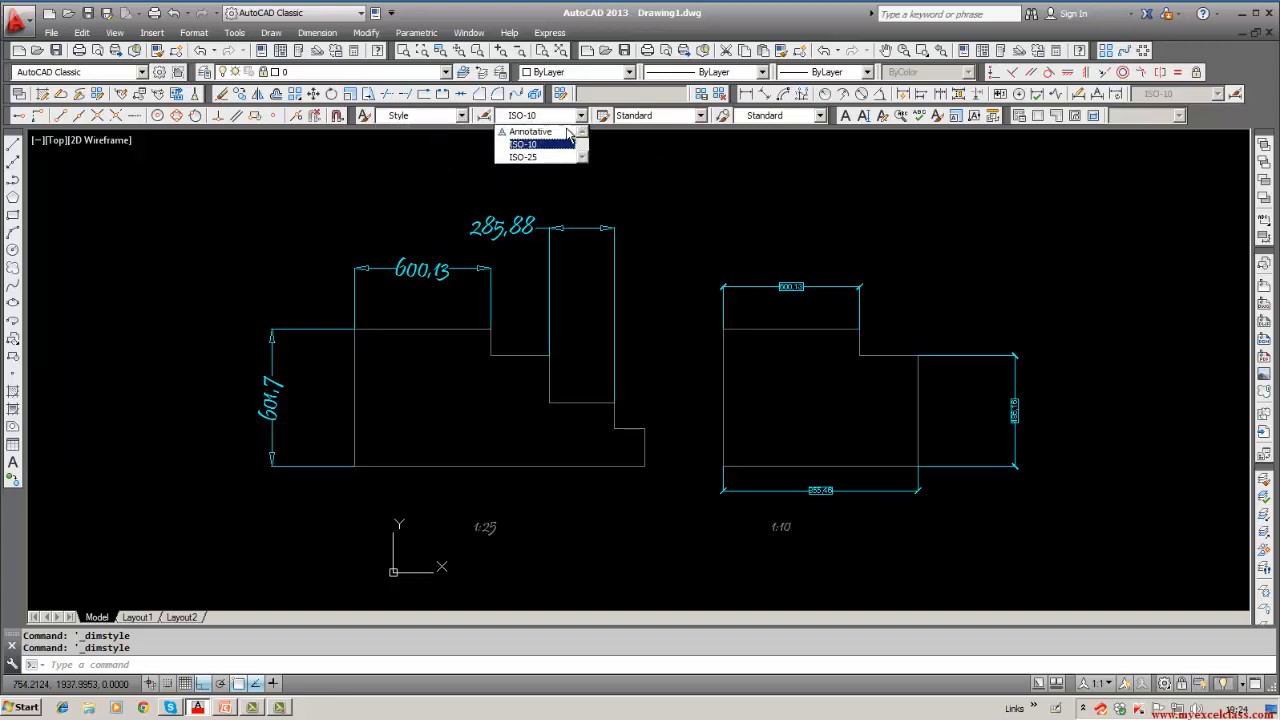
{"action": "left_click", "coordinate": [547, 155]}
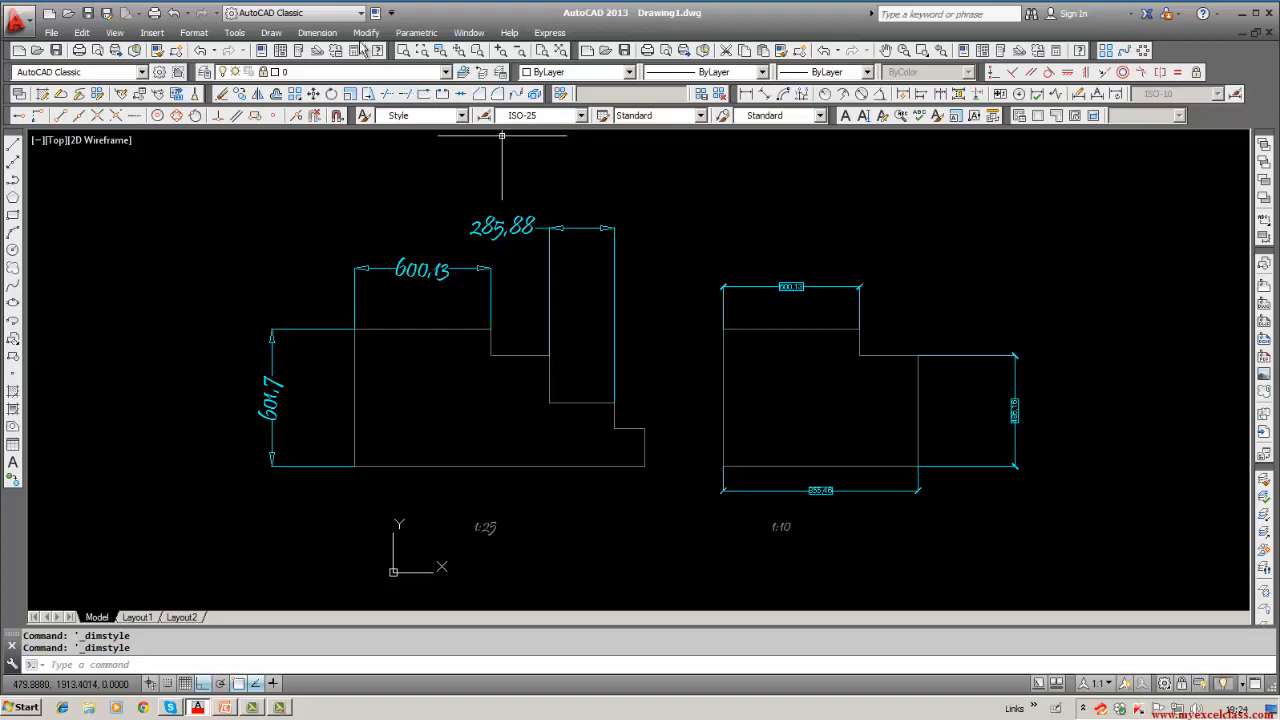
{"action": "left_click", "coordinate": [317, 32]}
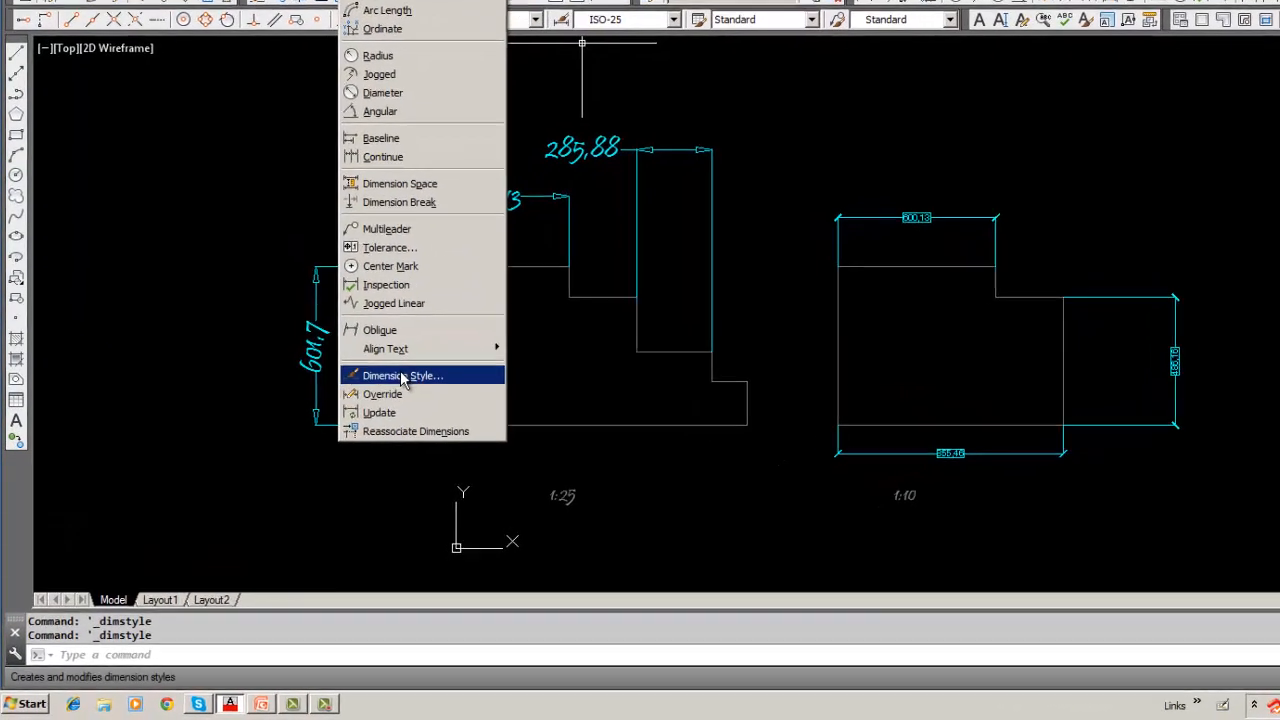
{"action": "left_click", "coordinate": [403, 376]}
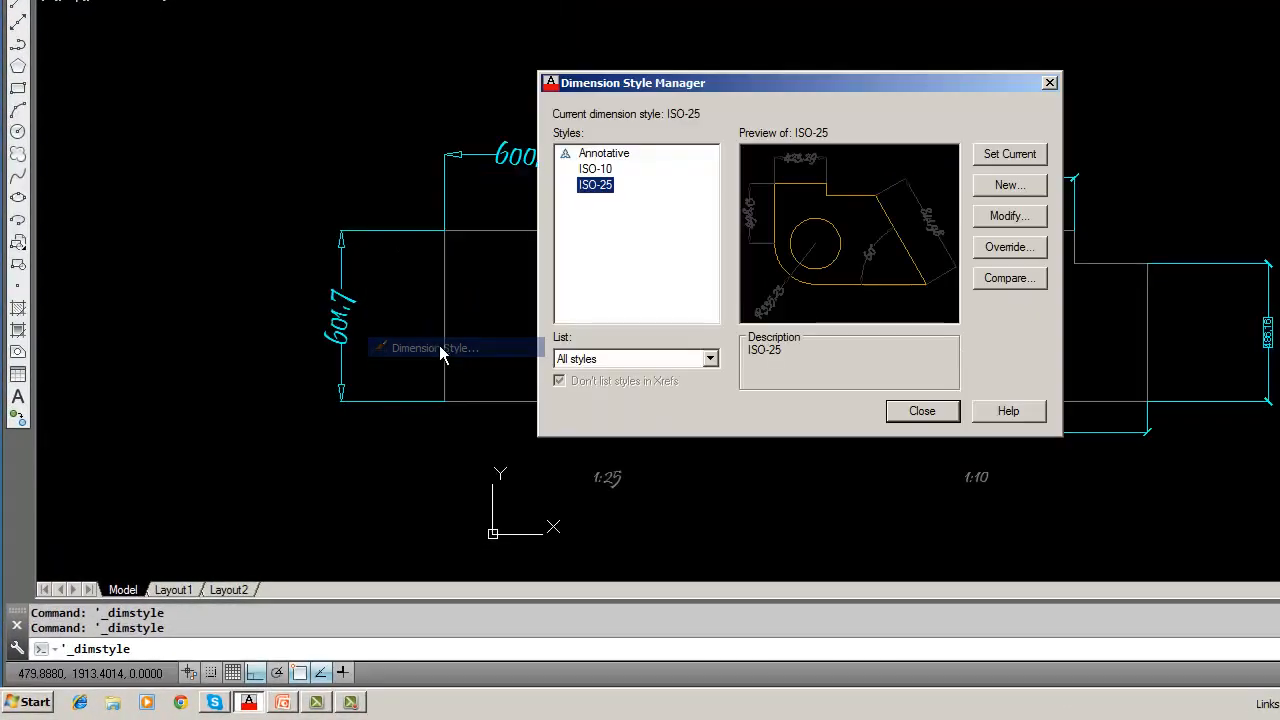
{"action": "left_click", "coordinate": [1007, 216]}
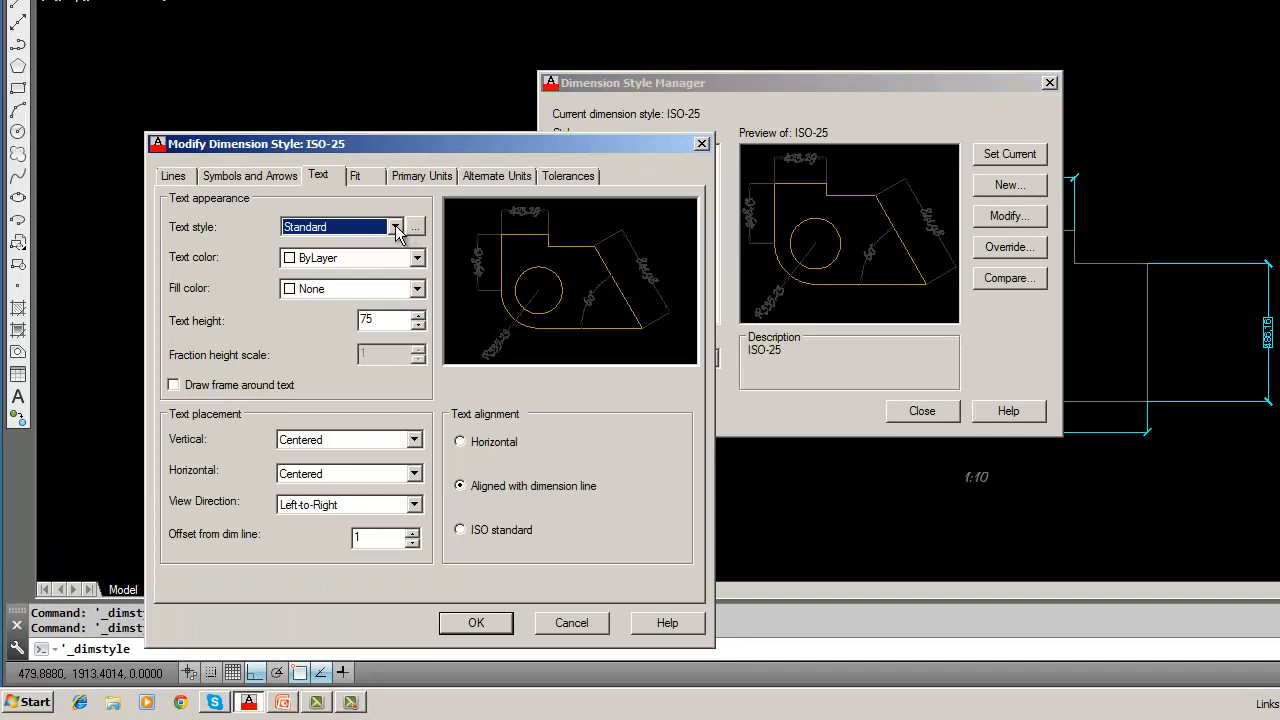
{"action": "left_click", "coordinate": [396, 228]}
{"action": "left_click", "coordinate": [382, 270]}
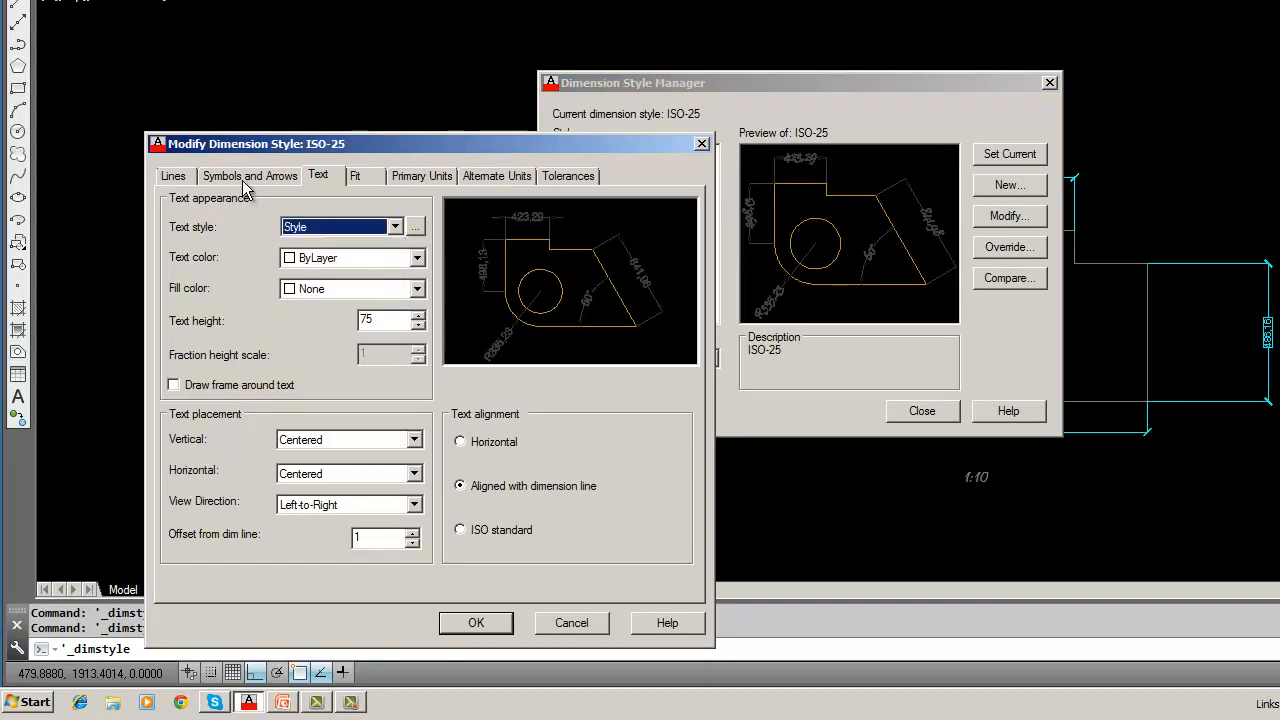
{"action": "left_click", "coordinate": [203, 390]}
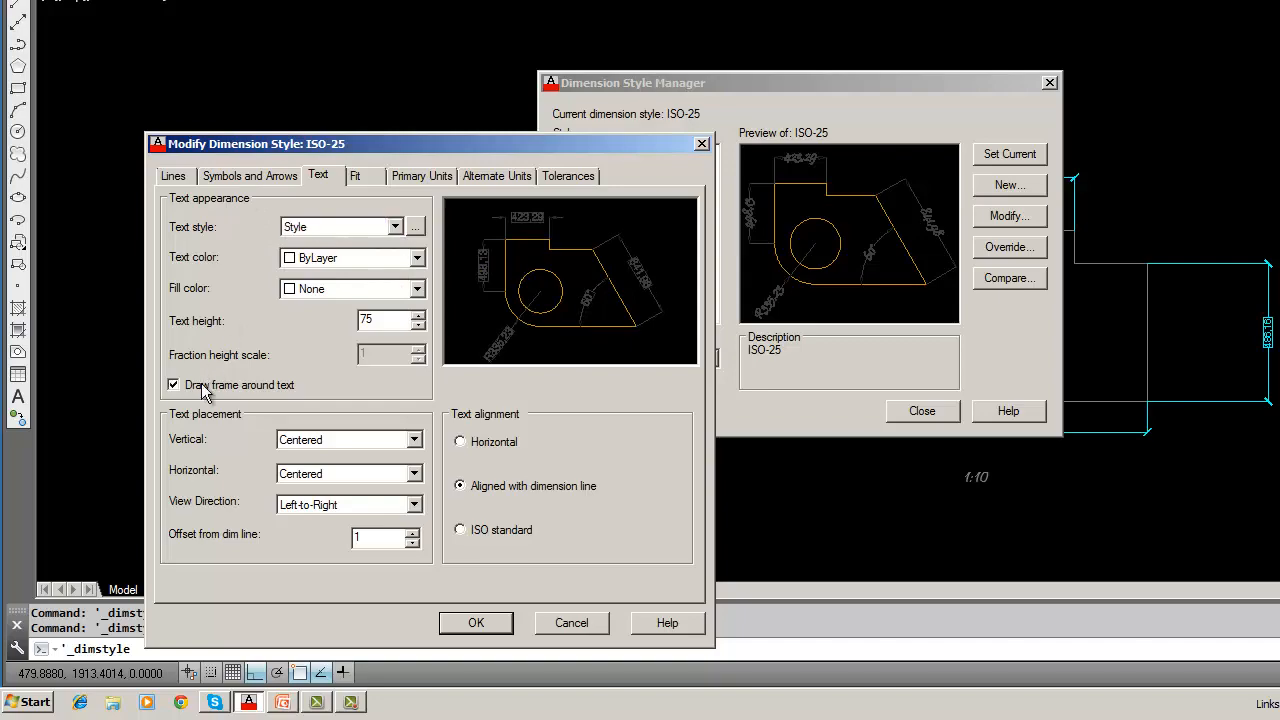
{"action": "left_click", "coordinate": [476, 622]}
{"action": "left_click", "coordinate": [922, 410]}
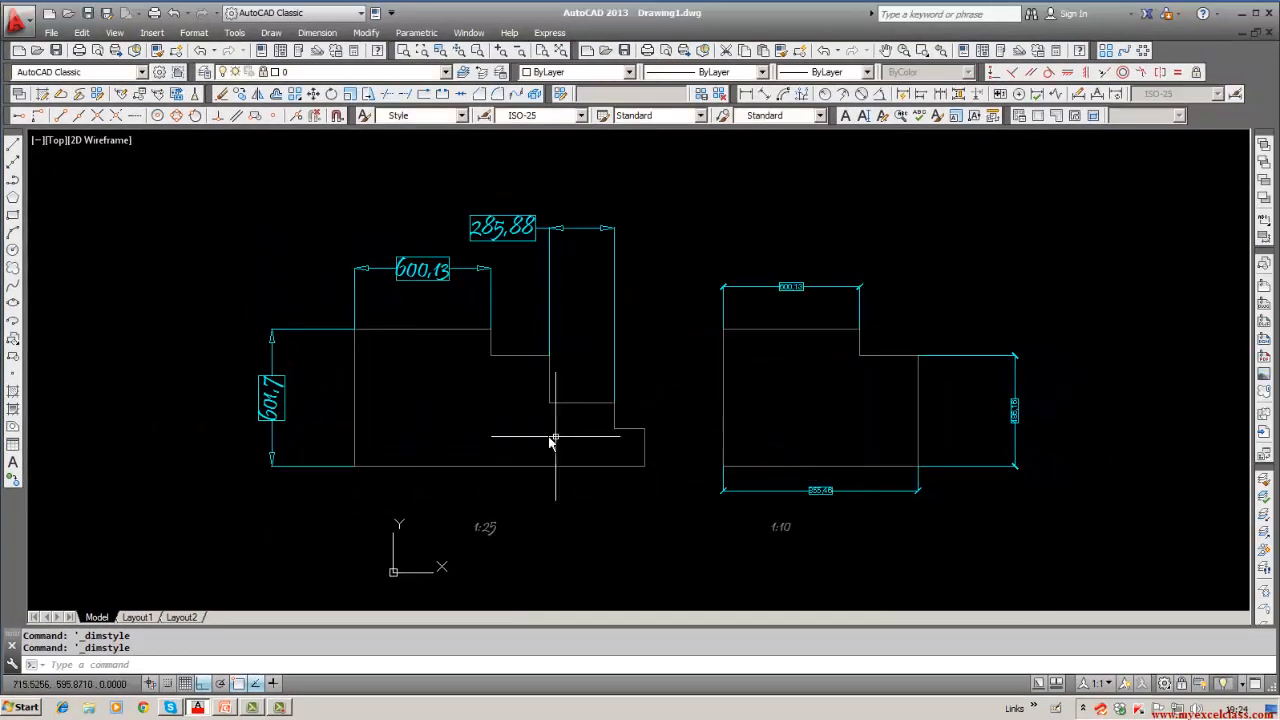
{"action": "scroll", "coordinate": [549, 442], "scroll_direction": "down", "scroll_amount": 2}
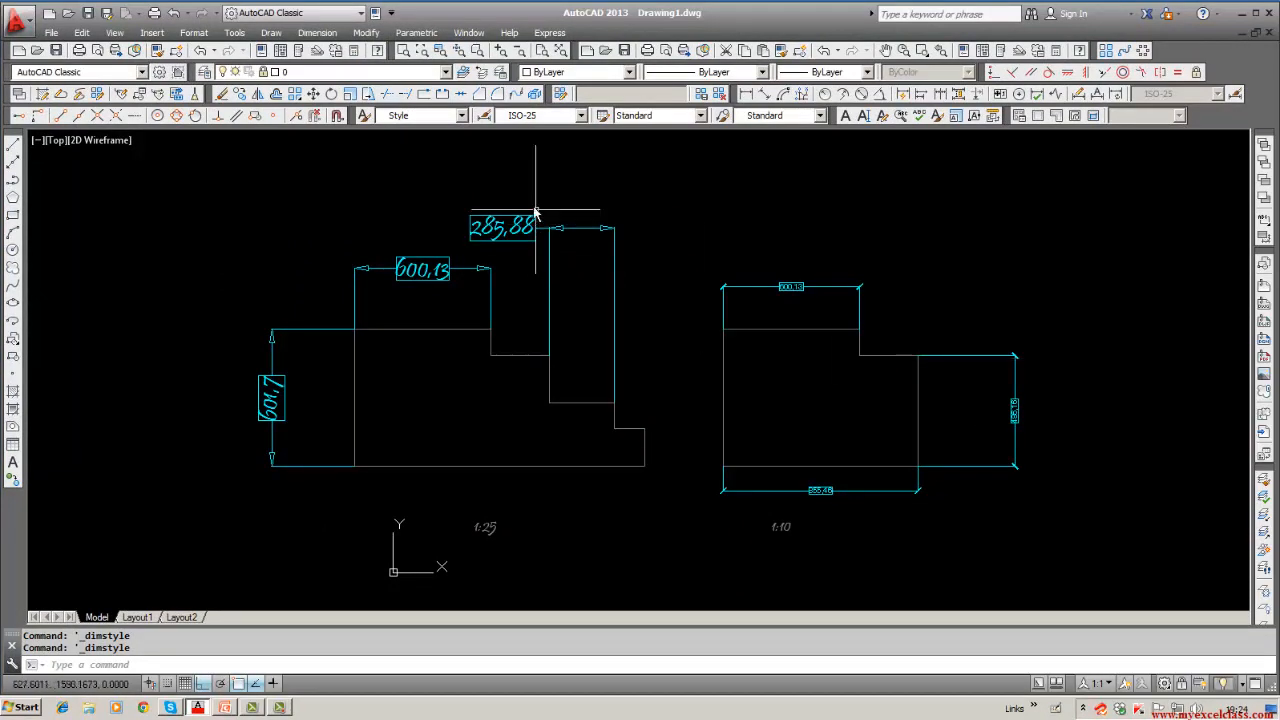
Step: Erase all dimensions of the 1:25 and 1:10 drawings with a window selection around both outlines
{"action": "left_click", "coordinate": [222, 94]}
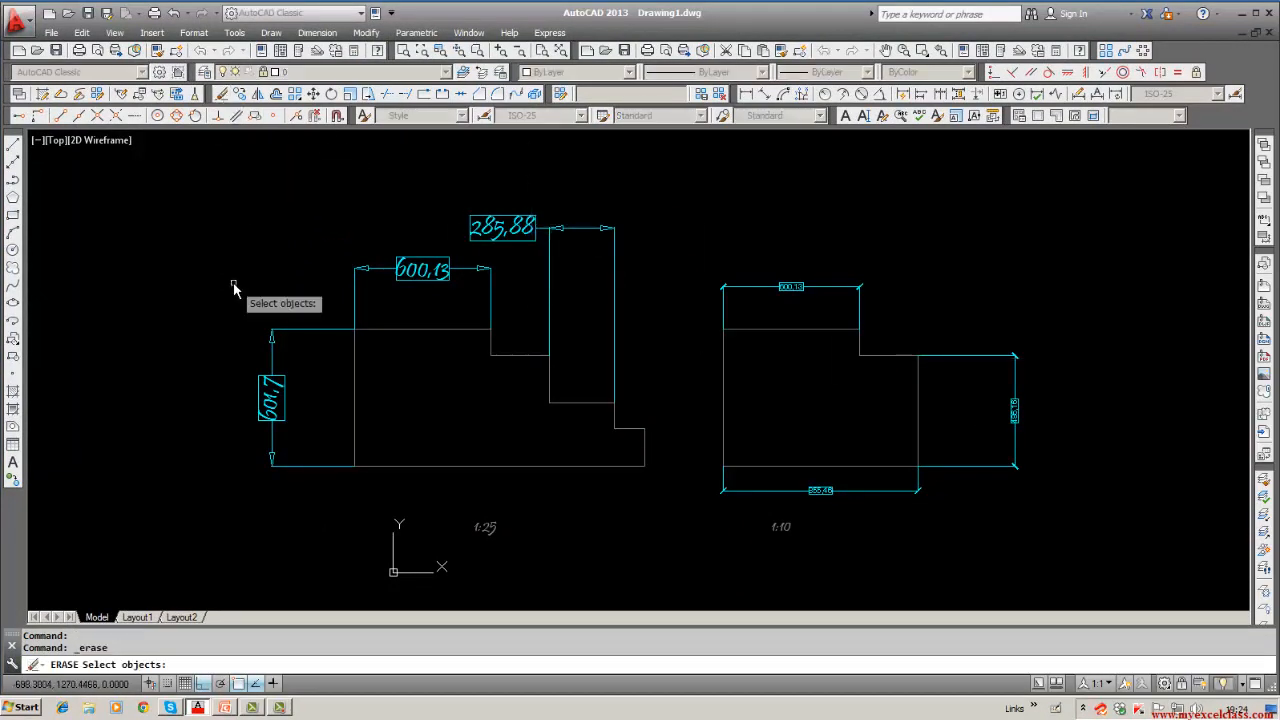
{"action": "type", "text": "w"}
{"action": "key", "text": "Return"}
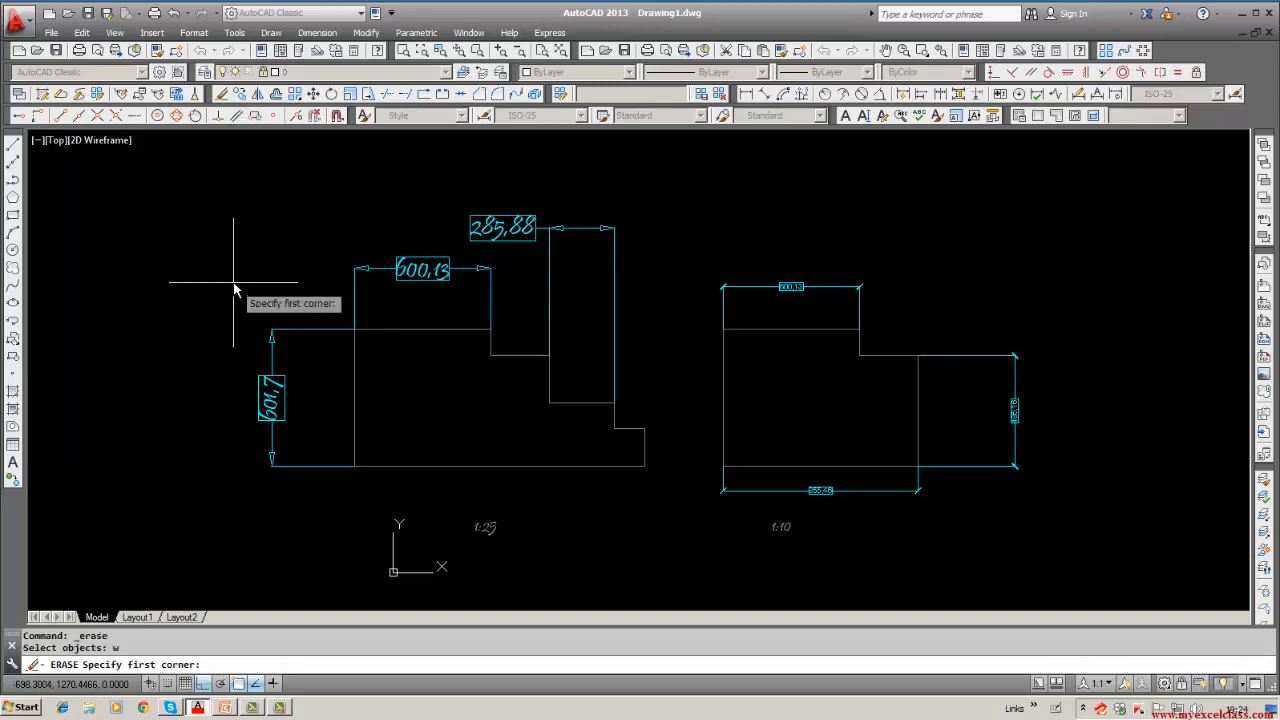
{"action": "left_click", "coordinate": [232, 214]}
{"action": "left_click", "coordinate": [1144, 532]}
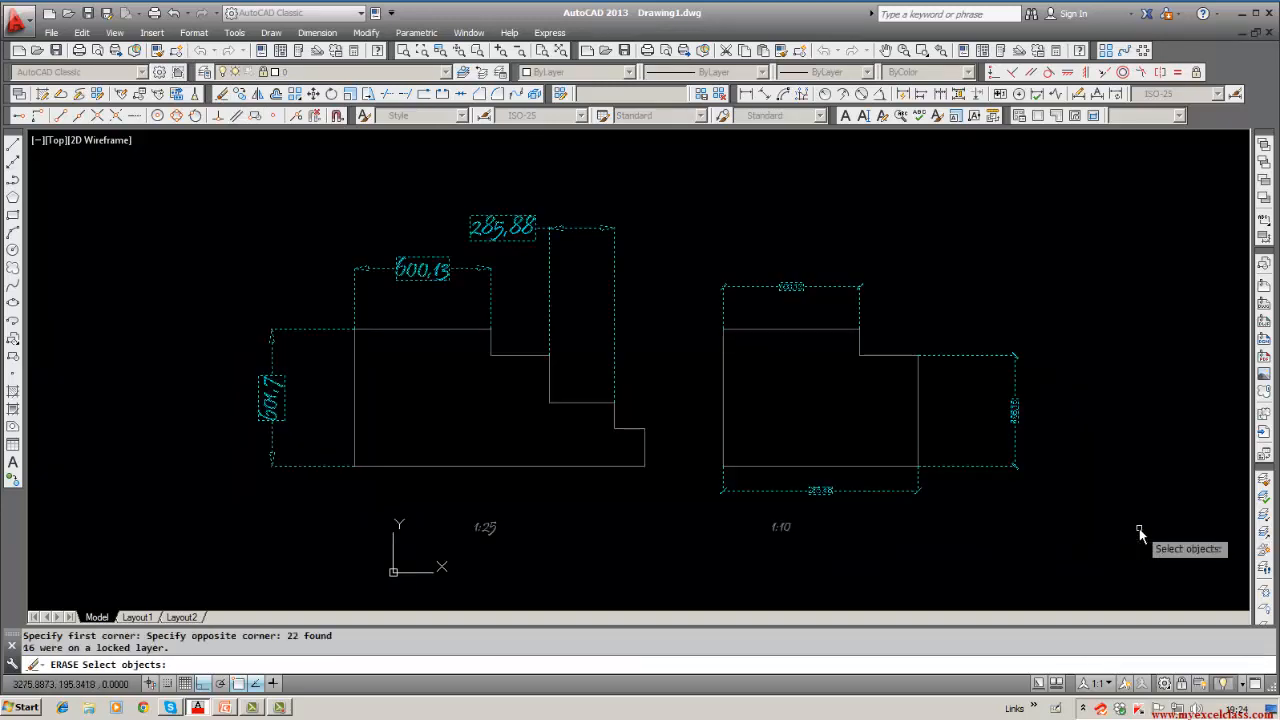
{"action": "key", "text": "Return"}
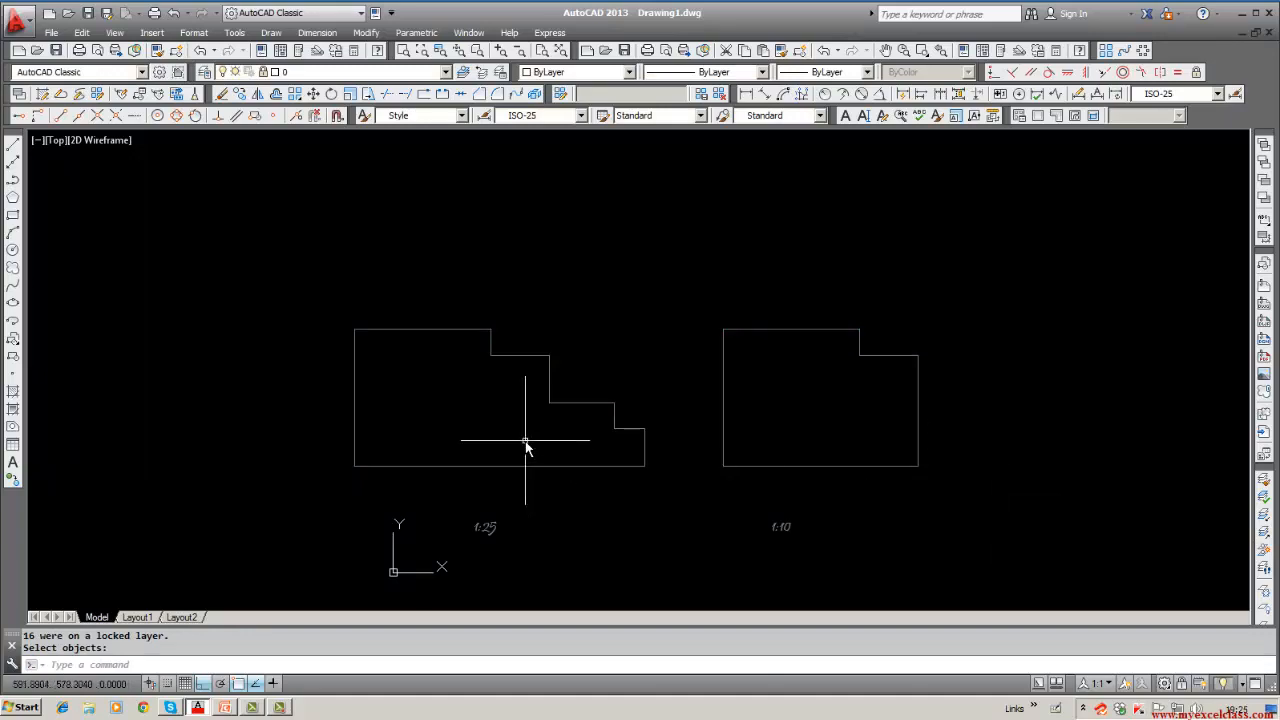
{"action": "left_click", "coordinate": [581, 116]}
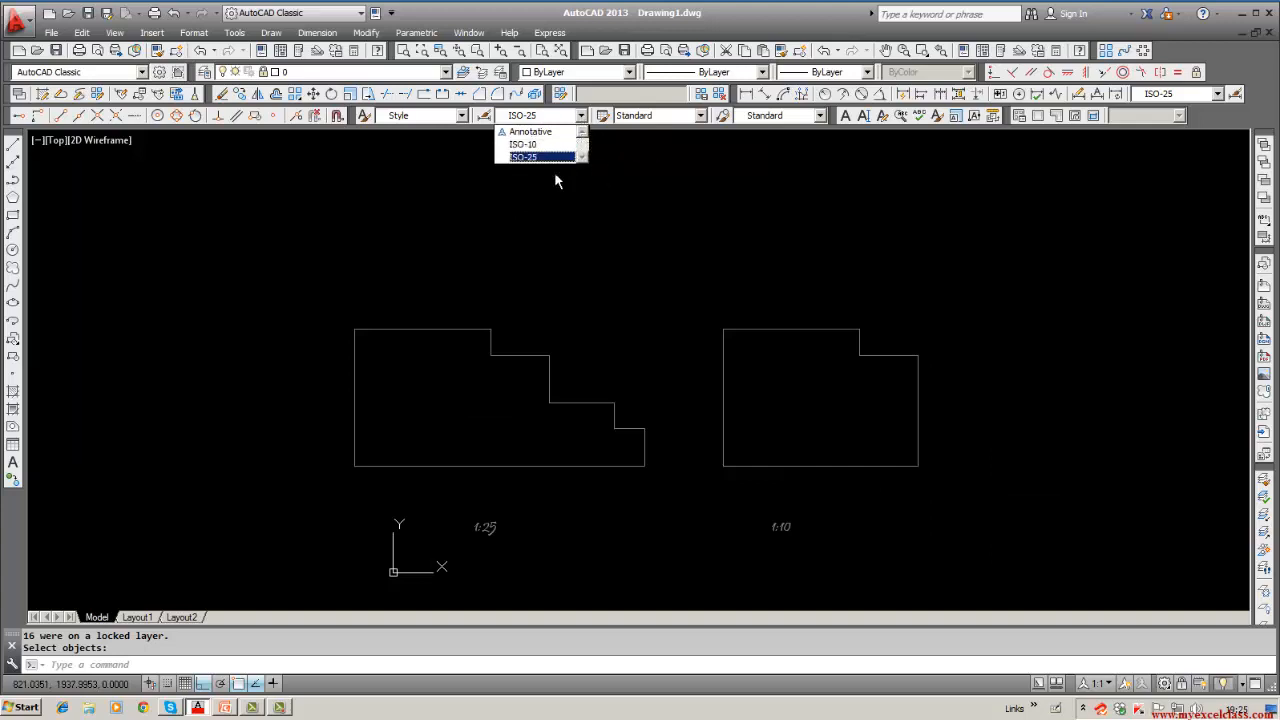
{"action": "left_click", "coordinate": [535, 253]}
{"action": "left_click", "coordinate": [486, 280]}
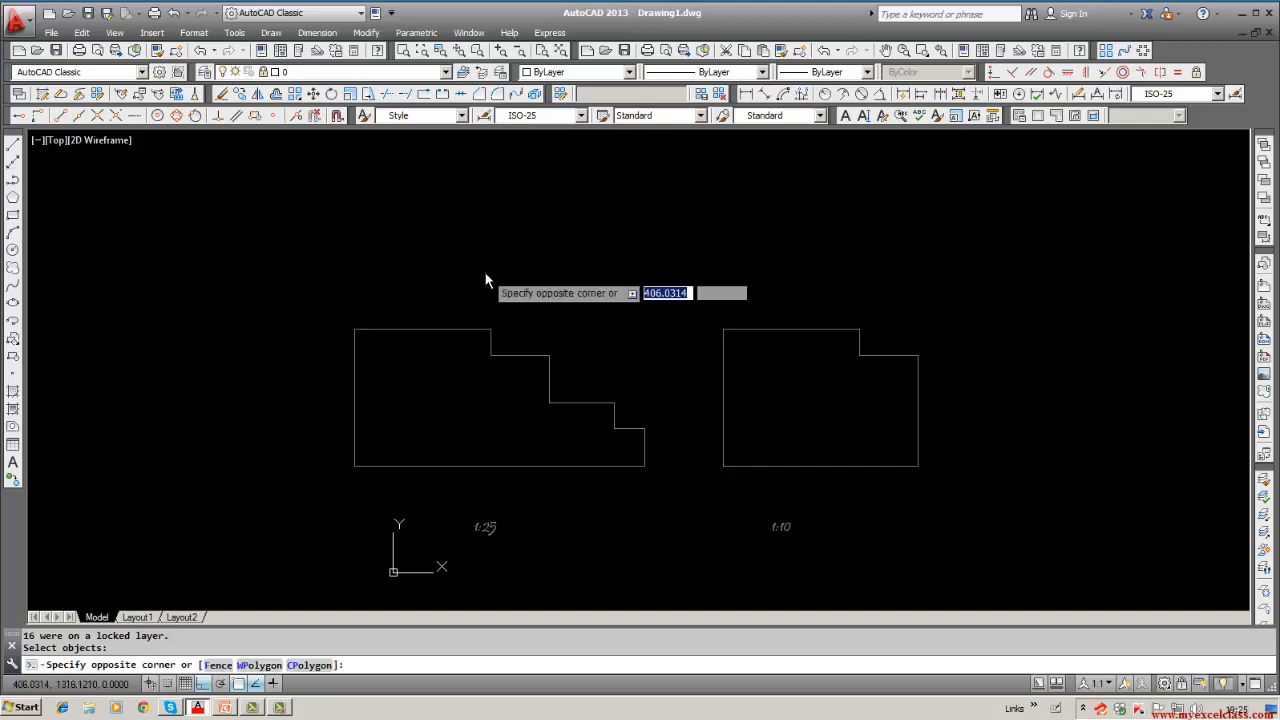
{"action": "left_click", "coordinate": [551, 270]}
{"action": "key", "text": "Escape"}
{"action": "key", "text": "Escape"}
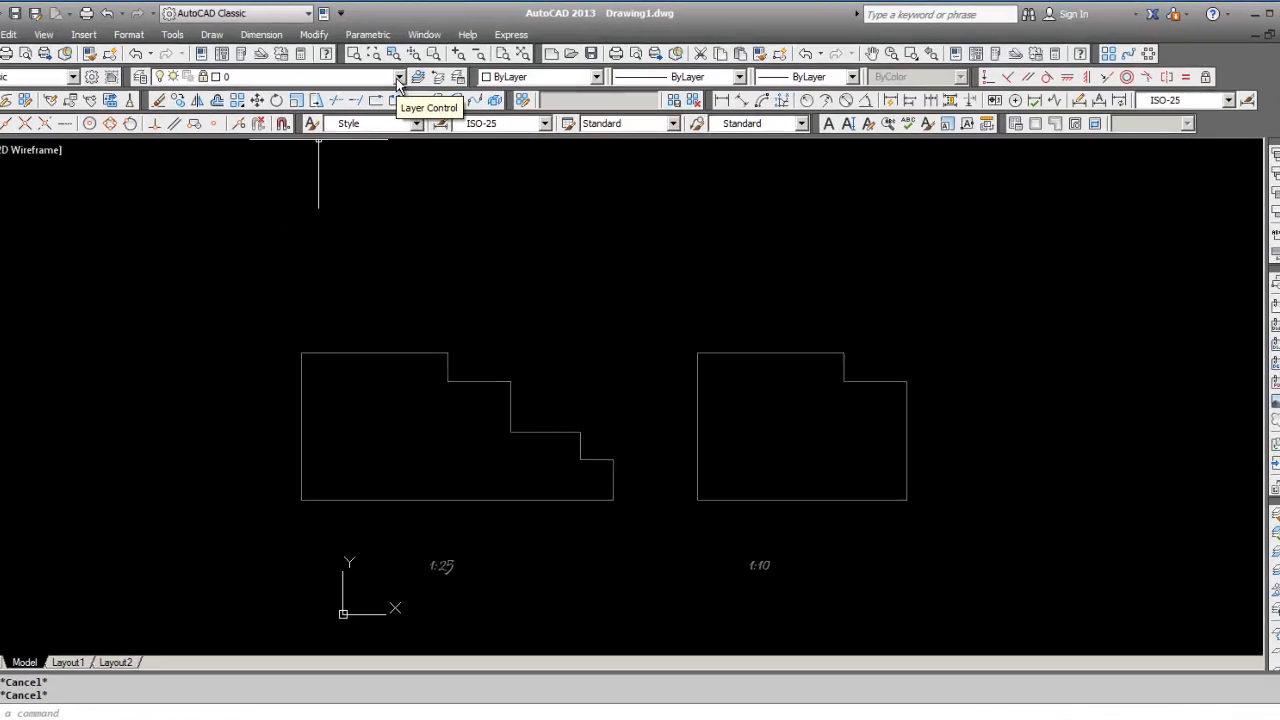
Step: Unlock layer 0 and erase both outlines together with their 1:25 and 1:10 labels using a window selection
{"action": "left_click", "coordinate": [445, 75]}
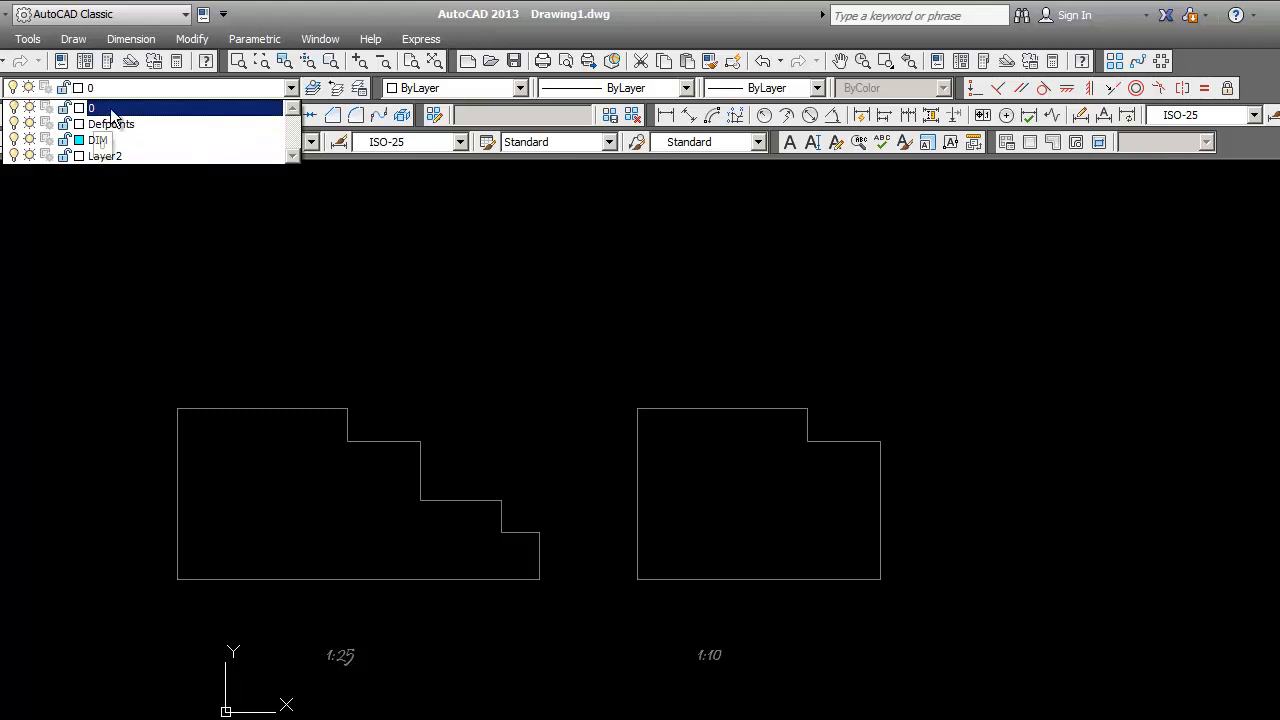
{"action": "left_click", "coordinate": [108, 110]}
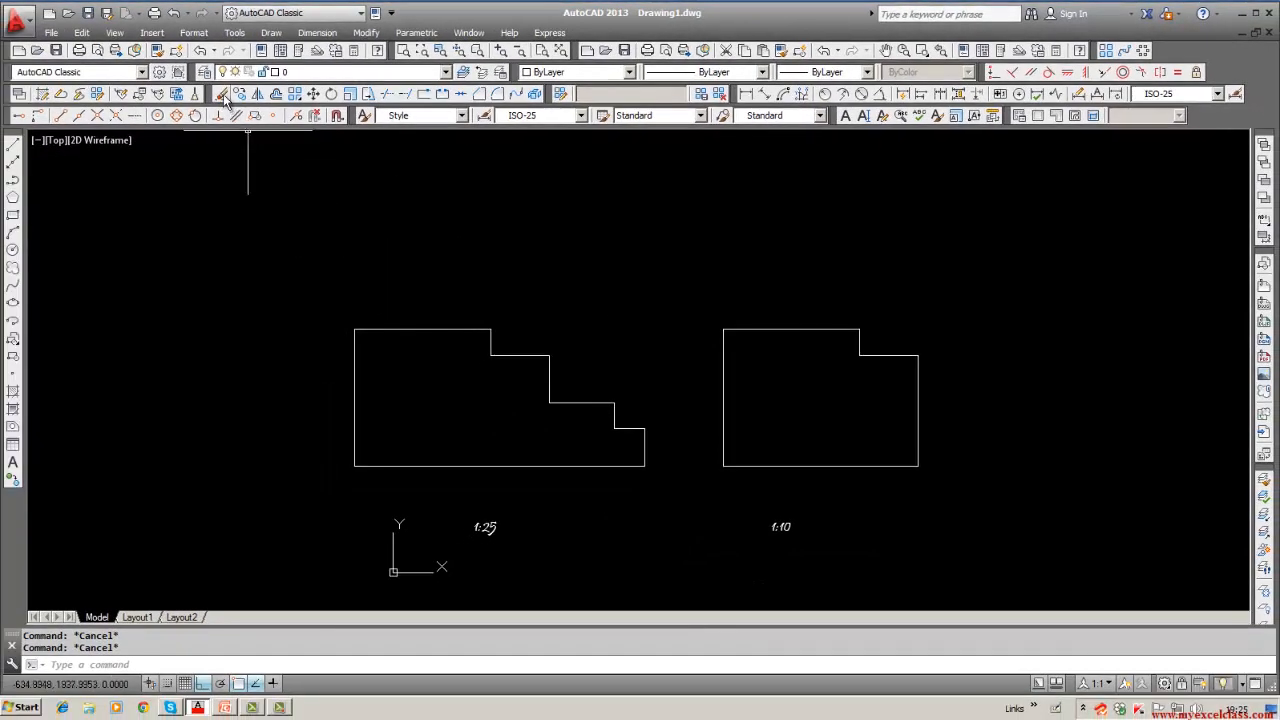
{"action": "left_click", "coordinate": [223, 95]}
{"action": "type", "text": "w"}
{"action": "key", "text": "Return"}
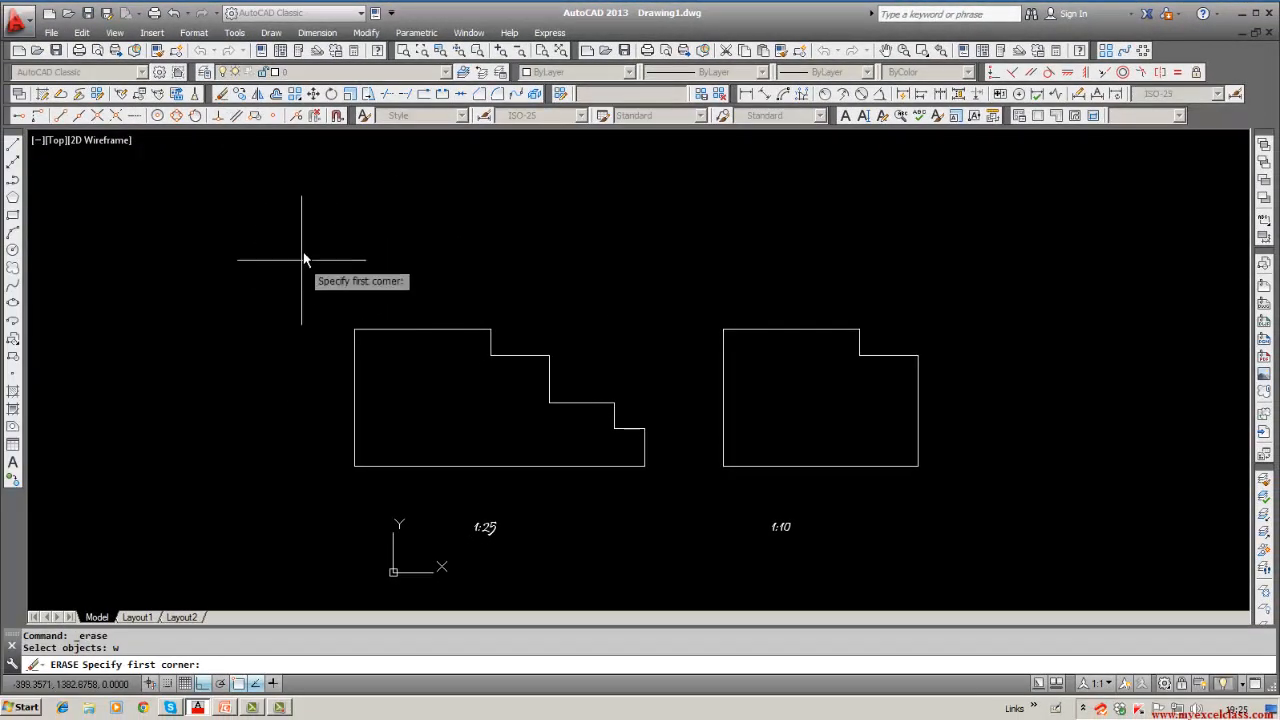
{"action": "left_click", "coordinate": [302, 252]}
{"action": "left_click", "coordinate": [1003, 548]}
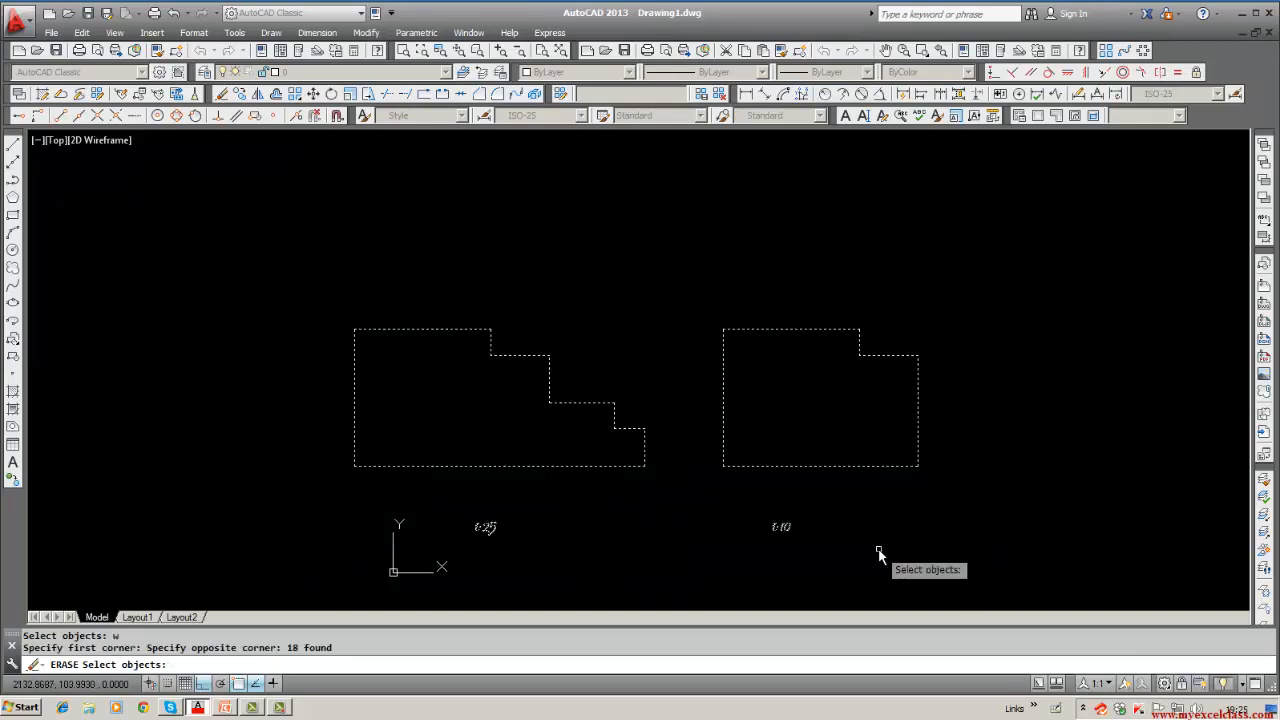
{"action": "key", "text": "Return"}
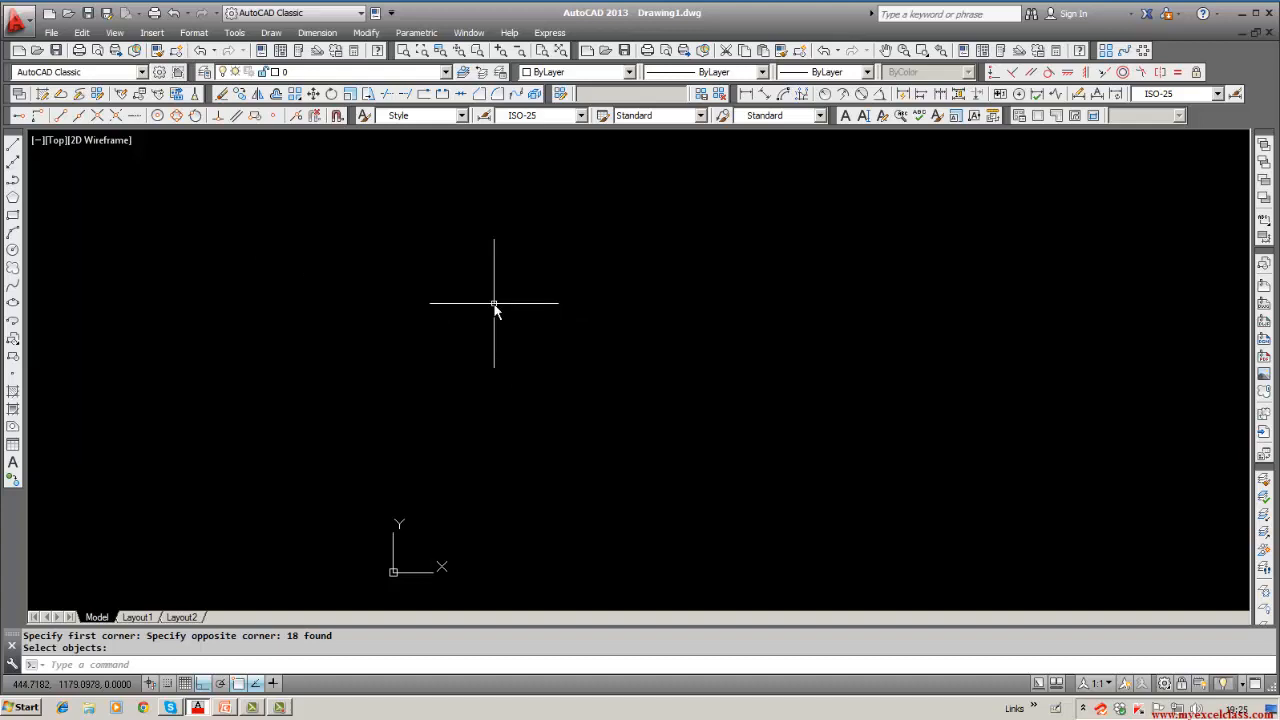
Step: Draw a circle of radius about 126, a second of about 112 to its right, and a slightly larger third one below the second
{"action": "left_click", "coordinate": [13, 250]}
{"action": "left_click", "coordinate": [385, 269]}
{"action": "left_click", "coordinate": [385, 298]}
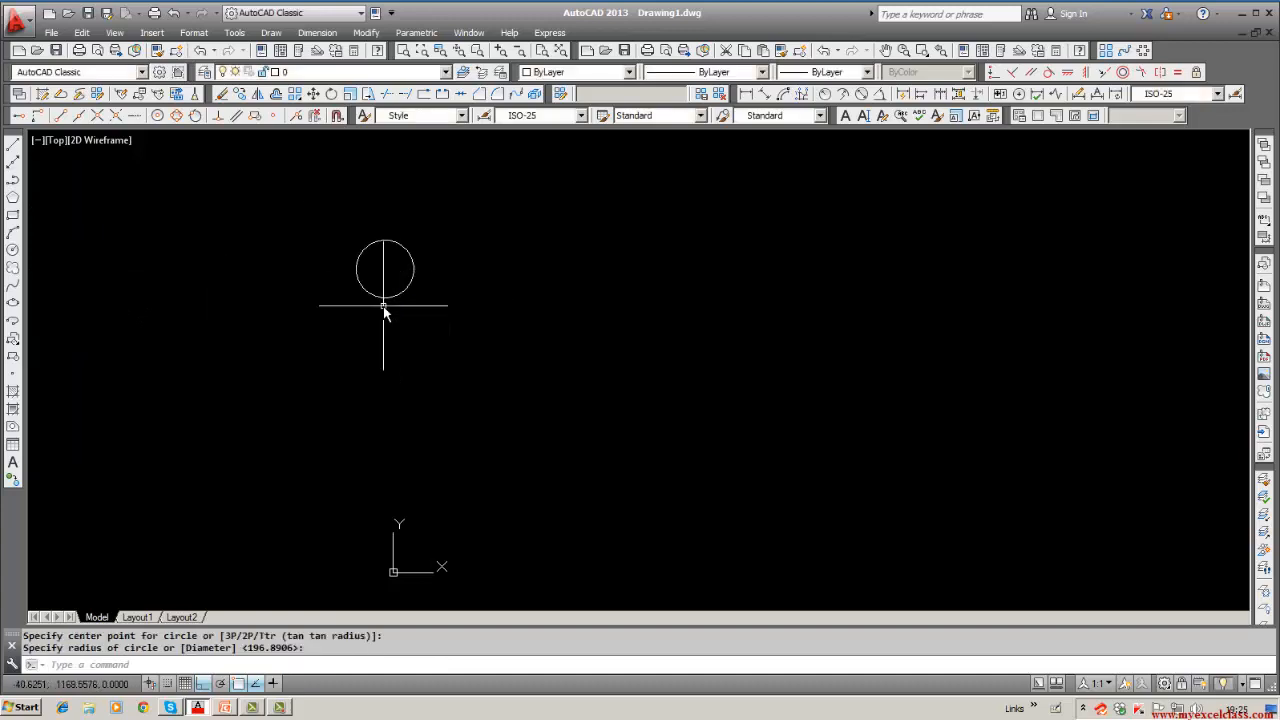
{"action": "left_click", "coordinate": [13, 251]}
{"action": "left_click", "coordinate": [660, 259]}
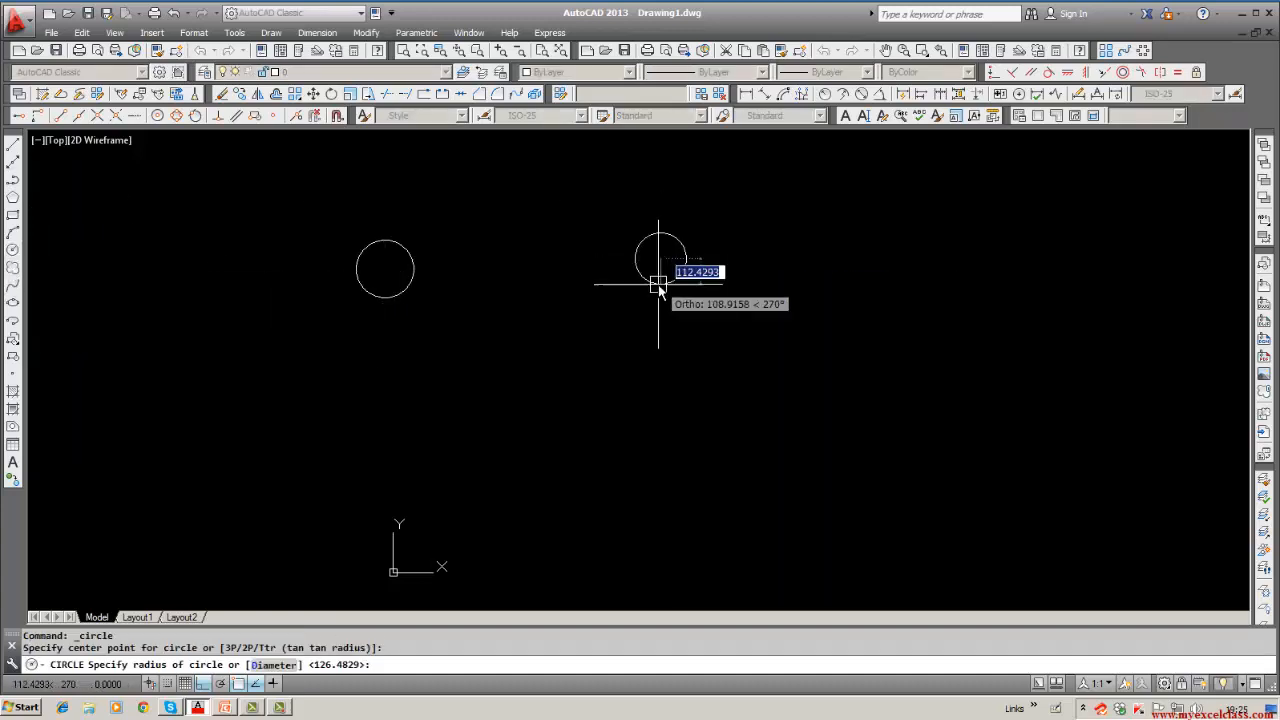
{"action": "left_click", "coordinate": [660, 285]}
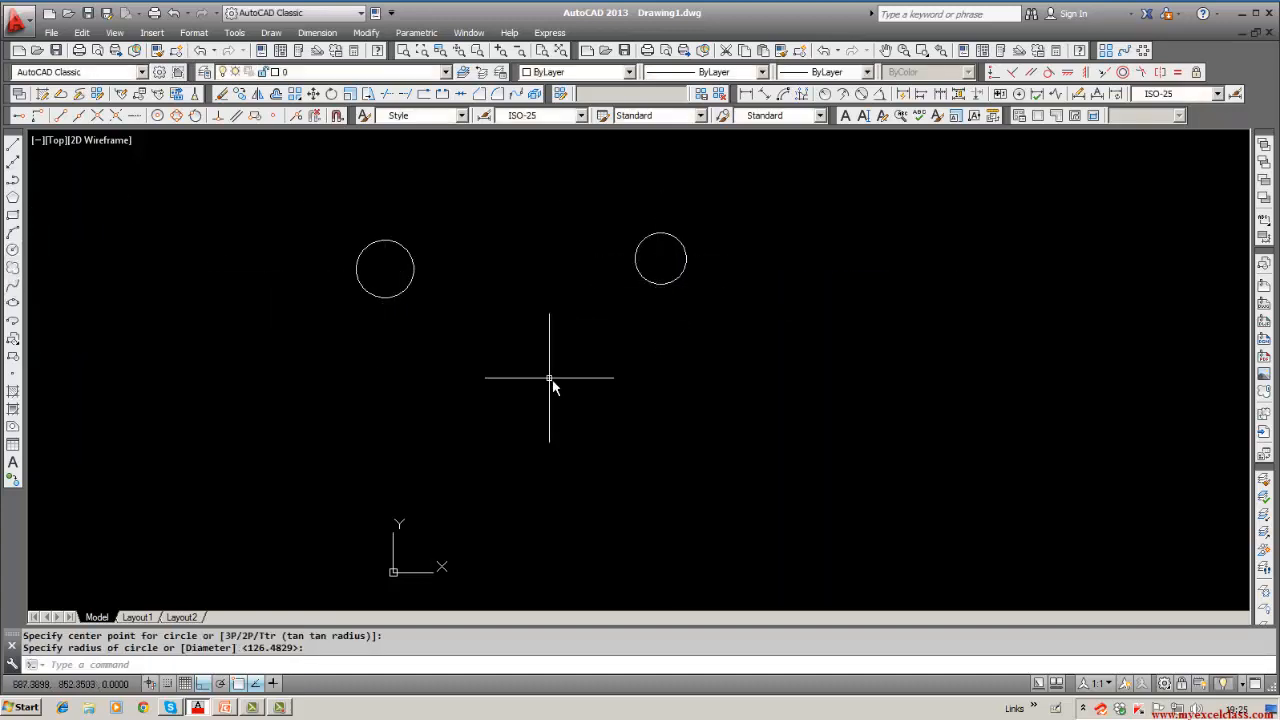
{"action": "left_click", "coordinate": [13, 251]}
{"action": "left_click", "coordinate": [651, 436]}
{"action": "left_click", "coordinate": [631, 461]}
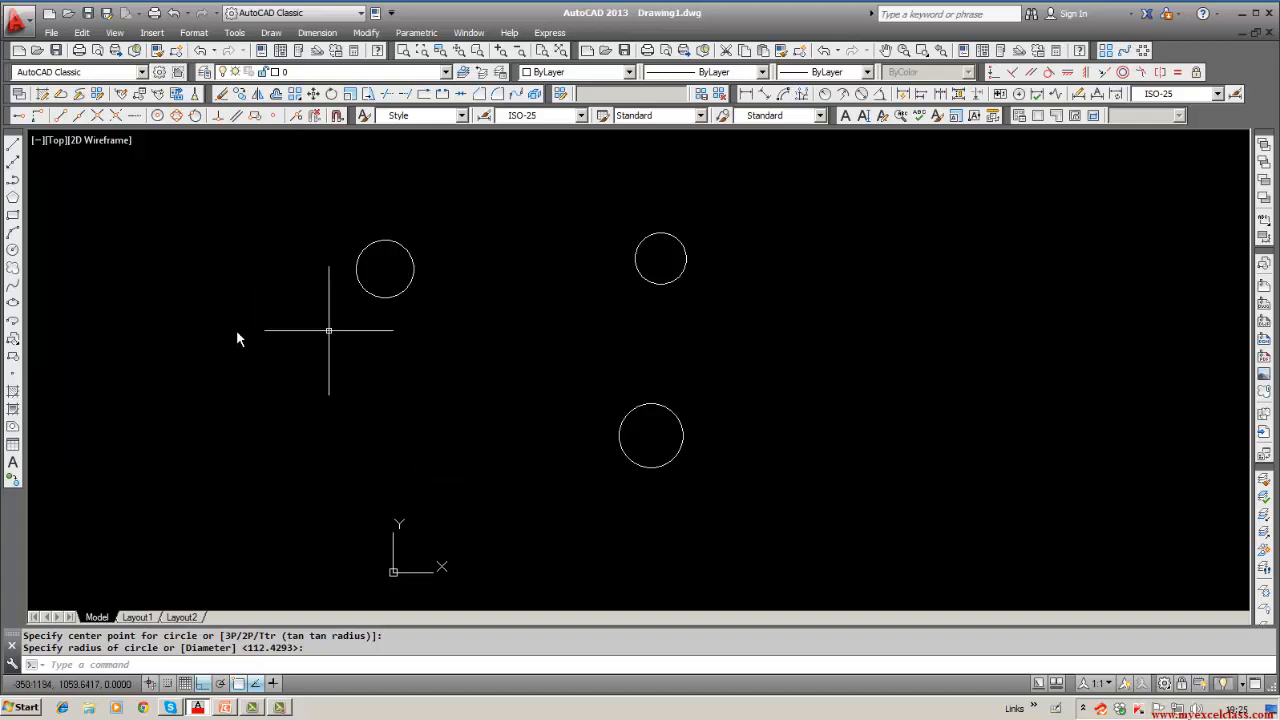
Step: Draw a large rectangle that encloses the three circles
{"action": "left_click", "coordinate": [13, 224]}
{"action": "left_click", "coordinate": [287, 191]}
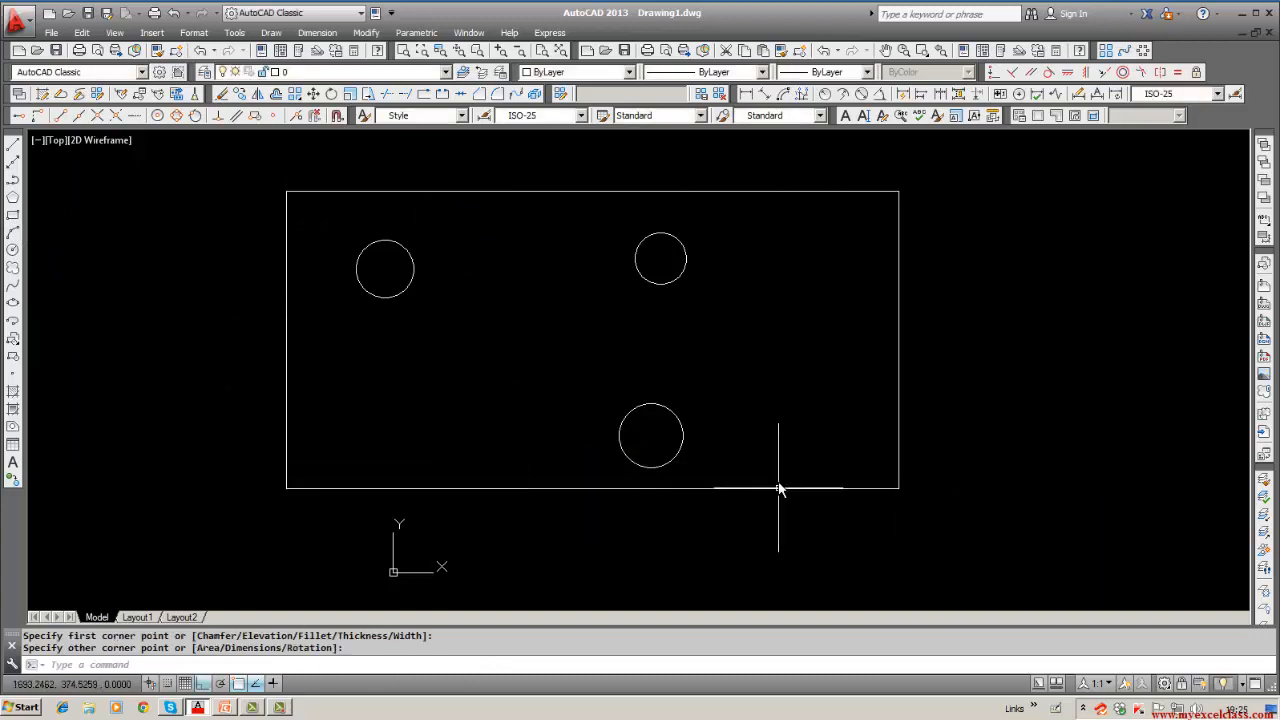
{"action": "middle_click_drag", "start_coordinate": [738, 453], "coordinate": [566, 512]}
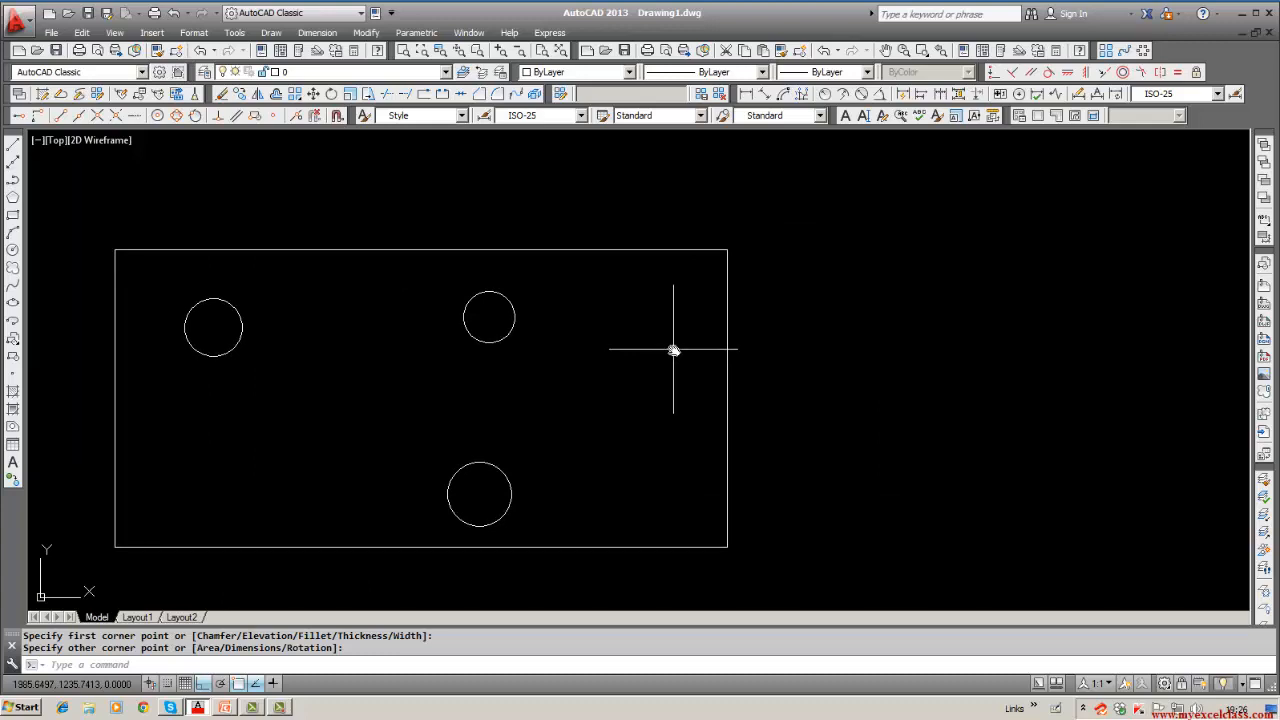
{"action": "left_click", "coordinate": [13, 143]}
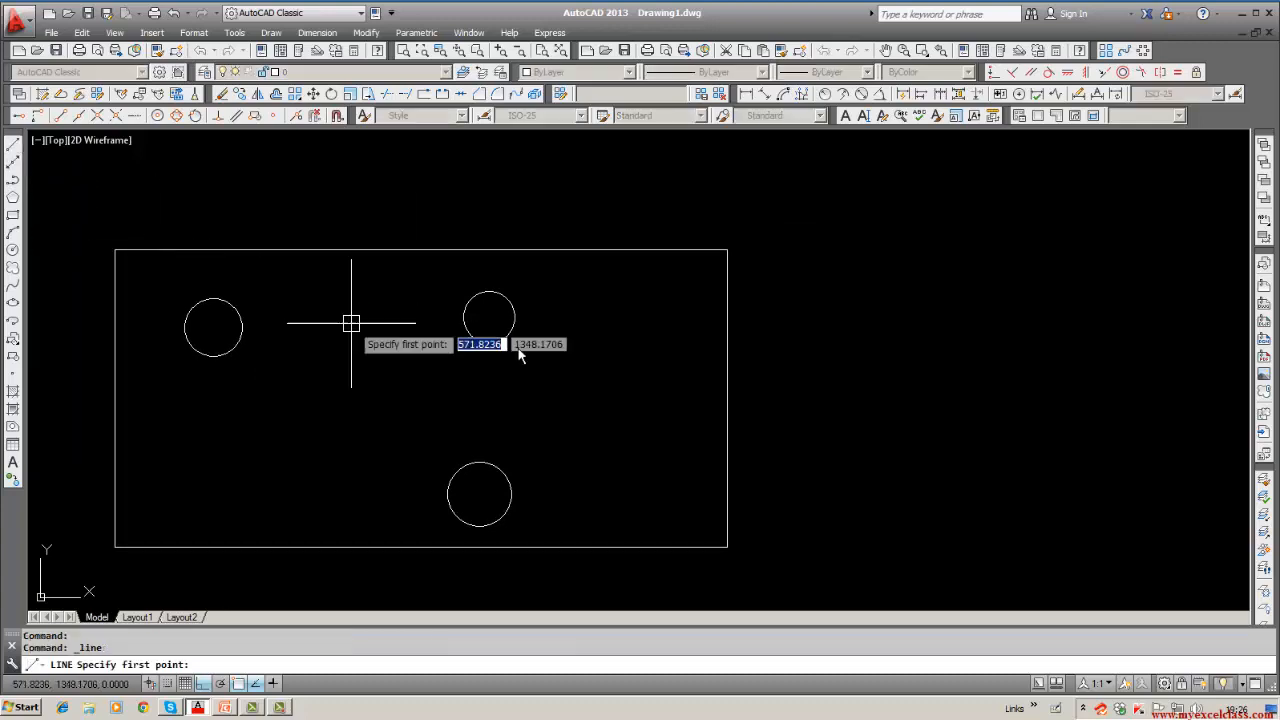
{"action": "left_click", "coordinate": [603, 294]}
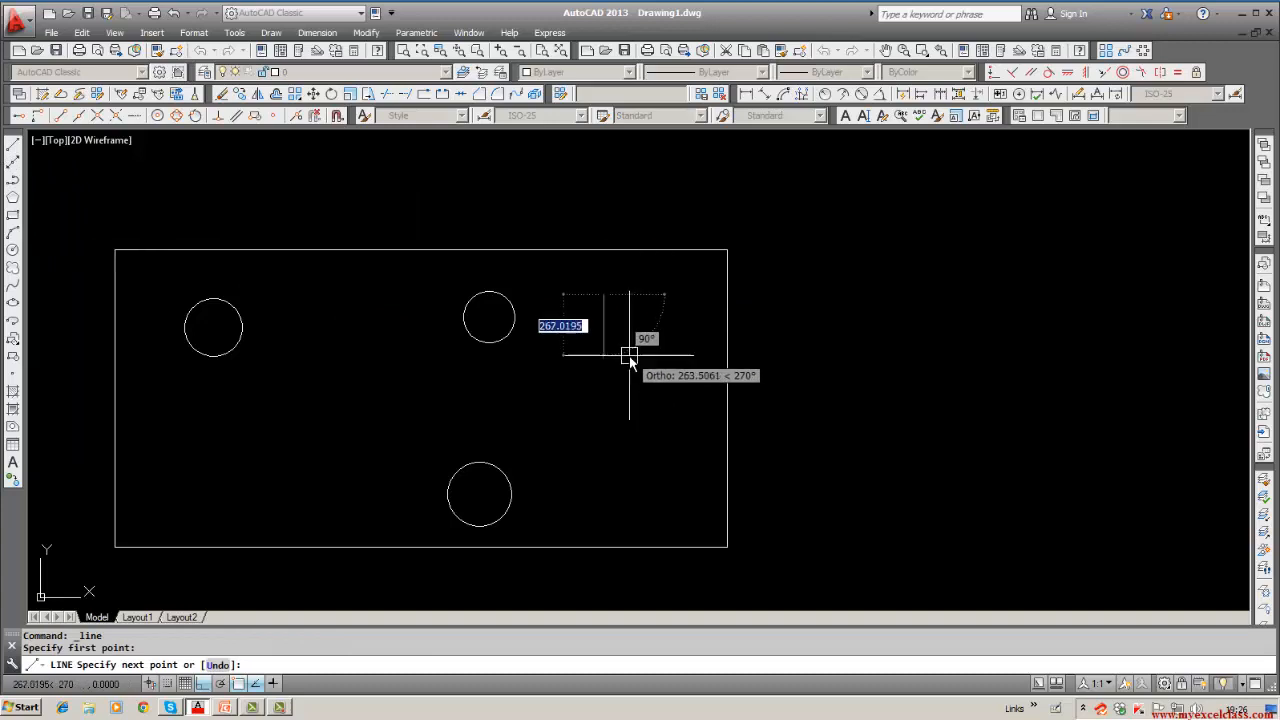
{"action": "key", "text": "Escape"}
Step: Draw a small rectangle to the right of the upper right circle and a larger one to the right of the lower circle
{"action": "left_click", "coordinate": [13, 216]}
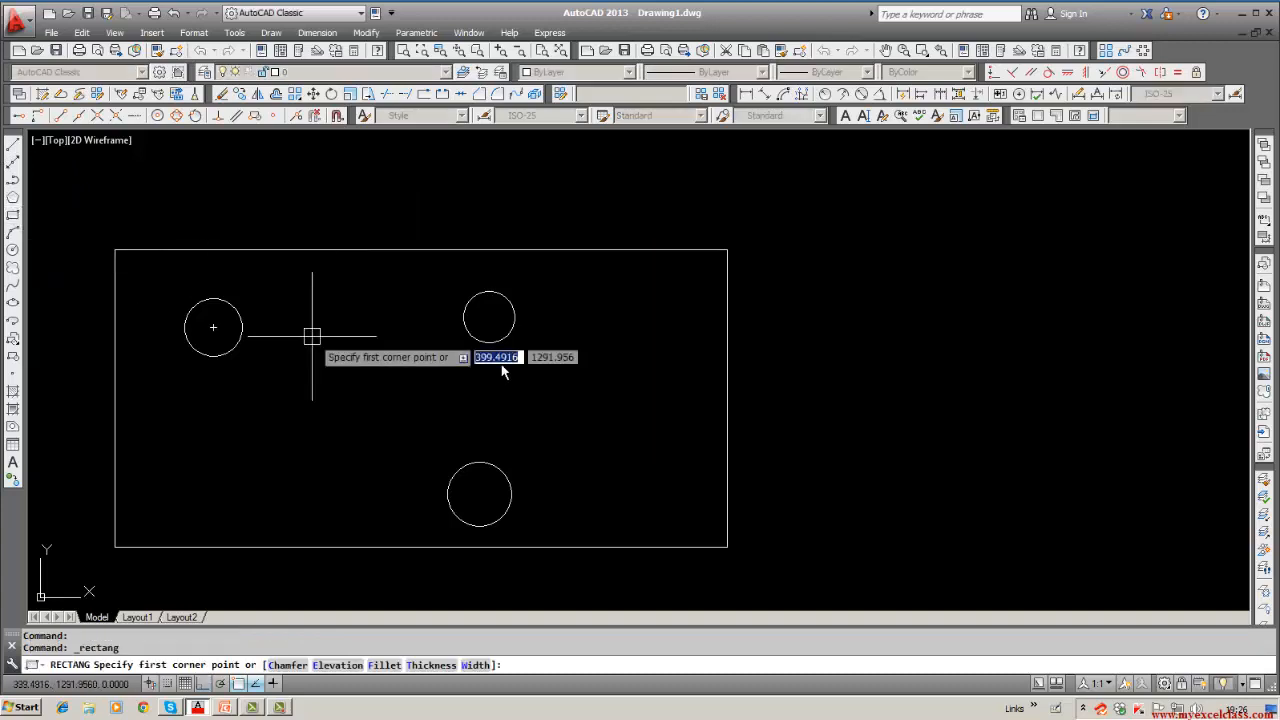
{"action": "left_click", "coordinate": [578, 298]}
{"action": "left_click", "coordinate": [646, 329]}
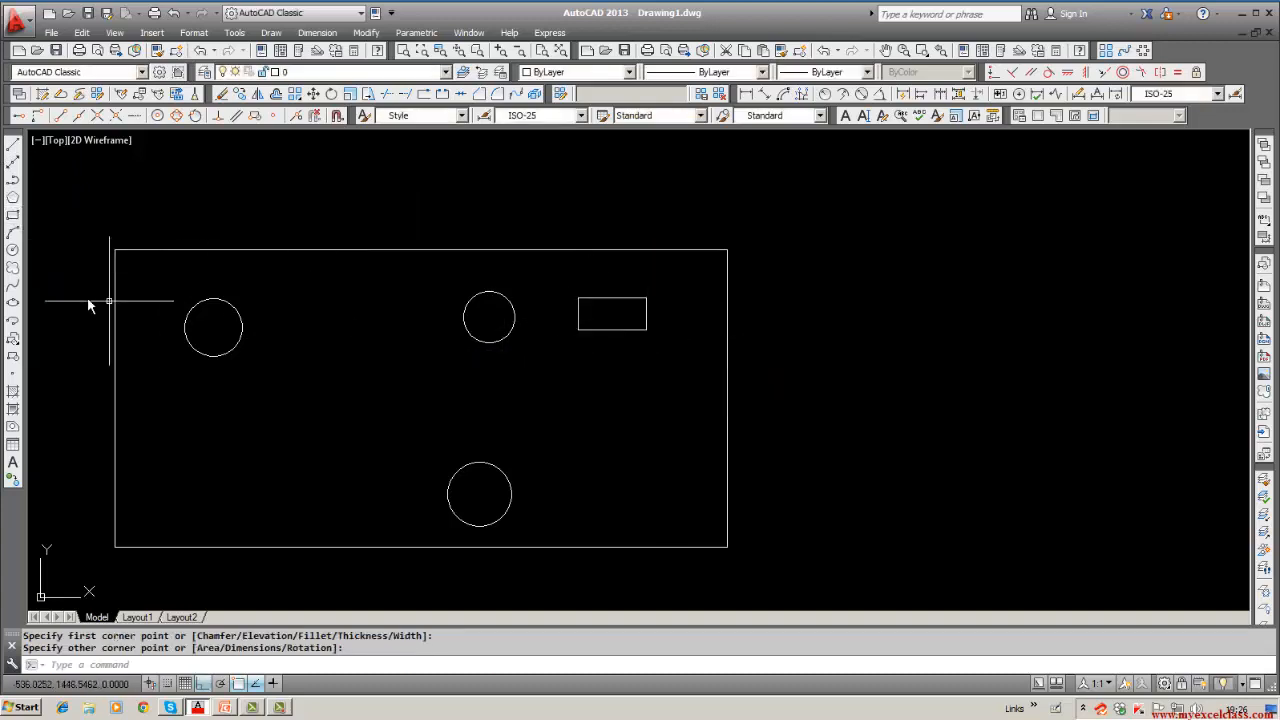
{"action": "left_click", "coordinate": [13, 216]}
{"action": "left_click", "coordinate": [569, 457]}
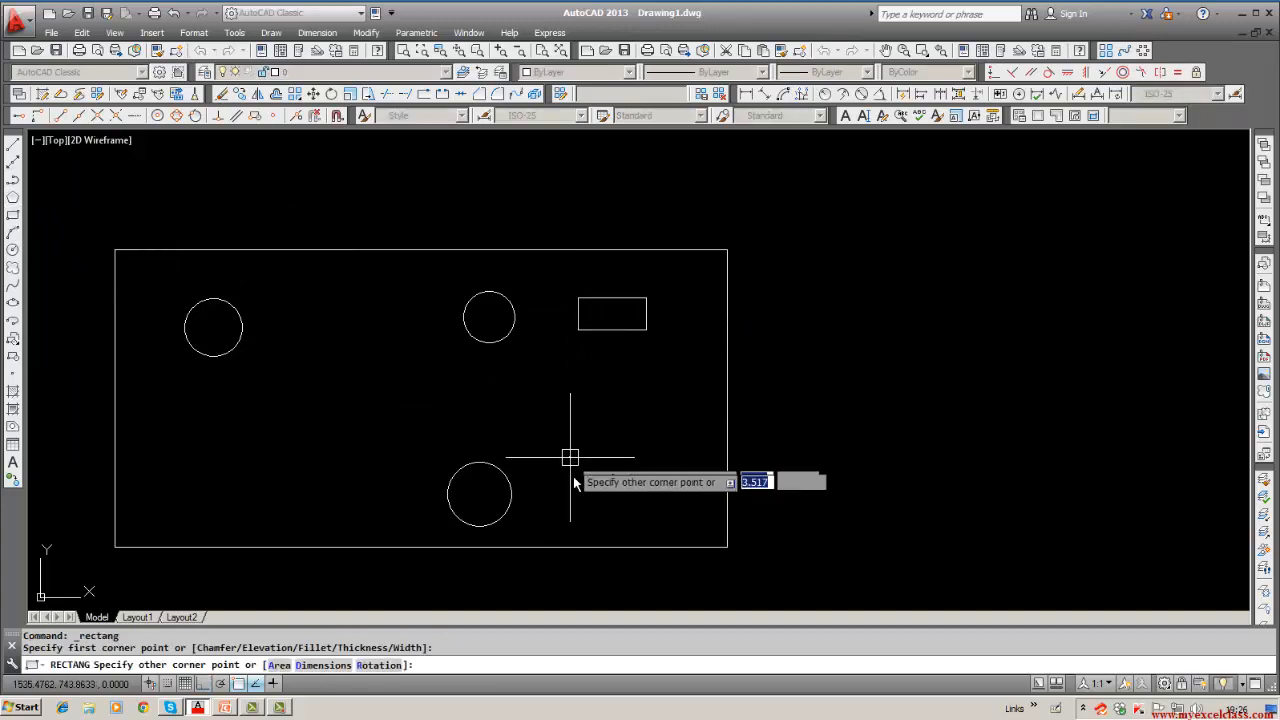
{"action": "left_click", "coordinate": [668, 503]}
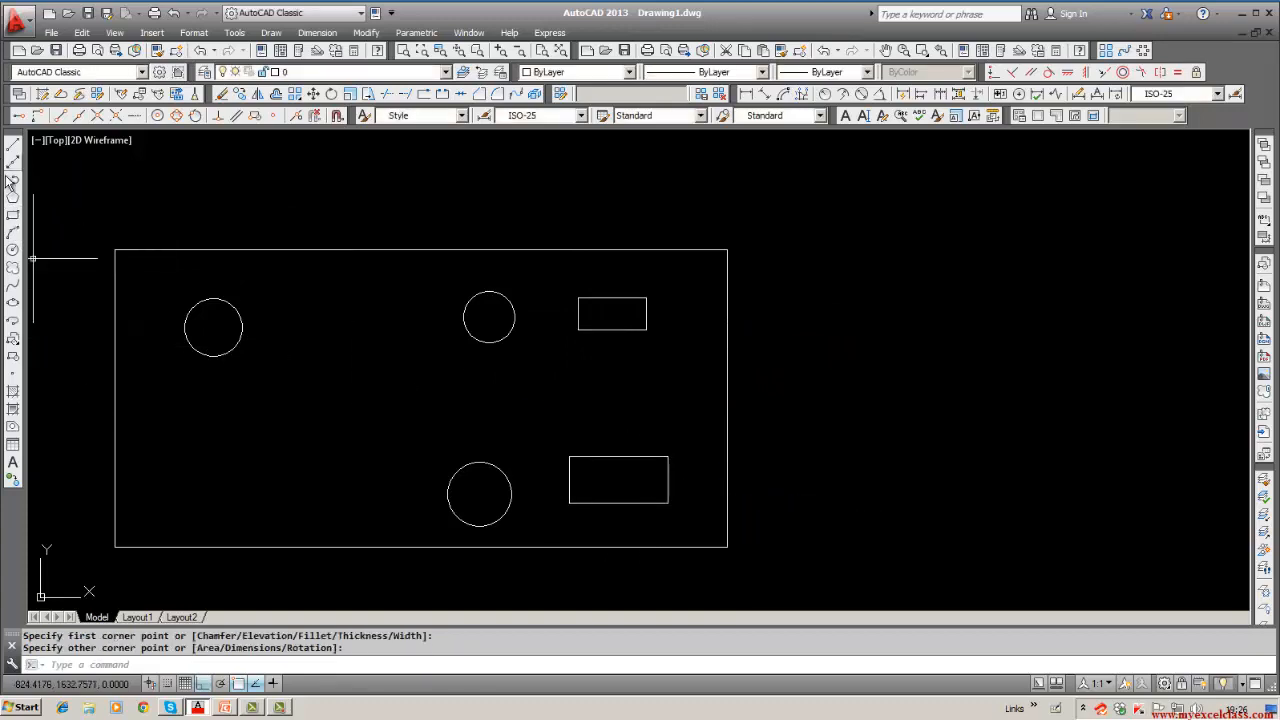
Step: Draw one rectangle to the right of the upper left circle and another rectangle below that circle
{"action": "left_click", "coordinate": [13, 218]}
{"action": "left_click", "coordinate": [296, 306]}
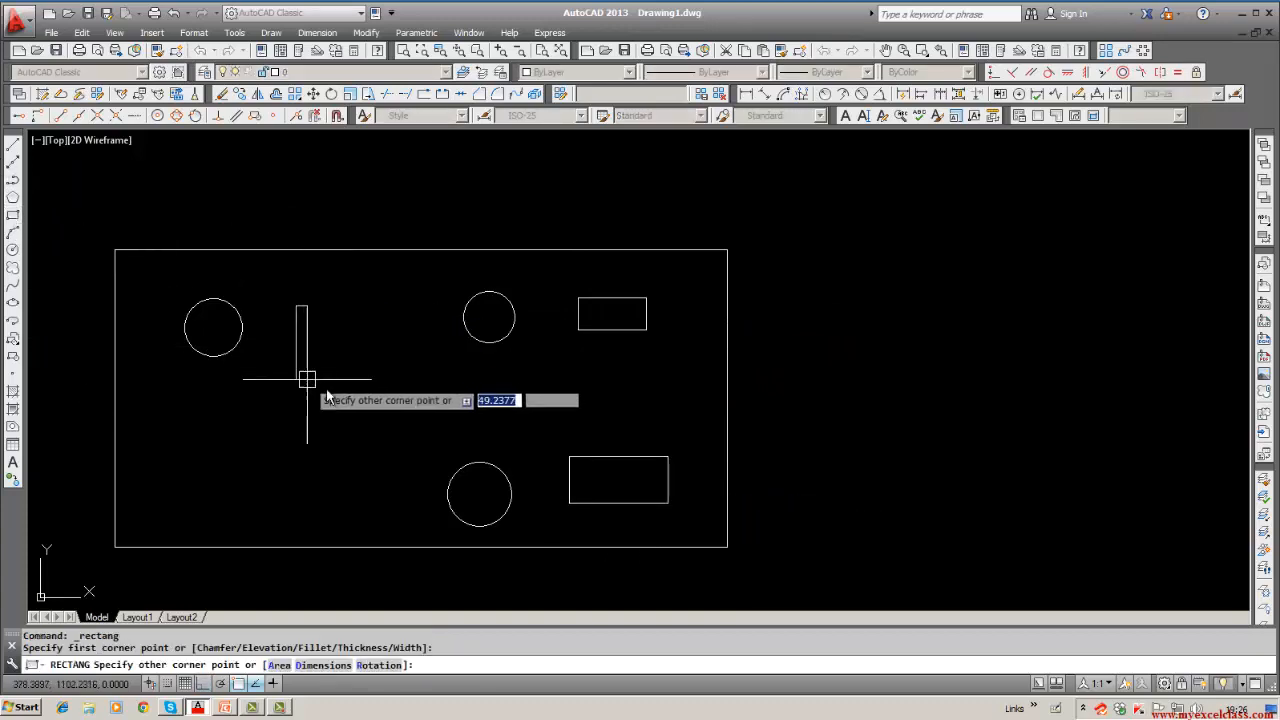
{"action": "left_click", "coordinate": [374, 393]}
{"action": "left_click", "coordinate": [13, 216]}
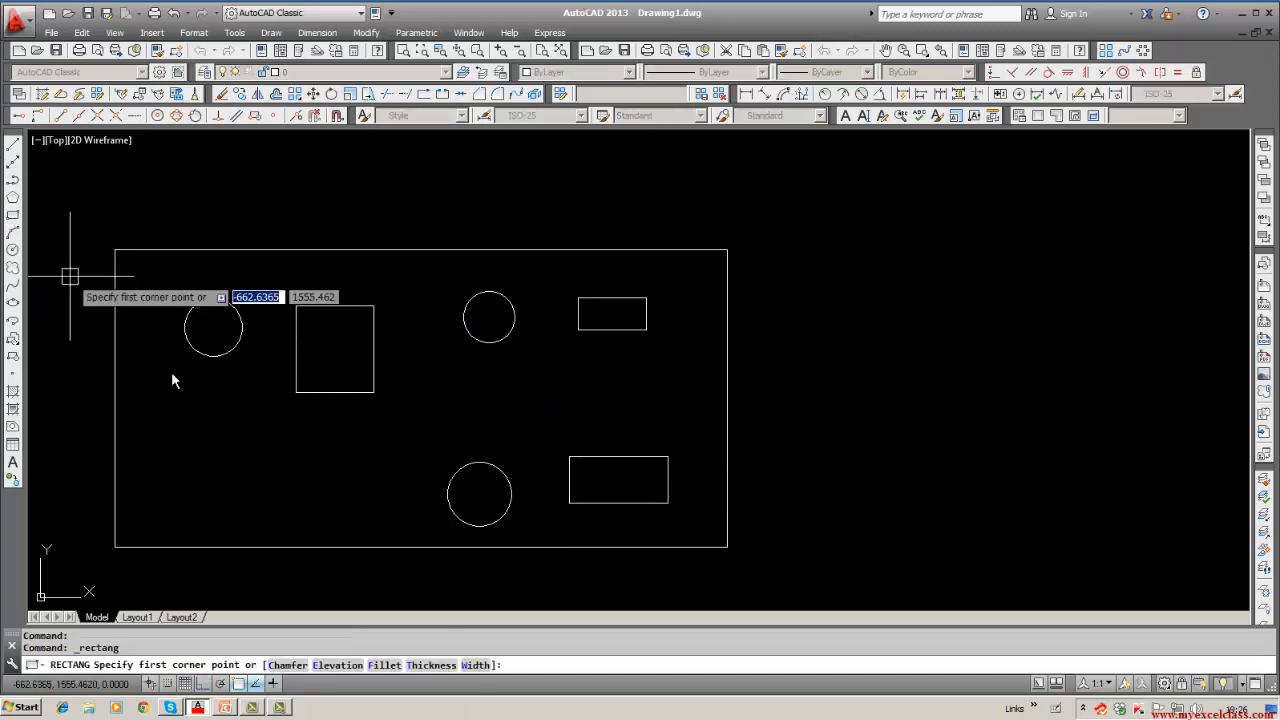
{"action": "left_click", "coordinate": [199, 428]}
{"action": "left_click", "coordinate": [285, 505]}
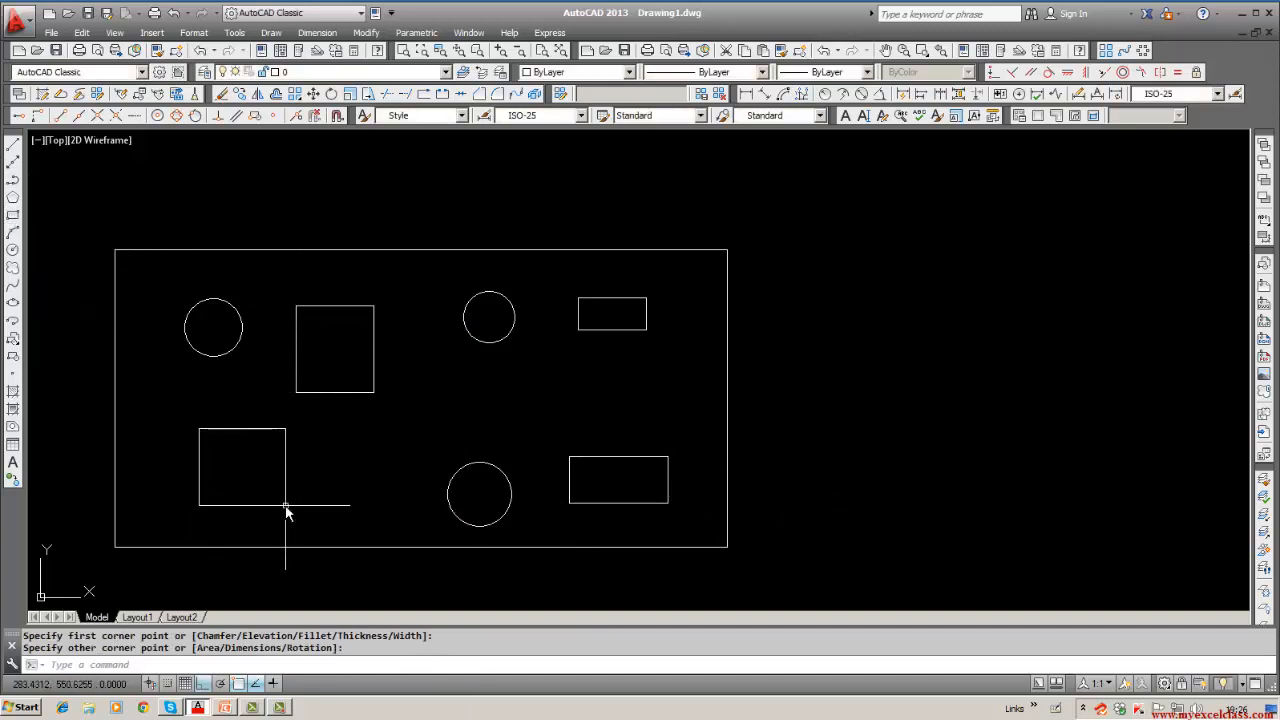
Step: Try to draw a vertical DIM leader crossing the large rectangle's upper edge, between the upper right circle and the small rectangle
{"action": "middle_click_drag", "start_coordinate": [397, 474], "coordinate": [501, 462]}
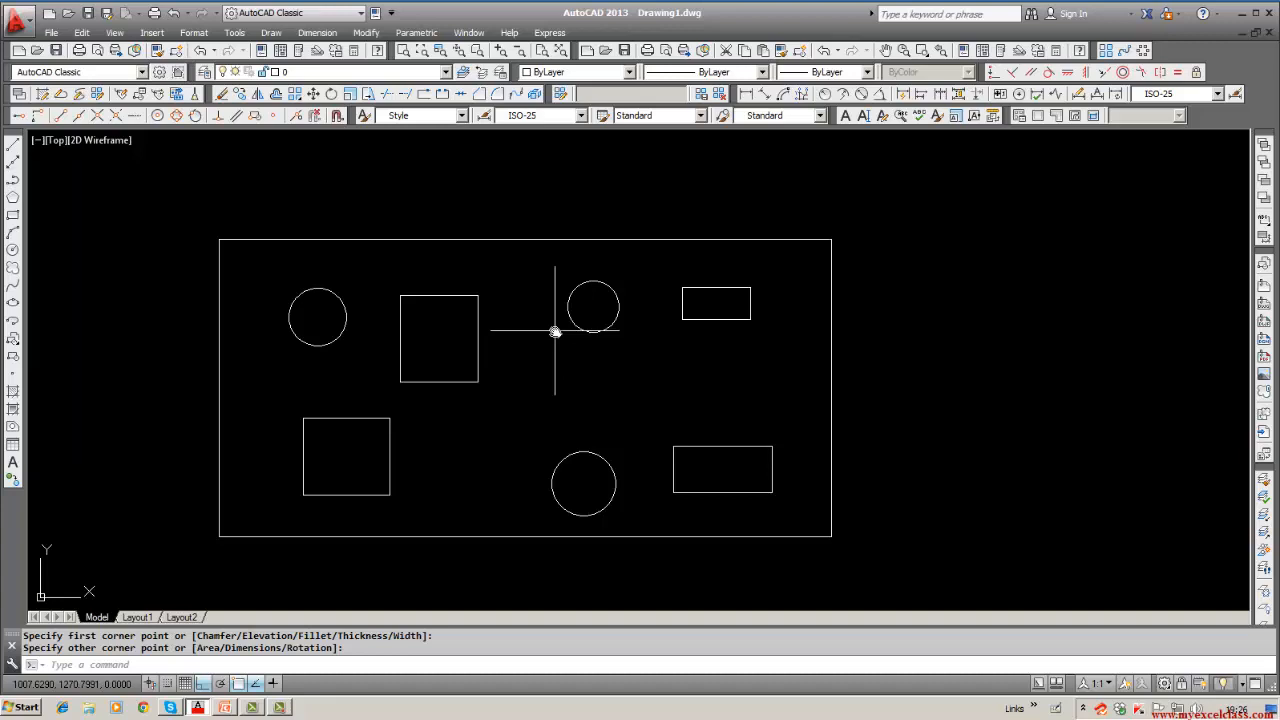
{"action": "type", "text": "DIM"}
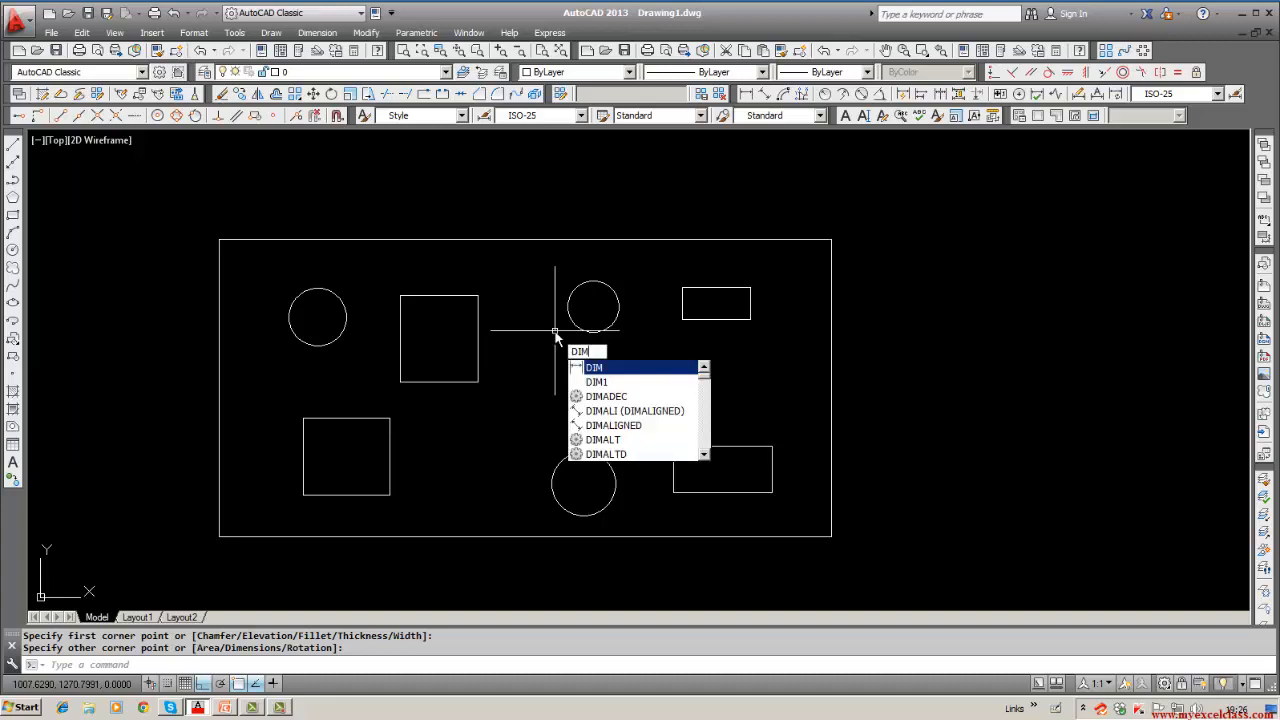
{"action": "key", "text": "Return"}
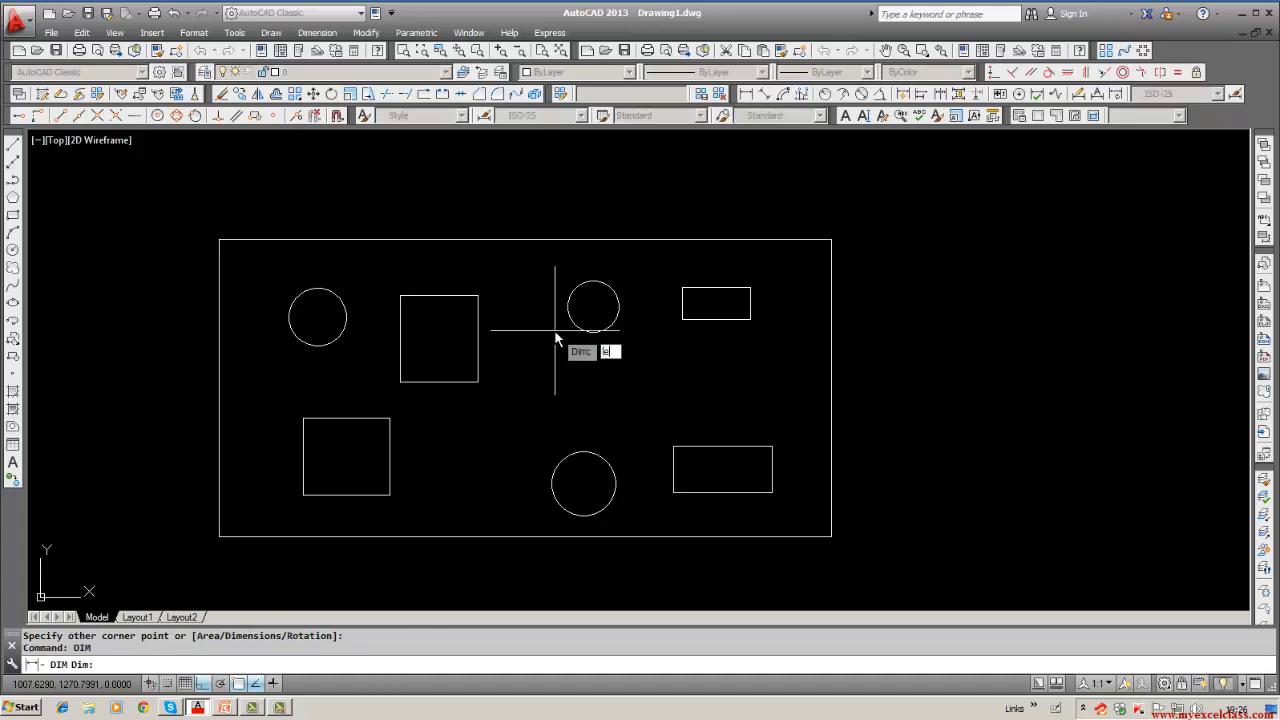
{"action": "type", "text": "le"}
{"action": "key", "text": "Return"}
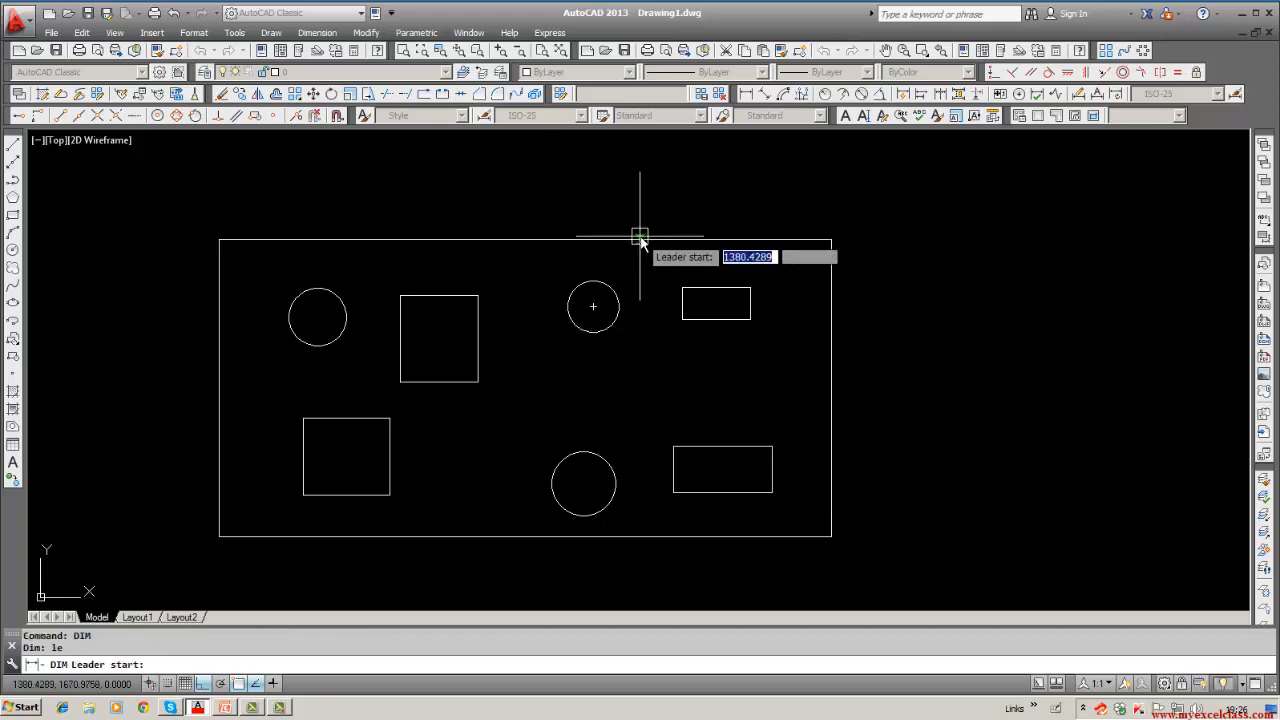
{"action": "left_click", "coordinate": [636, 255]}
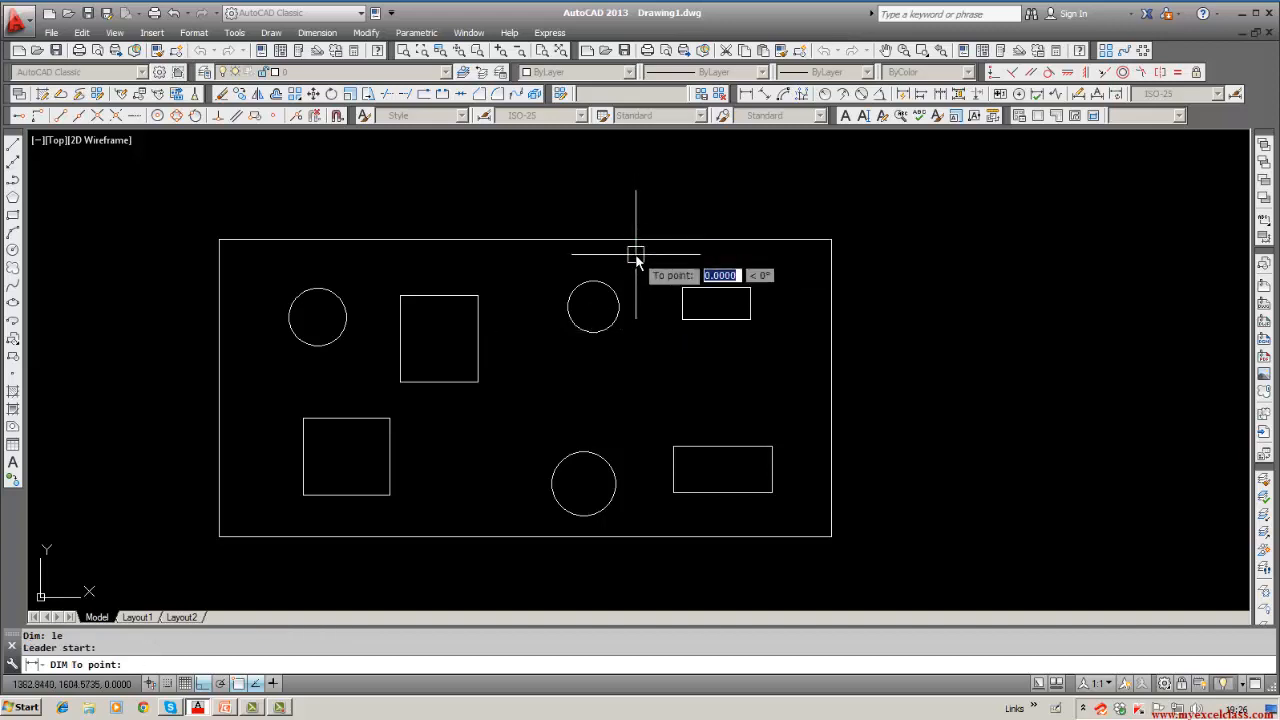
{"action": "left_click", "coordinate": [681, 197]}
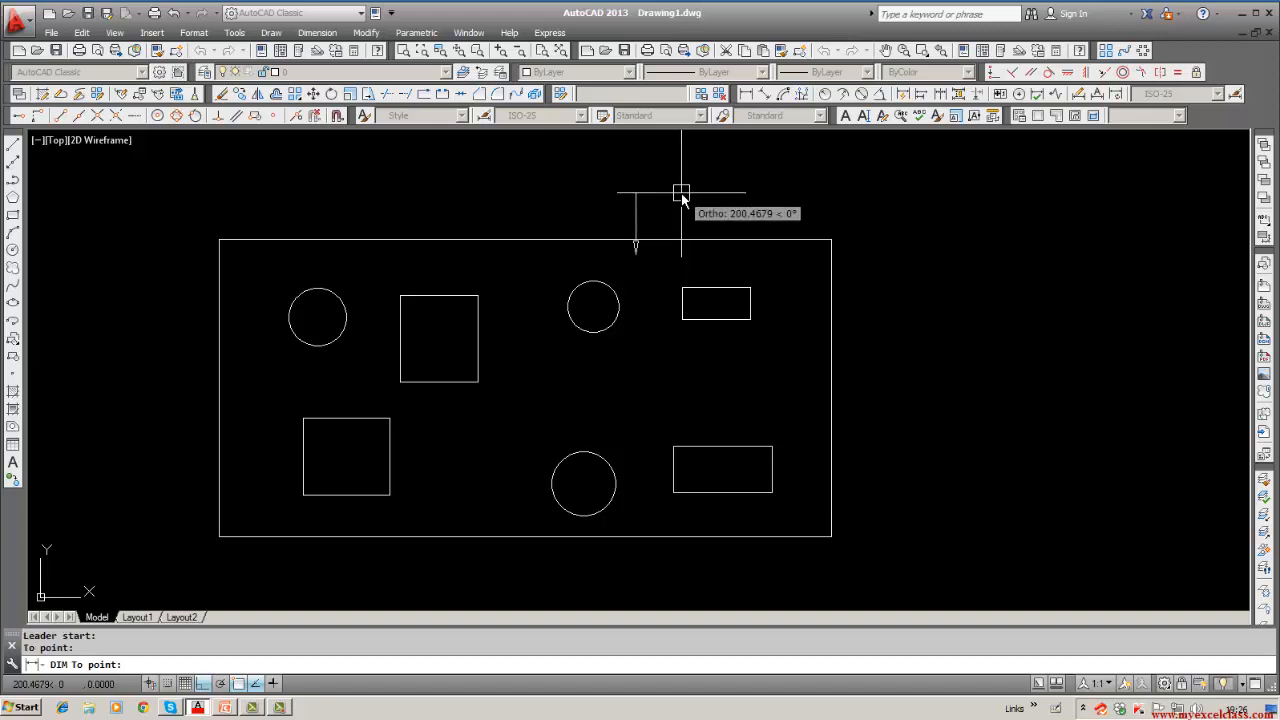
{"action": "key", "text": "Escape"}
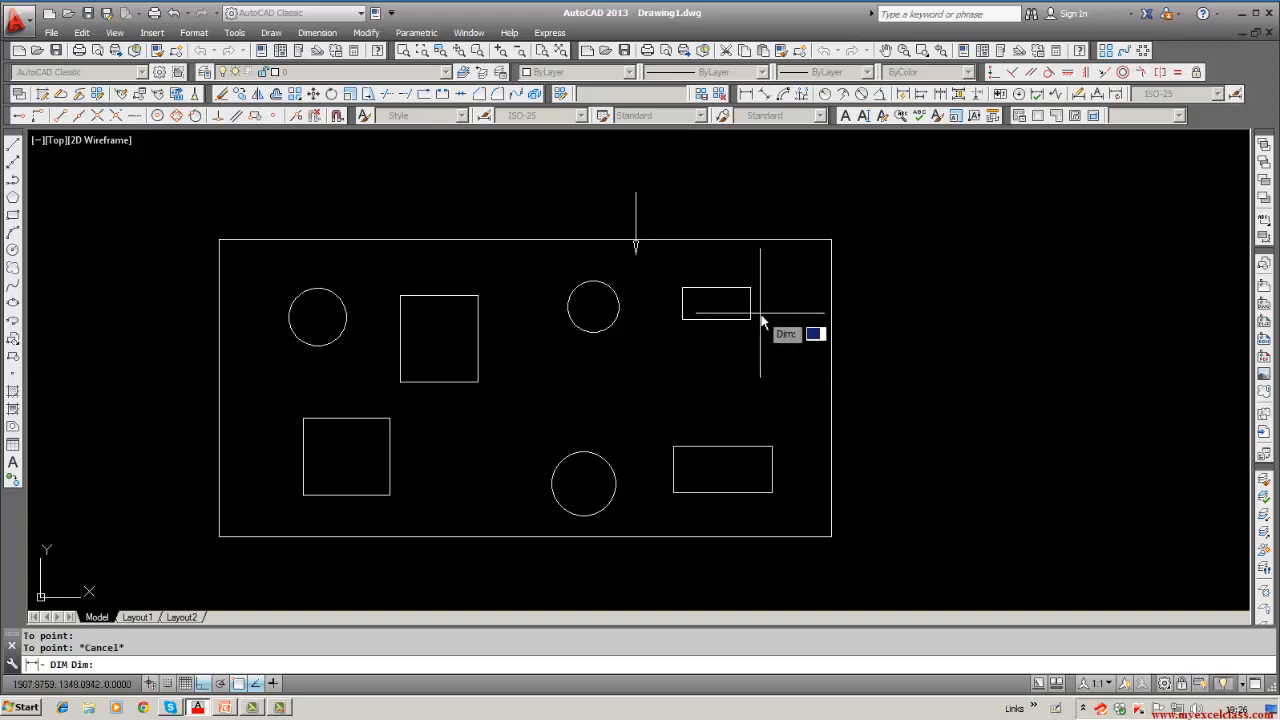
Step: Erase the vertical leader and its arrowhead with a window selection
{"action": "left_click", "coordinate": [222, 93]}
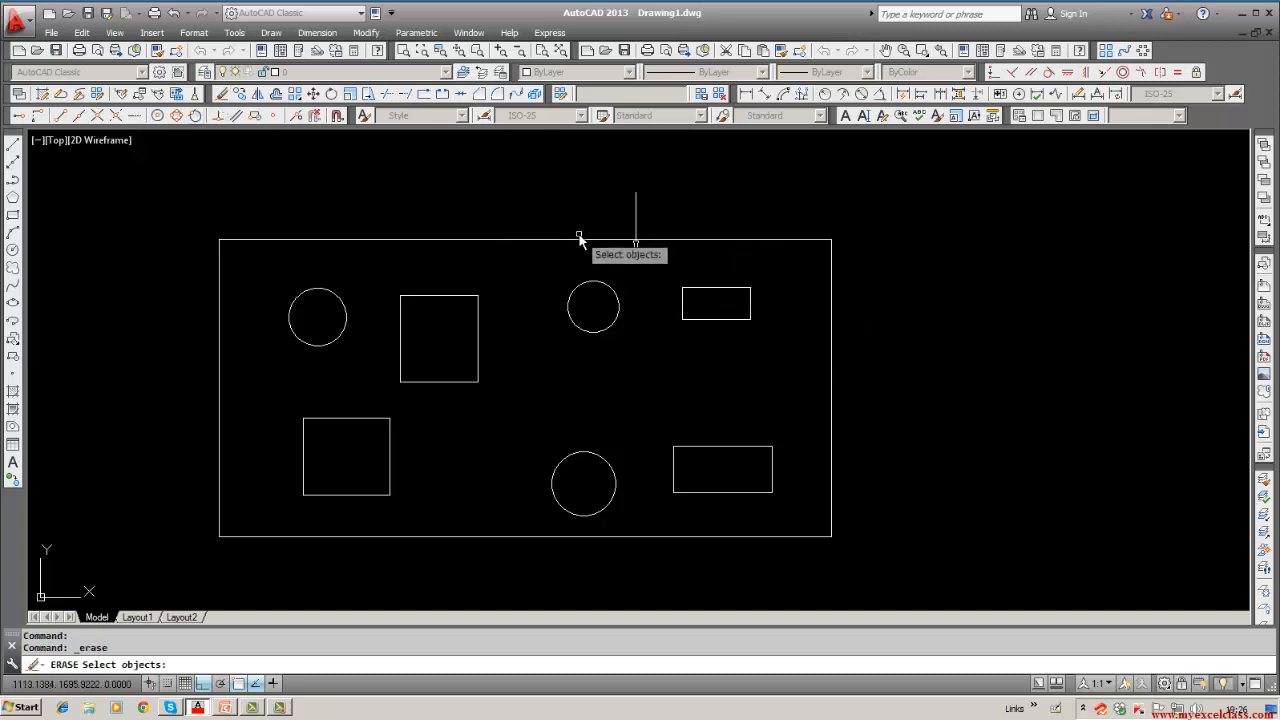
{"action": "type", "text": "w"}
{"action": "key", "text": "Return"}
{"action": "left_click", "coordinate": [587, 182]}
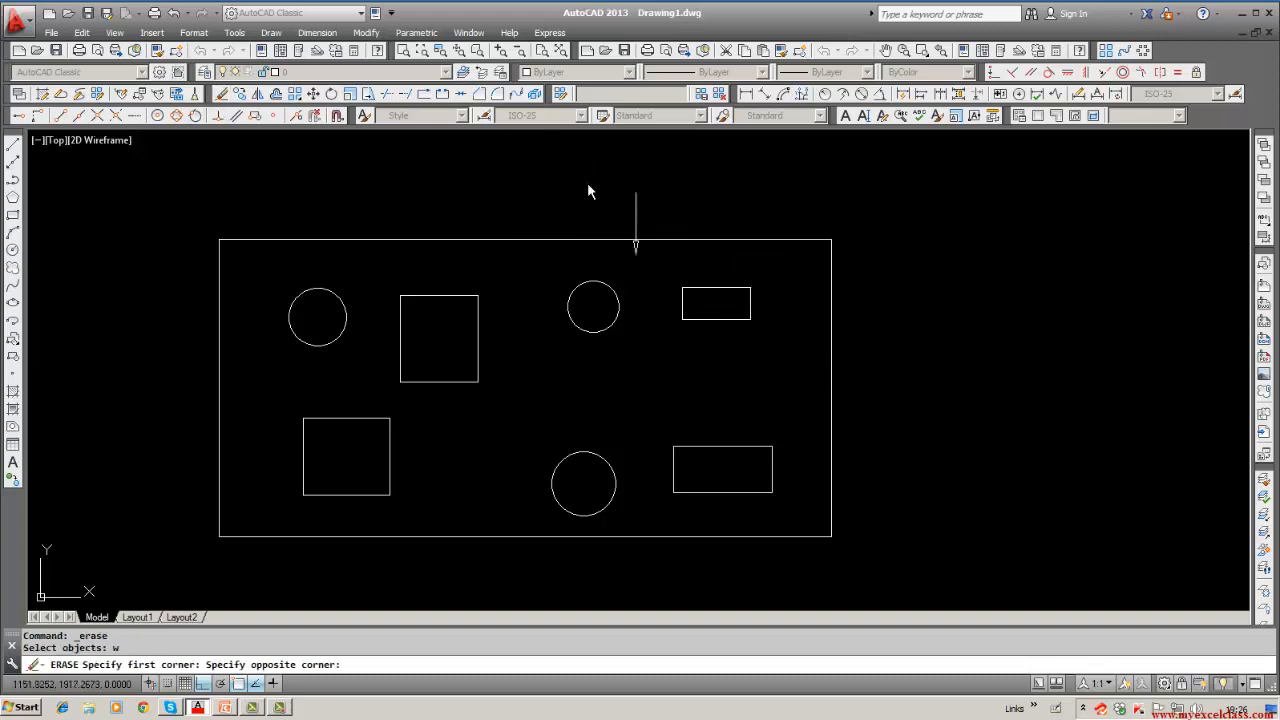
{"action": "left_click", "coordinate": [649, 268]}
{"action": "key", "text": "Return"}
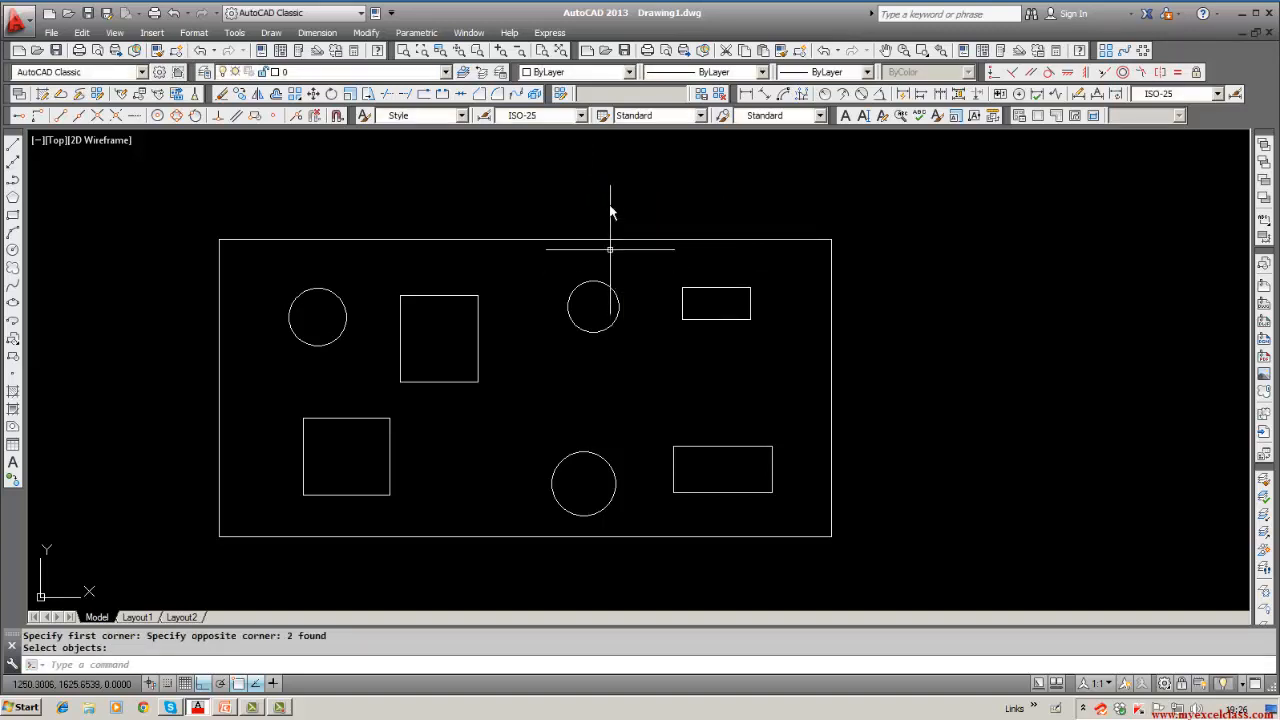
Step: Place a vertical multileader without text, running from just above the small upper right rectangle to outside the large rectangle
{"action": "left_click", "coordinate": [301, 33]}
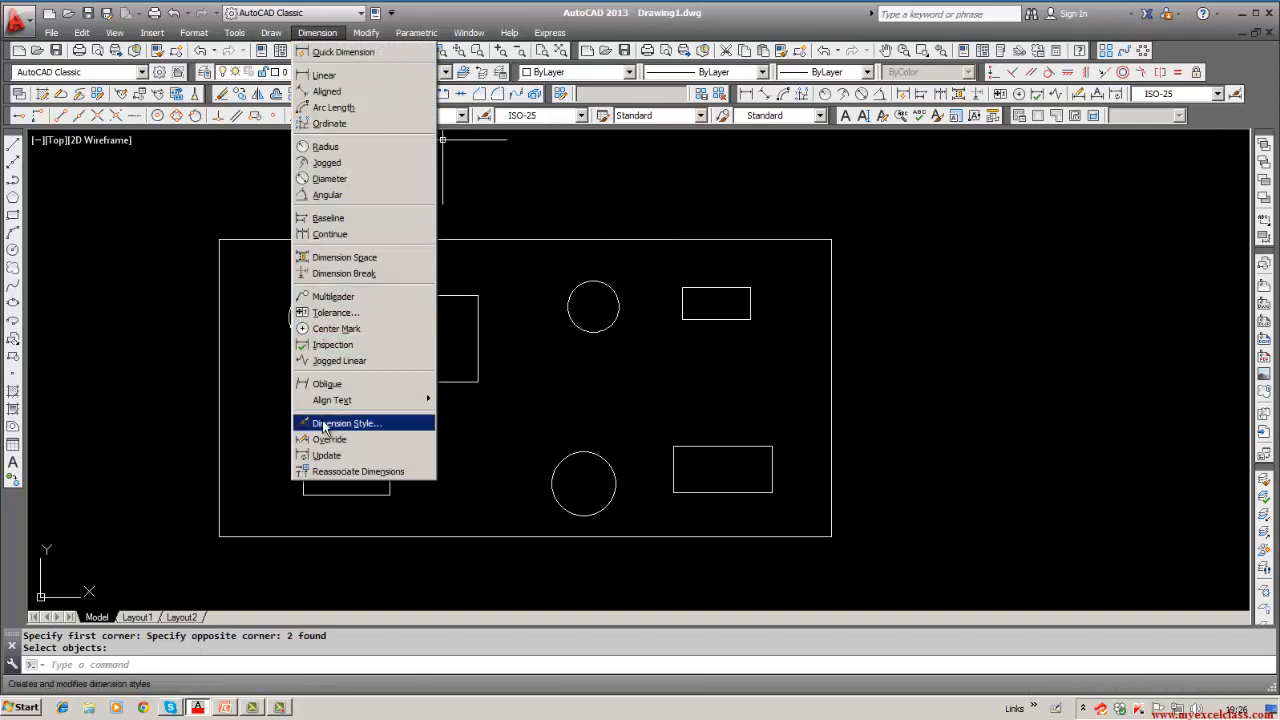
{"action": "left_click", "coordinate": [355, 297]}
{"action": "left_click", "coordinate": [686, 266]}
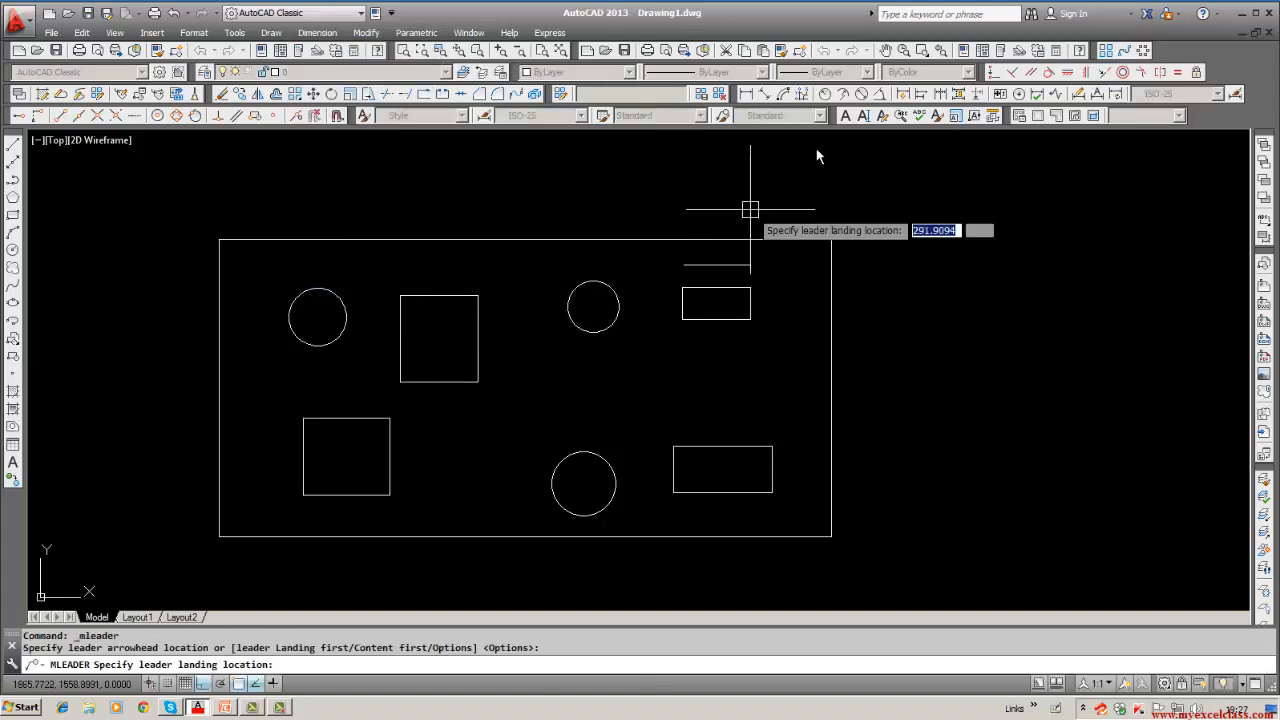
{"action": "left_click", "coordinate": [688, 186]}
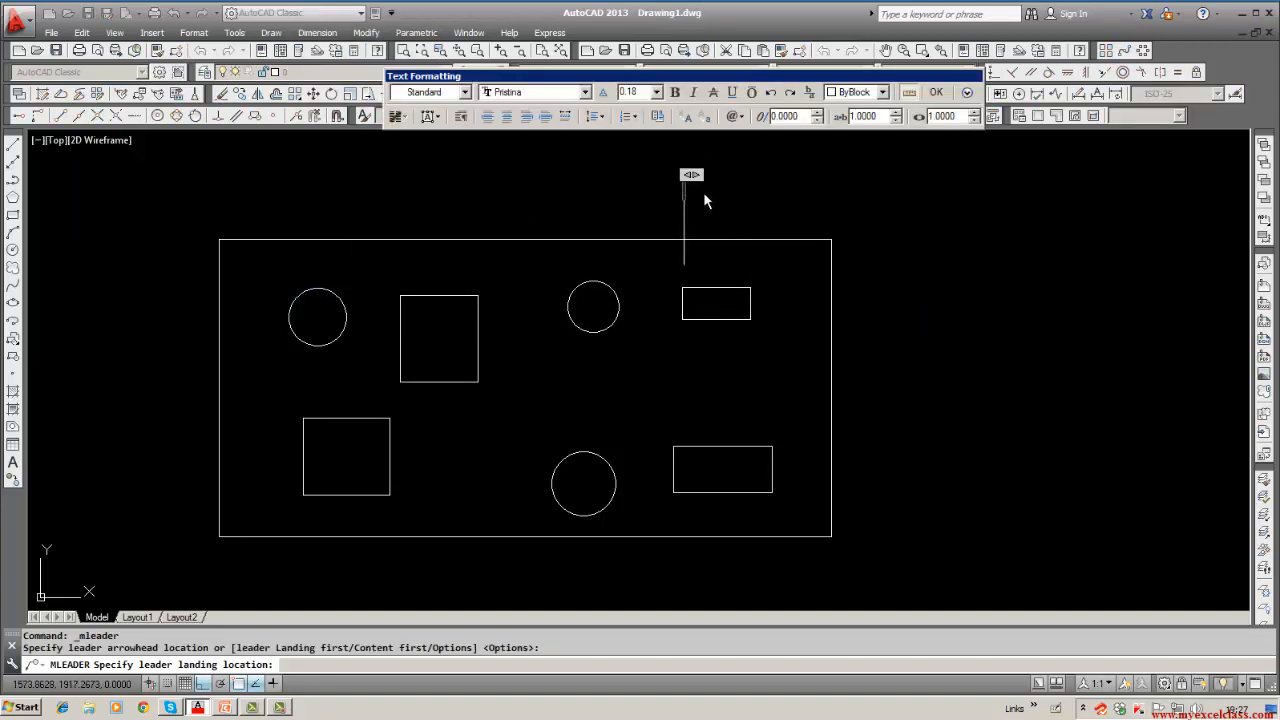
{"action": "left_click", "coordinate": [703, 200]}
{"action": "scroll", "coordinate": [681, 284], "scroll_direction": "up", "scroll_amount": 5}
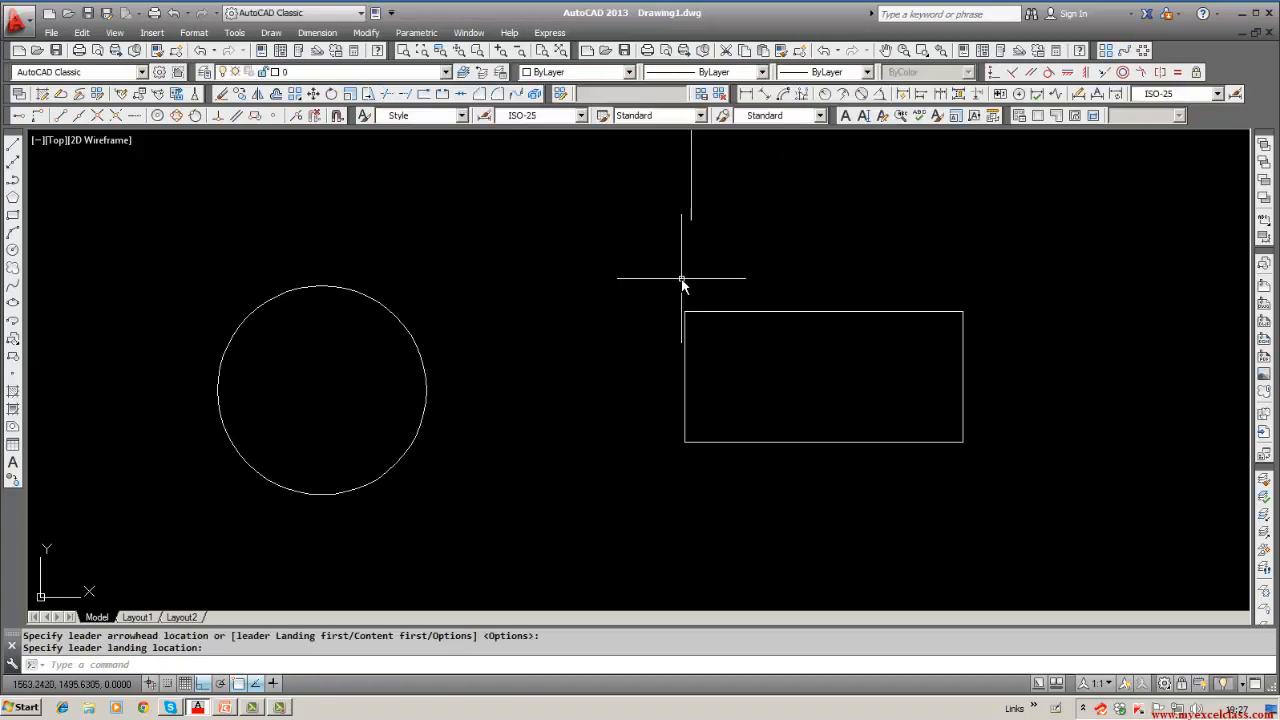
{"action": "middle_click_drag", "start_coordinate": [672, 242], "coordinate": [559, 387]}
{"action": "scroll", "coordinate": [559, 387], "scroll_direction": "down", "scroll_amount": 2}
{"action": "key", "text": "Escape"}
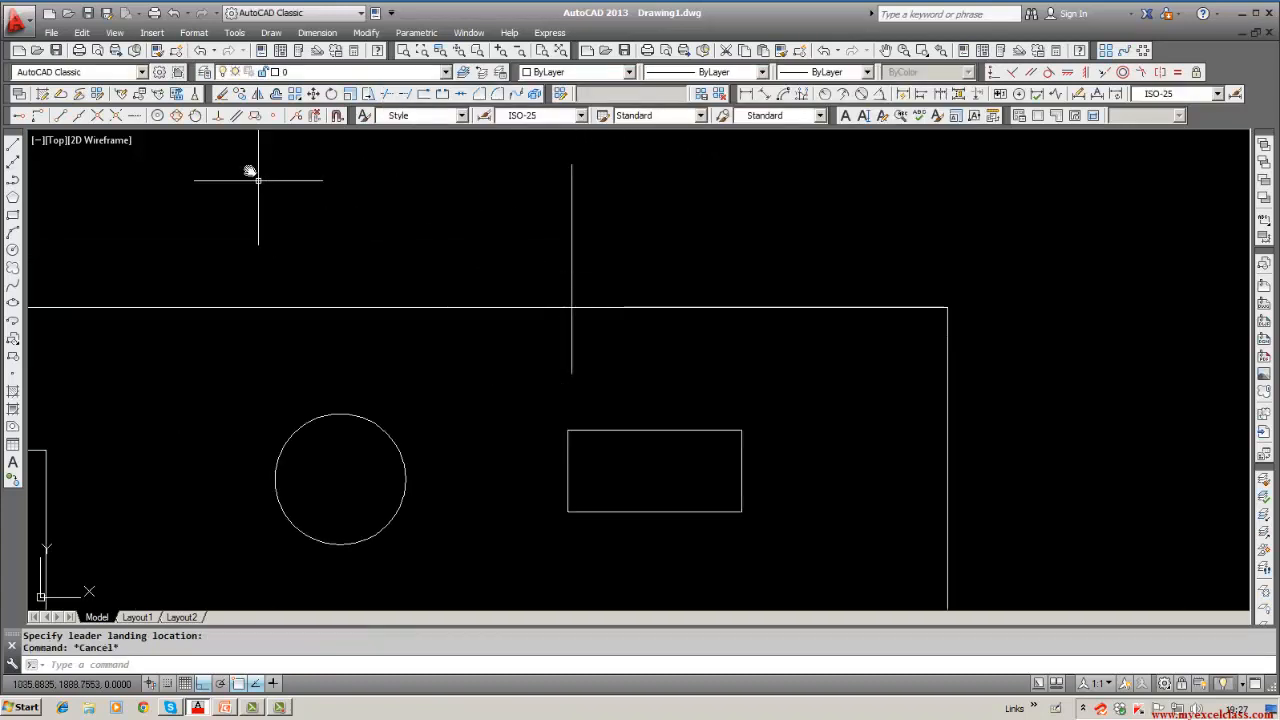
Step: Erase the vertical multileader above the small upper right rectangle
{"action": "left_click", "coordinate": [222, 93]}
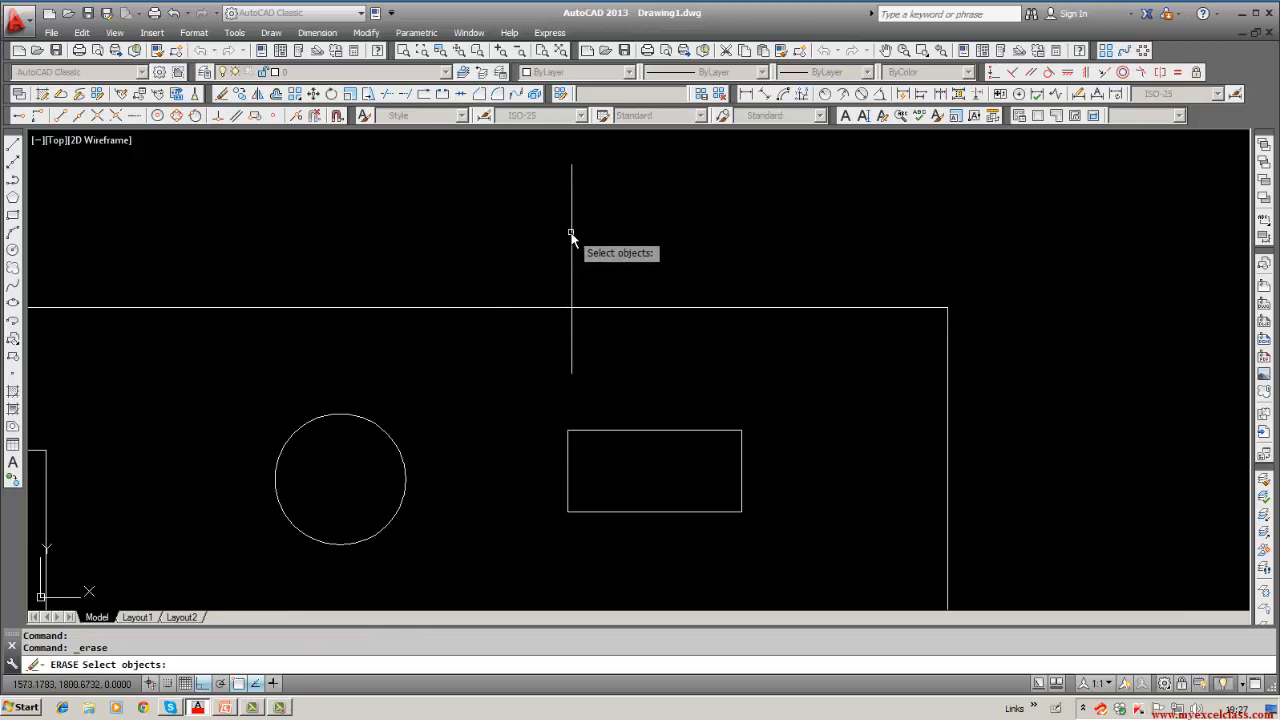
{"action": "left_click", "coordinate": [571, 236]}
{"action": "key", "text": "Return"}
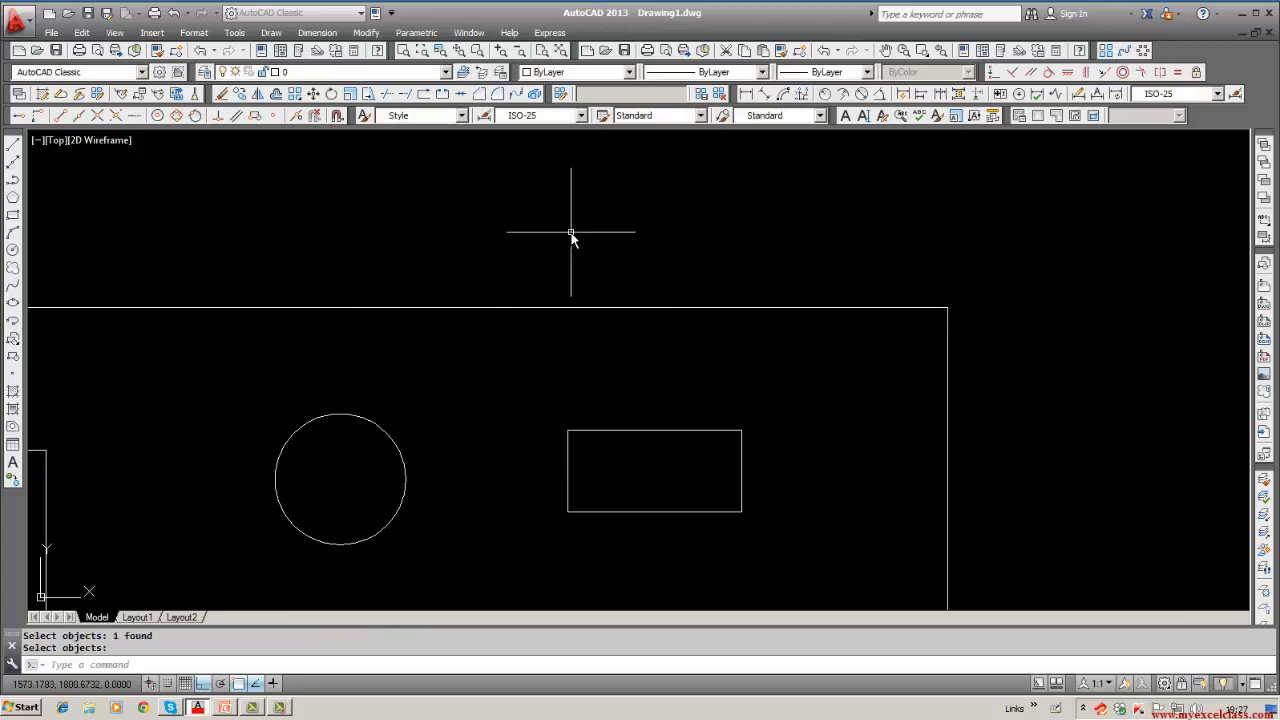
{"action": "left_click", "coordinate": [317, 32]}
{"action": "left_click", "coordinate": [317, 32]}
{"action": "left_click", "coordinate": [317, 32]}
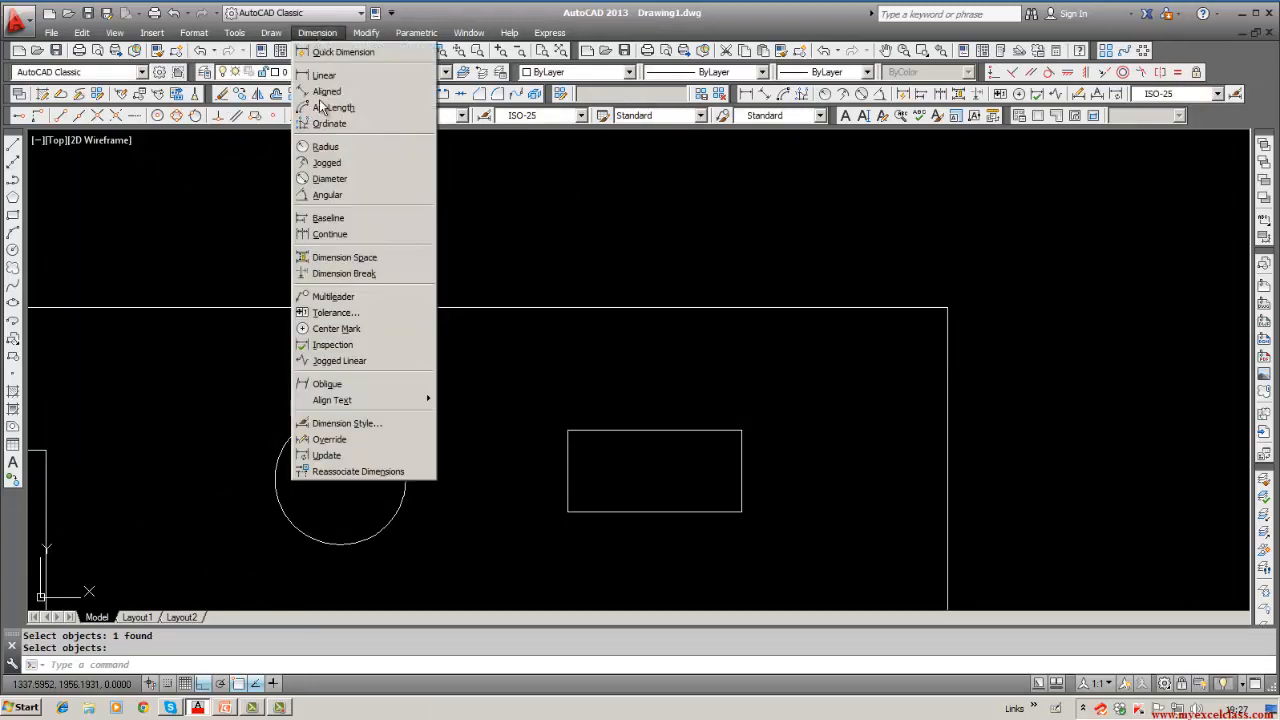
{"action": "double_click", "coordinate": [325, 297]}
{"action": "key", "text": "Escape"}
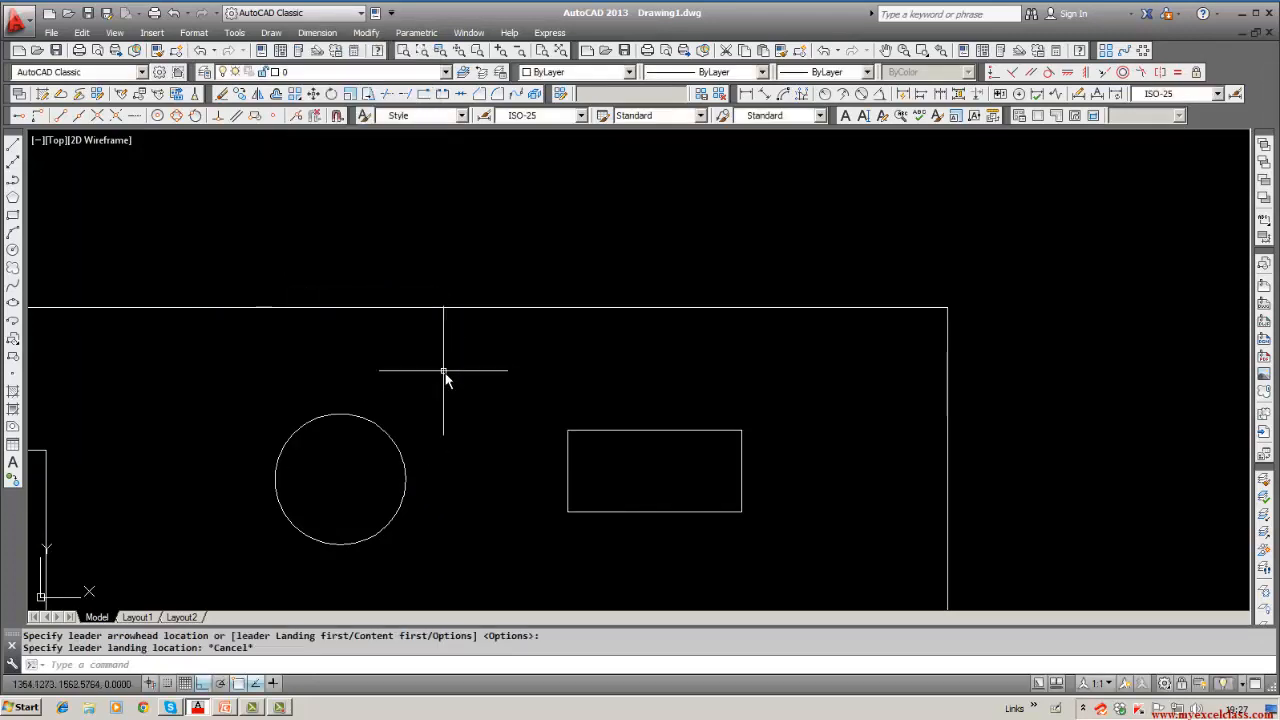
Step: Draw a DIM leader up across the large rectangle's upper edge with a horizontal segment about 118 long, and try to label it x1
{"action": "middle_click_drag", "start_coordinate": [445, 378], "coordinate": [617, 252]}
{"action": "type", "text": "dim"}
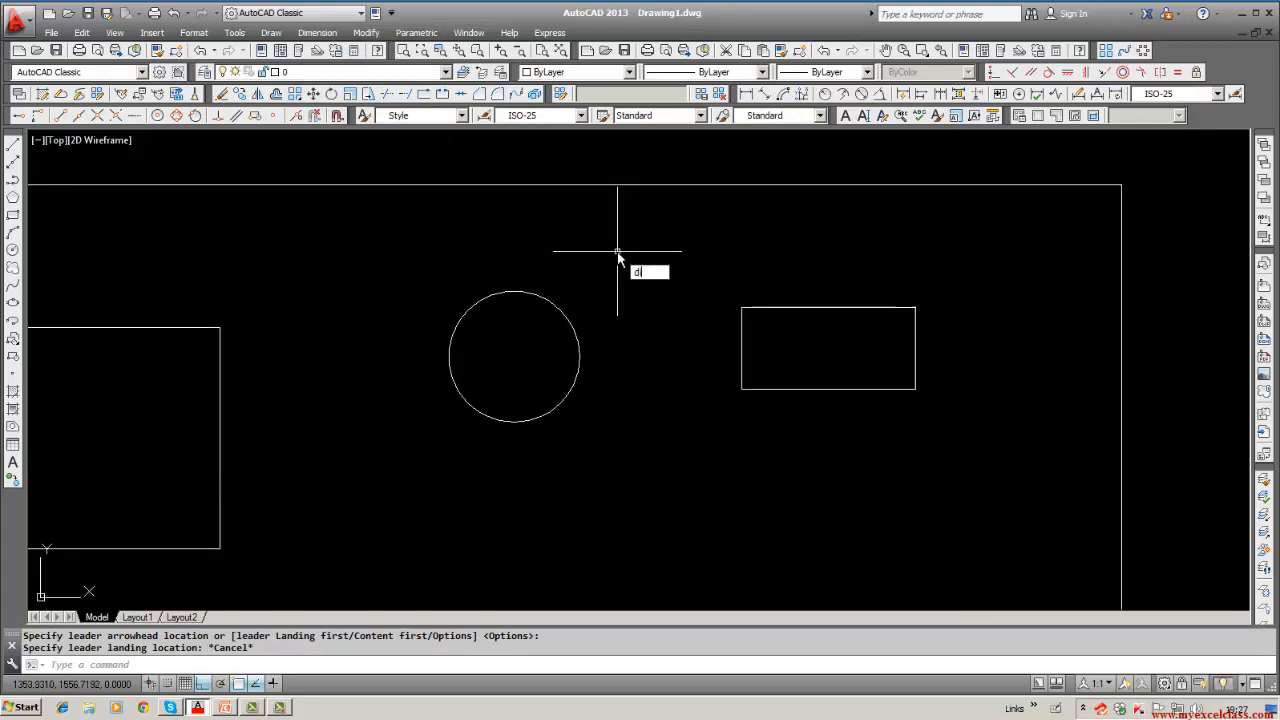
{"action": "key", "text": "Return"}
{"action": "type", "text": "le"}
{"action": "key", "text": "Return"}
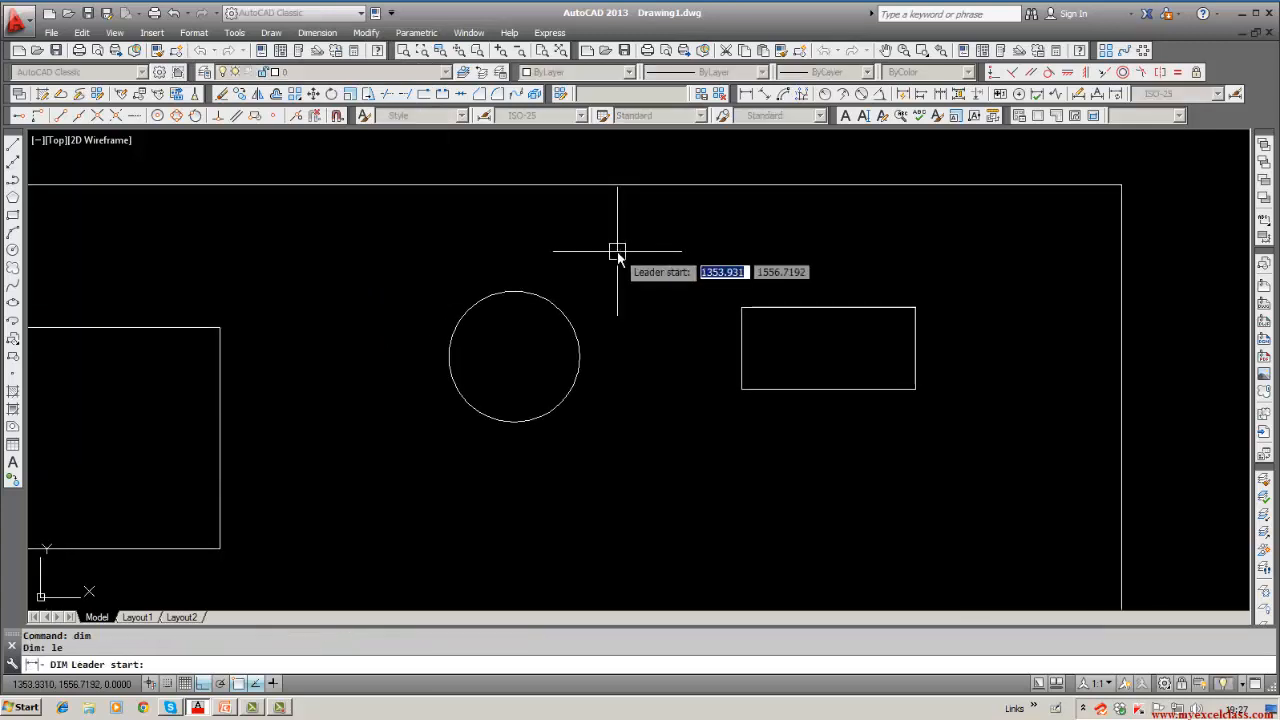
{"action": "middle_click_drag", "start_coordinate": [617, 252], "coordinate": [589, 300]}
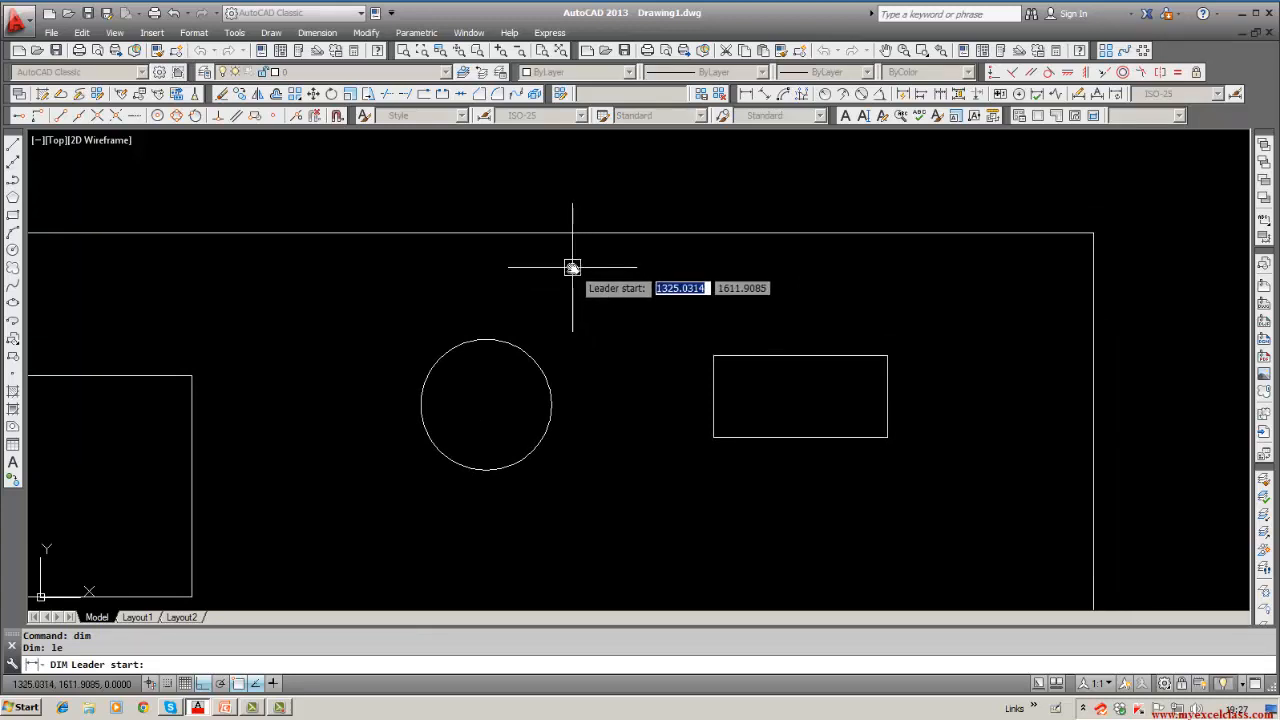
{"action": "left_click", "coordinate": [572, 268]}
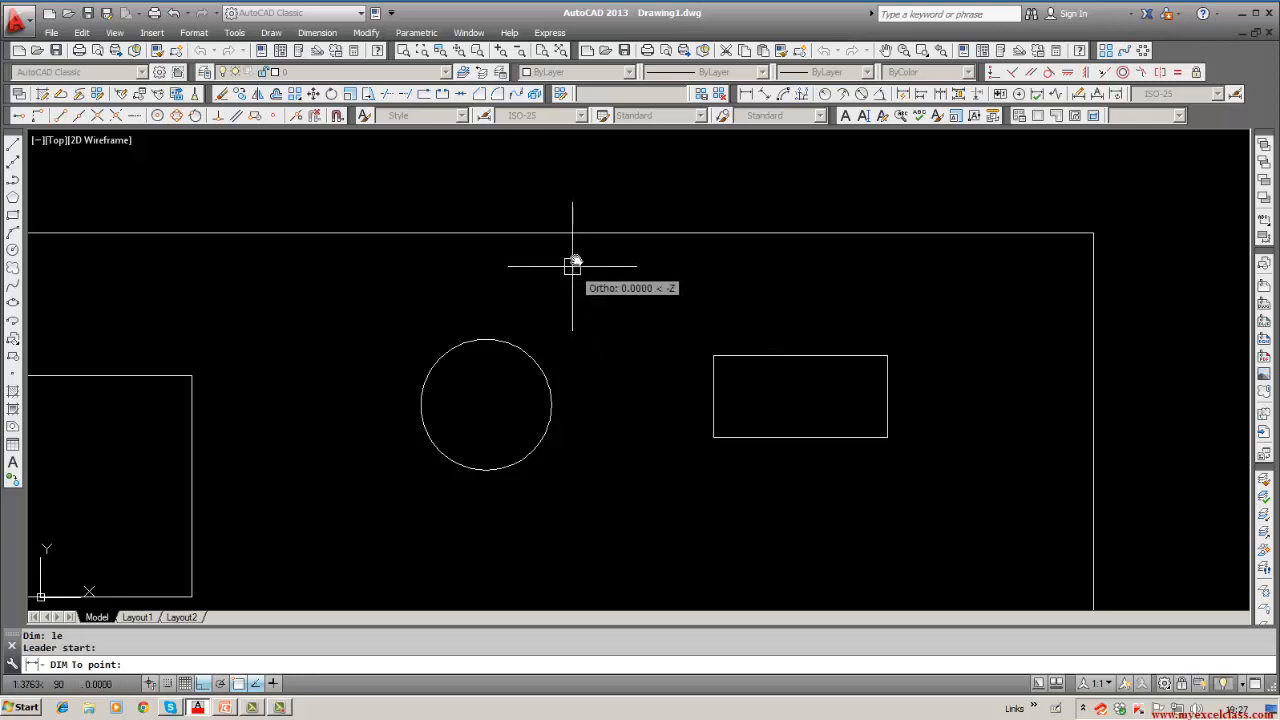
{"action": "left_click", "coordinate": [638, 183]}
{"action": "left_click", "coordinate": [641, 183]}
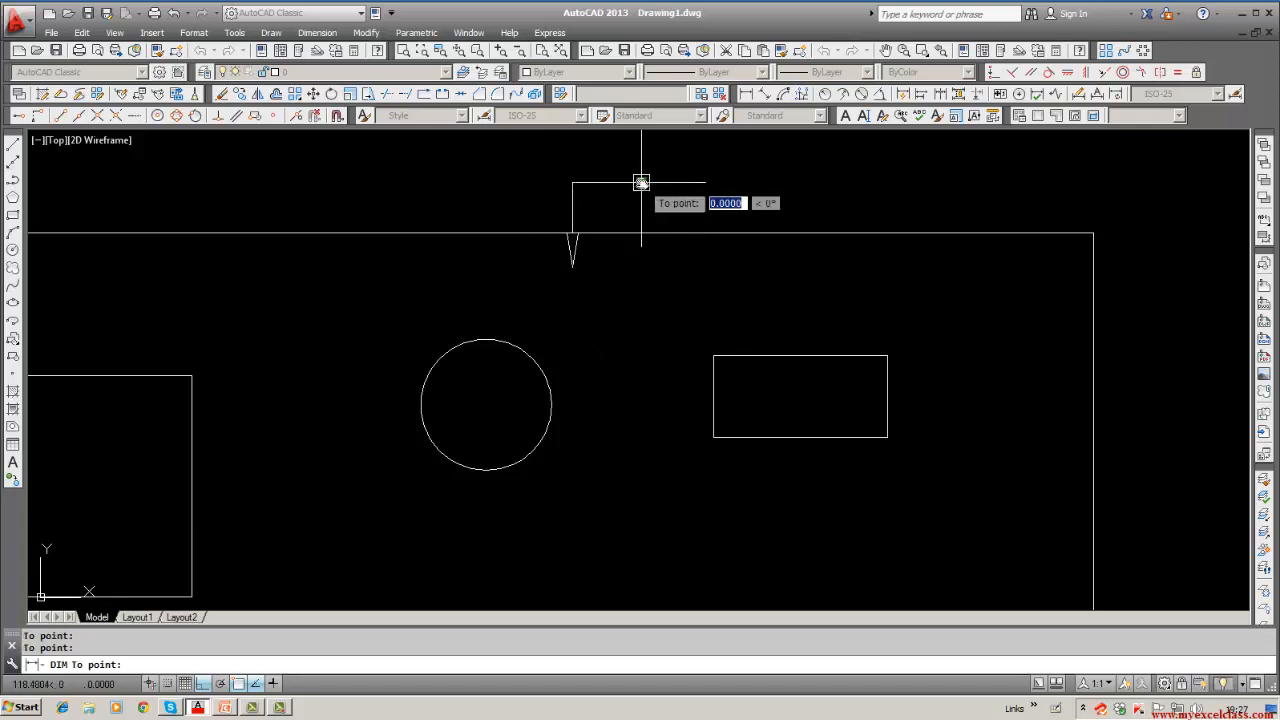
{"action": "type", "text": "x1"}
{"action": "key", "text": "Return"}
{"action": "key", "text": "BackSpace"}
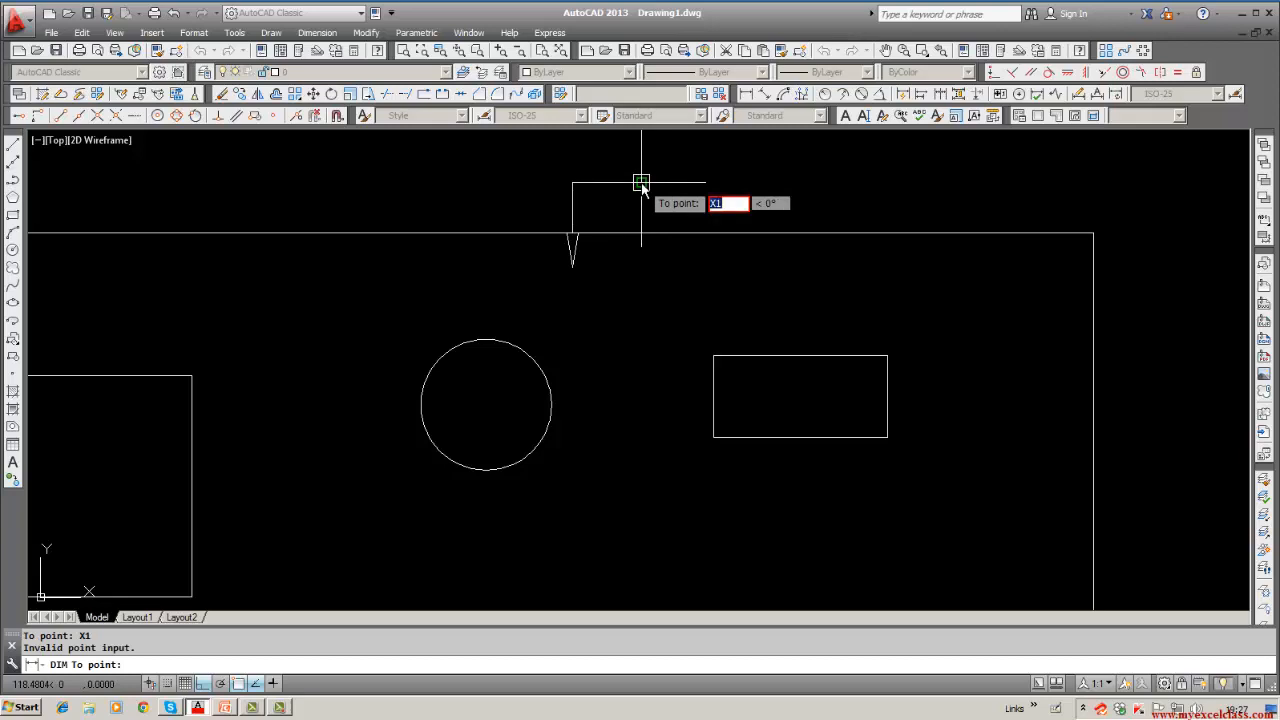
{"action": "key", "text": "Escape"}
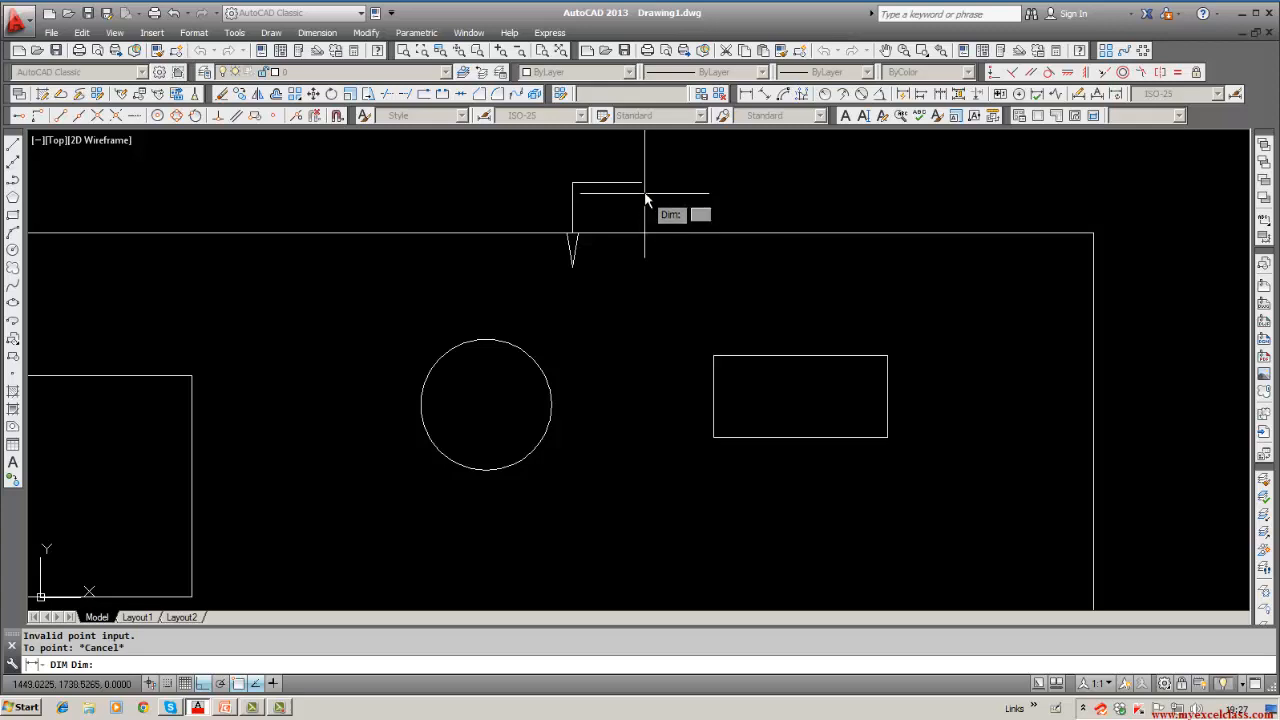
{"action": "type", "text": "l"}
{"action": "key", "text": "Return"}
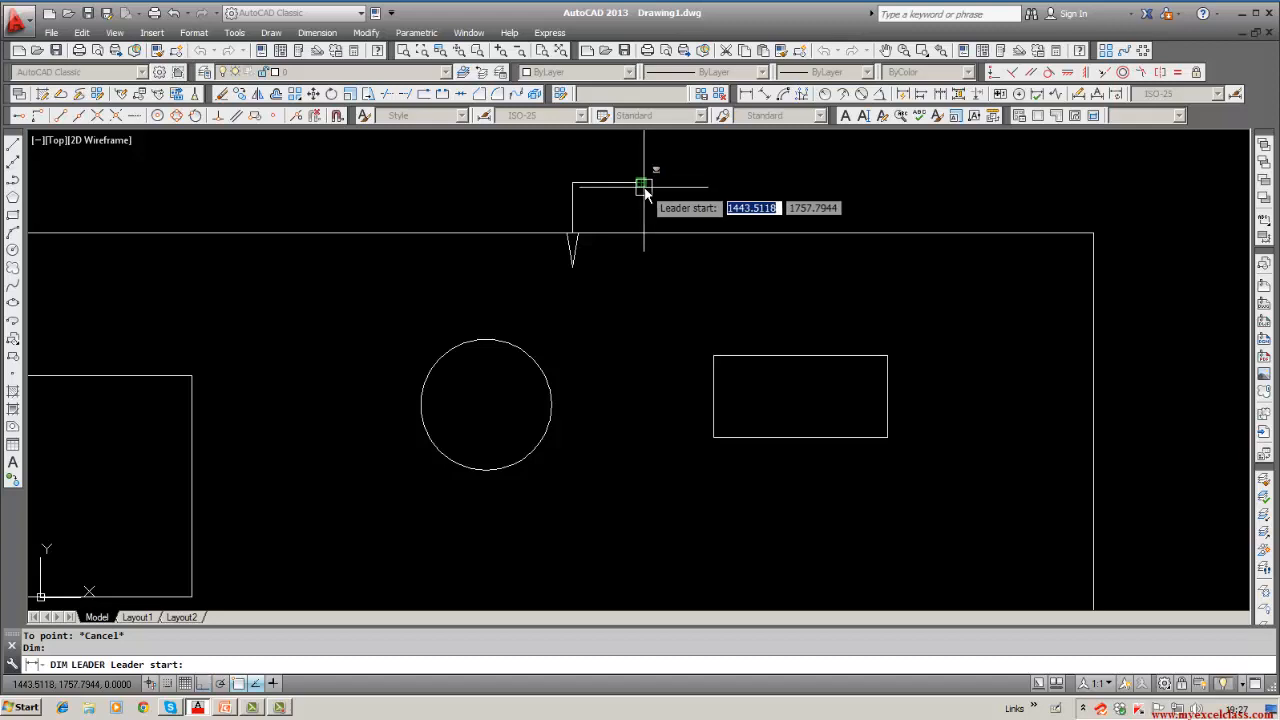
{"action": "key", "text": "Escape"}
{"action": "key", "text": "Escape"}
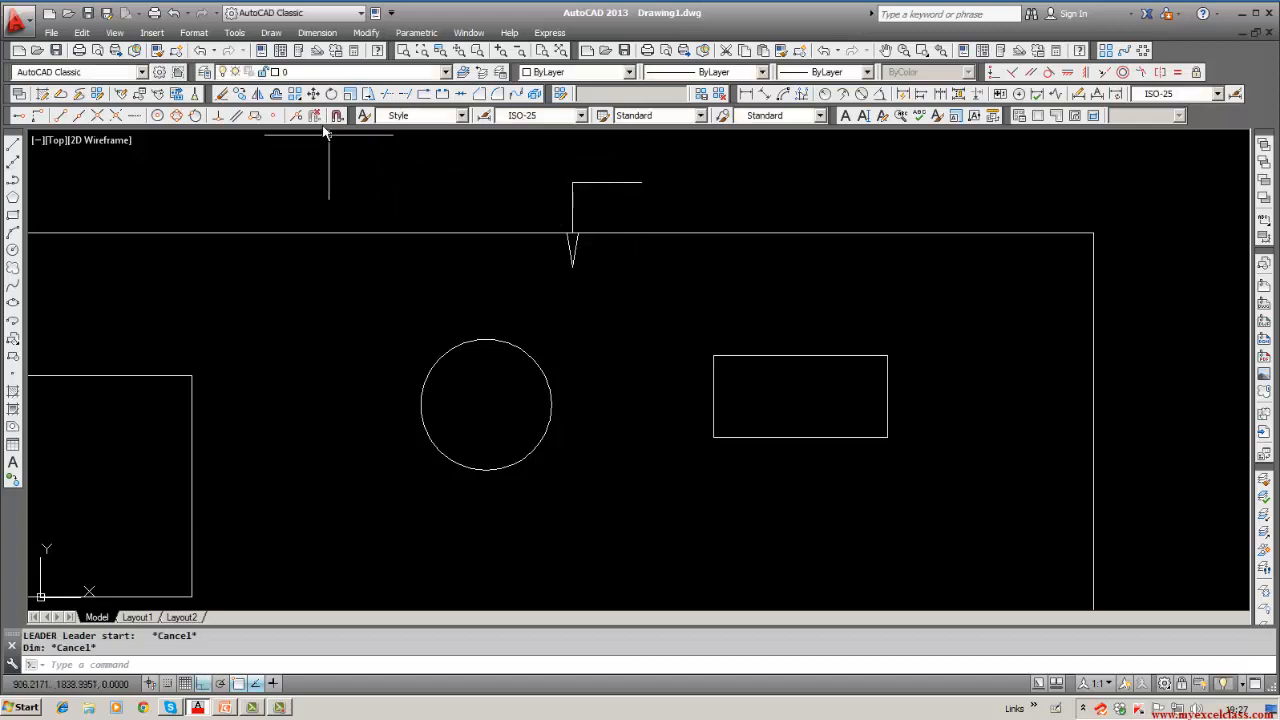
Step: Erase the bent leader and its arrowhead above the upper right circle with a window selection
{"action": "left_click", "coordinate": [220, 95]}
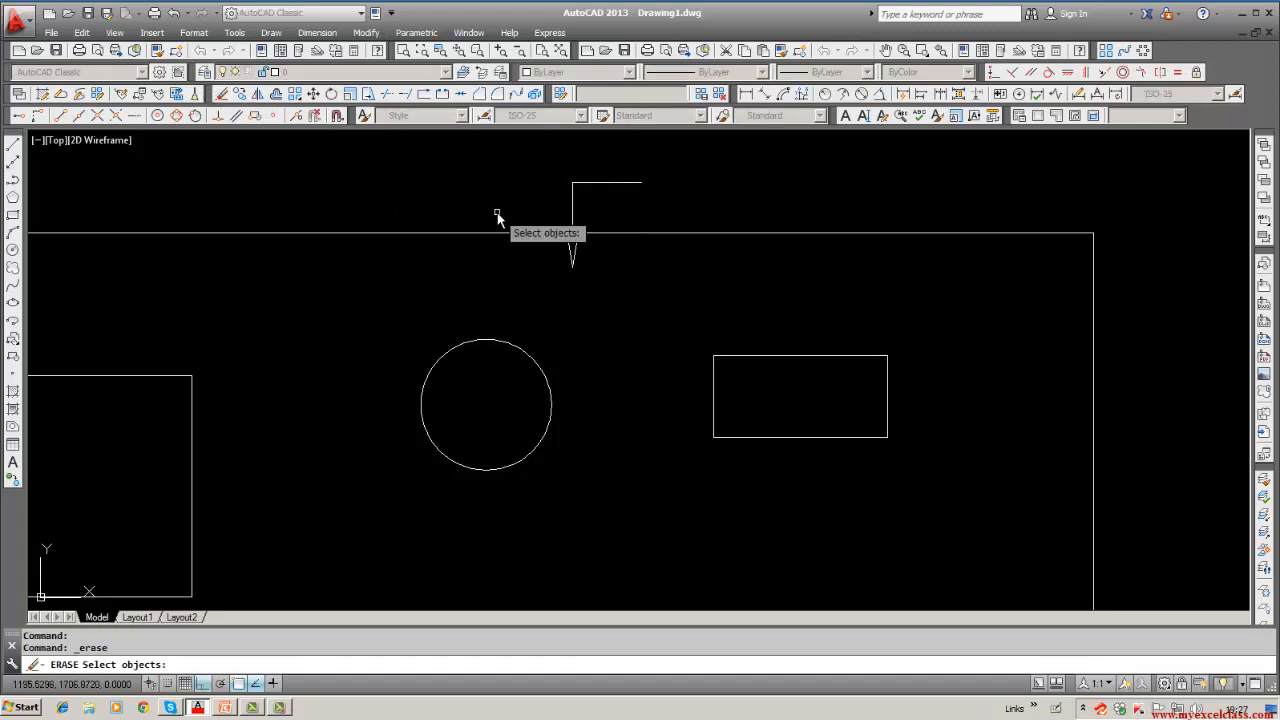
{"action": "type", "text": "w"}
{"action": "key", "text": "Return"}
{"action": "left_click", "coordinate": [530, 165]}
{"action": "left_click", "coordinate": [698, 296]}
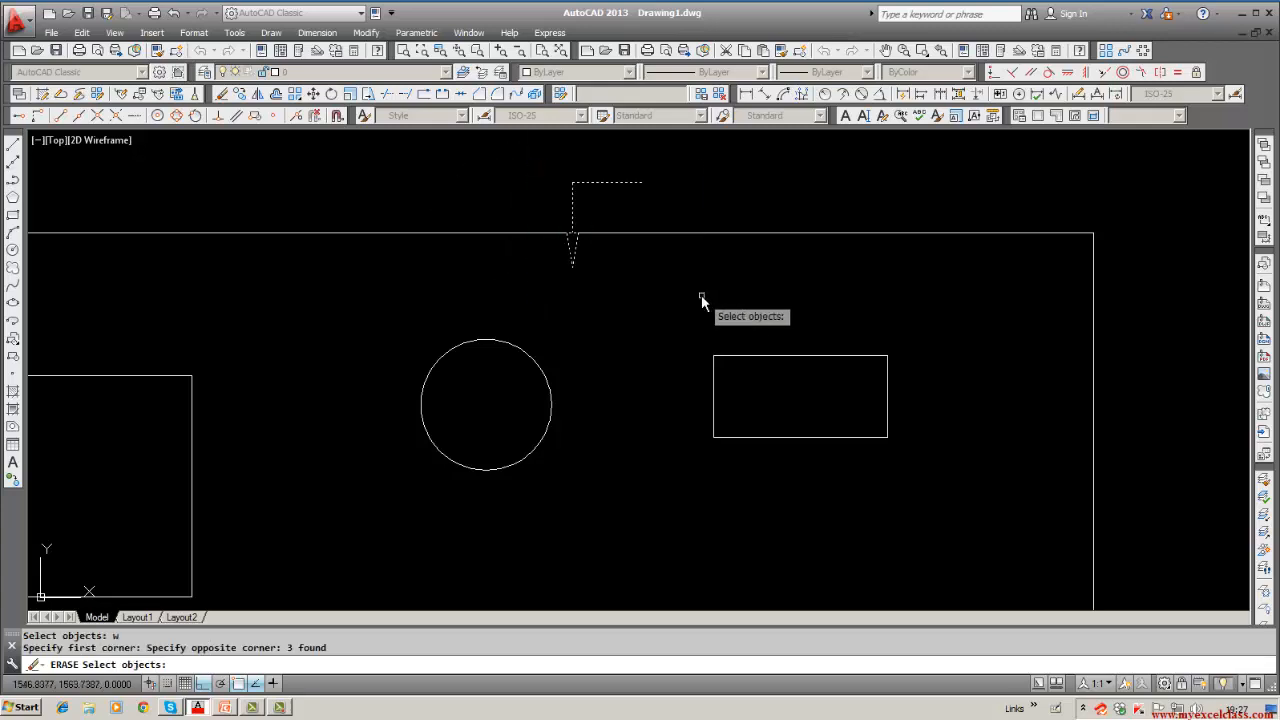
{"action": "key", "text": "Return"}
Step: Draw a bent DIM leader labelled X1, from between the upper right circle and small rectangle up across the large rectangle's upper edge
{"action": "type", "text": "d"}
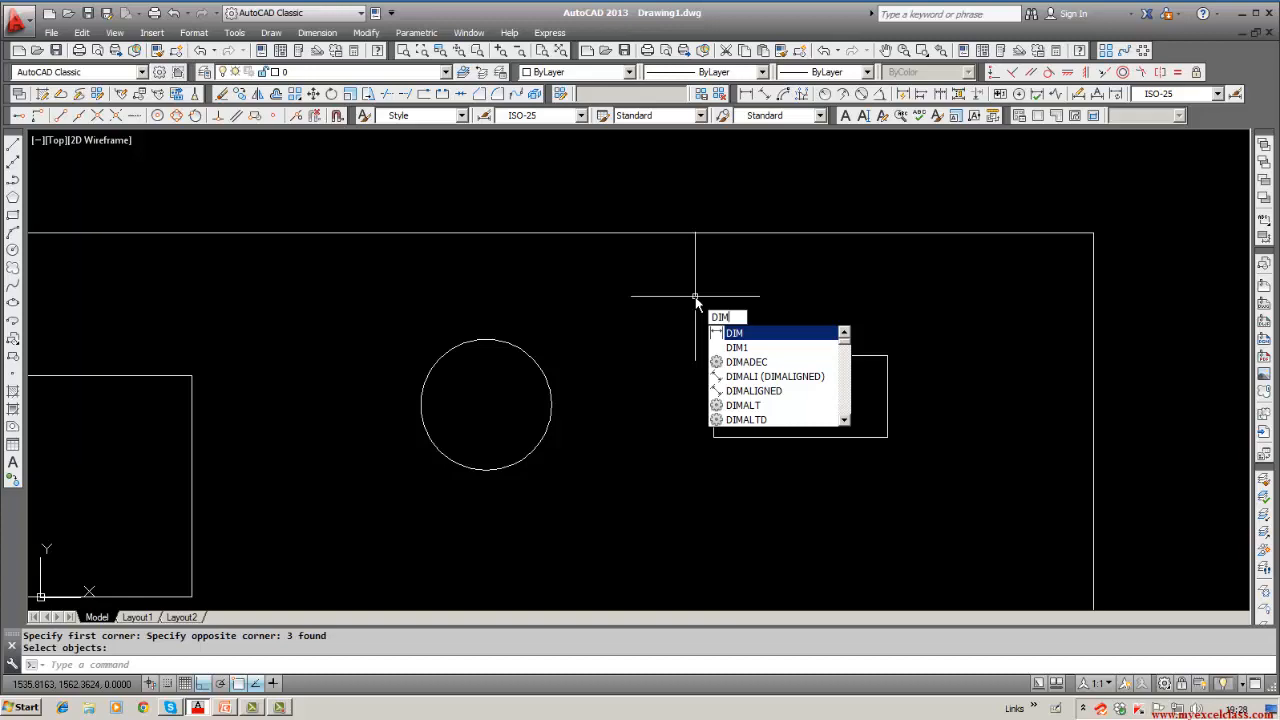
{"action": "key", "text": "Return"}
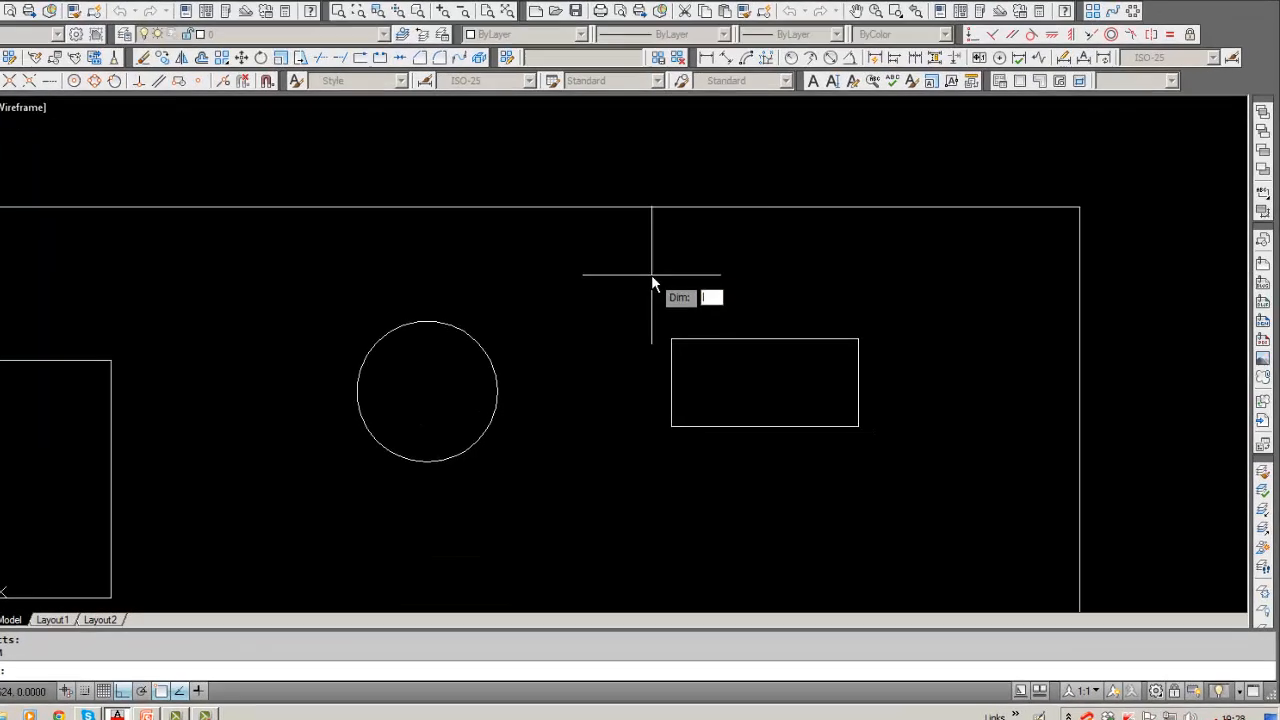
{"action": "type", "text": "le"}
{"action": "key", "text": "Return"}
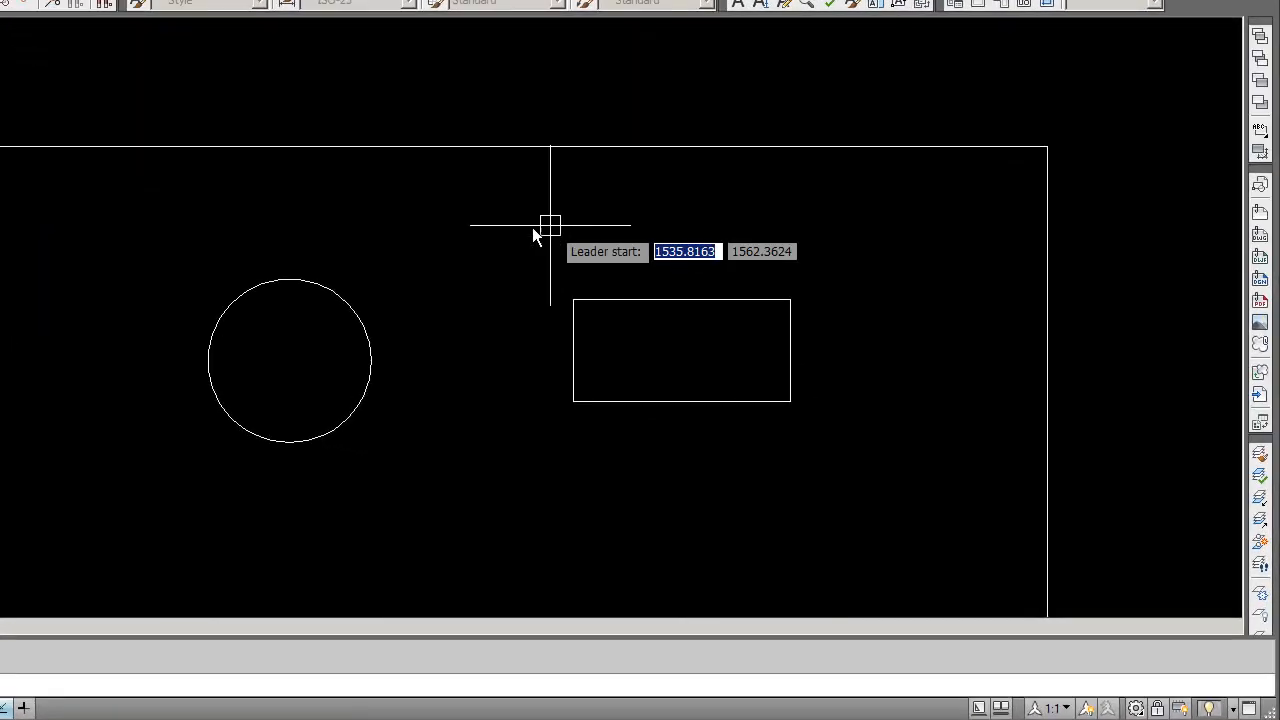
{"action": "left_click", "coordinate": [491, 233]}
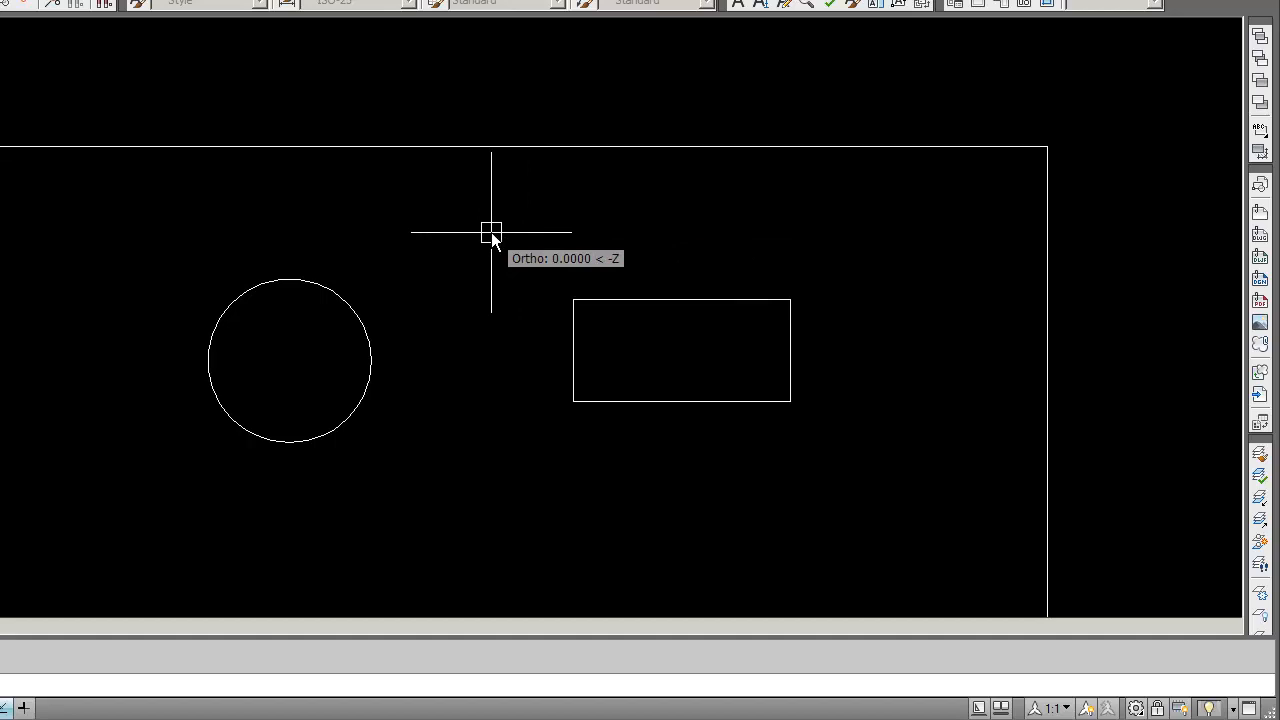
{"action": "left_click", "coordinate": [509, 64]}
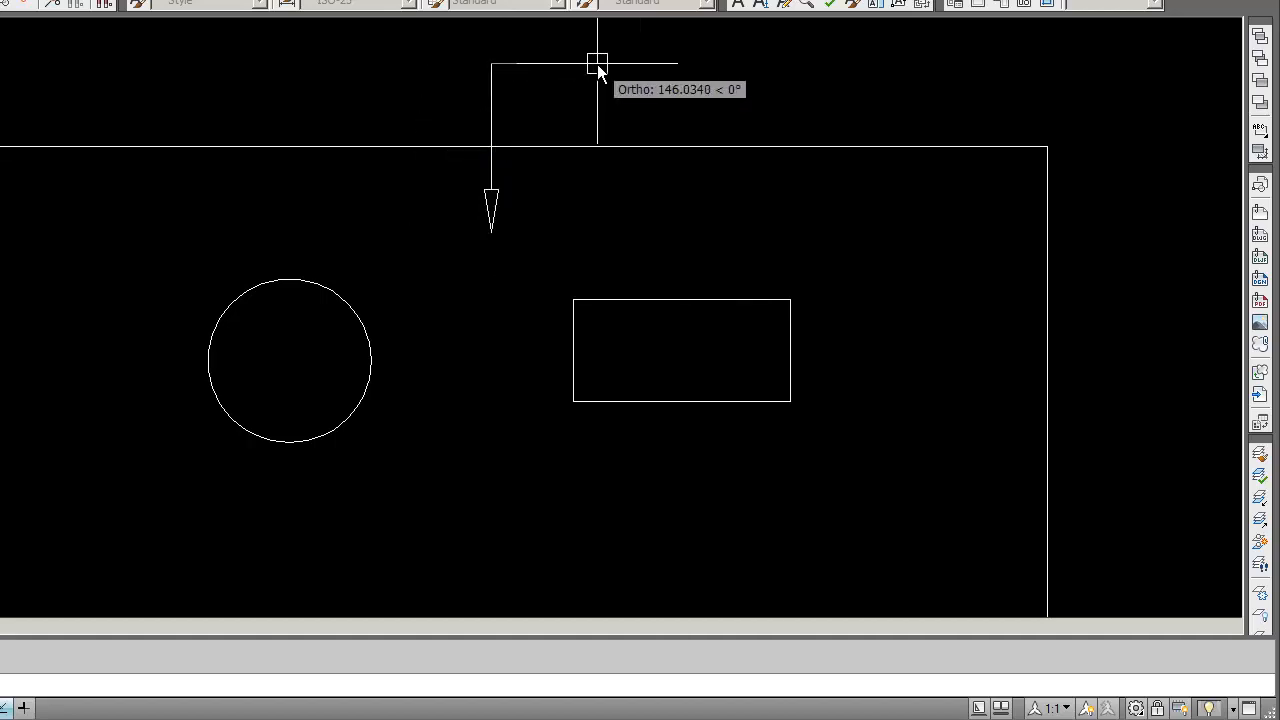
{"action": "left_click", "coordinate": [562, 64]}
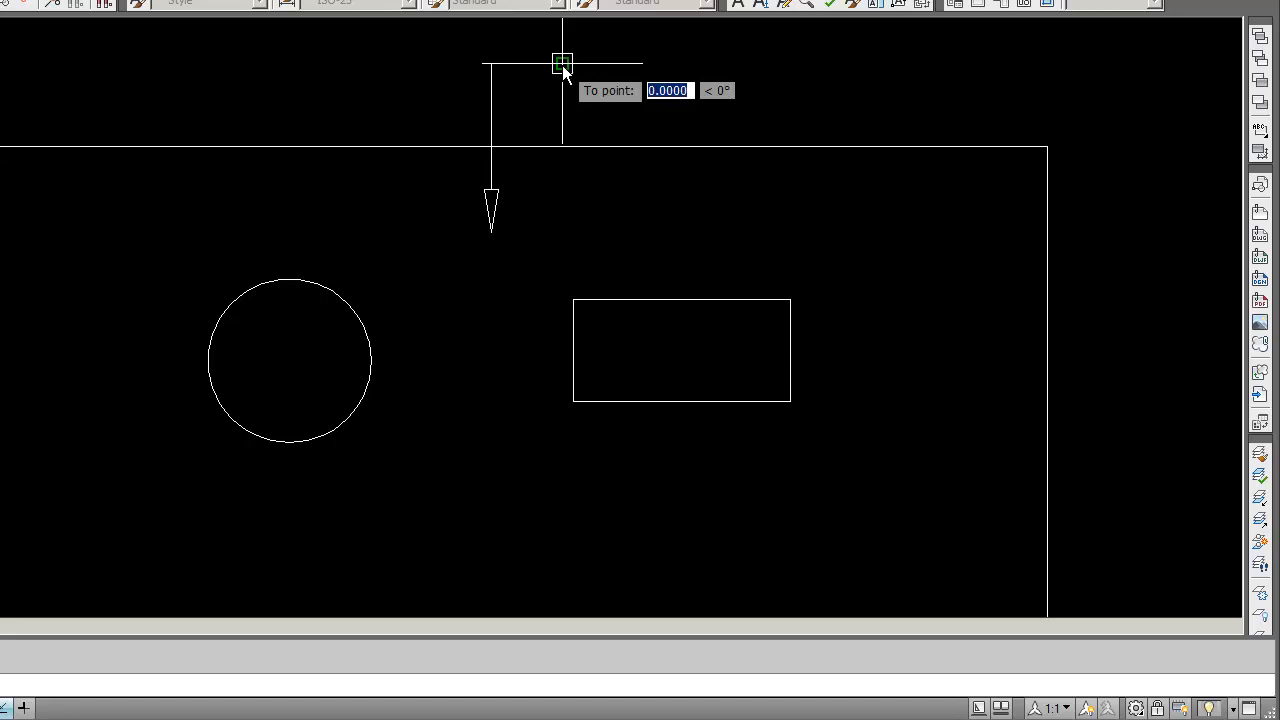
{"action": "key", "text": "Return"}
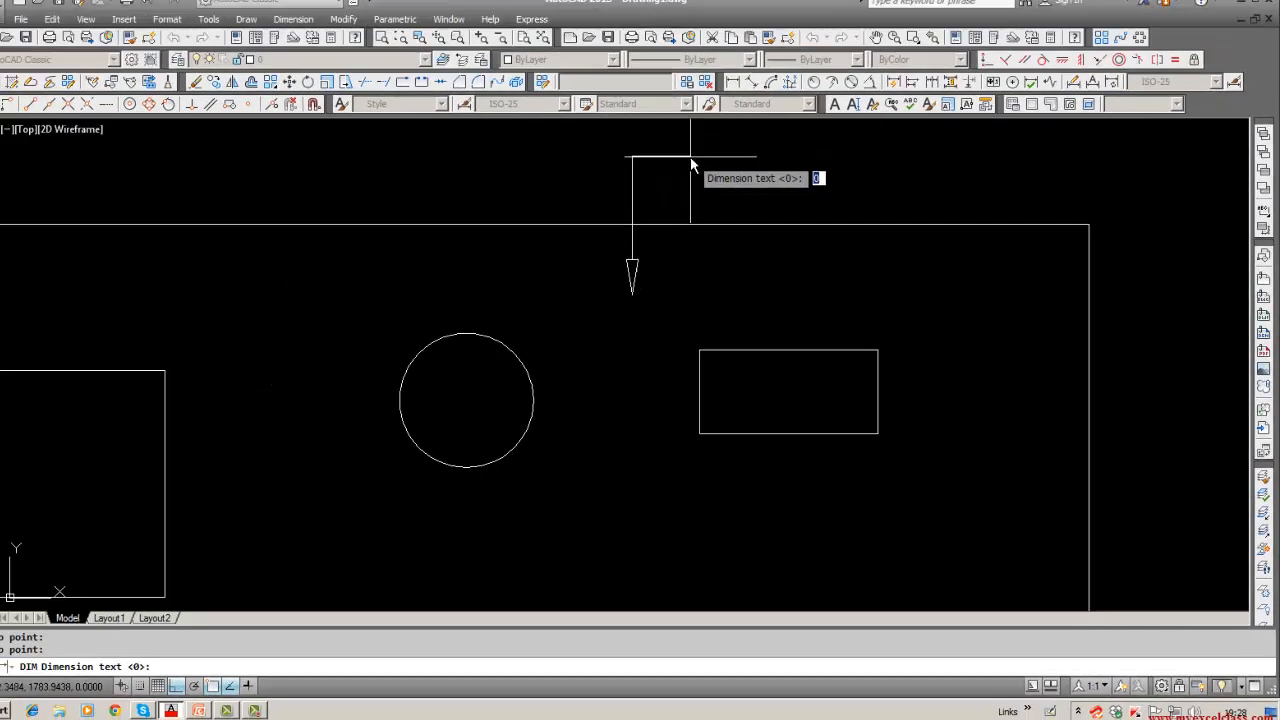
{"action": "key", "text": "Return"}
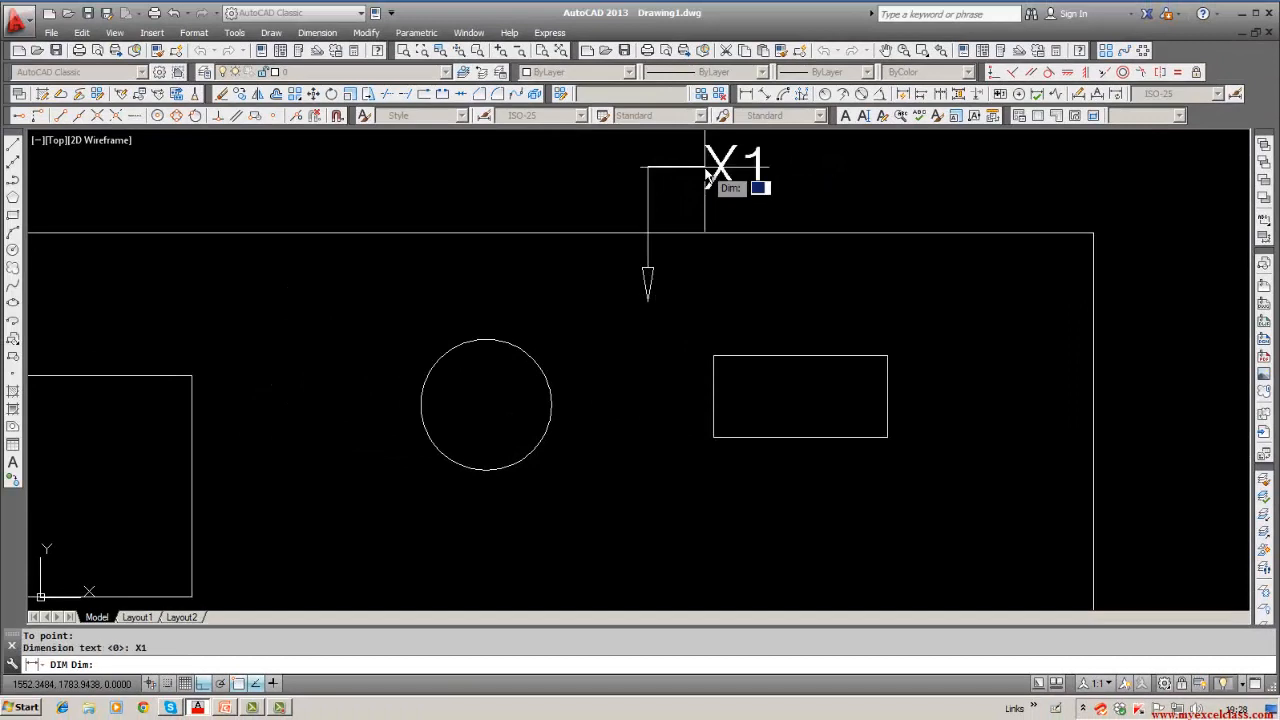
{"action": "key", "text": "Escape"}
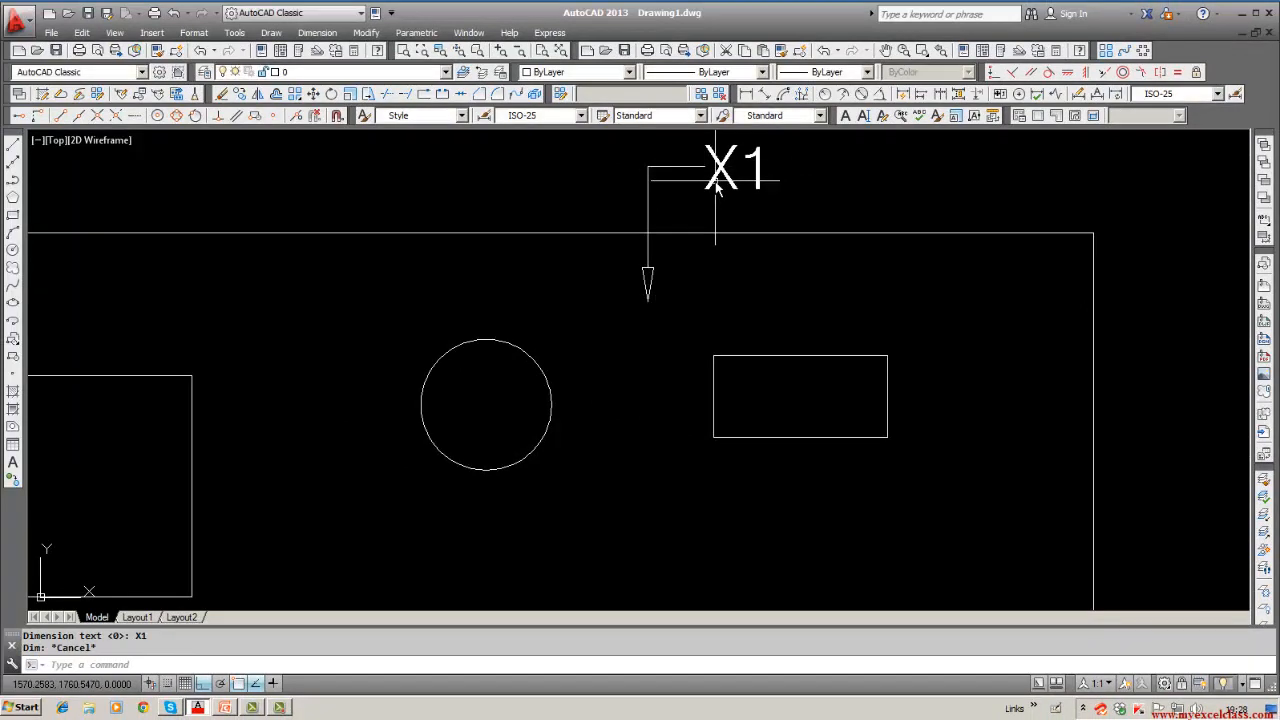
Step: Open the X1 leader label in the text editor and close it
{"action": "double_click", "coordinate": [716, 180]}
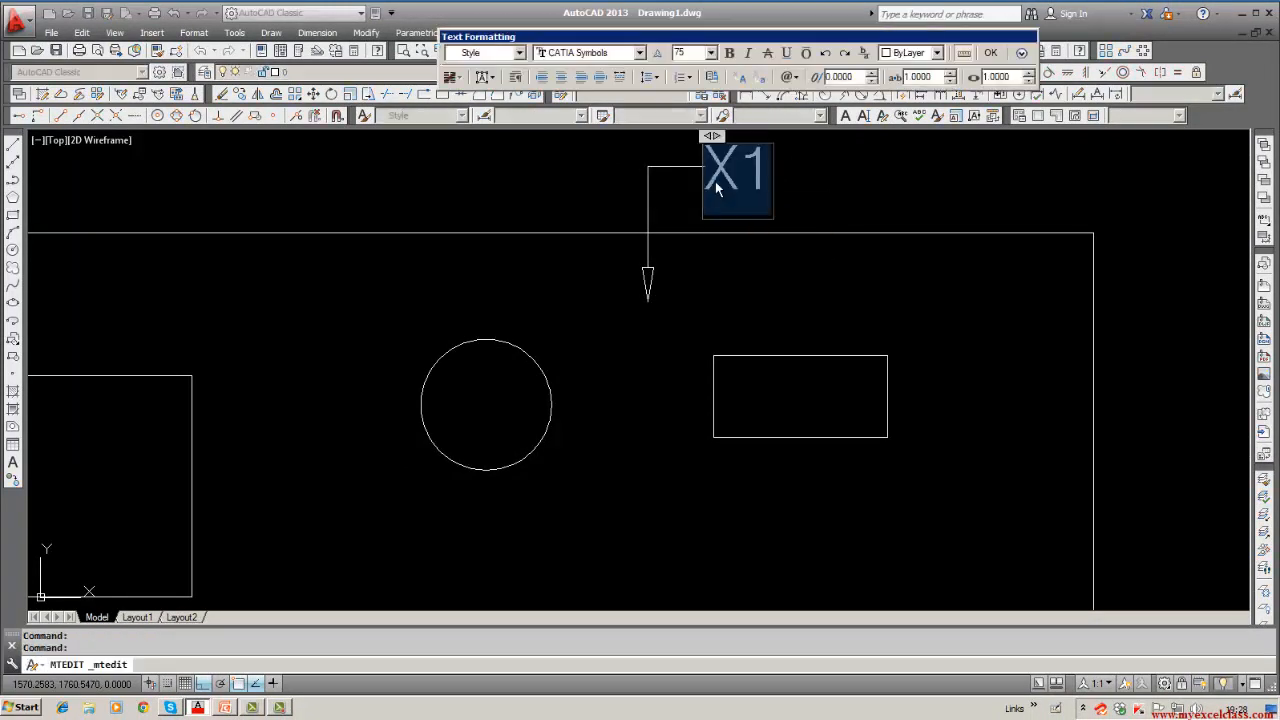
{"action": "left_click", "coordinate": [995, 53]}
{"action": "key", "text": "Escape"}
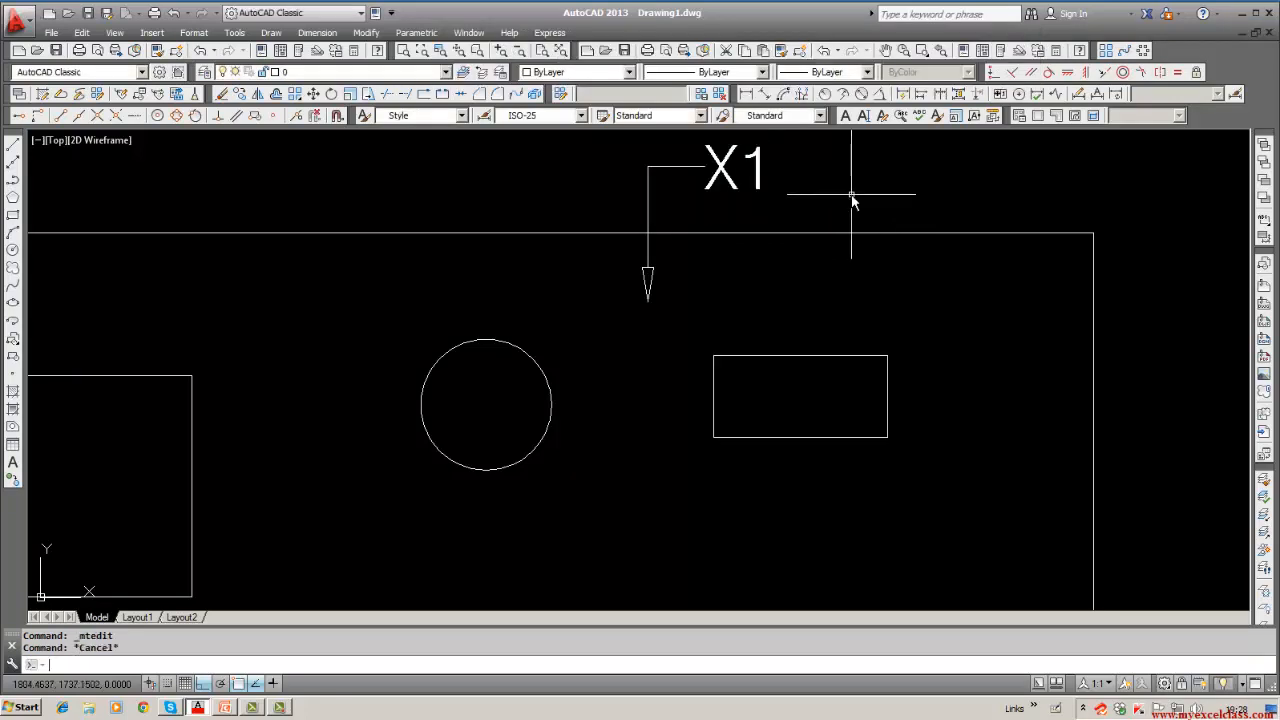
Step: Draw a DIM leader labelled X2 up from inside the small upper right rectangle, ending in a horizontal segment about 72 long
{"action": "type", "text": "d"}
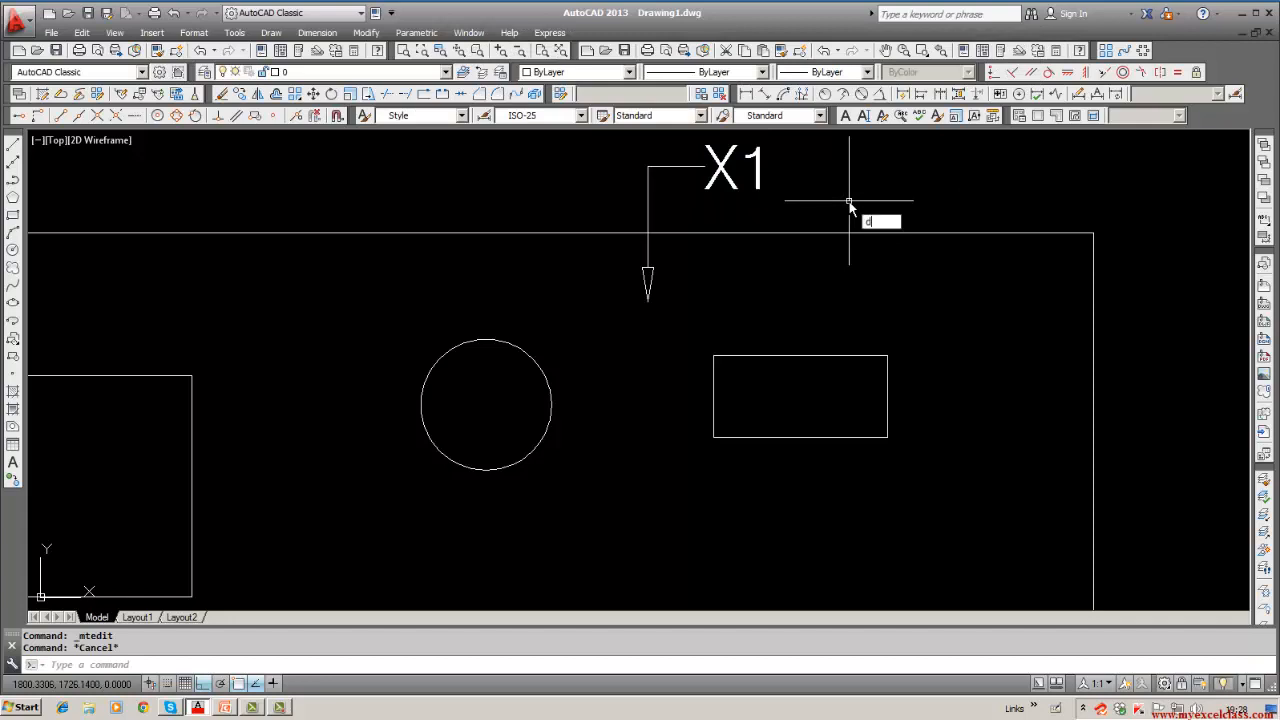
{"action": "type", "text": "im"}
{"action": "key", "text": "Return"}
{"action": "type", "text": "el"}
{"action": "key", "text": "Return"}
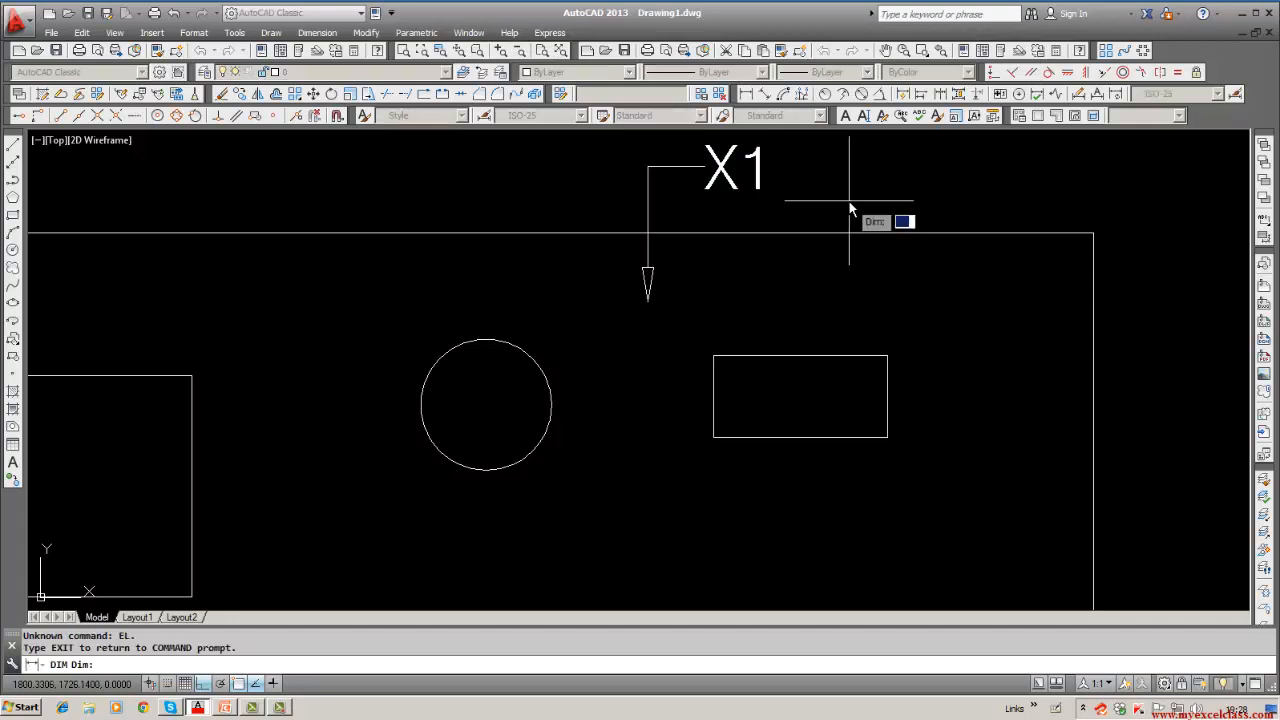
{"action": "type", "text": "le"}
{"action": "key", "text": "Return"}
{"action": "left_click", "coordinate": [817, 385]}
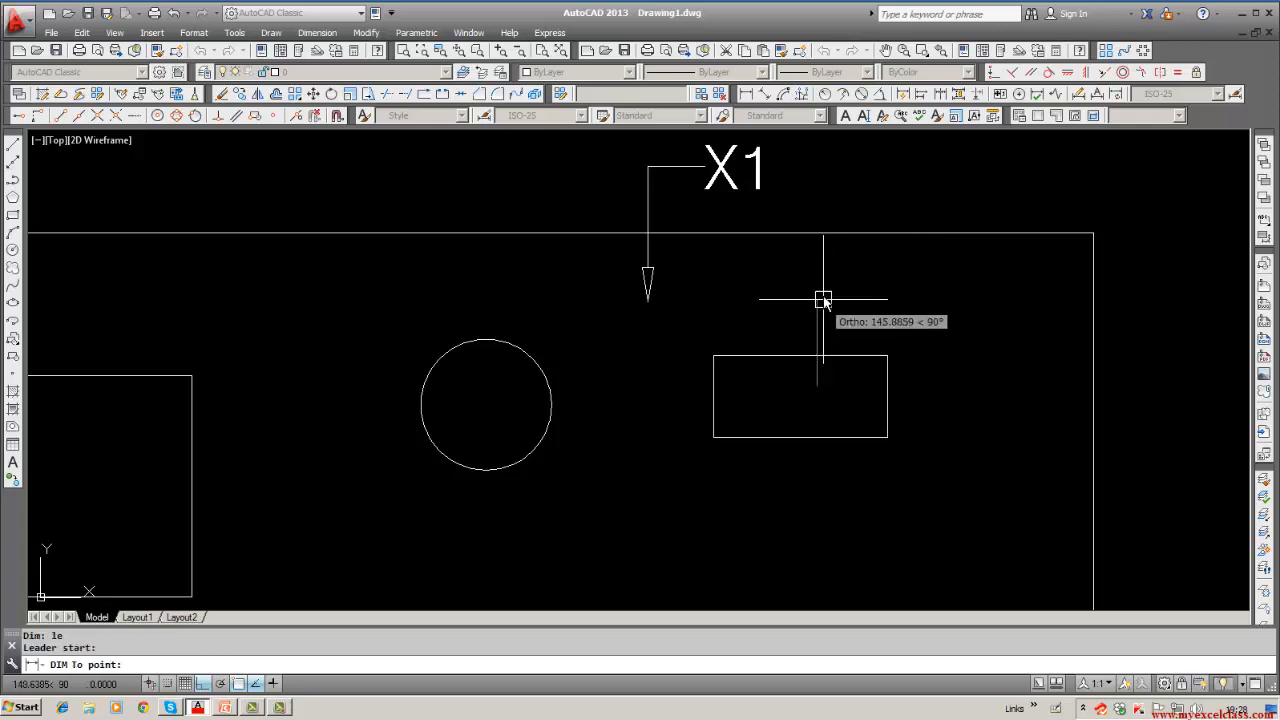
{"action": "left_click", "coordinate": [838, 181]}
{"action": "key", "text": "Return"}
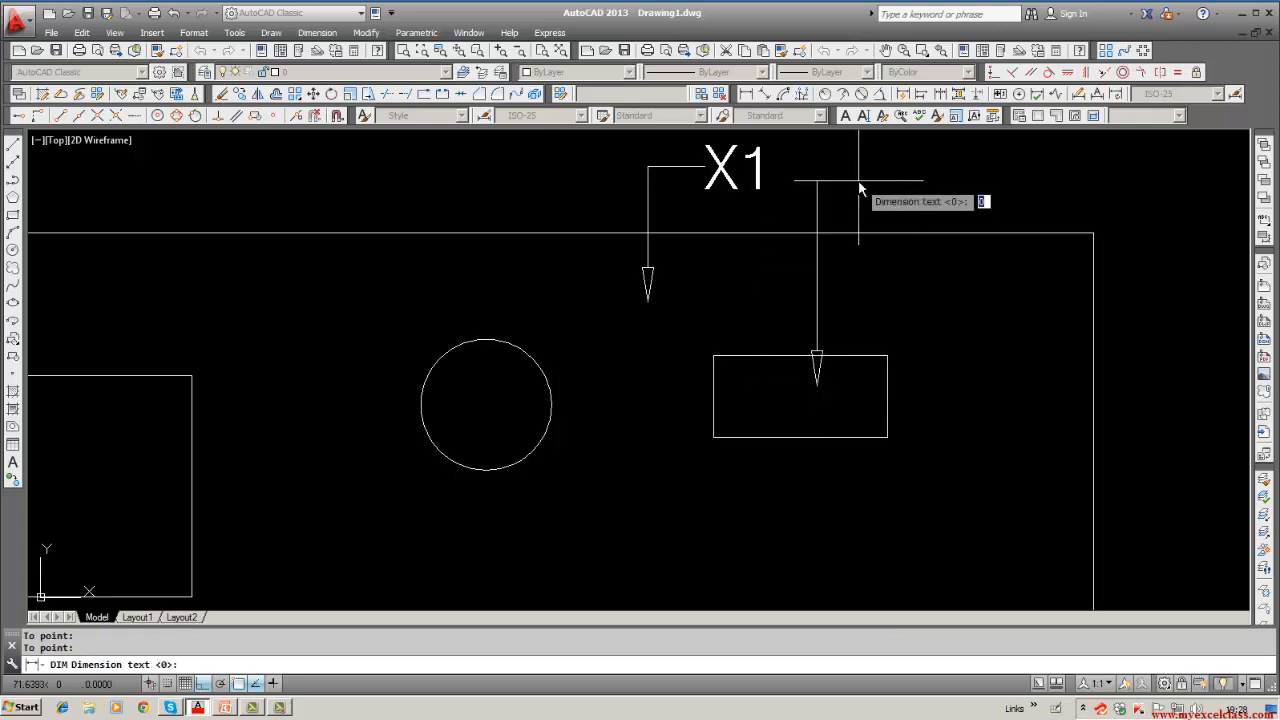
{"action": "type", "text": "X2"}
{"action": "key", "text": "Return"}
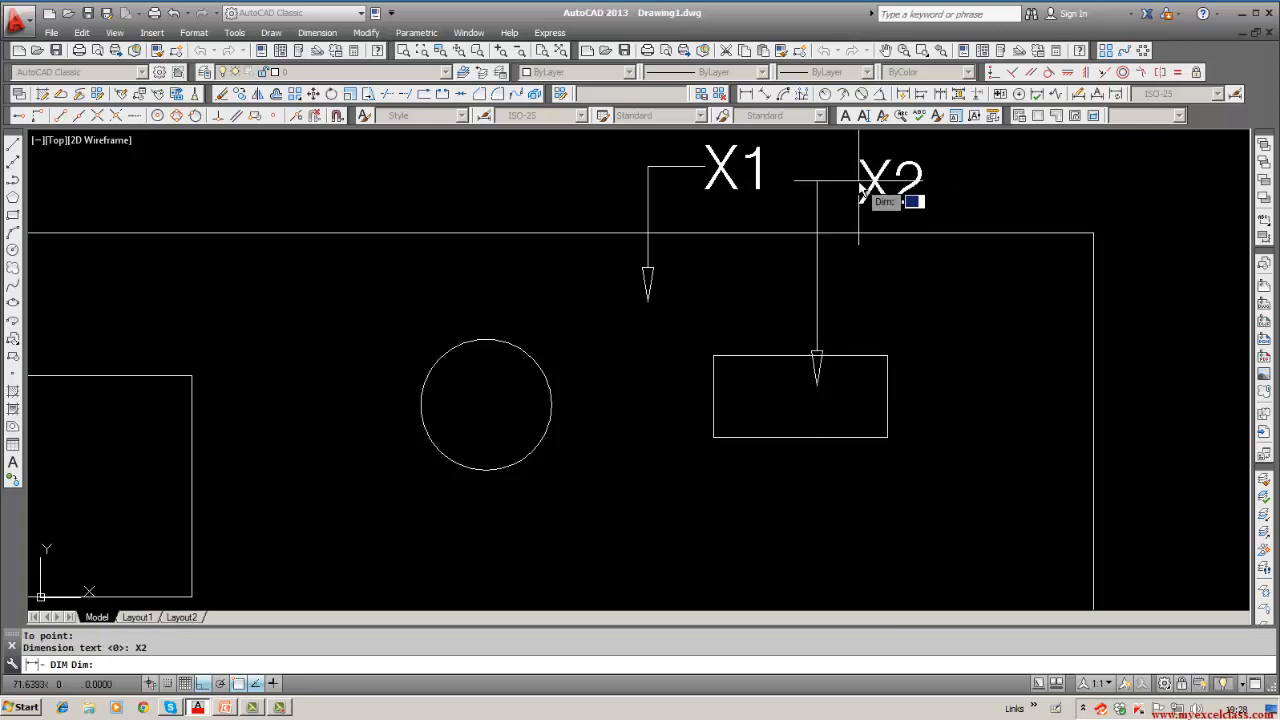
{"action": "key", "text": "Escape"}
Step: Draw a bent DIM leader labelled X3 from inside the lower circle down across the large rectangle's lower edge
{"action": "scroll", "coordinate": [776, 245], "scroll_direction": "down", "scroll_amount": 2}
{"action": "scroll", "coordinate": [754, 286], "scroll_direction": "down", "scroll_amount": 4}
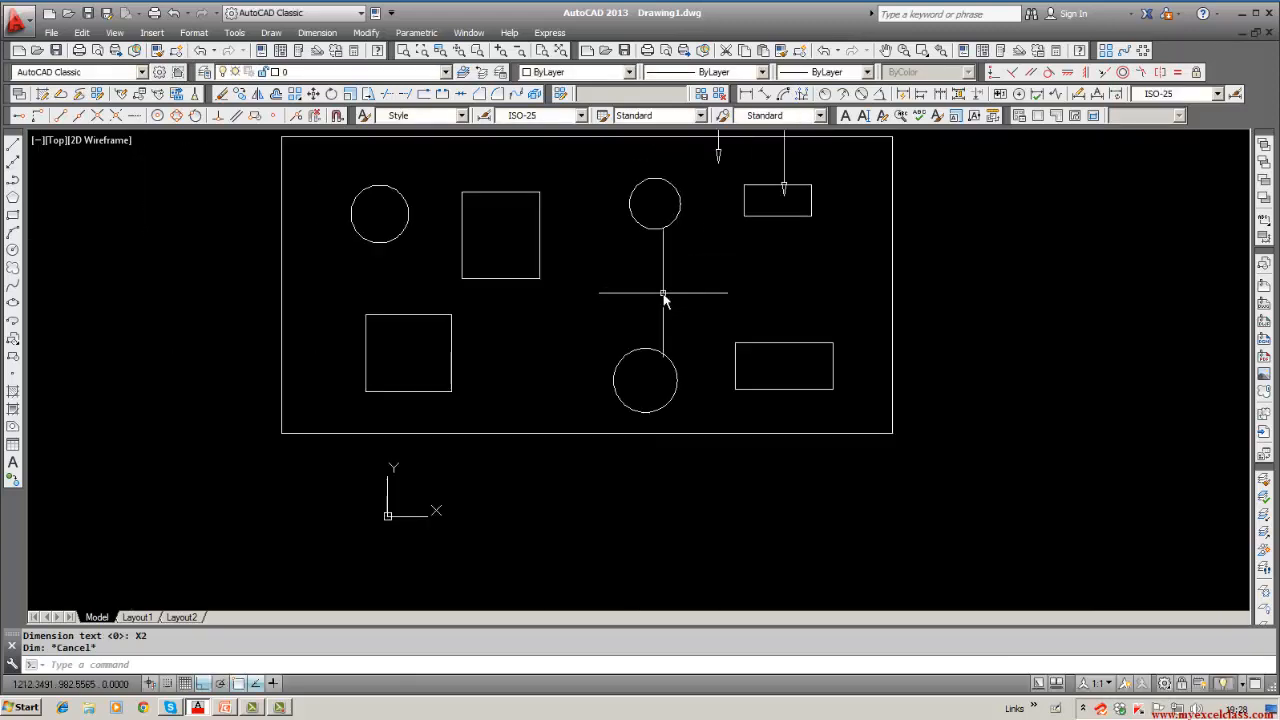
{"action": "type", "text": "dim"}
{"action": "key", "text": "Return"}
{"action": "type", "text": "le"}
{"action": "key", "text": "Return"}
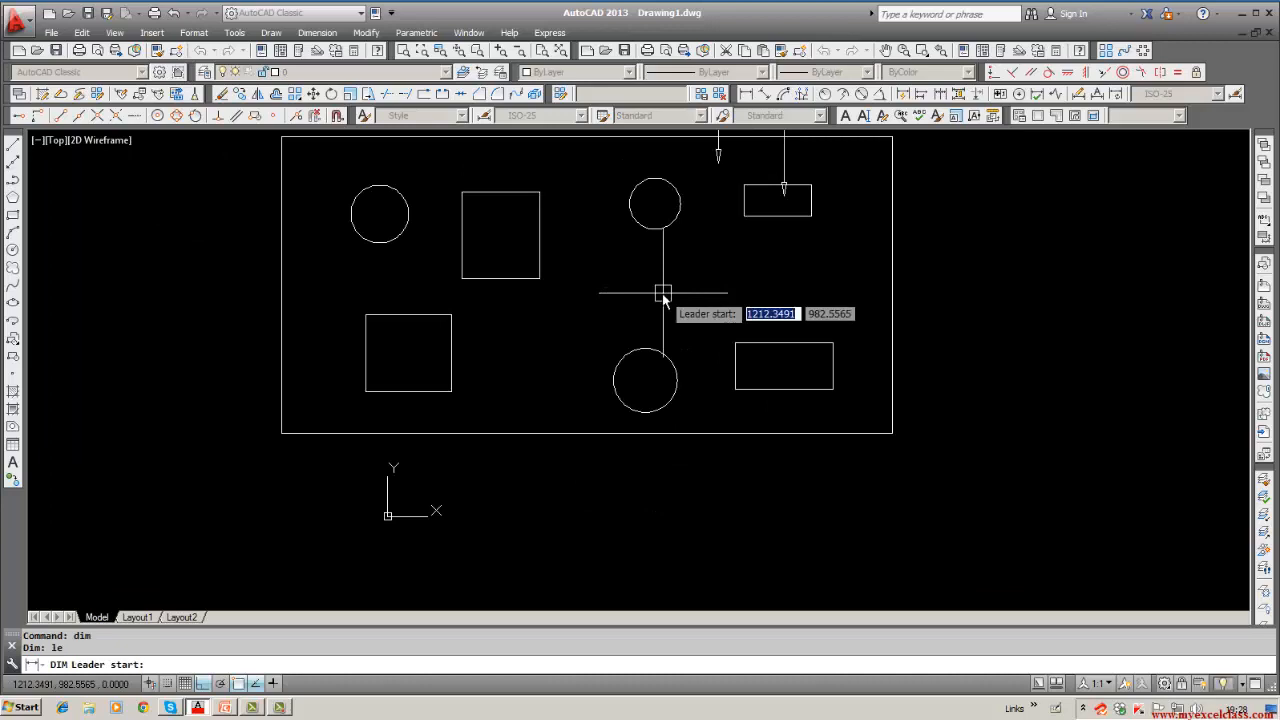
{"action": "left_click", "coordinate": [634, 392]}
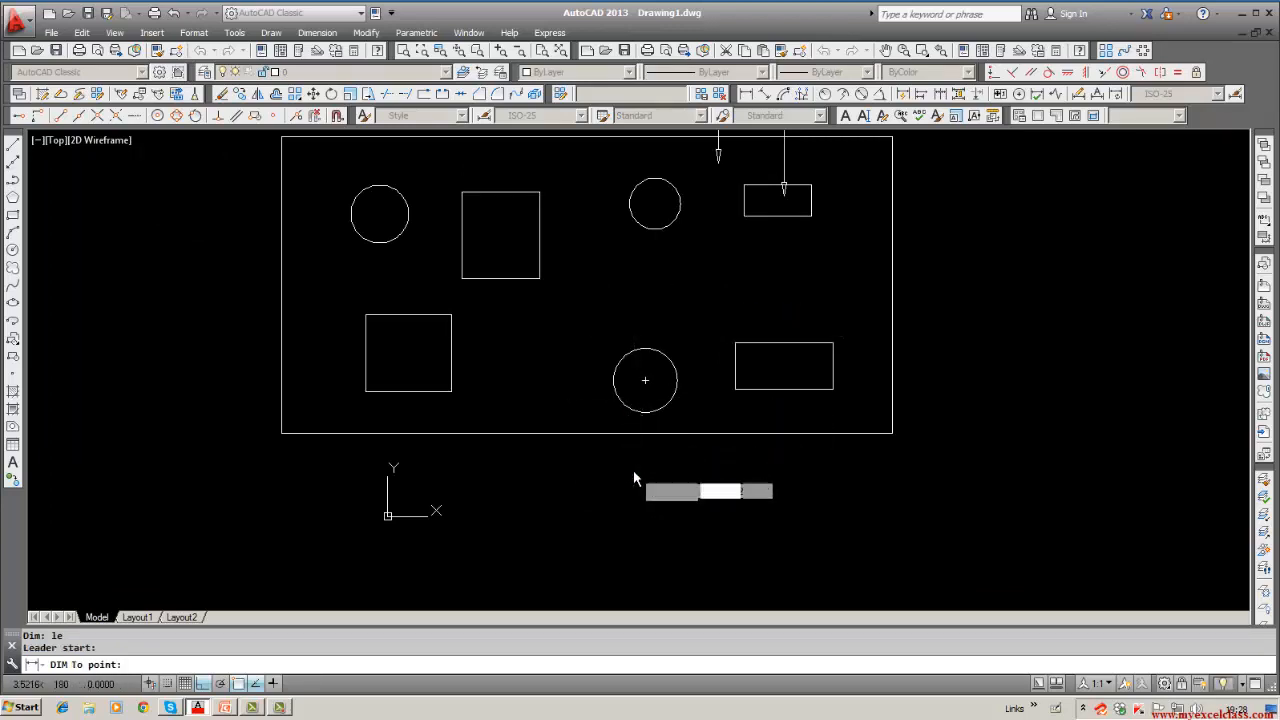
{"action": "left_click", "coordinate": [634, 470]}
{"action": "left_click", "coordinate": [686, 470]}
{"action": "key", "text": "Return"}
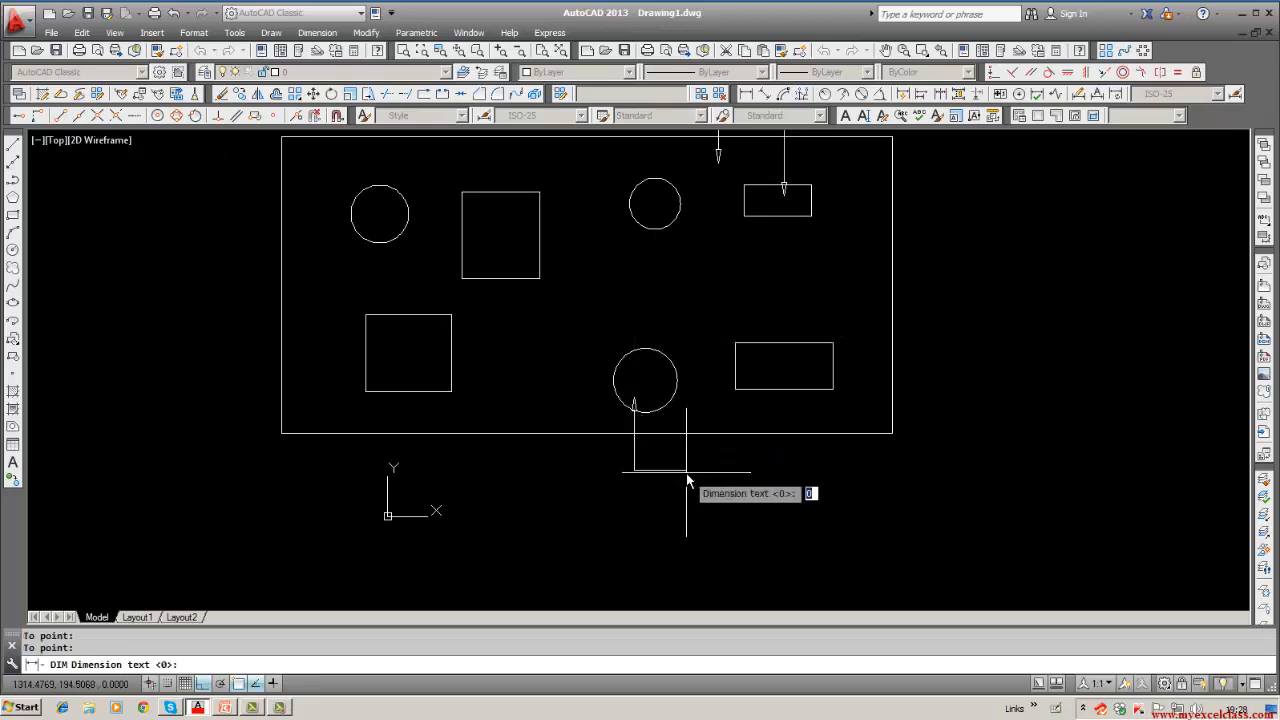
{"action": "key", "text": "Return"}
{"action": "key", "text": "Escape"}
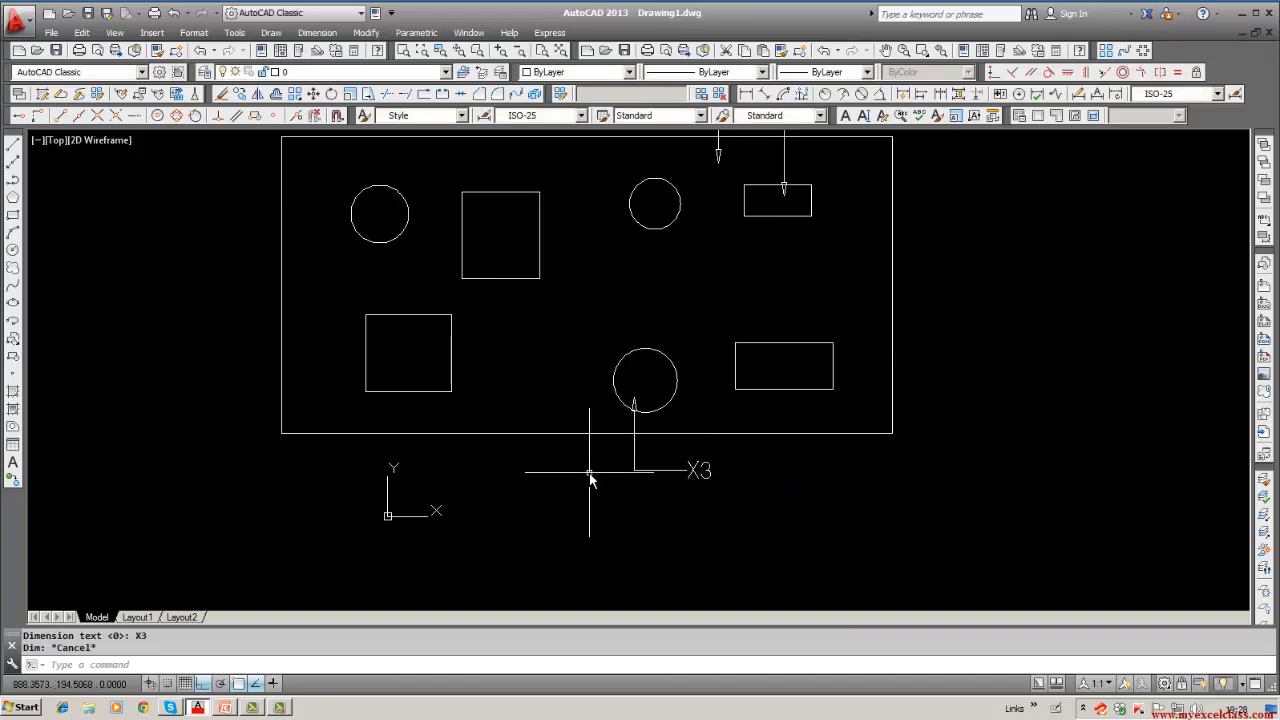
Step: Draw a straight horizontal DIM leader about 740 long from inside the lower right rectangle to outside the large rectangle, labelled X4
{"action": "type", "text": "dim"}
{"action": "key", "text": "Return"}
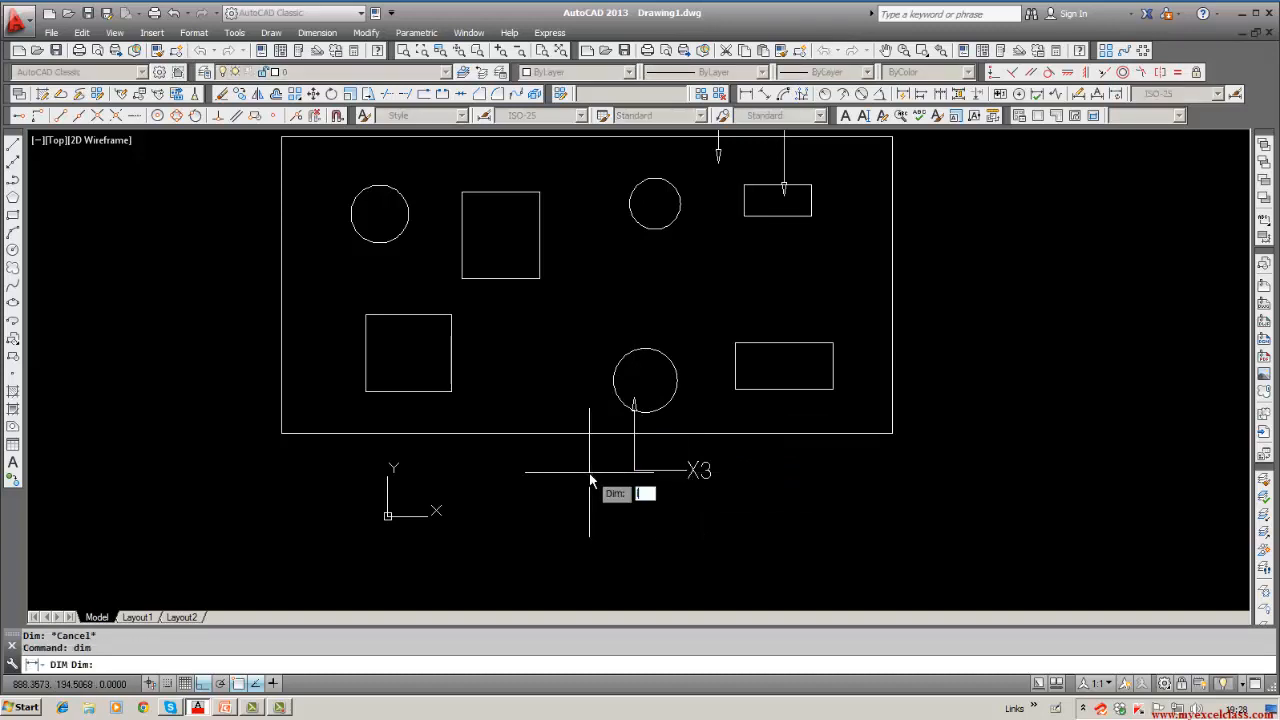
{"action": "type", "text": "le"}
{"action": "key", "text": "Return"}
{"action": "left_click", "coordinate": [778, 378]}
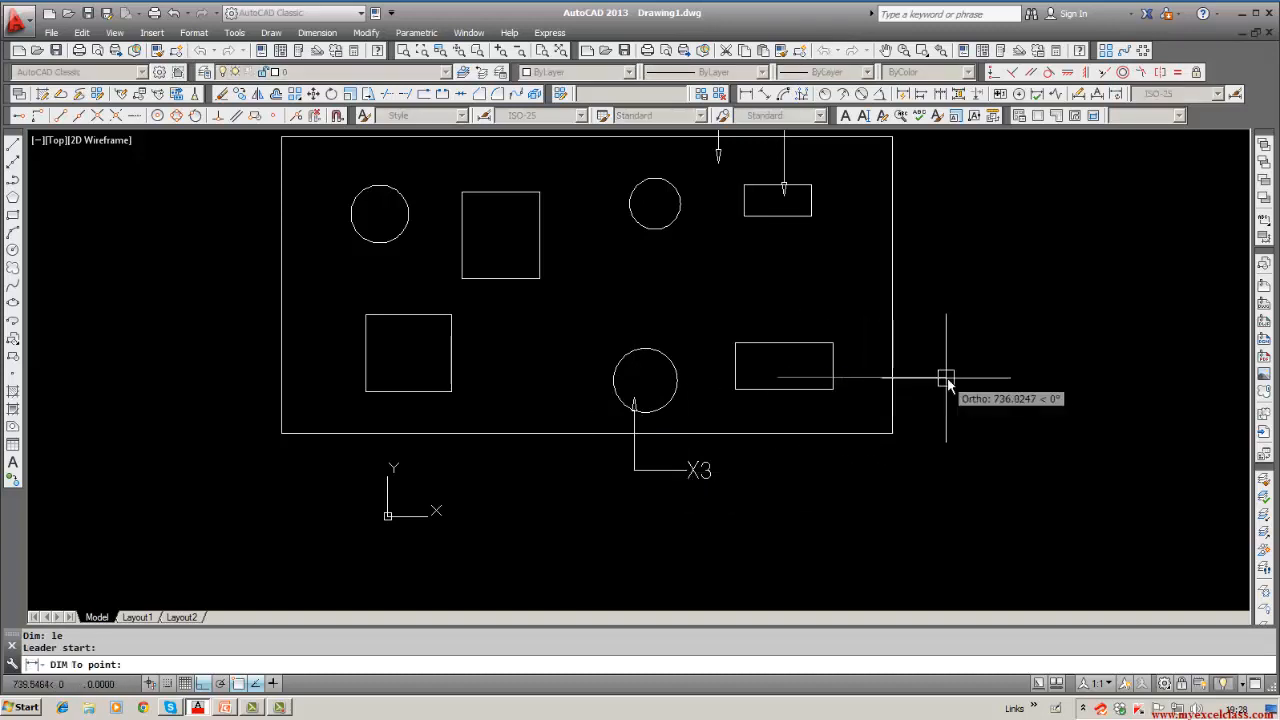
{"action": "left_click", "coordinate": [946, 380]}
{"action": "key", "text": "Return"}
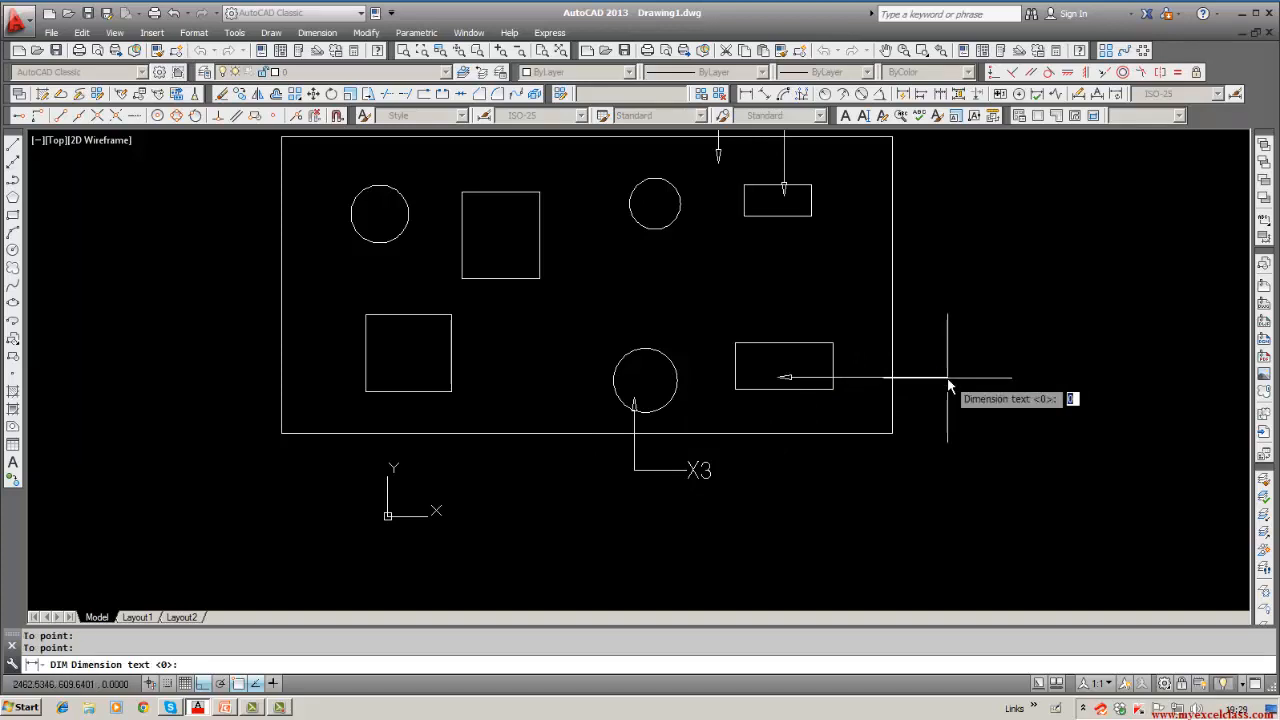
{"action": "key", "text": "Return"}
{"action": "key", "text": "Escape"}
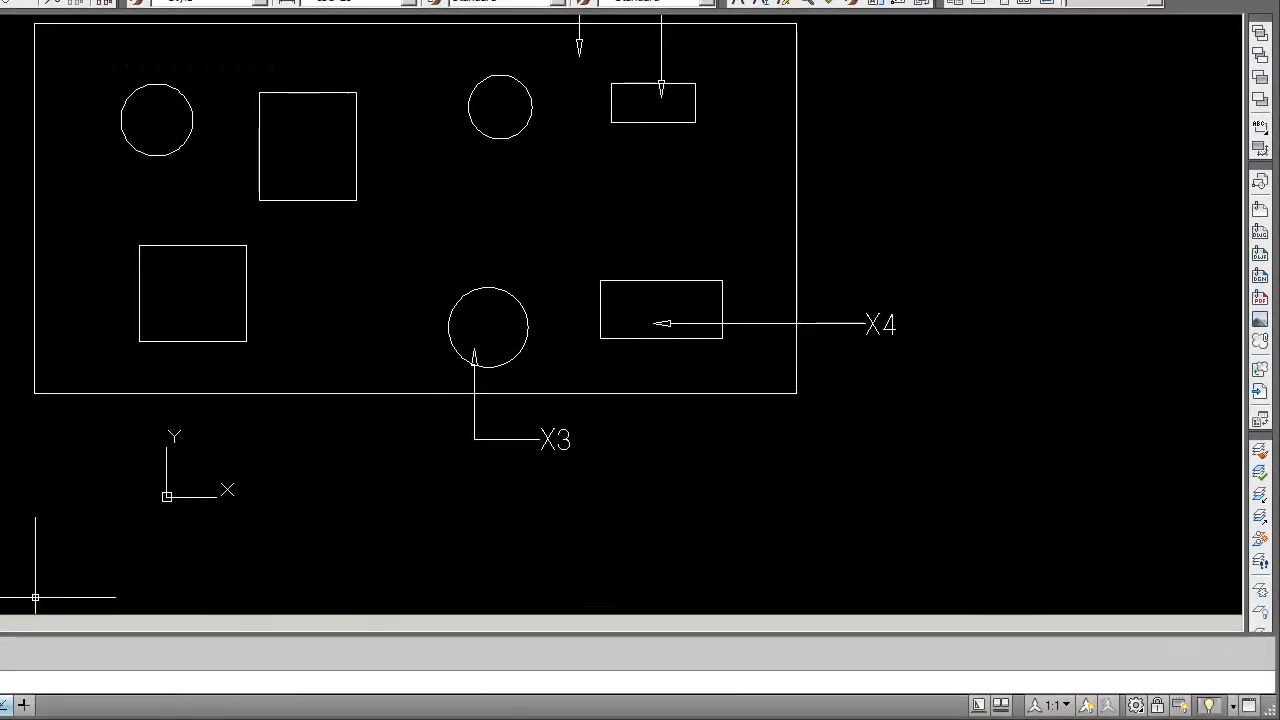
Step: Draw a sloped DIM leader with a short horizontal end from inside the lower left square to below the large rectangle, labelled X5
{"action": "type", "text": "lead"}
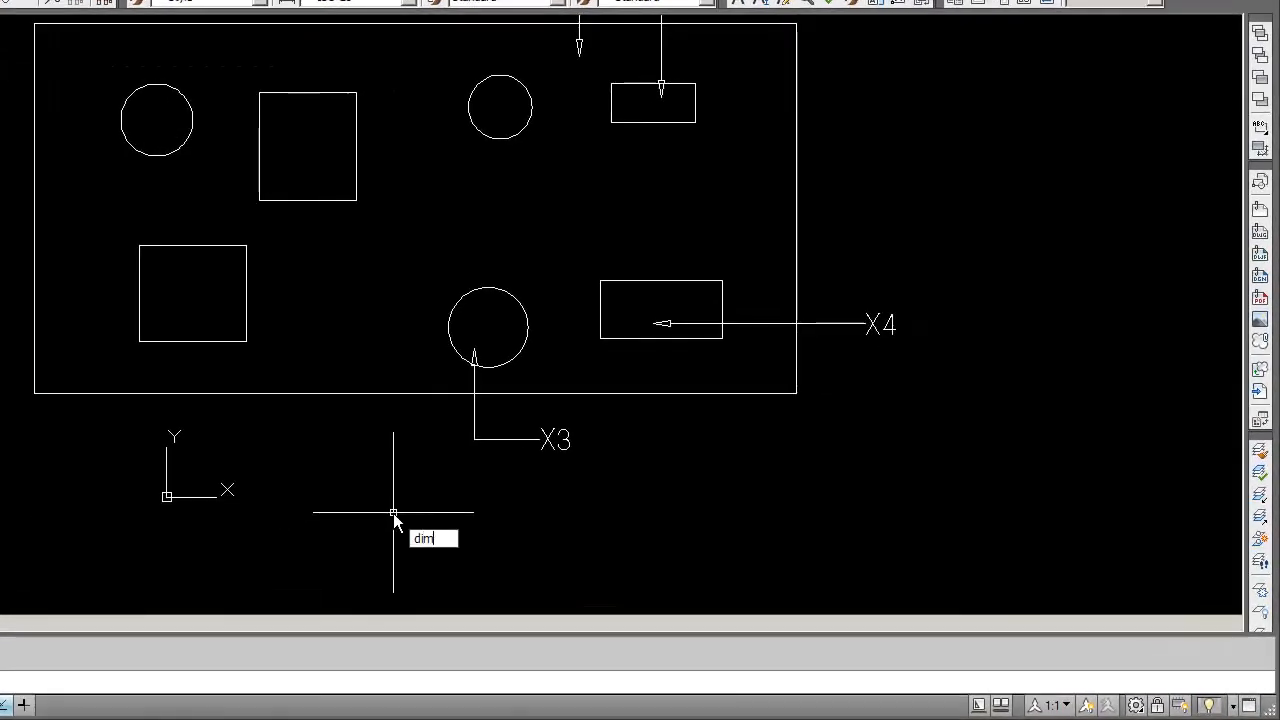
{"action": "key", "text": "Return"}
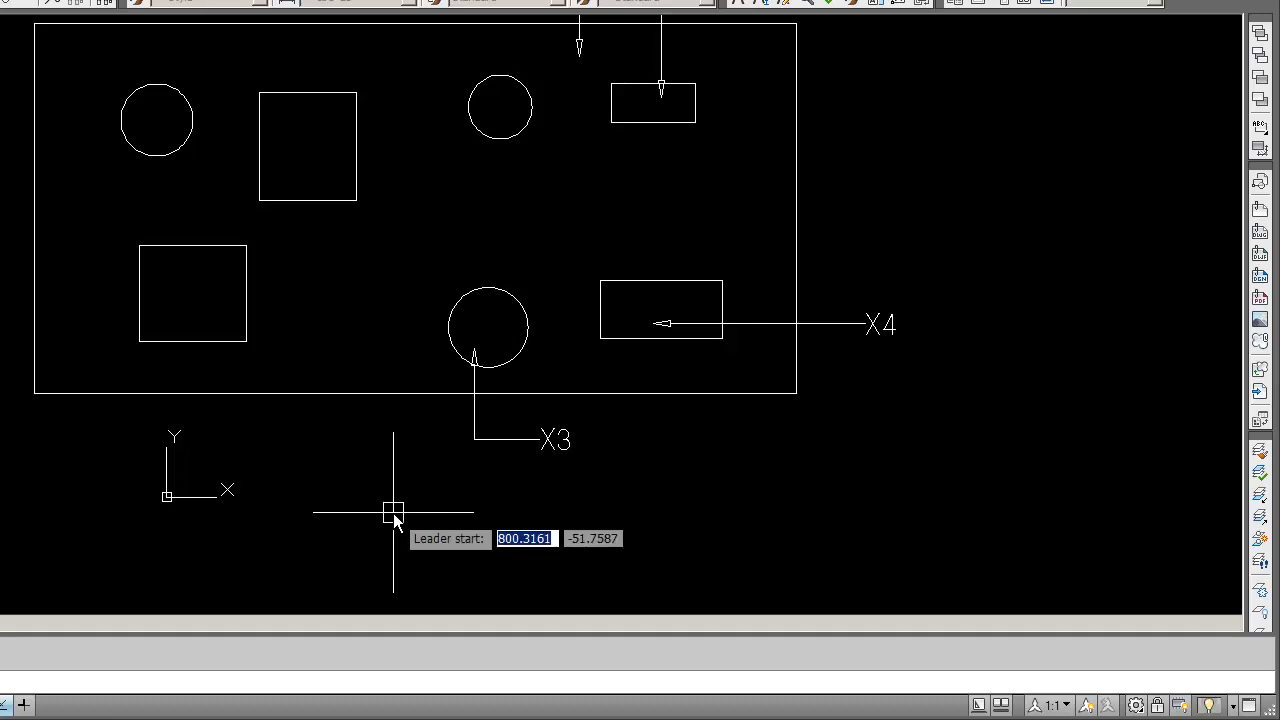
{"action": "left_click", "coordinate": [211, 319]}
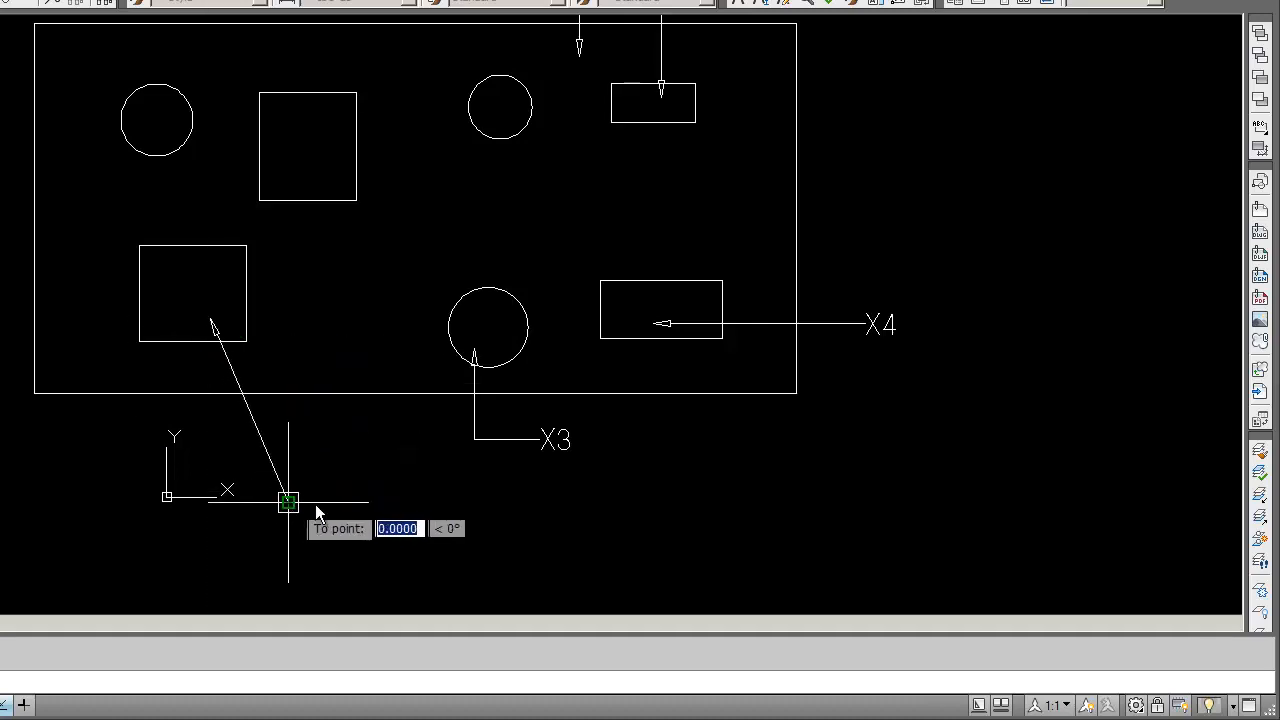
{"action": "left_click", "coordinate": [288, 501]}
{"action": "key", "text": "Return"}
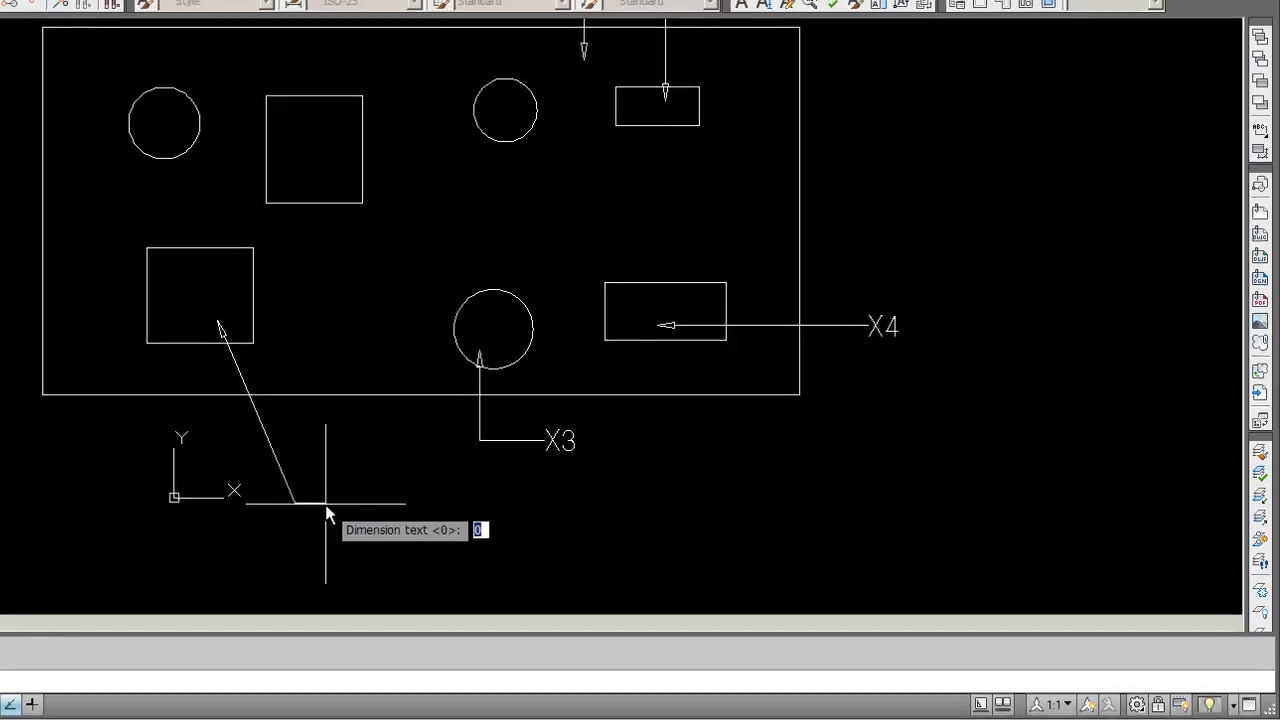
{"action": "type", "text": "X5"}
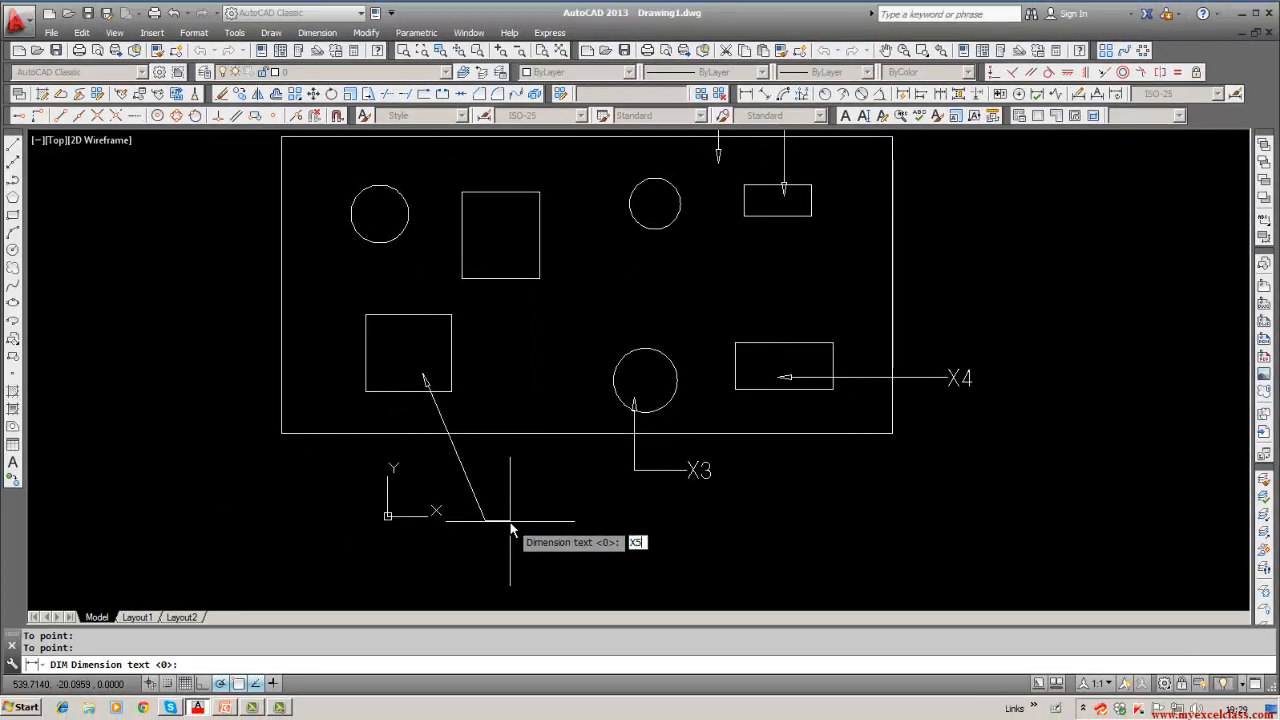
{"action": "key", "text": "Return"}
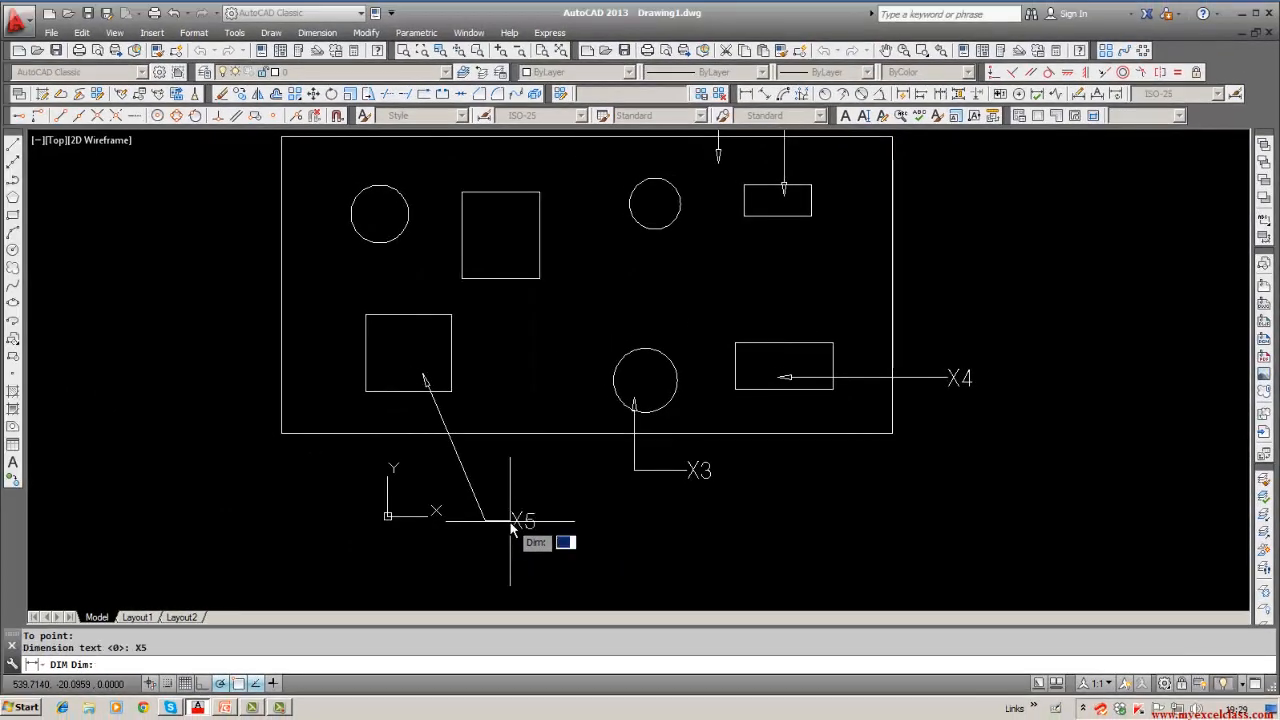
{"action": "key", "text": "Escape"}
Step: Draw a sloped DIM leader labelled X6 from inside the upper left square to above the large rectangle, ending in a horizontal segment about 92 long
{"action": "middle_click_drag", "start_coordinate": [468, 462], "coordinate": [793, 610]}
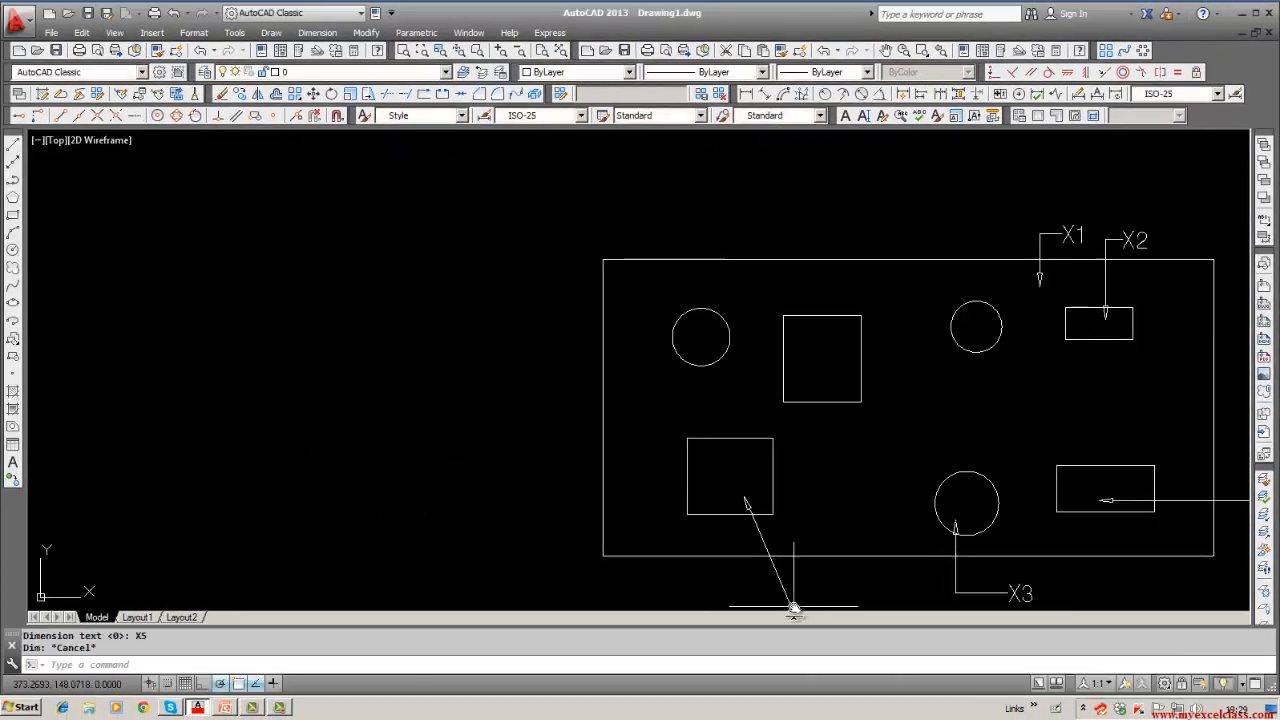
{"action": "type", "text": "dim"}
{"action": "key", "text": "Return"}
{"action": "type", "text": "le"}
{"action": "key", "text": "Return"}
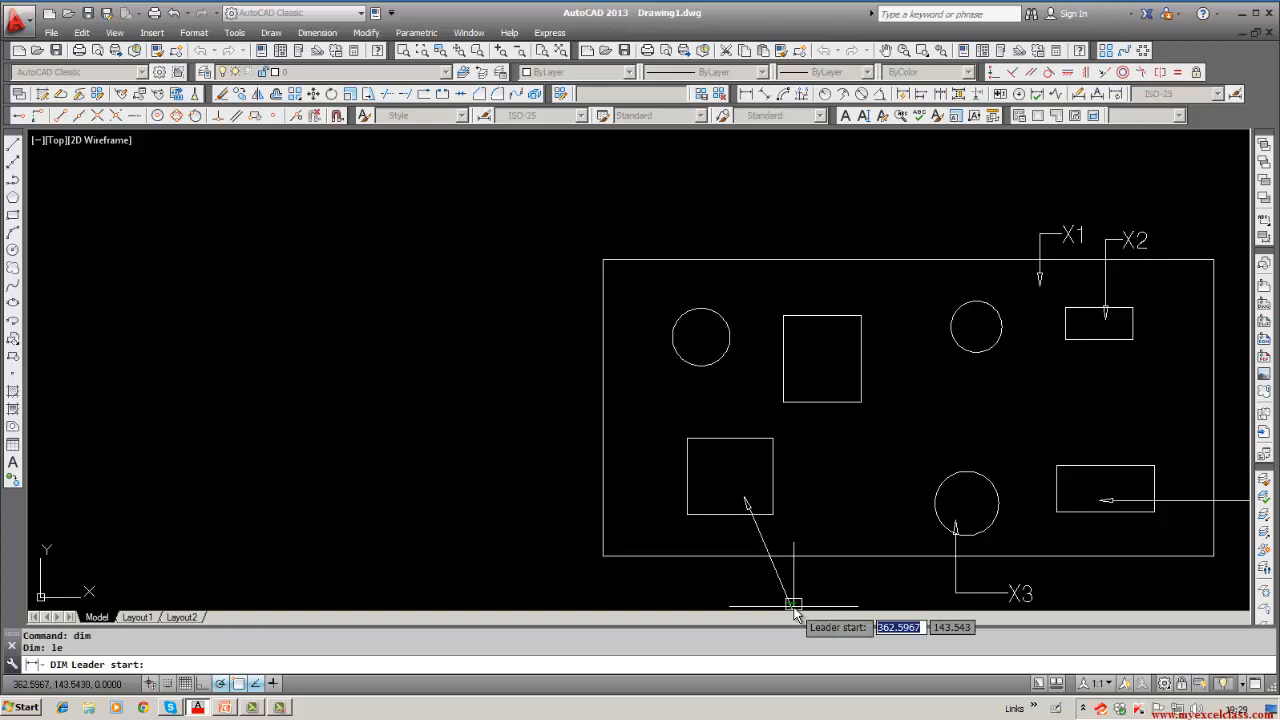
{"action": "left_click", "coordinate": [821, 356]}
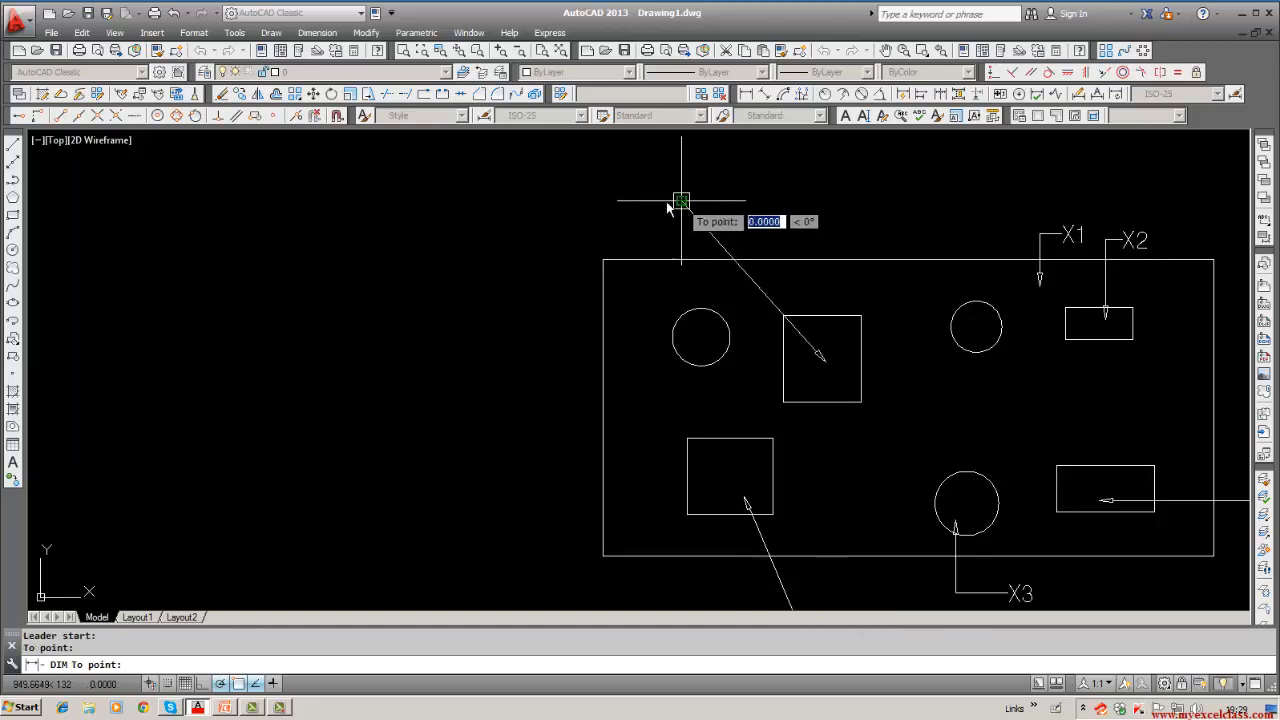
{"action": "left_click", "coordinate": [680, 202]}
{"action": "key", "text": "Return"}
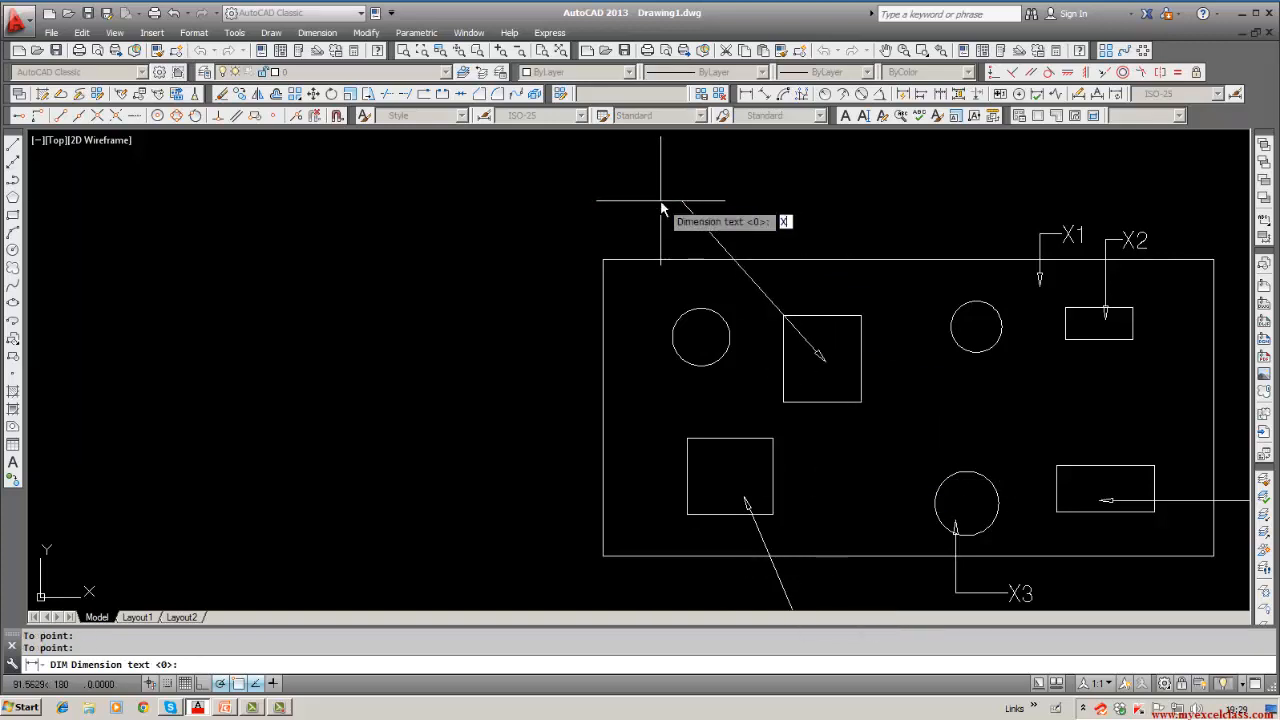
{"action": "key", "text": "Return"}
{"action": "key", "text": "Escape"}
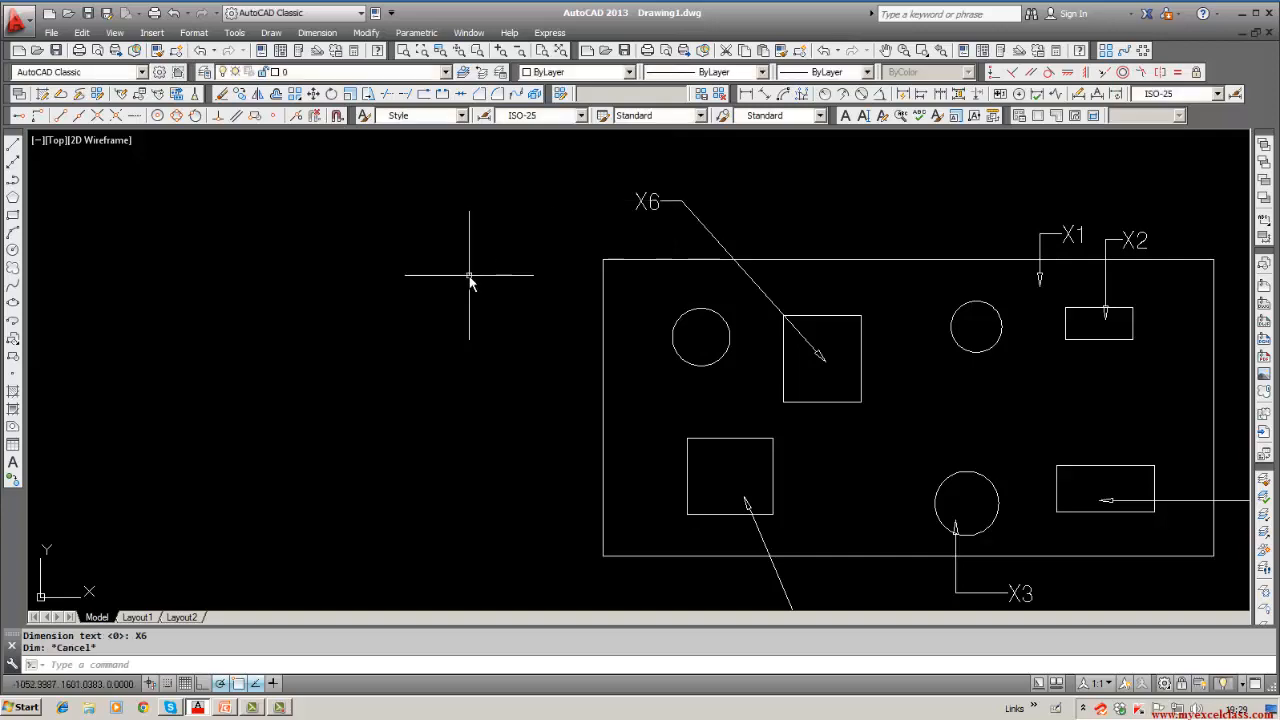
{"action": "scroll", "coordinate": [458, 318], "scroll_direction": "down", "scroll_amount": 1}
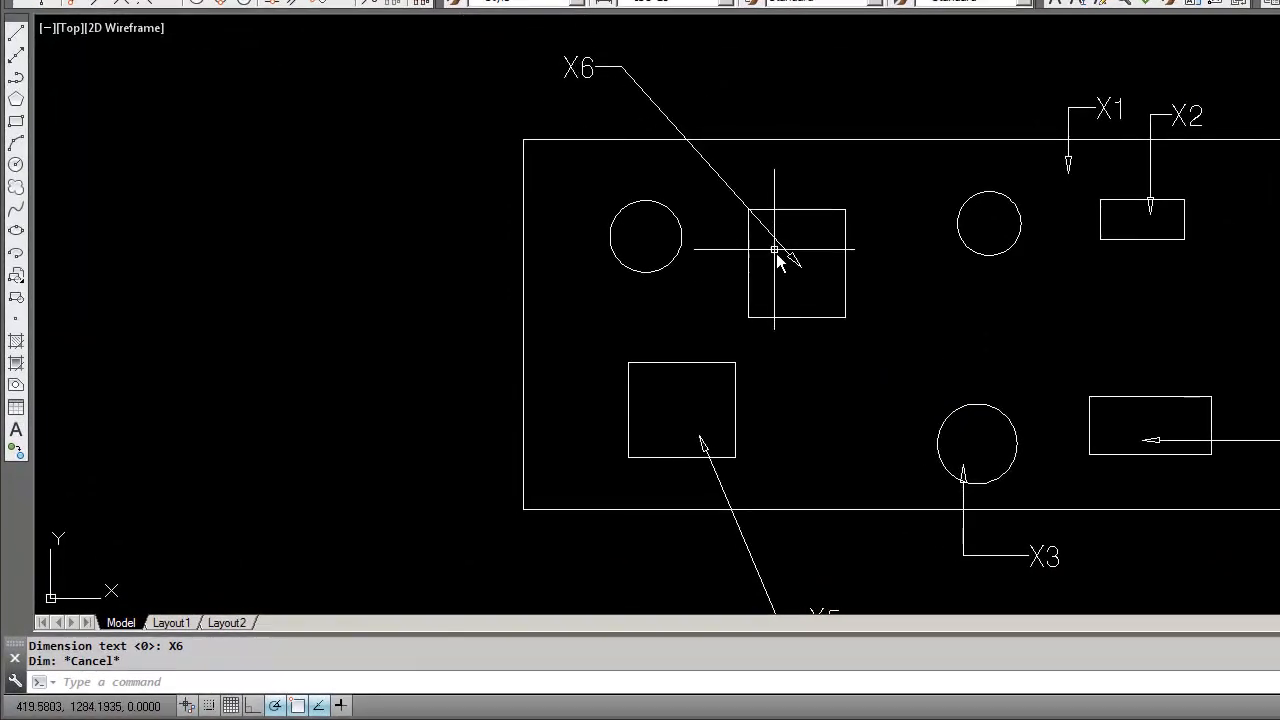
Step: Modify the ISO-25 dimension style so that its leader arrowhead is Dot
{"action": "left_click", "coordinate": [793, 258]}
{"action": "key", "text": "Escape"}
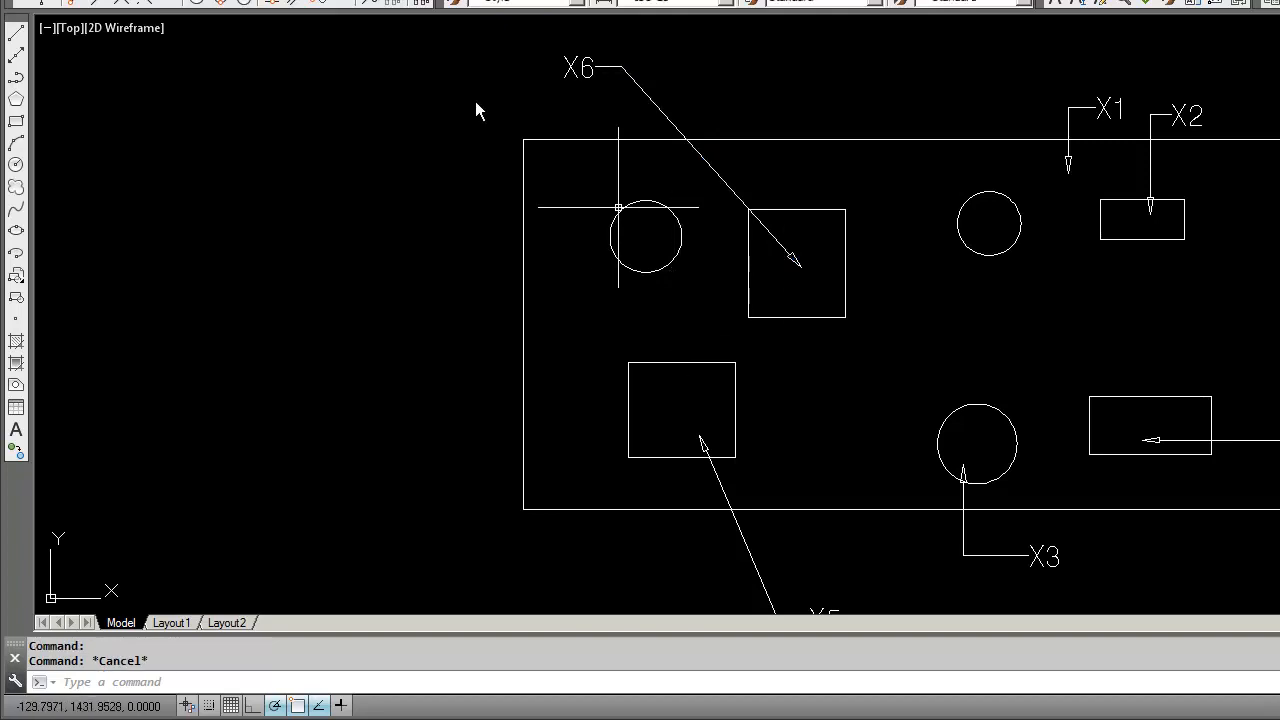
{"action": "left_click", "coordinate": [445, 0]}
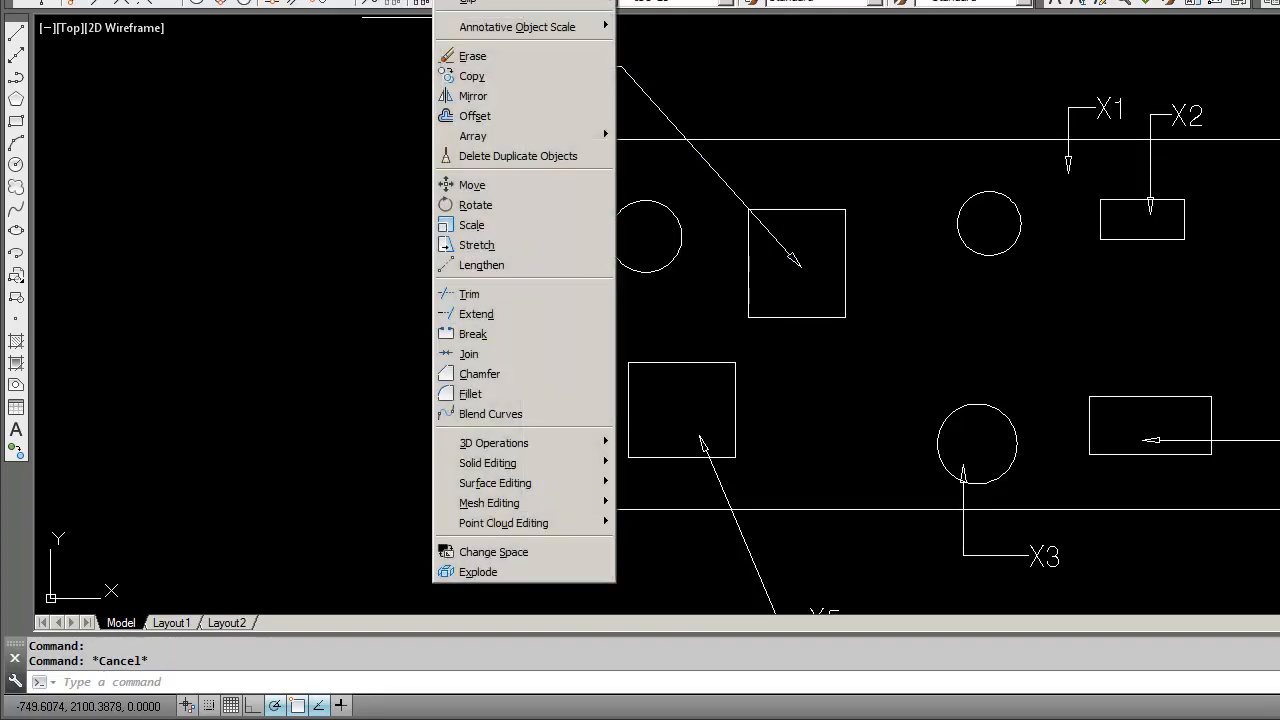
{"action": "left_click", "coordinate": [862, 77]}
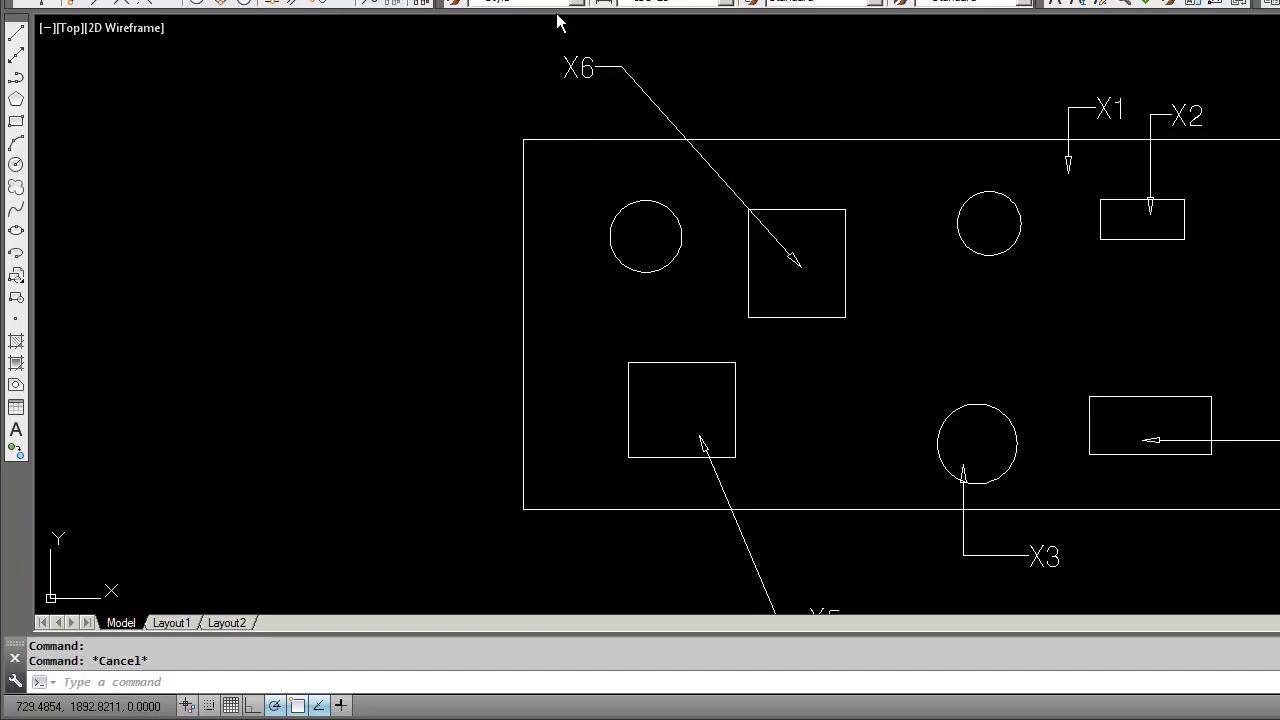
{"action": "left_click", "coordinate": [390, 0]}
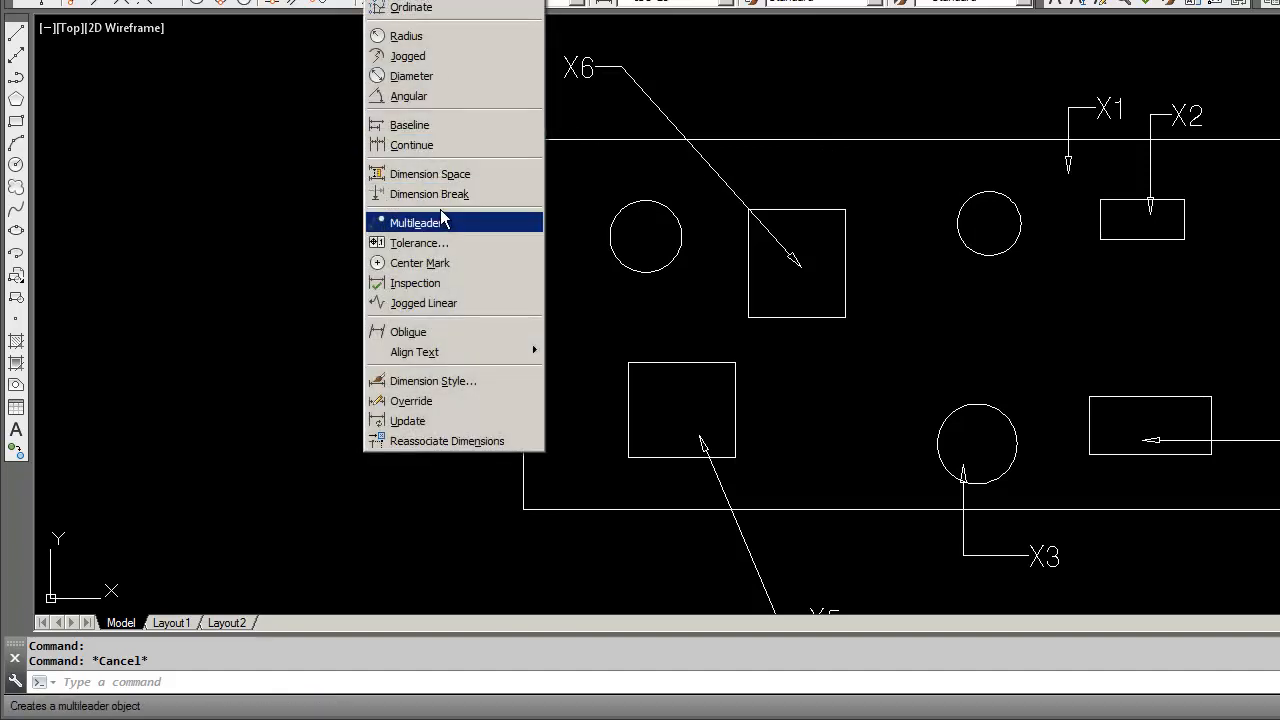
{"action": "left_click", "coordinate": [437, 380]}
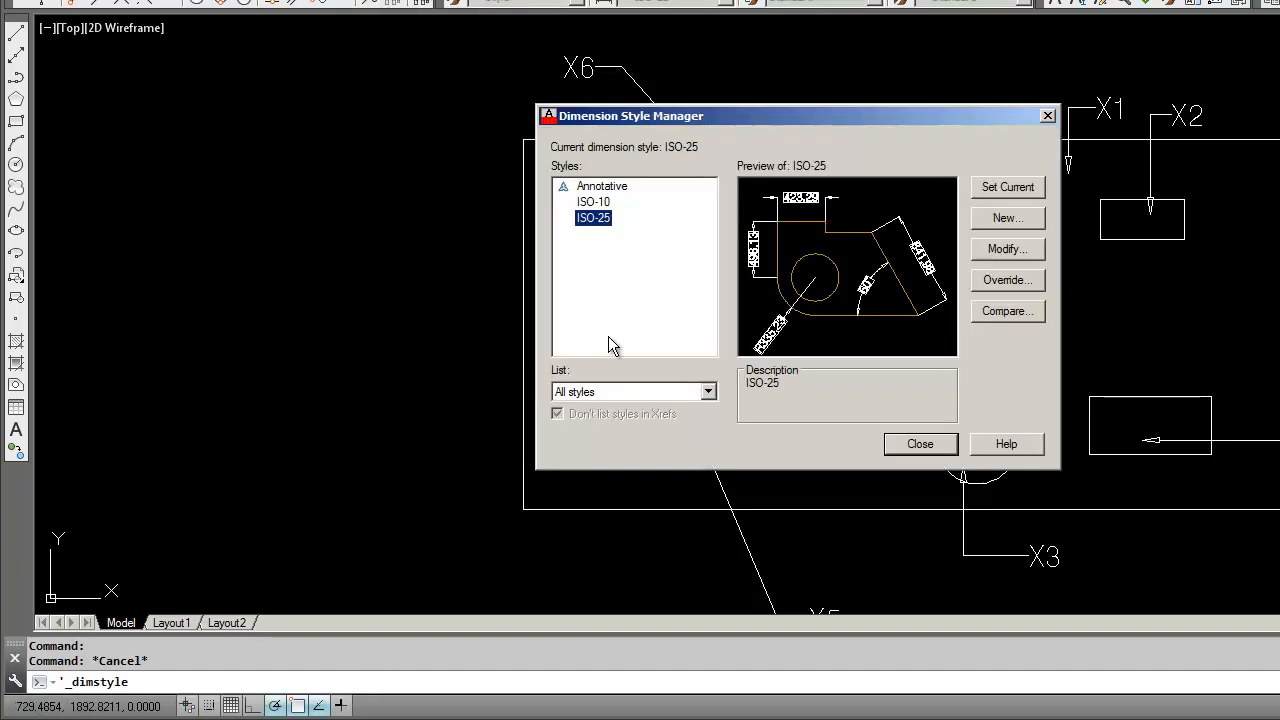
{"action": "left_click", "coordinate": [988, 252]}
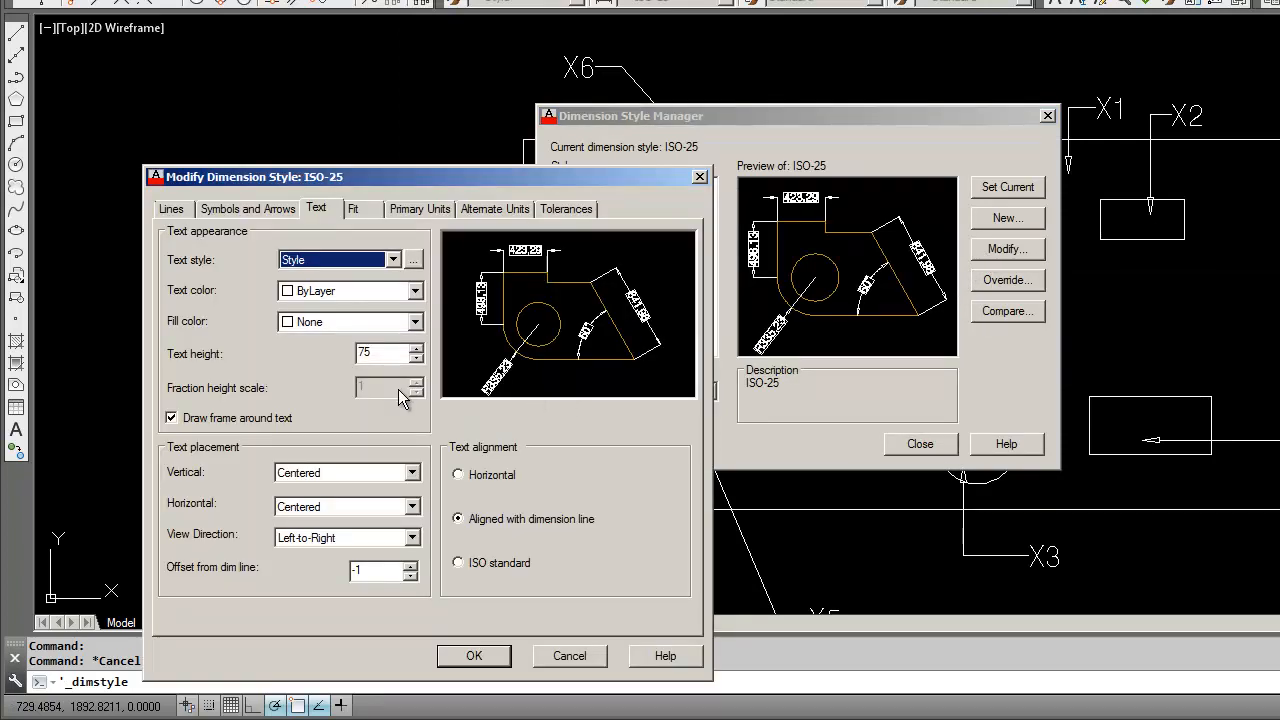
{"action": "left_click", "coordinate": [240, 209]}
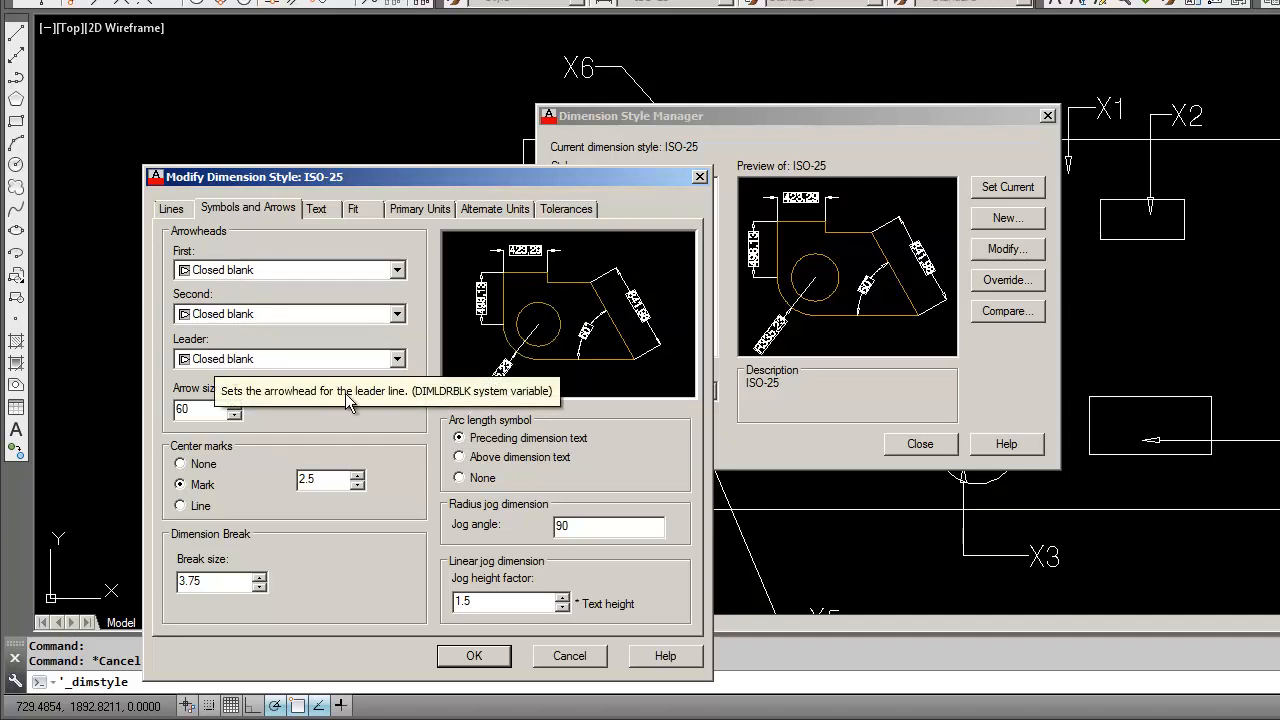
{"action": "left_click", "coordinate": [397, 360]}
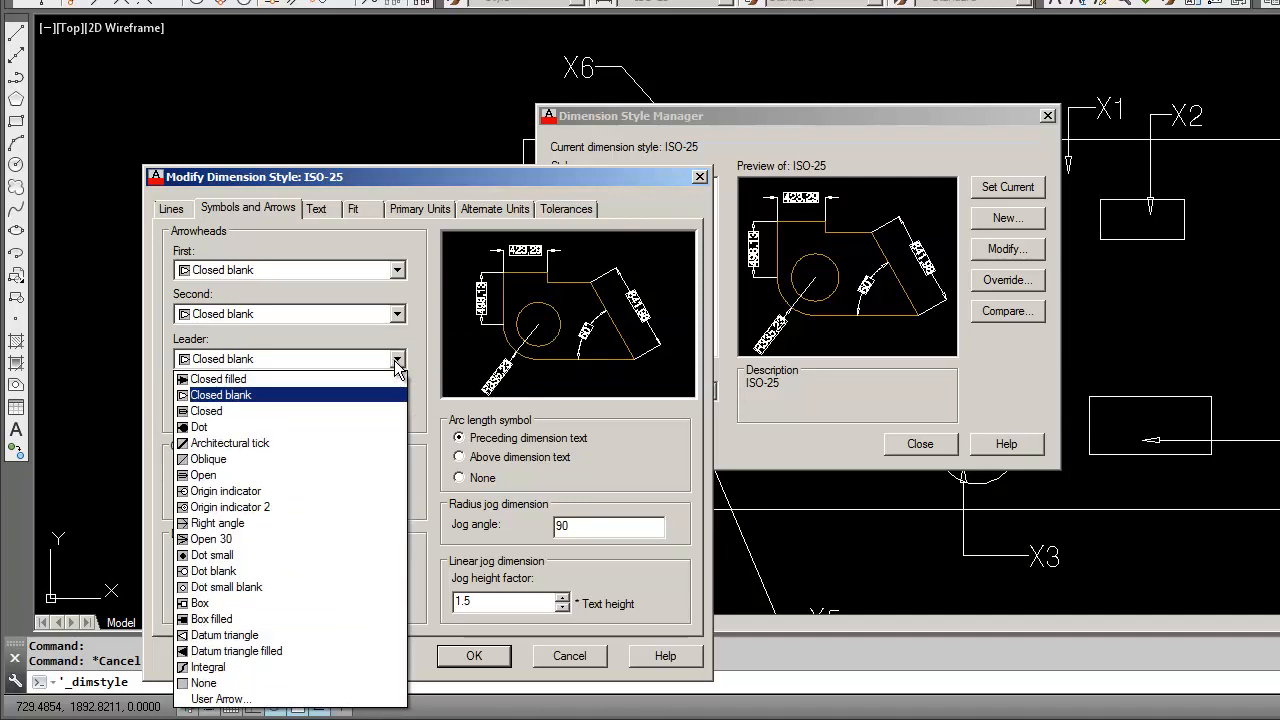
{"action": "left_click", "coordinate": [310, 424]}
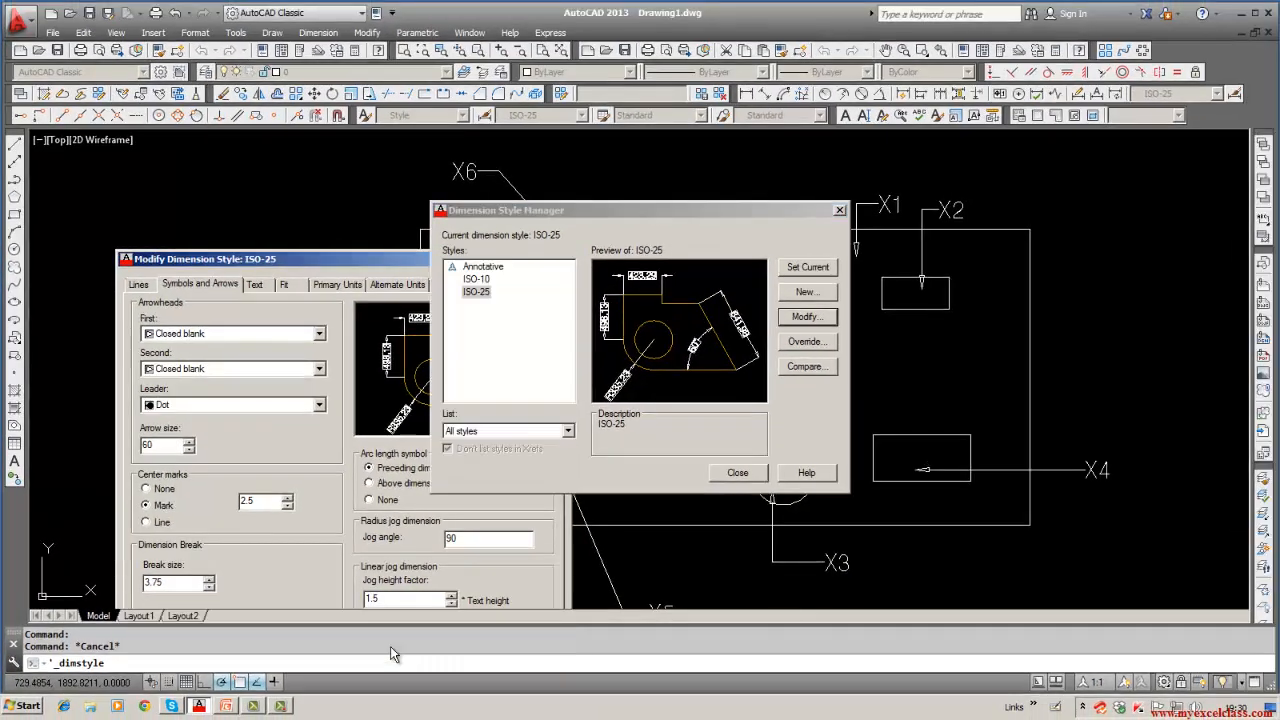
{"action": "left_click", "coordinate": [390, 653]}
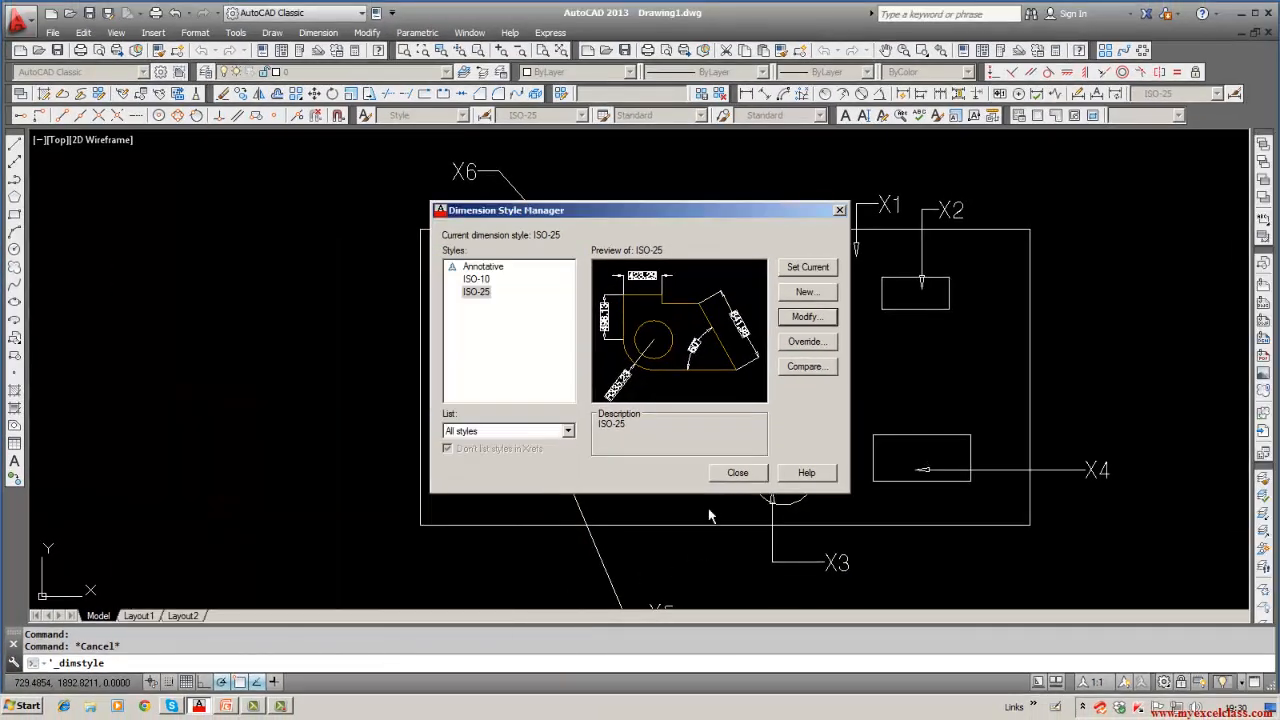
{"action": "left_click", "coordinate": [737, 473]}
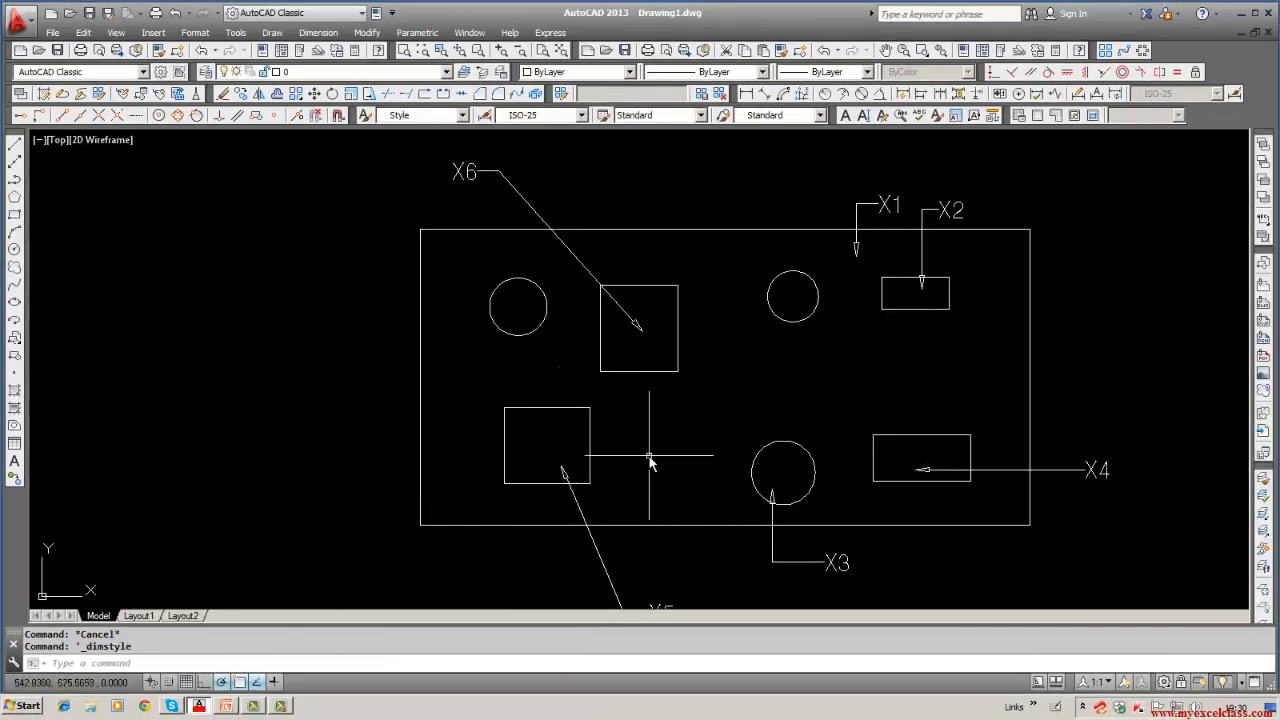
Step: Draw a DIM leader labelled Ba from beside the upper left circle to outside the large rectangle, ending in a horizontal segment about 155 long
{"action": "type", "text": "dim"}
{"action": "key", "text": "Return"}
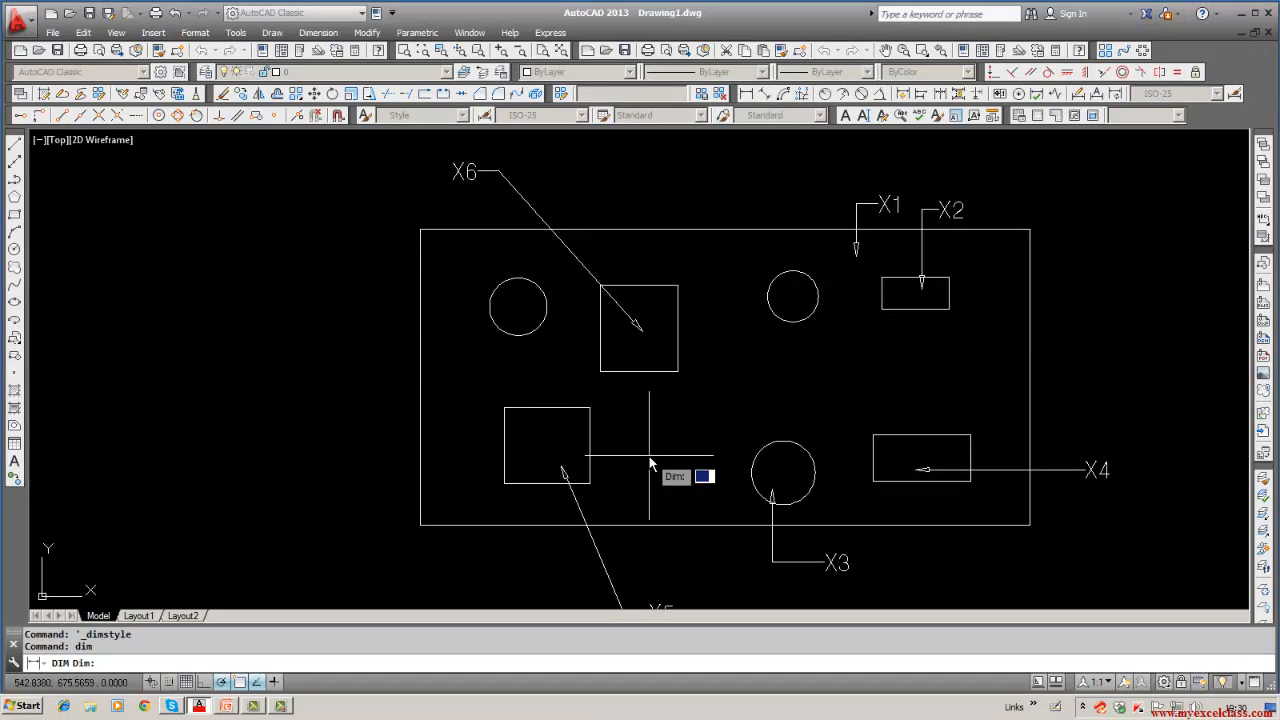
{"action": "type", "text": "le"}
{"action": "key", "text": "Return"}
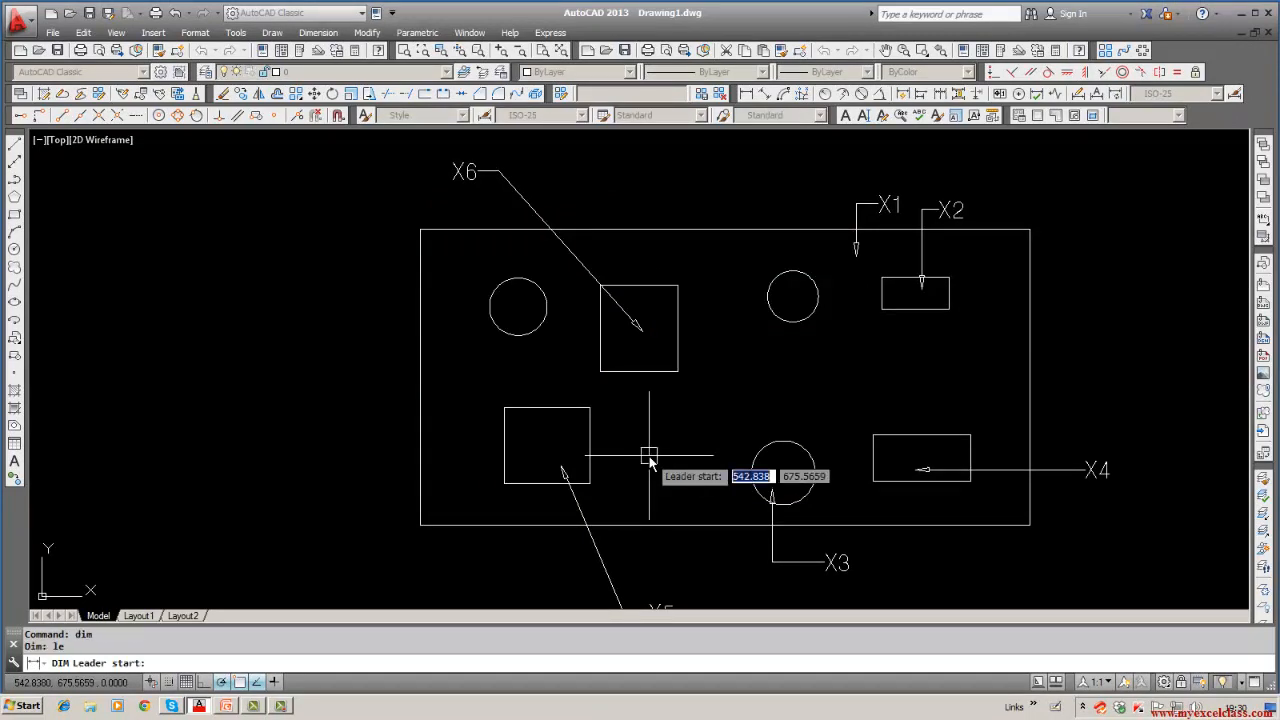
{"action": "left_click", "coordinate": [455, 328]}
{"action": "left_click", "coordinate": [312, 215]}
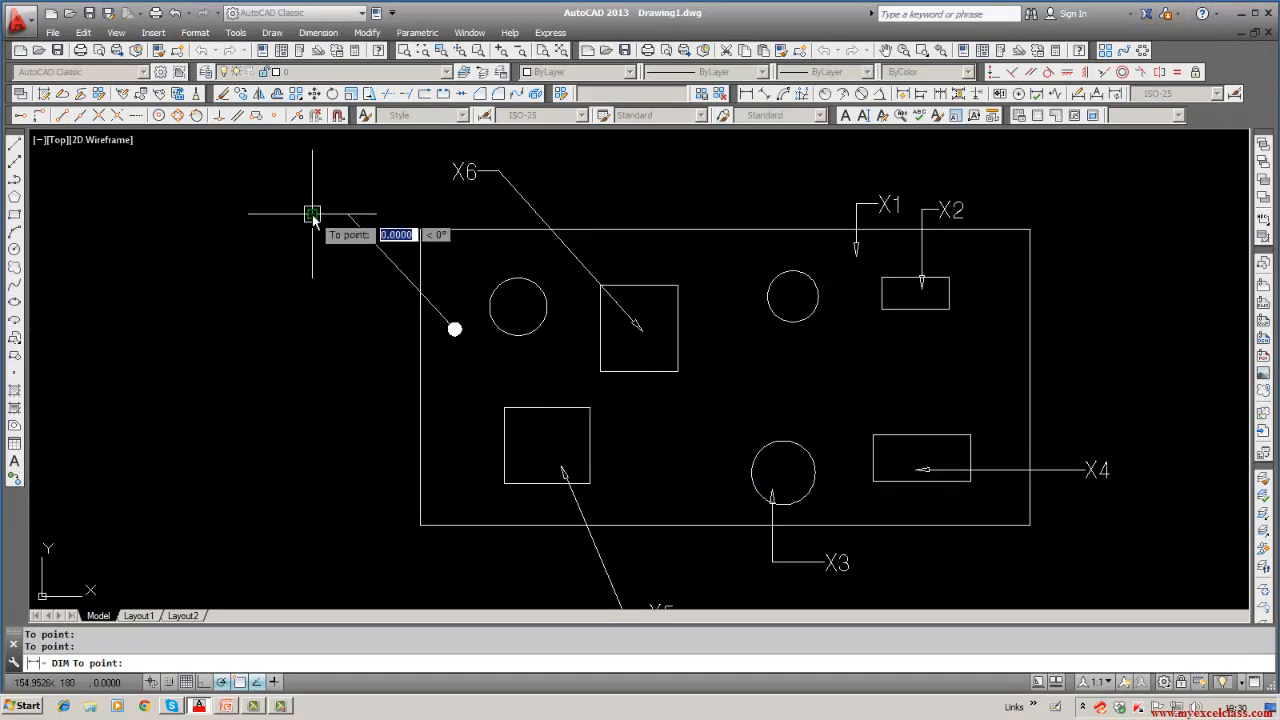
{"action": "key", "text": "Return"}
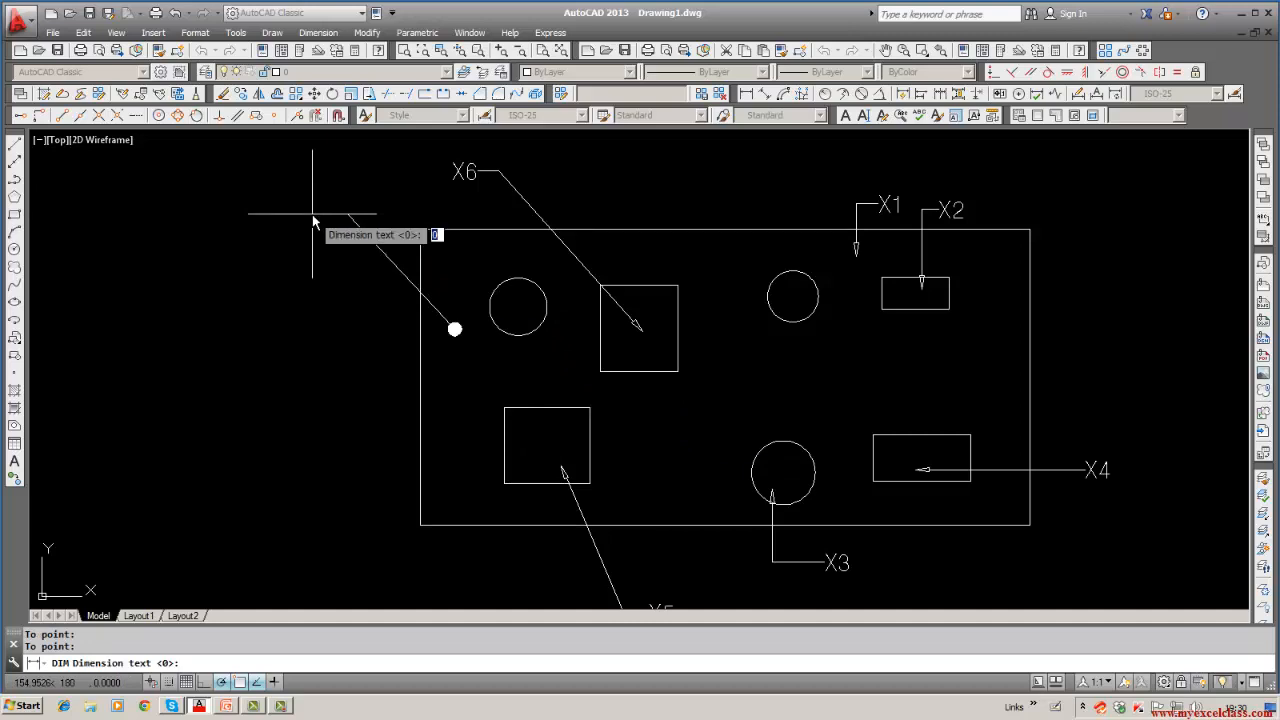
{"action": "type", "text": "Ba"}
{"action": "key", "text": "Return"}
{"action": "key", "text": "Escape"}
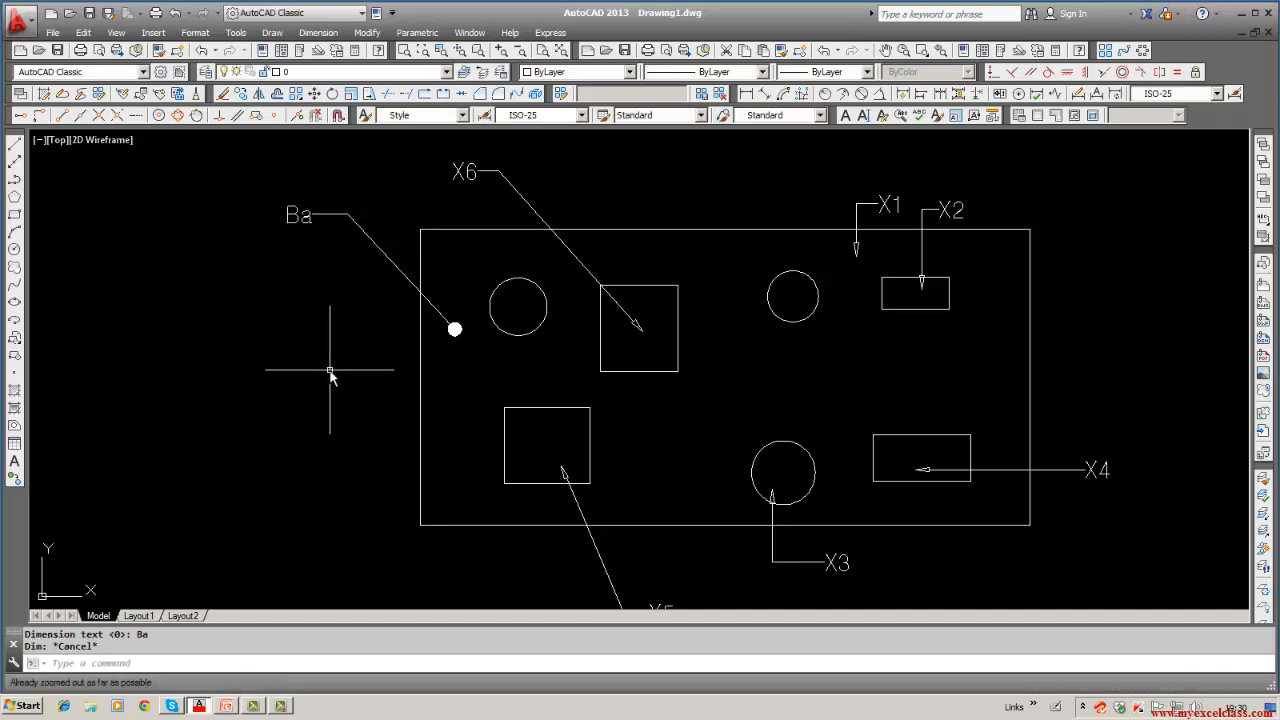
Step: Draw a sloped DIM leader labelled Z9 from inside the upper left circle down past the large rectangle's left edge, with a short horizontal end
{"action": "type", "text": "dim"}
{"action": "key", "text": "Return"}
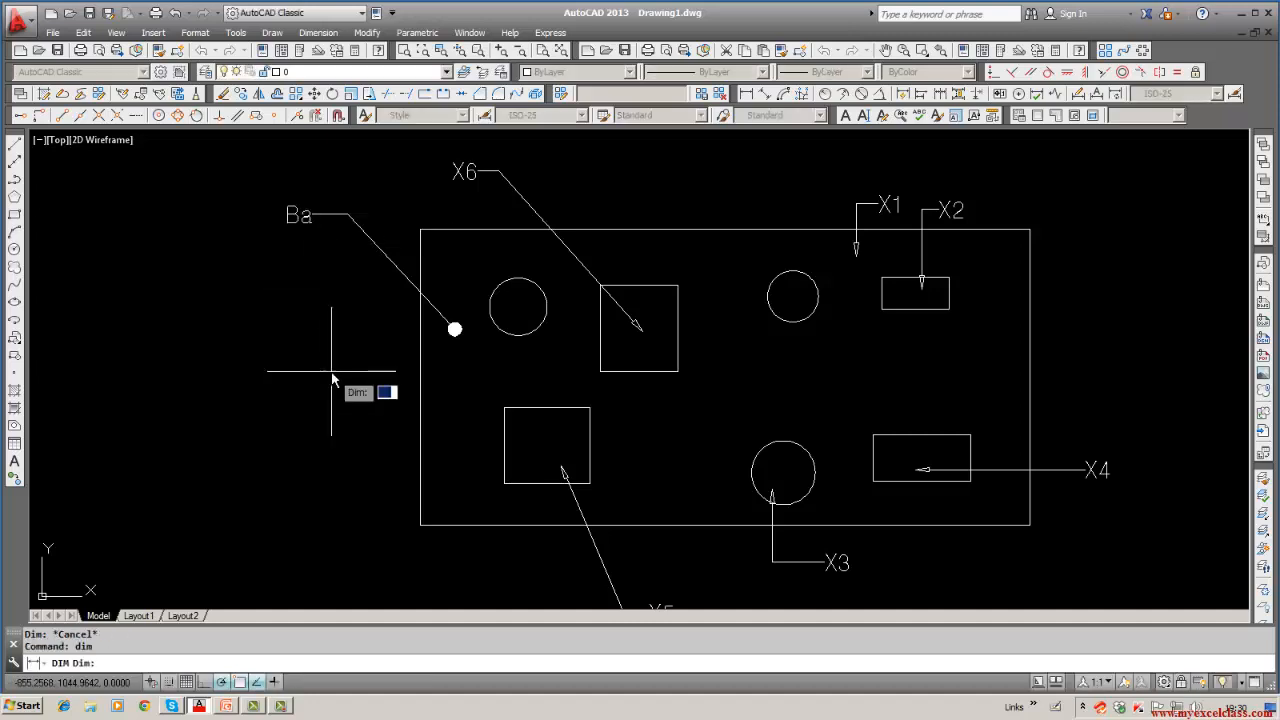
{"action": "type", "text": "le"}
{"action": "key", "text": "Return"}
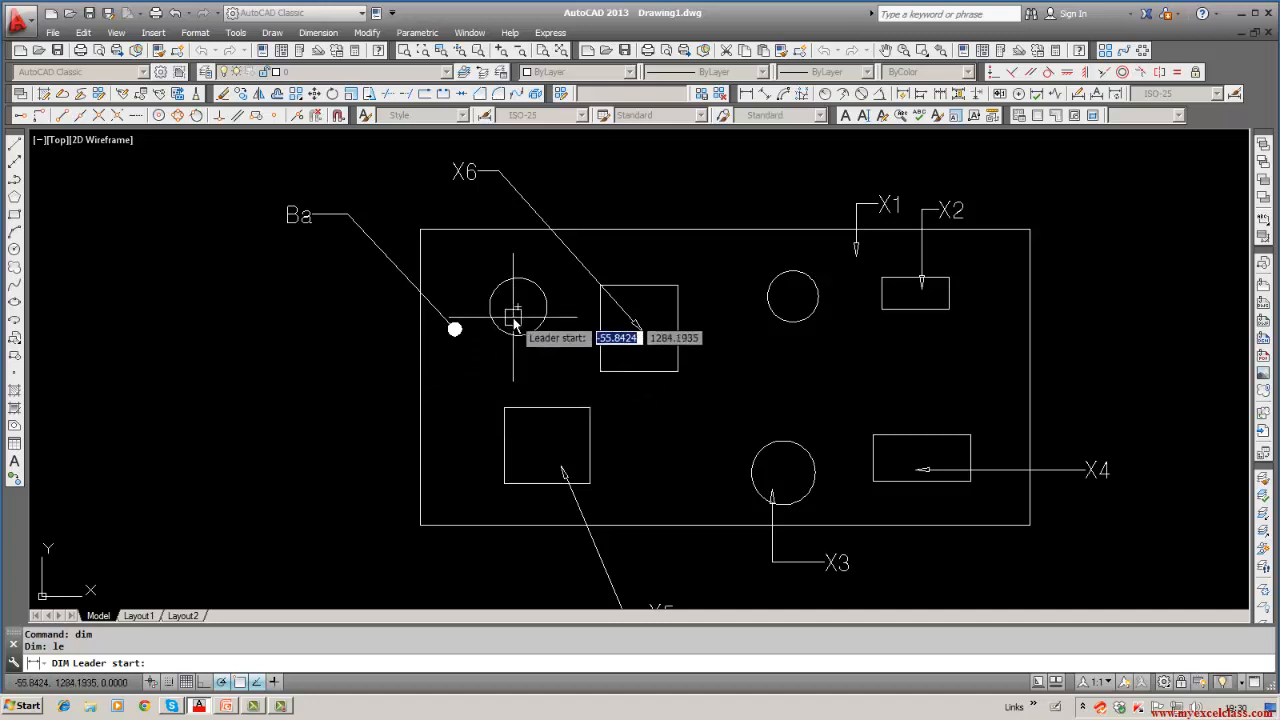
{"action": "left_click", "coordinate": [513, 317]}
{"action": "left_click", "coordinate": [375, 467]}
{"action": "left_click", "coordinate": [357, 469]}
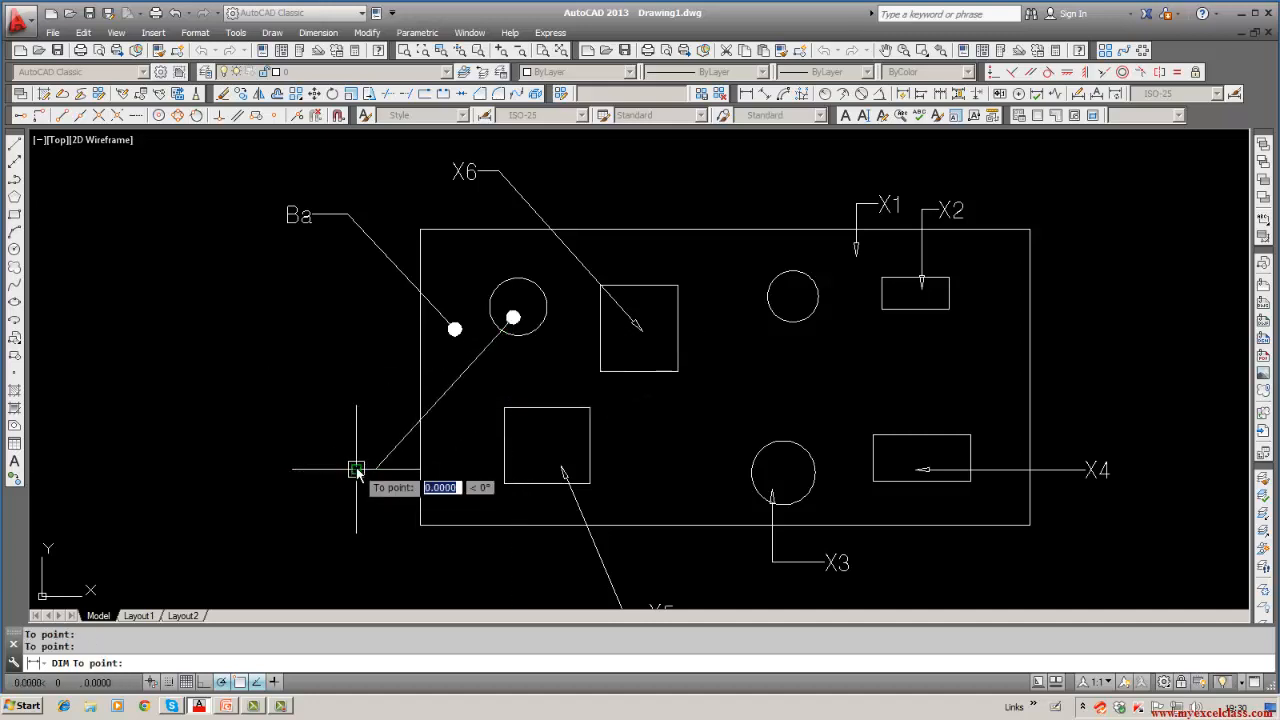
{"action": "key", "text": "Return"}
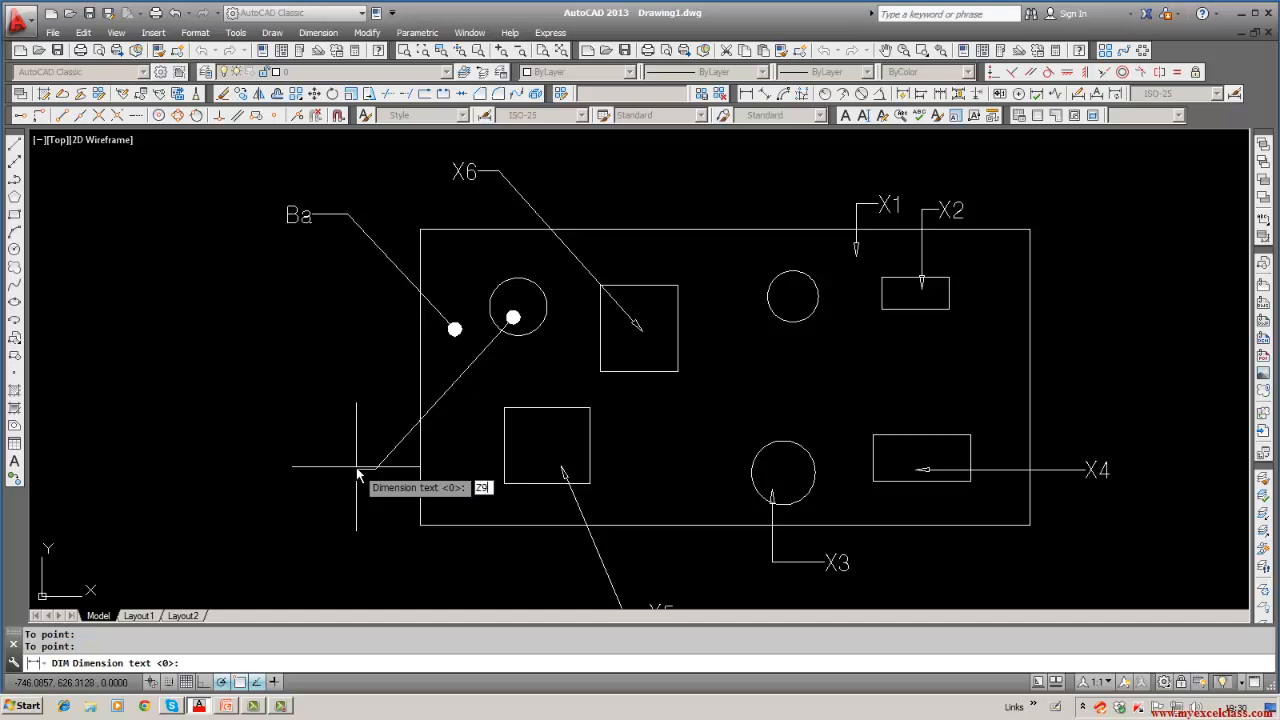
{"action": "type", "text": "Z9"}
{"action": "key", "text": "Return"}
{"action": "key", "text": "Escape"}
{"action": "scroll", "coordinate": [357, 472], "scroll_direction": "down", "scroll_amount": 1}
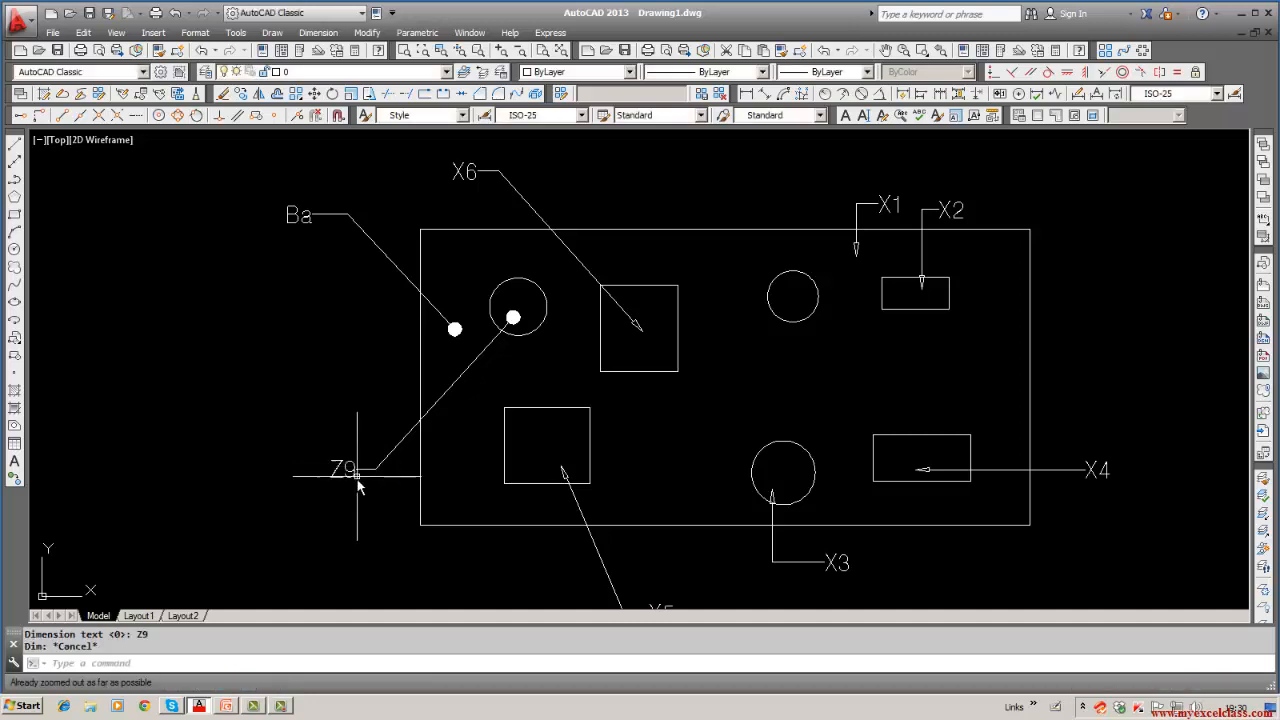
{"action": "mouse_move", "coordinate": [357, 477]}
{"action": "middle_mouse_down"}
{"action": "mouse_move", "coordinate": [382, 328]}
{"action": "mouse_move", "coordinate": [364, 516]}
{"action": "mouse_move", "coordinate": [364, 495]}
{"action": "middle_mouse_up"}
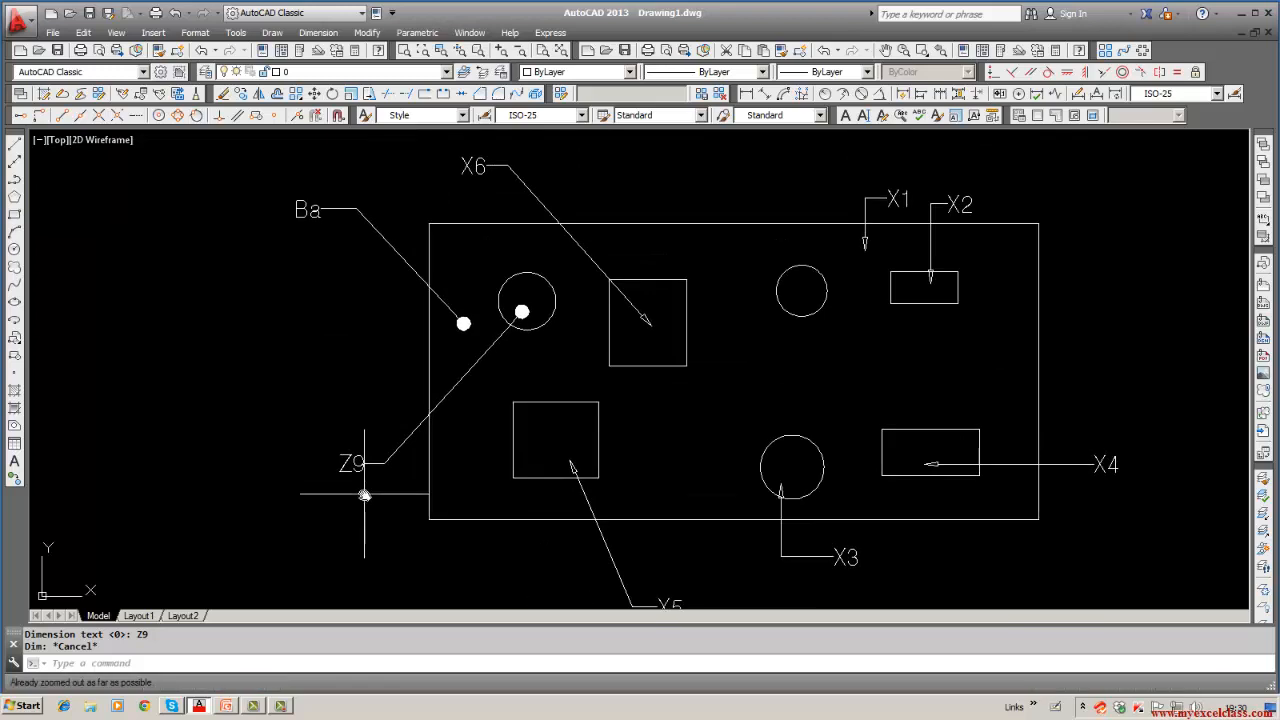
{"action": "scroll", "coordinate": [364, 495], "scroll_direction": "up", "scroll_amount": 10}
{"action": "scroll", "coordinate": [364, 495], "scroll_direction": "down", "scroll_amount": 12}
{"action": "scroll", "coordinate": [364, 495], "scroll_direction": "up", "scroll_amount": 4}
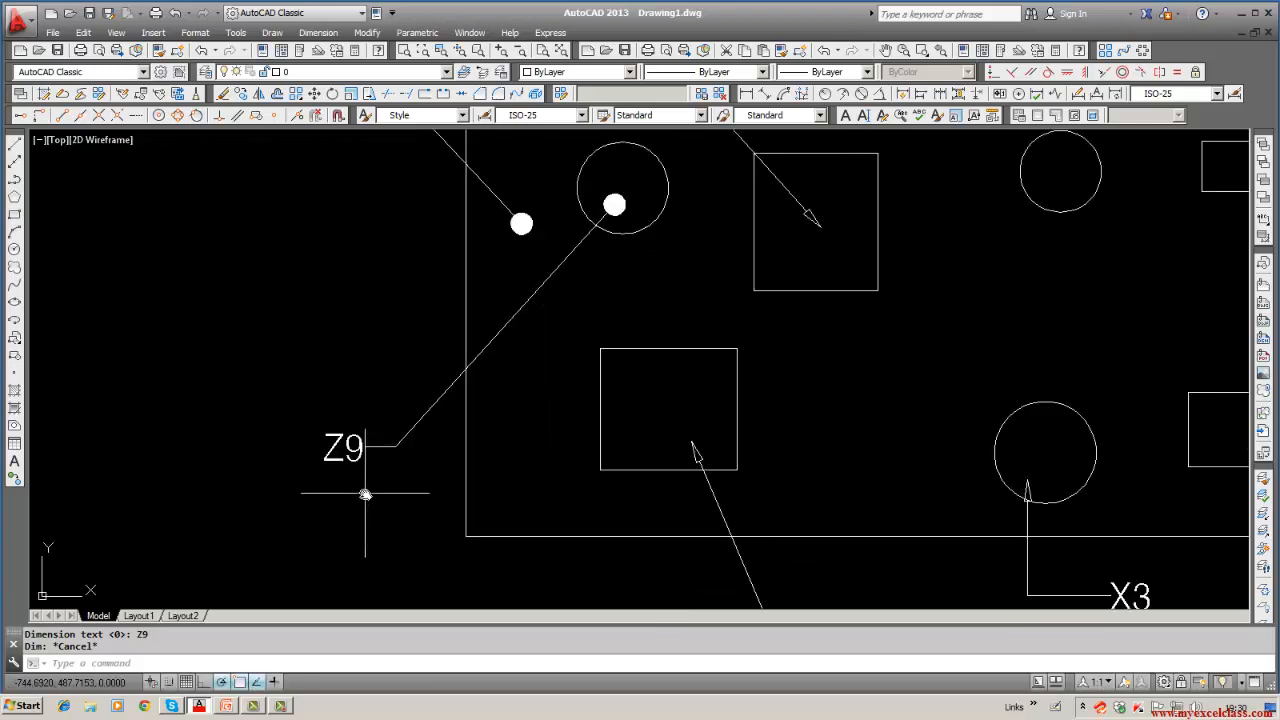
{"action": "scroll", "coordinate": [364, 495], "scroll_direction": "down", "scroll_amount": 2}
{"action": "key", "text": "Escape"}
{"action": "key", "text": "Escape"}
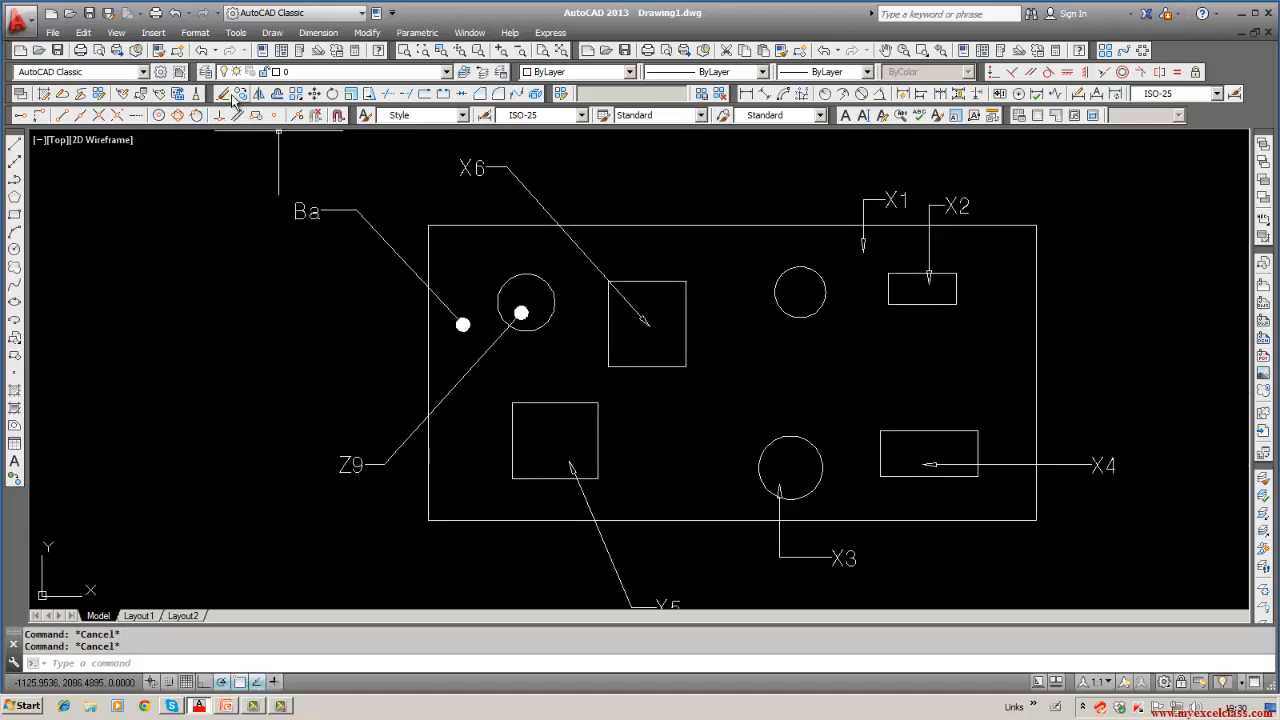
Step: Erase the large rectangle, its inner shapes and the leaders around them with one window selection
{"action": "left_click", "coordinate": [224, 94]}
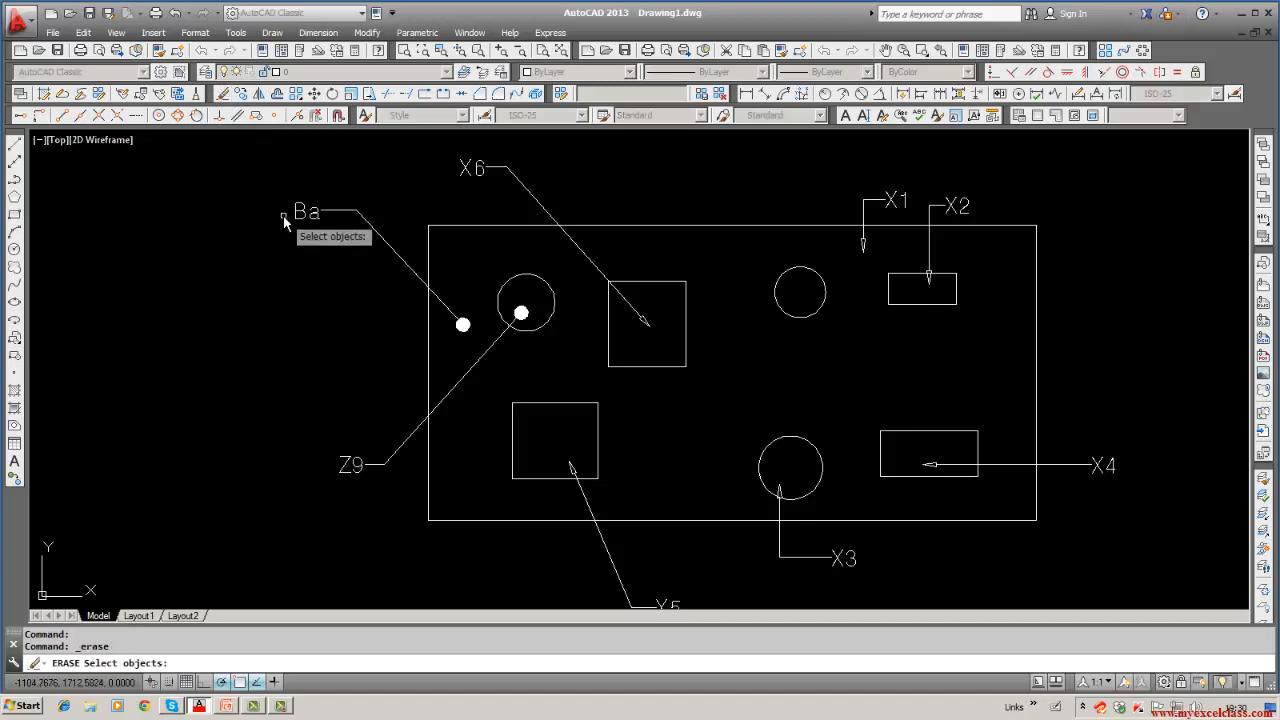
{"action": "type", "text": "w"}
{"action": "key", "text": "Return"}
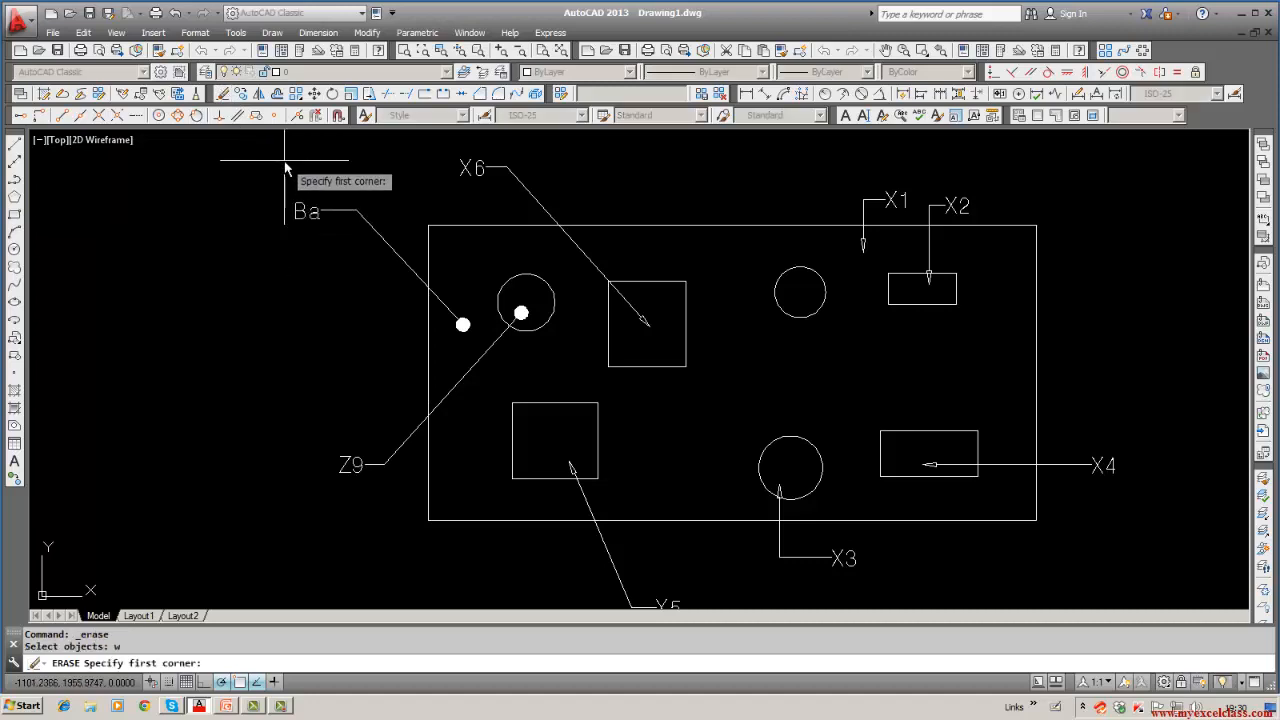
{"action": "left_click", "coordinate": [284, 160]}
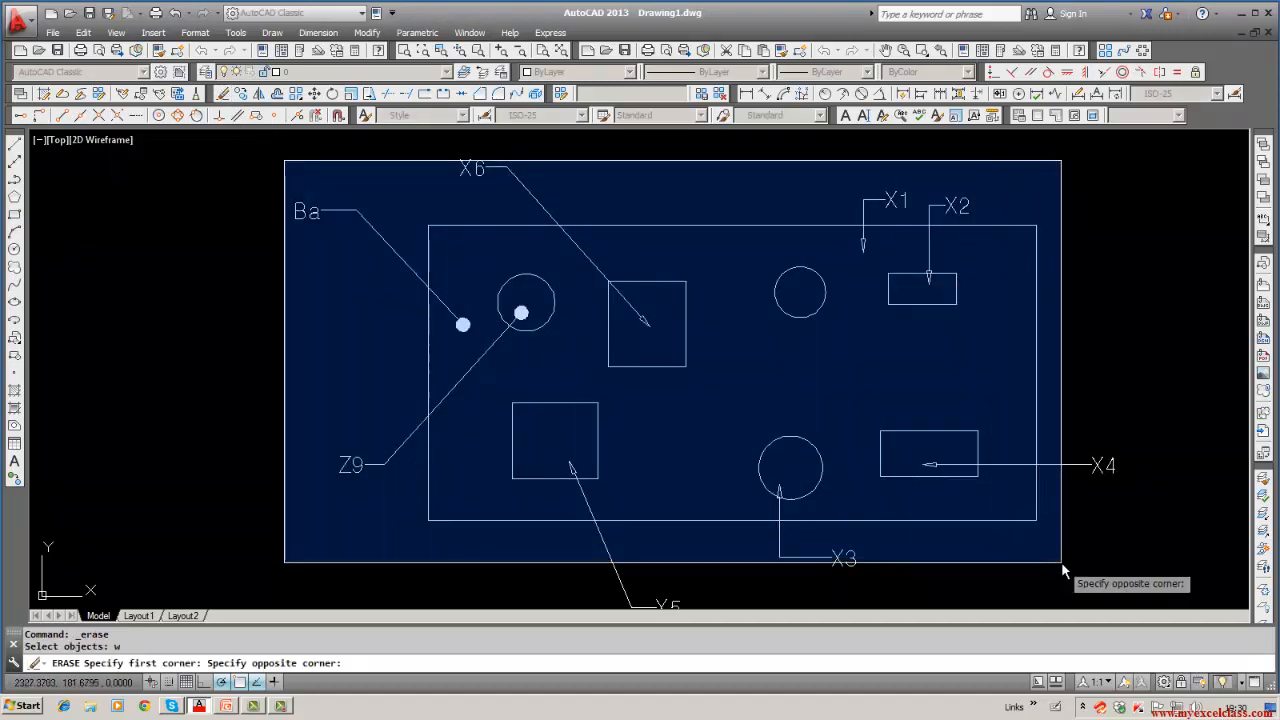
{"action": "left_click", "coordinate": [1166, 570]}
{"action": "key", "text": "Return"}
Step: Erase the leftover X5 leader and X3 label near the origin with a window selection
{"action": "middle_click_drag", "start_coordinate": [694, 551], "coordinate": [671, 474]}
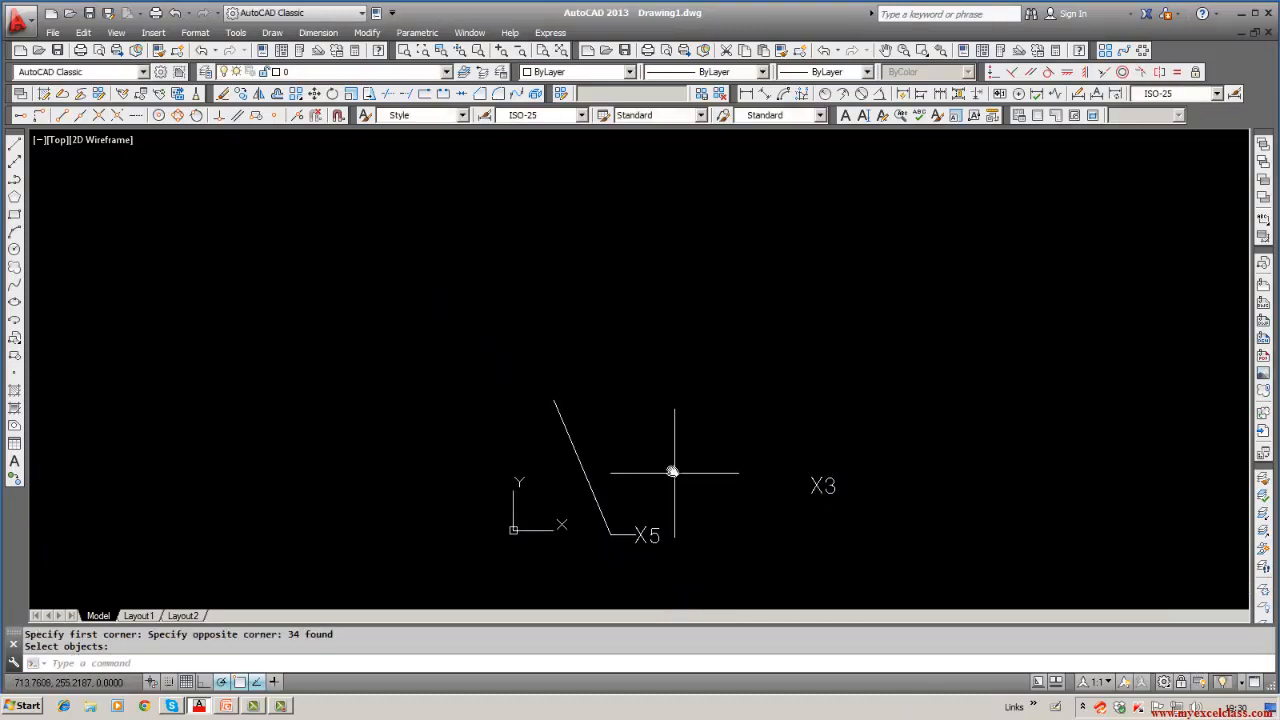
{"action": "left_click", "coordinate": [222, 93]}
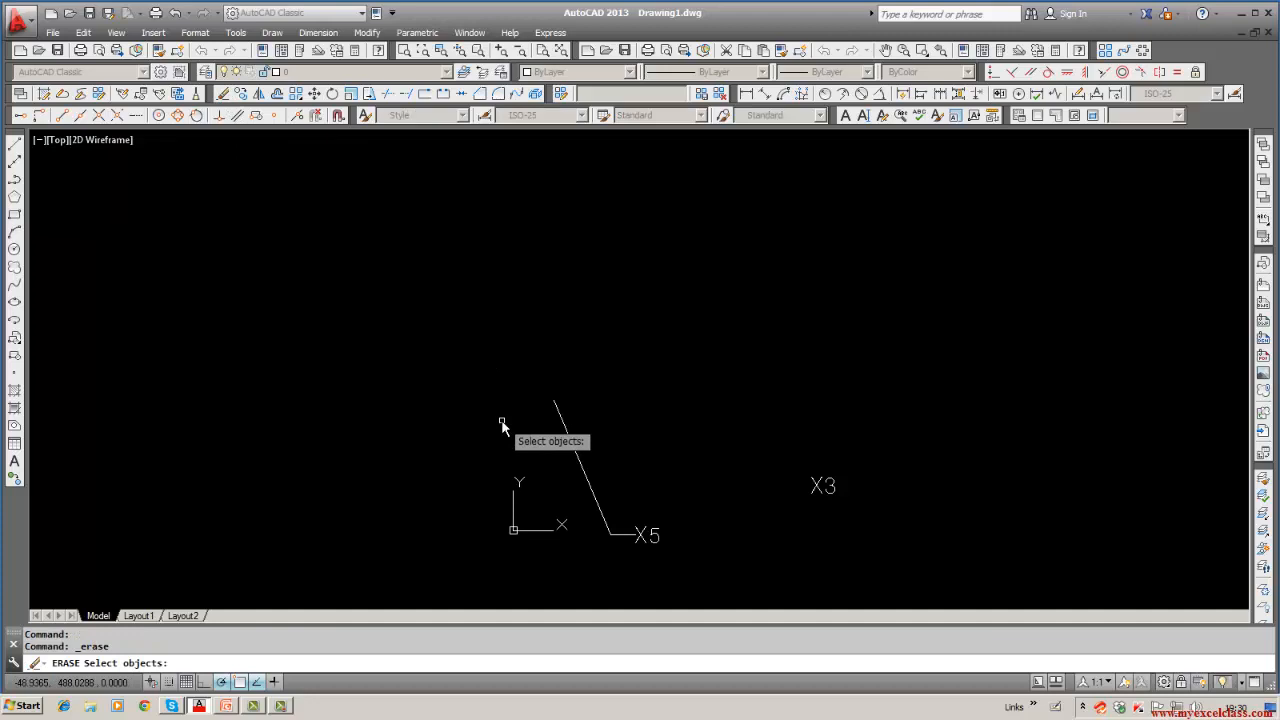
{"action": "type", "text": "w"}
{"action": "key", "text": "Return"}
{"action": "left_click", "coordinate": [506, 306]}
{"action": "left_click", "coordinate": [874, 586]}
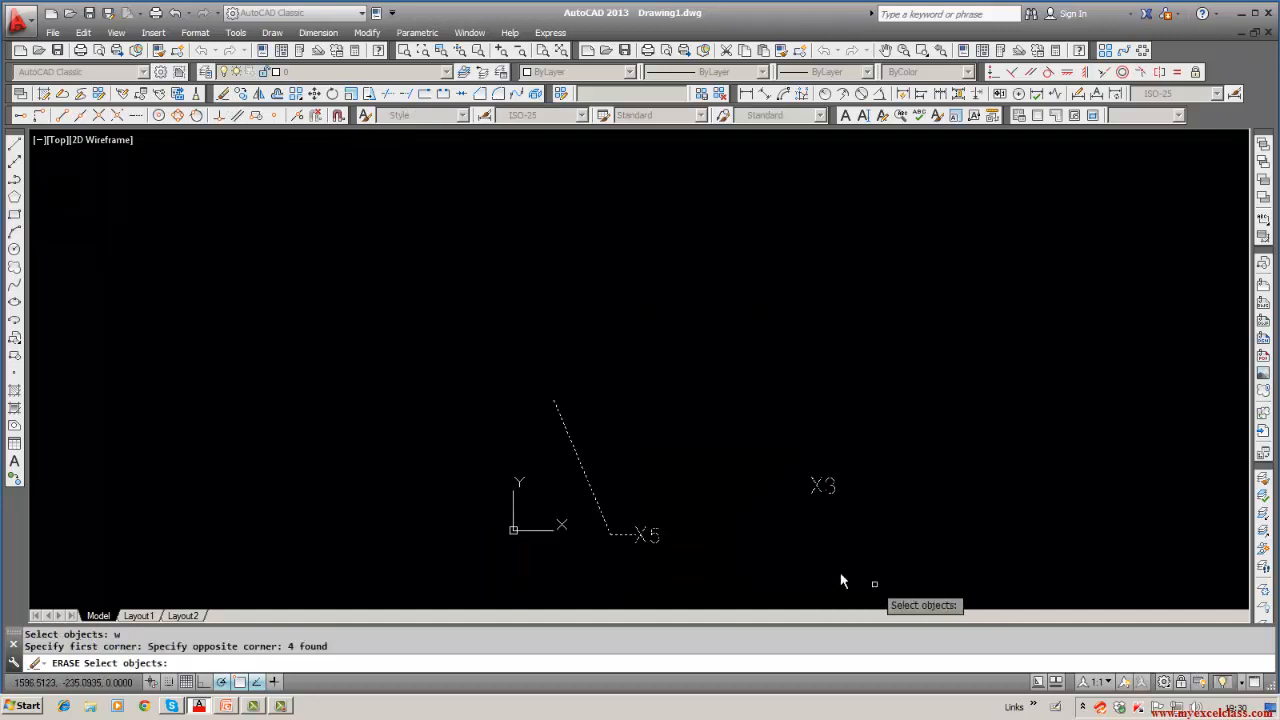
{"action": "key", "text": "Return"}
Step: Display the drawing extents and erase the stray X6 label with a window selection
{"action": "scroll", "coordinate": [445, 410], "scroll_direction": "down", "scroll_amount": 2}
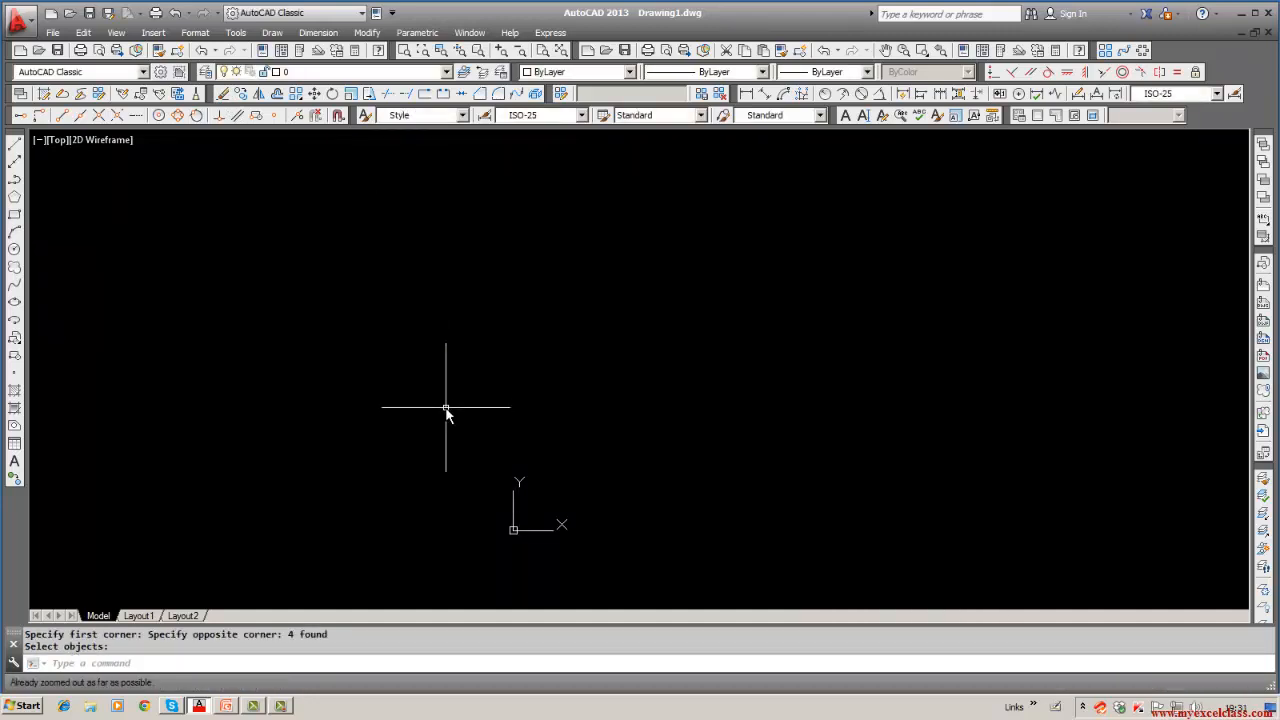
{"action": "scroll", "coordinate": [446, 410], "scroll_direction": "up", "scroll_amount": 3}
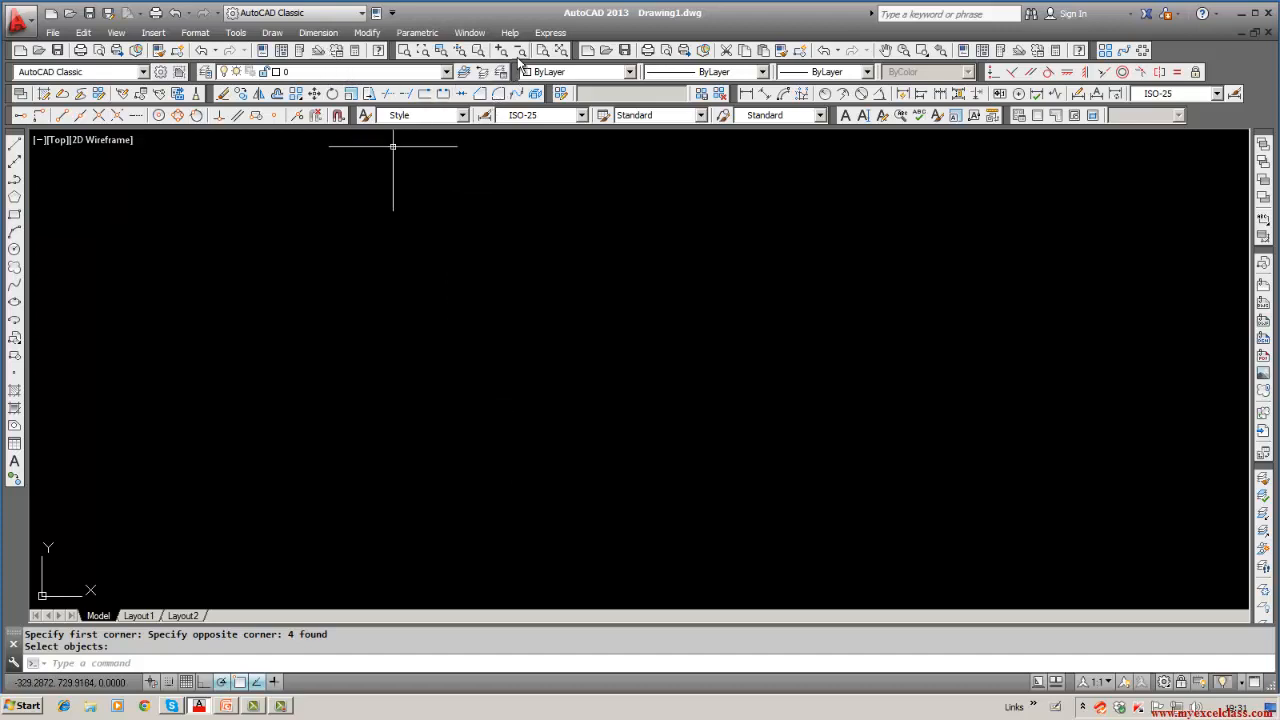
{"action": "left_click", "coordinate": [565, 51]}
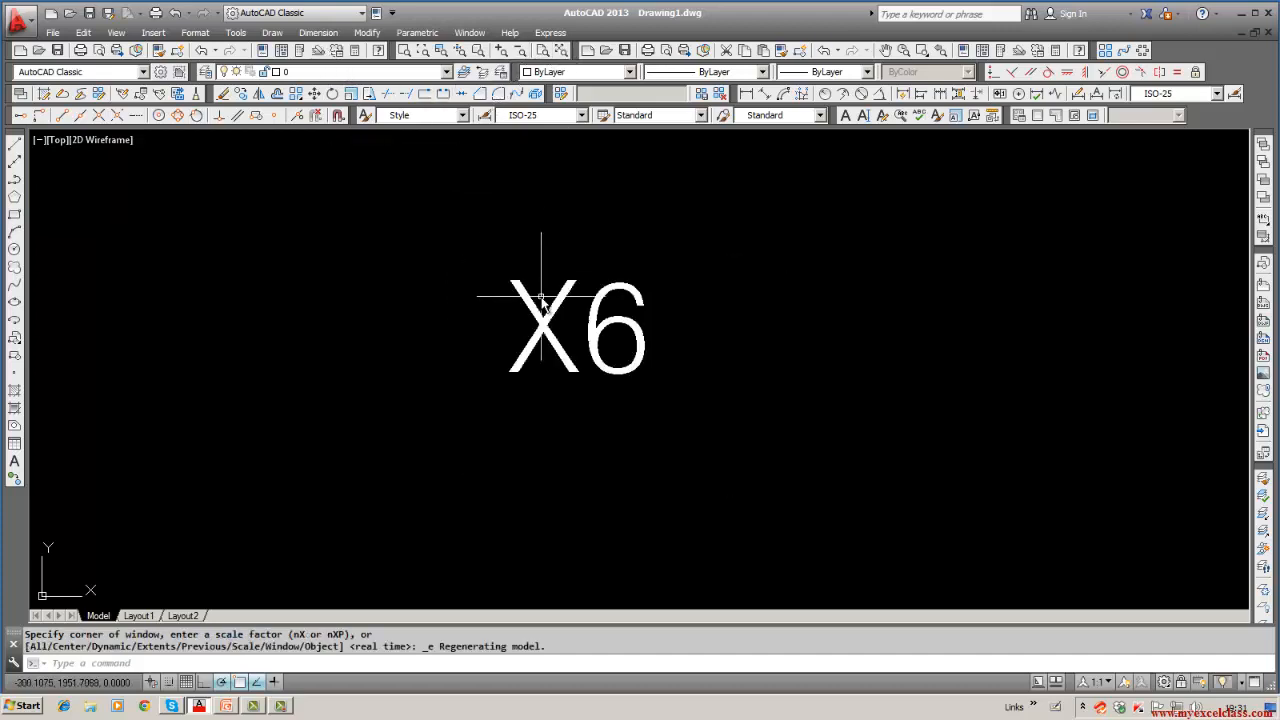
{"action": "left_click", "coordinate": [222, 93]}
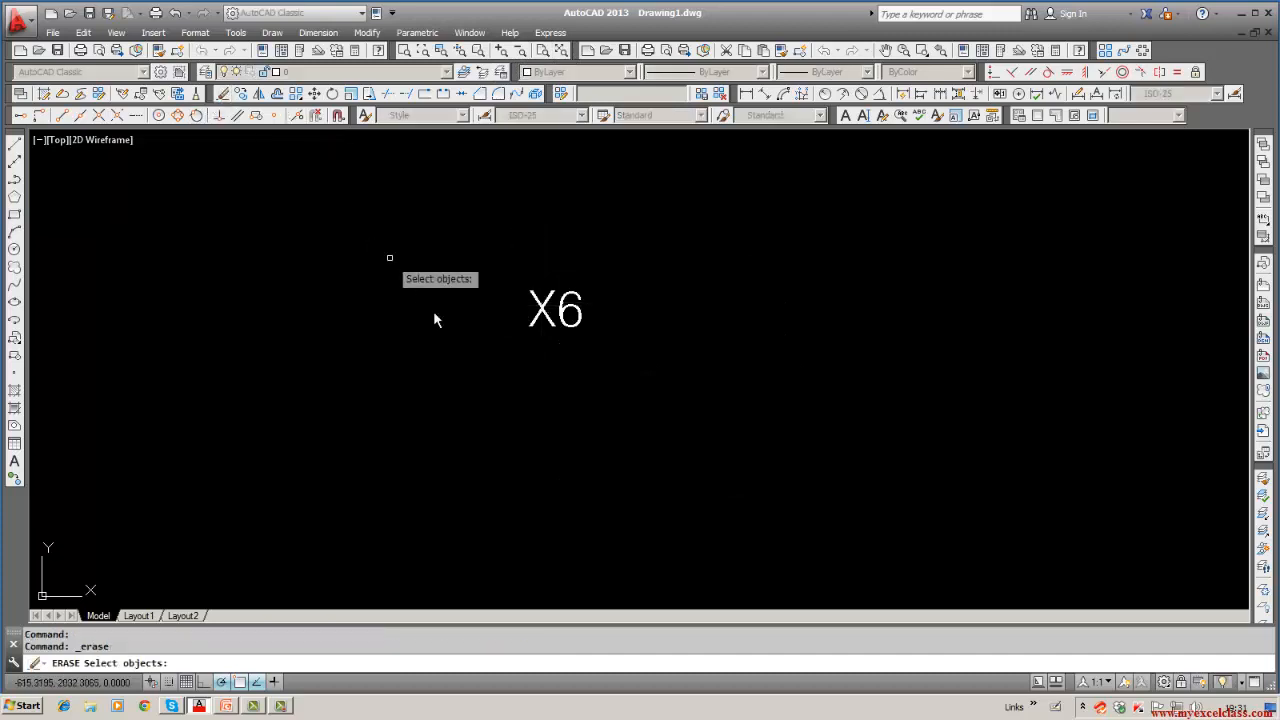
{"action": "type", "text": "w"}
{"action": "key", "text": "Return"}
{"action": "left_click", "coordinate": [443, 273]}
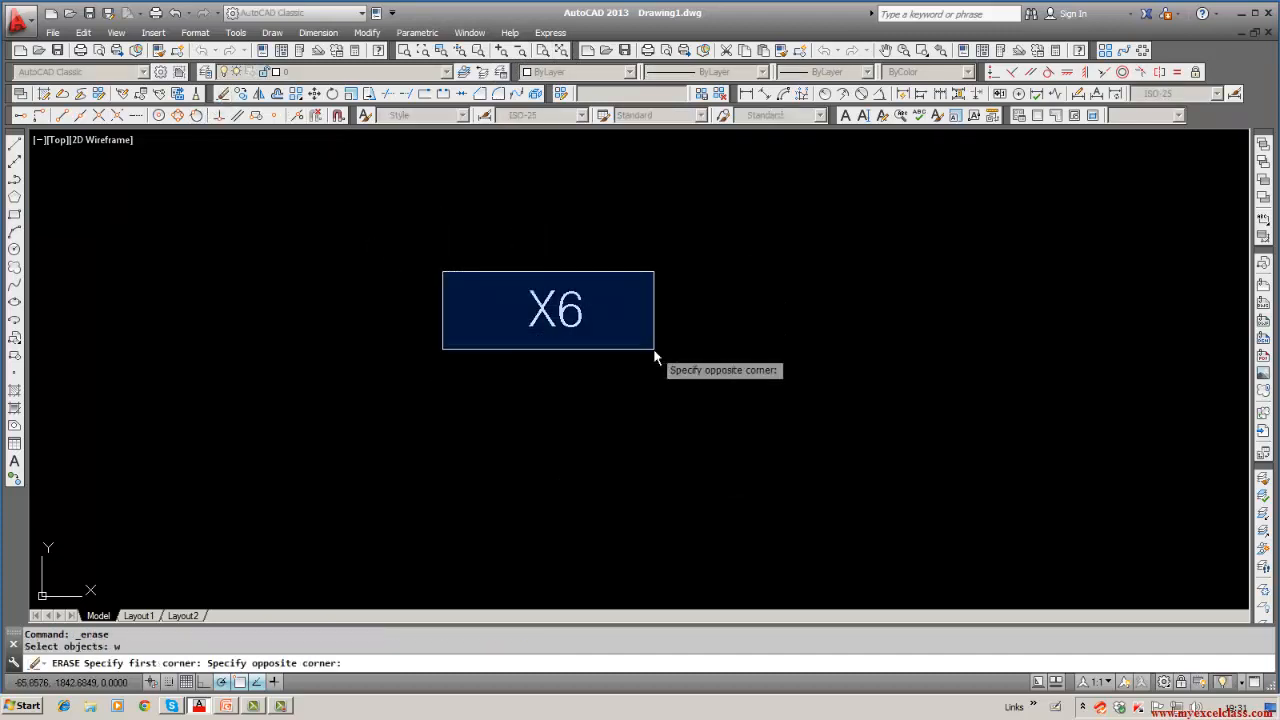
{"action": "left_click", "coordinate": [653, 349]}
{"action": "key", "text": "Return"}
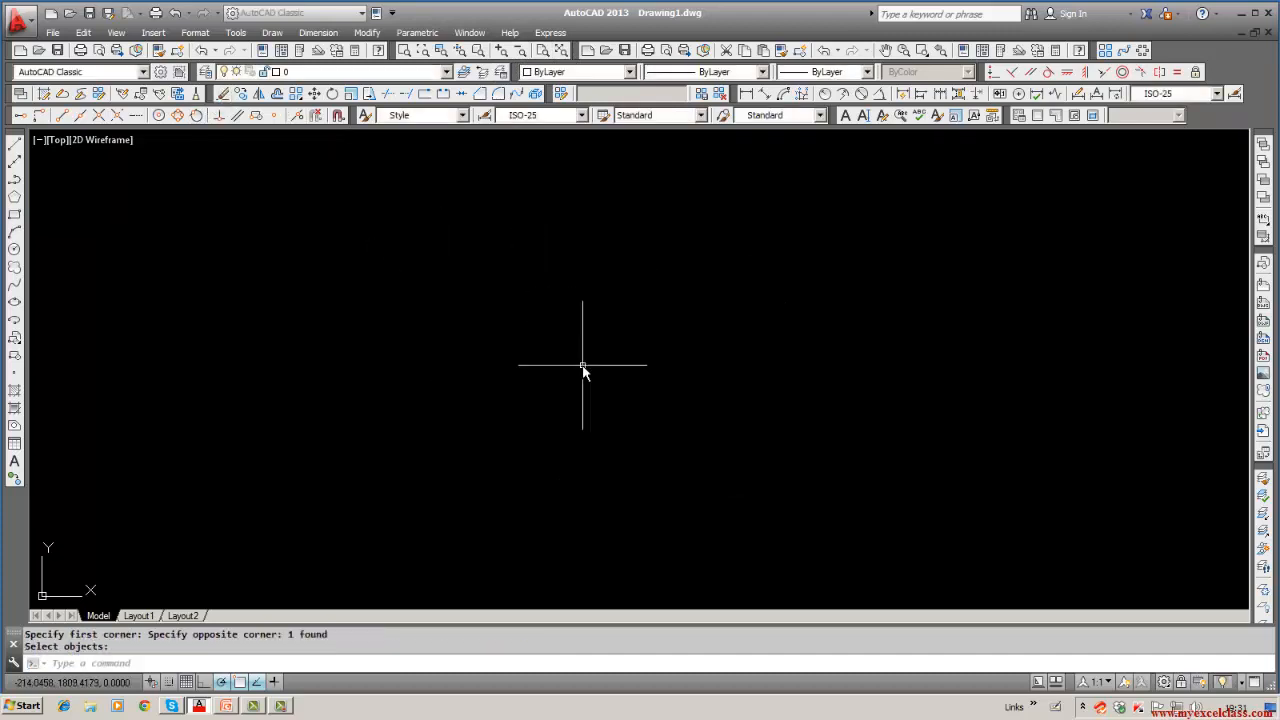
Step: Check the Lesson – 10 (Dimensioning) slide in PowerPoint and return to the AutoCAD drawing
{"action": "left_click", "coordinate": [227, 706]}
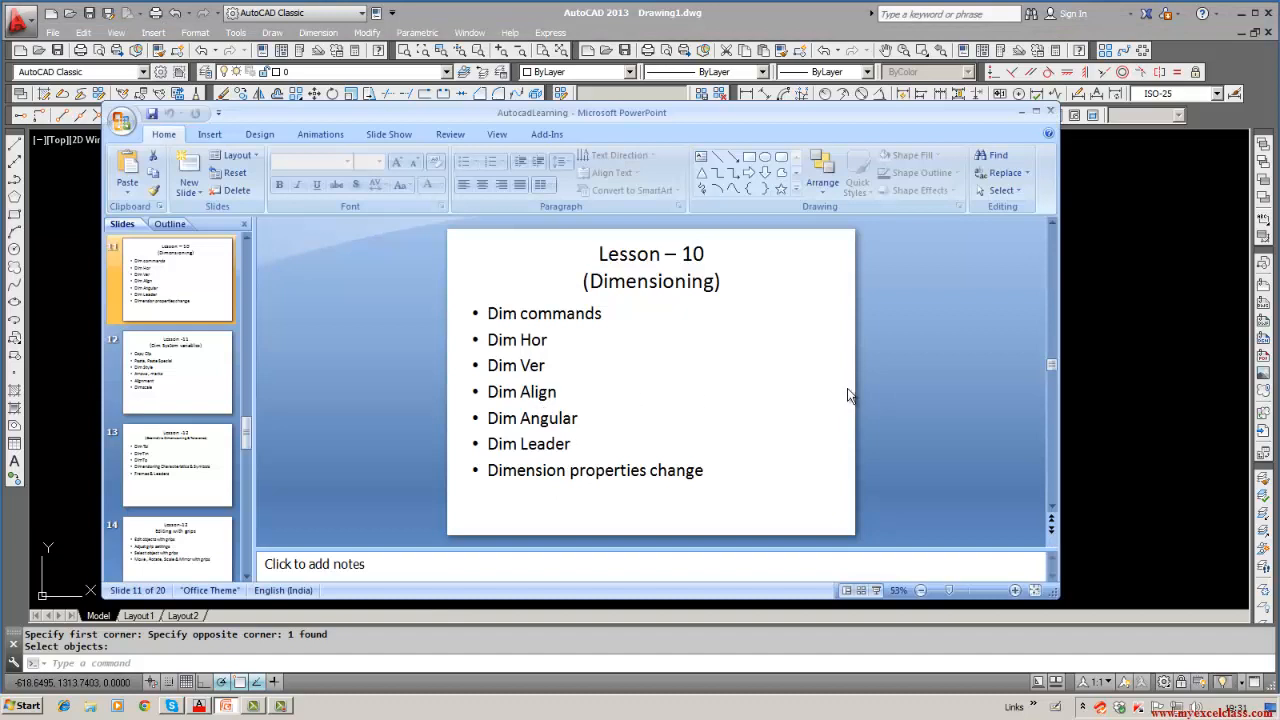
{"action": "left_click", "coordinate": [1238, 37]}
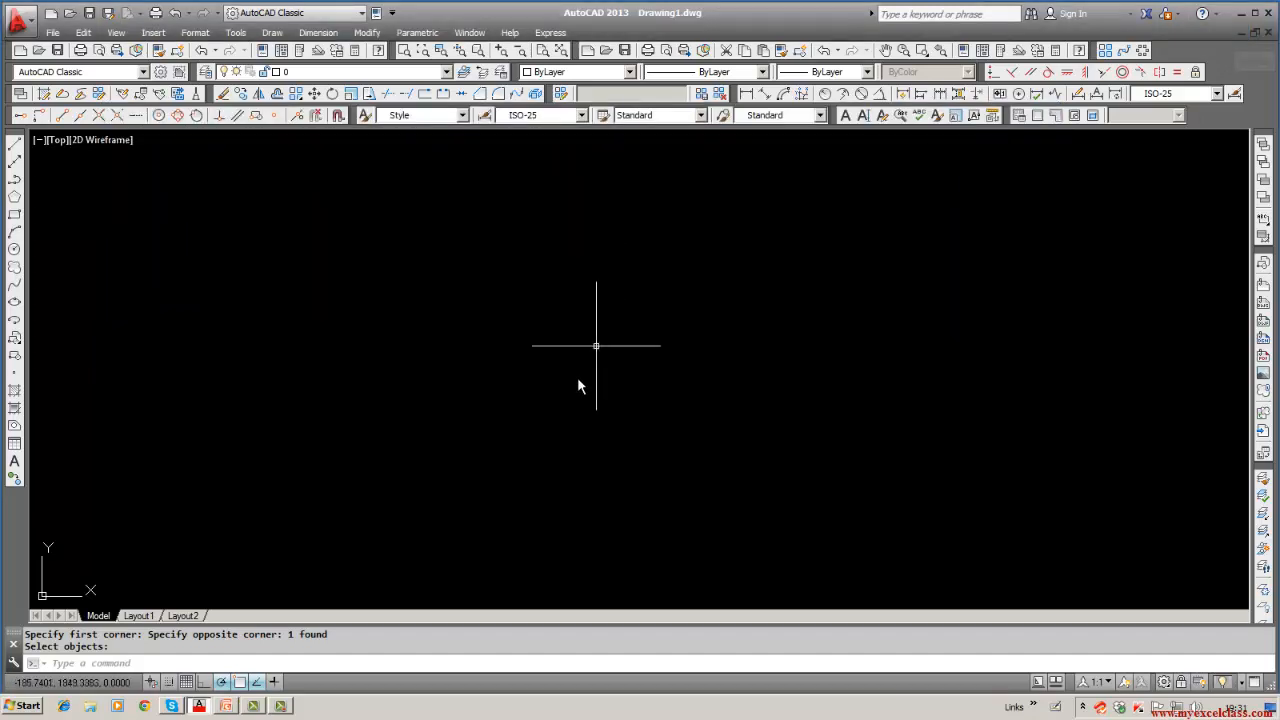
{"action": "left_click", "coordinate": [400, 403]}
{"action": "left_click", "coordinate": [603, 257]}
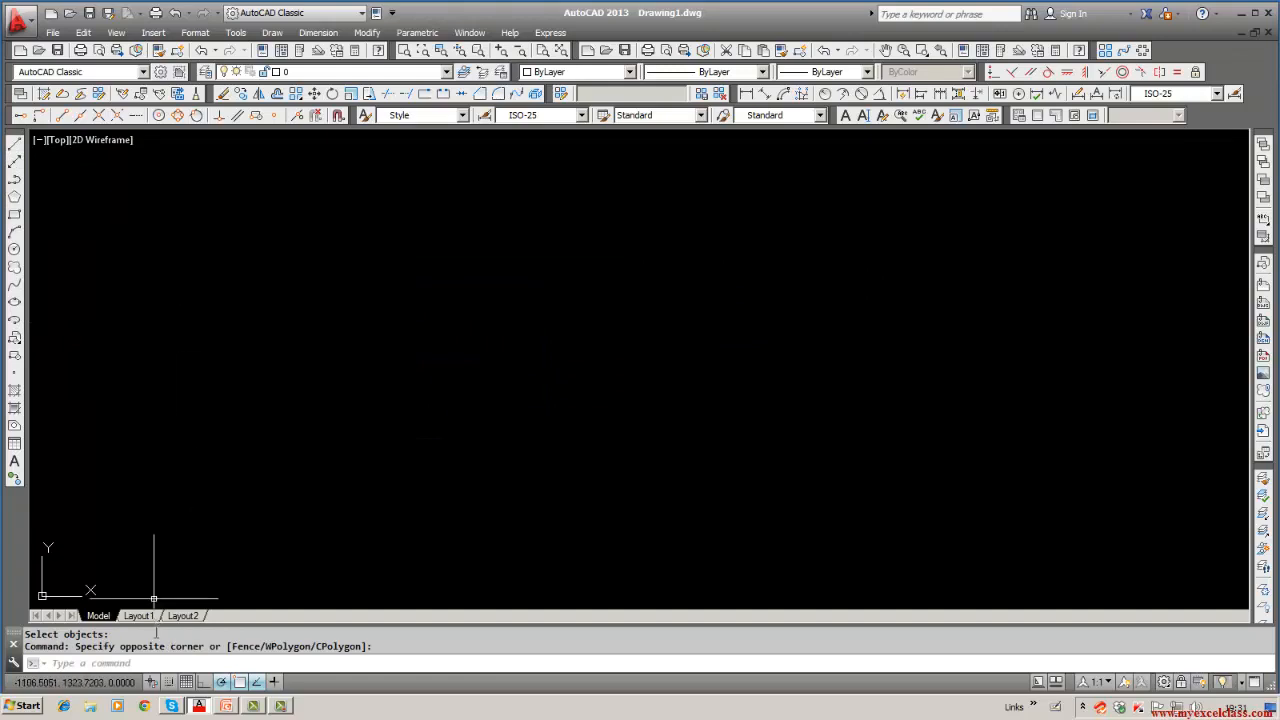
Step: Draw a closed diamond-like quadrilateral with lines, upper sides about 741 and 724 long and lower right side about 815
{"action": "left_click", "coordinate": [14, 145]}
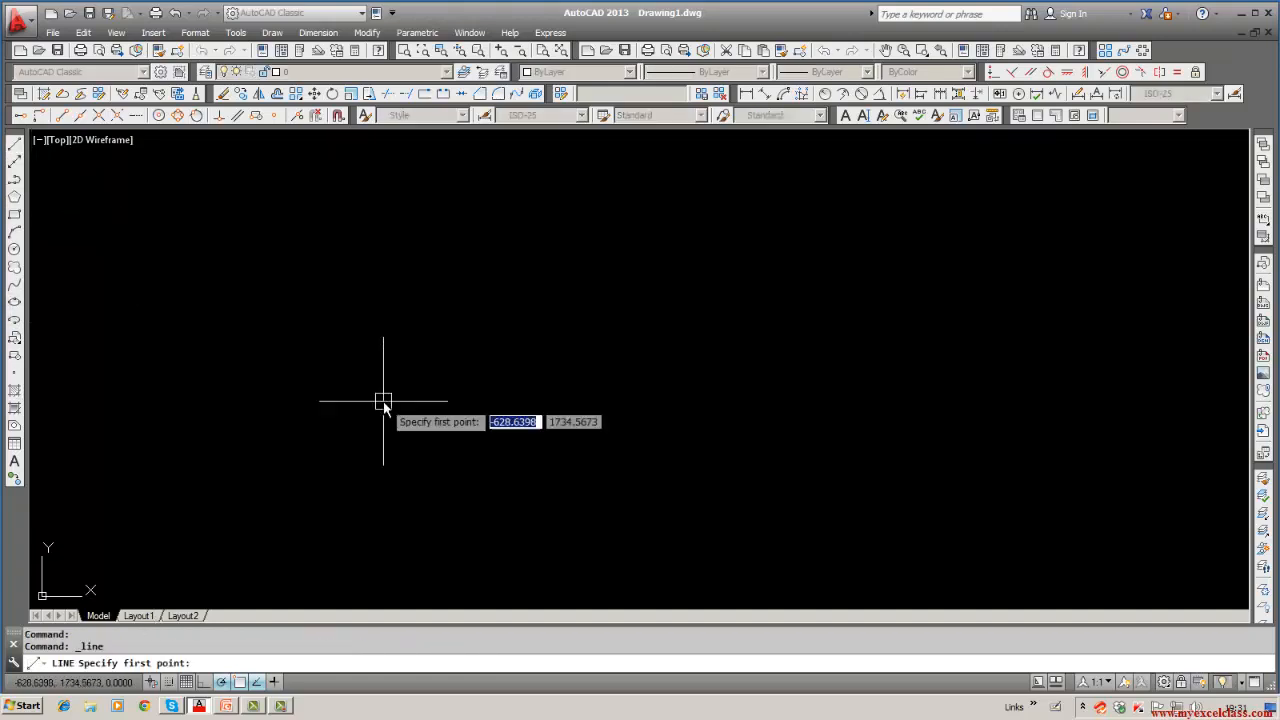
{"action": "left_click", "coordinate": [383, 400]}
{"action": "left_click", "coordinate": [694, 229]}
{"action": "left_click", "coordinate": [938, 388]}
{"action": "left_click", "coordinate": [980, 422]}
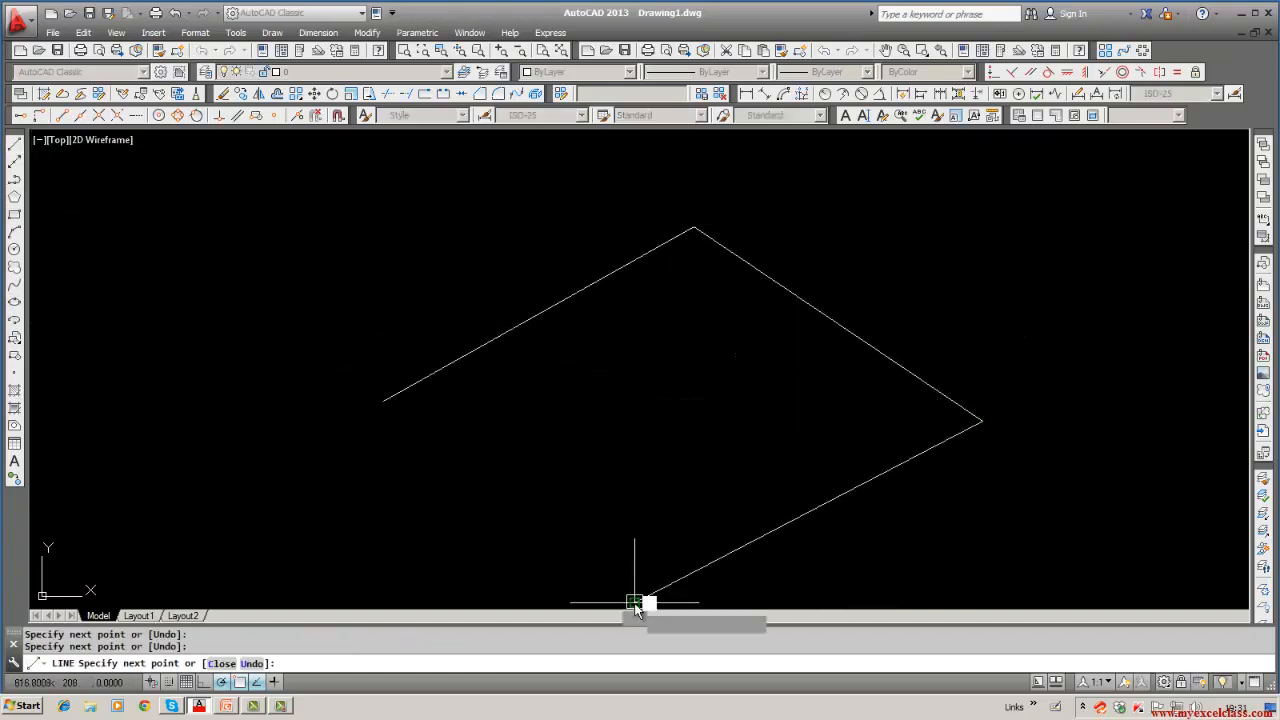
{"action": "left_click", "coordinate": [634, 603]}
{"action": "left_click", "coordinate": [383, 401]}
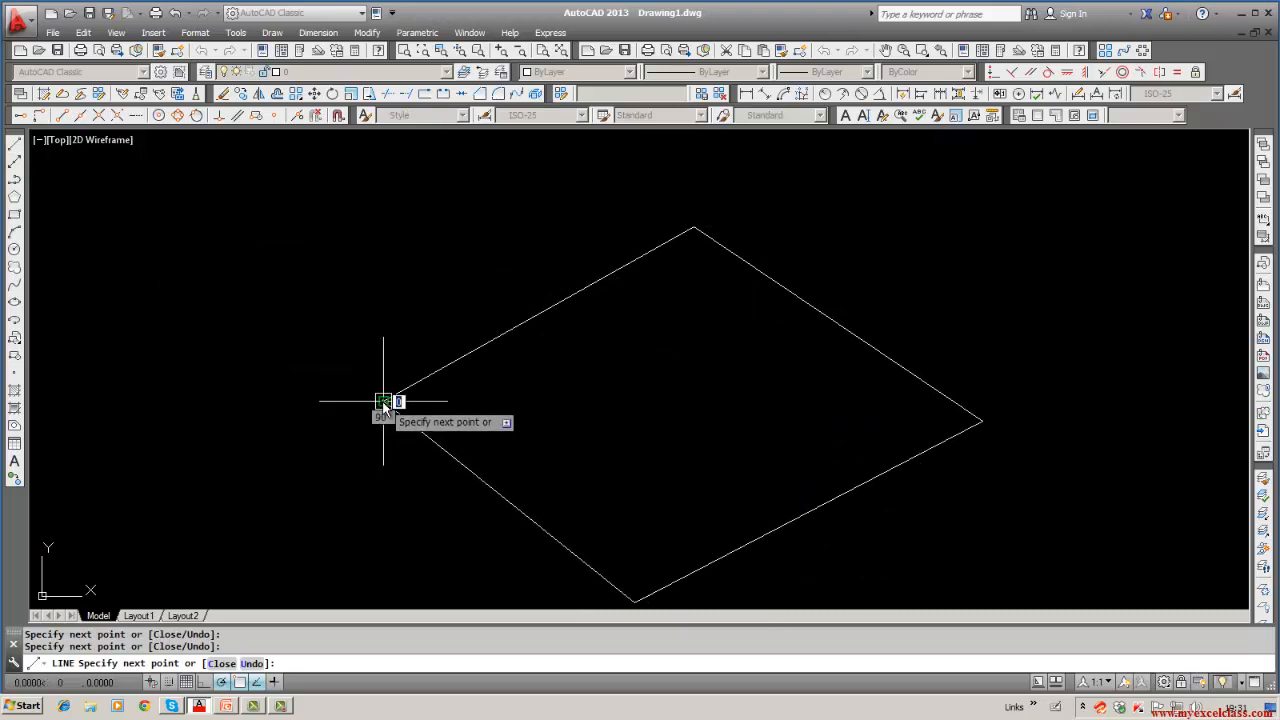
{"action": "key", "text": "Return"}
Step: Add an aligned dimension to the quadrilateral's upper left side, placed outside the shape
{"action": "scroll", "coordinate": [354, 452], "scroll_direction": "down", "scroll_amount": 2}
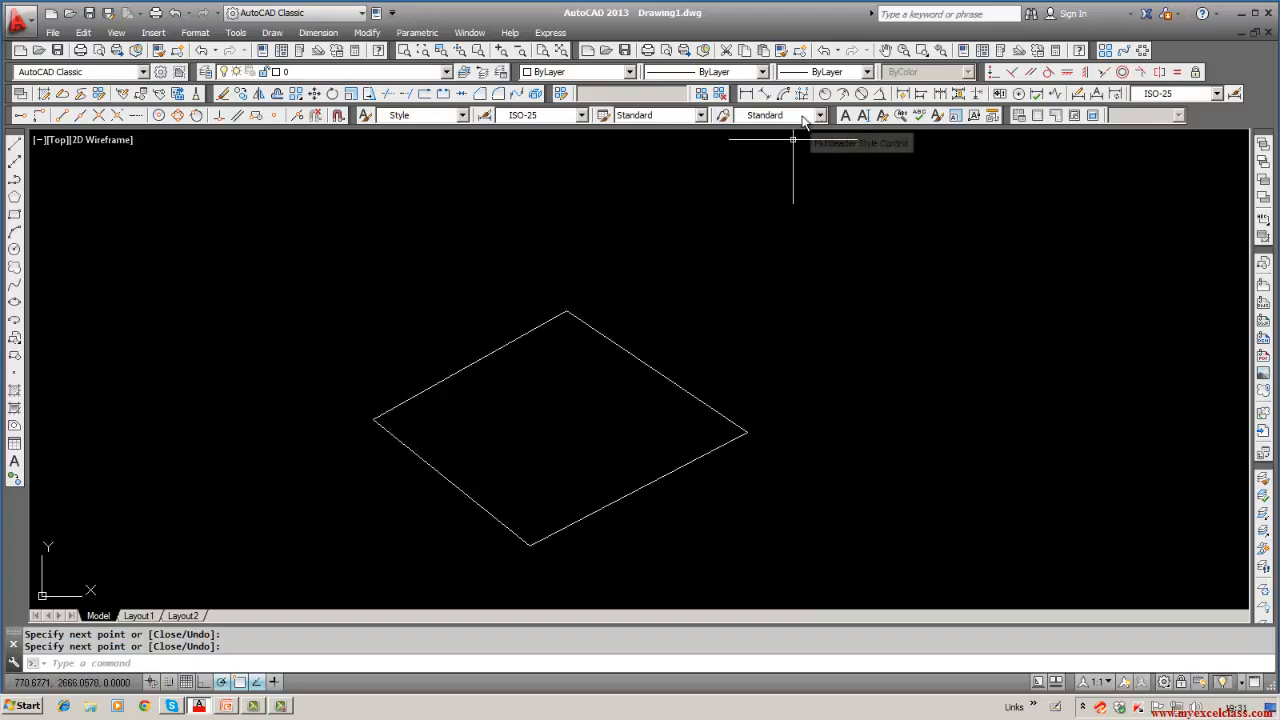
{"action": "left_click", "coordinate": [765, 93]}
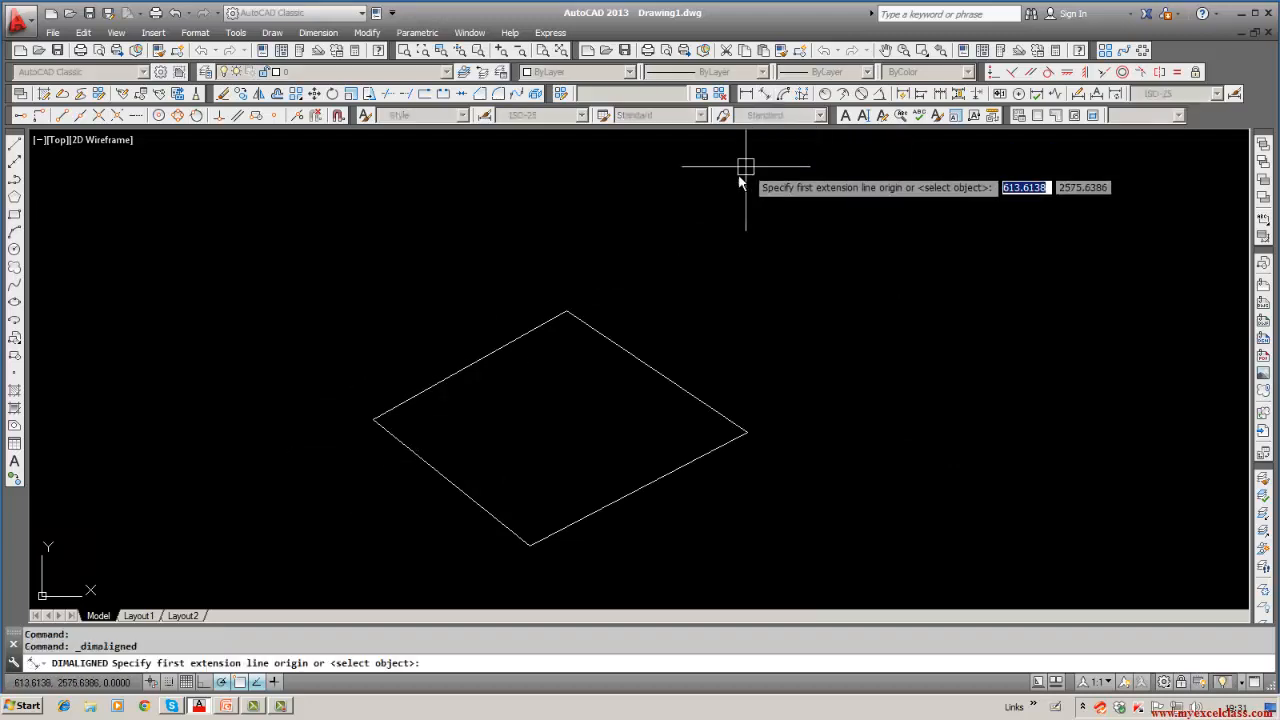
{"action": "left_click", "coordinate": [566, 312]}
{"action": "left_click", "coordinate": [373, 418]}
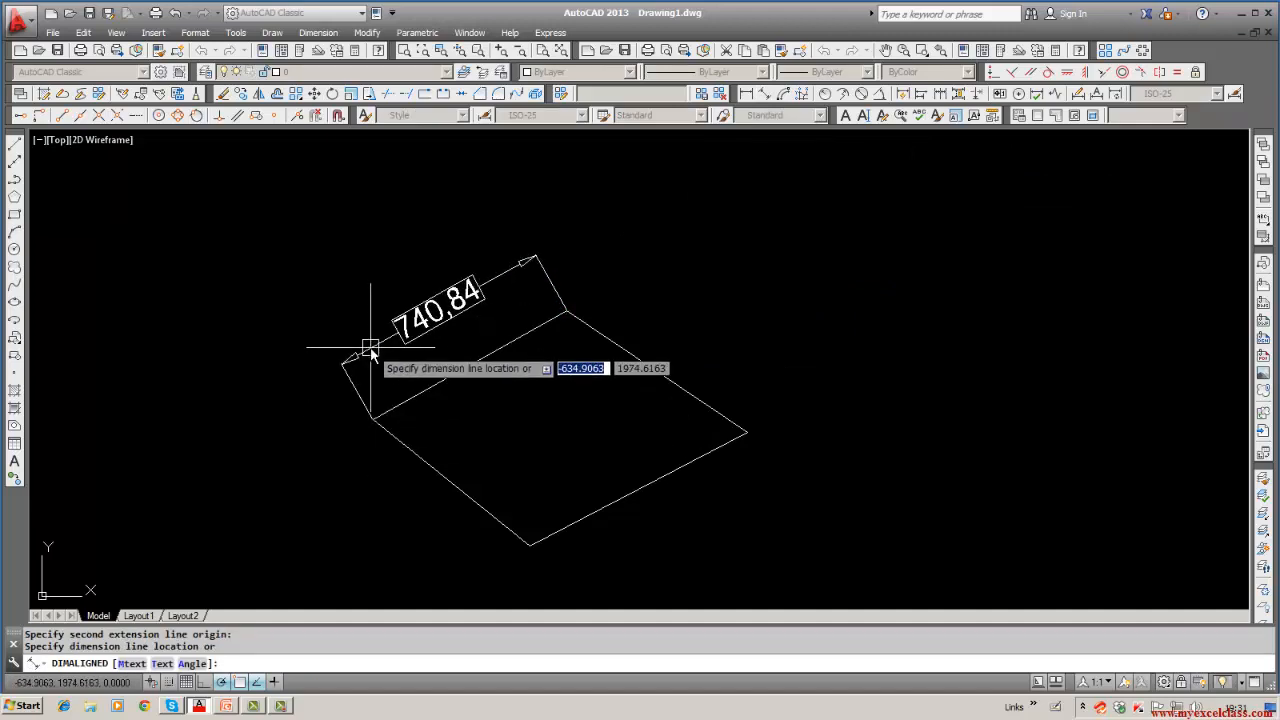
{"action": "left_click", "coordinate": [372, 345]}
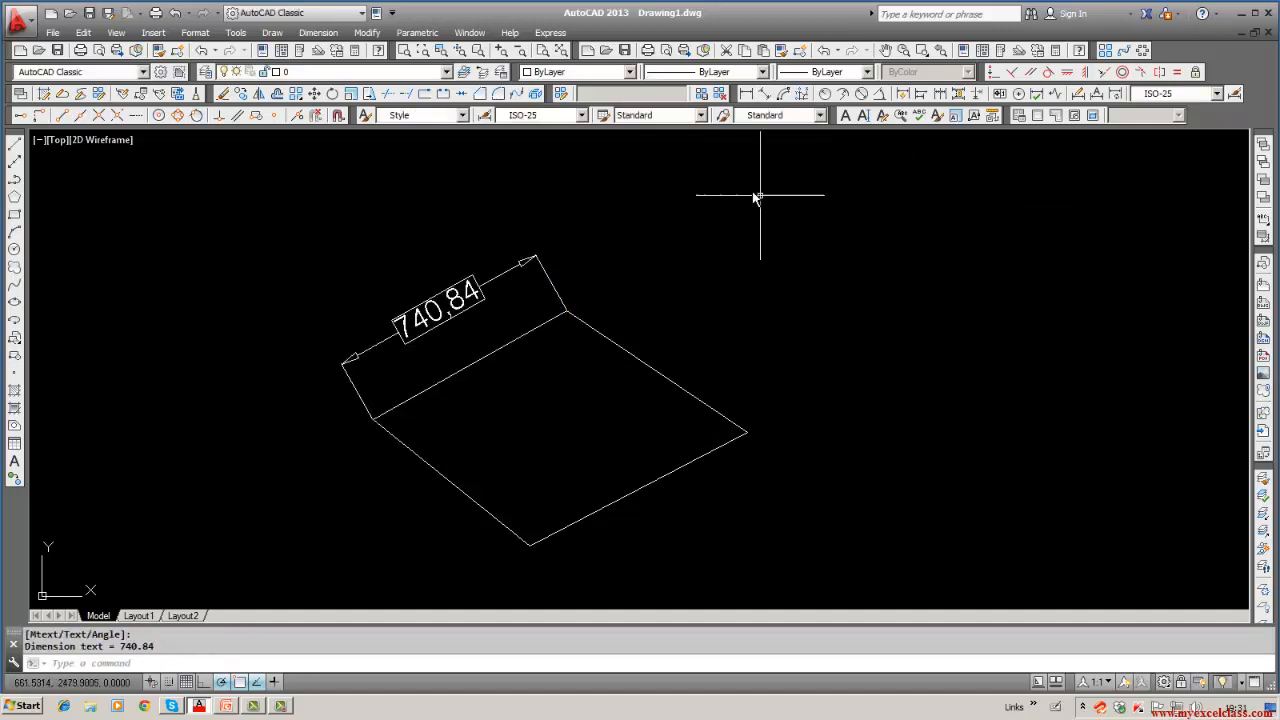
{"action": "left_click", "coordinate": [746, 93]}
{"action": "left_click", "coordinate": [570, 311]}
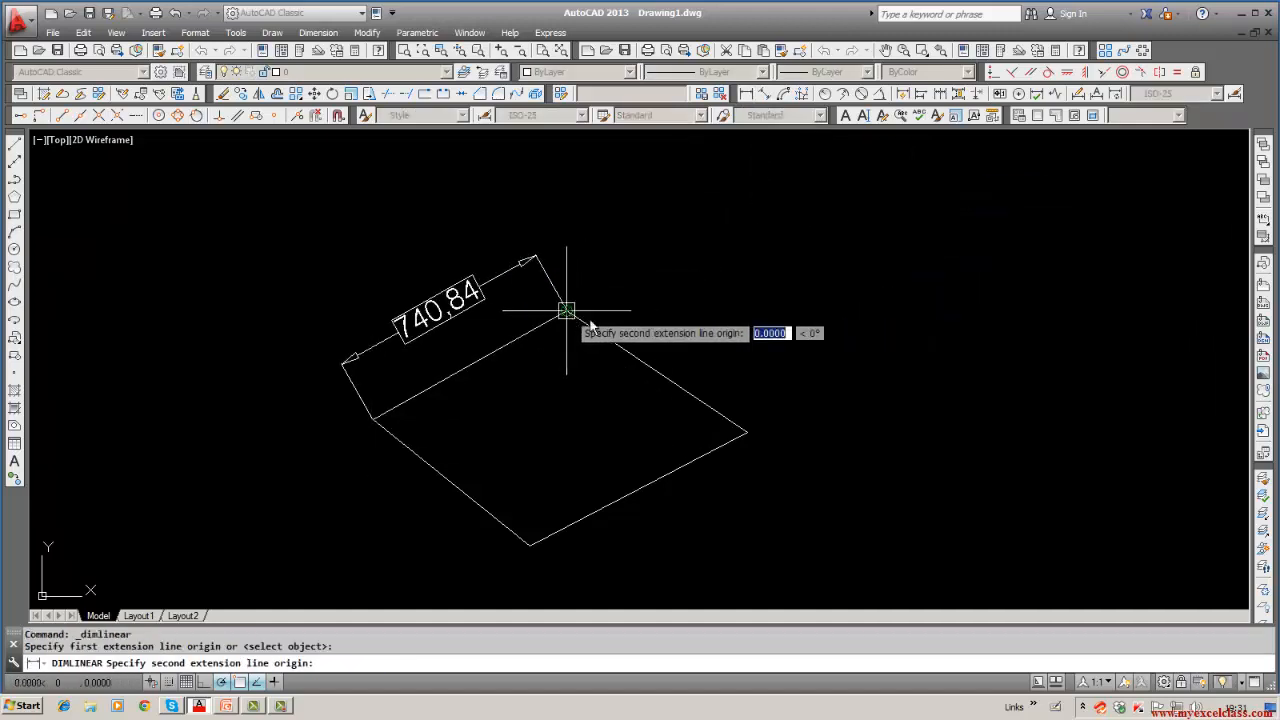
{"action": "left_click", "coordinate": [746, 434]}
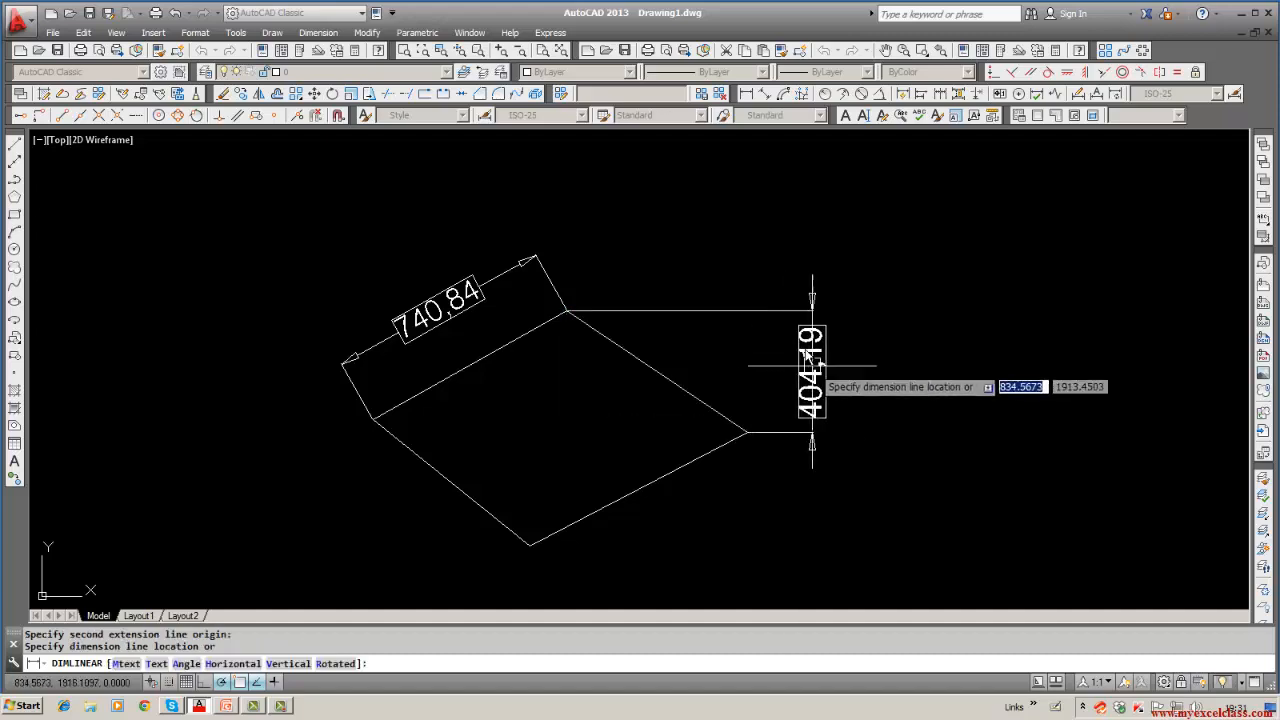
{"action": "key", "text": "Escape"}
Step: Add an aligned dimension to the quadrilateral's upper right side, placed outside the shape
{"action": "left_click", "coordinate": [765, 93]}
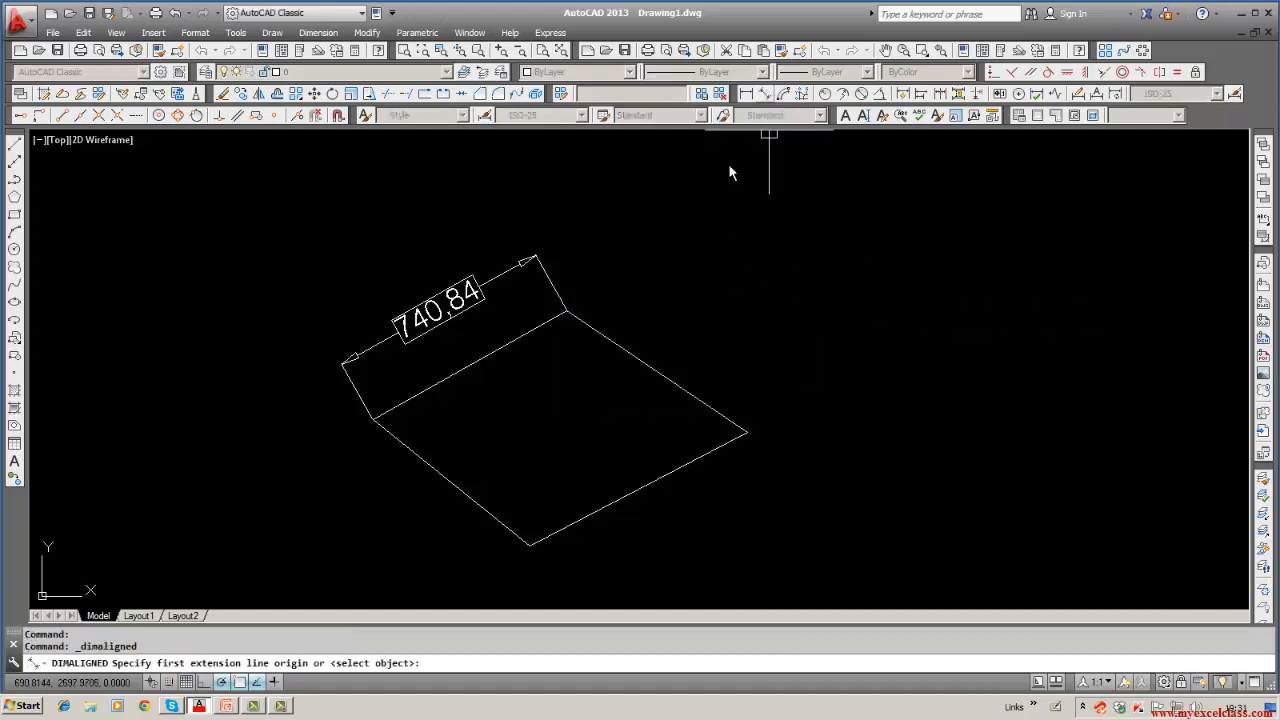
{"action": "left_click", "coordinate": [566, 311]}
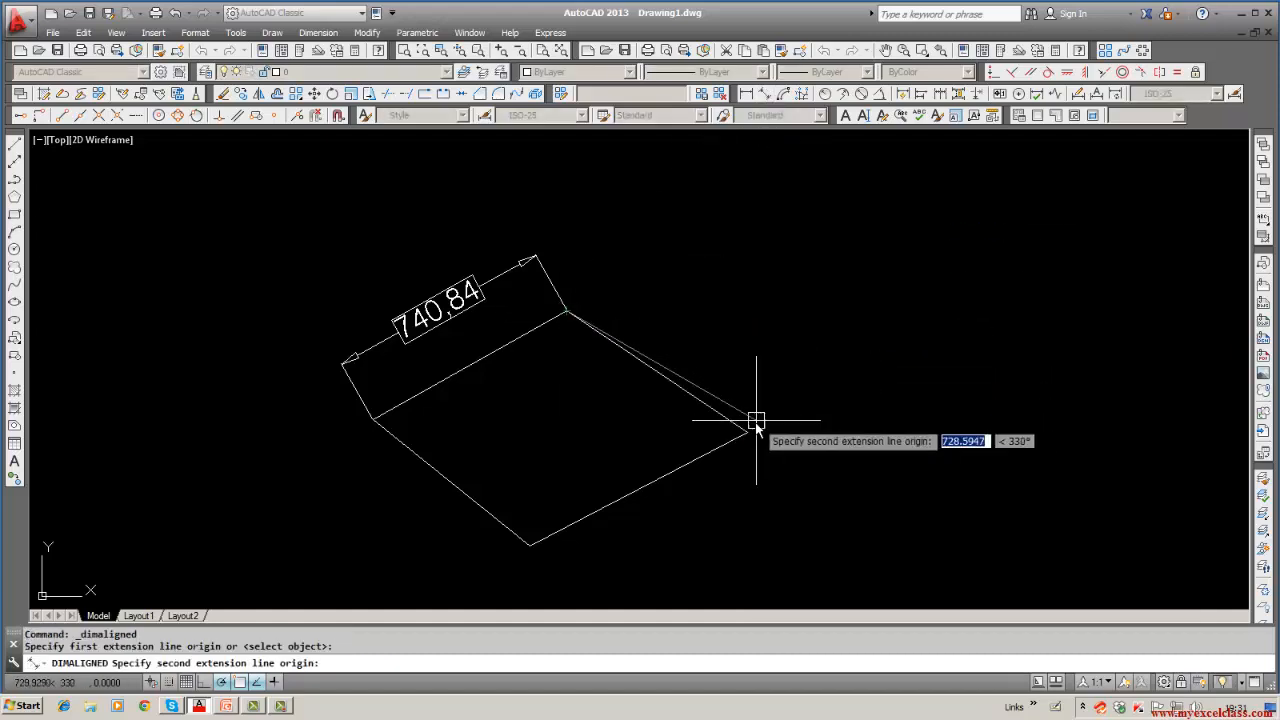
{"action": "left_click", "coordinate": [746, 433]}
{"action": "left_click", "coordinate": [790, 370]}
{"action": "key", "text": "Escape"}
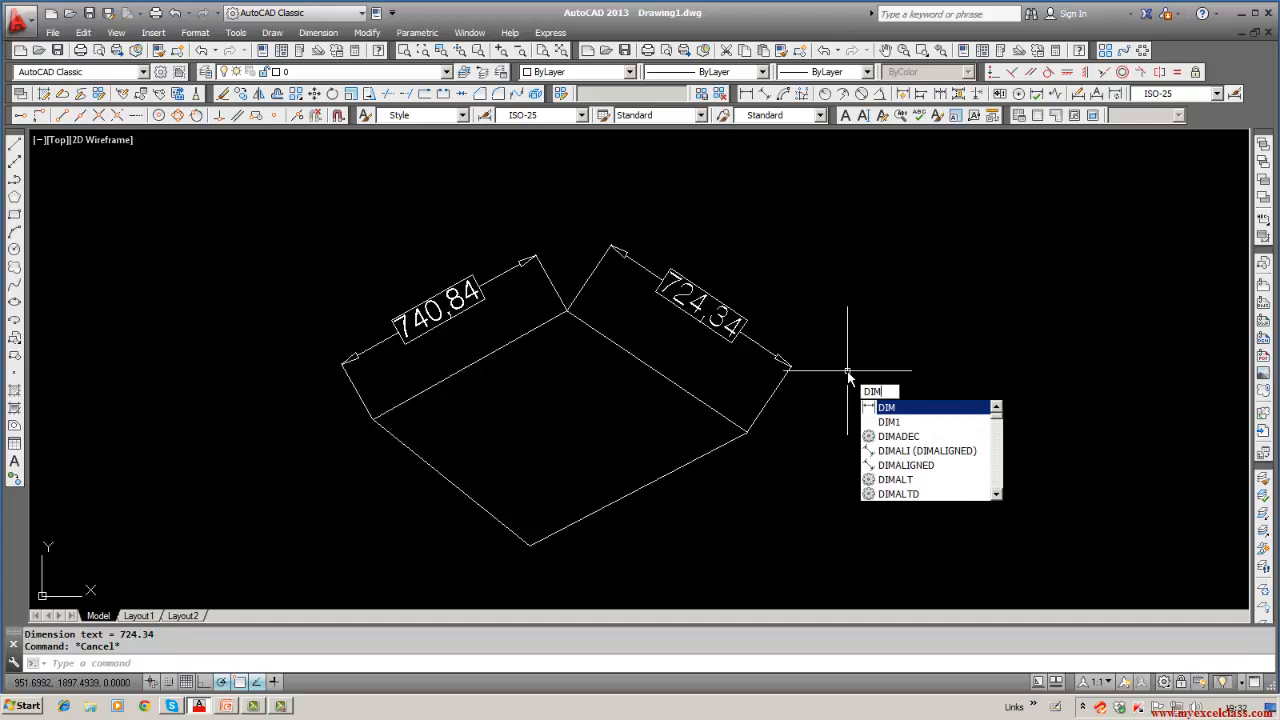
Step: Dimension the quadrilateral's lower right side with the DIM command's align option, keeping the default dimension text
{"action": "key", "text": "Return"}
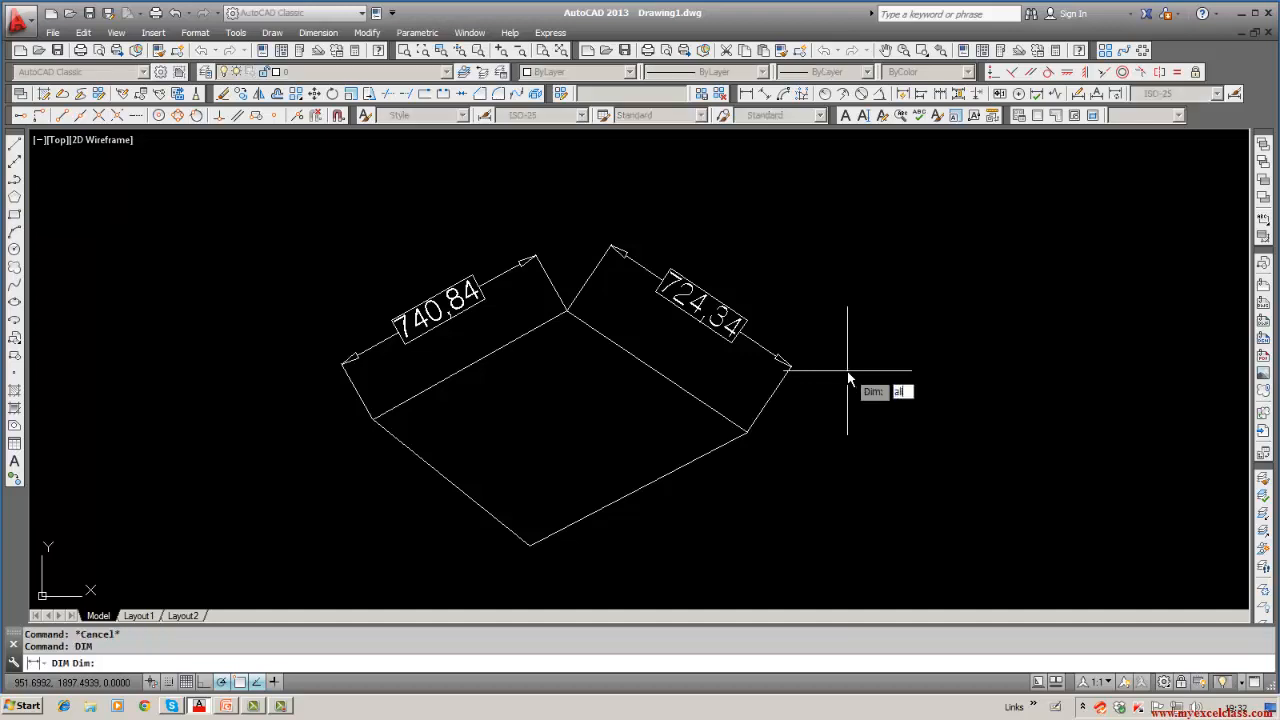
{"action": "key", "text": "Return"}
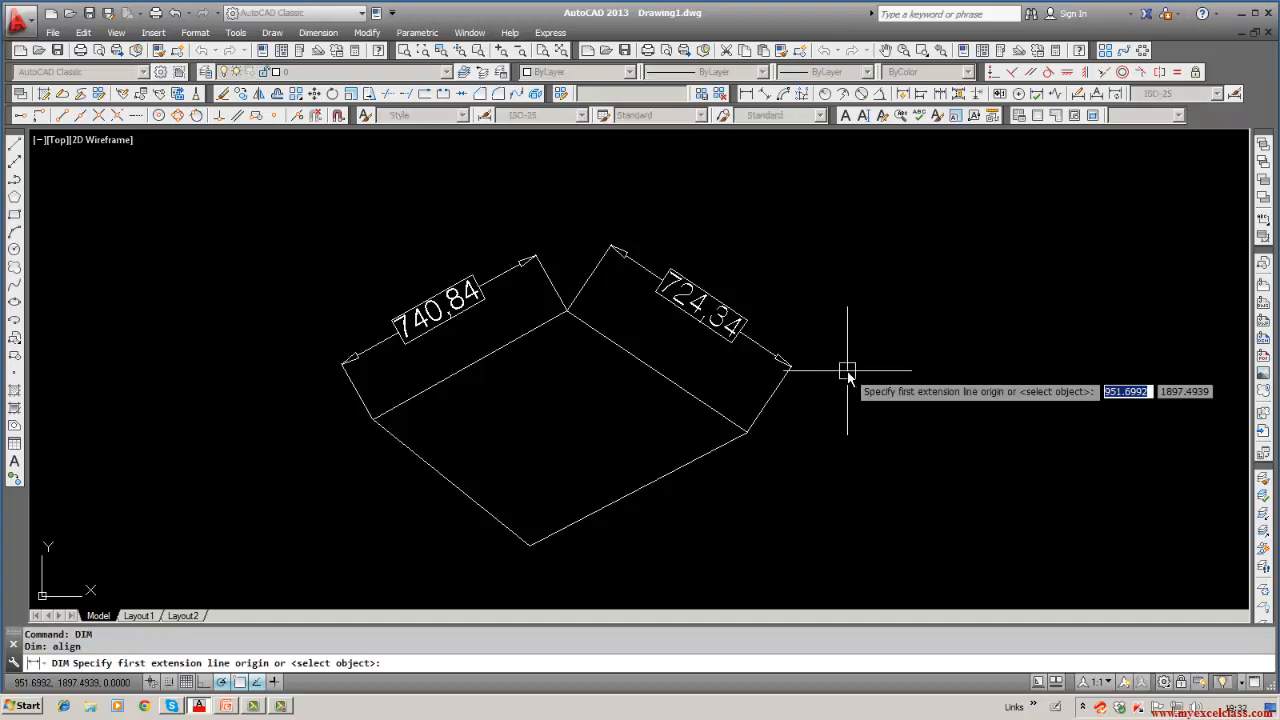
{"action": "left_click", "coordinate": [746, 431]}
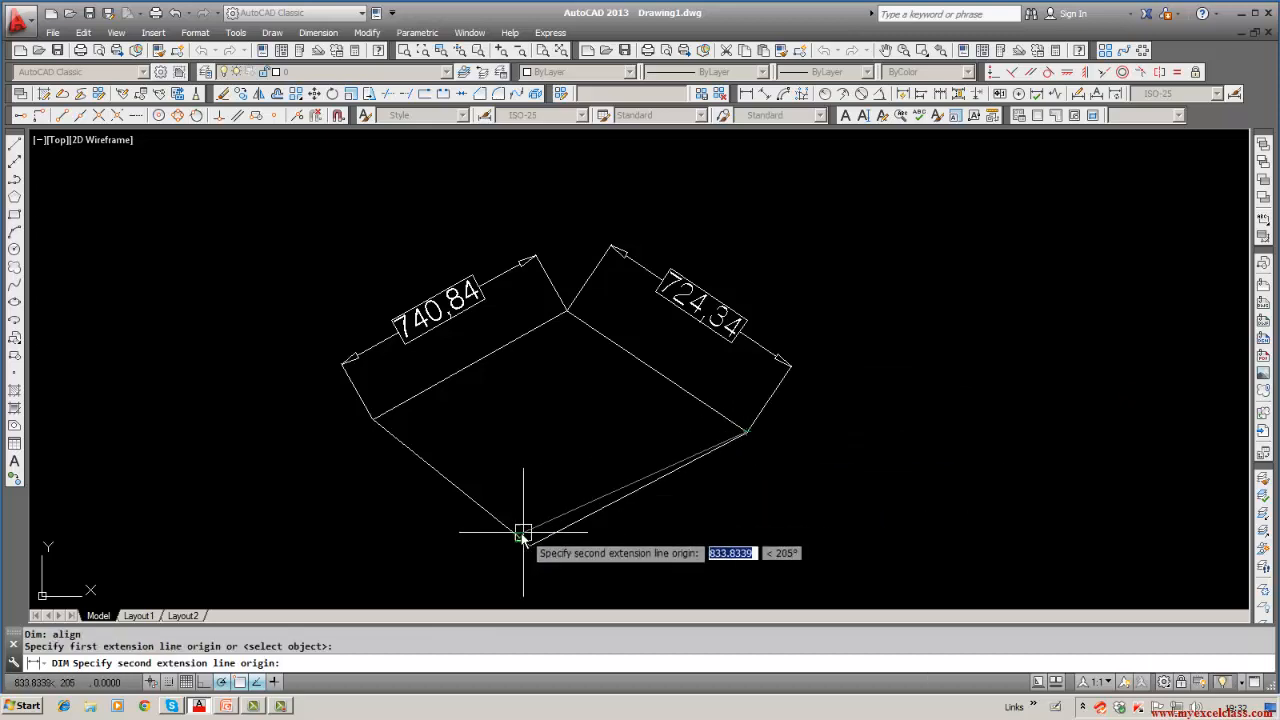
{"action": "left_click", "coordinate": [529, 543]}
{"action": "left_click", "coordinate": [700, 569]}
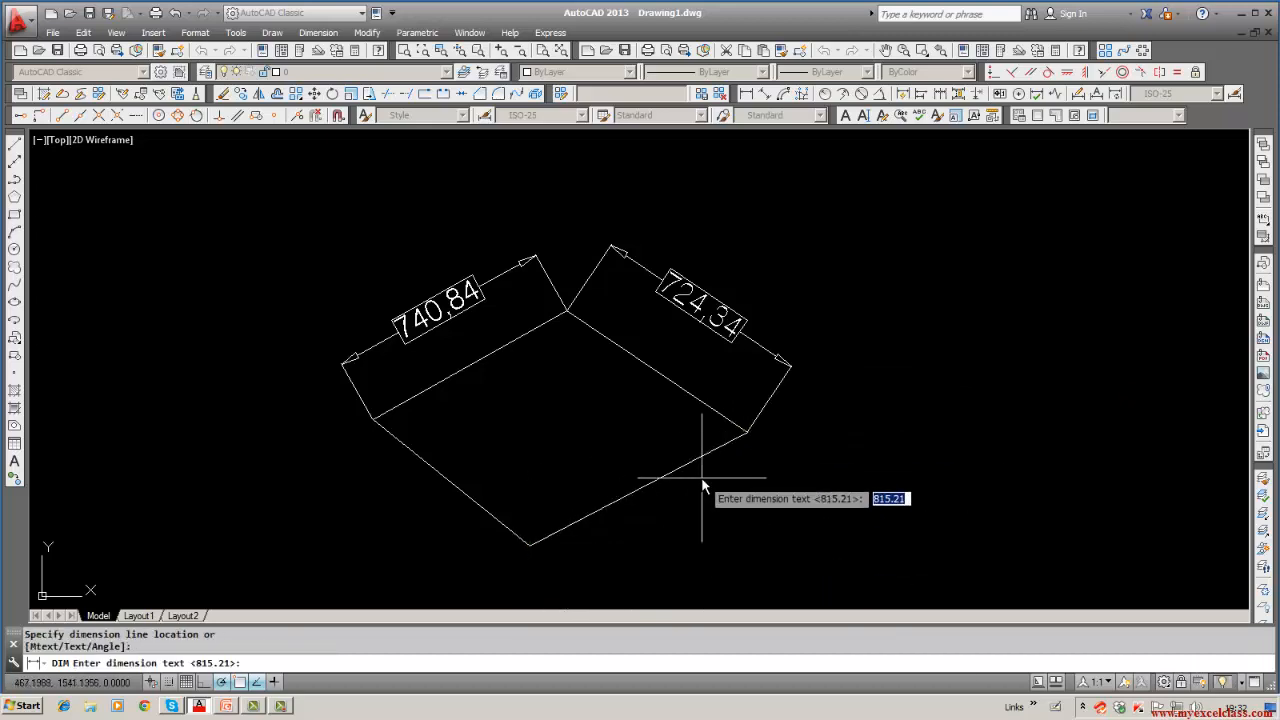
{"action": "key", "text": "Return"}
Step: Erase the quadrilateral and its three aligned dimensions with one window selection
{"action": "scroll", "coordinate": [703, 486], "scroll_direction": "down", "scroll_amount": 5}
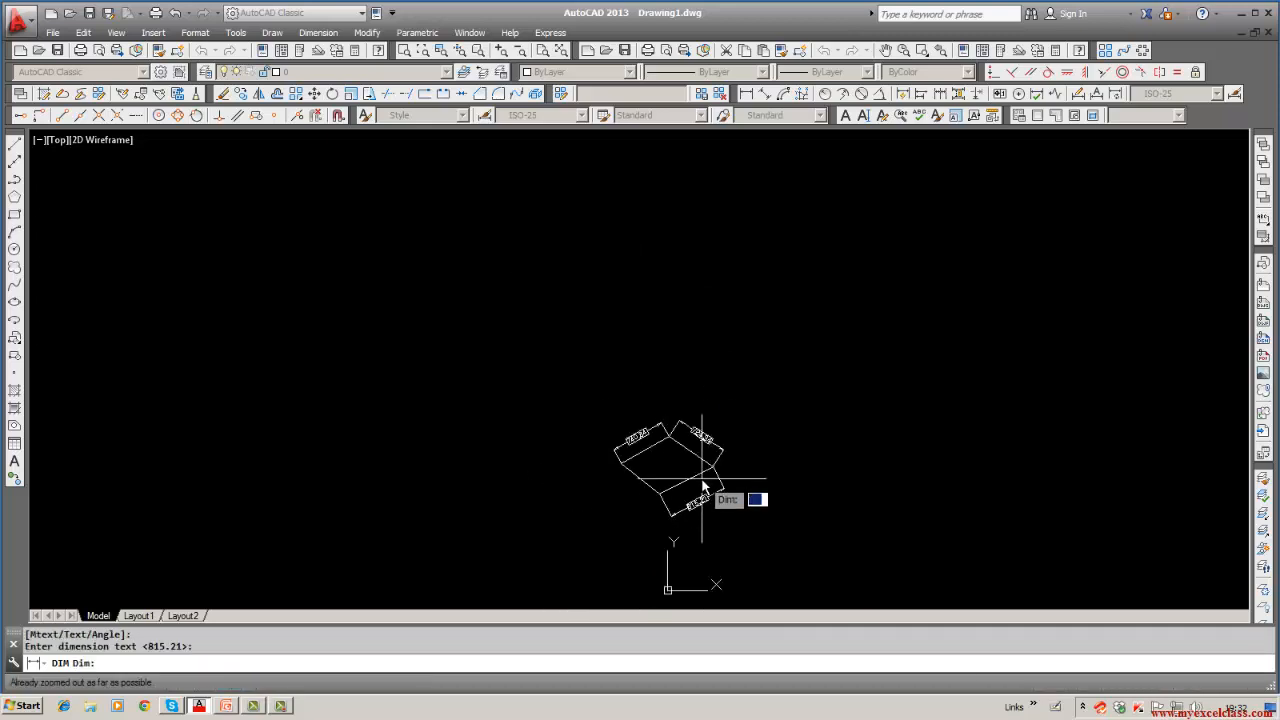
{"action": "middle_click_drag", "start_coordinate": [604, 420], "coordinate": [544, 384]}
{"action": "left_click", "coordinate": [222, 93]}
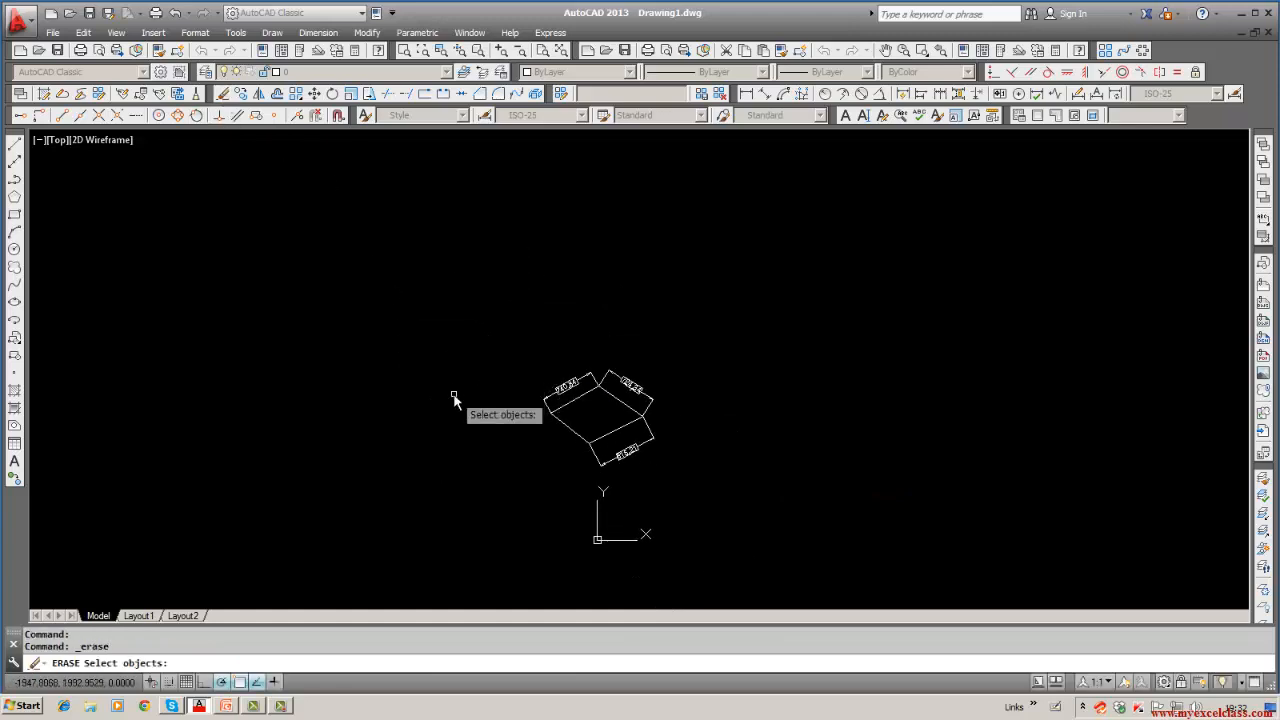
{"action": "type", "text": "w"}
{"action": "key", "text": "Return"}
{"action": "left_click", "coordinate": [468, 349]}
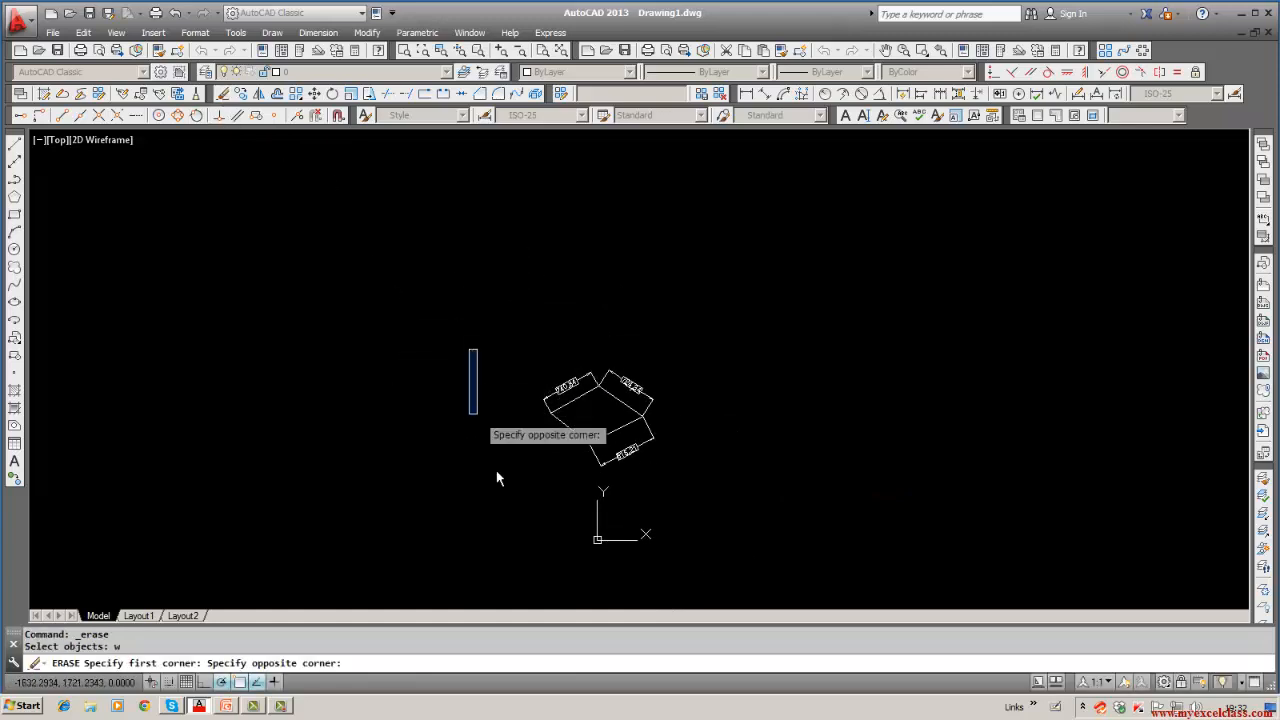
{"action": "left_click", "coordinate": [712, 500]}
{"action": "key", "text": "Return"}
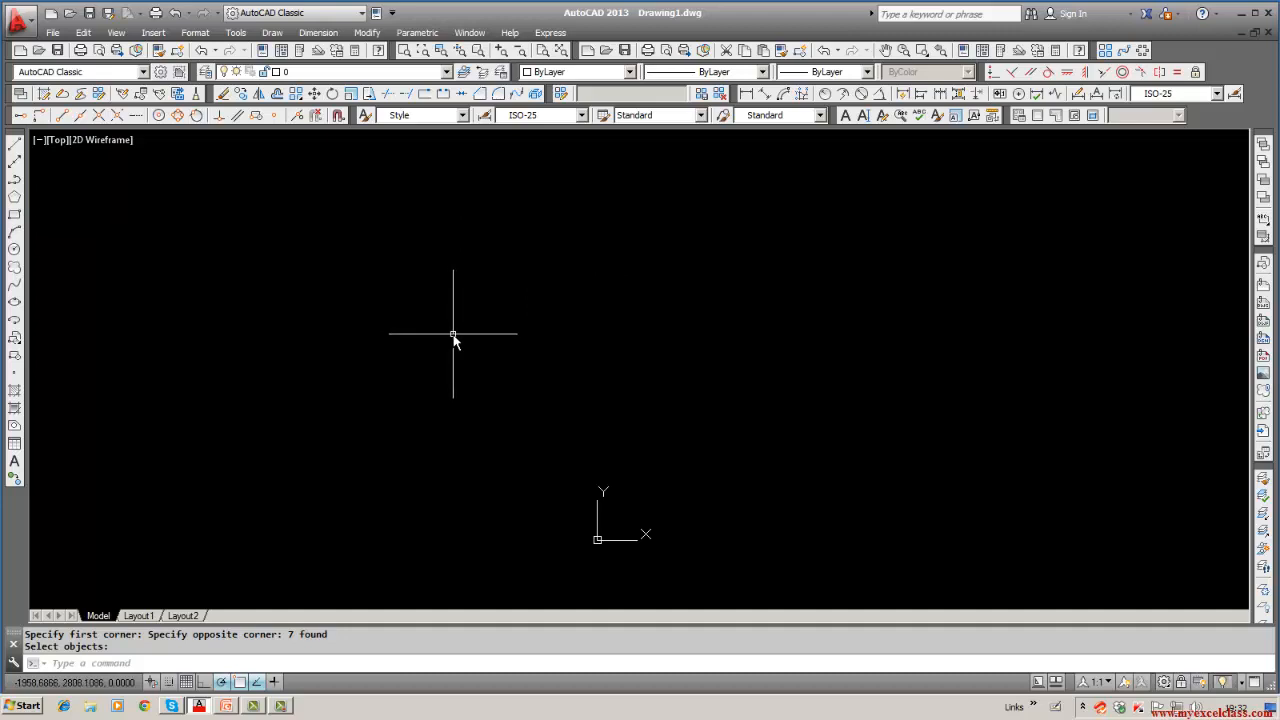
Step: Draw a closed, sloped quadrilateral with lines, its upper side about 5486 units and its right side about 2814 units long
{"action": "left_click", "coordinate": [15, 147]}
{"action": "left_click", "coordinate": [409, 307]}
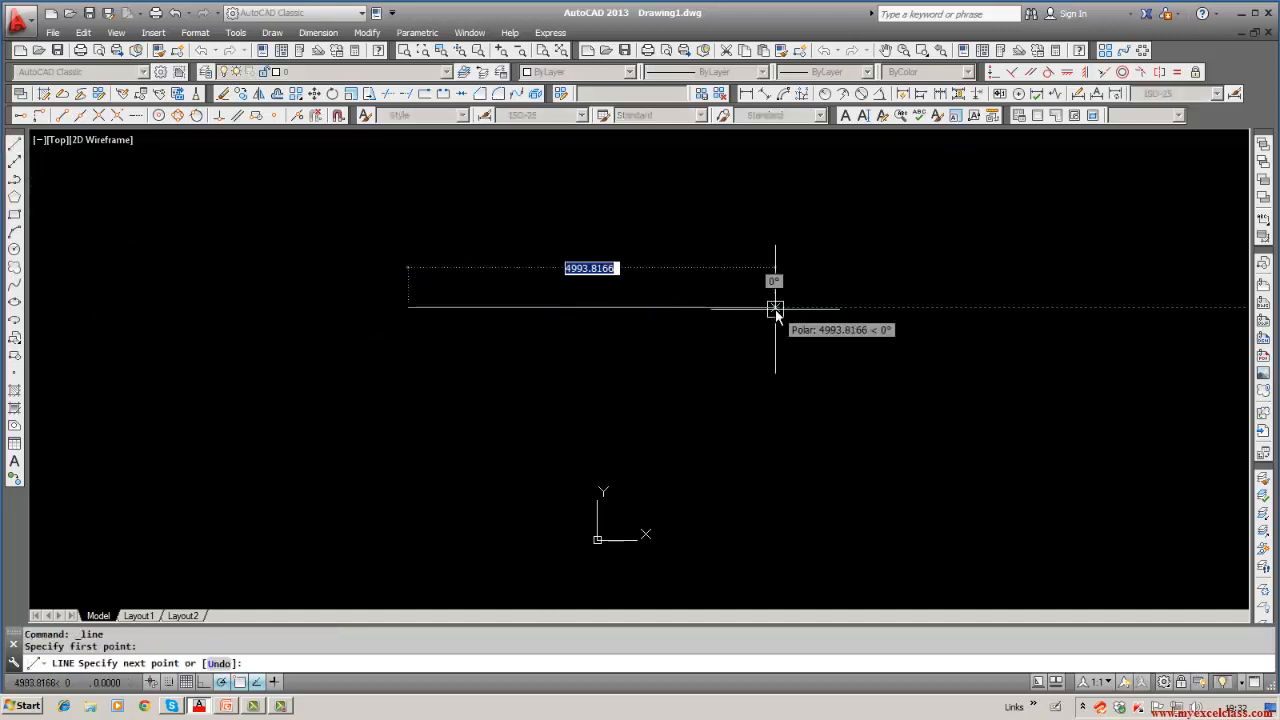
{"action": "left_click", "coordinate": [793, 463]}
{"action": "left_click", "coordinate": [835, 262]}
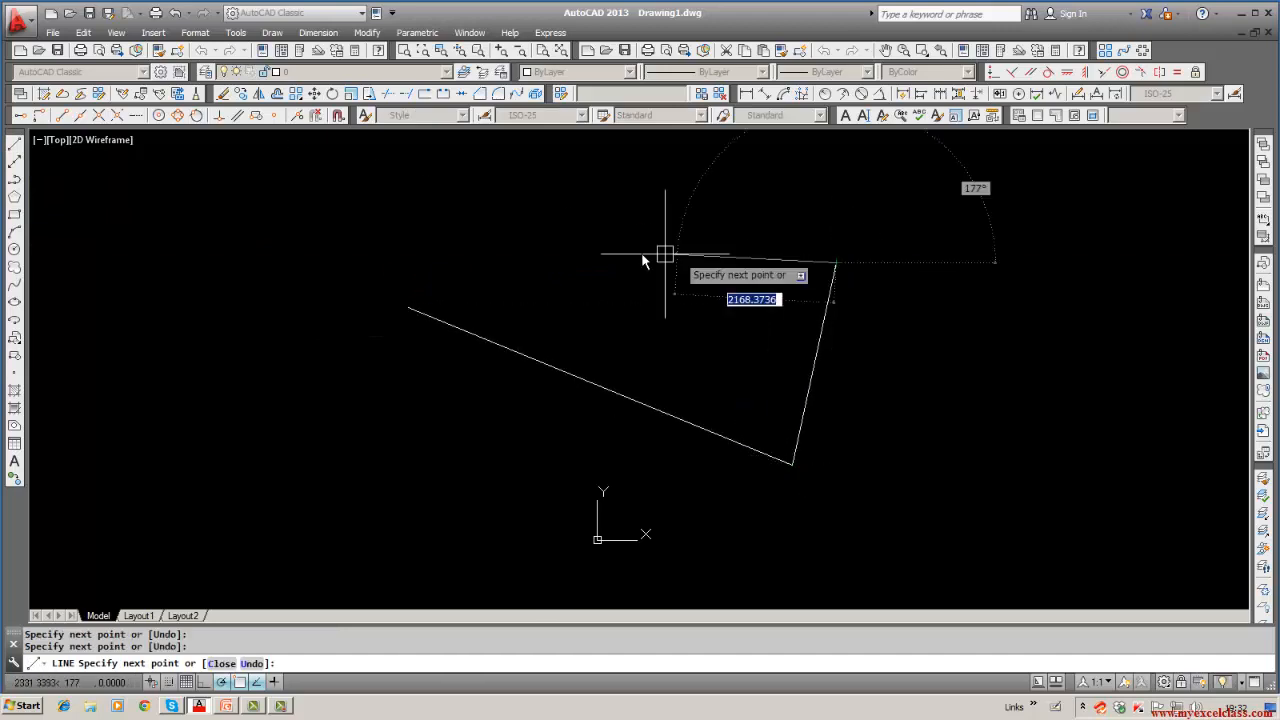
{"action": "left_click", "coordinate": [438, 195]}
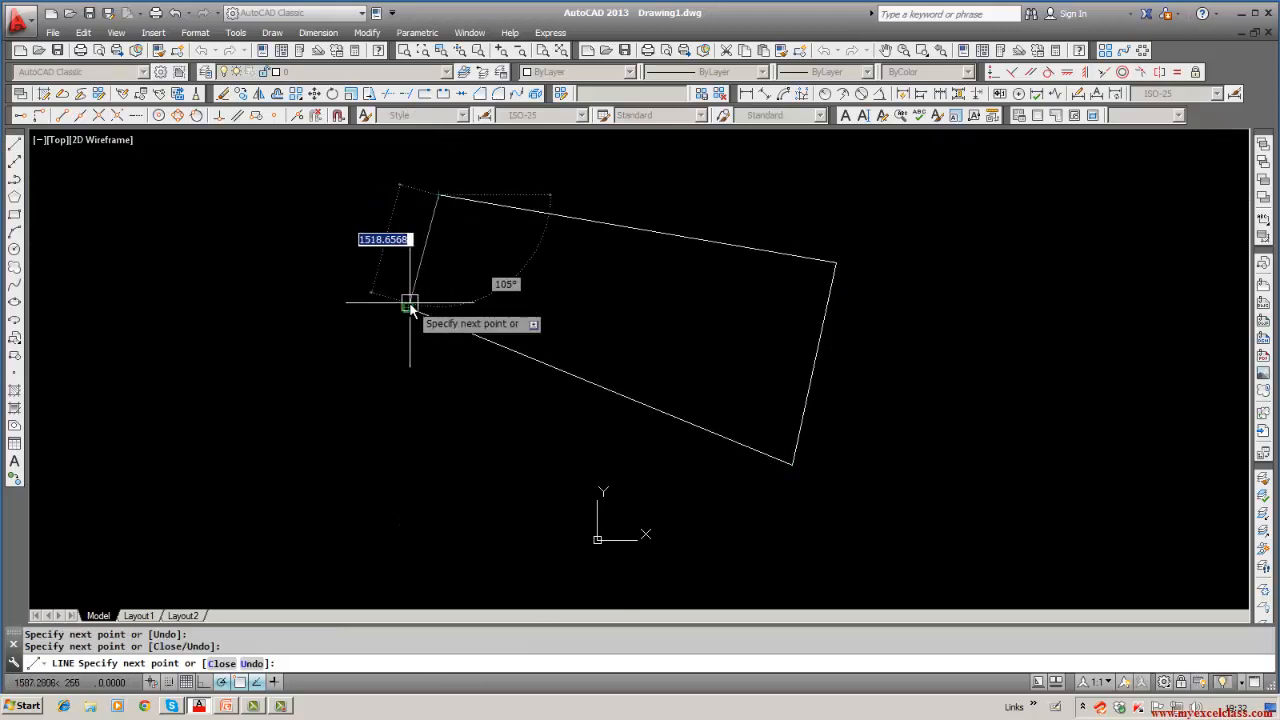
{"action": "left_click", "coordinate": [409, 307]}
{"action": "key", "text": "Escape"}
{"action": "key", "text": "Escape"}
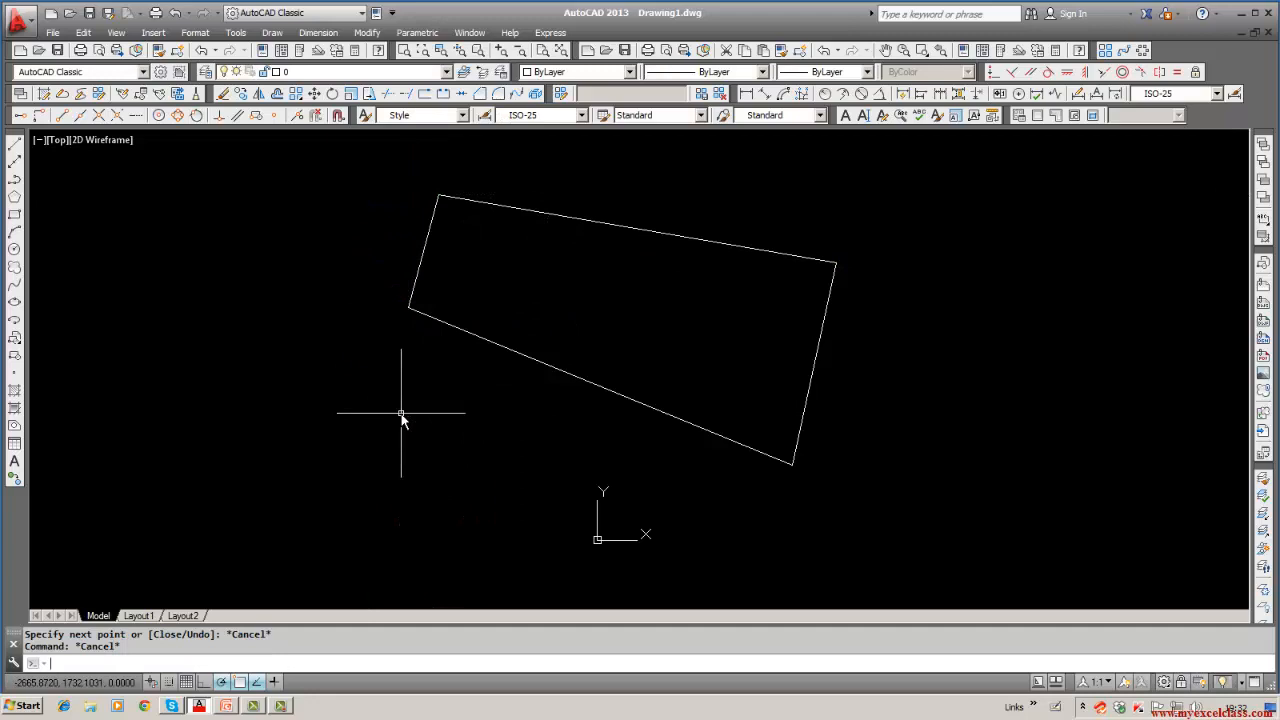
{"action": "left_click", "coordinate": [756, 92]}
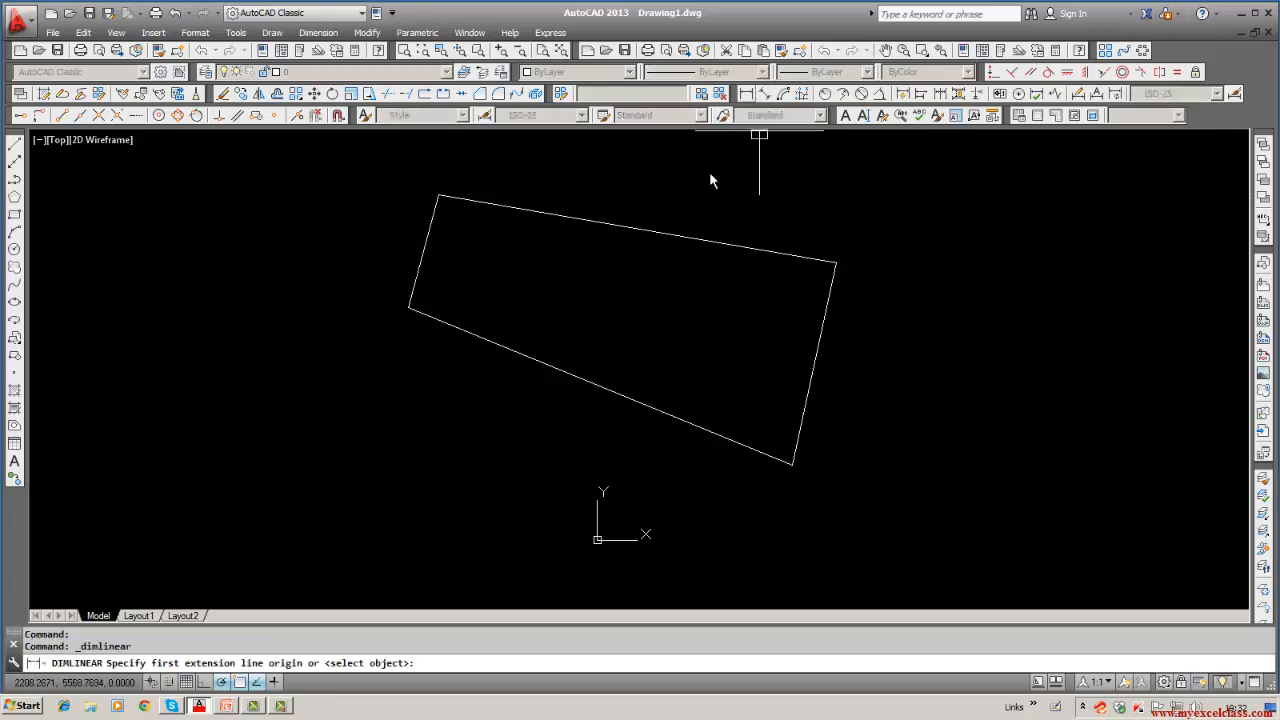
{"action": "key", "text": "Escape"}
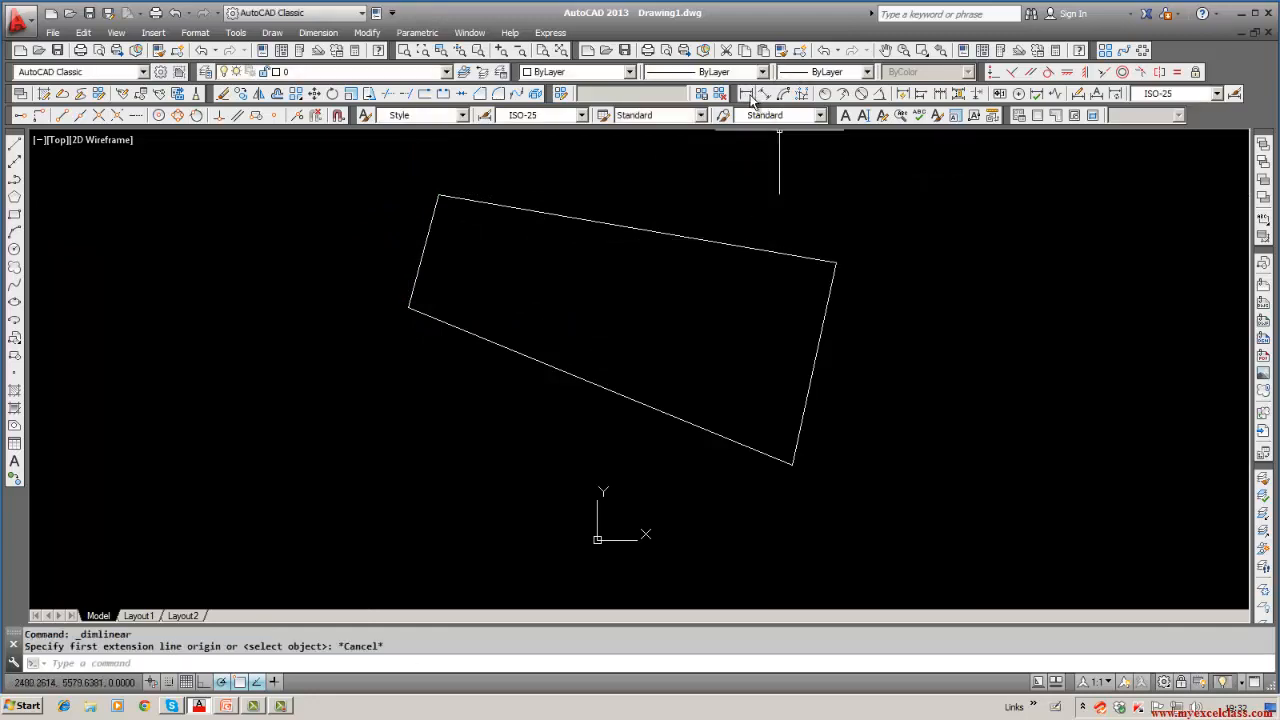
{"action": "left_click", "coordinate": [752, 95]}
{"action": "left_click", "coordinate": [438, 195]}
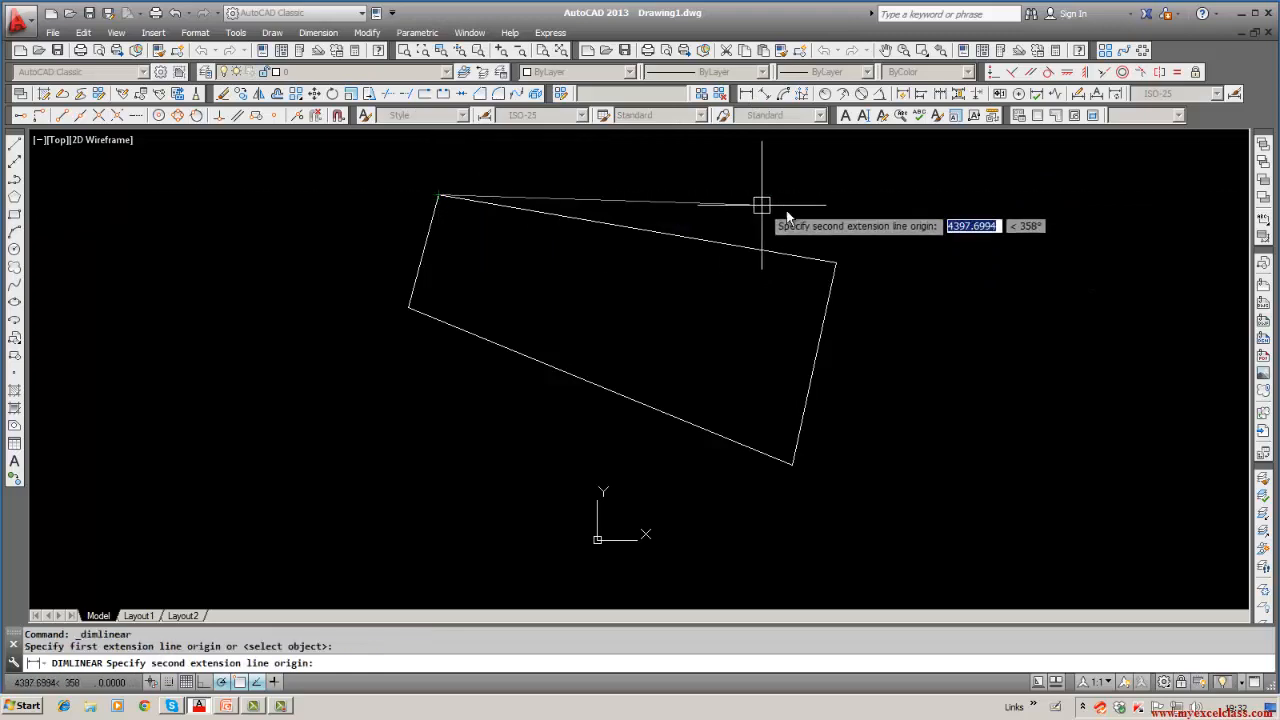
{"action": "left_click", "coordinate": [839, 257]}
{"action": "key", "text": "Escape"}
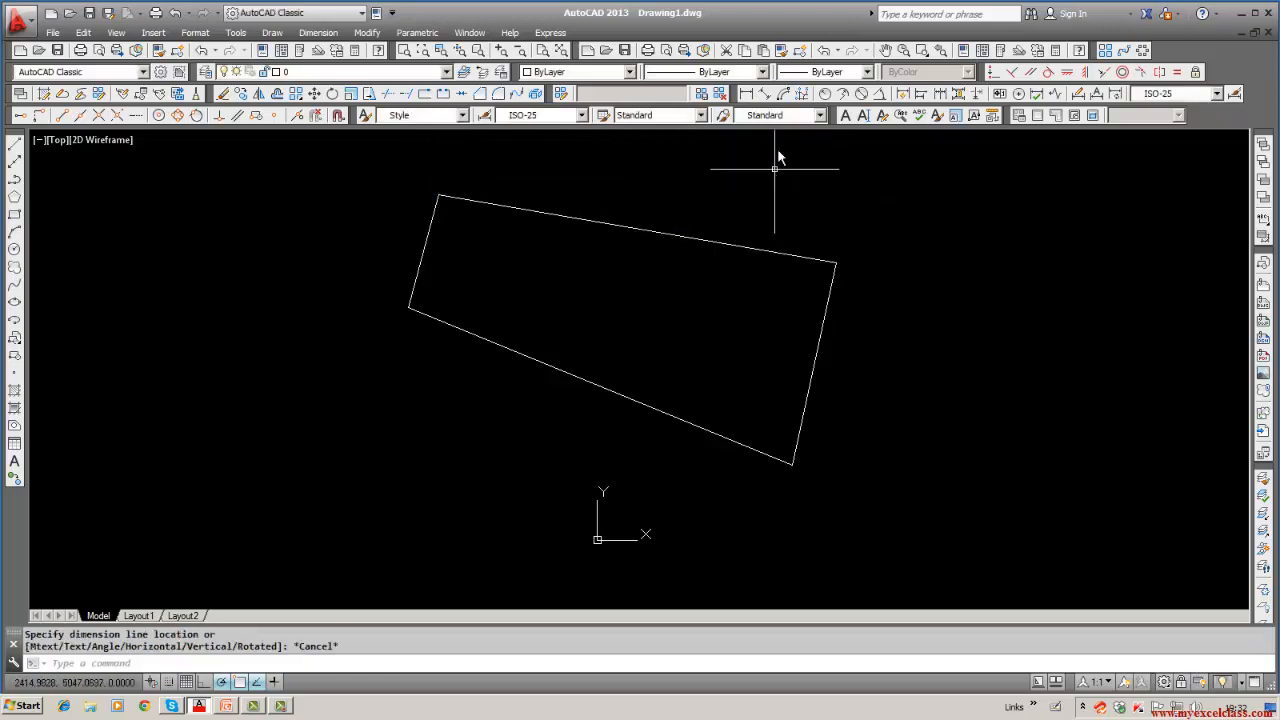
Step: Add an aligned dimension to the quadrilateral's upper side, placed above the shape
{"action": "left_click", "coordinate": [764, 93]}
{"action": "left_click", "coordinate": [438, 195]}
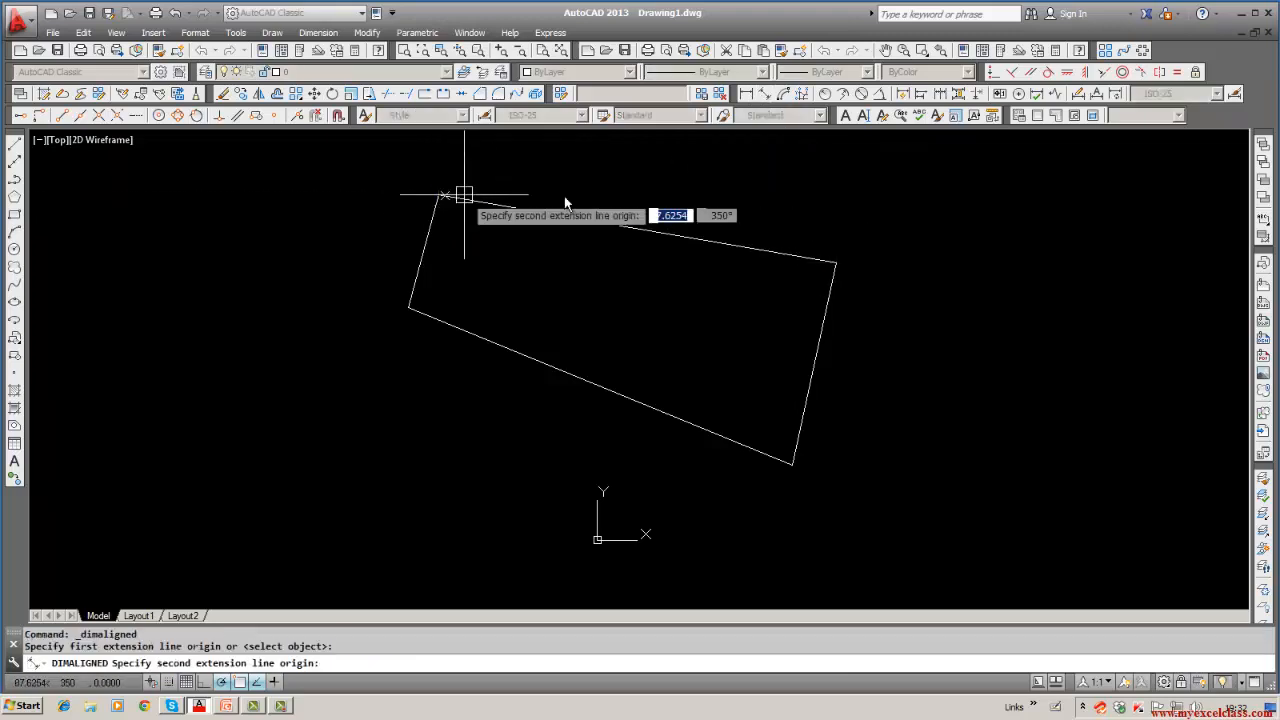
{"action": "left_click", "coordinate": [837, 258]}
{"action": "left_click", "coordinate": [778, 205]}
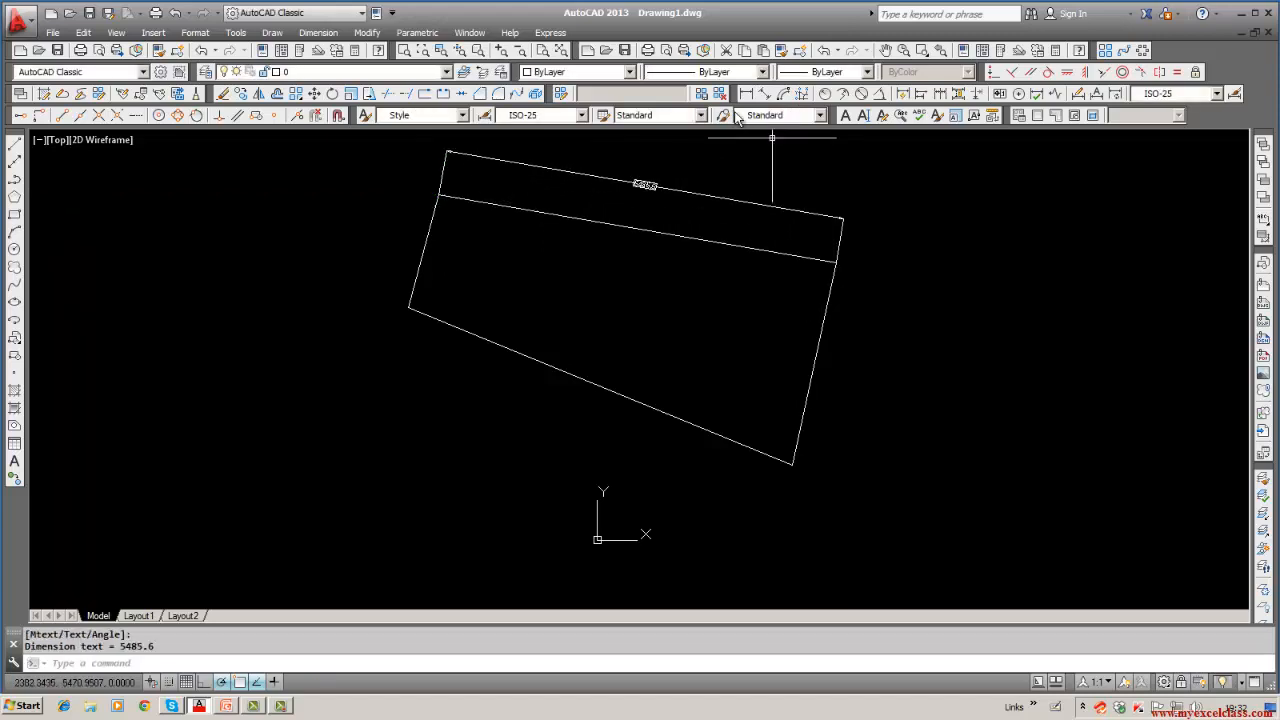
Step: Add an aligned dimension to the quadrilateral's right side, placed outside the shape
{"action": "left_click", "coordinate": [763, 94]}
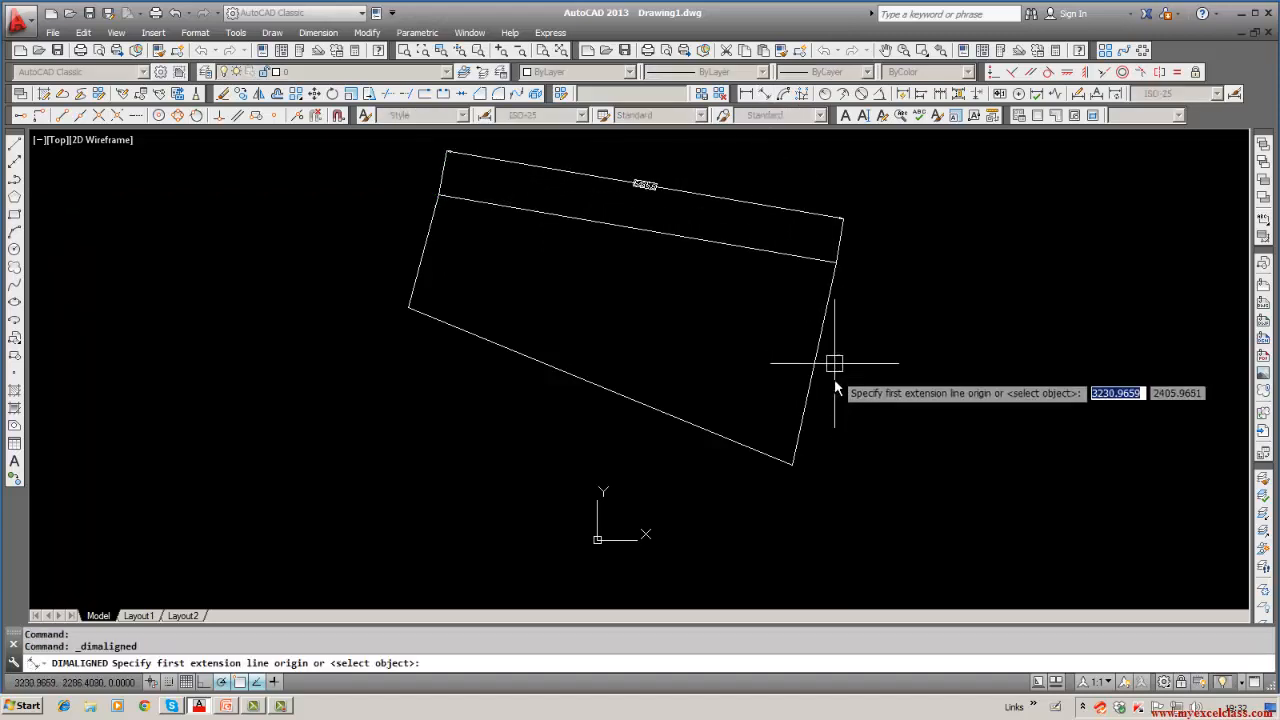
{"action": "left_click", "coordinate": [837, 262]}
{"action": "left_click", "coordinate": [793, 464]}
{"action": "left_click", "coordinate": [879, 480]}
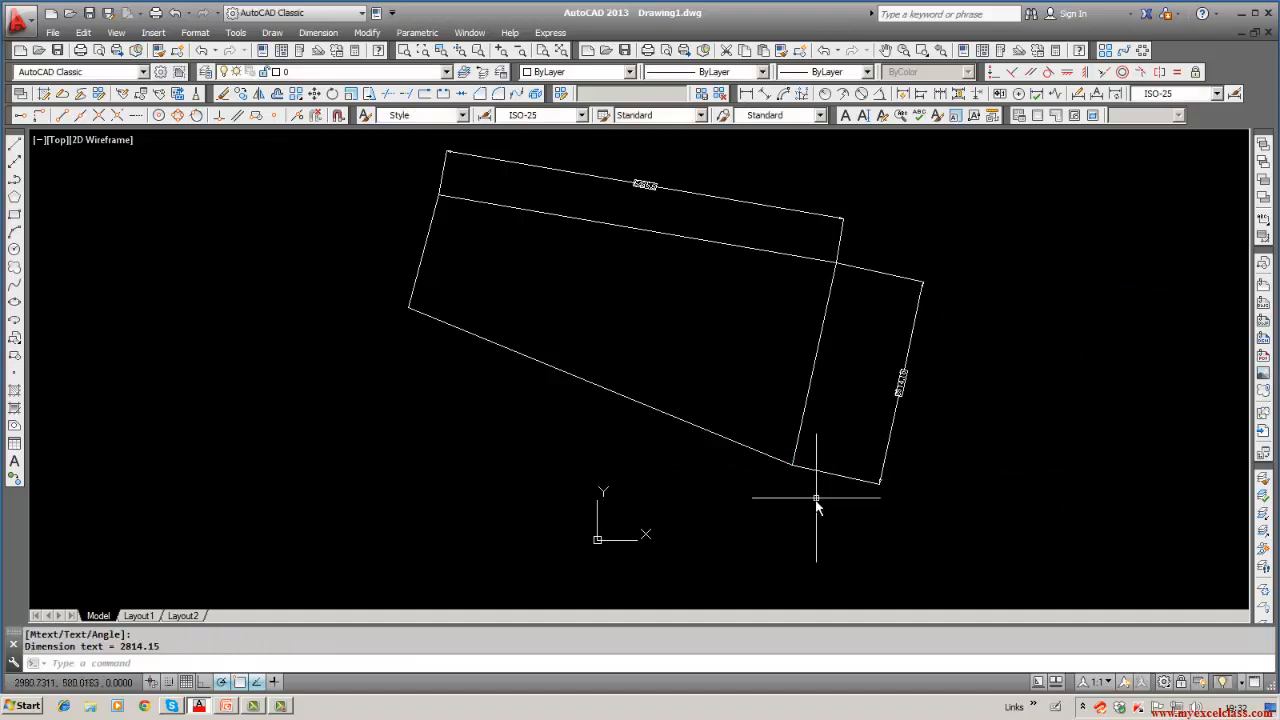
{"action": "key", "text": "Escape"}
Step: Open the properties of the upper aligned dimension and move it to the DIM layer
{"action": "left_click", "coordinate": [749, 204]}
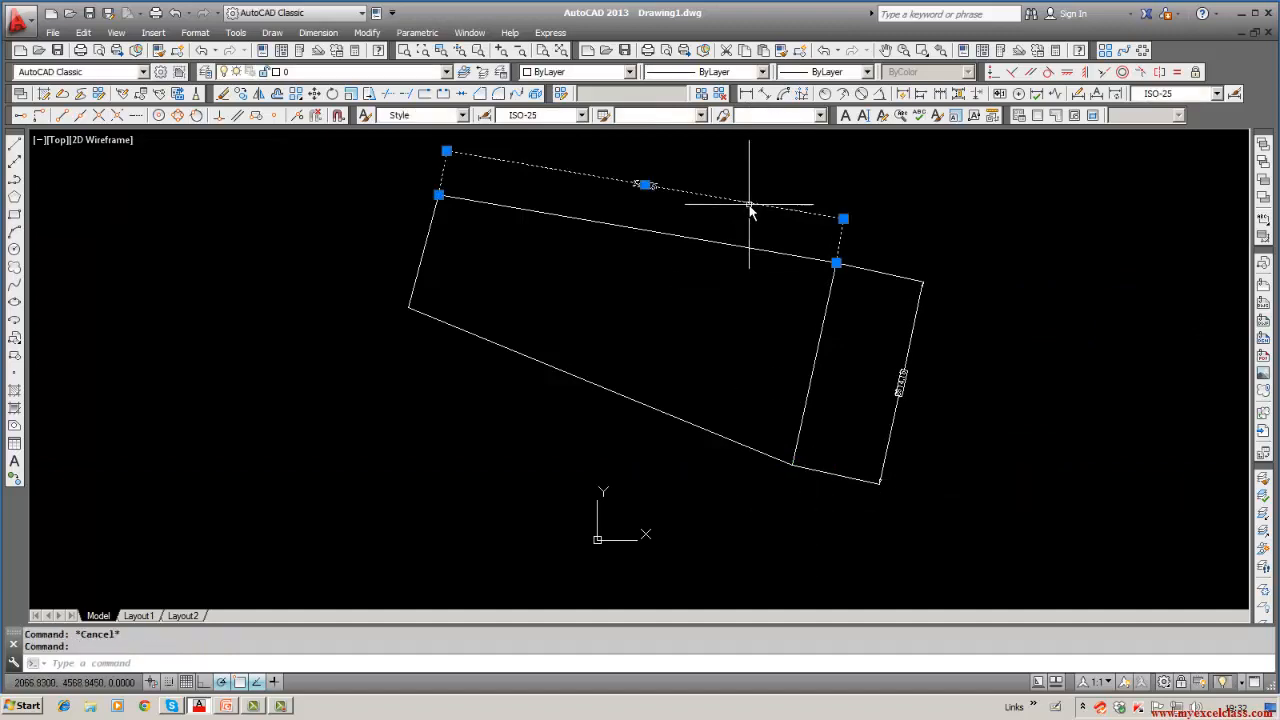
{"action": "right_click", "coordinate": [751, 210]}
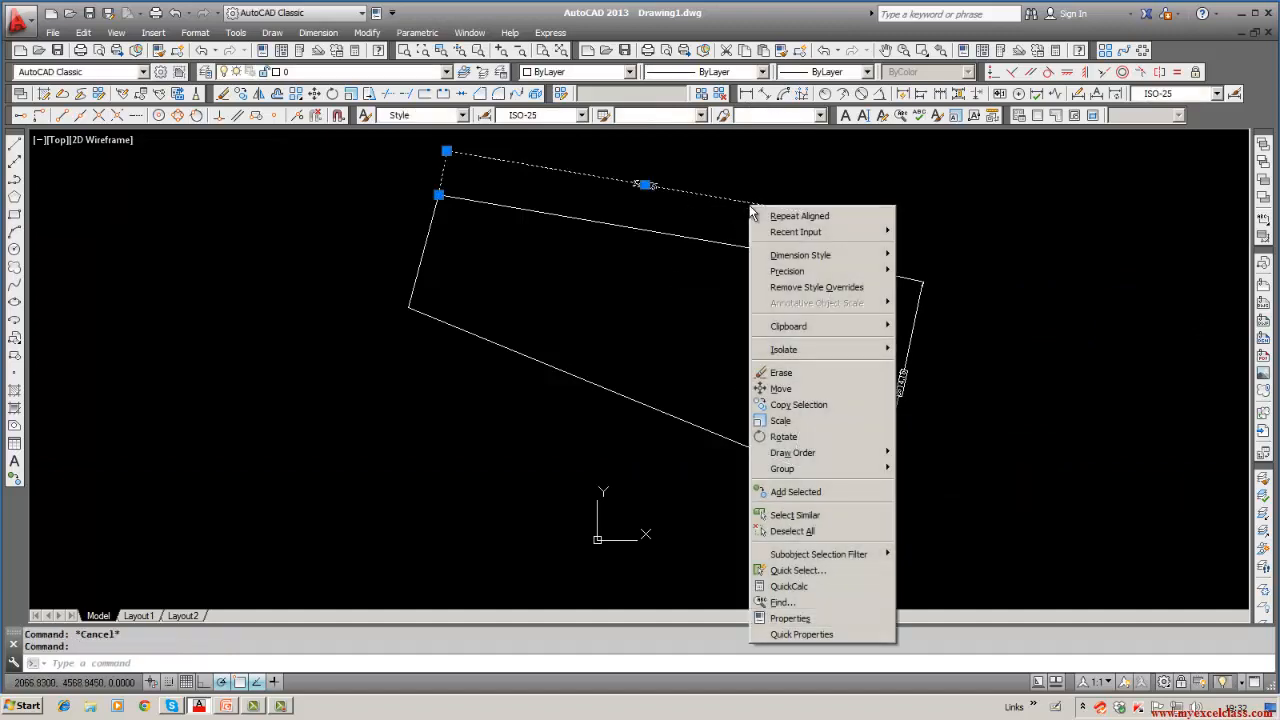
{"action": "left_click", "coordinate": [717, 224]}
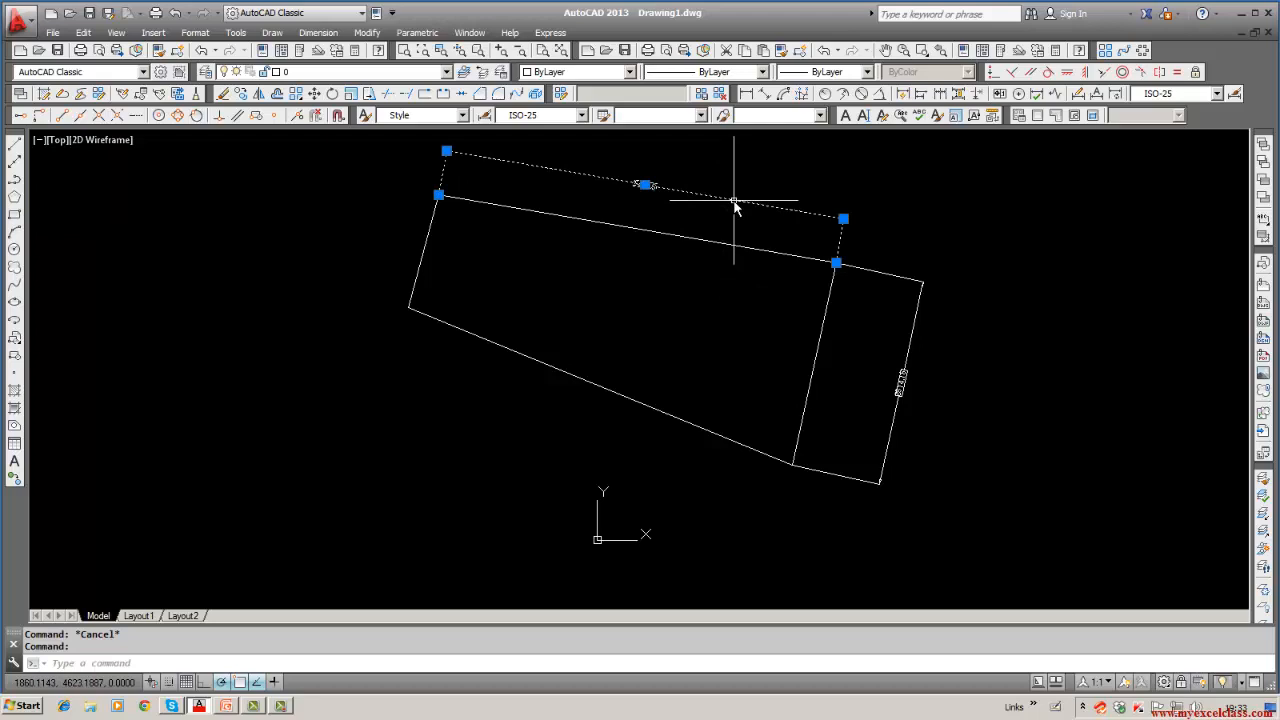
{"action": "right_click", "coordinate": [735, 205]}
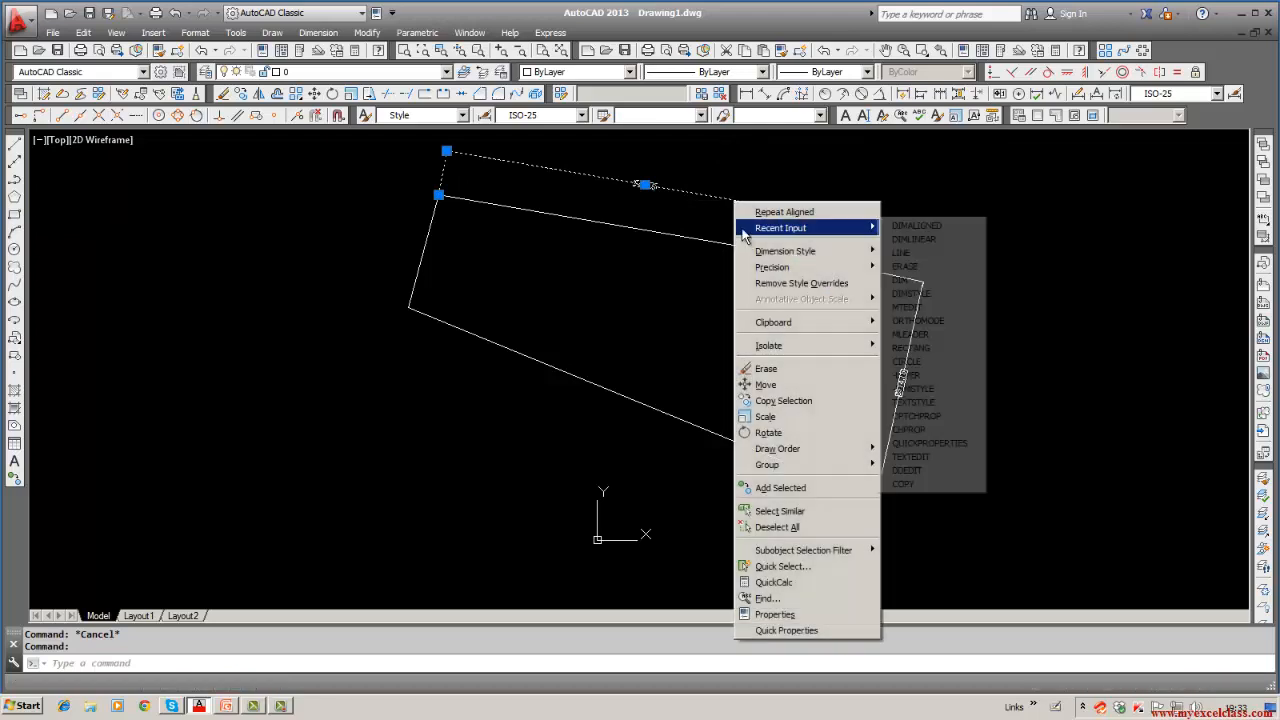
{"action": "left_click", "coordinate": [772, 614]}
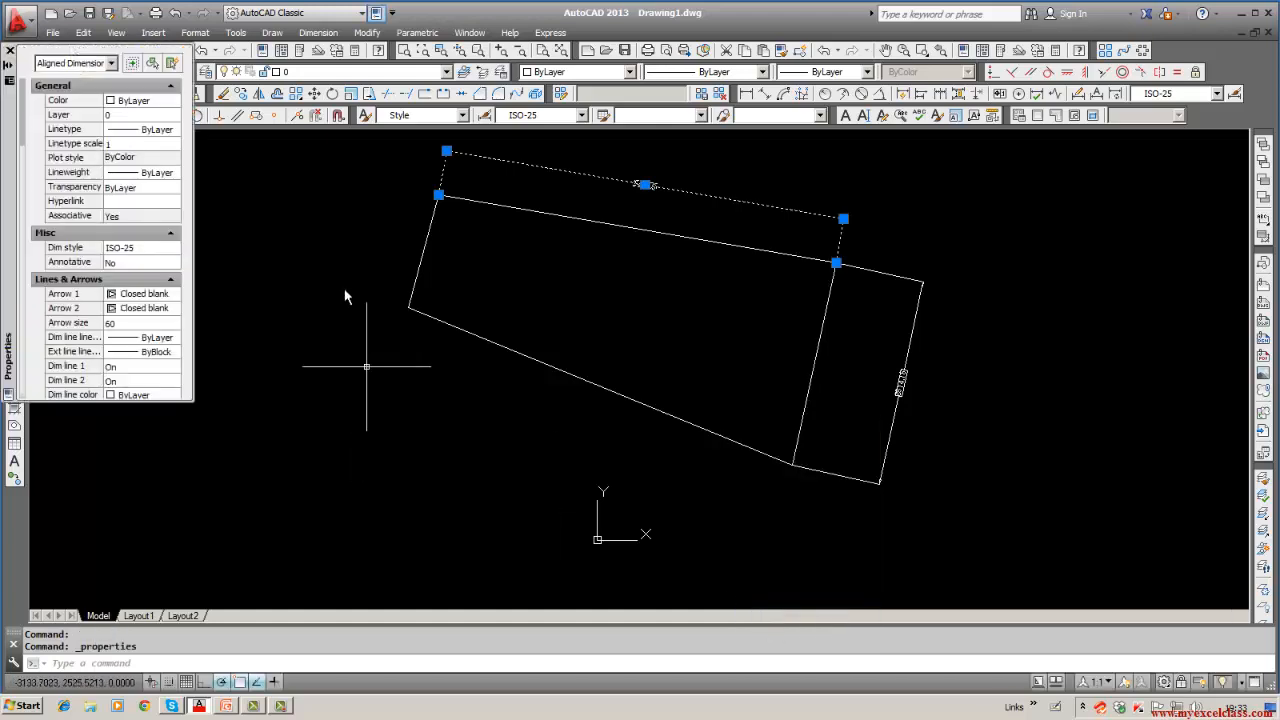
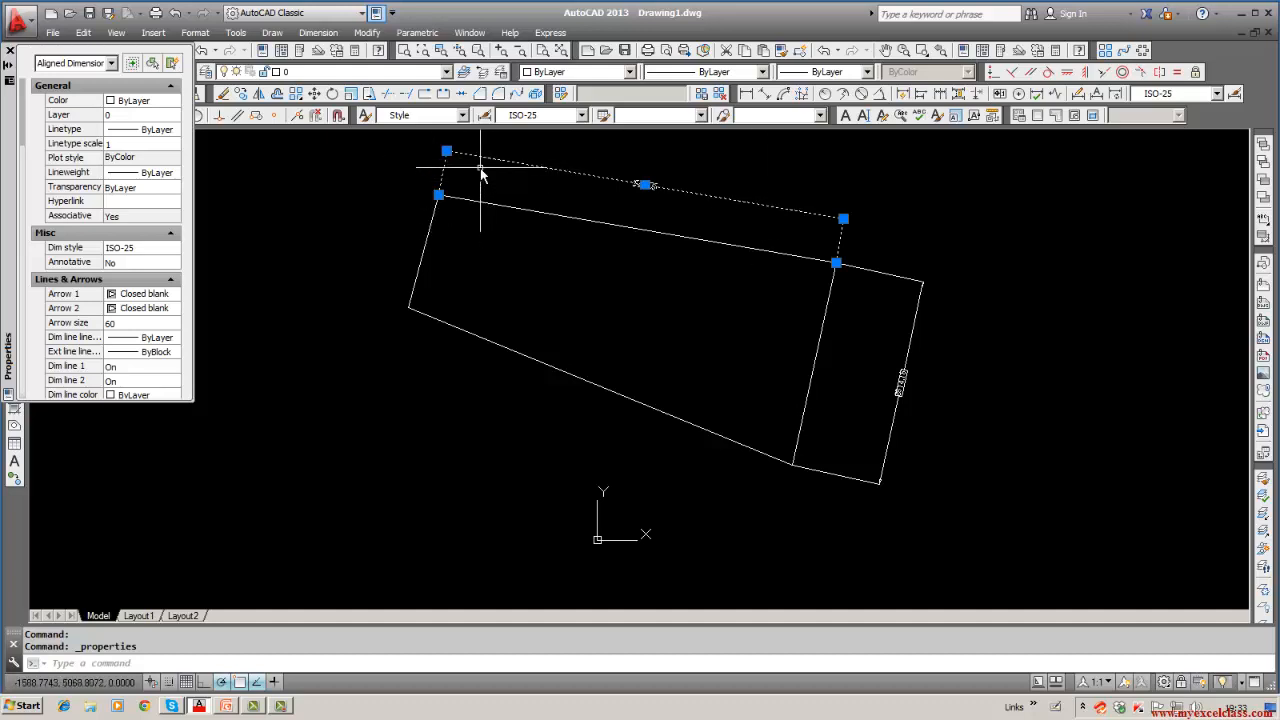
{"action": "left_click", "coordinate": [124, 116]}
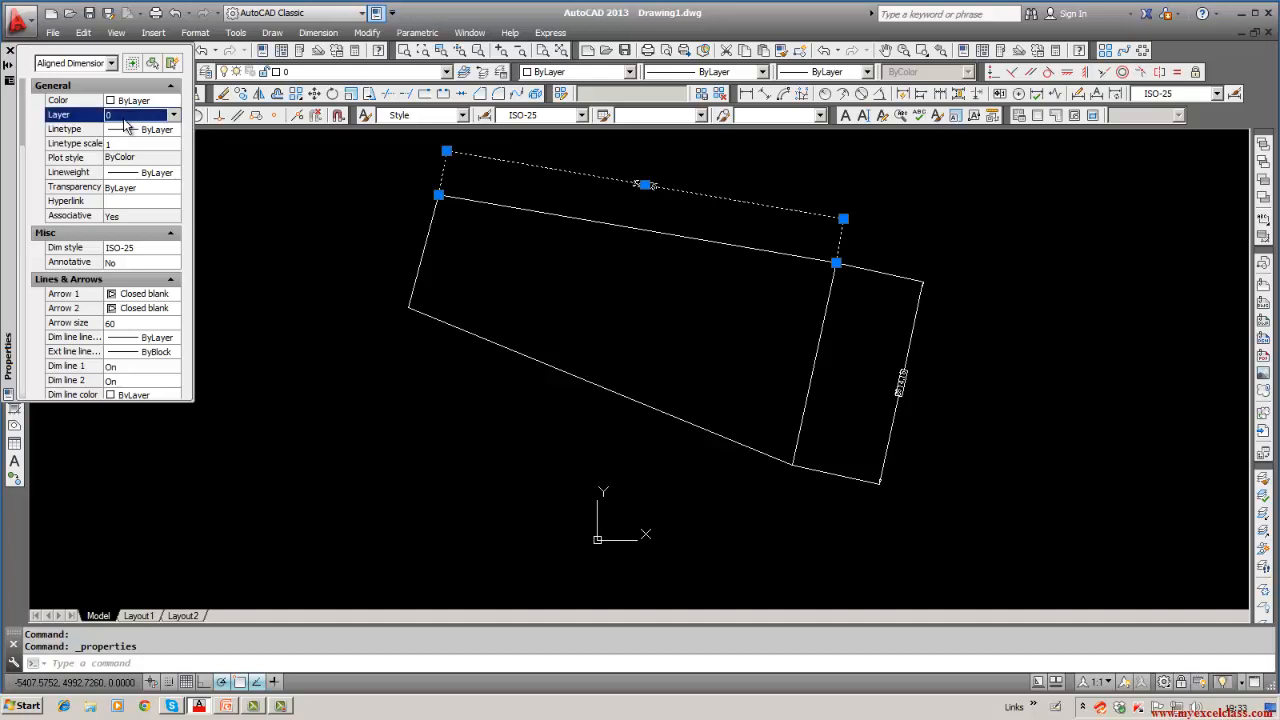
{"action": "left_click", "coordinate": [174, 115]}
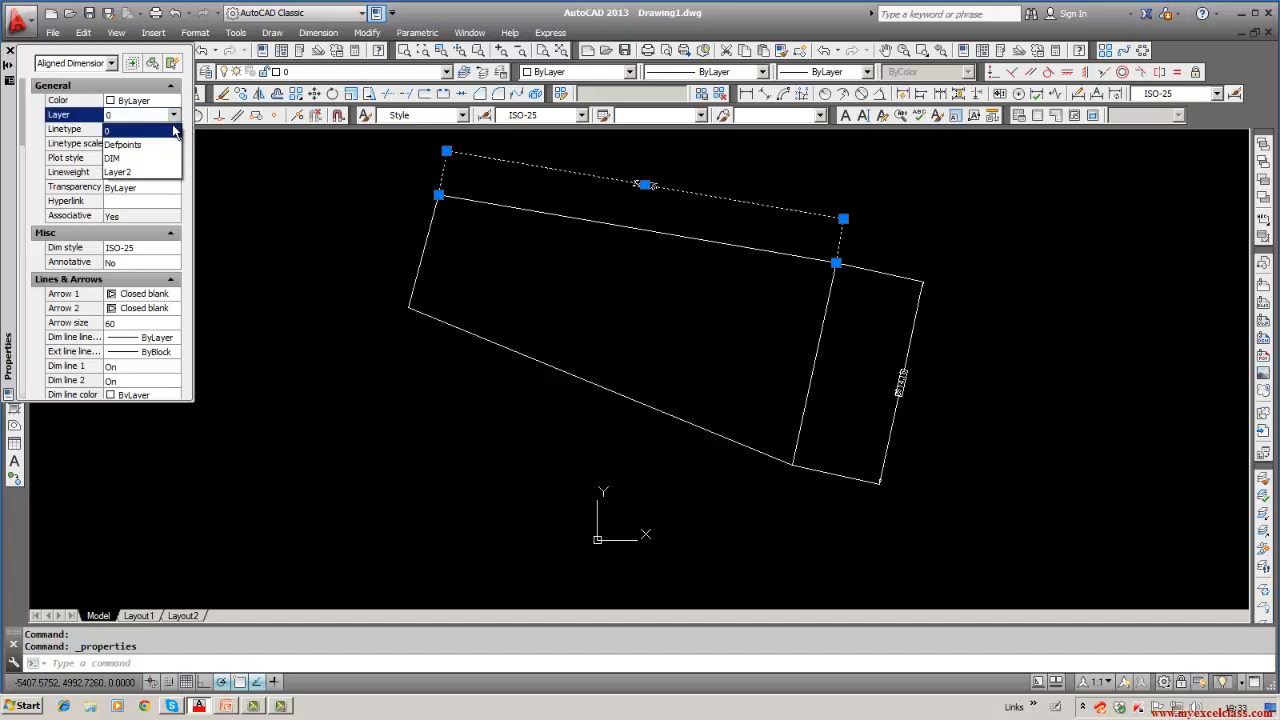
{"action": "left_click", "coordinate": [155, 159]}
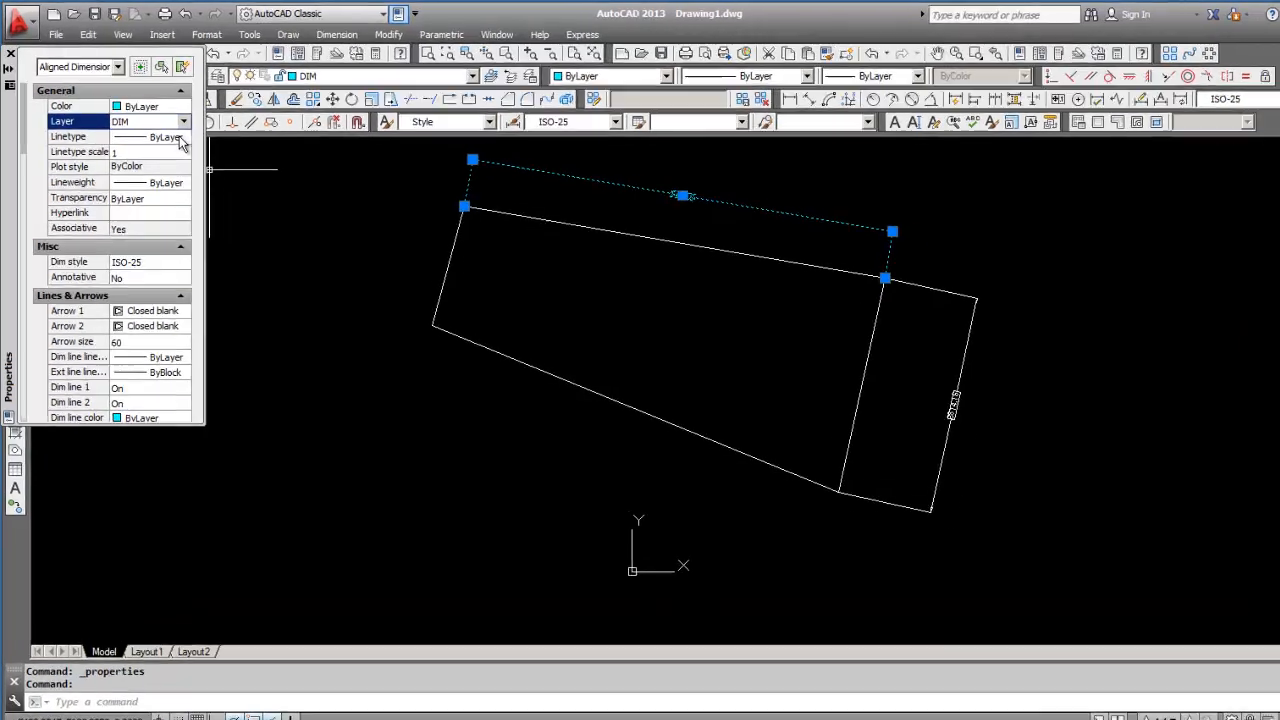
Step: Keep the upper dimension's linetype ByLayer and its linetype scale at 1, and set its lineweight to 0.00 mm
{"action": "left_click", "coordinate": [173, 132]}
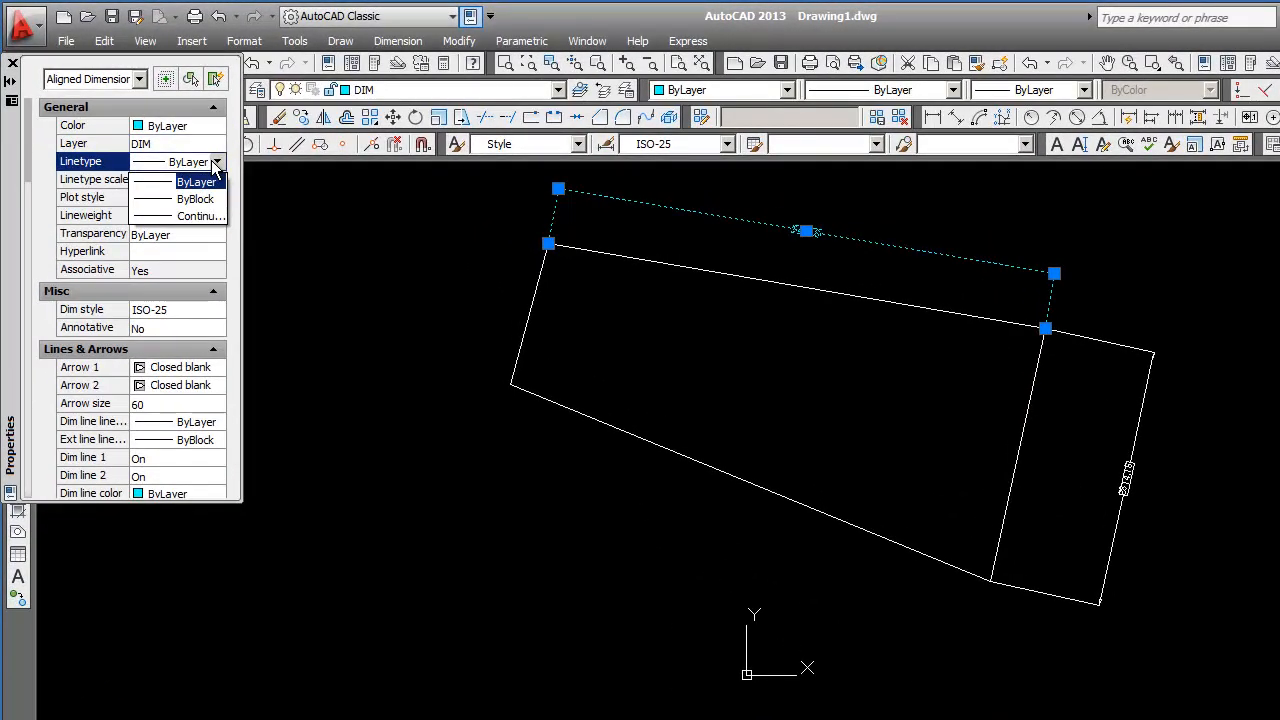
{"action": "left_click", "coordinate": [214, 166]}
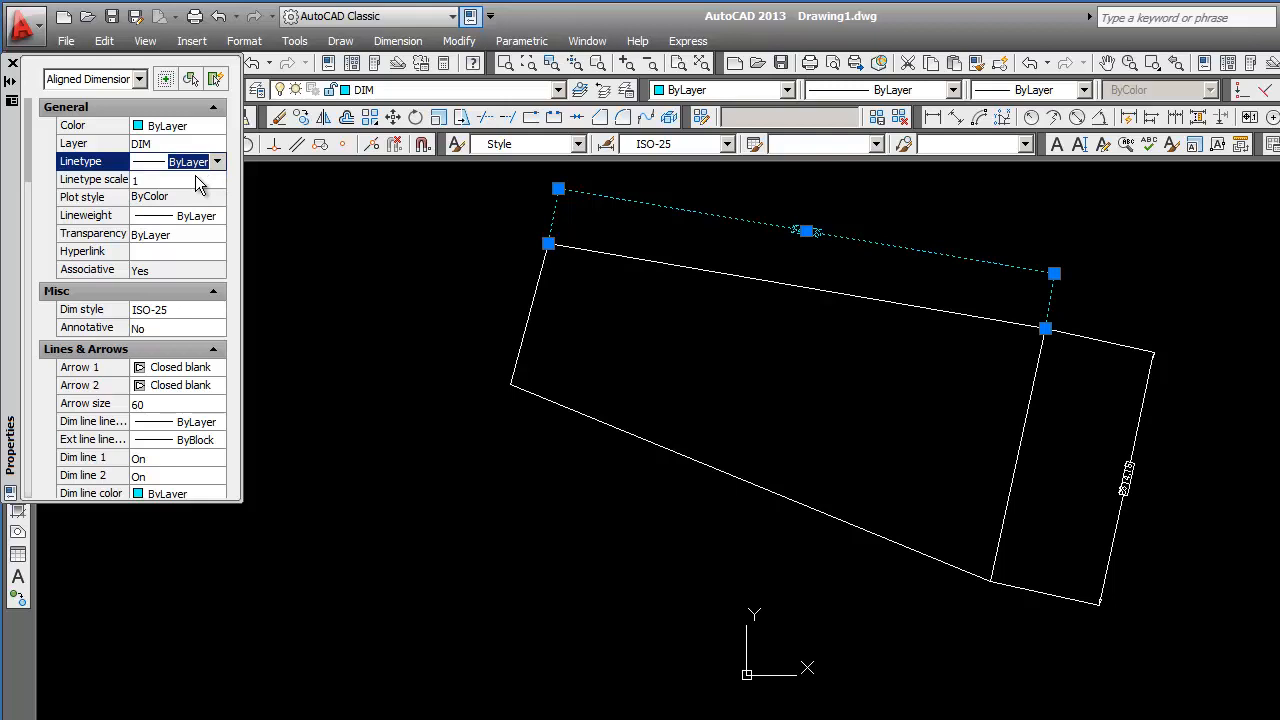
{"action": "left_click", "coordinate": [197, 179]}
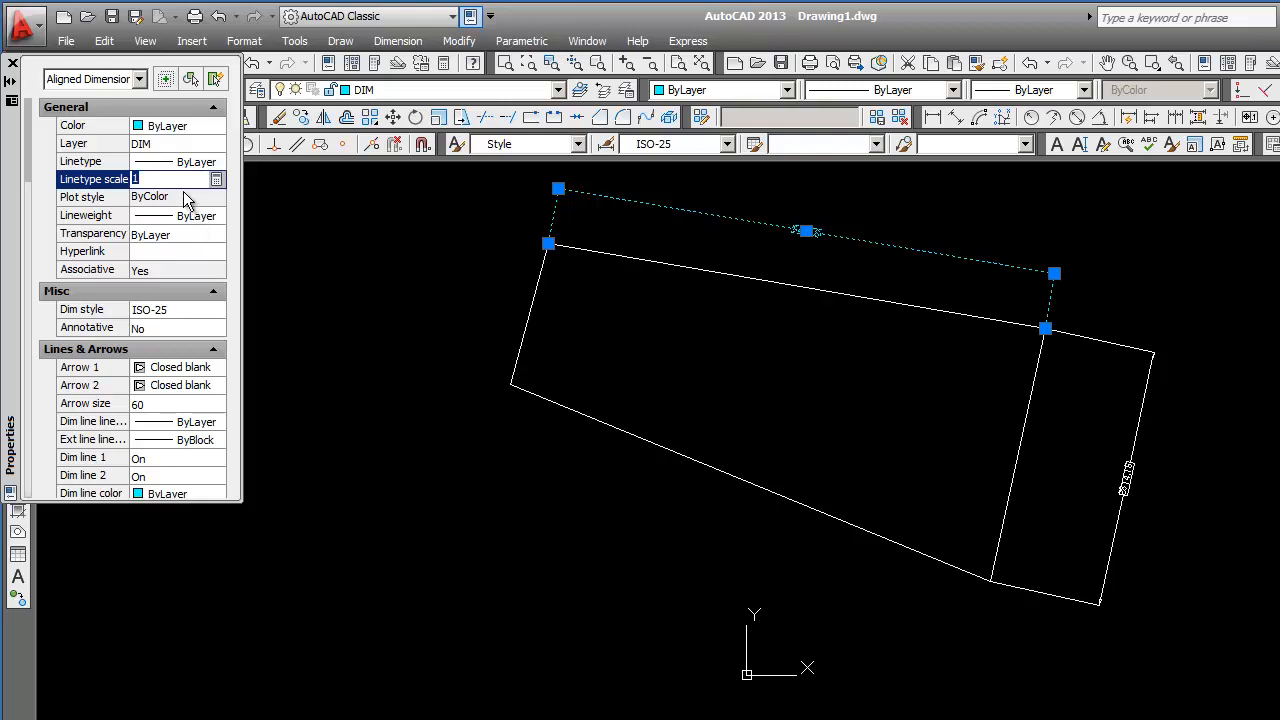
{"action": "left_click", "coordinate": [184, 198]}
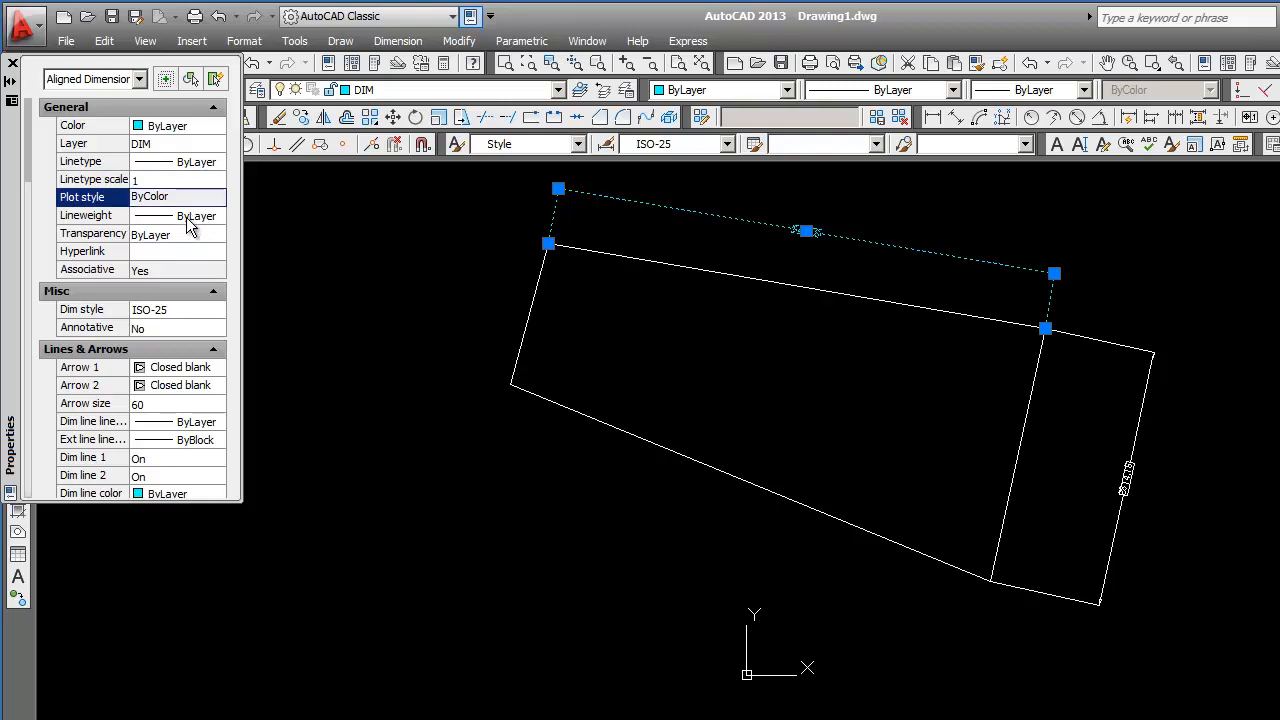
{"action": "left_click", "coordinate": [190, 223]}
{"action": "left_click", "coordinate": [217, 217]}
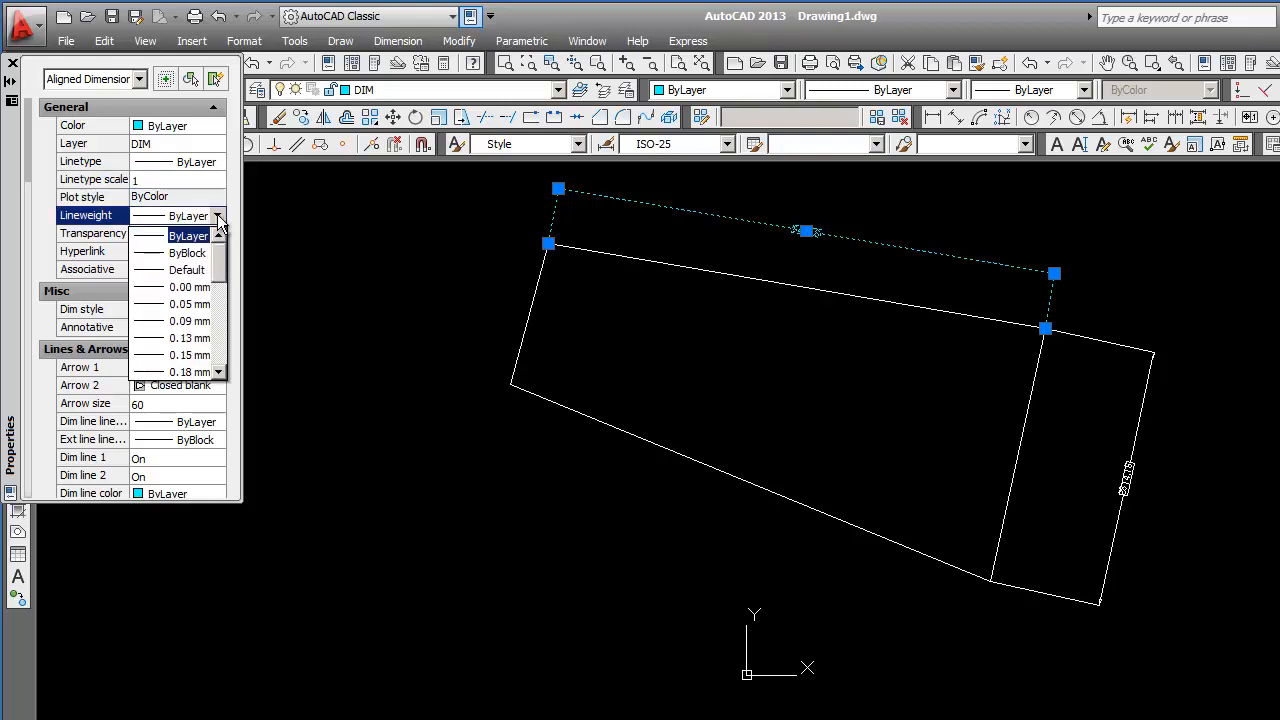
{"action": "left_click", "coordinate": [189, 287]}
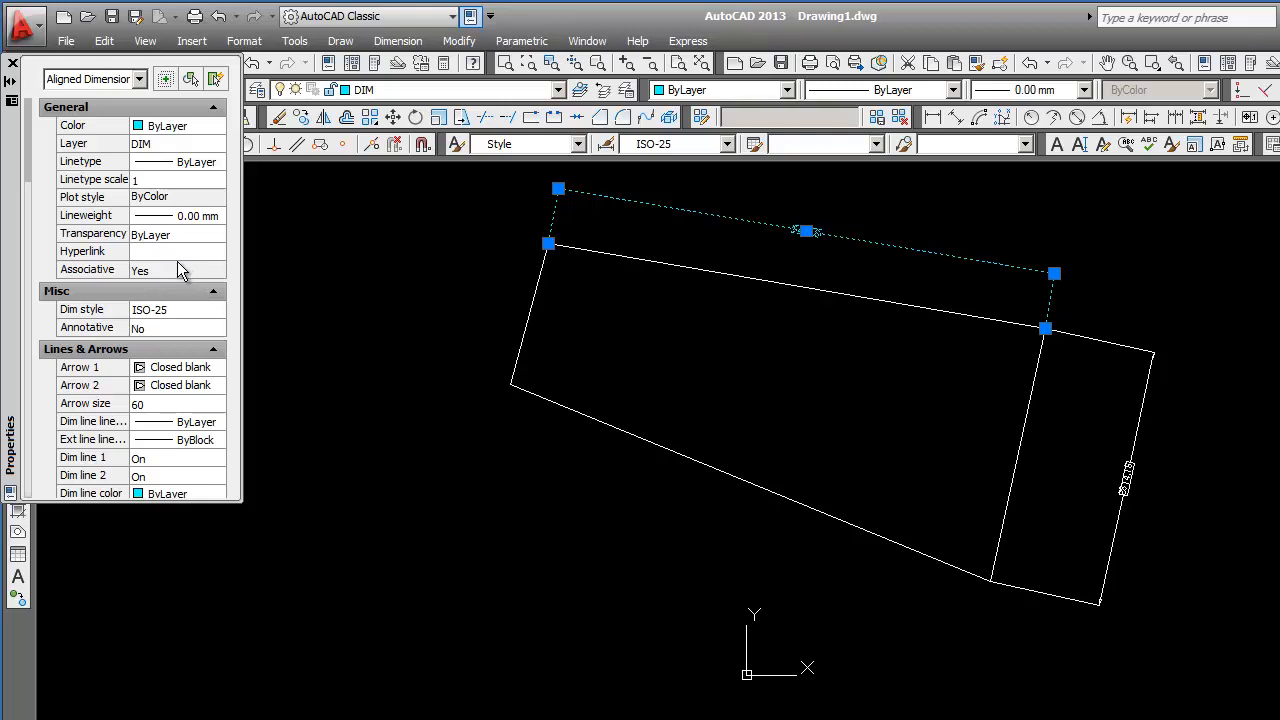
Step: Switch the upper dimension to the ISO-10 dimension style and set its first arrowhead to Open 30
{"action": "left_click", "coordinate": [184, 318]}
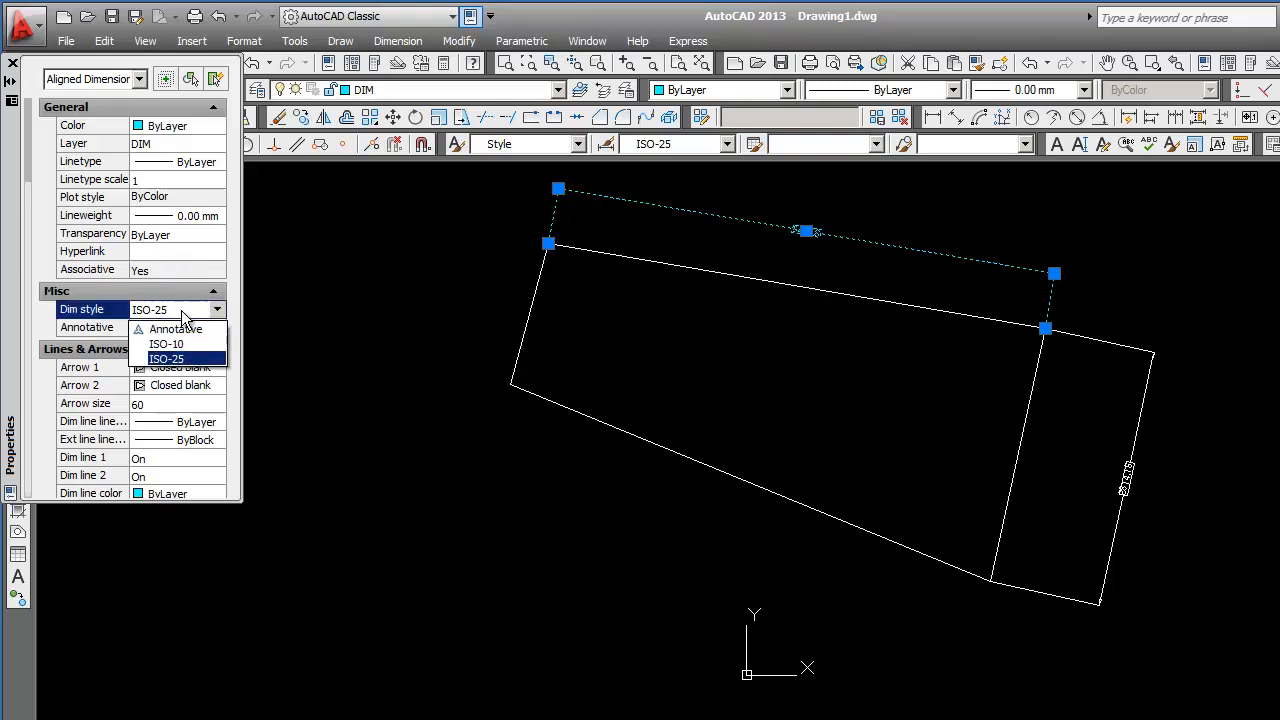
{"action": "left_click", "coordinate": [168, 344]}
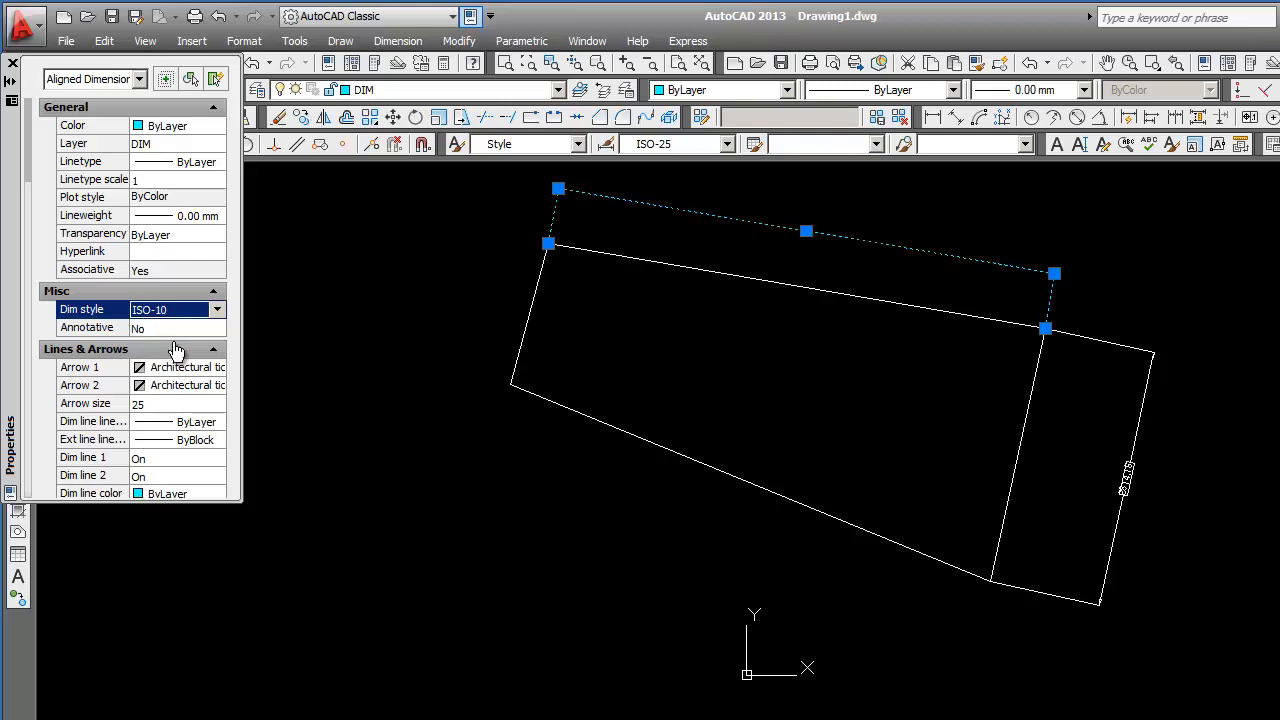
{"action": "left_click", "coordinate": [187, 370]}
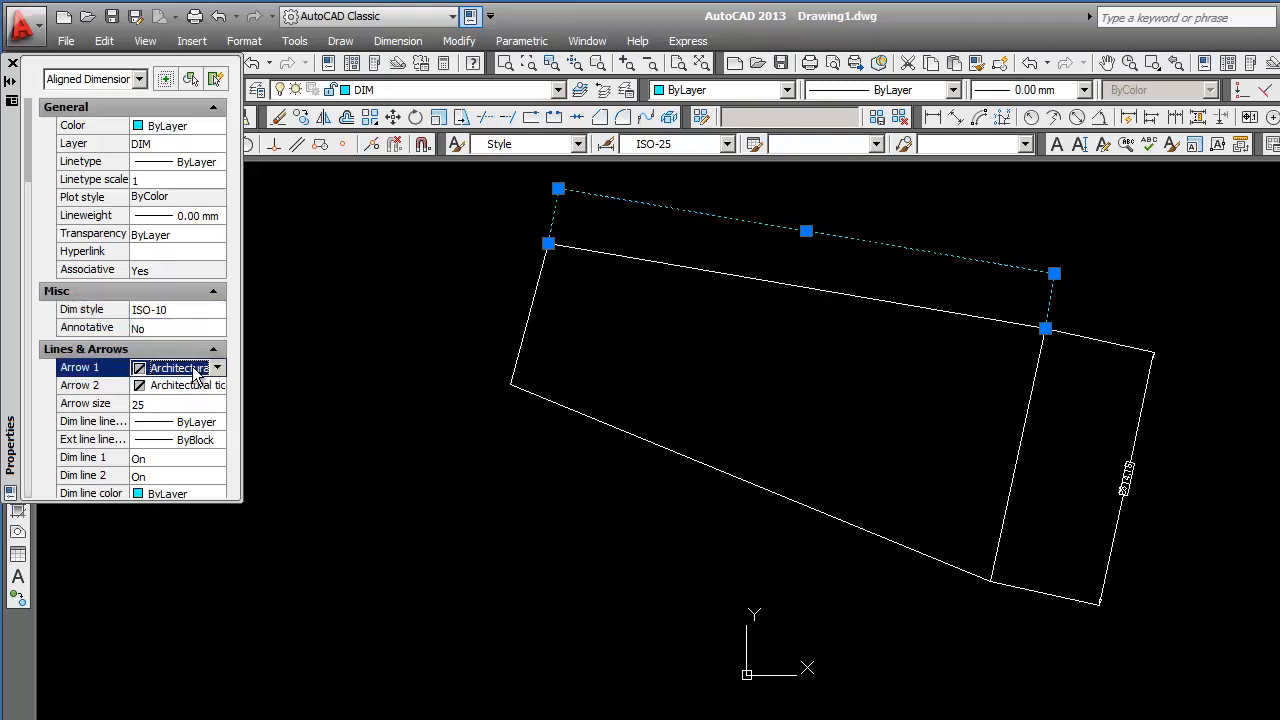
{"action": "left_click", "coordinate": [217, 367]}
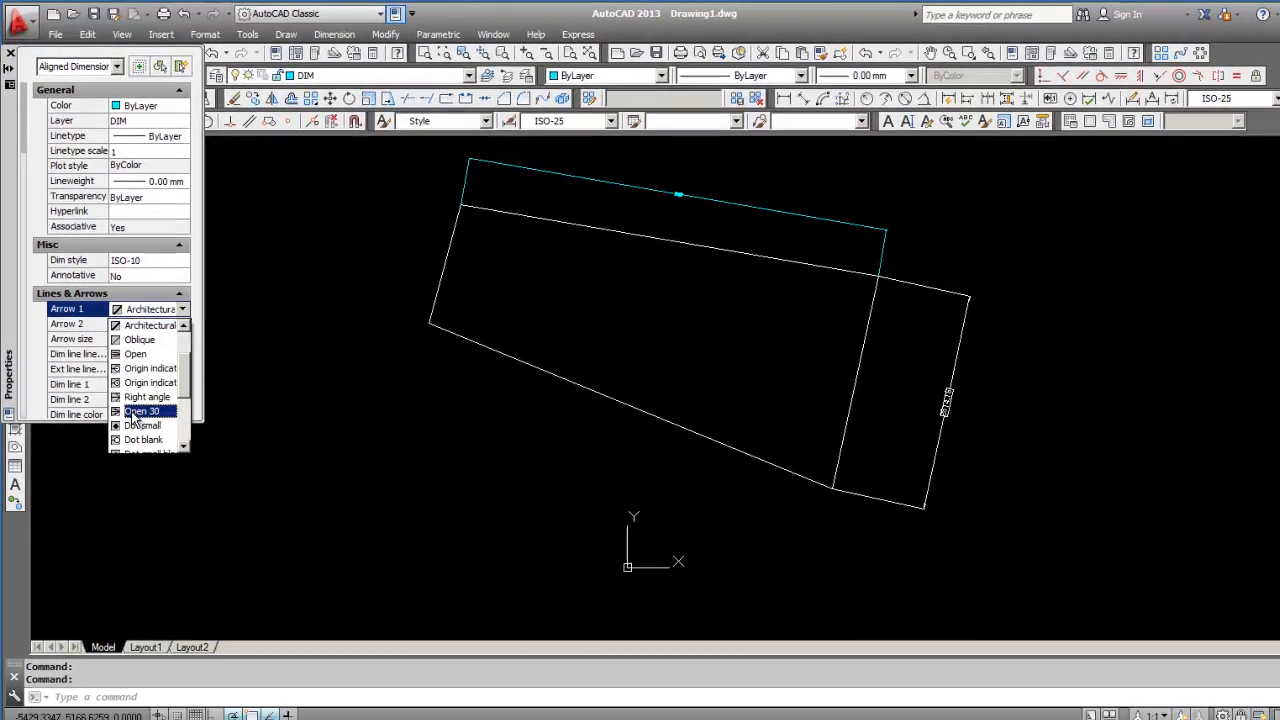
{"action": "left_click", "coordinate": [138, 411]}
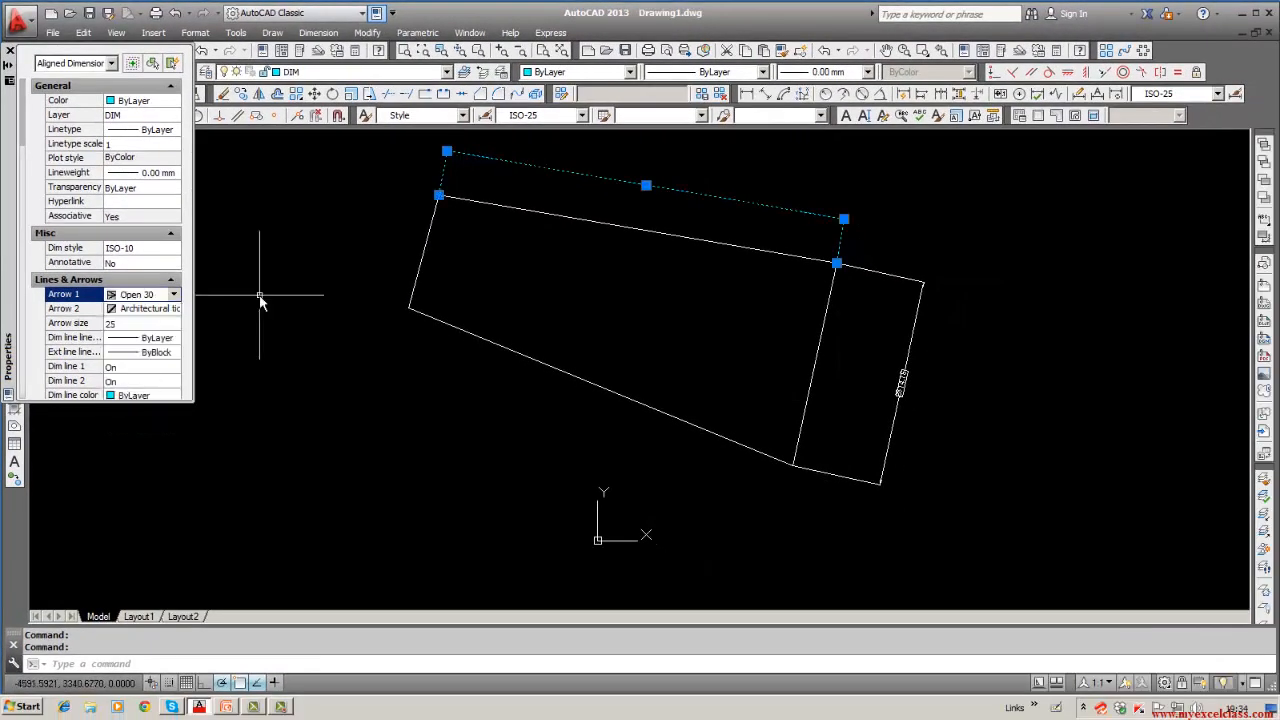
Step: Set the upper dimension's style back to ISO-25 and deselect the dimension
{"action": "left_click", "coordinate": [171, 248]}
{"action": "left_click", "coordinate": [173, 248]}
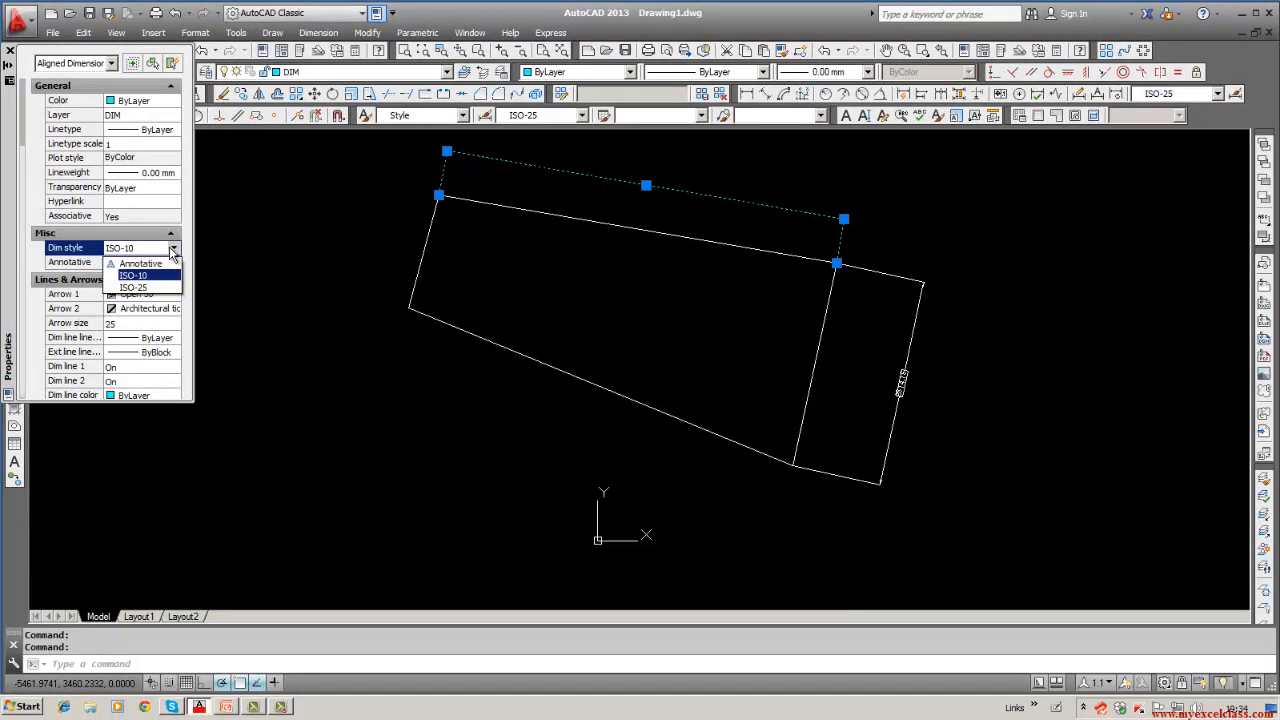
{"action": "left_click", "coordinate": [134, 287]}
{"action": "scroll", "coordinate": [401, 176], "scroll_direction": "up", "scroll_amount": 2}
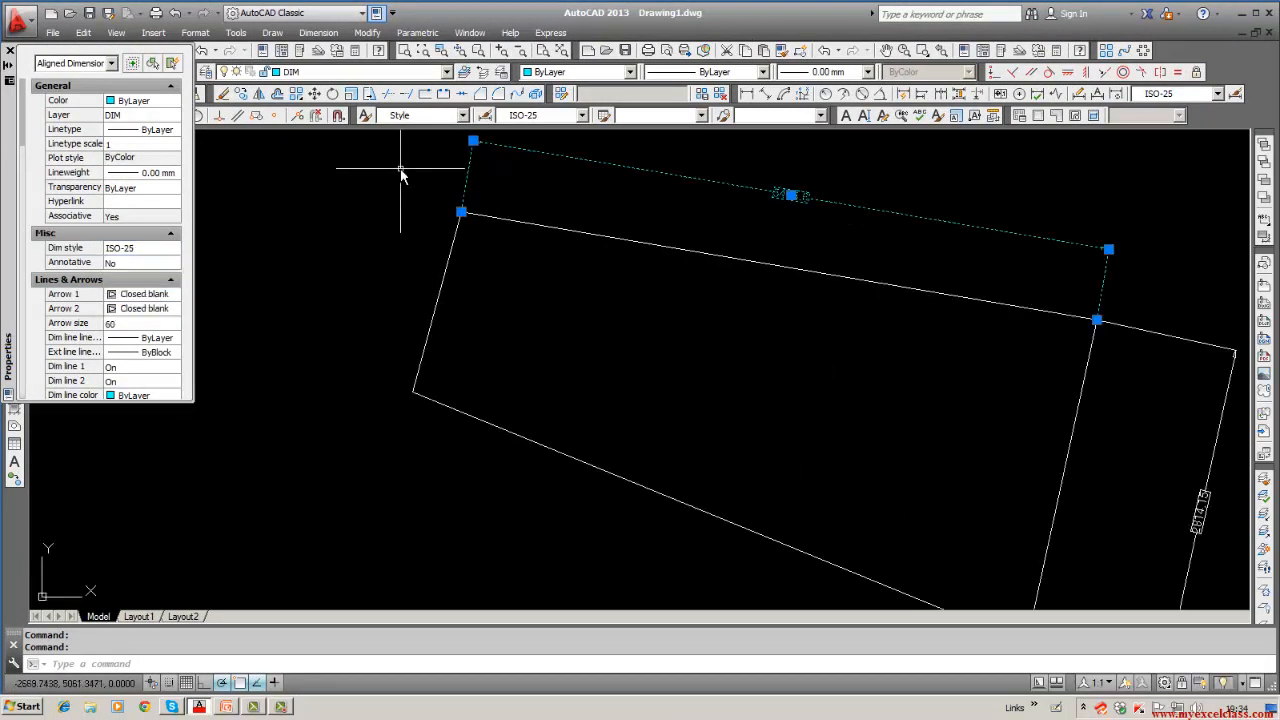
{"action": "key", "text": "Escape"}
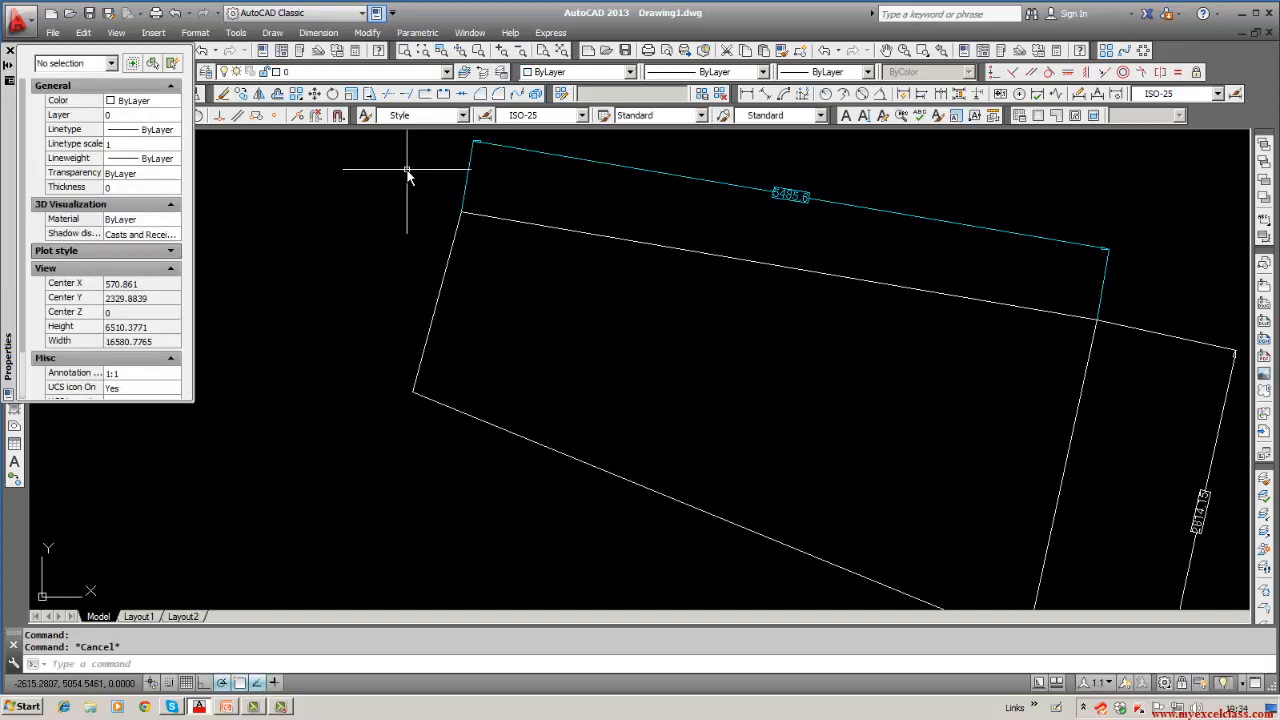
Step: Close the Properties palette, leaving nothing selected
{"action": "middle_click_drag", "start_coordinate": [402, 214], "coordinate": [337, 265]}
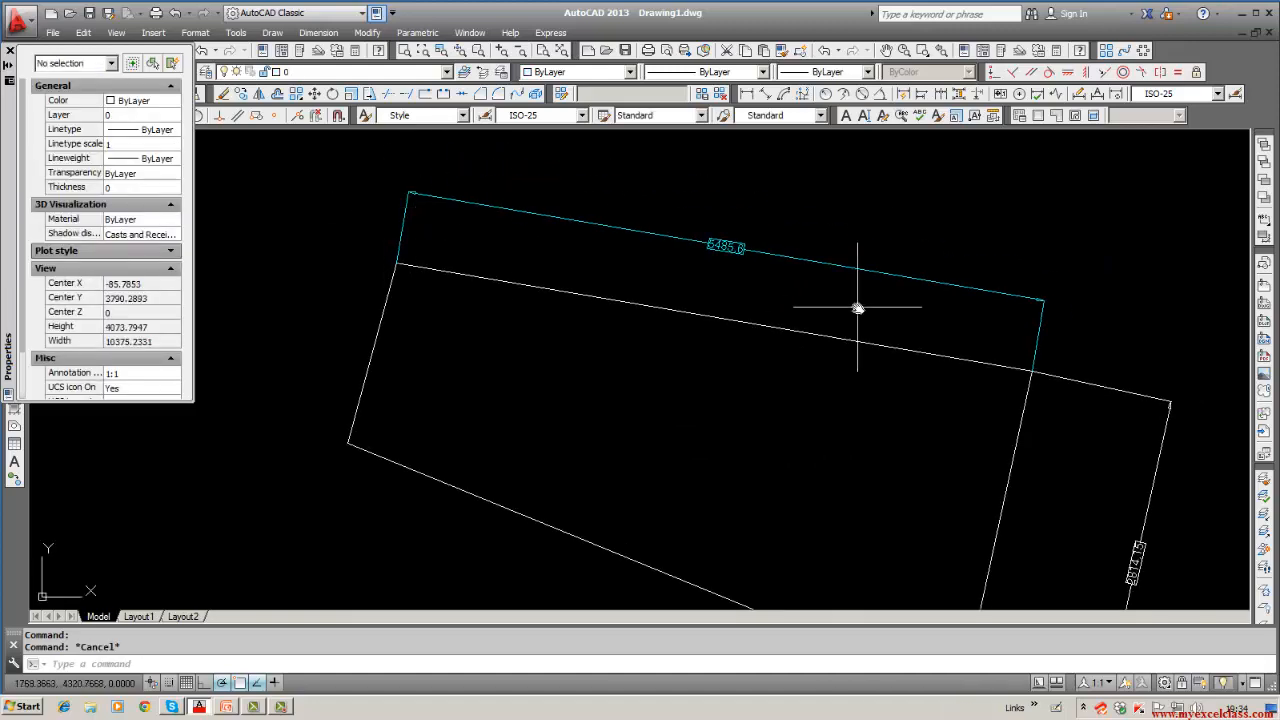
{"action": "middle_click_drag", "start_coordinate": [1090, 401], "coordinate": [951, 340]}
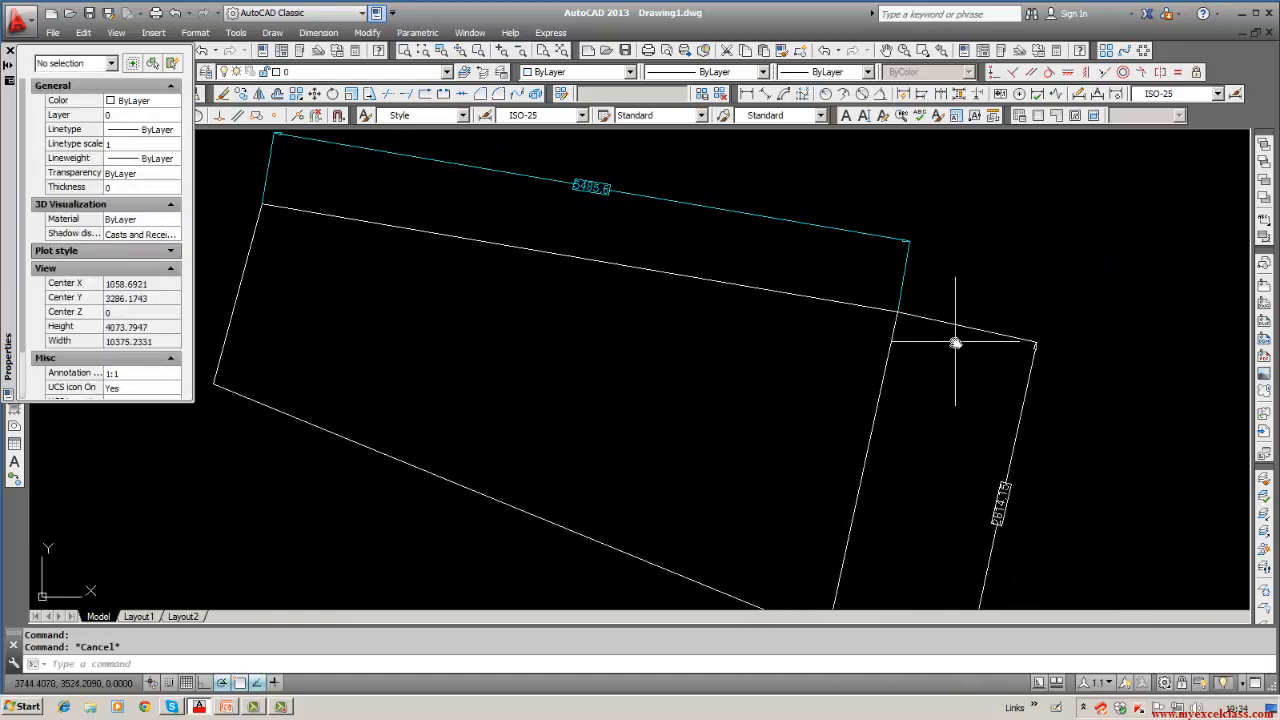
{"action": "scroll", "coordinate": [955, 343], "scroll_direction": "down", "scroll_amount": 1}
{"action": "key", "text": "Escape"}
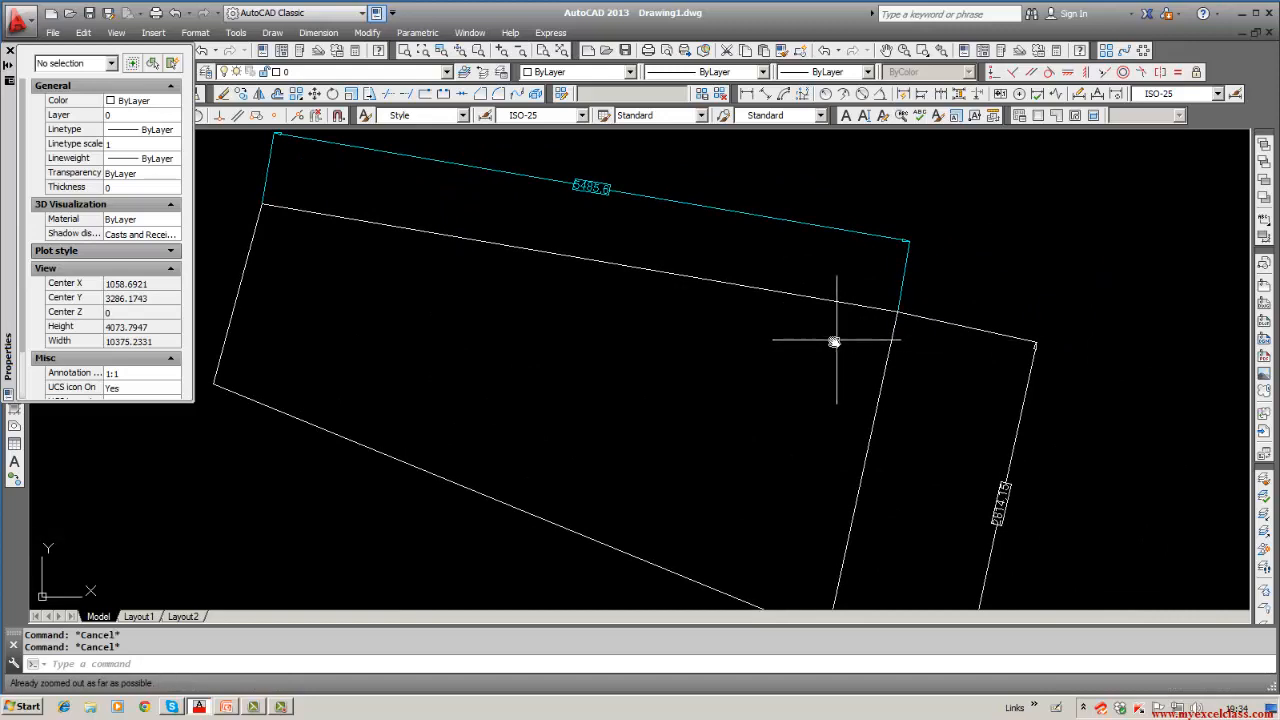
{"action": "left_click", "coordinate": [10, 51]}
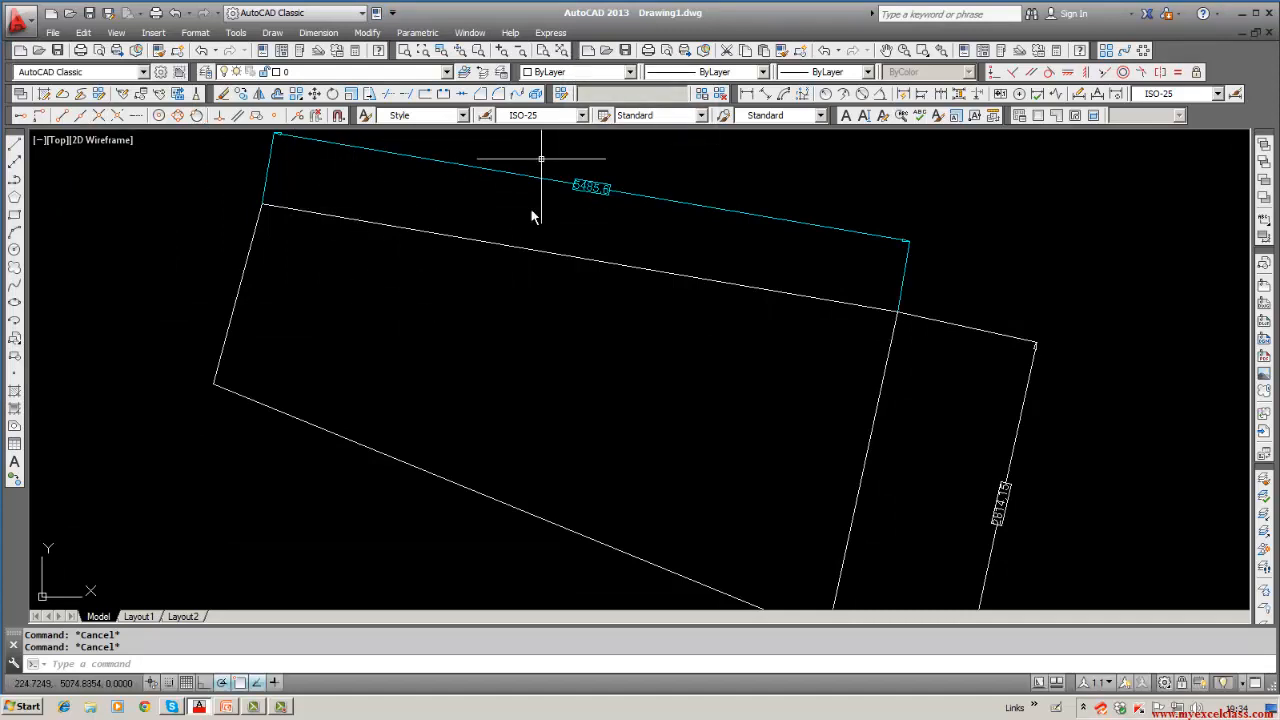
Step: Examine the colour options in the properties of the quadrilateral's upper edge, leaving its colour ByLayer, and deselect the line
{"action": "left_click", "coordinate": [511, 249]}
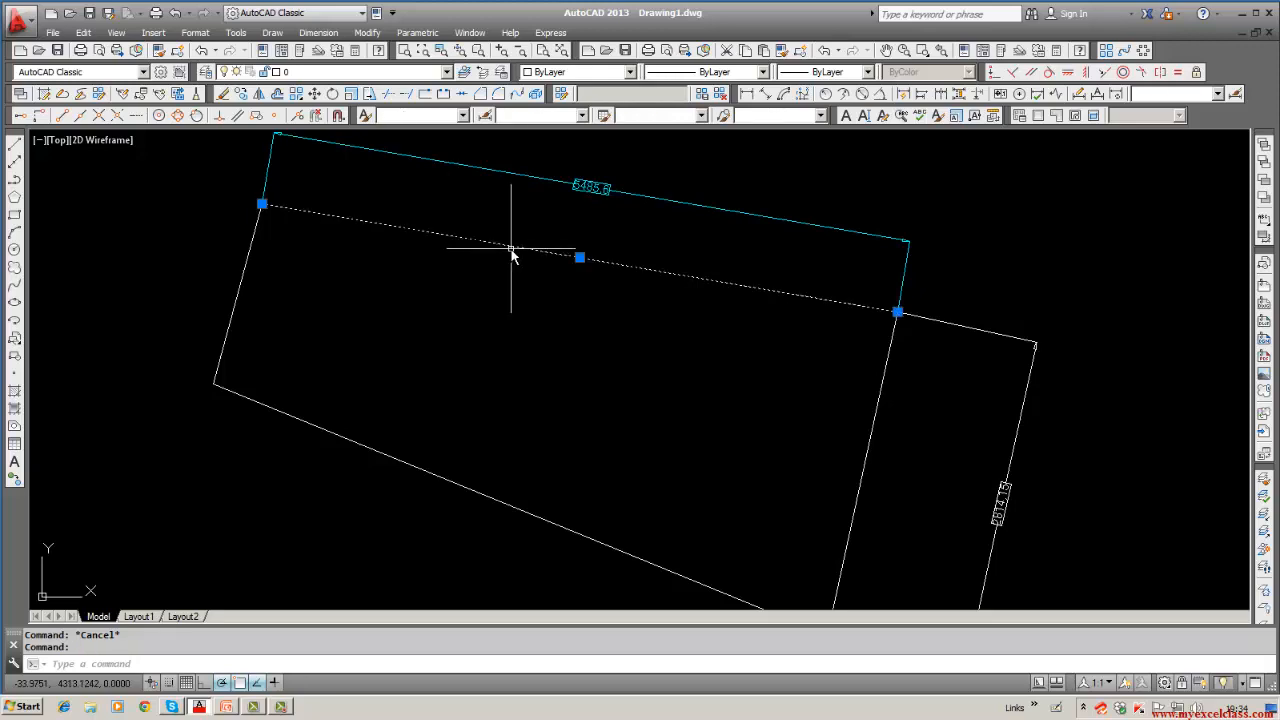
{"action": "right_click", "coordinate": [511, 253]}
{"action": "left_click", "coordinate": [526, 596]}
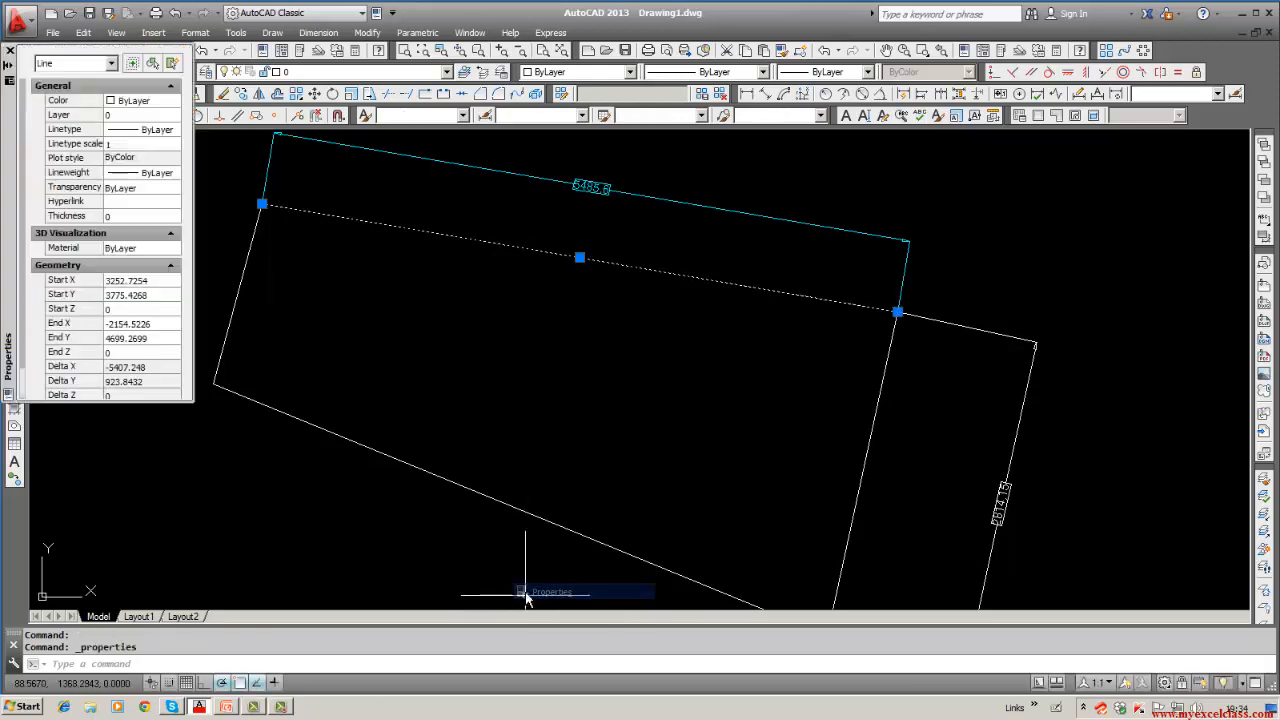
{"action": "left_click", "coordinate": [128, 102]}
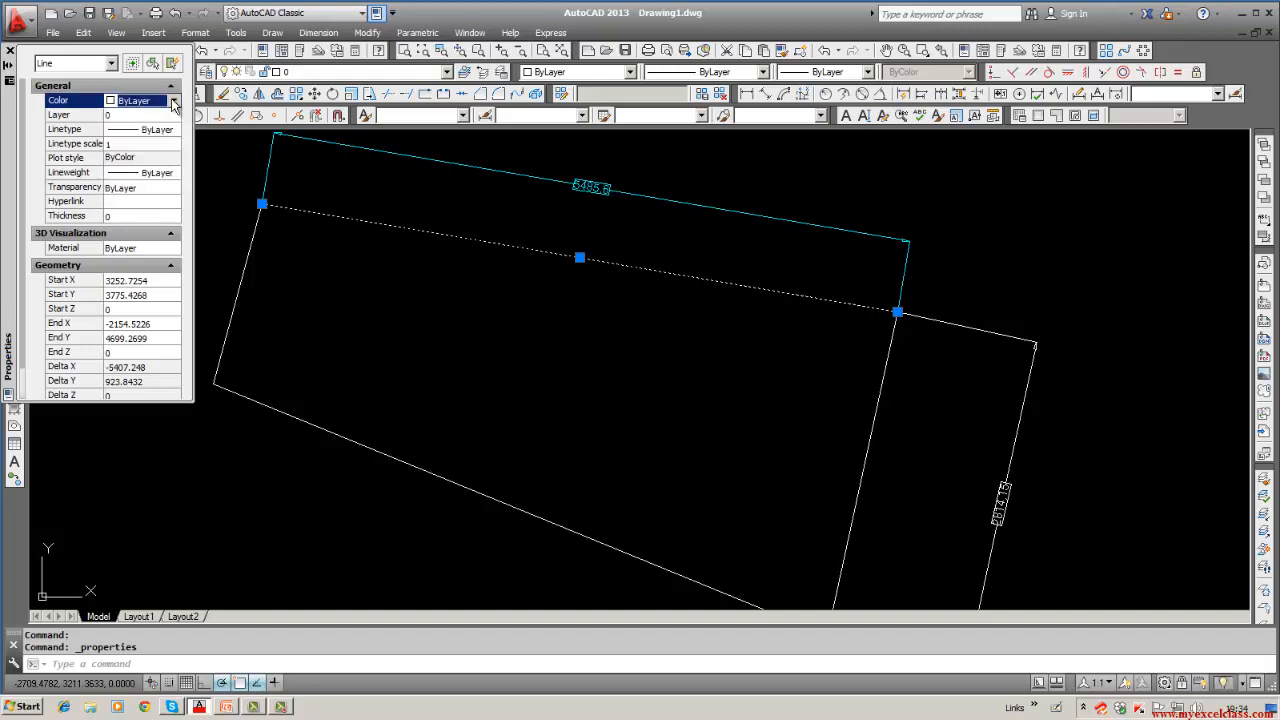
{"action": "left_click", "coordinate": [174, 103]}
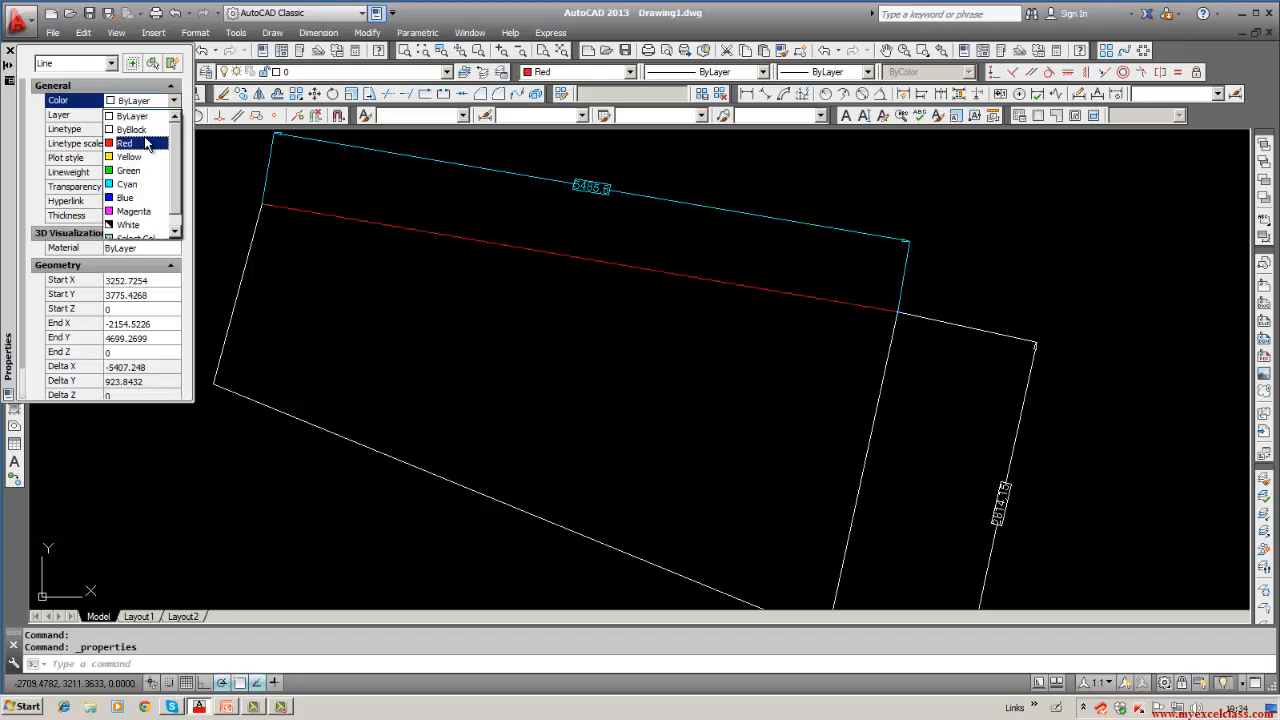
{"action": "left_click", "coordinate": [217, 140]}
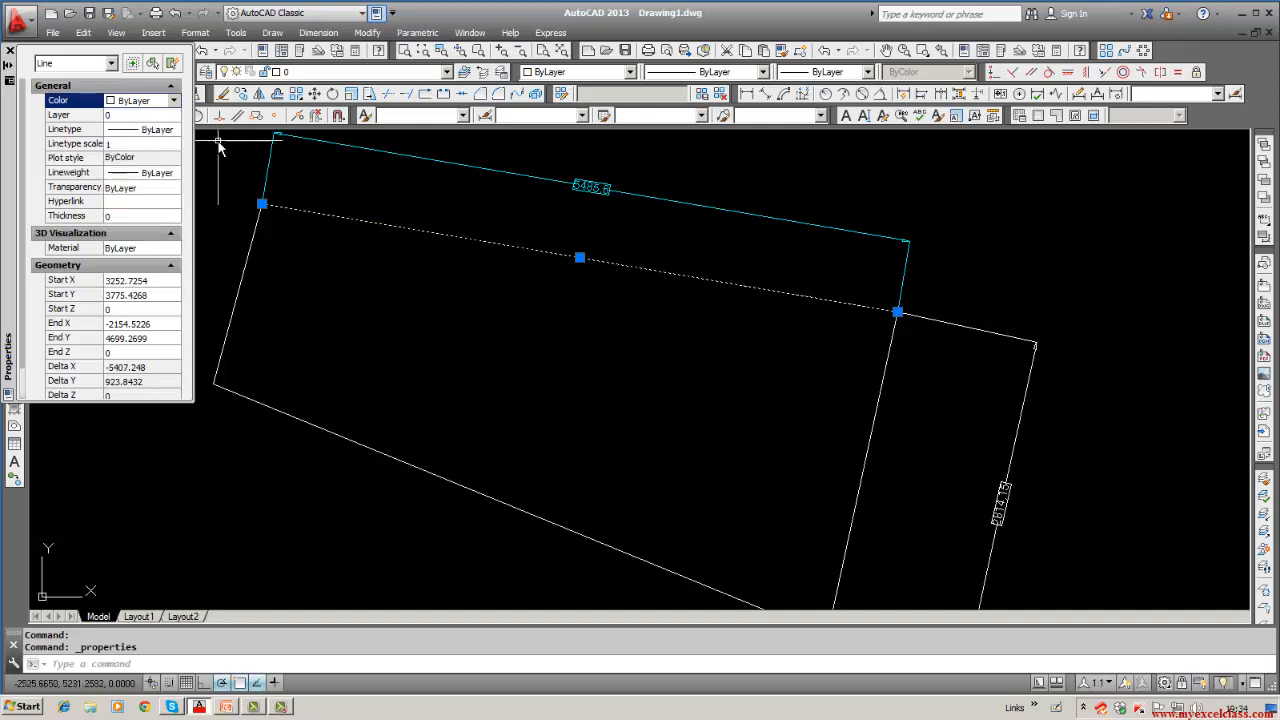
{"action": "left_click", "coordinate": [10, 50]}
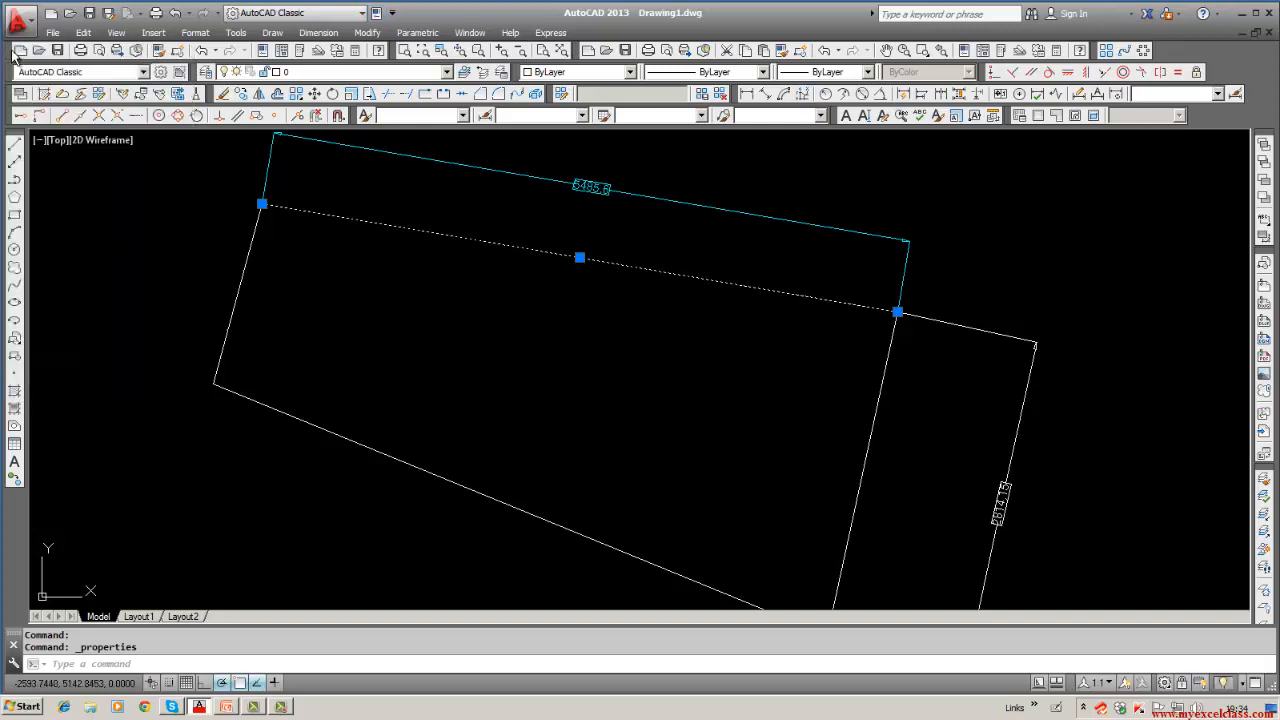
{"action": "key", "text": "Escape"}
Step: Review the drawing's layers and their colours and lineweights in the Layer Properties Manager, and close it
{"action": "scroll", "coordinate": [371, 387], "scroll_direction": "down", "scroll_amount": 2}
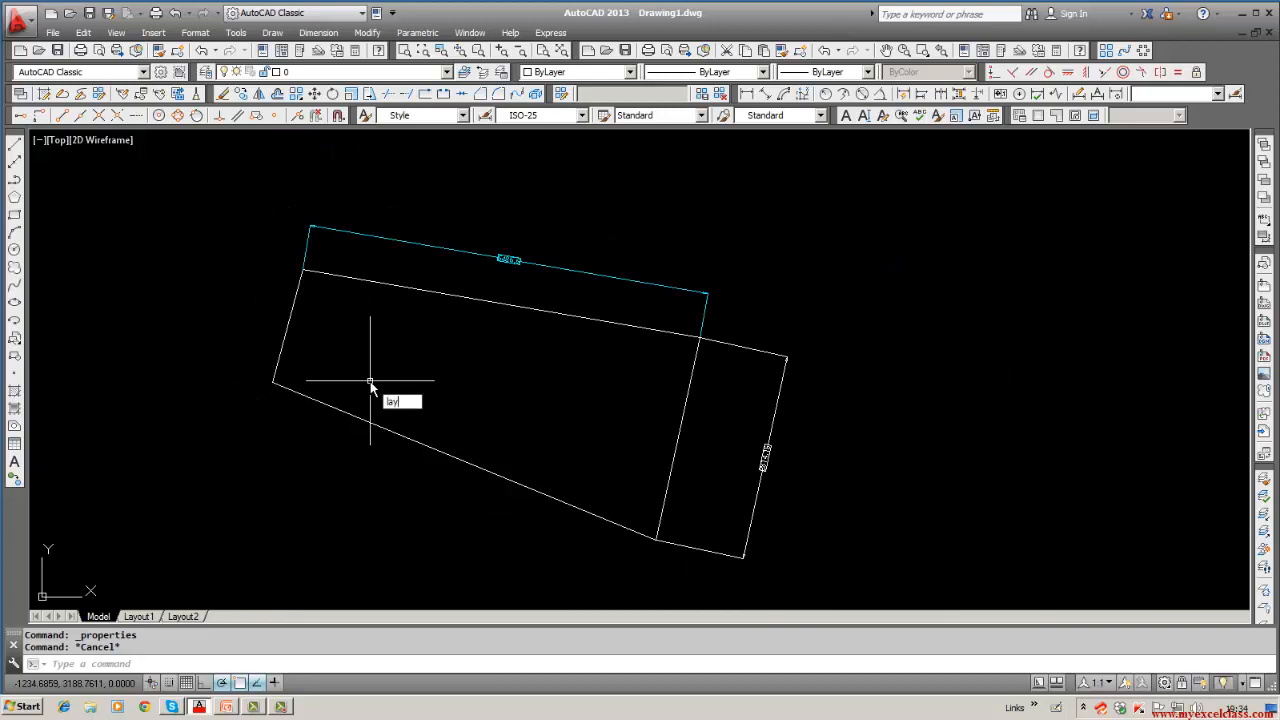
{"action": "type", "text": "layer"}
{"action": "key", "text": "Return"}
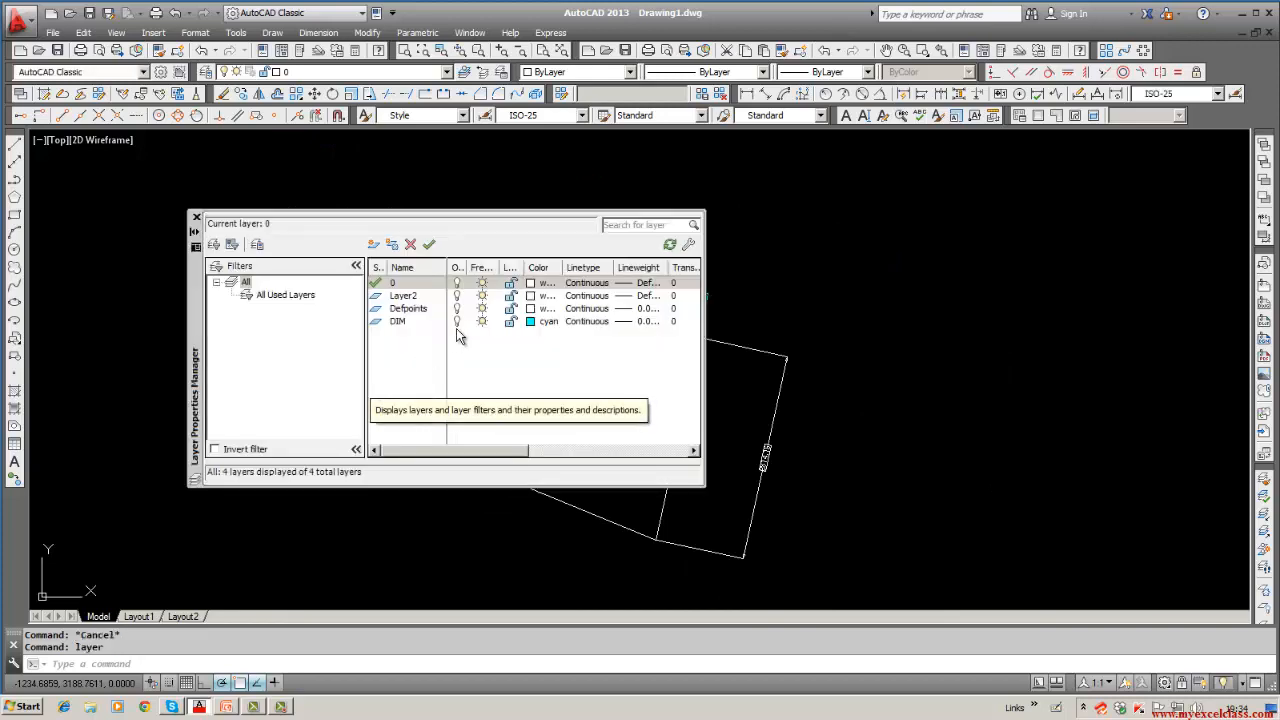
{"action": "left_click", "coordinate": [441, 284]}
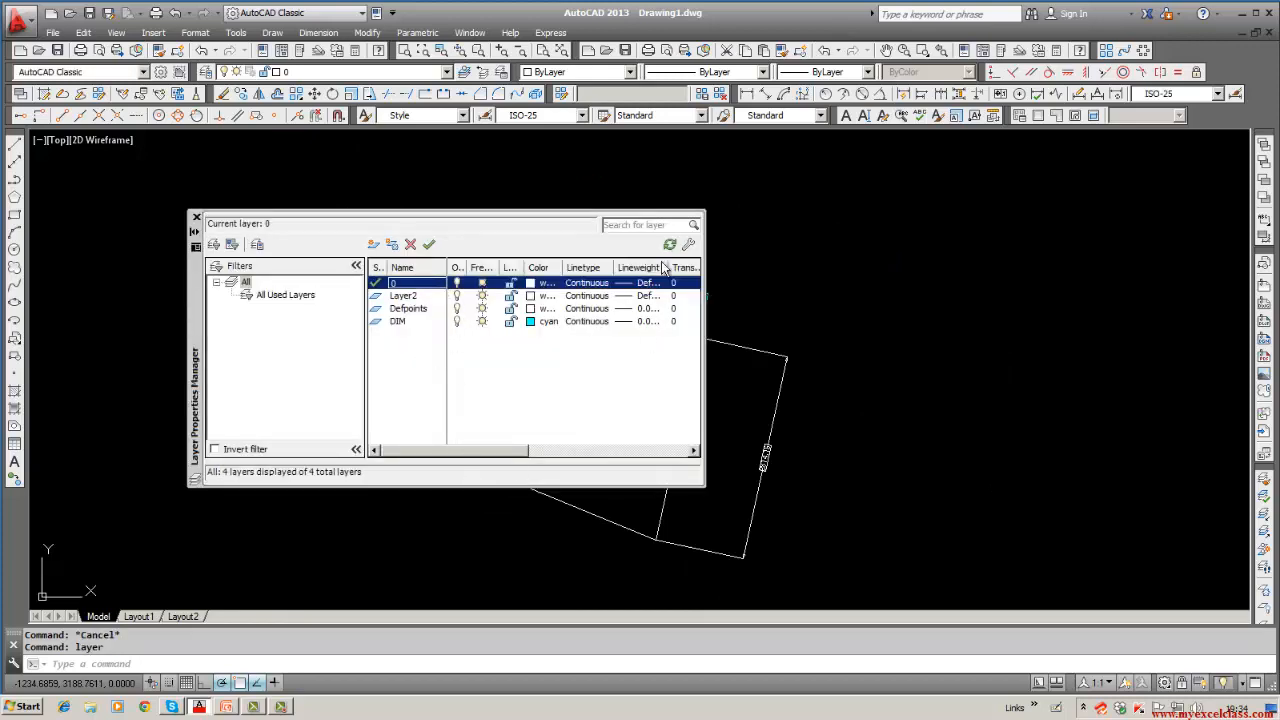
{"action": "key", "text": "Escape"}
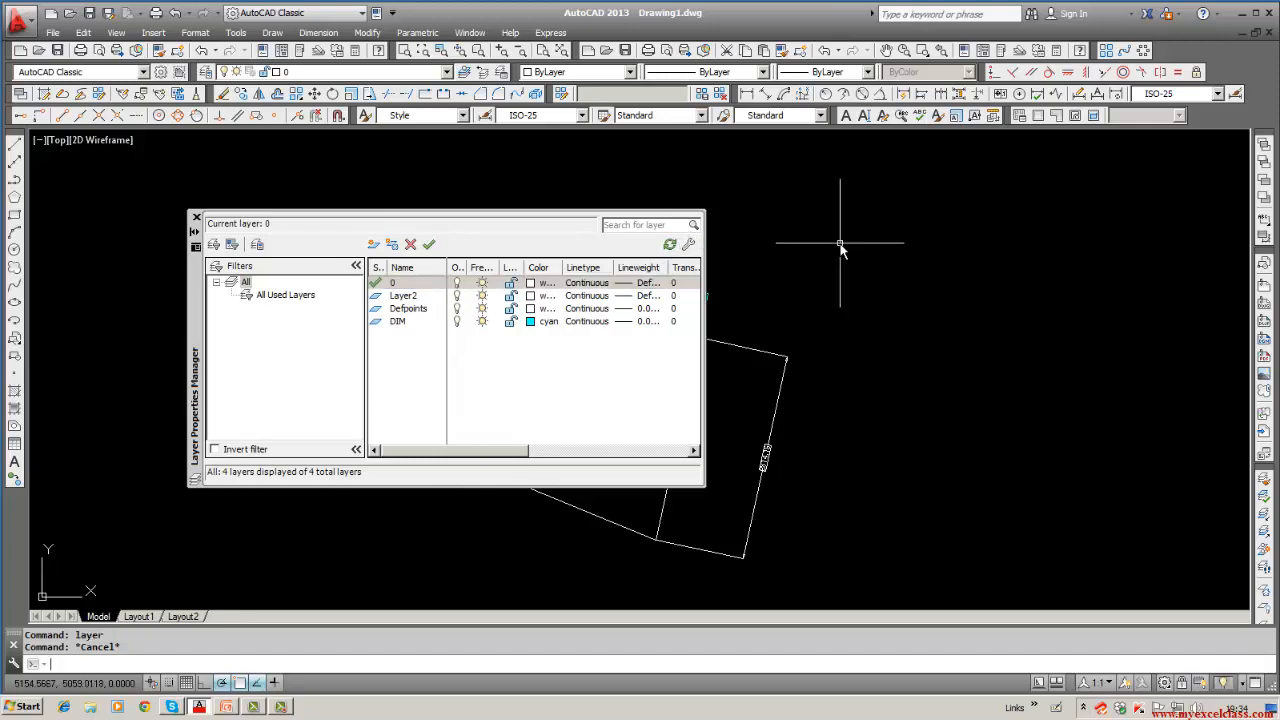
{"action": "left_click", "coordinate": [197, 218]}
{"action": "middle_click_drag", "start_coordinate": [323, 240], "coordinate": [332, 242]}
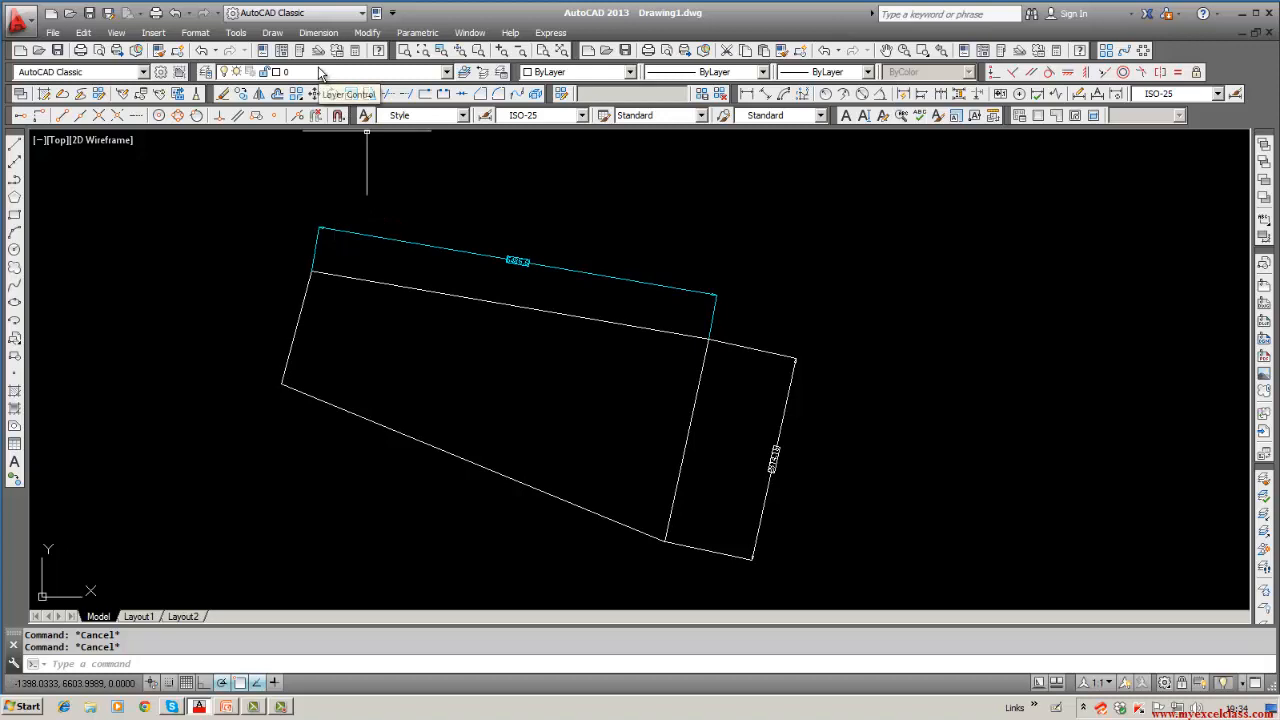
Step: Set the colour of the quadrilateral's upper edge to Red and deselect the line
{"action": "left_click", "coordinate": [630, 73]}
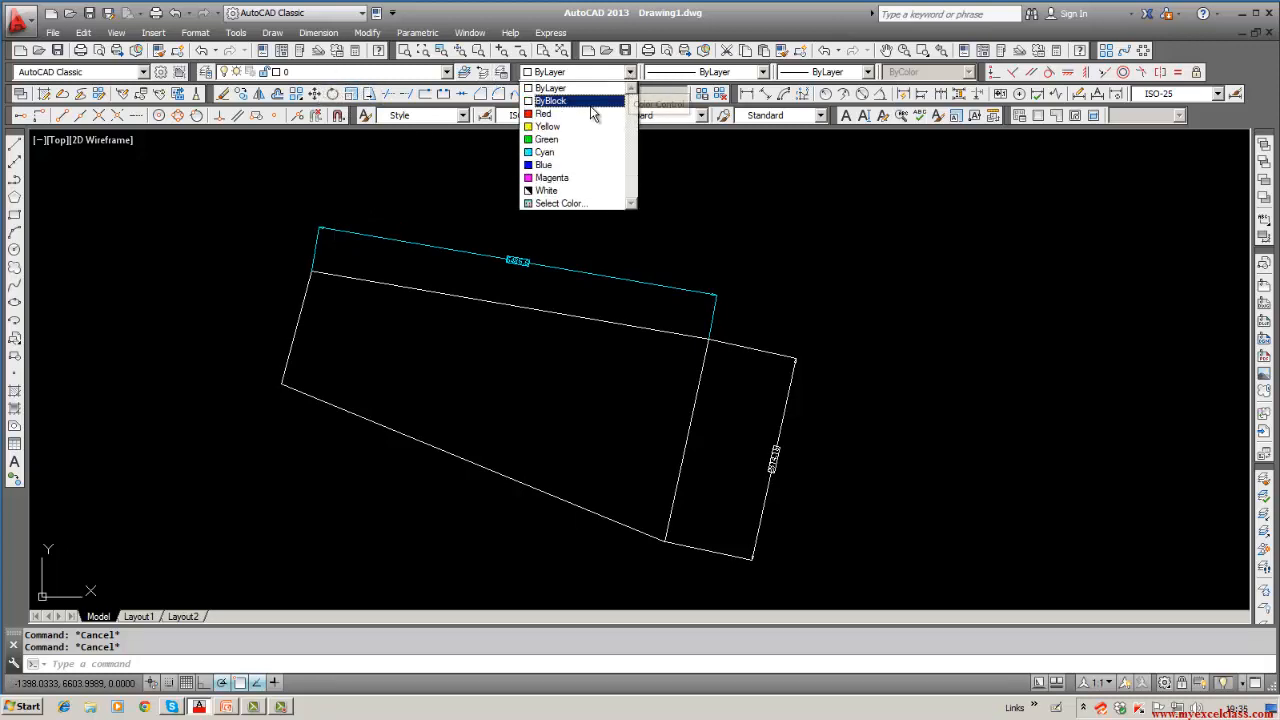
{"action": "left_click", "coordinate": [731, 207]}
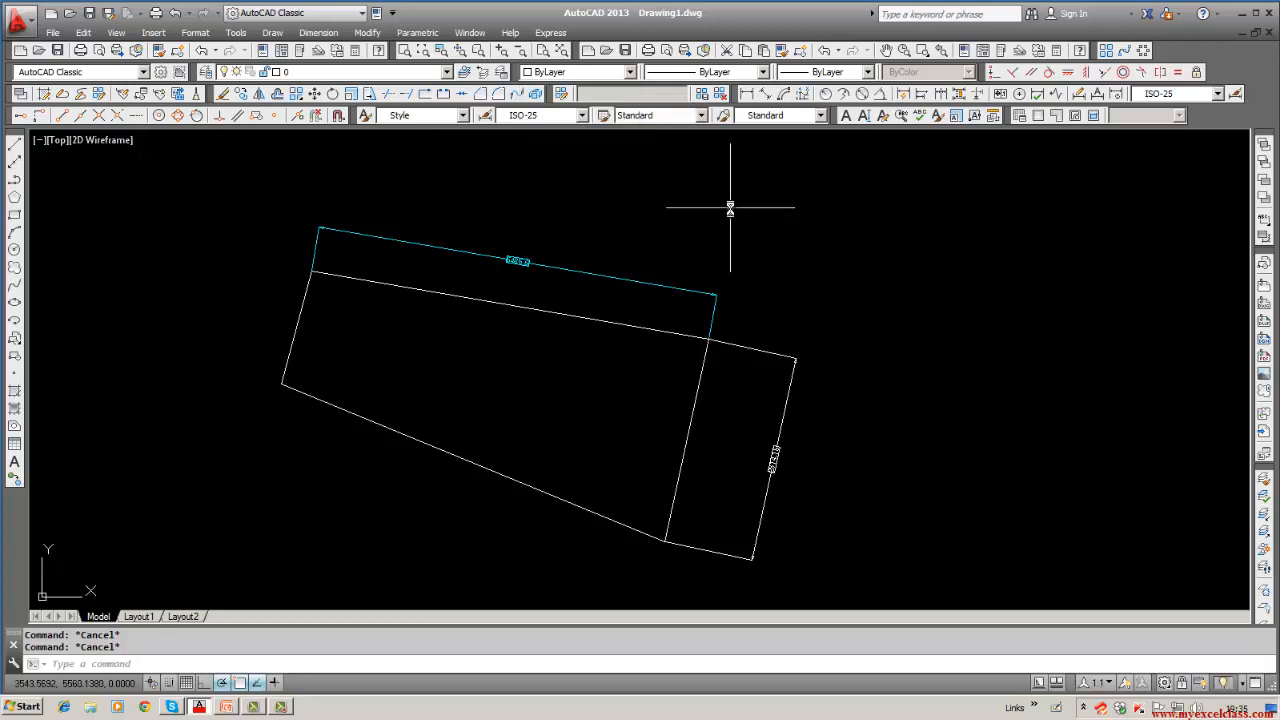
{"action": "left_click", "coordinate": [503, 303]}
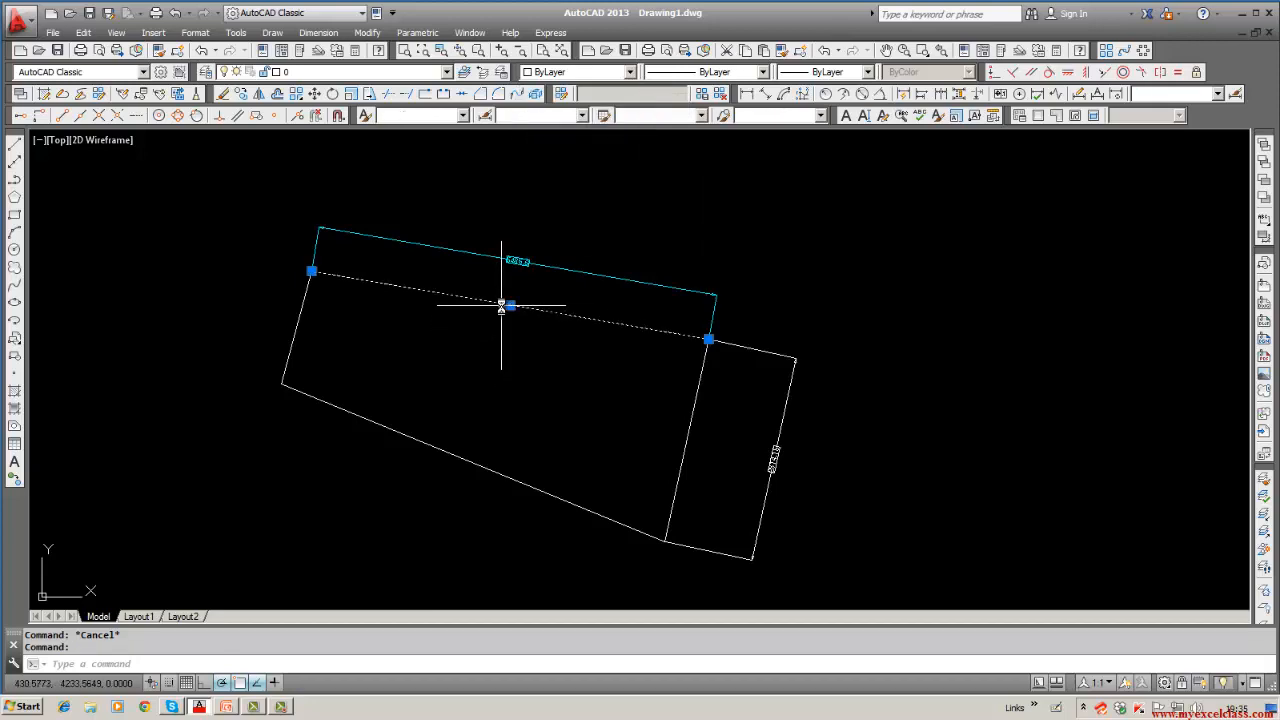
{"action": "left_click", "coordinate": [630, 74]}
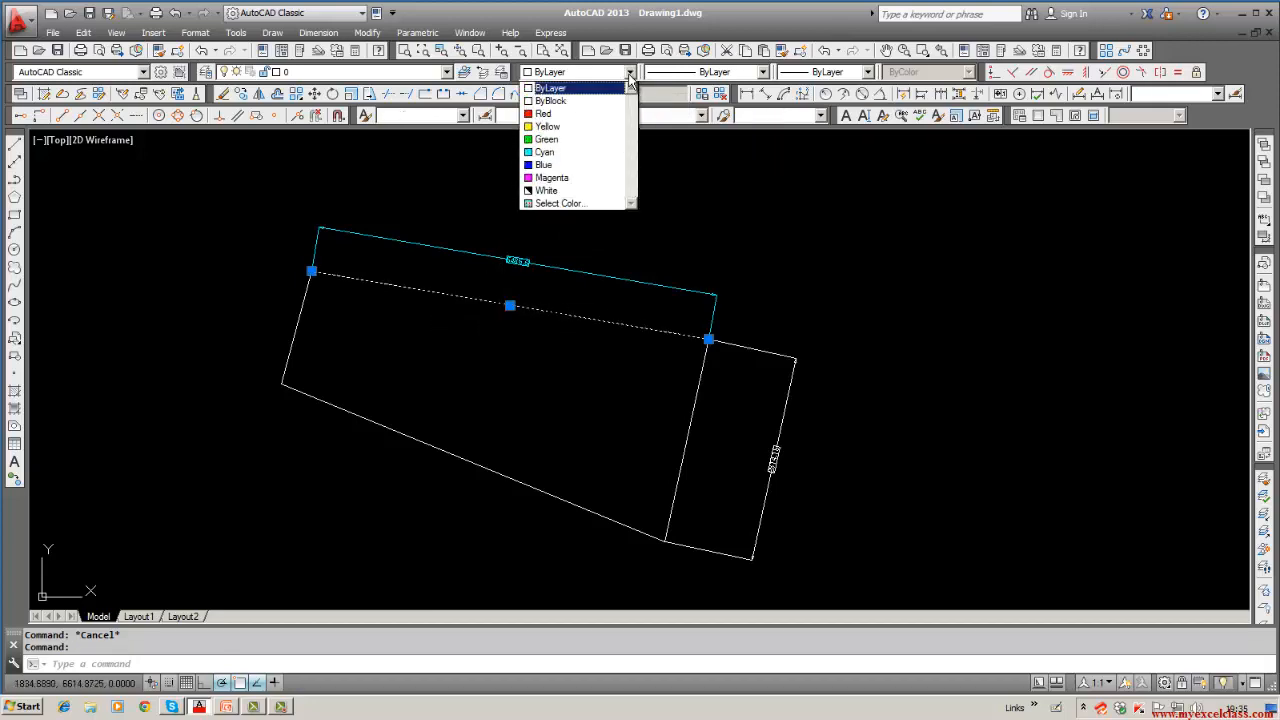
{"action": "left_click", "coordinate": [590, 114]}
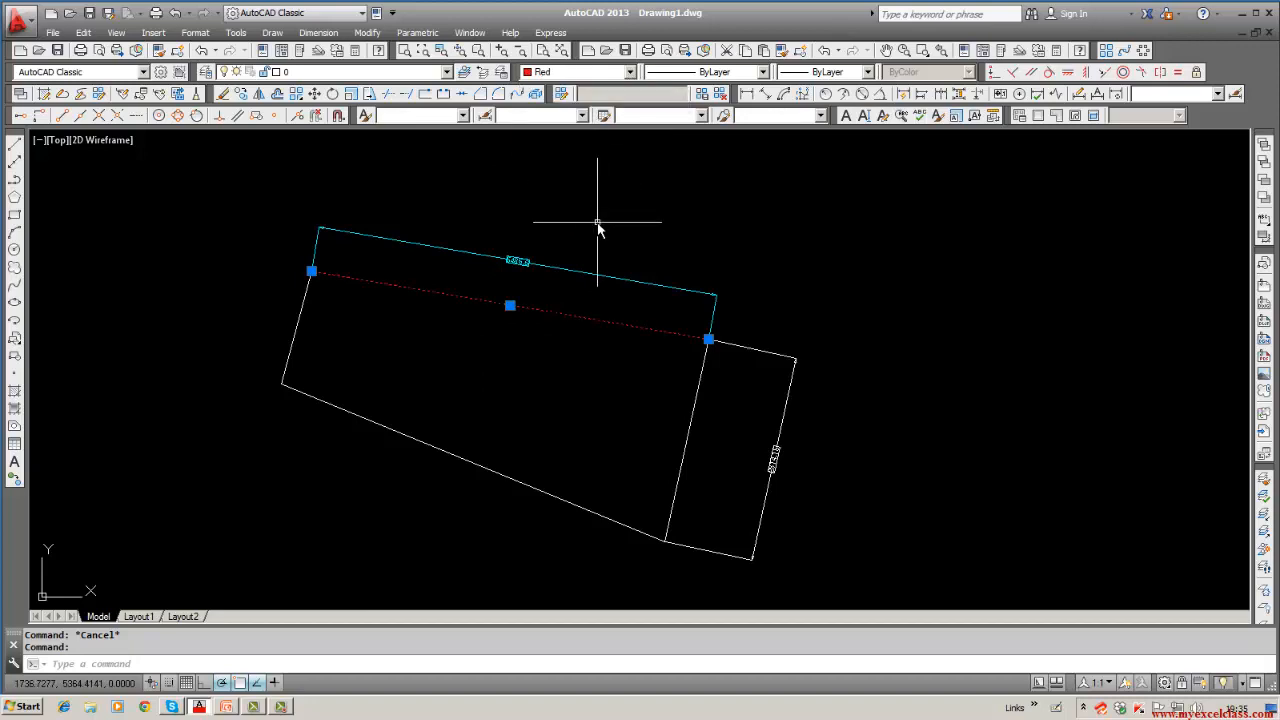
{"action": "key", "text": "Escape"}
{"action": "left_click", "coordinate": [538, 311]}
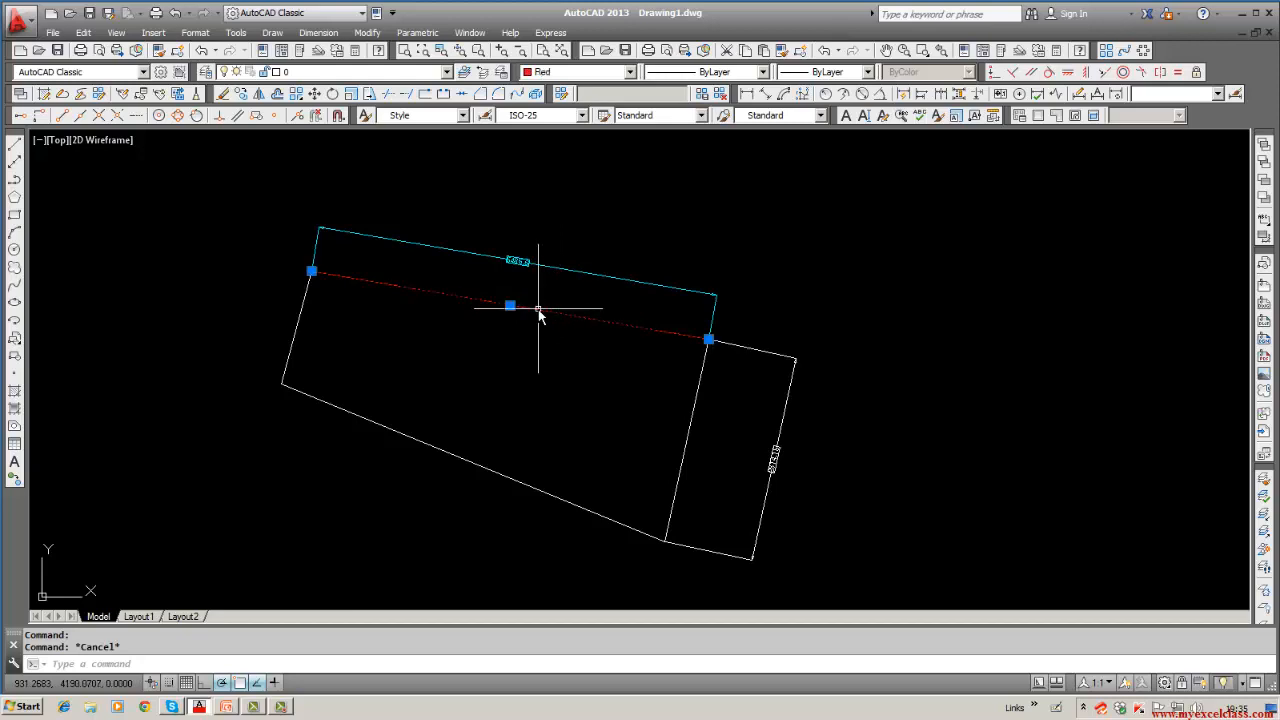
{"action": "key", "text": "Escape"}
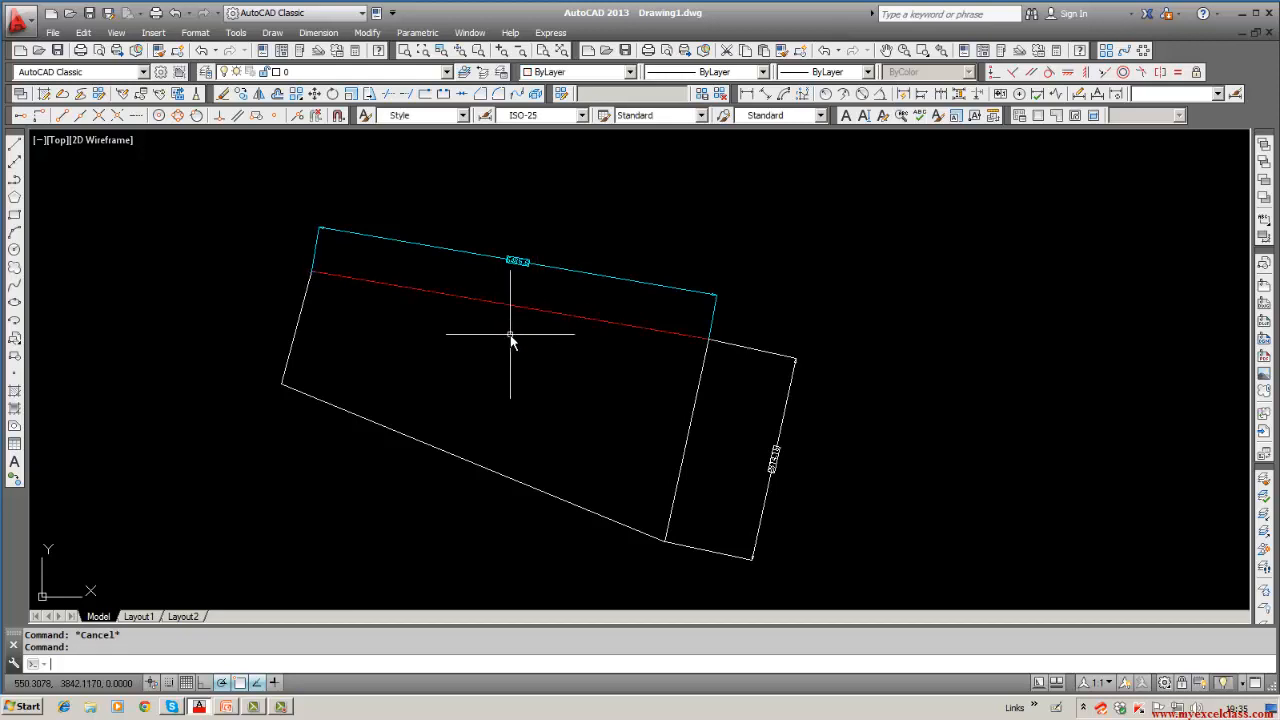
Step: Set the colour of the quadrilateral's right edge to Green and clear the selection
{"action": "left_click", "coordinate": [702, 378]}
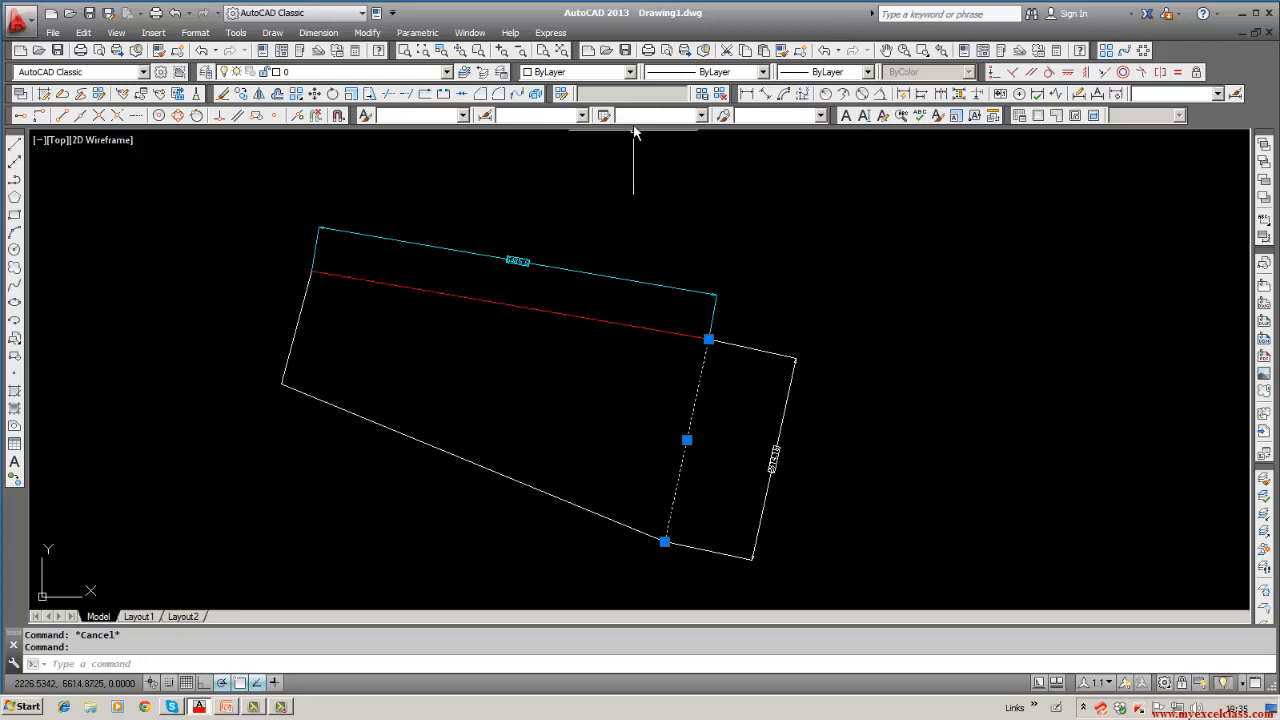
{"action": "left_click", "coordinate": [630, 73]}
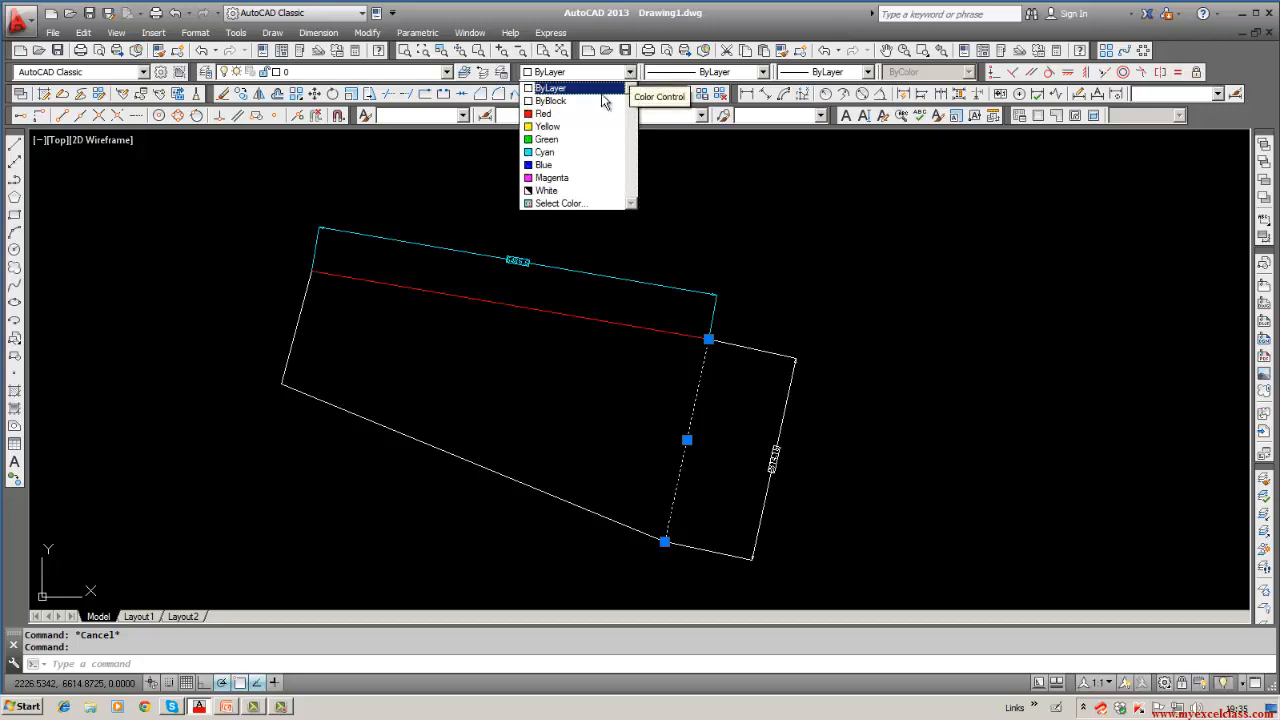
{"action": "left_click", "coordinate": [556, 139]}
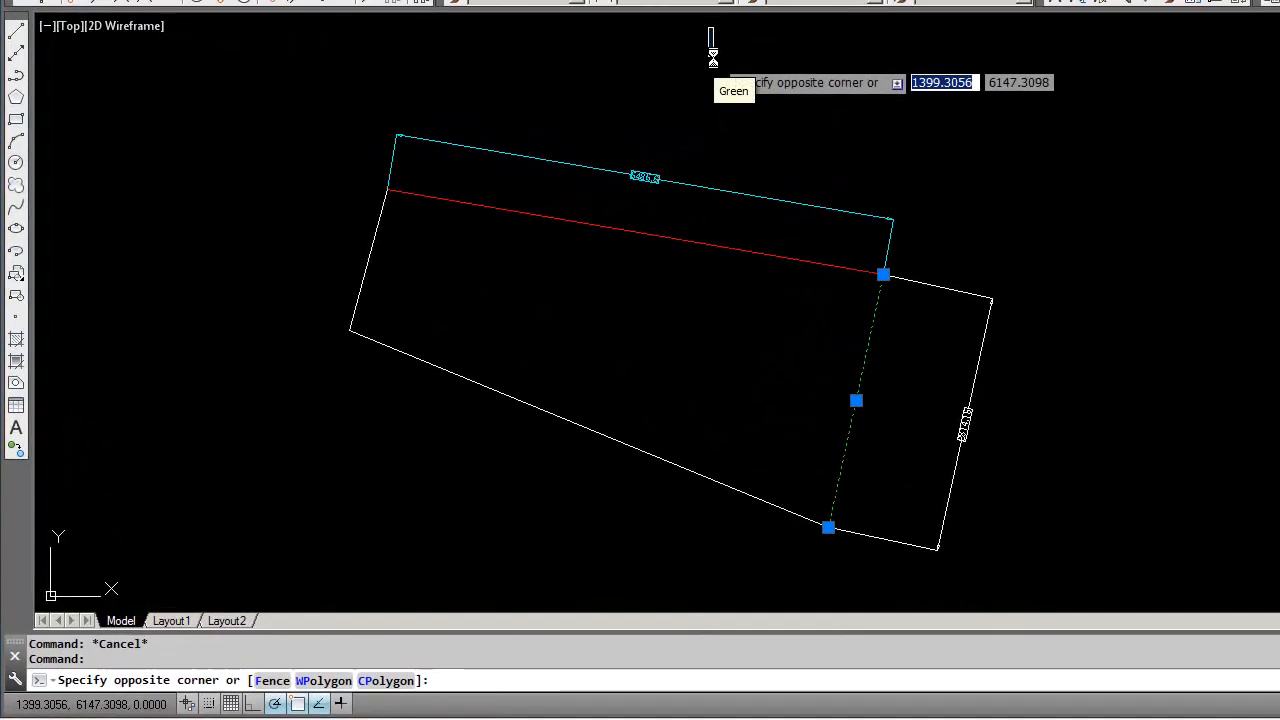
{"action": "key", "text": "Escape"}
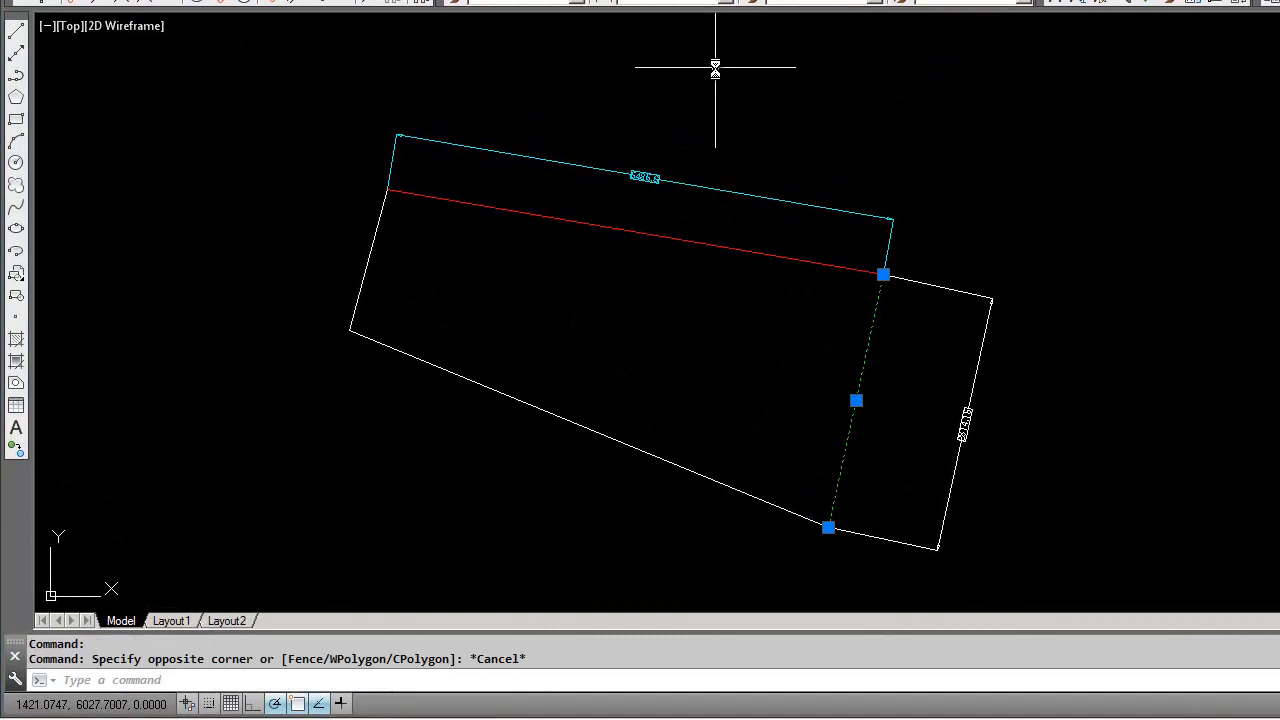
{"action": "left_click", "coordinate": [712, 68]}
{"action": "left_click", "coordinate": [747, 97]}
{"action": "key", "text": "Escape"}
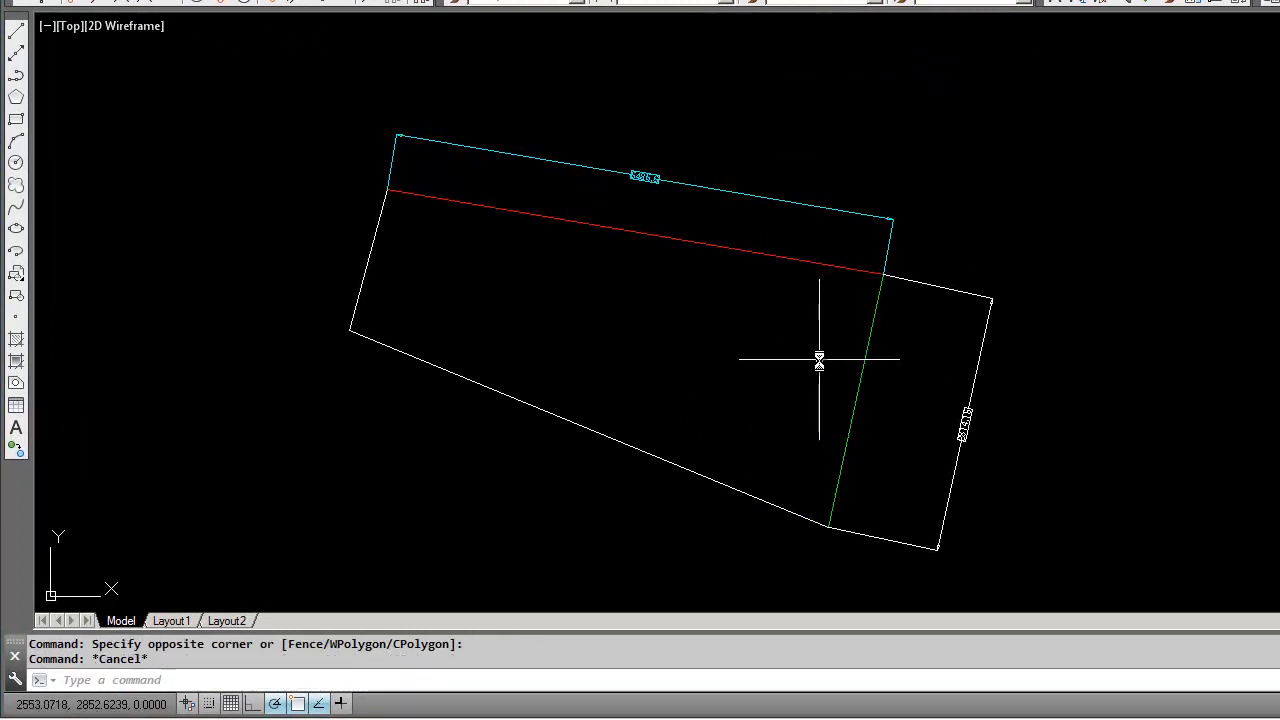
{"action": "left_click", "coordinate": [869, 341]}
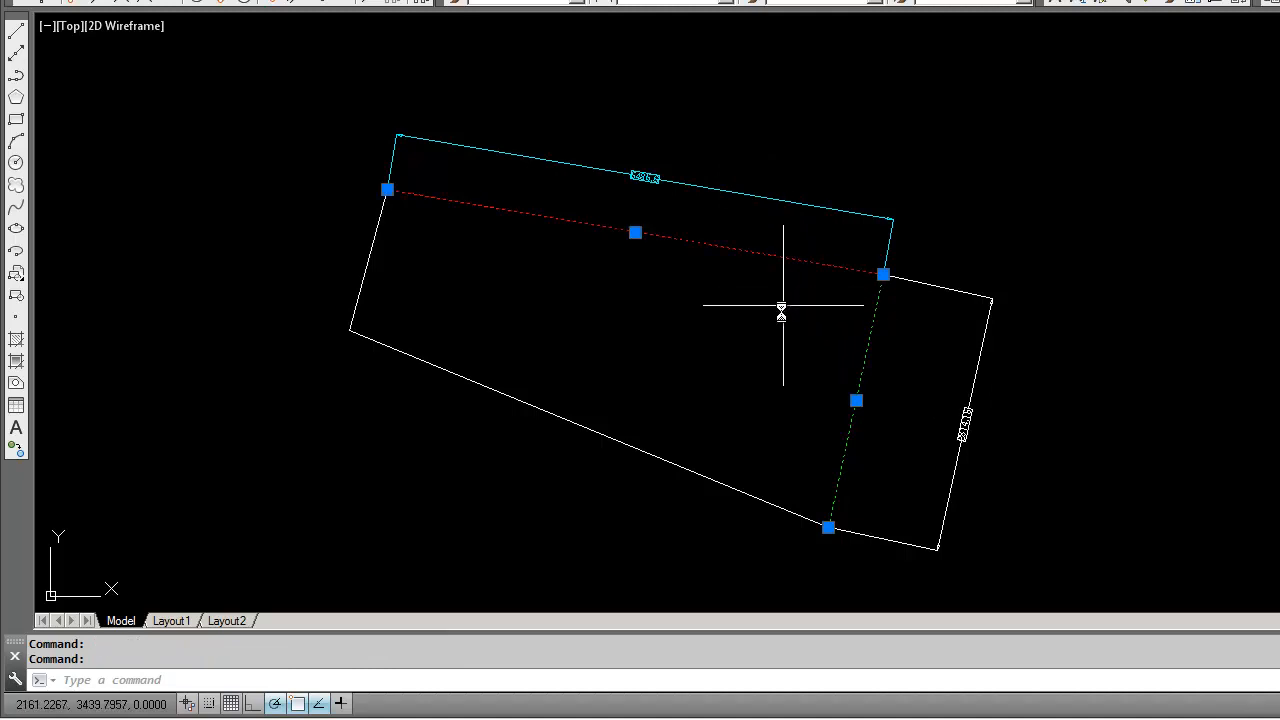
{"action": "key", "text": "Escape"}
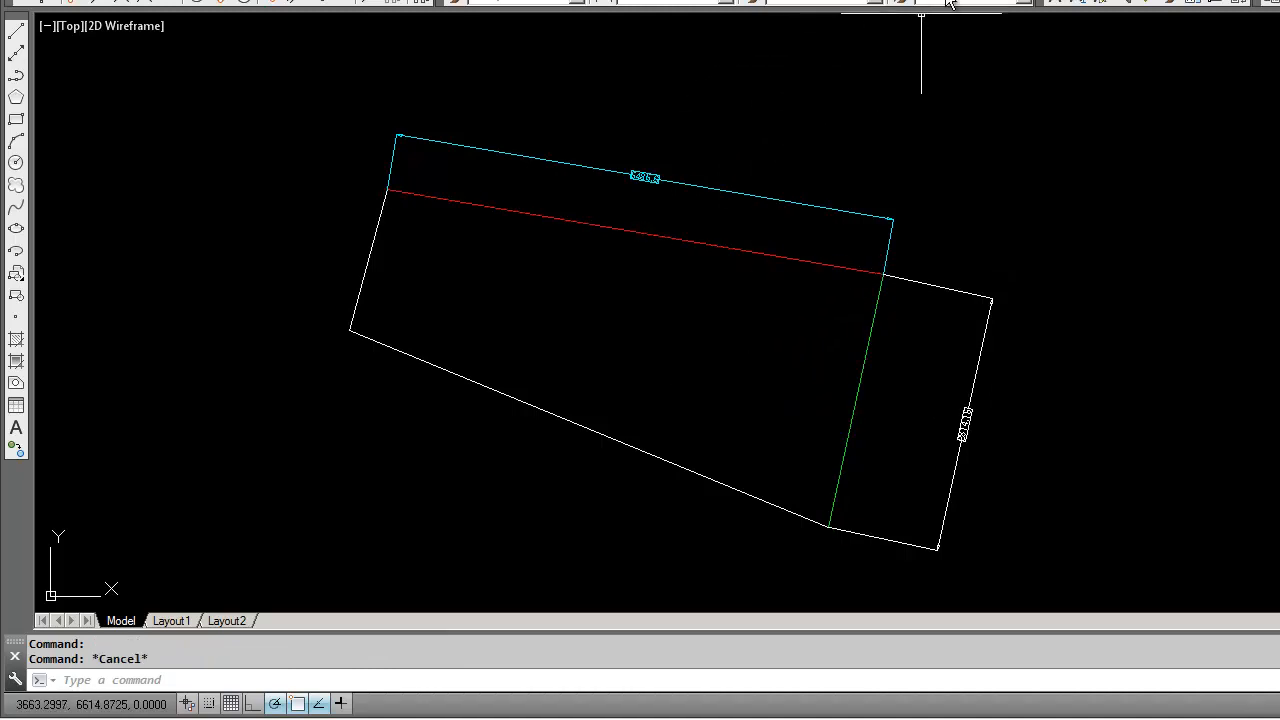
Step: Load the ACAD_ISO07W100 (ISO dot) linetype into the drawing from acadiso.lin with the Linetype Manager
{"action": "left_click", "coordinate": [633, 88]}
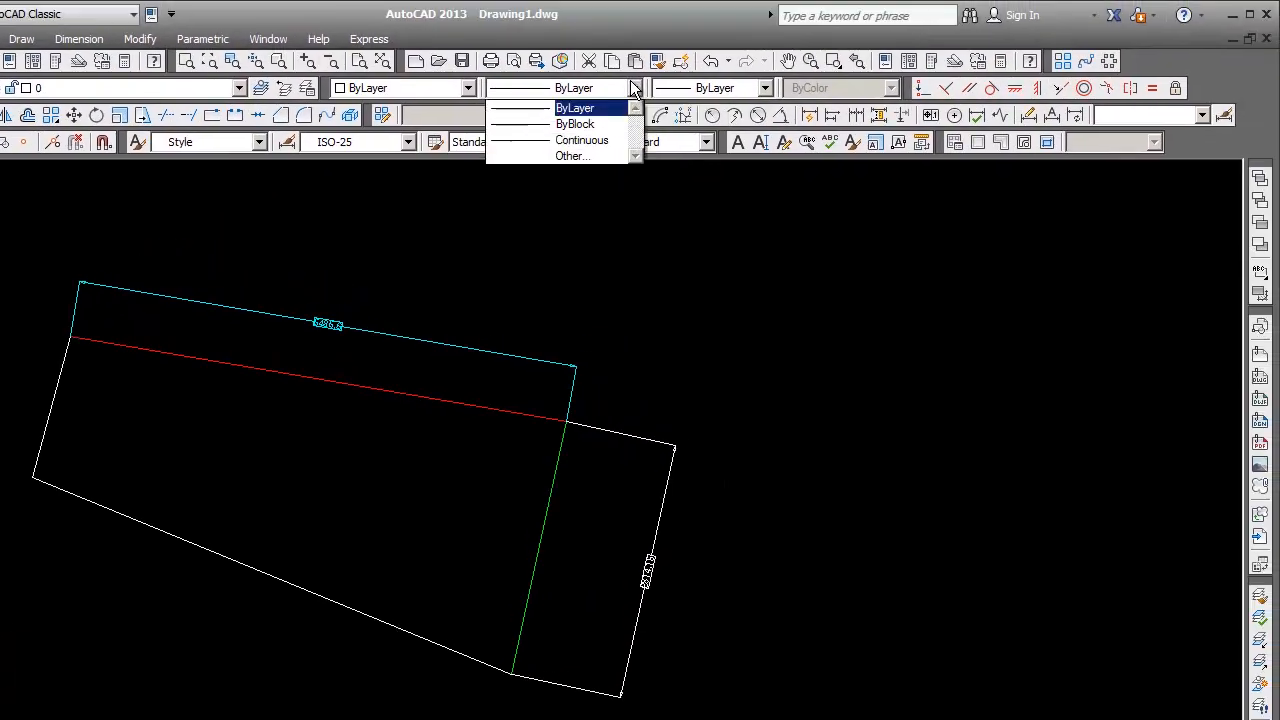
{"action": "left_click", "coordinate": [612, 158]}
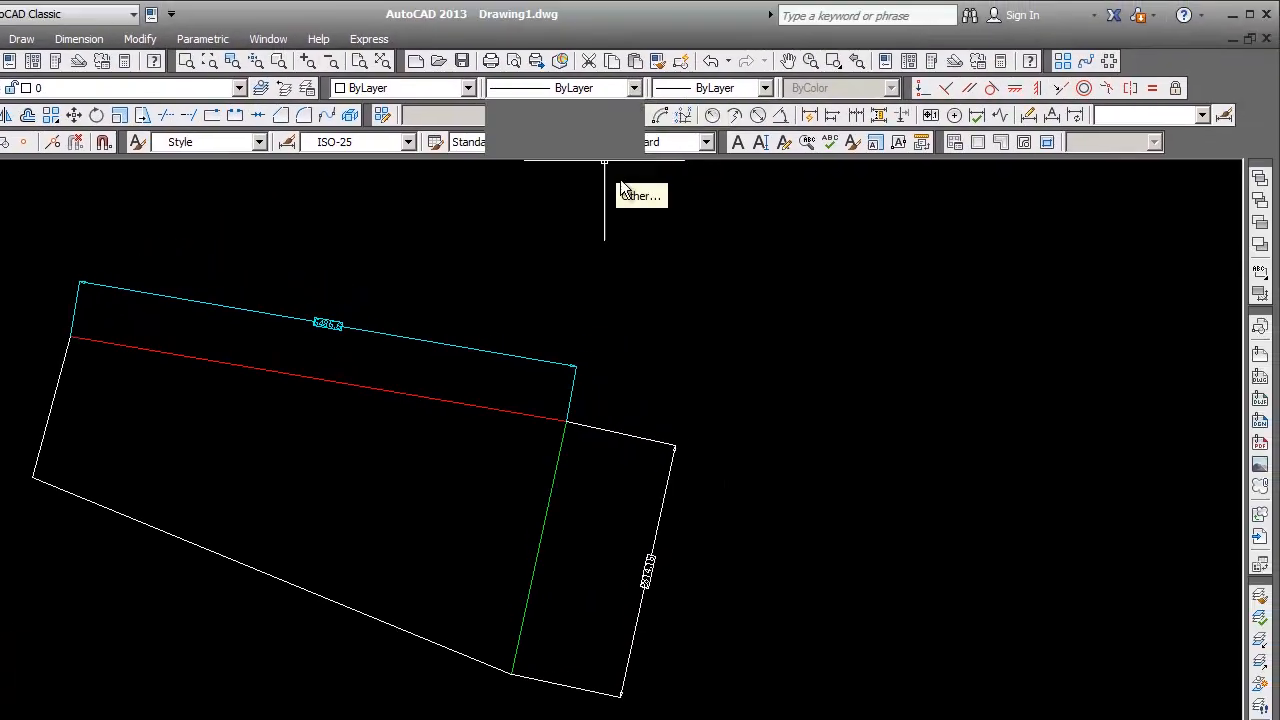
{"action": "left_click", "coordinate": [765, 89]}
{"action": "left_click", "coordinate": [765, 89]}
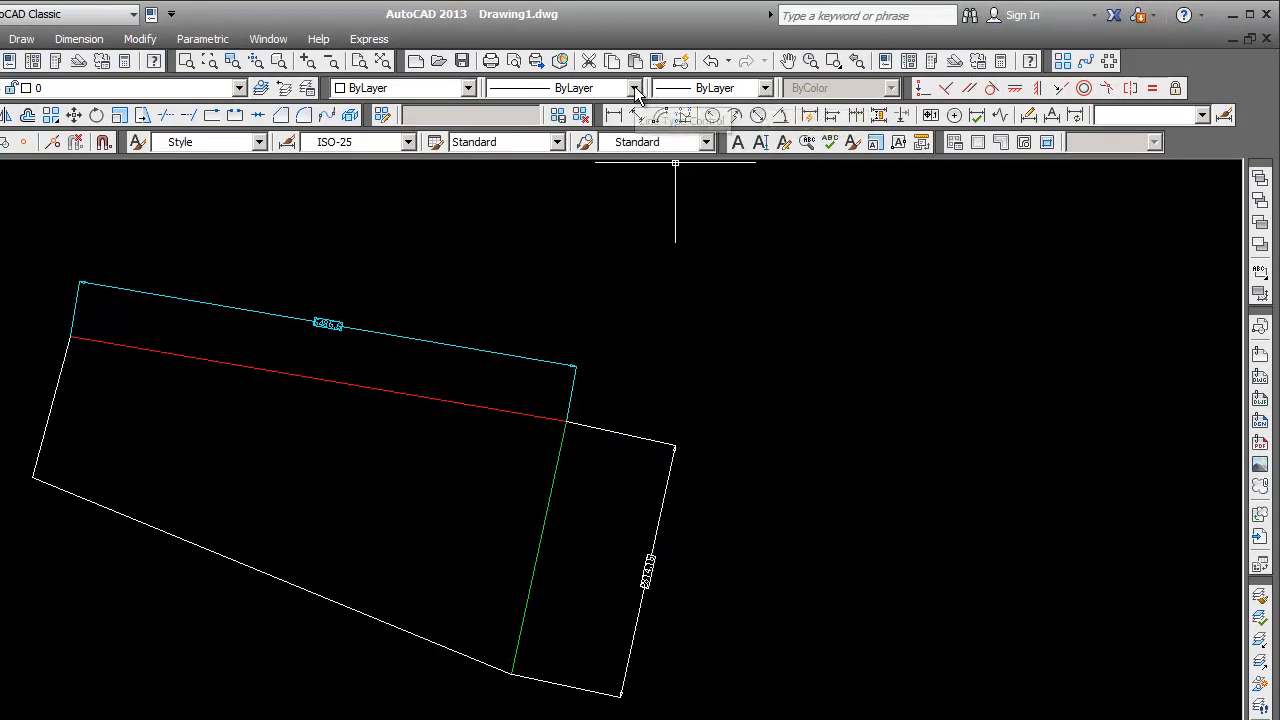
{"action": "left_click", "coordinate": [633, 88]}
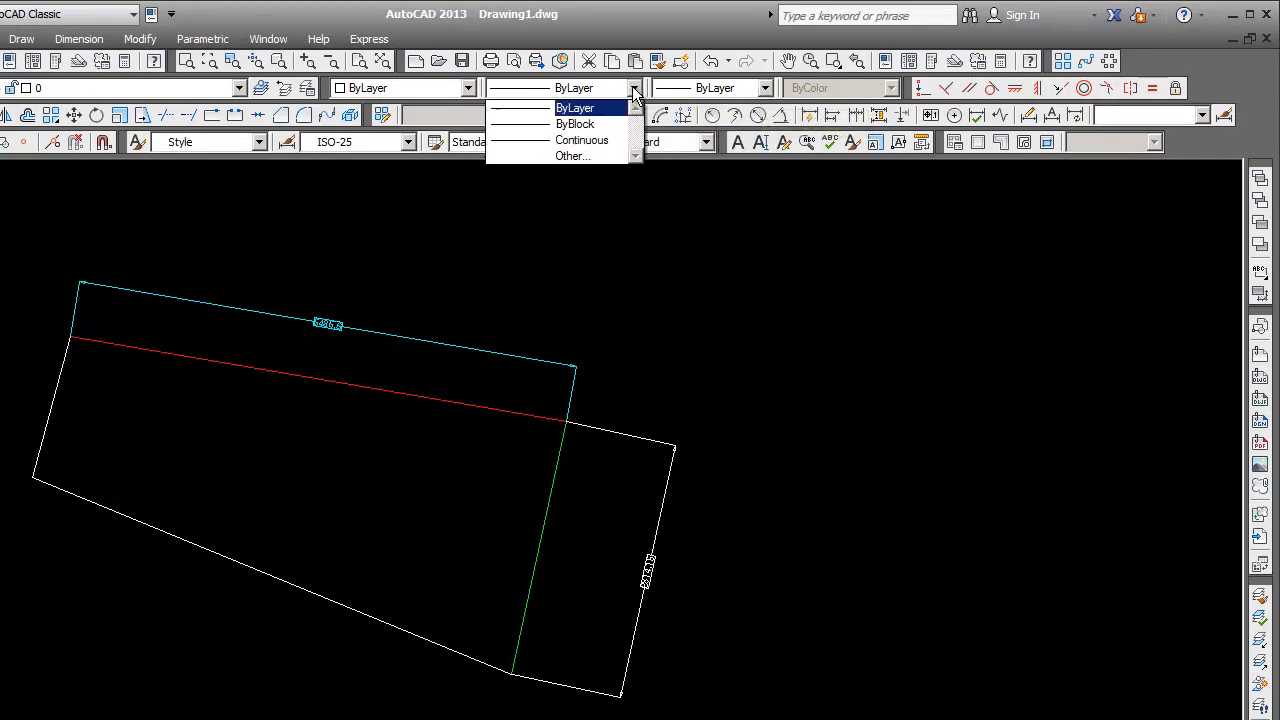
{"action": "left_click", "coordinate": [578, 152]}
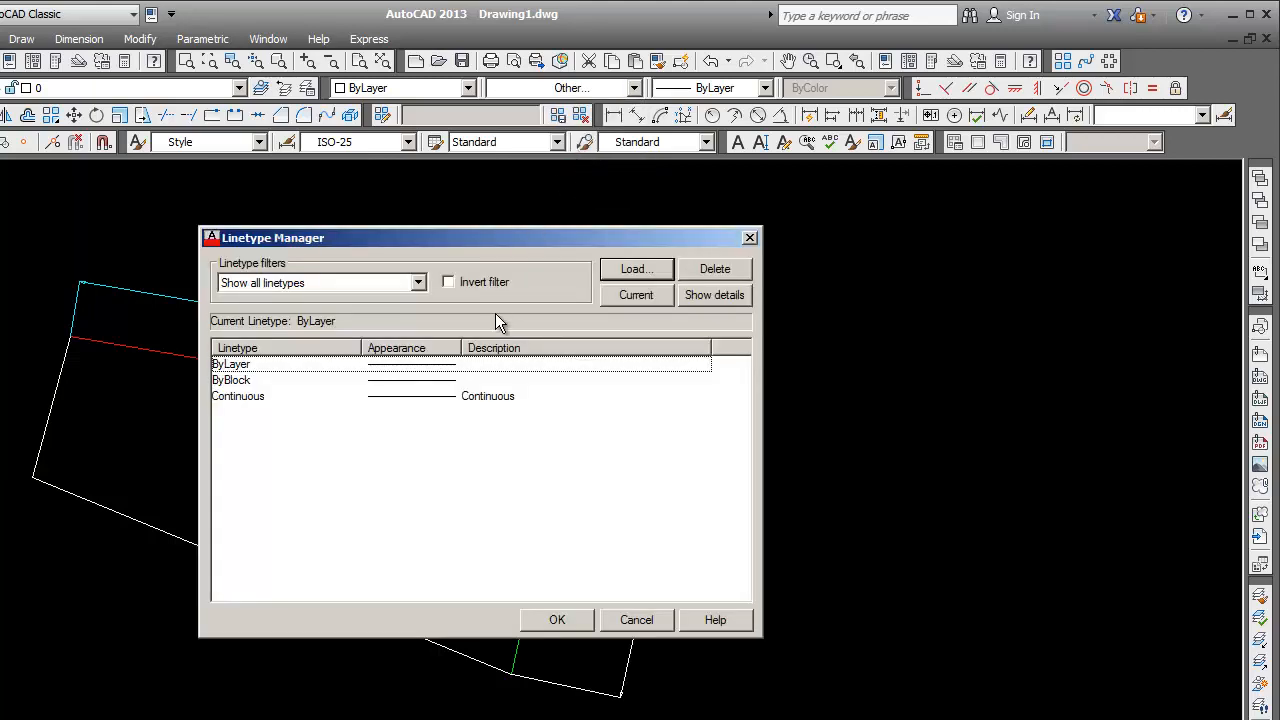
{"action": "left_click", "coordinate": [625, 270]}
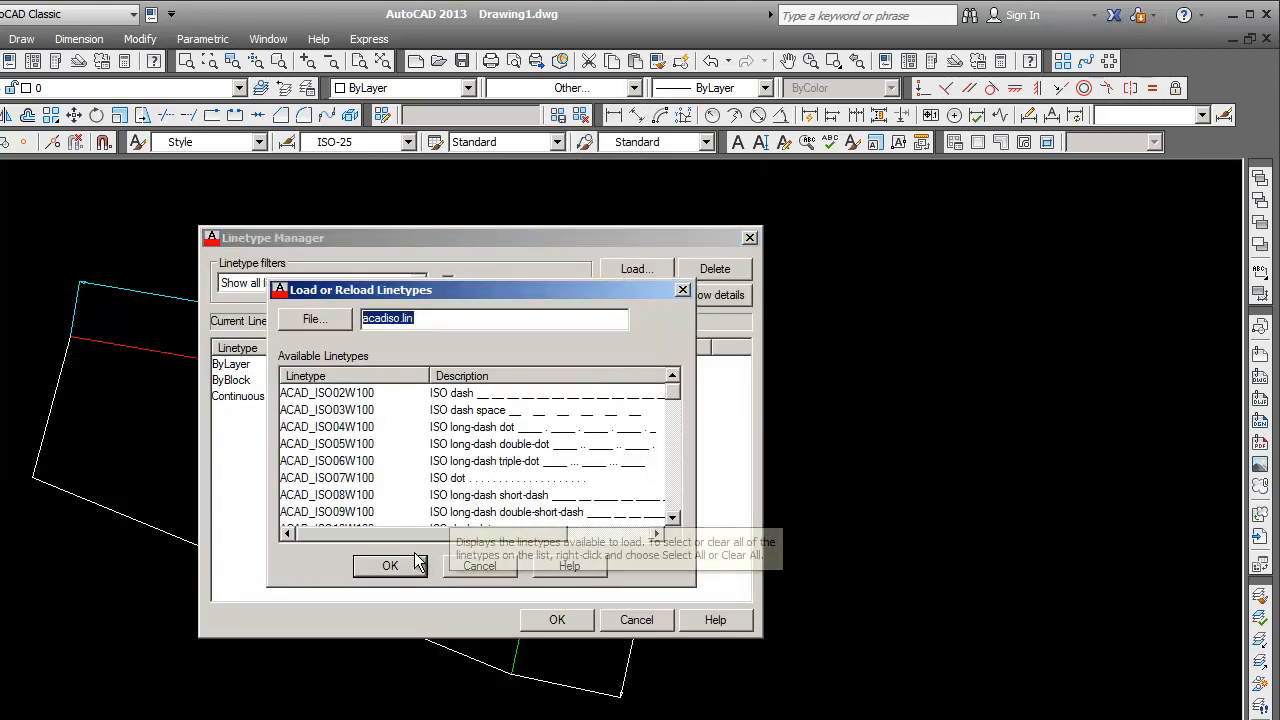
{"action": "double_click", "coordinate": [445, 478]}
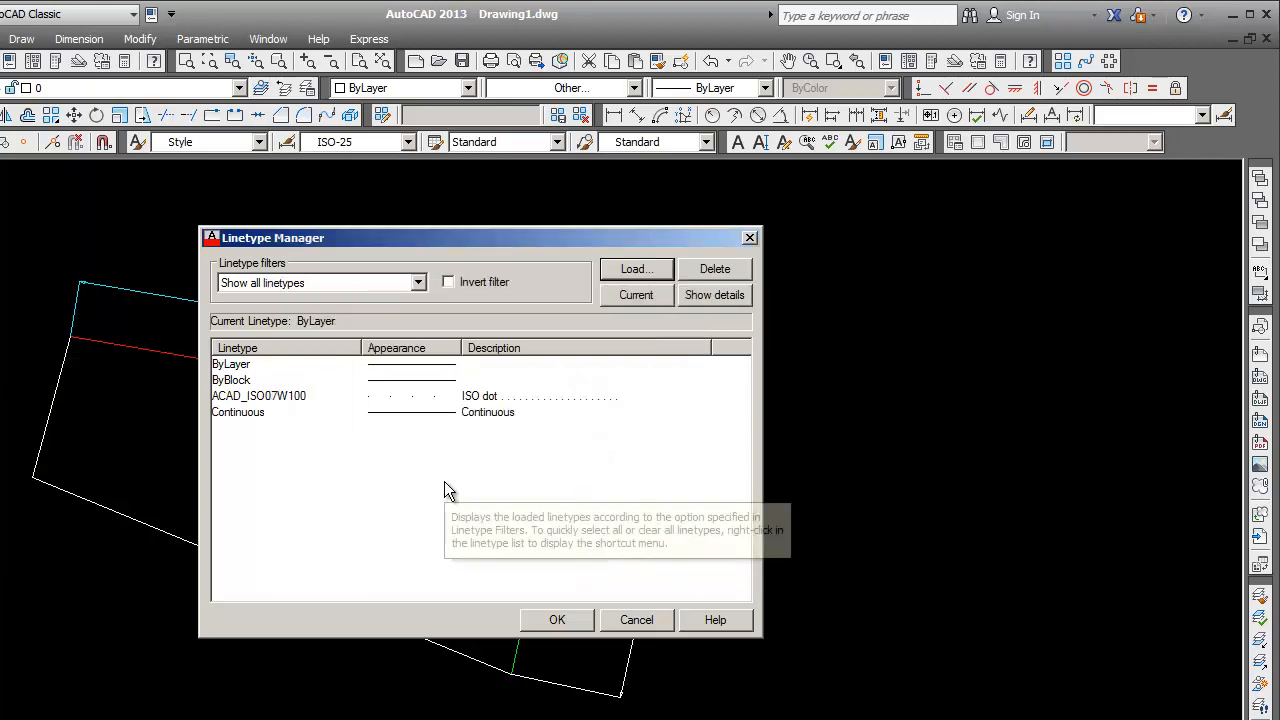
Step: Load the ACAD_ISO02W100 and ACAD_ISO09W100 linetypes as well and accept the Linetype Manager changes
{"action": "left_click", "coordinate": [636, 269]}
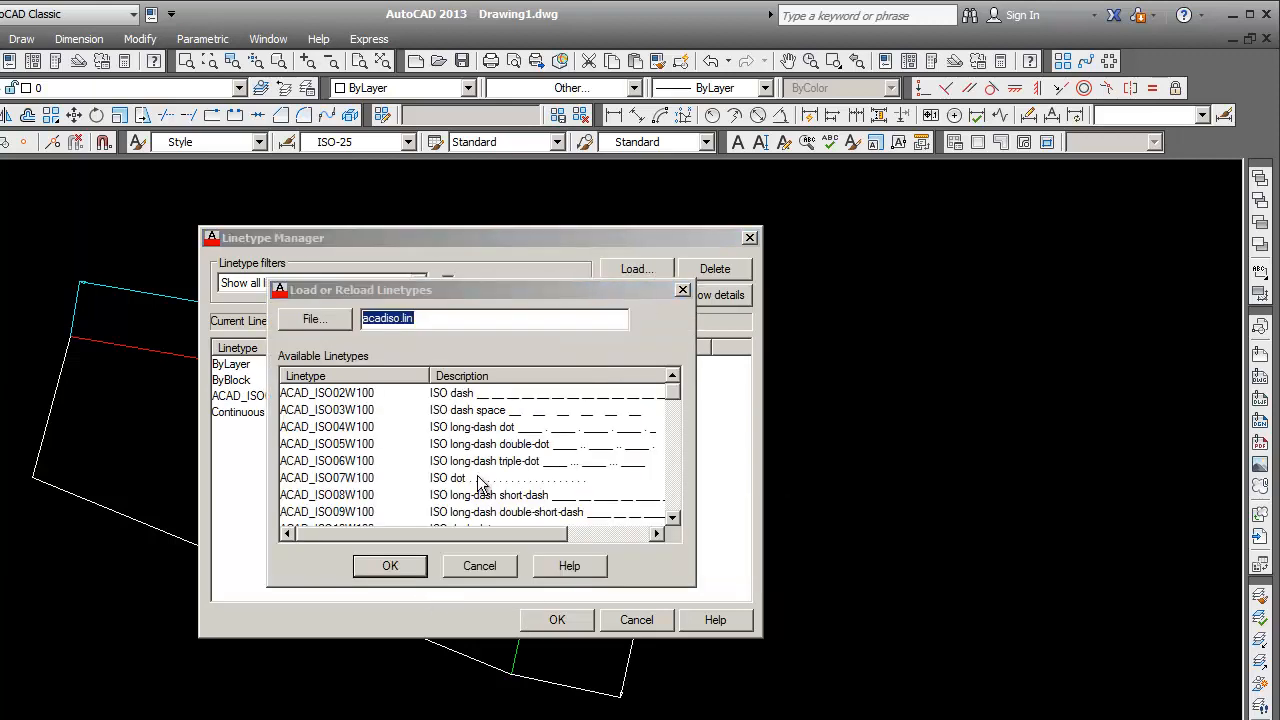
{"action": "double_click", "coordinate": [452, 394]}
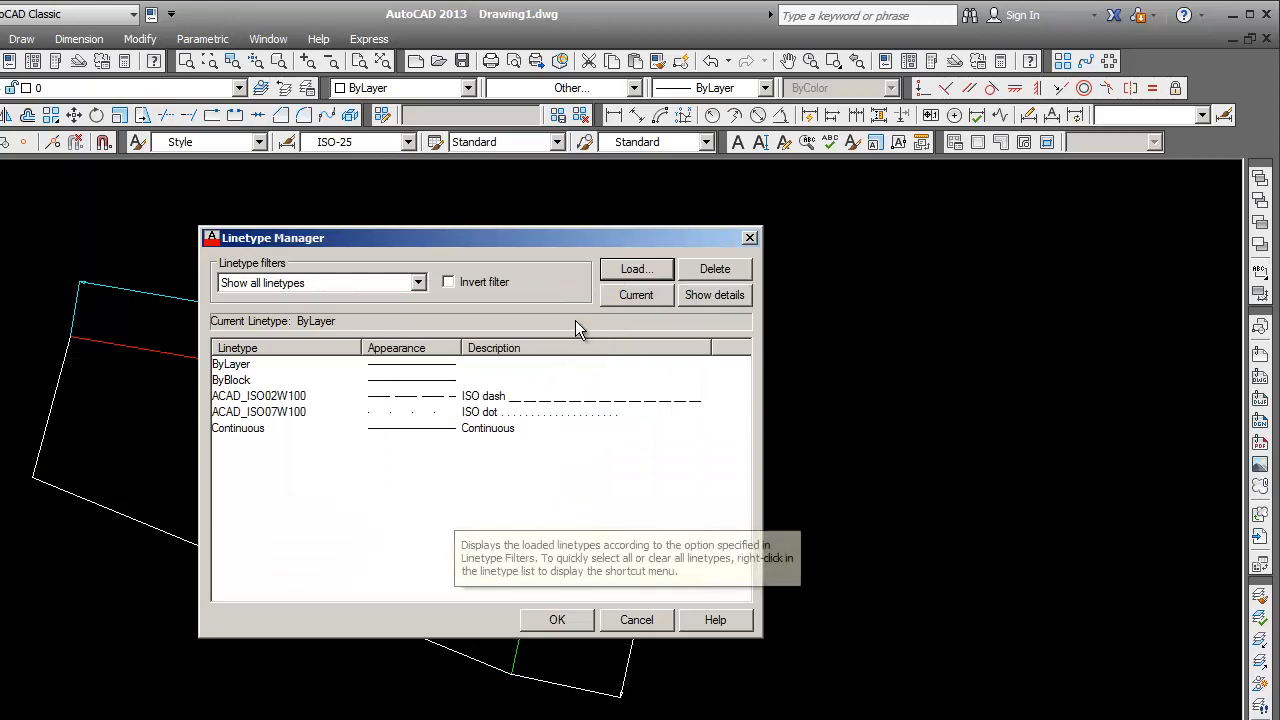
{"action": "left_click", "coordinate": [623, 270]}
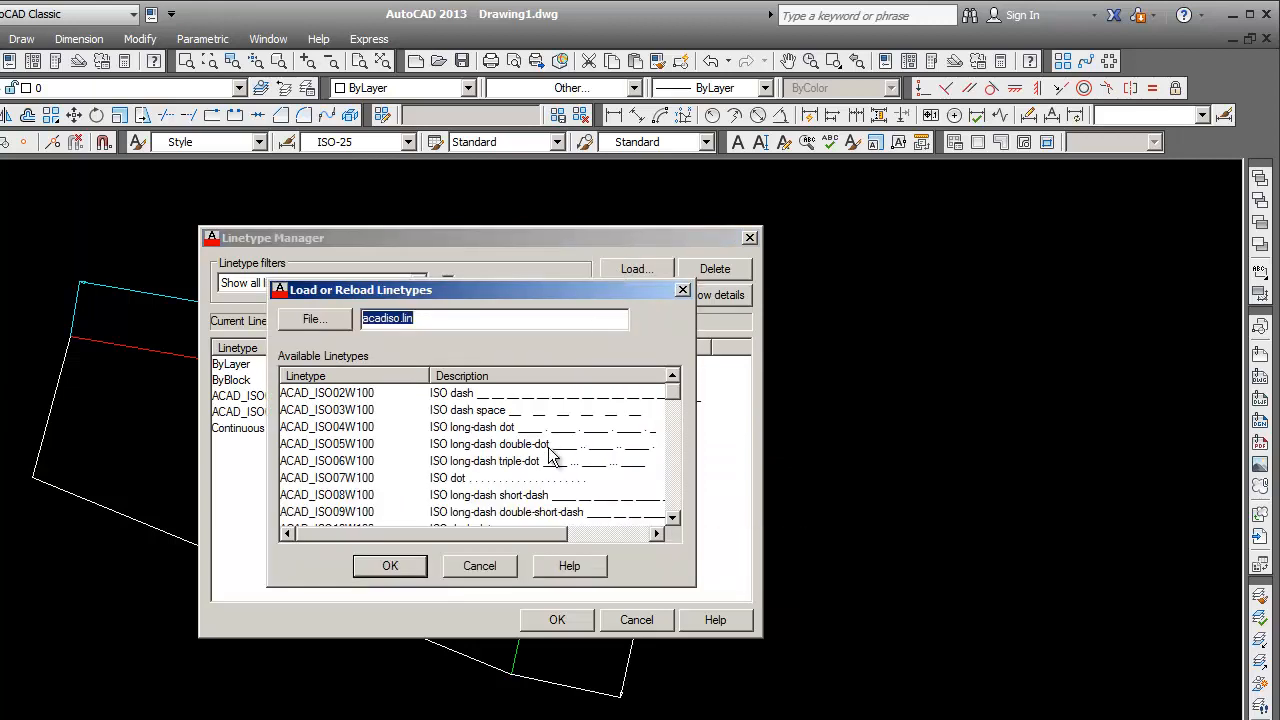
{"action": "double_click", "coordinate": [467, 514]}
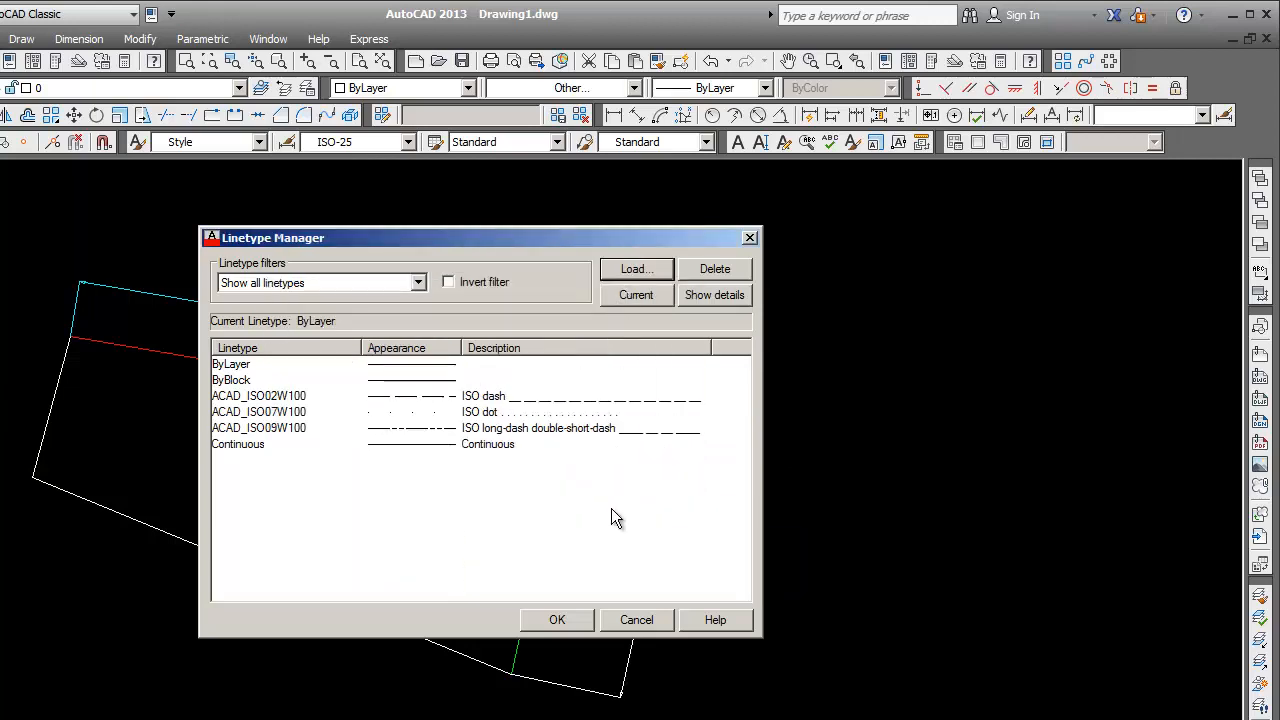
{"action": "left_click", "coordinate": [560, 620]}
{"action": "left_click", "coordinate": [591, 614]}
{"action": "left_click", "coordinate": [868, 358]}
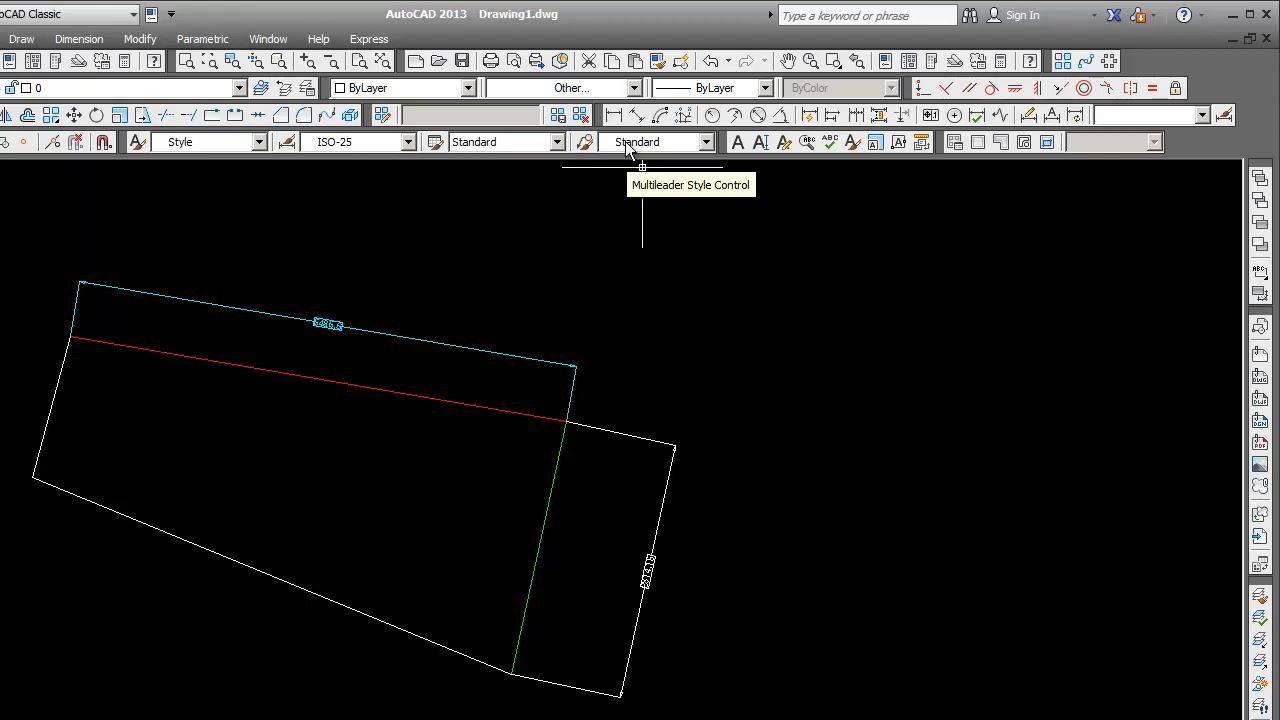
Step: Set the linetype of the quadrilateral's red upper edge to ACAD_ISO02W100 and deselect the line
{"action": "left_click", "coordinate": [630, 88]}
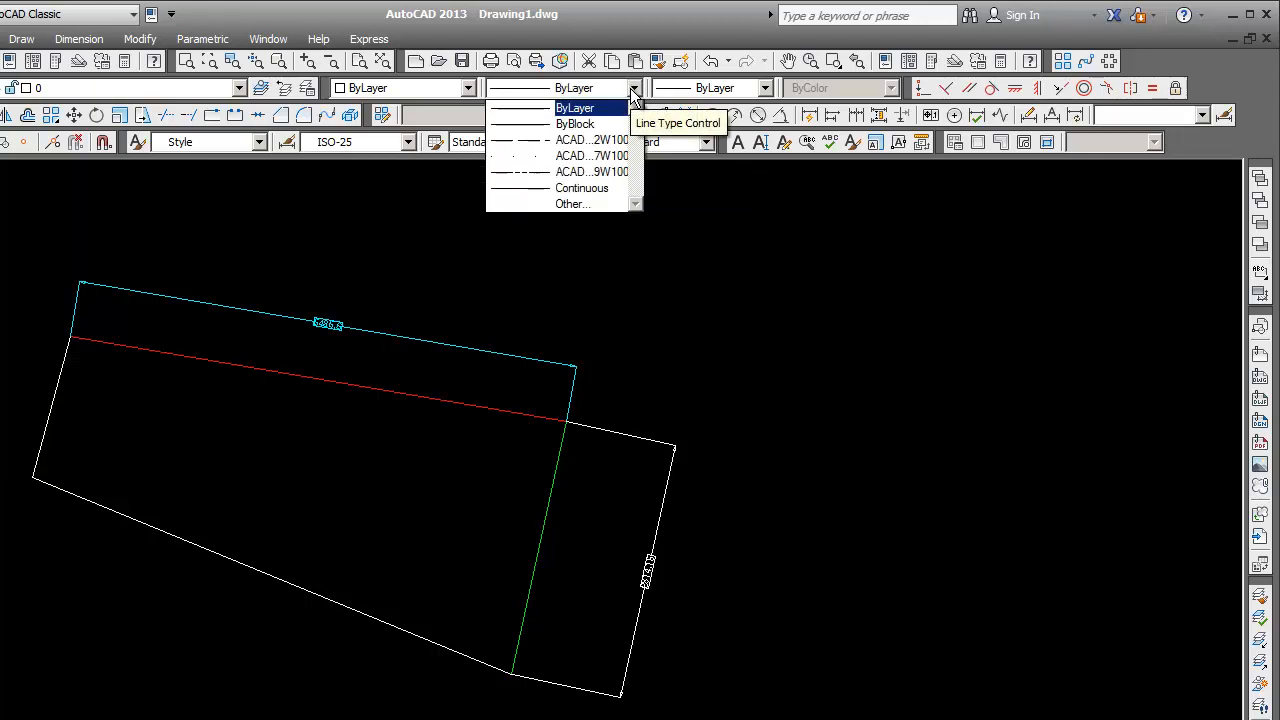
{"action": "left_click", "coordinate": [680, 265]}
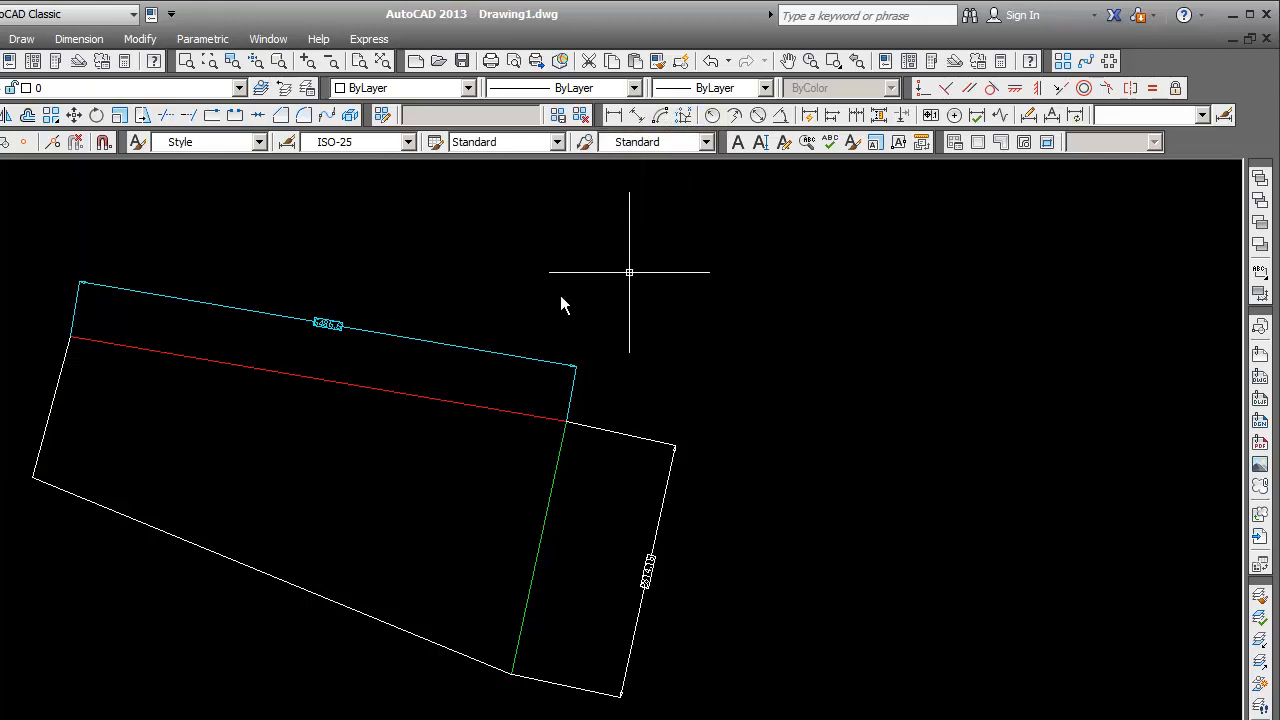
{"action": "left_click", "coordinate": [419, 397]}
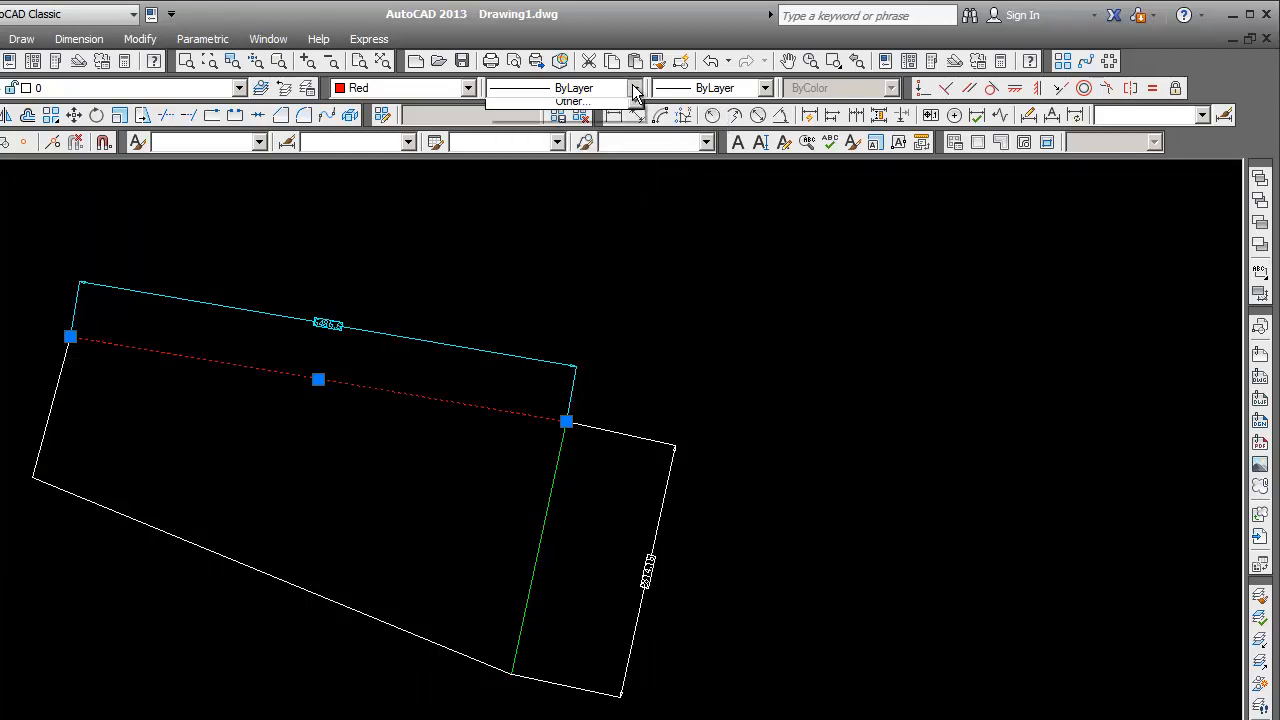
{"action": "left_click", "coordinate": [635, 89]}
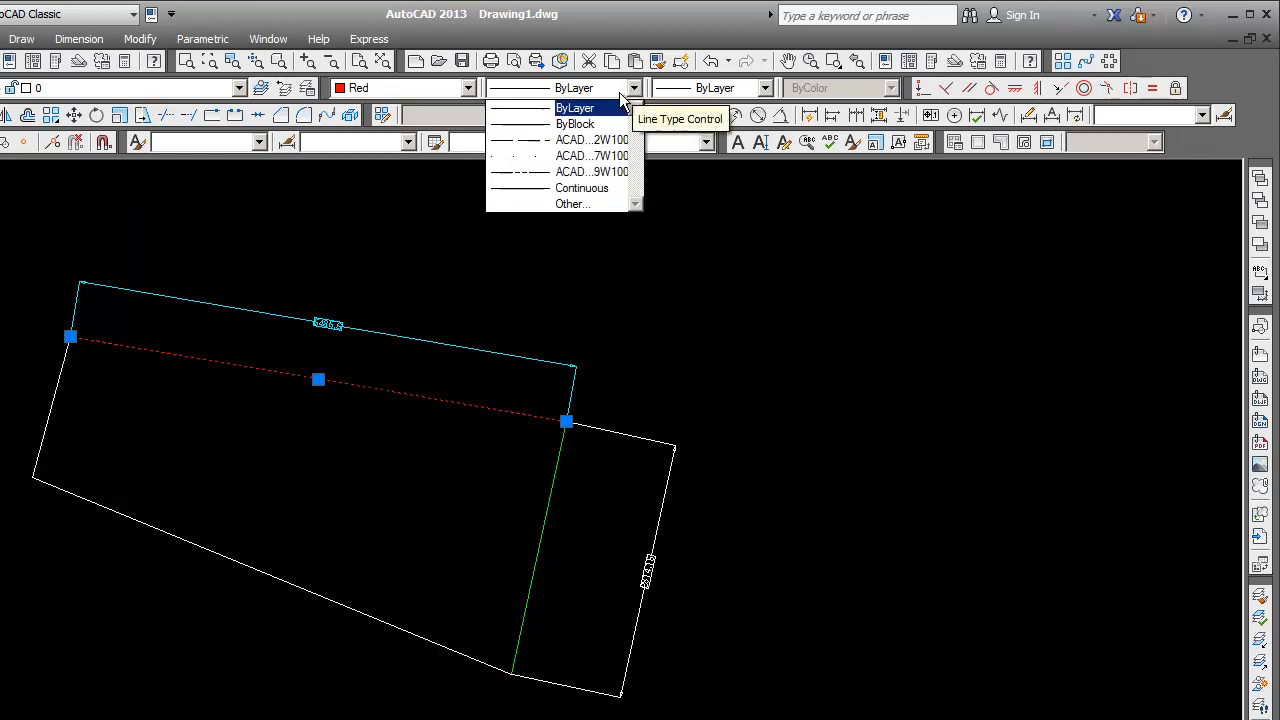
{"action": "left_click", "coordinate": [576, 142]}
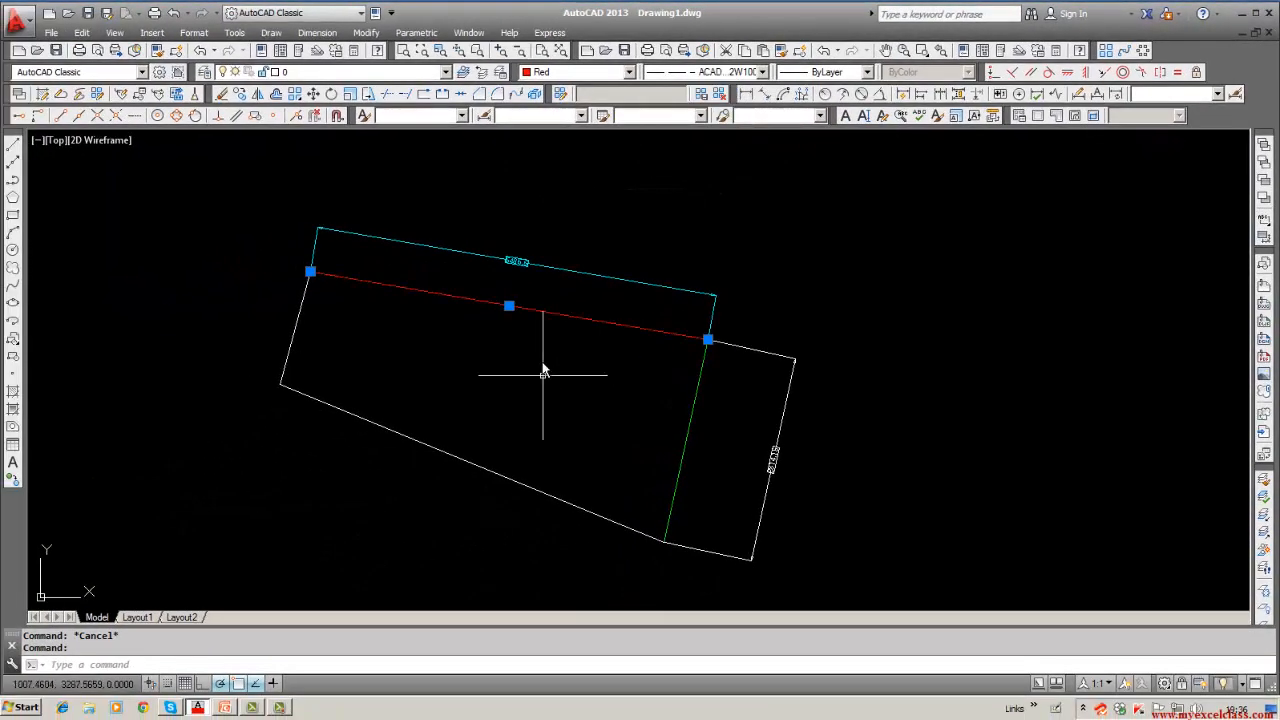
{"action": "scroll", "coordinate": [540, 360], "scroll_direction": "up", "scroll_amount": 3}
{"action": "key", "text": "Escape"}
Step: Inspect how the linetype of the red upper edge displays close up and from farther away
{"action": "scroll", "coordinate": [571, 290], "scroll_direction": "up", "scroll_amount": 2}
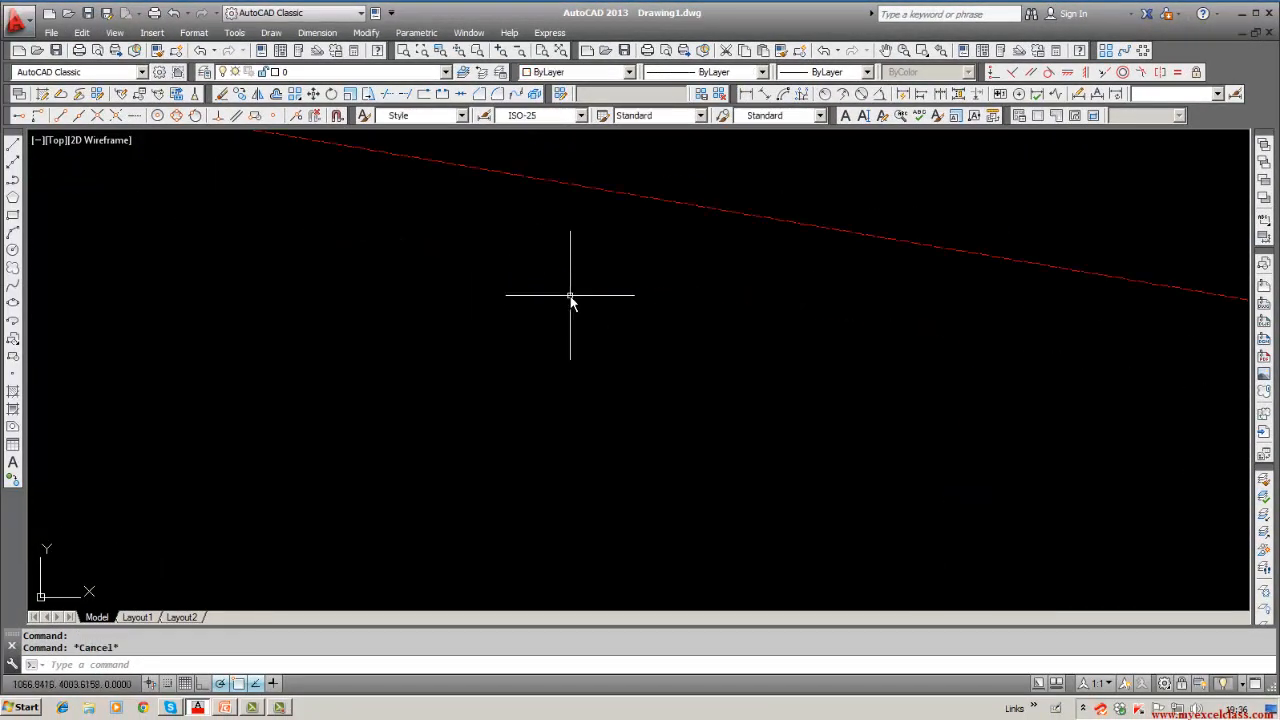
{"action": "scroll", "coordinate": [586, 320], "scroll_direction": "down", "scroll_amount": 5}
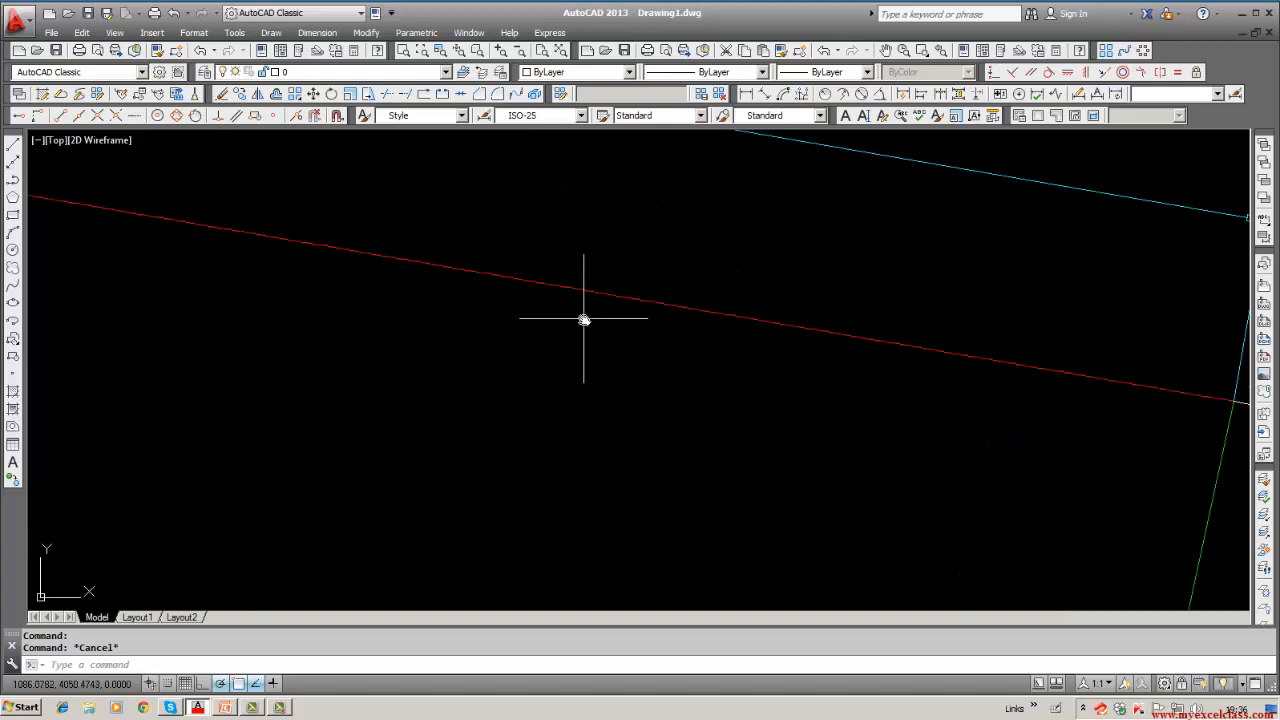
{"action": "scroll", "coordinate": [585, 319], "scroll_direction": "up", "scroll_amount": 5}
{"action": "scroll", "coordinate": [584, 320], "scroll_direction": "down", "scroll_amount": 4}
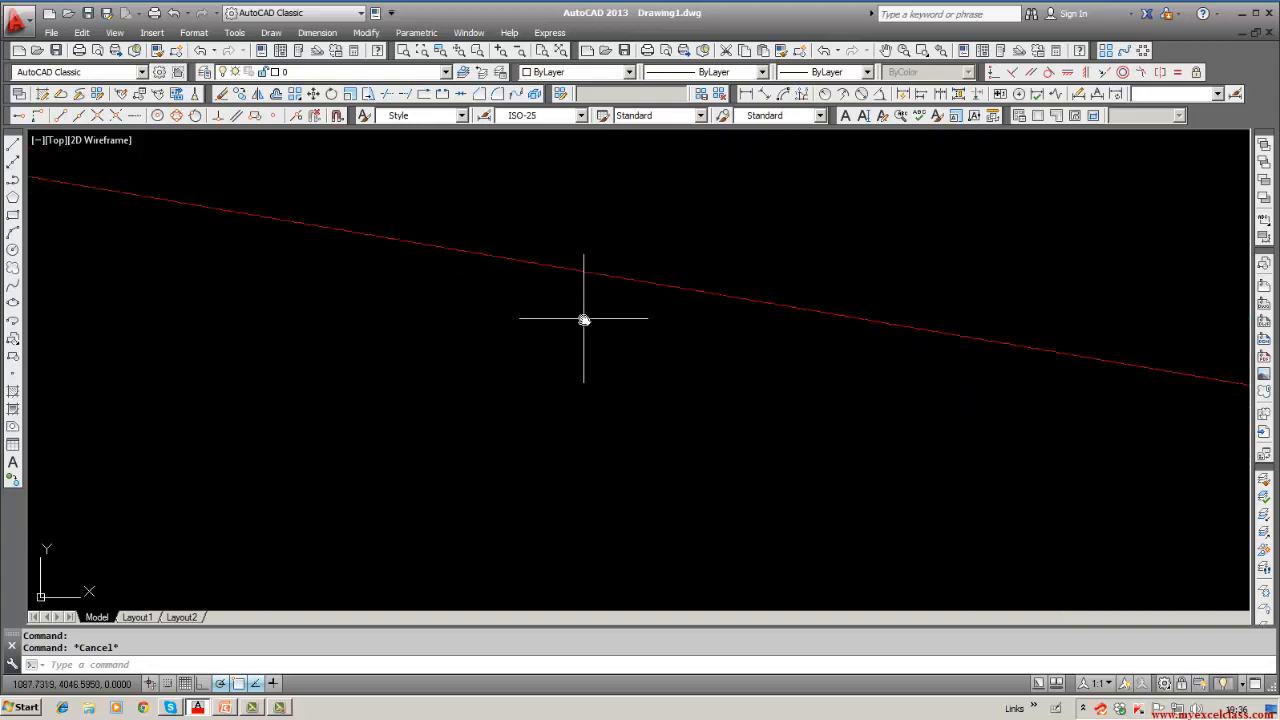
{"action": "scroll", "coordinate": [584, 319], "scroll_direction": "down", "scroll_amount": 4}
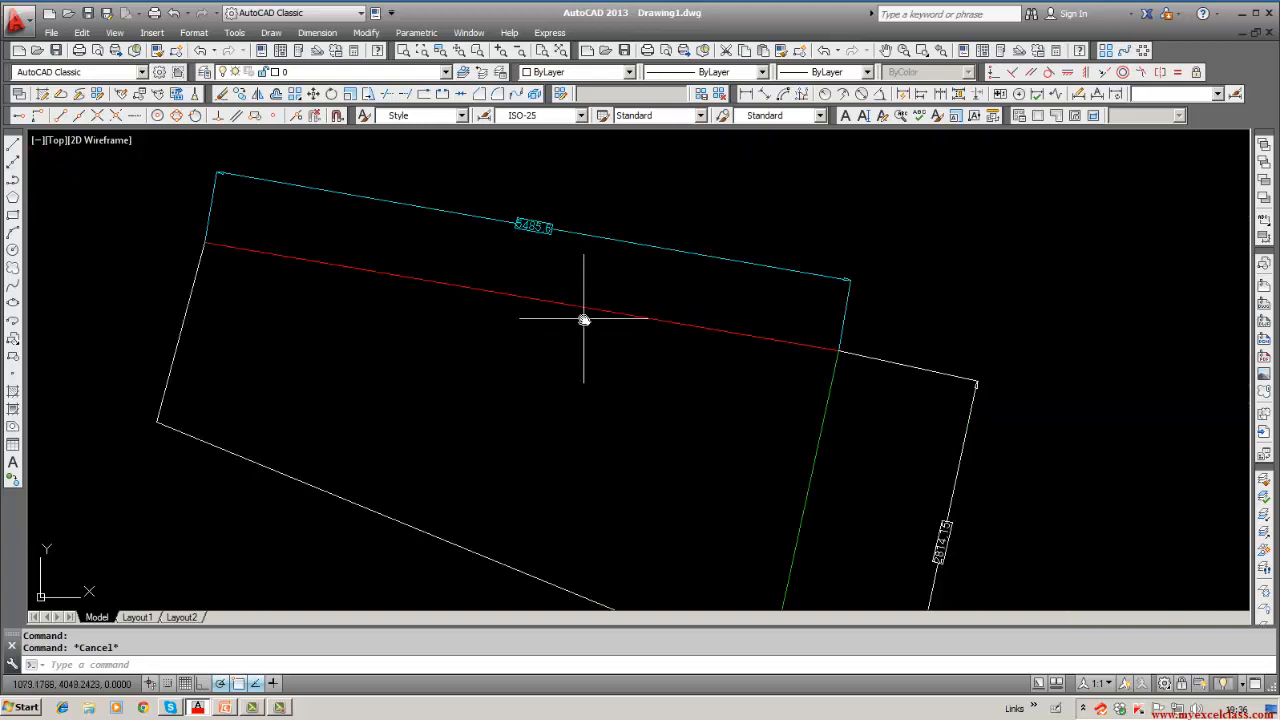
{"action": "scroll", "coordinate": [583, 305], "scroll_direction": "up", "scroll_amount": 4}
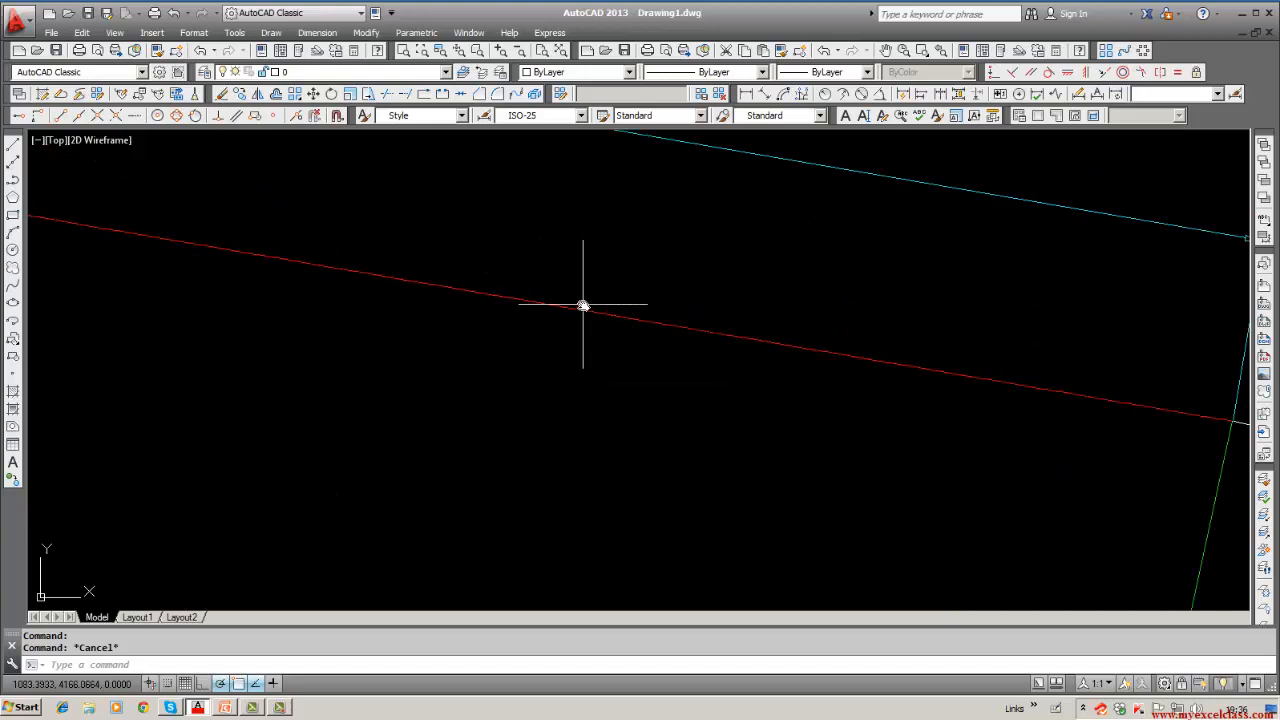
{"action": "scroll", "coordinate": [583, 305], "scroll_direction": "down", "scroll_amount": 5}
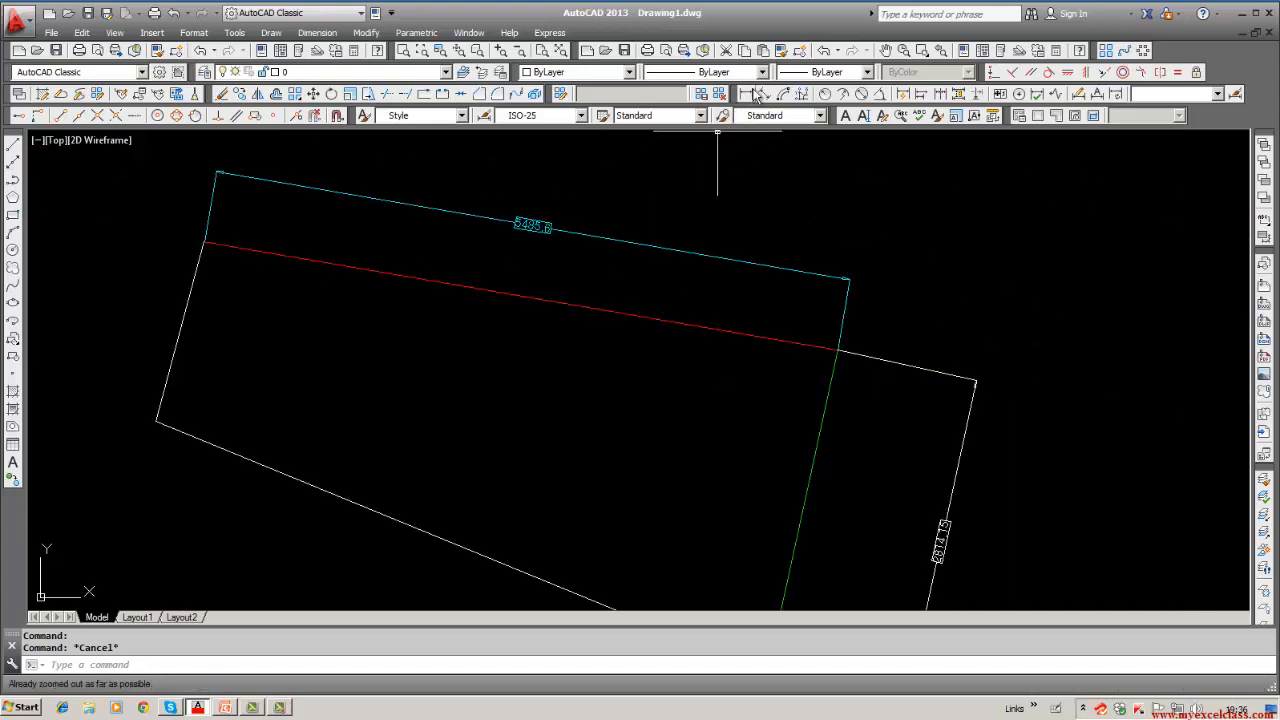
Step: Set the current linetype to ACAD_ISO09W100 with no object selected, and leave the green right edge deselected
{"action": "left_click", "coordinate": [762, 72]}
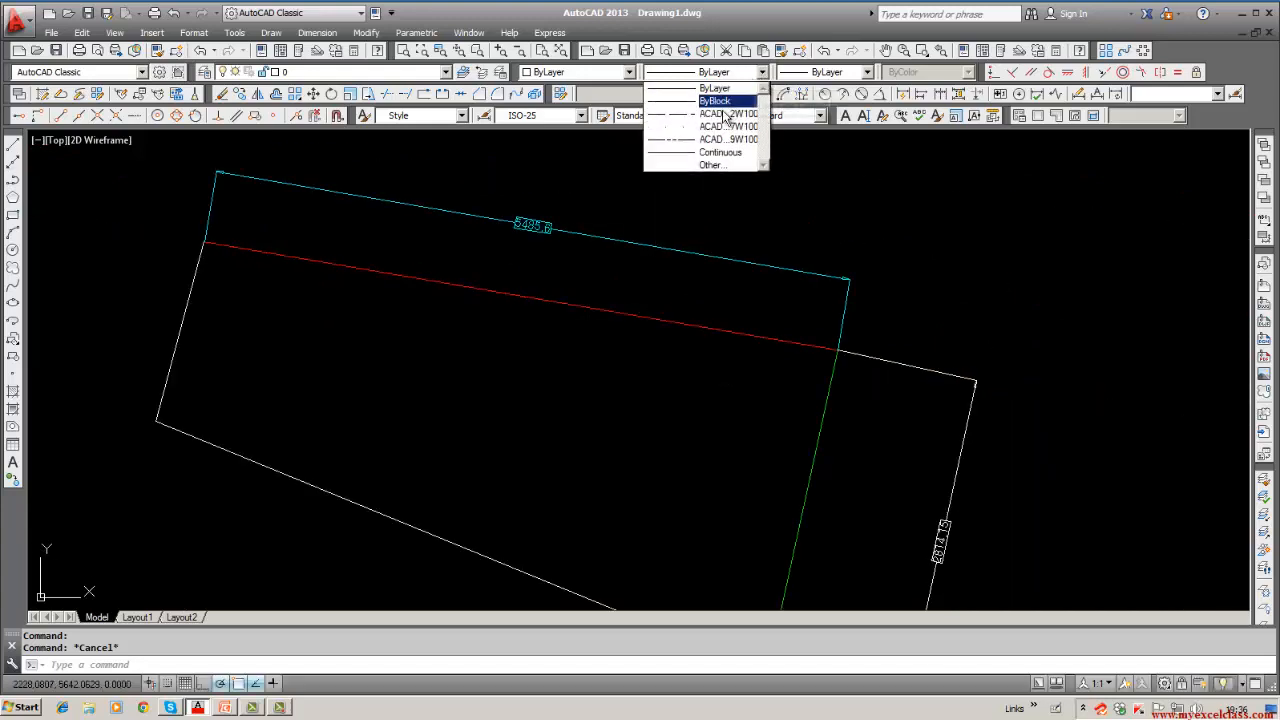
{"action": "left_click", "coordinate": [712, 139]}
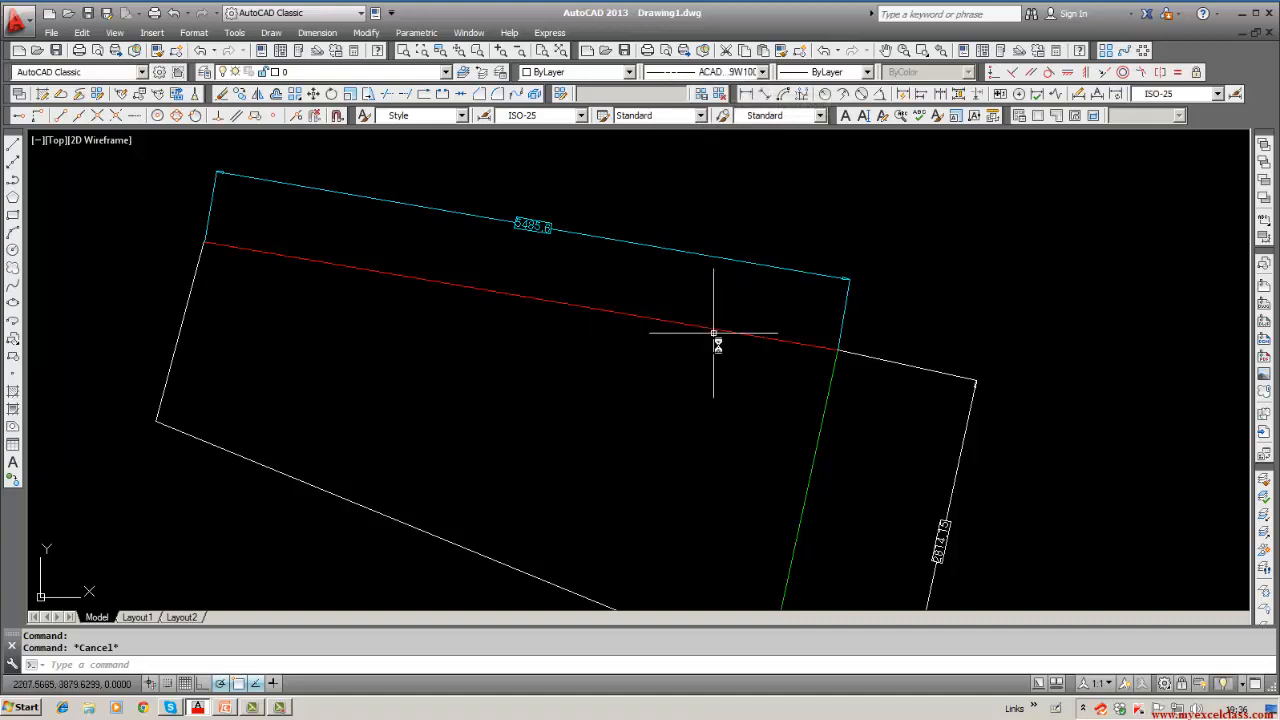
{"action": "left_click", "coordinate": [826, 434]}
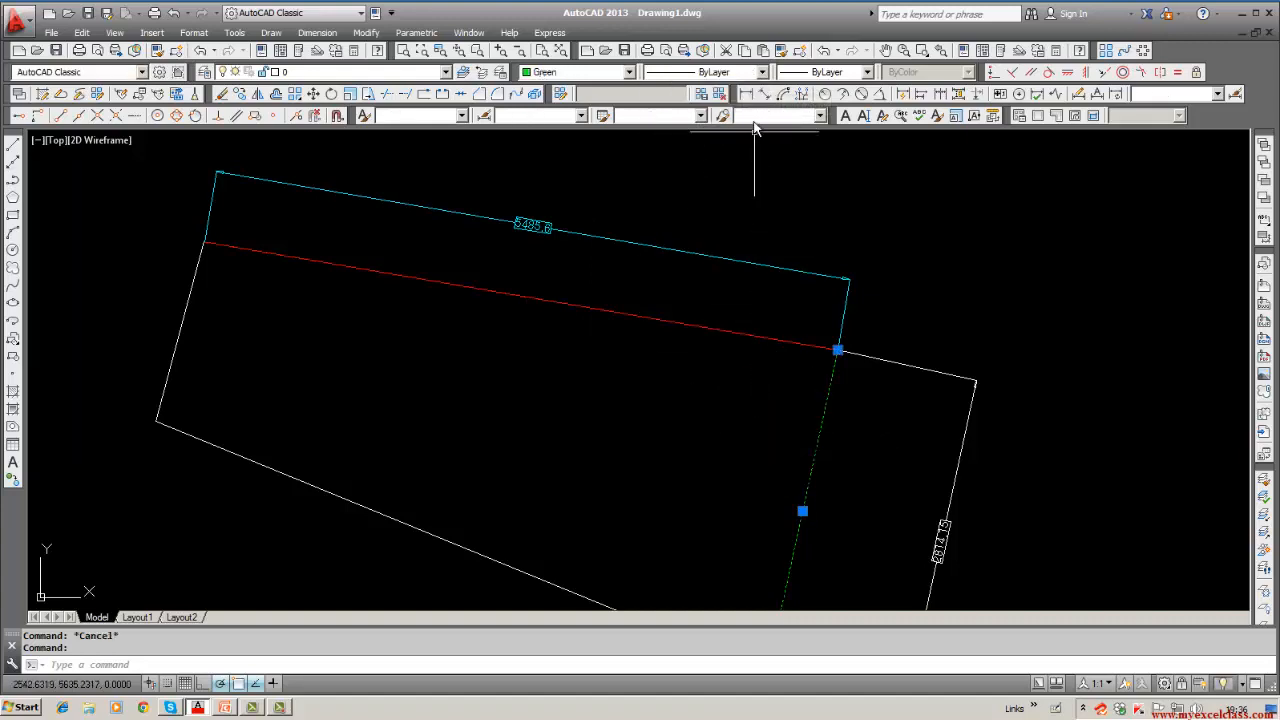
{"action": "left_click", "coordinate": [818, 117]}
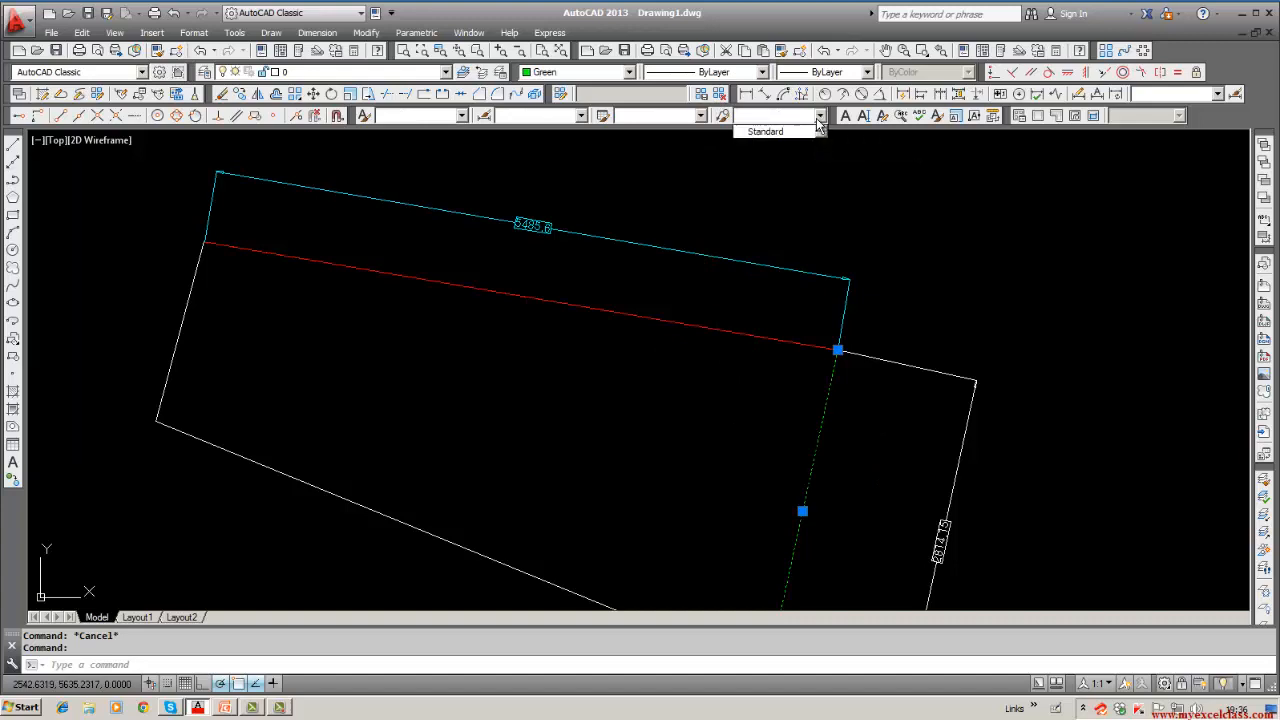
{"action": "key", "text": "Escape"}
{"action": "key", "text": "Escape"}
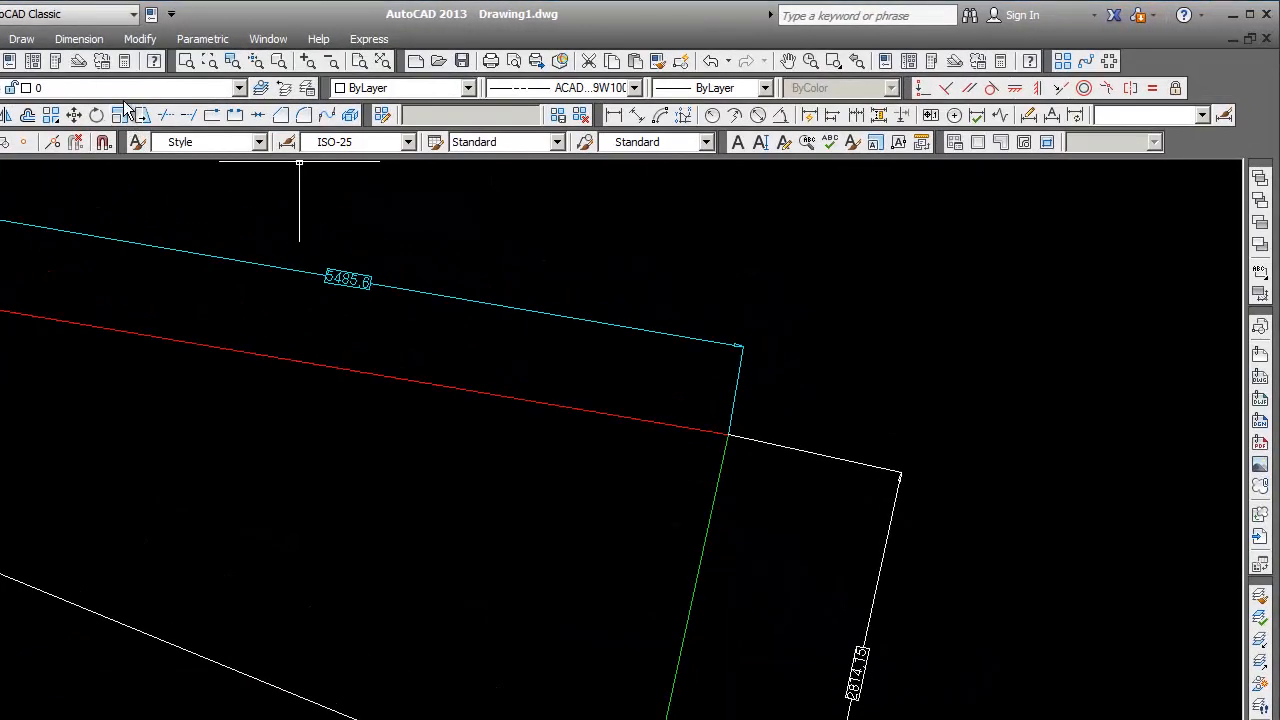
Step: Review the list of drawing layers, keeping layer 0 current
{"action": "left_click", "coordinate": [124, 88]}
{"action": "left_click", "coordinate": [638, 486]}
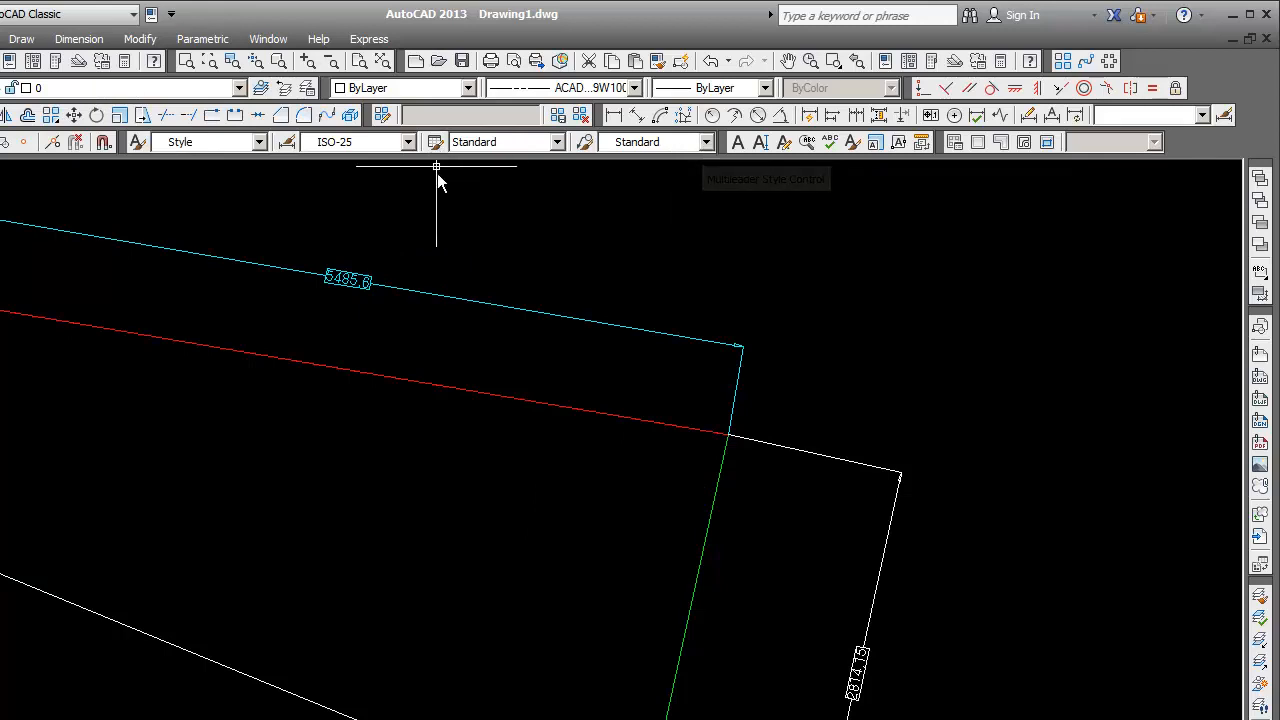
{"action": "left_click", "coordinate": [184, 88]}
{"action": "left_click", "coordinate": [184, 87]}
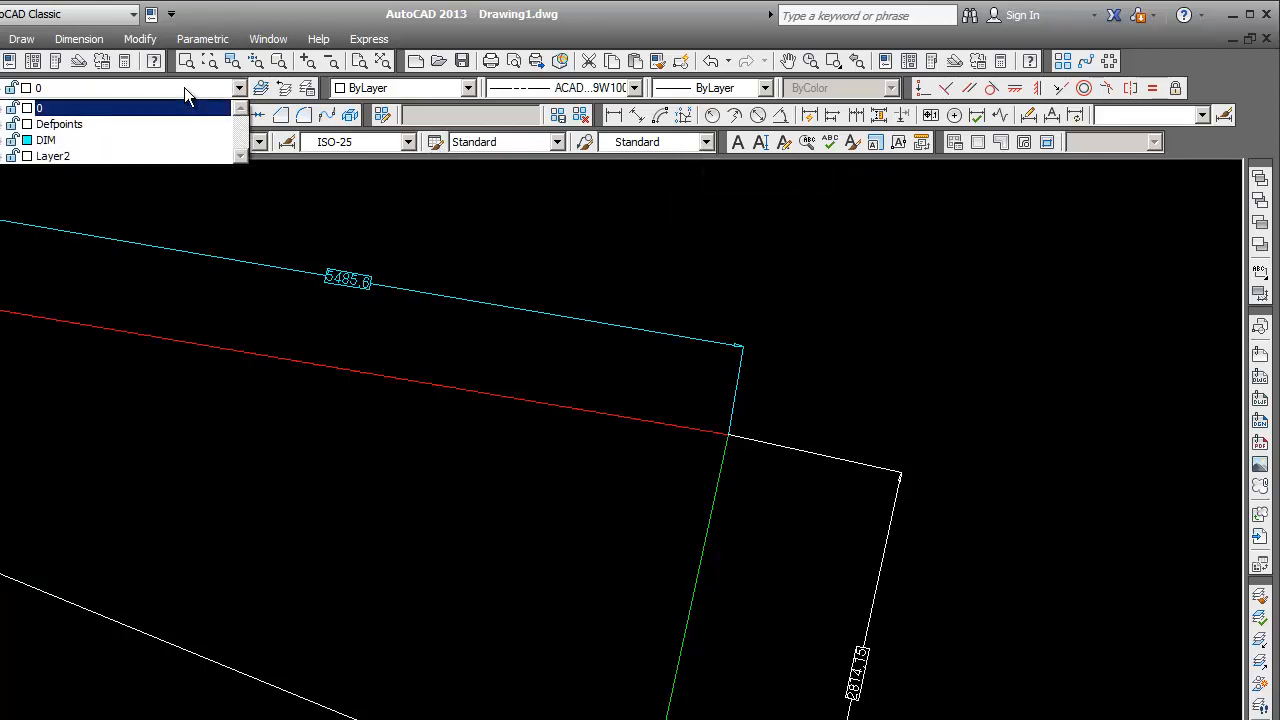
{"action": "left_click", "coordinate": [483, 159]}
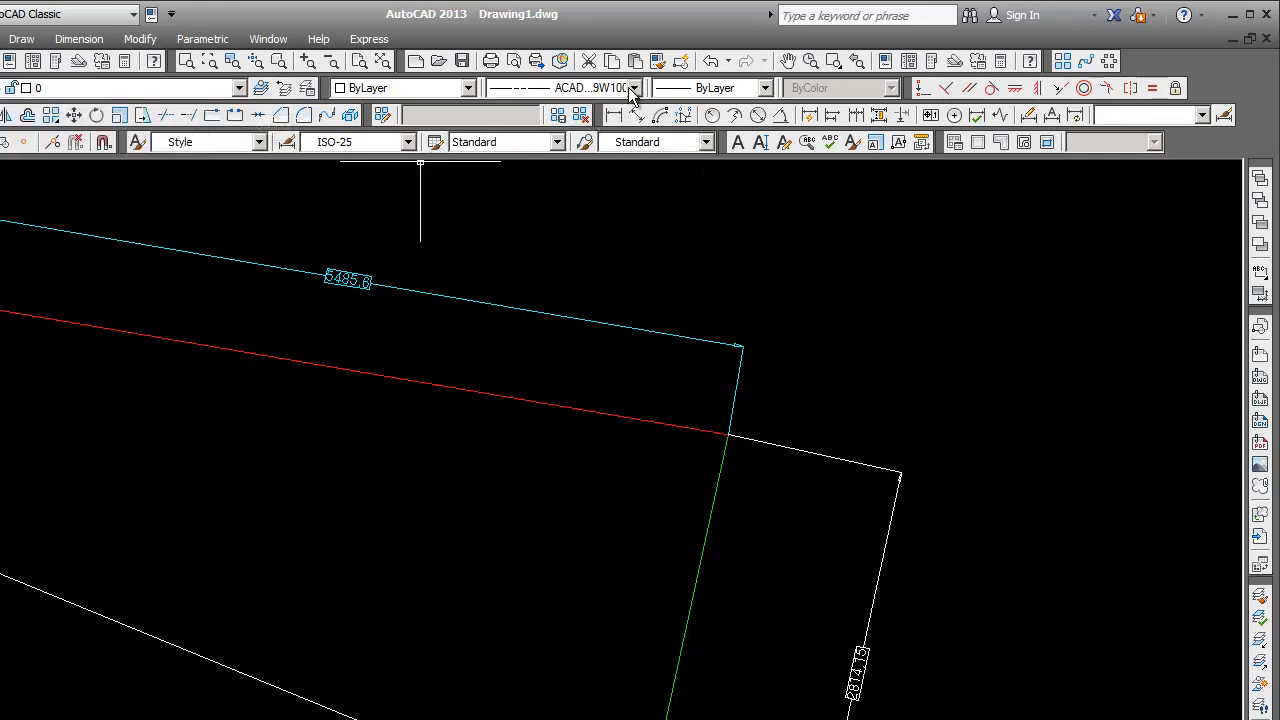
Step: Set the linetype of the quadrilateral's green right edge to ACAD_ISO07W100, check it on the reselected line, and deselect it
{"action": "left_click", "coordinate": [712, 517]}
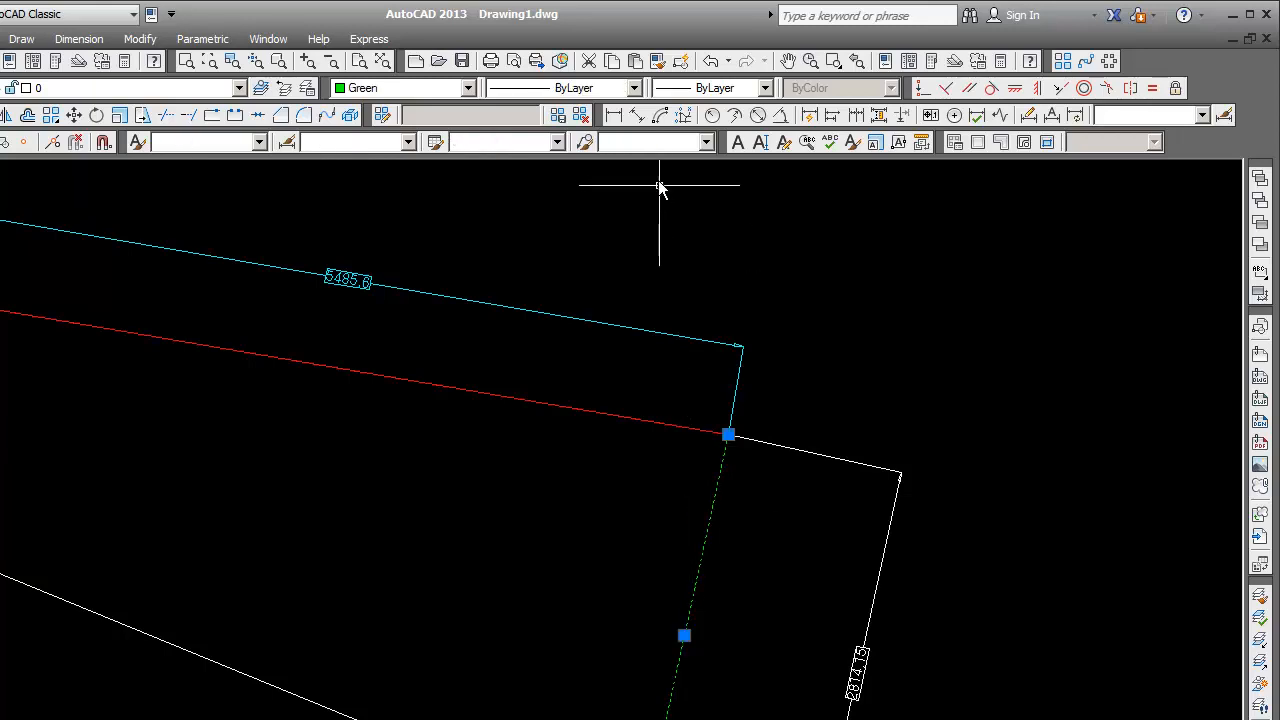
{"action": "left_click", "coordinate": [635, 89]}
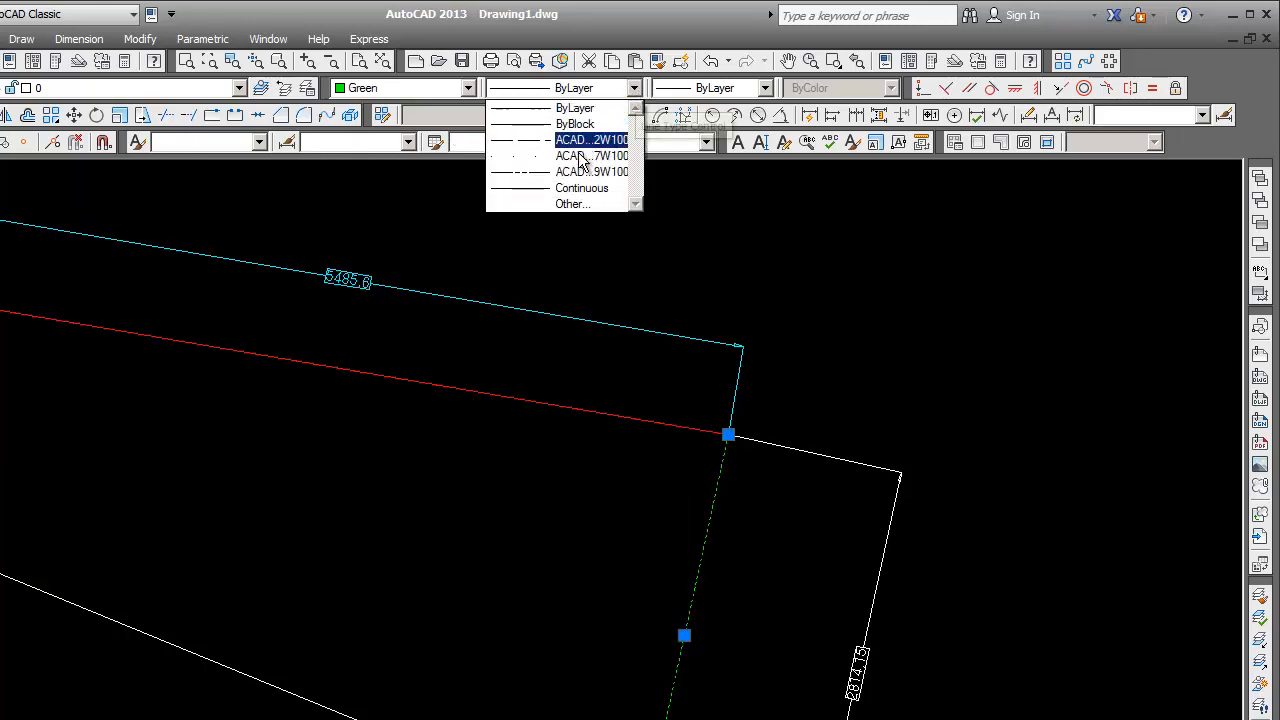
{"action": "left_click", "coordinate": [570, 190]}
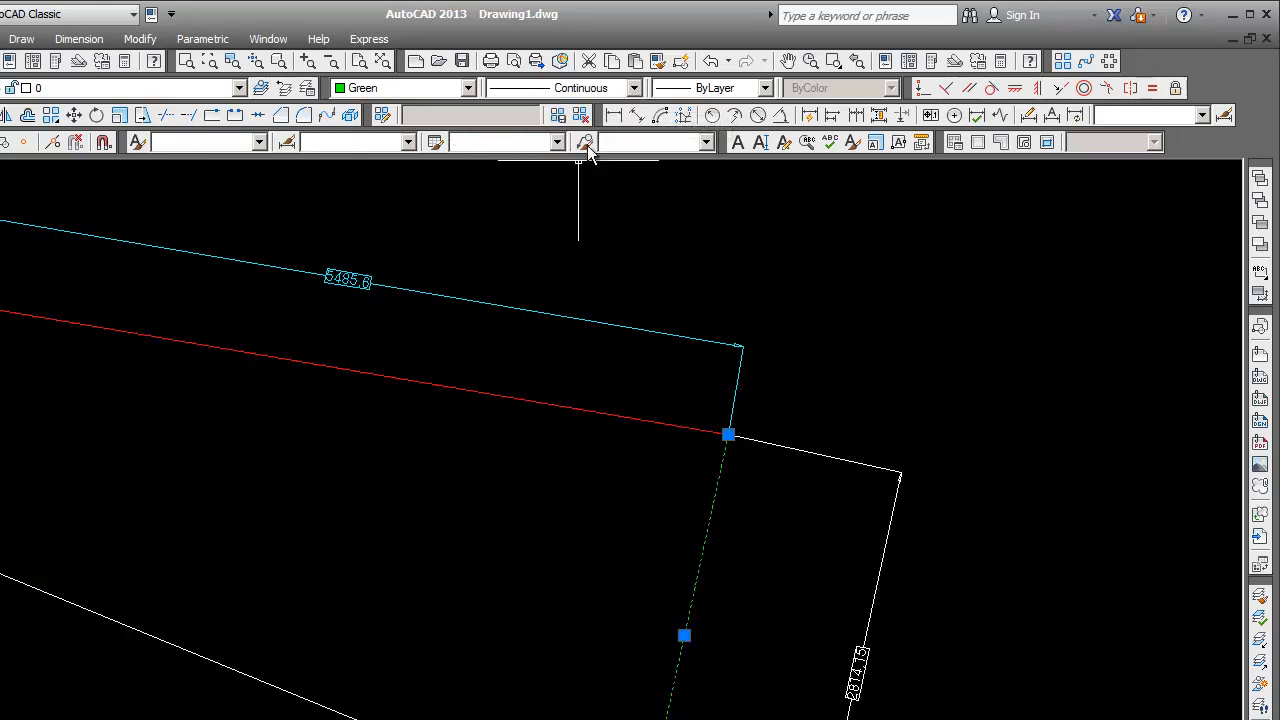
{"action": "left_click", "coordinate": [633, 88]}
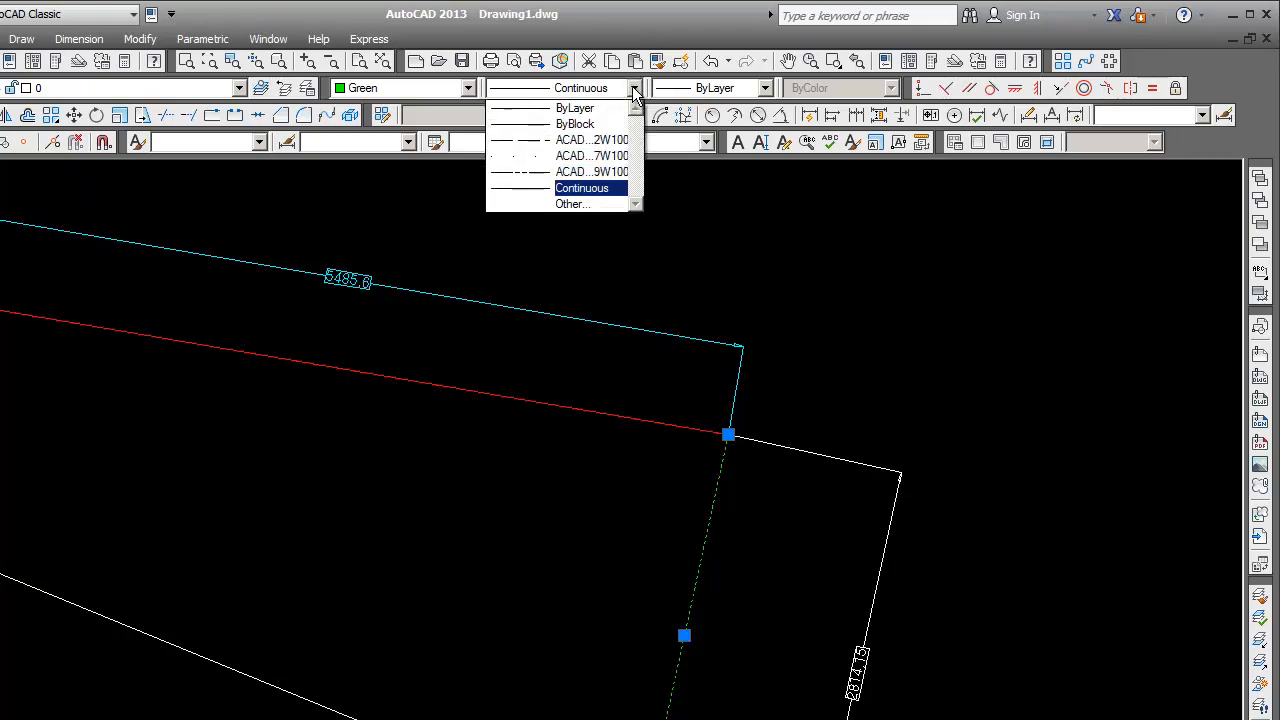
{"action": "left_click", "coordinate": [585, 157]}
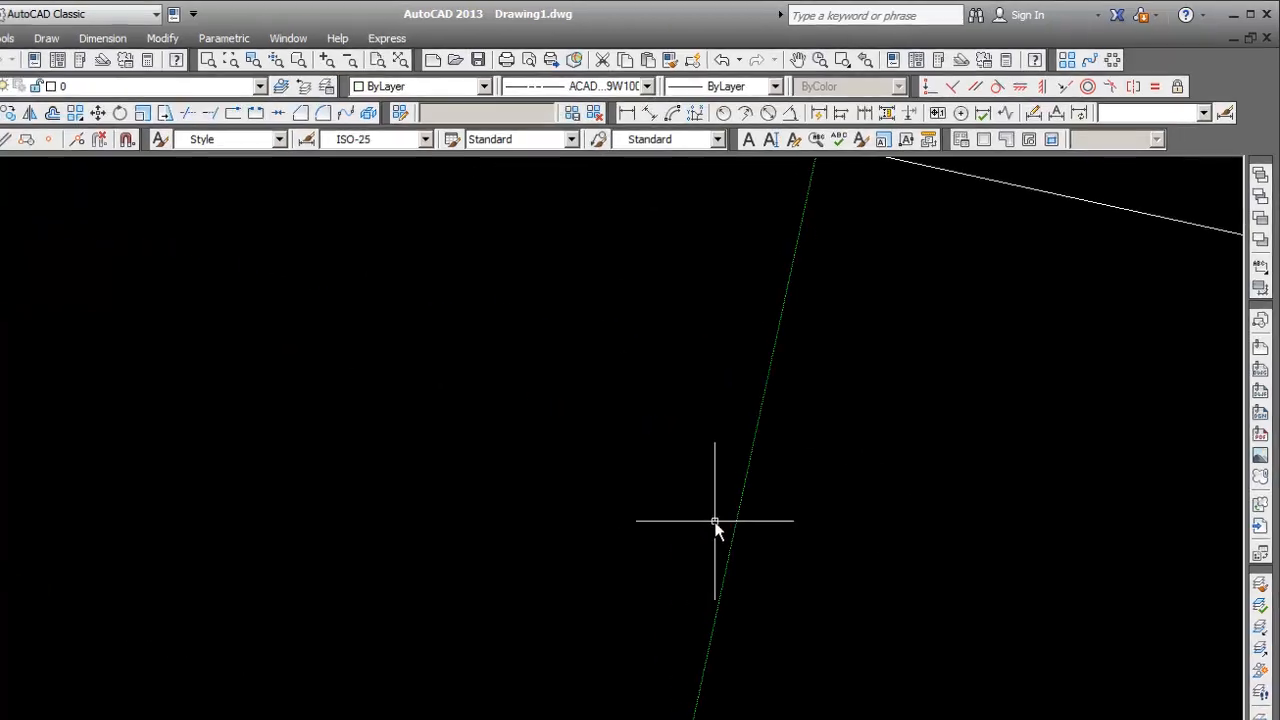
{"action": "scroll", "coordinate": [818, 432], "scroll_direction": "down", "scroll_amount": 10}
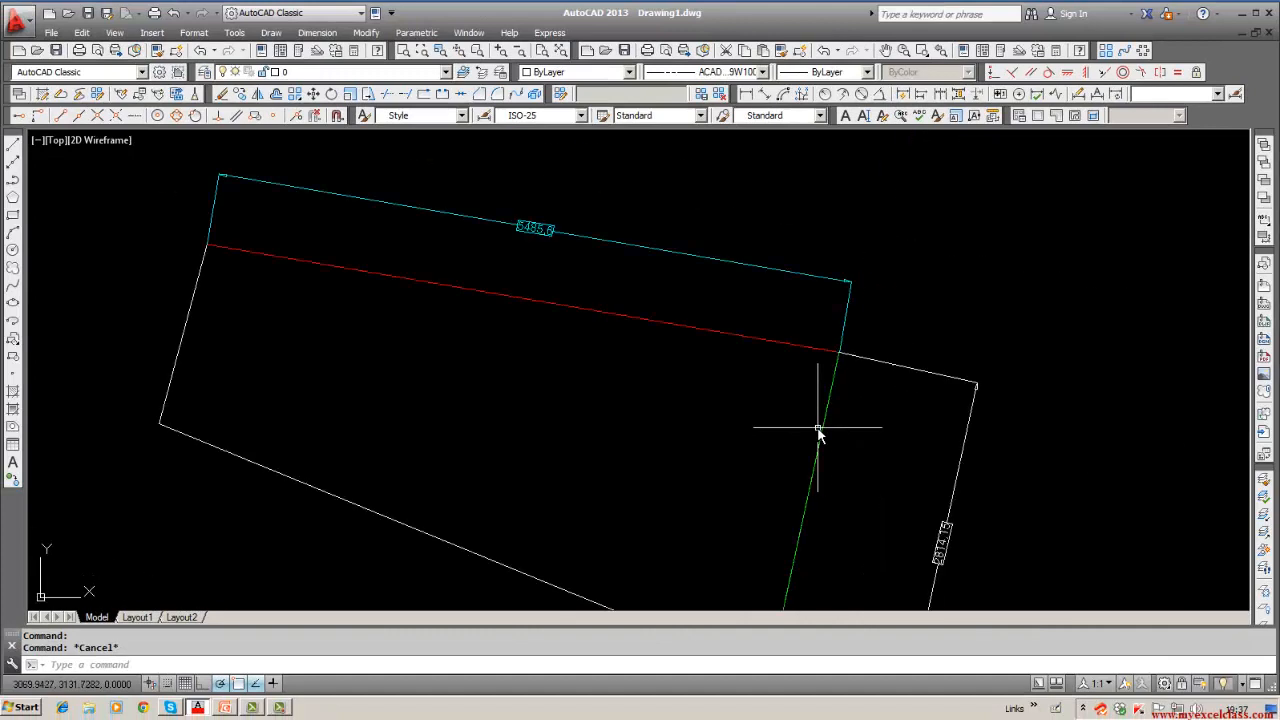
{"action": "left_click", "coordinate": [819, 432]}
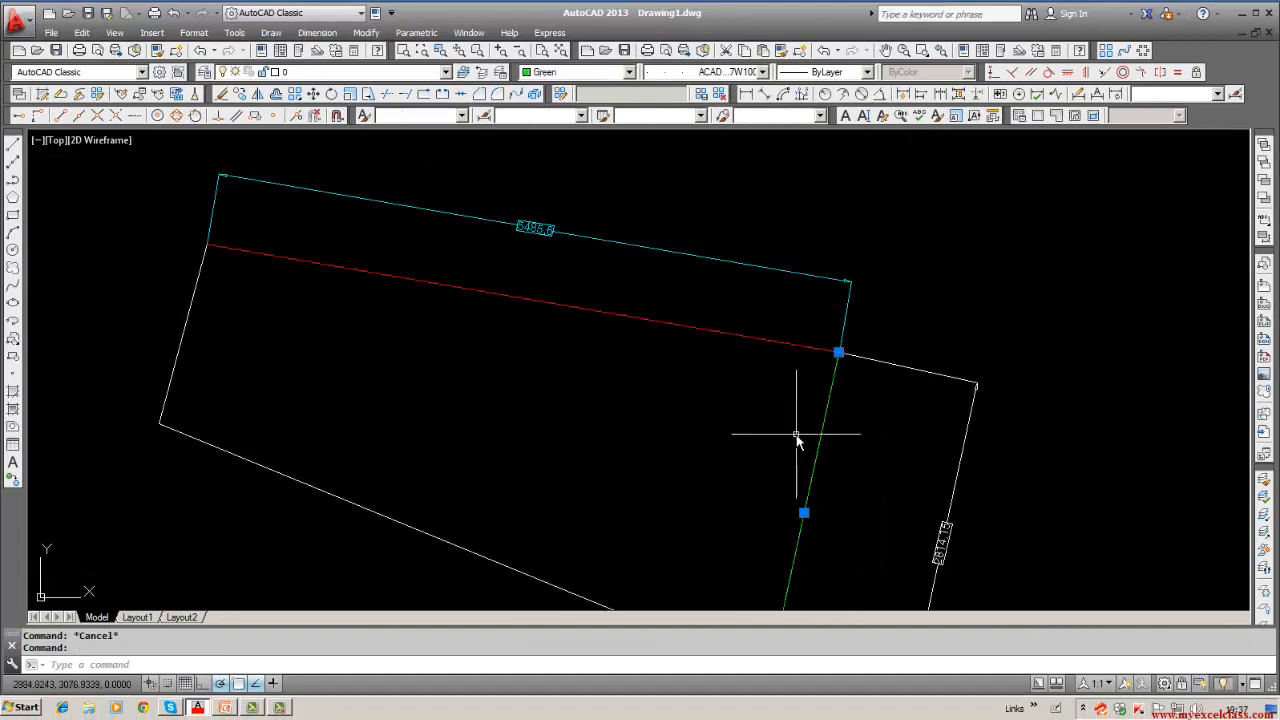
{"action": "key", "text": "Escape"}
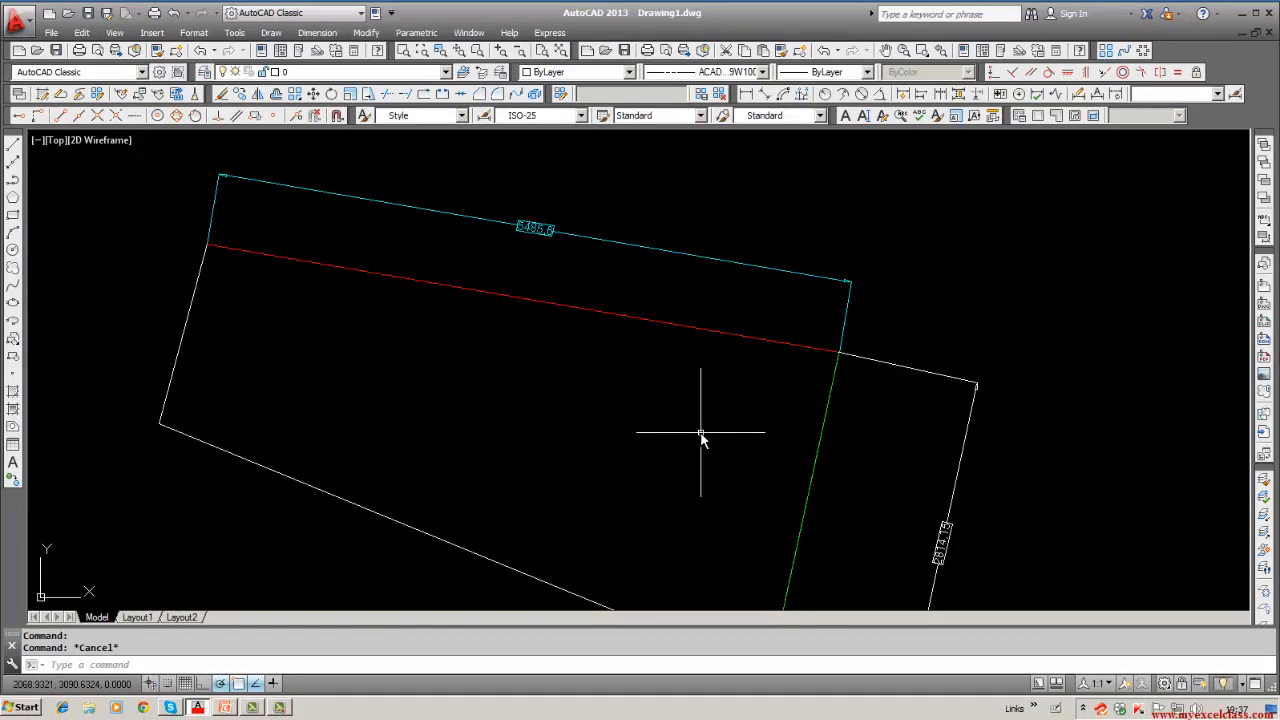
Step: Make layer DIM current and set the linetype of the dimension above the red edge to ACAD_ISO09W100
{"action": "left_click", "coordinate": [446, 74]}
{"action": "left_click", "coordinate": [370, 113]}
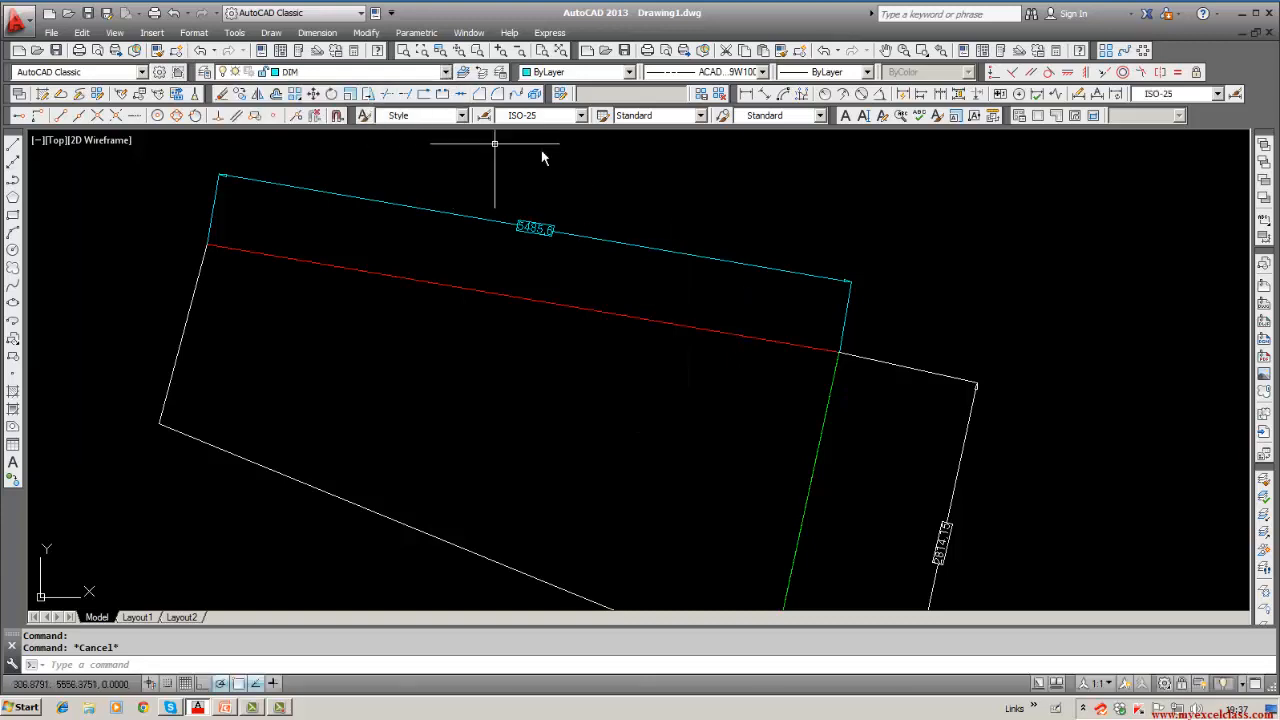
{"action": "left_click", "coordinate": [636, 245]}
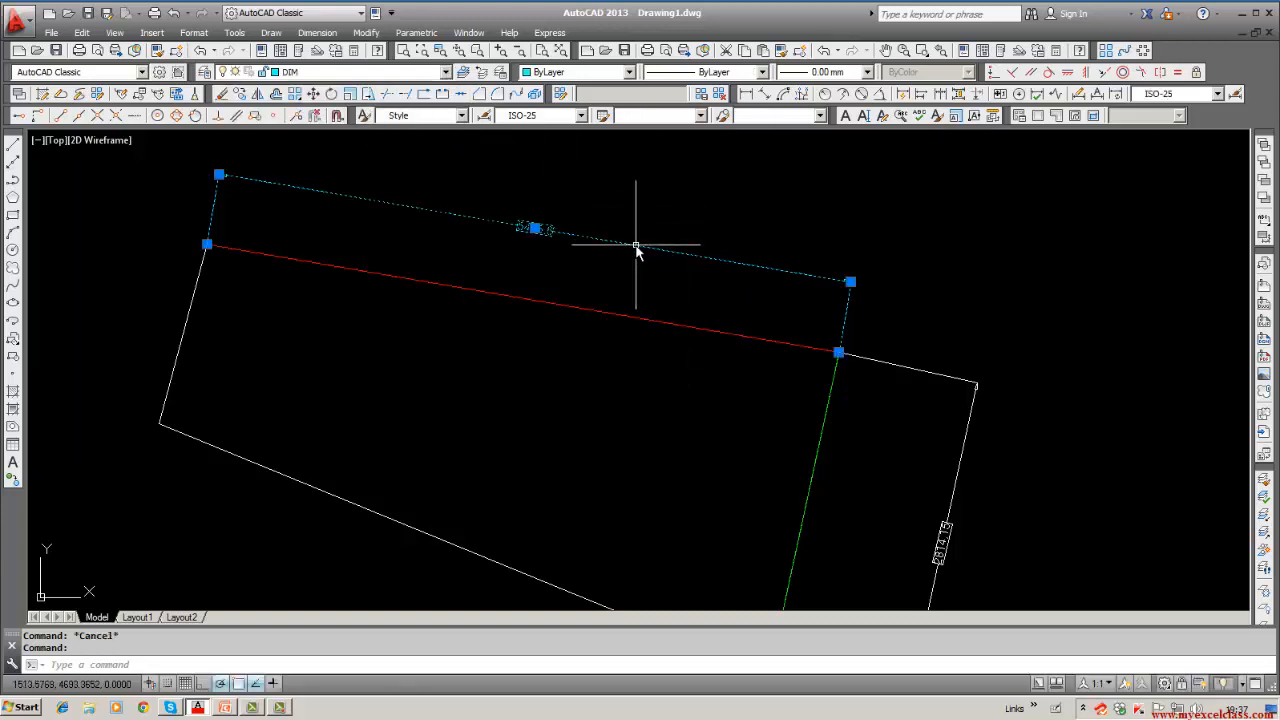
{"action": "left_click", "coordinate": [762, 72]}
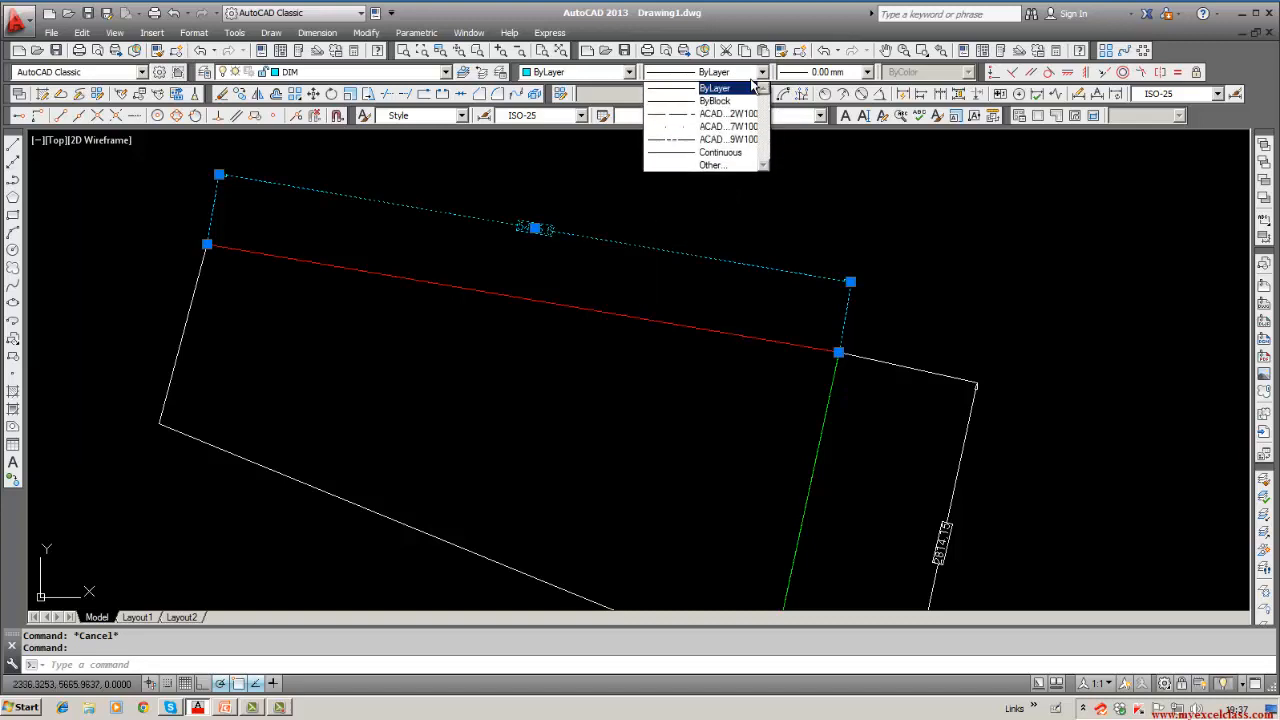
{"action": "left_click", "coordinate": [727, 139]}
{"action": "key", "text": "Escape"}
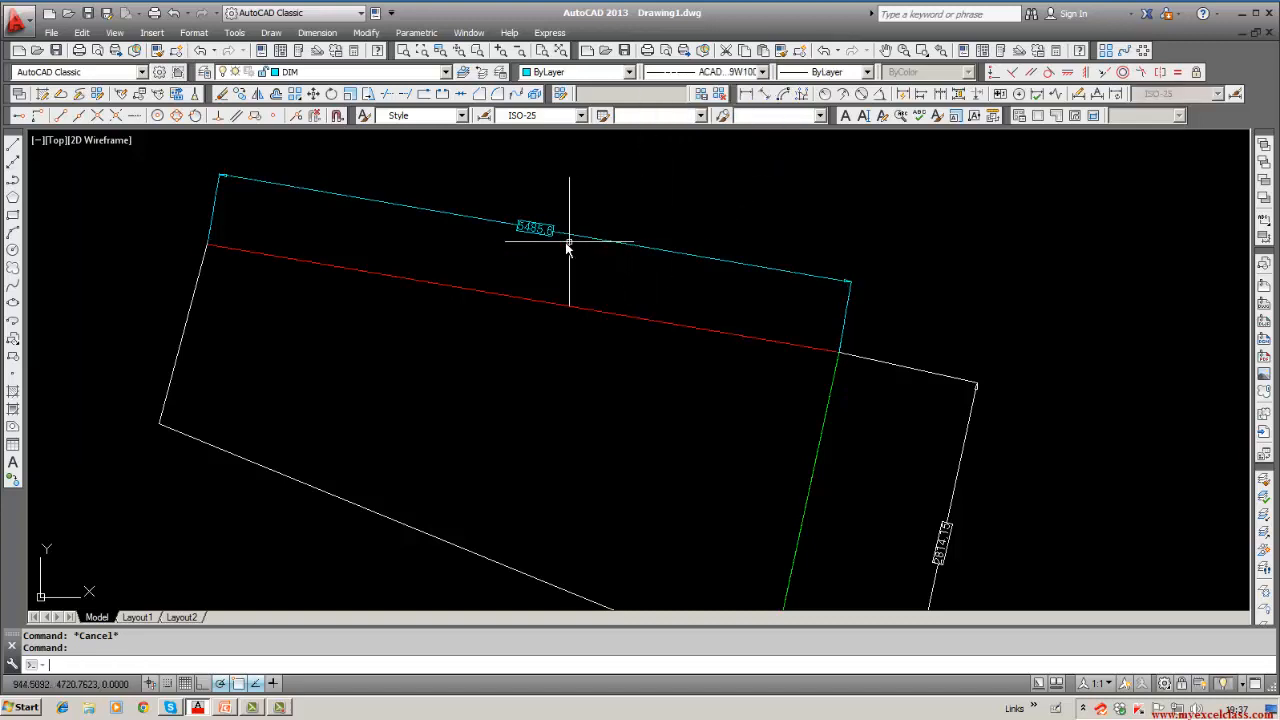
Step: Set the colour of the dimension above the red edge to Yellow and deselect it
{"action": "left_click", "coordinate": [578, 233]}
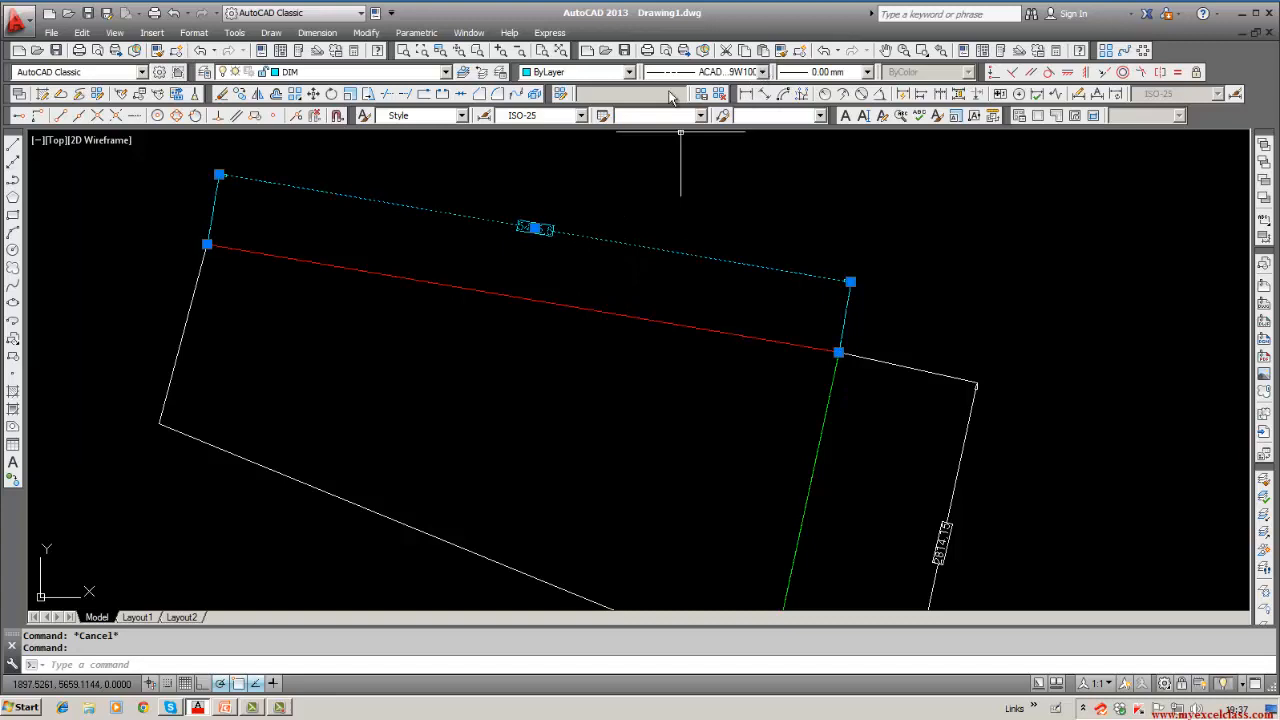
{"action": "left_click", "coordinate": [629, 73]}
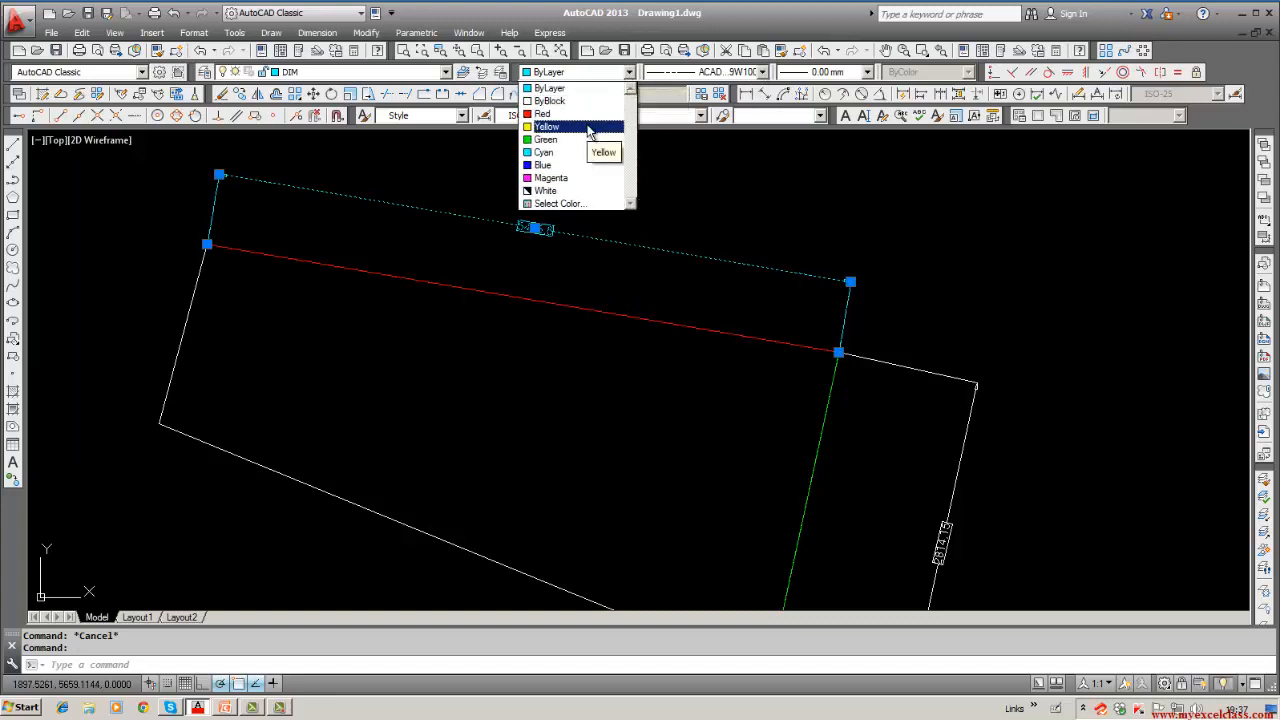
{"action": "left_click", "coordinate": [576, 88]}
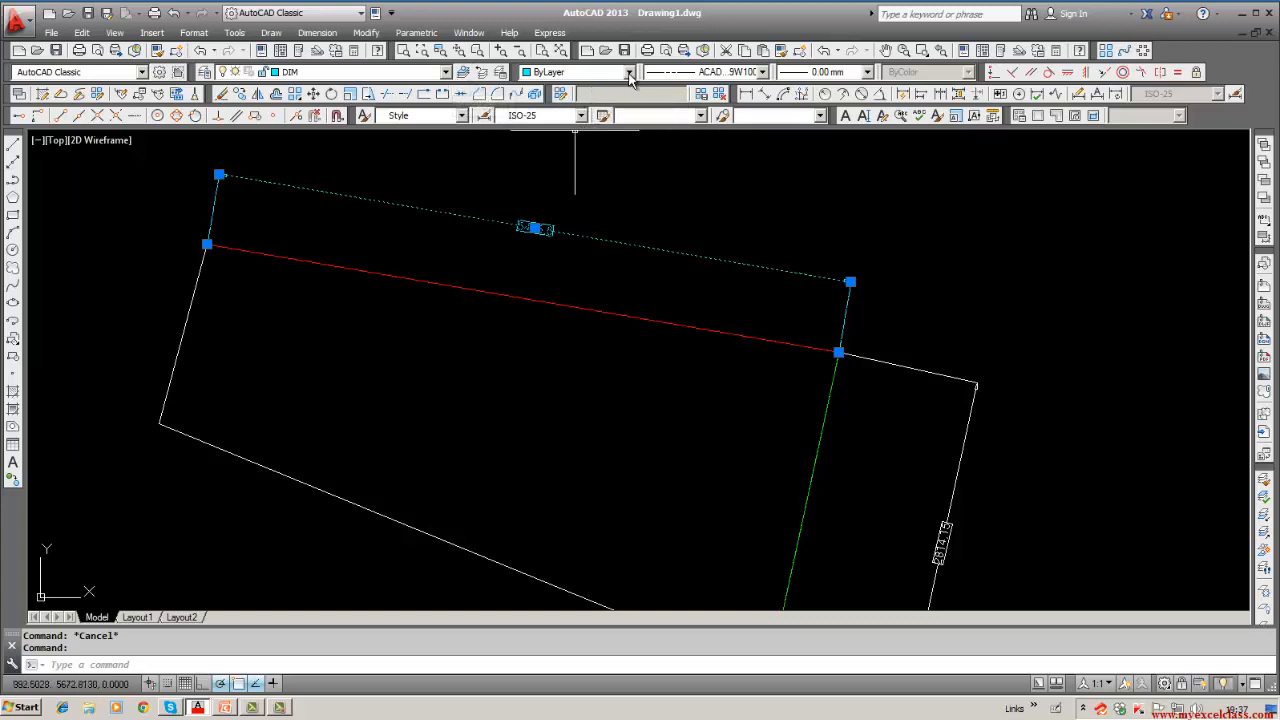
{"action": "left_click", "coordinate": [630, 73]}
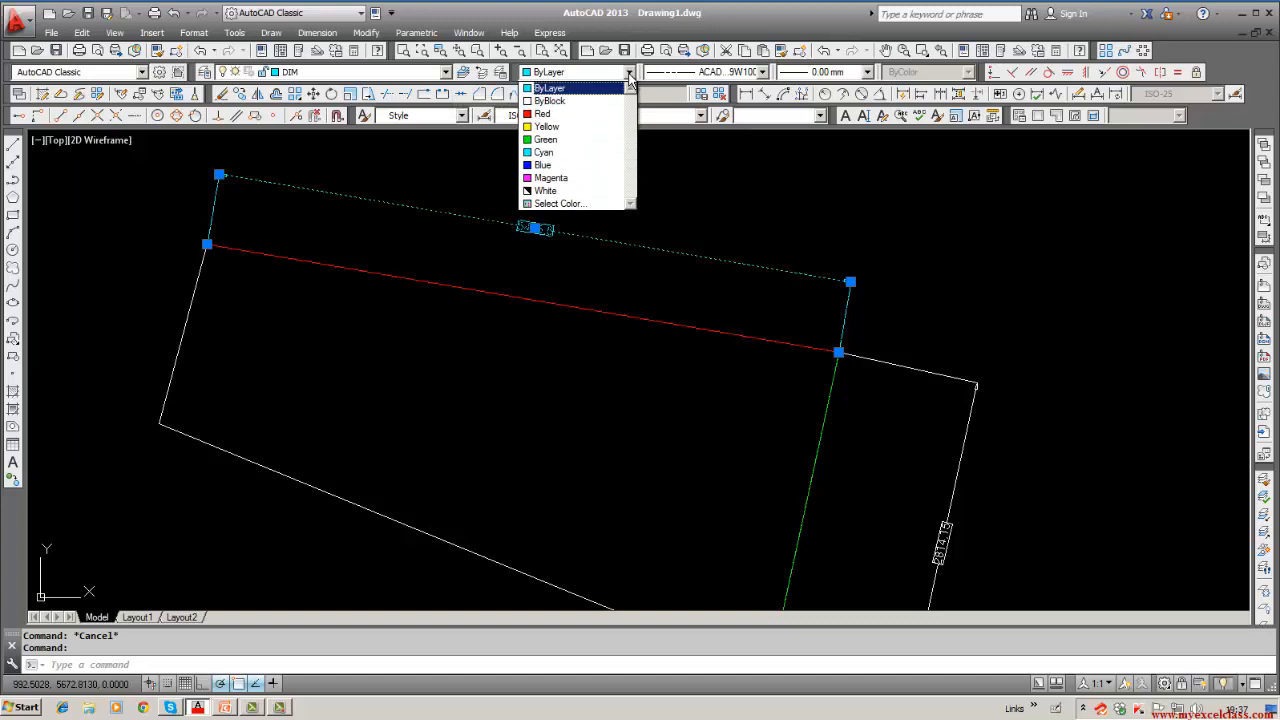
{"action": "left_click", "coordinate": [570, 128]}
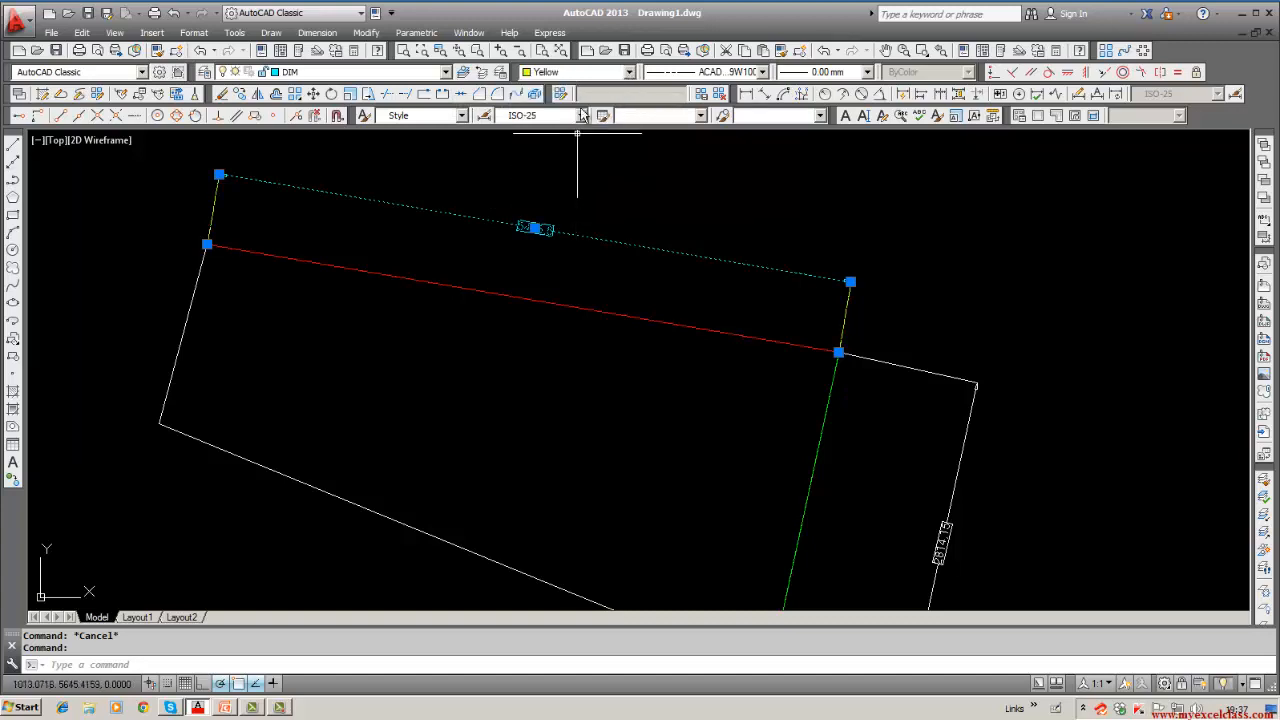
{"action": "key", "text": "Escape"}
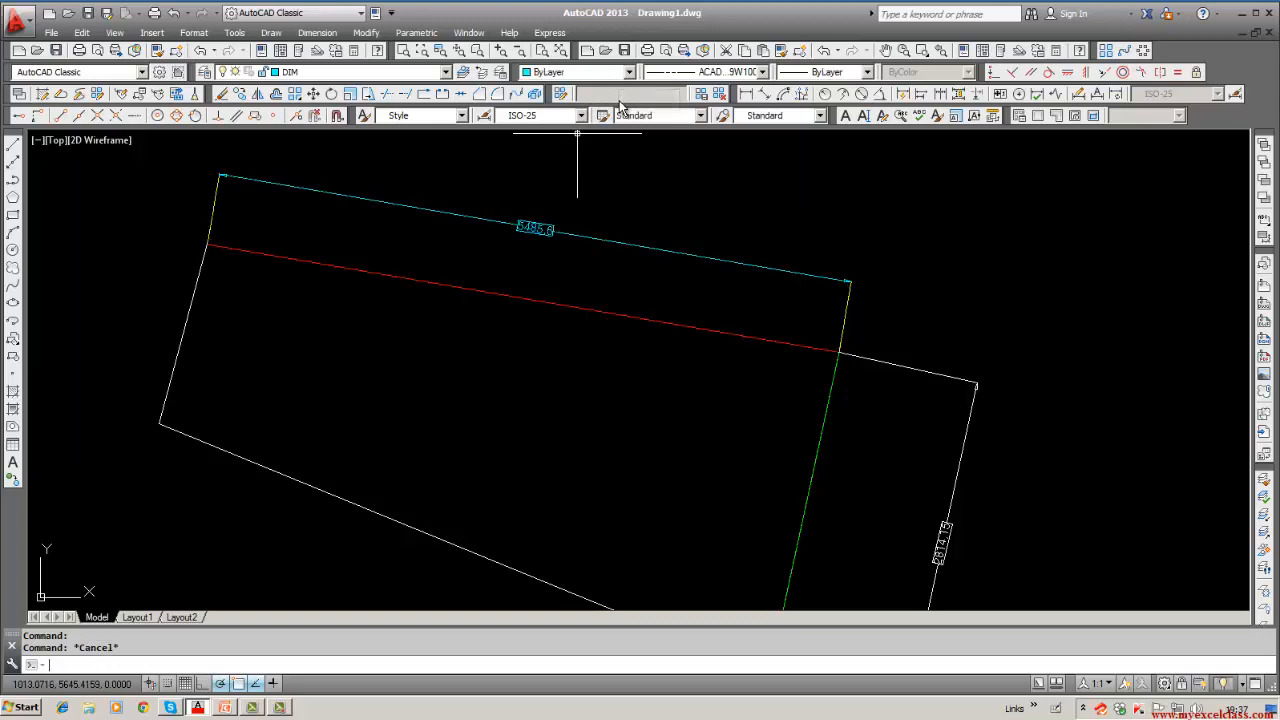
Step: Set the current colour to Yellow with nothing selected, and change the colour of the dimension above the red edge to Blue
{"action": "left_click", "coordinate": [629, 72]}
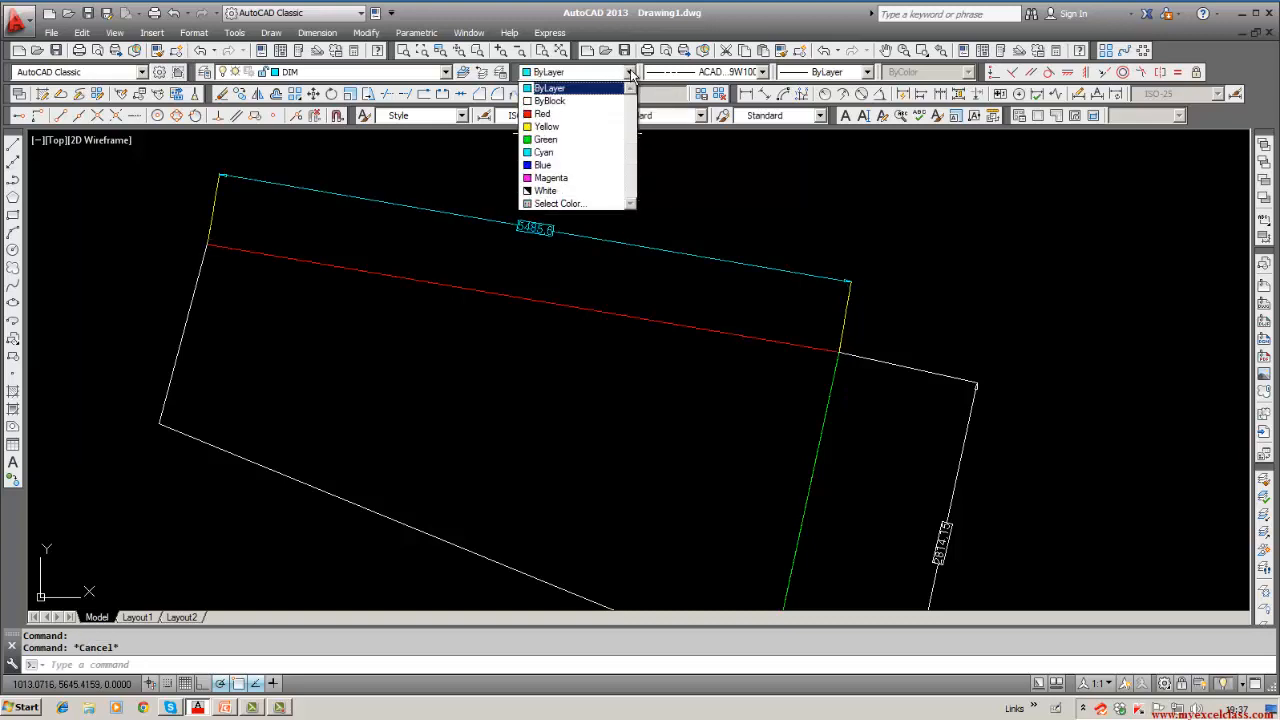
{"action": "left_click", "coordinate": [545, 126]}
{"action": "left_click", "coordinate": [566, 232]}
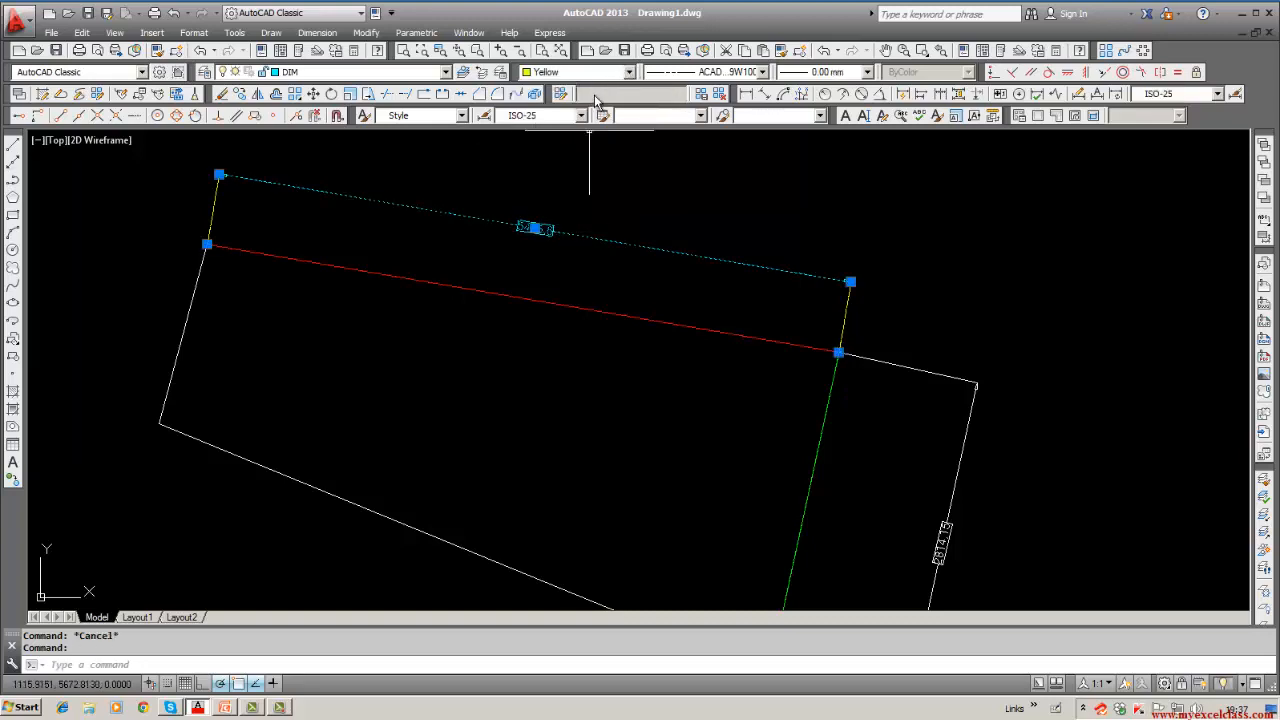
{"action": "left_click", "coordinate": [628, 72]}
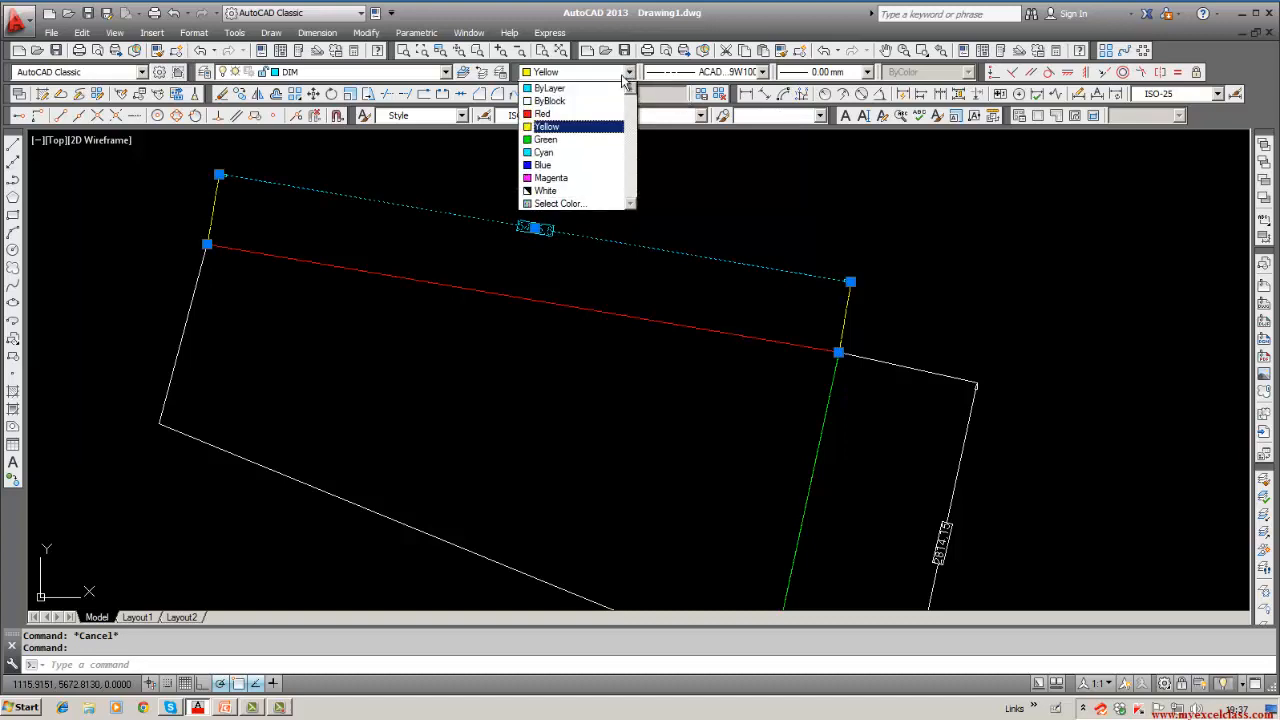
{"action": "left_click", "coordinate": [566, 165]}
{"action": "key", "text": "Escape"}
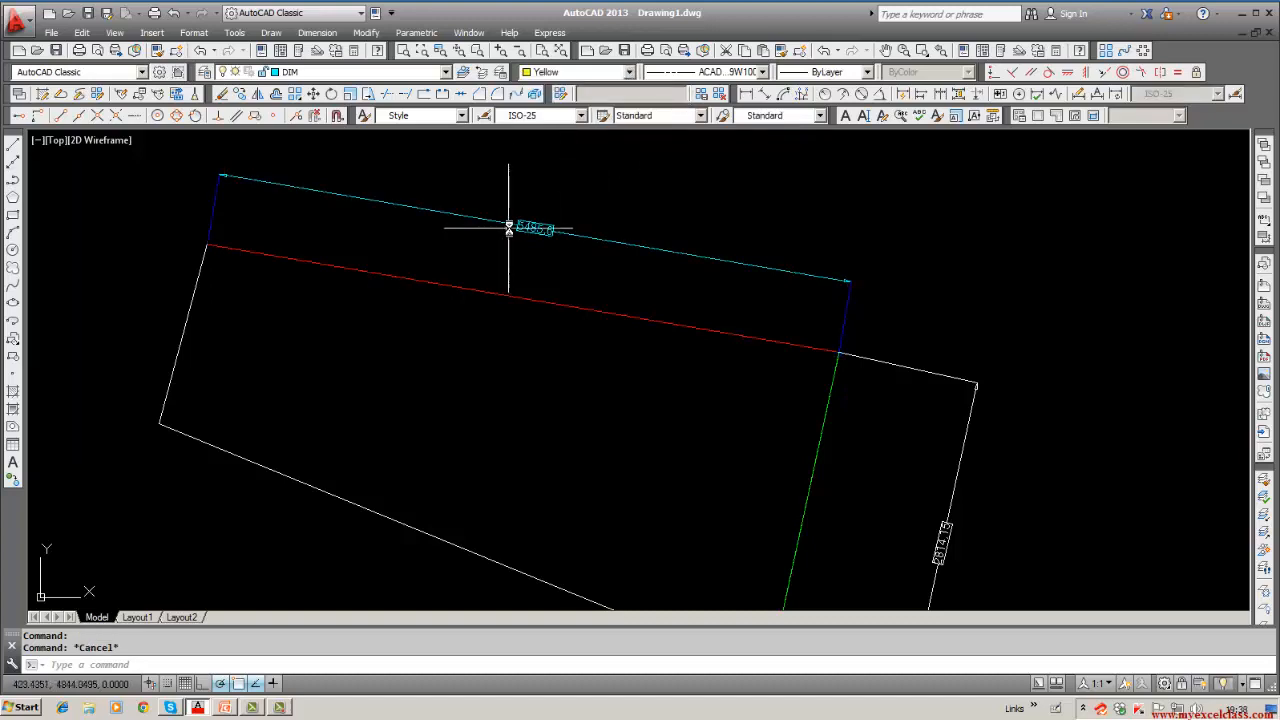
Step: Examine the upper dimension's text formatting without editing it, and select its extension and dimension lines to inspect their properties
{"action": "double_click", "coordinate": [517, 225]}
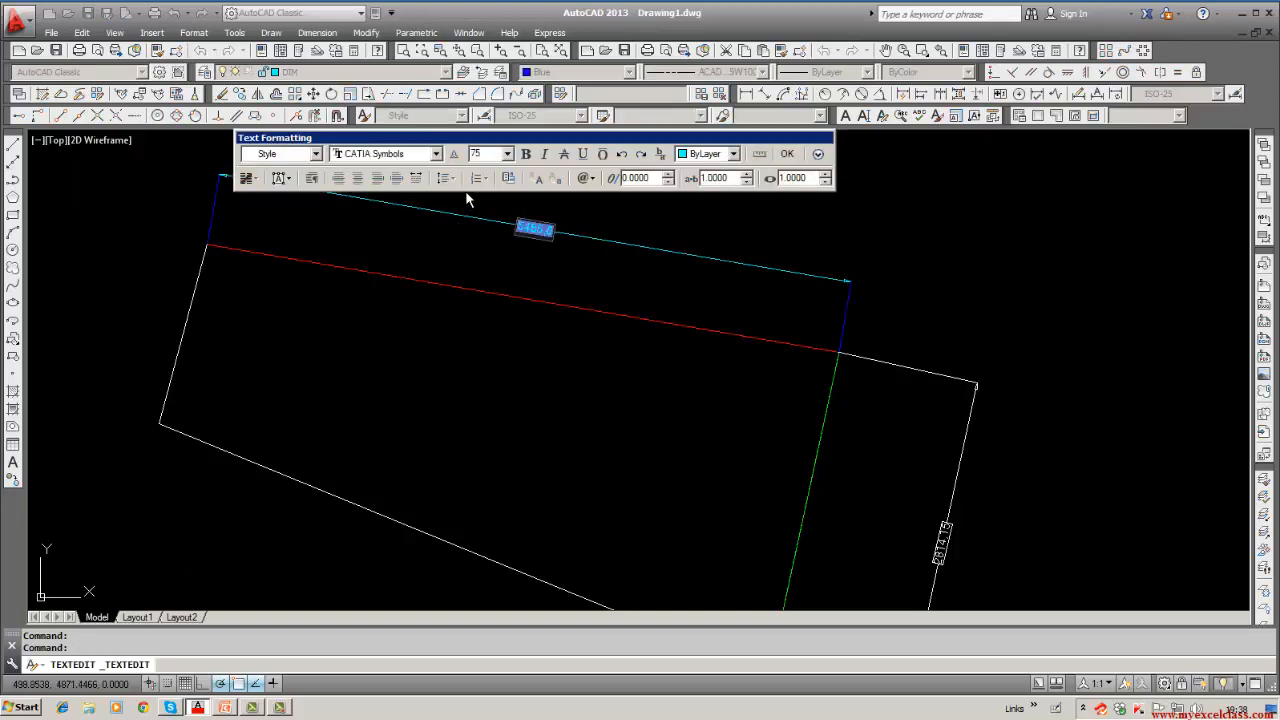
{"action": "left_click", "coordinate": [820, 141]}
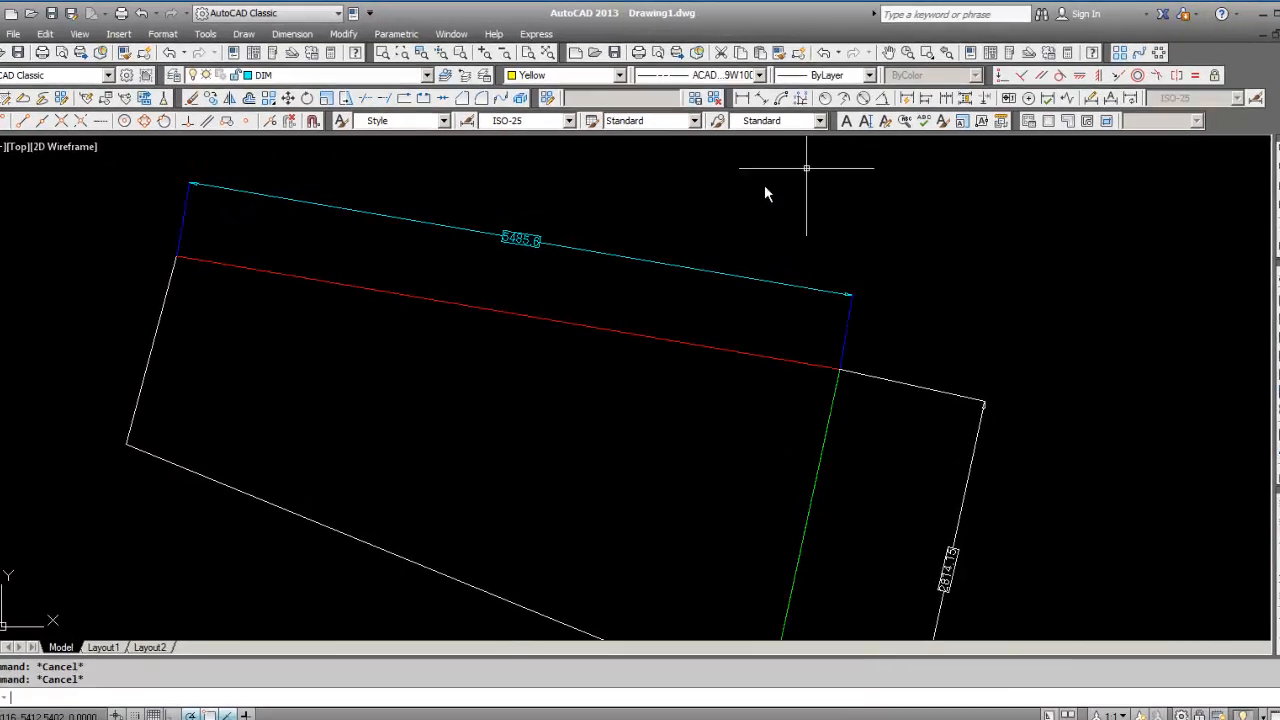
{"action": "left_click", "coordinate": [63, 257]}
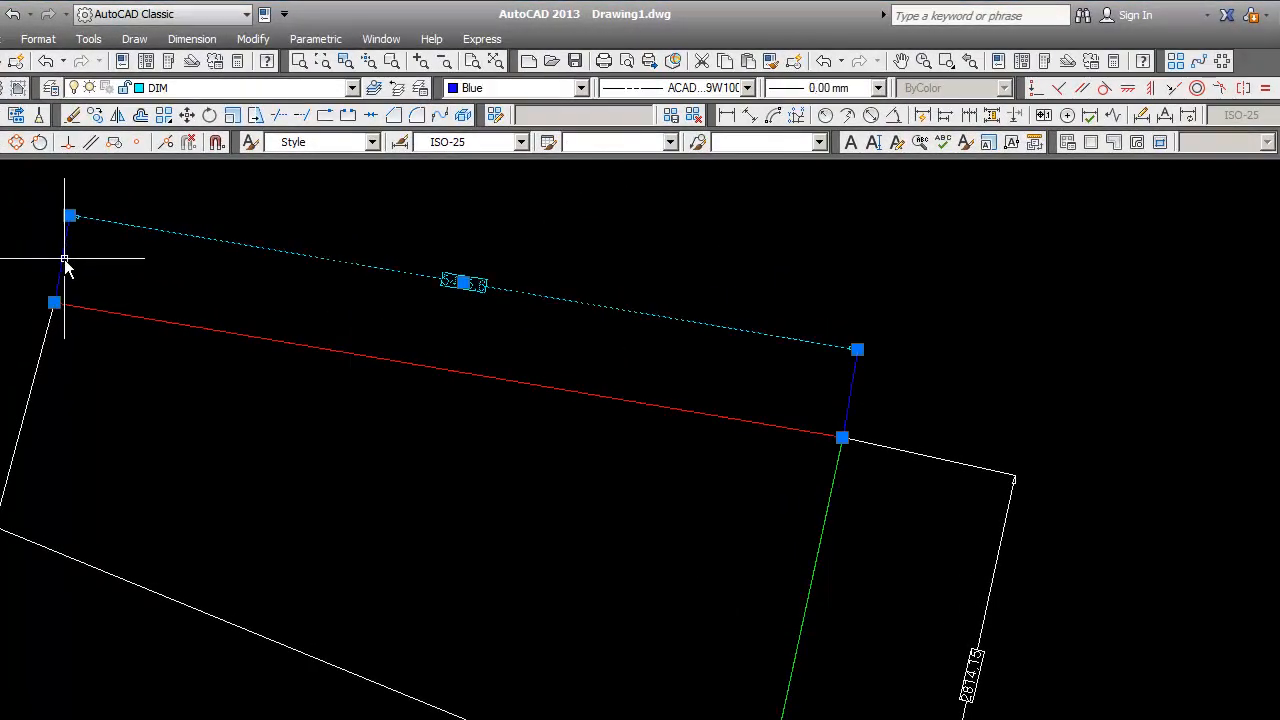
{"action": "key", "text": "Escape"}
{"action": "left_click", "coordinate": [217, 236]}
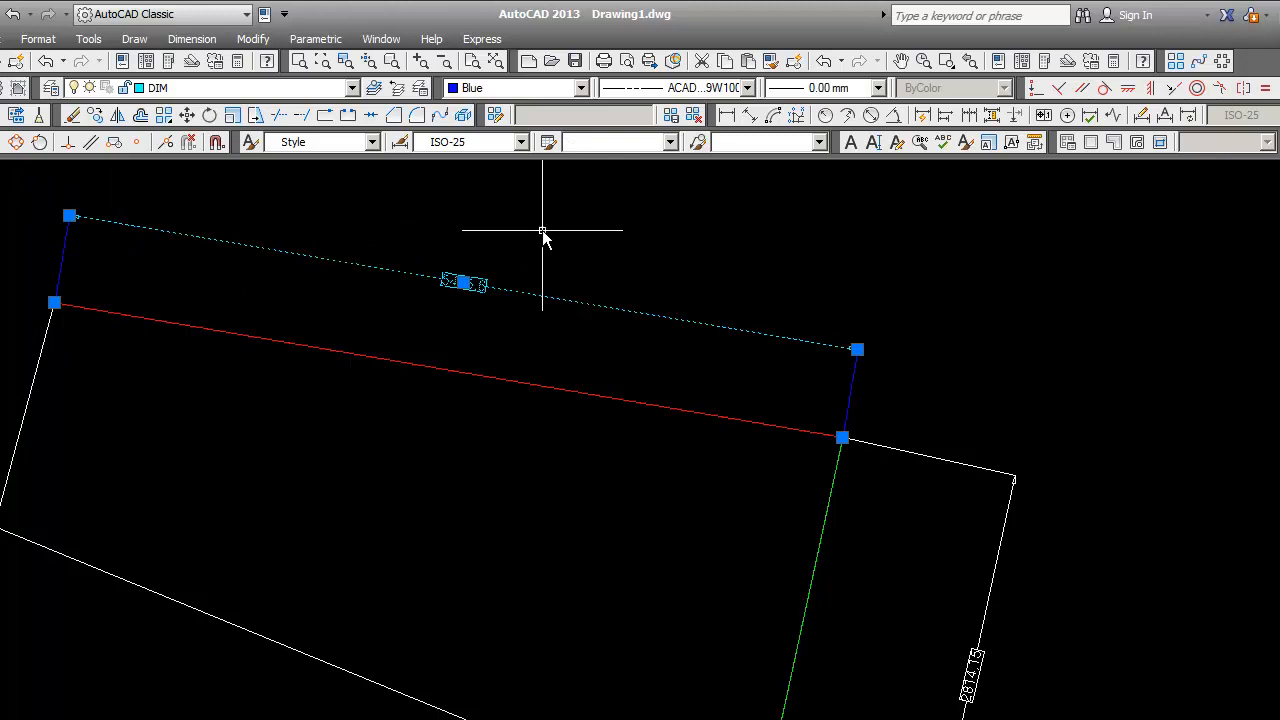
{"action": "key", "text": "Escape"}
Step: Open the ISO-25 dimension style for modification and bring up its dimension and extension line settings
{"action": "left_click", "coordinate": [191, 38]}
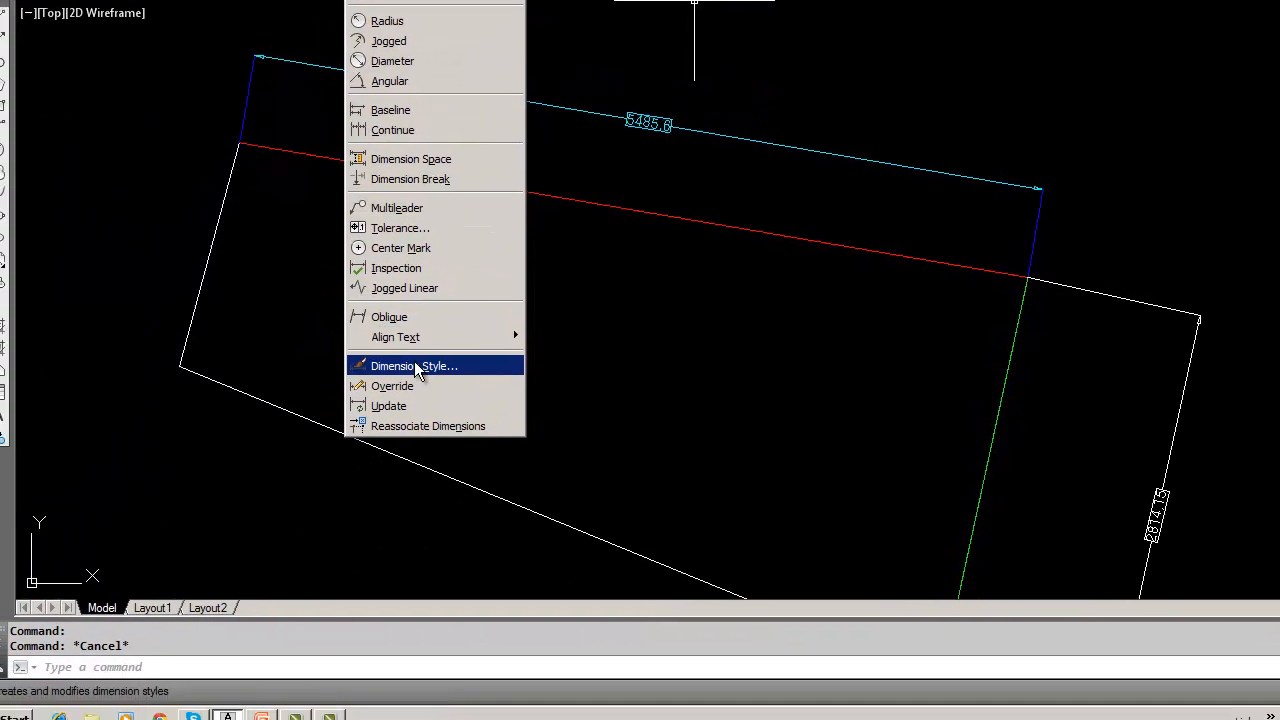
{"action": "left_click", "coordinate": [414, 366]}
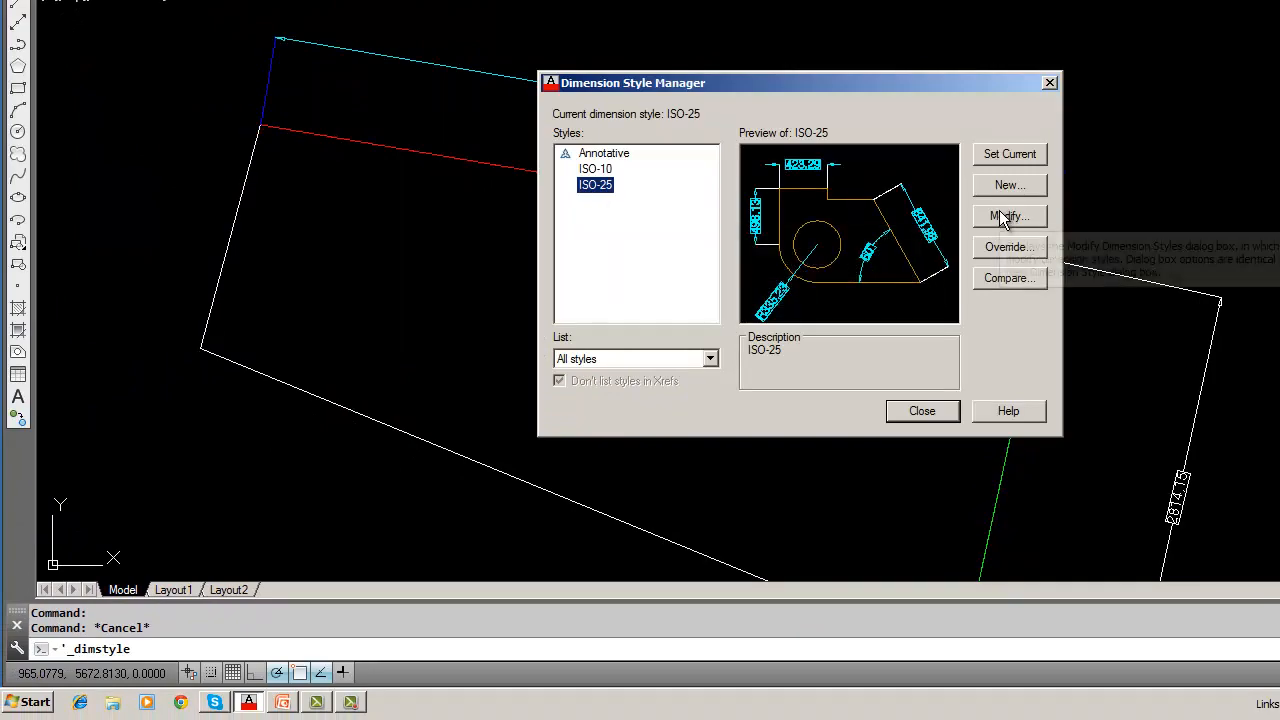
{"action": "left_click", "coordinate": [1005, 218]}
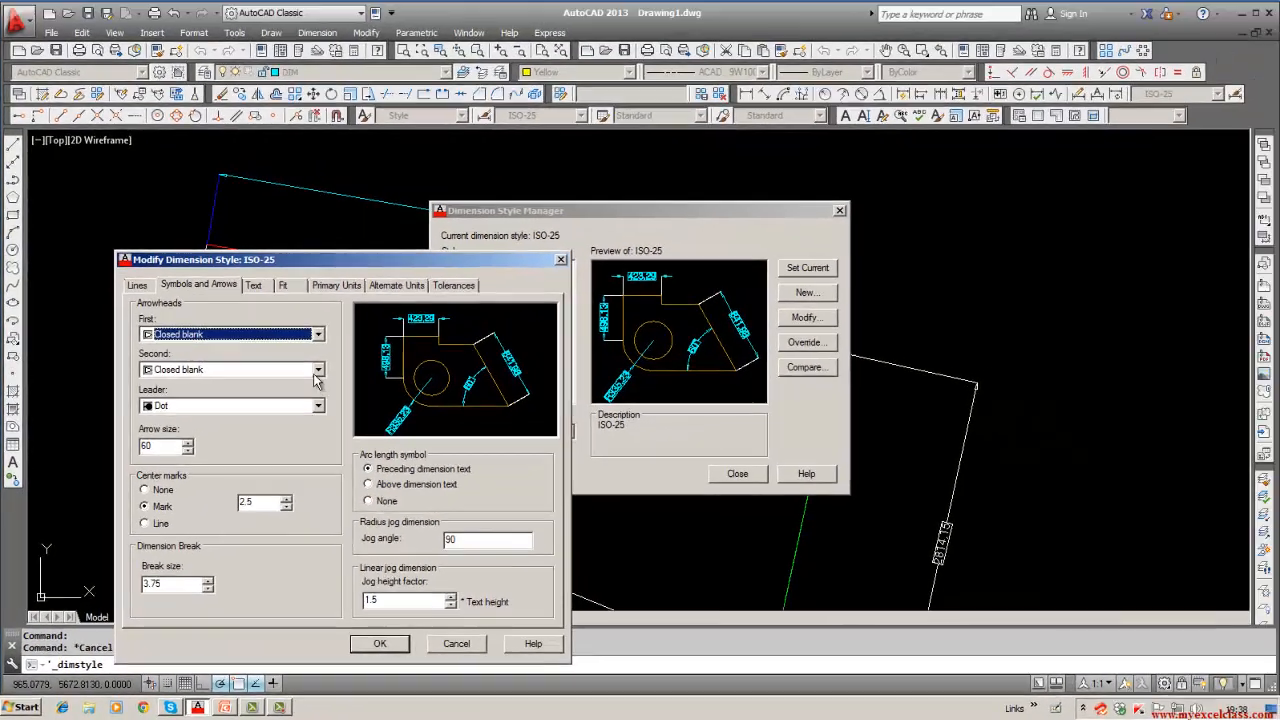
{"action": "left_click", "coordinate": [265, 288]}
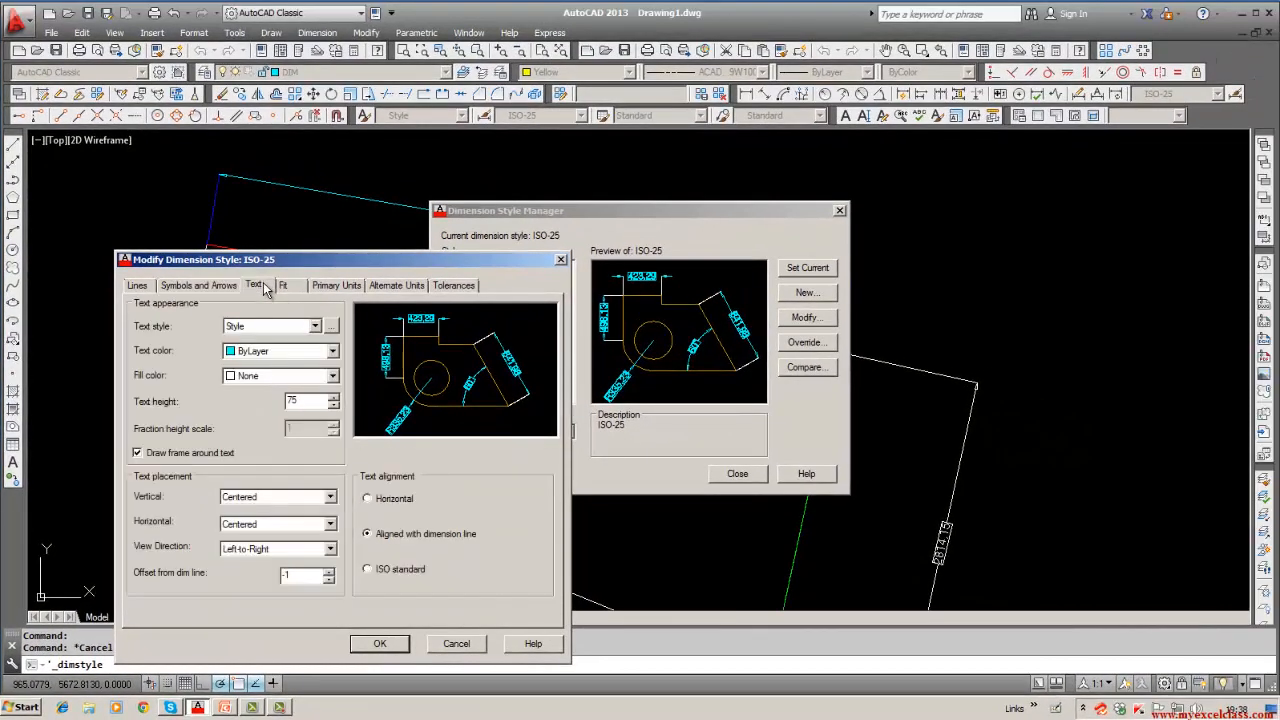
{"action": "left_click", "coordinate": [182, 285]}
{"action": "left_click", "coordinate": [138, 285]}
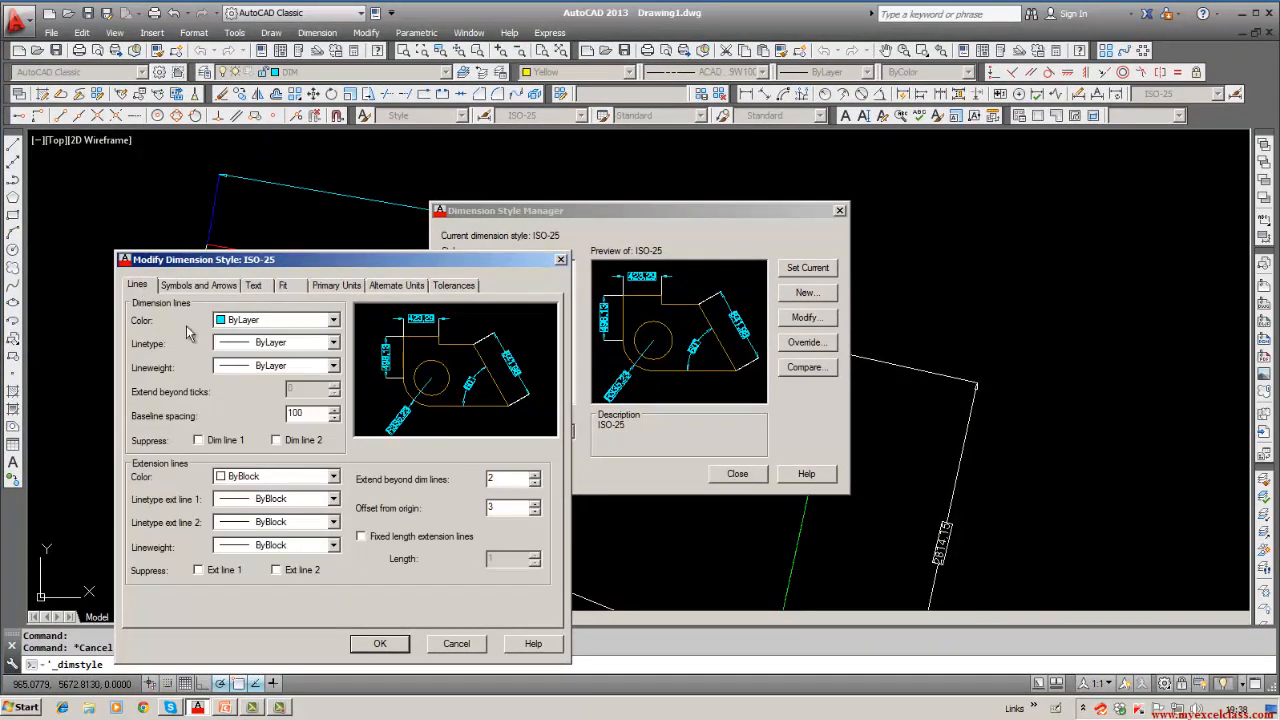
Step: Set the linetype of the ISO-25 style's dimension lines to ACAD_ISO02W100 and save the style
{"action": "left_click", "coordinate": [333, 343]}
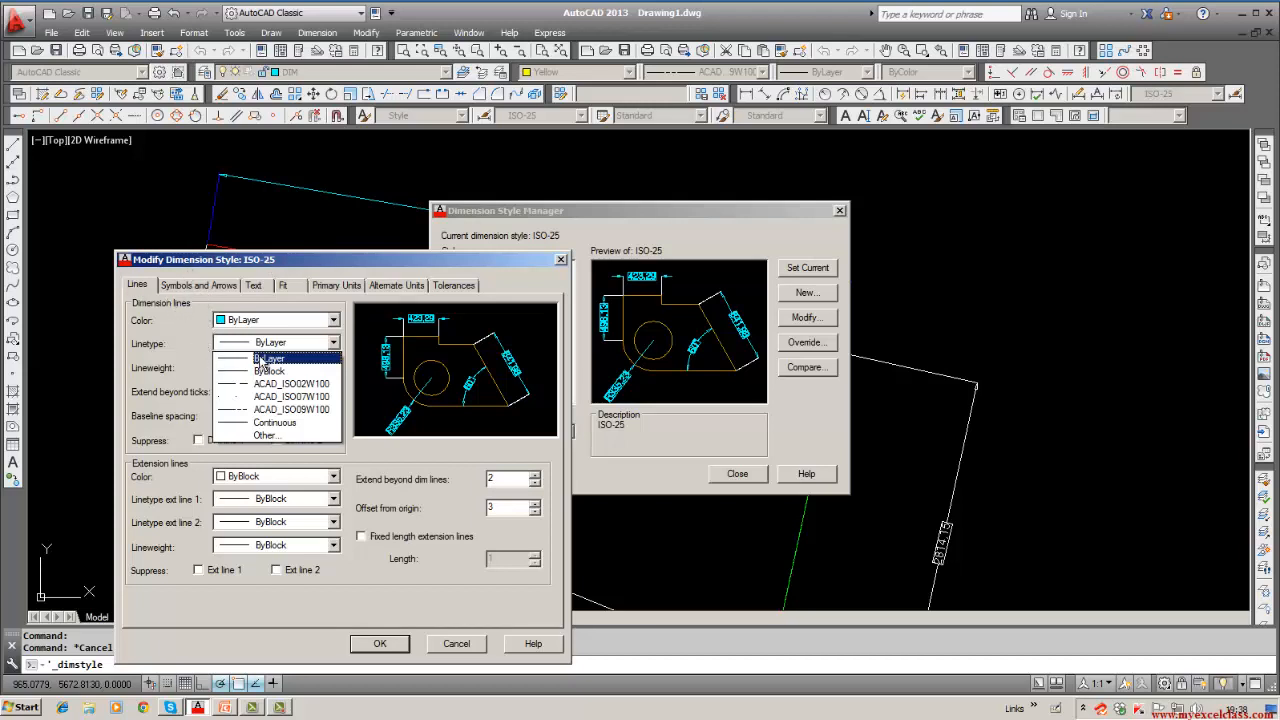
{"action": "left_click", "coordinate": [268, 383]}
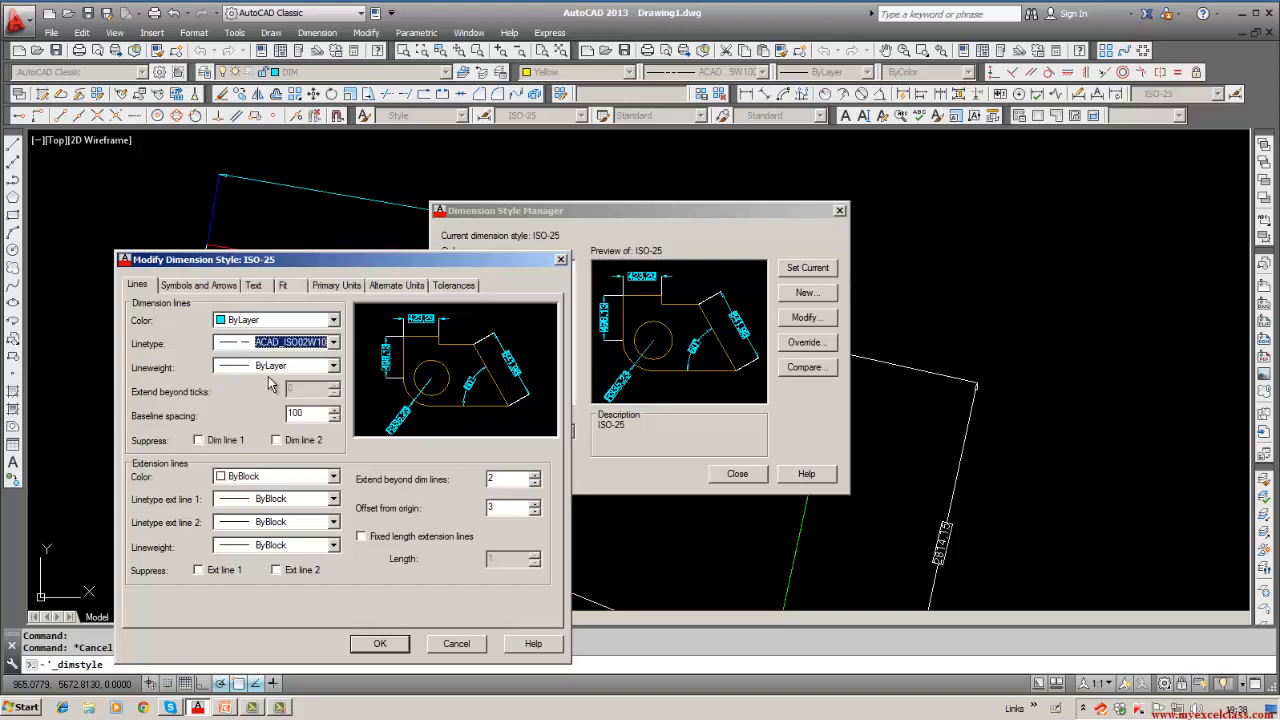
{"action": "left_click", "coordinate": [205, 286]}
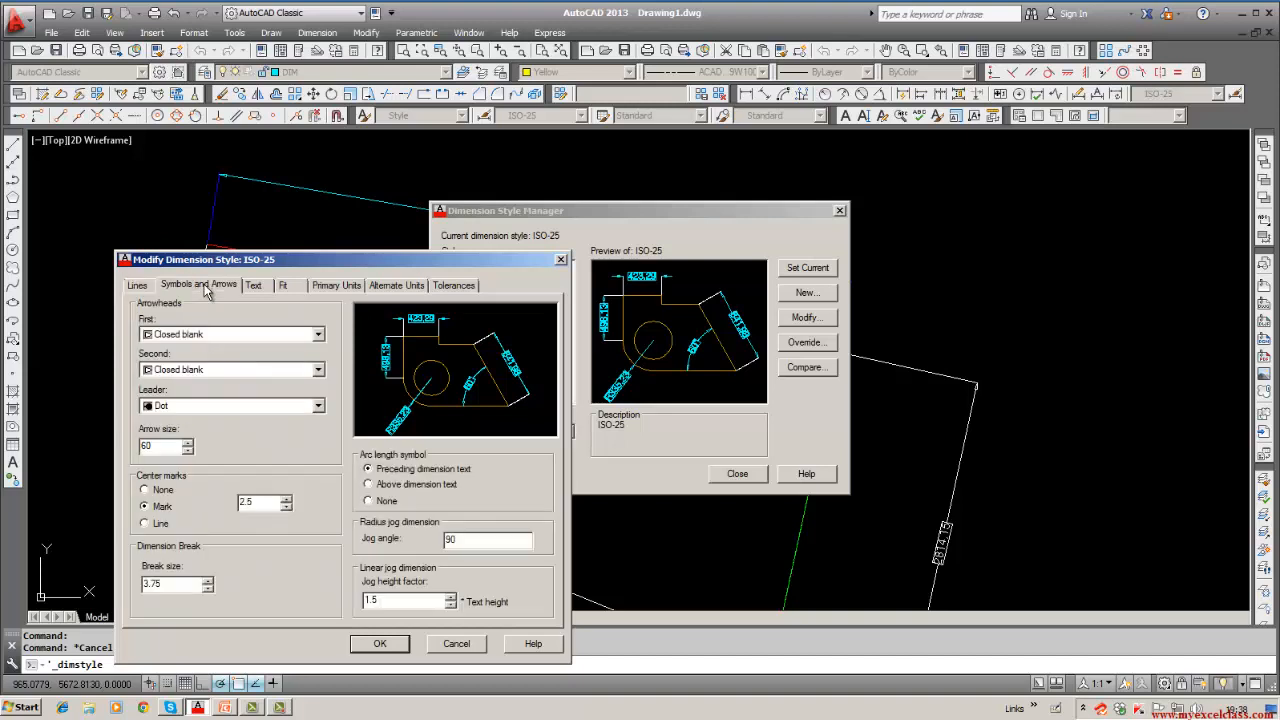
{"action": "left_click", "coordinate": [138, 286]}
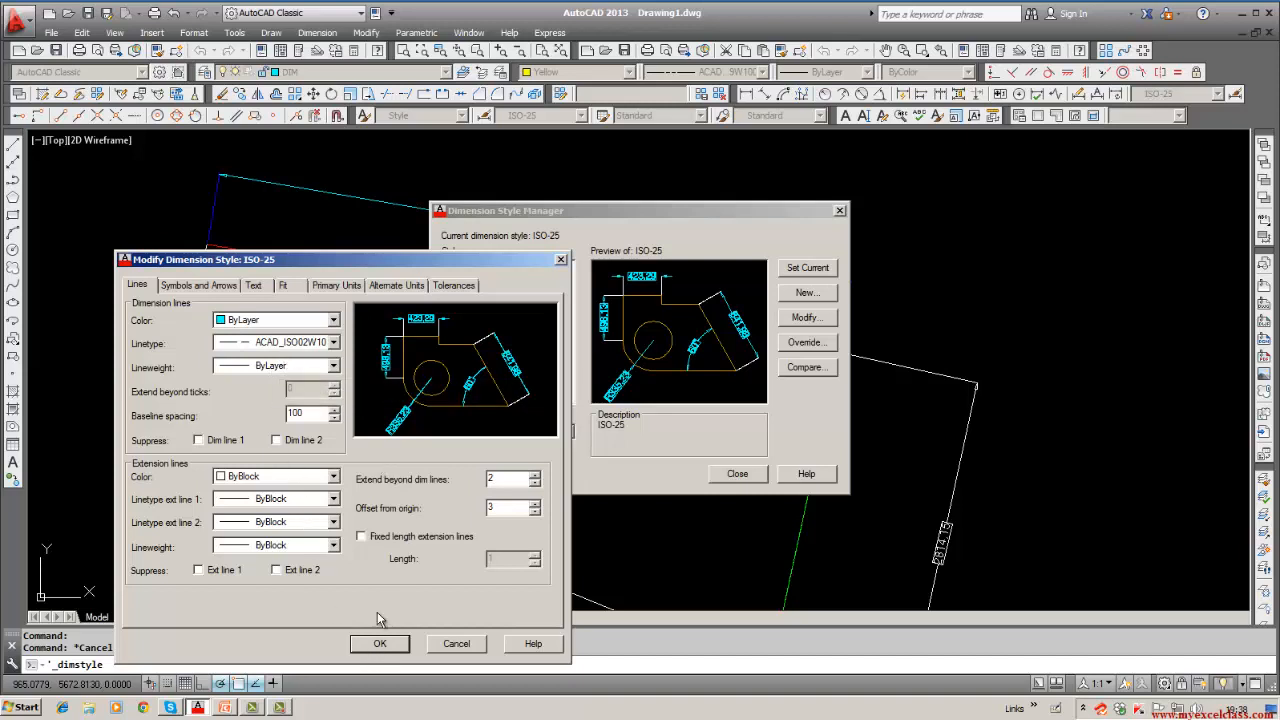
{"action": "left_click", "coordinate": [380, 644]}
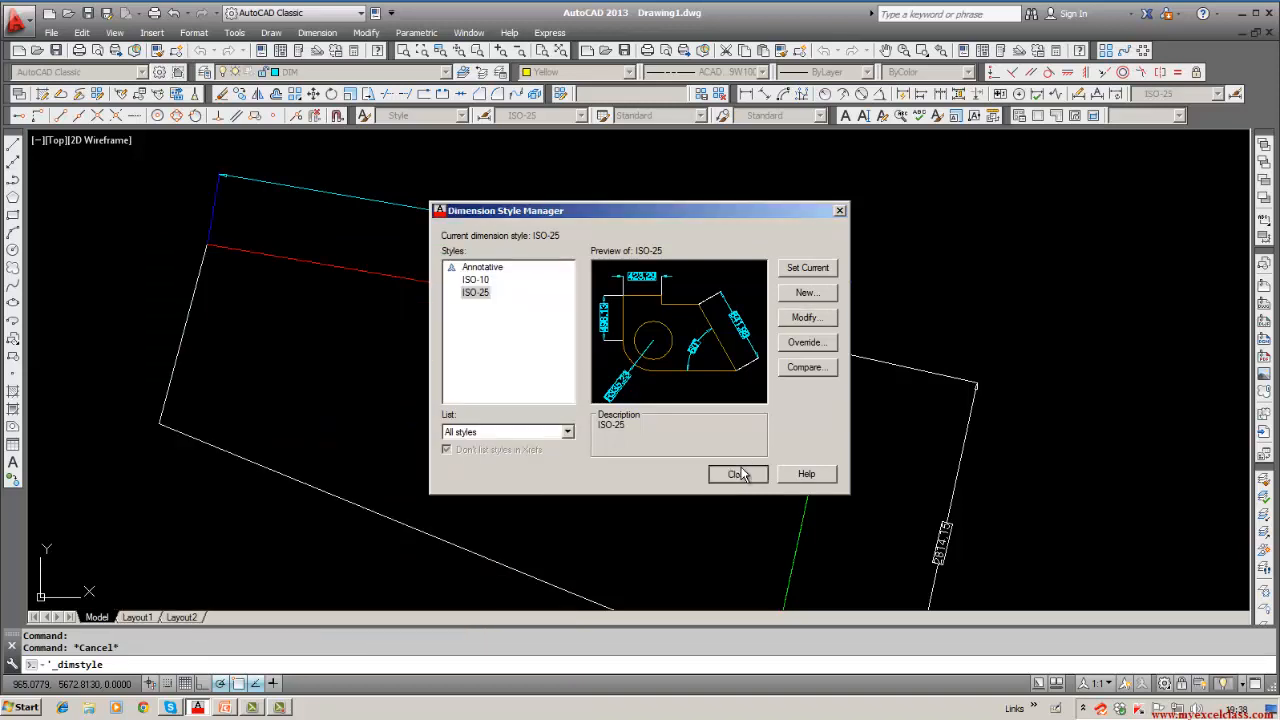
{"action": "left_click", "coordinate": [737, 473]}
{"action": "left_click", "coordinate": [741, 465]}
Step: Inspect the linetype of the dimension line and text frame above the red edge up close
{"action": "scroll", "coordinate": [500, 229], "scroll_direction": "up", "scroll_amount": 10}
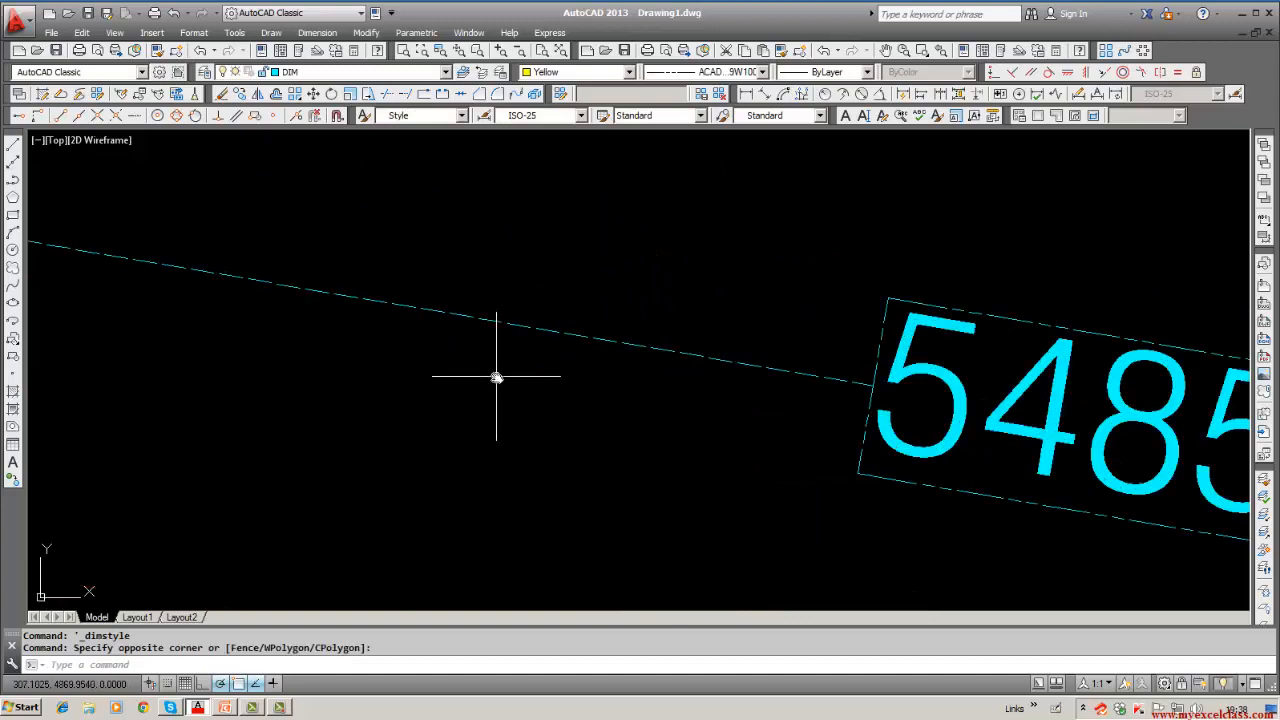
{"action": "scroll", "coordinate": [496, 378], "scroll_direction": "down", "scroll_amount": 6}
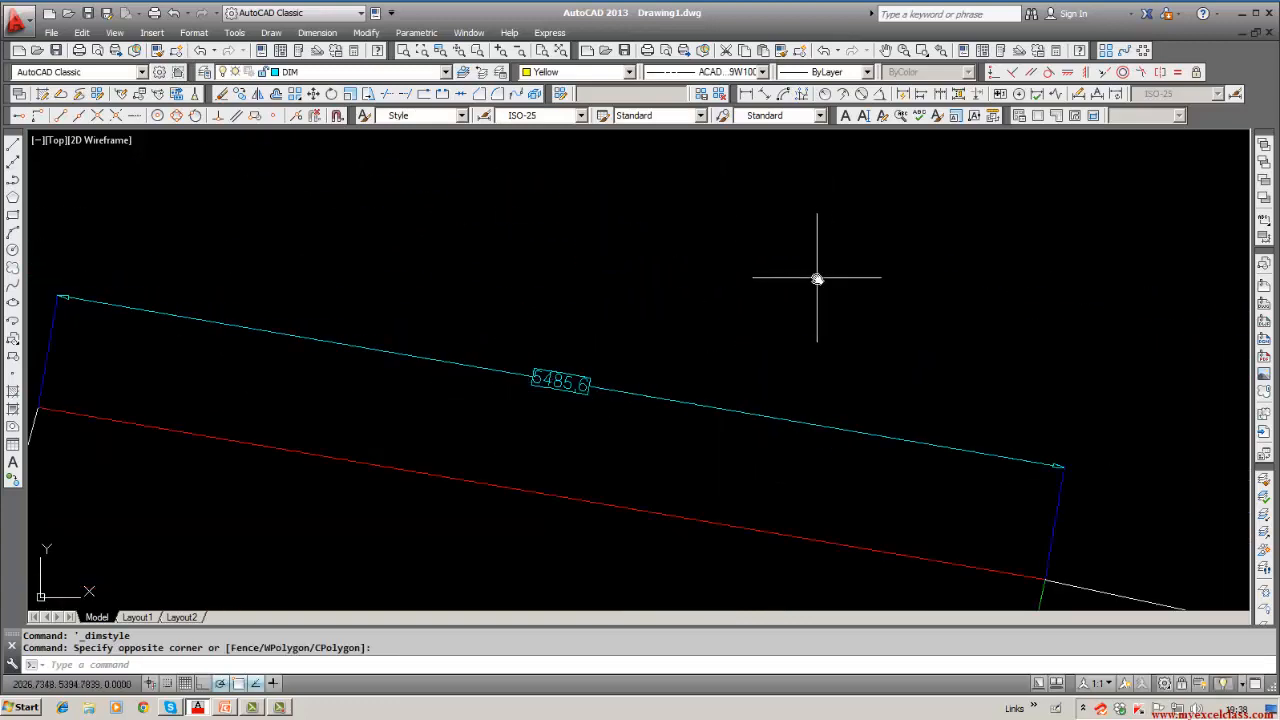
{"action": "scroll", "coordinate": [817, 279], "scroll_direction": "down", "scroll_amount": 2}
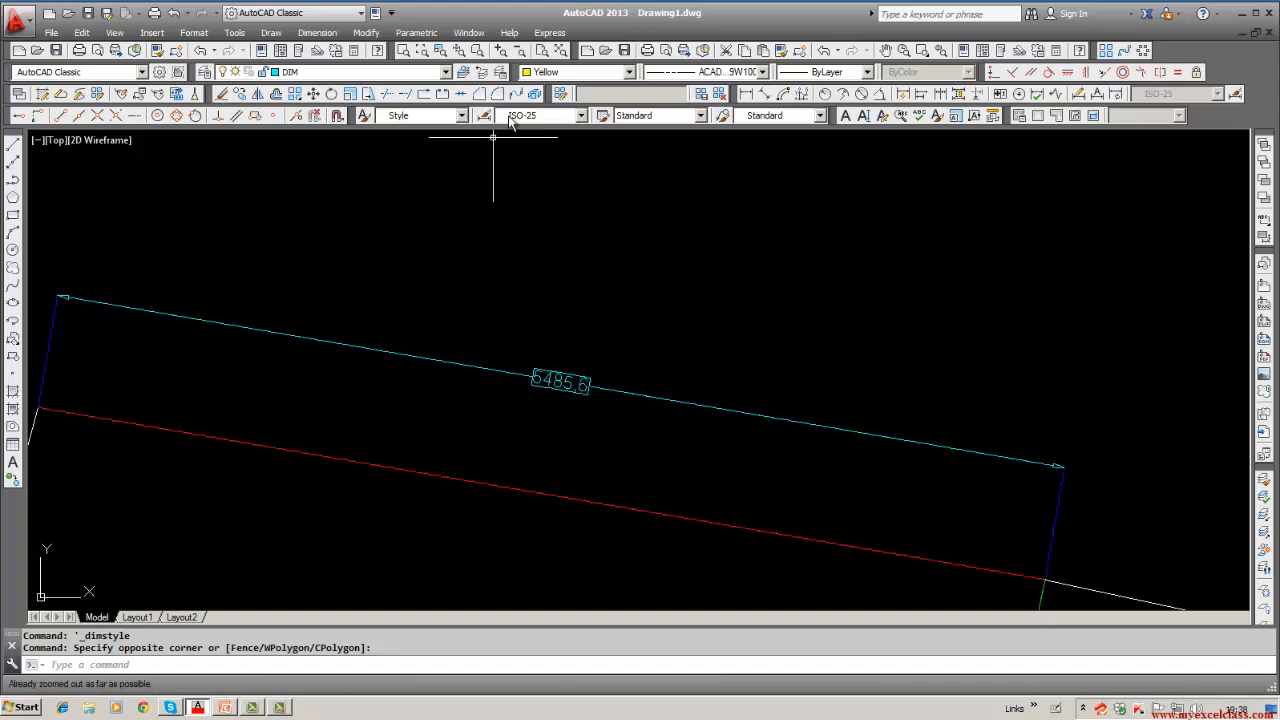
Step: Zoom to the drawing's extents and switch to the Lesson 10 (Dimensioning) slide in PowerPoint
{"action": "left_click", "coordinate": [559, 53]}
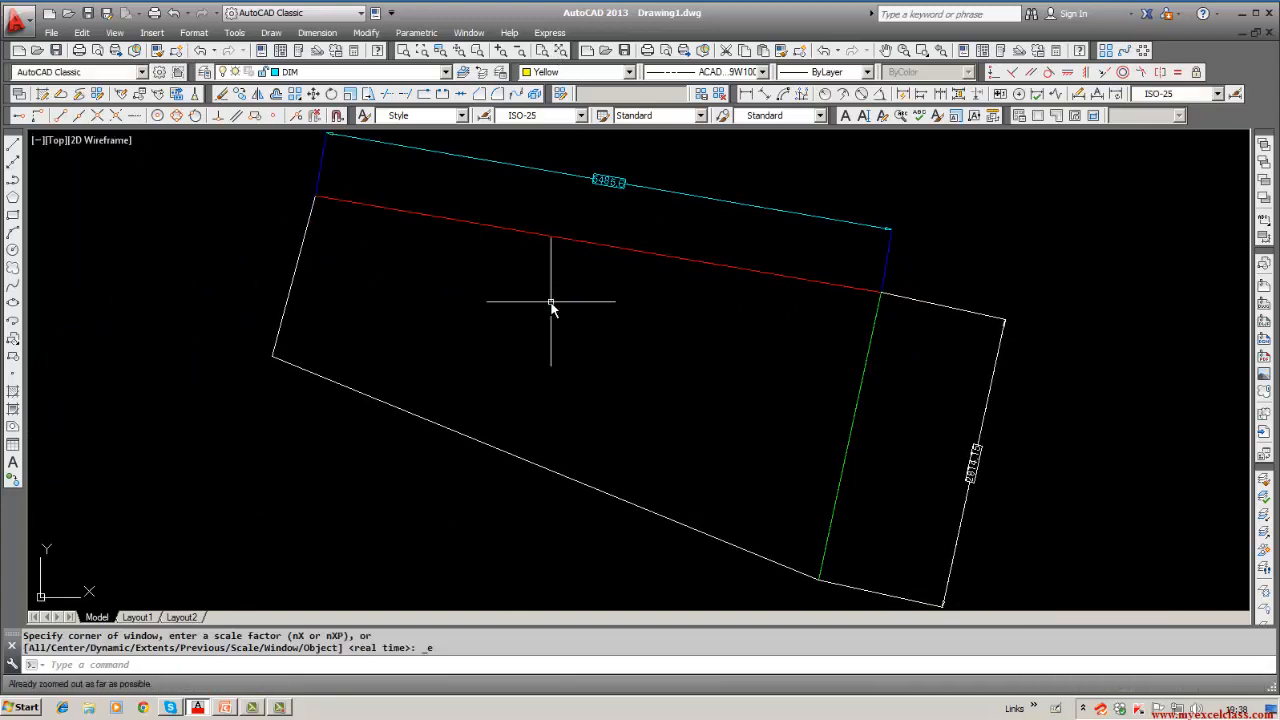
{"action": "middle_click_drag", "start_coordinate": [551, 305], "coordinate": [535, 315]}
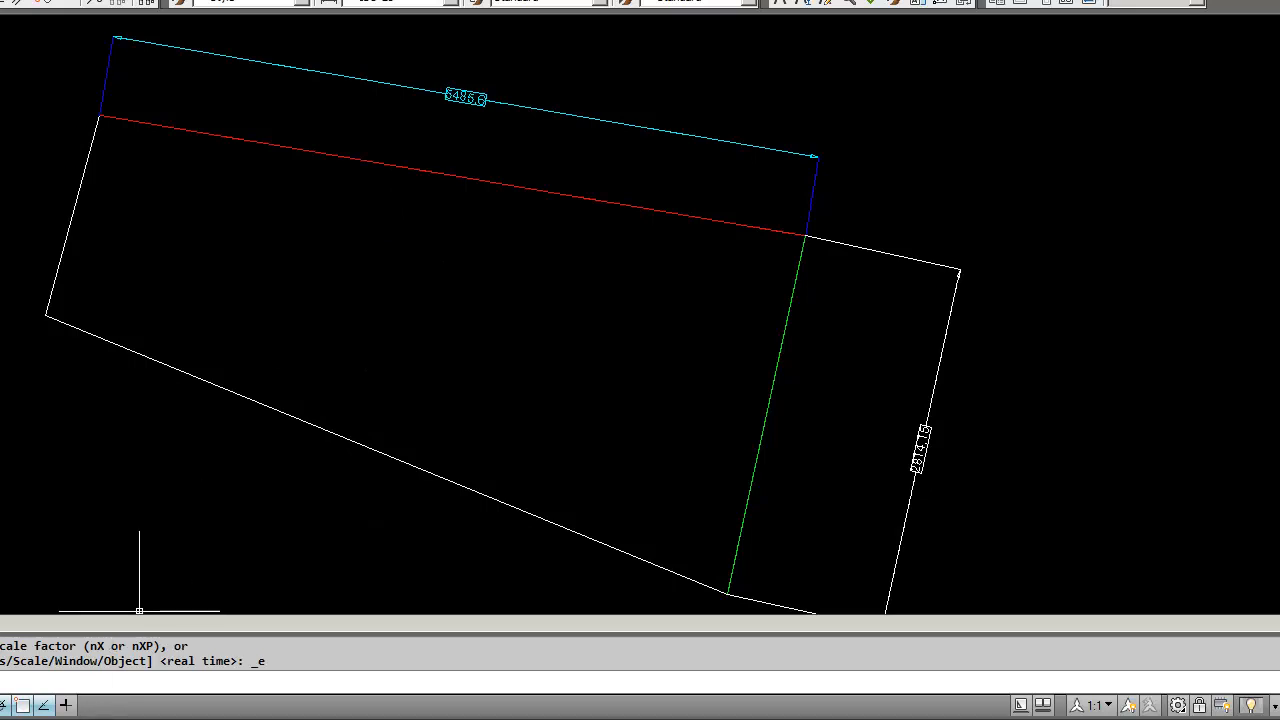
{"action": "left_click", "coordinate": [75, 712]}
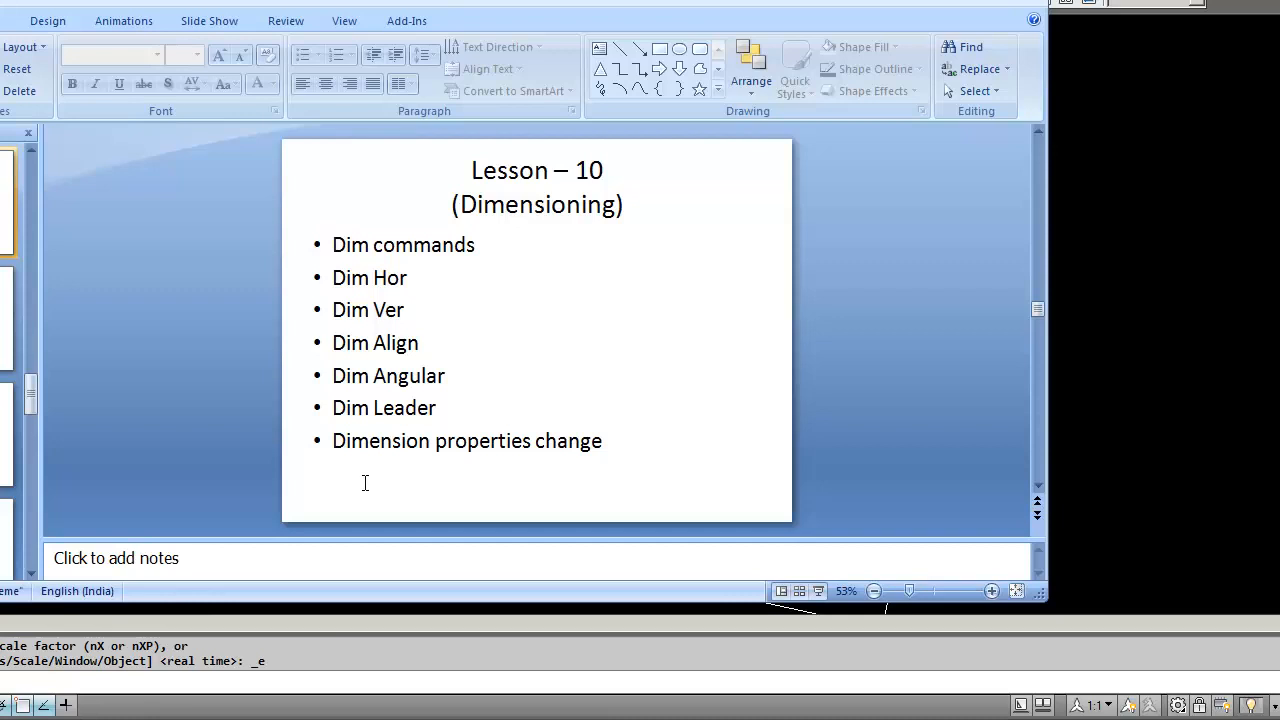